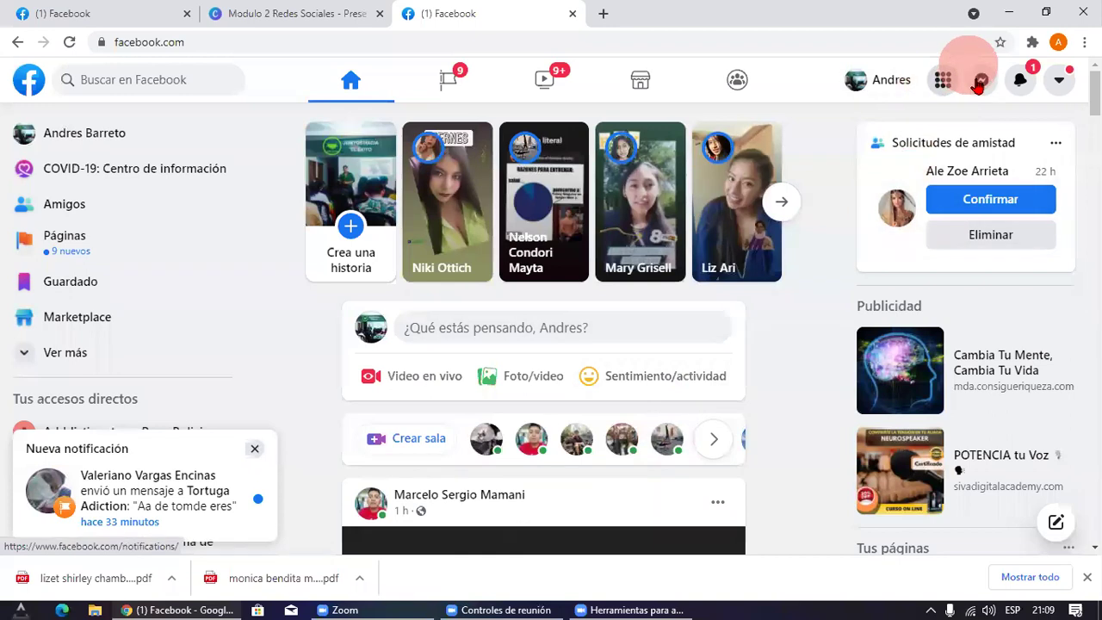
# Step: Start creating an ad (Anuncio) from Facebook's create options, opening the Administrador de anuncios
pyautogui.click(946, 83)
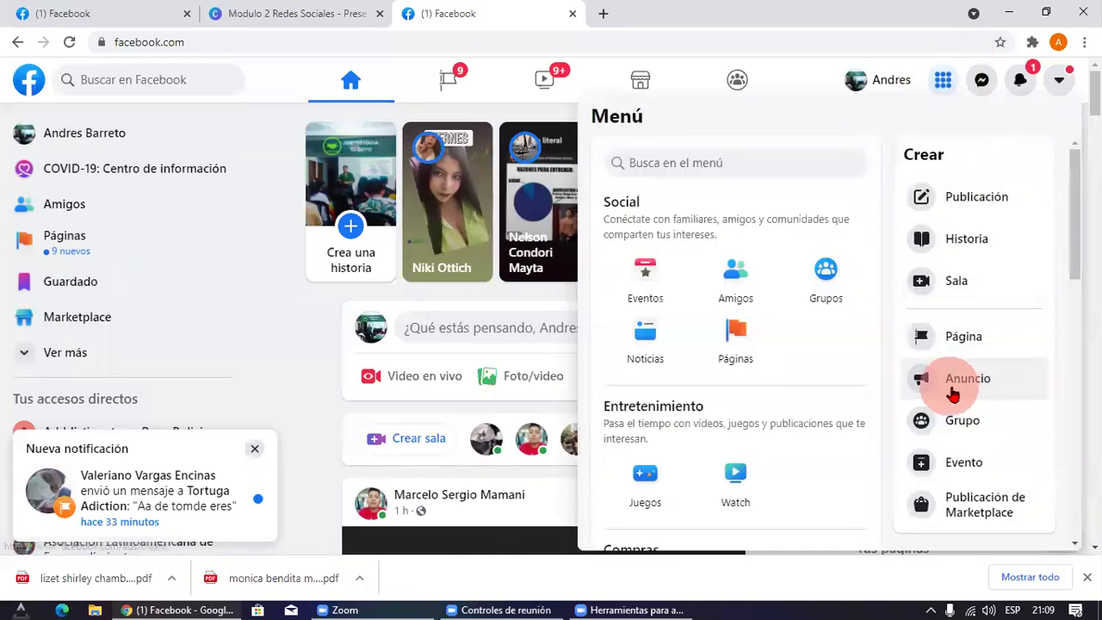
pyautogui.click(956, 386)
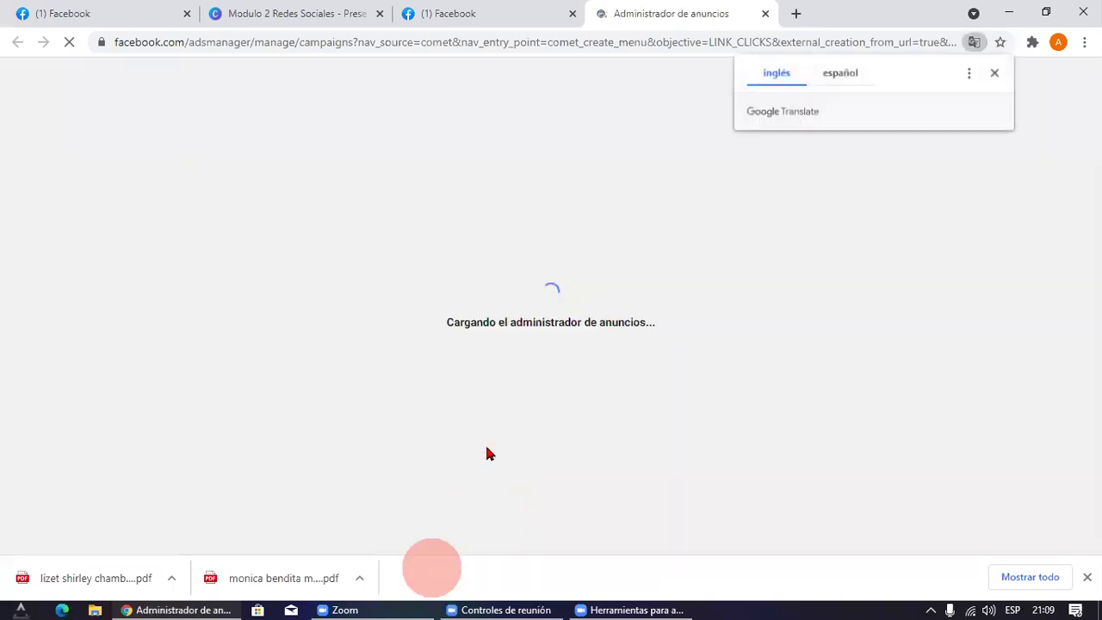
# Step: Return to Facebook, open the managed page Asociación Boliviana de Emprendimientos, and dismiss the new-message notification
pyautogui.click(494, 10)
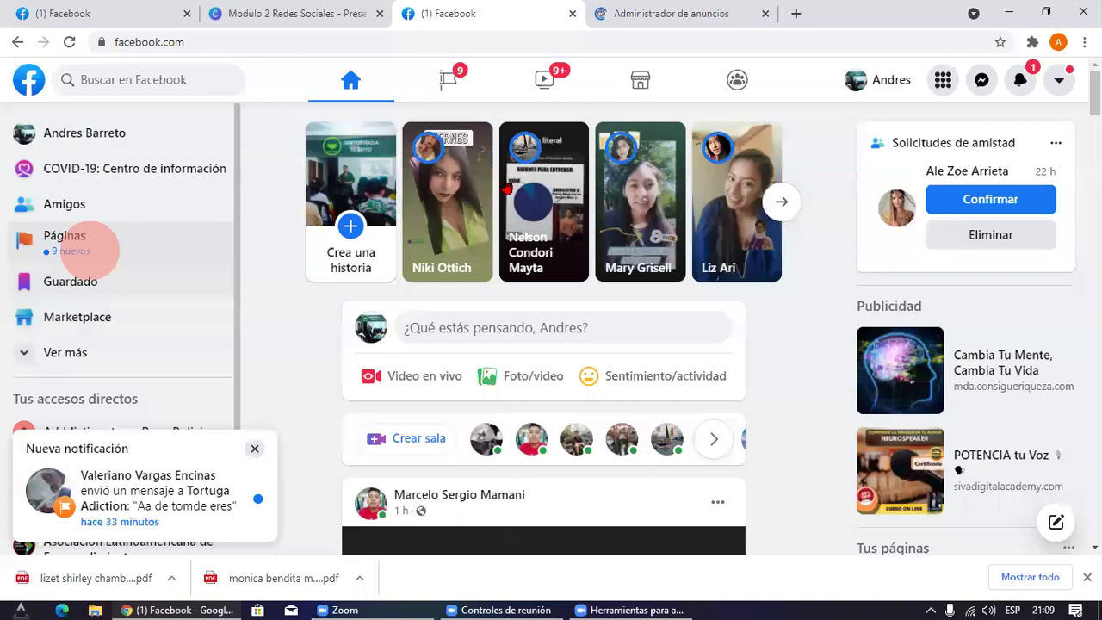
pyautogui.click(86, 243)
pyautogui.click(506, 186)
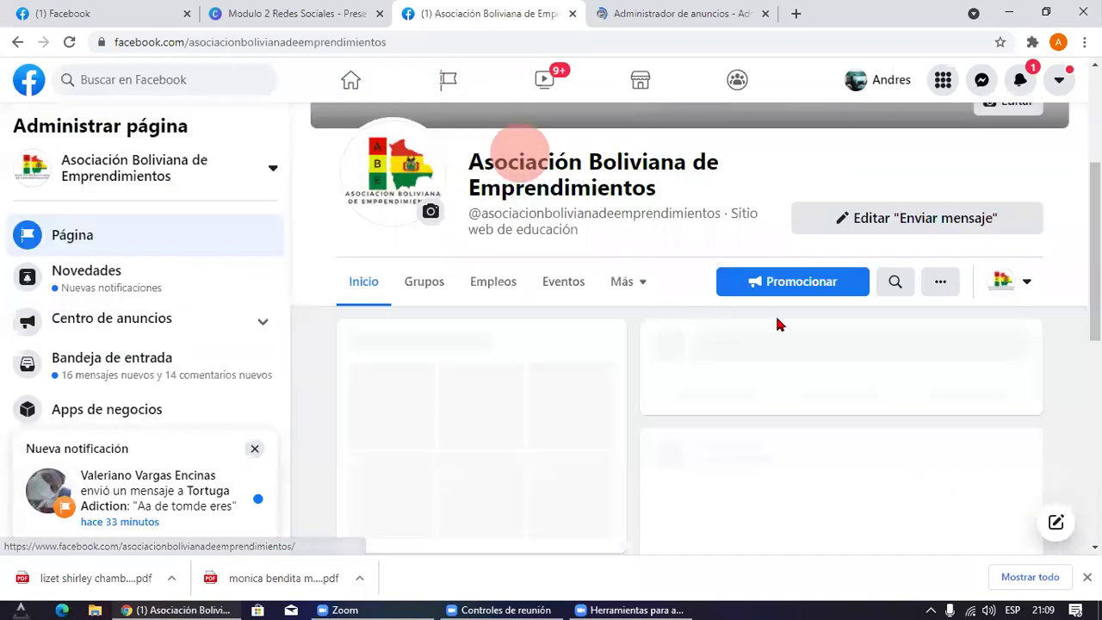
pyautogui.click(799, 299)
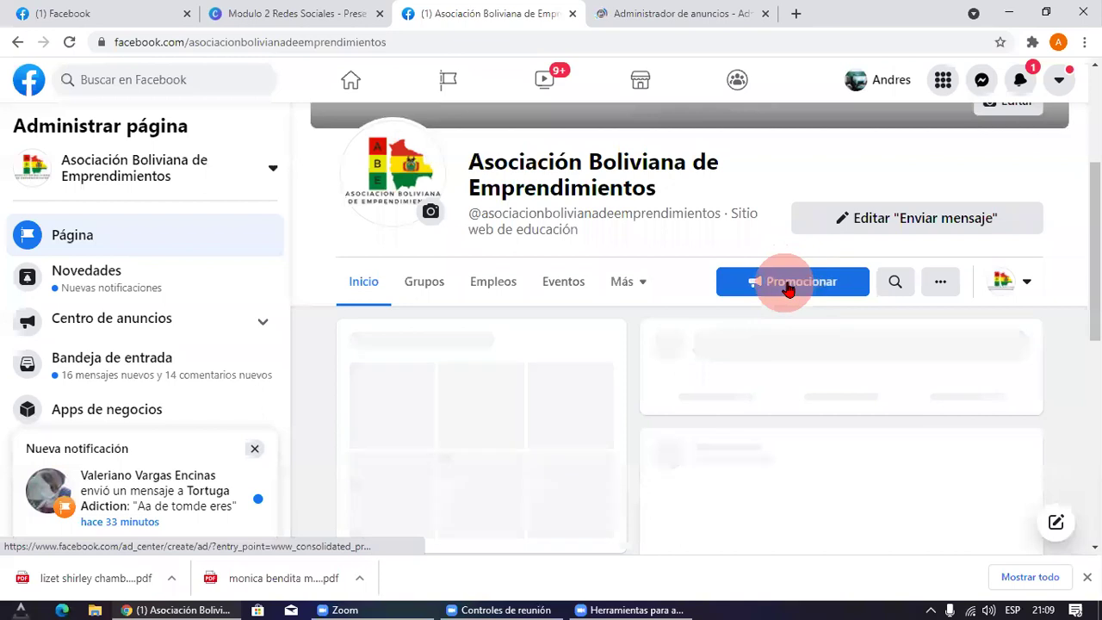
pyautogui.scroll(-1, 790, 285)
pyautogui.scroll(-3, 208, 357)
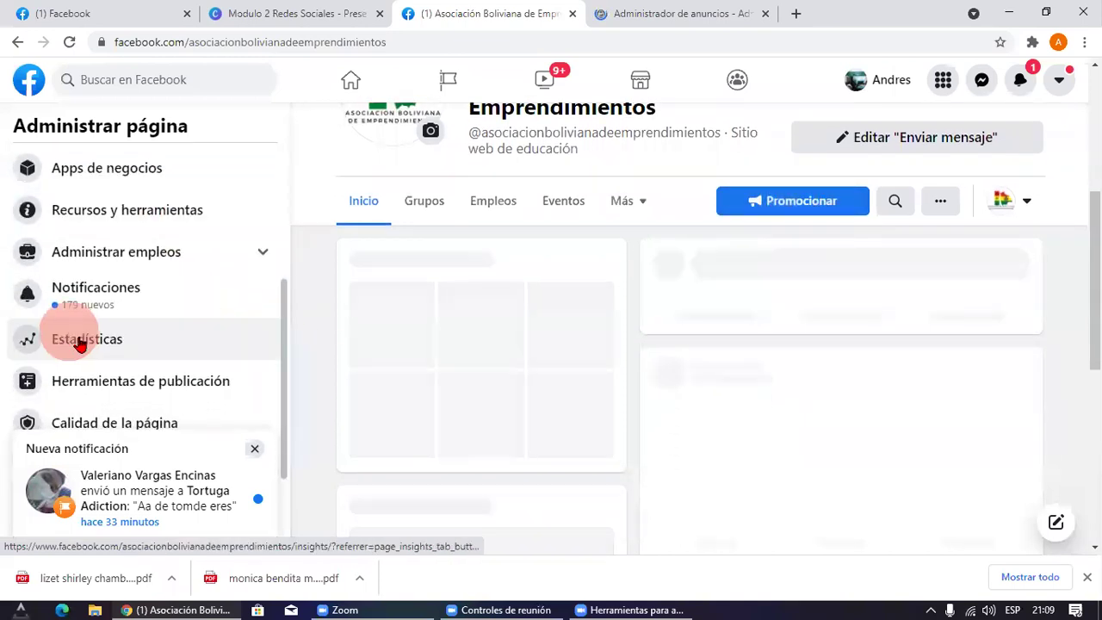
pyautogui.scroll(1, 129, 405)
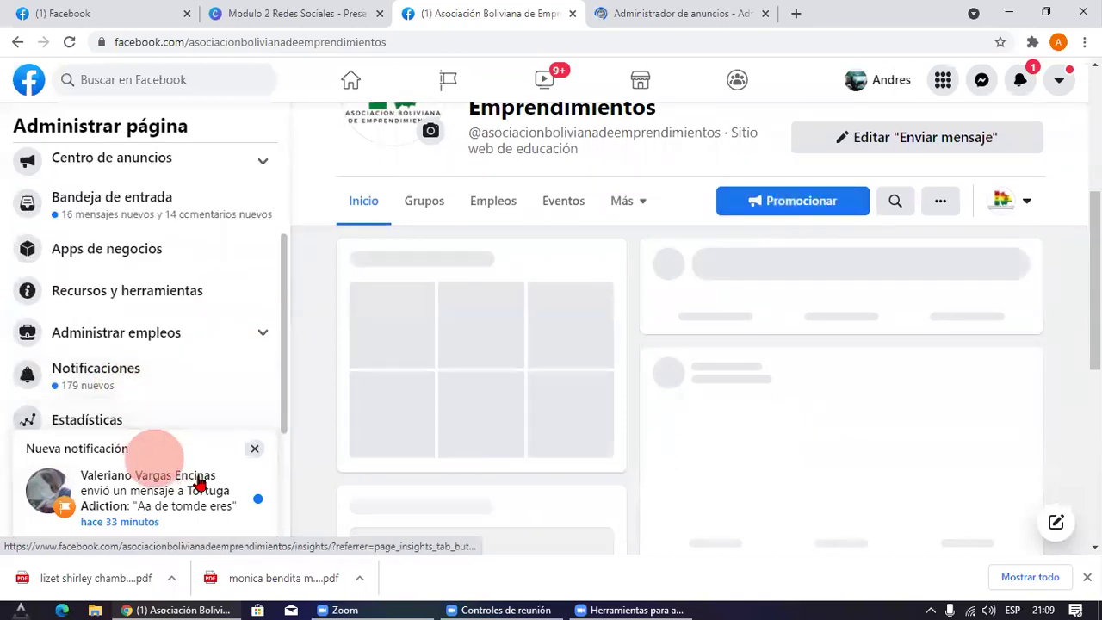
pyautogui.click(254, 453)
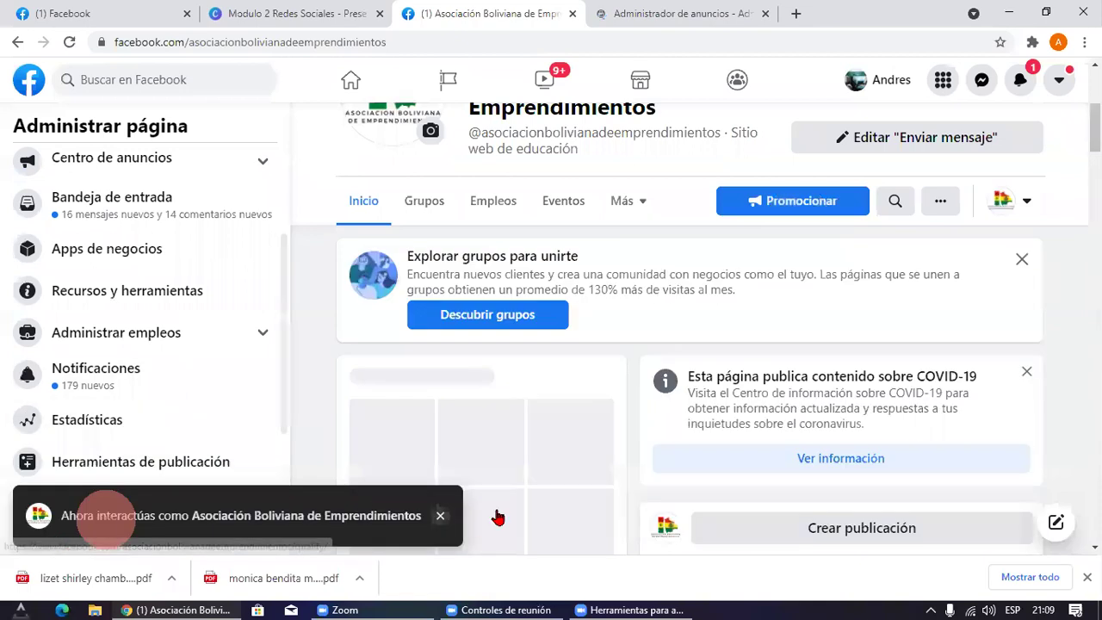
# Step: Circle the page's Promocionar buttons and a post's Promocionar publicación button in red freehand, and clear the annotations
pyautogui.scroll(-5, 743, 354)
pyautogui.scroll(-5, 766, 345)
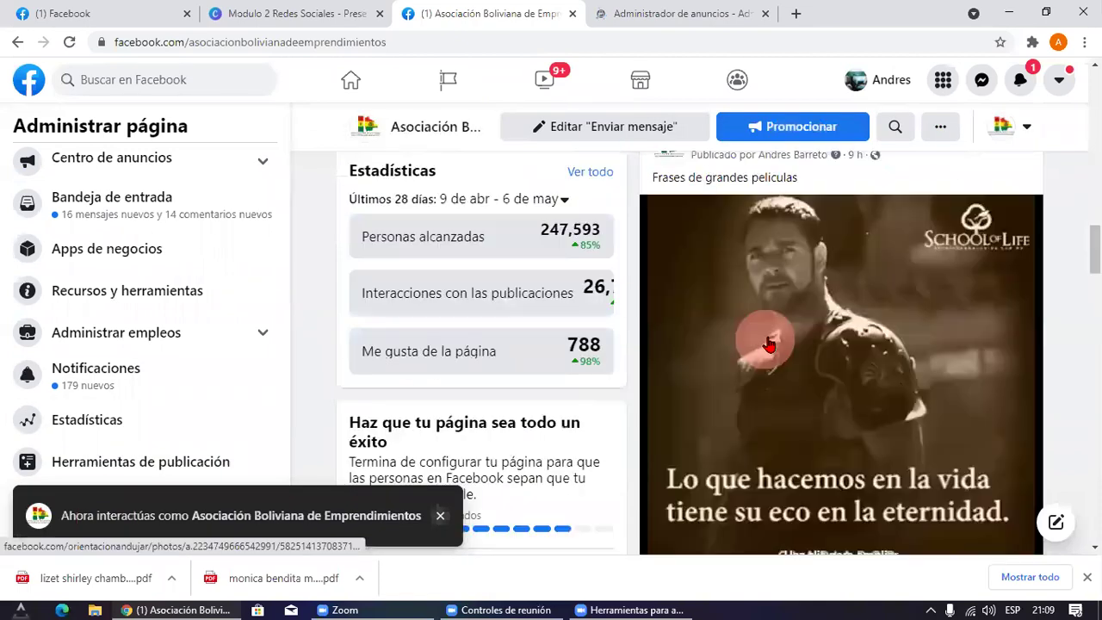
pyautogui.scroll(-5, 762, 350)
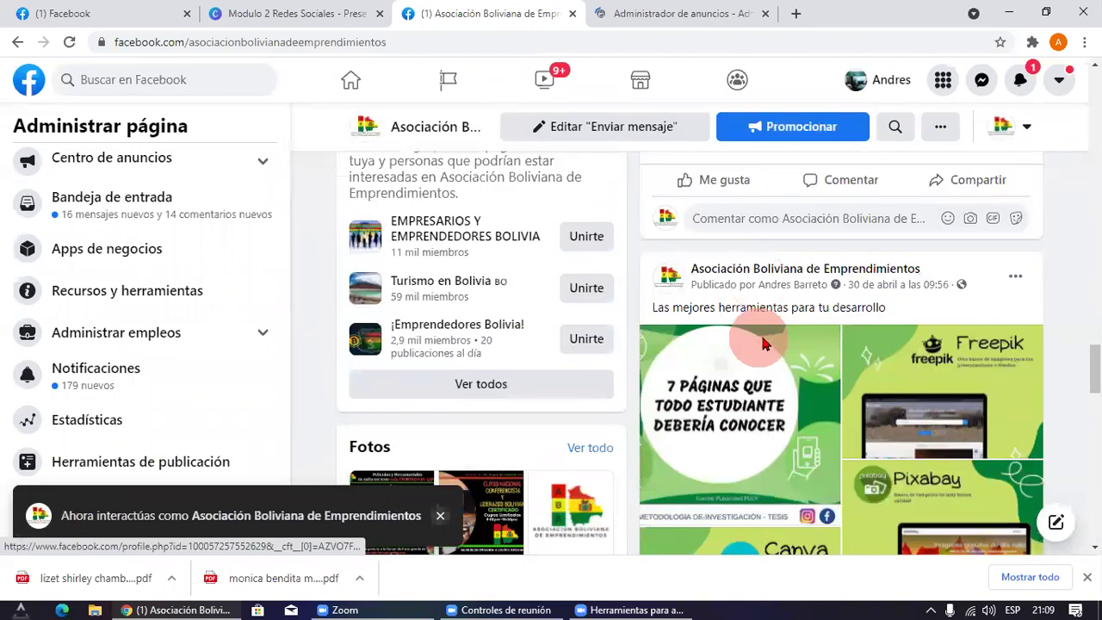
pyautogui.scroll(-5, 768, 351)
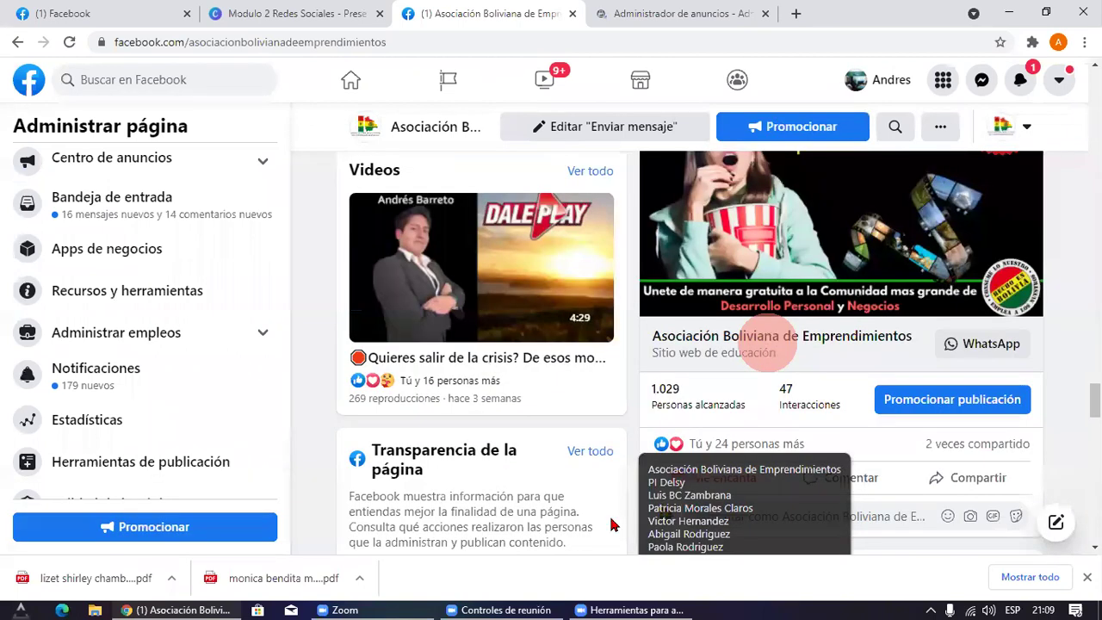
pyautogui.scroll(1, 614, 524)
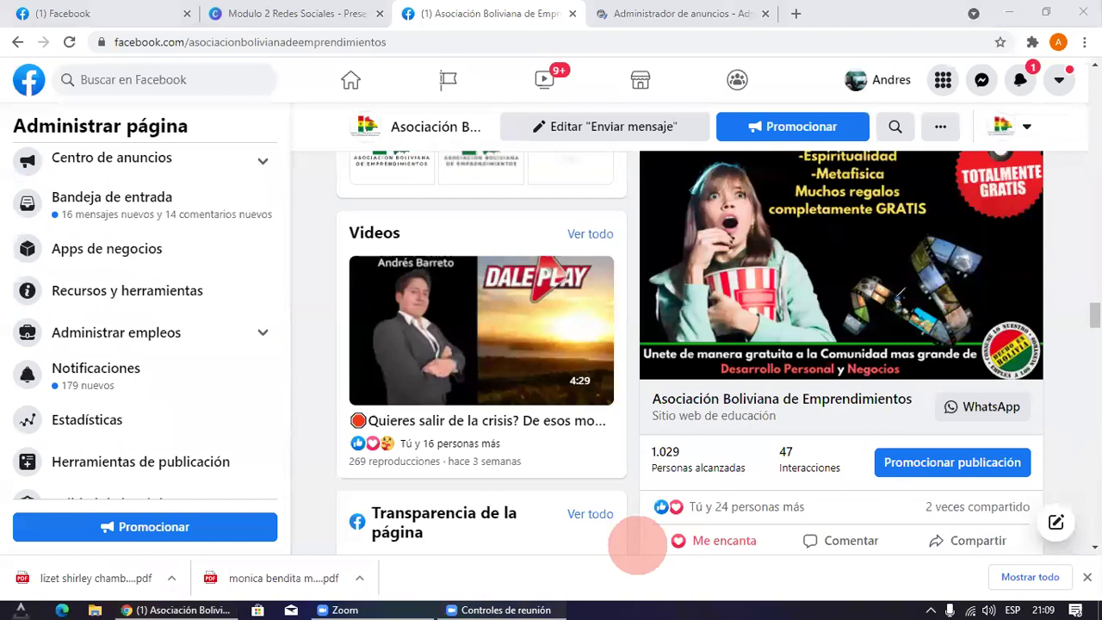
pyautogui.moveTo(689, 163); pyautogui.dragTo(747, 182)
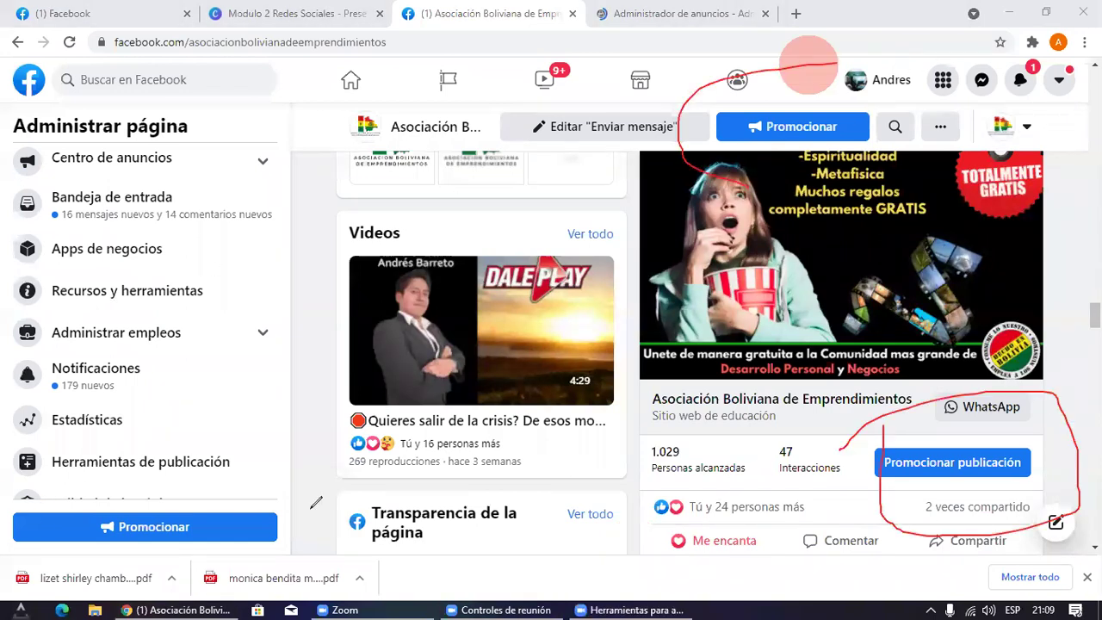
pyautogui.moveTo(835, 63); pyautogui.dragTo(747, 179)
pyautogui.moveTo(37, 505); pyautogui.dragTo(27, 502)
pyautogui.moveTo(49, 423); pyautogui.dragTo(281, 550)
pyautogui.moveTo(202, 510); pyautogui.dragTo(2, 616)
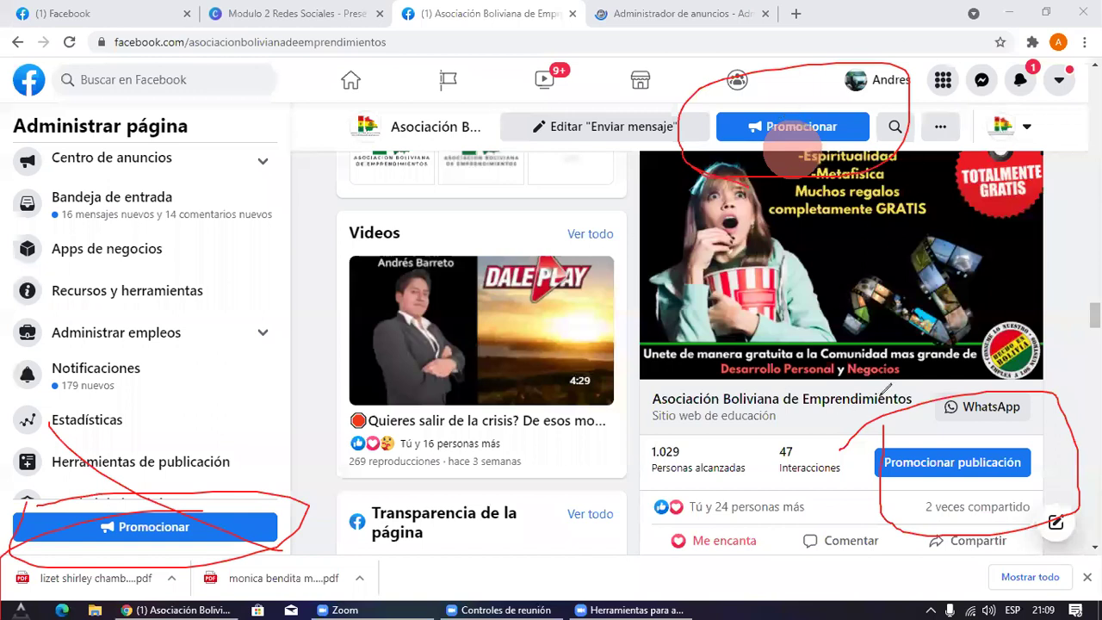
pyautogui.moveTo(883, 396); pyautogui.dragTo(1068, 542)
pyautogui.moveTo(1006, 428); pyautogui.dragTo(830, 537)
pyautogui.moveTo(714, 51); pyautogui.dragTo(902, 217)
pyautogui.moveTo(885, 45); pyautogui.dragTo(611, 247)
pyautogui.press('Escape')
# Step: Switch to the Administrador de anuncios, dismiss the new-campaign dialog, and examine the campaign list and its delivery statuses
pyautogui.click(662, 15)
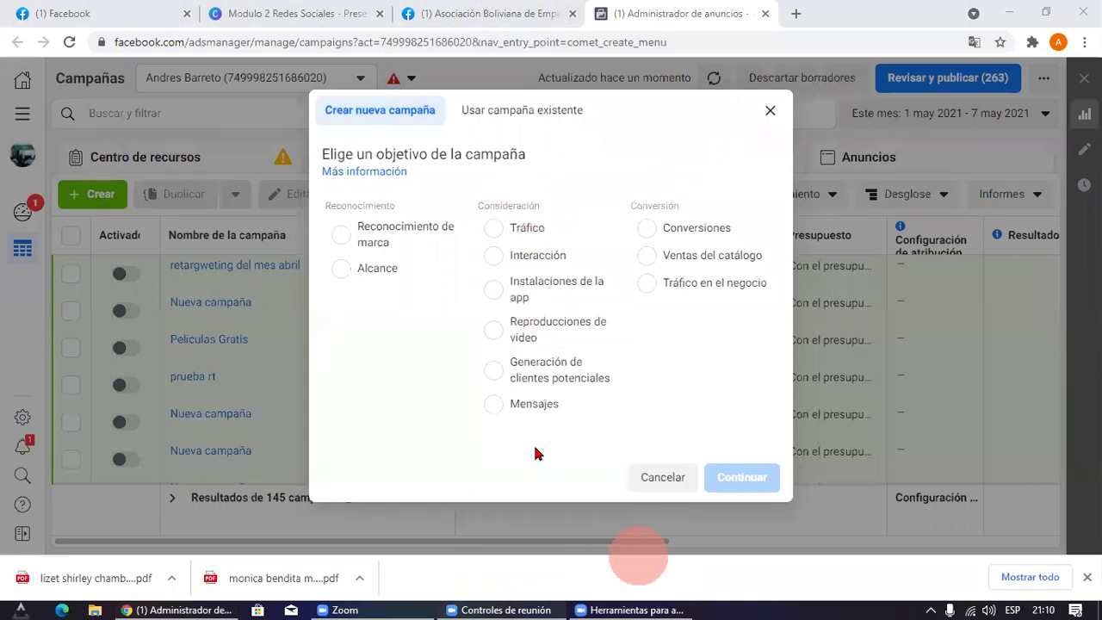
pyautogui.click(771, 114)
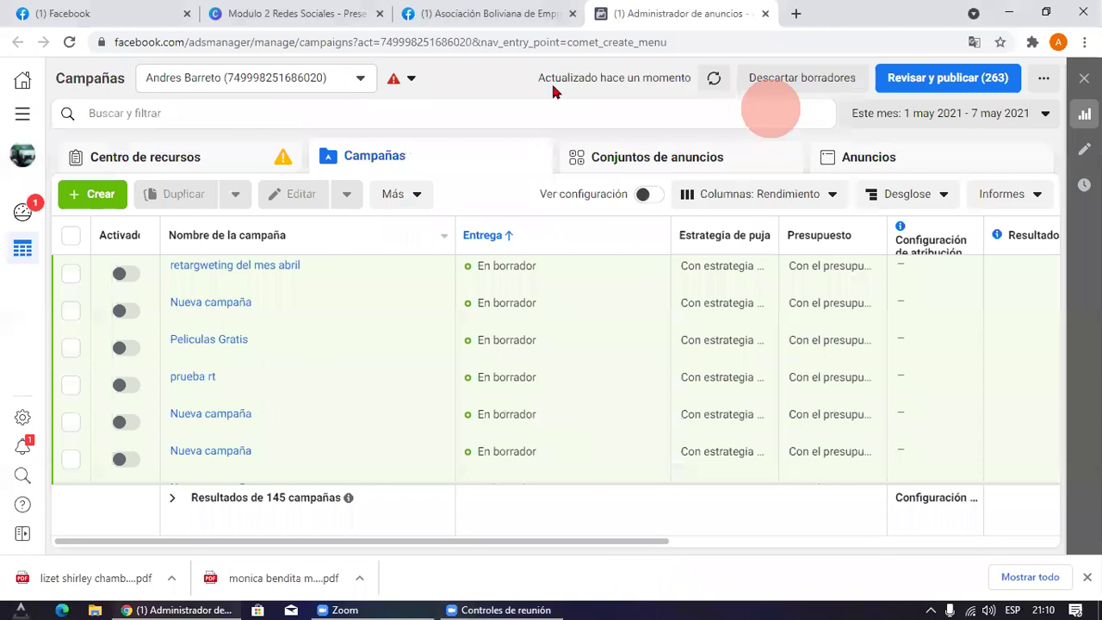
pyautogui.scroll(-10, 577, 344)
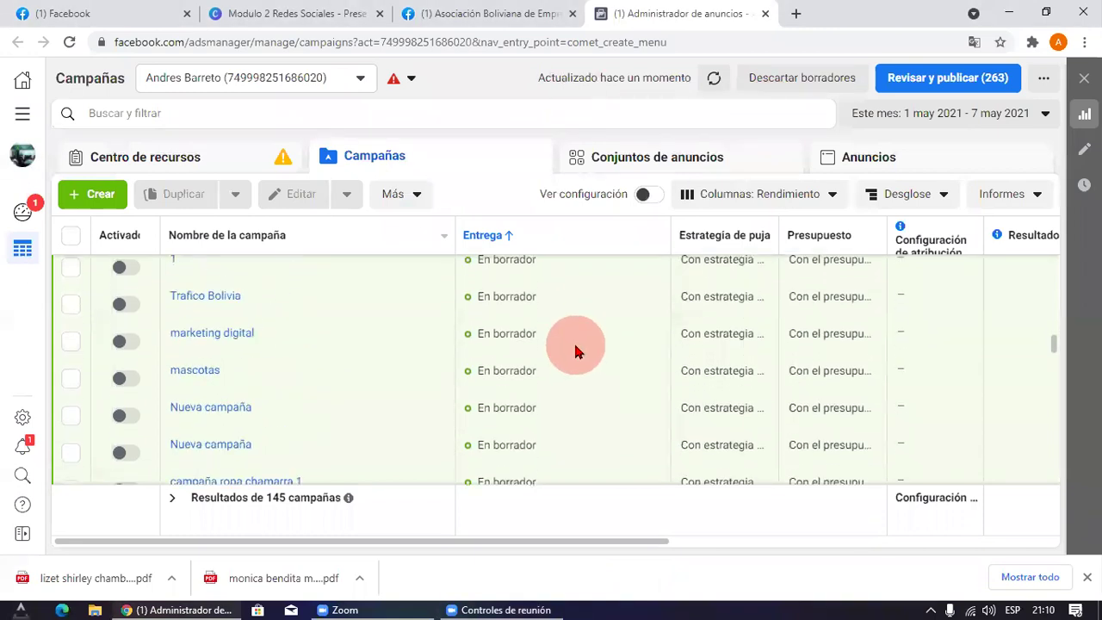
pyautogui.scroll(5, 572, 349)
pyautogui.scroll(-3, 575, 396)
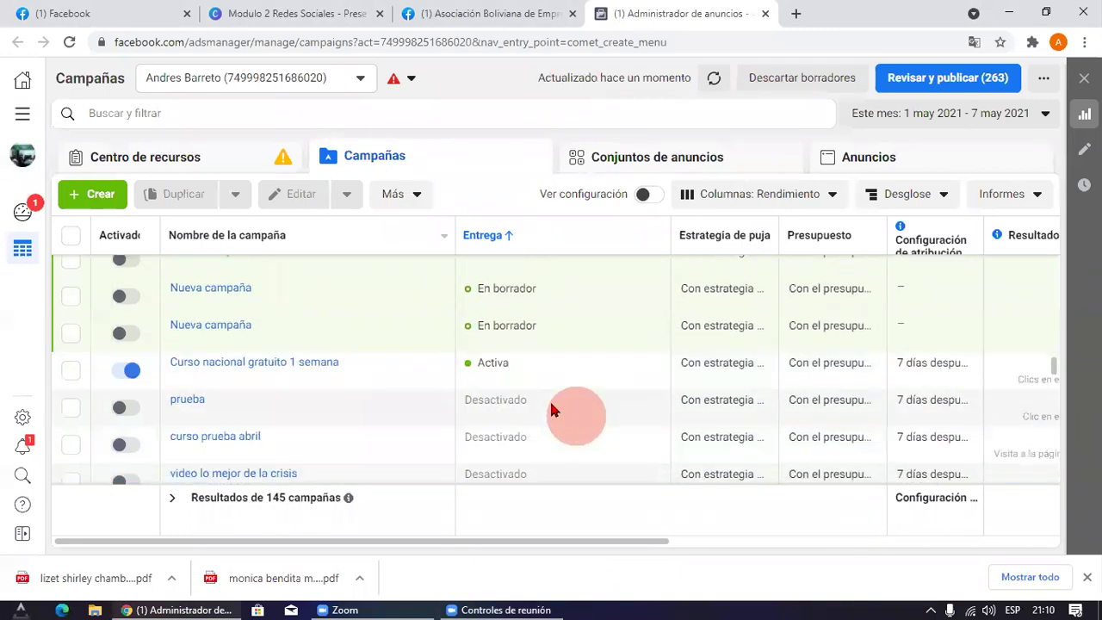
pyautogui.scroll(10, 470, 353)
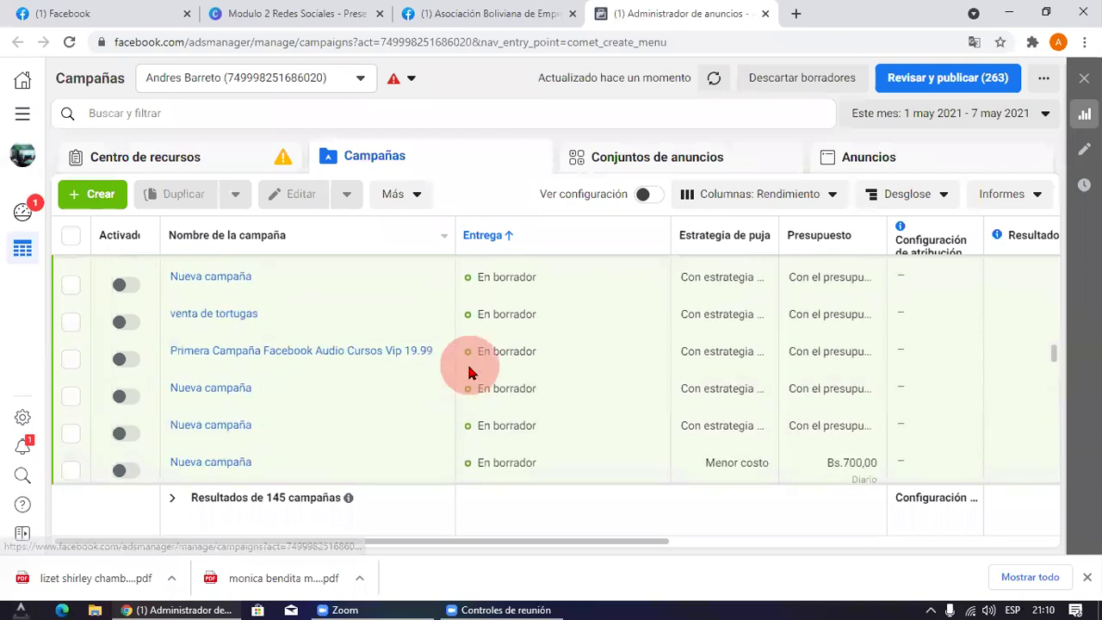
pyautogui.scroll(-5, 486, 375)
pyautogui.scroll(-15, 491, 383)
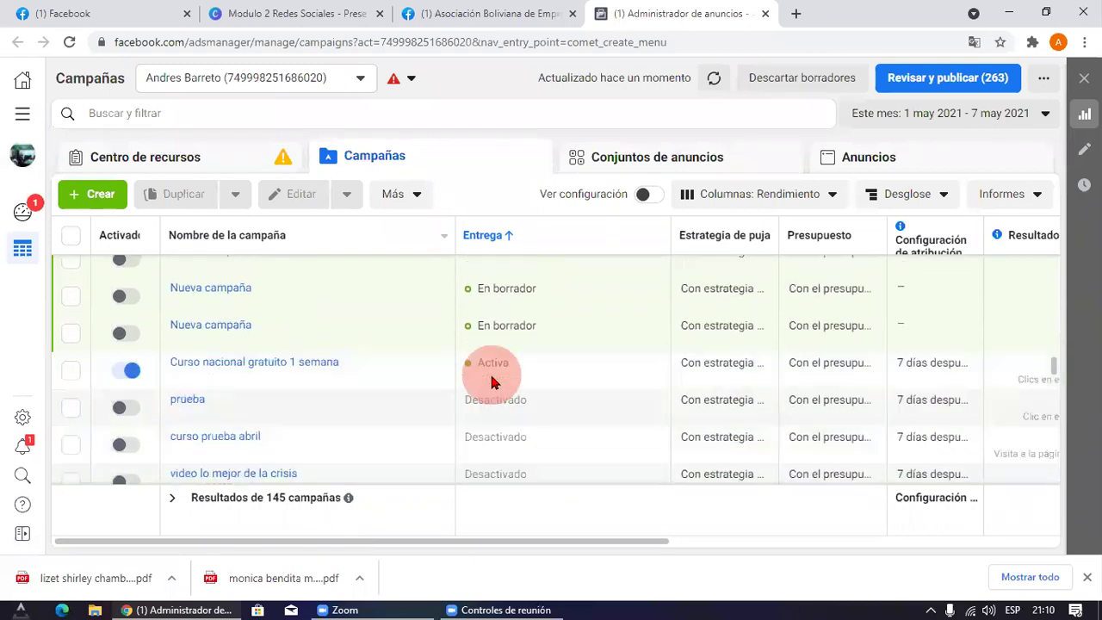
pyautogui.scroll(-5, 497, 381)
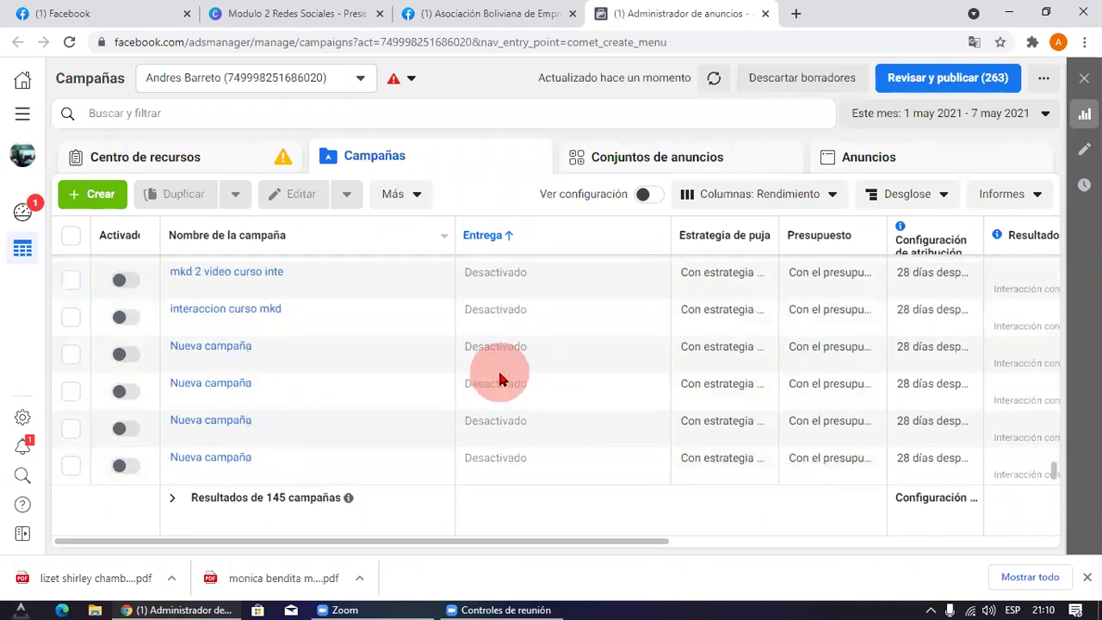
pyautogui.scroll(15, 504, 384)
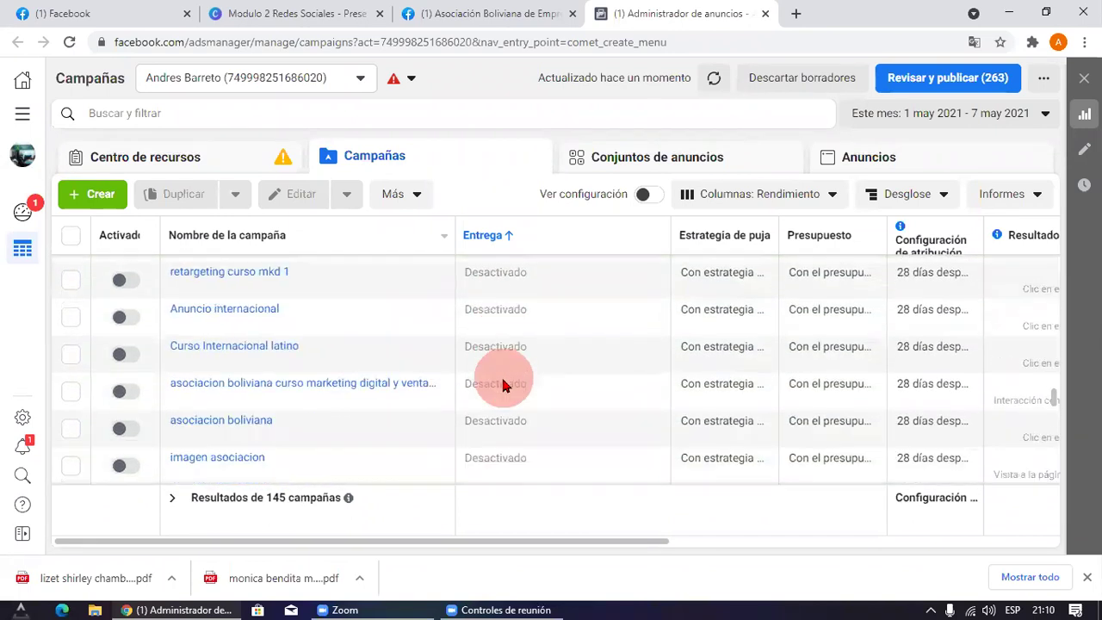
pyautogui.scroll(5, 502, 424)
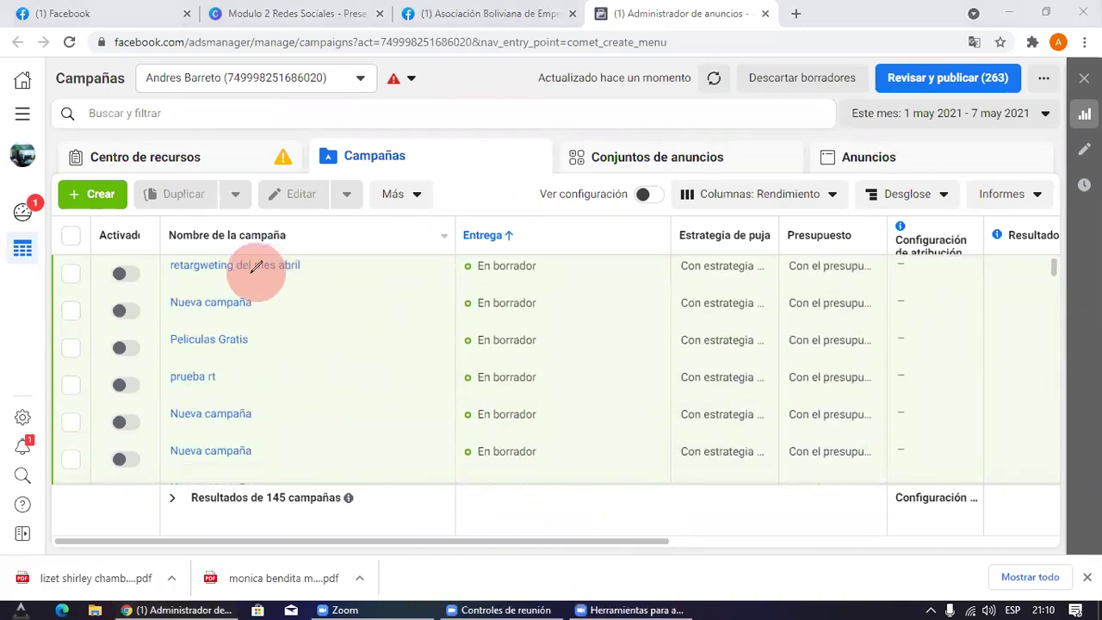
# Step: Point out the Crear button with a red freehand mark, clear it, and start a new campaign
pyautogui.moveTo(193, 403)
pyautogui.mouseDown()
pyautogui.moveTo(74, 196)
pyautogui.moveTo(148, 185)
pyautogui.moveTo(53, 187)
pyautogui.mouseUp()
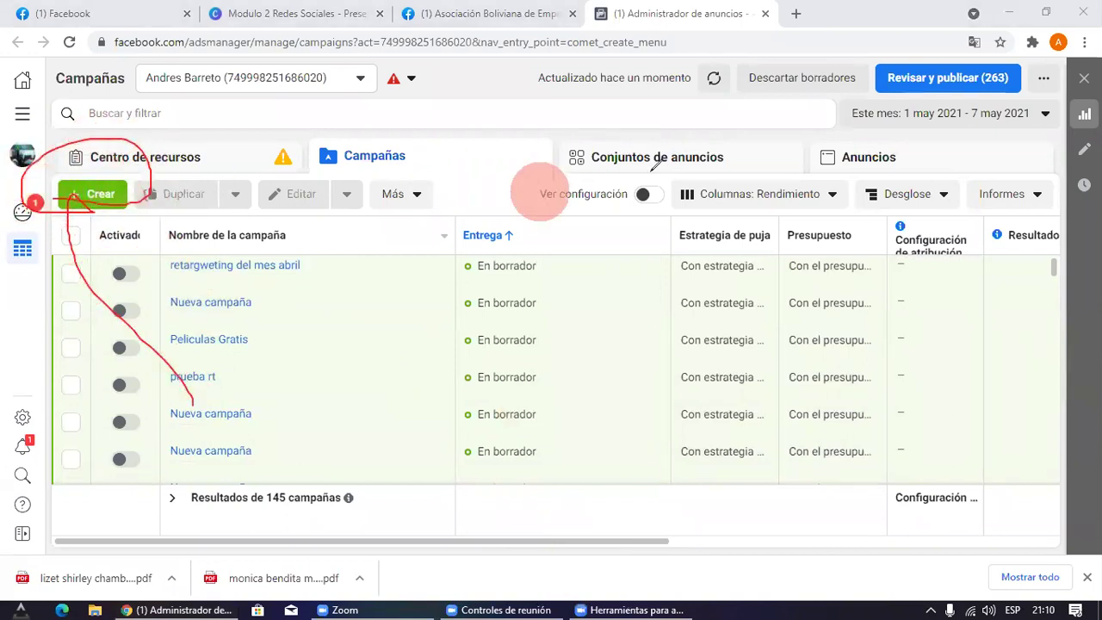
pyautogui.click(757, 122)
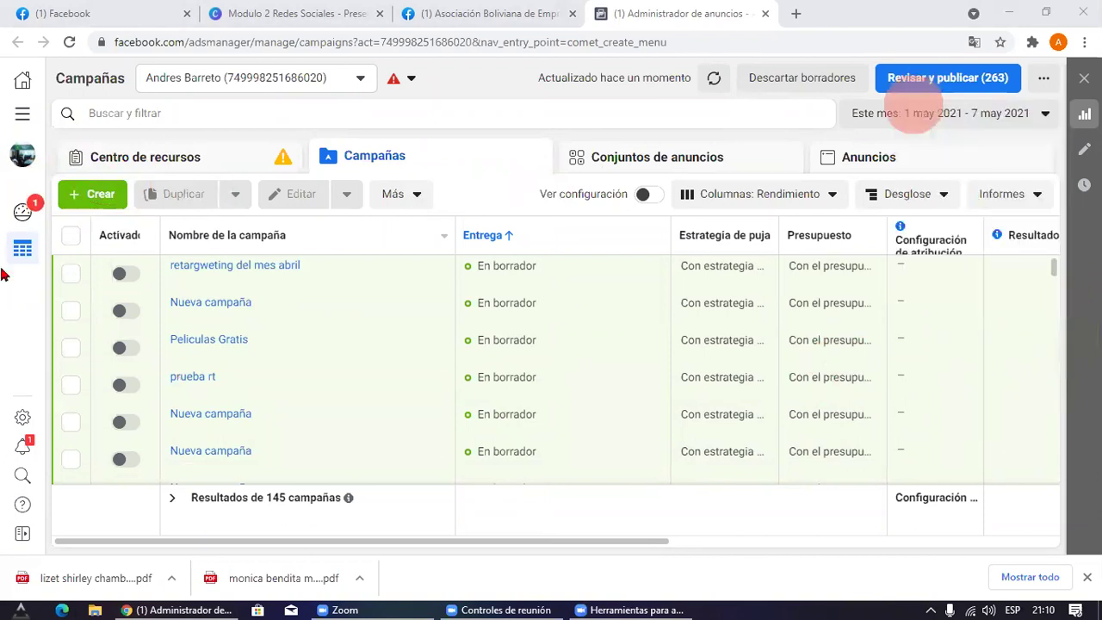
pyautogui.click(84, 188)
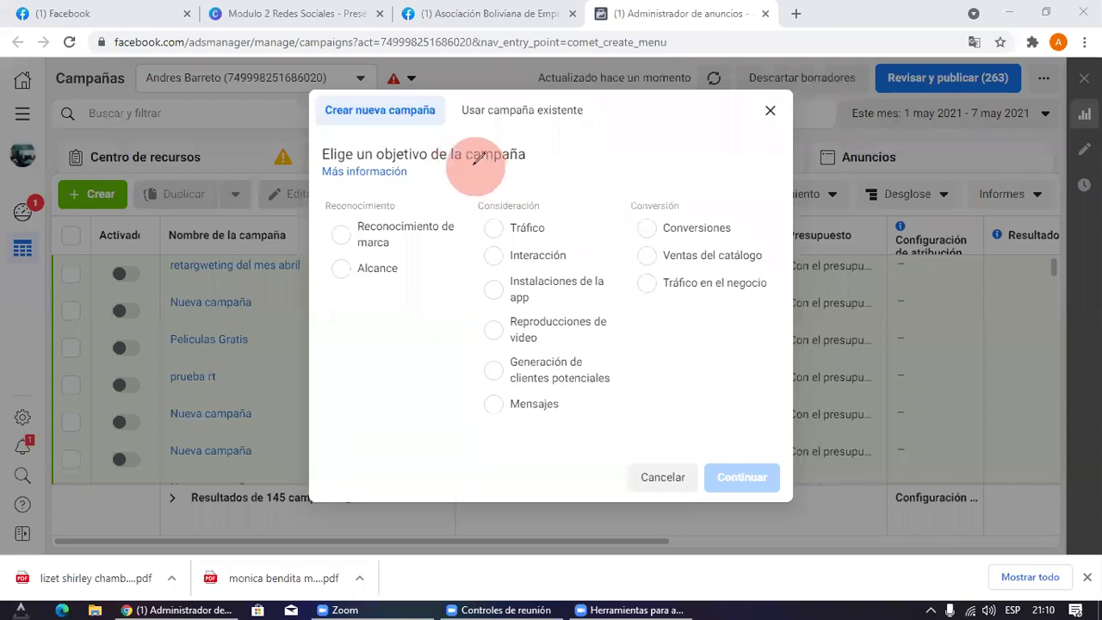
# Step: Underline the campaign objective heading and write red freehand letters beside it, clearing the annotations
pyautogui.moveTo(462, 159); pyautogui.dragTo(555, 170)
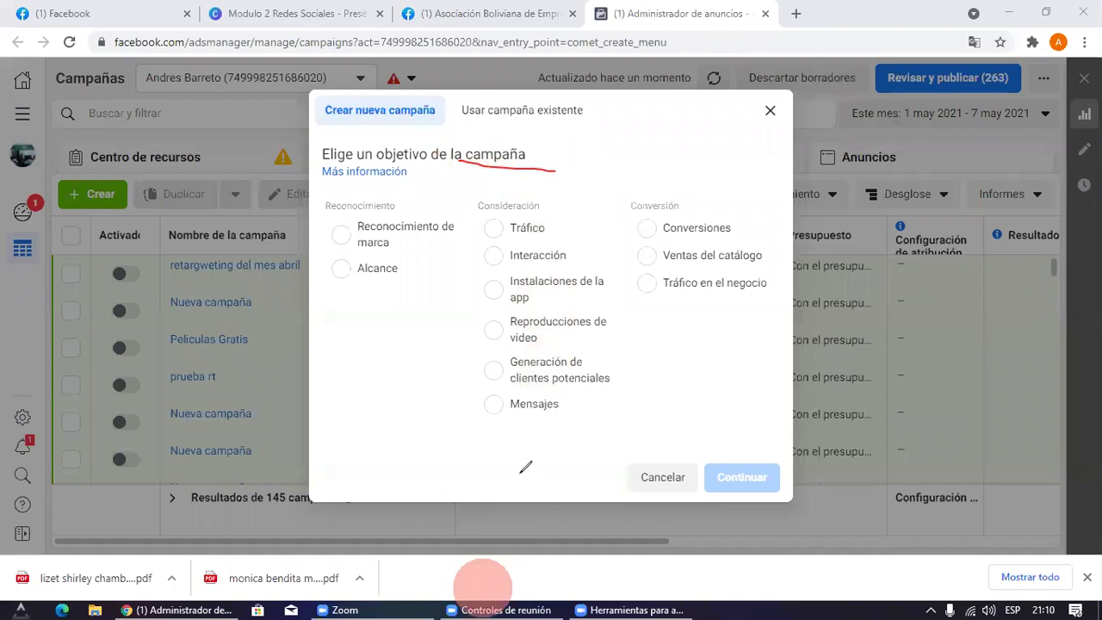
pyautogui.moveTo(563, 160)
pyautogui.mouseDown()
pyautogui.moveTo(639, 127)
pyautogui.moveTo(574, 179)
pyautogui.moveTo(701, 170)
pyautogui.mouseUp()
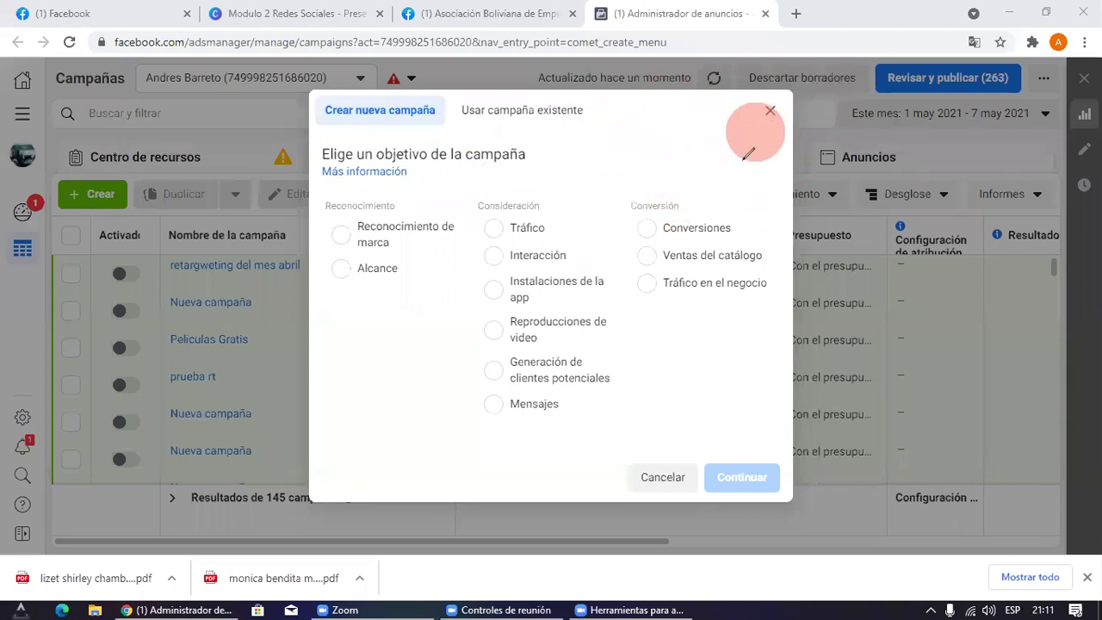
pyautogui.moveTo(336, 183)
pyautogui.mouseDown()
pyautogui.moveTo(325, 181)
pyautogui.moveTo(787, 262)
pyautogui.moveTo(386, 431)
pyautogui.moveTo(332, 186)
pyautogui.mouseUp()
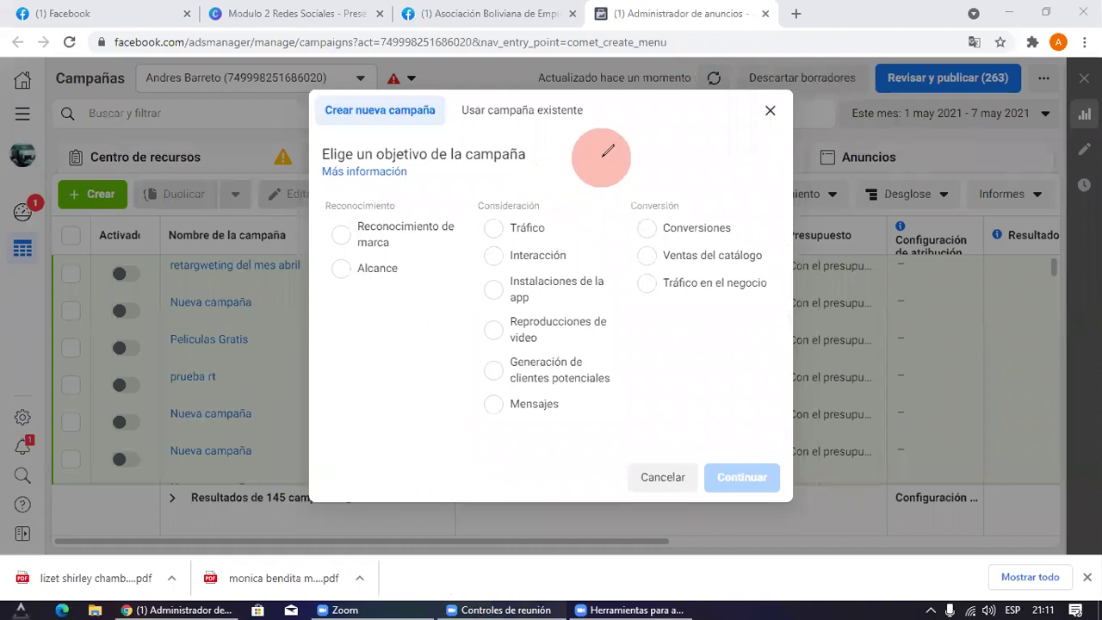
pyautogui.moveTo(659, 118)
pyautogui.mouseDown()
pyautogui.moveTo(671, 167)
pyautogui.moveTo(681, 115)
pyautogui.moveTo(750, 188)
pyautogui.mouseUp()
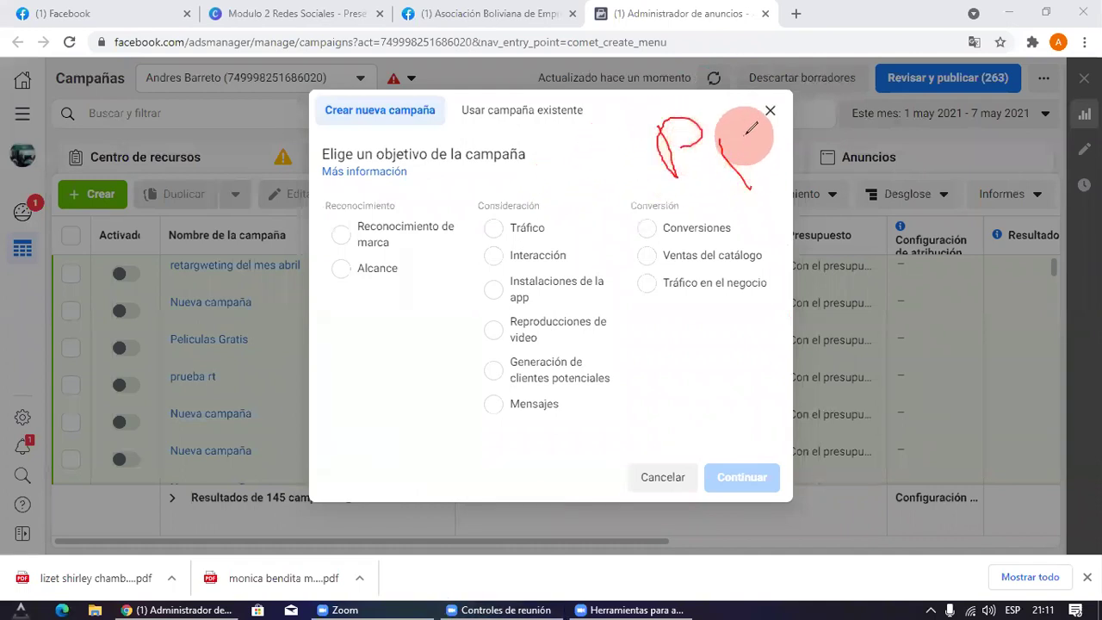
pyautogui.moveTo(744, 135); pyautogui.dragTo(819, 185)
pyautogui.moveTo(790, 145)
pyautogui.mouseDown()
pyautogui.moveTo(775, 198)
pyautogui.moveTo(728, 155)
pyautogui.mouseUp()
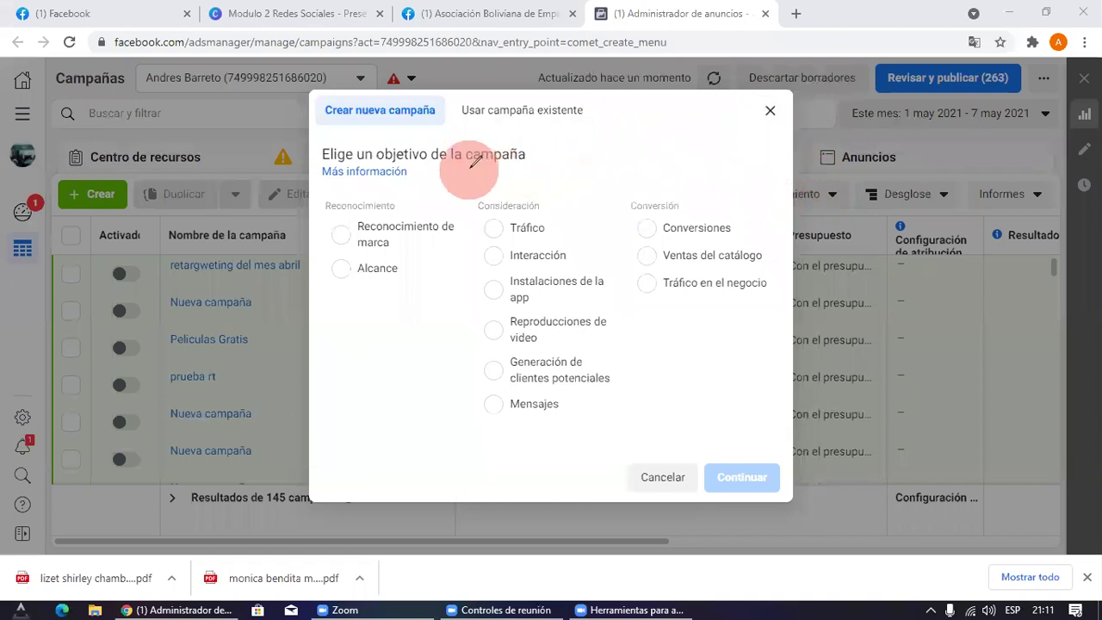
pyautogui.moveTo(472, 169)
pyautogui.mouseDown()
pyautogui.moveTo(479, 202)
pyautogui.moveTo(516, 172)
pyautogui.moveTo(567, 156)
pyautogui.moveTo(603, 188)
pyautogui.mouseUp()
pyautogui.moveTo(575, 145); pyautogui.dragTo(647, 127)
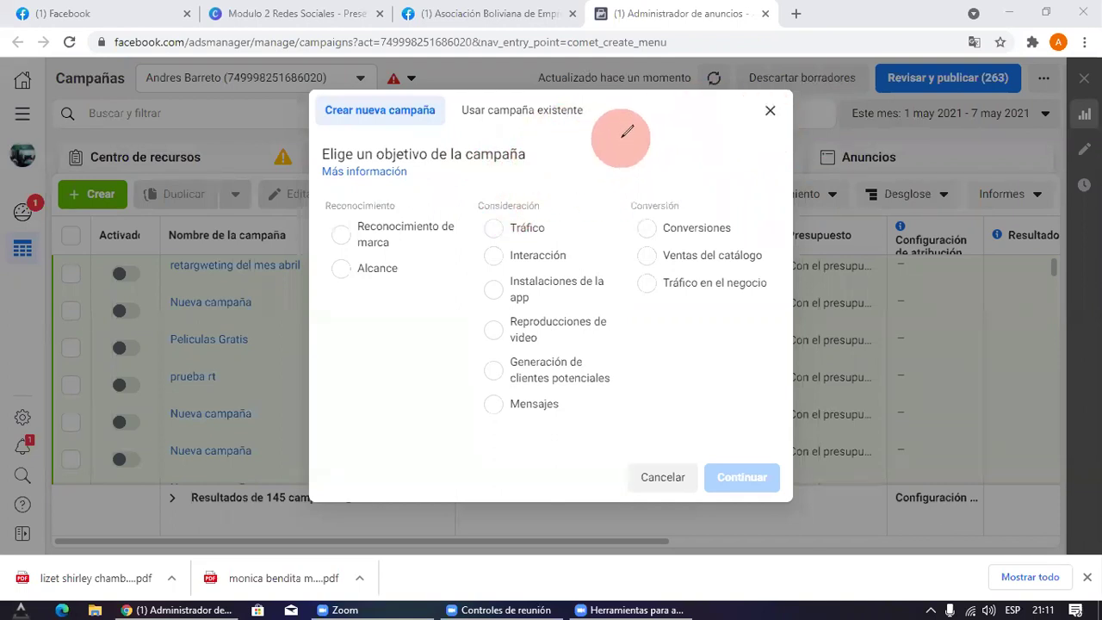
# Step: Draw a branching red line across the campaign objectives, circle the Conversión group, and add an arrow pointing at the circle
pyautogui.moveTo(616, 110)
pyautogui.mouseDown()
pyautogui.moveTo(663, 392)
pyautogui.moveTo(779, 431)
pyautogui.moveTo(773, 469)
pyautogui.moveTo(554, 450)
pyautogui.moveTo(430, 387)
pyautogui.moveTo(470, 512)
pyautogui.mouseUp()
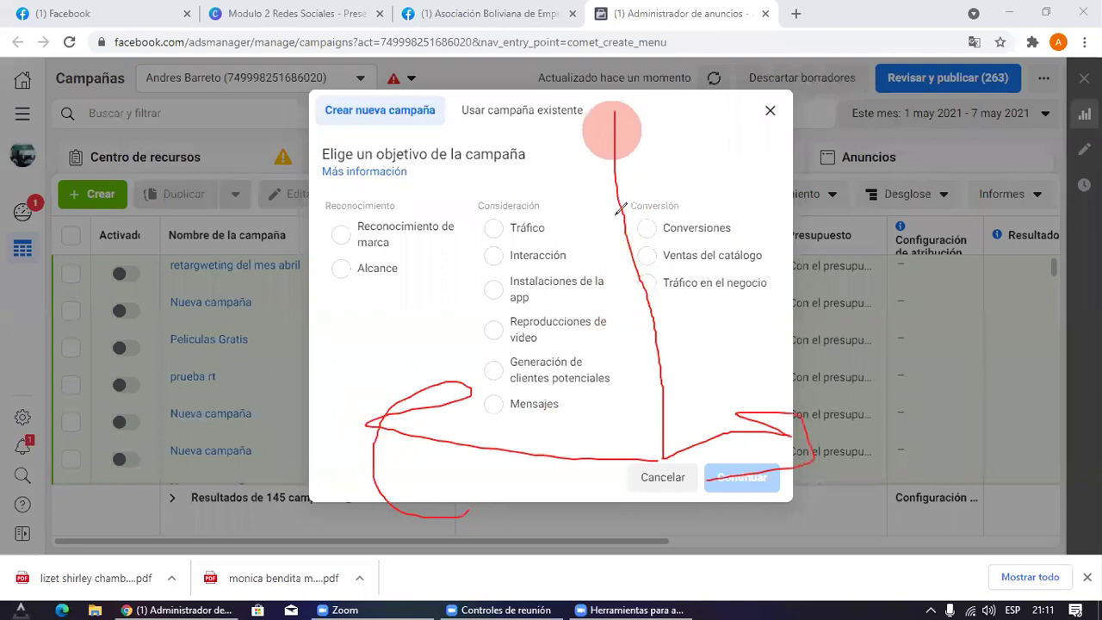
pyautogui.moveTo(625, 194)
pyautogui.mouseDown()
pyautogui.moveTo(758, 187)
pyautogui.moveTo(715, 337)
pyautogui.moveTo(602, 207)
pyautogui.moveTo(633, 168)
pyautogui.mouseUp()
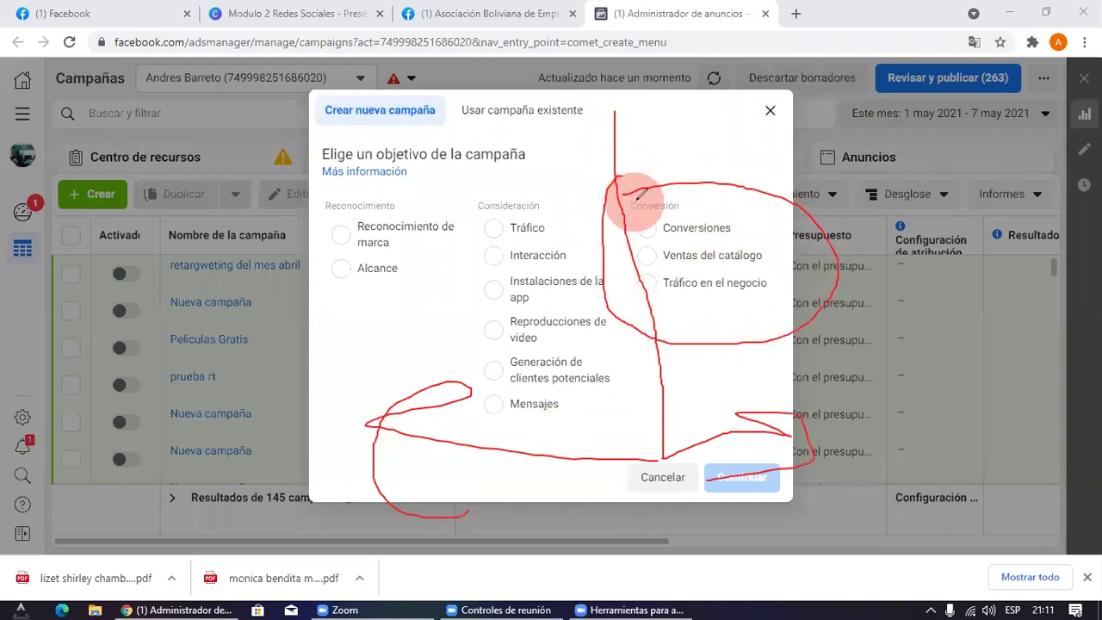
pyautogui.moveTo(930, 132); pyautogui.dragTo(809, 200)
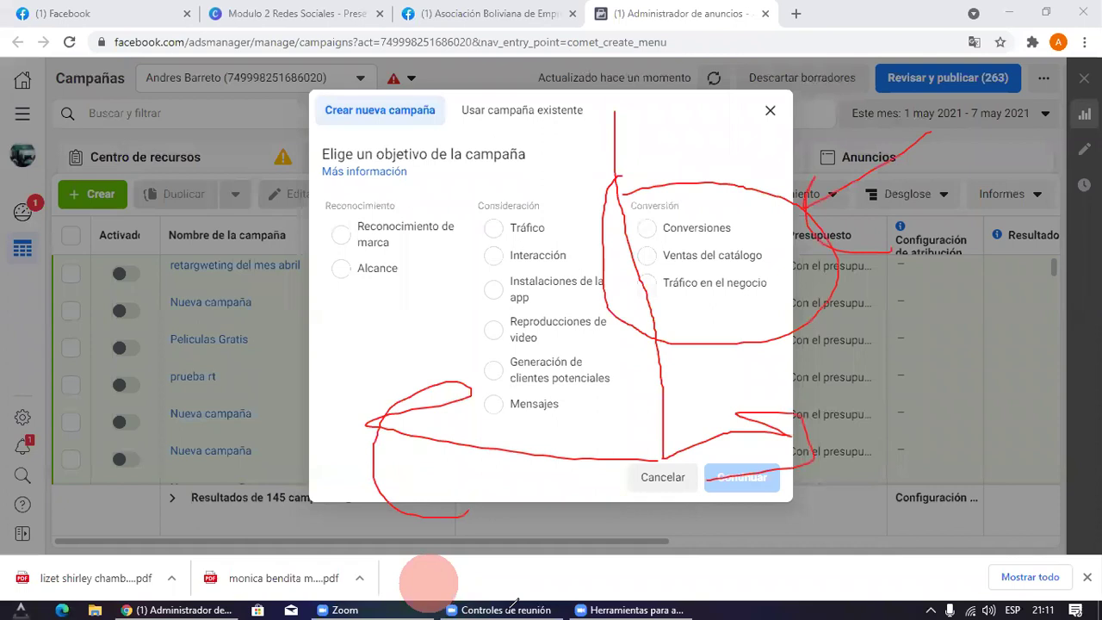
# Step: Circle the Conversión group again in red, adding freehand letters above it and an arrow pointing from it toward the objective heading
pyautogui.moveTo(661, 172)
pyautogui.mouseDown()
pyautogui.moveTo(809, 301)
pyautogui.moveTo(623, 259)
pyautogui.moveTo(663, 177)
pyautogui.mouseUp()
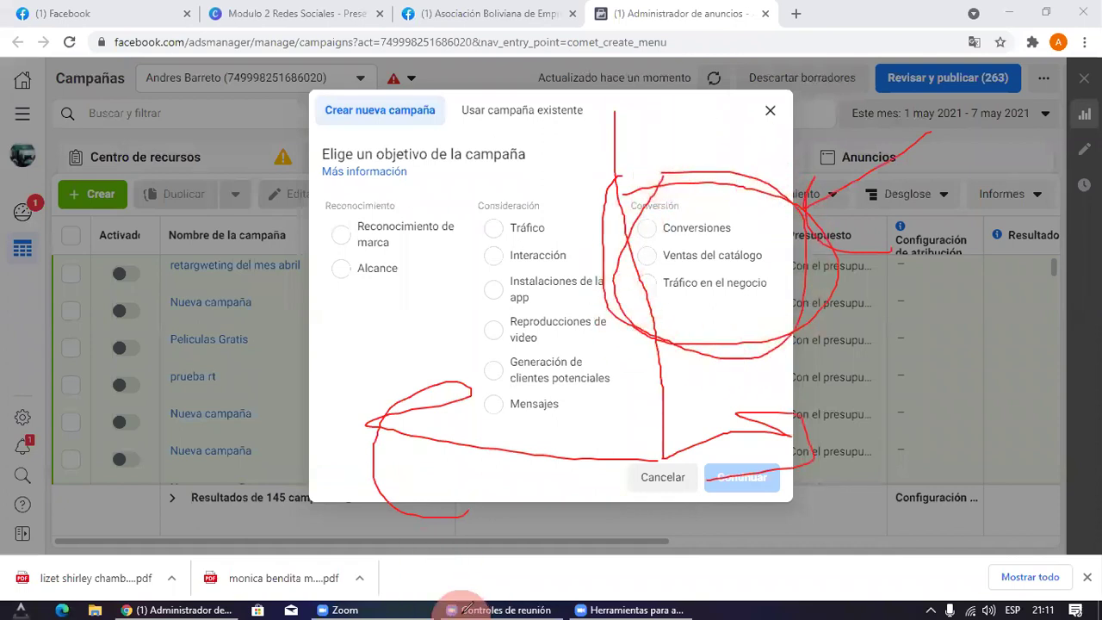
pyautogui.moveTo(676, 126)
pyautogui.mouseDown()
pyautogui.moveTo(672, 154)
pyautogui.moveTo(680, 138)
pyautogui.moveTo(726, 177)
pyautogui.mouseUp()
pyautogui.moveTo(749, 124); pyautogui.dragTo(820, 181)
pyautogui.moveTo(804, 131); pyautogui.dragTo(745, 167)
pyautogui.moveTo(602, 189)
pyautogui.mouseDown()
pyautogui.moveTo(508, 169)
pyautogui.moveTo(529, 138)
pyautogui.moveTo(544, 174)
pyautogui.mouseUp()
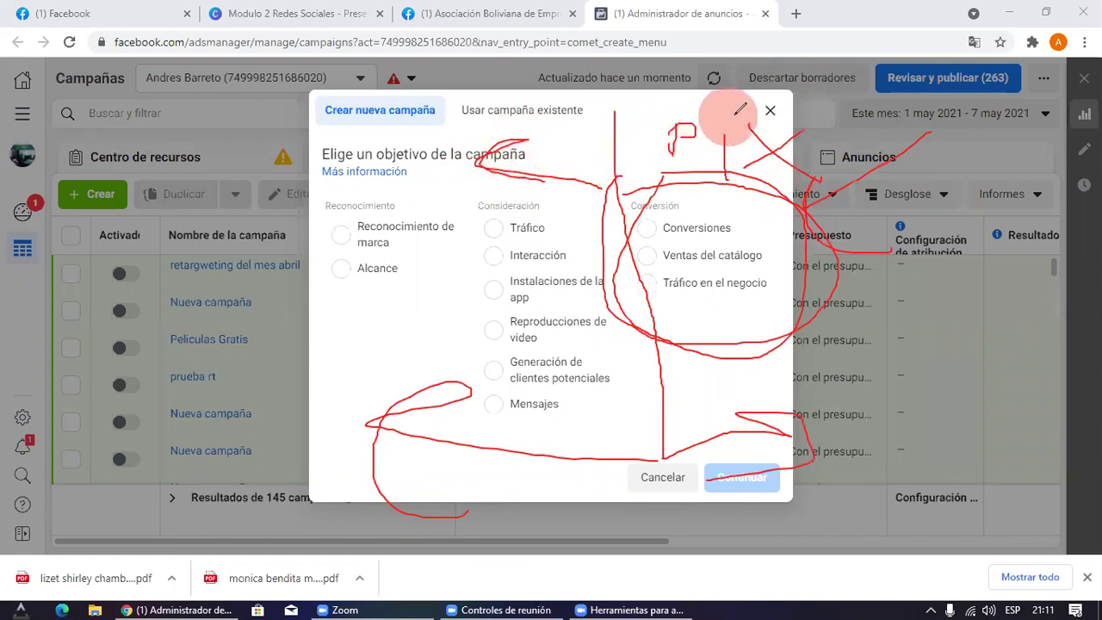
# Step: Circle the Reconocimiento and Consideración groups together and Conversión separately, with a branching line between them, and clear the red annotations
pyautogui.moveTo(627, 157)
pyautogui.mouseDown()
pyautogui.moveTo(655, 349)
pyautogui.moveTo(438, 423)
pyautogui.moveTo(405, 464)
pyautogui.mouseUp()
pyautogui.moveTo(383, 398); pyautogui.dragTo(312, 204)
pyautogui.moveTo(396, 151)
pyautogui.mouseDown()
pyautogui.moveTo(603, 333)
pyautogui.moveTo(435, 414)
pyautogui.mouseUp()
pyautogui.moveTo(685, 311)
pyautogui.mouseDown()
pyautogui.moveTo(652, 283)
pyautogui.moveTo(649, 198)
pyautogui.moveTo(711, 355)
pyautogui.moveTo(633, 303)
pyautogui.mouseUp()
pyautogui.moveTo(765, 514)
pyautogui.mouseDown()
pyautogui.moveTo(715, 364)
pyautogui.moveTo(744, 382)
pyautogui.moveTo(712, 349)
pyautogui.mouseUp()
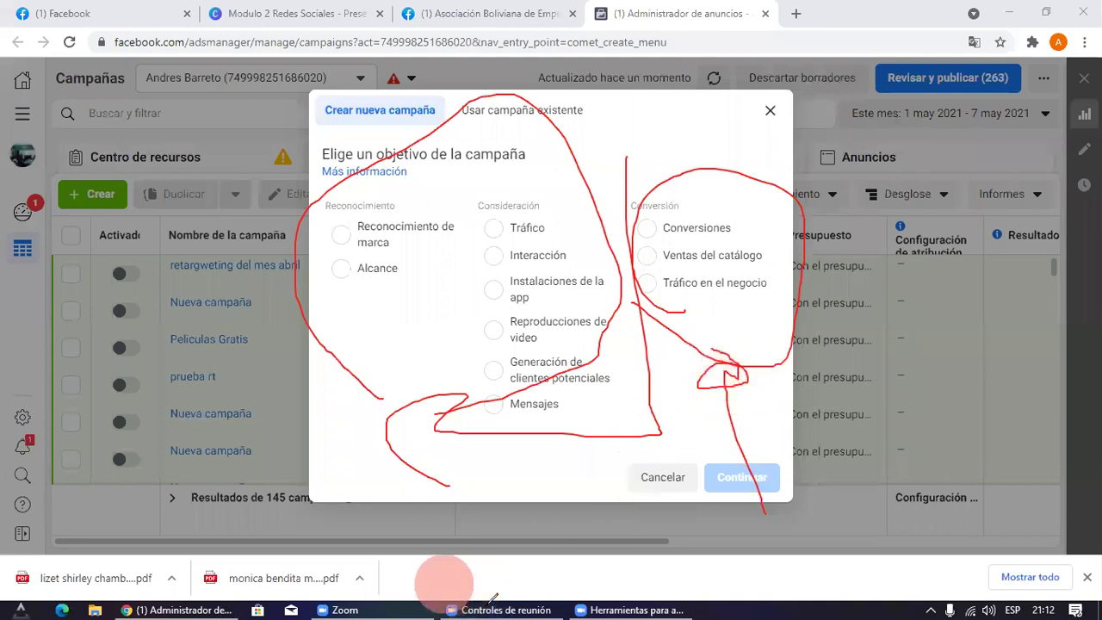
pyautogui.click(750, 58)
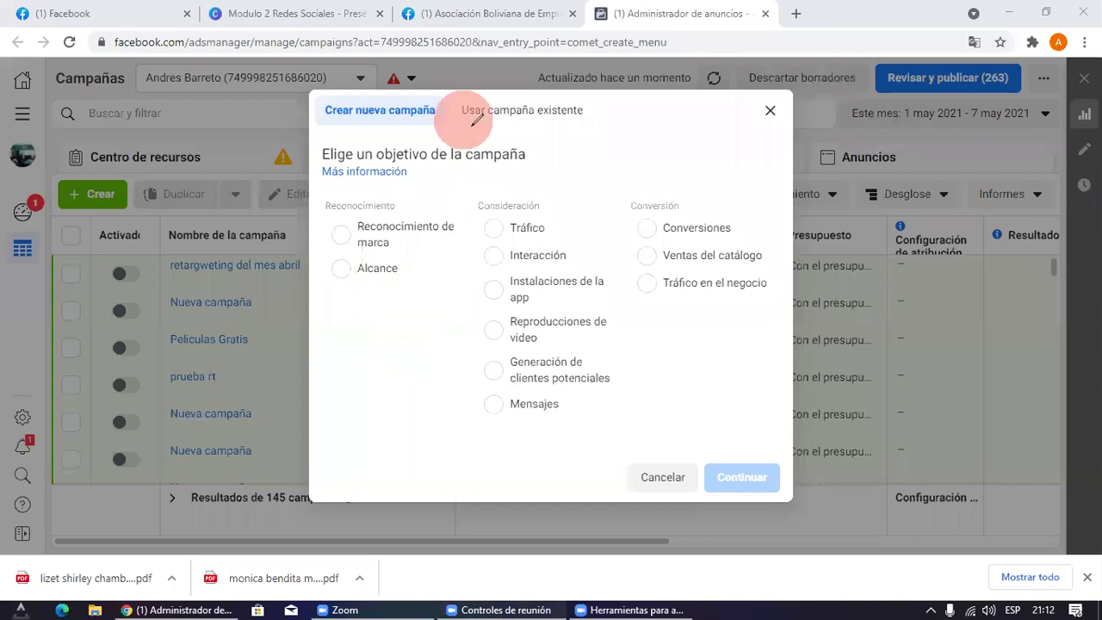
pyautogui.moveTo(352, 172)
pyautogui.mouseDown()
pyautogui.moveTo(439, 275)
pyautogui.moveTo(278, 251)
pyautogui.moveTo(595, 216)
pyautogui.moveTo(522, 467)
pyautogui.moveTo(569, 207)
pyautogui.mouseUp()
pyautogui.moveTo(714, 342)
pyautogui.mouseDown()
pyautogui.moveTo(645, 189)
pyautogui.moveTo(767, 342)
pyautogui.moveTo(689, 351)
pyautogui.mouseUp()
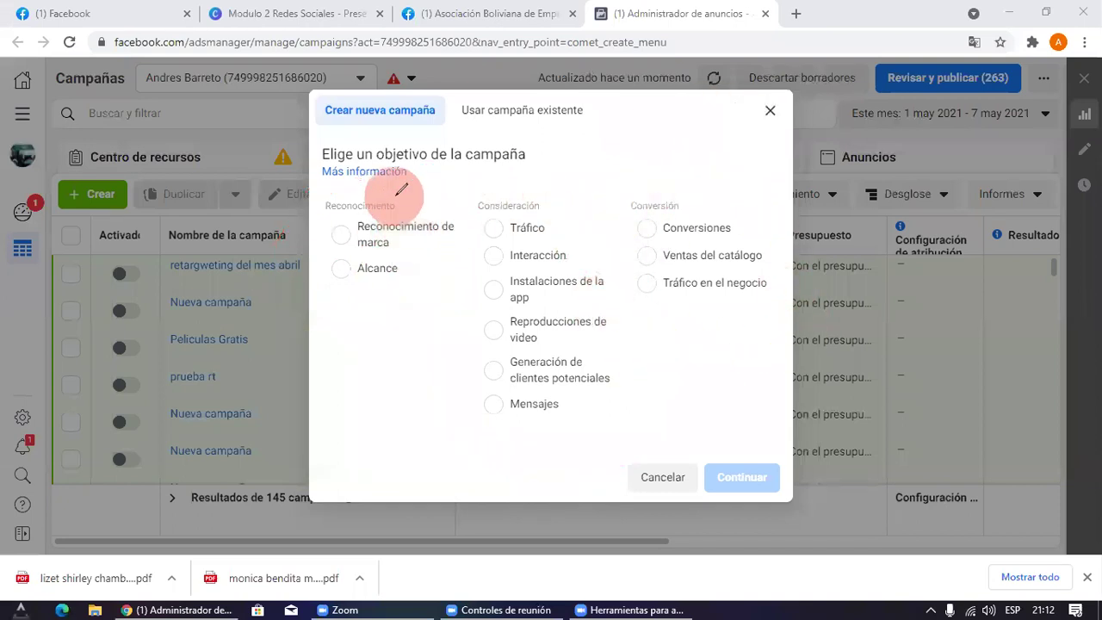
# Step: Separate the three objective groups with vertical red lines, and underline and tick the Reconocimiento, Consideración and Conversión headings
pyautogui.moveTo(458, 177); pyautogui.dragTo(465, 353)
pyautogui.moveTo(610, 156)
pyautogui.mouseDown()
pyautogui.moveTo(642, 347)
pyautogui.moveTo(644, 439)
pyautogui.mouseUp()
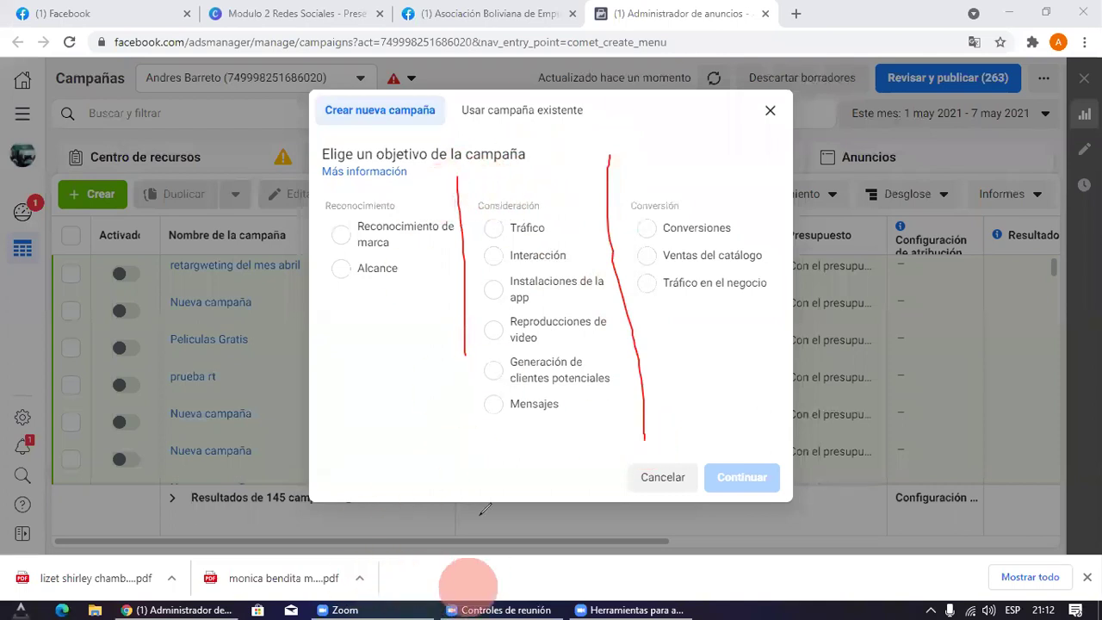
pyautogui.moveTo(313, 210); pyautogui.dragTo(698, 208)
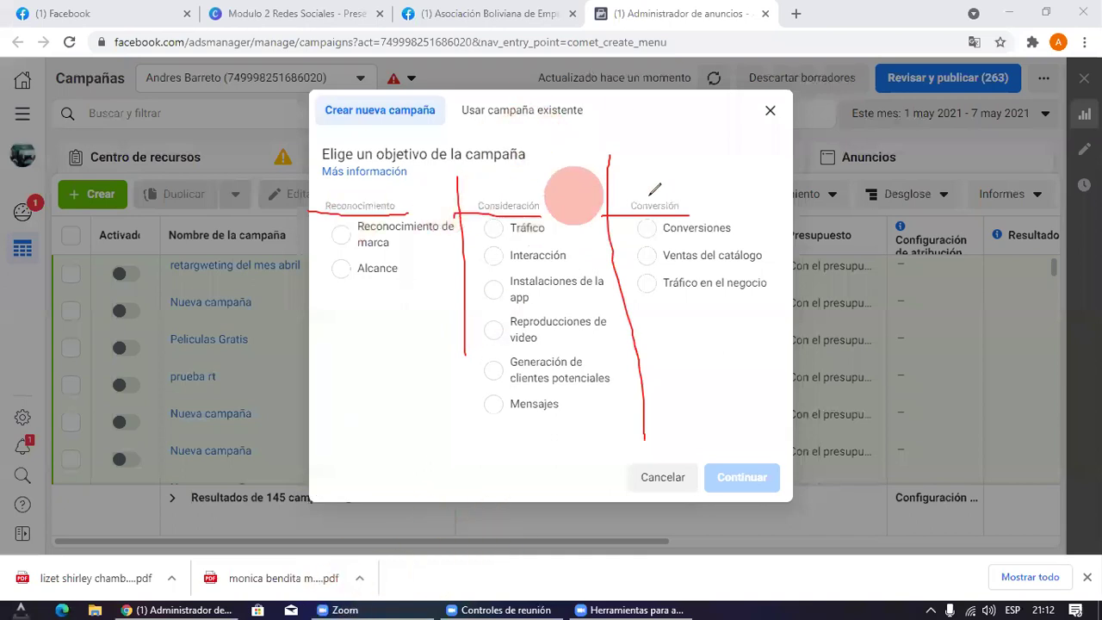
pyautogui.moveTo(403, 205); pyautogui.dragTo(432, 148)
pyautogui.moveTo(544, 215); pyautogui.dragTo(572, 188)
pyautogui.moveTo(763, 183); pyautogui.dragTo(707, 205)
pyautogui.click(353, 217)
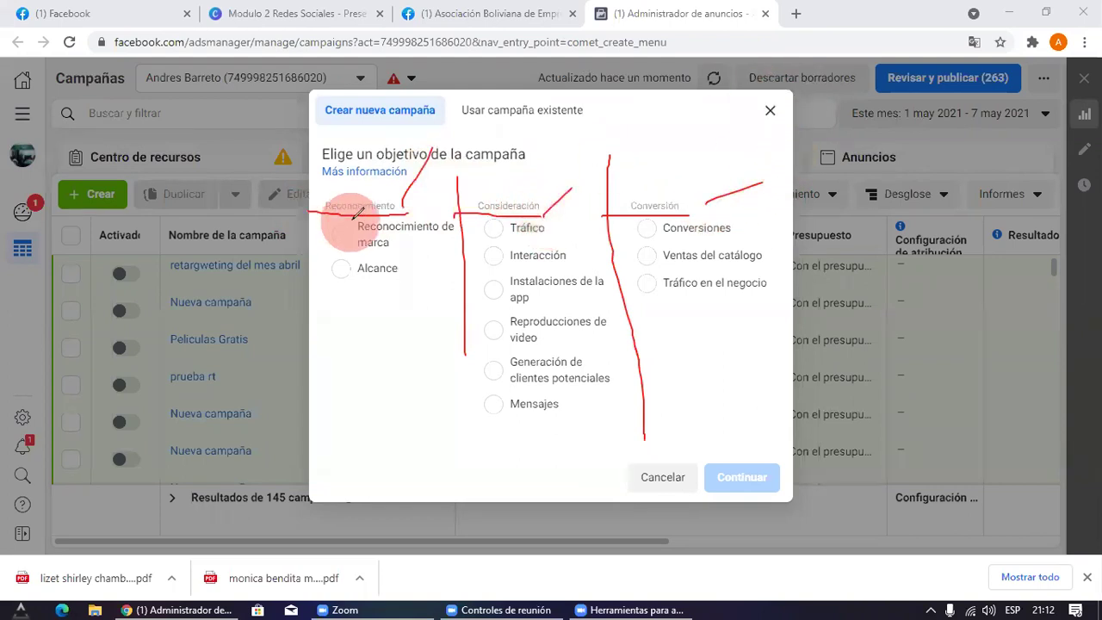
# Step: Draw a large red box below the Alcance objective and connect it with an arrow to the outlined Reconocimiento heading
pyautogui.moveTo(407, 298)
pyautogui.mouseDown()
pyautogui.moveTo(211, 302)
pyautogui.moveTo(160, 456)
pyautogui.moveTo(422, 465)
pyautogui.moveTo(417, 288)
pyautogui.mouseUp()
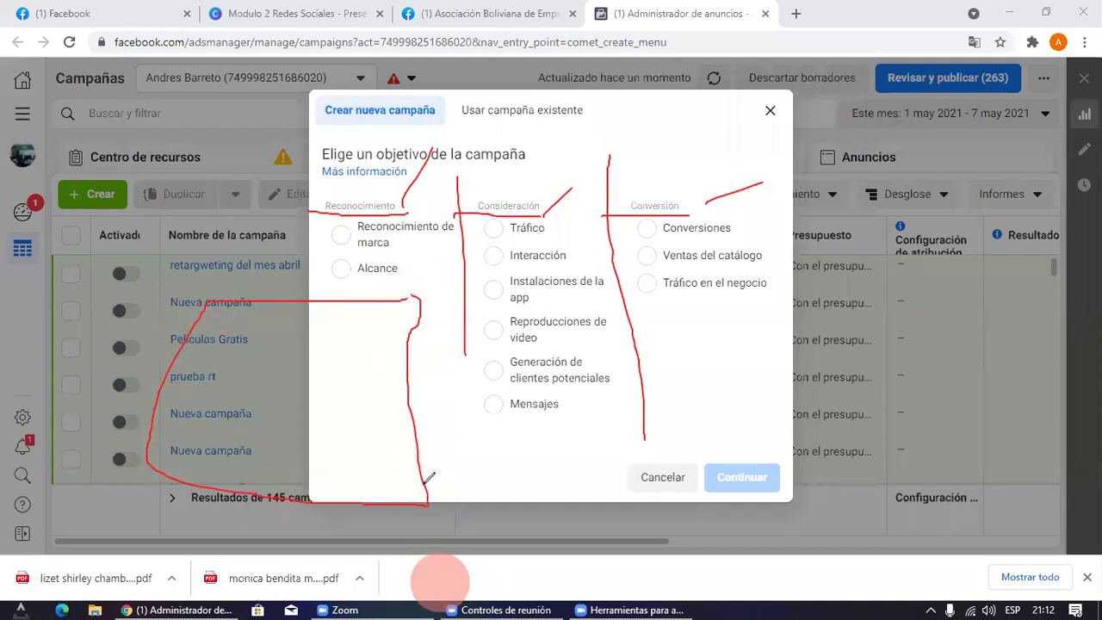
pyautogui.moveTo(405, 207)
pyautogui.mouseDown()
pyautogui.moveTo(319, 201)
pyautogui.moveTo(245, 222)
pyautogui.mouseUp()
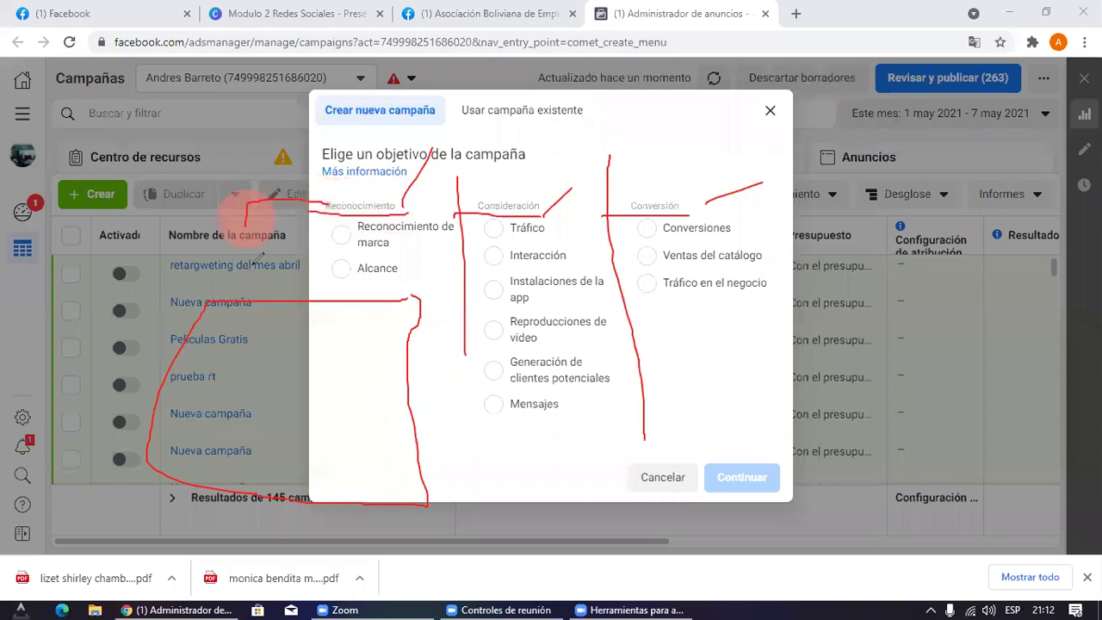
pyautogui.moveTo(272, 298); pyautogui.dragTo(211, 277)
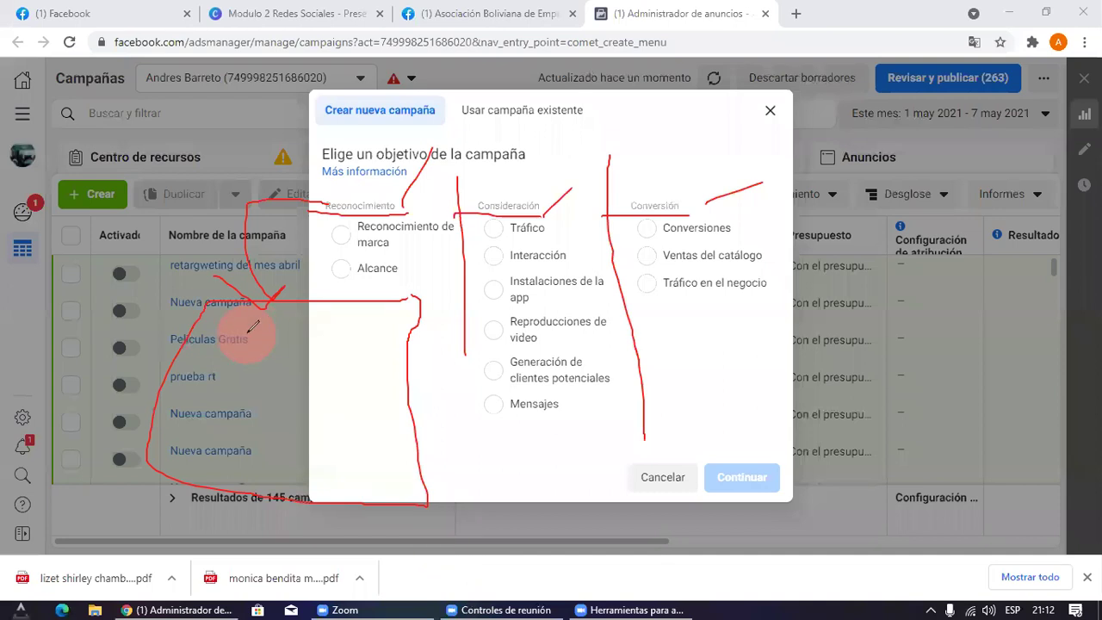
pyautogui.moveTo(320, 214)
pyautogui.mouseDown()
pyautogui.moveTo(334, 193)
pyautogui.moveTo(396, 194)
pyautogui.mouseUp()
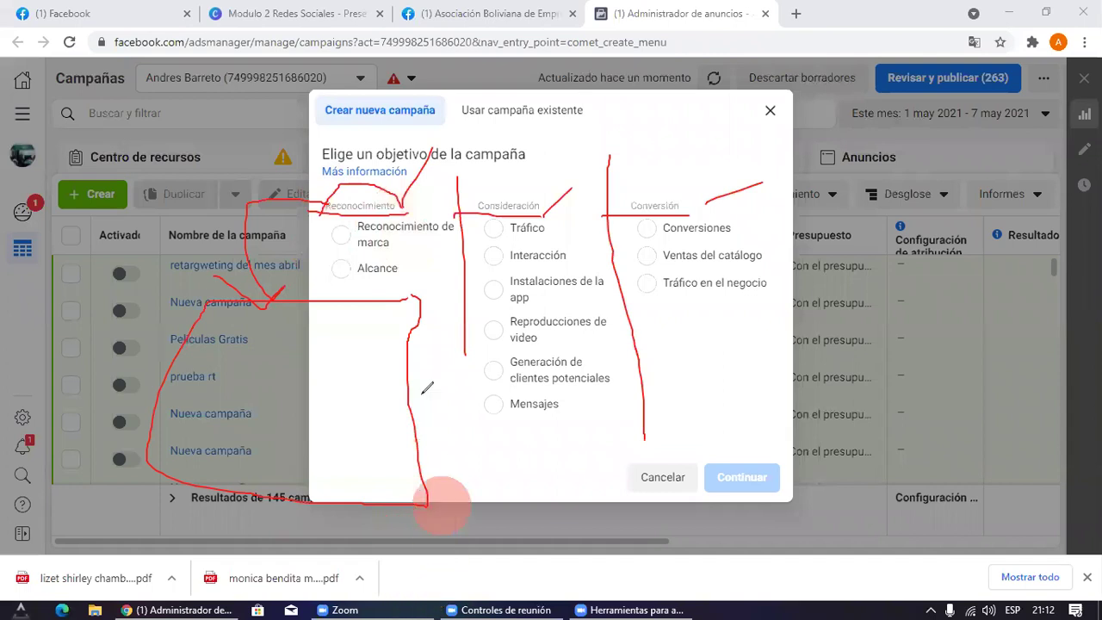
# Step: Underline the Reconocimiento de marca and Alcance objectives in red and outline the Reconocimiento heading again
pyautogui.moveTo(329, 251); pyautogui.dragTo(436, 250)
pyautogui.moveTo(324, 293); pyautogui.dragTo(403, 274)
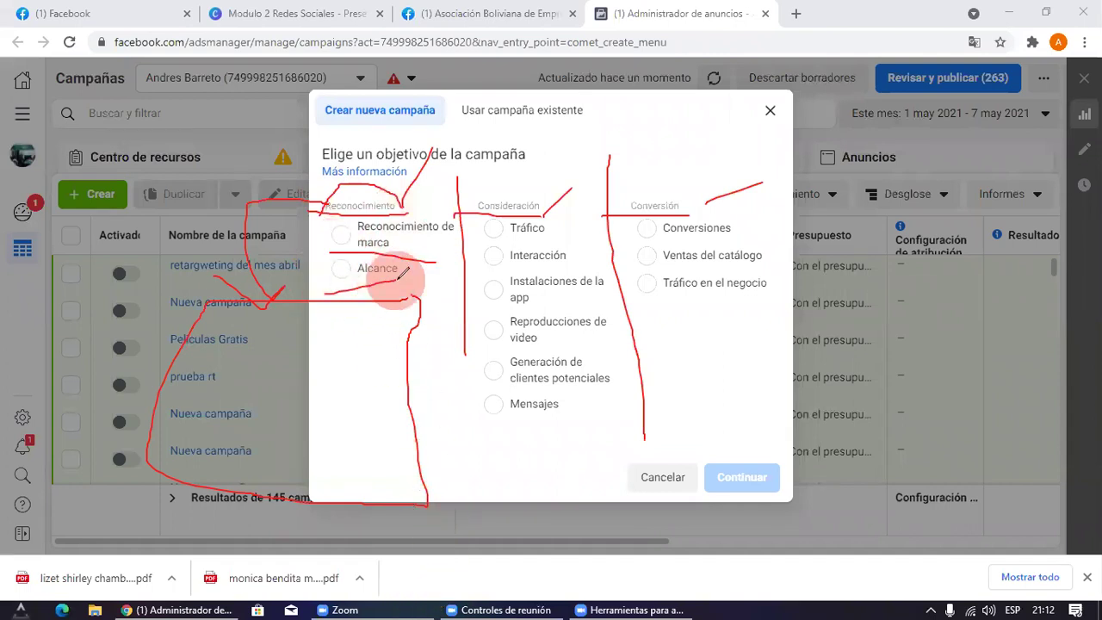
pyautogui.moveTo(304, 214)
pyautogui.mouseDown()
pyautogui.moveTo(424, 221)
pyautogui.moveTo(346, 183)
pyautogui.mouseUp()
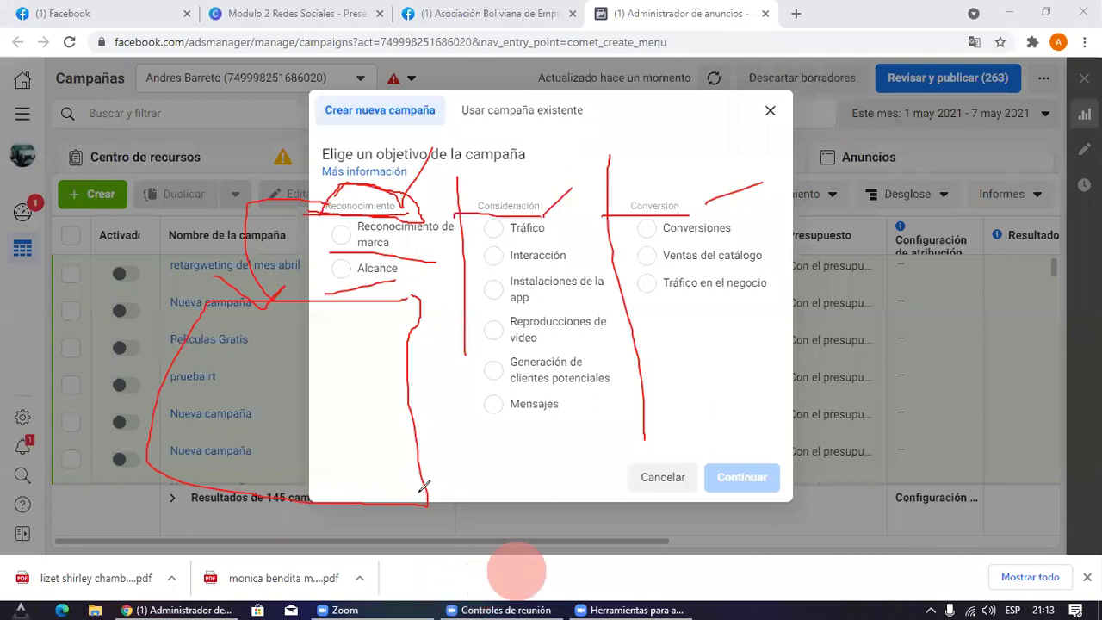
pyautogui.moveTo(325, 254); pyautogui.dragTo(446, 252)
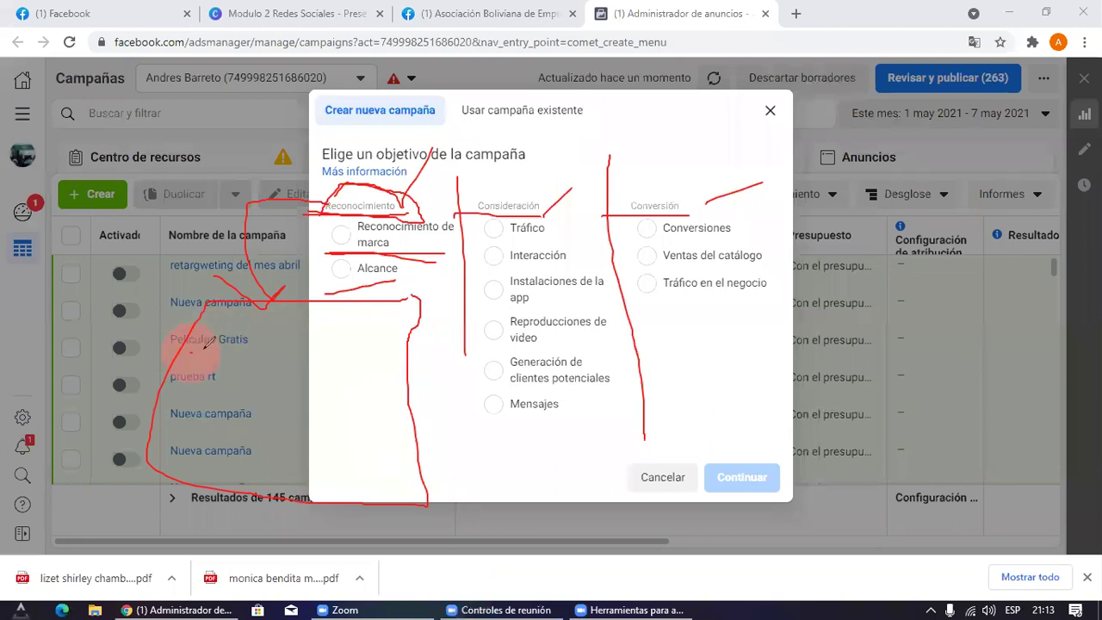
# Step: Scatter short red strokes inside the box below Alcance, draw a large loop around it, and clear the annotations
pyautogui.moveTo(191, 352); pyautogui.dragTo(219, 347)
pyautogui.moveTo(308, 332); pyautogui.dragTo(359, 319)
pyautogui.moveTo(183, 388); pyautogui.dragTo(231, 375)
pyautogui.moveTo(308, 399); pyautogui.dragTo(348, 365)
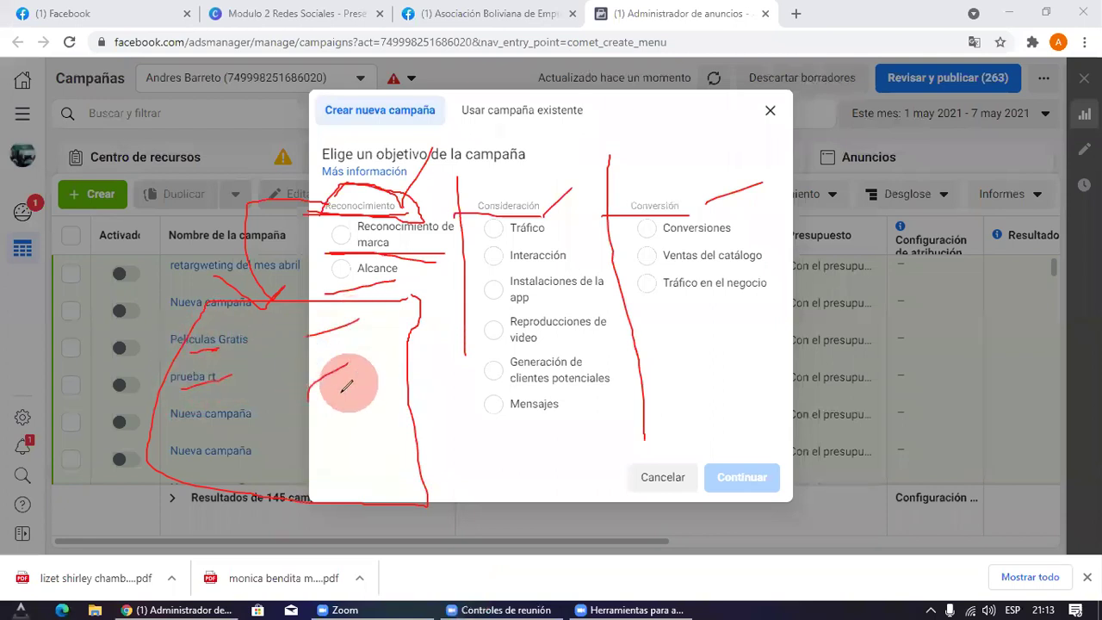
pyautogui.moveTo(284, 387); pyautogui.dragTo(200, 416)
pyautogui.moveTo(298, 446); pyautogui.dragTo(348, 429)
pyautogui.moveTo(185, 459); pyautogui.dragTo(213, 437)
pyautogui.moveTo(350, 413); pyautogui.dragTo(350, 381)
pyautogui.moveTo(332, 478); pyautogui.dragTo(381, 464)
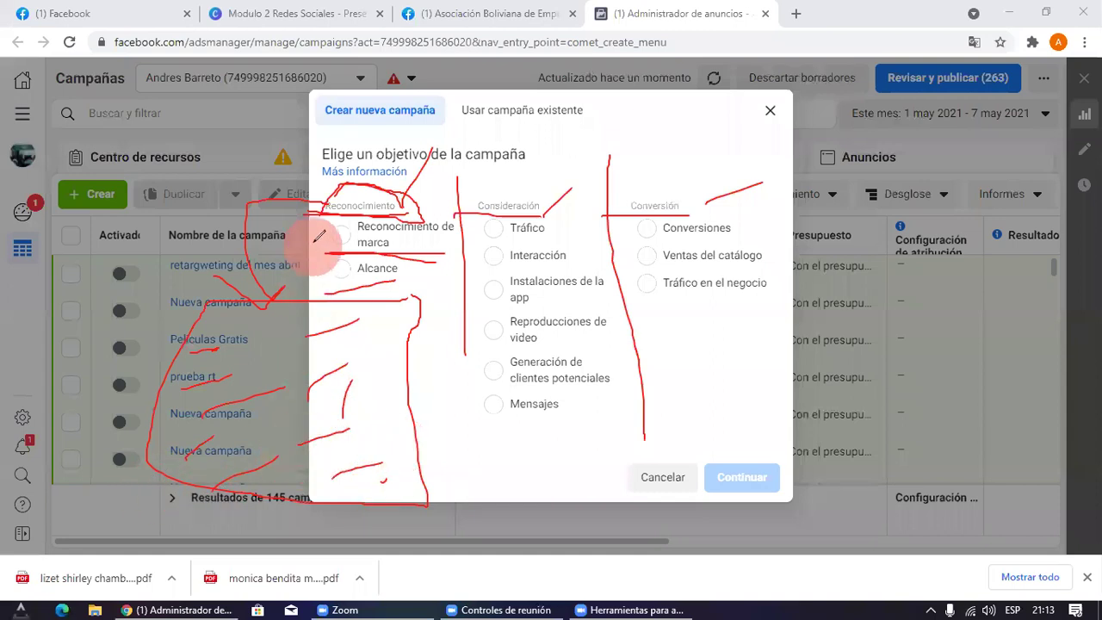
pyautogui.moveTo(151, 317)
pyautogui.mouseDown()
pyautogui.moveTo(393, 398)
pyautogui.moveTo(204, 234)
pyautogui.mouseUp()
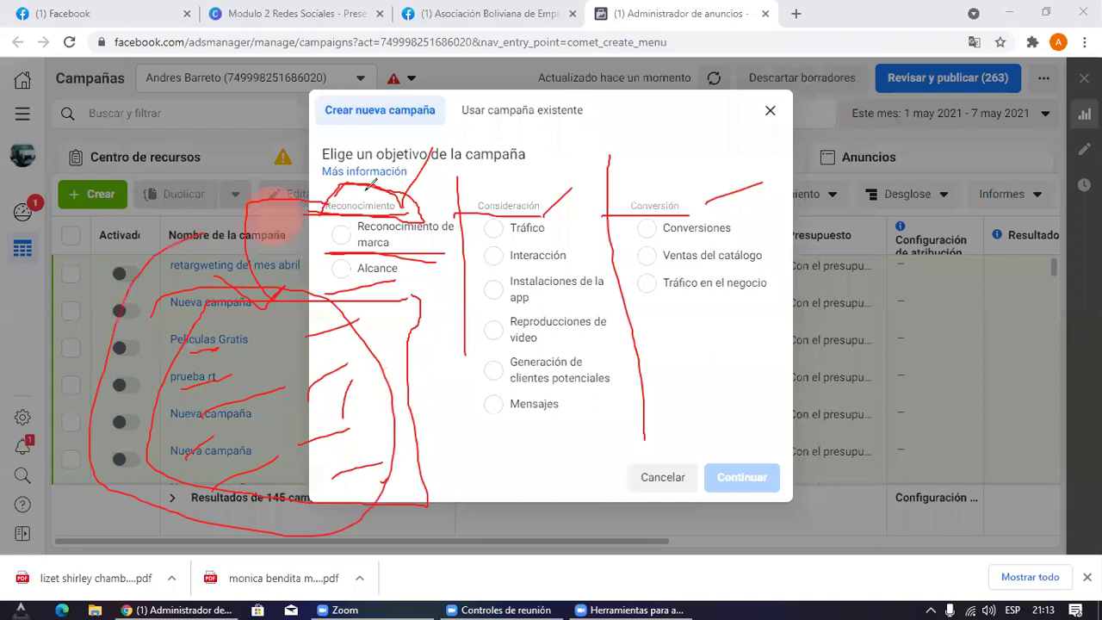
pyautogui.click(718, 137)
# Step: Underline the Reconocimiento heading, outline the Alcance objective in red, and draw a large box below it
pyautogui.moveTo(313, 285); pyautogui.dragTo(439, 275)
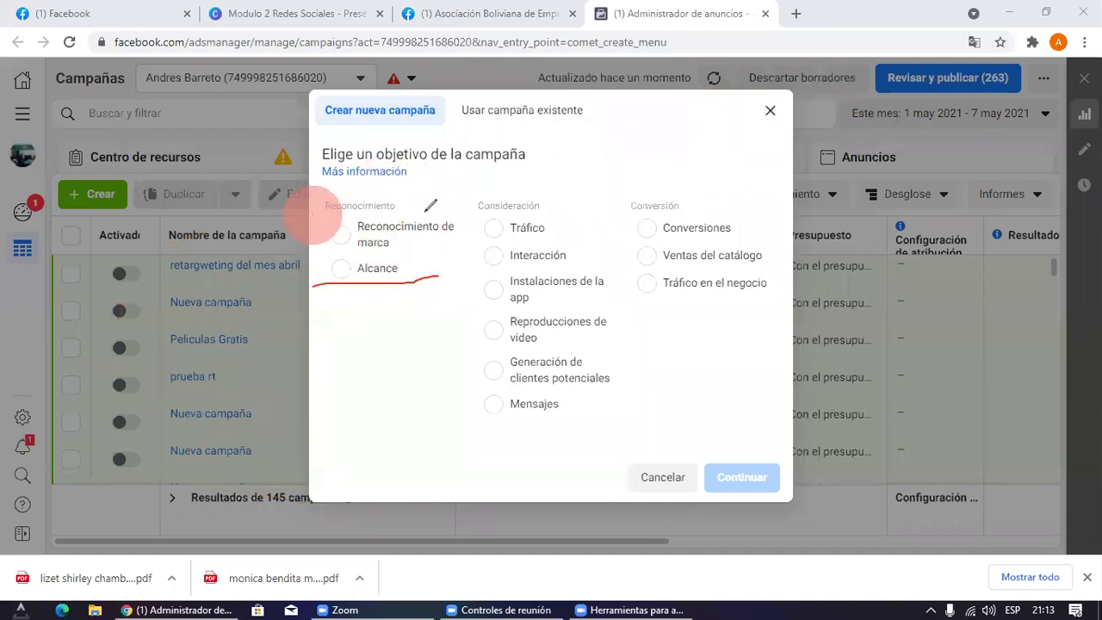
pyautogui.moveTo(416, 329); pyautogui.dragTo(210, 326)
pyautogui.moveTo(209, 490)
pyautogui.mouseDown()
pyautogui.moveTo(431, 495)
pyautogui.moveTo(439, 320)
pyautogui.moveTo(403, 318)
pyautogui.mouseUp()
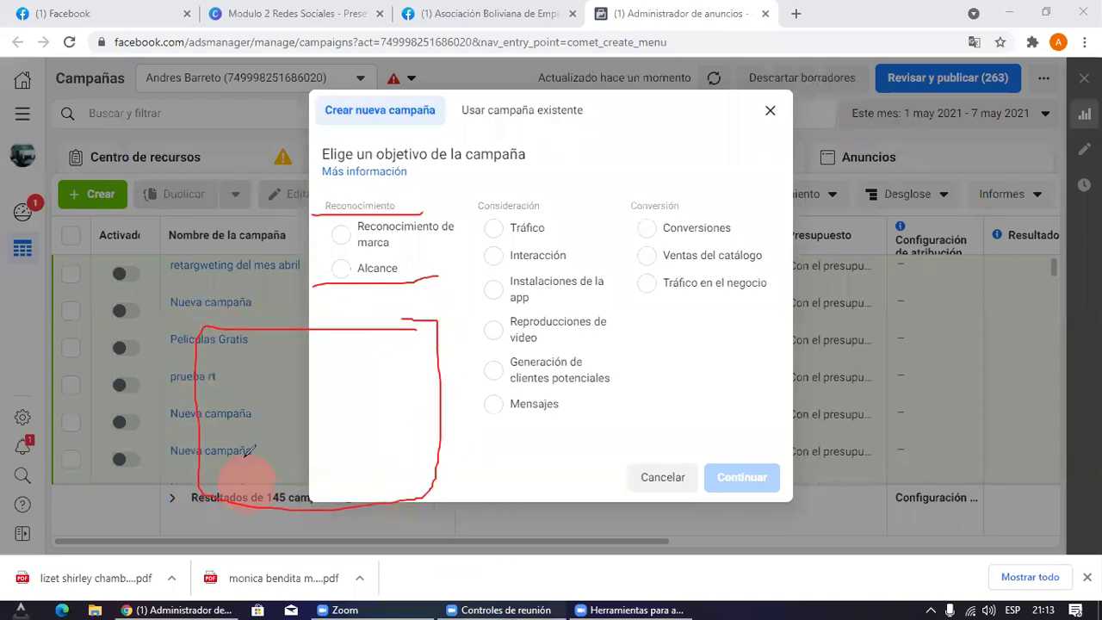
pyautogui.moveTo(318, 280)
pyautogui.mouseDown()
pyautogui.moveTo(320, 260)
pyautogui.moveTo(384, 259)
pyautogui.moveTo(433, 277)
pyautogui.mouseUp()
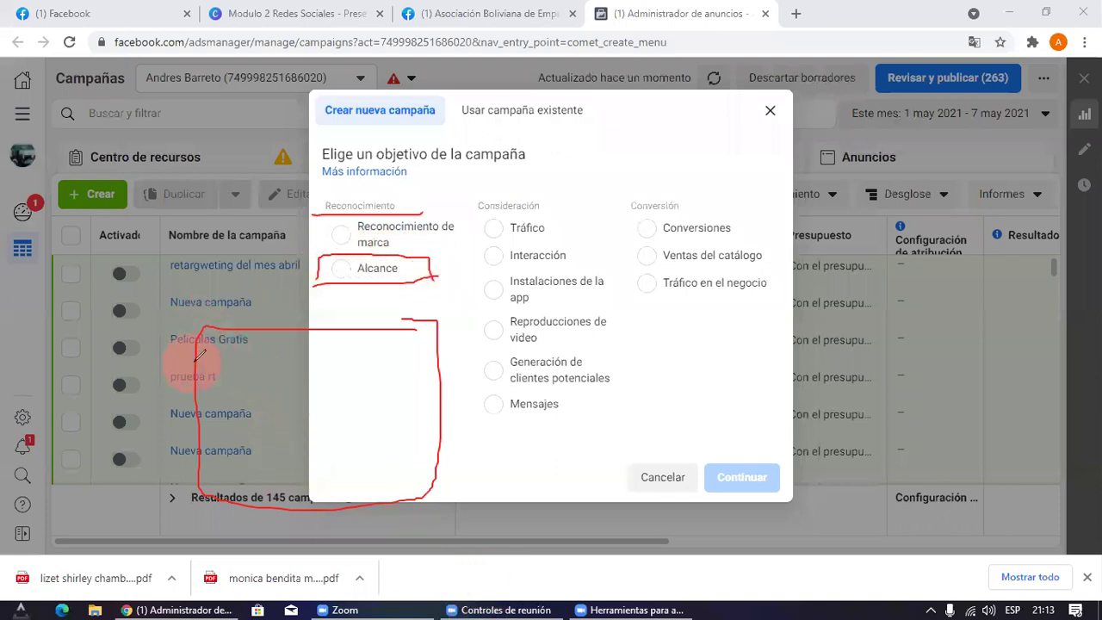
# Step: Fill the box below Alcance with dense red scribbles, circle Alcance again, and clear the annotations
pyautogui.moveTo(305, 350)
pyautogui.mouseDown()
pyautogui.moveTo(283, 370)
pyautogui.moveTo(361, 383)
pyautogui.moveTo(345, 371)
pyautogui.moveTo(259, 379)
pyautogui.moveTo(336, 404)
pyautogui.moveTo(317, 426)
pyautogui.moveTo(373, 443)
pyautogui.moveTo(259, 455)
pyautogui.moveTo(405, 491)
pyautogui.mouseUp()
pyautogui.moveTo(295, 410)
pyautogui.mouseDown()
pyautogui.moveTo(361, 344)
pyautogui.moveTo(401, 356)
pyautogui.moveTo(383, 443)
pyautogui.moveTo(396, 409)
pyautogui.mouseUp()
pyautogui.moveTo(297, 301); pyautogui.dragTo(426, 297)
pyautogui.moveTo(383, 264); pyautogui.dragTo(318, 280)
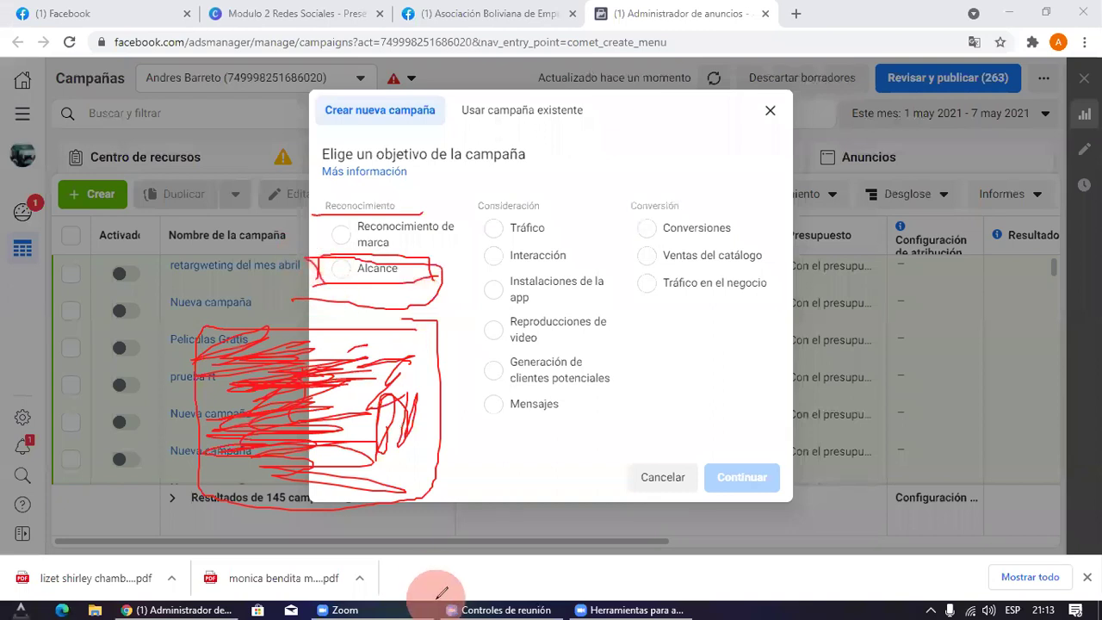
pyautogui.click(593, 175)
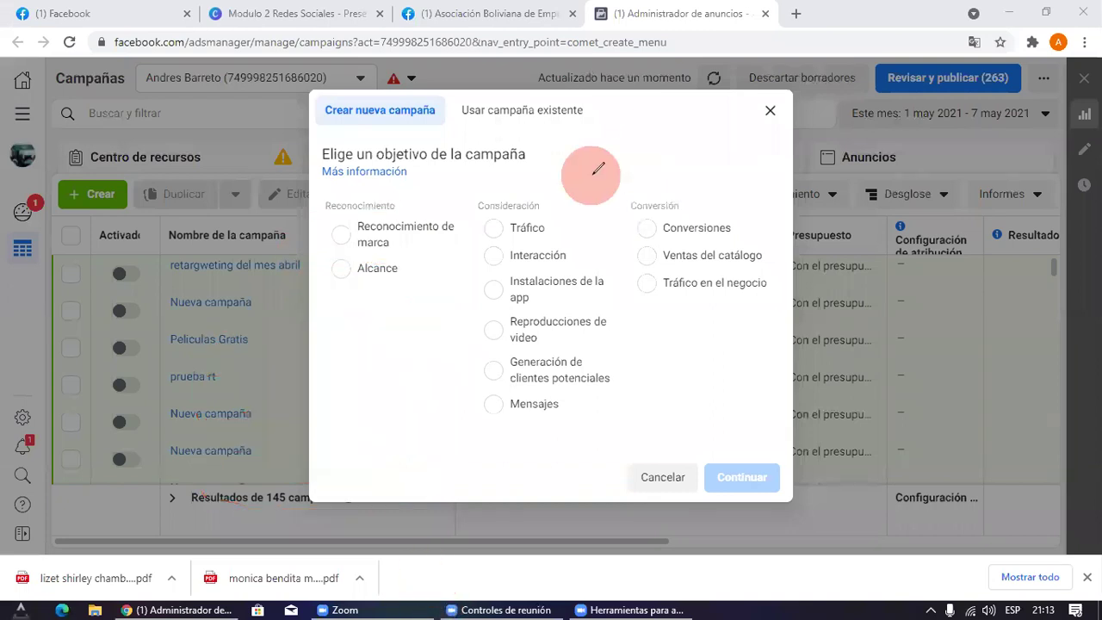
# Step: Circle the Consideración heading in red and clear the annotation
pyautogui.moveTo(451, 185)
pyautogui.mouseDown()
pyautogui.moveTo(222, 246)
pyautogui.moveTo(264, 186)
pyautogui.moveTo(456, 183)
pyautogui.moveTo(584, 206)
pyautogui.mouseUp()
pyautogui.press('e')
pyautogui.moveTo(465, 215)
pyautogui.mouseDown()
pyautogui.moveTo(549, 207)
pyautogui.moveTo(546, 195)
pyautogui.moveTo(467, 213)
pyautogui.mouseUp()
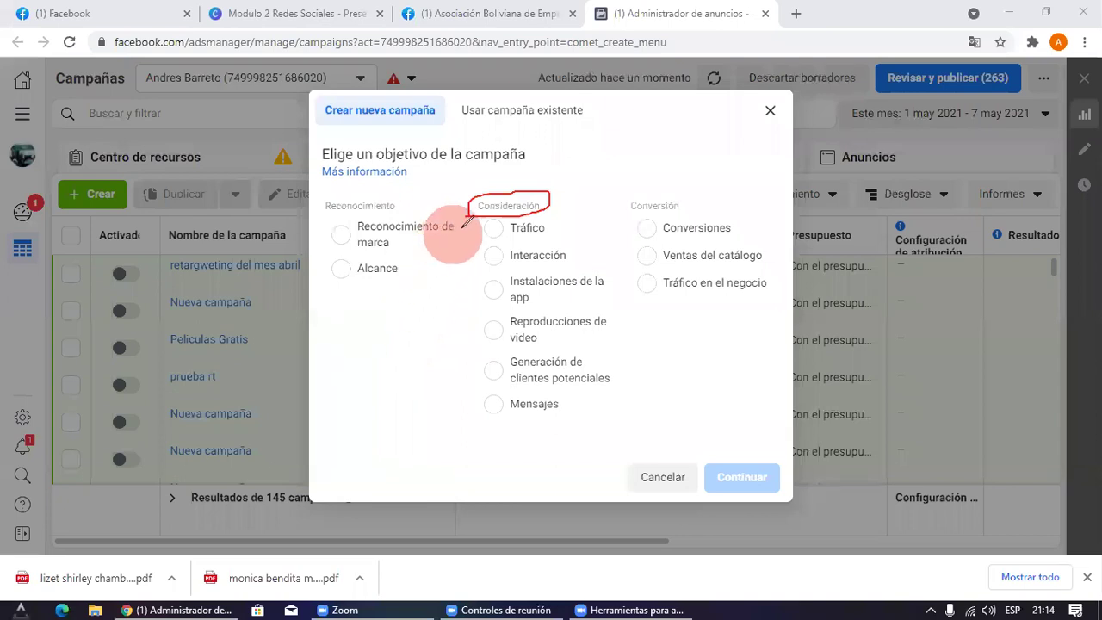
pyautogui.moveTo(479, 213)
pyautogui.mouseDown()
pyautogui.moveTo(492, 439)
pyautogui.moveTo(629, 370)
pyautogui.moveTo(561, 216)
pyautogui.moveTo(481, 210)
pyautogui.mouseUp()
pyautogui.click(697, 122)
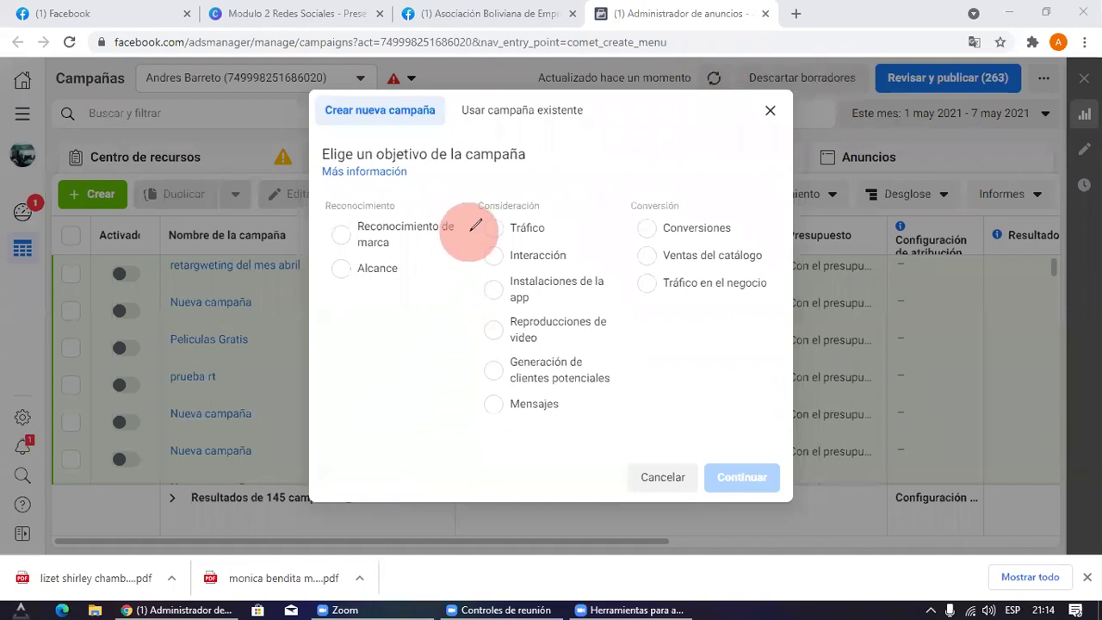
# Step: Circle the Consideración heading, underline each objective from Tráfico to Mensajes in red, and clear the annotations
pyautogui.moveTo(477, 216)
pyautogui.mouseDown()
pyautogui.moveTo(511, 217)
pyautogui.moveTo(570, 193)
pyautogui.moveTo(504, 191)
pyautogui.moveTo(467, 211)
pyautogui.mouseUp()
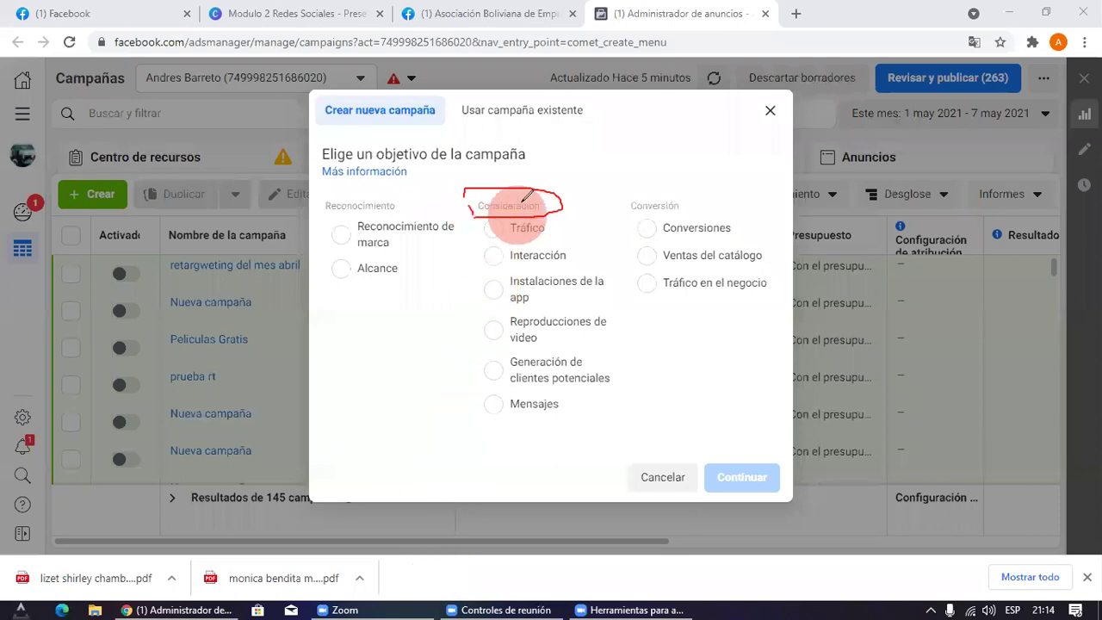
pyautogui.moveTo(473, 247); pyautogui.dragTo(572, 241)
pyautogui.moveTo(585, 262); pyautogui.dragTo(455, 278)
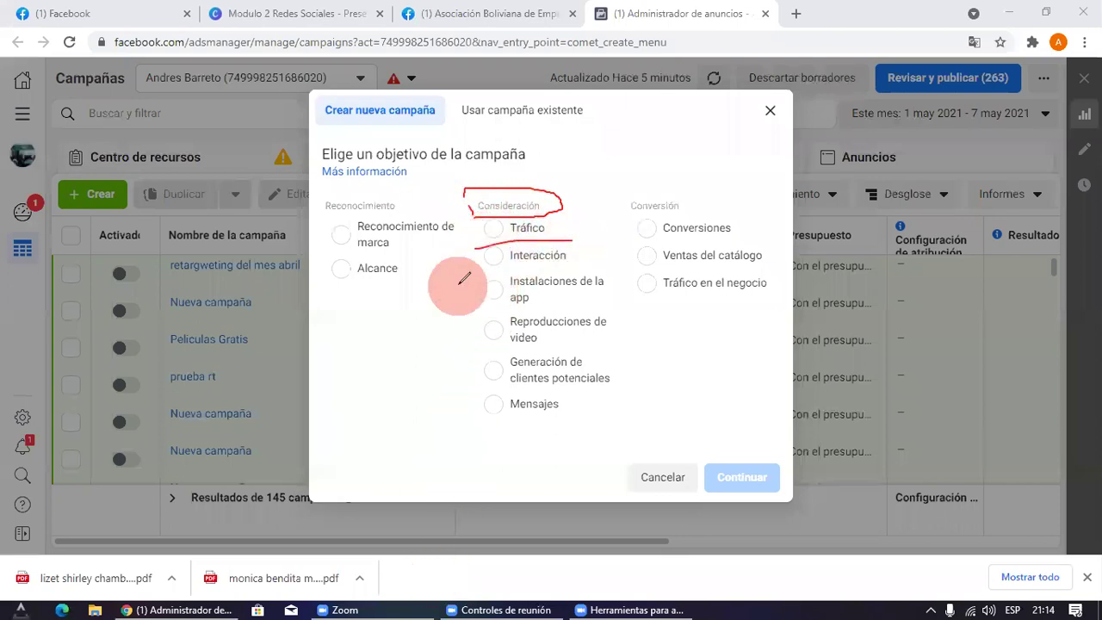
pyautogui.moveTo(454, 318); pyautogui.dragTo(600, 295)
pyautogui.moveTo(454, 350); pyautogui.dragTo(596, 343)
pyautogui.moveTo(451, 389); pyautogui.dragTo(629, 389)
pyautogui.moveTo(428, 433); pyautogui.dragTo(600, 433)
pyautogui.click(775, 111)
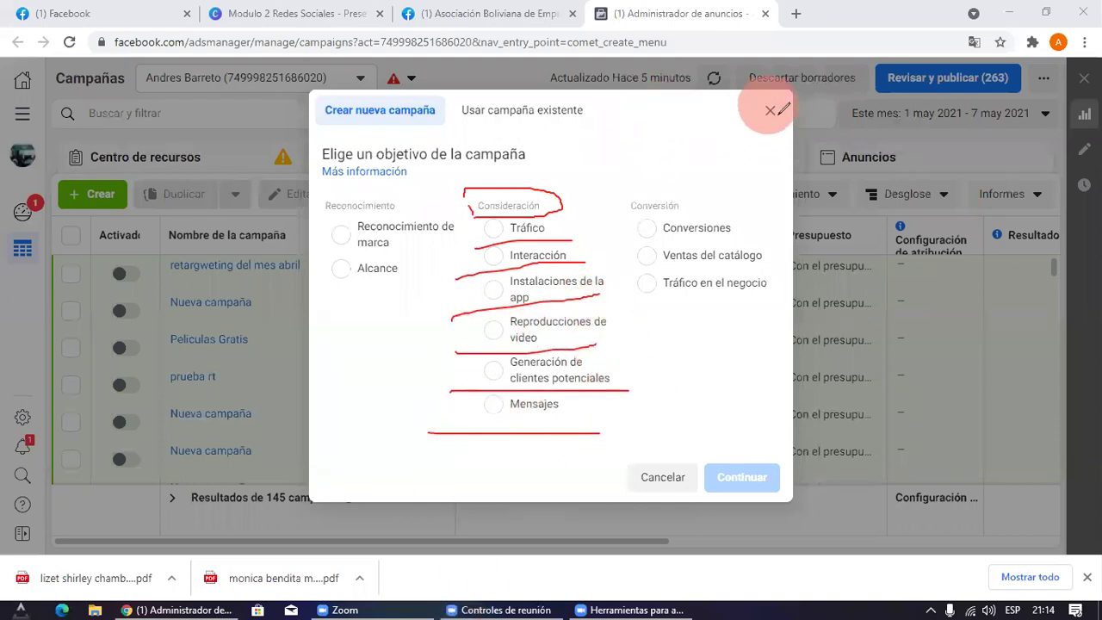
# Step: Outline the whole Consideración group in red and draw a large box below Alcance with an arrow pointing at it
pyautogui.moveTo(459, 185)
pyautogui.mouseDown()
pyautogui.moveTo(521, 447)
pyautogui.moveTo(602, 219)
pyautogui.moveTo(457, 185)
pyautogui.mouseUp()
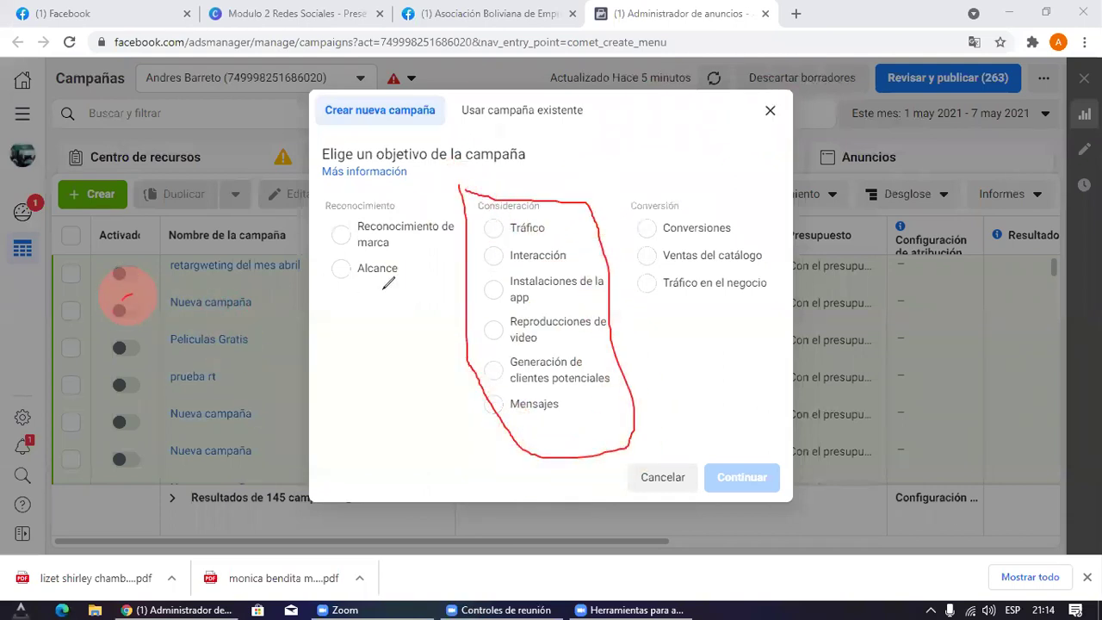
pyautogui.moveTo(124, 300)
pyautogui.mouseDown()
pyautogui.moveTo(148, 484)
pyautogui.moveTo(163, 286)
pyautogui.mouseUp()
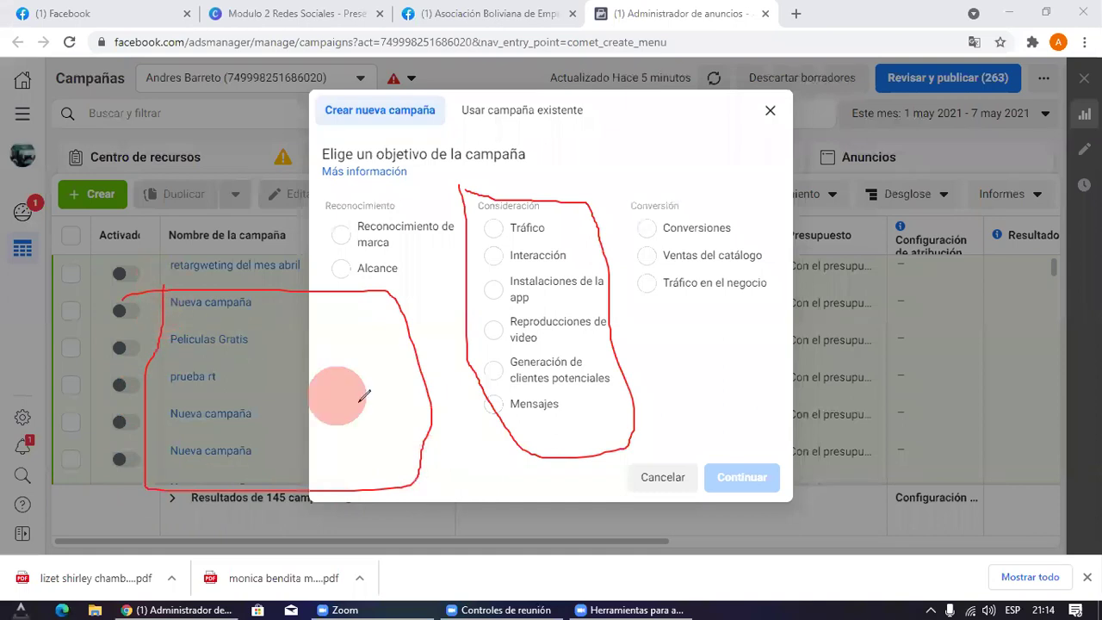
pyautogui.moveTo(144, 121)
pyautogui.mouseDown()
pyautogui.moveTo(252, 278)
pyautogui.moveTo(286, 231)
pyautogui.mouseUp()
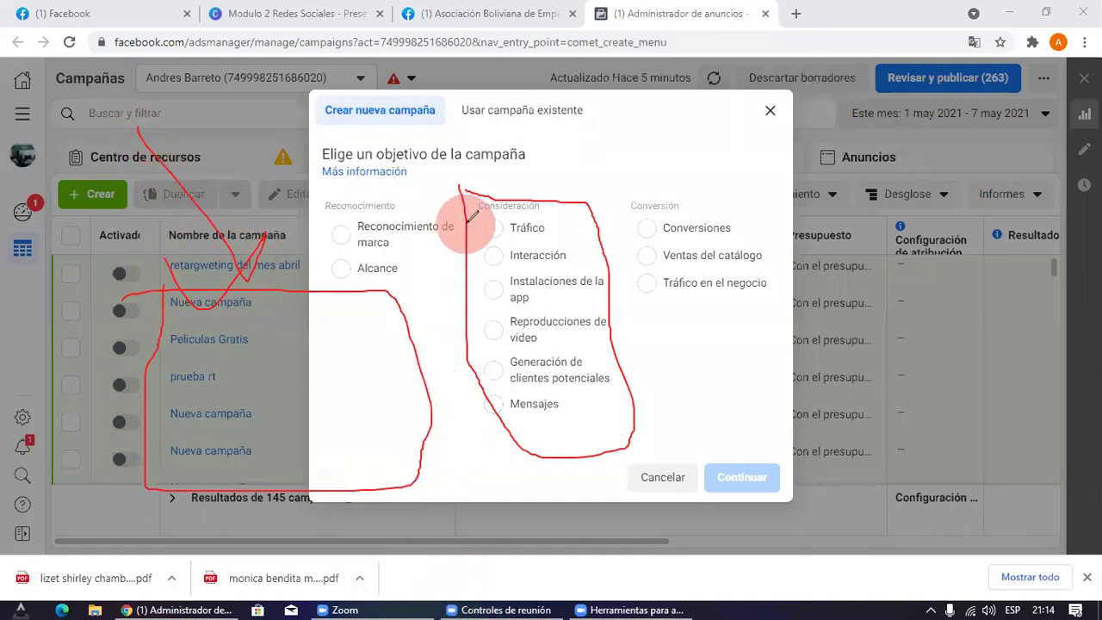
# Step: Box the Consideración heading and Tráfico objective in red, point an arrow at the heading, and write the letters WM and SW above
pyautogui.moveTo(457, 214)
pyautogui.mouseDown()
pyautogui.moveTo(561, 216)
pyautogui.moveTo(575, 197)
pyautogui.mouseUp()
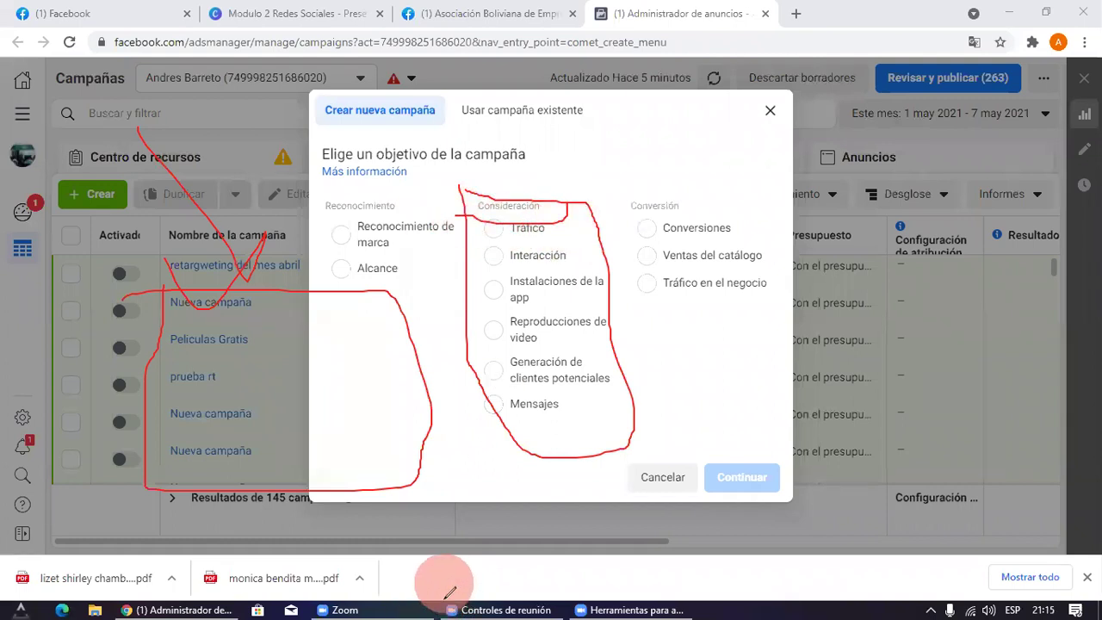
pyautogui.moveTo(473, 236)
pyautogui.mouseDown()
pyautogui.moveTo(558, 228)
pyautogui.moveTo(511, 235)
pyautogui.mouseUp()
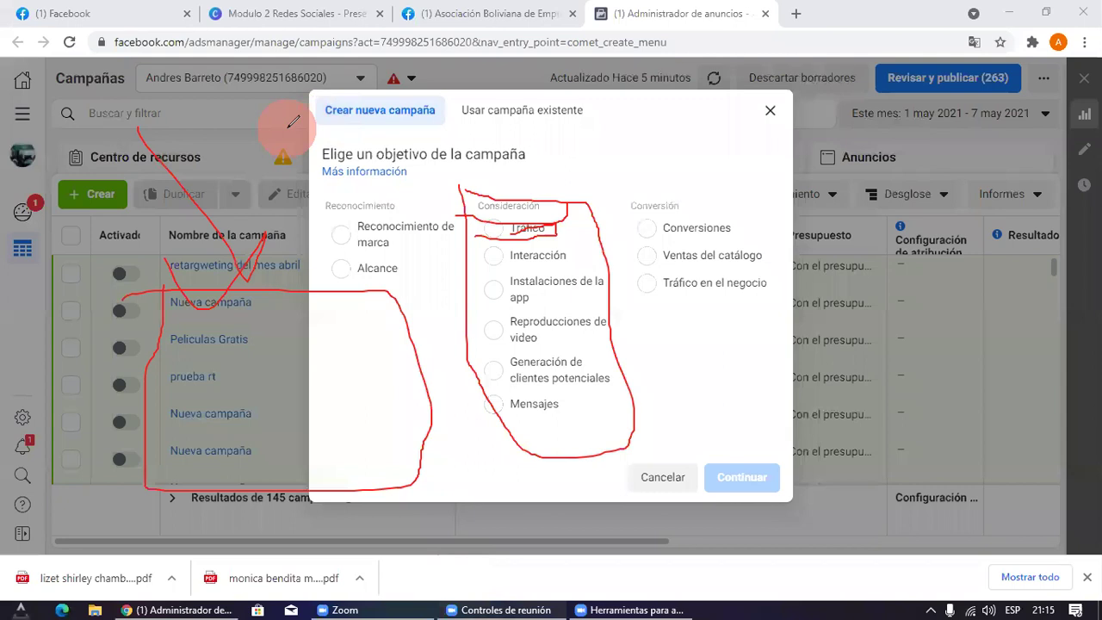
pyautogui.moveTo(480, 199)
pyautogui.mouseDown()
pyautogui.moveTo(490, 213)
pyautogui.moveTo(435, 199)
pyautogui.mouseUp()
pyautogui.moveTo(536, 145)
pyautogui.mouseDown()
pyautogui.moveTo(570, 176)
pyautogui.moveTo(592, 176)
pyautogui.moveTo(604, 146)
pyautogui.moveTo(647, 142)
pyautogui.mouseUp()
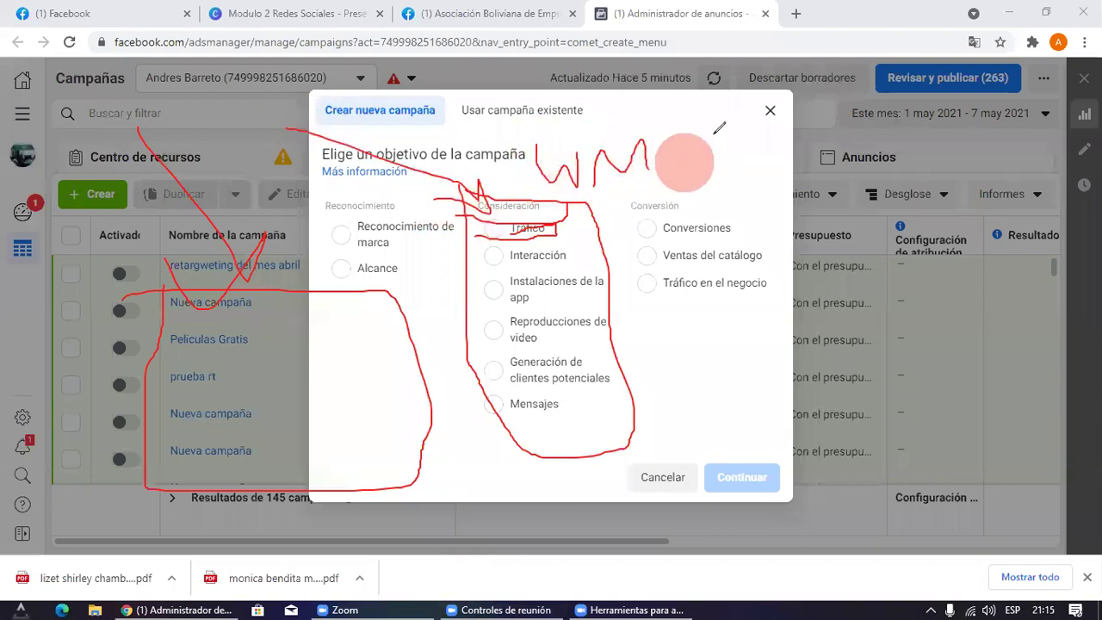
pyautogui.moveTo(711, 129)
pyautogui.mouseDown()
pyautogui.moveTo(689, 163)
pyautogui.moveTo(776, 172)
pyautogui.moveTo(791, 138)
pyautogui.mouseUp()
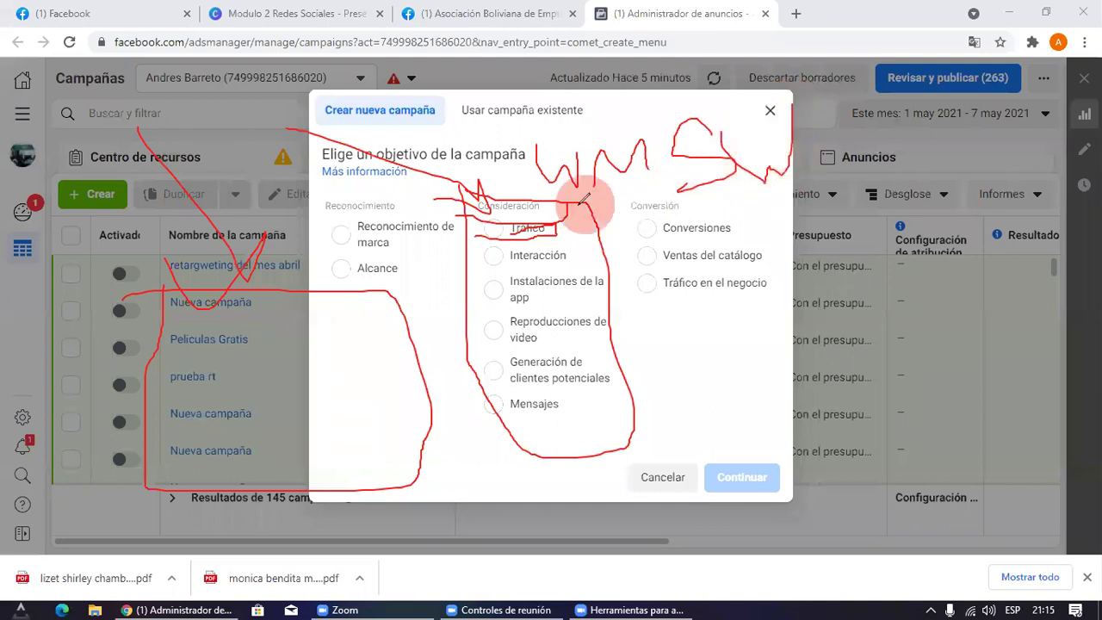
# Step: Box the Tráfico objective in red and clear all the annotations
pyautogui.moveTo(497, 217)
pyautogui.mouseDown()
pyautogui.moveTo(570, 222)
pyautogui.moveTo(516, 255)
pyautogui.moveTo(476, 226)
pyautogui.moveTo(510, 209)
pyautogui.mouseUp()
pyautogui.click(385, 579)
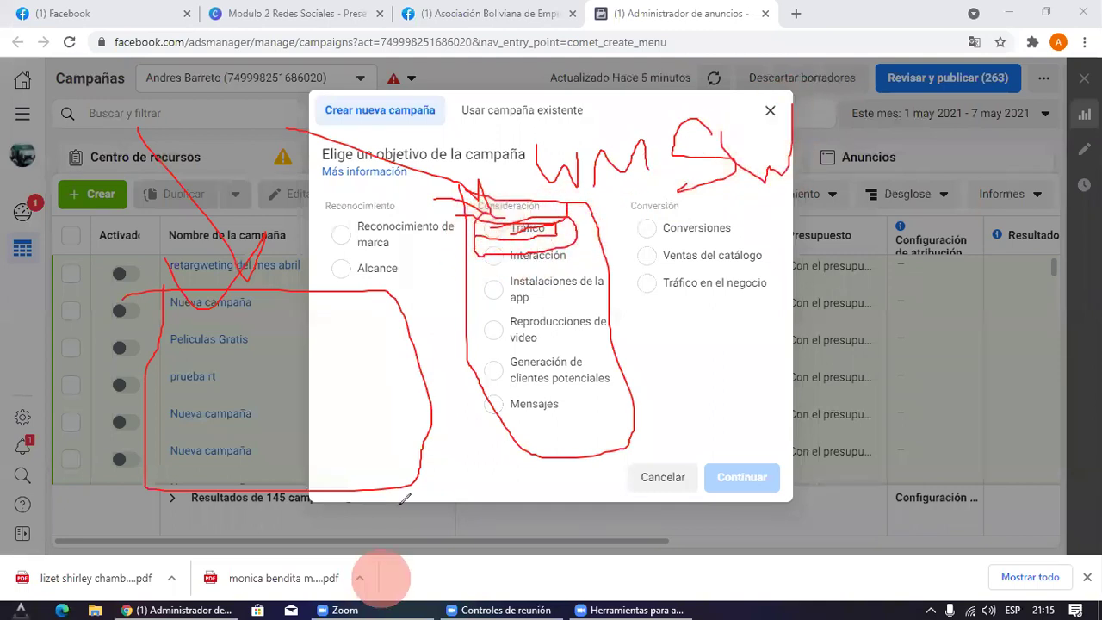
pyautogui.moveTo(558, 206)
pyautogui.mouseDown()
pyautogui.moveTo(635, 210)
pyautogui.moveTo(586, 216)
pyautogui.moveTo(571, 202)
pyautogui.moveTo(618, 228)
pyautogui.moveTo(685, 187)
pyautogui.moveTo(708, 126)
pyautogui.mouseUp()
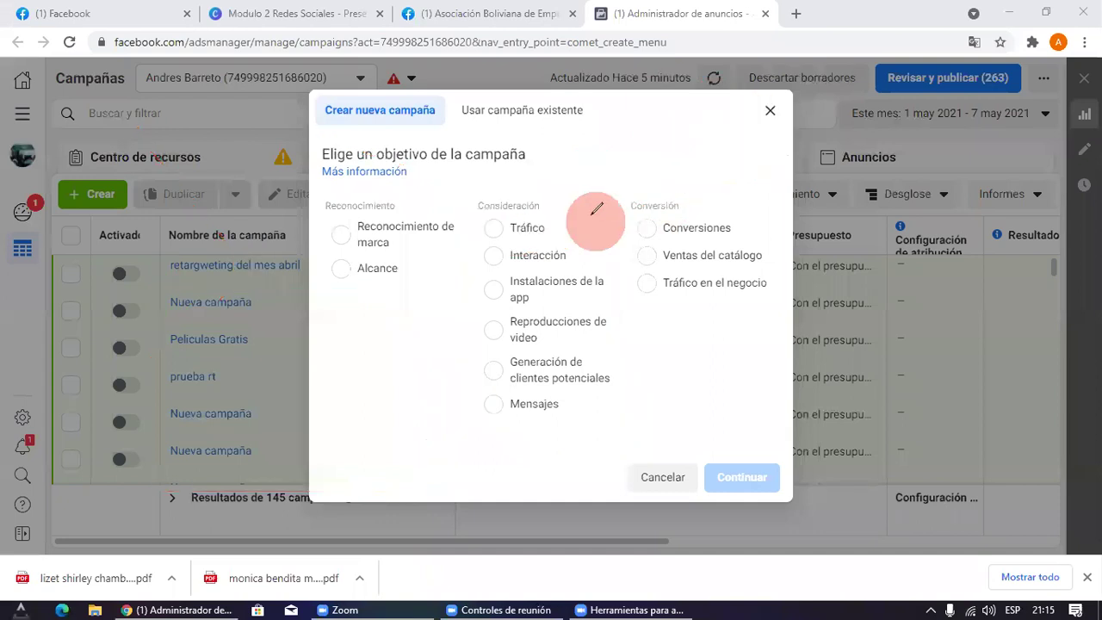
# Step: Underline Tráfico in red and draw a large box below Alcance with an arrow pointing at it and a smaller inner box marked T
pyautogui.moveTo(470, 243); pyautogui.dragTo(549, 242)
pyautogui.moveTo(220, 290)
pyautogui.mouseDown()
pyautogui.moveTo(388, 303)
pyautogui.moveTo(422, 437)
pyautogui.moveTo(183, 462)
pyautogui.mouseUp()
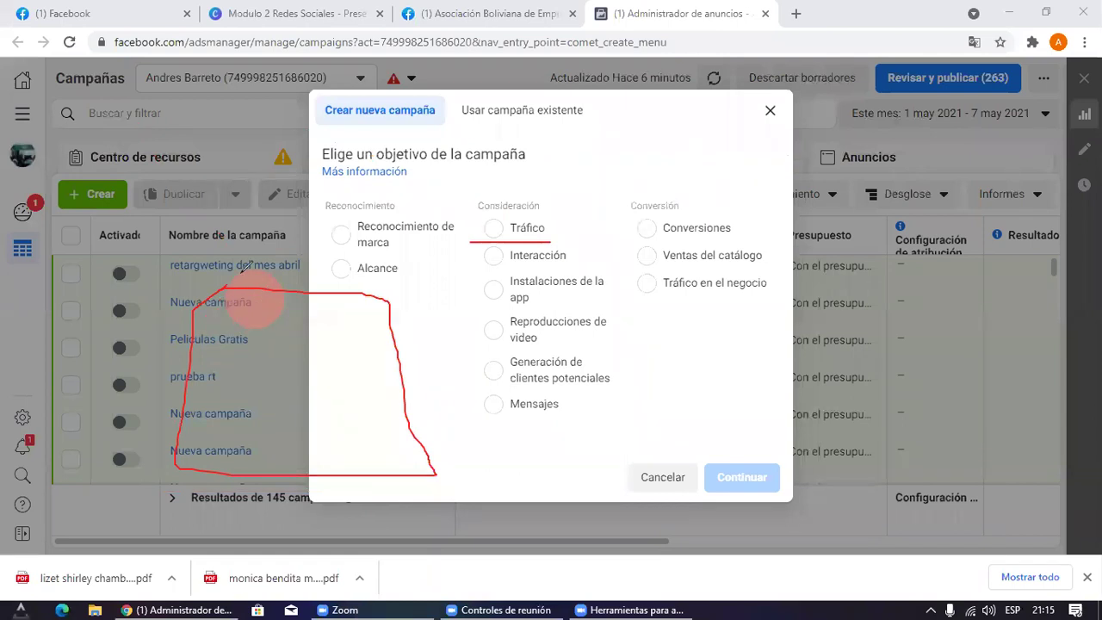
pyautogui.moveTo(158, 161)
pyautogui.mouseDown()
pyautogui.moveTo(268, 257)
pyautogui.moveTo(194, 278)
pyautogui.mouseUp()
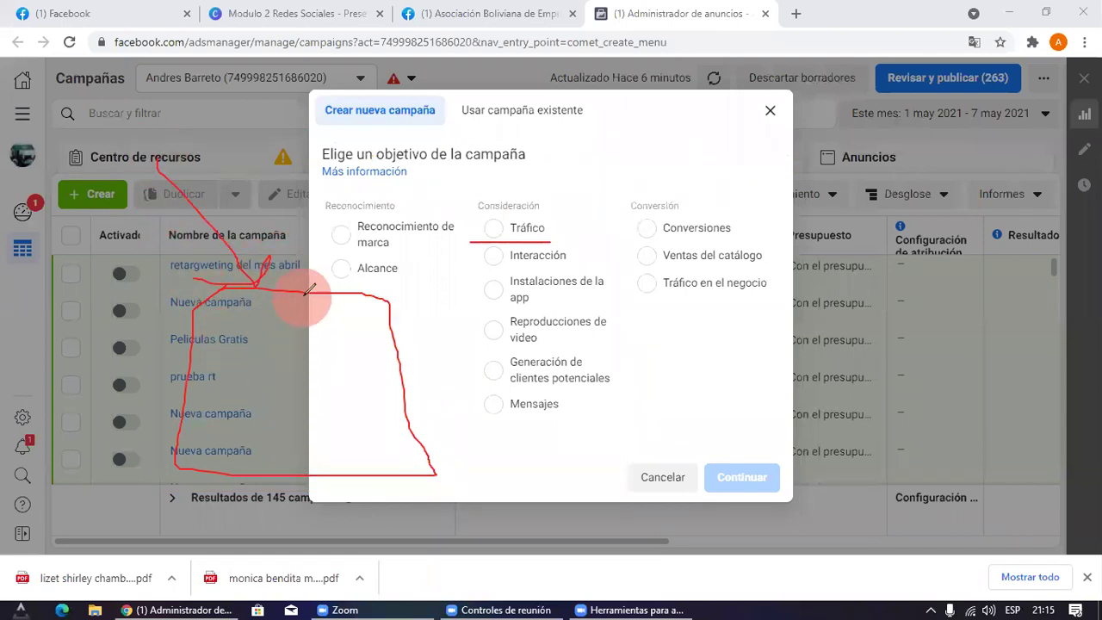
pyautogui.moveTo(303, 291)
pyautogui.mouseDown()
pyautogui.moveTo(307, 369)
pyautogui.moveTo(406, 400)
pyautogui.mouseUp()
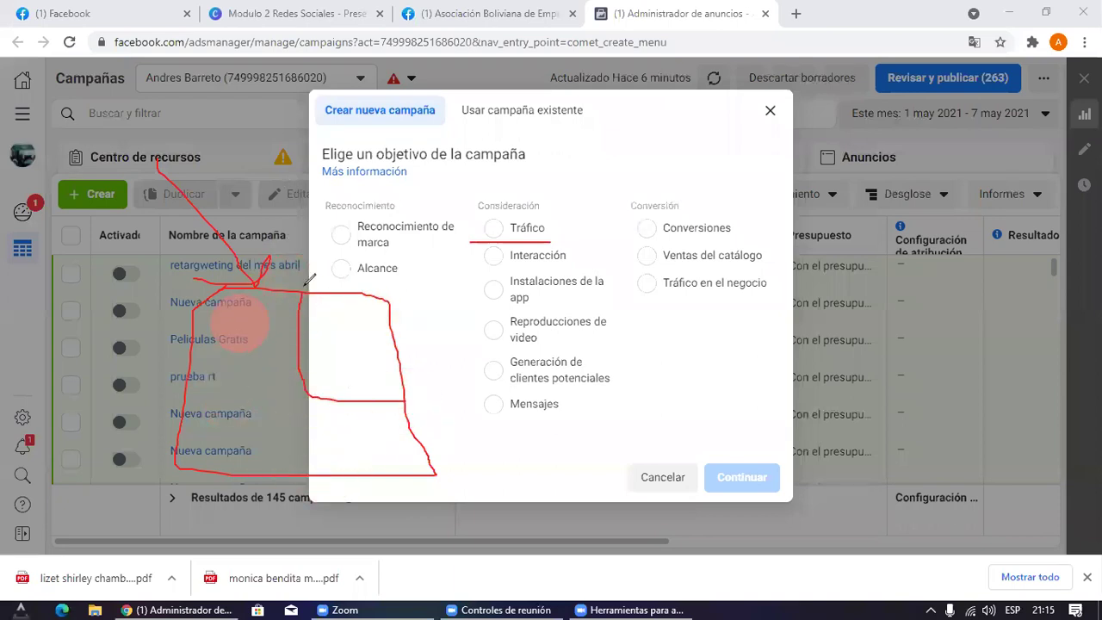
pyautogui.moveTo(306, 340); pyautogui.dragTo(360, 329)
pyautogui.moveTo(355, 375); pyautogui.dragTo(340, 327)
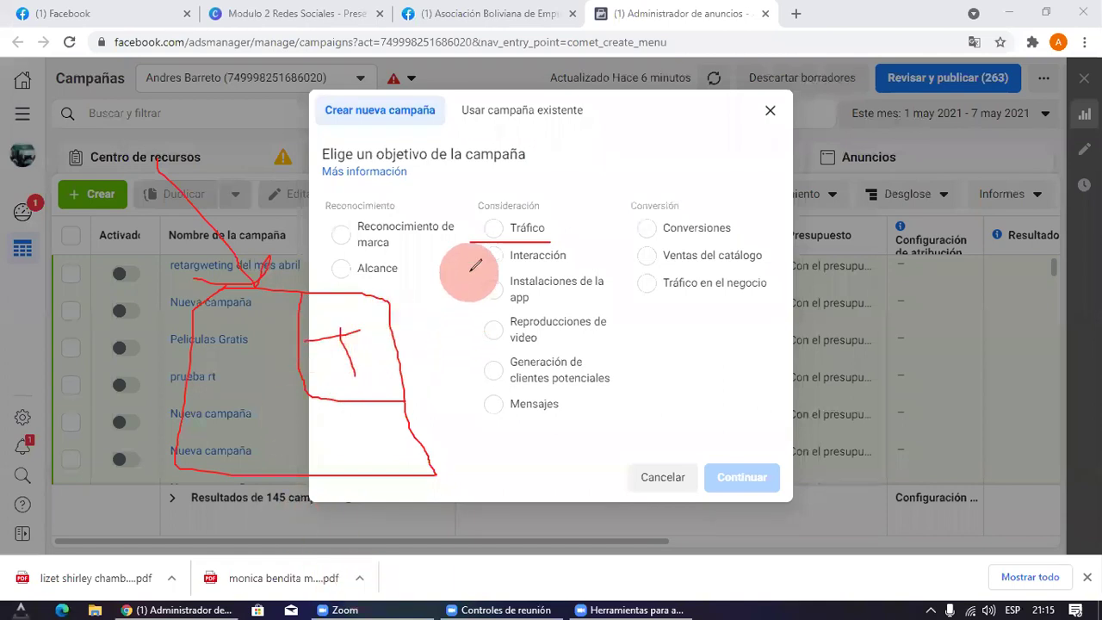
# Step: Underline the Interacción objective in red, point an arrow at it, and draw a row of vertical strokes above and beside it
pyautogui.moveTo(469, 270); pyautogui.dragTo(581, 268)
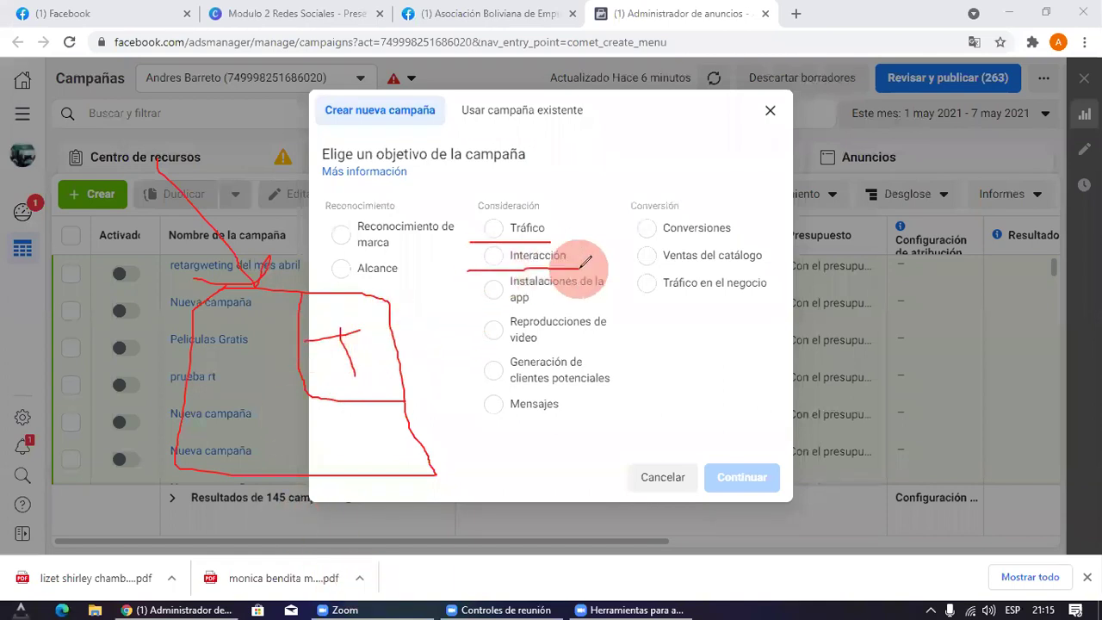
pyautogui.moveTo(418, 155)
pyautogui.mouseDown()
pyautogui.moveTo(489, 254)
pyautogui.moveTo(457, 253)
pyautogui.mouseUp()
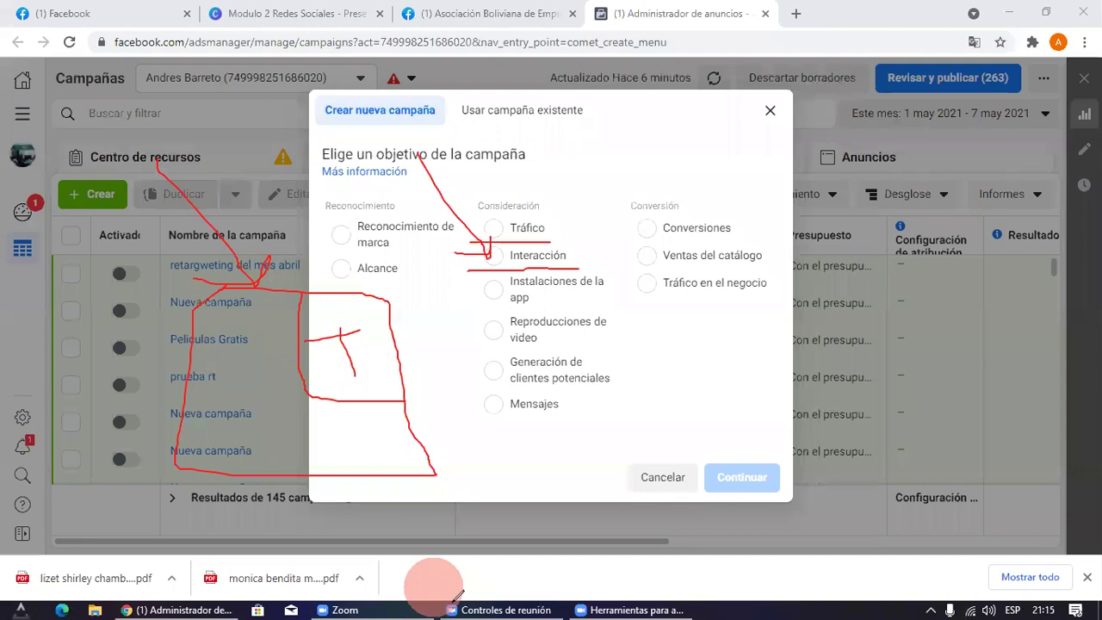
pyautogui.moveTo(566, 128); pyautogui.dragTo(564, 220)
pyautogui.moveTo(607, 135); pyautogui.dragTo(596, 226)
pyautogui.moveTo(650, 131); pyautogui.dragTo(644, 226)
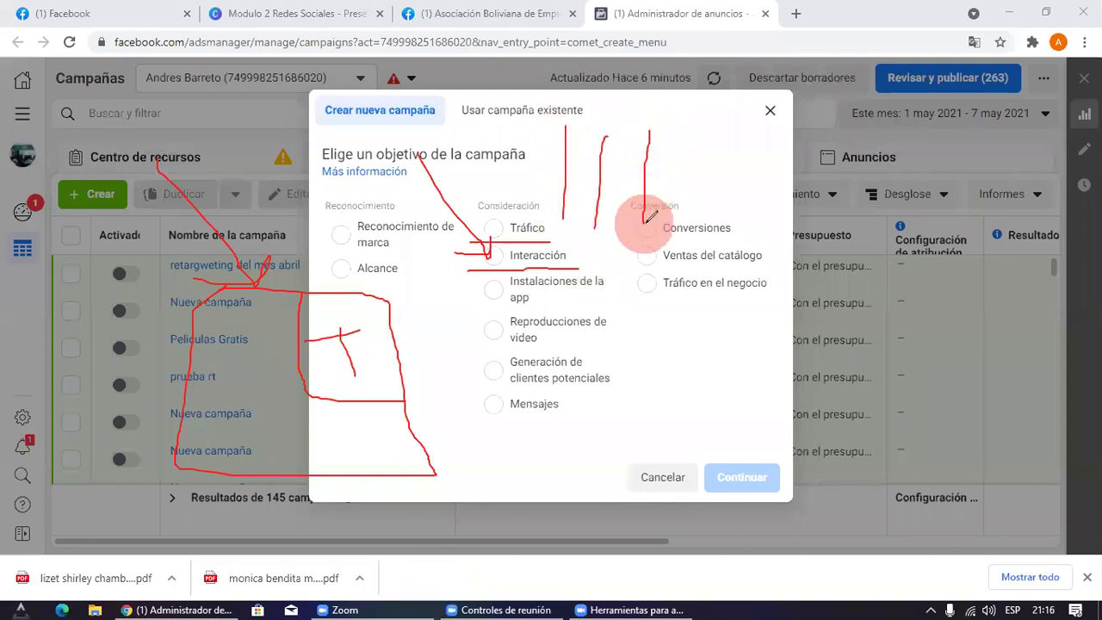
pyautogui.moveTo(687, 129); pyautogui.dragTo(689, 222)
pyautogui.moveTo(718, 140); pyautogui.dragTo(736, 231)
pyautogui.moveTo(760, 146)
pyautogui.mouseDown()
pyautogui.moveTo(763, 231)
pyautogui.moveTo(793, 197)
pyautogui.mouseUp()
pyautogui.moveTo(837, 155); pyautogui.dragTo(844, 191)
pyautogui.moveTo(902, 148); pyautogui.dragTo(911, 237)
# Step: Ring Interacción and the row of strokes in red, point an arrow at Interacción, and clear the annotations
pyautogui.moveTo(472, 250)
pyautogui.mouseDown()
pyautogui.moveTo(461, 258)
pyautogui.moveTo(603, 233)
pyautogui.moveTo(454, 277)
pyautogui.moveTo(445, 263)
pyautogui.mouseUp()
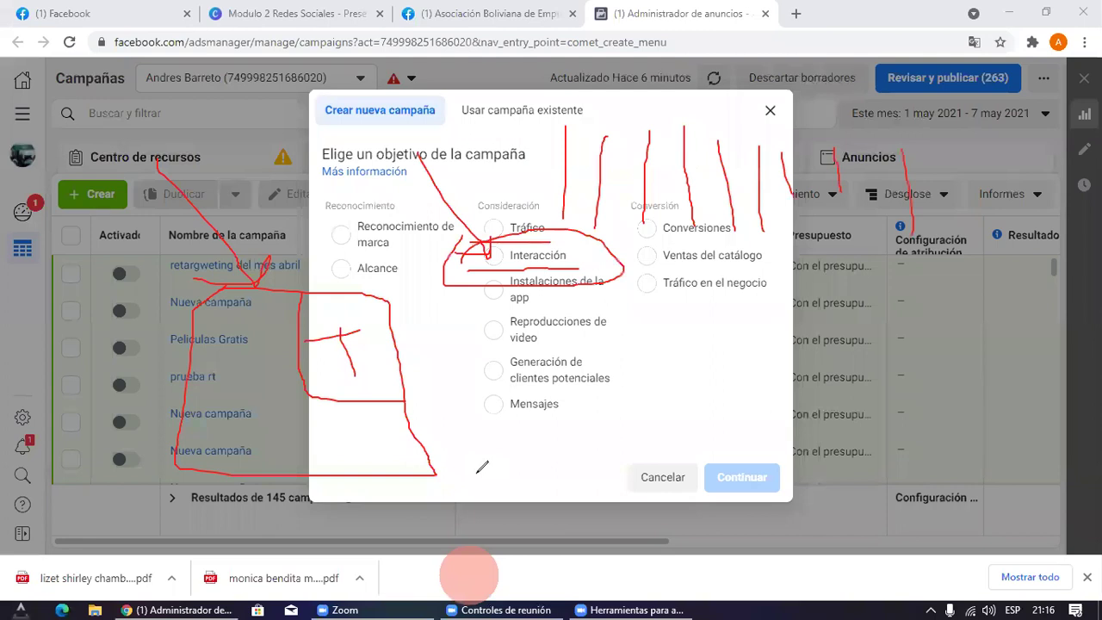
pyautogui.moveTo(516, 130)
pyautogui.mouseDown()
pyautogui.moveTo(507, 228)
pyautogui.moveTo(492, 223)
pyautogui.moveTo(499, 245)
pyautogui.mouseUp()
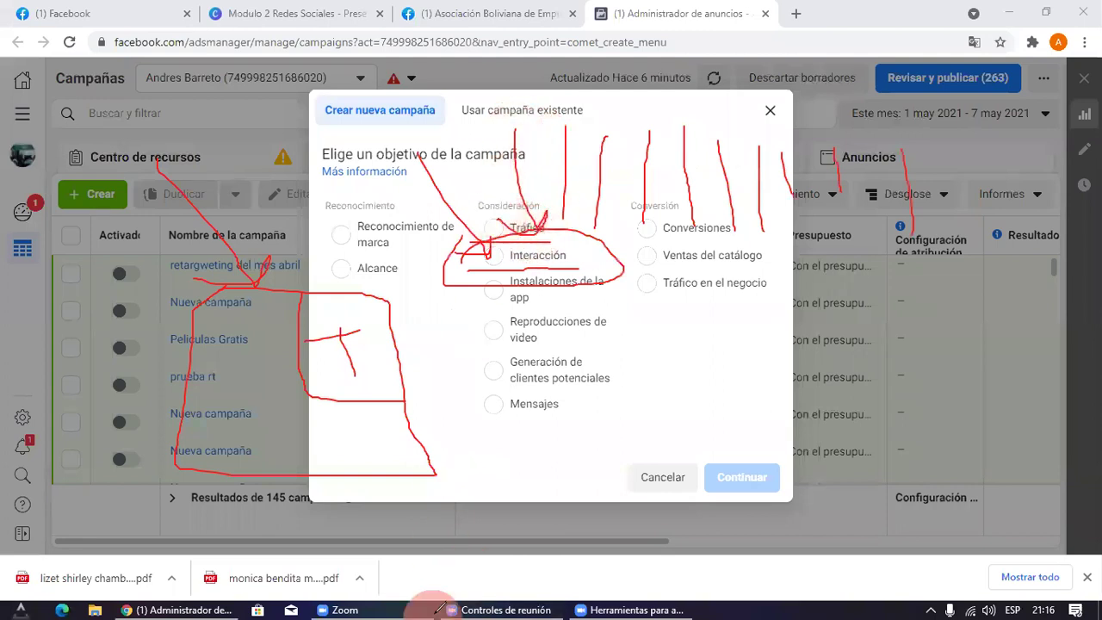
pyautogui.moveTo(482, 181)
pyautogui.mouseDown()
pyautogui.moveTo(708, 94)
pyautogui.moveTo(796, 264)
pyautogui.moveTo(487, 147)
pyautogui.moveTo(543, 112)
pyautogui.mouseUp()
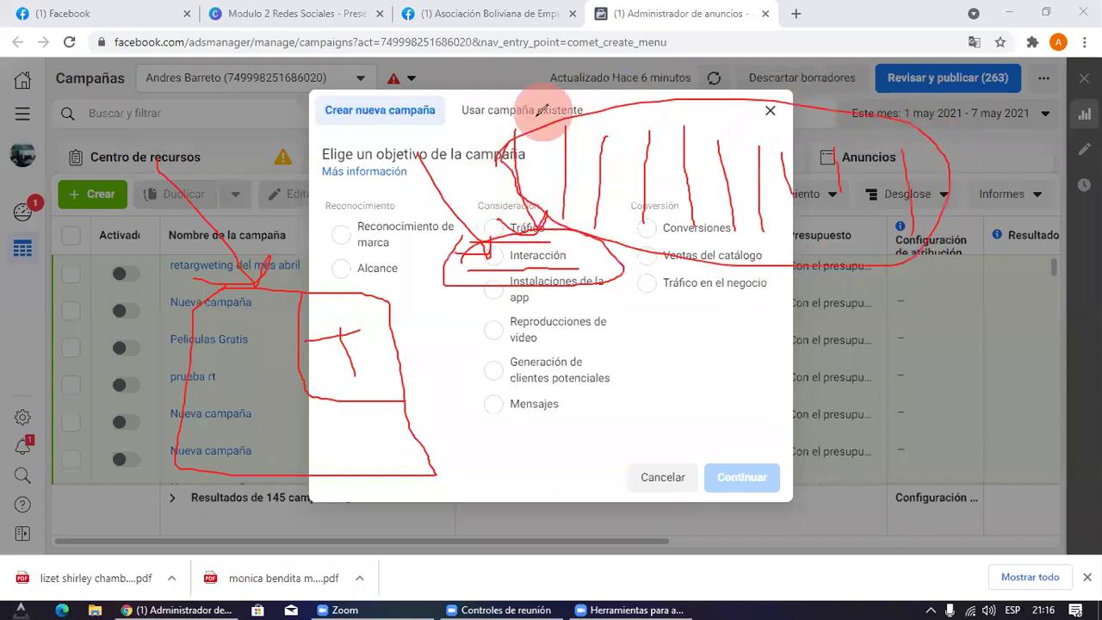
# Step: Underline Interacción in red and draw a large box below Alcance containing two smaller stacked boxes, each marked with a T
pyautogui.moveTo(498, 269); pyautogui.dragTo(597, 255)
pyautogui.moveTo(230, 273)
pyautogui.mouseDown()
pyautogui.moveTo(448, 276)
pyautogui.moveTo(450, 468)
pyautogui.moveTo(202, 310)
pyautogui.moveTo(207, 284)
pyautogui.mouseUp()
pyautogui.moveTo(323, 269)
pyautogui.mouseDown()
pyautogui.moveTo(343, 383)
pyautogui.moveTo(482, 383)
pyautogui.mouseUp()
pyautogui.moveTo(387, 297)
pyautogui.mouseDown()
pyautogui.moveTo(396, 353)
pyautogui.moveTo(425, 313)
pyautogui.mouseUp()
pyautogui.moveTo(326, 369); pyautogui.dragTo(328, 472)
pyautogui.moveTo(377, 409); pyautogui.dragTo(381, 438)
pyautogui.moveTo(338, 392)
pyautogui.mouseDown()
pyautogui.moveTo(392, 403)
pyautogui.moveTo(420, 432)
pyautogui.mouseUp()
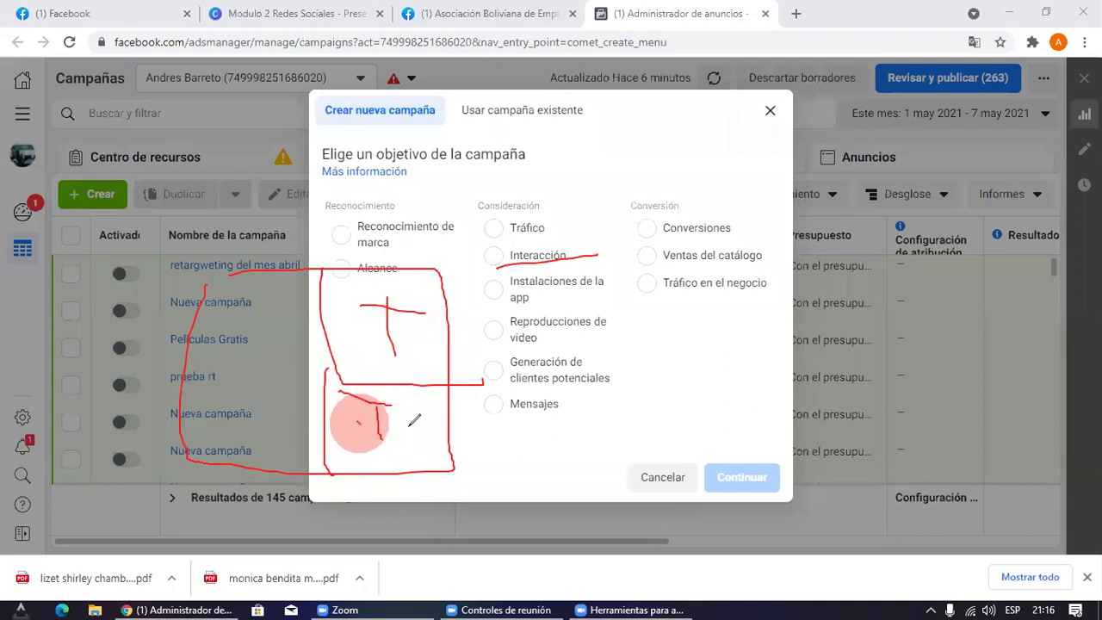
# Step: Underline Instalaciones de la app and Reproducciones de video in red, with arrows leading to the letters A and V
pyautogui.moveTo(476, 311); pyautogui.dragTo(642, 297)
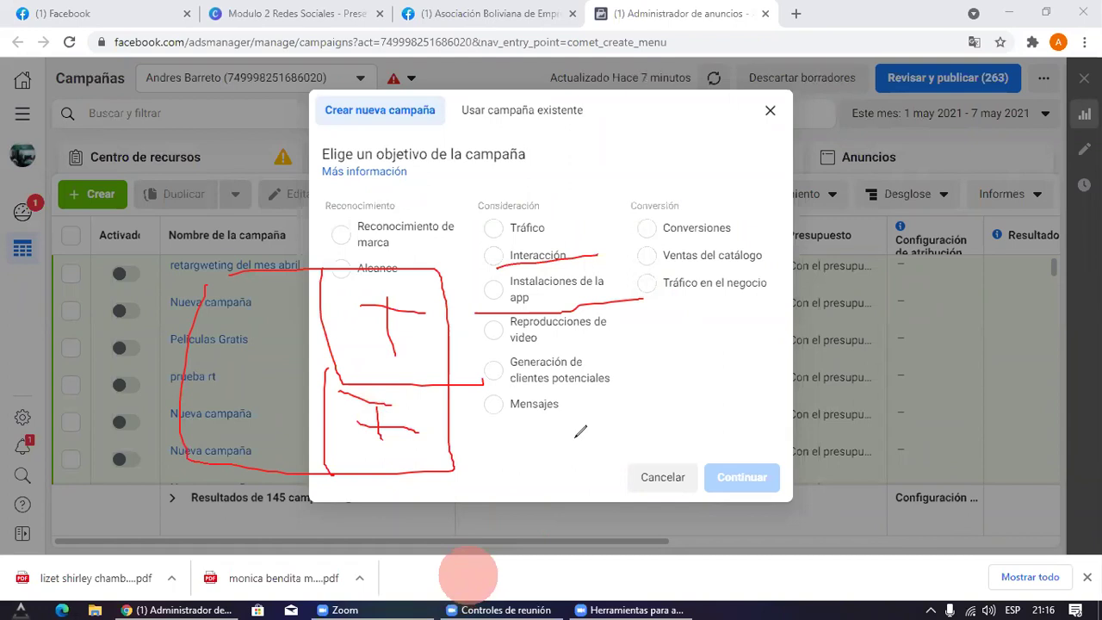
pyautogui.click(595, 295)
pyautogui.moveTo(605, 299)
pyautogui.mouseDown()
pyautogui.moveTo(809, 376)
pyautogui.moveTo(763, 384)
pyautogui.moveTo(854, 396)
pyautogui.moveTo(889, 332)
pyautogui.mouseUp()
pyautogui.moveTo(862, 376); pyautogui.dragTo(900, 356)
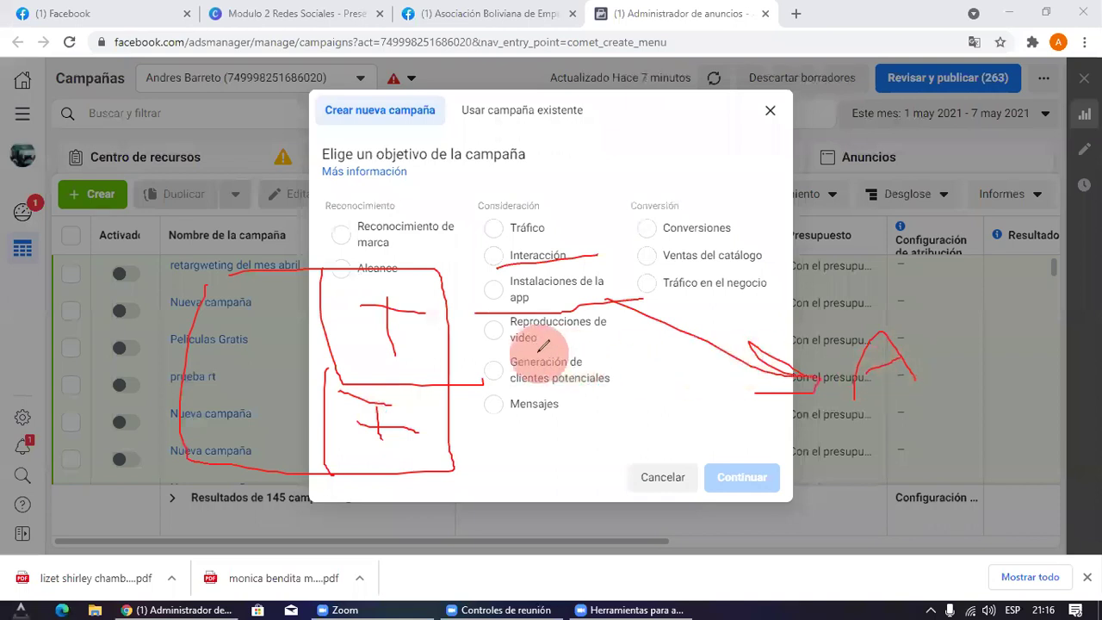
pyautogui.moveTo(478, 357)
pyautogui.mouseDown()
pyautogui.moveTo(632, 356)
pyautogui.moveTo(799, 427)
pyautogui.moveTo(704, 448)
pyautogui.mouseUp()
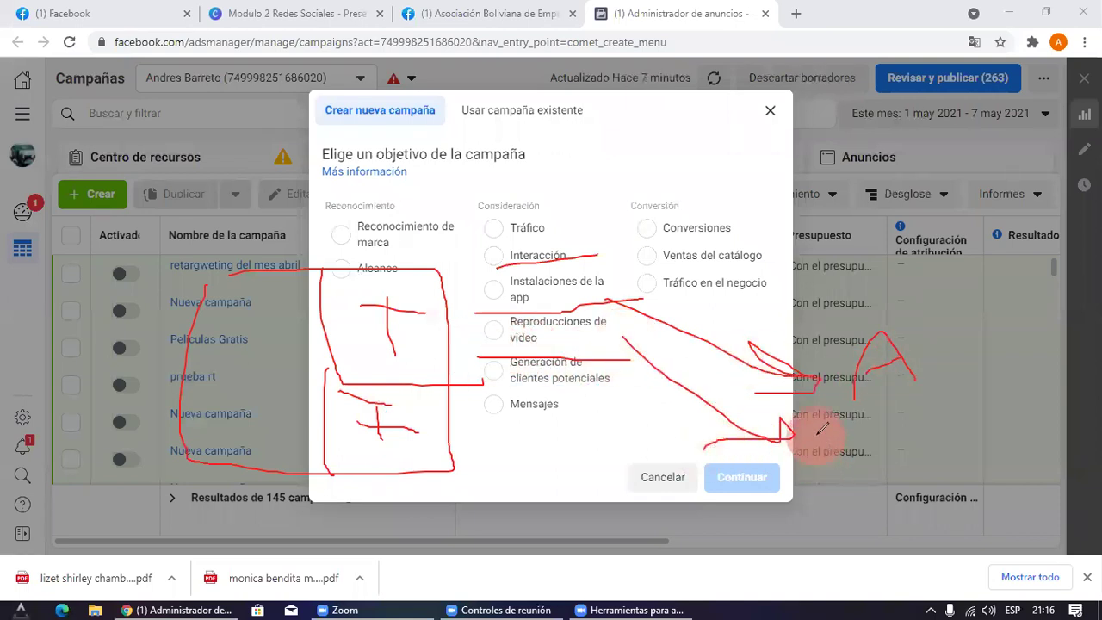
pyautogui.moveTo(801, 420); pyautogui.dragTo(832, 462)
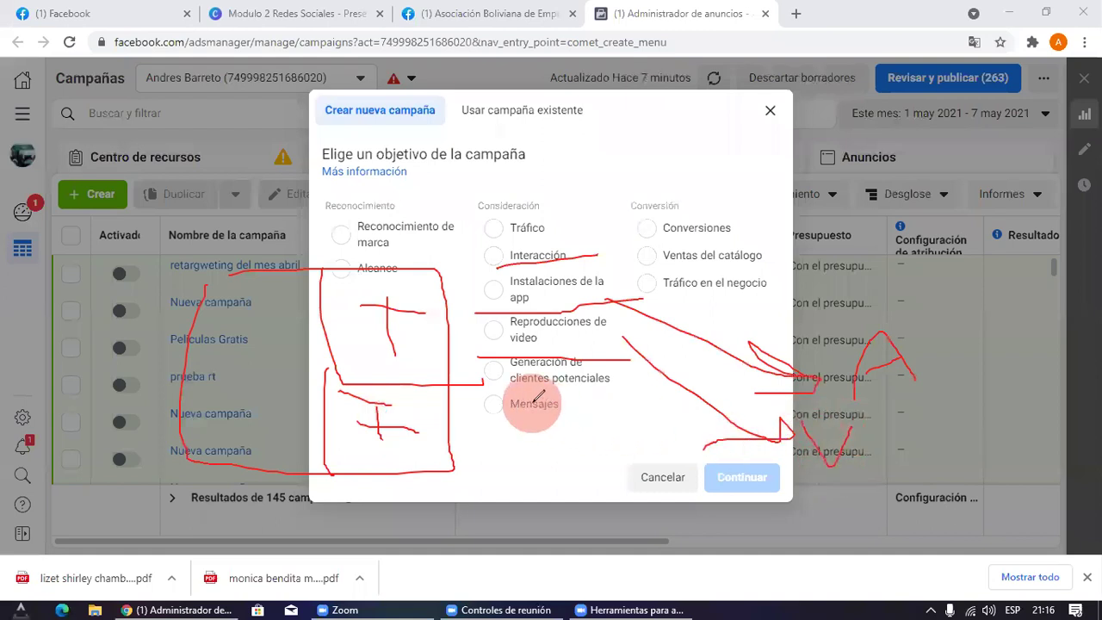
# Step: Box Generación de clientes potenciales with an arrow to a sketched form, and circle Mensajes with a line to the letter M
pyautogui.moveTo(486, 393)
pyautogui.mouseDown()
pyautogui.moveTo(607, 389)
pyautogui.moveTo(606, 354)
pyautogui.moveTo(484, 358)
pyautogui.moveTo(486, 402)
pyautogui.mouseUp()
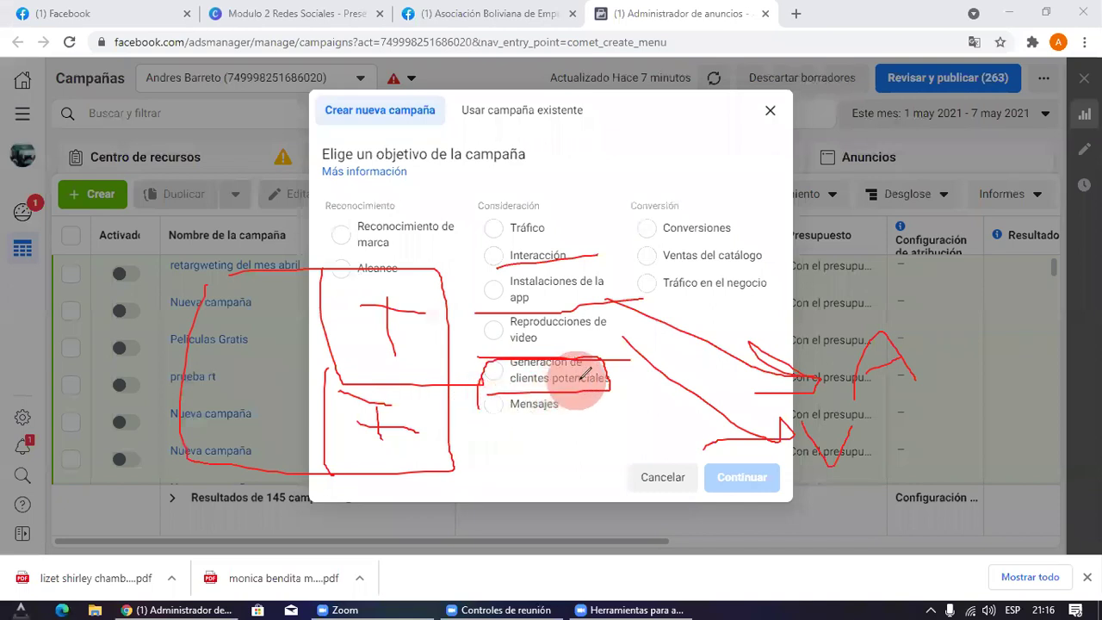
pyautogui.moveTo(587, 387)
pyautogui.mouseDown()
pyautogui.moveTo(594, 437)
pyautogui.moveTo(609, 421)
pyautogui.moveTo(570, 437)
pyautogui.moveTo(639, 439)
pyautogui.moveTo(656, 494)
pyautogui.moveTo(529, 442)
pyautogui.moveTo(571, 443)
pyautogui.moveTo(615, 455)
pyautogui.moveTo(536, 467)
pyautogui.moveTo(626, 449)
pyautogui.mouseUp()
pyautogui.moveTo(532, 470); pyautogui.dragTo(644, 469)
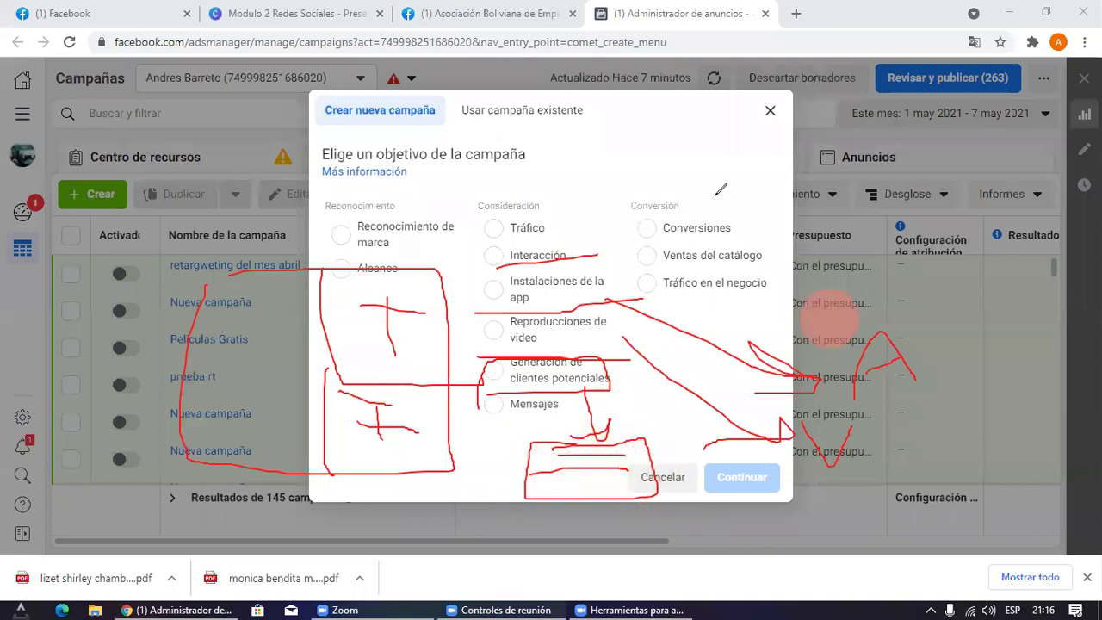
pyautogui.moveTo(515, 388)
pyautogui.mouseDown()
pyautogui.moveTo(505, 419)
pyautogui.moveTo(467, 418)
pyautogui.moveTo(492, 423)
pyautogui.moveTo(466, 494)
pyautogui.mouseUp()
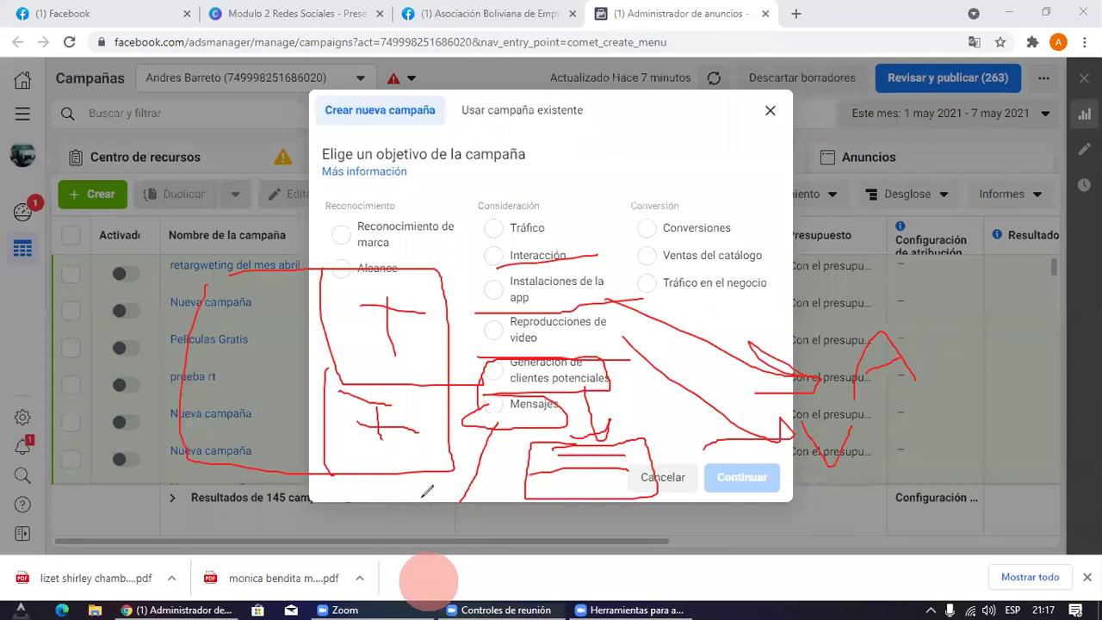
pyautogui.moveTo(416, 553)
pyautogui.mouseDown()
pyautogui.moveTo(428, 496)
pyautogui.moveTo(473, 549)
pyautogui.mouseUp()
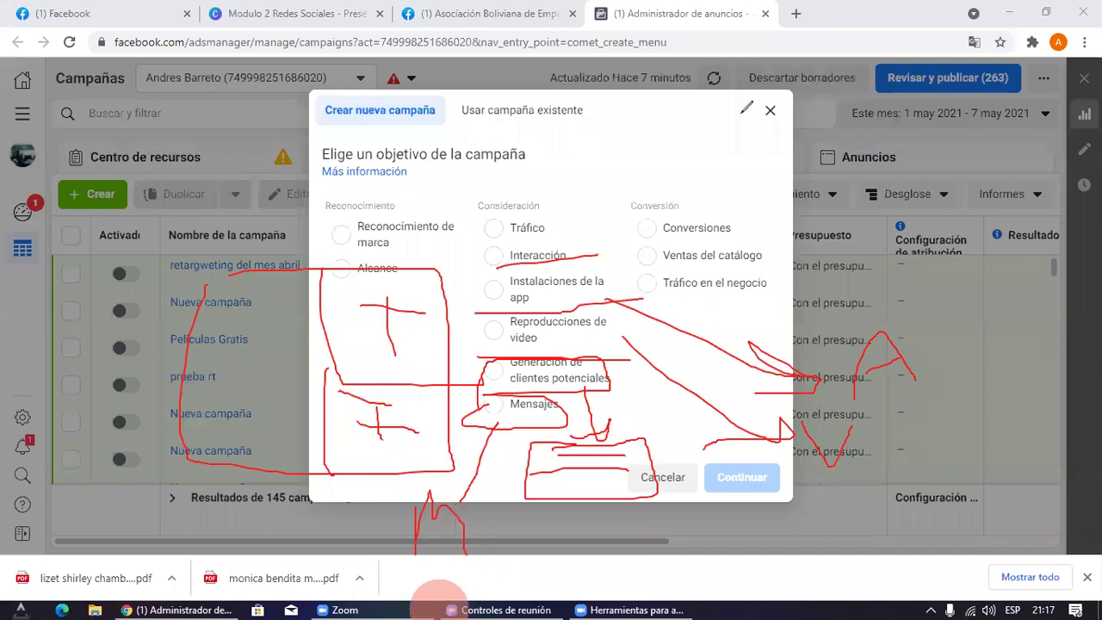
# Step: Add three small red shapes inside the large box, mark its two inner boxes with further strokes, and clear all the annotations
pyautogui.moveTo(287, 334); pyautogui.dragTo(256, 285)
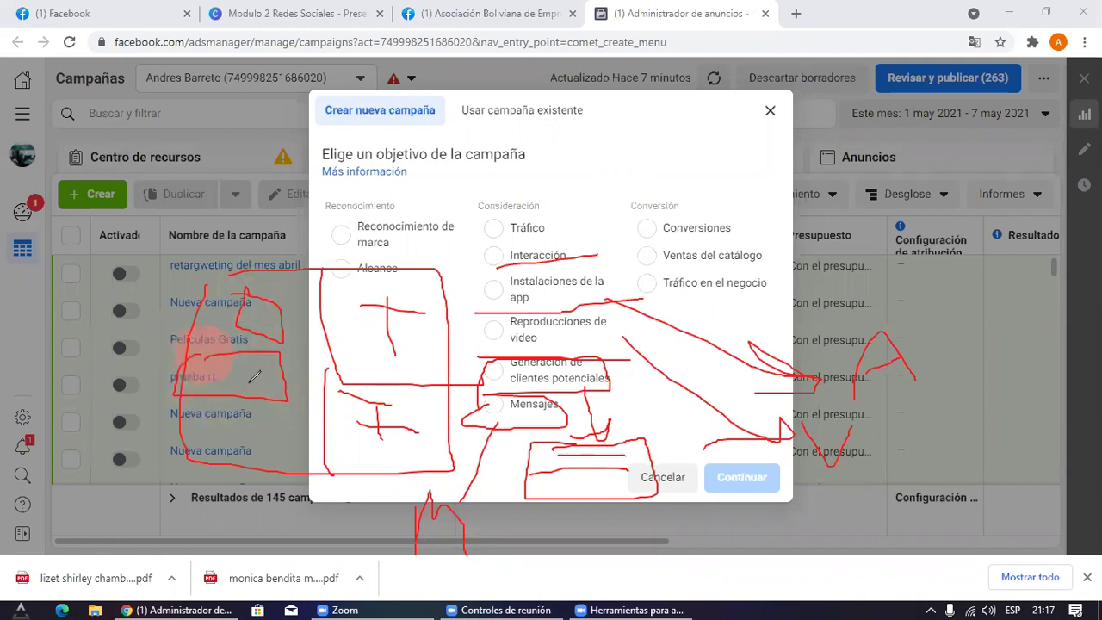
pyautogui.moveTo(256, 414)
pyautogui.mouseDown()
pyautogui.moveTo(291, 450)
pyautogui.moveTo(233, 426)
pyautogui.mouseUp()
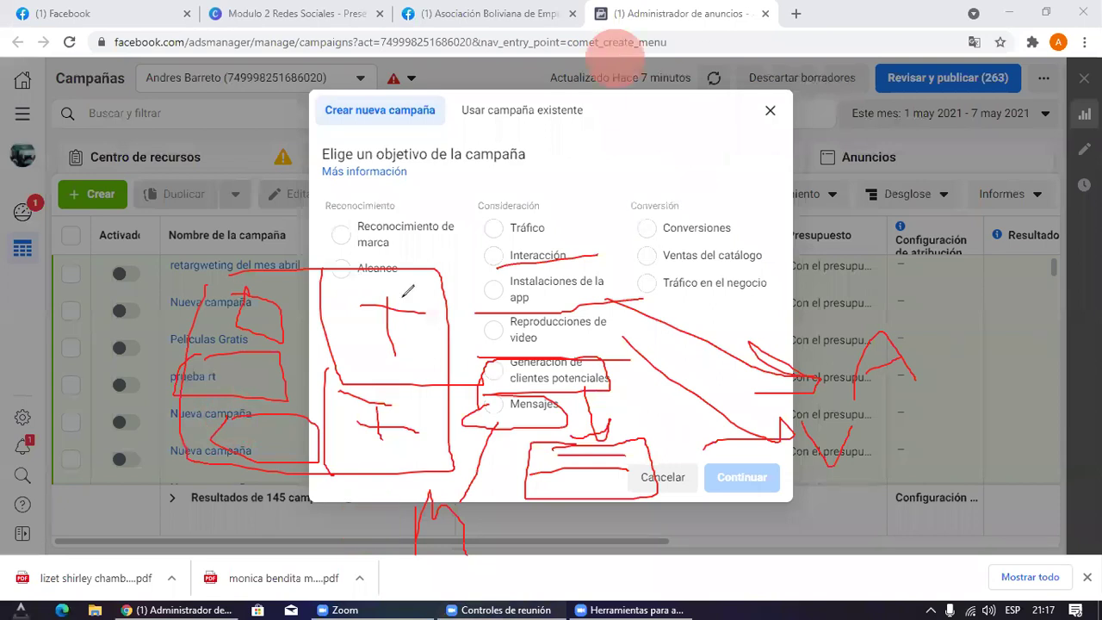
pyautogui.moveTo(338, 183); pyautogui.dragTo(379, 302)
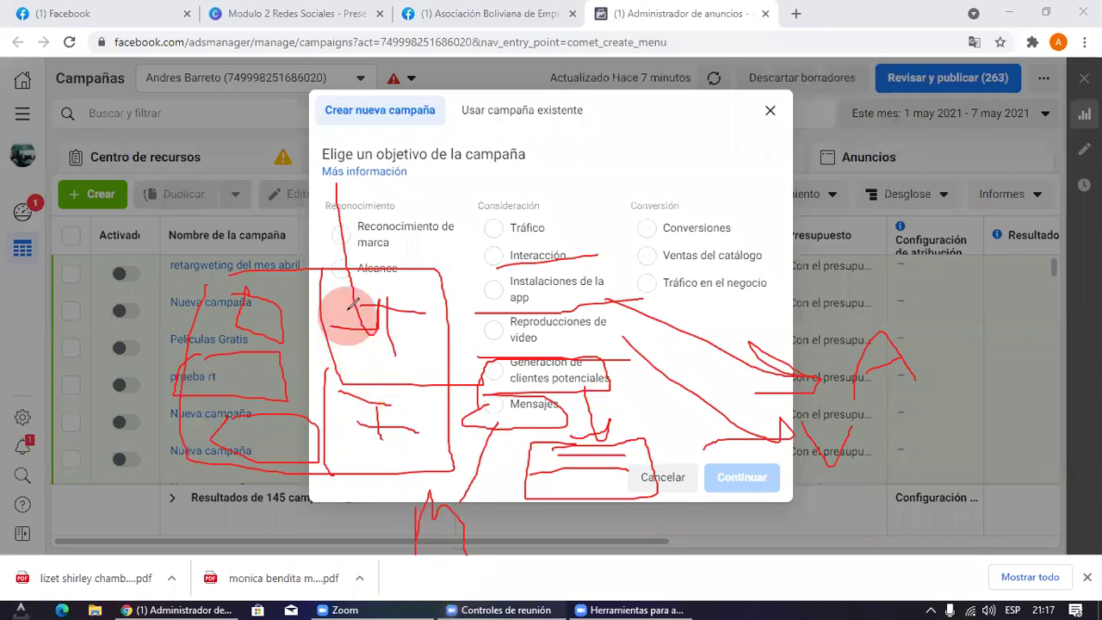
pyautogui.moveTo(332, 398)
pyautogui.mouseDown()
pyautogui.moveTo(364, 450)
pyautogui.moveTo(329, 468)
pyautogui.mouseUp()
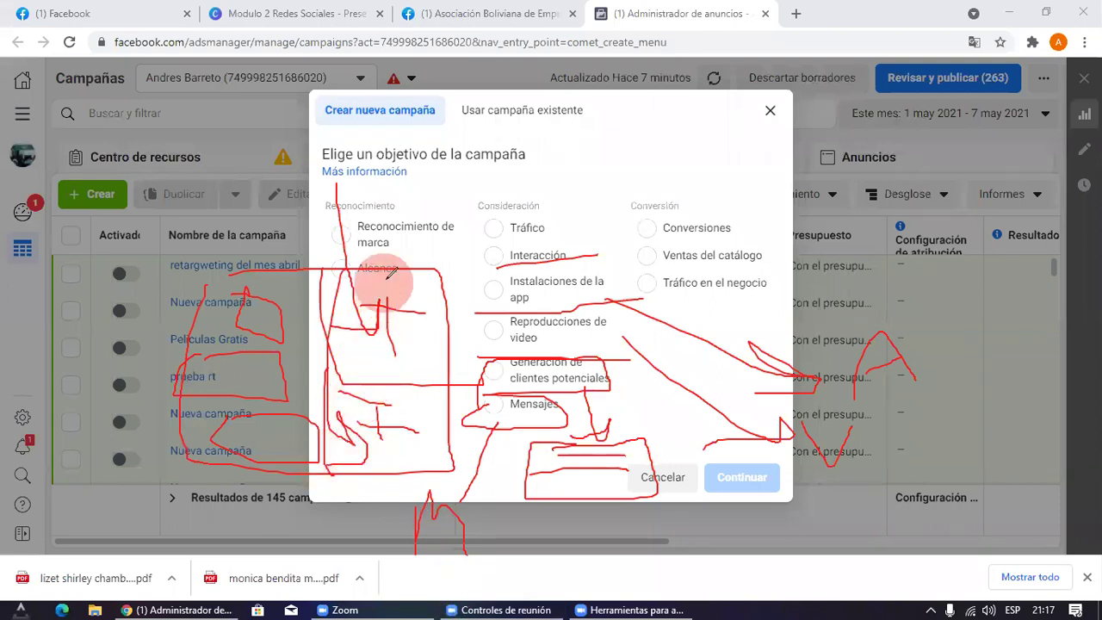
pyautogui.moveTo(414, 270); pyautogui.dragTo(414, 303)
pyautogui.moveTo(402, 425); pyautogui.dragTo(404, 491)
pyautogui.moveTo(270, 295)
pyautogui.mouseDown()
pyautogui.moveTo(320, 307)
pyautogui.moveTo(455, 308)
pyautogui.moveTo(364, 198)
pyautogui.moveTo(419, 172)
pyautogui.mouseUp()
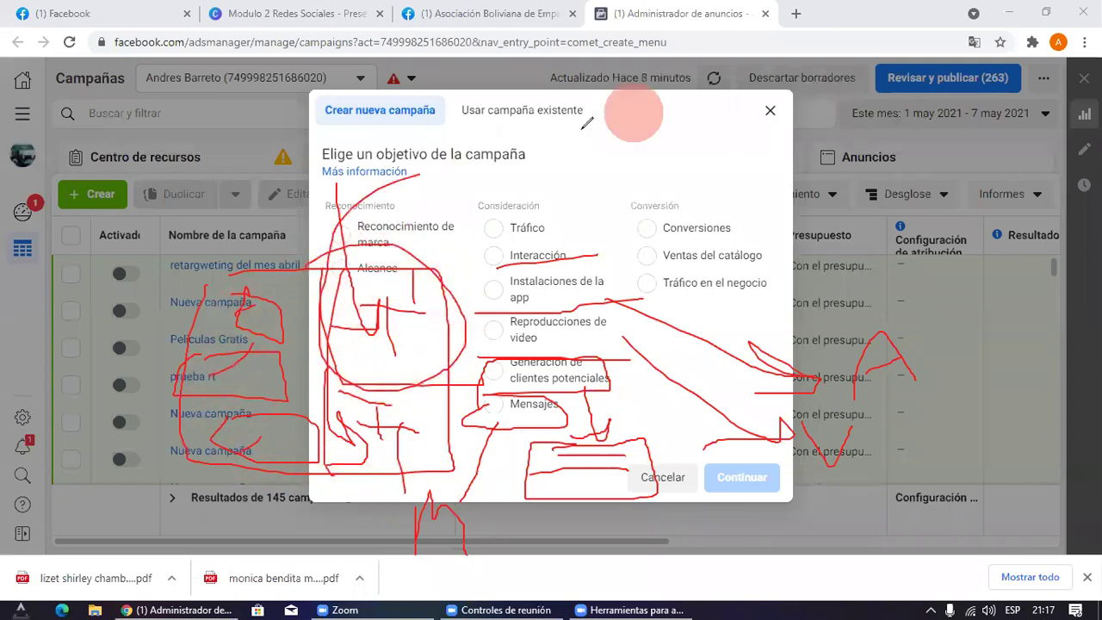
pyautogui.click(736, 136)
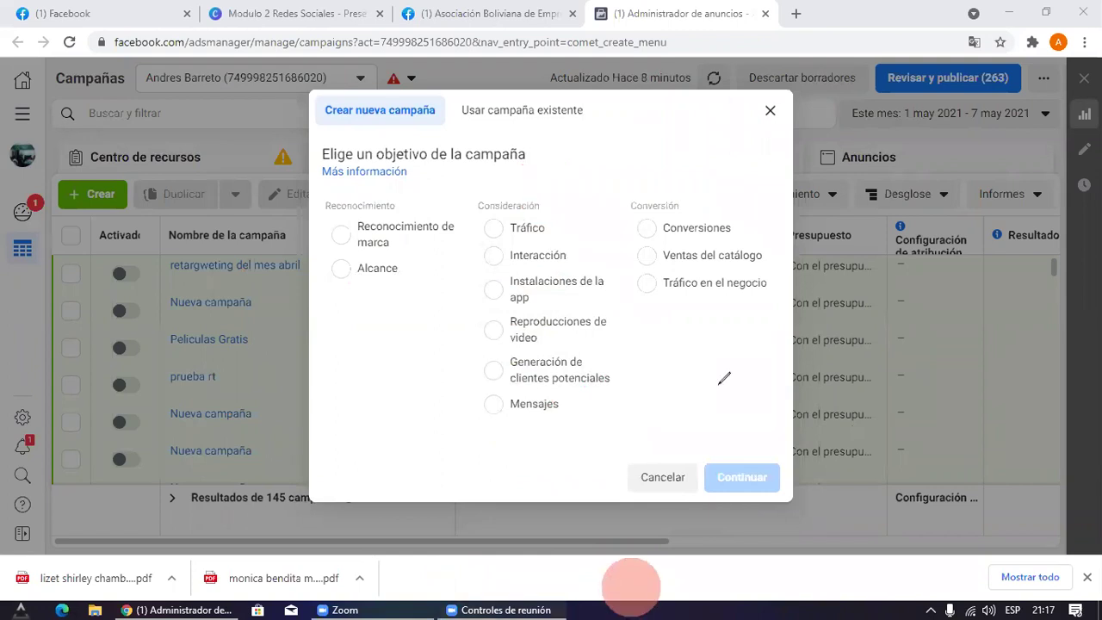
# Step: Circle the whole Conversión group in red, draw an arrow out of it, and write large letters including PIX beside it
pyautogui.moveTo(659, 351); pyautogui.dragTo(645, 319)
pyautogui.moveTo(769, 250)
pyautogui.mouseDown()
pyautogui.moveTo(836, 246)
pyautogui.moveTo(835, 302)
pyautogui.moveTo(880, 196)
pyautogui.mouseUp()
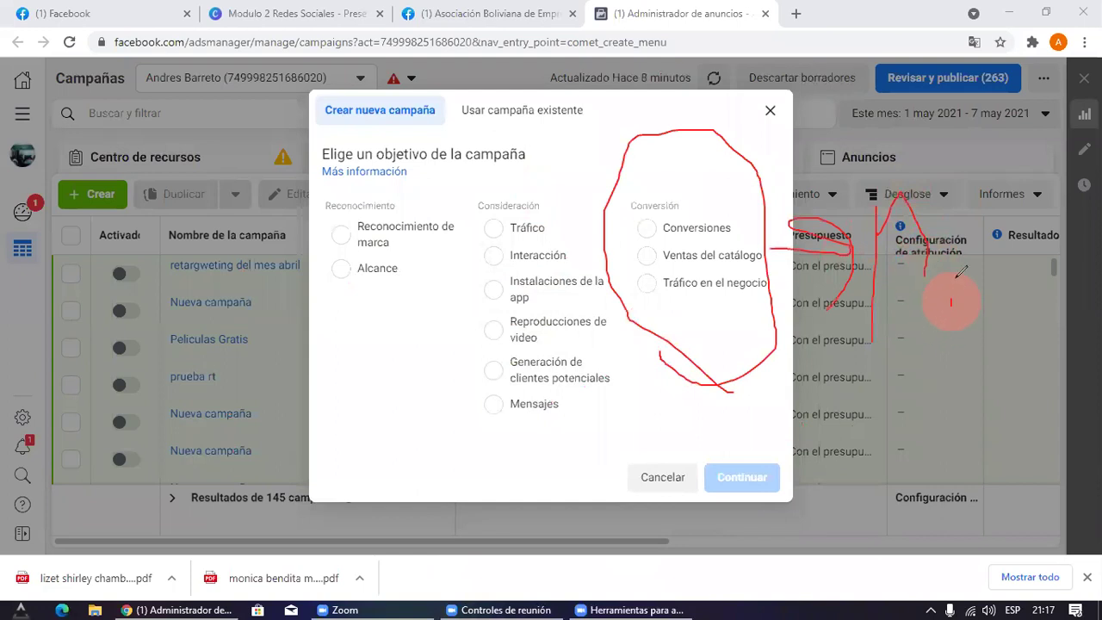
pyautogui.moveTo(967, 214); pyautogui.dragTo(1006, 268)
pyautogui.moveTo(963, 244); pyautogui.dragTo(994, 242)
pyautogui.moveTo(814, 336); pyautogui.dragTo(825, 398)
pyautogui.moveTo(821, 355)
pyautogui.mouseDown()
pyautogui.moveTo(839, 323)
pyautogui.moveTo(816, 368)
pyautogui.mouseUp()
pyautogui.moveTo(893, 309); pyautogui.dragTo(908, 367)
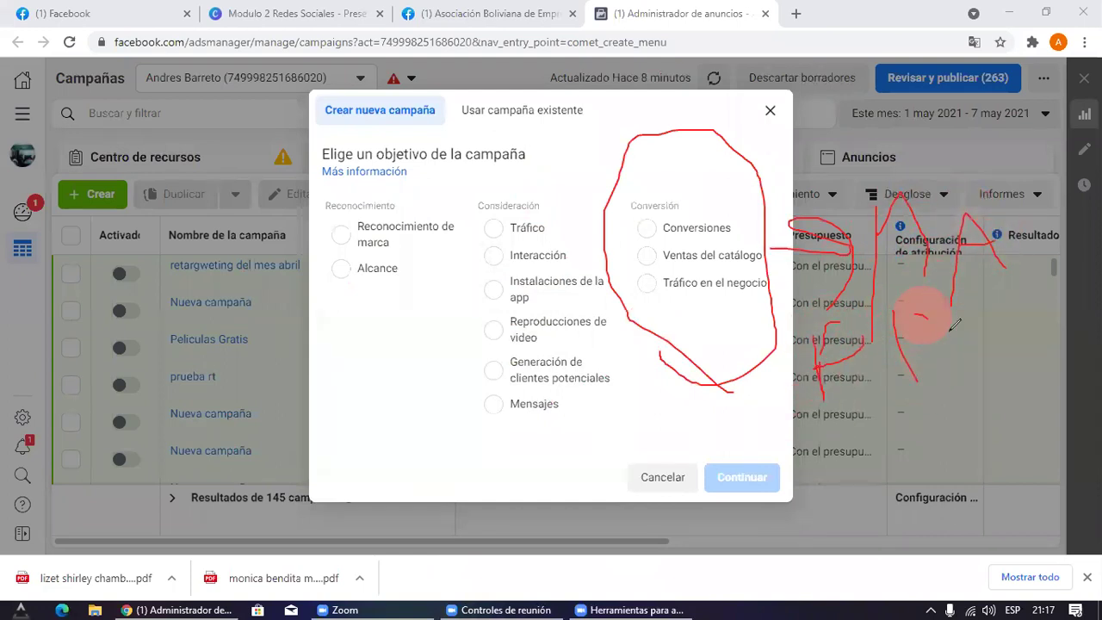
pyautogui.moveTo(995, 308); pyautogui.dragTo(938, 392)
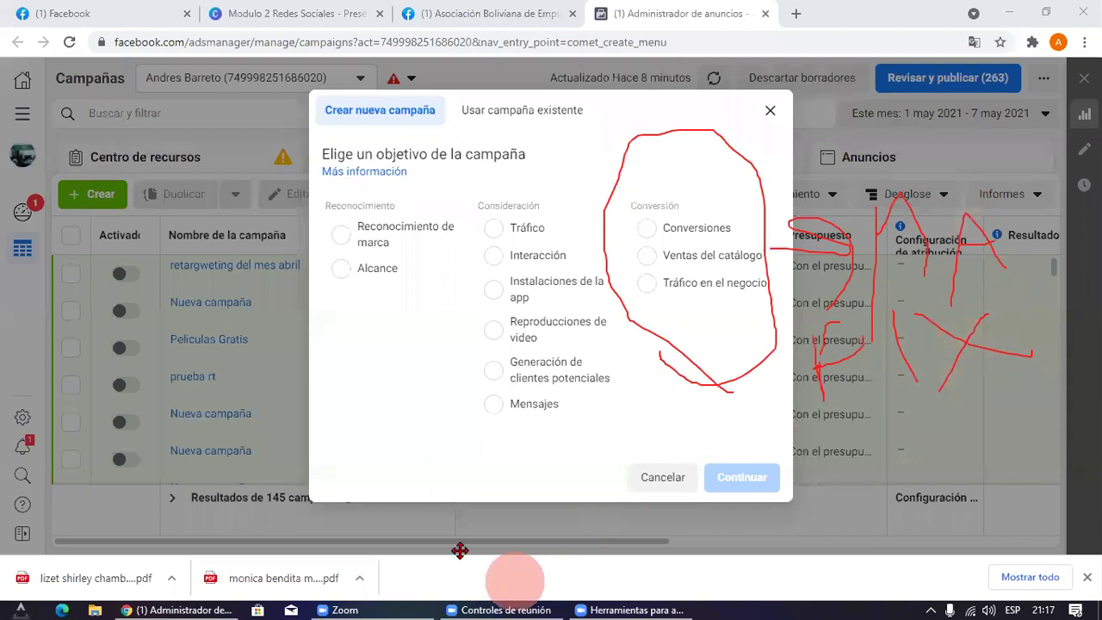
# Step: Box the Conversiones objective in red with an arrow to the letters SW, and write more large letters ending in M below PIX
pyautogui.moveTo(639, 230)
pyautogui.mouseDown()
pyautogui.moveTo(750, 236)
pyautogui.moveTo(684, 214)
pyautogui.moveTo(642, 222)
pyautogui.mouseUp()
pyautogui.click(476, 593)
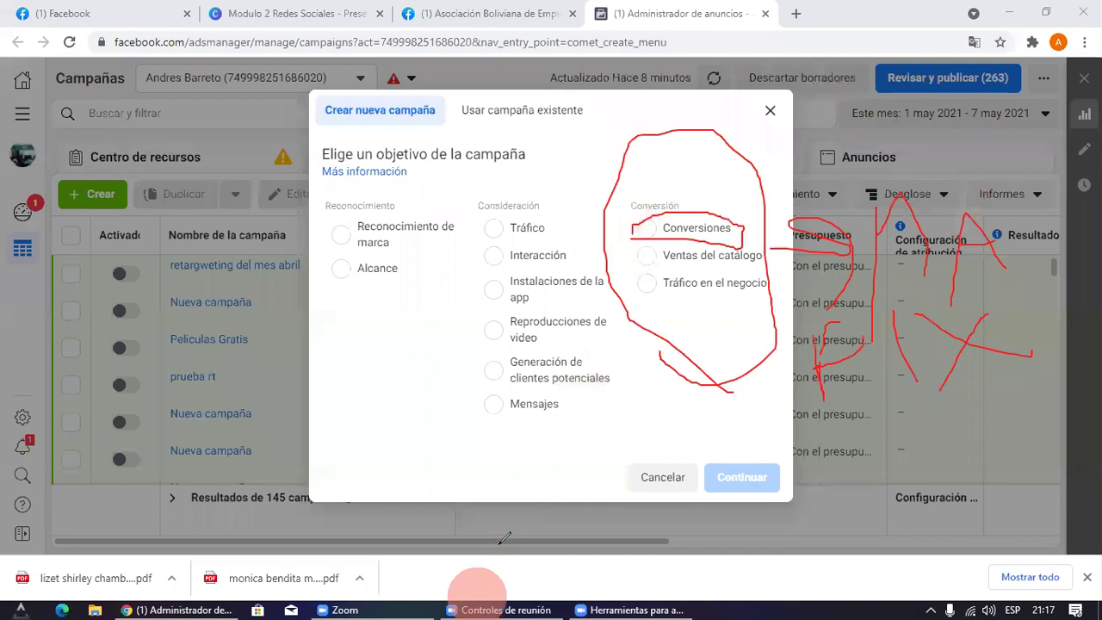
pyautogui.moveTo(715, 220)
pyautogui.mouseDown()
pyautogui.moveTo(861, 172)
pyautogui.moveTo(869, 120)
pyautogui.moveTo(947, 177)
pyautogui.moveTo(961, 124)
pyautogui.moveTo(1012, 138)
pyautogui.moveTo(1041, 95)
pyautogui.mouseUp()
pyautogui.moveTo(846, 508); pyautogui.dragTo(899, 500)
pyautogui.moveTo(893, 453); pyautogui.dragTo(923, 448)
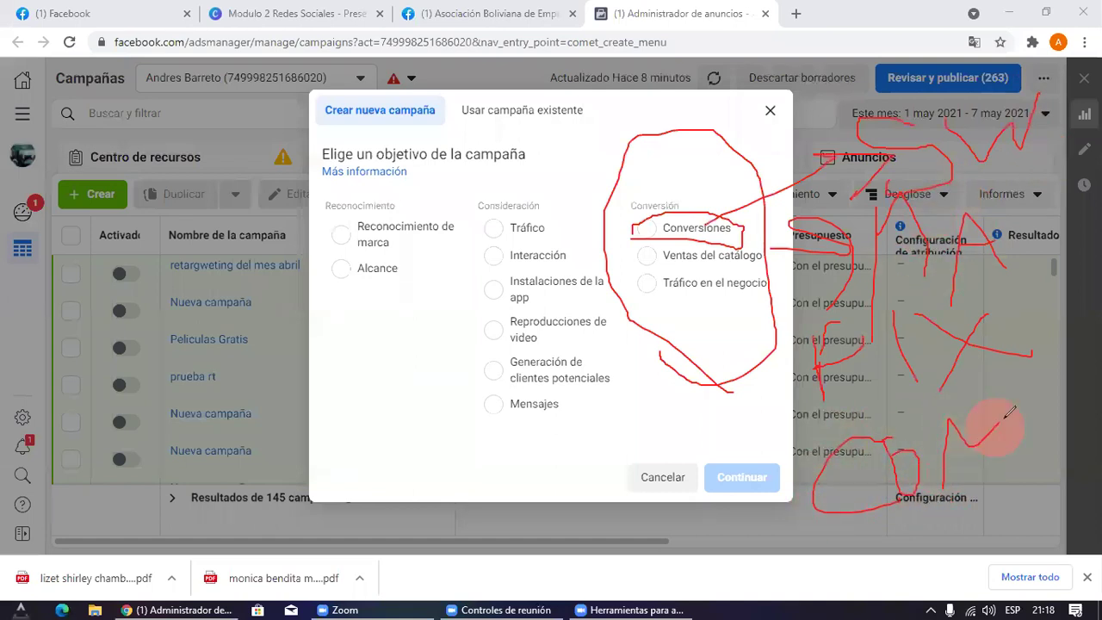
# Step: Underline Ventas del catálogo in red with an arrow to a box below it, and draw another arrow from Tráfico en el negocio
pyautogui.click(650, 257)
pyautogui.moveTo(767, 263)
pyautogui.mouseDown()
pyautogui.moveTo(635, 265)
pyautogui.moveTo(633, 405)
pyautogui.mouseUp()
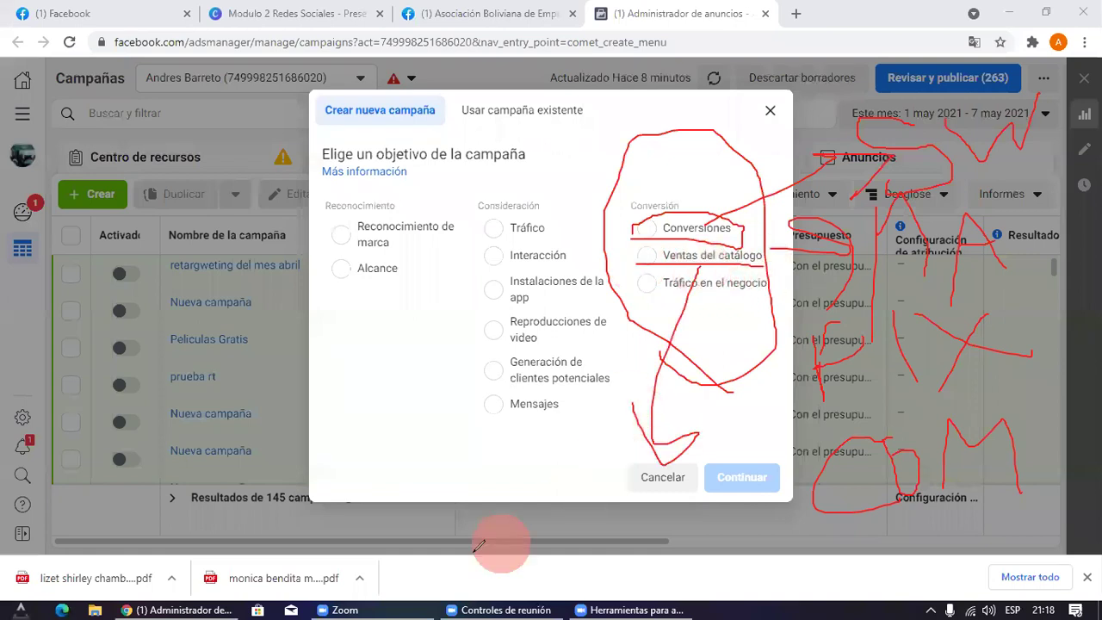
pyautogui.moveTo(585, 460)
pyautogui.mouseDown()
pyautogui.moveTo(680, 486)
pyautogui.moveTo(583, 470)
pyautogui.mouseUp()
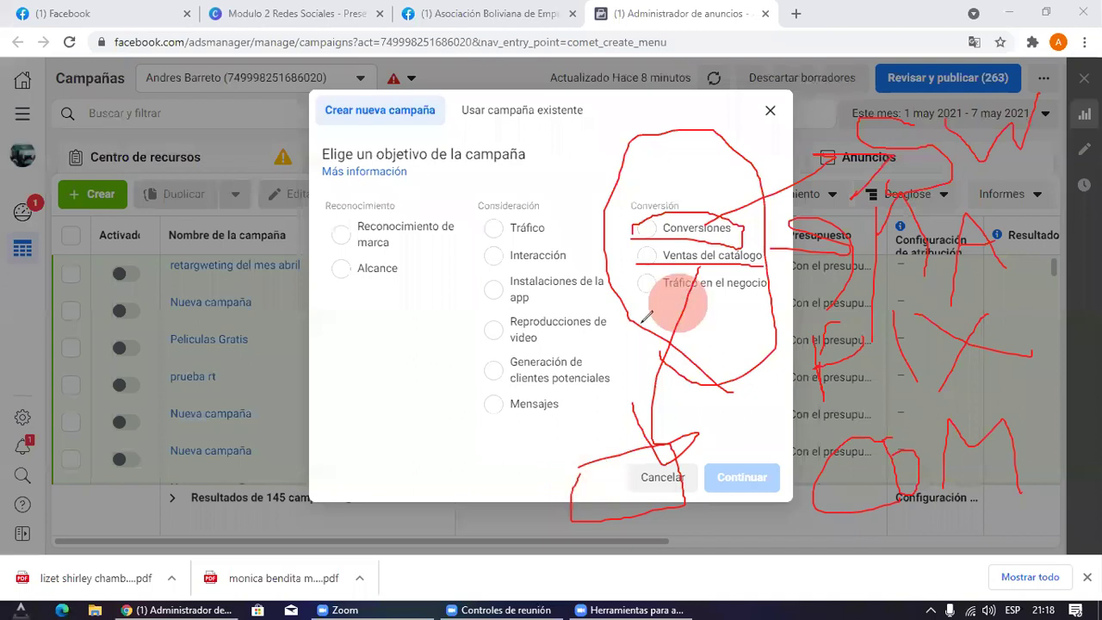
pyautogui.moveTo(462, 454)
pyautogui.mouseDown()
pyautogui.moveTo(456, 442)
pyautogui.moveTo(481, 466)
pyautogui.mouseUp()
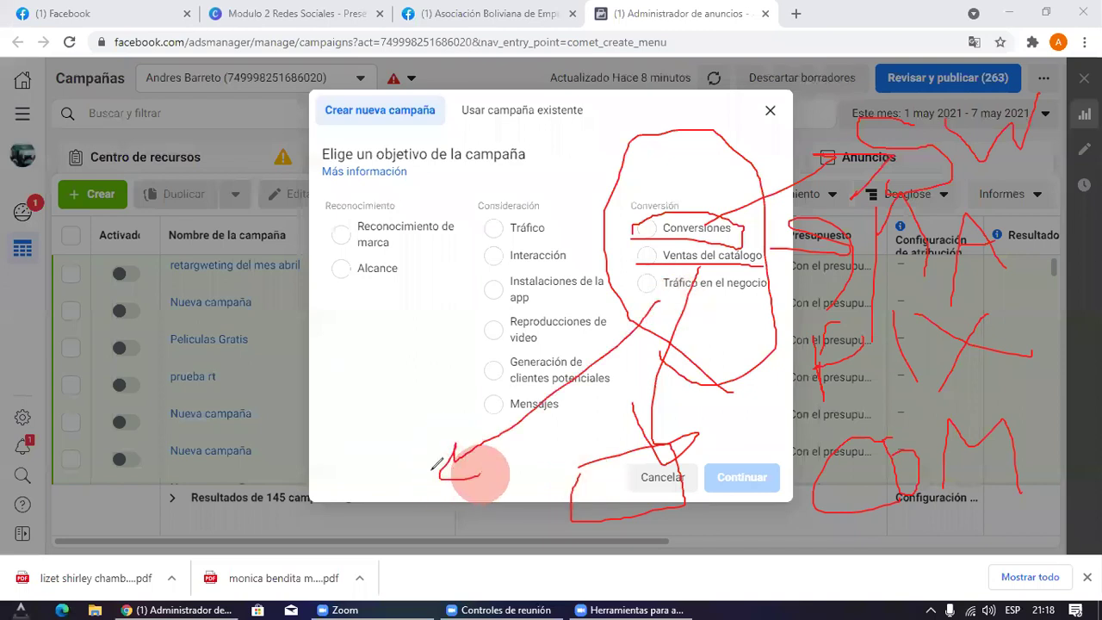
# Step: Draw a red loop at the Tráfico en el negocio arrowhead, clear the annotations, and briefly box the whole Conversión group before clearing again
pyautogui.moveTo(210, 471)
pyautogui.mouseDown()
pyautogui.moveTo(394, 472)
pyautogui.moveTo(465, 555)
pyautogui.moveTo(171, 473)
pyautogui.moveTo(233, 472)
pyautogui.mouseUp()
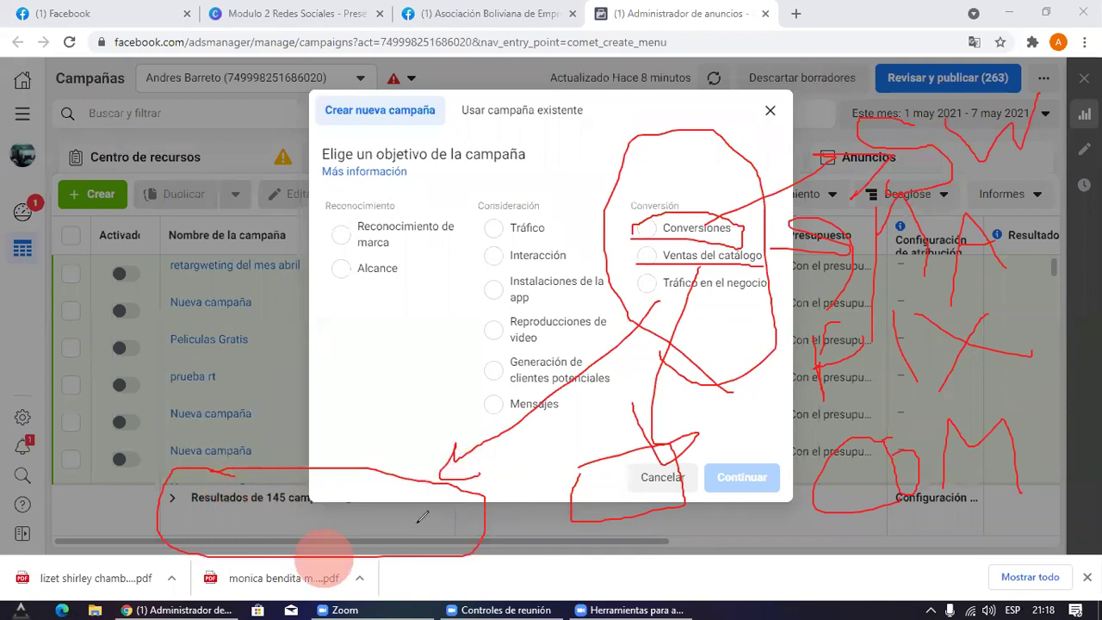
pyautogui.click(759, 122)
pyautogui.moveTo(618, 166)
pyautogui.mouseDown()
pyautogui.moveTo(808, 323)
pyautogui.moveTo(619, 171)
pyautogui.mouseUp()
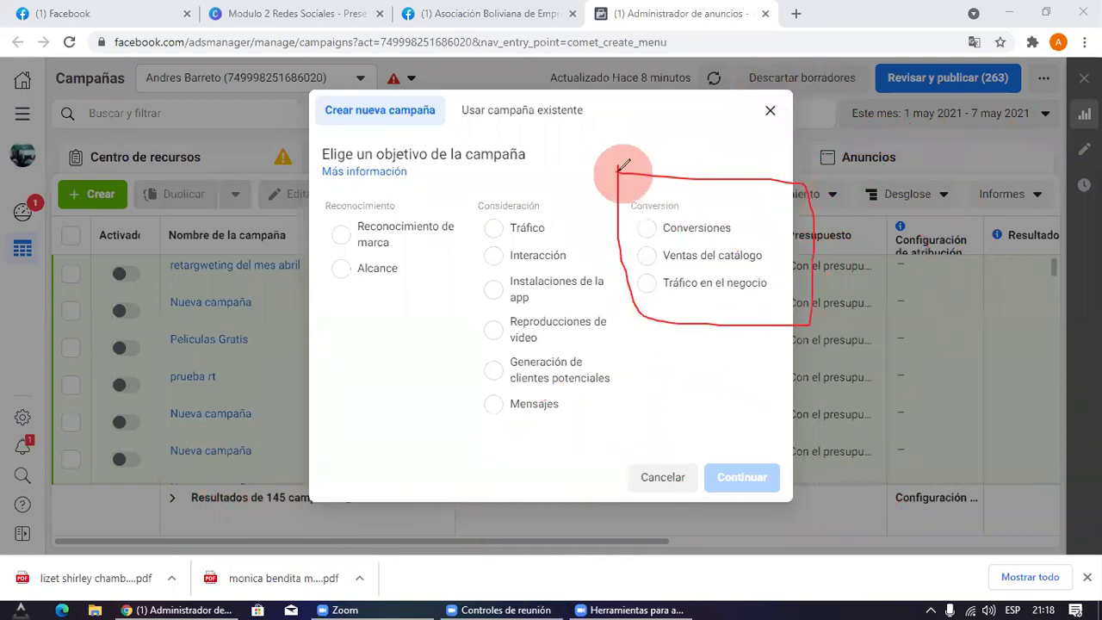
pyautogui.click(745, 118)
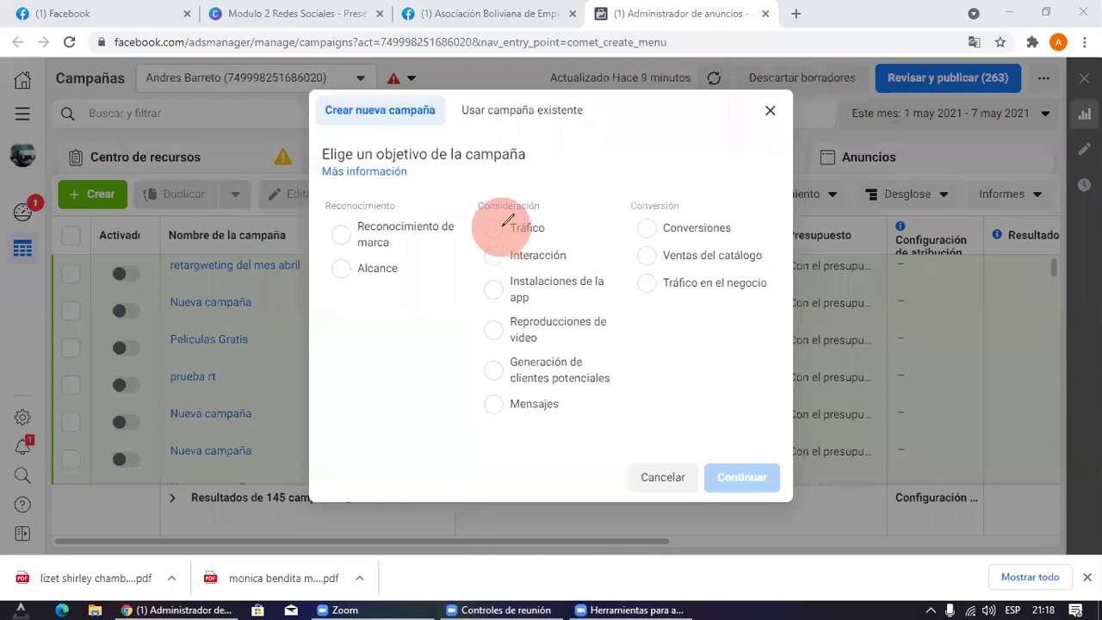
# Step: Underline Tráfico, Interacción and Mensajes in red, and connect them with lines to a circle around the Reconocimiento group
pyautogui.moveTo(455, 243); pyautogui.dragTo(603, 233)
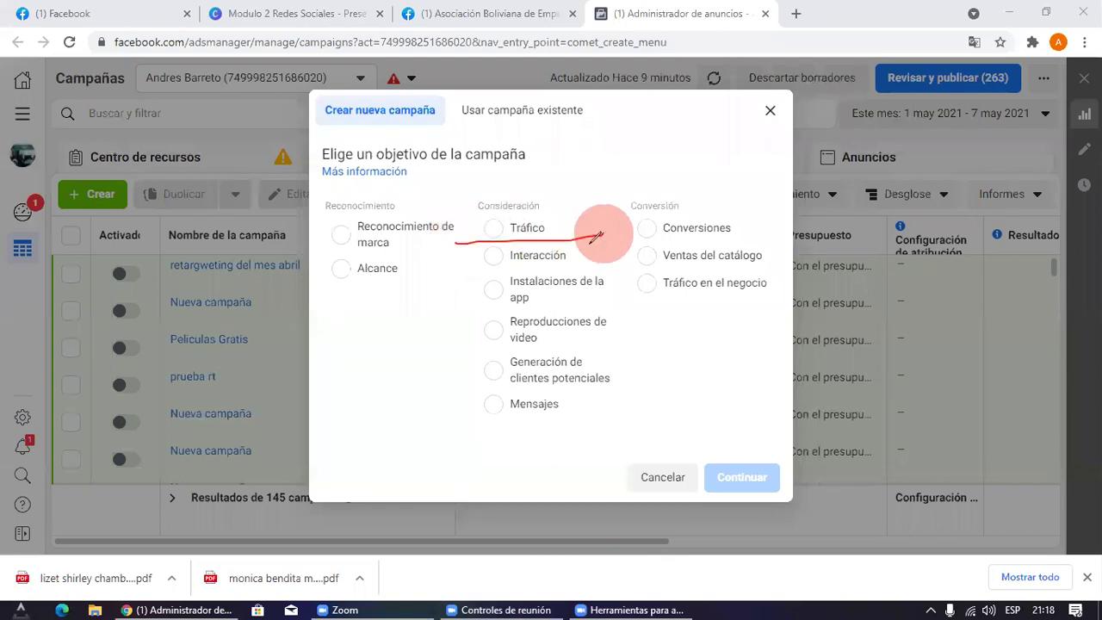
pyautogui.moveTo(451, 279); pyautogui.dragTo(592, 269)
pyautogui.moveTo(426, 433); pyautogui.dragTo(585, 432)
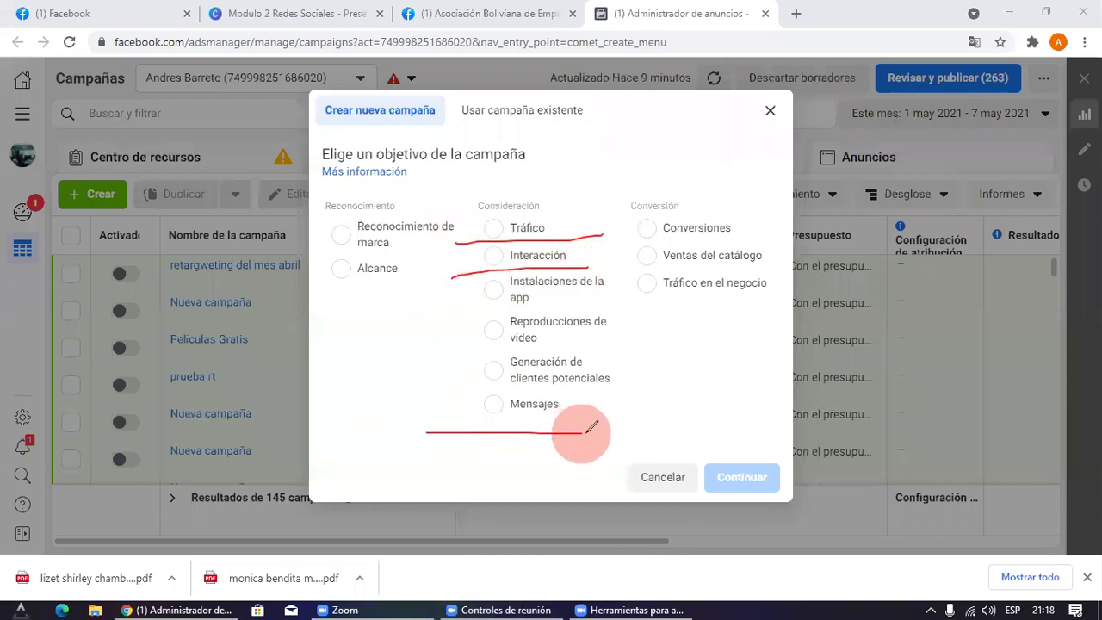
pyautogui.moveTo(421, 435)
pyautogui.mouseDown()
pyautogui.moveTo(423, 315)
pyautogui.moveTo(482, 233)
pyautogui.moveTo(442, 241)
pyautogui.moveTo(406, 270)
pyautogui.moveTo(303, 206)
pyautogui.moveTo(437, 210)
pyautogui.moveTo(355, 297)
pyautogui.mouseUp()
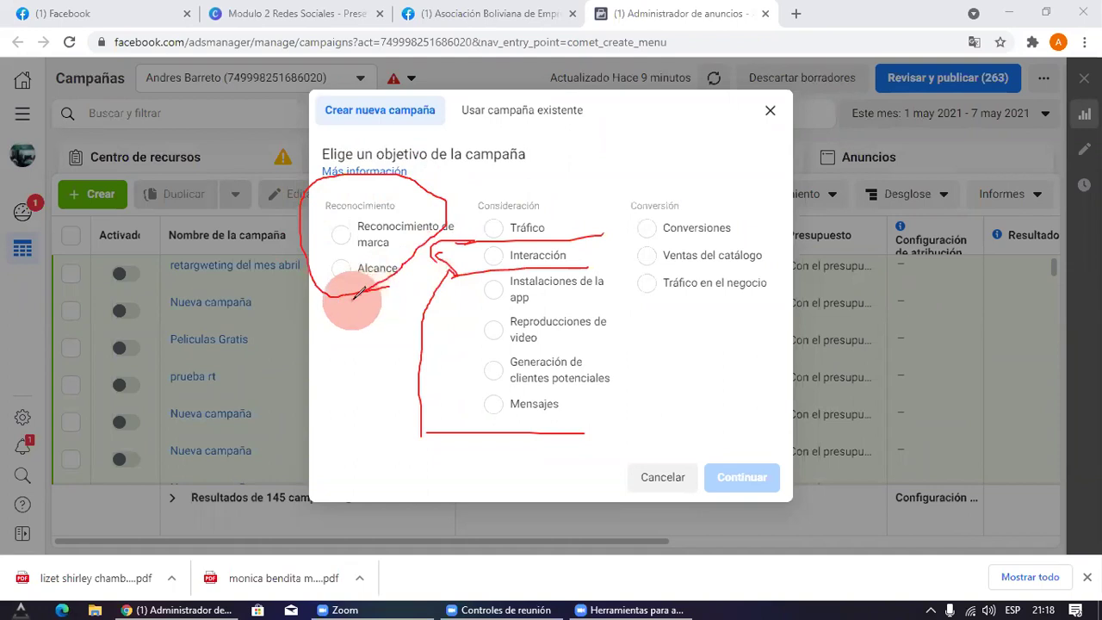
# Step: Draw a red loop over the campaign list with an arrow pointing down to it, and clear all the annotations
pyautogui.moveTo(86, 331)
pyautogui.mouseDown()
pyautogui.moveTo(289, 329)
pyautogui.moveTo(129, 455)
pyautogui.moveTo(56, 343)
pyautogui.moveTo(82, 320)
pyautogui.mouseUp()
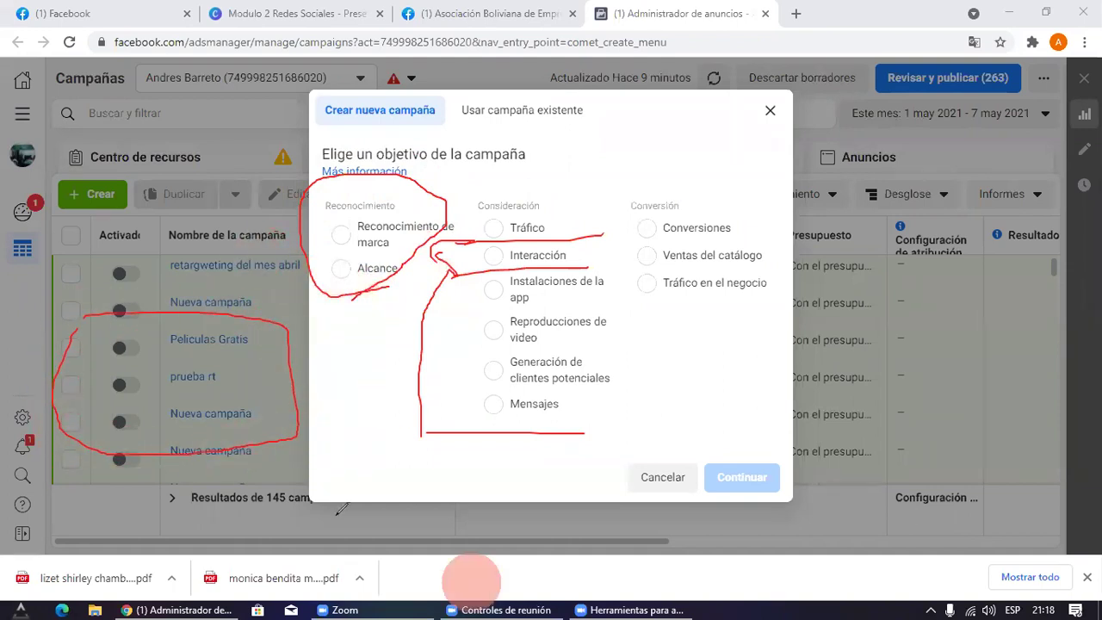
pyautogui.moveTo(292, 226); pyautogui.dragTo(197, 306)
pyautogui.moveTo(197, 306); pyautogui.dragTo(213, 292)
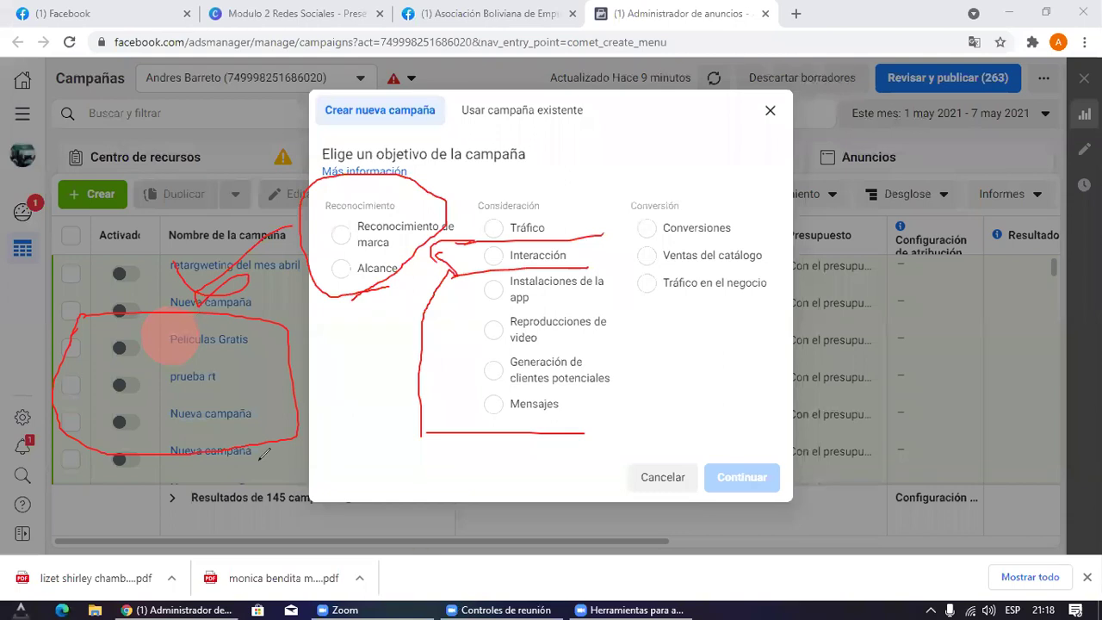
pyautogui.moveTo(472, 169)
pyautogui.mouseDown()
pyautogui.moveTo(443, 422)
pyautogui.moveTo(645, 266)
pyautogui.moveTo(482, 168)
pyautogui.mouseUp()
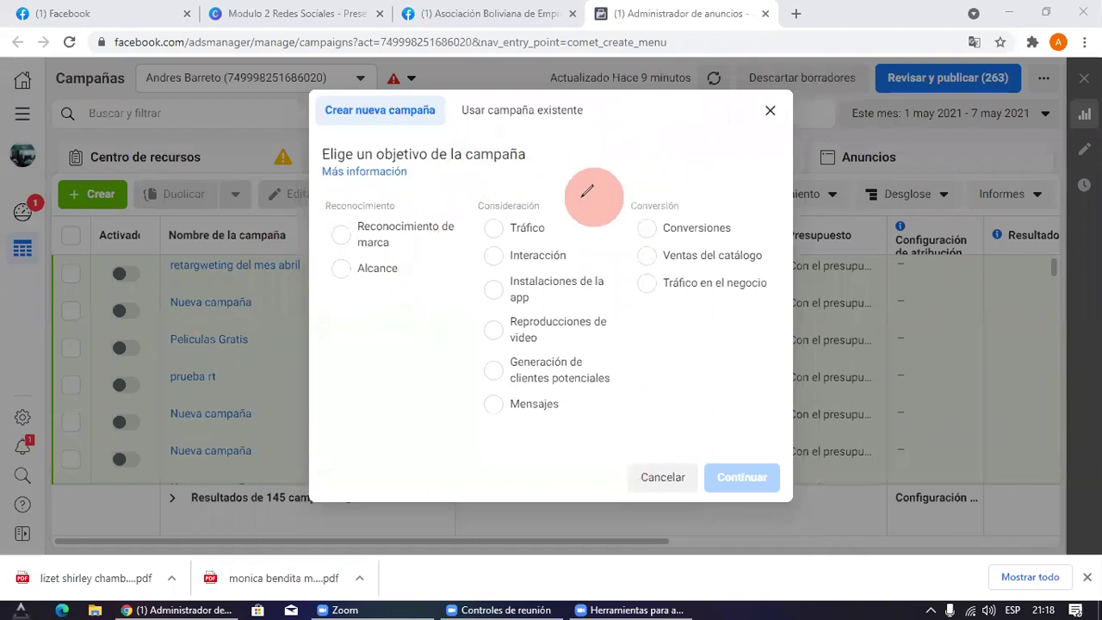
# Step: Underline Tráfico, Interacción and Mensajes in red, link Tráfico to the letters W, M and SW, and add a row of strokes below them
pyautogui.moveTo(479, 235); pyautogui.dragTo(594, 232)
pyautogui.moveTo(486, 274); pyautogui.dragTo(595, 256)
pyautogui.moveTo(472, 422); pyautogui.dragTo(593, 426)
pyautogui.moveTo(569, 222)
pyautogui.mouseDown()
pyautogui.moveTo(610, 151)
pyautogui.moveTo(648, 157)
pyautogui.moveTo(663, 127)
pyautogui.mouseUp()
pyautogui.moveTo(675, 163)
pyautogui.mouseDown()
pyautogui.moveTo(699, 125)
pyautogui.moveTo(721, 164)
pyautogui.moveTo(775, 143)
pyautogui.moveTo(779, 159)
pyautogui.moveTo(816, 135)
pyautogui.mouseUp()
pyautogui.moveTo(571, 260)
pyautogui.mouseDown()
pyautogui.moveTo(699, 205)
pyautogui.moveTo(732, 234)
pyautogui.mouseUp()
pyautogui.moveTo(758, 196); pyautogui.dragTo(792, 246)
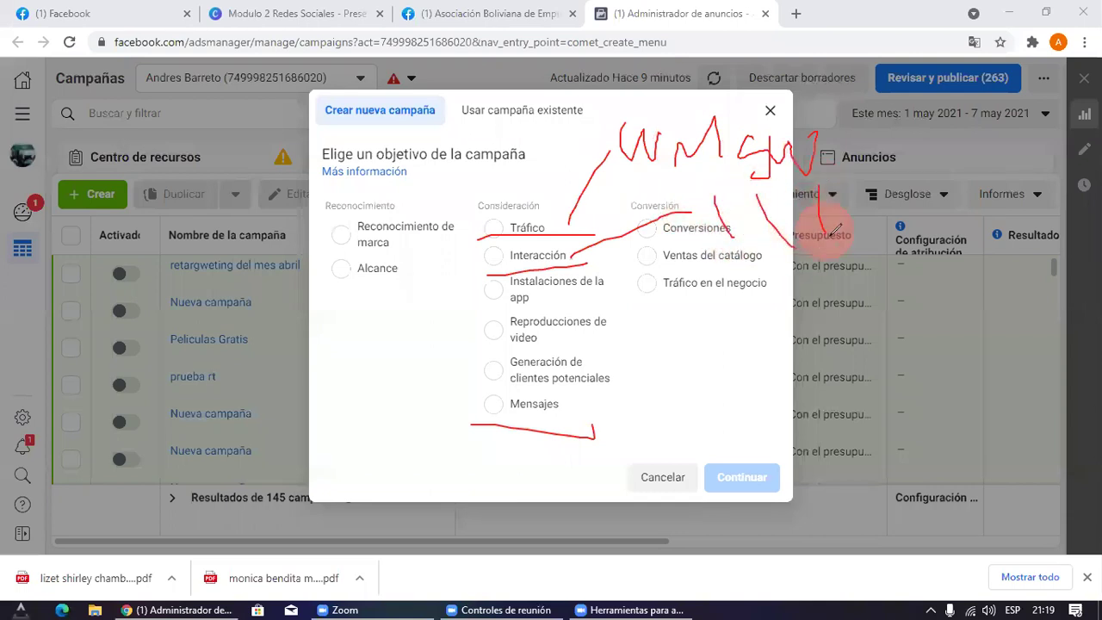
pyautogui.moveTo(871, 170); pyautogui.dragTo(887, 252)
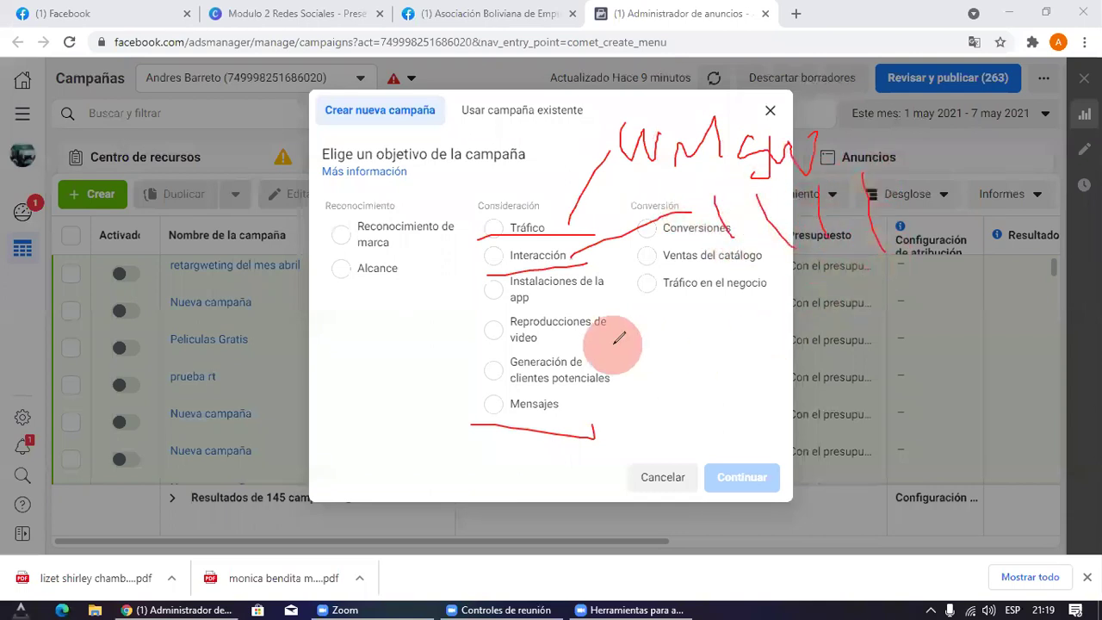
# Step: Circle Mensajes with a line to a circled M, loop around the upper letters and strokes, and clear all the annotations
pyautogui.moveTo(443, 402); pyautogui.dragTo(534, 395)
pyautogui.moveTo(573, 412)
pyautogui.mouseDown()
pyautogui.moveTo(711, 411)
pyautogui.moveTo(721, 377)
pyautogui.moveTo(729, 406)
pyautogui.moveTo(765, 372)
pyautogui.moveTo(743, 418)
pyautogui.moveTo(709, 364)
pyautogui.moveTo(721, 409)
pyautogui.mouseUp()
pyautogui.moveTo(611, 193)
pyautogui.mouseDown()
pyautogui.moveTo(750, 270)
pyautogui.moveTo(834, 136)
pyautogui.moveTo(608, 133)
pyautogui.moveTo(602, 195)
pyautogui.mouseUp()
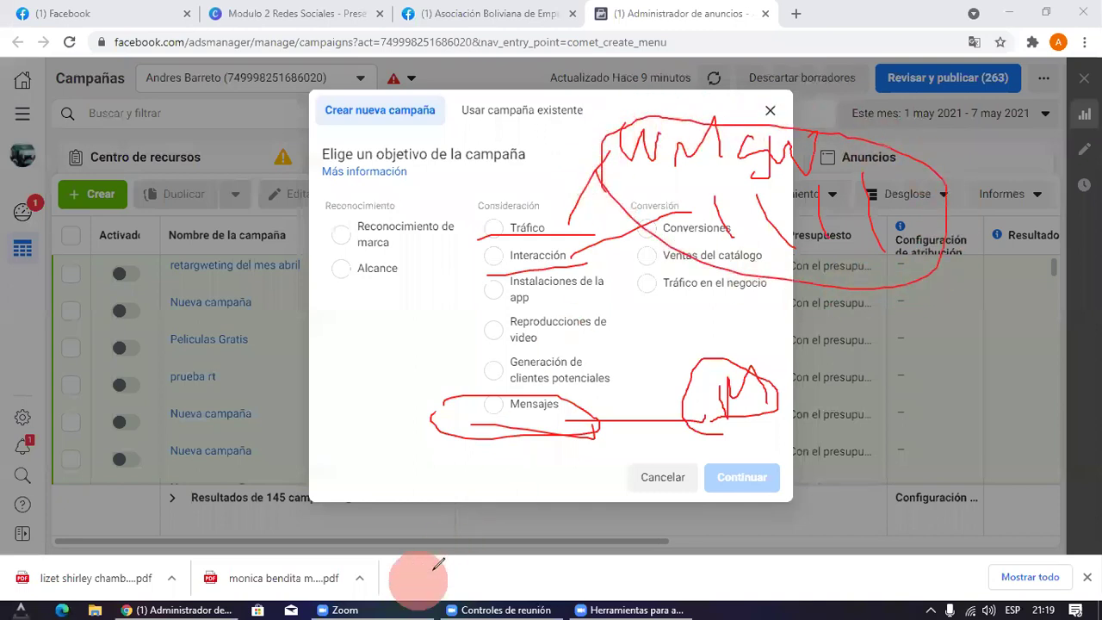
pyautogui.click(751, 131)
# Step: Circle Tráfico and Mensajes in red, write a large M with an arrow beside Mensajes, and clear the annotations
pyautogui.moveTo(469, 233)
pyautogui.mouseDown()
pyautogui.moveTo(591, 217)
pyautogui.moveTo(459, 261)
pyautogui.mouseUp()
pyautogui.moveTo(471, 380)
pyautogui.mouseDown()
pyautogui.moveTo(559, 436)
pyautogui.moveTo(527, 393)
pyautogui.mouseUp()
pyautogui.moveTo(644, 430)
pyautogui.mouseDown()
pyautogui.moveTo(654, 387)
pyautogui.moveTo(704, 392)
pyautogui.moveTo(700, 426)
pyautogui.mouseUp()
pyautogui.moveTo(511, 422)
pyautogui.mouseDown()
pyautogui.moveTo(652, 443)
pyautogui.moveTo(670, 452)
pyautogui.moveTo(663, 466)
pyautogui.mouseUp()
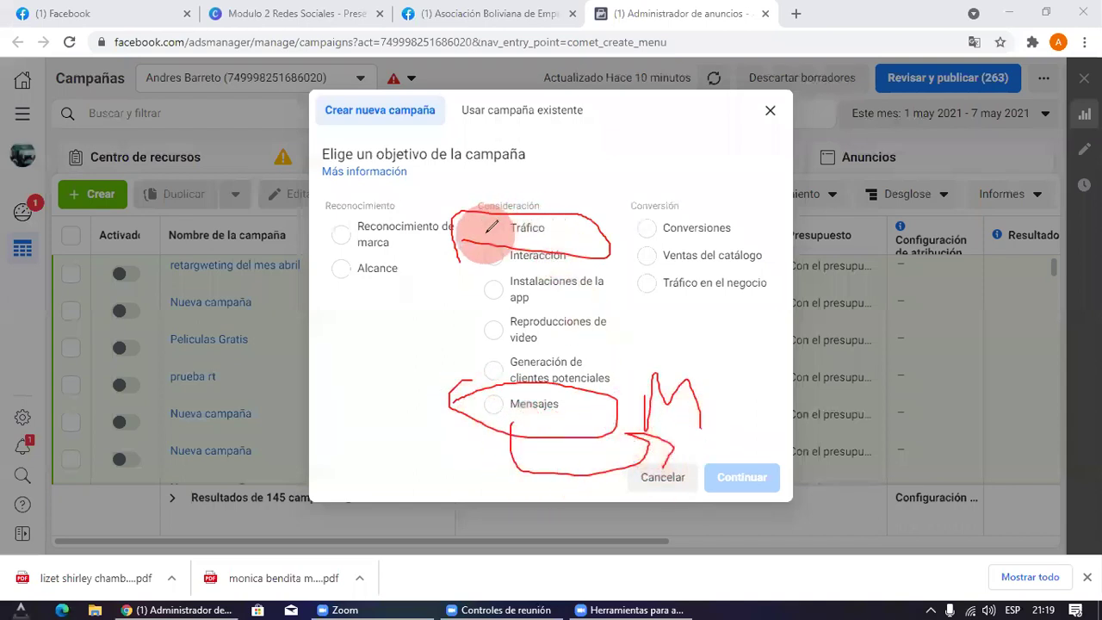
pyautogui.moveTo(465, 239)
pyautogui.mouseDown()
pyautogui.moveTo(443, 239)
pyautogui.moveTo(588, 269)
pyautogui.moveTo(457, 248)
pyautogui.moveTo(457, 289)
pyautogui.mouseUp()
pyautogui.click(747, 133)
# Step: Box Tráfico with an arrow to W, SW and M, and box Interacción with two arrows toward a divided box below
pyautogui.moveTo(569, 203)
pyautogui.mouseDown()
pyautogui.moveTo(457, 233)
pyautogui.moveTo(573, 222)
pyautogui.moveTo(586, 178)
pyautogui.moveTo(606, 197)
pyautogui.moveTo(608, 162)
pyautogui.moveTo(647, 148)
pyautogui.moveTo(674, 143)
pyautogui.moveTo(741, 164)
pyautogui.moveTo(747, 131)
pyautogui.moveTo(780, 162)
pyautogui.moveTo(844, 128)
pyautogui.moveTo(838, 155)
pyautogui.mouseUp()
pyautogui.moveTo(463, 269)
pyautogui.mouseDown()
pyautogui.moveTo(586, 228)
pyautogui.moveTo(468, 246)
pyautogui.moveTo(407, 339)
pyautogui.moveTo(347, 334)
pyautogui.mouseUp()
pyautogui.moveTo(297, 394)
pyautogui.mouseDown()
pyautogui.moveTo(296, 447)
pyautogui.moveTo(330, 439)
pyautogui.mouseUp()
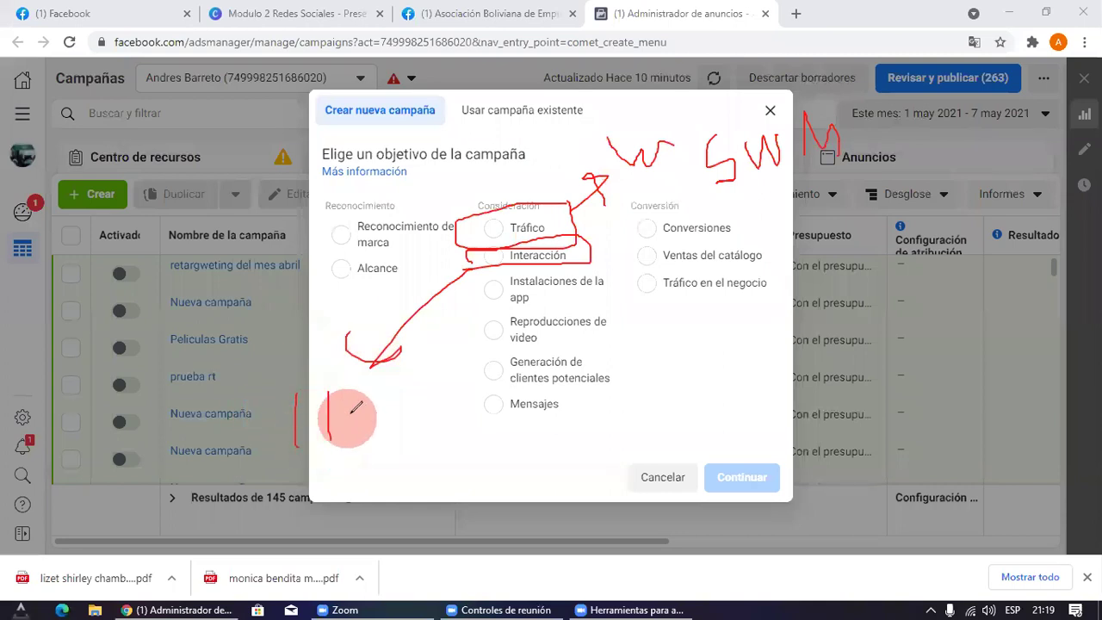
pyautogui.moveTo(355, 393); pyautogui.dragTo(362, 428)
pyautogui.moveTo(262, 407)
pyautogui.mouseDown()
pyautogui.moveTo(422, 405)
pyautogui.moveTo(221, 420)
pyautogui.moveTo(263, 399)
pyautogui.mouseUp()
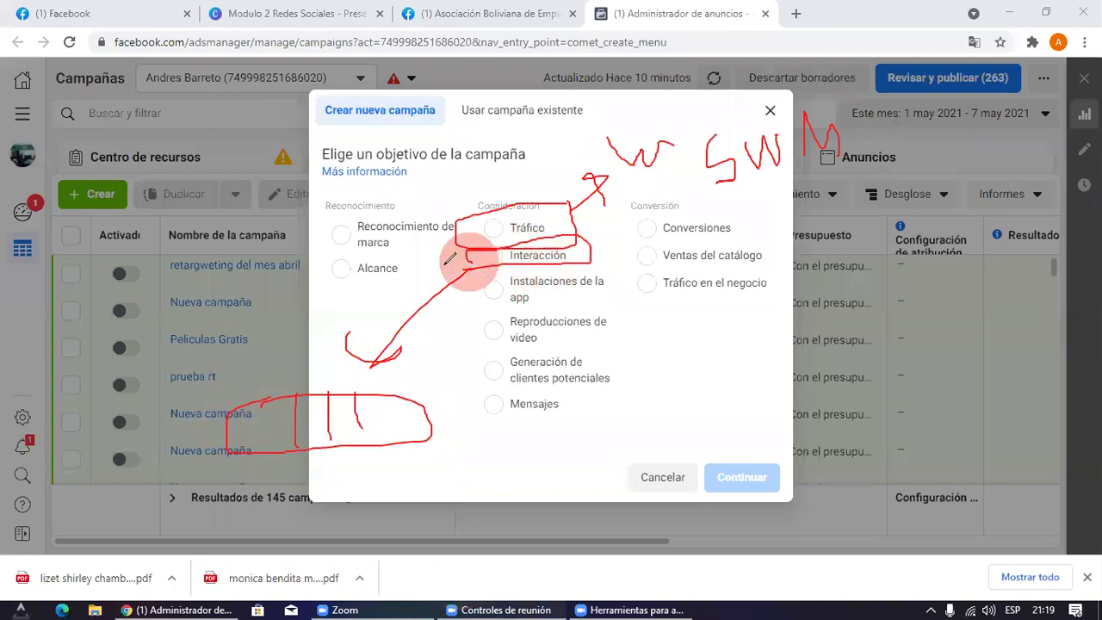
pyautogui.moveTo(465, 262)
pyautogui.mouseDown()
pyautogui.moveTo(467, 284)
pyautogui.moveTo(406, 374)
pyautogui.moveTo(451, 379)
pyautogui.mouseUp()
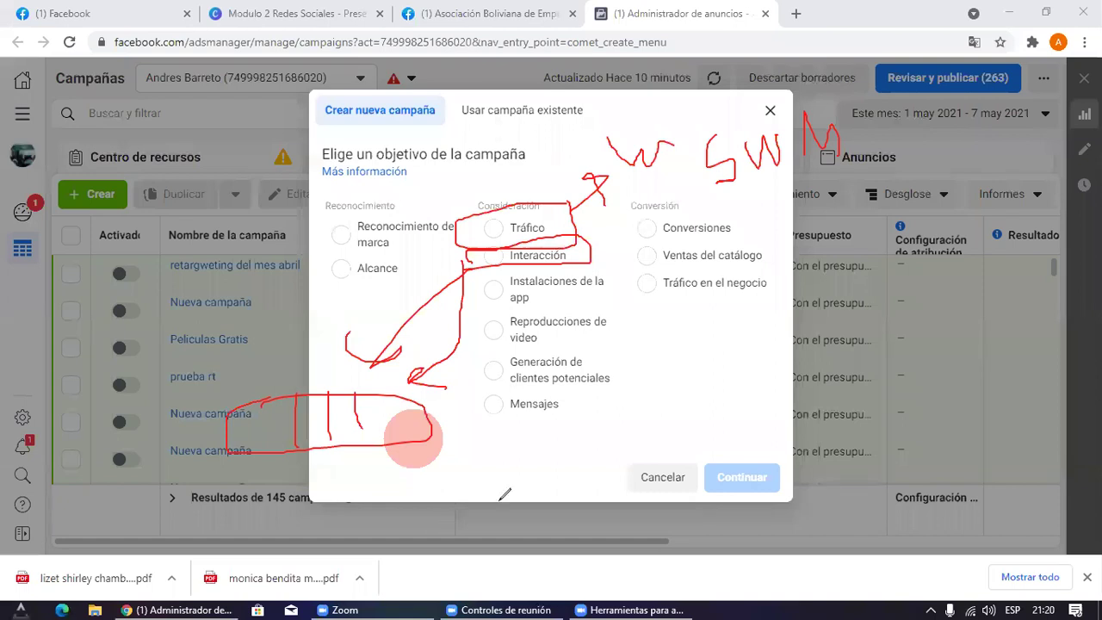
# Step: Clear the annotations, underline Tráfico and Interacción in red, and box Tráfico with a short arrow out of it
pyautogui.moveTo(454, 244); pyautogui.dragTo(594, 248)
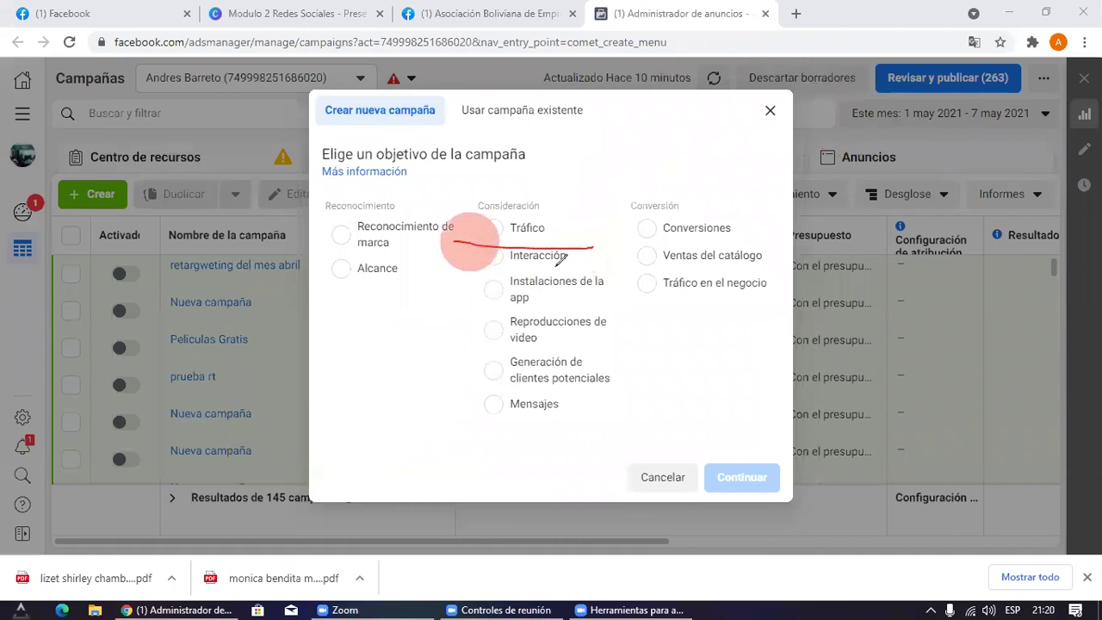
pyautogui.moveTo(472, 268); pyautogui.dragTo(603, 273)
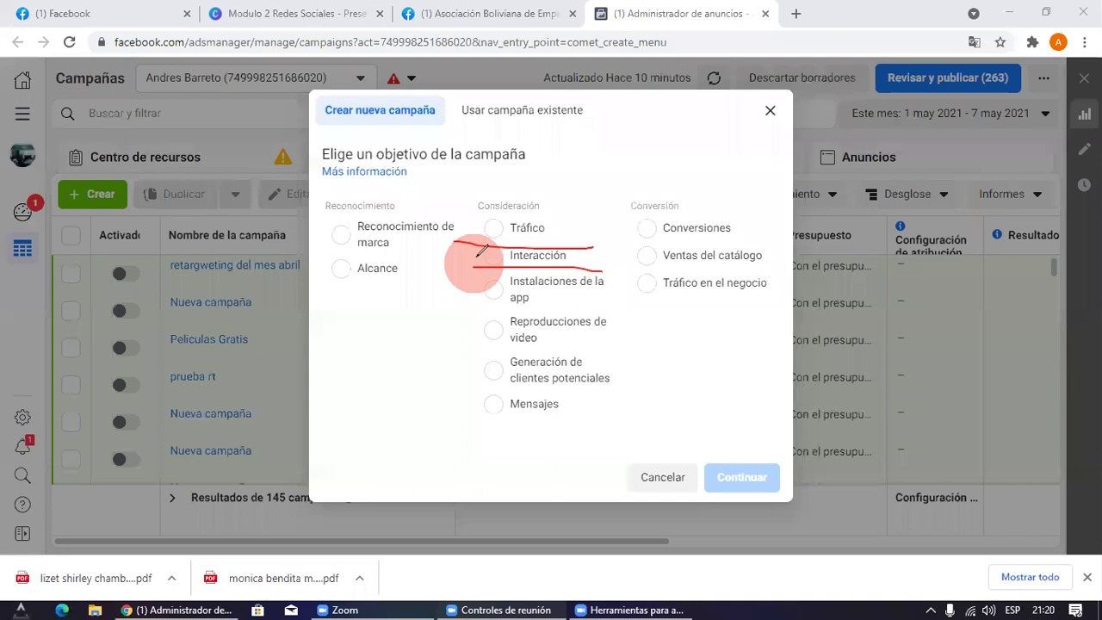
pyautogui.moveTo(467, 238)
pyautogui.mouseDown()
pyautogui.moveTo(565, 215)
pyautogui.moveTo(462, 219)
pyautogui.mouseUp()
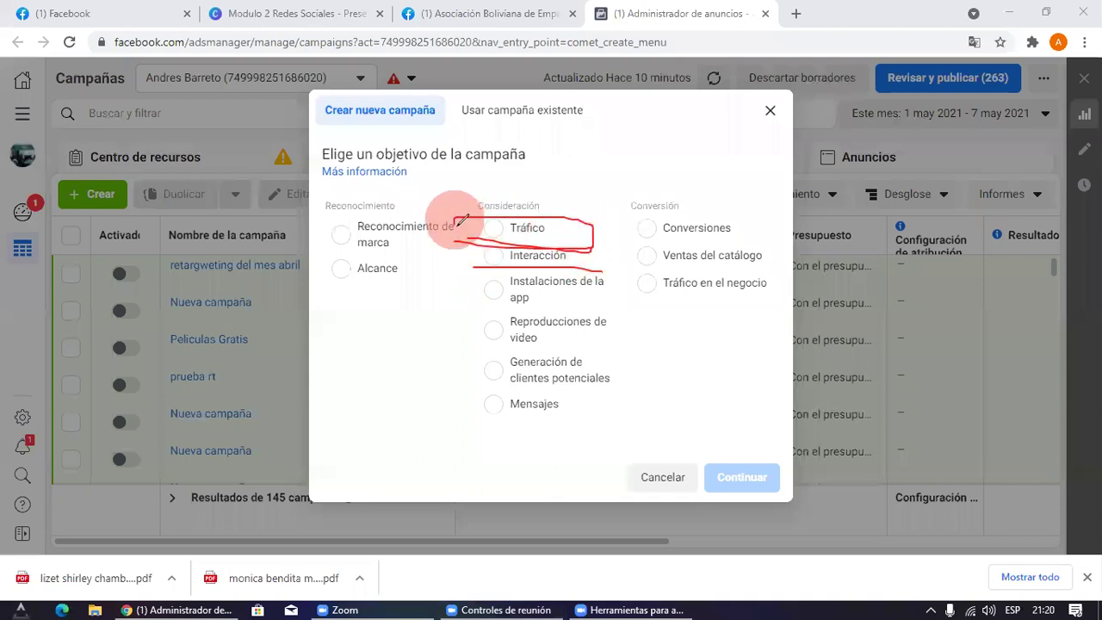
pyautogui.moveTo(563, 215); pyautogui.dragTo(582, 172)
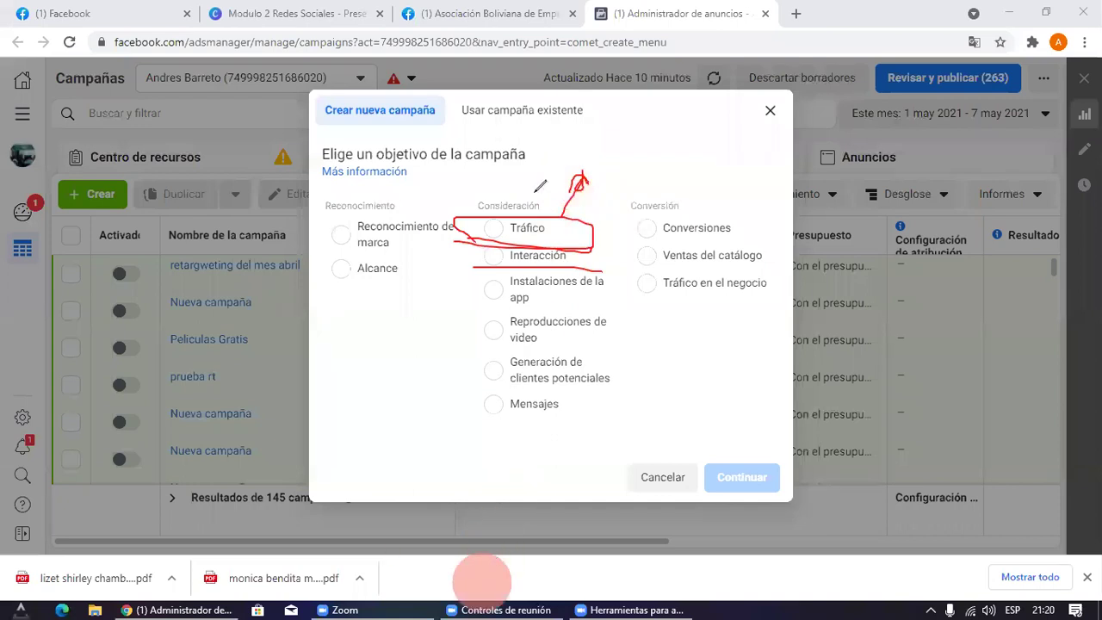
# Step: Choose Tráfico as the campaign objective, select its description text for reading, and continue to the campaign setup
pyautogui.click(493, 228)
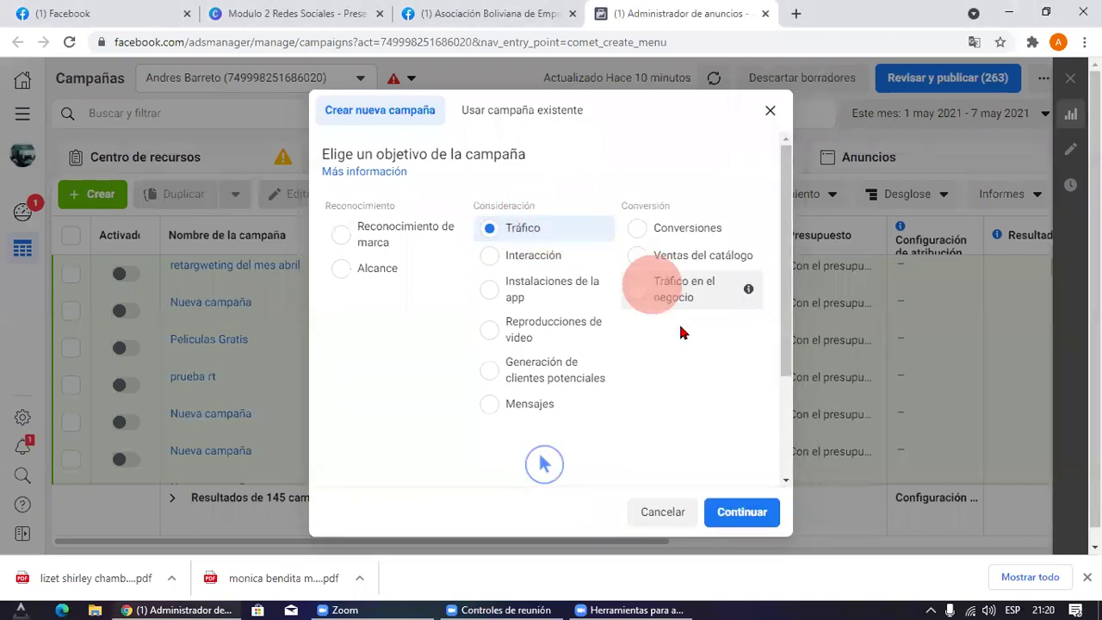
pyautogui.scroll(-3, 706, 372)
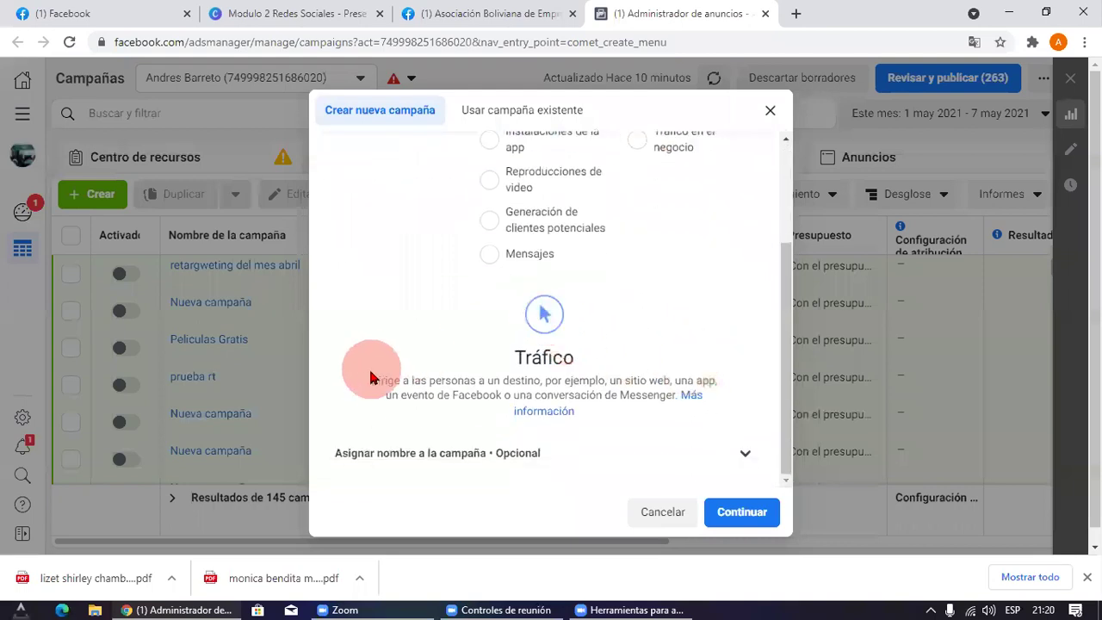
pyautogui.moveTo(371, 377); pyautogui.dragTo(632, 414)
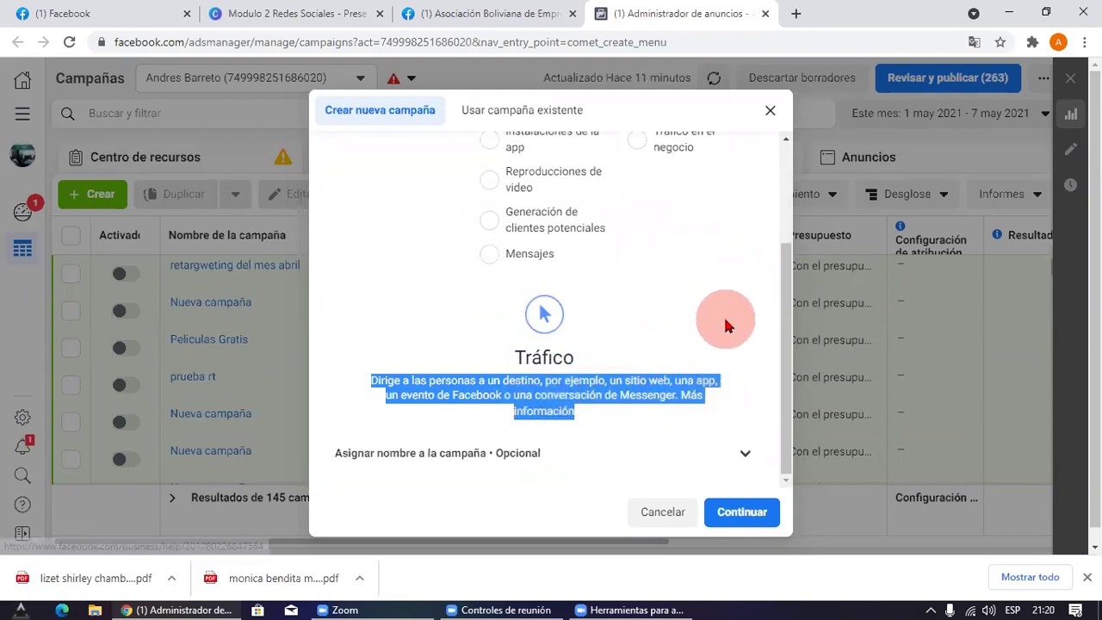
pyautogui.click(645, 379)
pyautogui.click(733, 503)
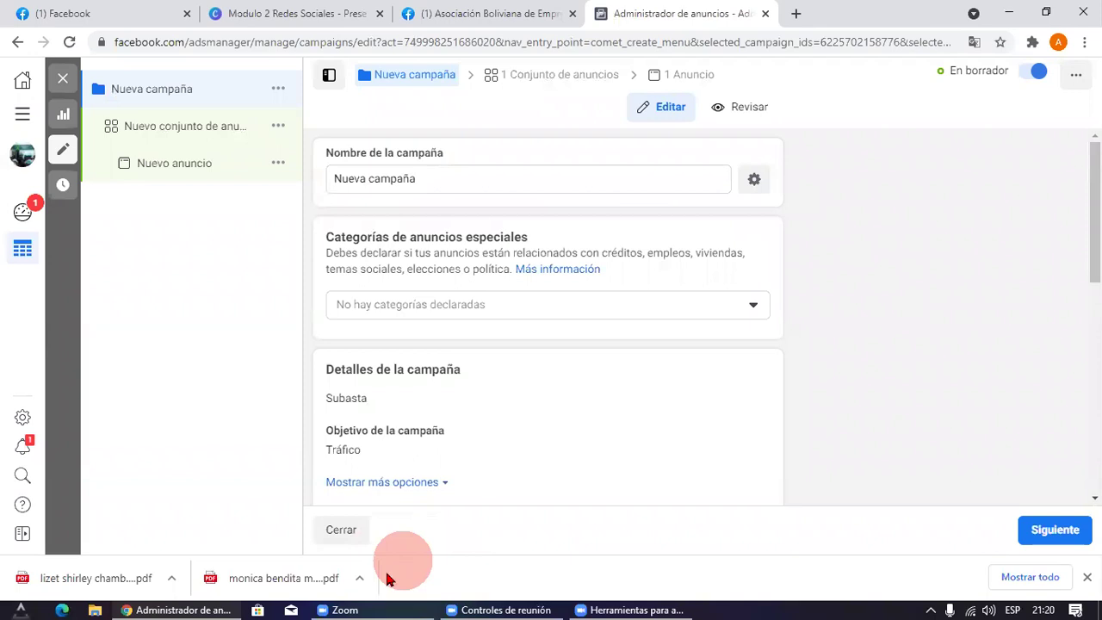
# Step: Circle the campaign, ad set and ad tree in red, point an arrow at it, and underline its levels
pyautogui.click(658, 601)
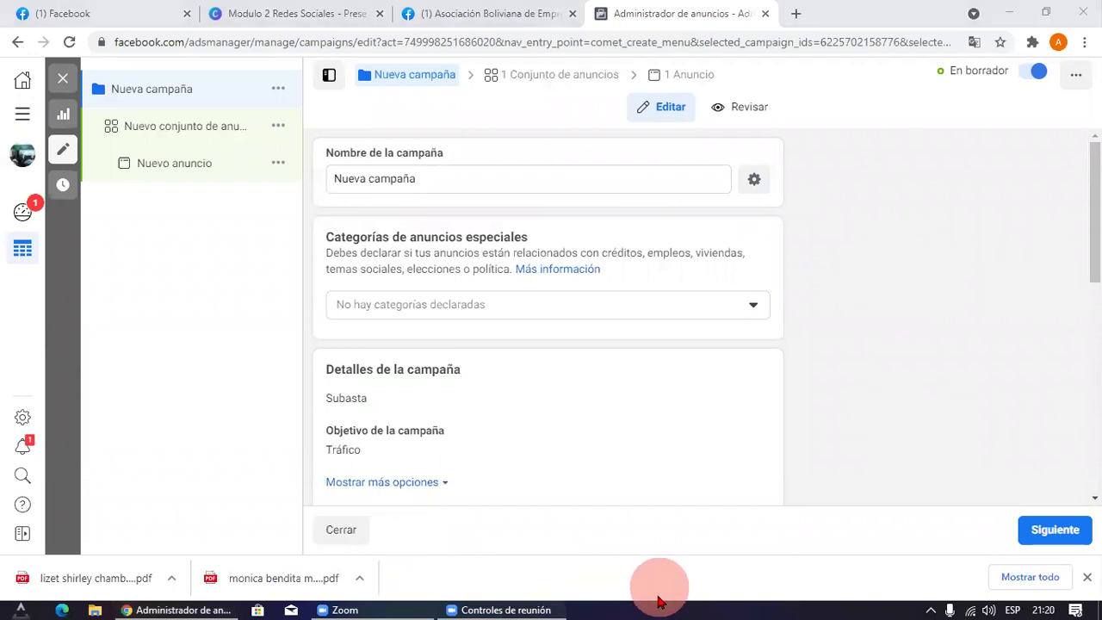
pyautogui.click(170, 164)
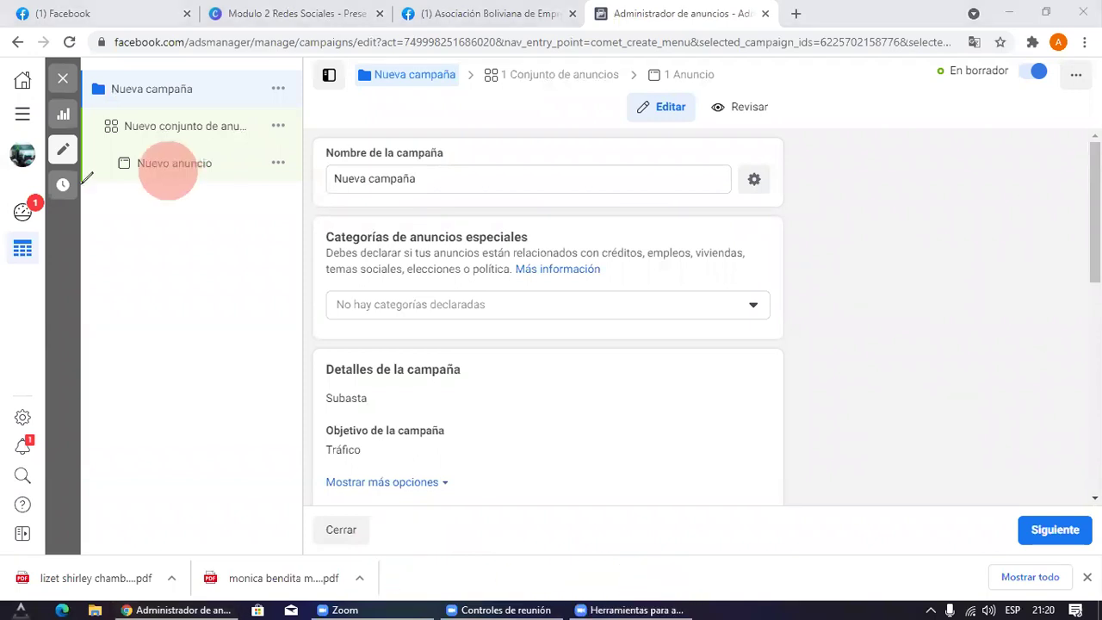
pyautogui.moveTo(84, 181); pyautogui.dragTo(136, 215)
pyautogui.moveTo(222, 366)
pyautogui.mouseDown()
pyautogui.moveTo(214, 229)
pyautogui.moveTo(193, 231)
pyautogui.mouseUp()
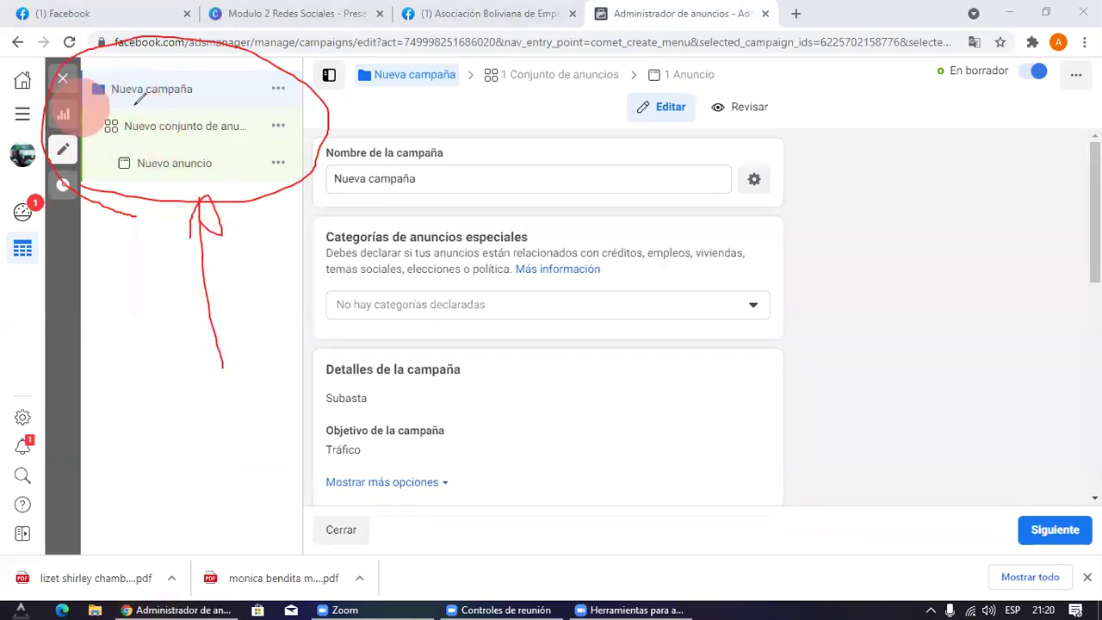
pyautogui.moveTo(83, 108); pyautogui.dragTo(237, 102)
pyautogui.moveTo(83, 148); pyautogui.dragTo(288, 151)
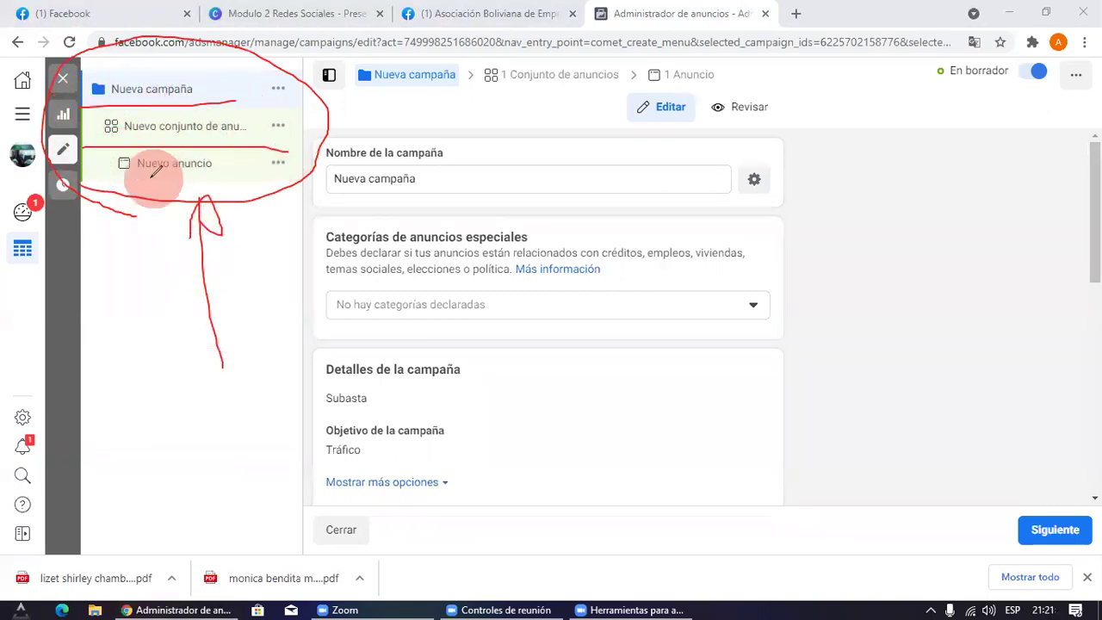
# Step: Switch to the Canva slide Manera nacional, clear the old annotations, and mark the Campaña, Conjunto de anuncio and Anuncio boxes in red
pyautogui.click(259, 12)
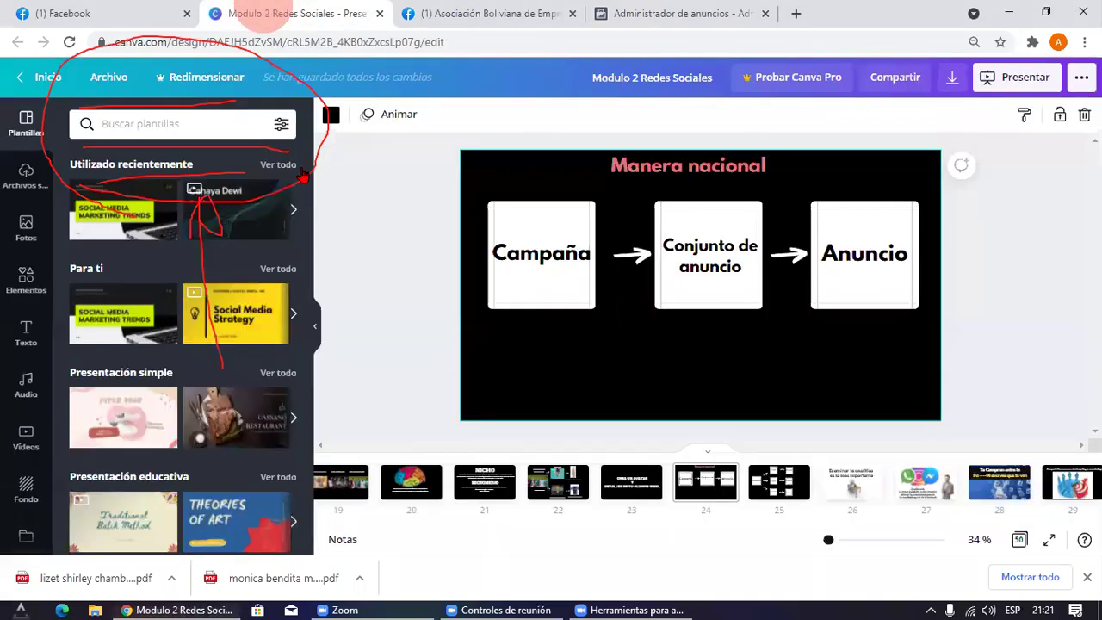
pyautogui.click(624, 575)
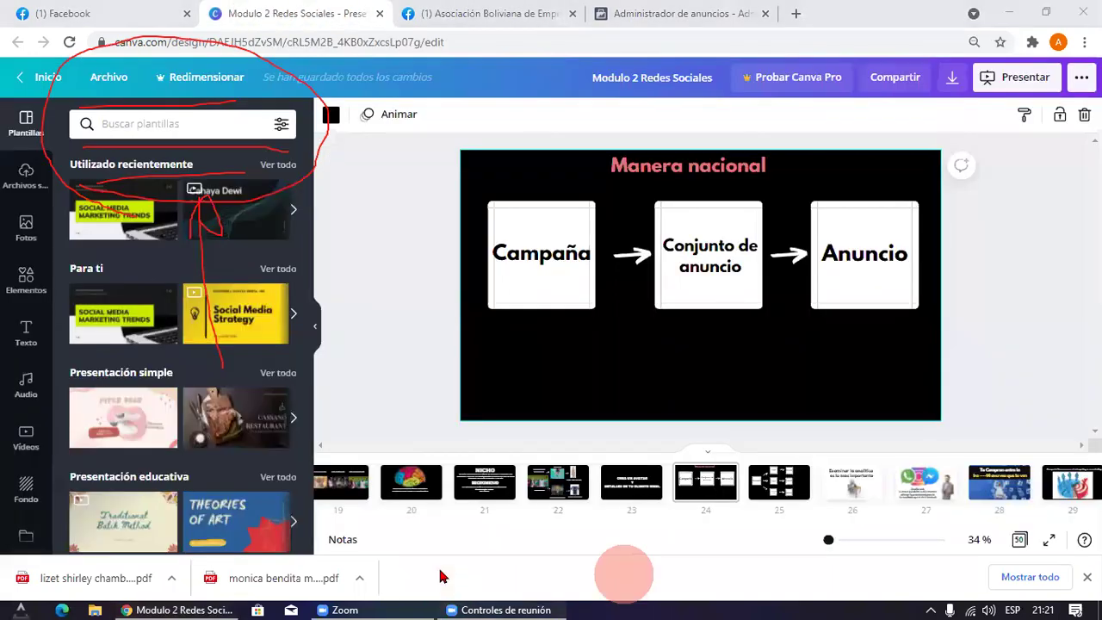
pyautogui.moveTo(480, 321); pyautogui.dragTo(611, 311)
pyautogui.moveTo(653, 336)
pyautogui.mouseDown()
pyautogui.moveTo(855, 333)
pyautogui.moveTo(1062, 302)
pyautogui.mouseUp()
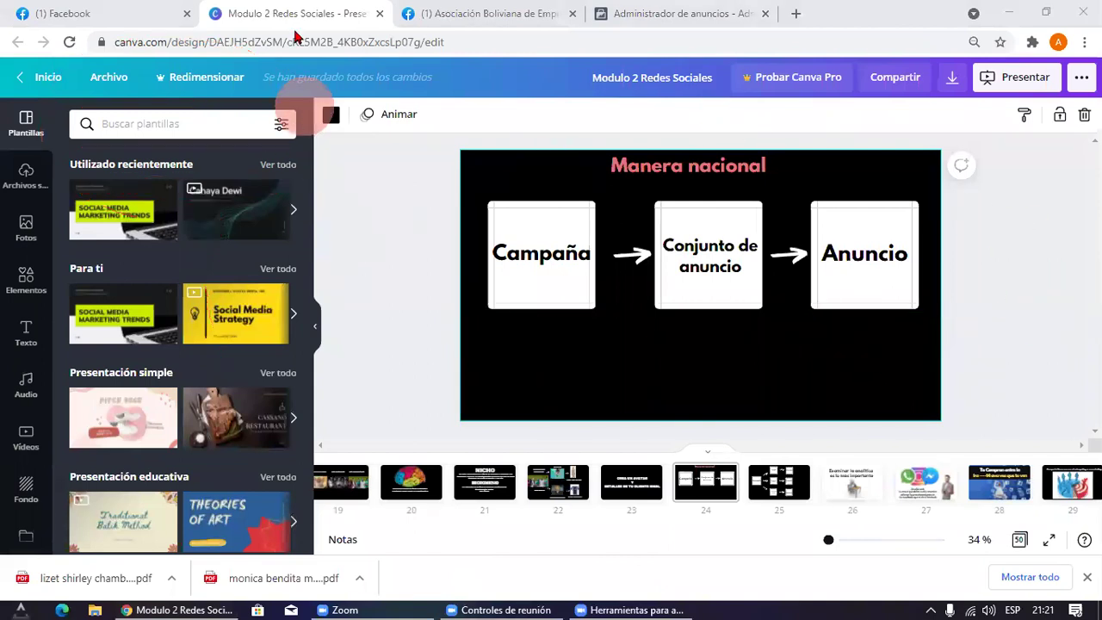
# Step: Return to the new campaign in Ads Manager and circle its campaign, ad set and ad tree in red
pyautogui.click(47, 13)
pyautogui.click(483, 13)
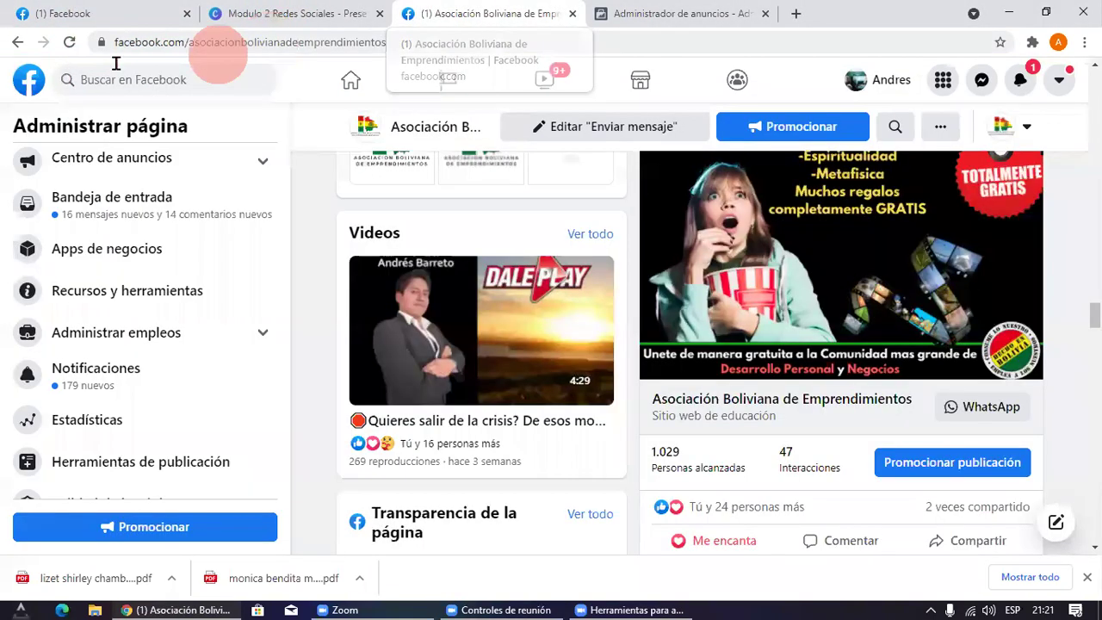
pyautogui.click(655, 13)
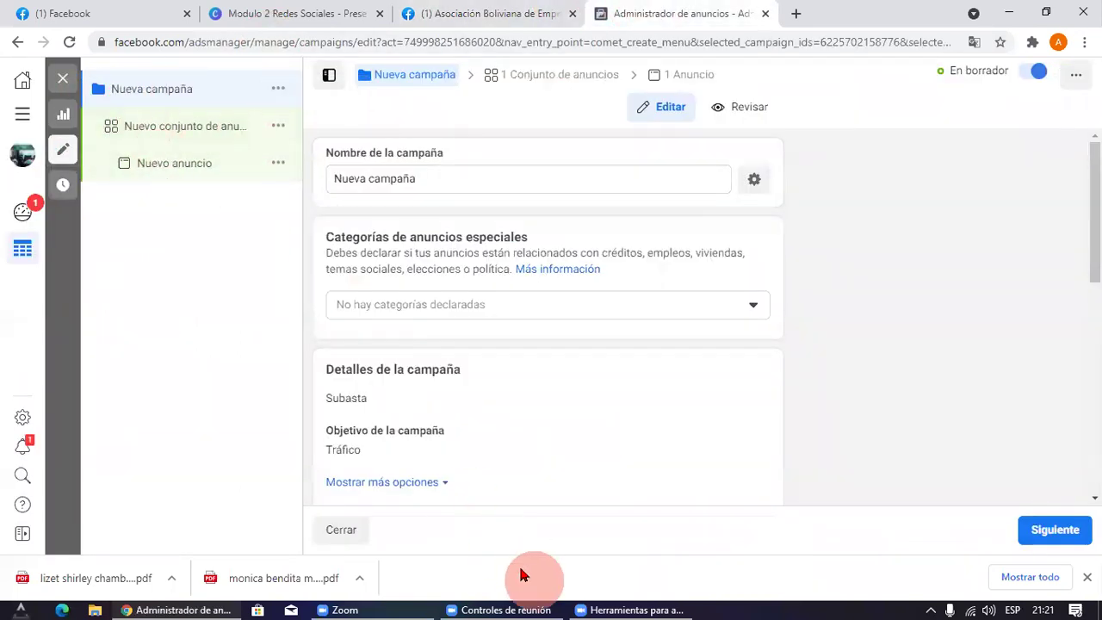
pyautogui.click(628, 572)
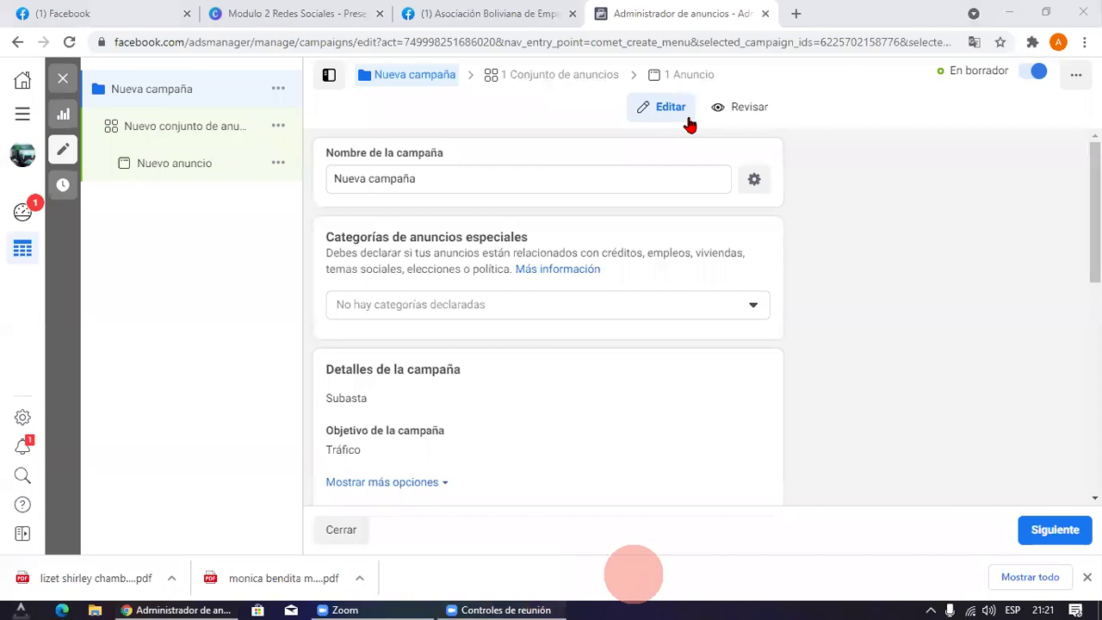
pyautogui.moveTo(164, 207); pyautogui.dragTo(74, 227)
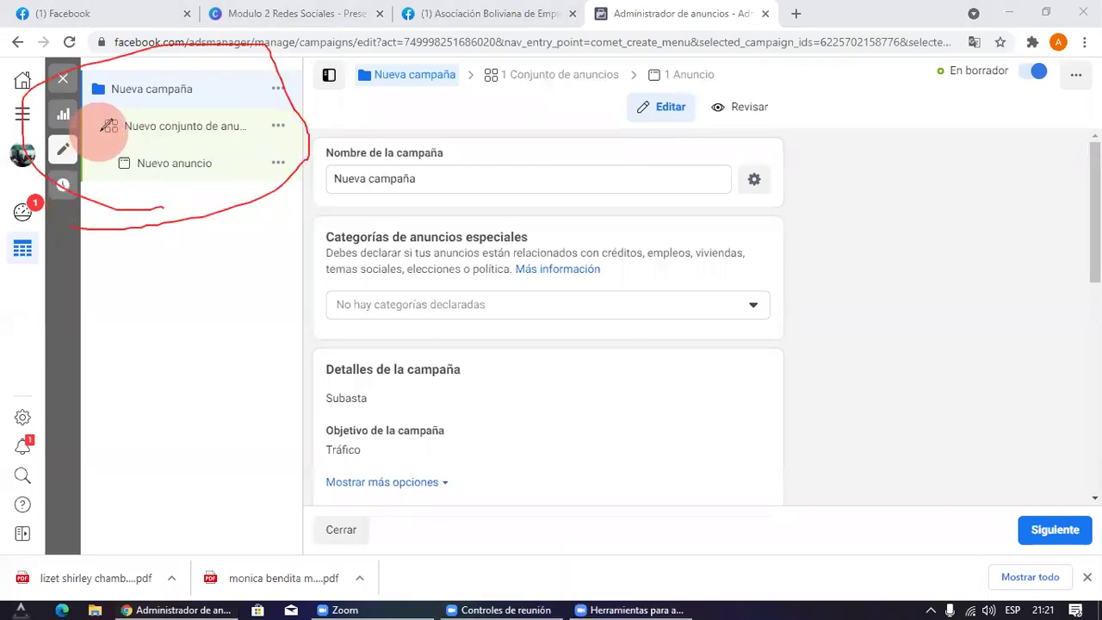
# Step: Circle the new ad set in red, underline the campaign and ad levels, and clear the annotations
pyautogui.moveTo(111, 127)
pyautogui.mouseDown()
pyautogui.moveTo(246, 129)
pyautogui.moveTo(216, 112)
pyautogui.moveTo(100, 124)
pyautogui.moveTo(101, 145)
pyautogui.mouseUp()
pyautogui.moveTo(147, 186); pyautogui.dragTo(241, 185)
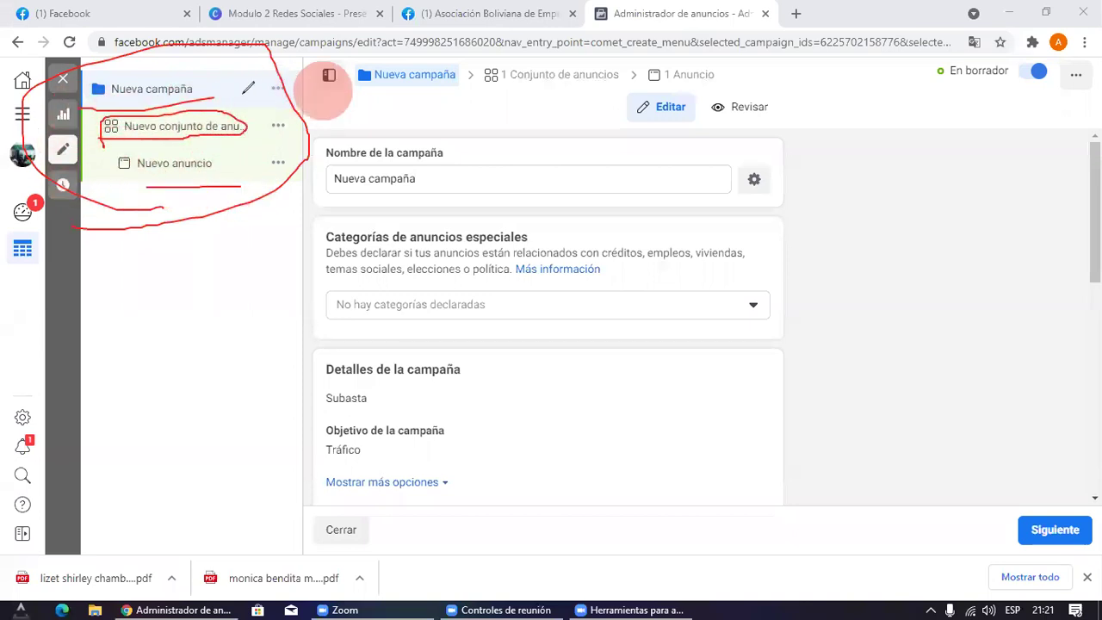
pyautogui.click(759, 128)
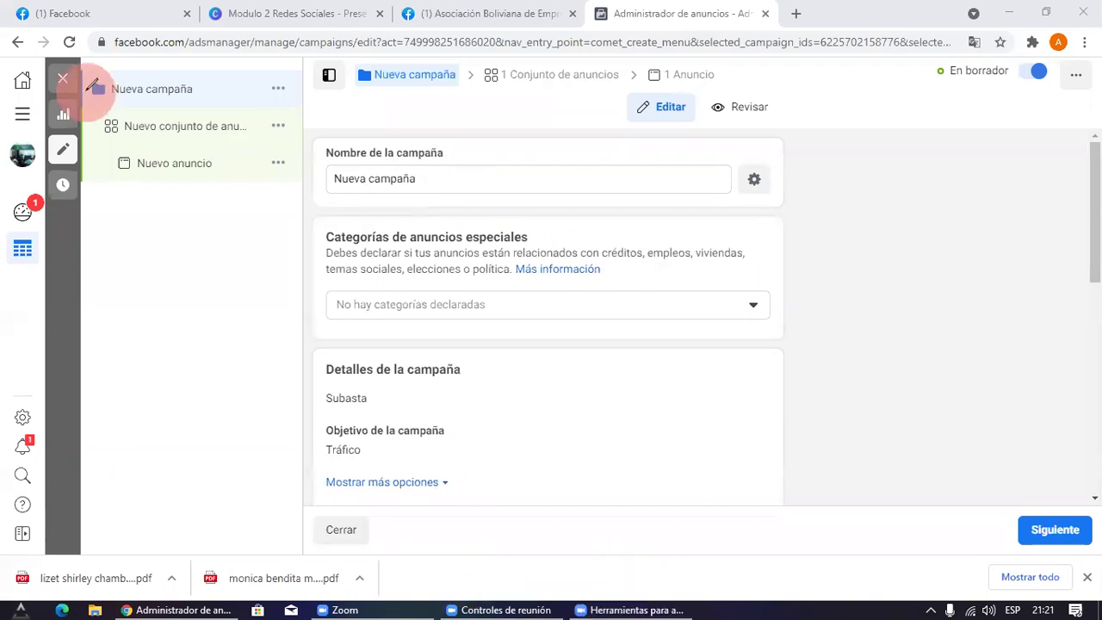
# Step: Circle Nueva campaña in the campaign tree in red, point an arrow at the campaign name field, and clear the annotations
pyautogui.moveTo(241, 92); pyautogui.dragTo(99, 101)
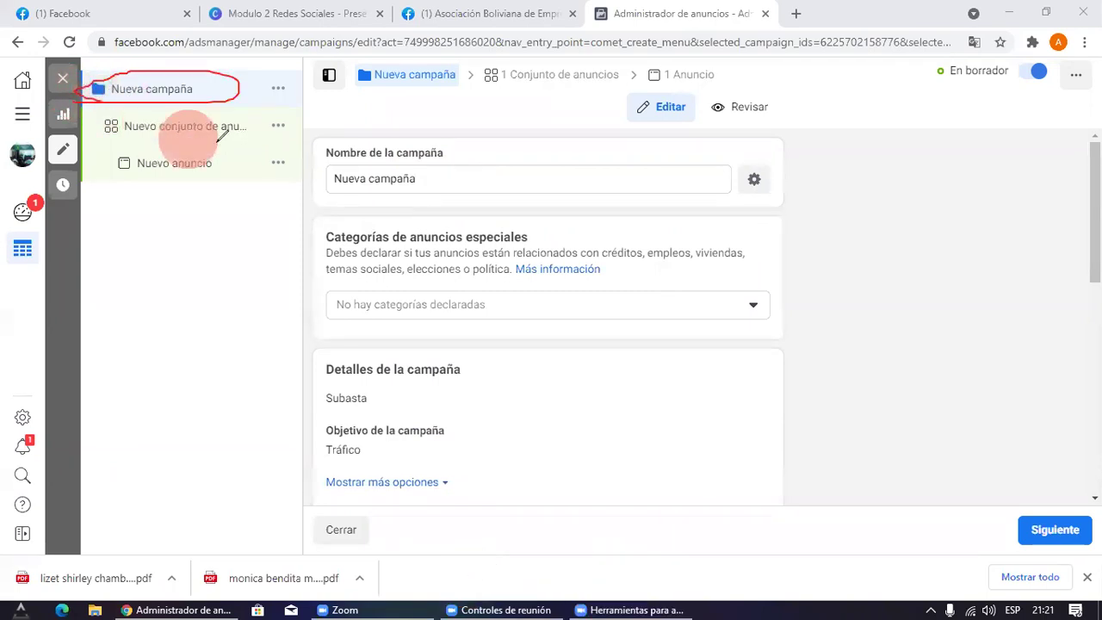
pyautogui.moveTo(228, 87)
pyautogui.mouseDown()
pyautogui.moveTo(331, 141)
pyautogui.moveTo(343, 176)
pyautogui.moveTo(335, 162)
pyautogui.mouseUp()
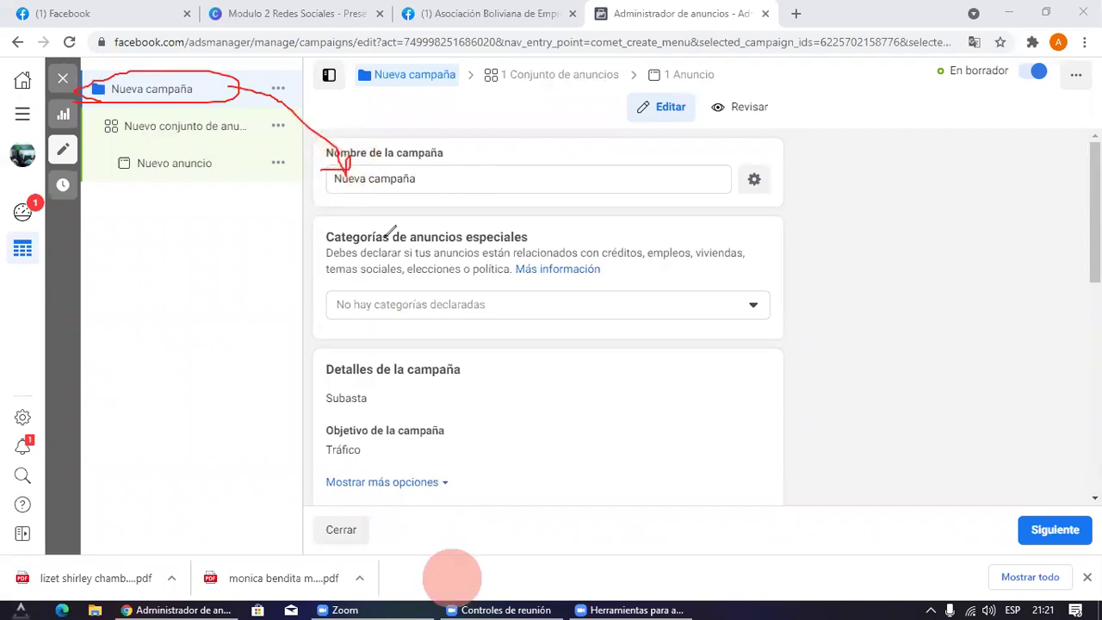
pyautogui.moveTo(295, 160)
pyautogui.mouseDown()
pyautogui.moveTo(492, 221)
pyautogui.moveTo(319, 161)
pyautogui.moveTo(366, 148)
pyautogui.mouseUp()
pyautogui.moveTo(450, 183)
pyautogui.mouseDown()
pyautogui.moveTo(581, 175)
pyautogui.moveTo(698, 189)
pyautogui.mouseUp()
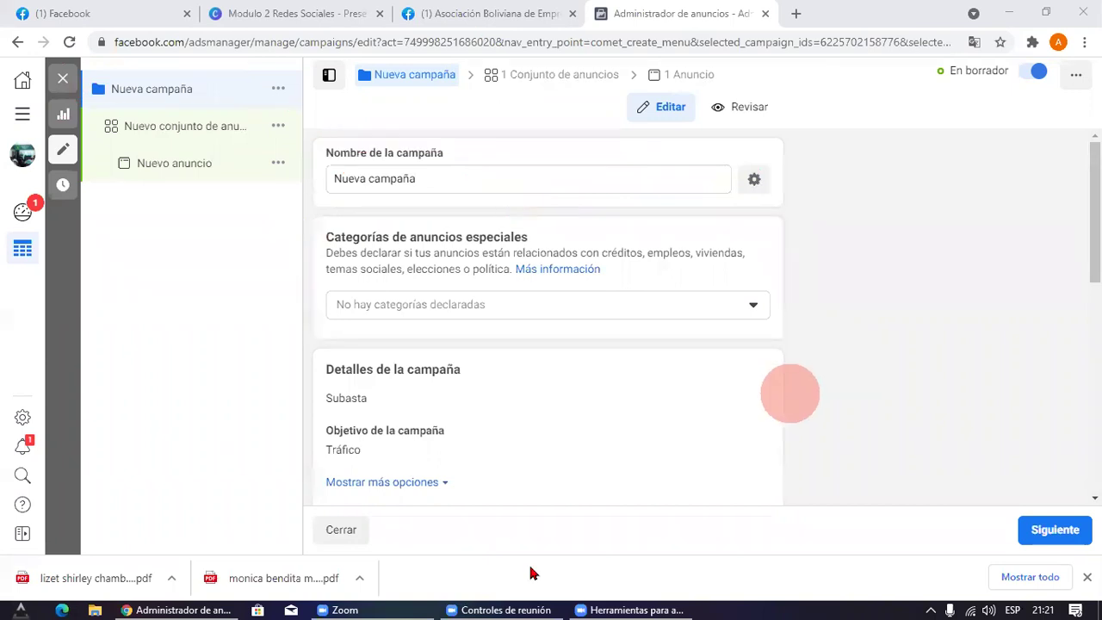
pyautogui.click(482, 540)
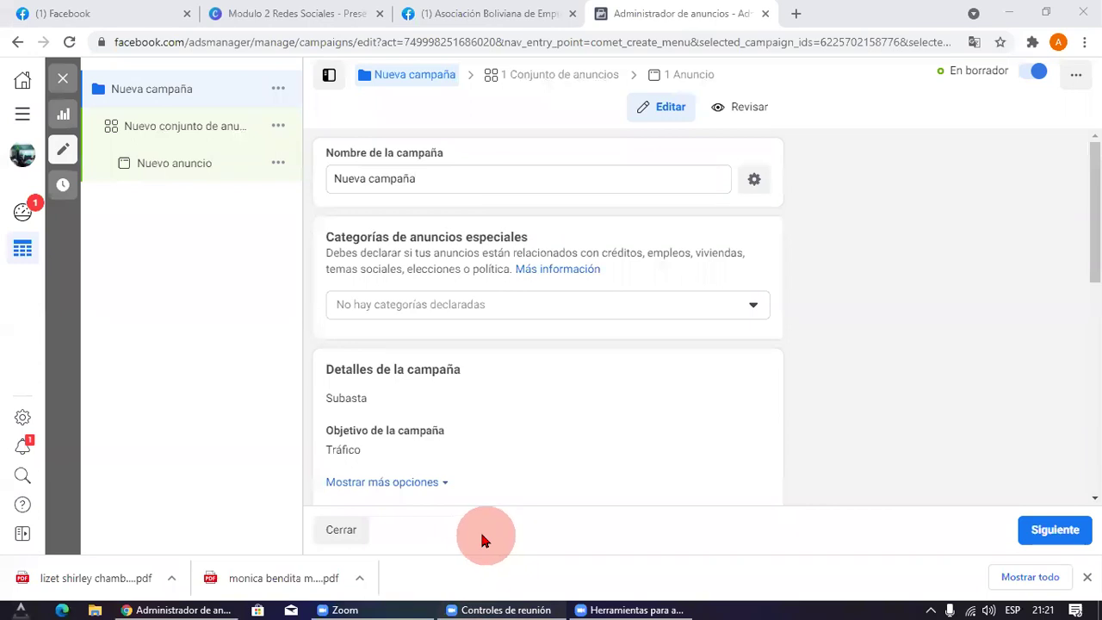
pyautogui.click(431, 579)
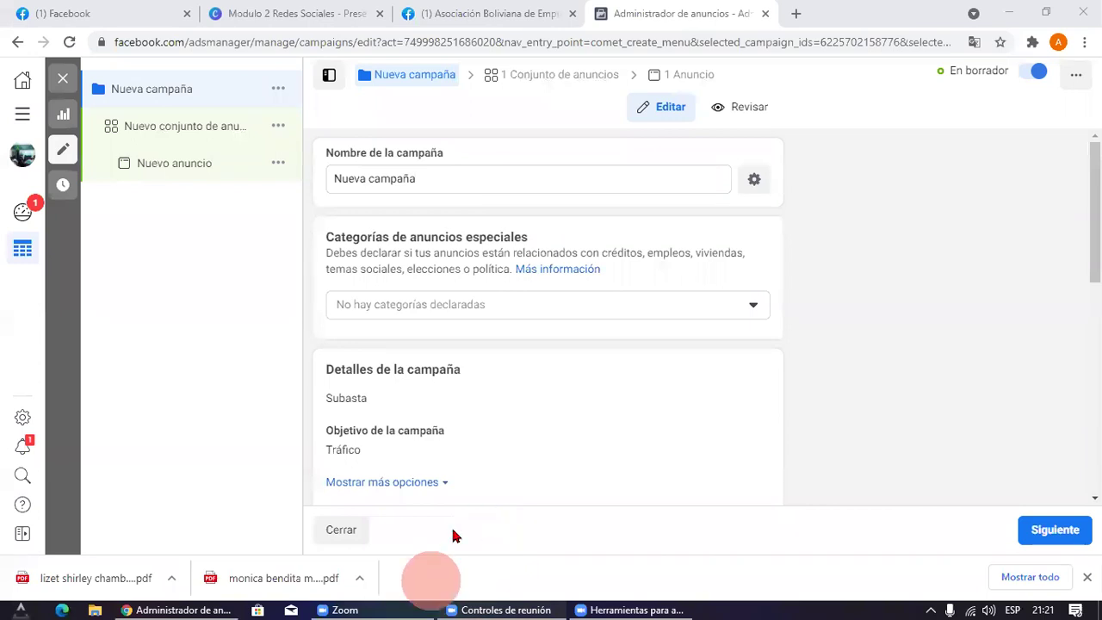
# Step: Rename the campaign as Campaña prueba curso mayo
pyautogui.tripleClick(451, 181)
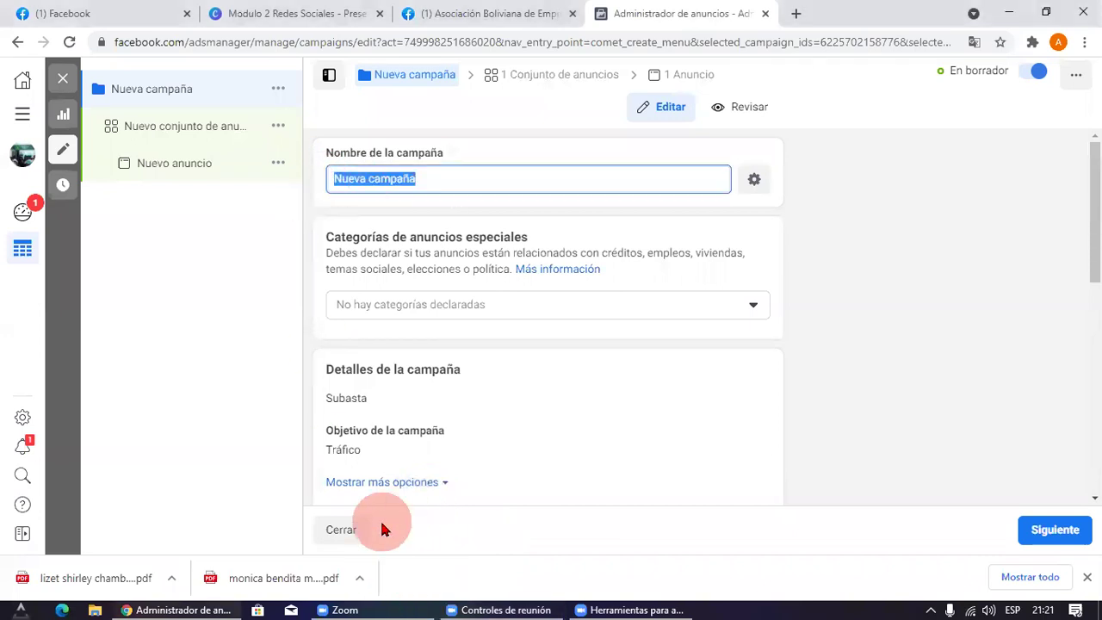
pyautogui.doubleClick(428, 180)
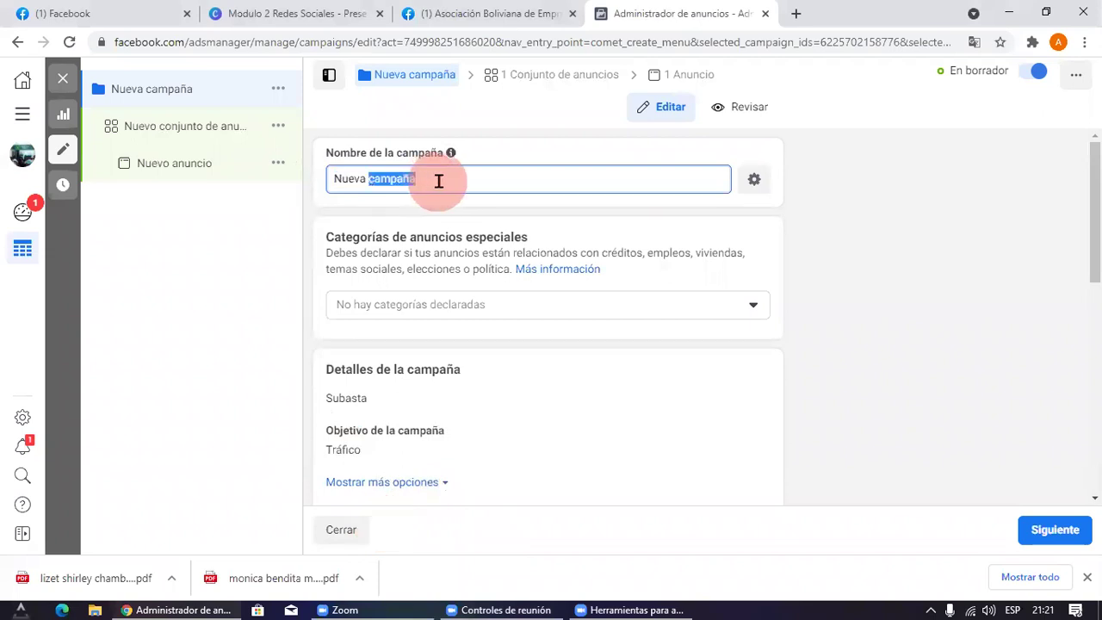
pyautogui.hotkey('ctrl', 'a')
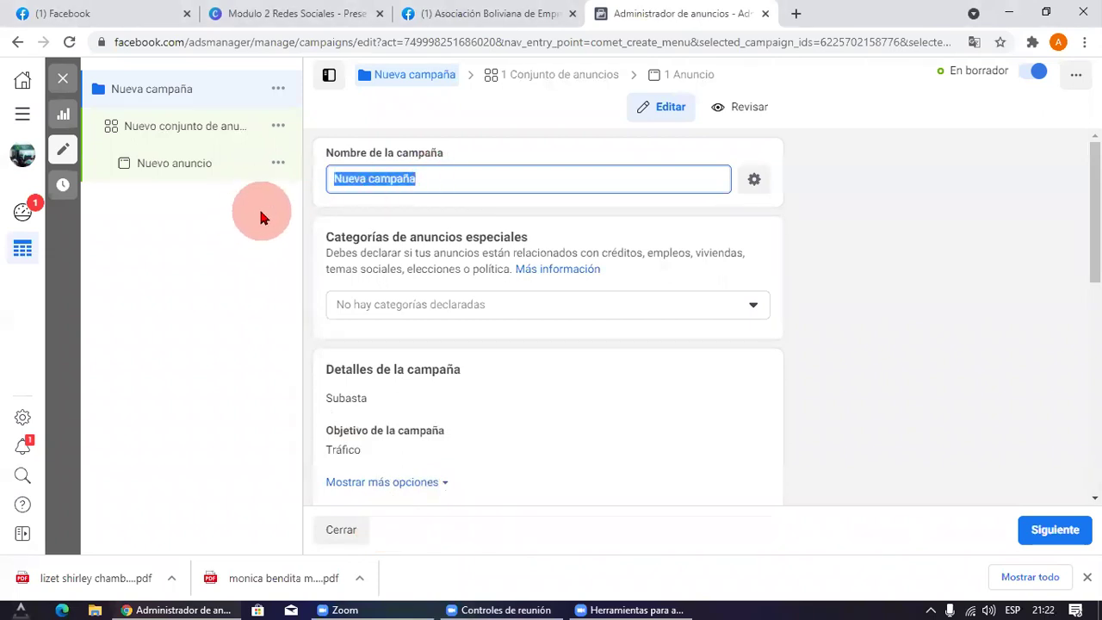
pyautogui.write('cC')
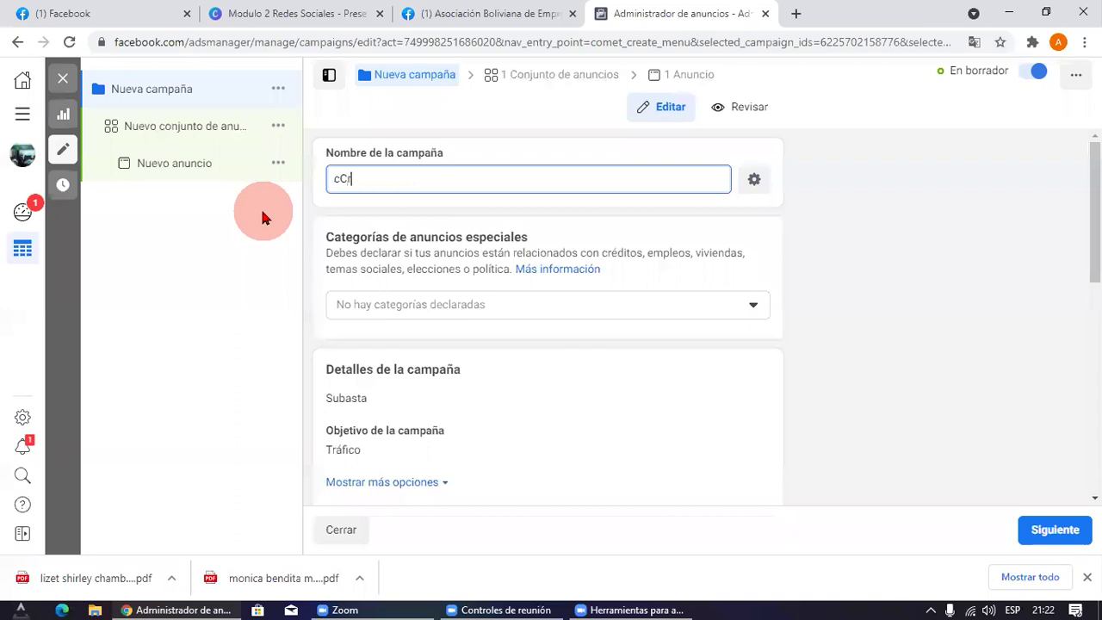
pyautogui.write('m')
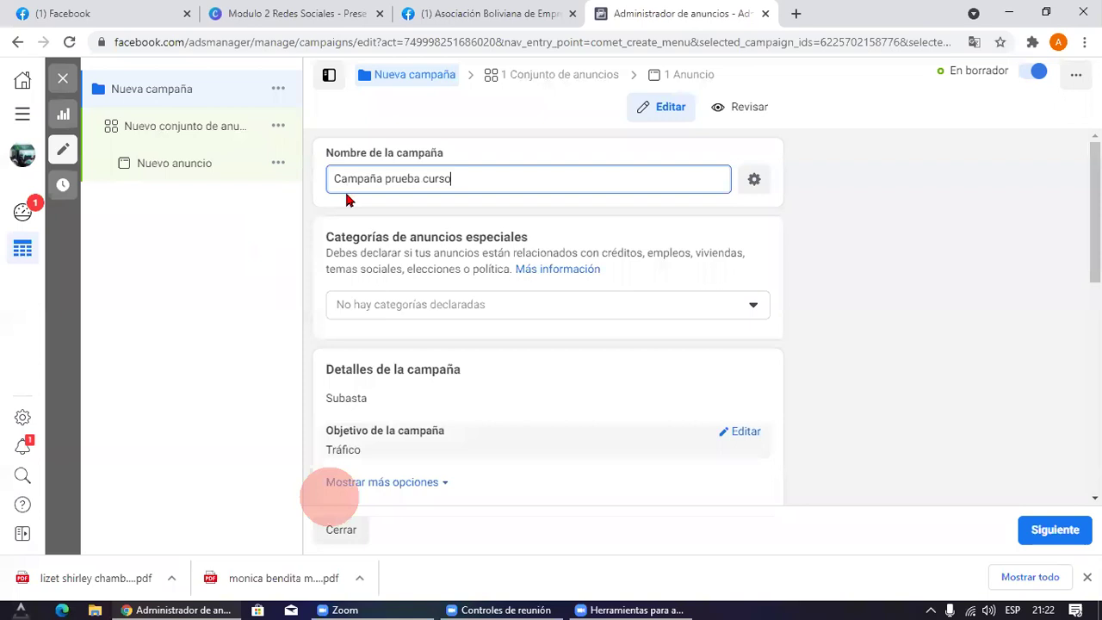
pyautogui.moveTo(384, 186); pyautogui.dragTo(556, 185)
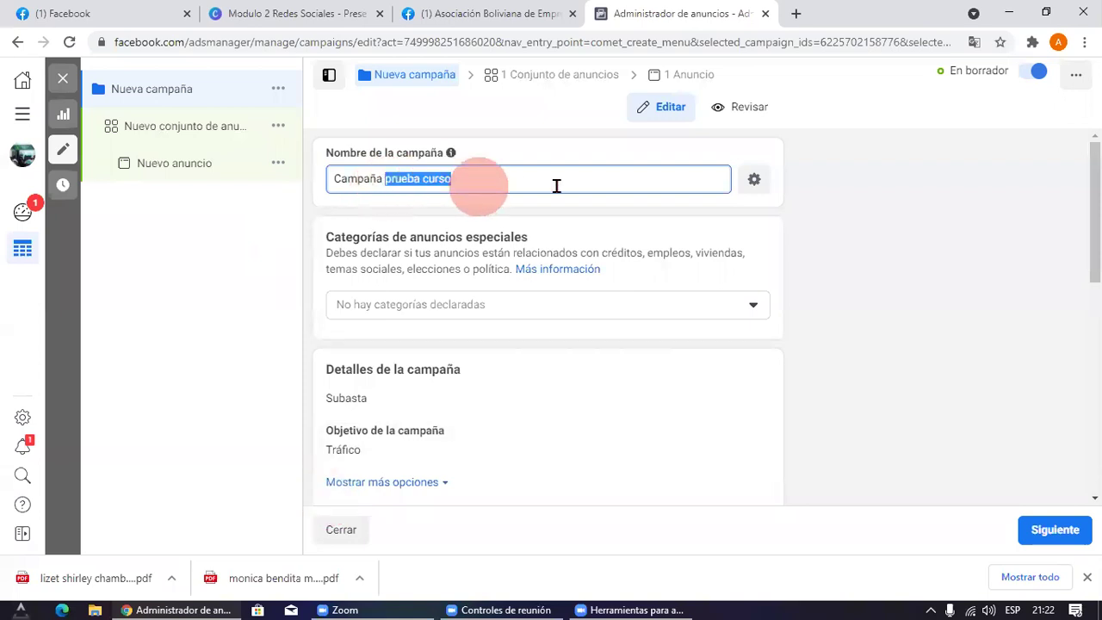
pyautogui.click(492, 182)
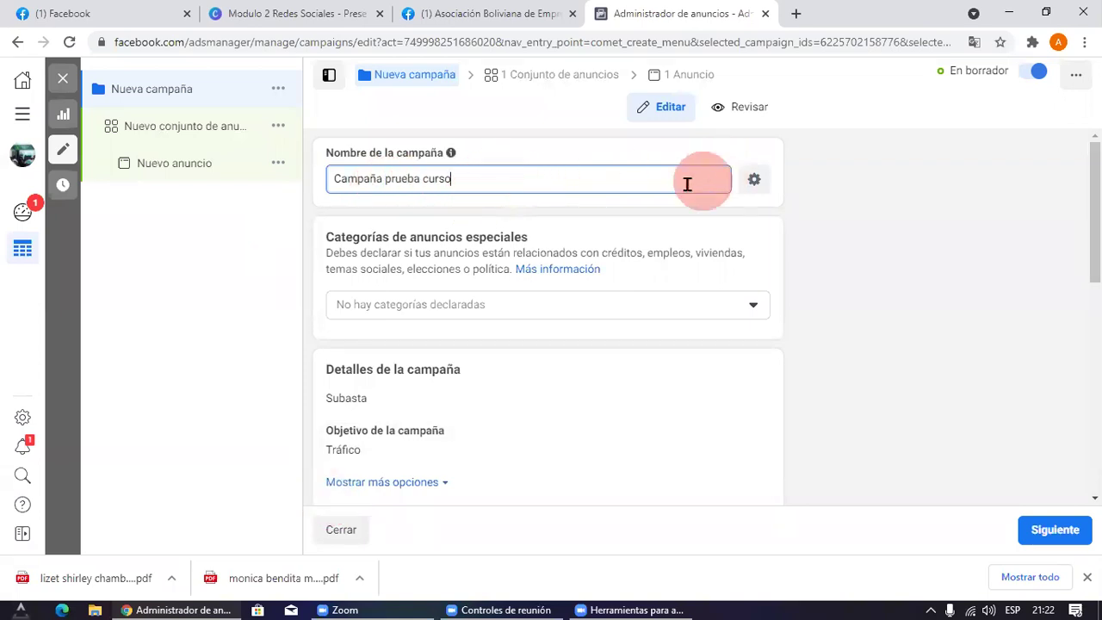
pyautogui.moveTo(458, 161)
pyautogui.hotkey('alt', 'space')
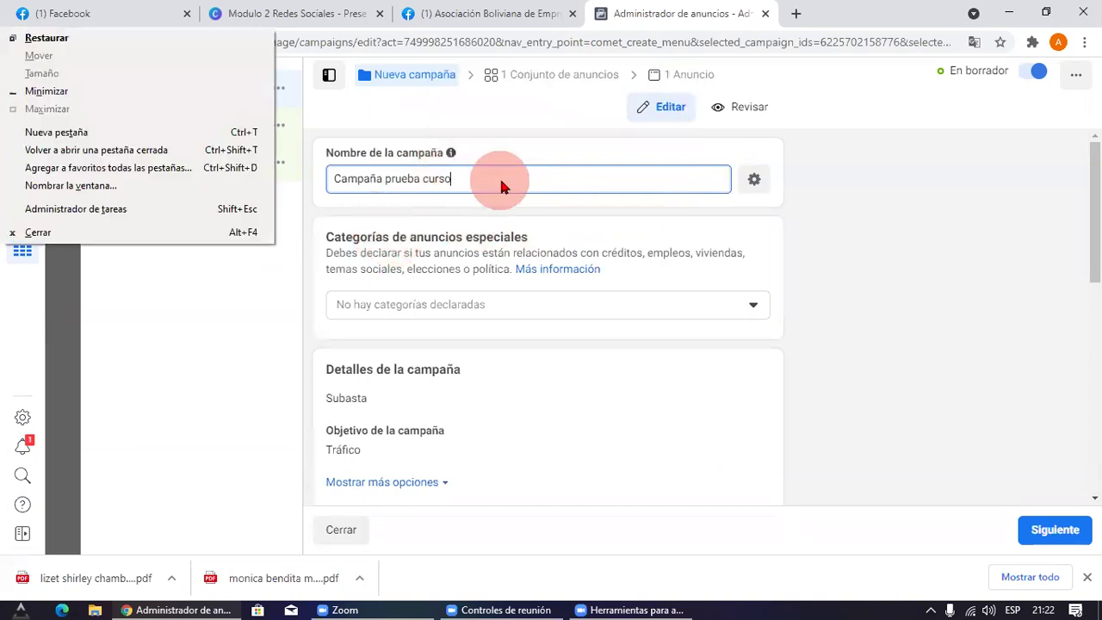
pyautogui.click(493, 179)
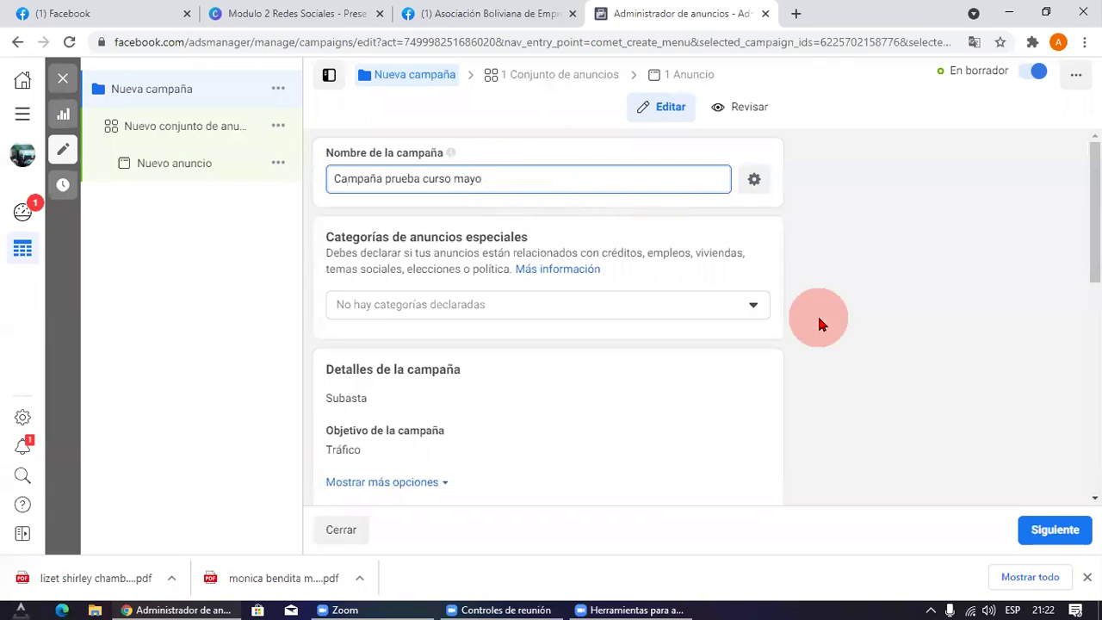
# Step: Check today's date in the system calendar and add the day, 7, to the end of the campaign name
pyautogui.click(1043, 602)
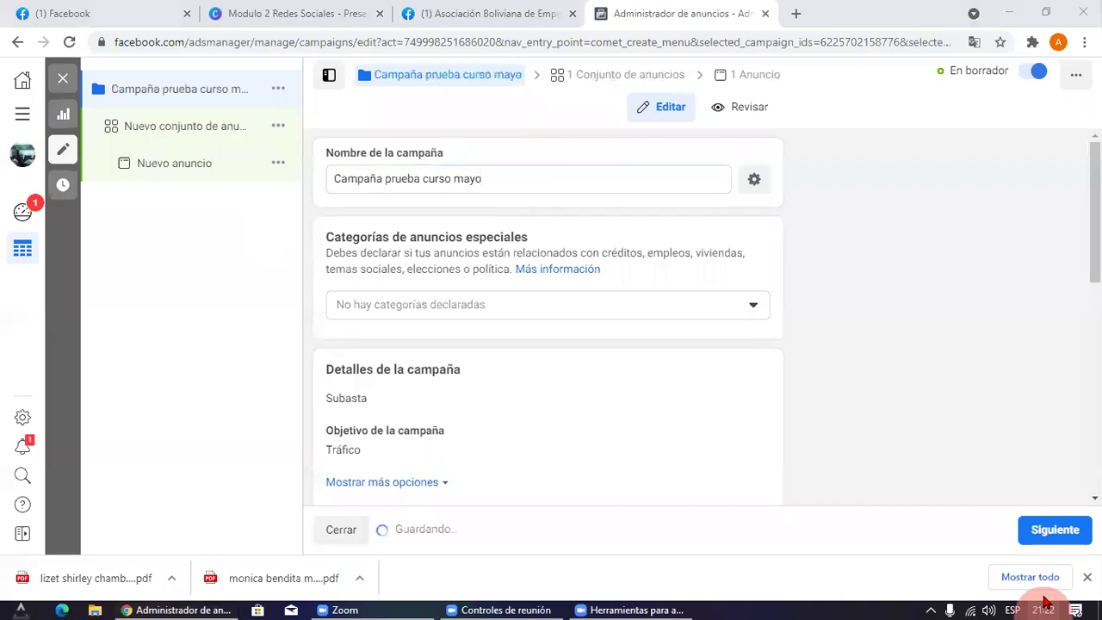
pyautogui.click(1044, 603)
pyautogui.click(1044, 603)
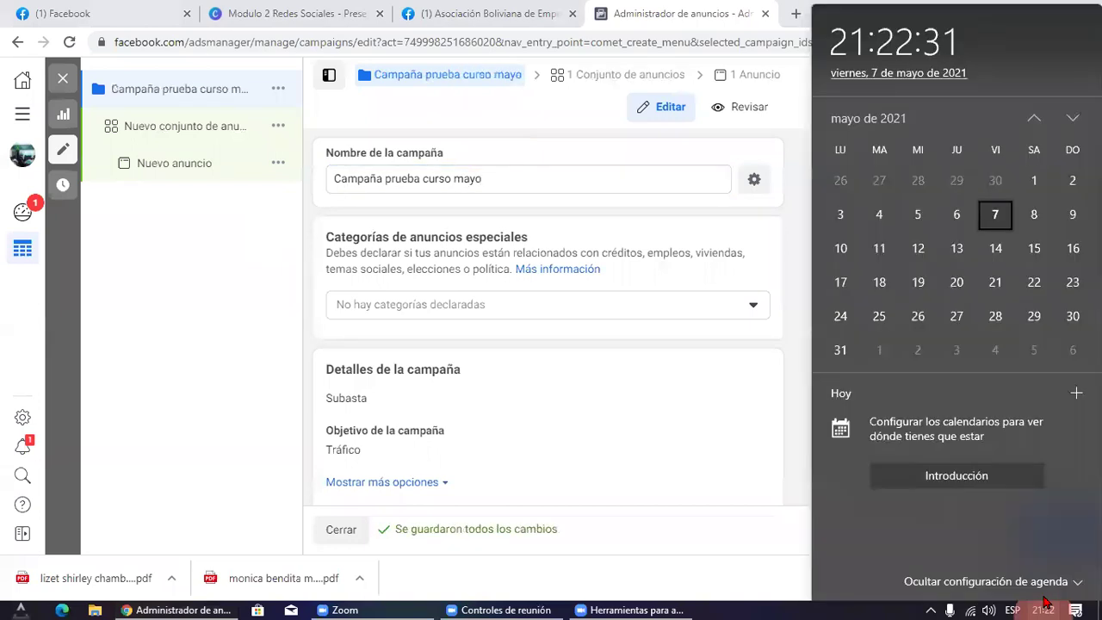
pyautogui.click(1044, 603)
pyautogui.click(532, 174)
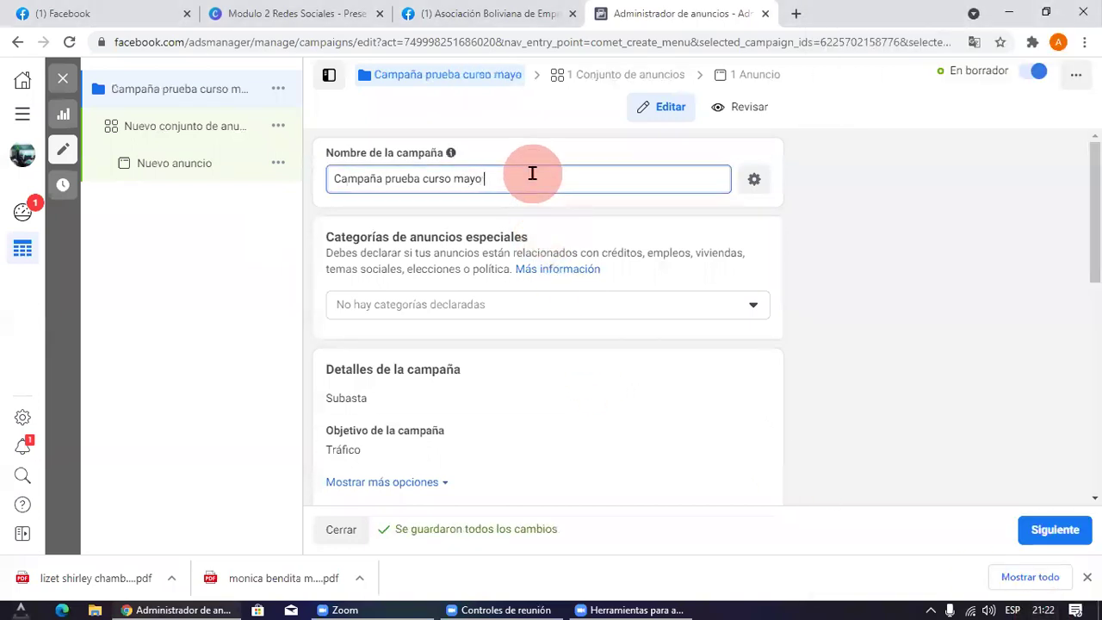
# Step: Review the campaign details and open the campaign objective for editing to show the available objectives
pyautogui.scroll(-2, 513, 218)
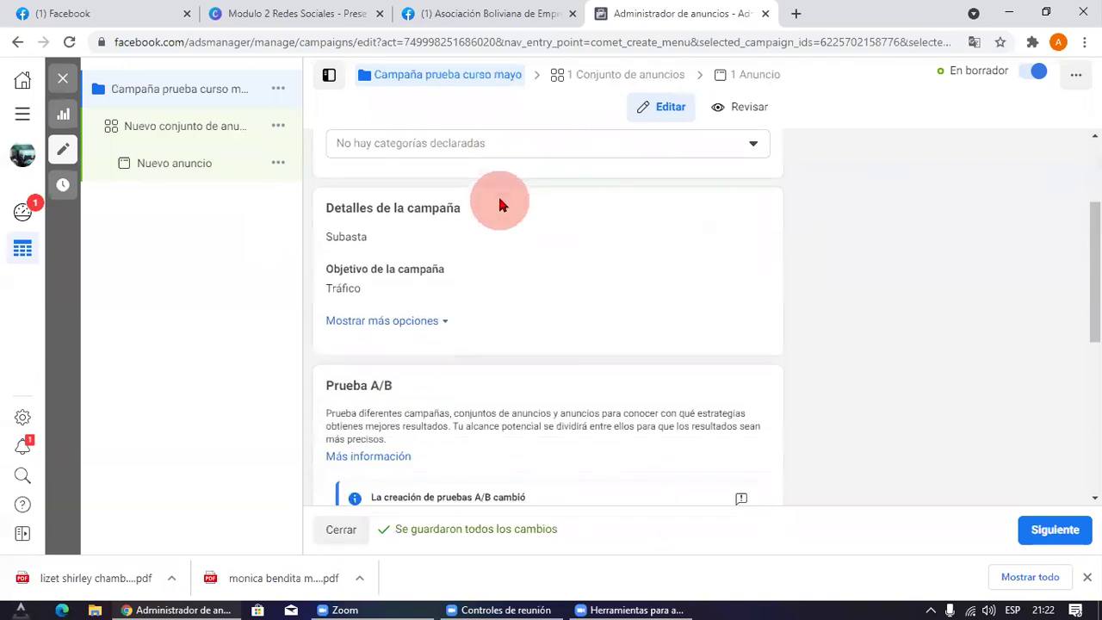
pyautogui.scroll(1, 499, 204)
pyautogui.scroll(-2, 382, 177)
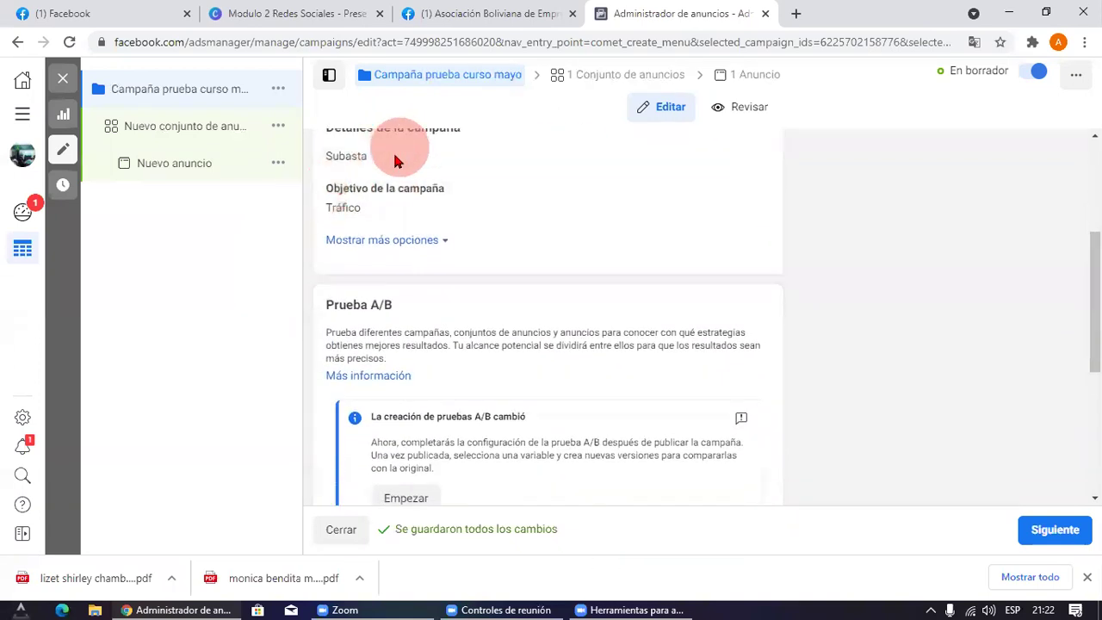
pyautogui.scroll(1, 370, 172)
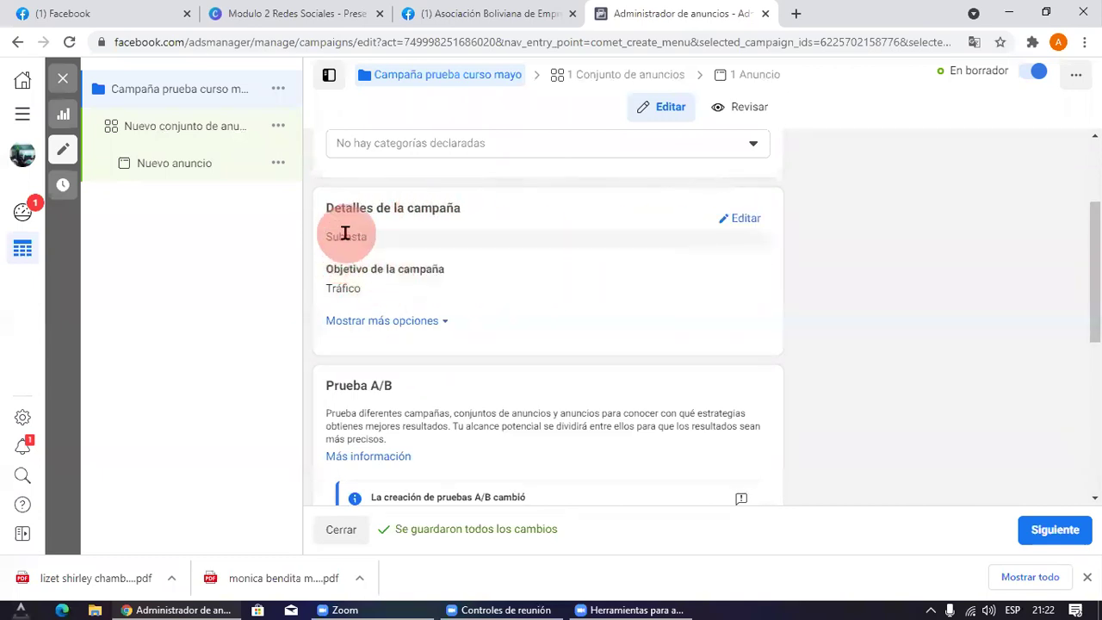
pyautogui.moveTo(306, 239); pyautogui.dragTo(291, 266)
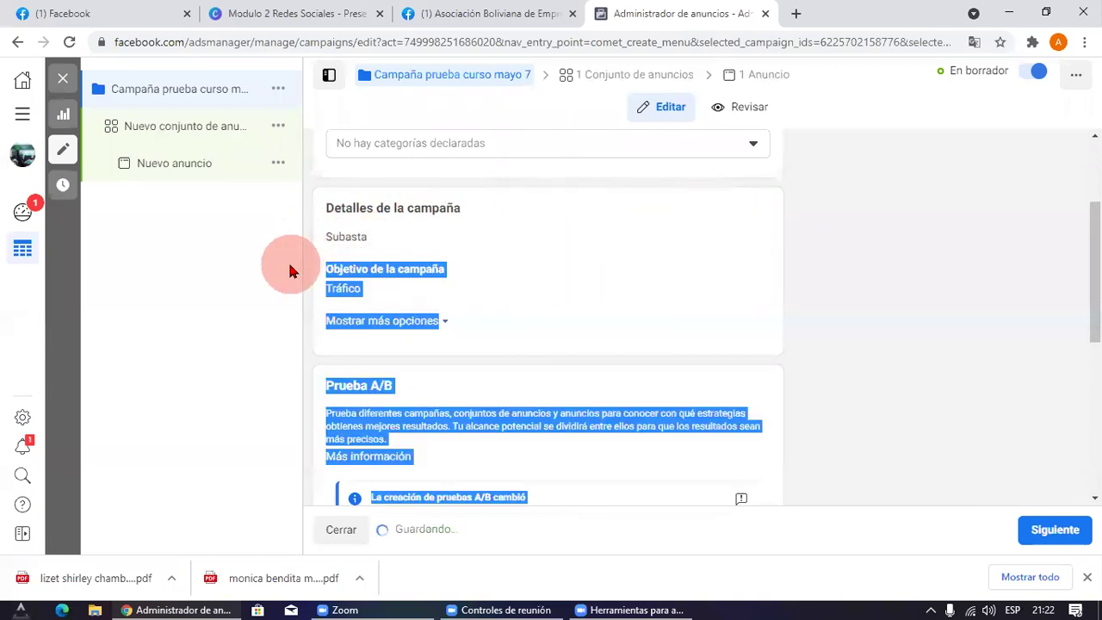
pyautogui.click(290, 267)
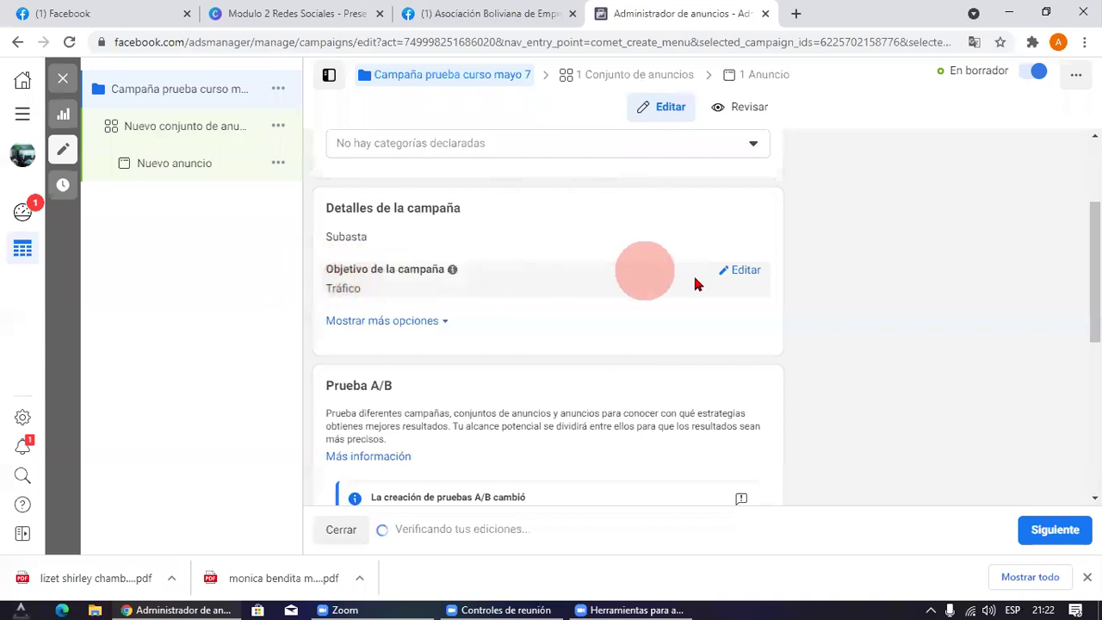
pyautogui.click(738, 272)
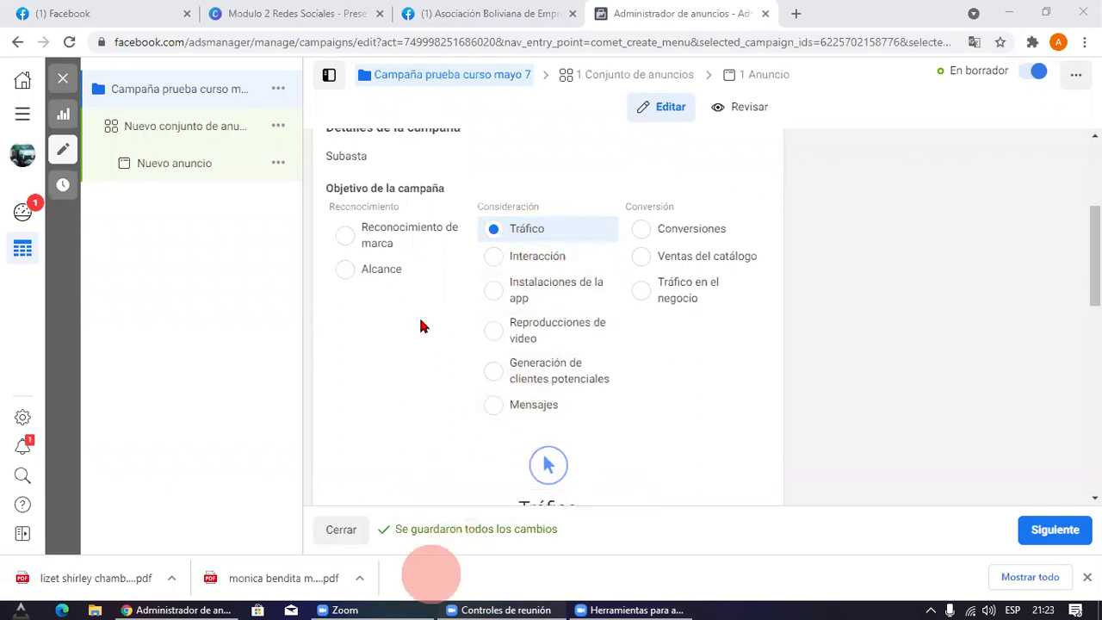
# Step: Examine the Prueba A/B section and select its heading to point it out
pyautogui.scroll(-10, 513, 250)
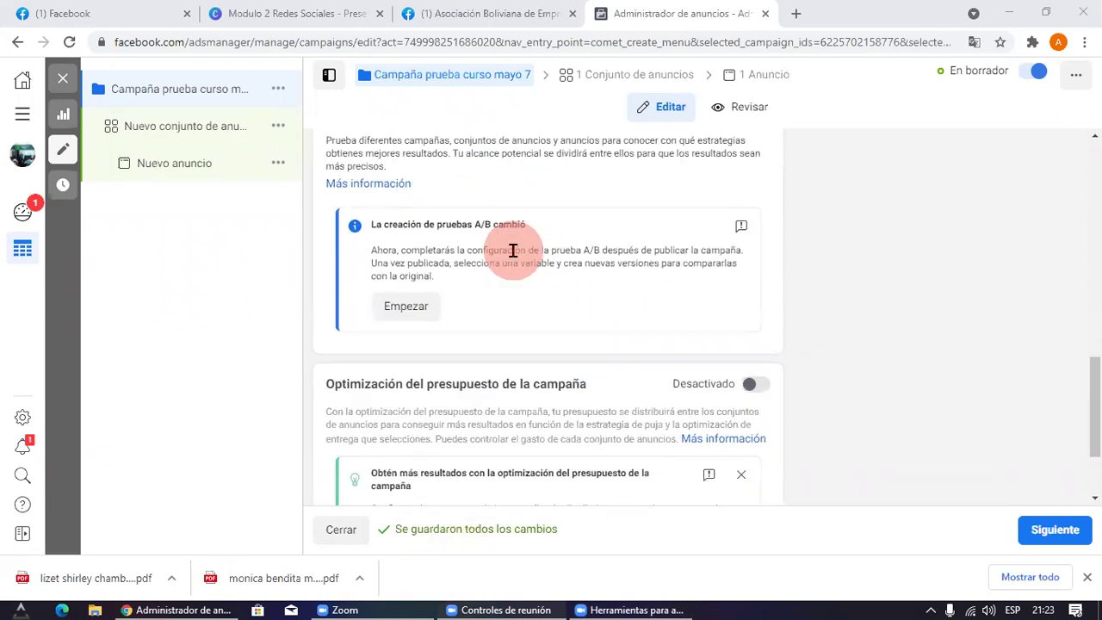
pyautogui.scroll(1, 513, 251)
pyautogui.moveTo(401, 193); pyautogui.dragTo(306, 193)
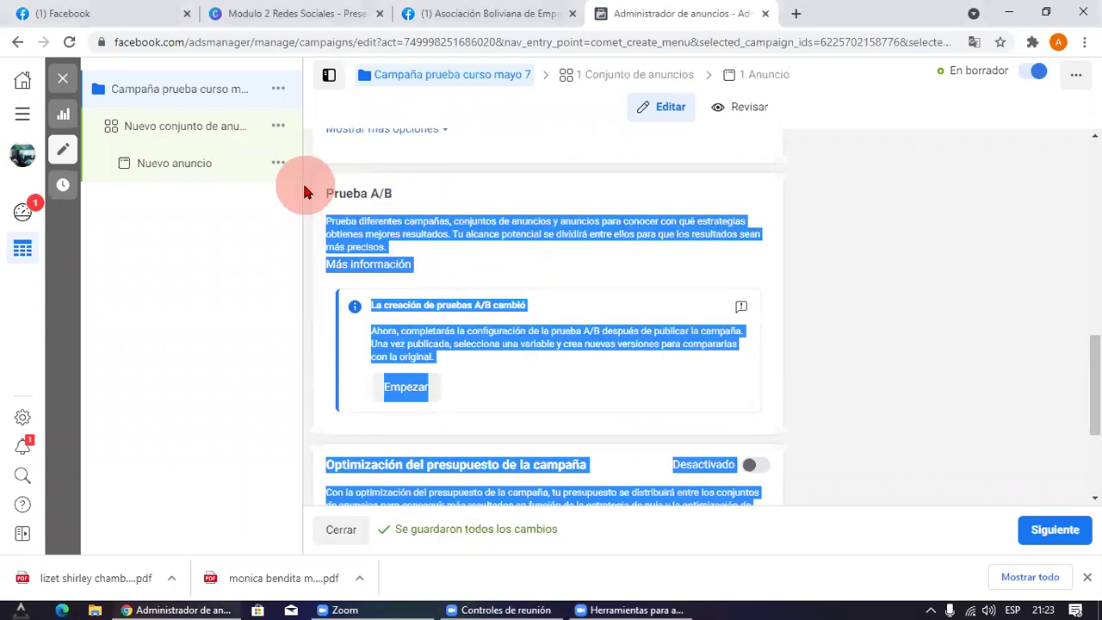
pyautogui.moveTo(399, 200); pyautogui.dragTo(393, 195)
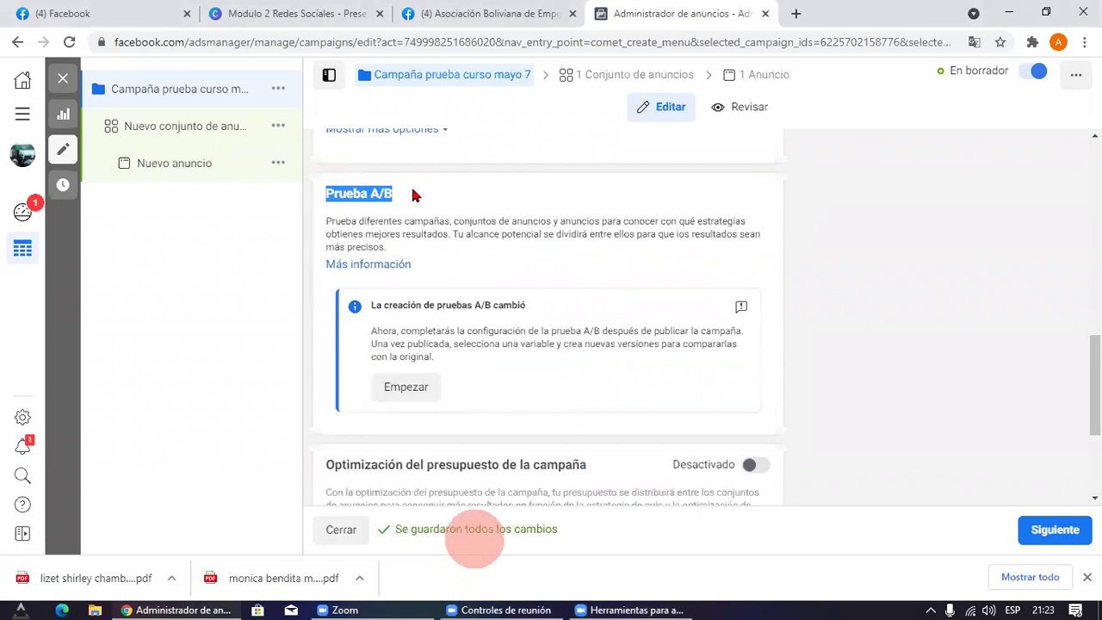
pyautogui.click(527, 200)
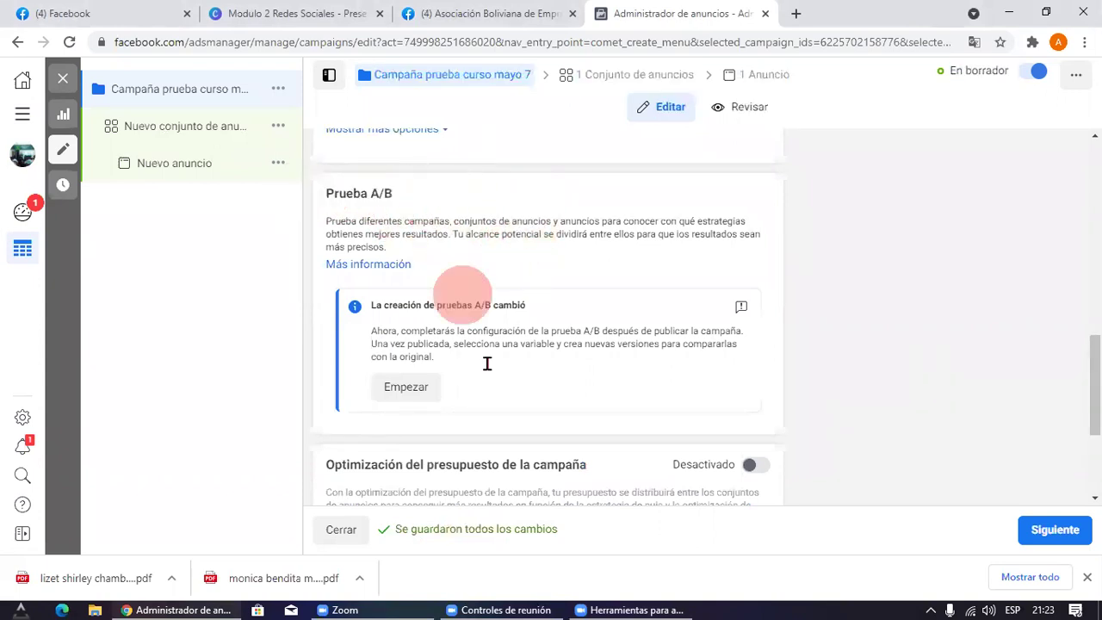
# Step: Select the Optimización del presupuesto de la campaña heading, circle and underline it in red, and cross out its Desactivado switch
pyautogui.scroll(-3, 530, 217)
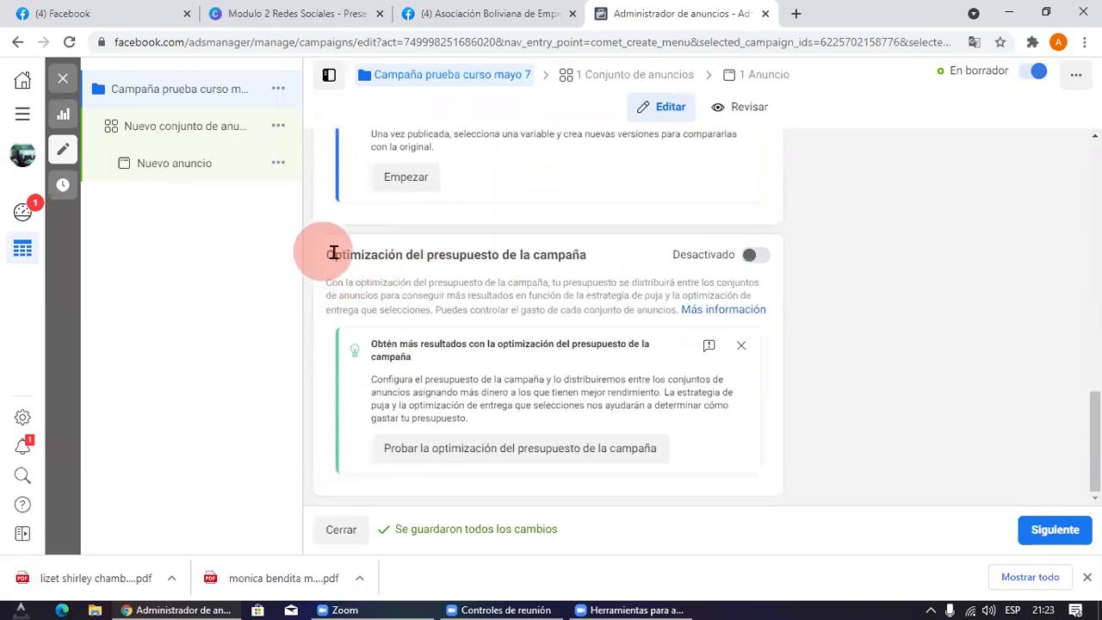
pyautogui.moveTo(568, 272); pyautogui.dragTo(326, 249)
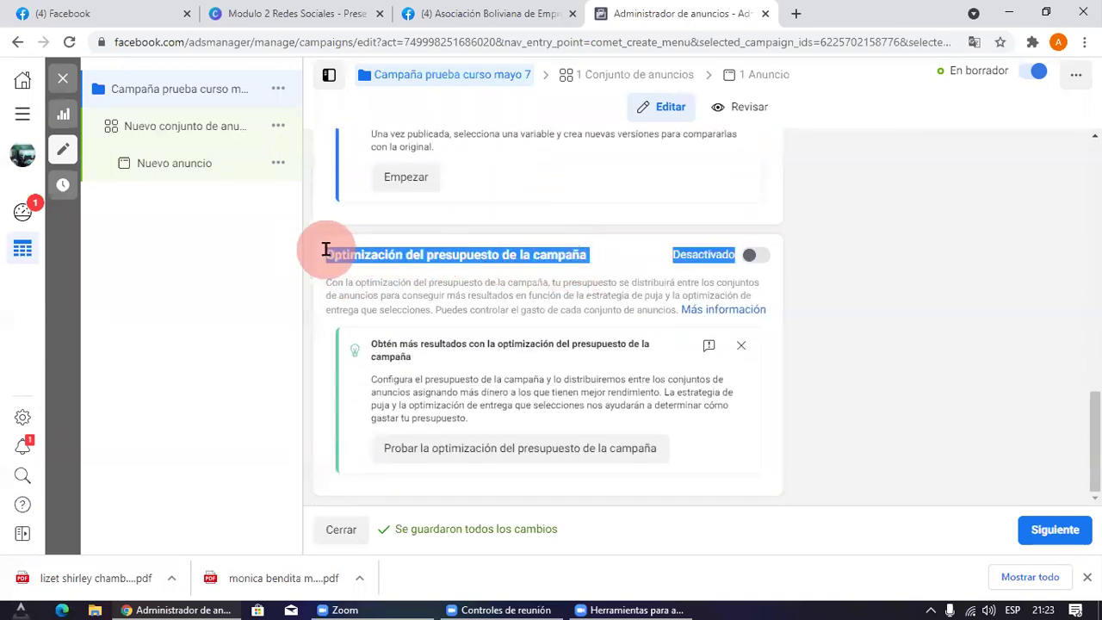
pyautogui.click(327, 250)
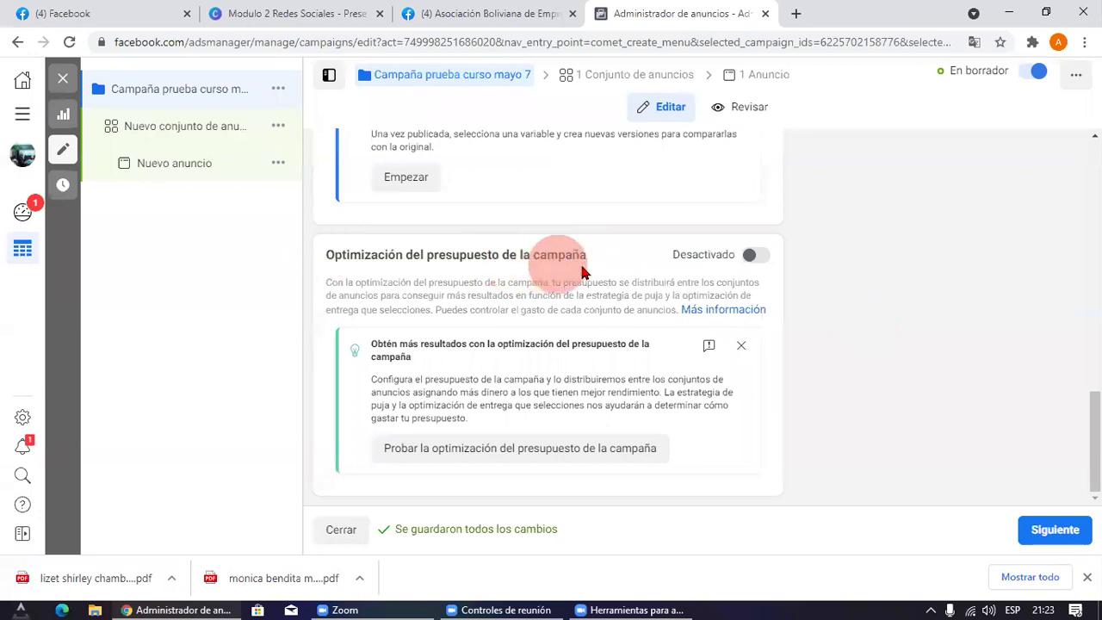
pyautogui.moveTo(582, 256); pyautogui.dragTo(325, 254)
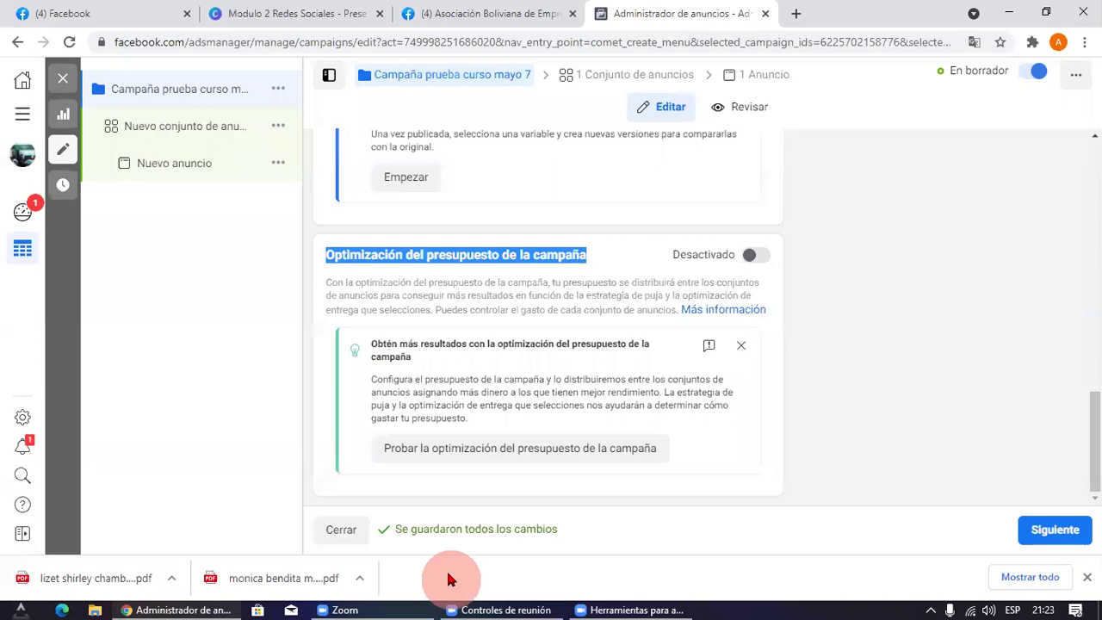
pyautogui.click(631, 581)
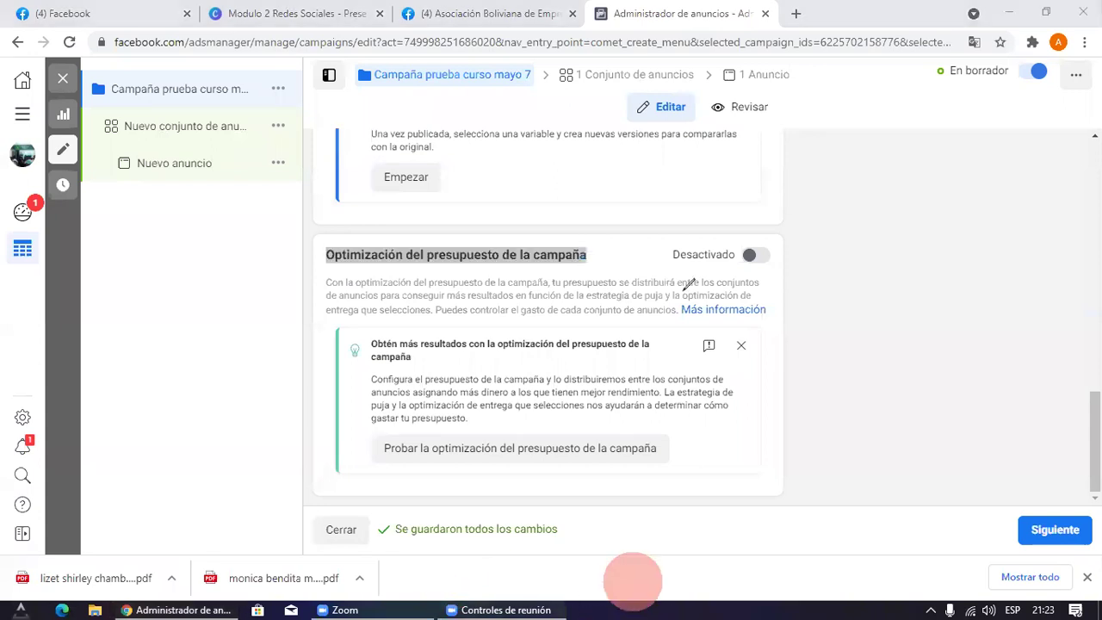
pyautogui.moveTo(475, 270)
pyautogui.mouseDown()
pyautogui.moveTo(447, 274)
pyautogui.moveTo(562, 225)
pyautogui.moveTo(336, 270)
pyautogui.mouseUp()
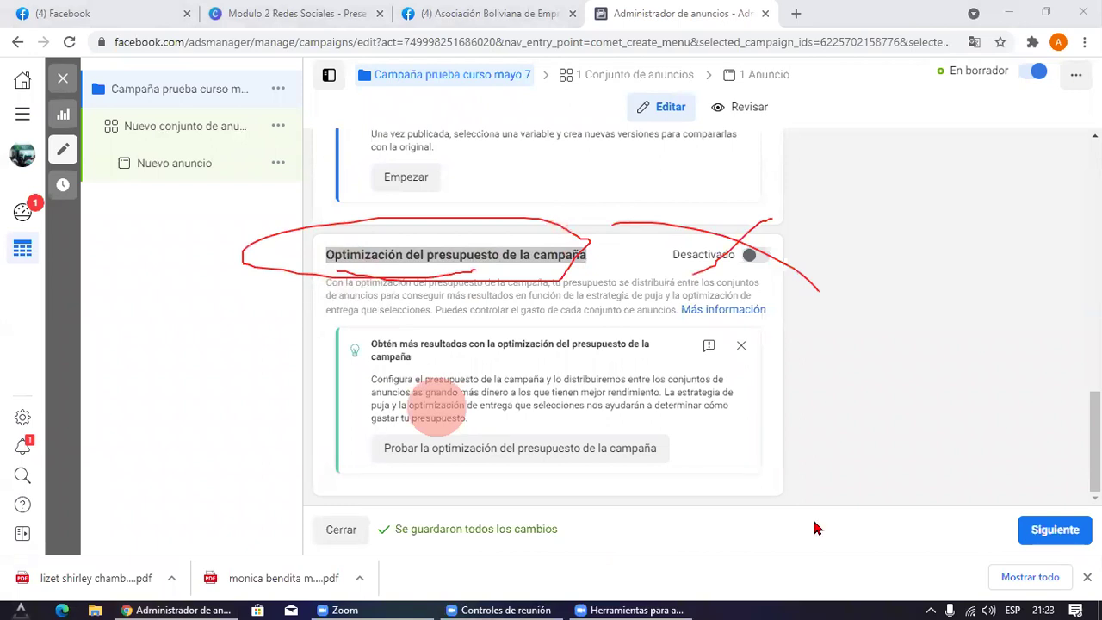
# Step: Advance to the ad set settings, circle the campaign in the structure tree in red with an arrow to the ad set, and clear the marks
pyautogui.click(1055, 530)
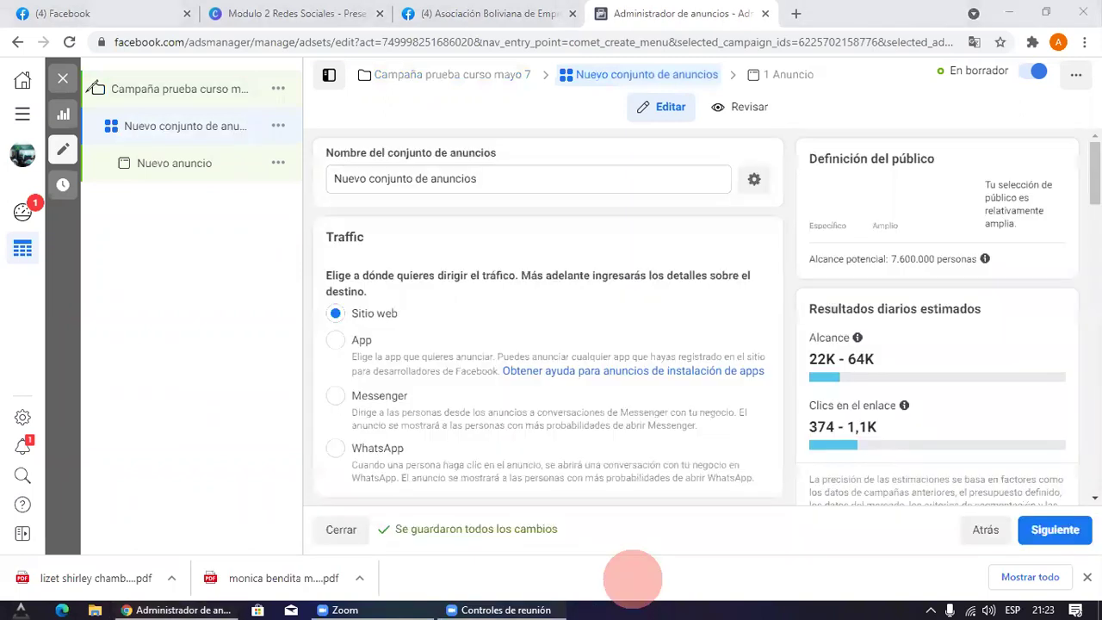
pyautogui.moveTo(158, 50)
pyautogui.mouseDown()
pyautogui.moveTo(258, 110)
pyautogui.moveTo(300, 121)
pyautogui.moveTo(268, 125)
pyautogui.moveTo(297, 155)
pyautogui.mouseUp()
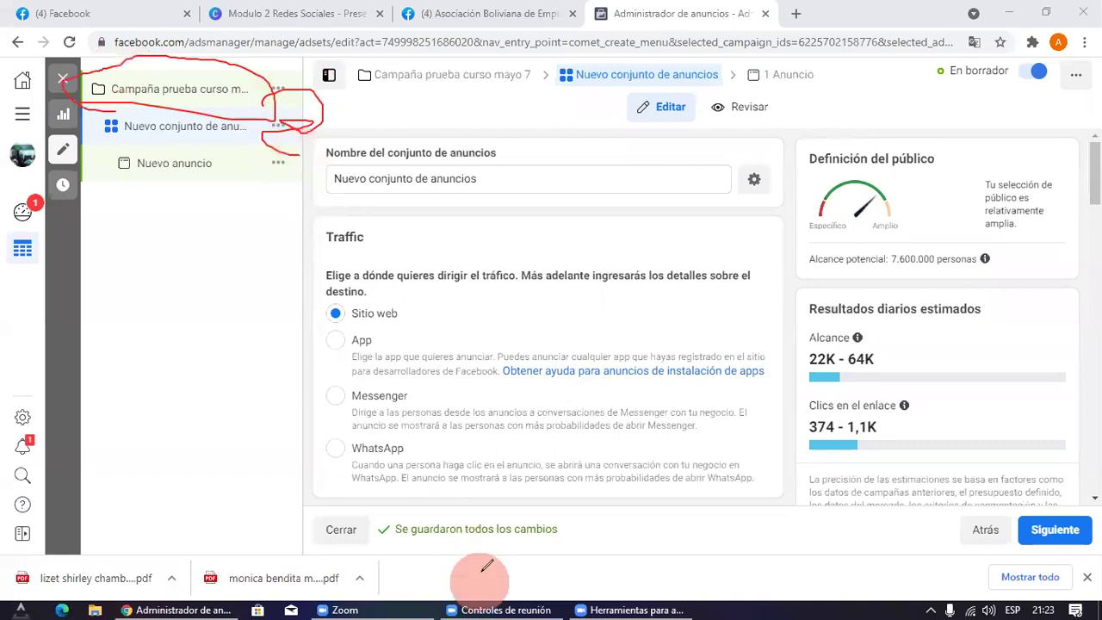
pyautogui.click(828, 522)
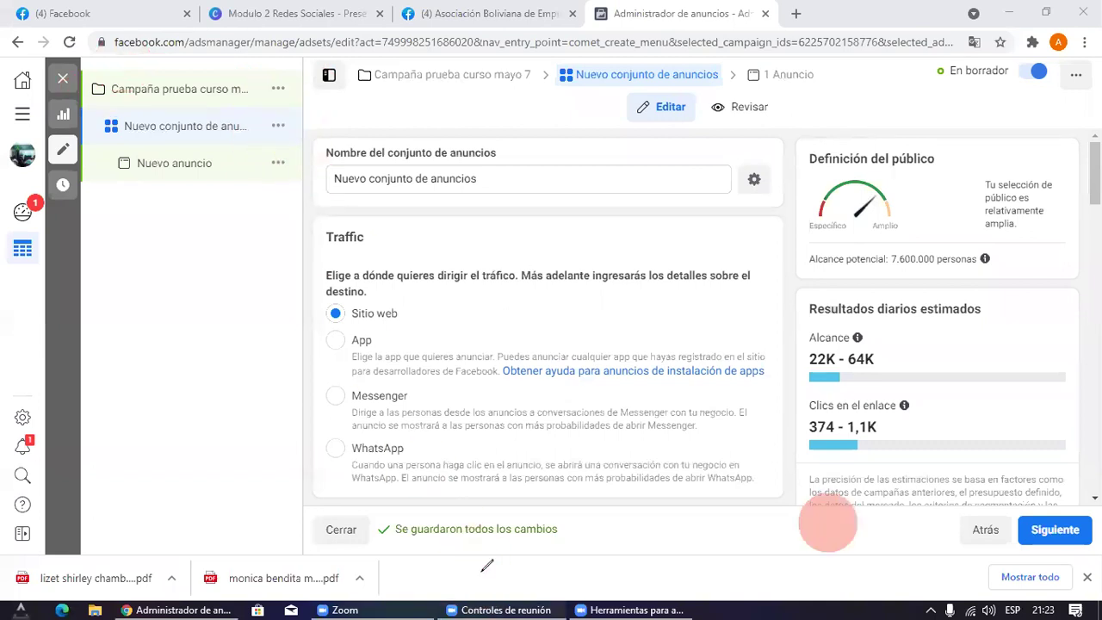
# Step: Switch to the Canva presentation and mark the Campaña, Conjunto de anuncio and Anuncio sequence in red, crossing out Campaña, then erase the marks
pyautogui.click(537, 12)
pyautogui.click(295, 13)
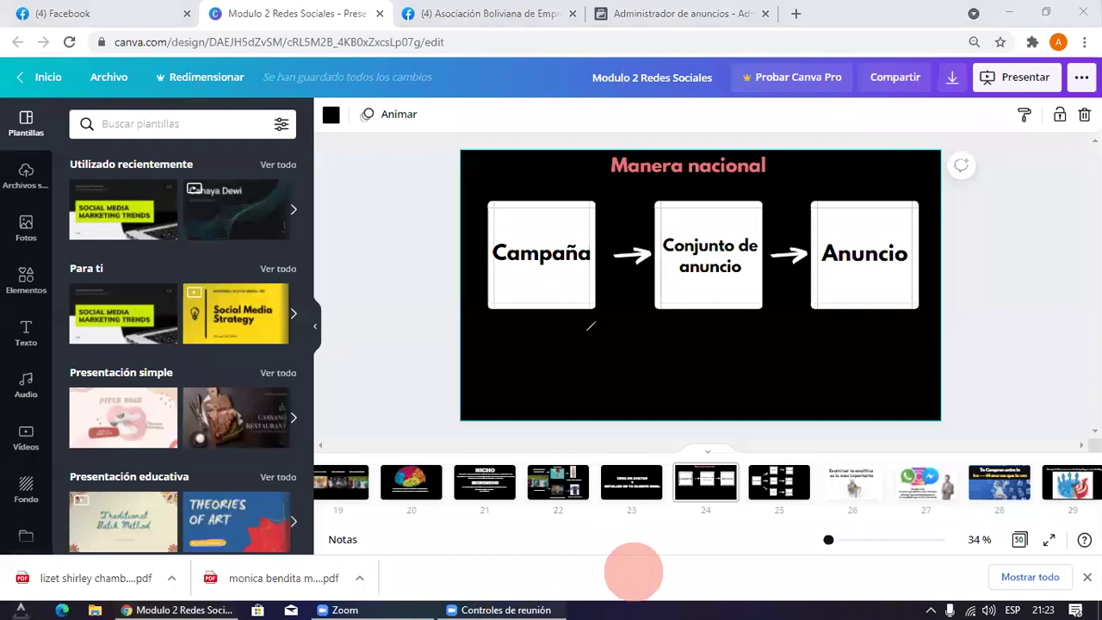
pyautogui.moveTo(584, 196)
pyautogui.mouseDown()
pyautogui.moveTo(428, 229)
pyautogui.moveTo(581, 313)
pyautogui.moveTo(584, 334)
pyautogui.moveTo(717, 340)
pyautogui.moveTo(718, 327)
pyautogui.moveTo(664, 320)
pyautogui.moveTo(658, 185)
pyautogui.moveTo(770, 206)
pyautogui.moveTo(733, 394)
pyautogui.moveTo(890, 321)
pyautogui.moveTo(853, 316)
pyautogui.mouseUp()
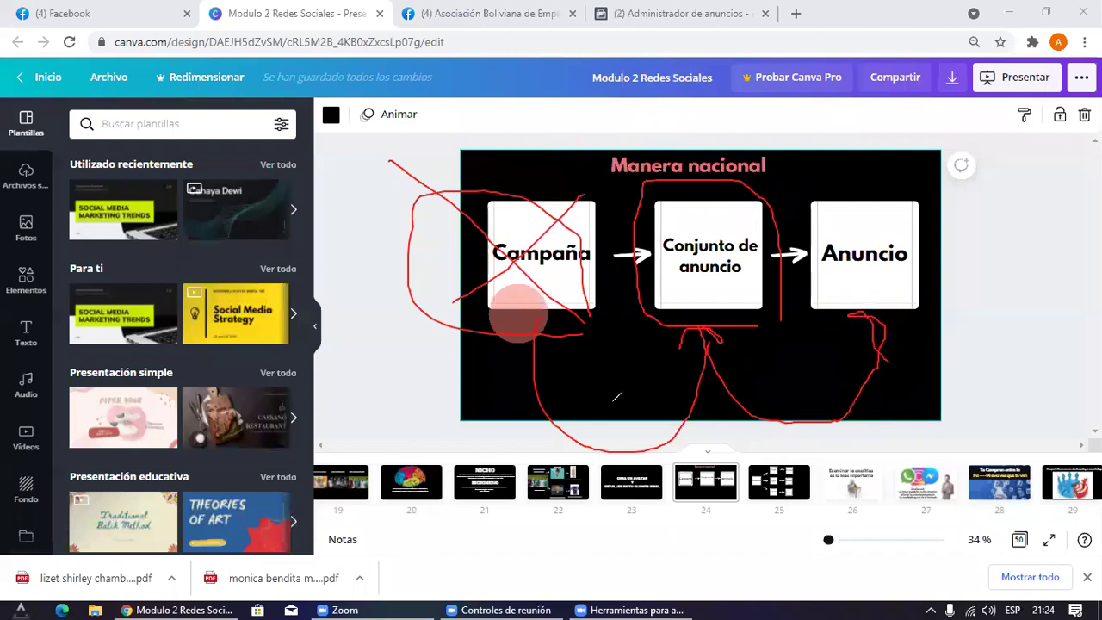
pyautogui.press('Escape')
# Step: Switch back to Ads Manager and open Nuevo conjunto de anuncios in the campaign structure
pyautogui.click(494, 11)
pyautogui.click(294, 10)
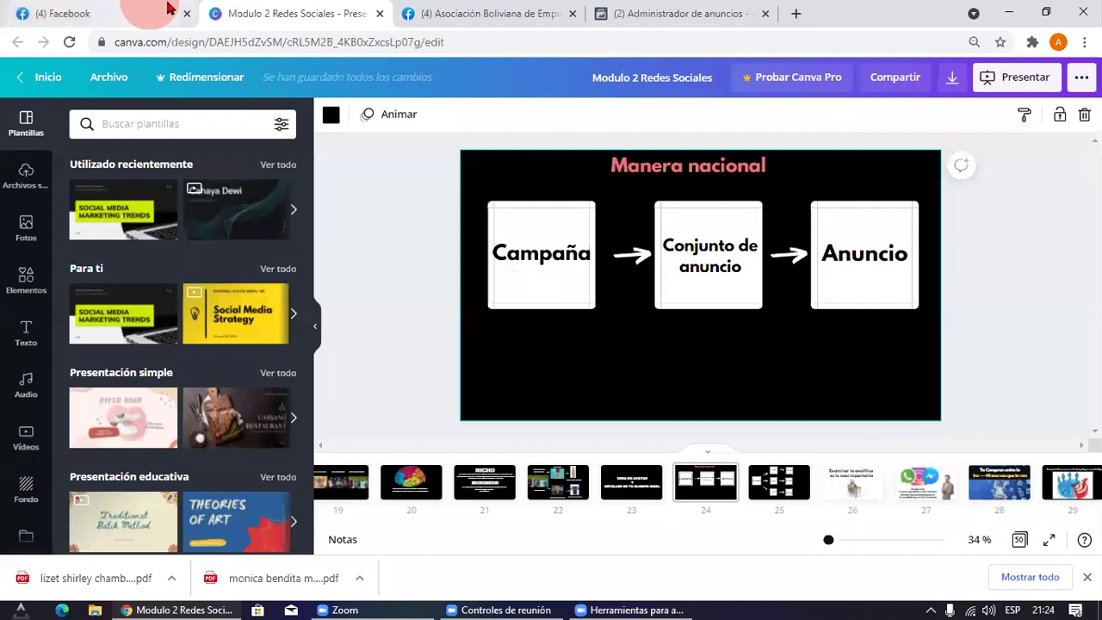
pyautogui.click(496, 15)
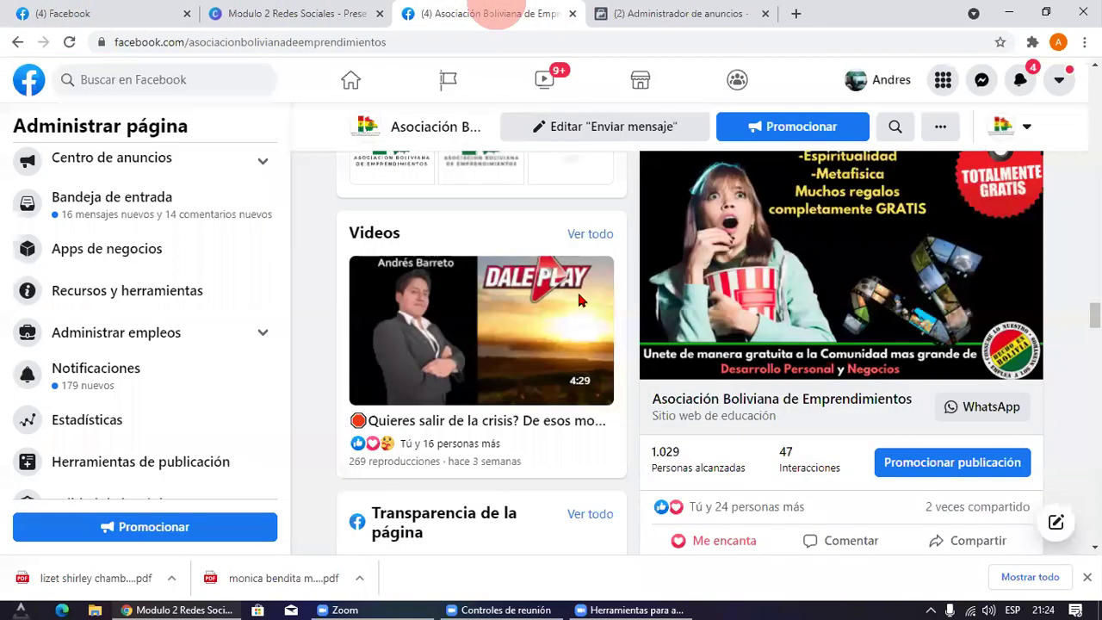
pyautogui.hotkey('ctrl', 'Tab')
pyautogui.click(142, 135)
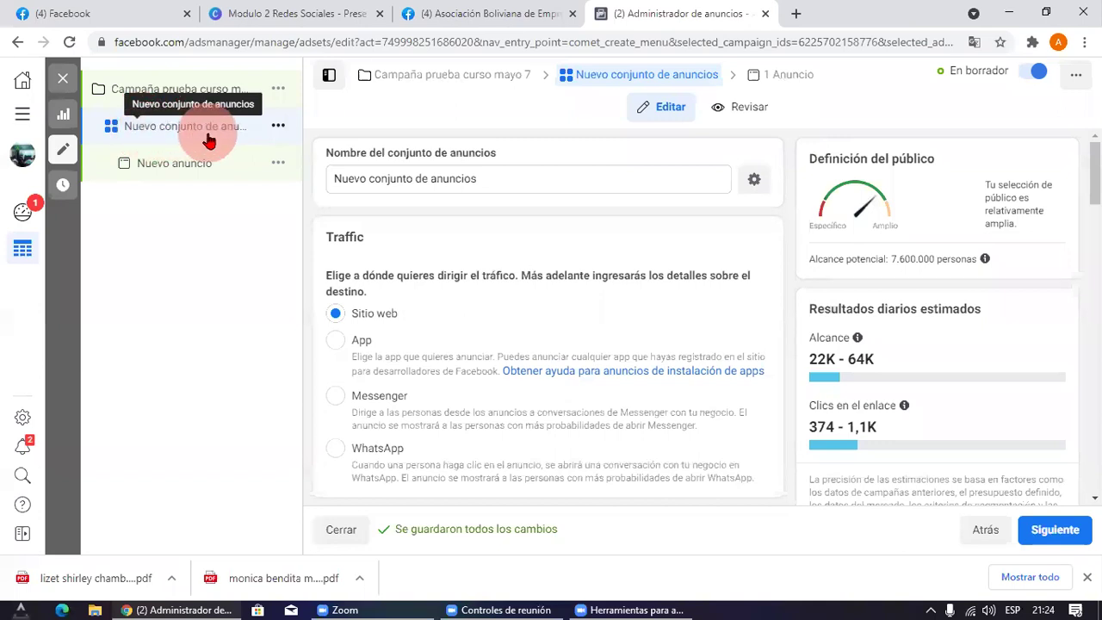
# Step: Select the text in the Nombre del conjunto de anuncios field to point out the ad set name
pyautogui.moveTo(533, 172); pyautogui.dragTo(312, 180)
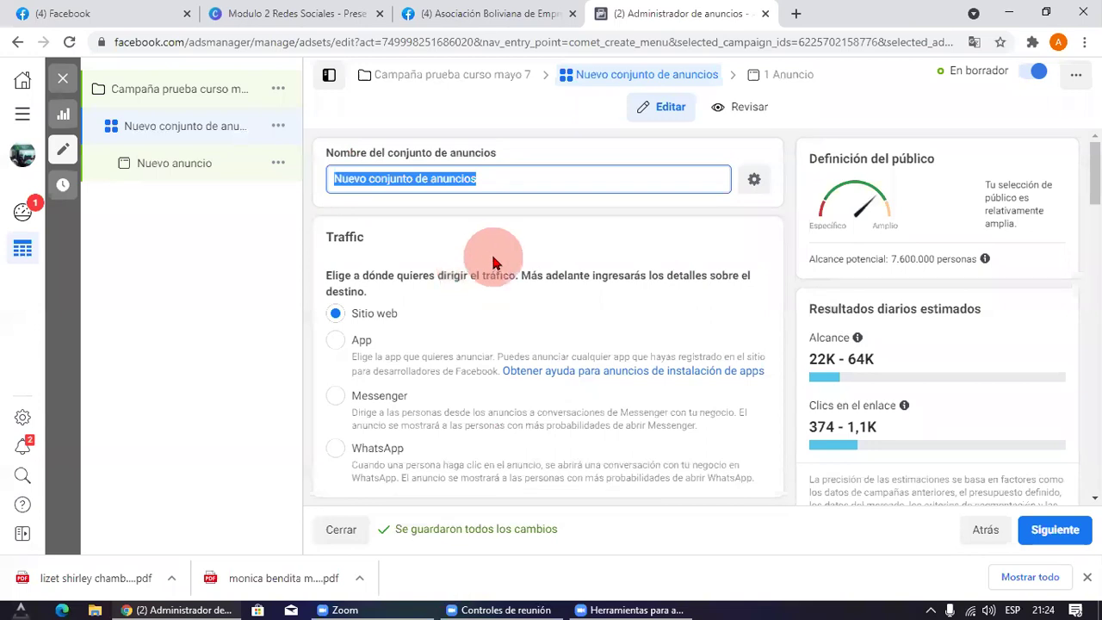
pyautogui.moveTo(492, 180); pyautogui.dragTo(337, 175)
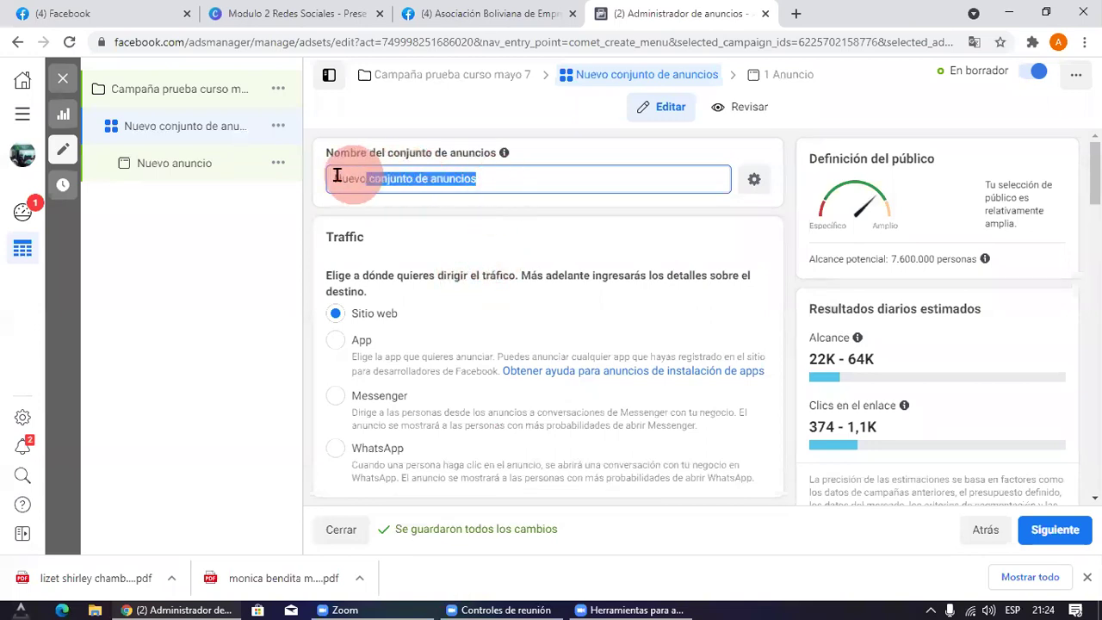
pyautogui.click(388, 214)
pyautogui.click(492, 178)
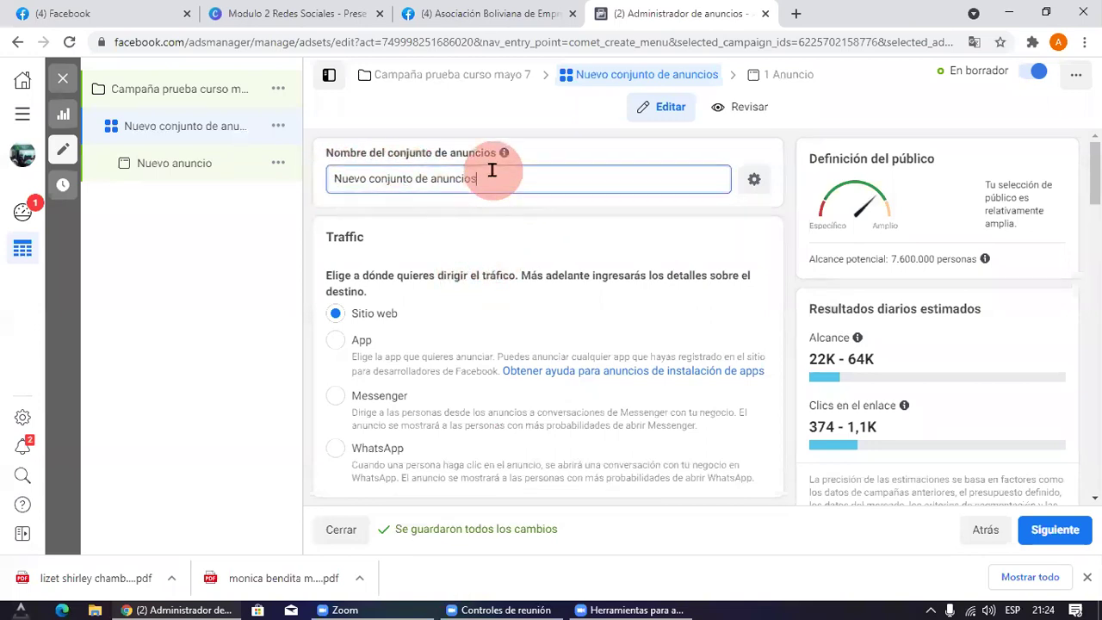
pyautogui.hotkey('ctrl', 'a')
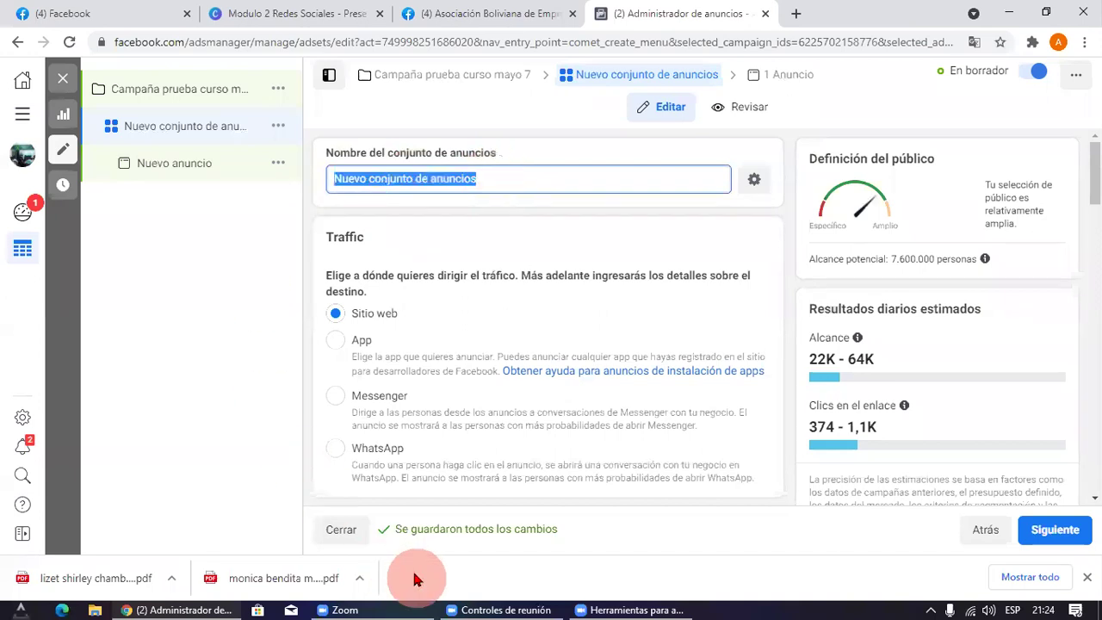
pyautogui.click(510, 183)
# Step: Select the Traffic heading and destination question, underline Sitio web, App, Messenger and WhatsApp in red, and clear the marks
pyautogui.moveTo(510, 182); pyautogui.dragTo(679, 224)
pyautogui.click(522, 253)
pyautogui.scroll(-1, 480, 202)
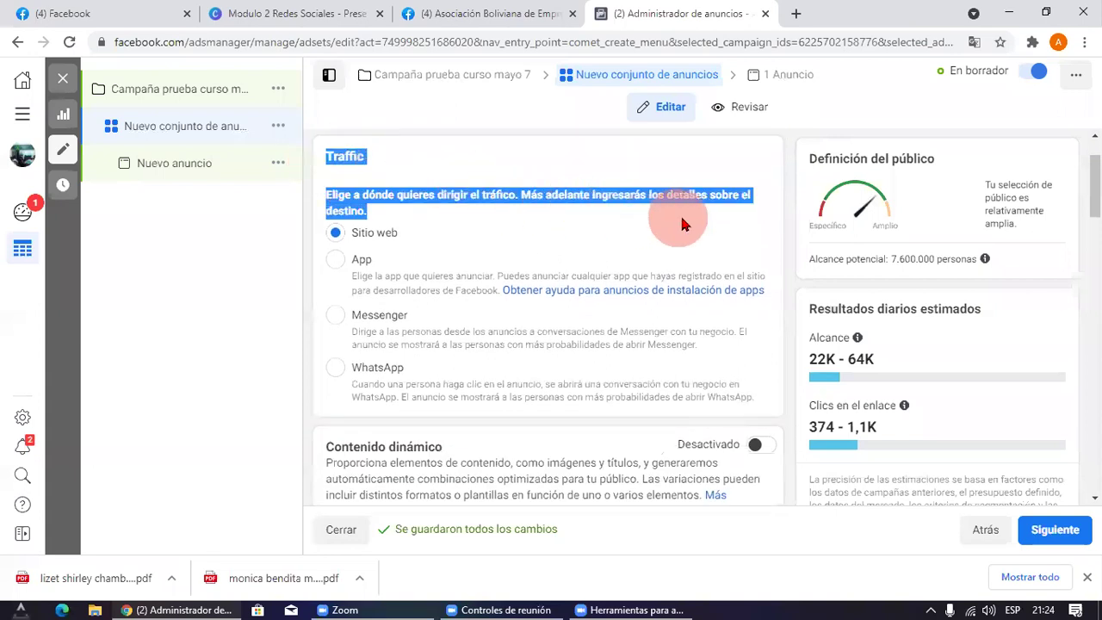
pyautogui.click(703, 225)
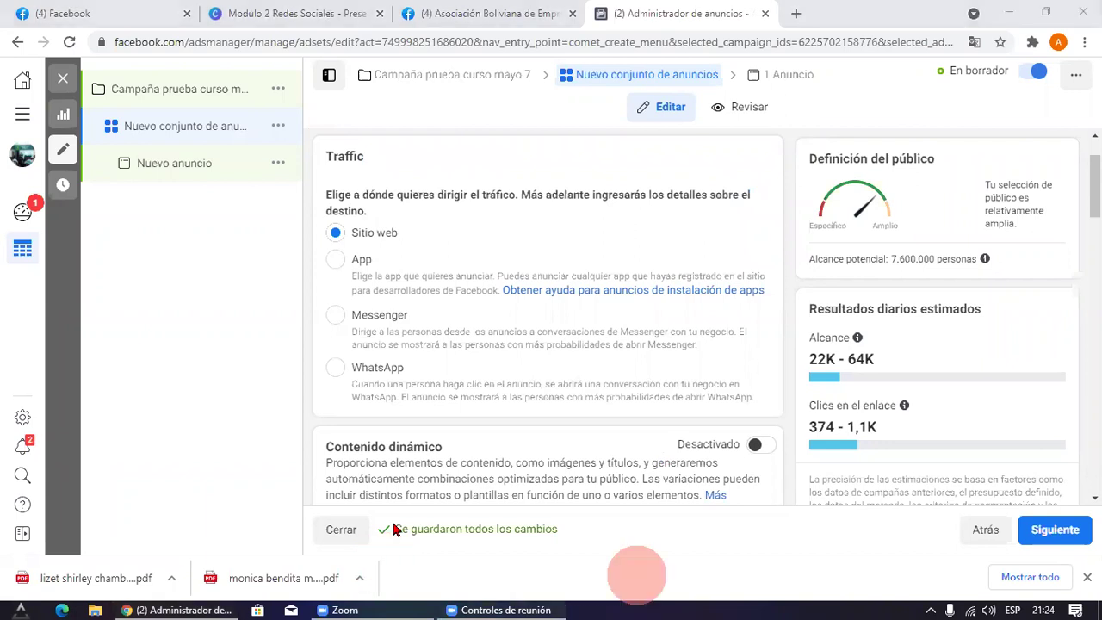
pyautogui.moveTo(327, 246); pyautogui.dragTo(438, 246)
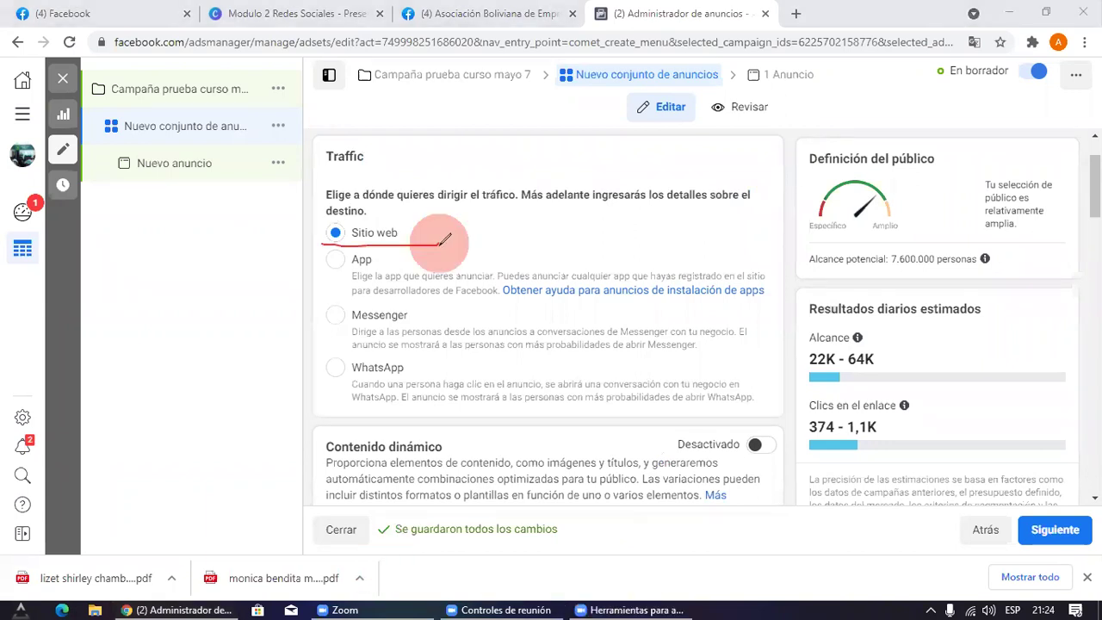
pyautogui.moveTo(312, 274); pyautogui.dragTo(411, 273)
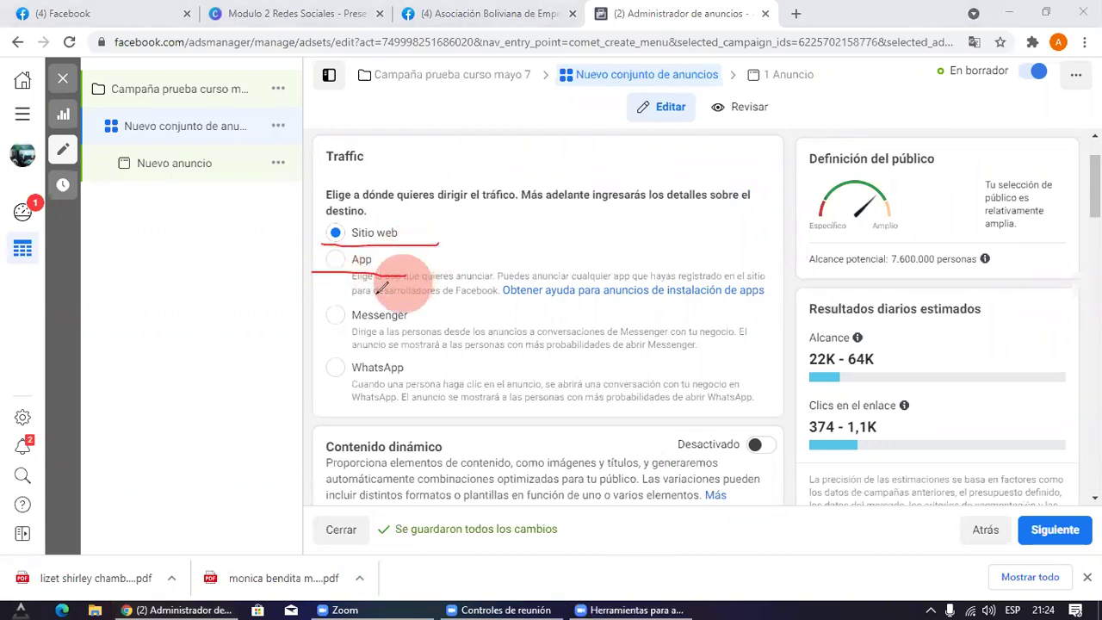
pyautogui.moveTo(308, 330); pyautogui.dragTo(449, 350)
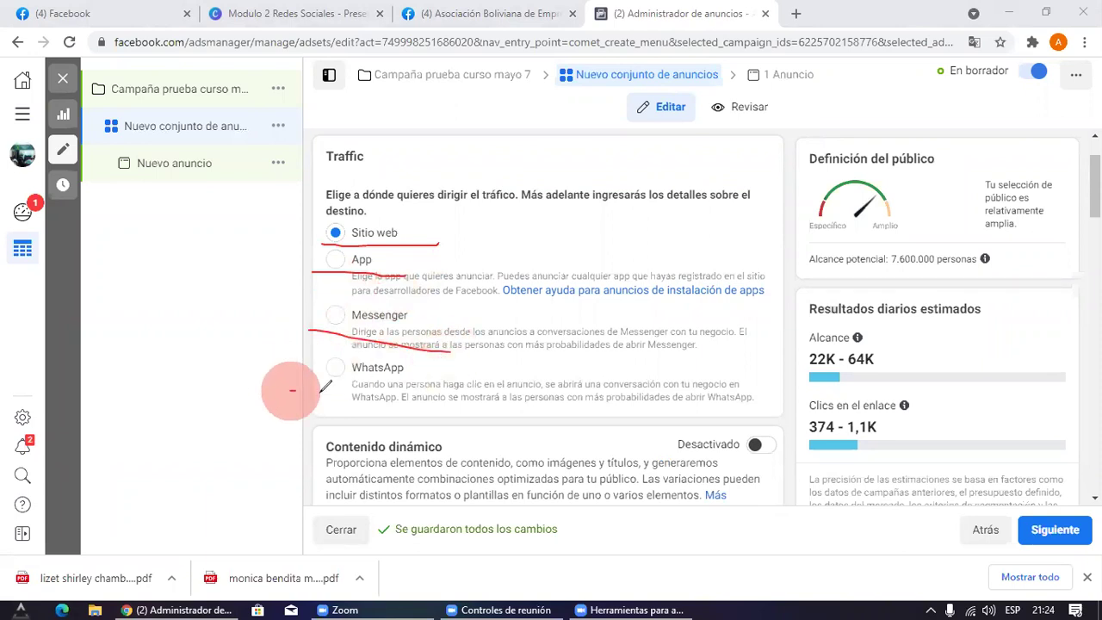
pyautogui.moveTo(292, 390); pyautogui.dragTo(509, 409)
pyautogui.click(823, 531)
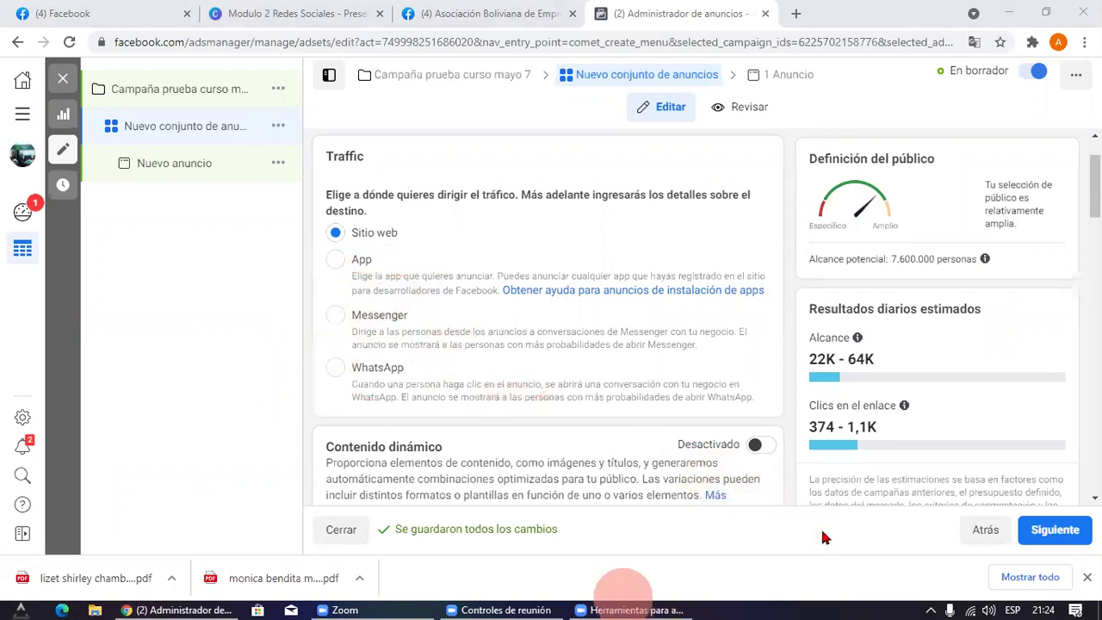
# Step: Circle Sitio web and WhatsApp in red with an arrow leading to Sitio web, re-circle Sitio web on its own, and clear the marks
pyautogui.click(427, 514)
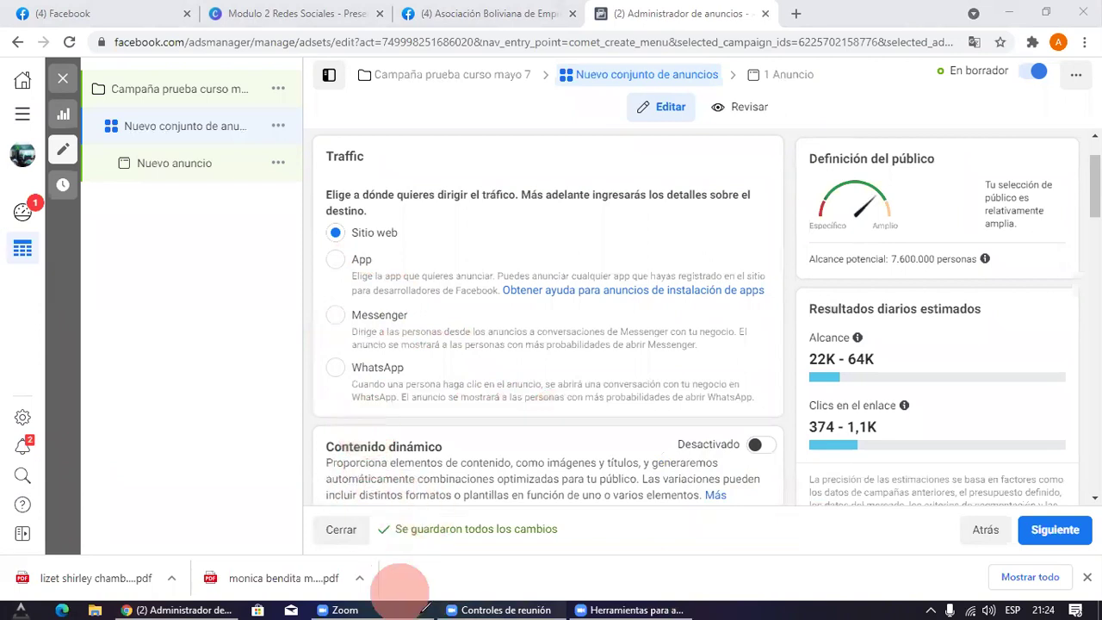
pyautogui.moveTo(297, 230)
pyautogui.mouseDown()
pyautogui.moveTo(405, 200)
pyautogui.moveTo(332, 255)
pyautogui.moveTo(297, 246)
pyautogui.moveTo(304, 193)
pyautogui.mouseUp()
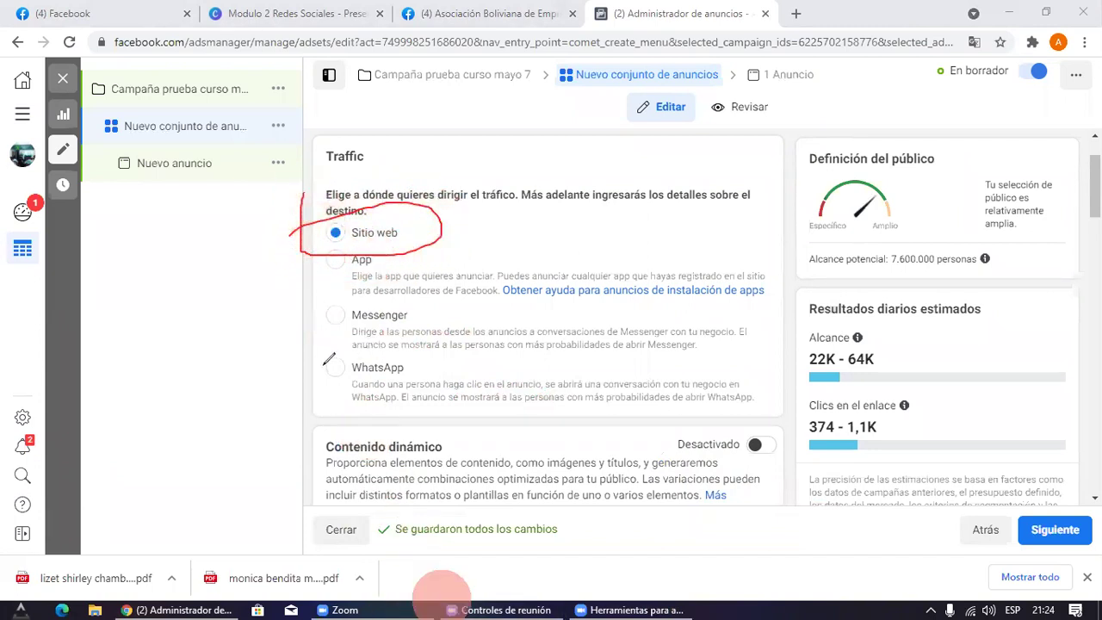
pyautogui.moveTo(343, 351)
pyautogui.mouseDown()
pyautogui.moveTo(246, 216)
pyautogui.moveTo(276, 324)
pyautogui.mouseUp()
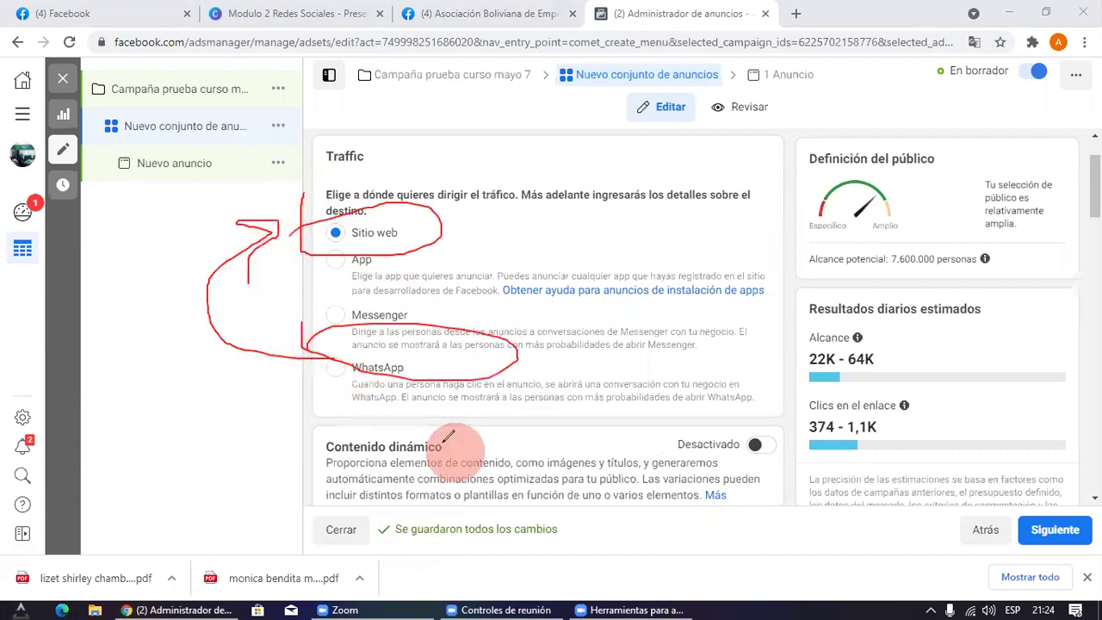
pyautogui.moveTo(305, 236)
pyautogui.mouseDown()
pyautogui.moveTo(338, 241)
pyautogui.moveTo(299, 203)
pyautogui.moveTo(336, 240)
pyautogui.mouseUp()
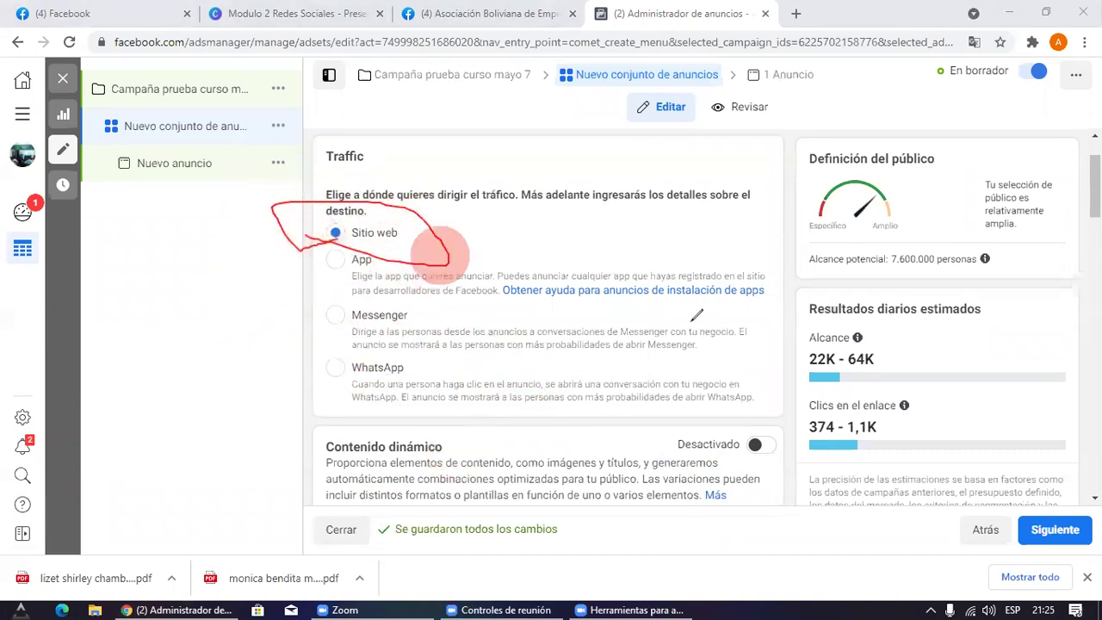
pyautogui.click(812, 530)
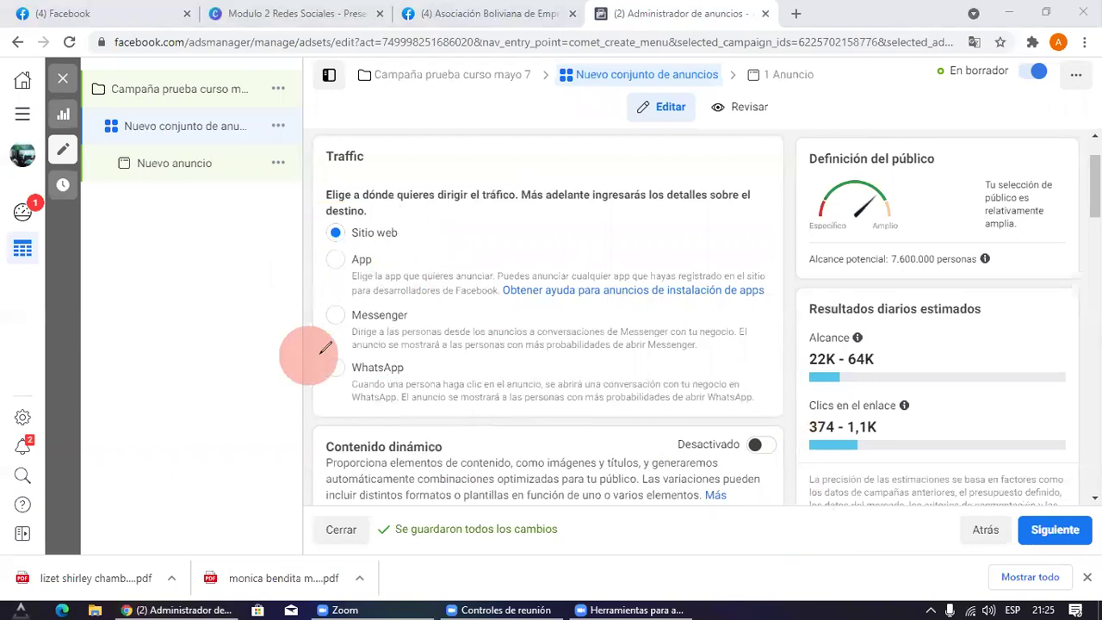
# Step: Select the Presupuesto y calendario heading, then circle its budget and start date fields in red with an arrow from the daily amount
pyautogui.scroll(-2, 344, 291)
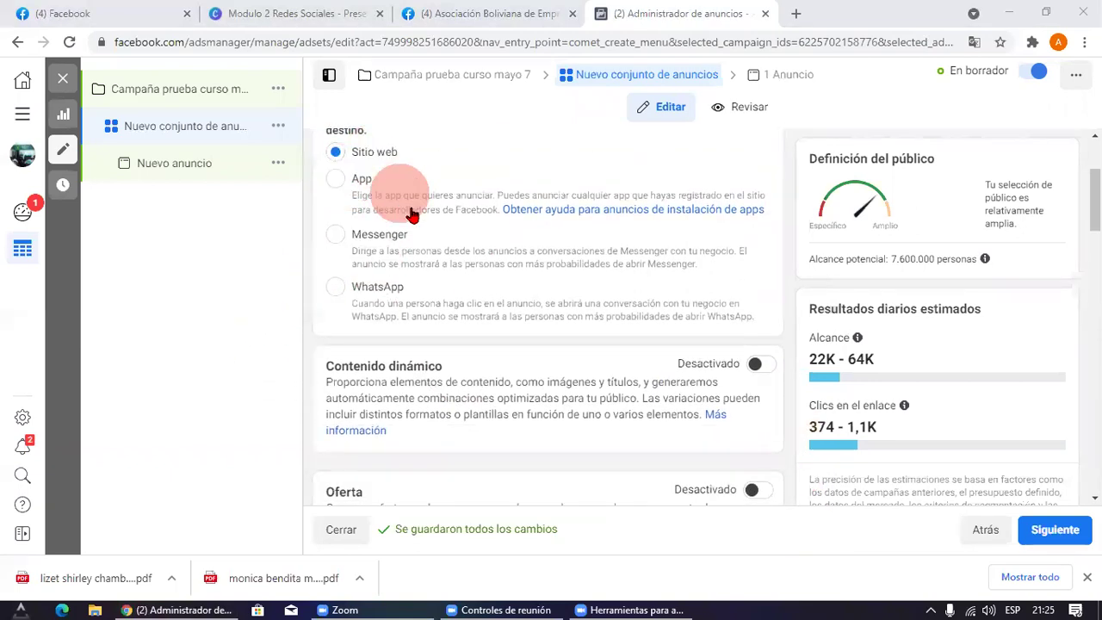
pyautogui.scroll(-3, 448, 232)
pyautogui.scroll(-1, 361, 232)
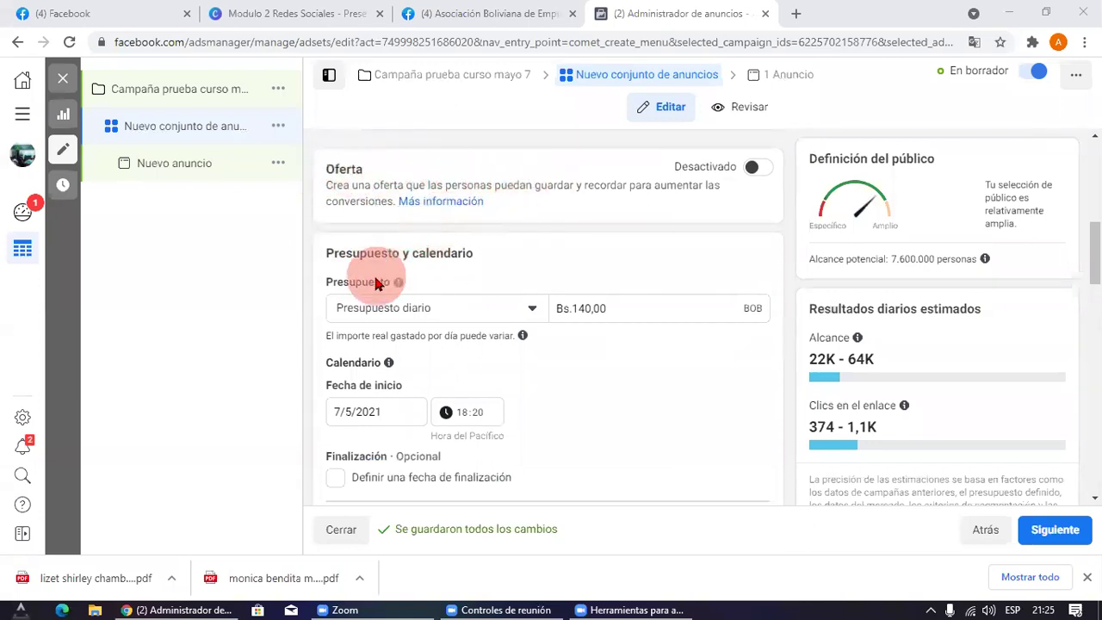
pyautogui.moveTo(324, 259); pyautogui.dragTo(517, 270)
pyautogui.click(505, 251)
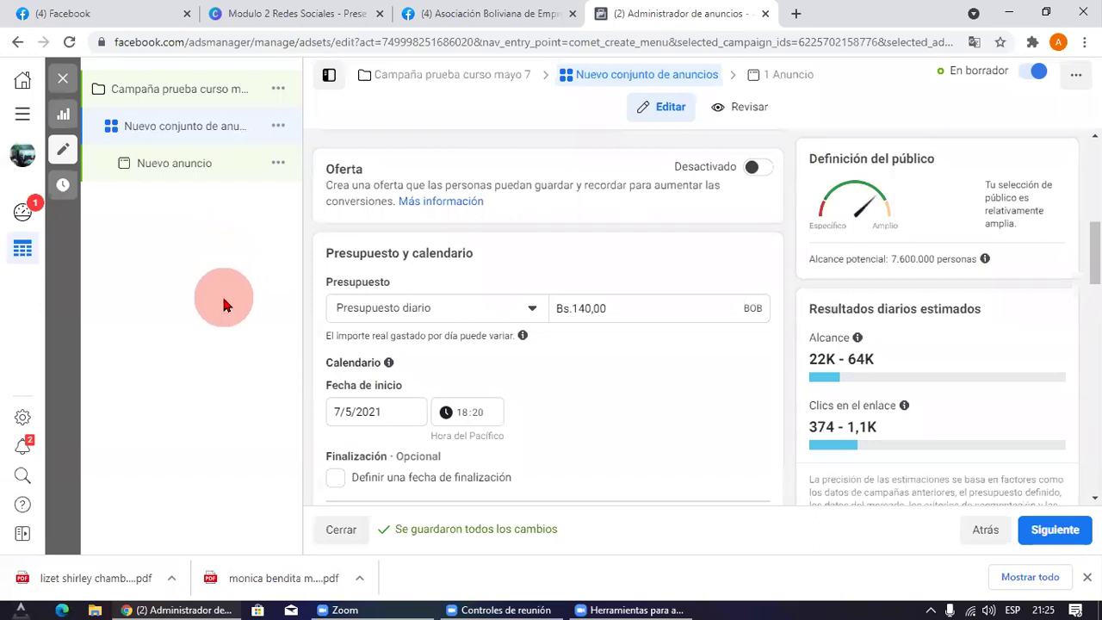
pyautogui.scroll(-1, 362, 189)
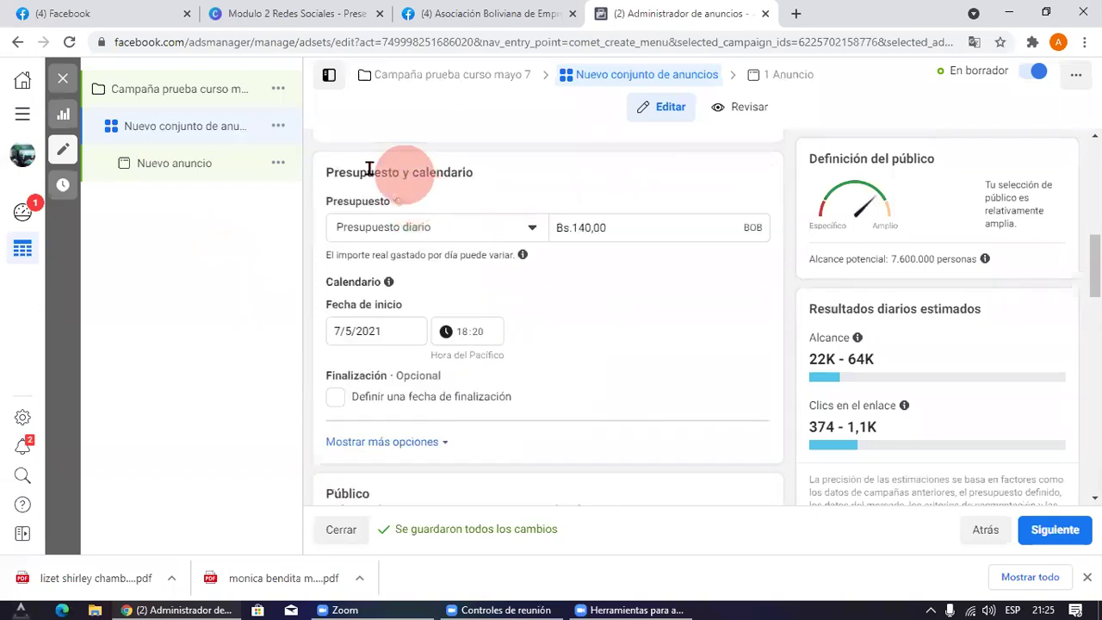
pyautogui.moveTo(328, 171); pyautogui.dragTo(532, 173)
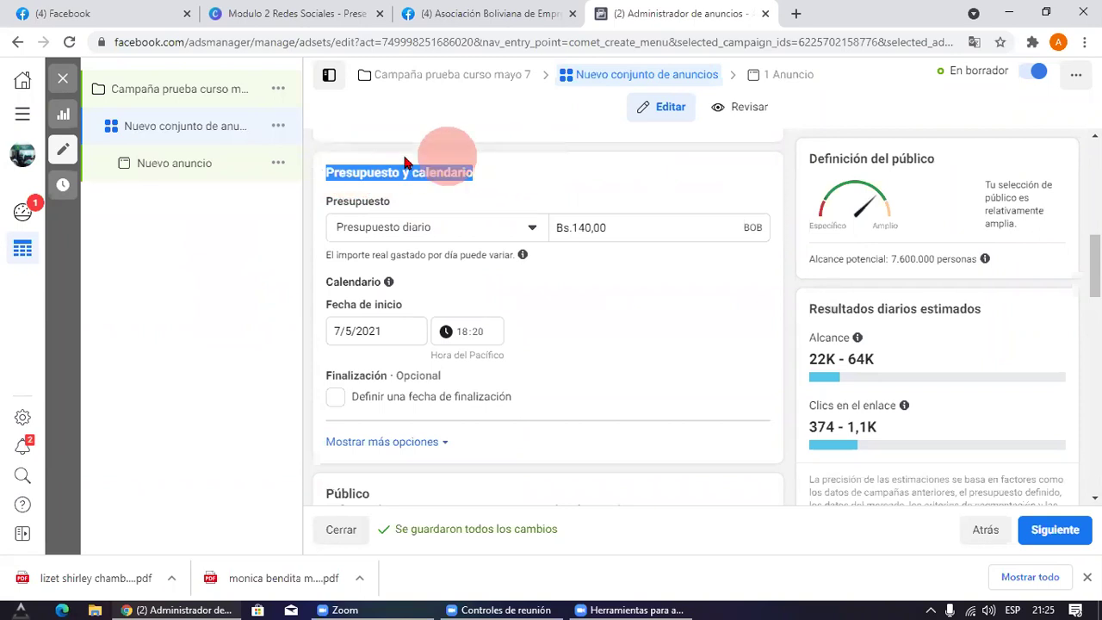
pyautogui.click(516, 177)
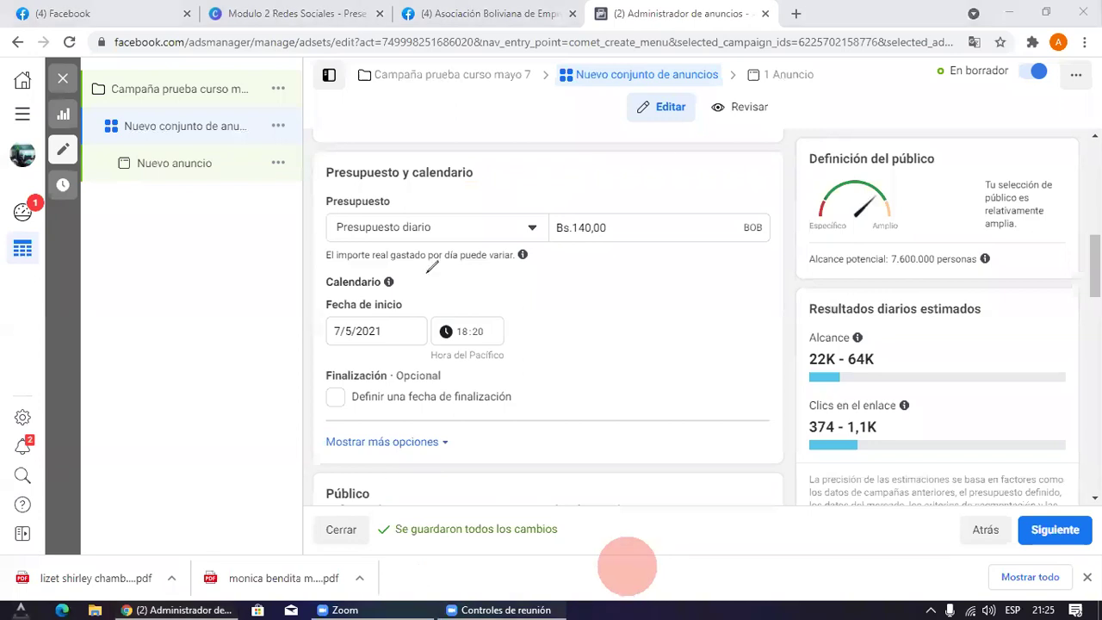
pyautogui.moveTo(293, 222); pyautogui.dragTo(331, 196)
pyautogui.moveTo(632, 240)
pyautogui.mouseDown()
pyautogui.moveTo(724, 324)
pyautogui.moveTo(637, 367)
pyautogui.mouseUp()
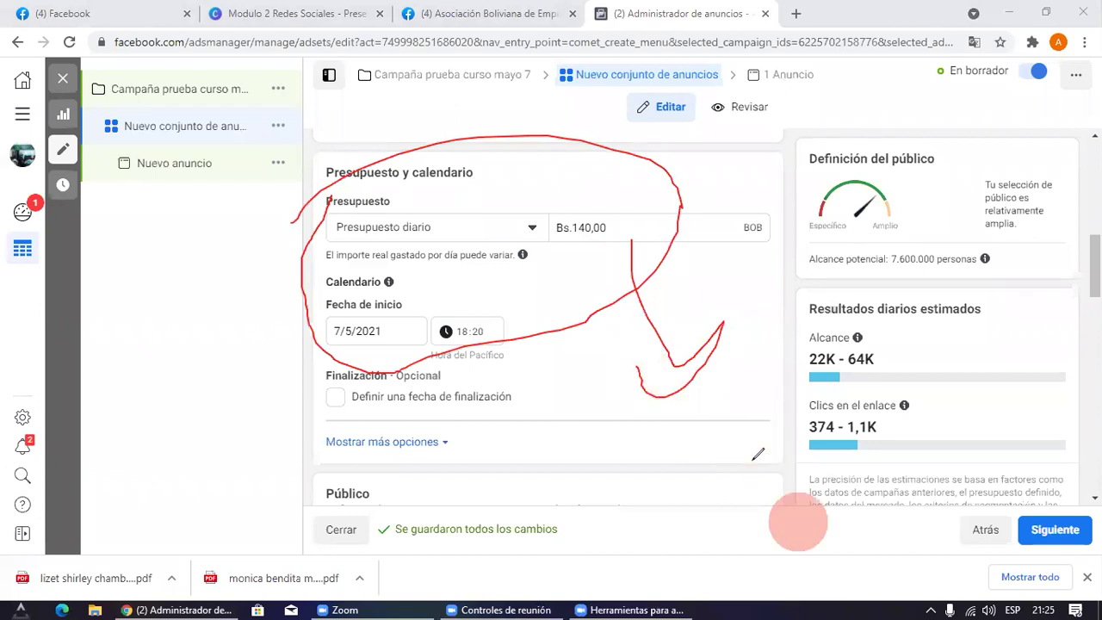
# Step: Circle the audience definition and daily results estimates in red, point an arrow at them, and circle the audience gauge
pyautogui.moveTo(785, 439)
pyautogui.mouseDown()
pyautogui.moveTo(781, 345)
pyautogui.moveTo(1075, 198)
pyautogui.moveTo(1058, 456)
pyautogui.moveTo(808, 397)
pyautogui.mouseUp()
pyautogui.moveTo(610, 328)
pyautogui.mouseDown()
pyautogui.moveTo(715, 274)
pyautogui.moveTo(725, 337)
pyautogui.mouseUp()
pyautogui.moveTo(809, 214)
pyautogui.mouseDown()
pyautogui.moveTo(908, 194)
pyautogui.moveTo(802, 233)
pyautogui.mouseUp()
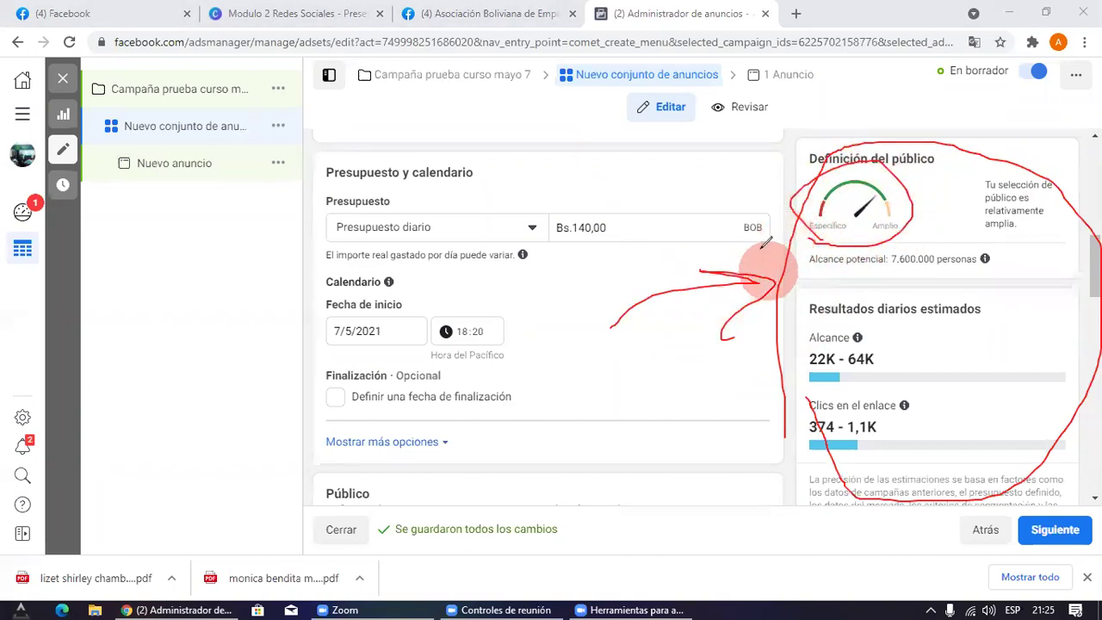
# Step: Circle Resultados diarios estimados in red and draw an arrow from it to the daily budget amount
pyautogui.moveTo(785, 320)
pyautogui.mouseDown()
pyautogui.moveTo(788, 297)
pyautogui.moveTo(1021, 319)
pyautogui.moveTo(766, 458)
pyautogui.mouseUp()
pyautogui.moveTo(814, 295); pyautogui.dragTo(779, 465)
pyautogui.moveTo(758, 372)
pyautogui.mouseDown()
pyautogui.moveTo(615, 261)
pyautogui.moveTo(633, 249)
pyautogui.moveTo(590, 289)
pyautogui.mouseUp()
pyautogui.moveTo(763, 320)
pyautogui.mouseDown()
pyautogui.moveTo(1014, 374)
pyautogui.moveTo(750, 418)
pyautogui.moveTo(777, 306)
pyautogui.mouseUp()
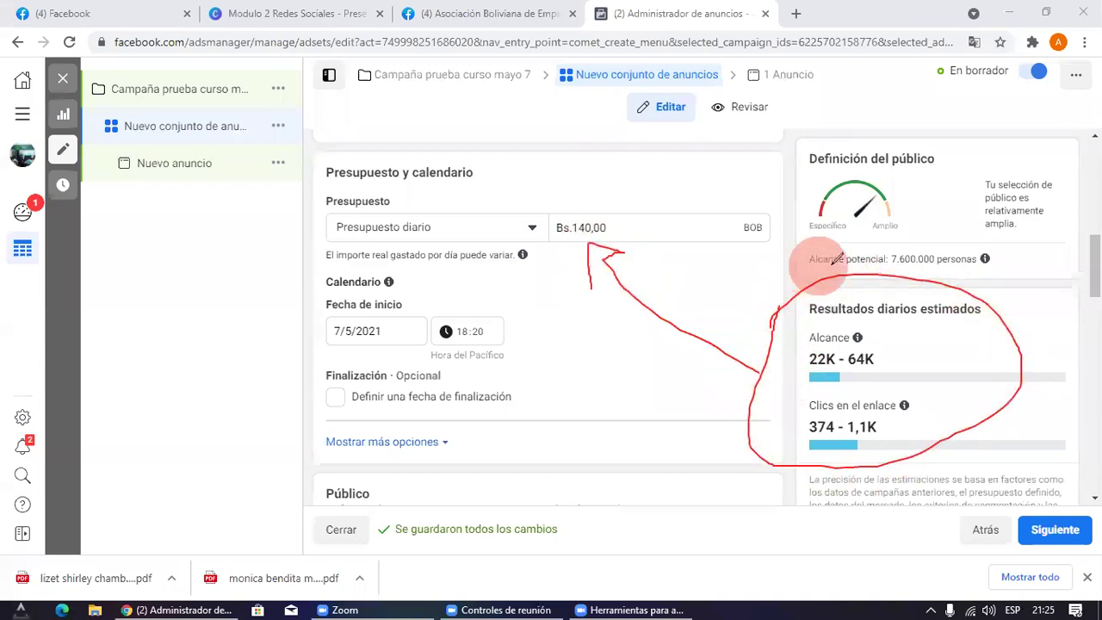
# Step: Underline the Alcance potencial figure in red and outline the whole audience and estimated results area
pyautogui.moveTo(891, 263); pyautogui.dragTo(1005, 263)
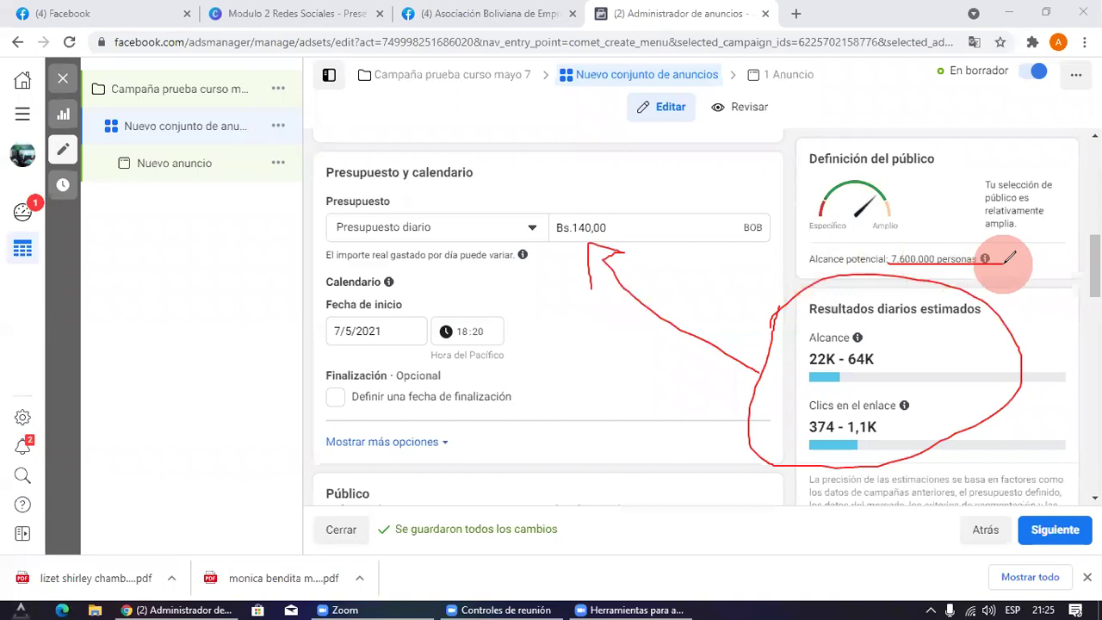
pyautogui.moveTo(812, 308)
pyautogui.mouseDown()
pyautogui.moveTo(947, 529)
pyautogui.moveTo(804, 184)
pyautogui.mouseUp()
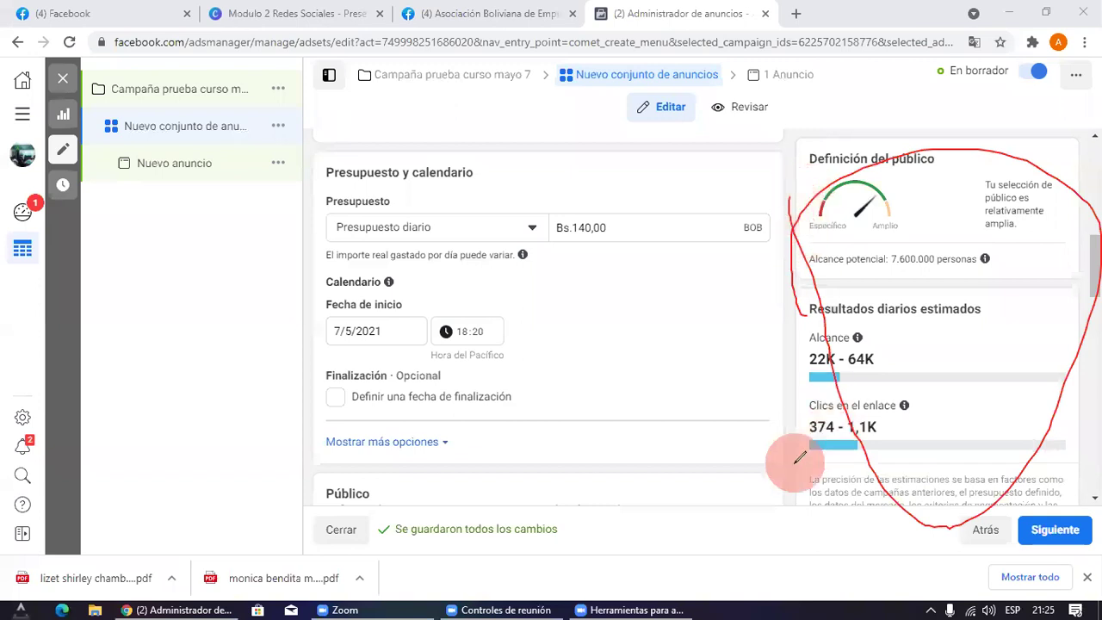
pyautogui.moveTo(789, 278); pyautogui.dragTo(975, 273)
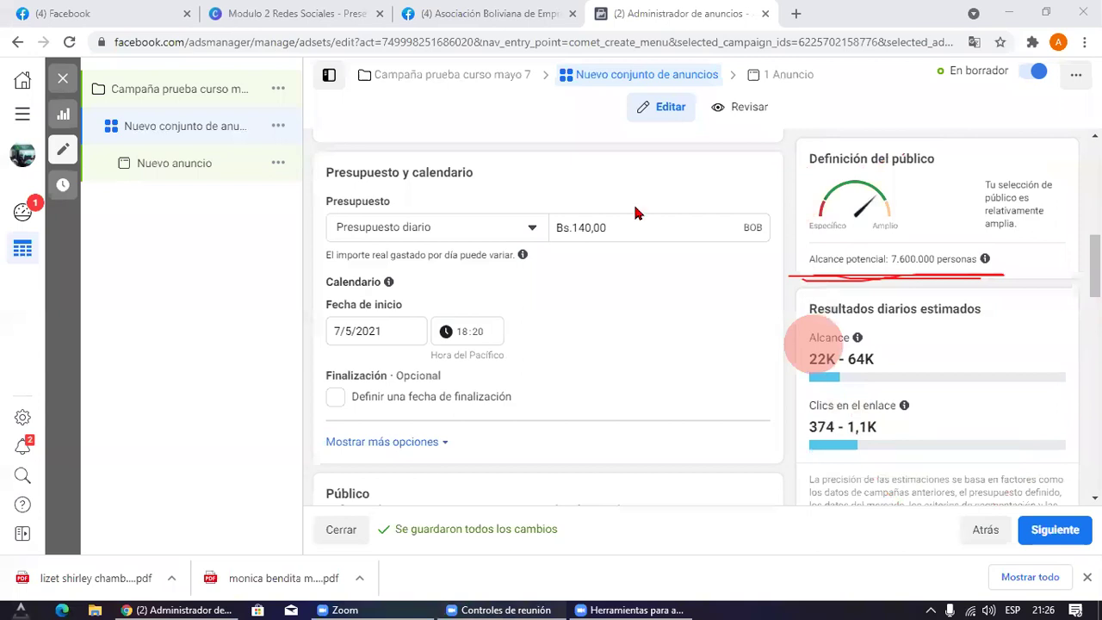
# Step: Outline the Alcance potencial figure in red, point an arrow at it, clear the marks, and circle the figure again
pyautogui.moveTo(797, 276)
pyautogui.mouseDown()
pyautogui.moveTo(1003, 272)
pyautogui.moveTo(803, 229)
pyautogui.moveTo(797, 268)
pyautogui.mouseUp()
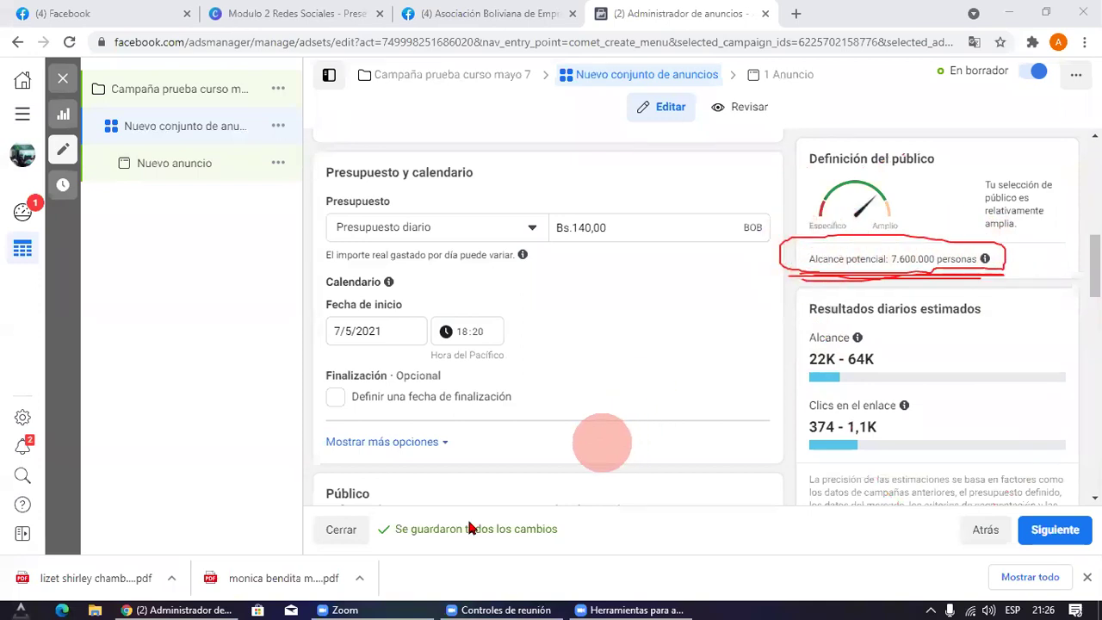
pyautogui.moveTo(577, 343)
pyautogui.mouseDown()
pyautogui.moveTo(780, 260)
pyautogui.moveTo(778, 292)
pyautogui.mouseUp()
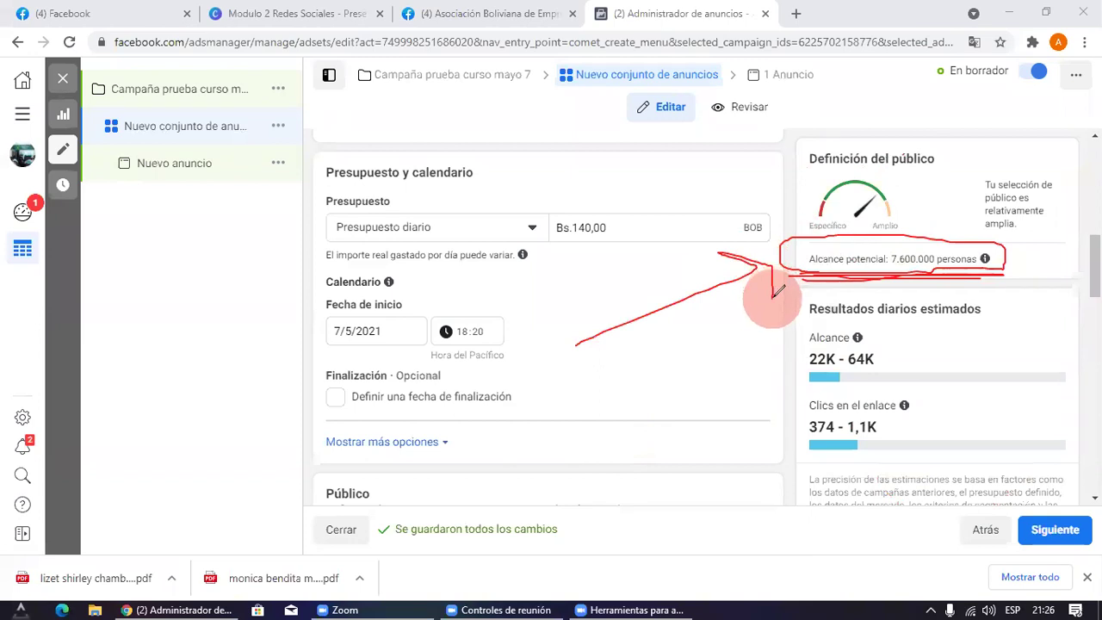
pyautogui.moveTo(882, 261)
pyautogui.mouseDown()
pyautogui.moveTo(980, 268)
pyautogui.moveTo(896, 243)
pyautogui.moveTo(891, 270)
pyautogui.mouseUp()
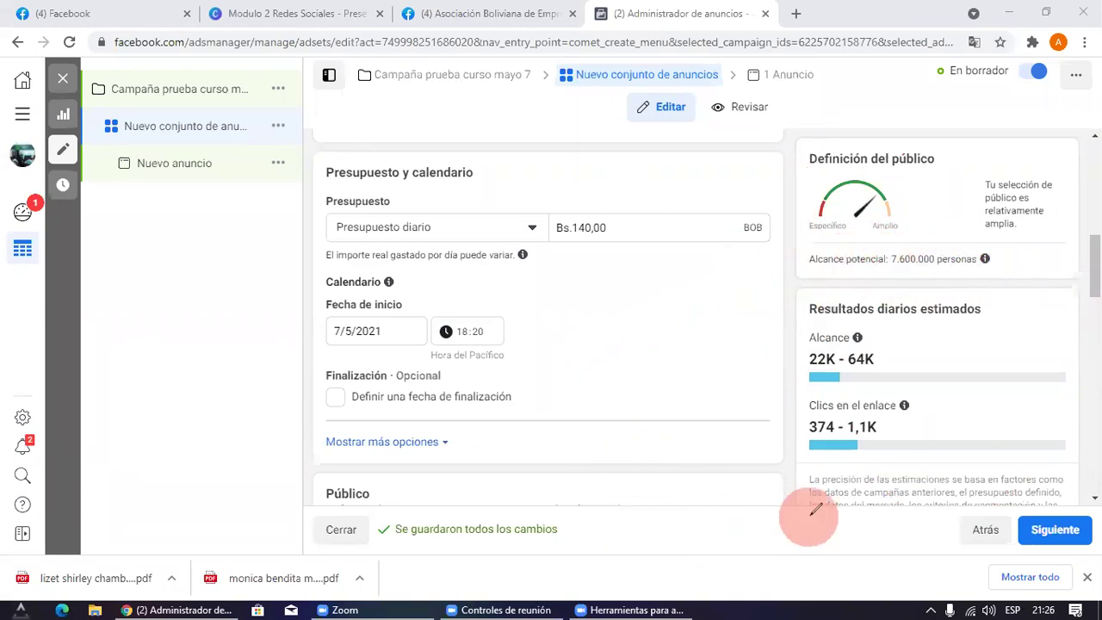
pyautogui.moveTo(801, 279)
pyautogui.mouseDown()
pyautogui.moveTo(930, 225)
pyautogui.moveTo(813, 289)
pyautogui.mouseUp()
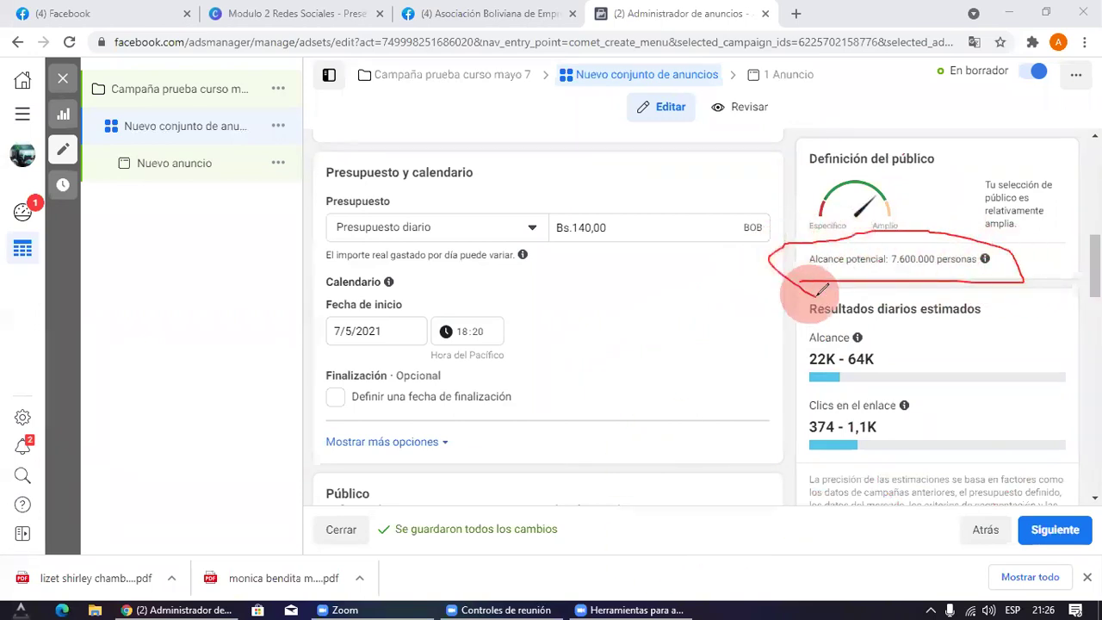
pyautogui.moveTo(789, 403)
pyautogui.mouseDown()
pyautogui.moveTo(787, 334)
pyautogui.moveTo(836, 480)
pyautogui.moveTo(778, 386)
pyautogui.mouseUp()
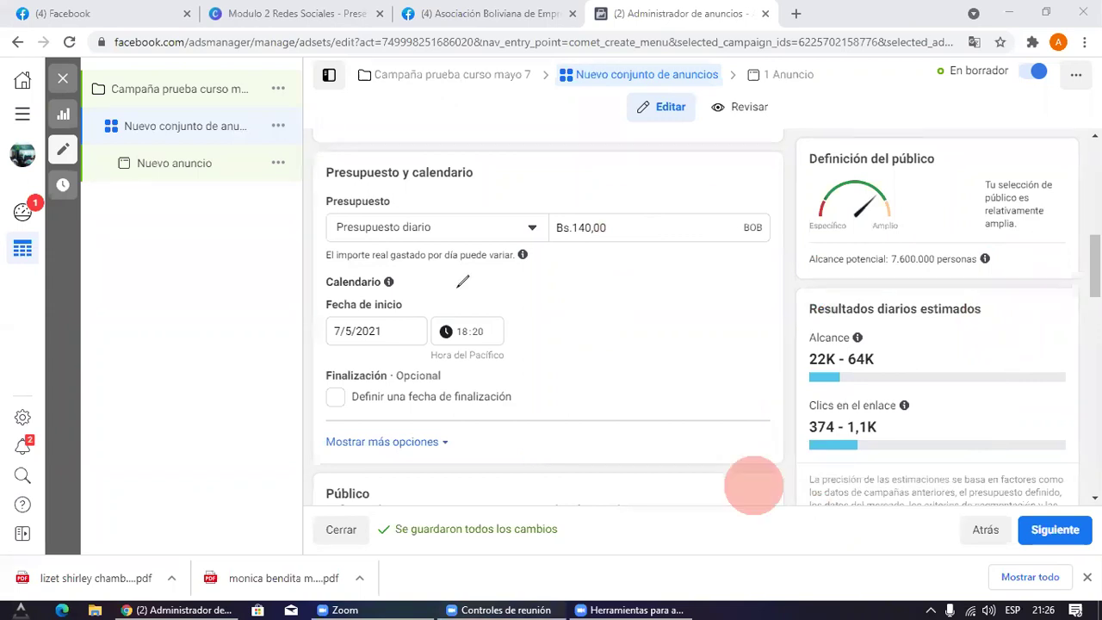
# Step: Circle the Presupuesto fields in red and set the daily budget to Bs. 7
pyautogui.moveTo(401, 166); pyautogui.dragTo(290, 264)
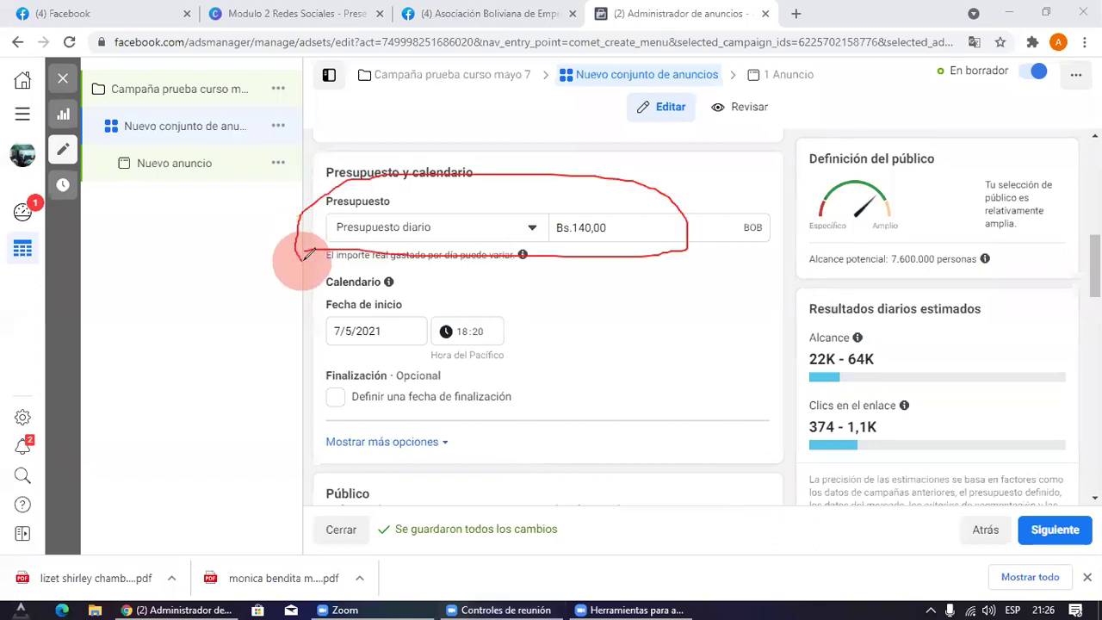
pyautogui.click(628, 234)
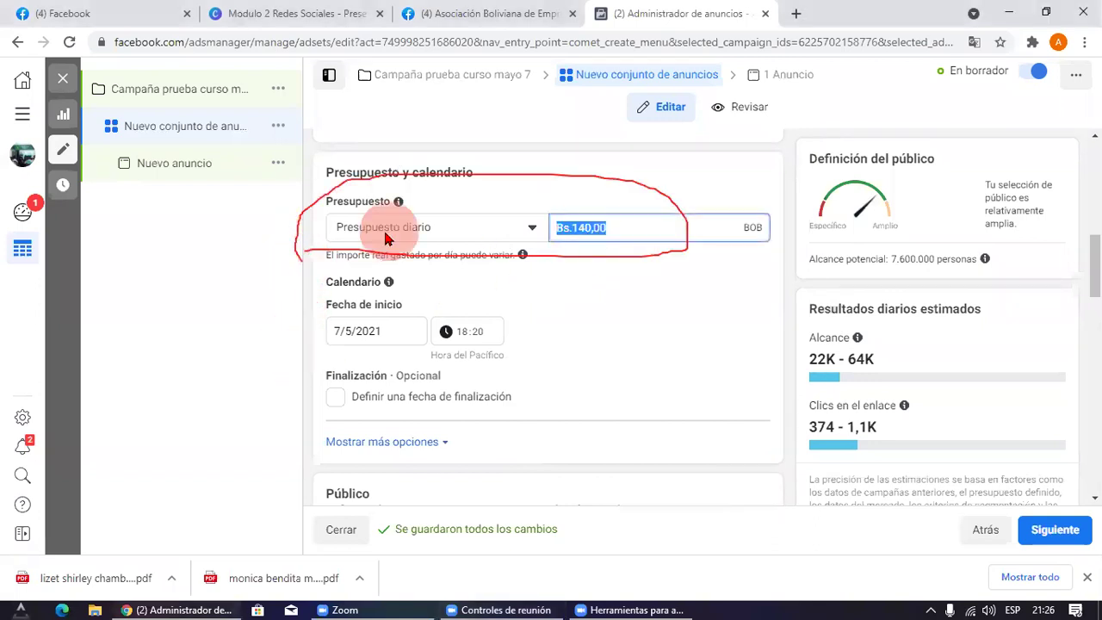
pyautogui.write('7')
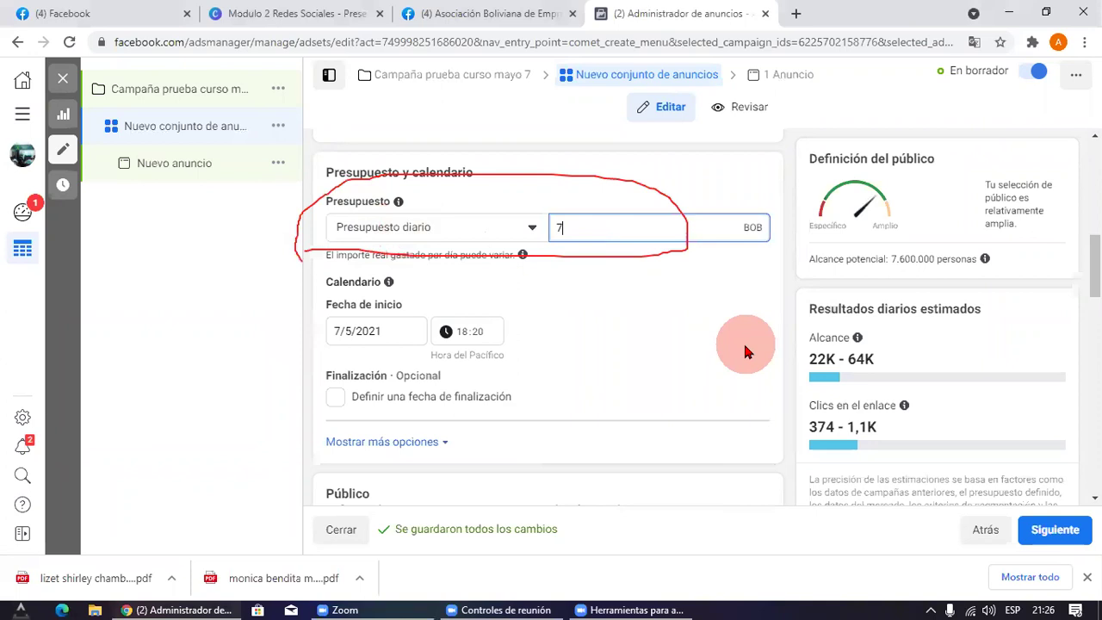
pyautogui.click(689, 358)
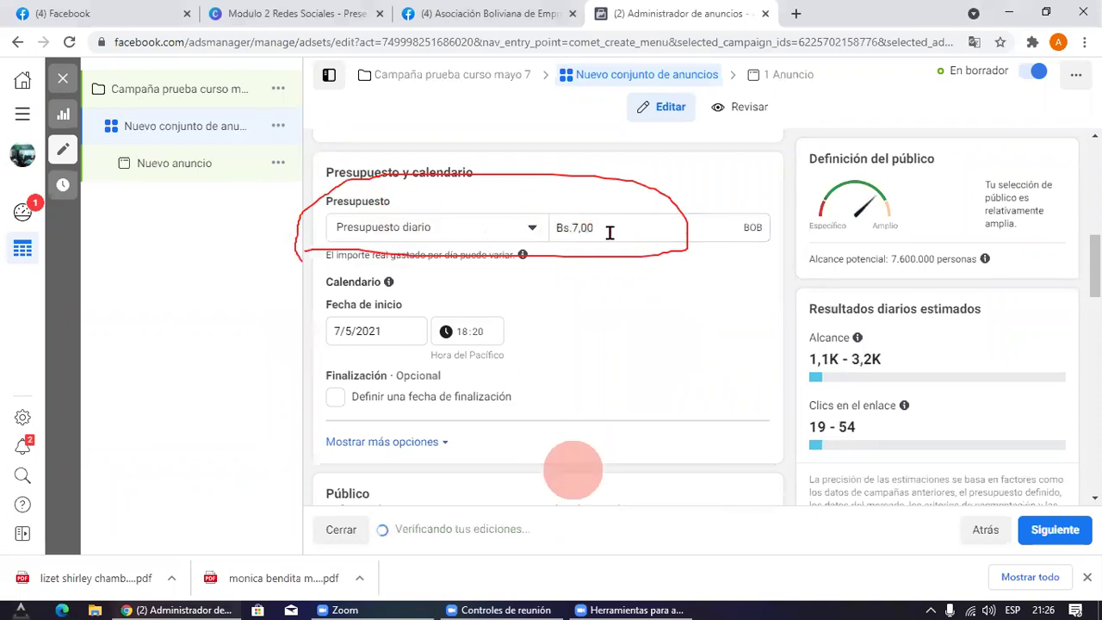
pyautogui.moveTo(609, 233); pyautogui.dragTo(366, 241)
pyautogui.click(642, 315)
pyautogui.moveTo(606, 230); pyautogui.dragTo(479, 226)
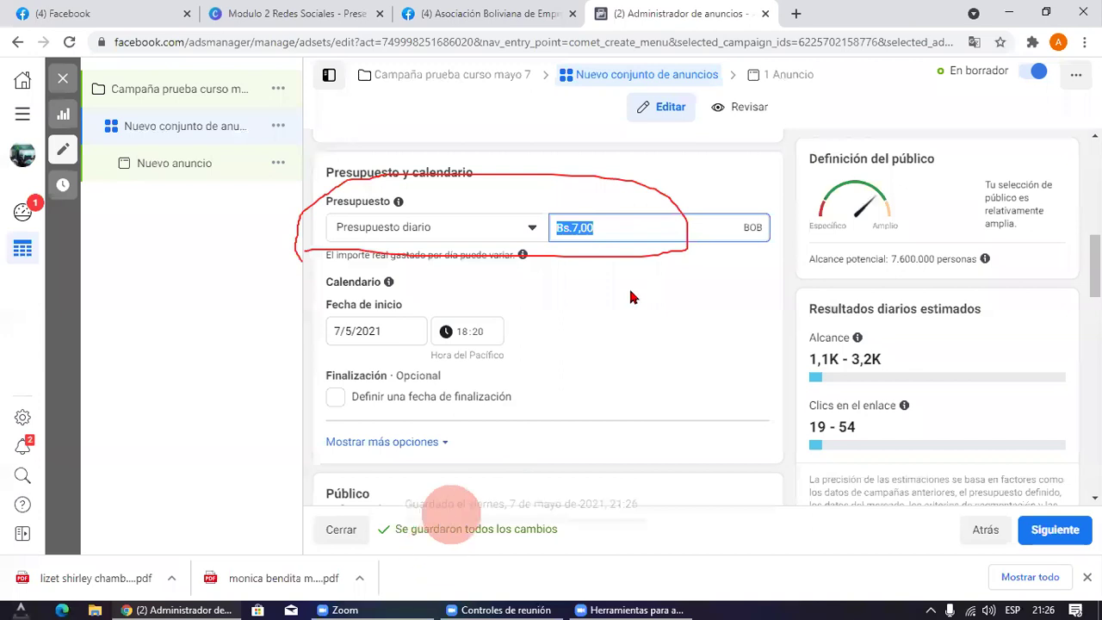
pyautogui.click(624, 227)
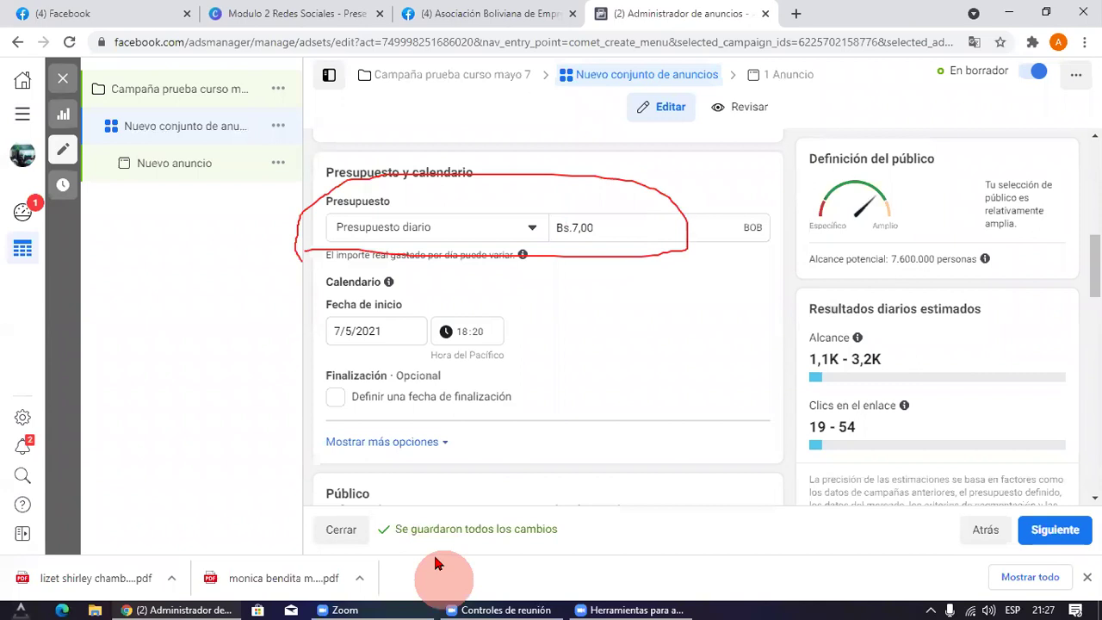
# Step: Clear the budget circle and draw two long red arrows, one toward the Presupuesto y calendario heading and one toward the daily amount
pyautogui.moveTo(586, 309)
pyautogui.mouseDown()
pyautogui.moveTo(714, 271)
pyautogui.moveTo(665, 290)
pyautogui.moveTo(716, 291)
pyautogui.moveTo(696, 291)
pyautogui.mouseUp()
pyautogui.click(809, 516)
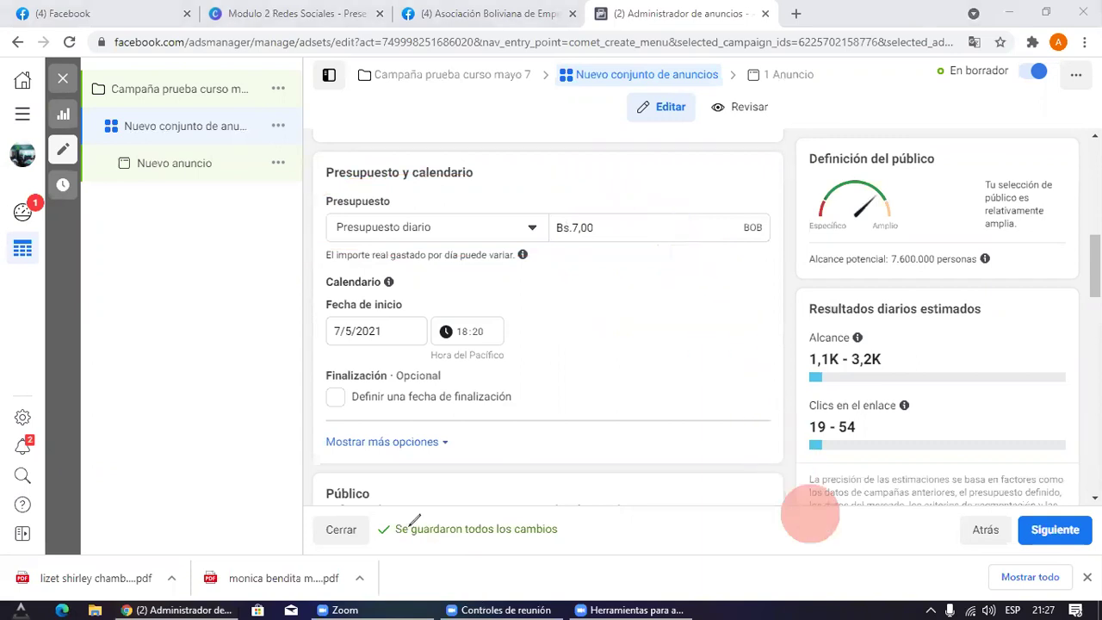
pyautogui.moveTo(149, 480)
pyautogui.mouseDown()
pyautogui.moveTo(483, 110)
pyautogui.moveTo(573, 157)
pyautogui.moveTo(561, 184)
pyautogui.mouseUp()
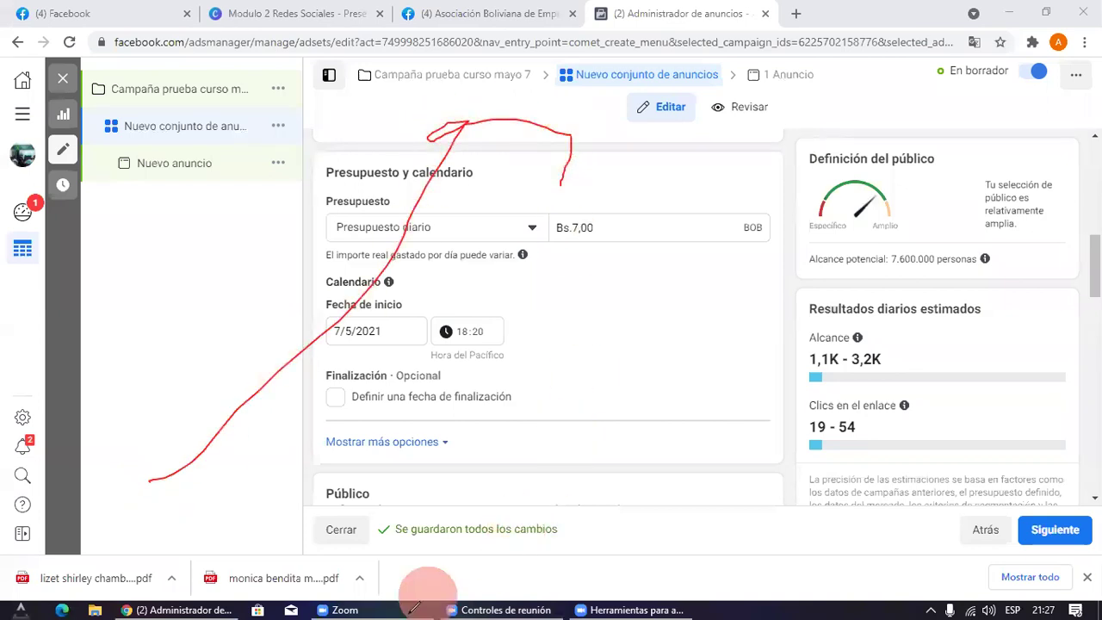
pyautogui.moveTo(389, 444); pyautogui.dragTo(751, 258)
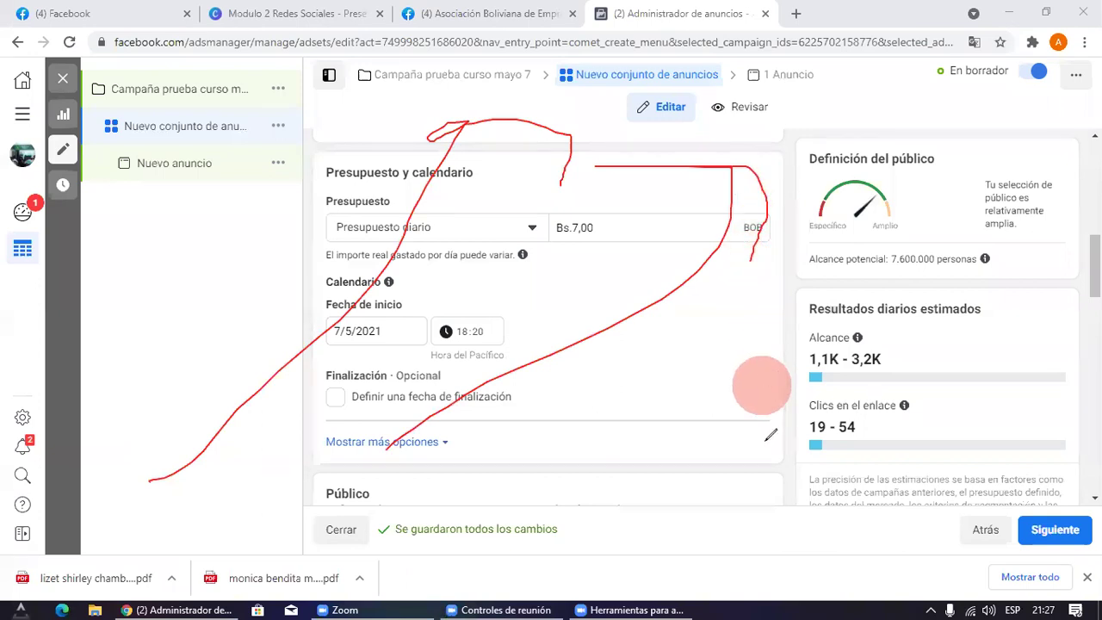
# Step: Replace the arrows with a red circle around the Calendario start and end date settings, and clear it when done
pyautogui.click(522, 588)
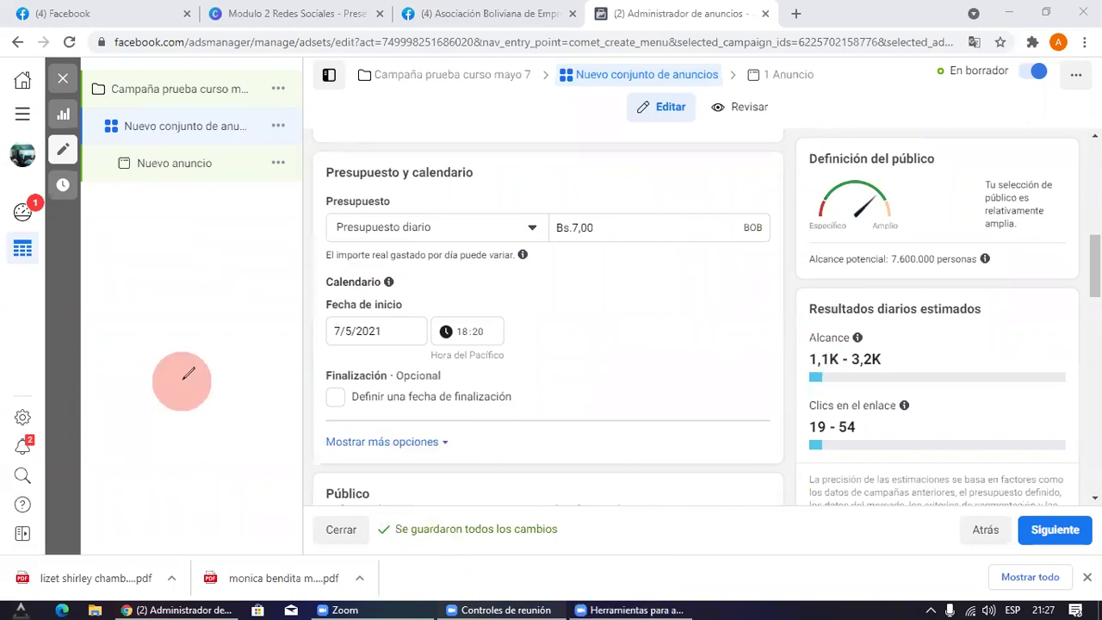
pyautogui.moveTo(261, 325)
pyautogui.mouseDown()
pyautogui.moveTo(275, 291)
pyautogui.moveTo(392, 435)
pyautogui.moveTo(313, 258)
pyautogui.mouseUp()
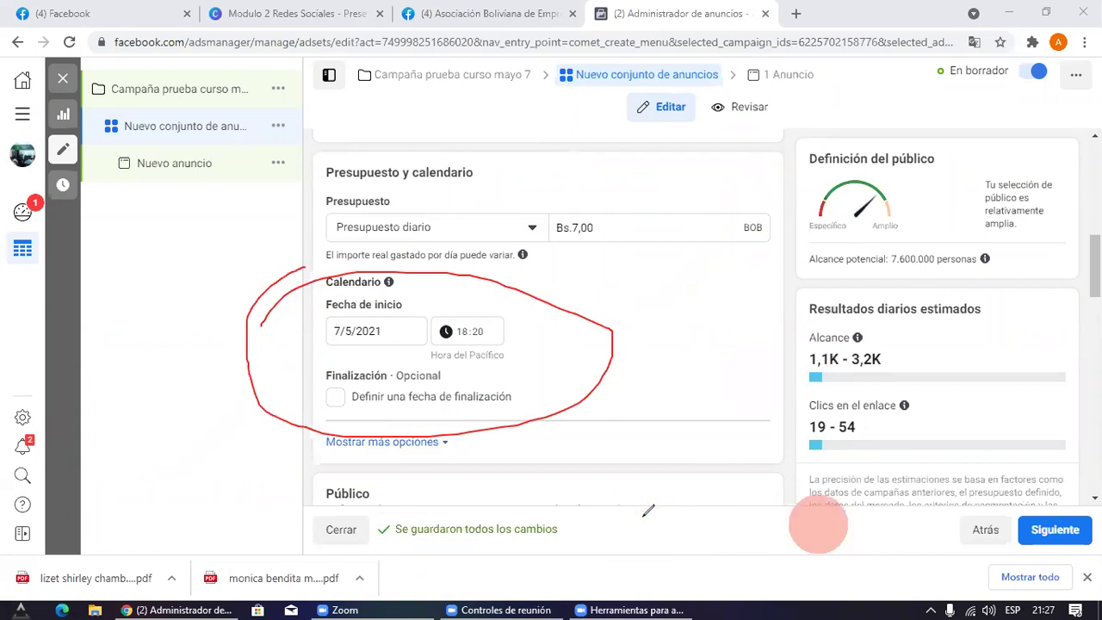
pyautogui.click(820, 520)
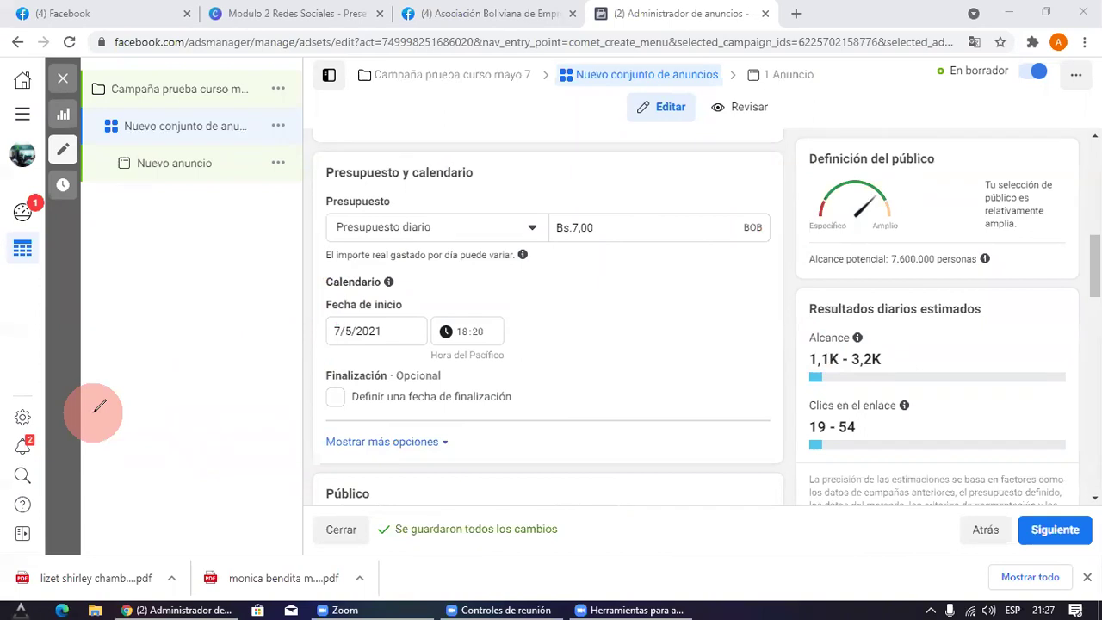
# Step: Draw a boxed letter A with a rising, level and falling red curve, circle the curve's first stretch, and add an arrow from it
pyautogui.moveTo(93, 334)
pyautogui.mouseDown()
pyautogui.moveTo(231, 323)
pyautogui.moveTo(246, 438)
pyautogui.moveTo(101, 333)
pyautogui.mouseUp()
pyautogui.moveTo(155, 358); pyautogui.dragTo(158, 419)
pyautogui.moveTo(155, 361)
pyautogui.mouseDown()
pyautogui.moveTo(214, 401)
pyautogui.moveTo(216, 385)
pyautogui.mouseUp()
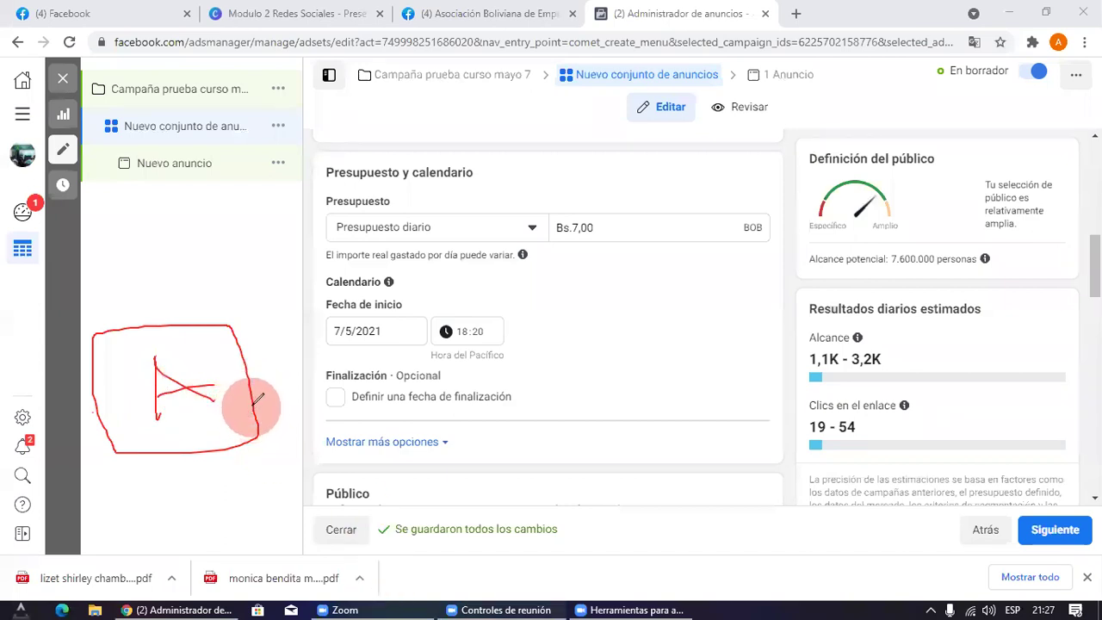
pyautogui.moveTo(251, 405); pyautogui.dragTo(302, 401)
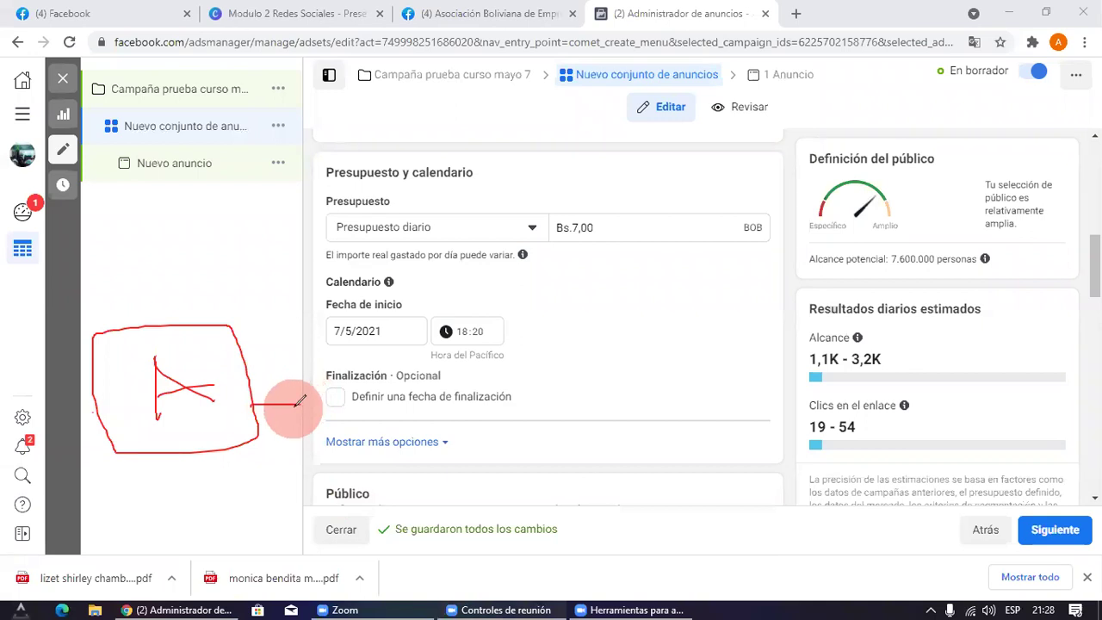
pyautogui.moveTo(289, 402)
pyautogui.mouseDown()
pyautogui.moveTo(401, 416)
pyautogui.moveTo(514, 347)
pyautogui.moveTo(635, 227)
pyautogui.moveTo(836, 226)
pyautogui.moveTo(976, 432)
pyautogui.moveTo(1009, 442)
pyautogui.mouseUp()
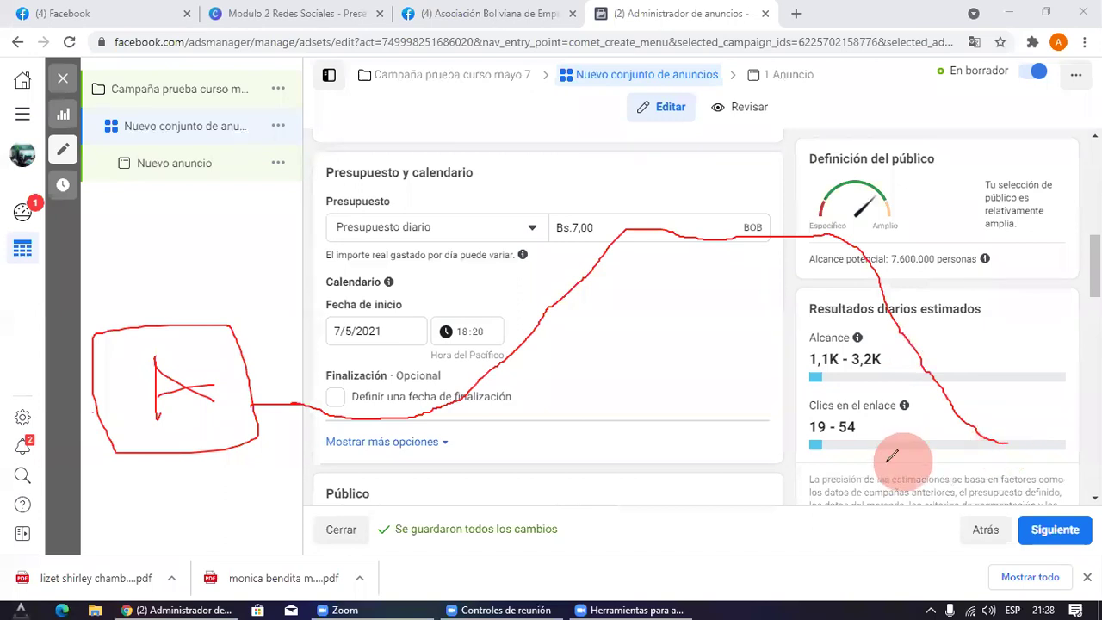
pyautogui.moveTo(292, 394); pyautogui.dragTo(247, 393)
pyautogui.moveTo(543, 390)
pyautogui.mouseDown()
pyautogui.moveTo(630, 291)
pyautogui.moveTo(645, 368)
pyautogui.mouseUp()
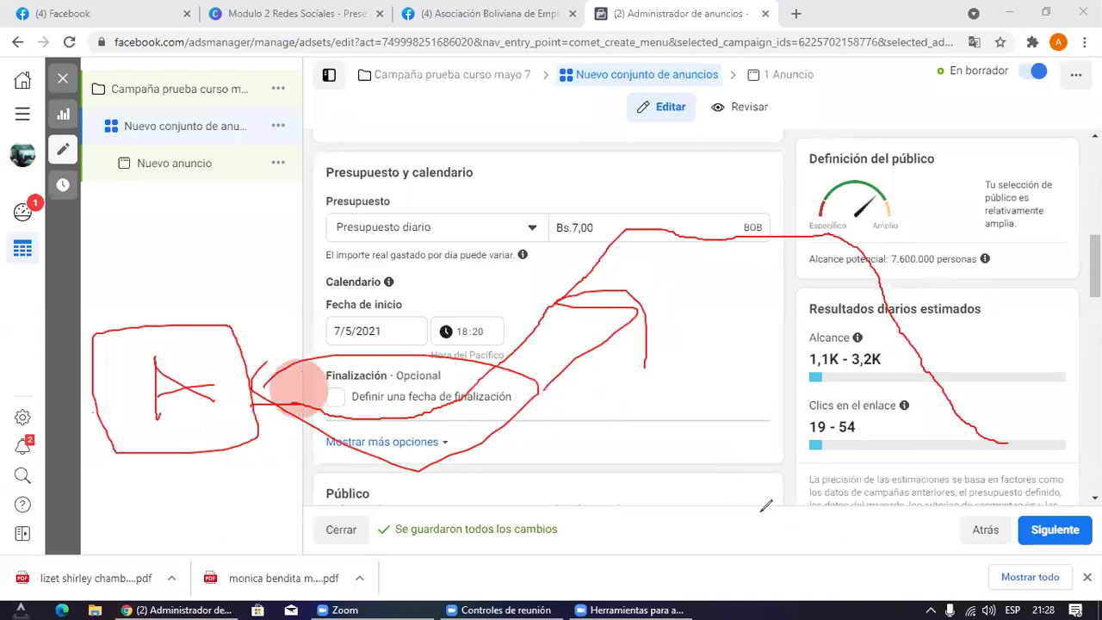
# Step: Redraw the boxed letter A in red with a short curve beside it and an arrow pointing down at the curve
pyautogui.moveTo(128, 301)
pyautogui.mouseDown()
pyautogui.moveTo(293, 305)
pyautogui.moveTo(119, 334)
pyautogui.moveTo(143, 256)
pyautogui.mouseUp()
pyautogui.moveTo(191, 412)
pyautogui.mouseDown()
pyautogui.moveTo(249, 390)
pyautogui.moveTo(263, 366)
pyautogui.mouseUp()
pyautogui.moveTo(319, 419)
pyautogui.mouseDown()
pyautogui.moveTo(404, 426)
pyautogui.moveTo(437, 381)
pyautogui.moveTo(488, 398)
pyautogui.moveTo(534, 437)
pyautogui.mouseUp()
pyautogui.moveTo(338, 143)
pyautogui.mouseDown()
pyautogui.moveTo(456, 372)
pyautogui.moveTo(482, 332)
pyautogui.mouseUp()
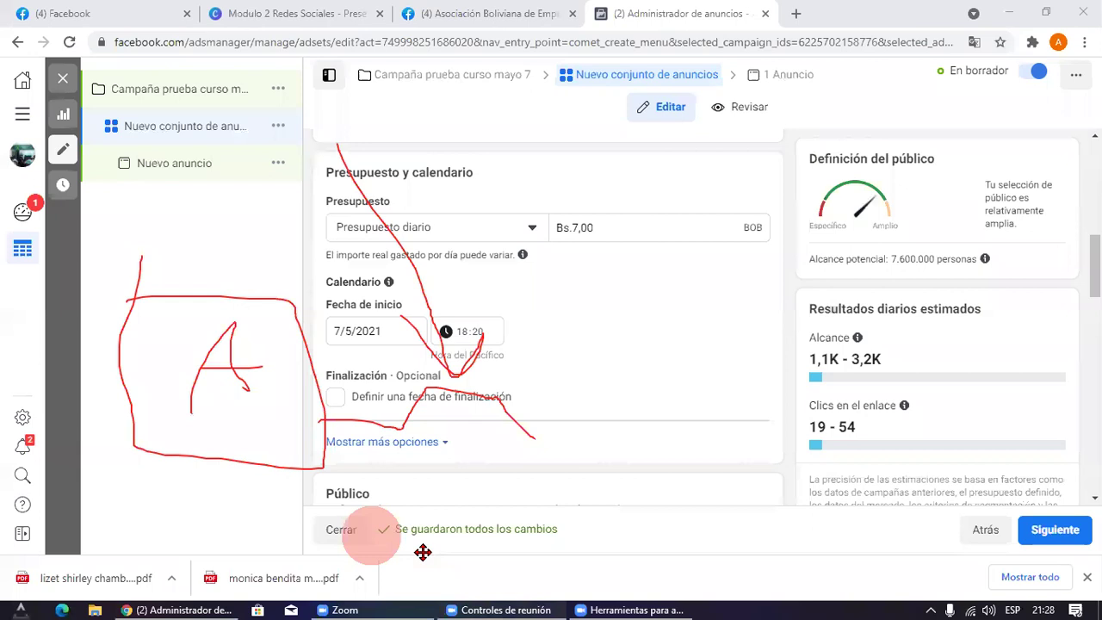
# Step: Sketch a boxed letter A with a long rise-and-fall curve in red, circle the curve's plateau, and clear the drawing
pyautogui.moveTo(140, 432)
pyautogui.mouseDown()
pyautogui.moveTo(191, 335)
pyautogui.moveTo(228, 421)
pyautogui.mouseUp()
pyautogui.moveTo(211, 381); pyautogui.dragTo(151, 377)
pyautogui.moveTo(116, 438)
pyautogui.mouseDown()
pyautogui.moveTo(258, 337)
pyautogui.moveTo(87, 426)
pyautogui.mouseUp()
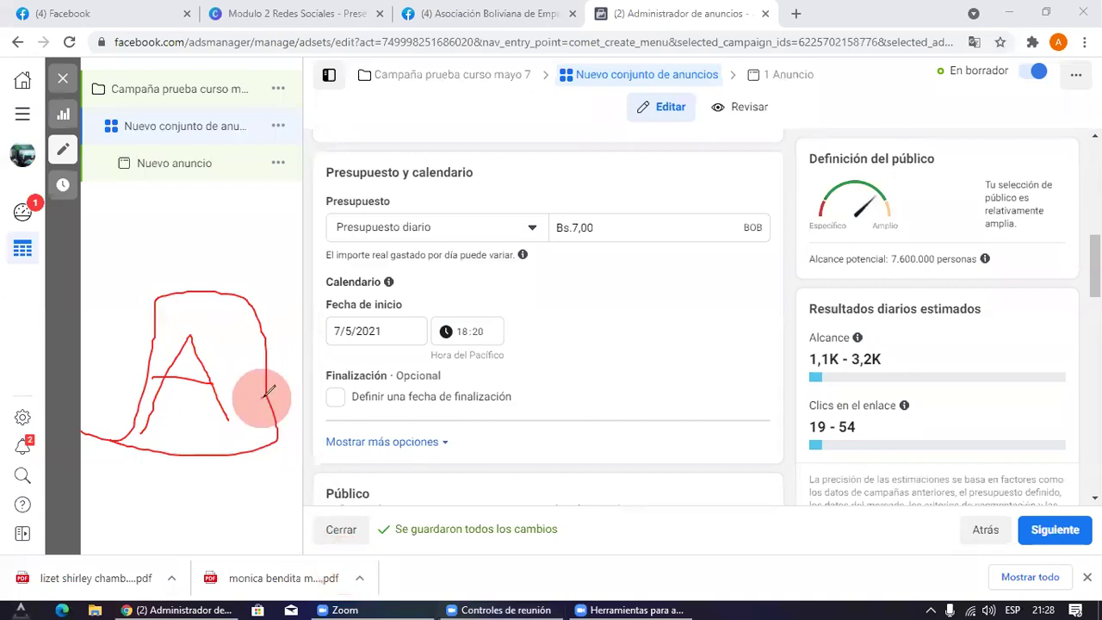
pyautogui.moveTo(261, 397)
pyautogui.mouseDown()
pyautogui.moveTo(342, 396)
pyautogui.moveTo(535, 188)
pyautogui.moveTo(782, 186)
pyautogui.moveTo(822, 243)
pyautogui.moveTo(1012, 406)
pyautogui.mouseUp()
pyautogui.moveTo(463, 171)
pyautogui.mouseDown()
pyautogui.moveTo(669, 135)
pyautogui.moveTo(585, 302)
pyautogui.moveTo(487, 96)
pyautogui.mouseUp()
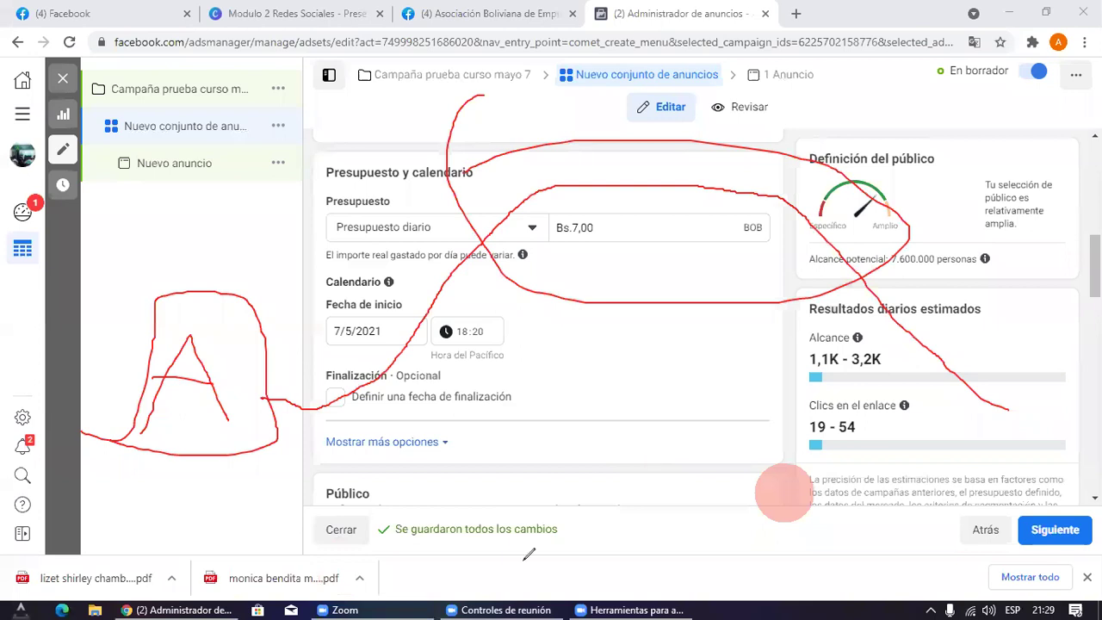
pyautogui.click(784, 492)
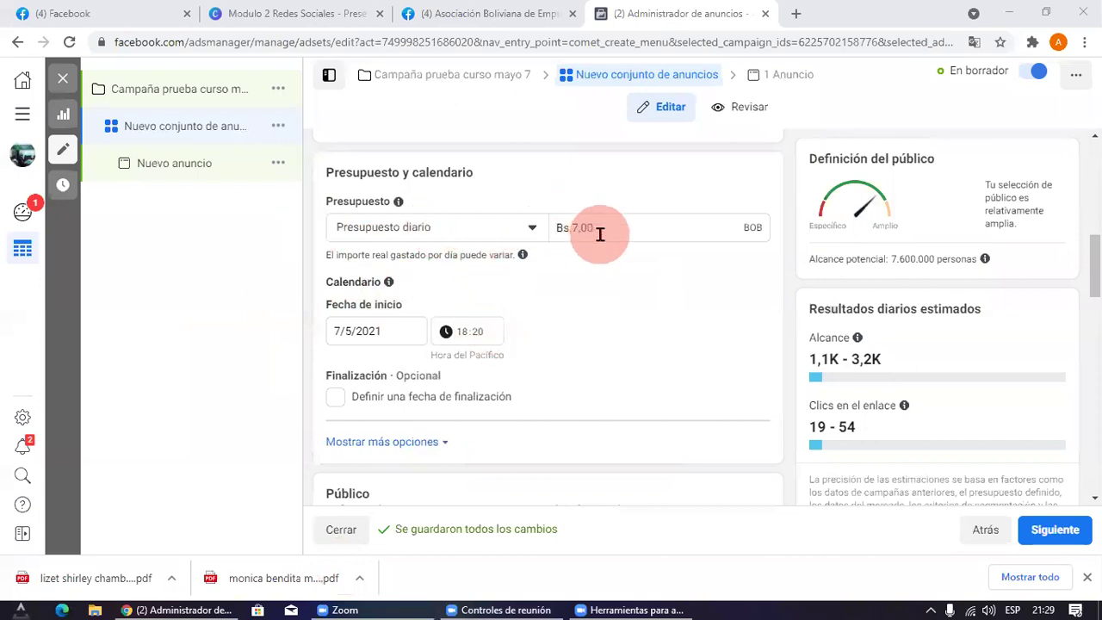
# Step: Set the ad set's daily budget to Bs. 35
pyautogui.moveTo(600, 229); pyautogui.dragTo(340, 229)
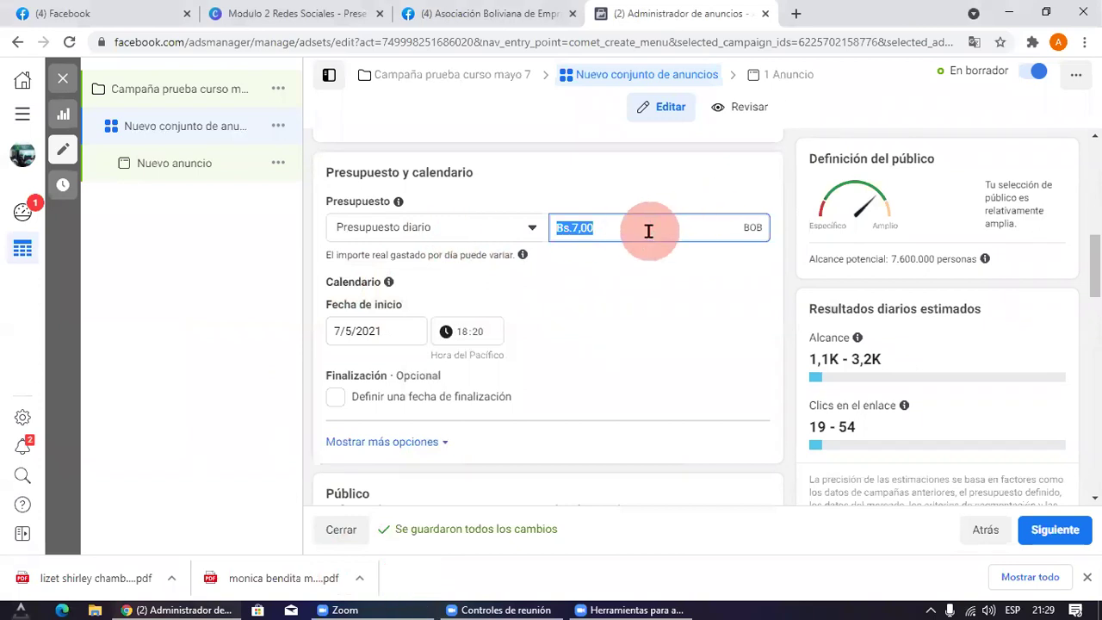
pyautogui.write('35')
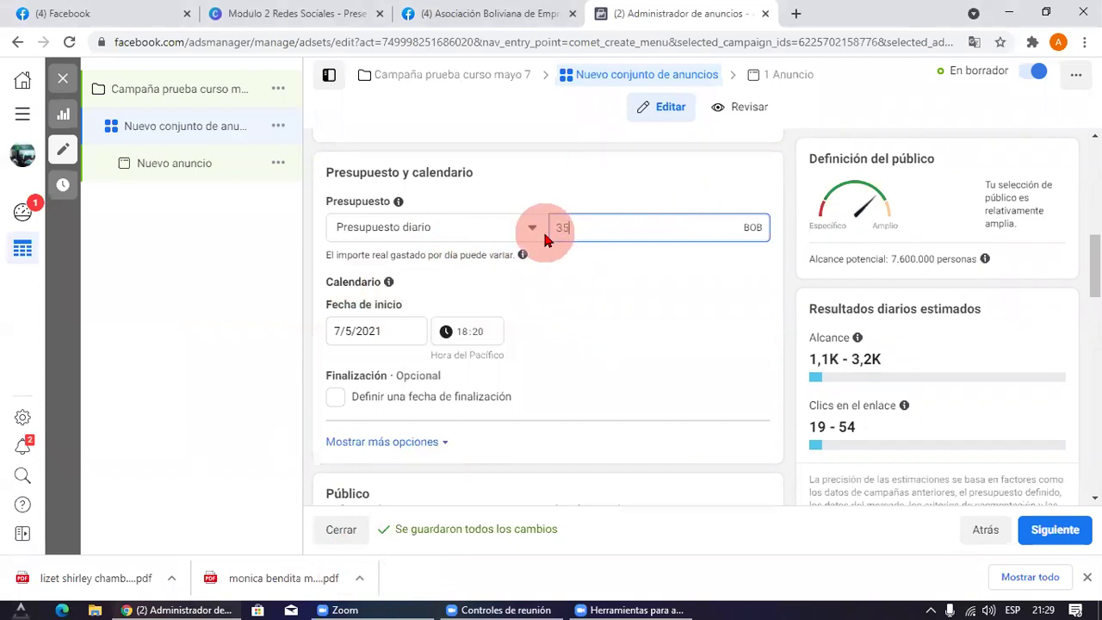
pyautogui.click(626, 340)
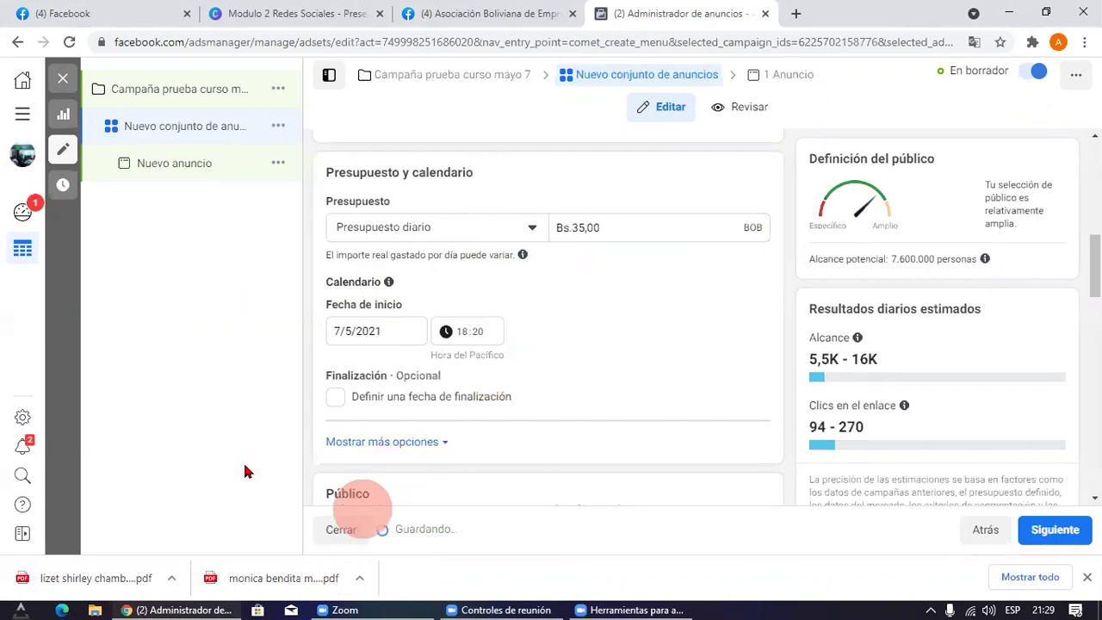
pyautogui.click(236, 301)
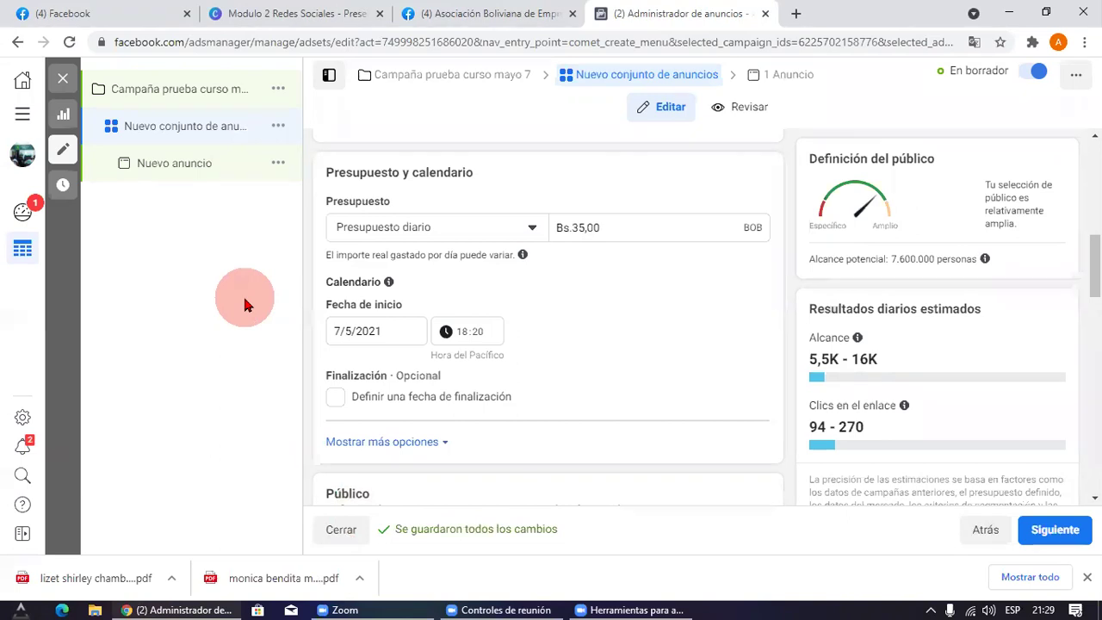
pyautogui.click(430, 176)
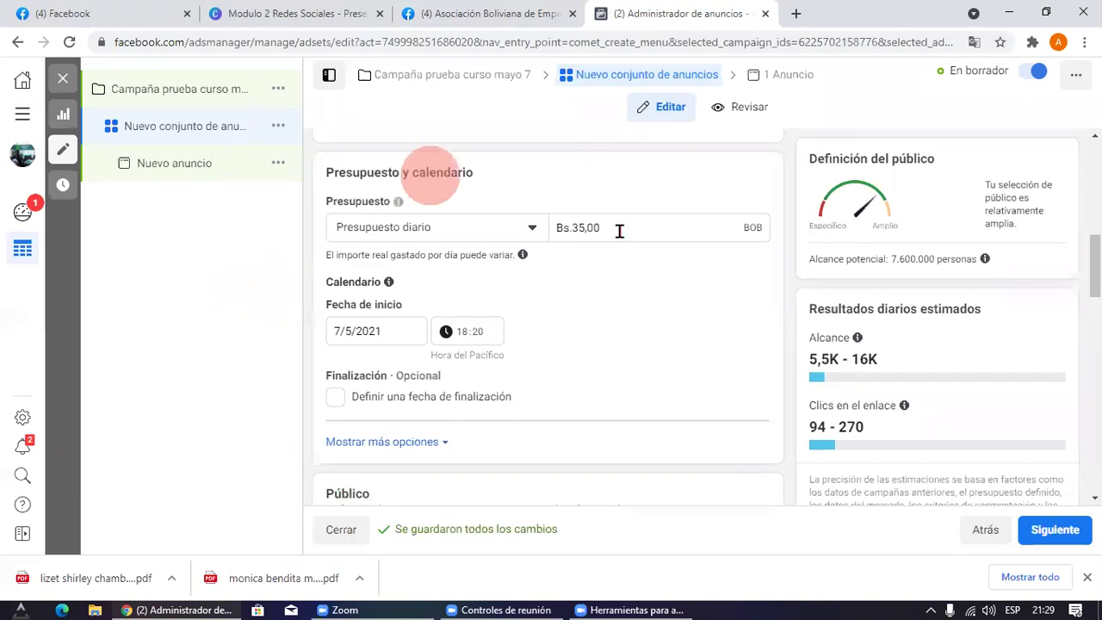
pyautogui.click(561, 227)
pyautogui.click(589, 379)
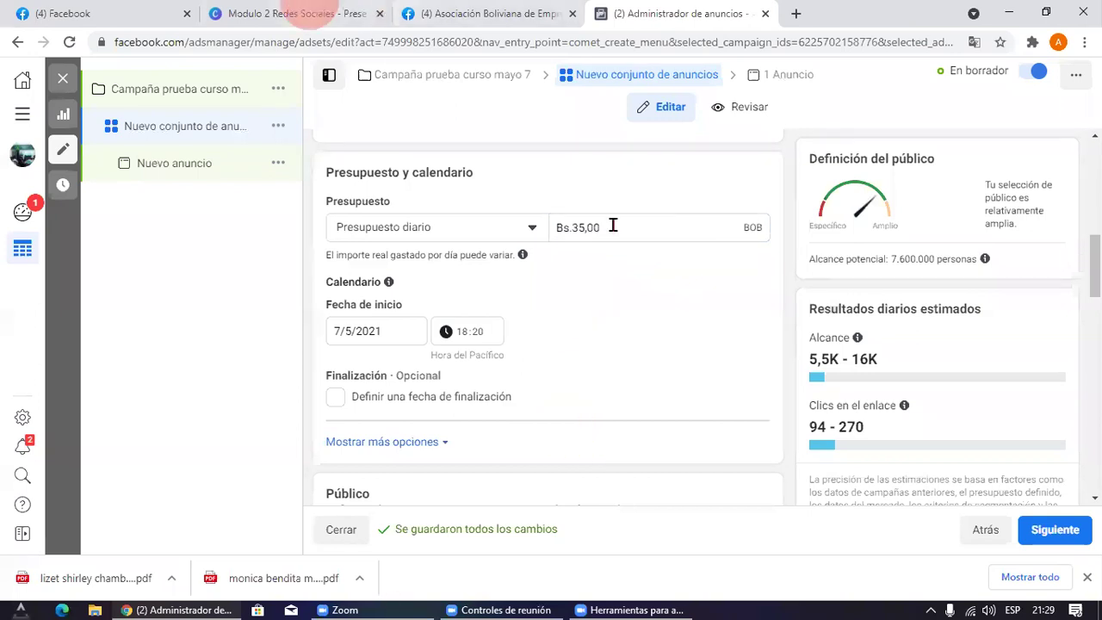
# Step: Switch the budget type to Presupuesto total and circle the Calendario start and end dates in red
pyautogui.click(531, 228)
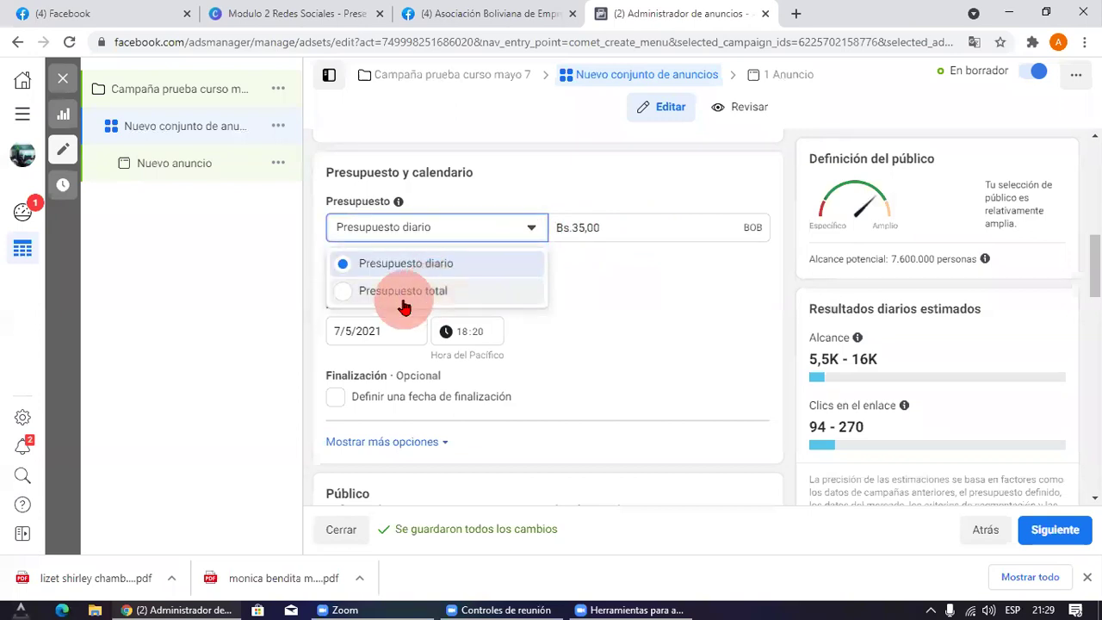
pyautogui.click(431, 294)
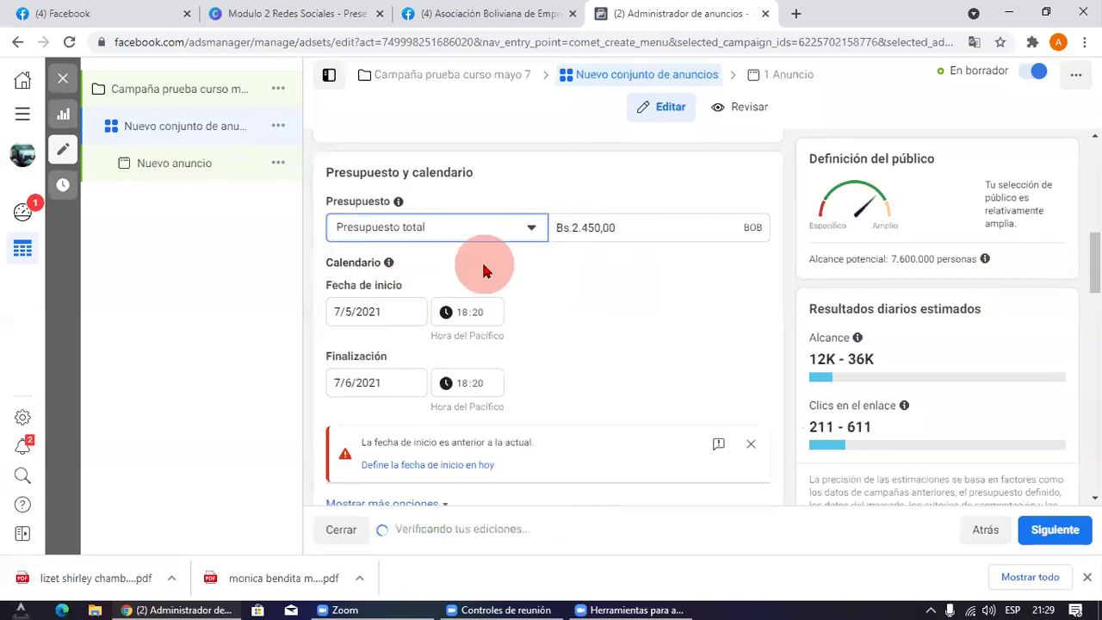
pyautogui.scroll(-1, 485, 270)
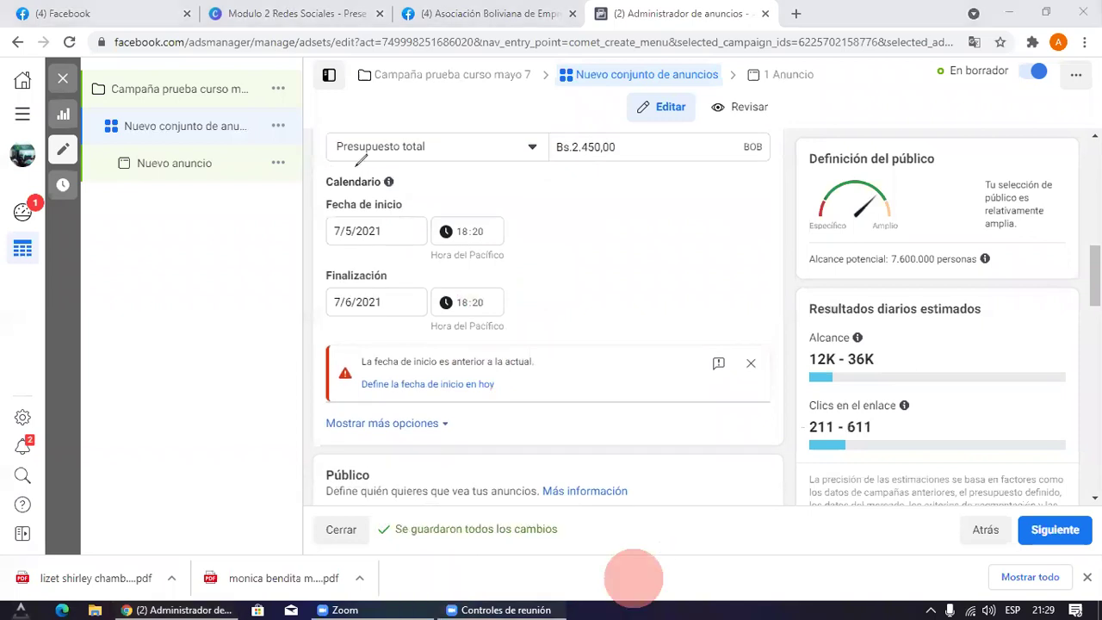
pyautogui.moveTo(360, 159); pyautogui.dragTo(332, 327)
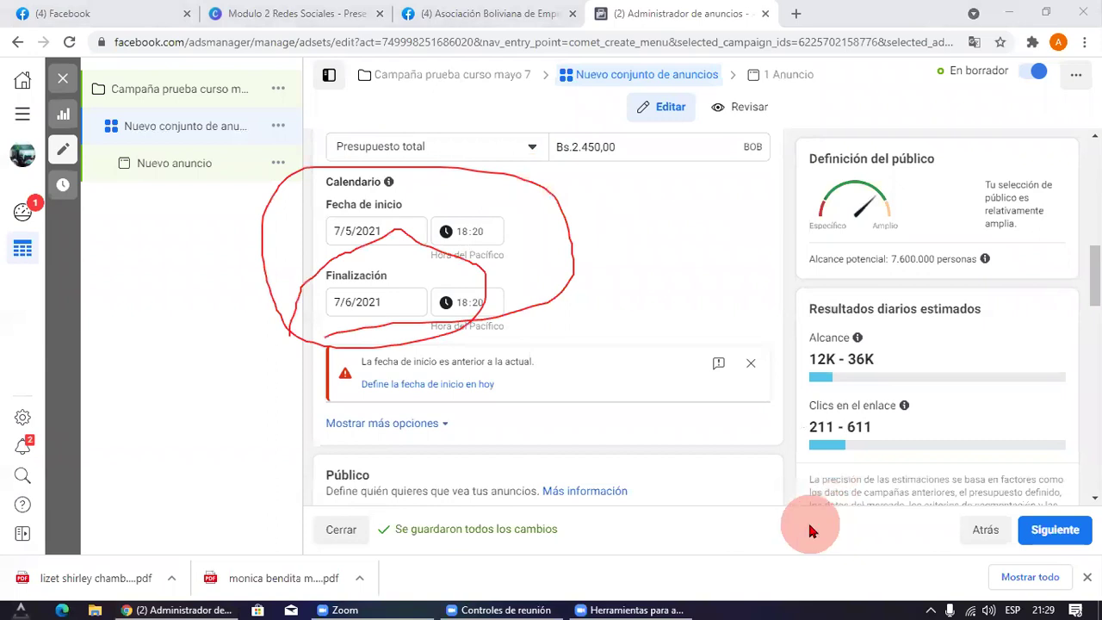
# Step: Set the ad set's end date to 14/5/2021 and redefine the start date as today
pyautogui.click(355, 303)
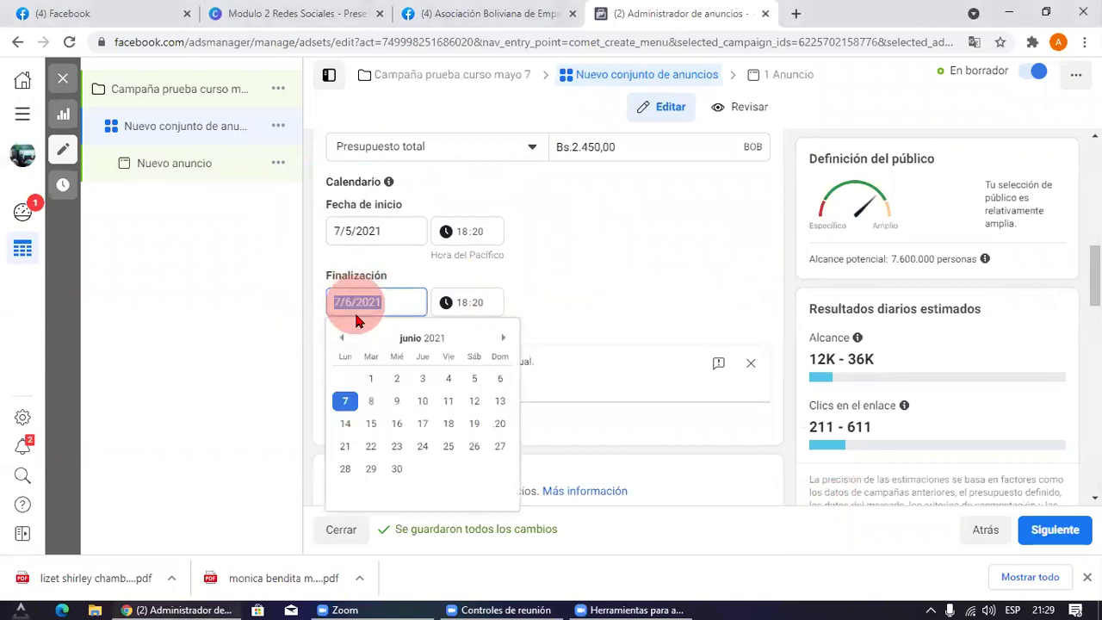
pyautogui.click(342, 338)
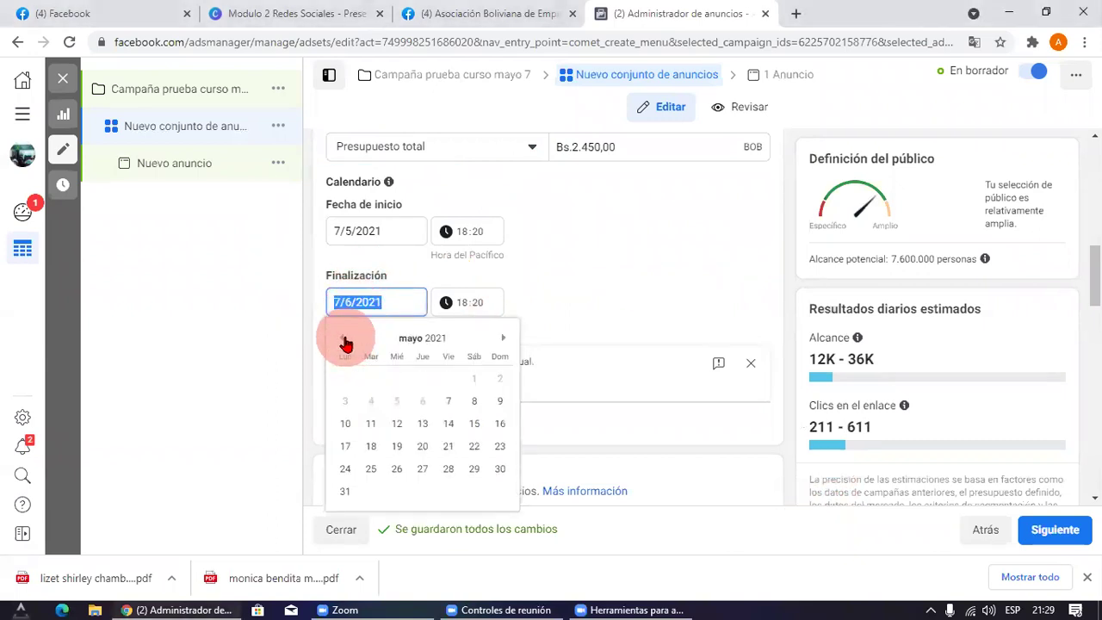
pyautogui.click(449, 411)
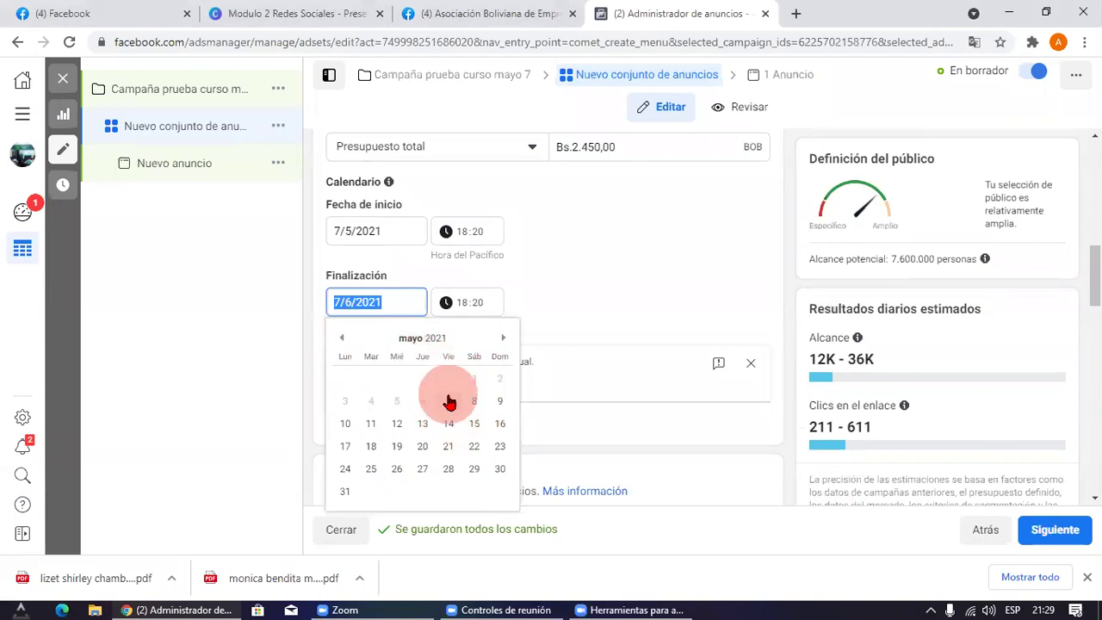
pyautogui.click(450, 422)
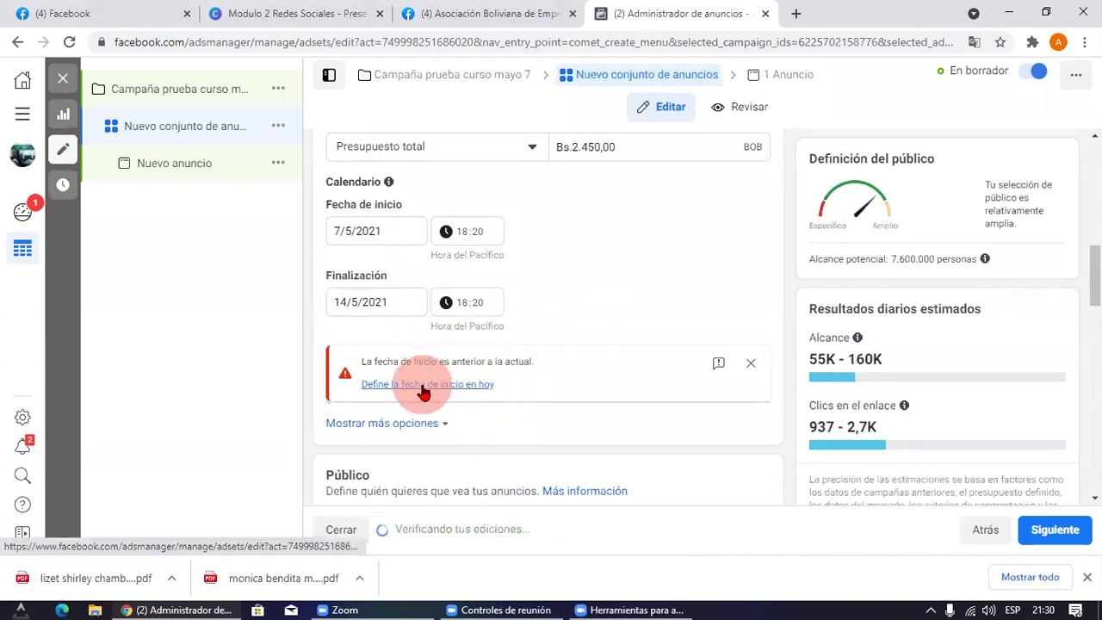
pyautogui.click(424, 389)
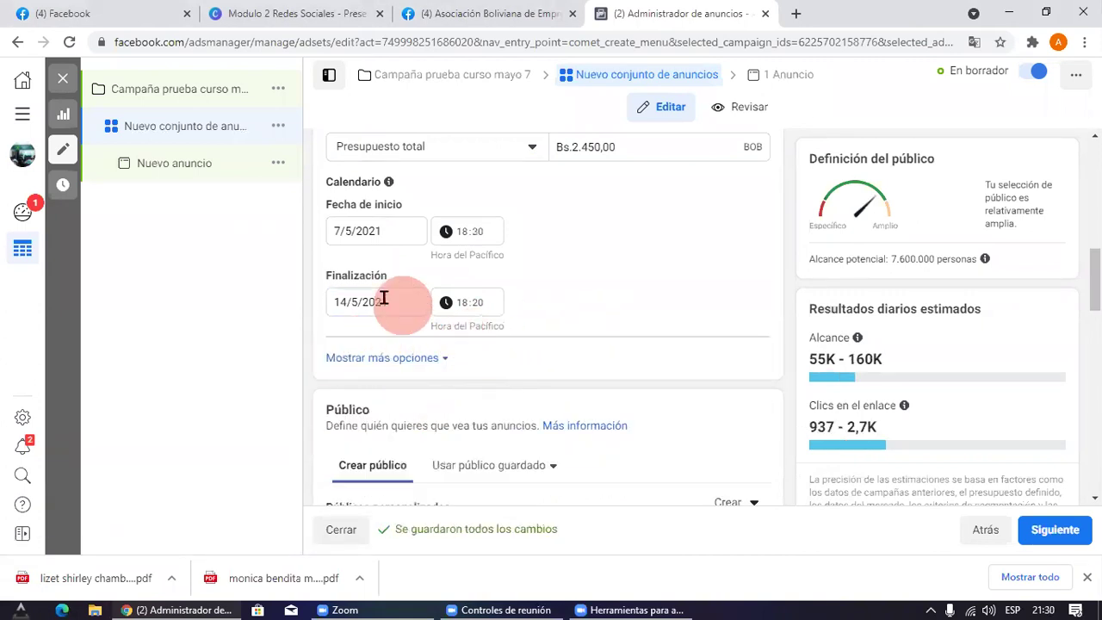
# Step: Set the ad set's total budget to Bs. 49
pyautogui.scroll(1, 366, 237)
pyautogui.moveTo(658, 222); pyautogui.dragTo(633, 379)
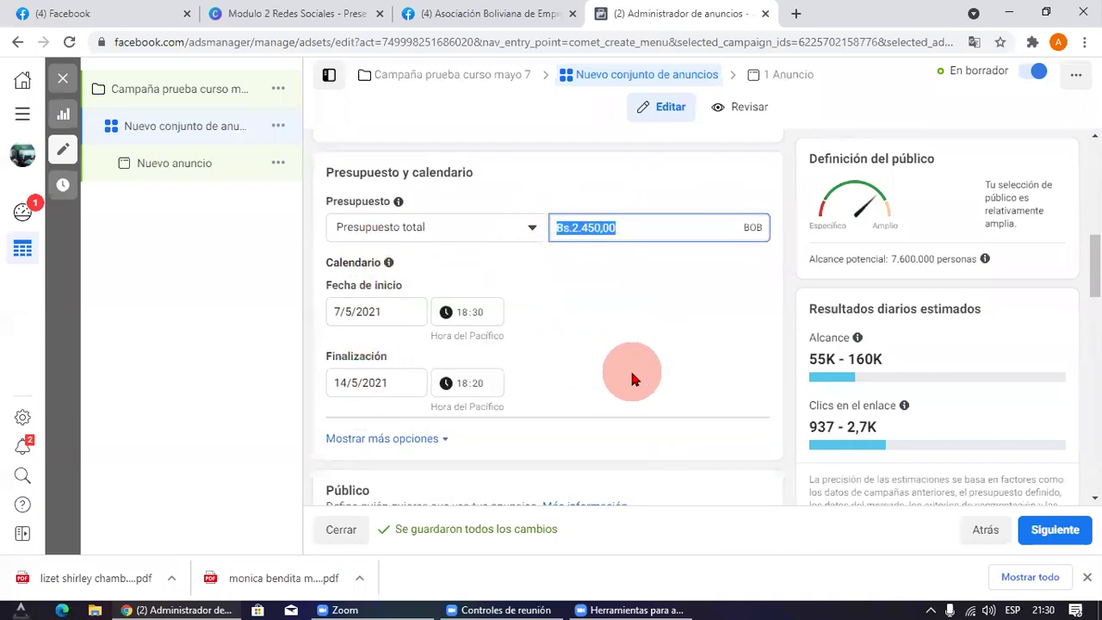
pyautogui.click(632, 373)
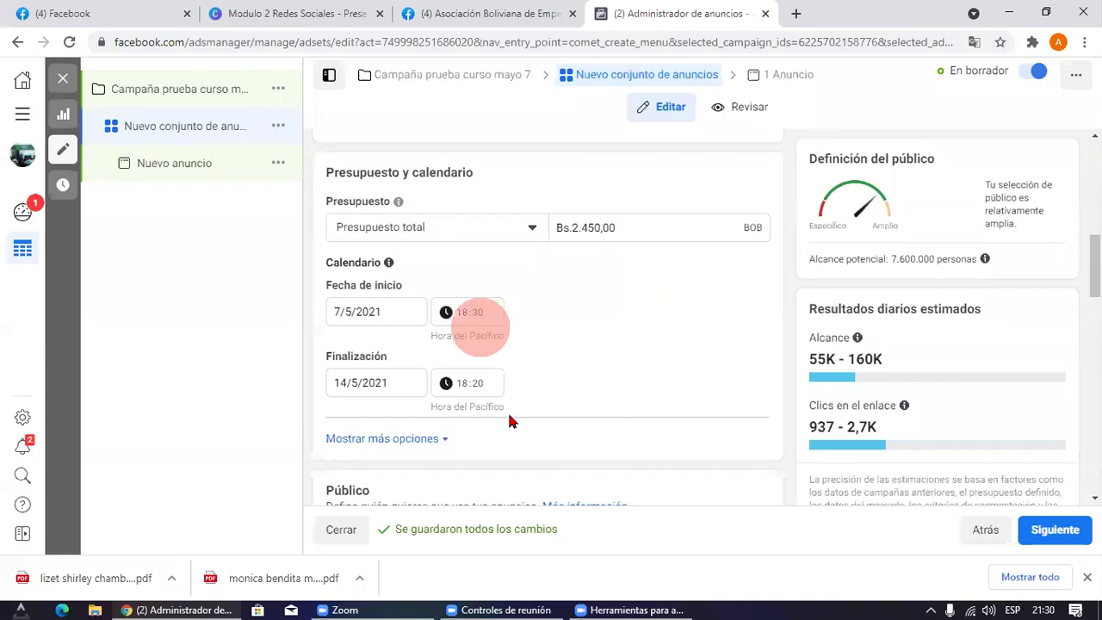
pyautogui.click(439, 238)
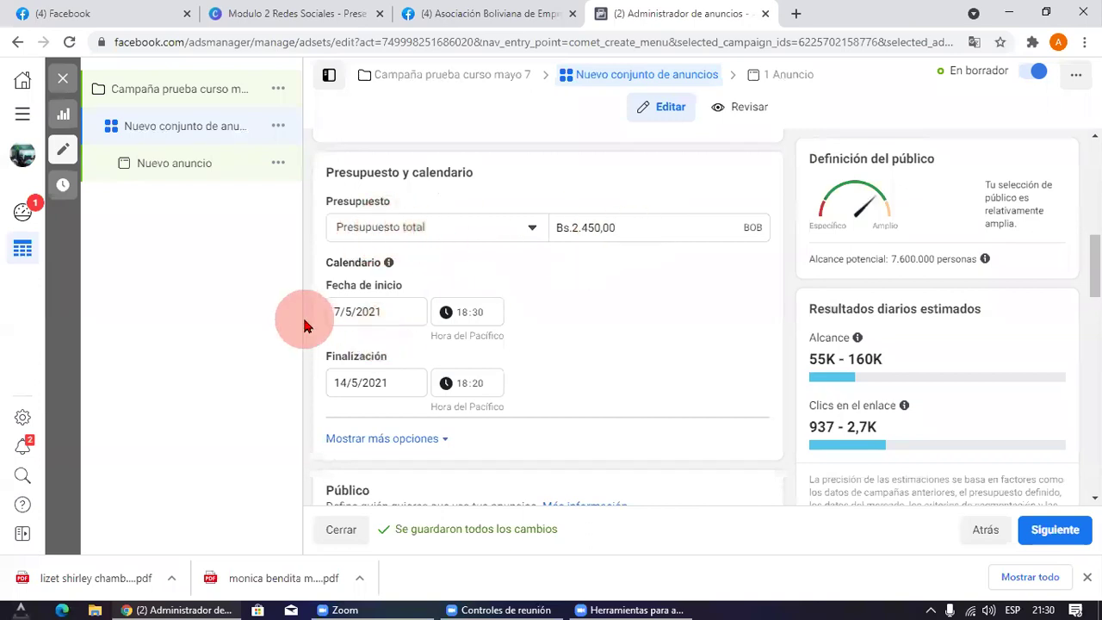
pyautogui.click(586, 227)
pyautogui.hotkey('ctrl', 'a')
pyautogui.write('49')
pyautogui.click(638, 342)
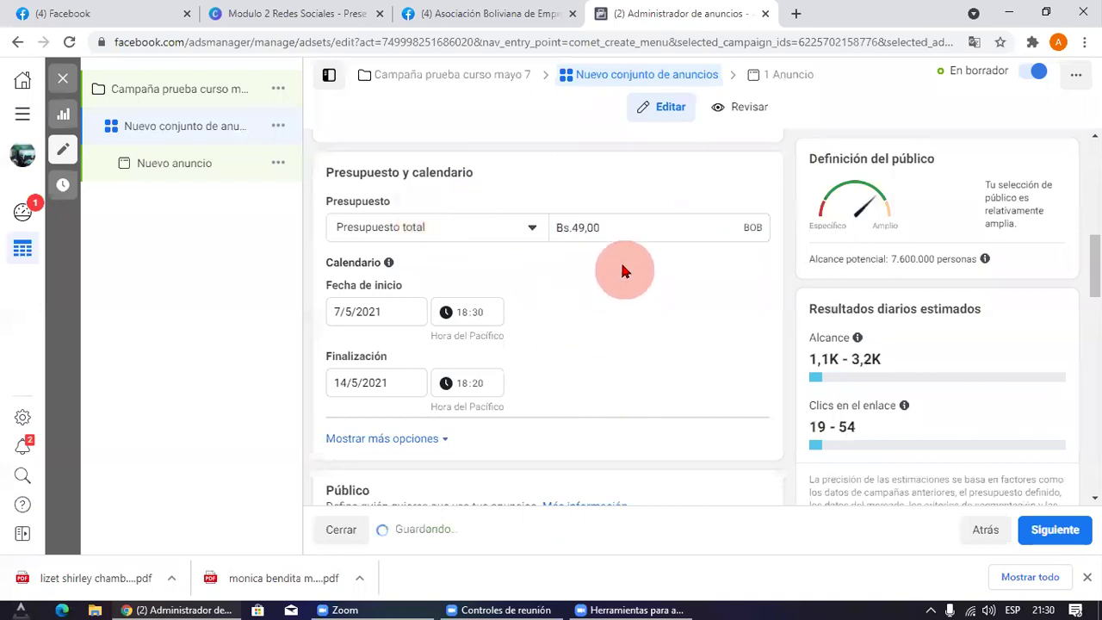
# Step: Try a total budget of Bs. 48 and highlight the text of the minimum-budget message
pyautogui.click(602, 230)
pyautogui.hotkey('ctrl', 'a')
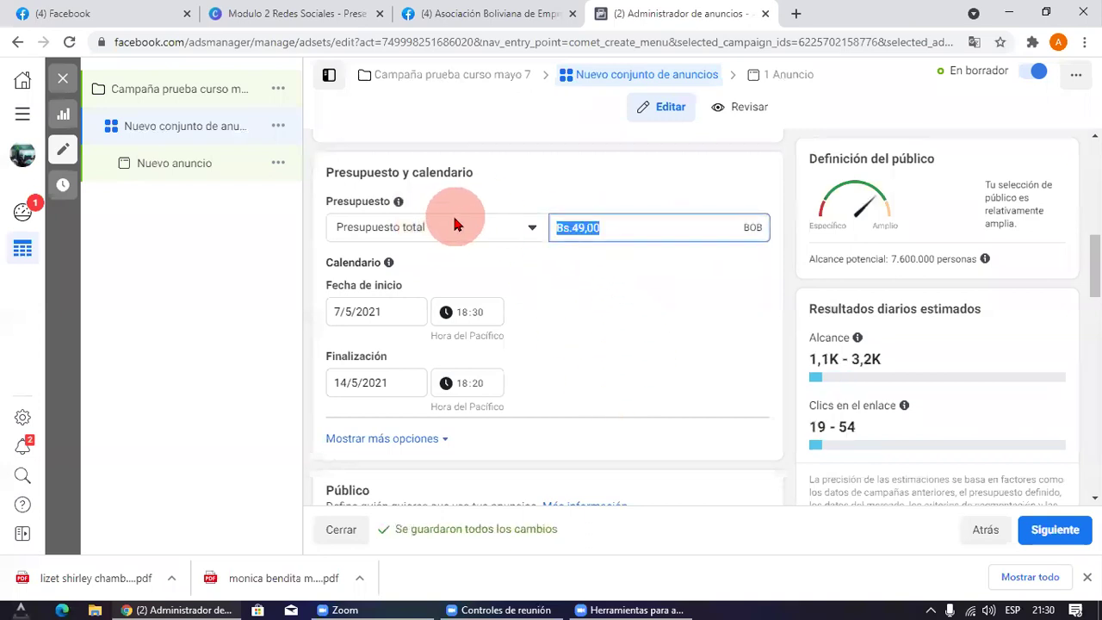
pyautogui.write('48')
pyautogui.click(596, 301)
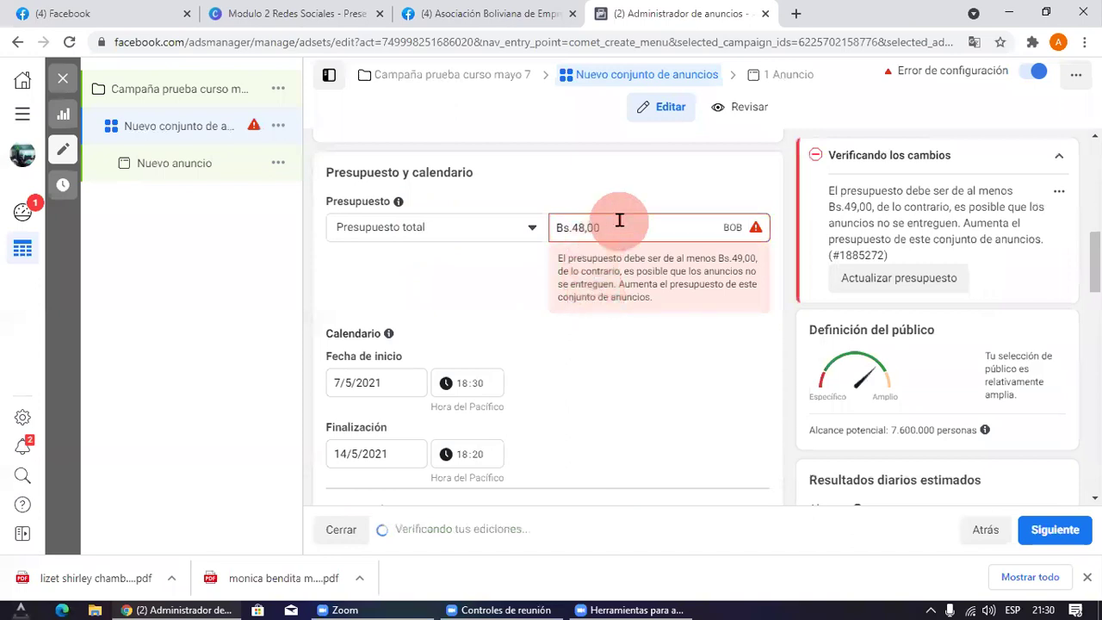
pyautogui.moveTo(828, 190); pyautogui.dragTo(1038, 251)
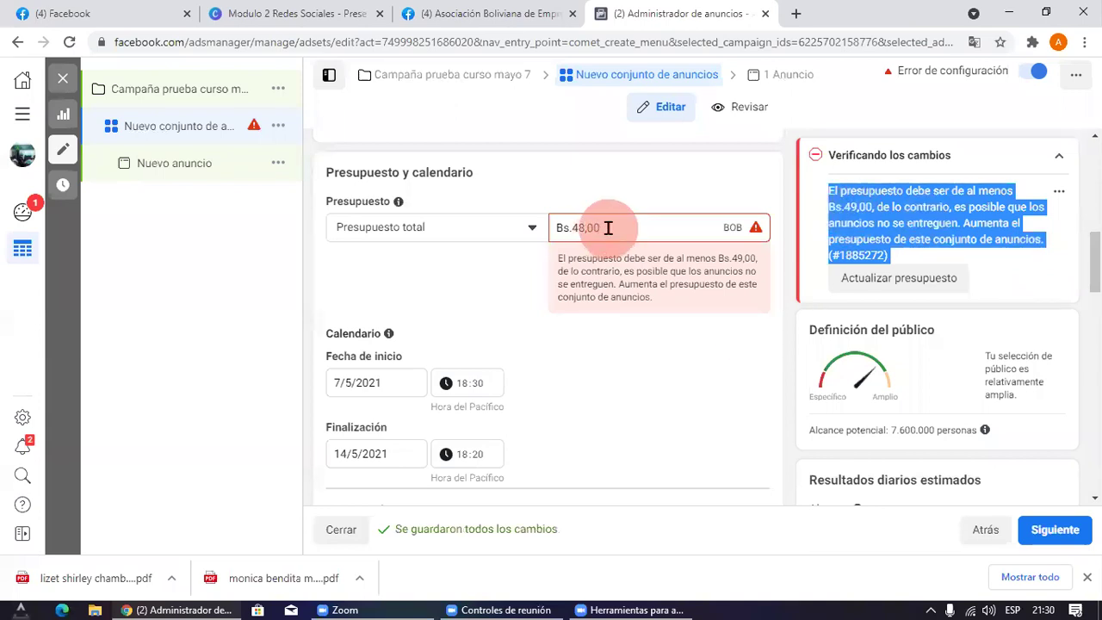
pyautogui.click(638, 384)
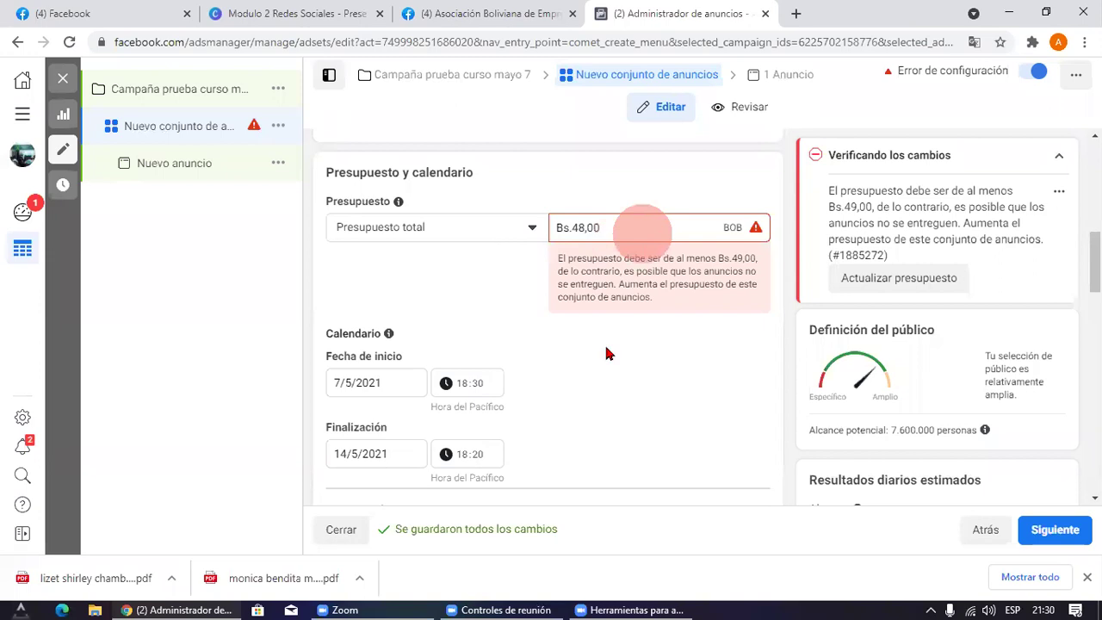
# Step: Set the ad set's total budget to Bs. 200 and highlight the amount
pyautogui.click(643, 233)
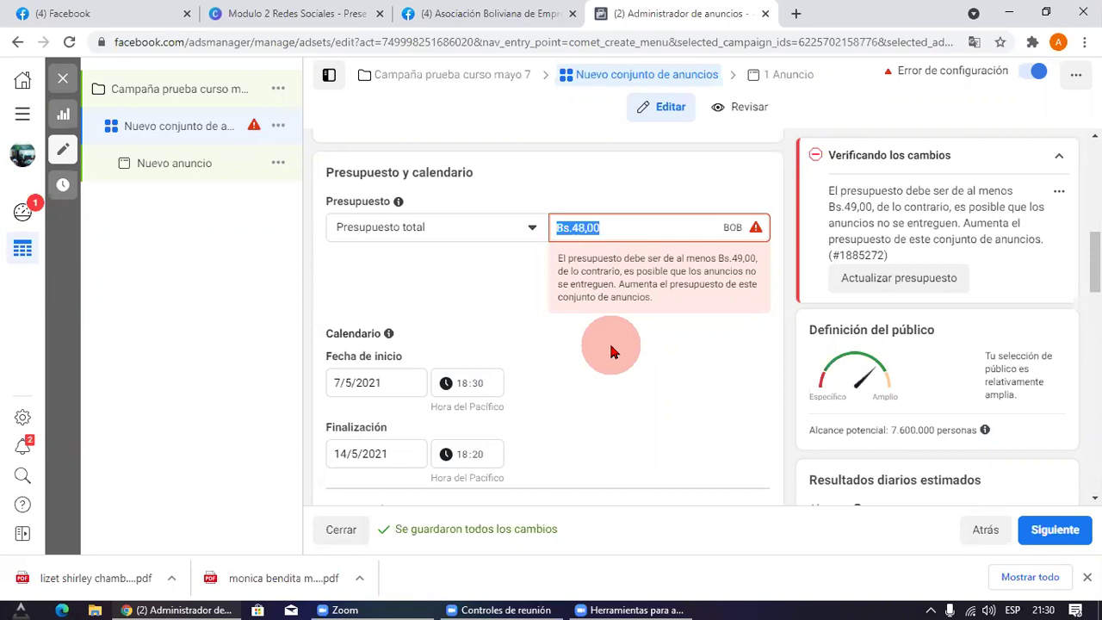
pyautogui.write('200')
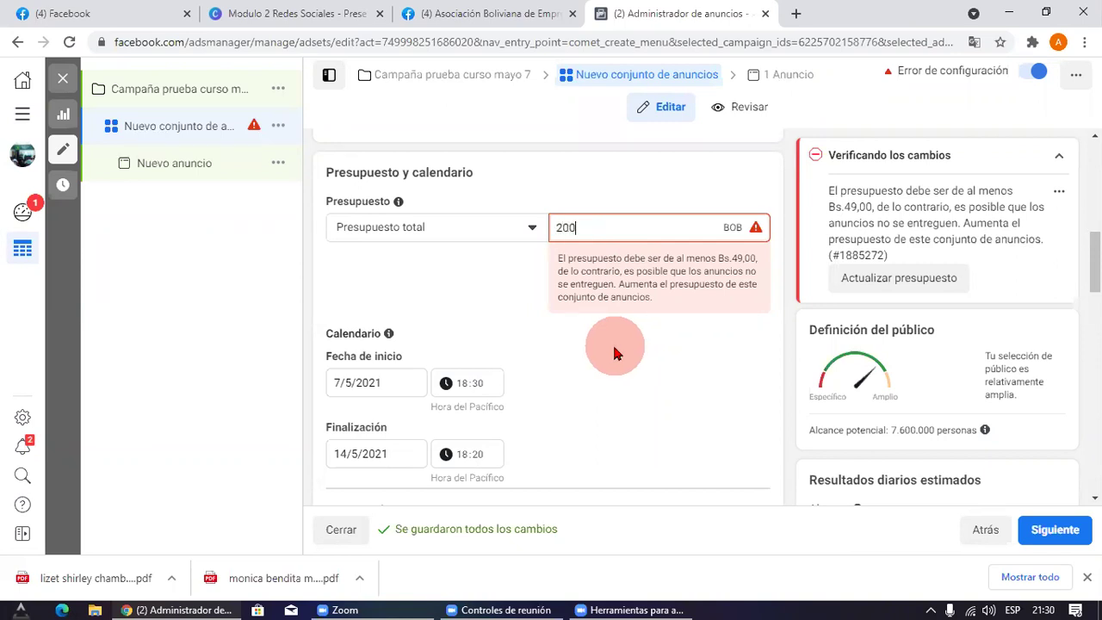
pyautogui.click(614, 353)
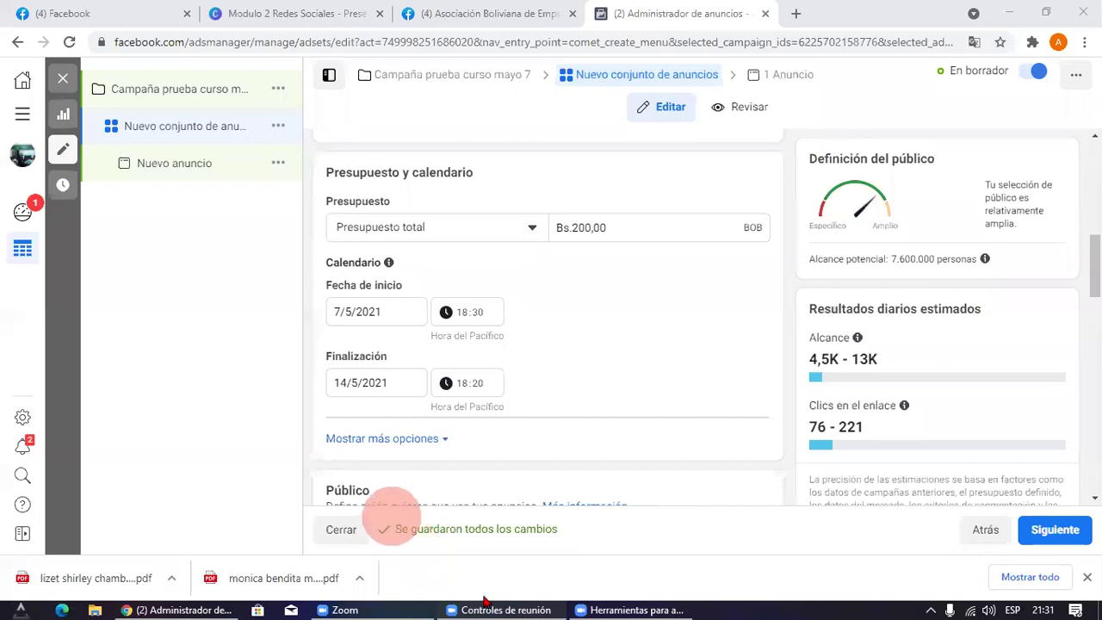
pyautogui.click(601, 261)
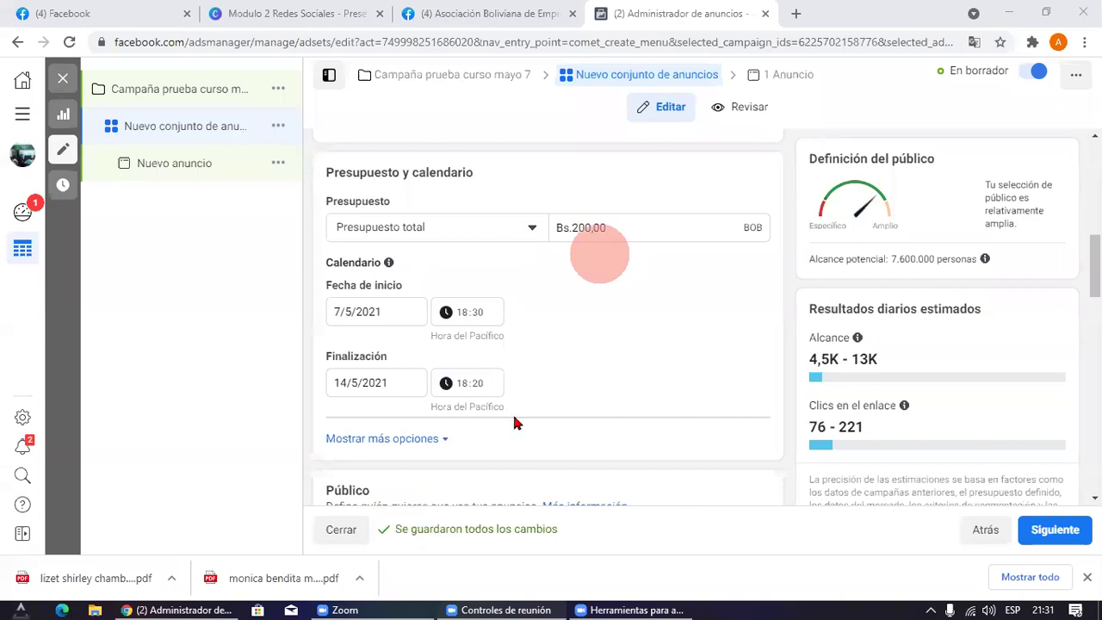
pyautogui.moveTo(627, 226); pyautogui.dragTo(554, 224)
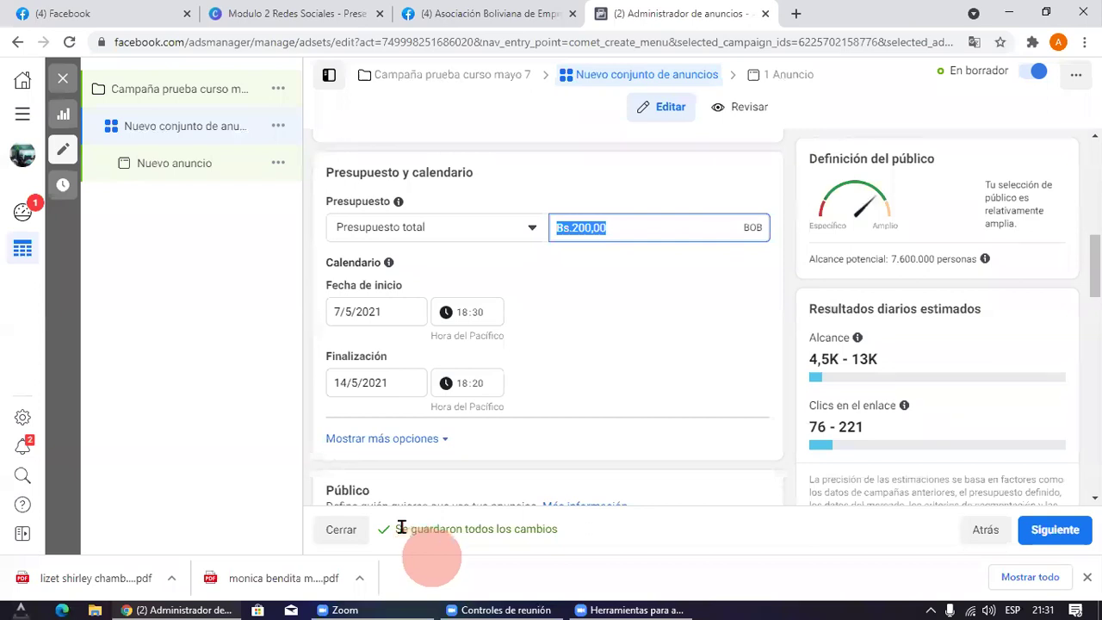
# Step: Circle the Presupuesto setting in red with an arrow pointing up at it, and clear the drawing
pyautogui.click(626, 581)
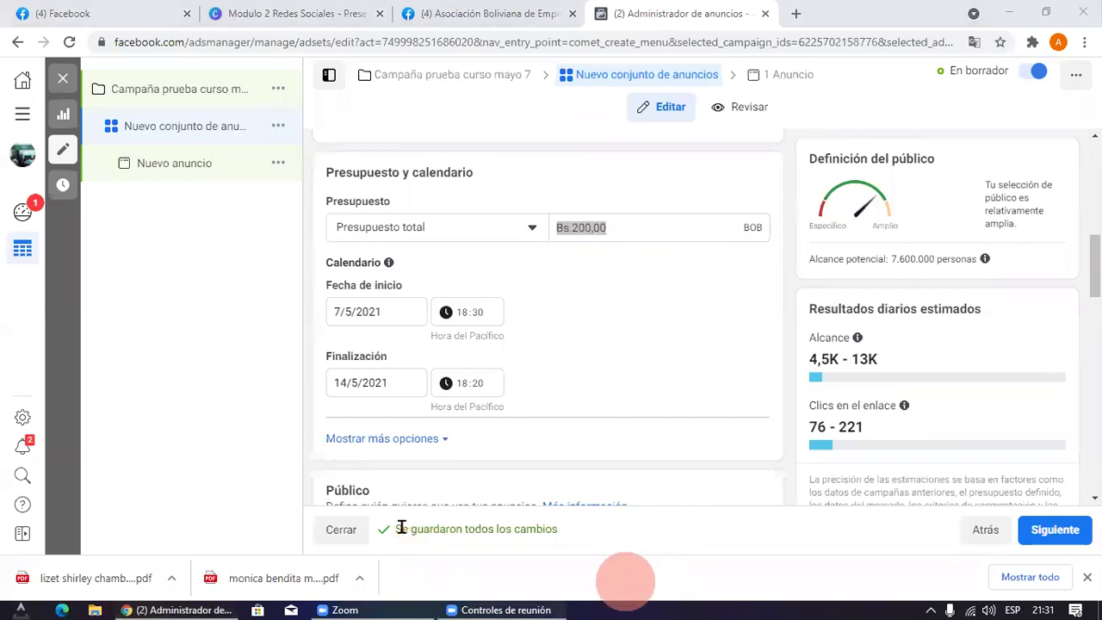
pyautogui.moveTo(257, 194)
pyautogui.mouseDown()
pyautogui.moveTo(284, 177)
pyautogui.moveTo(442, 312)
pyautogui.moveTo(321, 162)
pyautogui.moveTo(332, 166)
pyautogui.mouseUp()
pyautogui.moveTo(133, 465)
pyautogui.mouseDown()
pyautogui.moveTo(257, 310)
pyautogui.moveTo(307, 366)
pyautogui.mouseUp()
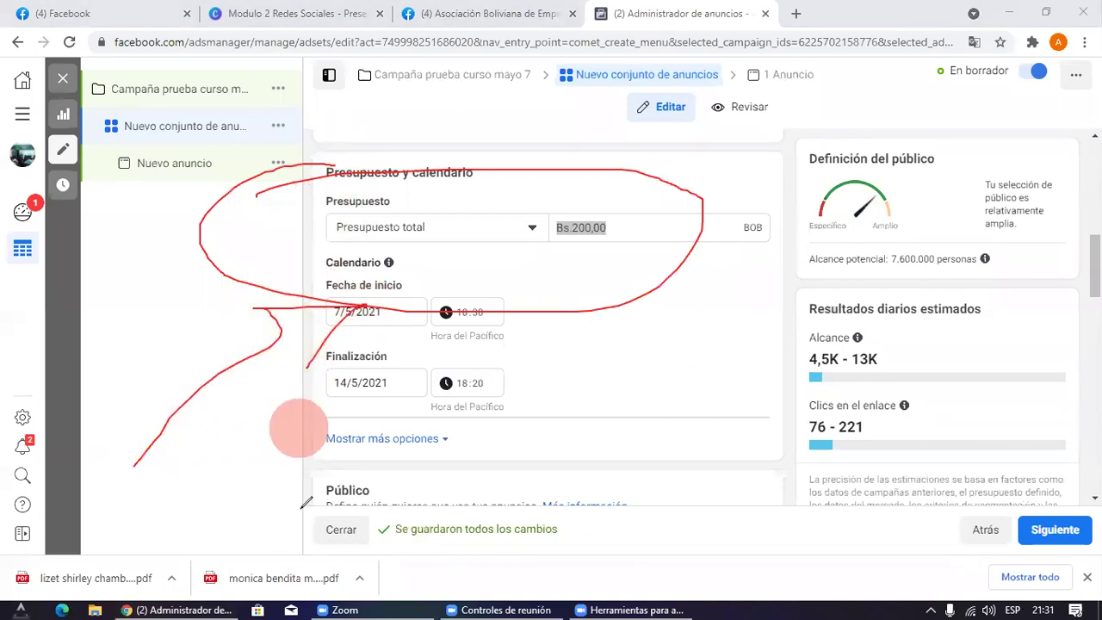
pyautogui.click(604, 293)
pyautogui.click(764, 432)
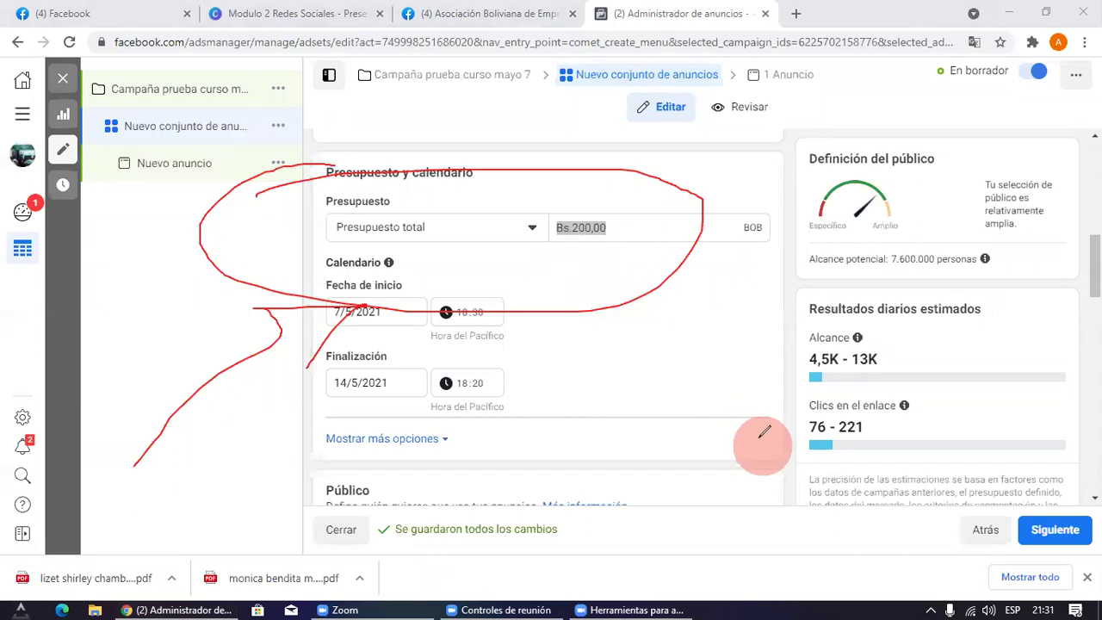
pyautogui.click(796, 523)
# Step: Draw a red arrow pointing up at the budget amount, handwrite 1000 beside it, and clear the drawing
pyautogui.click(292, 259)
pyautogui.click(525, 279)
pyautogui.click(605, 291)
pyautogui.click(612, 383)
pyautogui.moveTo(611, 380)
pyautogui.mouseDown()
pyautogui.moveTo(602, 262)
pyautogui.moveTo(625, 279)
pyautogui.moveTo(679, 381)
pyautogui.mouseUp()
pyautogui.moveTo(682, 321)
pyautogui.mouseDown()
pyautogui.moveTo(711, 315)
pyautogui.moveTo(690, 301)
pyautogui.moveTo(724, 332)
pyautogui.moveTo(723, 274)
pyautogui.mouseUp()
pyautogui.moveTo(734, 262)
pyautogui.mouseDown()
pyautogui.moveTo(791, 262)
pyautogui.moveTo(766, 255)
pyautogui.mouseUp()
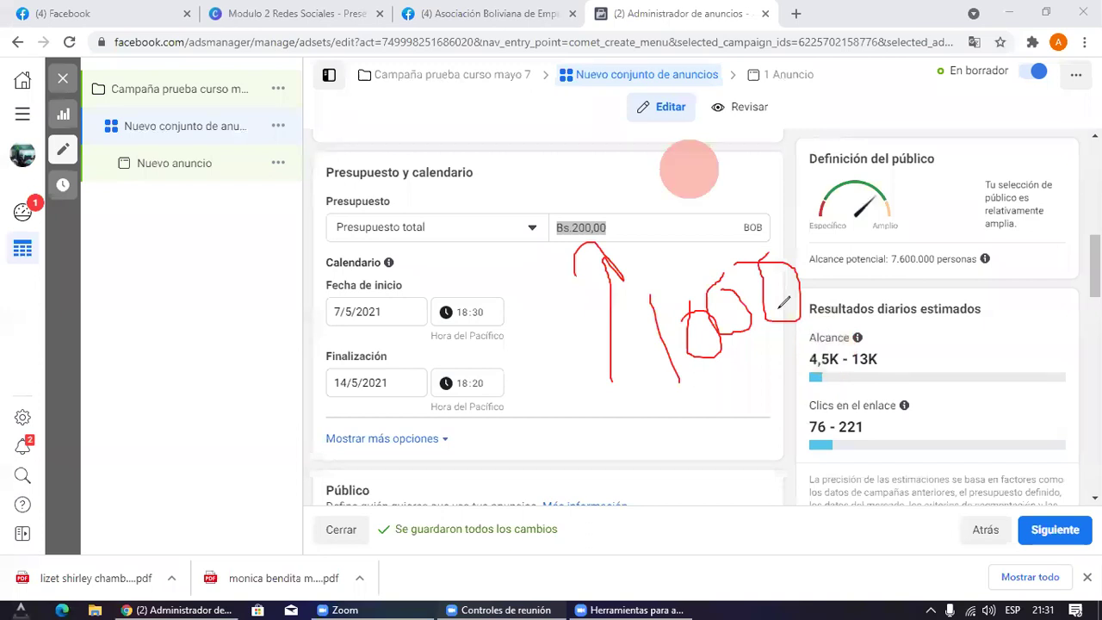
pyautogui.moveTo(549, 429)
pyautogui.mouseDown()
pyautogui.moveTo(518, 296)
pyautogui.moveTo(521, 260)
pyautogui.moveTo(466, 293)
pyautogui.mouseUp()
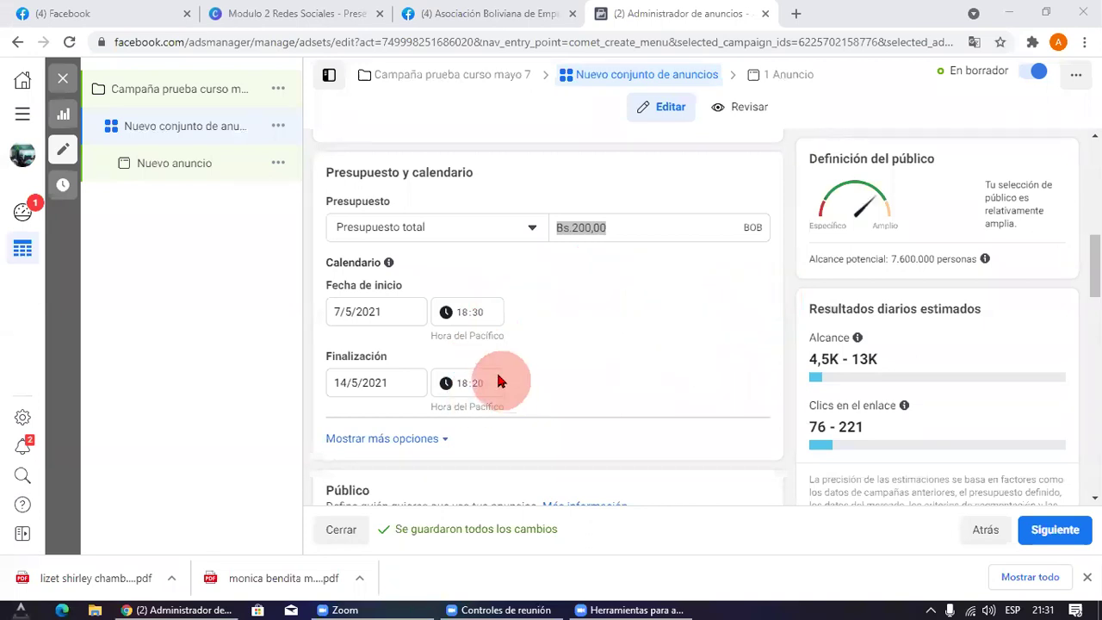
pyautogui.click(644, 230)
pyautogui.moveTo(642, 226); pyautogui.dragTo(561, 227)
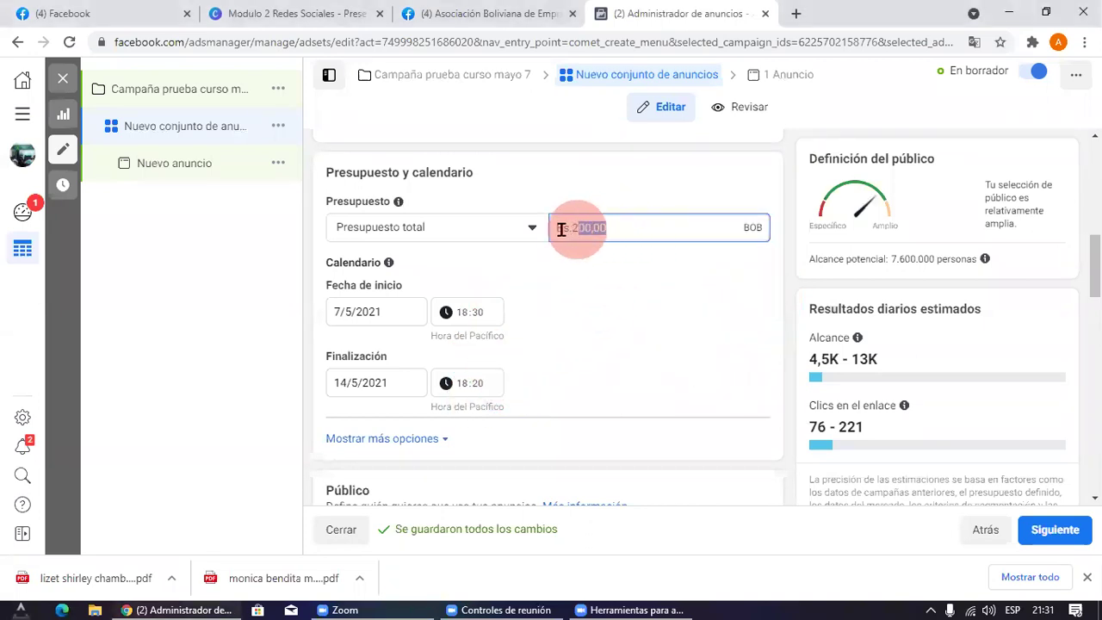
pyautogui.click(645, 336)
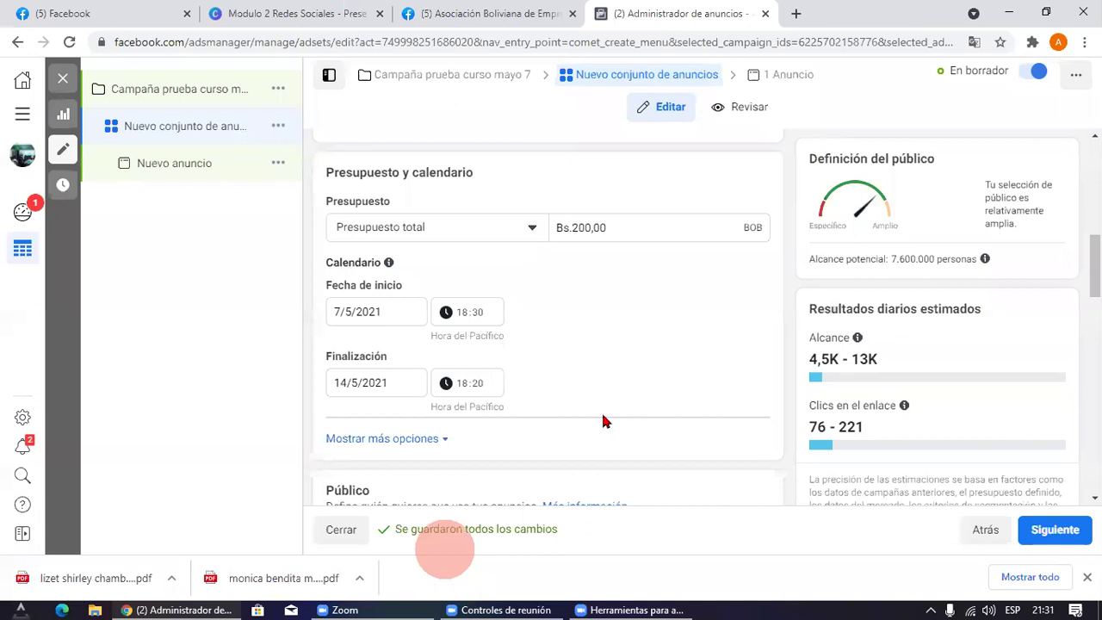
# Step: Switch to the Canva presentation, review the two Campaña, Conjunto de anuncio and Anuncio structure slides, and return to Ads Manager
pyautogui.click(293, 13)
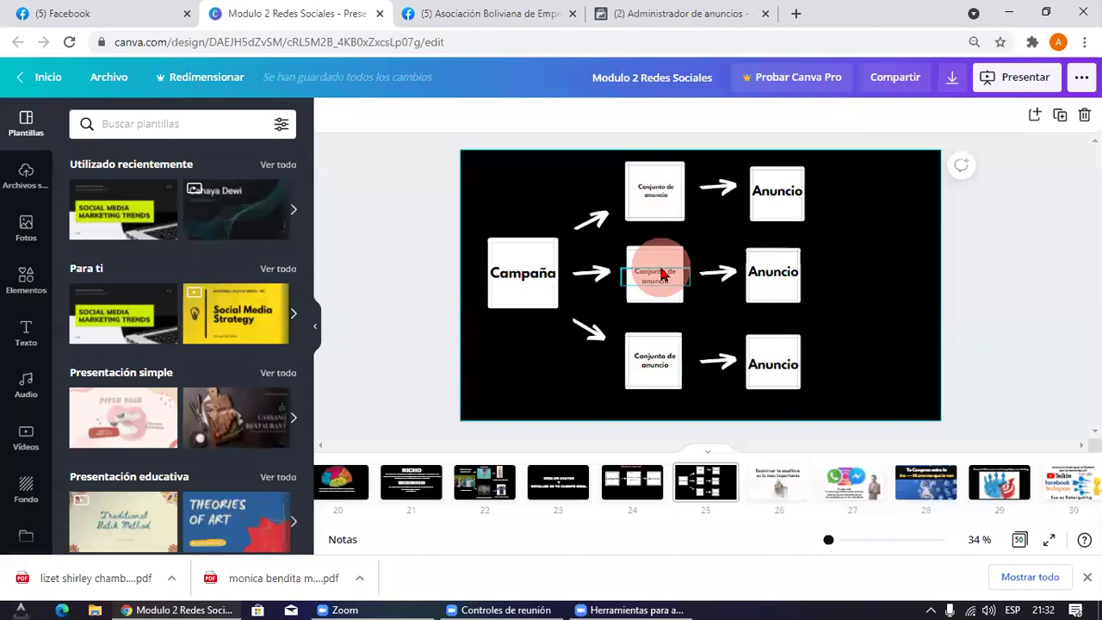
pyautogui.scroll(1, 660, 356)
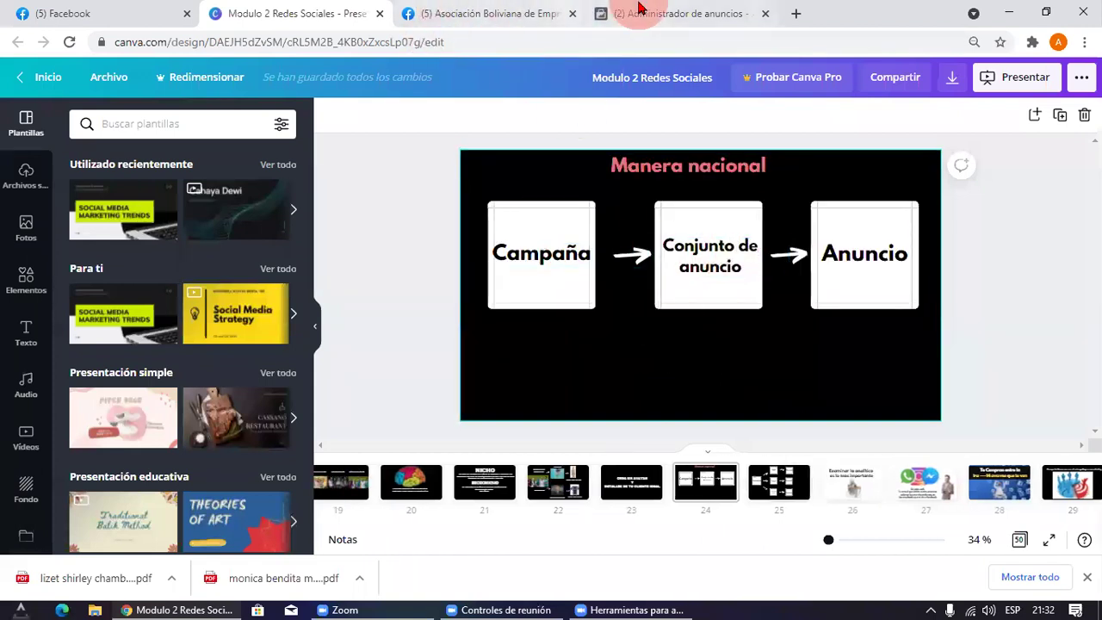
pyautogui.click(638, 8)
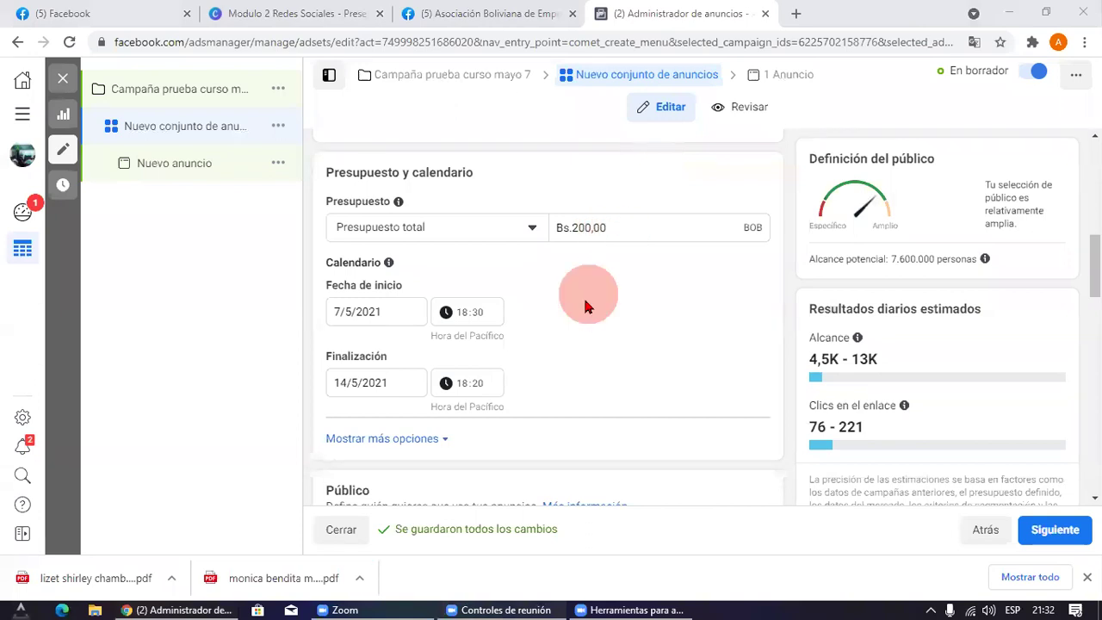
pyautogui.click(435, 529)
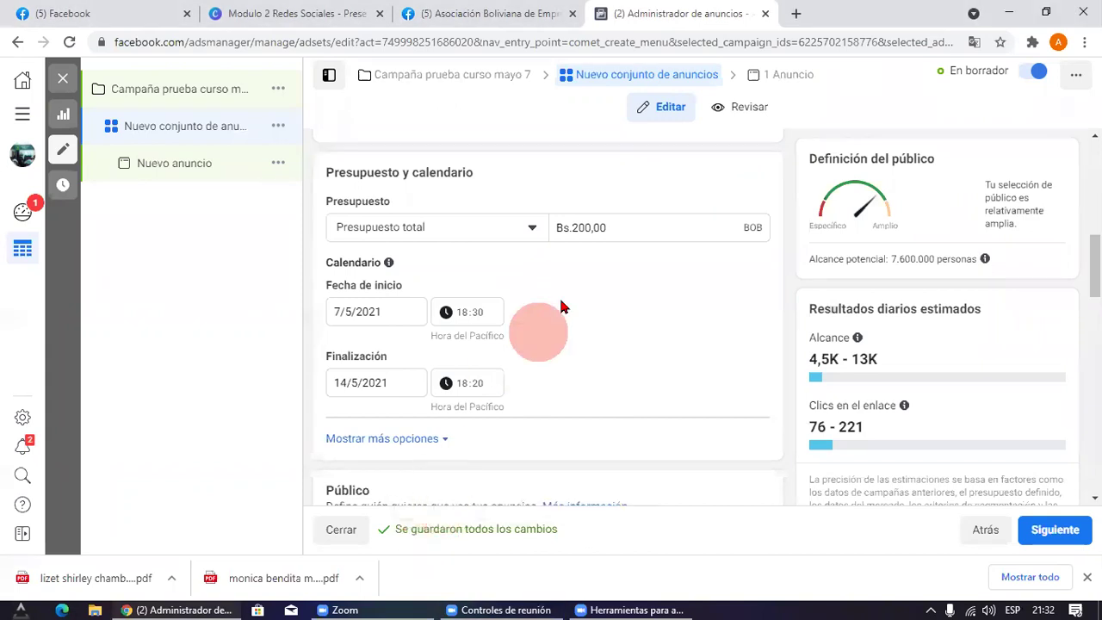
pyautogui.click(632, 227)
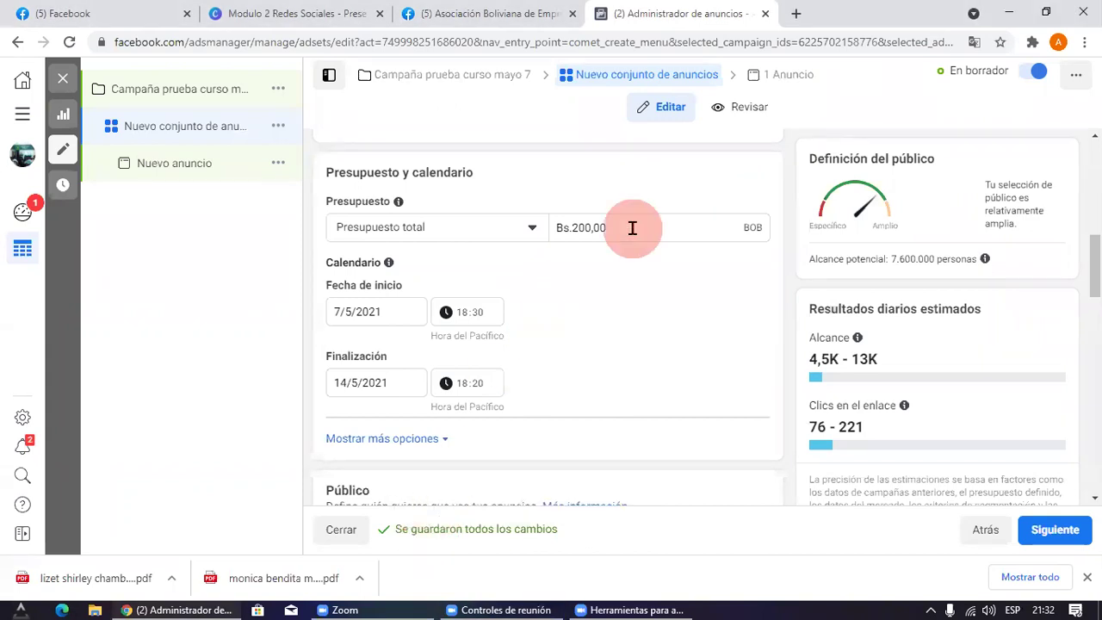
pyautogui.click(641, 225)
pyautogui.click(344, 578)
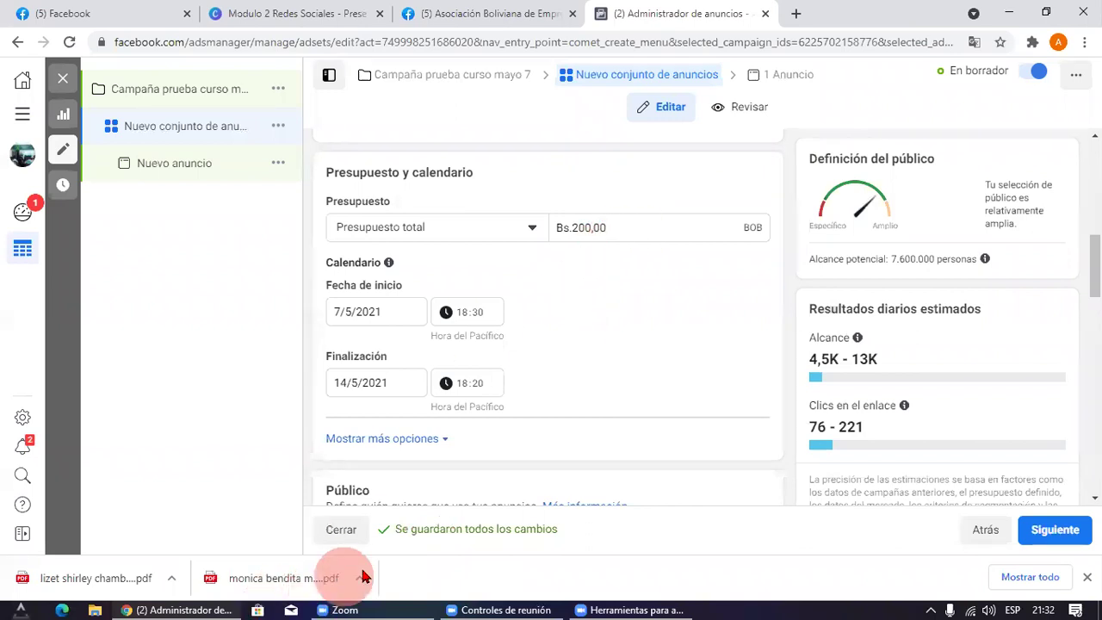
pyautogui.click(436, 552)
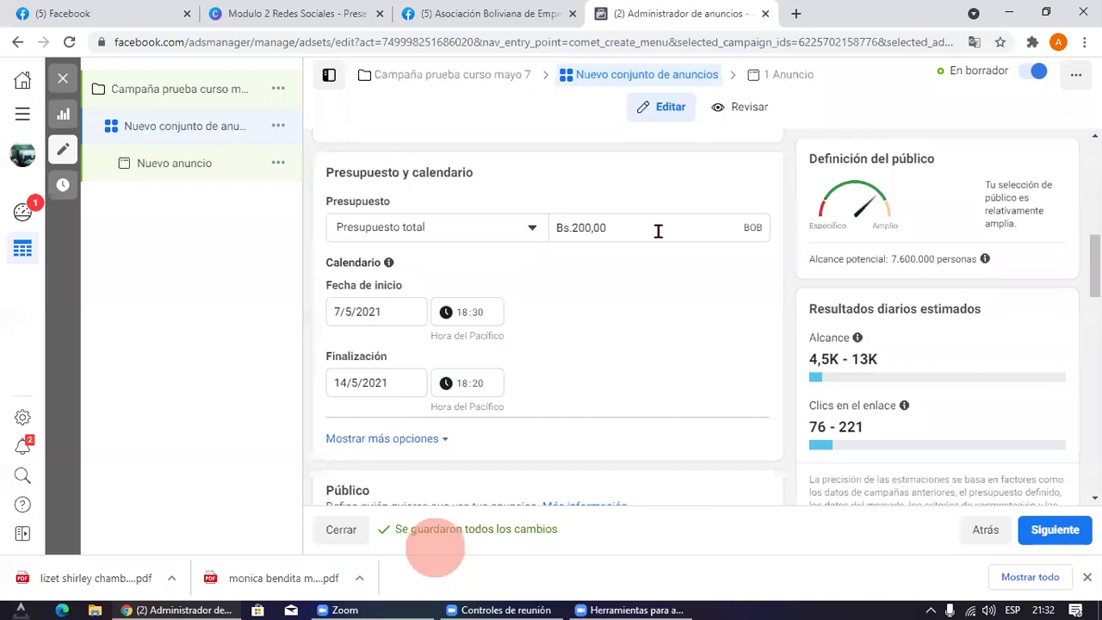
pyautogui.scroll(-3, 649, 293)
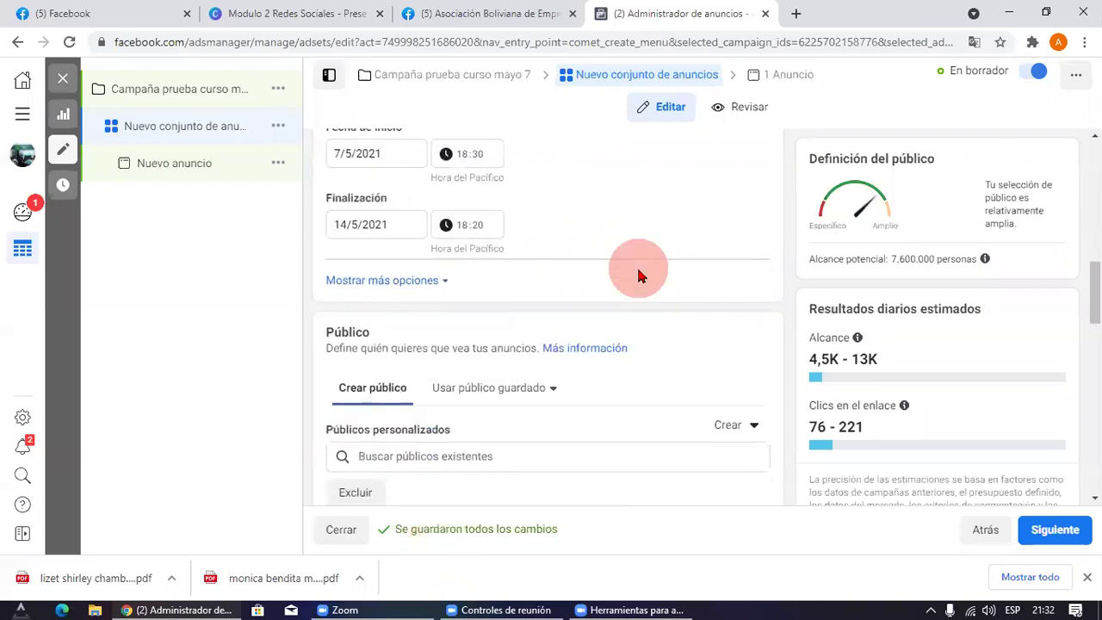
pyautogui.scroll(3, 439, 138)
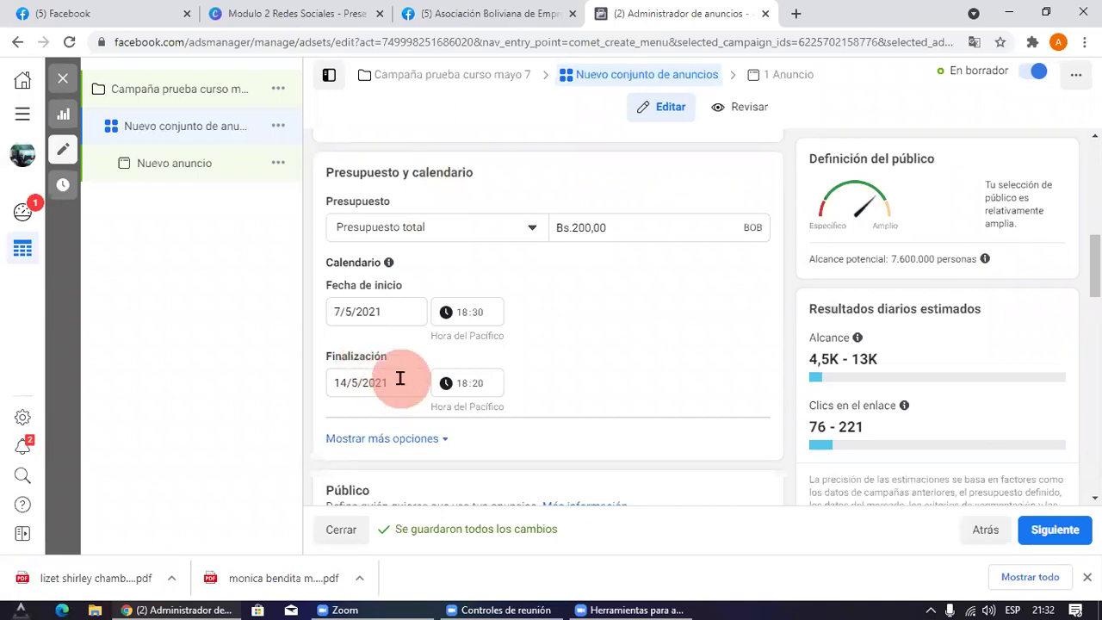
pyautogui.scroll(-2, 401, 383)
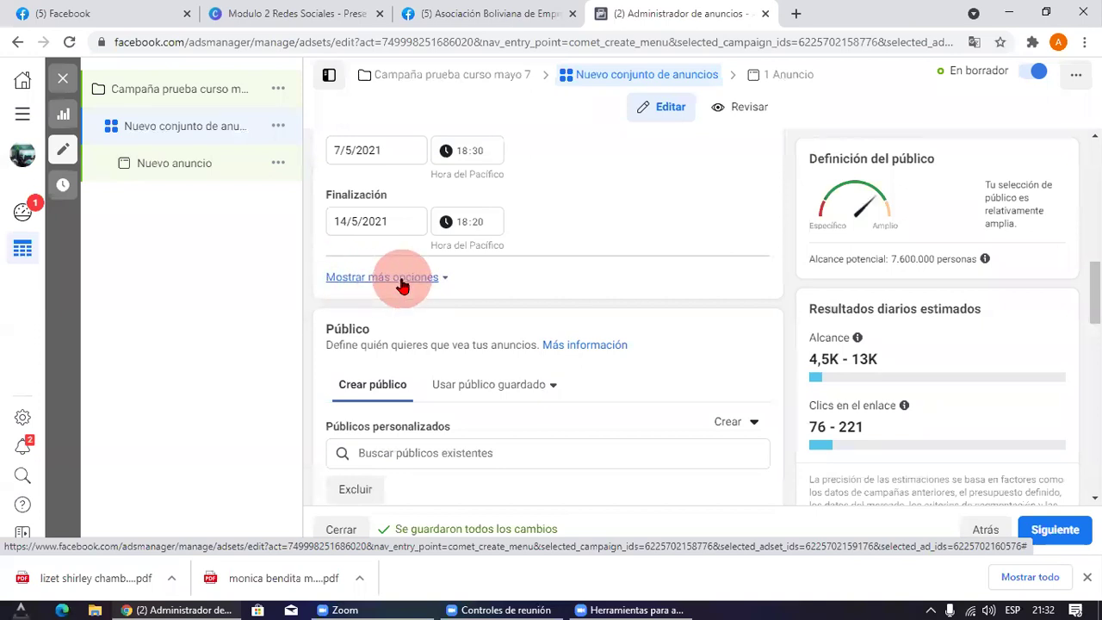
# Step: Show the schedule's additional options and enable publishing the ads according to a calendar
pyautogui.click(402, 284)
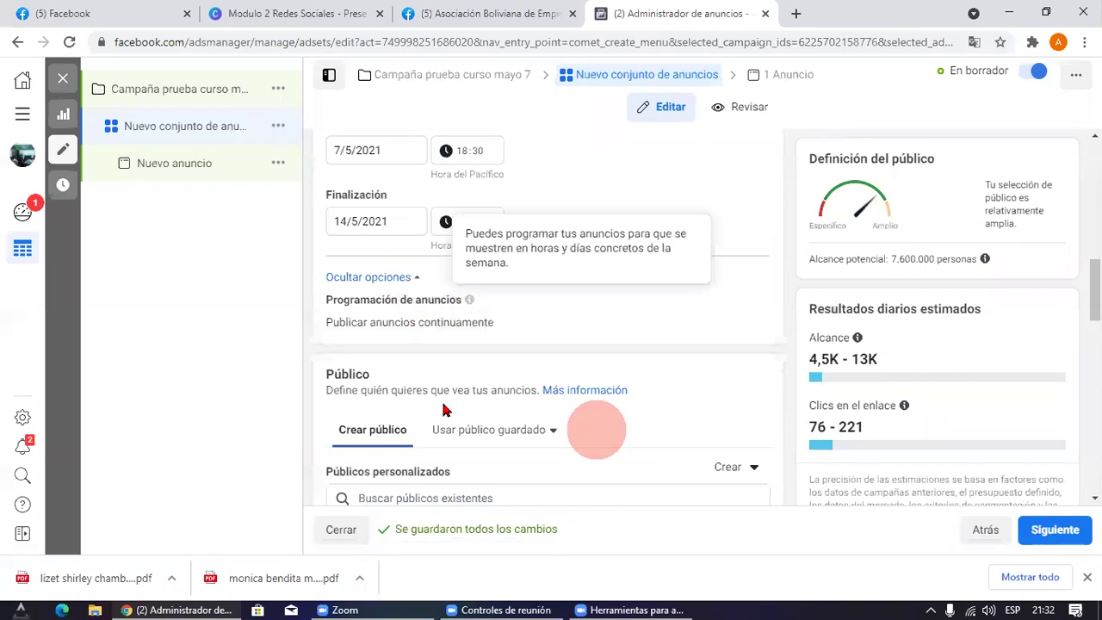
pyautogui.click(739, 304)
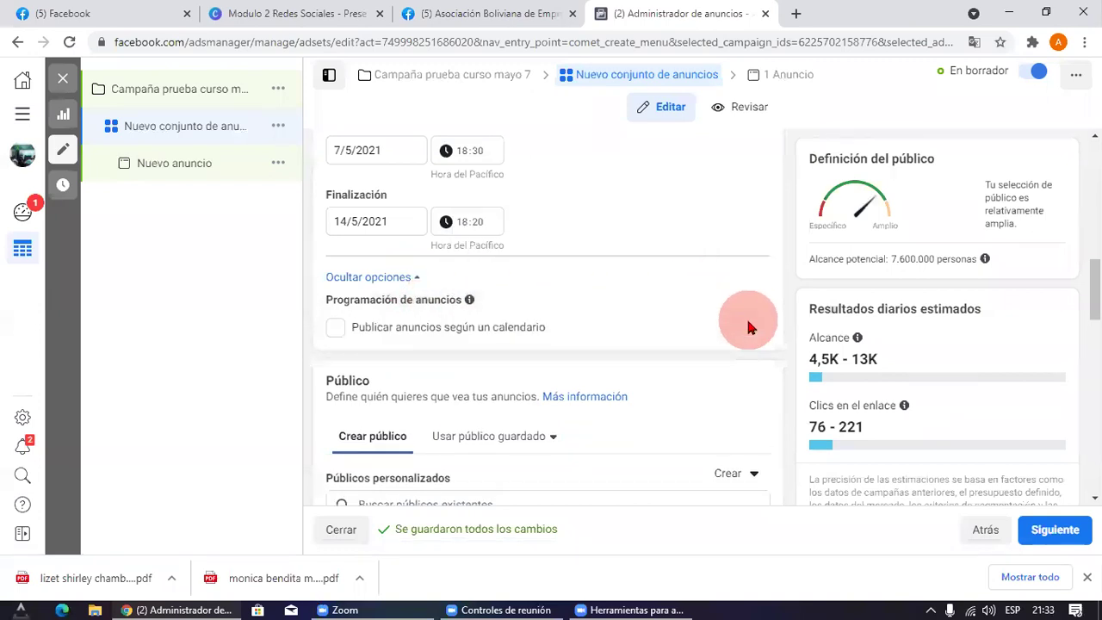
pyautogui.click(376, 336)
pyautogui.scroll(-2, 436, 293)
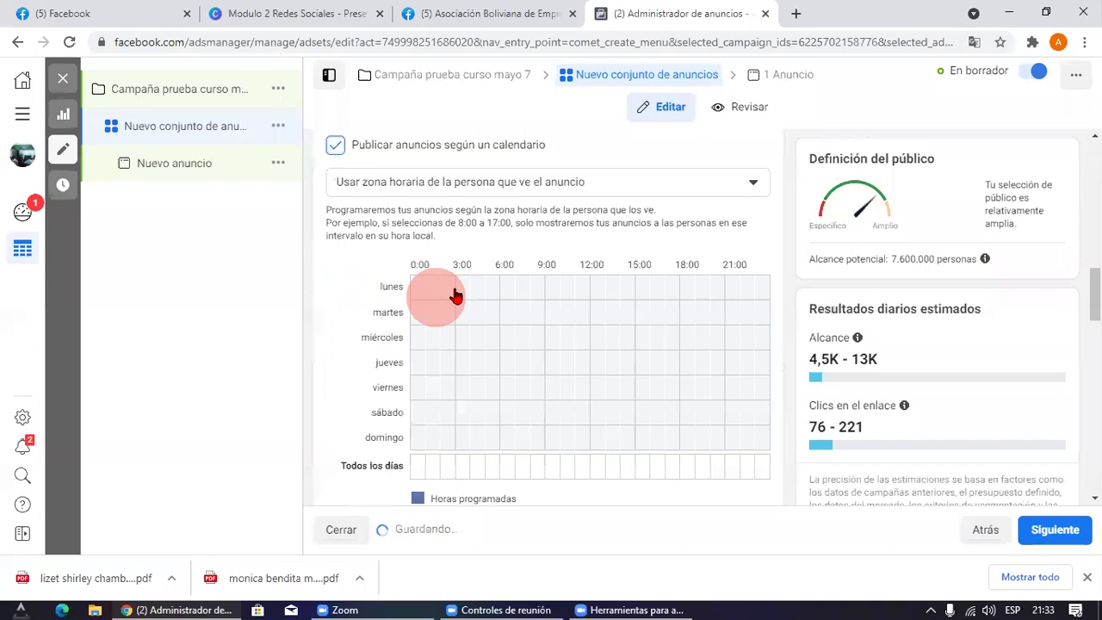
pyautogui.scroll(-1, 482, 284)
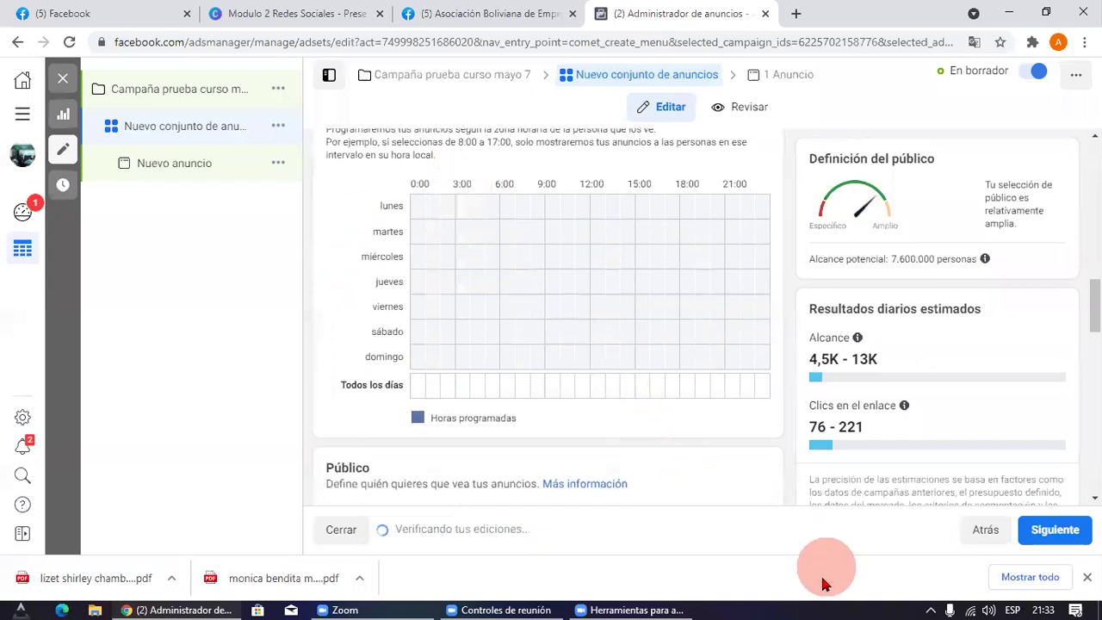
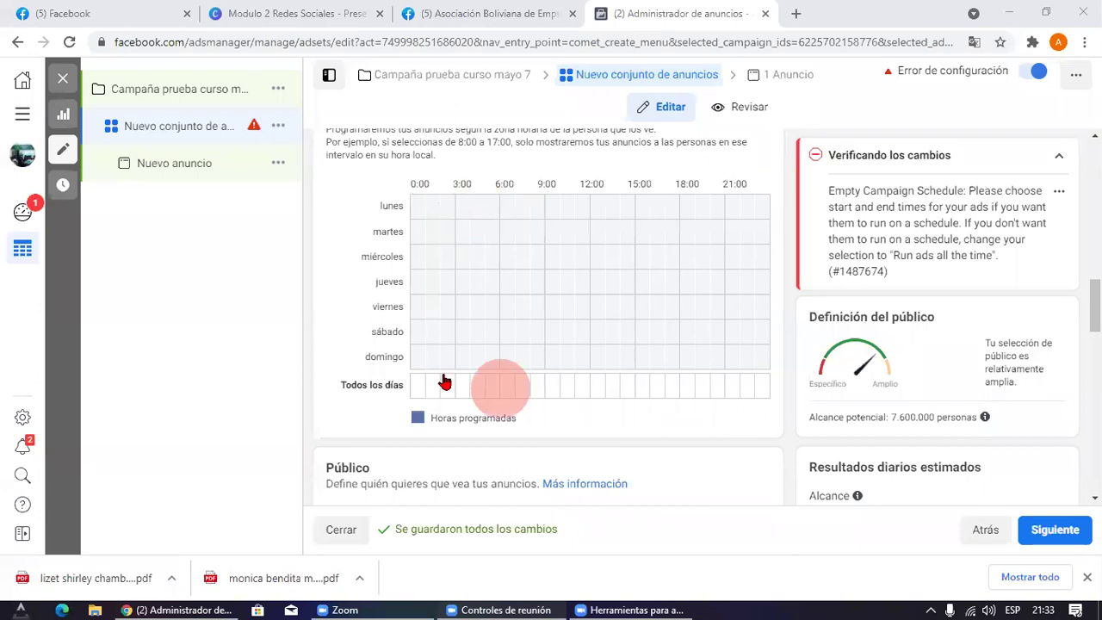
# Step: Schedule the ads for every day of the week from 7:00 until midnight in the calendar grid
pyautogui.scroll(1, 564, 274)
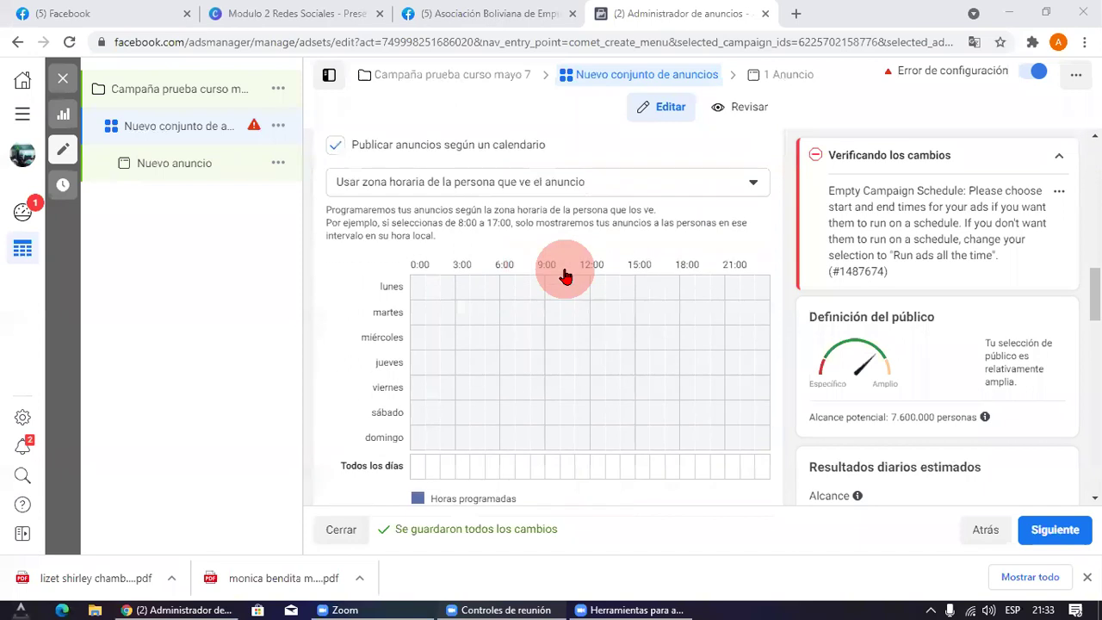
pyautogui.scroll(-1, 565, 274)
pyautogui.moveTo(506, 392); pyautogui.dragTo(535, 386)
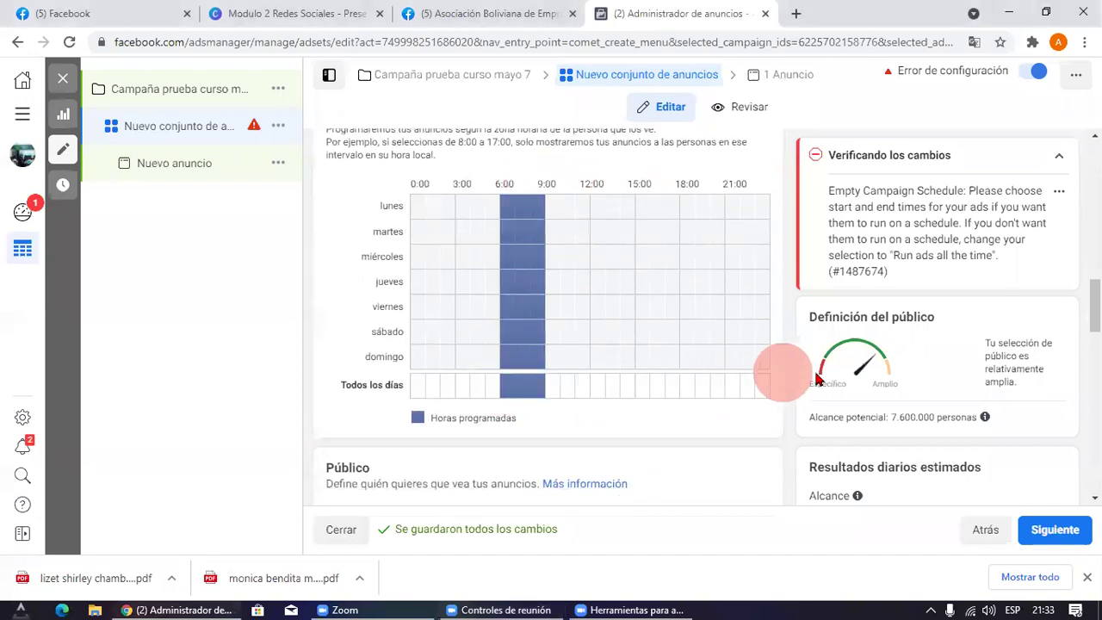
pyautogui.click(766, 390)
pyautogui.click(522, 387)
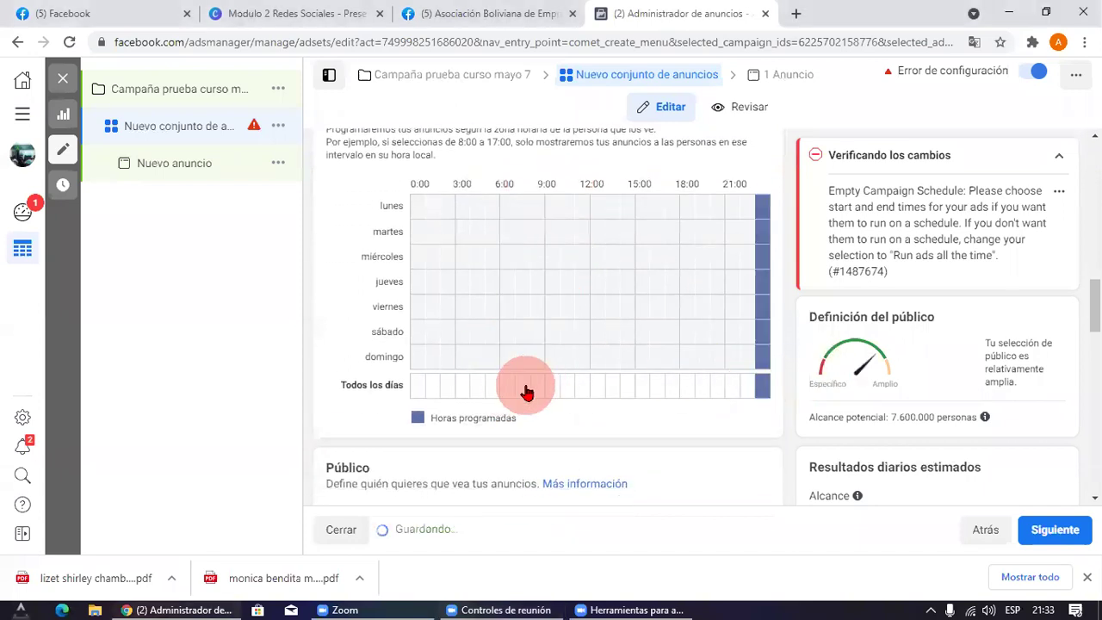
pyautogui.moveTo(518, 392); pyautogui.dragTo(730, 428)
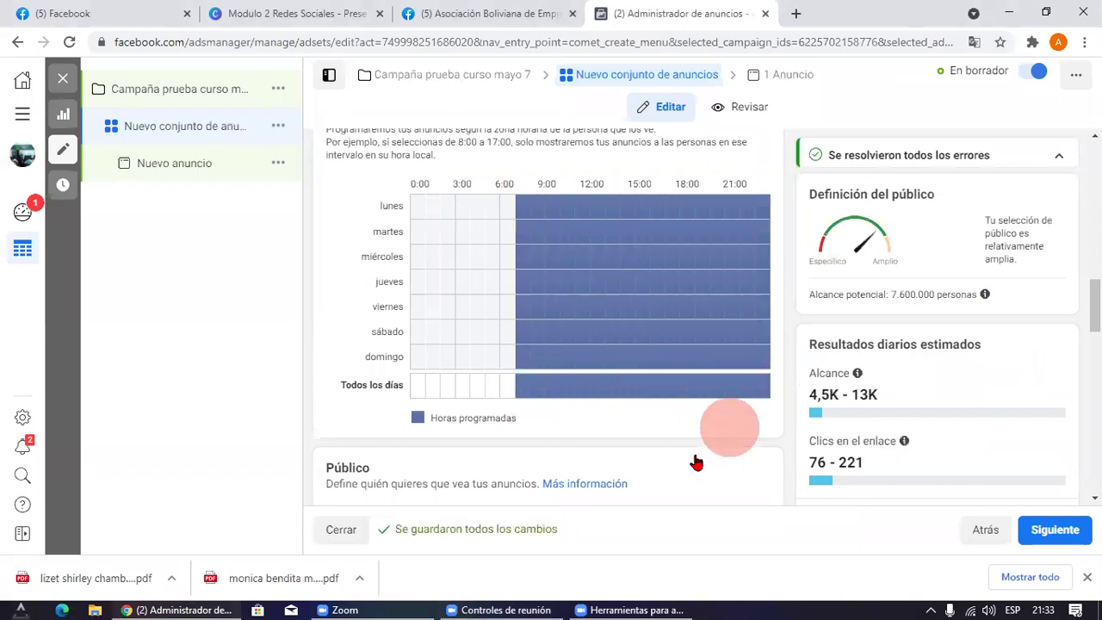
# Step: Remove the hours 9:00 to 12:00 and 16:00 to 18:00 from the schedule for every day
pyautogui.click(464, 548)
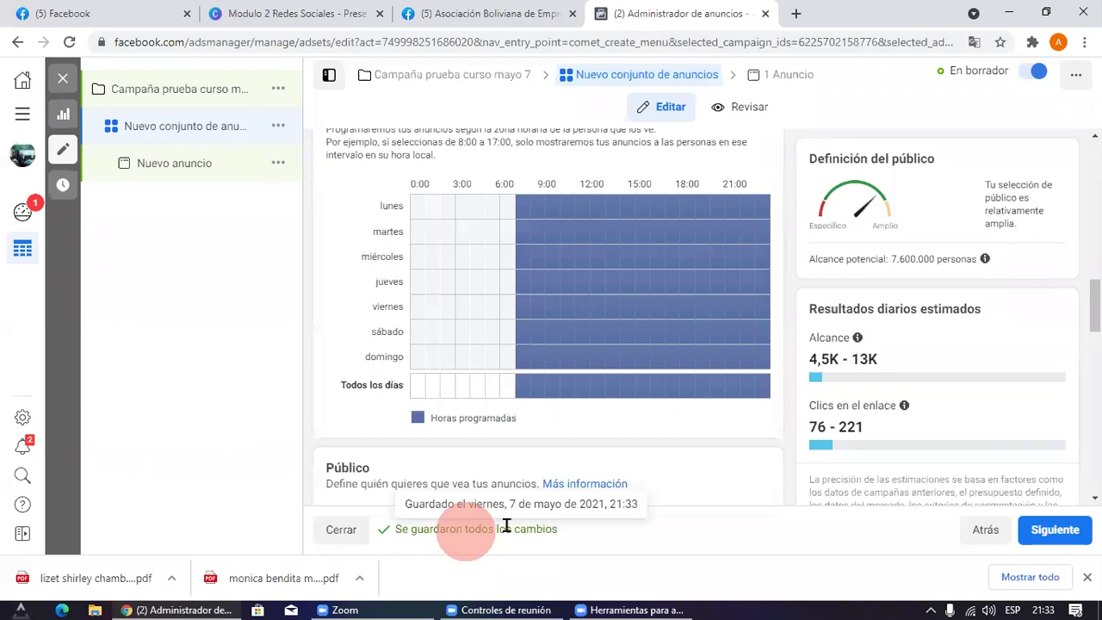
pyautogui.click(607, 206)
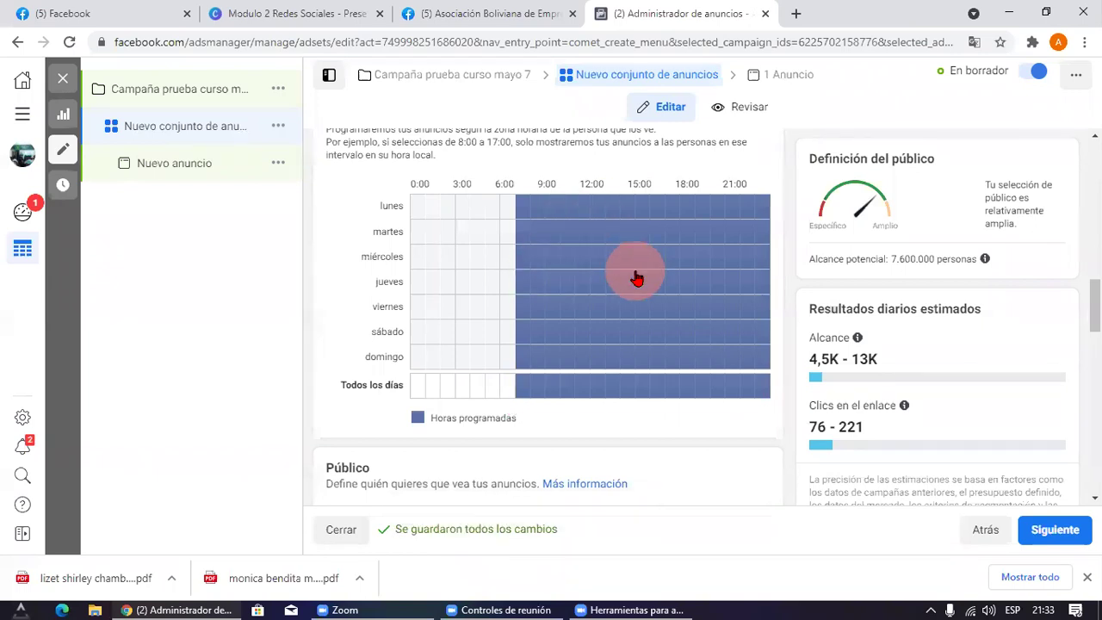
pyautogui.moveTo(635, 278)
pyautogui.mouseDown()
pyautogui.moveTo(520, 384)
pyautogui.moveTo(523, 392)
pyautogui.mouseUp()
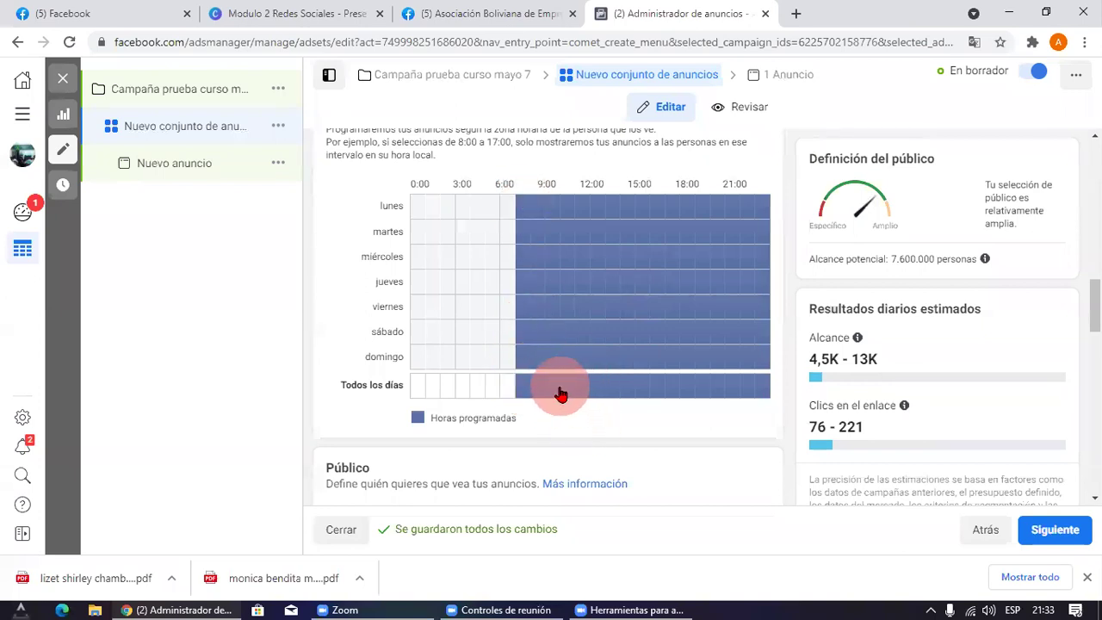
pyautogui.moveTo(554, 388); pyautogui.dragTo(577, 391)
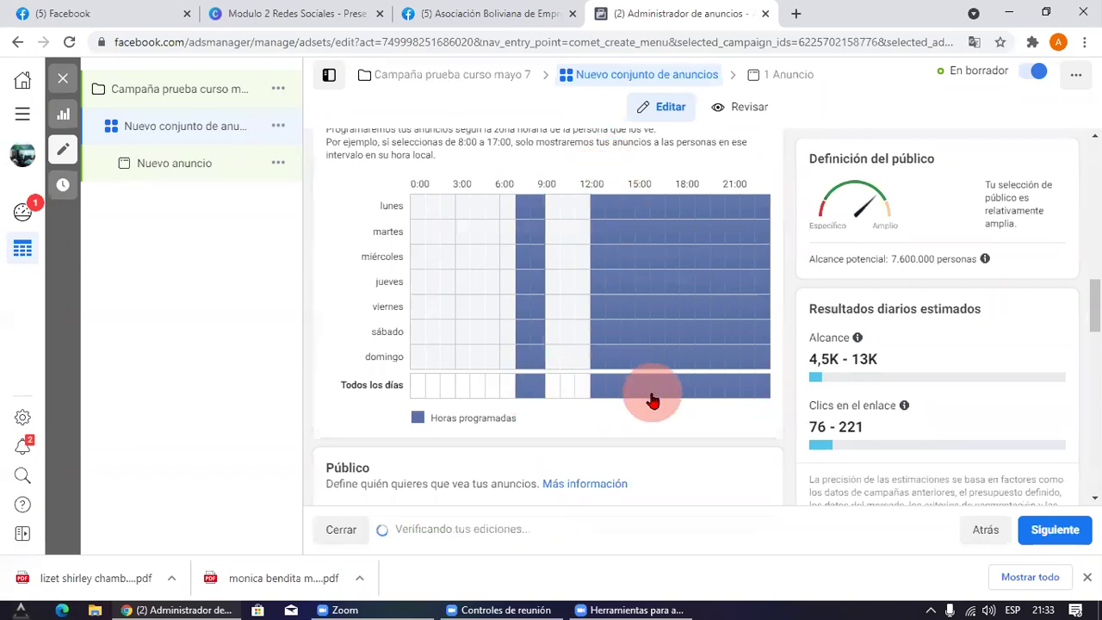
pyautogui.moveTo(658, 399); pyautogui.dragTo(676, 399)
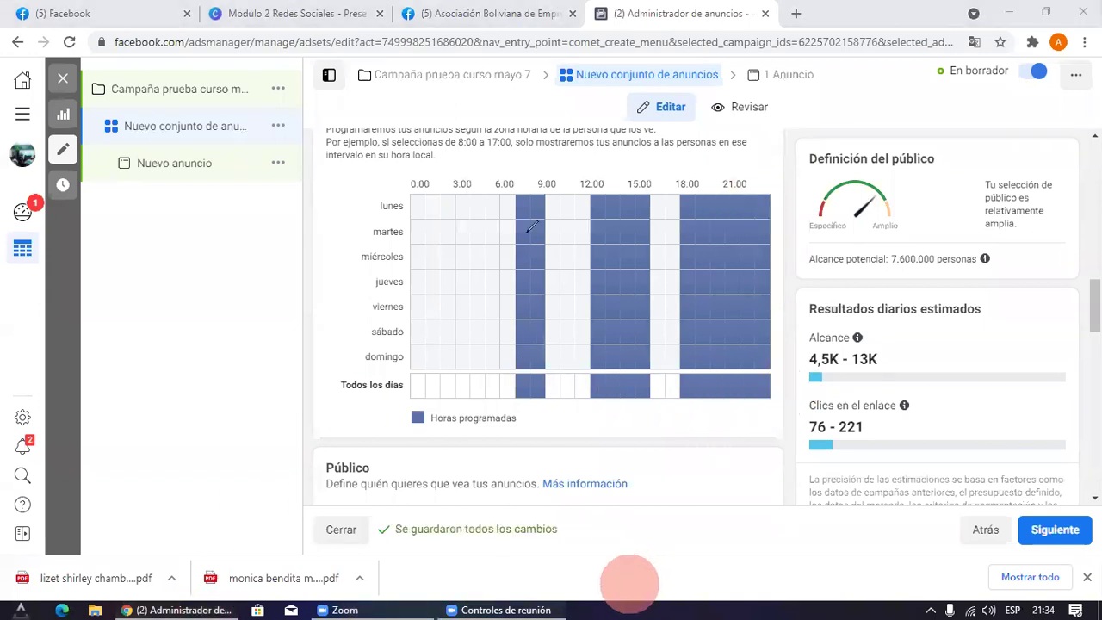
# Step: Circle the two unscheduled gaps in the calendar grid in red, and clear the drawing
pyautogui.moveTo(617, 351)
pyautogui.mouseDown()
pyautogui.moveTo(644, 401)
pyautogui.moveTo(615, 184)
pyautogui.moveTo(707, 211)
pyautogui.moveTo(664, 393)
pyautogui.moveTo(628, 381)
pyautogui.mouseUp()
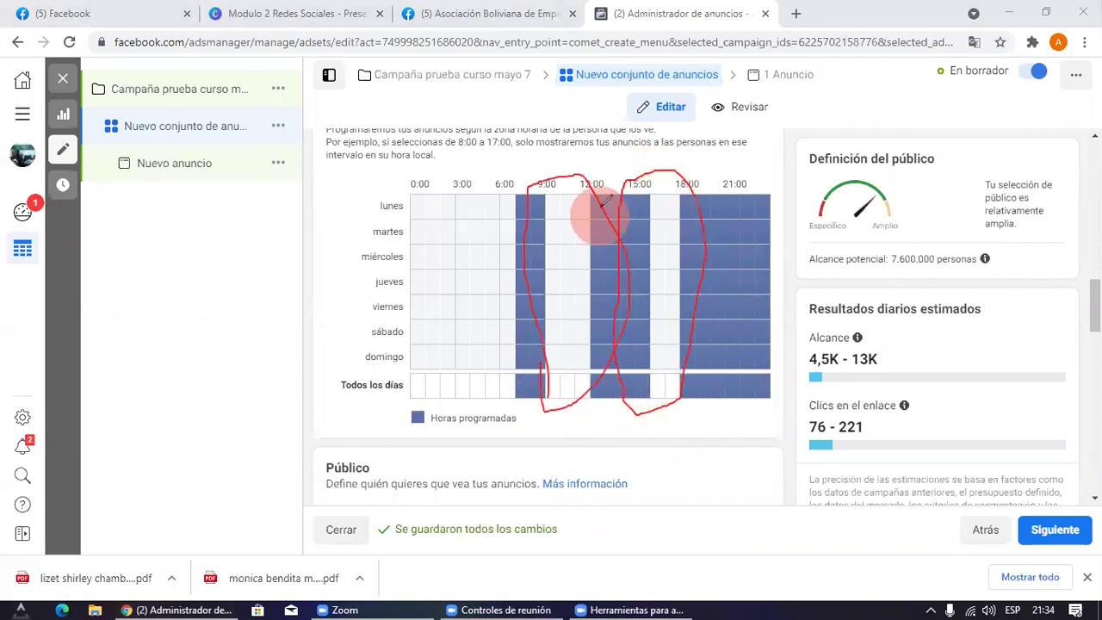
pyautogui.moveTo(529, 155)
pyautogui.mouseDown()
pyautogui.moveTo(532, 182)
pyautogui.moveTo(609, 191)
pyautogui.mouseUp()
pyautogui.click(803, 523)
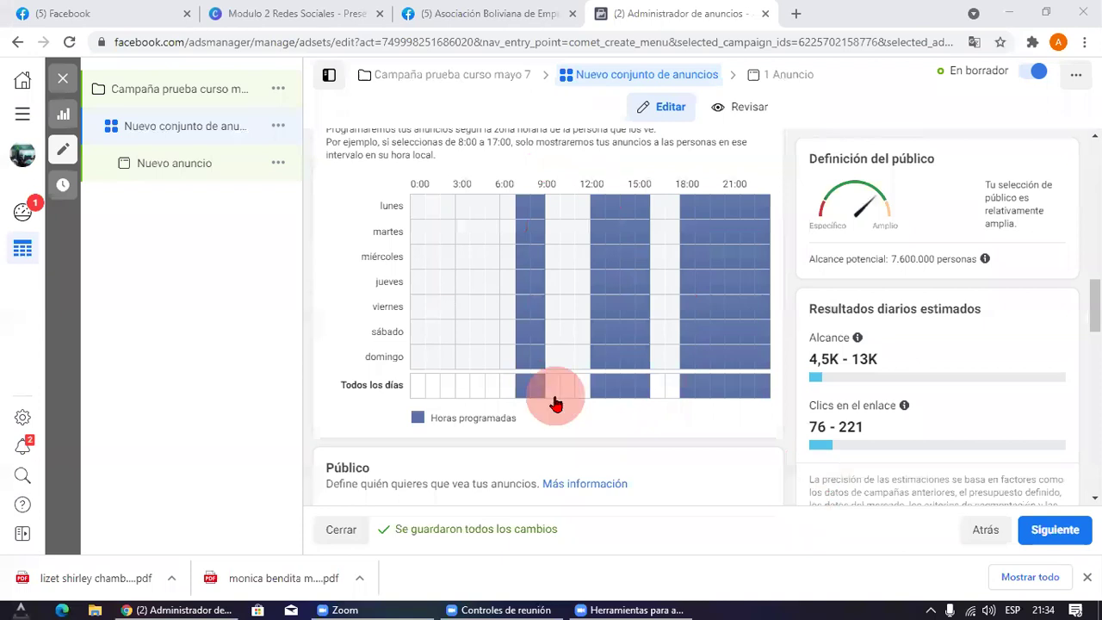
# Step: Schedule the hours 9:00 to 12:00 and 16:00 to 18:00 again for every day
pyautogui.moveTo(550, 401); pyautogui.dragTo(664, 397)
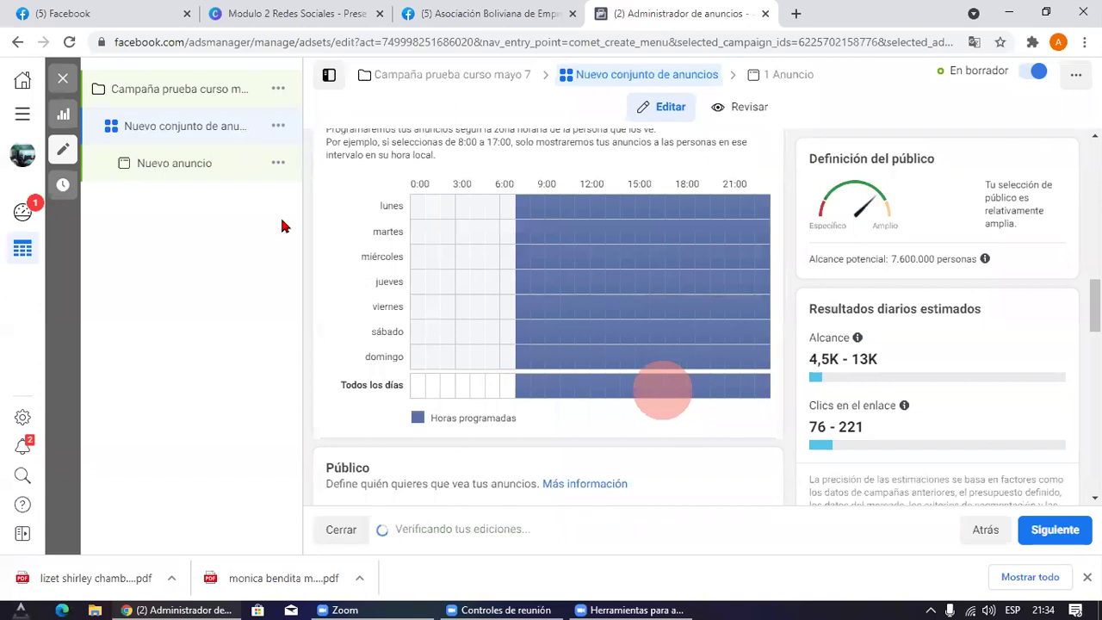
pyautogui.click(284, 350)
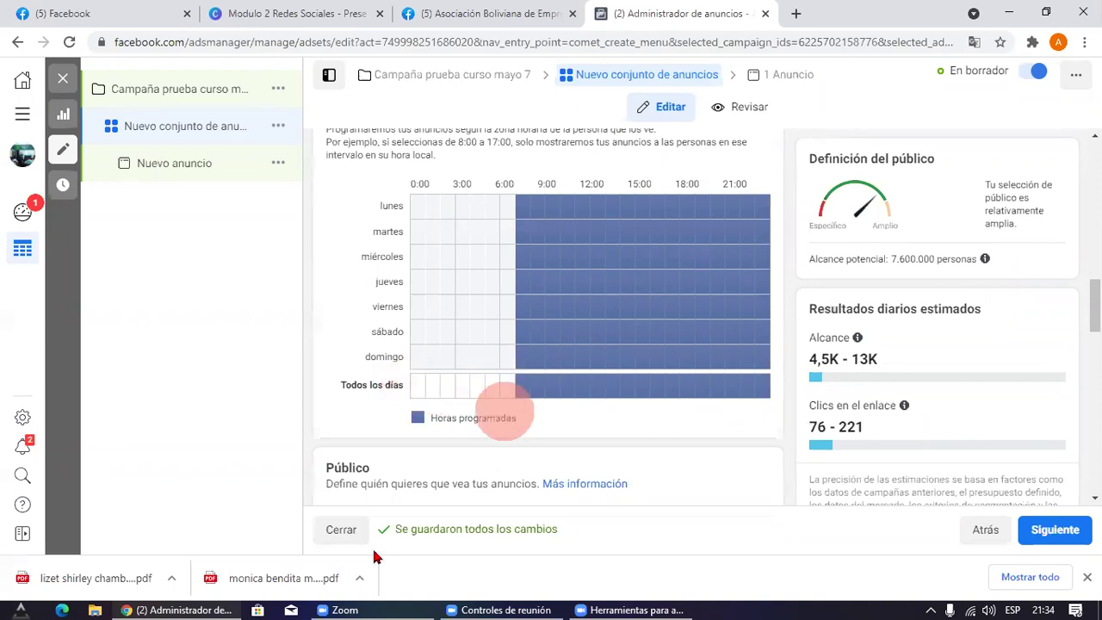
# Step: Draw a red circle around a large letter I beside the schedule, add an arrow pointing up at it, and clear the drawing
pyautogui.click(633, 577)
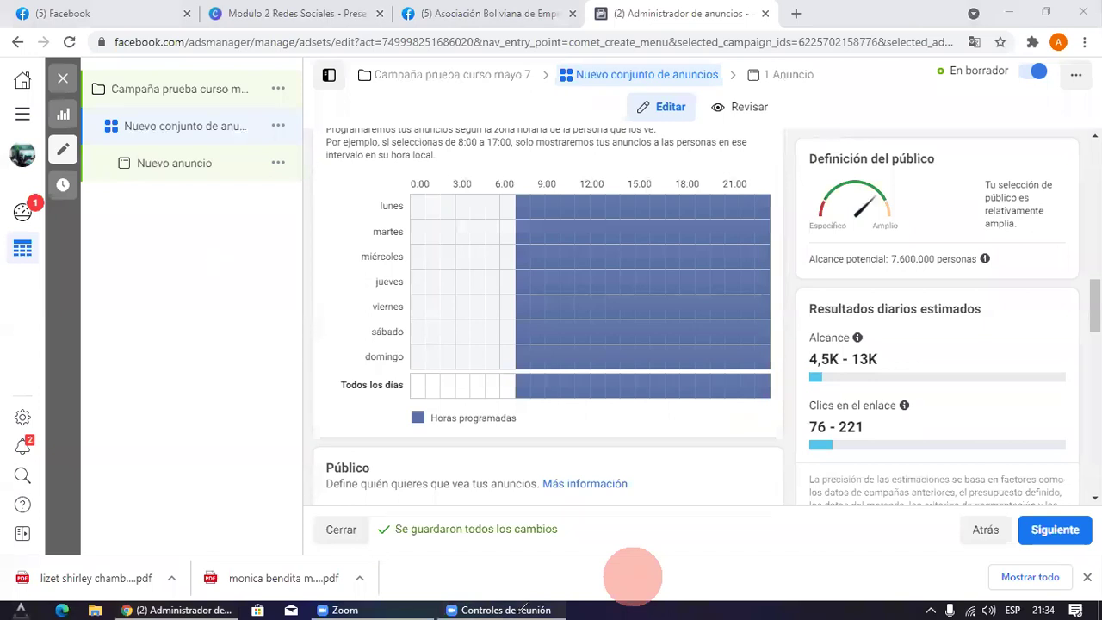
pyautogui.moveTo(249, 402)
pyautogui.mouseDown()
pyautogui.moveTo(296, 276)
pyautogui.moveTo(215, 414)
pyautogui.mouseUp()
pyautogui.moveTo(143, 461); pyautogui.dragTo(251, 401)
pyautogui.moveTo(237, 546)
pyautogui.mouseDown()
pyautogui.moveTo(231, 479)
pyautogui.moveTo(189, 411)
pyautogui.mouseUp()
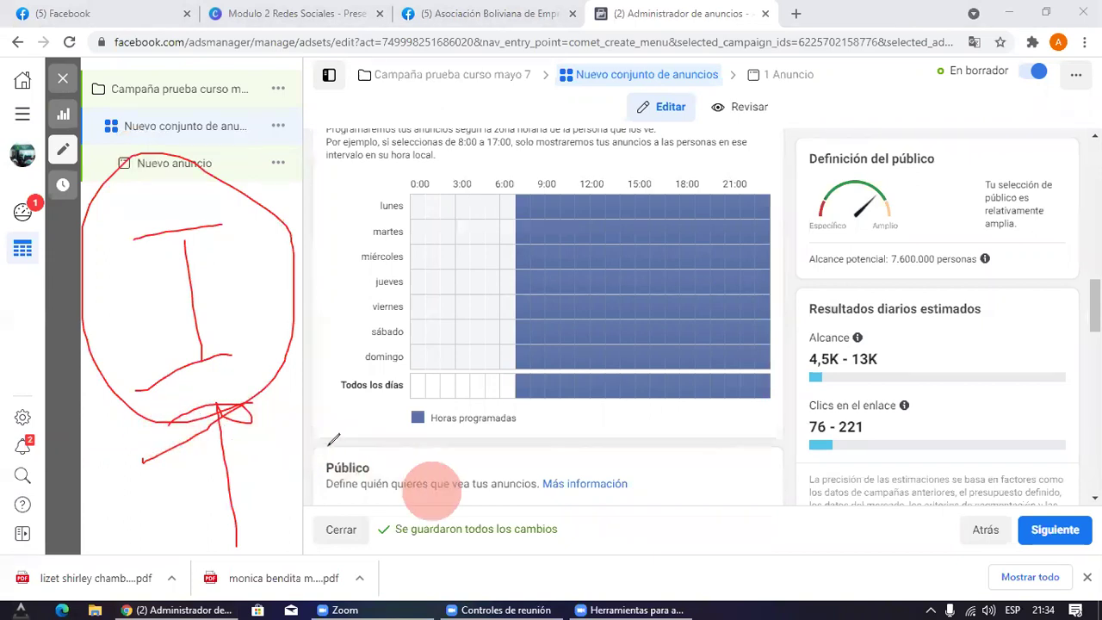
pyautogui.press('Escape')
# Step: Circle the Públicos personalizados area in red, add arrows pointing at it and one leading down from it, and clear the drawing
pyautogui.scroll(-1, 502, 366)
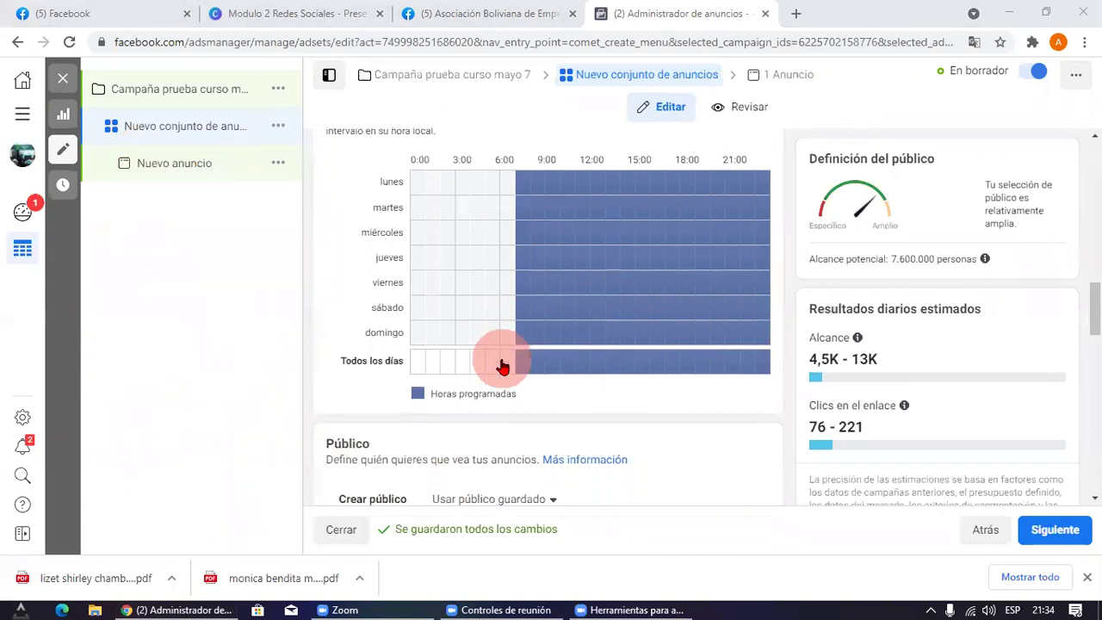
pyautogui.scroll(-4, 502, 366)
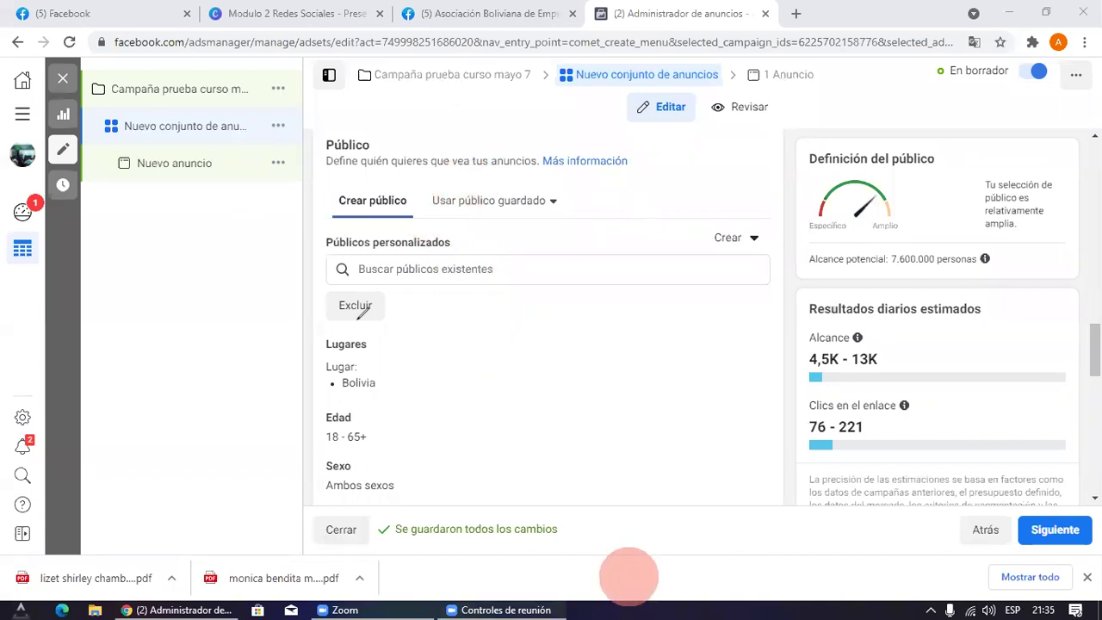
pyautogui.moveTo(310, 205); pyautogui.dragTo(295, 211)
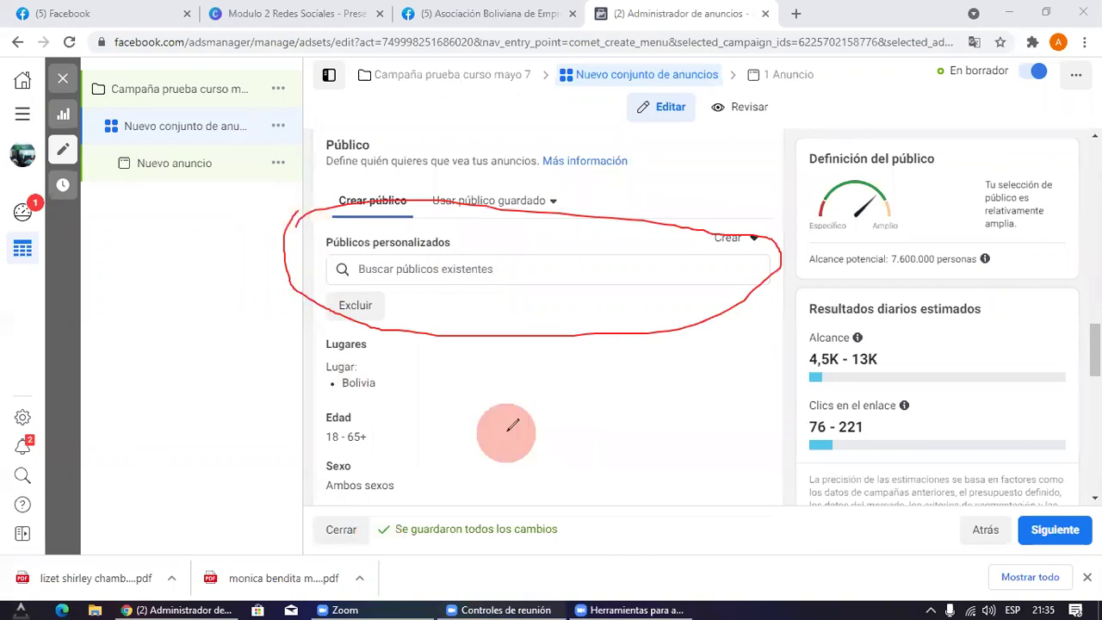
pyautogui.moveTo(681, 182)
pyautogui.mouseDown()
pyautogui.moveTo(792, 153)
pyautogui.moveTo(806, 138)
pyautogui.mouseUp()
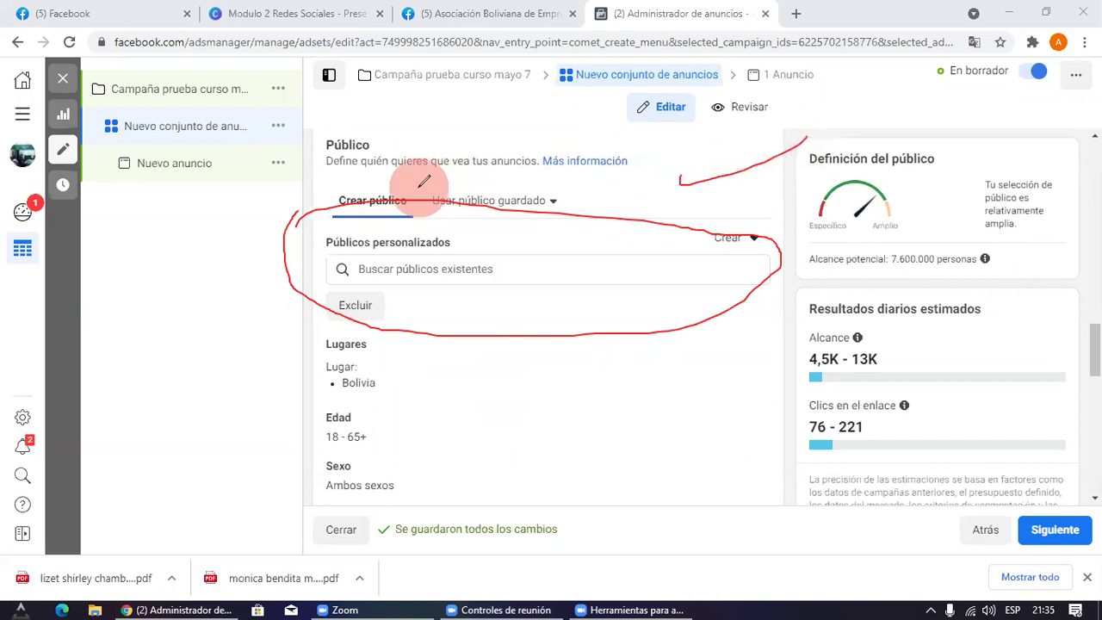
pyautogui.moveTo(291, 287)
pyautogui.mouseDown()
pyautogui.moveTo(333, 208)
pyautogui.moveTo(353, 194)
pyautogui.mouseUp()
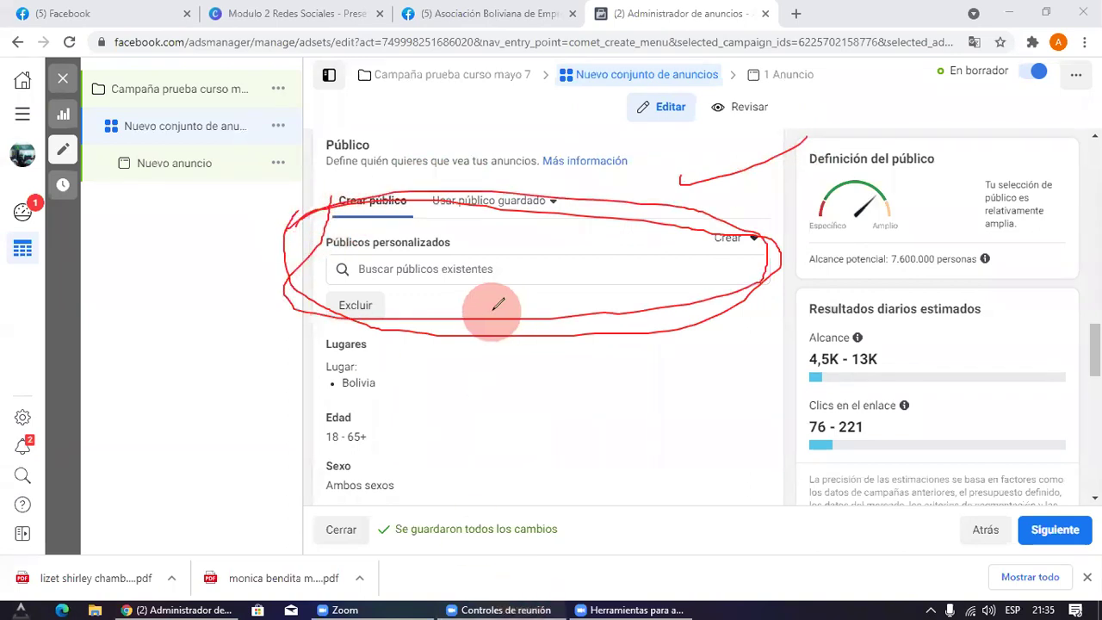
pyautogui.moveTo(81, 330)
pyautogui.mouseDown()
pyautogui.moveTo(229, 238)
pyautogui.moveTo(263, 313)
pyautogui.moveTo(295, 215)
pyautogui.mouseUp()
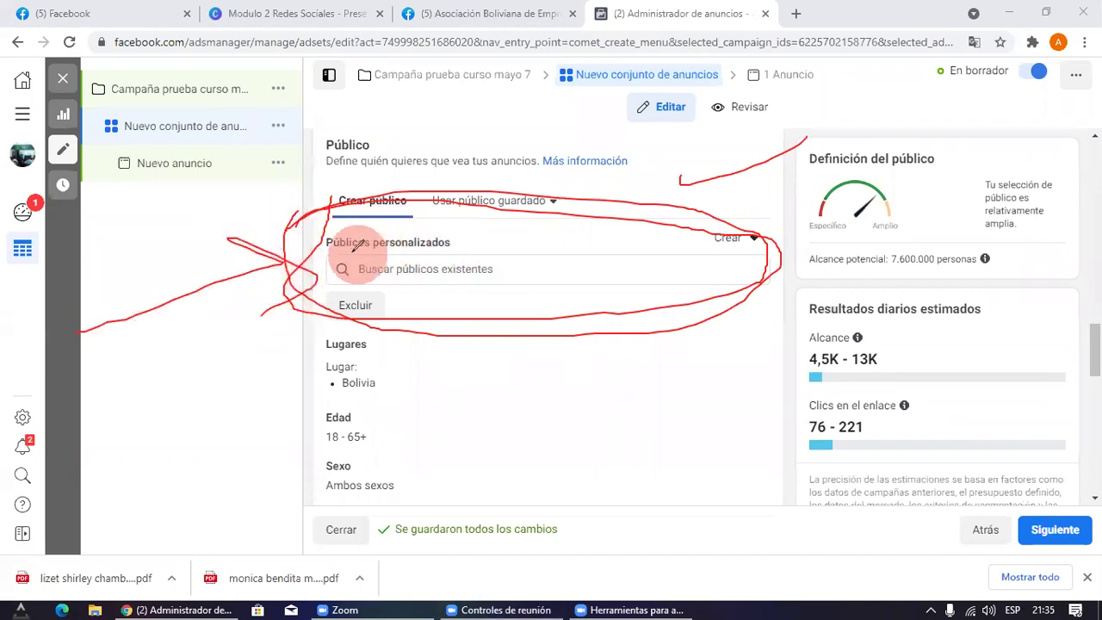
pyautogui.moveTo(708, 309); pyautogui.dragTo(317, 226)
pyautogui.moveTo(476, 327)
pyautogui.mouseDown()
pyautogui.moveTo(531, 362)
pyautogui.moveTo(433, 382)
pyautogui.mouseUp()
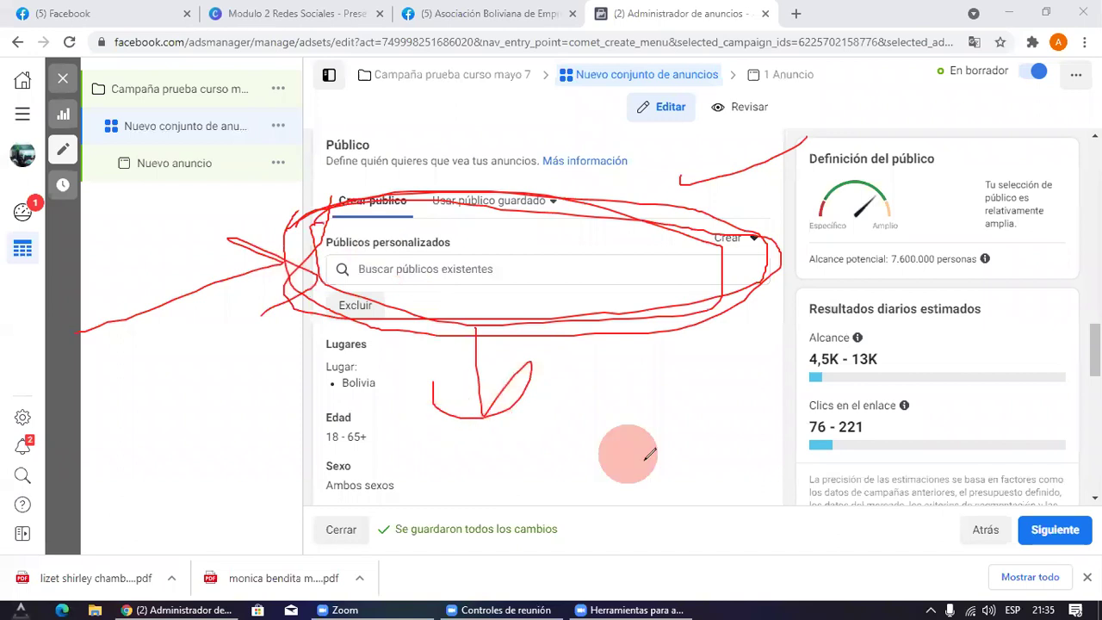
pyautogui.press('Escape')
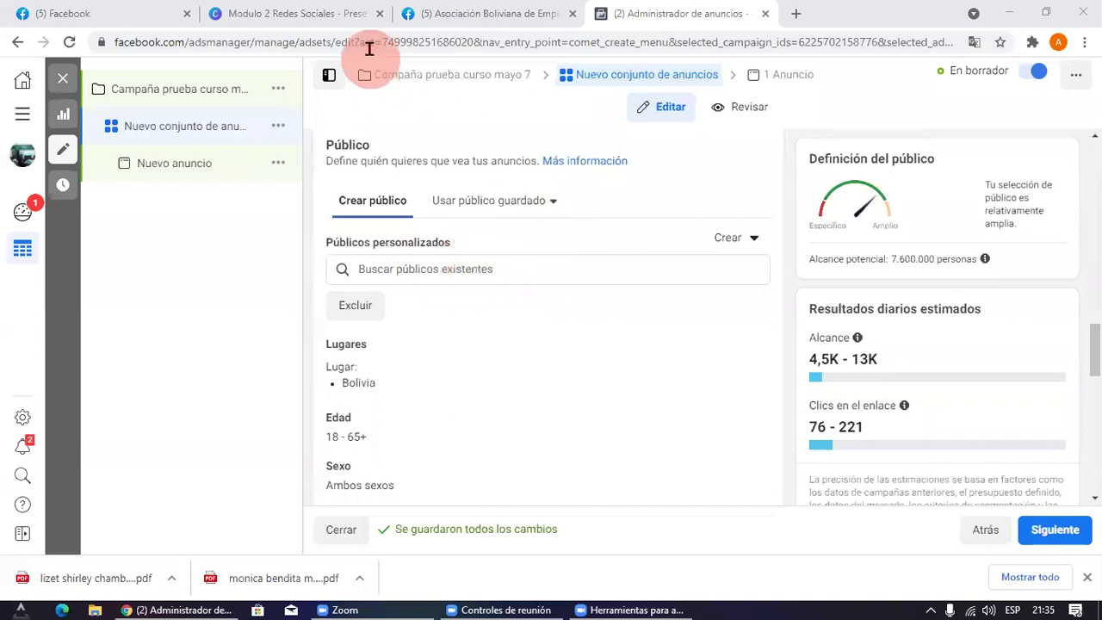
pyautogui.click(340, 14)
pyautogui.click(678, 10)
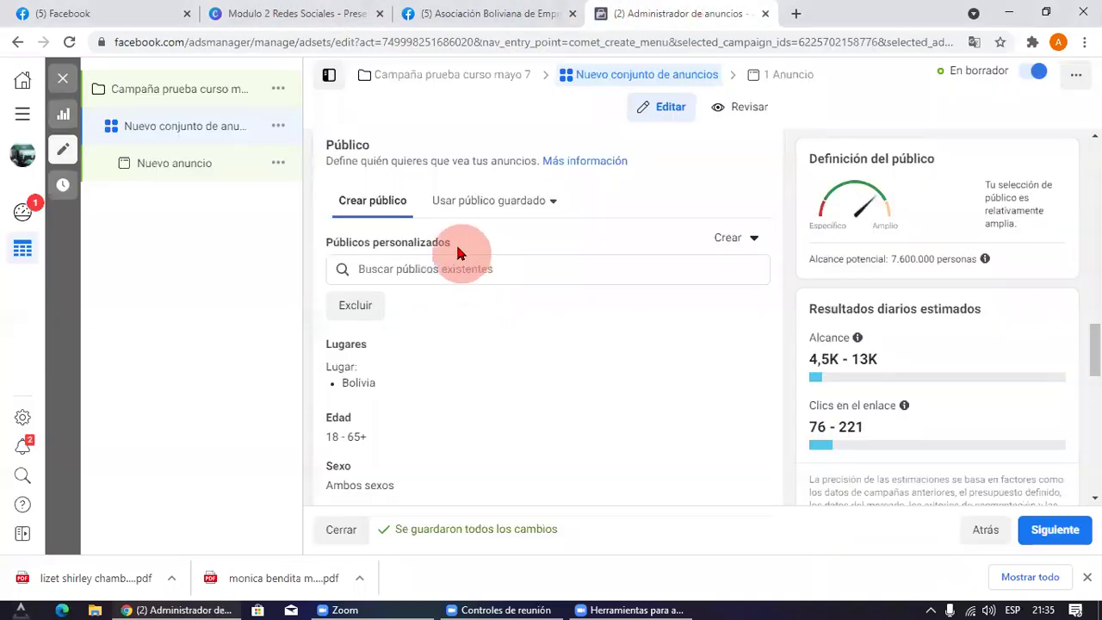
# Step: Circle the location Bolivia and the Alcance potencial figure in red, and link the two with red arrows
pyautogui.scroll(-2, 424, 210)
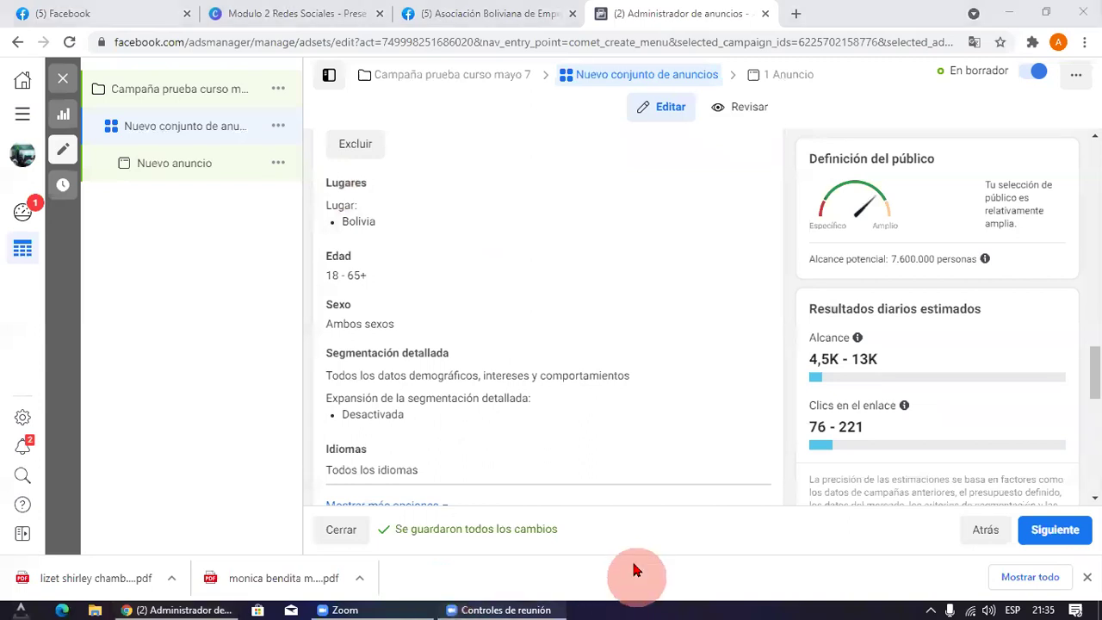
pyautogui.moveTo(382, 178); pyautogui.dragTo(351, 179)
pyautogui.moveTo(647, 219)
pyautogui.mouseDown()
pyautogui.moveTo(472, 197)
pyautogui.moveTo(498, 258)
pyautogui.moveTo(517, 248)
pyautogui.moveTo(634, 285)
pyautogui.moveTo(851, 280)
pyautogui.mouseUp()
pyautogui.moveTo(787, 261)
pyautogui.mouseDown()
pyautogui.moveTo(1009, 246)
pyautogui.moveTo(775, 270)
pyautogui.moveTo(782, 244)
pyautogui.mouseUp()
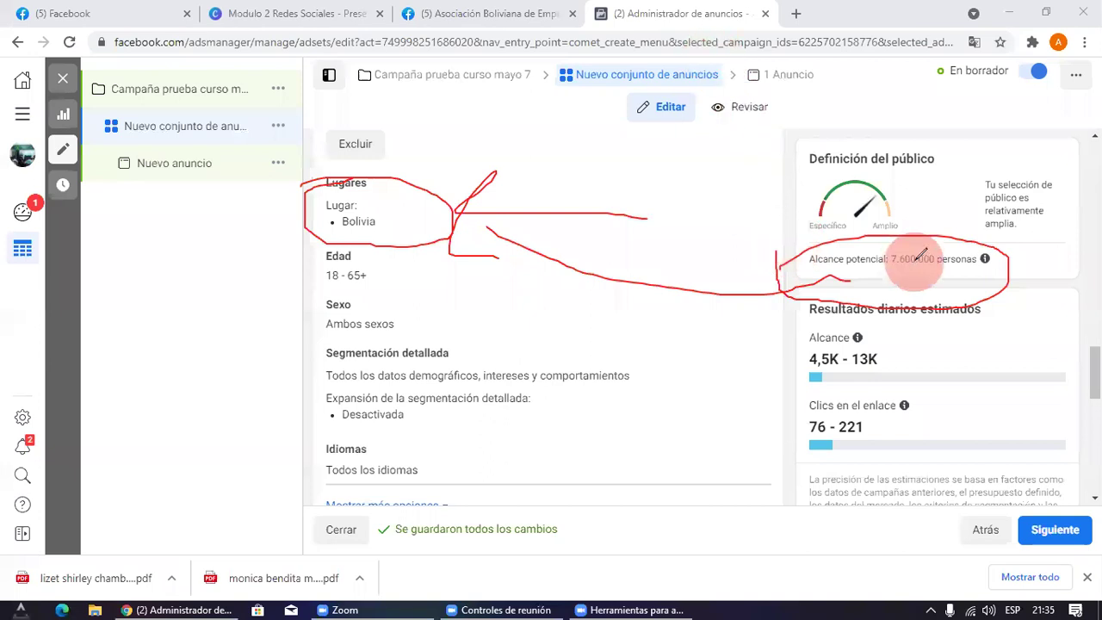
# Step: Circle the Resultados diarios estimados section in red, add an arrow pointing at it, and outline its heading
pyautogui.moveTo(777, 319)
pyautogui.mouseDown()
pyautogui.moveTo(954, 369)
pyautogui.moveTo(758, 358)
pyautogui.moveTo(805, 294)
pyautogui.mouseUp()
pyautogui.moveTo(525, 361)
pyautogui.mouseDown()
pyautogui.moveTo(715, 366)
pyautogui.moveTo(663, 458)
pyautogui.mouseUp()
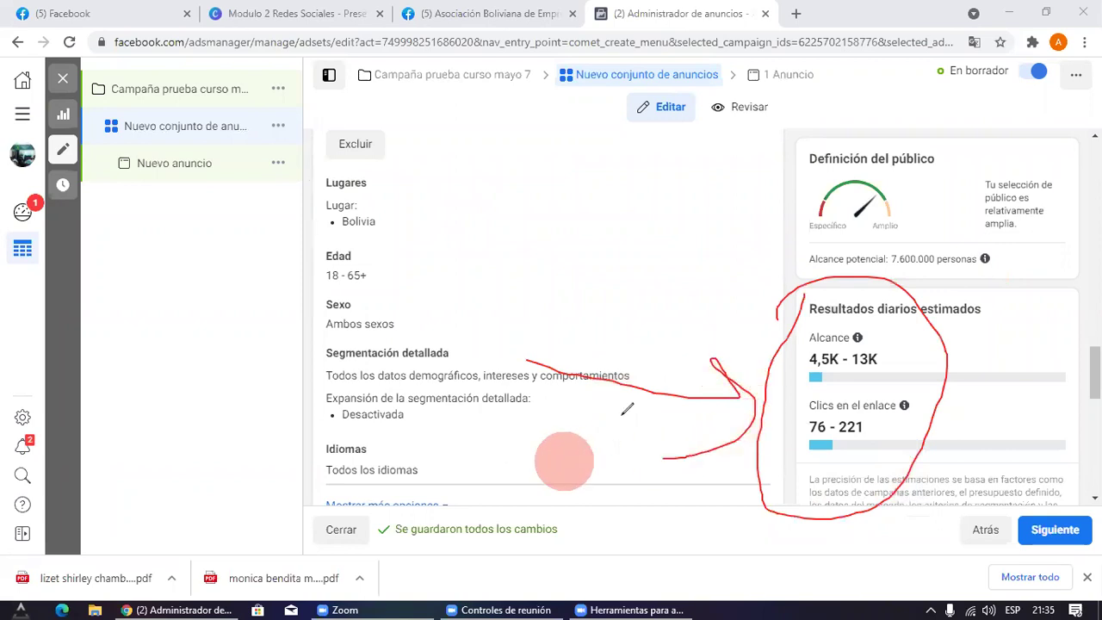
pyautogui.moveTo(784, 312)
pyautogui.mouseDown()
pyautogui.moveTo(942, 329)
pyautogui.moveTo(985, 307)
pyautogui.moveTo(809, 297)
pyautogui.mouseUp()
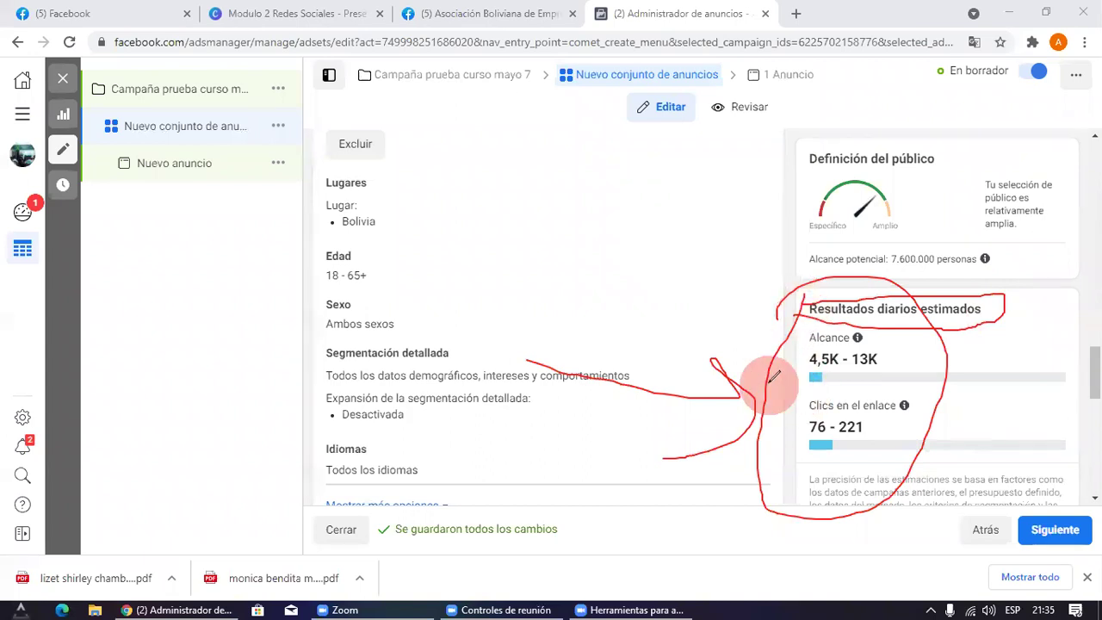
# Step: Underline the Alcance range, circle the Clics en el enlace range with separating lines in red, and clear the drawing
pyautogui.moveTo(767, 381); pyautogui.dragTo(936, 378)
pyautogui.moveTo(960, 398)
pyautogui.mouseDown()
pyautogui.moveTo(1016, 283)
pyautogui.moveTo(921, 279)
pyautogui.mouseUp()
pyautogui.moveTo(794, 366); pyautogui.dragTo(900, 363)
pyautogui.moveTo(783, 433)
pyautogui.mouseDown()
pyautogui.moveTo(824, 405)
pyautogui.moveTo(796, 439)
pyautogui.mouseUp()
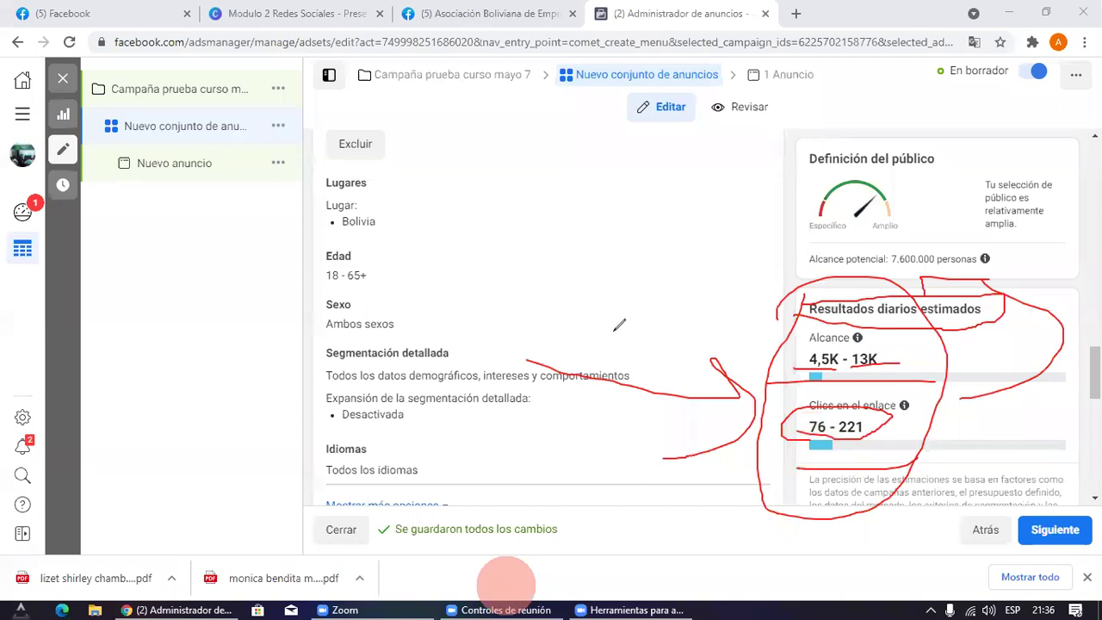
pyautogui.scroll(2, 337, 216)
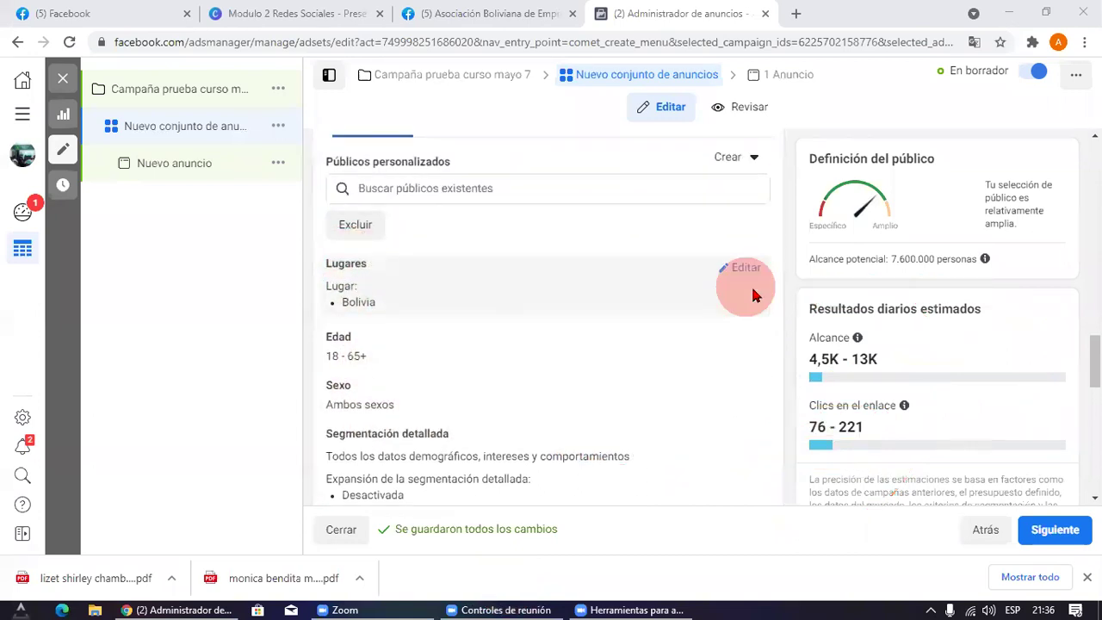
# Step: Open the ad set's Lugares section for editing and remove Bolivia from the targeted locations
pyautogui.click(752, 276)
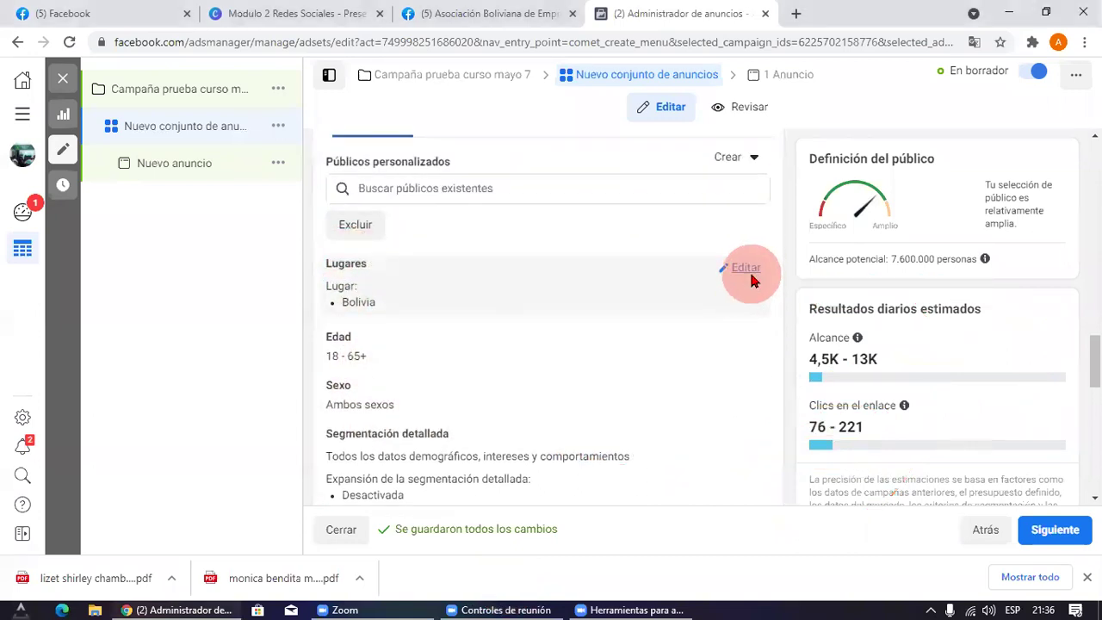
pyautogui.click(747, 272)
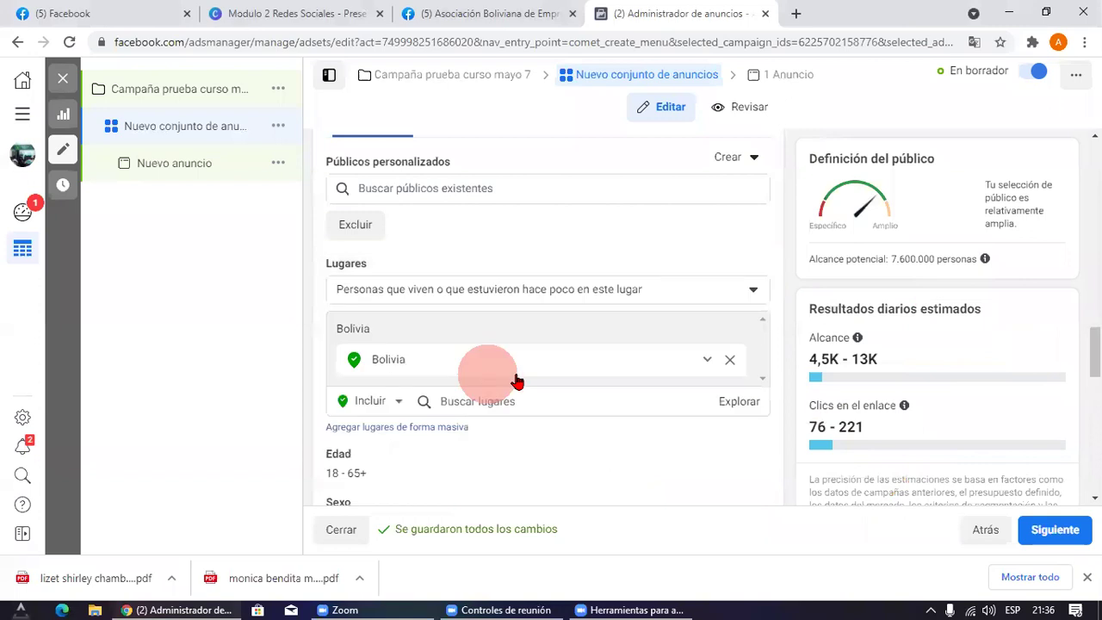
pyautogui.click(729, 359)
pyautogui.scroll(-1, 635, 345)
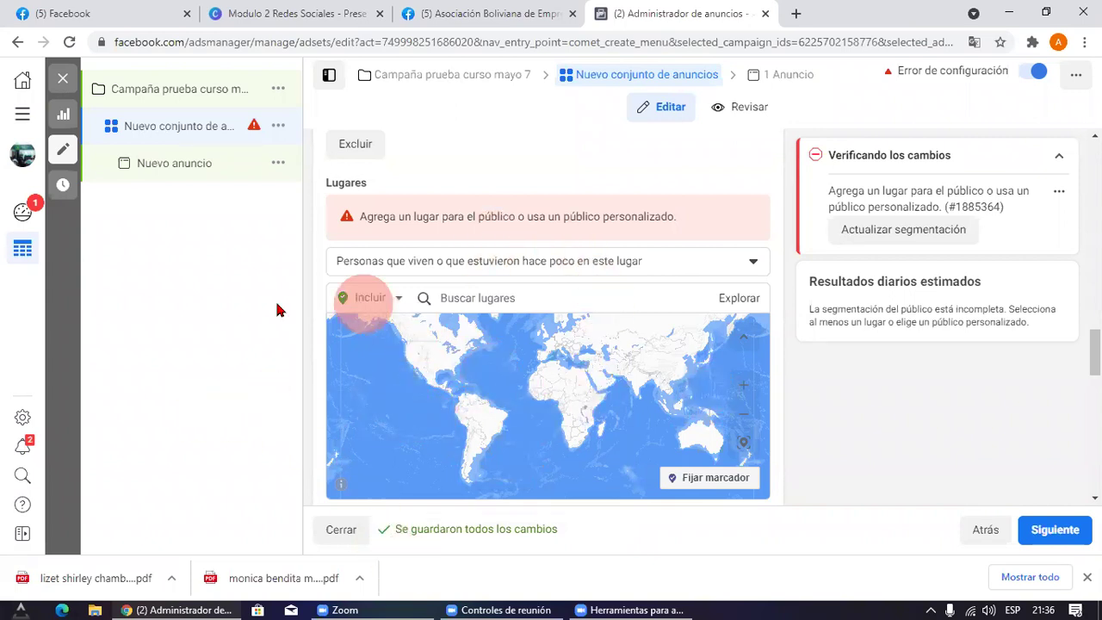
# Step: Search the locations for "la paz" and include the city La Paz, La Paz Department, Bolivia
pyautogui.click(495, 298)
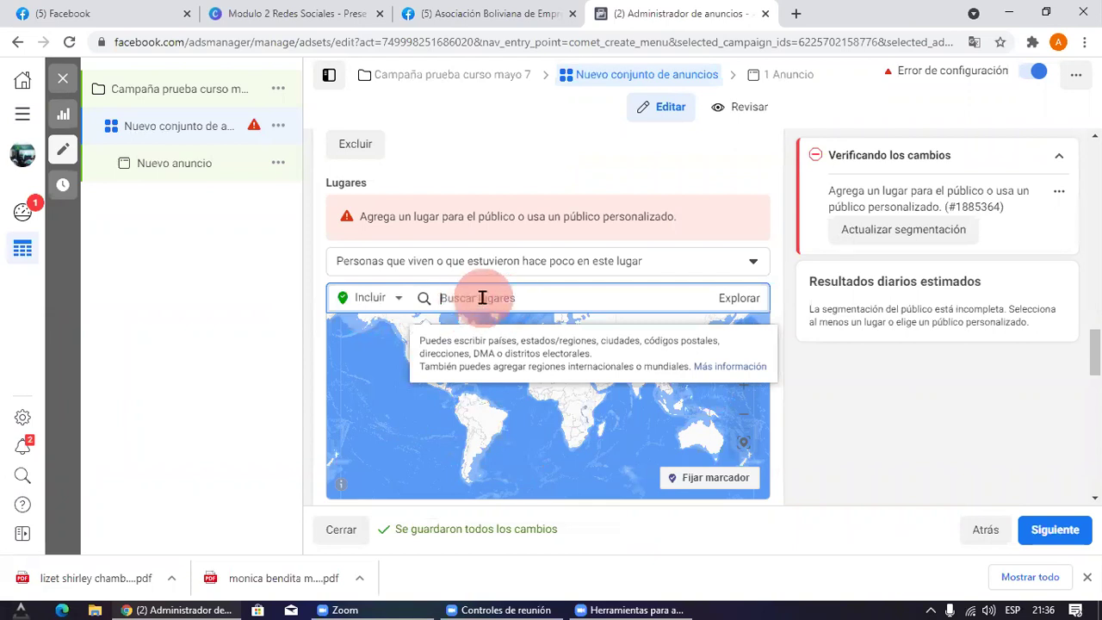
pyautogui.write('lap')
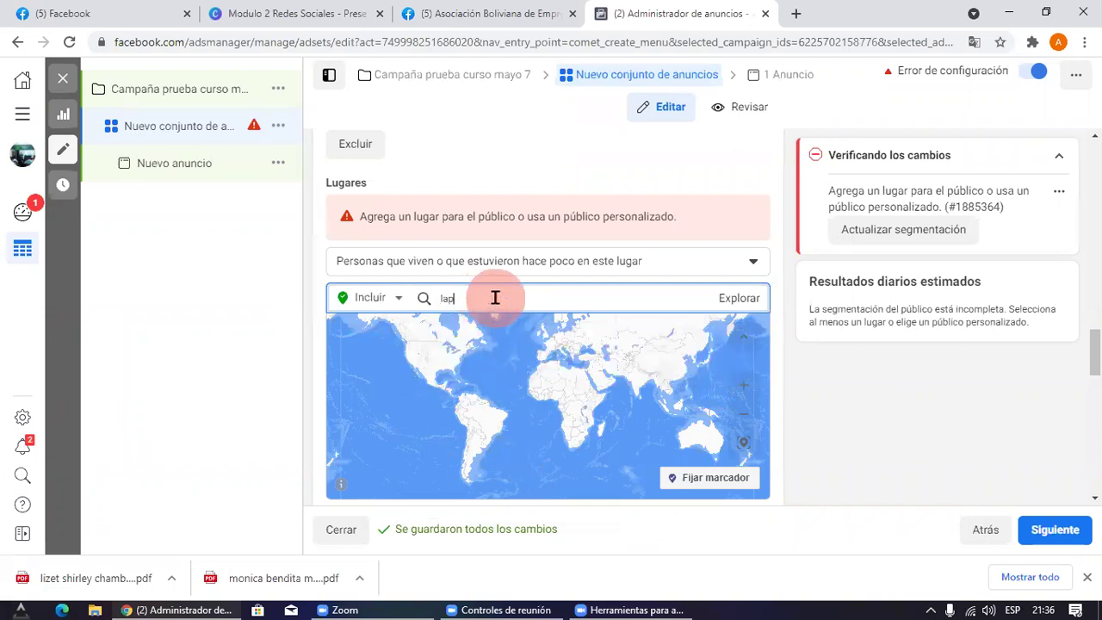
pyautogui.press('BackSpace')
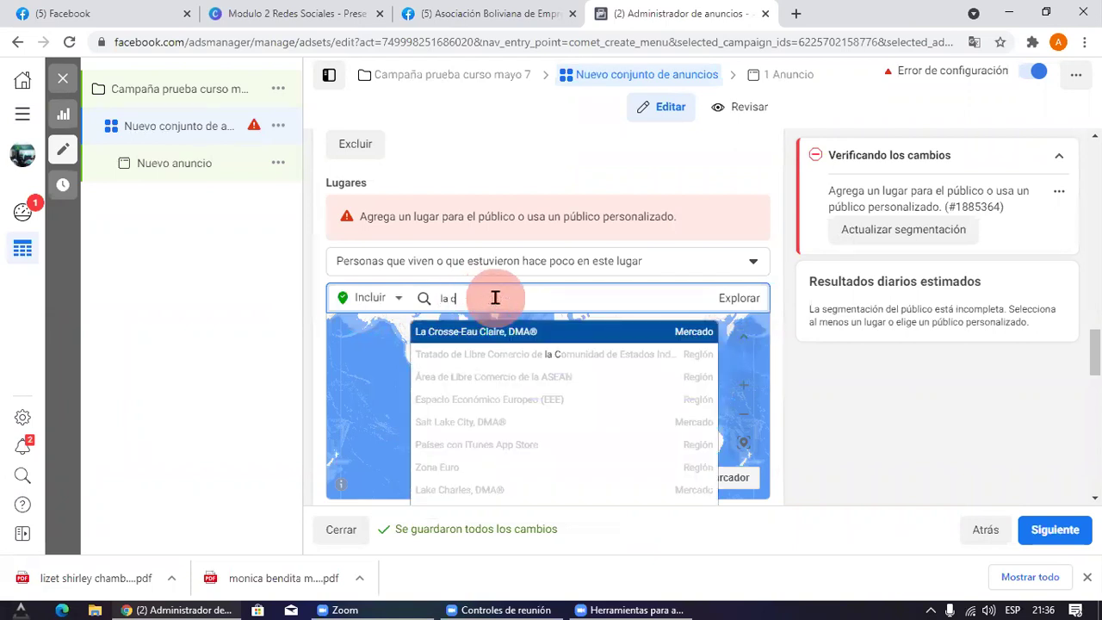
pyautogui.press('BackSpace')
pyautogui.press('BackSpace')
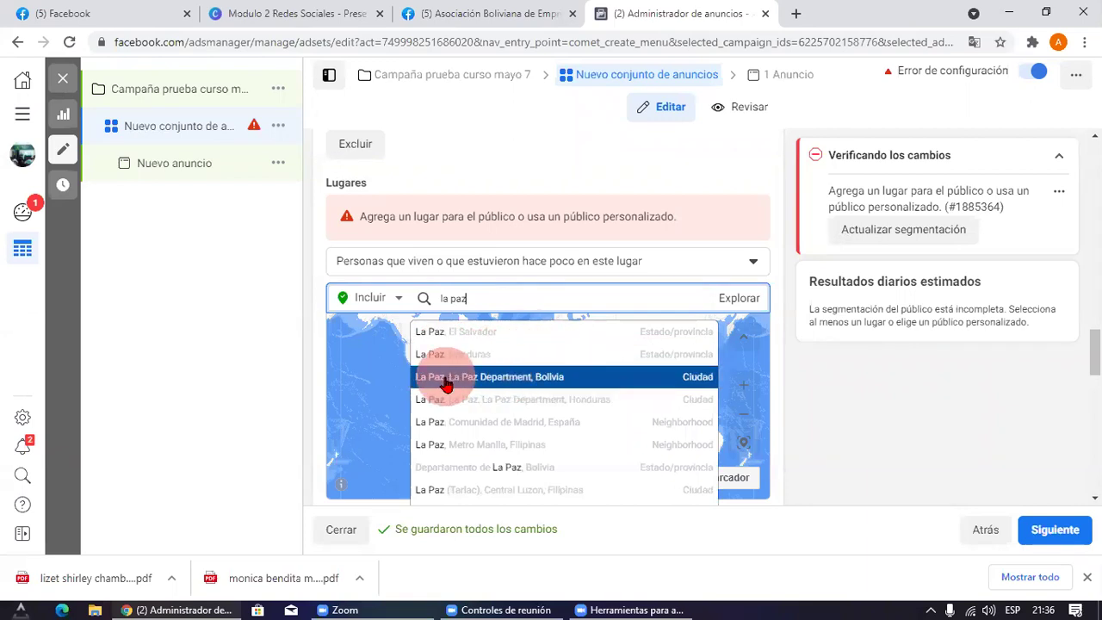
pyautogui.click(557, 383)
# Step: Reduce the targeting radius around La Paz to 17 km after checking the covered area on the map
pyautogui.scroll(-2, 664, 384)
pyautogui.moveTo(672, 385); pyautogui.dragTo(428, 414)
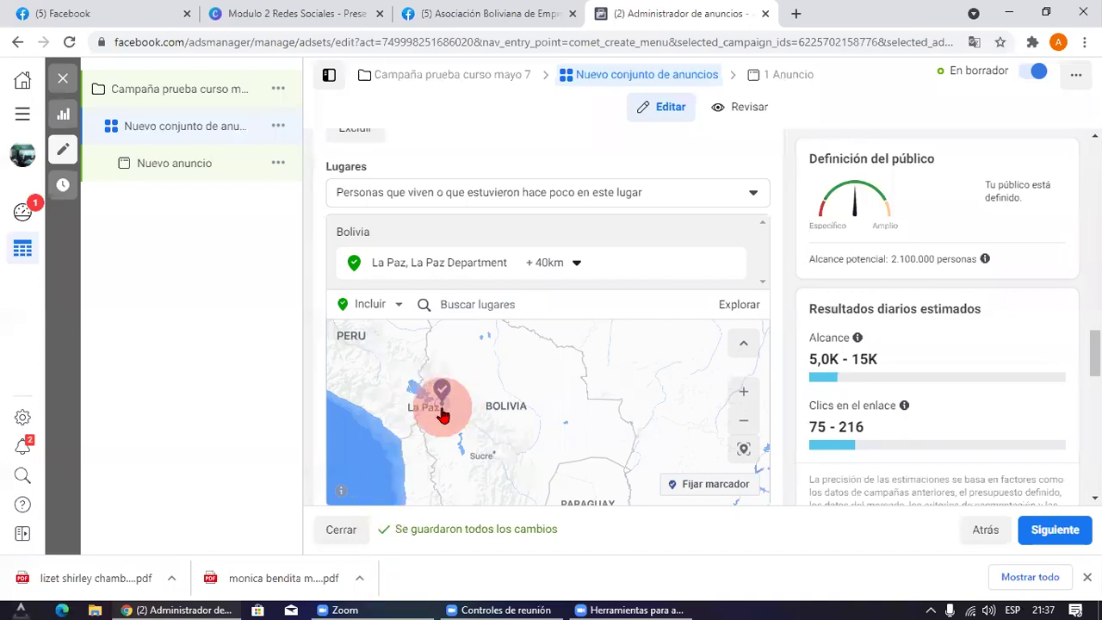
pyautogui.scroll(3, 468, 403)
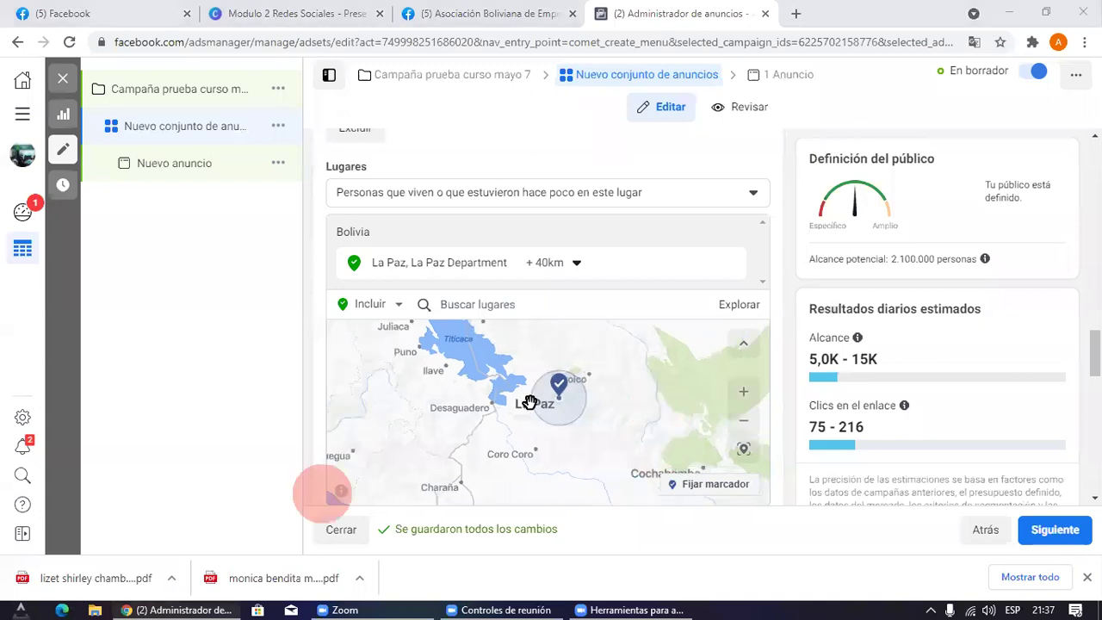
pyautogui.moveTo(537, 404); pyautogui.dragTo(431, 408)
pyautogui.scroll(2, 430, 408)
pyautogui.scroll(-1, 537, 399)
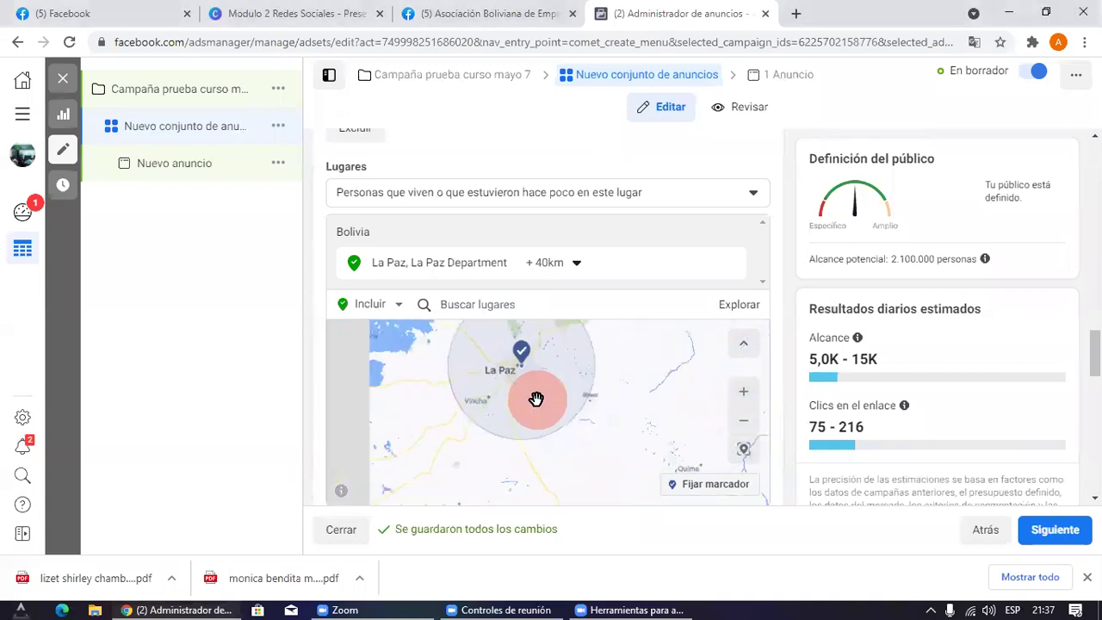
pyautogui.moveTo(565, 419); pyautogui.dragTo(522, 461)
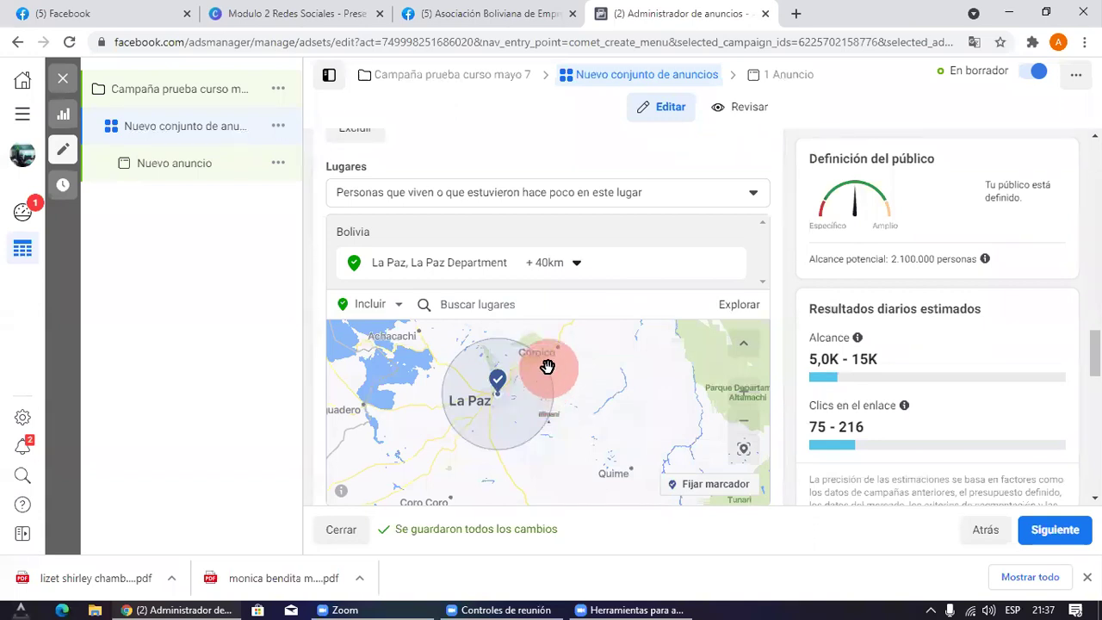
pyautogui.click(575, 267)
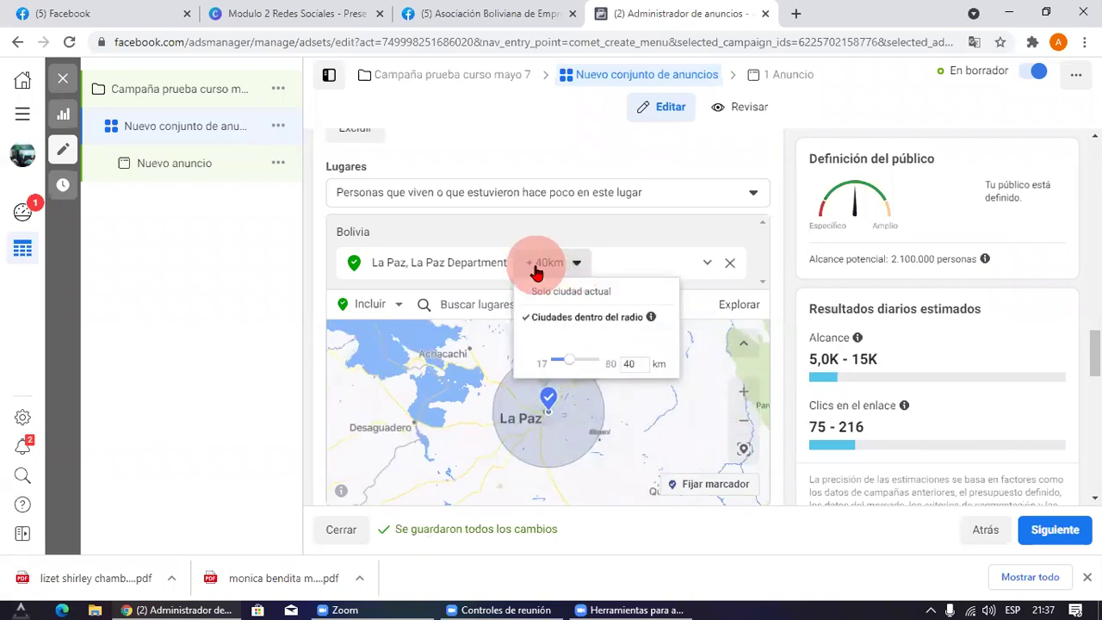
pyautogui.click(622, 365)
pyautogui.click(568, 366)
pyautogui.moveTo(569, 366); pyautogui.dragTo(182, 407)
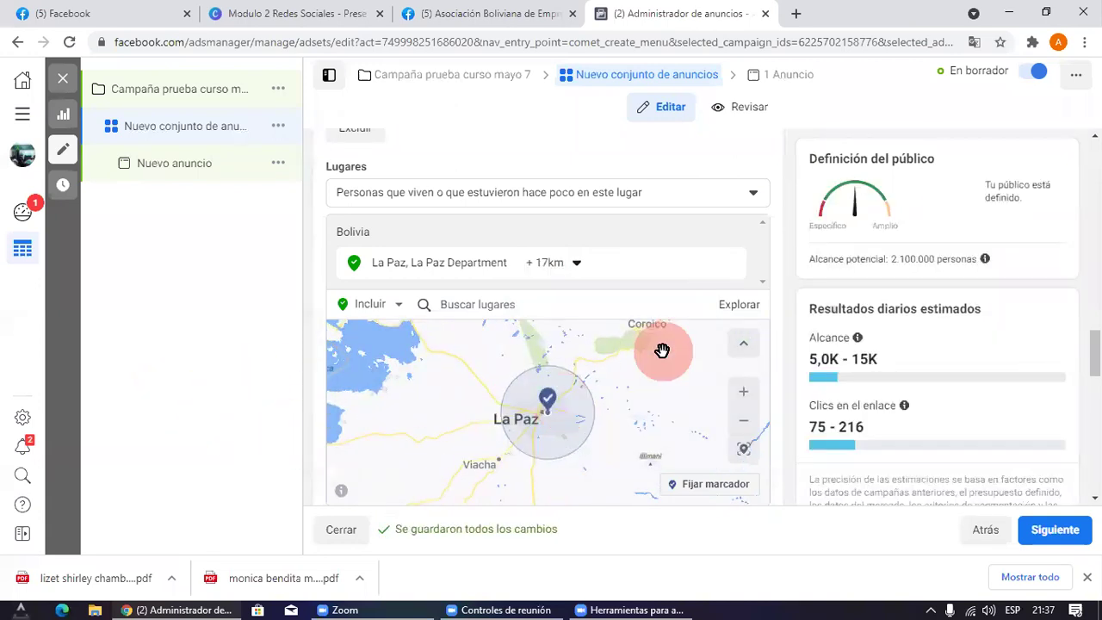
# Step: Check the La Paz coverage on the map and restrict the location to Solo ciudad actual
pyautogui.scroll(1, 553, 395)
pyautogui.moveTo(540, 403); pyautogui.dragTo(453, 400)
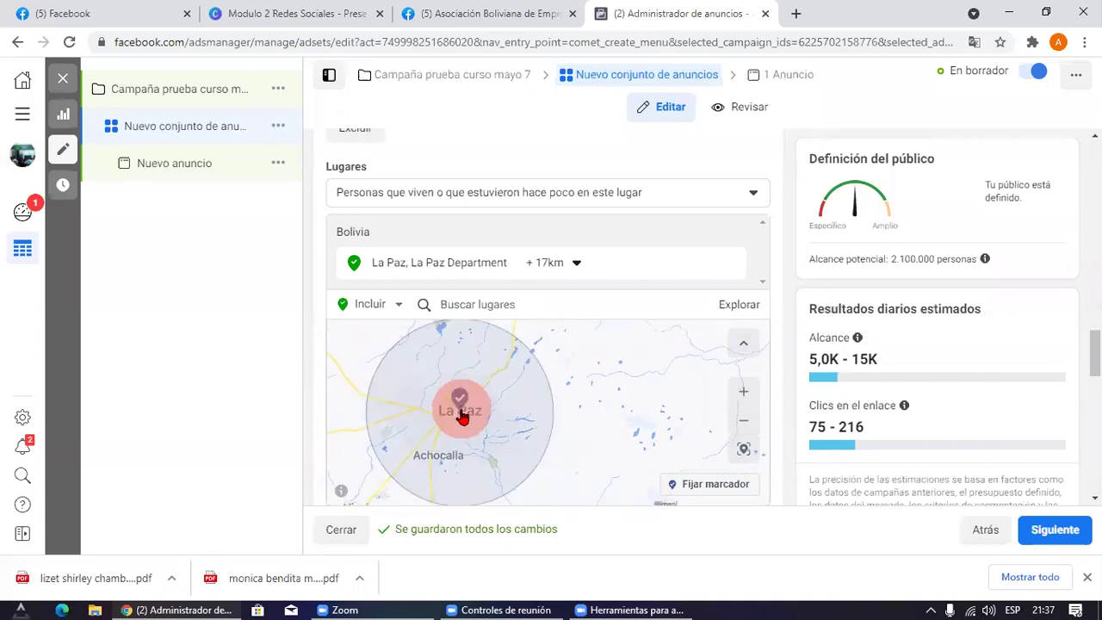
pyautogui.moveTo(431, 433); pyautogui.dragTo(496, 416)
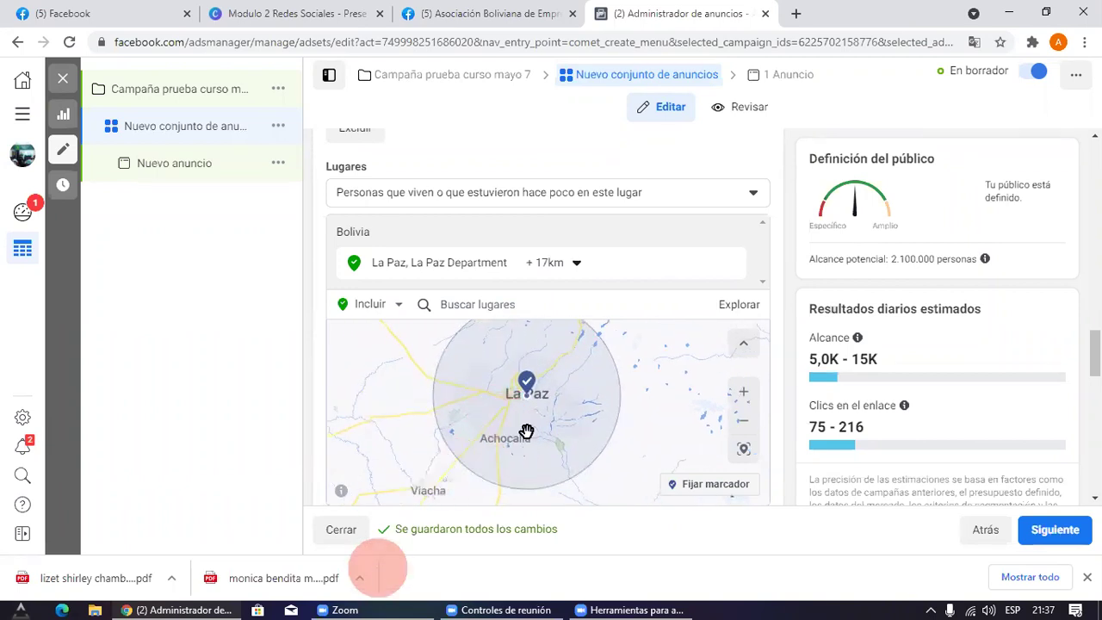
pyautogui.click(500, 480)
pyautogui.click(531, 387)
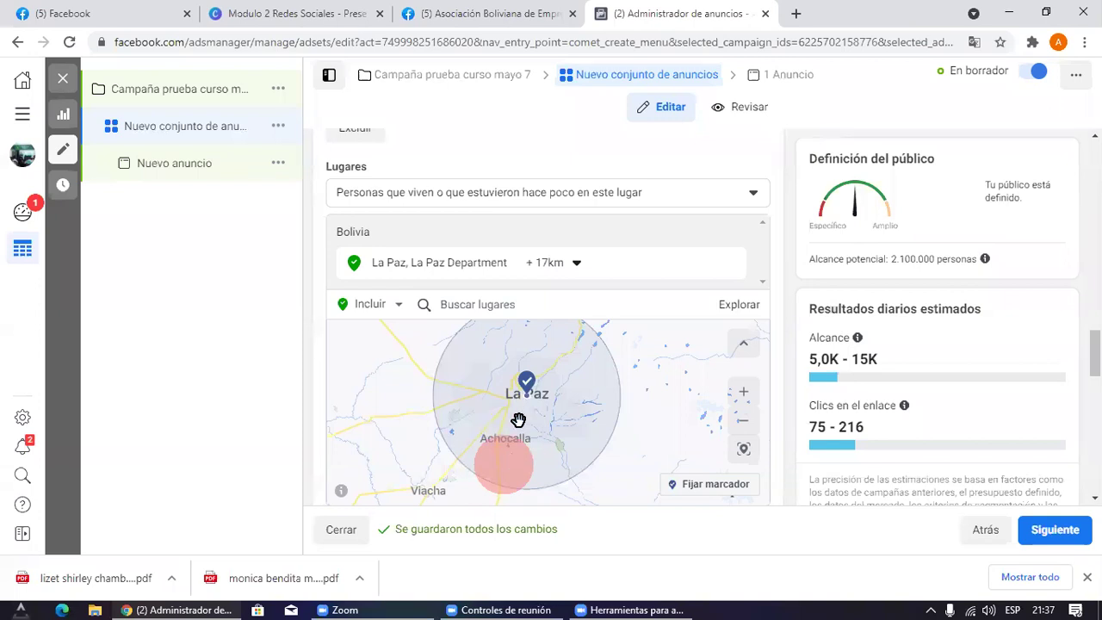
pyautogui.click(528, 385)
pyautogui.click(576, 262)
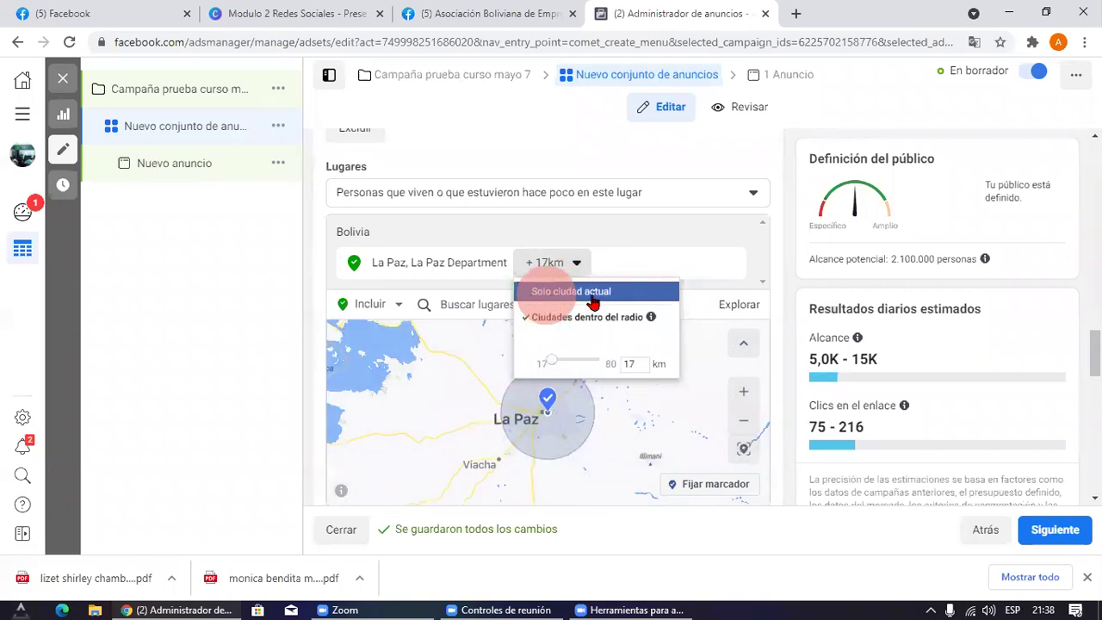
pyautogui.click(595, 294)
# Step: Place a location marker on the map just northeast of La Paz's centre, at about (-16.4842, -68.1243)
pyautogui.moveTo(578, 408); pyautogui.dragTo(539, 401)
pyautogui.scroll(3, 537, 402)
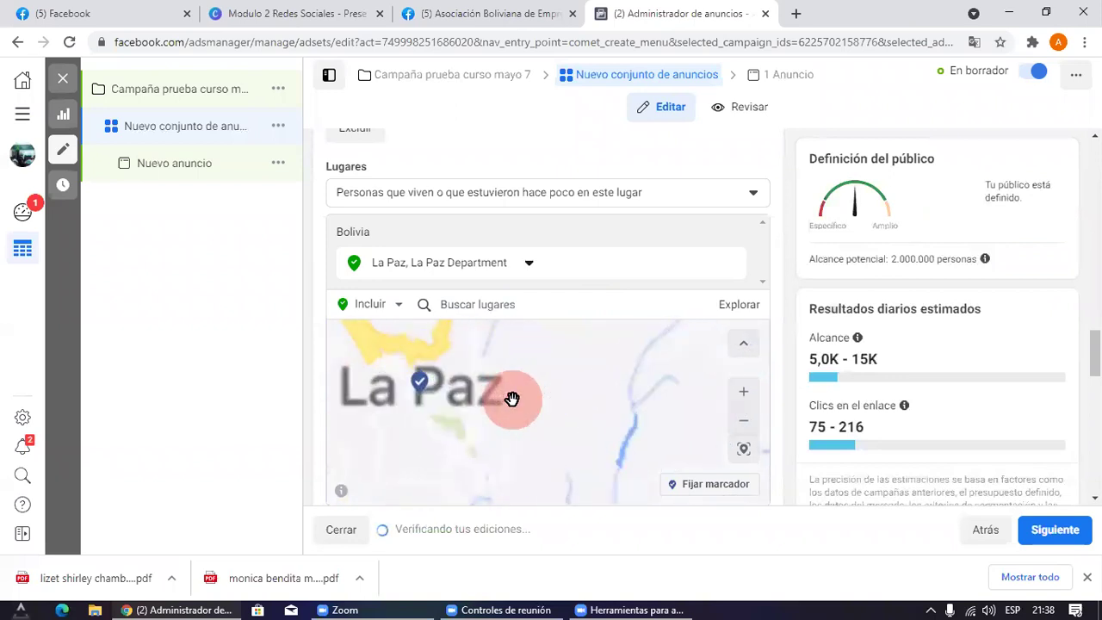
pyautogui.scroll(-5, 517, 409)
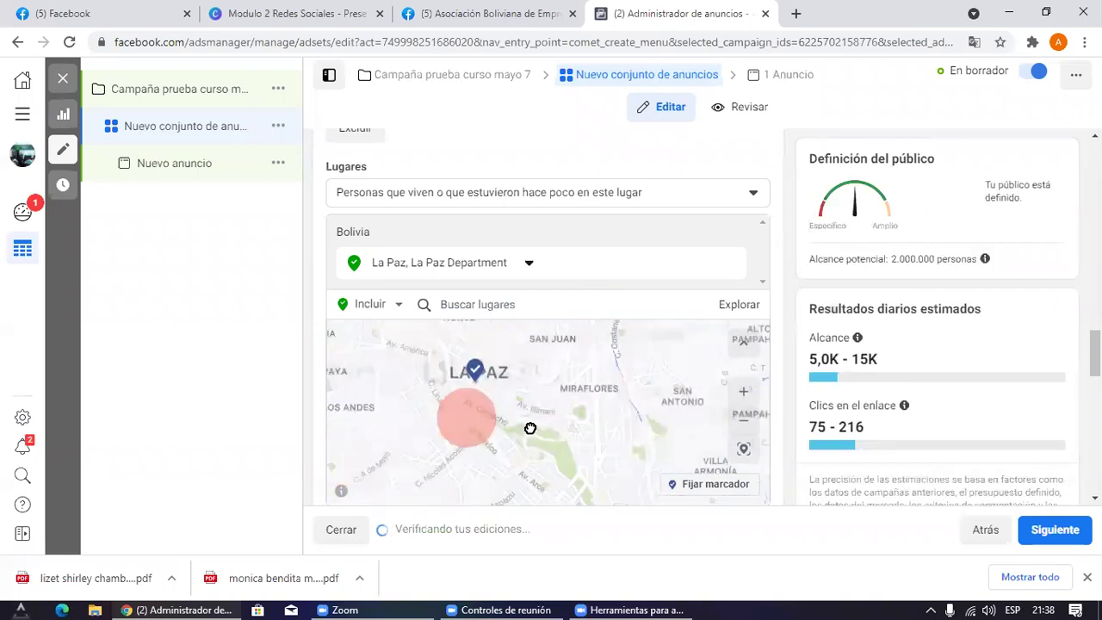
pyautogui.scroll(1, 560, 387)
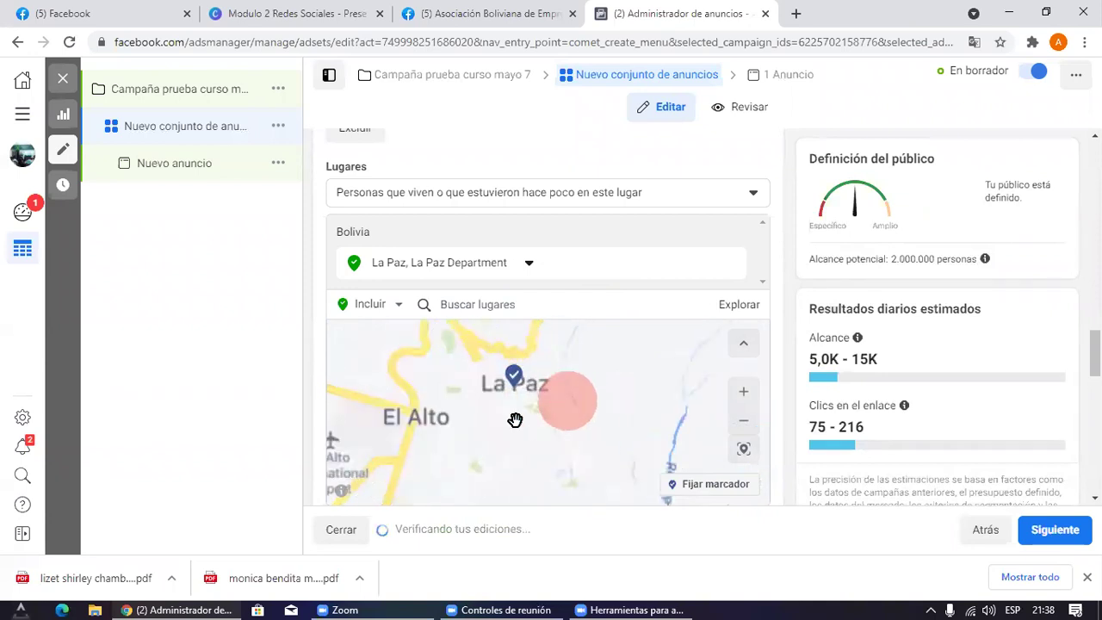
pyautogui.click(402, 436)
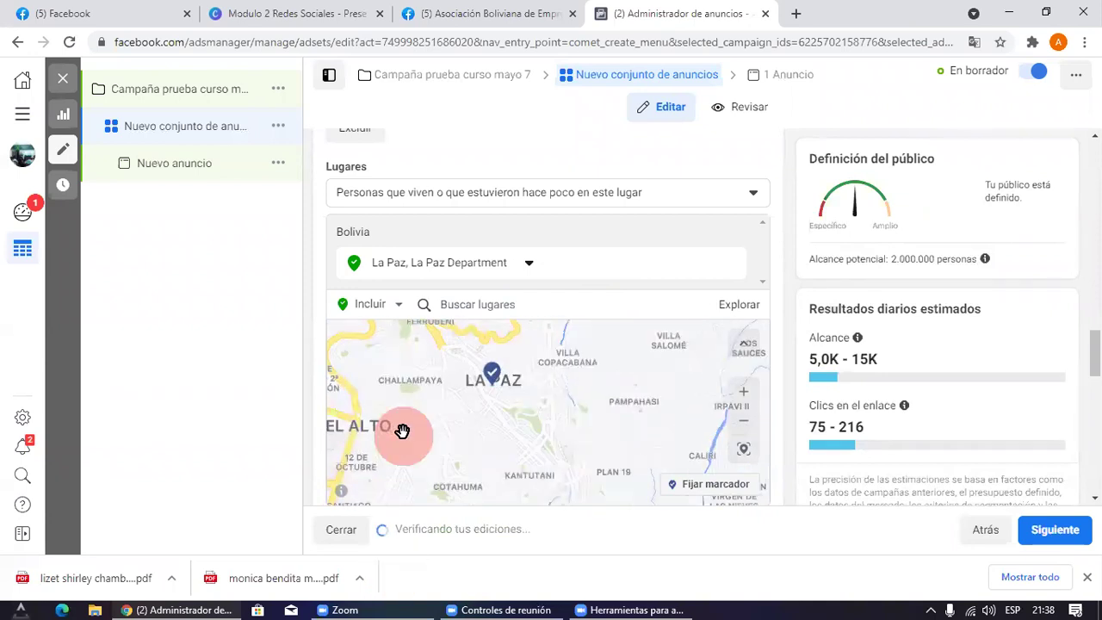
pyautogui.click(400, 394)
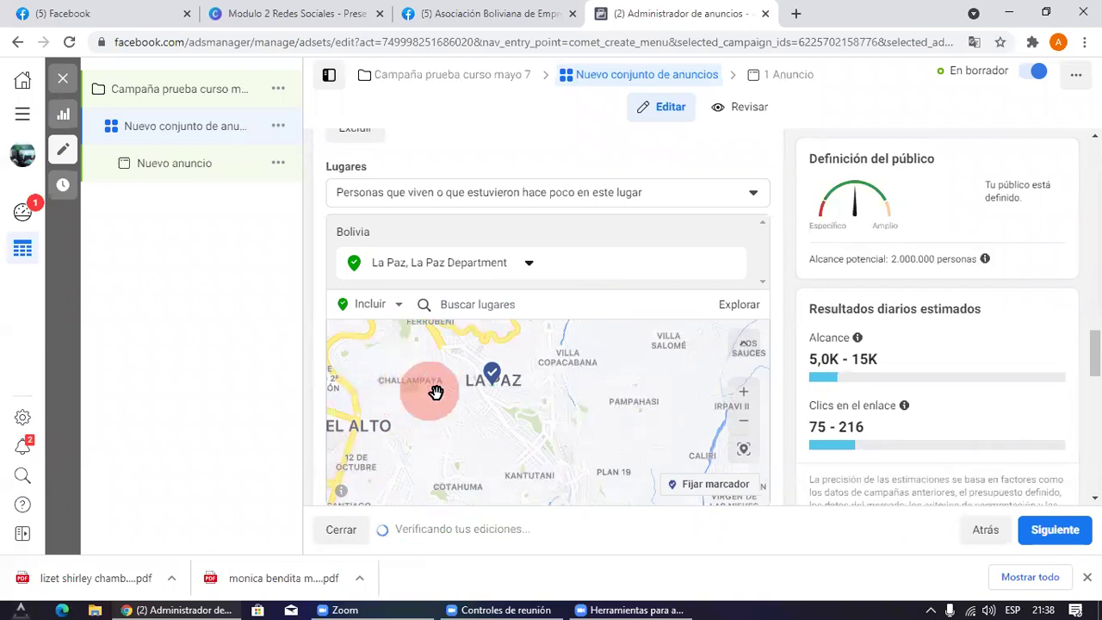
pyautogui.click(704, 486)
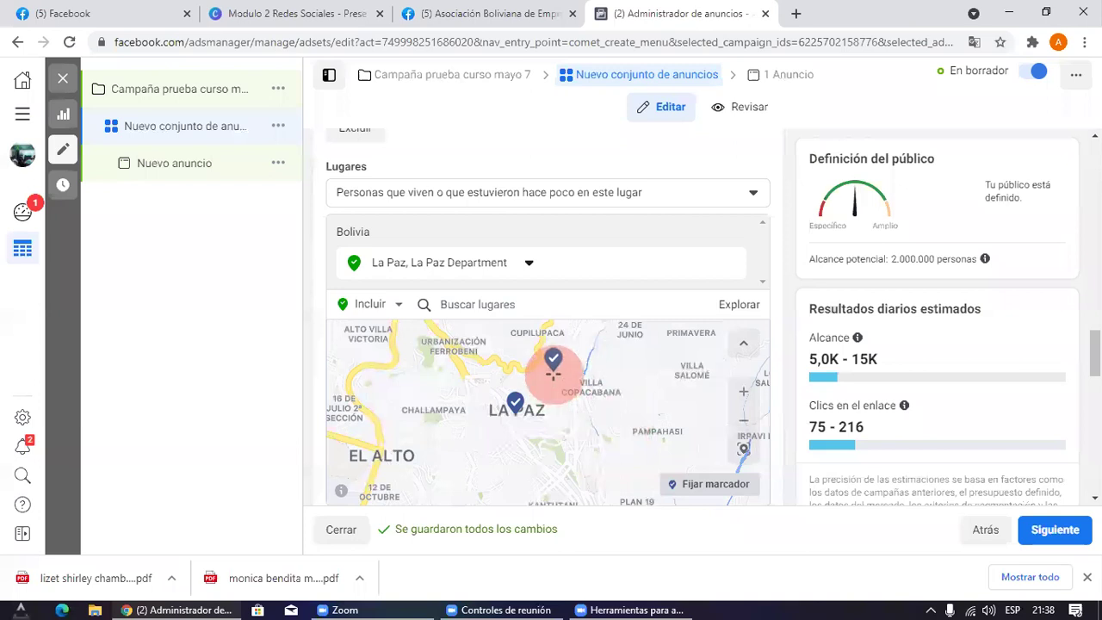
pyautogui.click(561, 360)
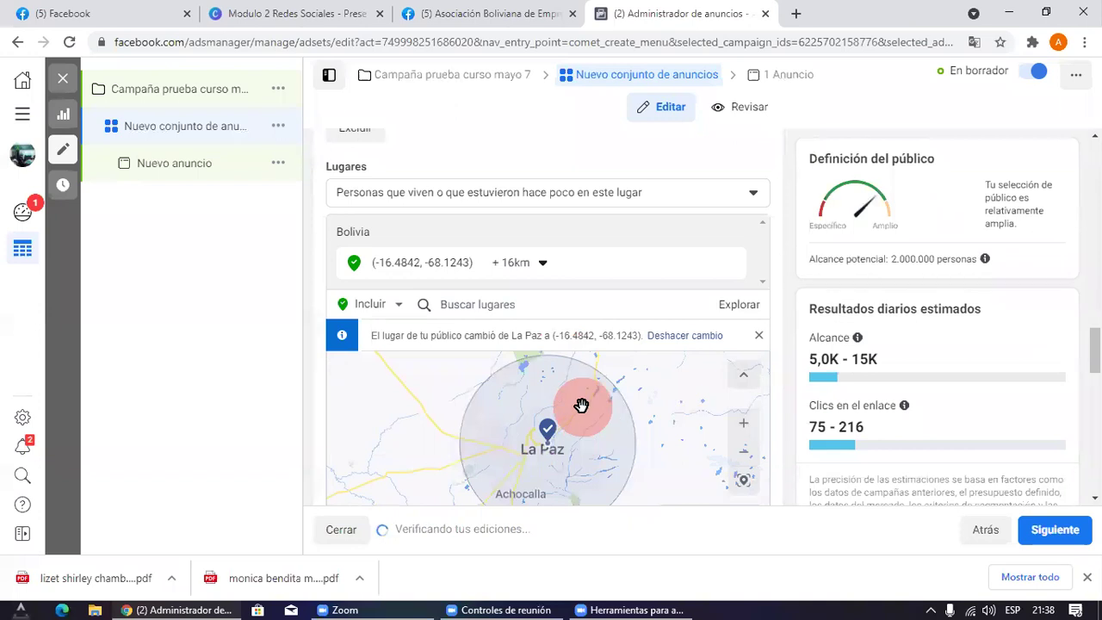
# Step: Set the targeting radius around the placed marker to 1 km
pyautogui.scroll(3, 585, 422)
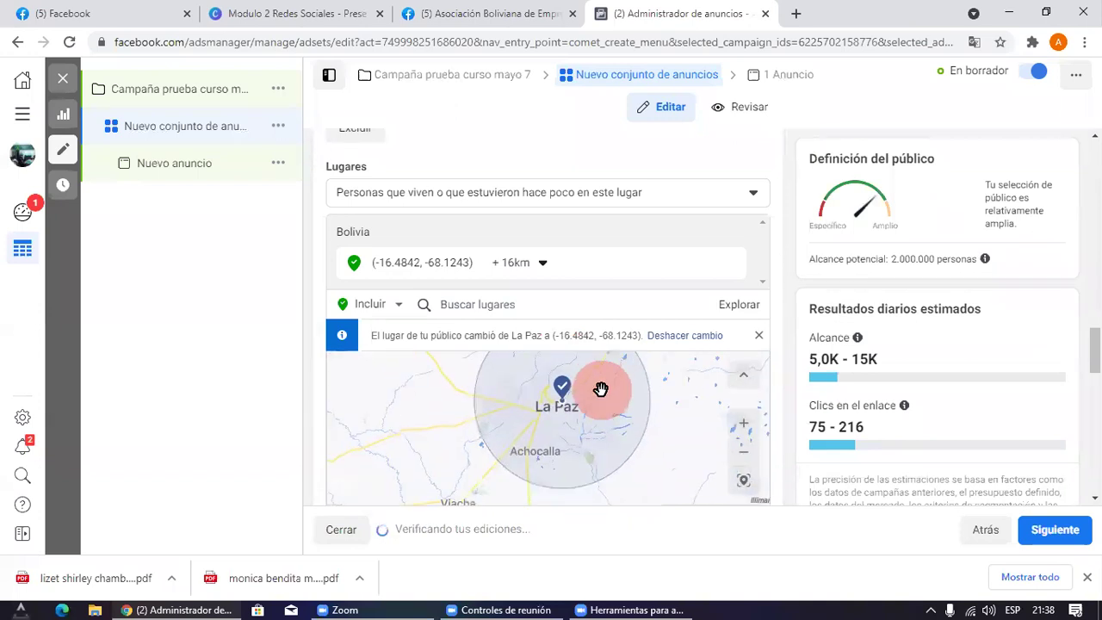
pyautogui.click(545, 267)
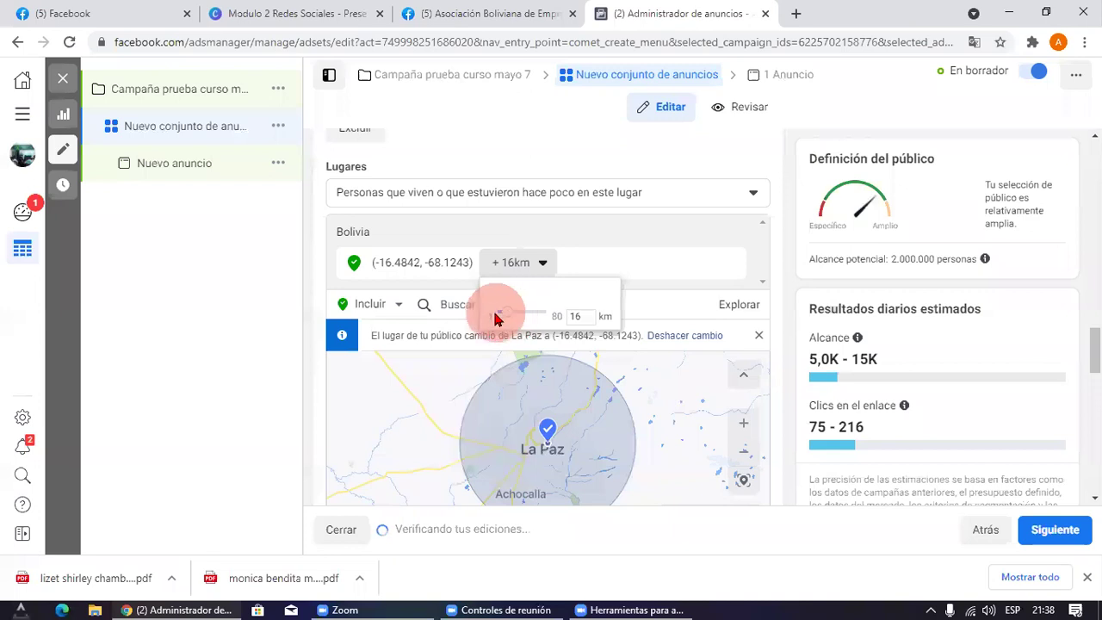
pyautogui.moveTo(493, 321); pyautogui.dragTo(487, 321)
pyautogui.click(582, 427)
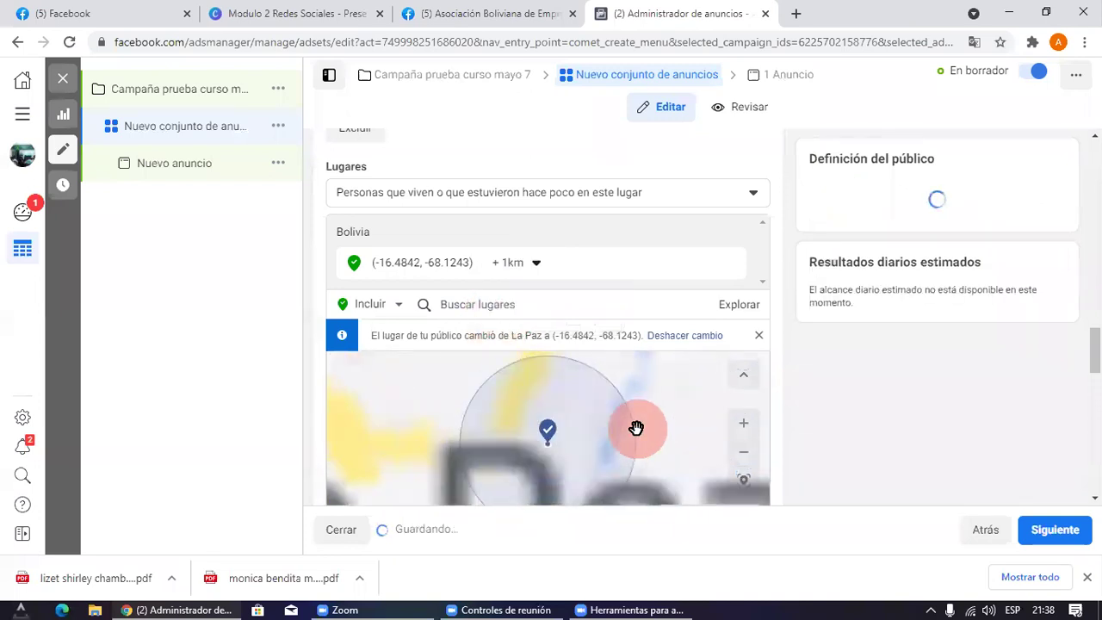
# Step: Examine the targeted 1 km radius on the map against the audience definition and estimated daily results, circling both areas
pyautogui.scroll(1, 614, 430)
pyautogui.moveTo(551, 443); pyautogui.dragTo(618, 420)
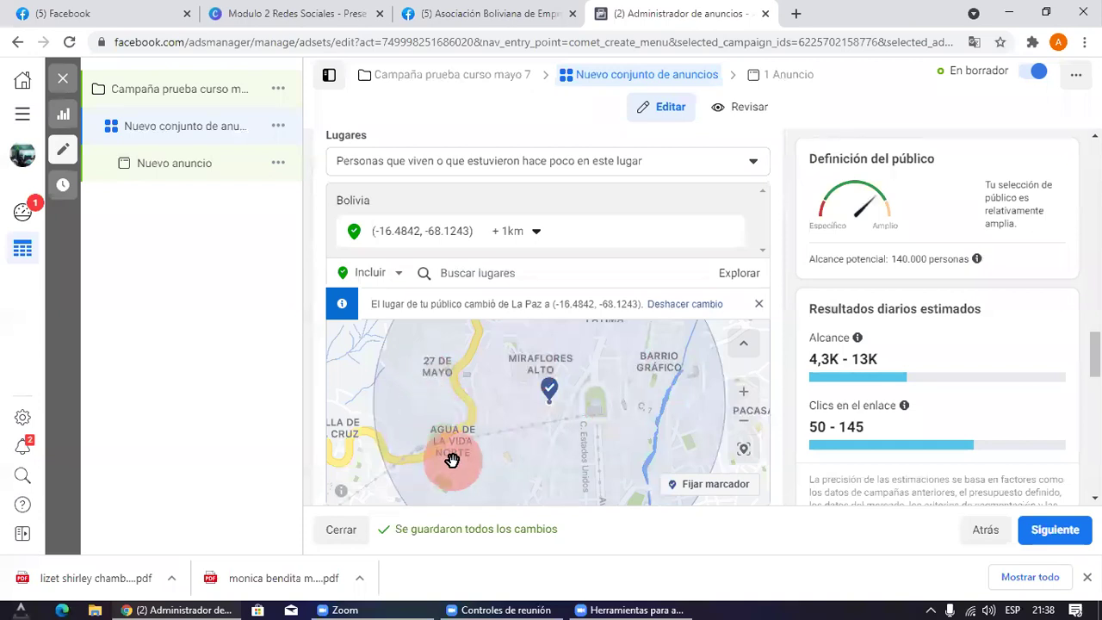
pyautogui.click(436, 560)
pyautogui.moveTo(657, 323)
pyautogui.mouseDown()
pyautogui.moveTo(803, 275)
pyautogui.moveTo(886, 276)
pyautogui.mouseUp()
pyautogui.moveTo(788, 275)
pyautogui.mouseDown()
pyautogui.moveTo(900, 223)
pyautogui.moveTo(996, 273)
pyautogui.moveTo(780, 248)
pyautogui.mouseUp()
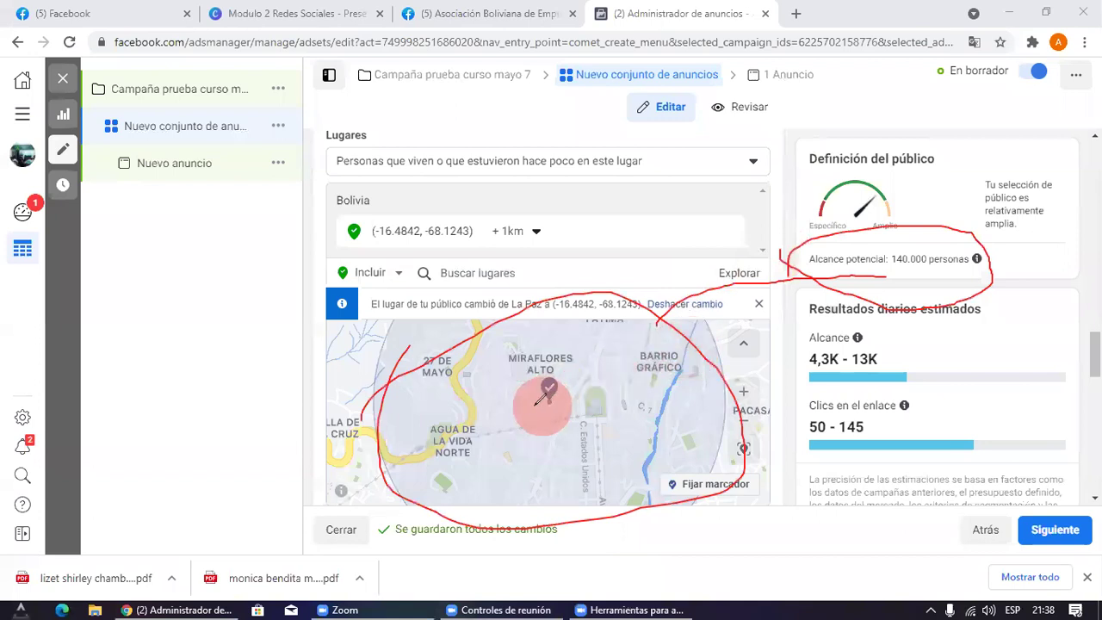
pyautogui.moveTo(396, 334)
pyautogui.mouseDown()
pyautogui.moveTo(689, 252)
pyautogui.moveTo(574, 512)
pyautogui.moveTo(456, 205)
pyautogui.mouseUp()
pyautogui.click(790, 551)
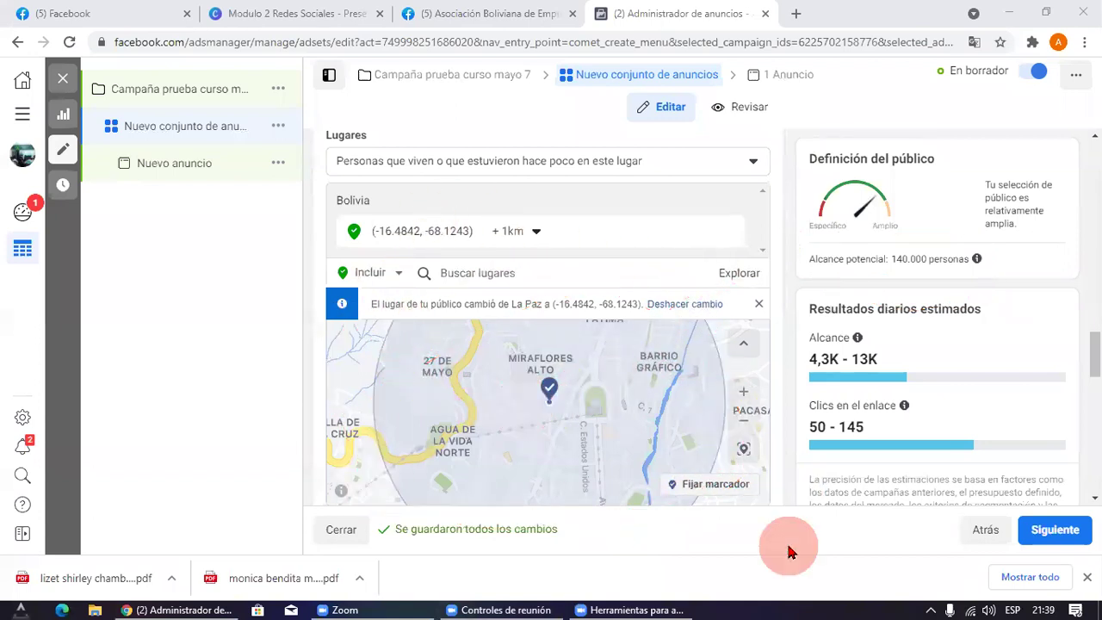
pyautogui.moveTo(354, 295)
pyautogui.mouseDown()
pyautogui.moveTo(696, 450)
pyautogui.moveTo(343, 195)
pyautogui.mouseUp()
pyautogui.moveTo(676, 240)
pyautogui.mouseDown()
pyautogui.moveTo(779, 289)
pyautogui.moveTo(809, 327)
pyautogui.moveTo(788, 203)
pyautogui.moveTo(915, 504)
pyautogui.moveTo(782, 164)
pyautogui.mouseUp()
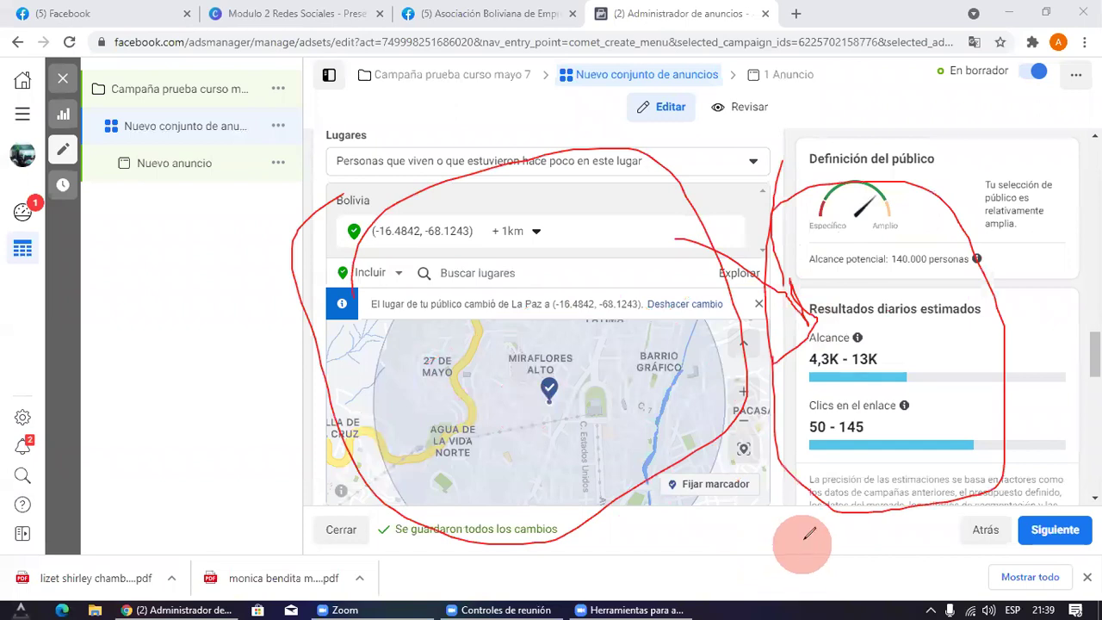
pyautogui.press('Escape')
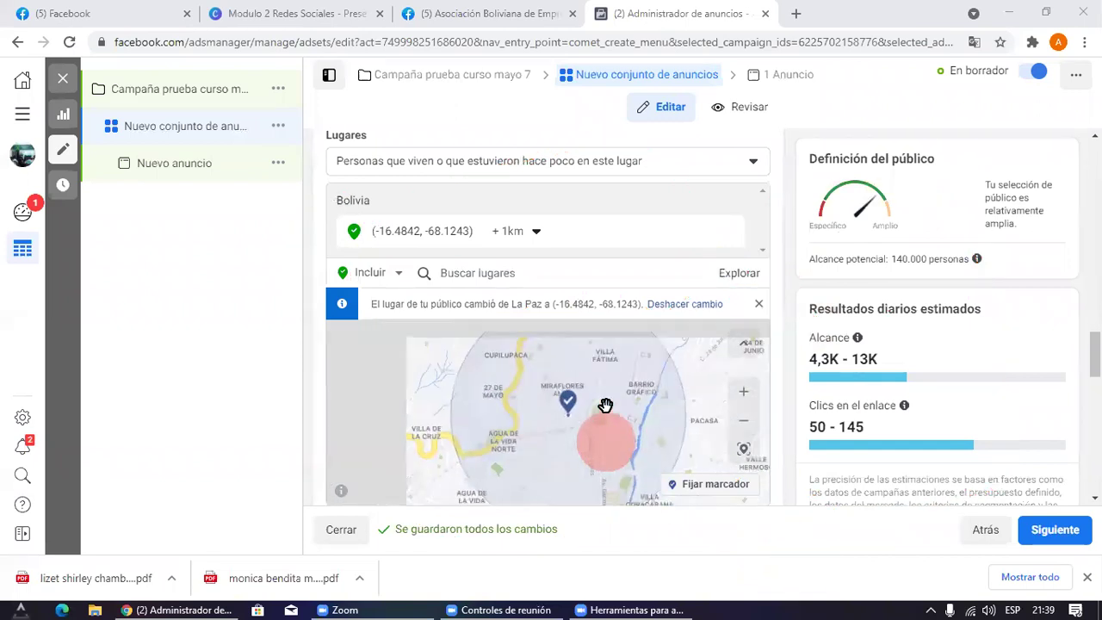
pyautogui.scroll(-1, 553, 351)
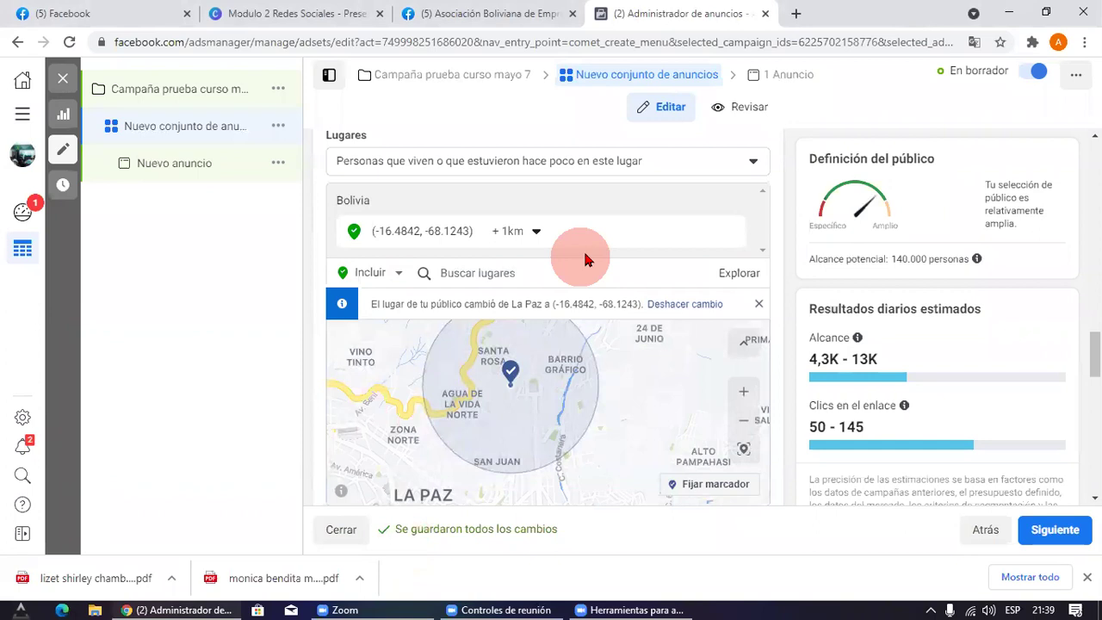
# Step: Replace the coordinate-based location with La Paz, La Paz Department, Bolivia, limited to the current city only
pyautogui.moveTo(591, 227)
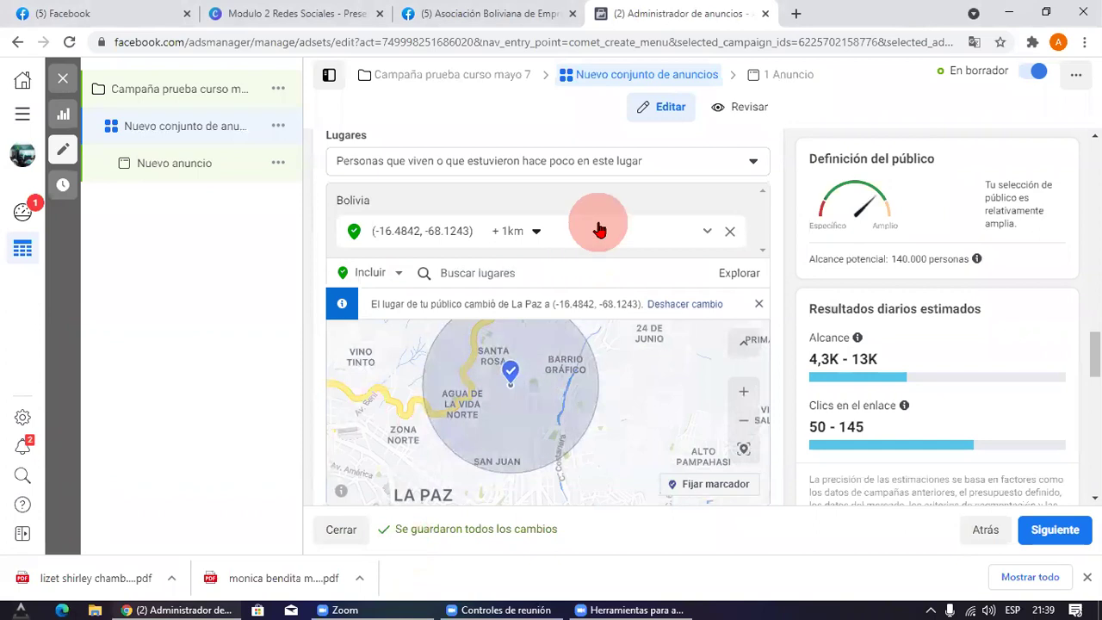
pyautogui.click(730, 232)
pyautogui.click(496, 258)
pyautogui.write('la paz')
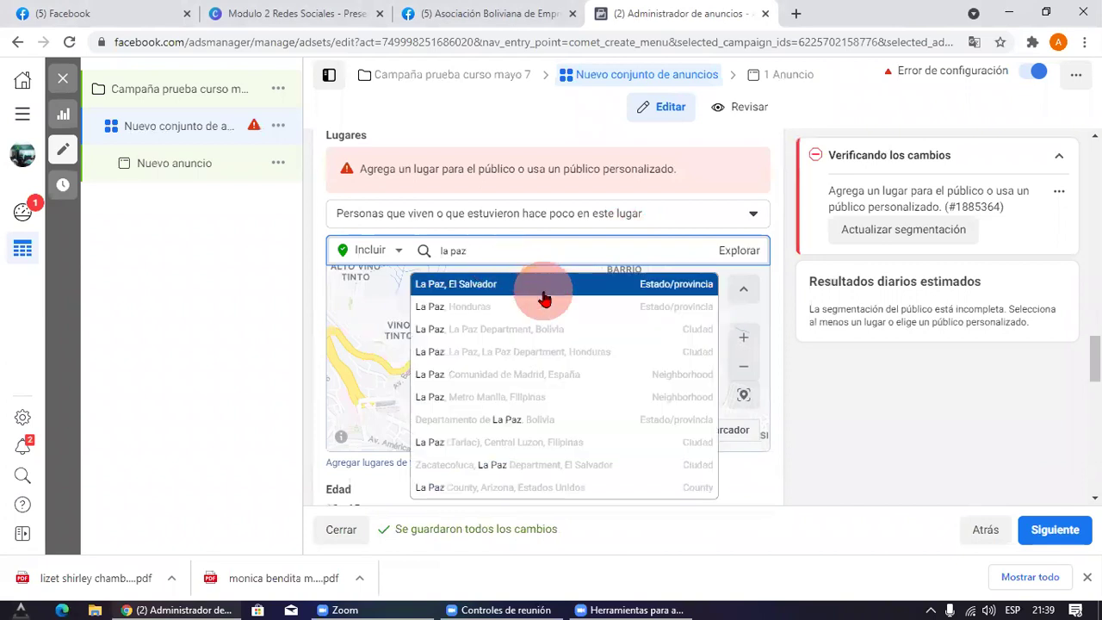
pyautogui.click(456, 329)
pyautogui.click(564, 230)
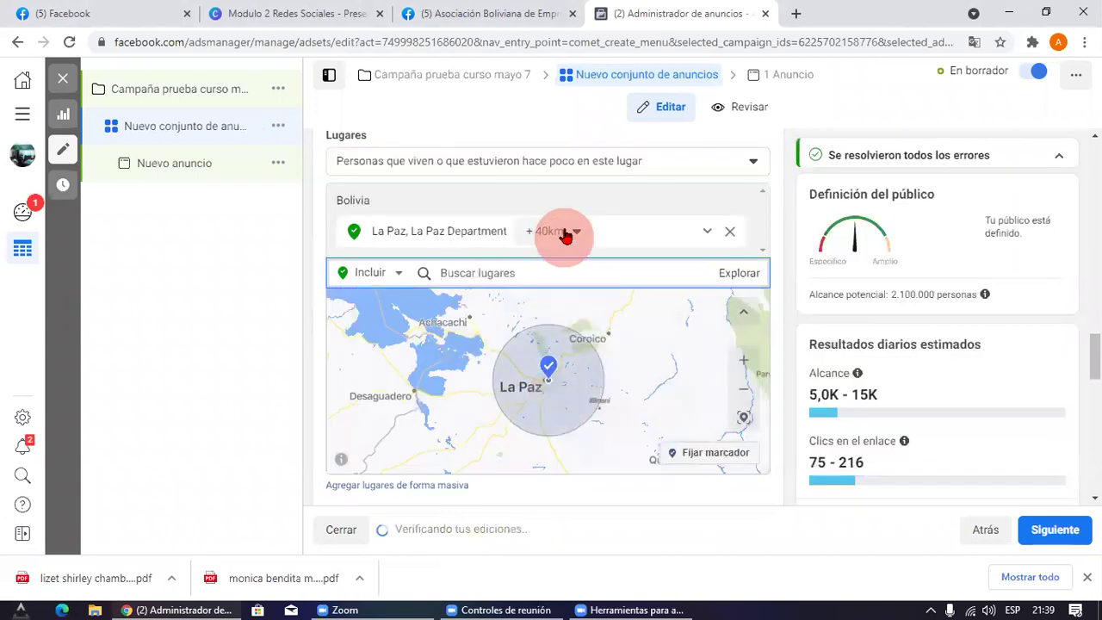
pyautogui.click(569, 257)
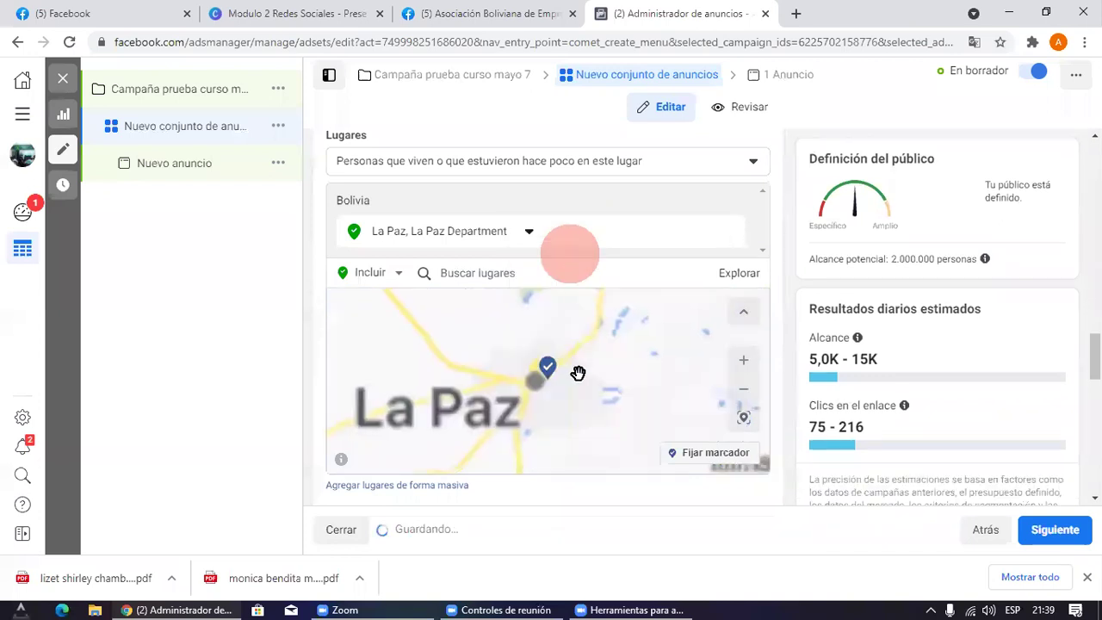
# Step: Circle La Paz on the map and link it to the audience's potential reach
pyautogui.scroll(-1, 578, 373)
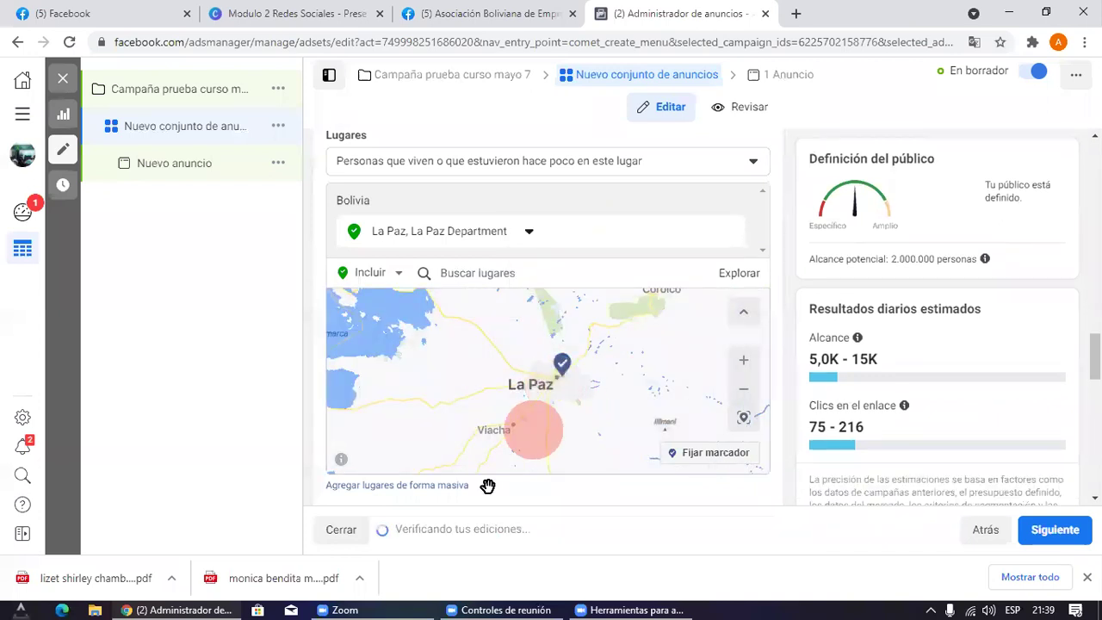
pyautogui.click(647, 565)
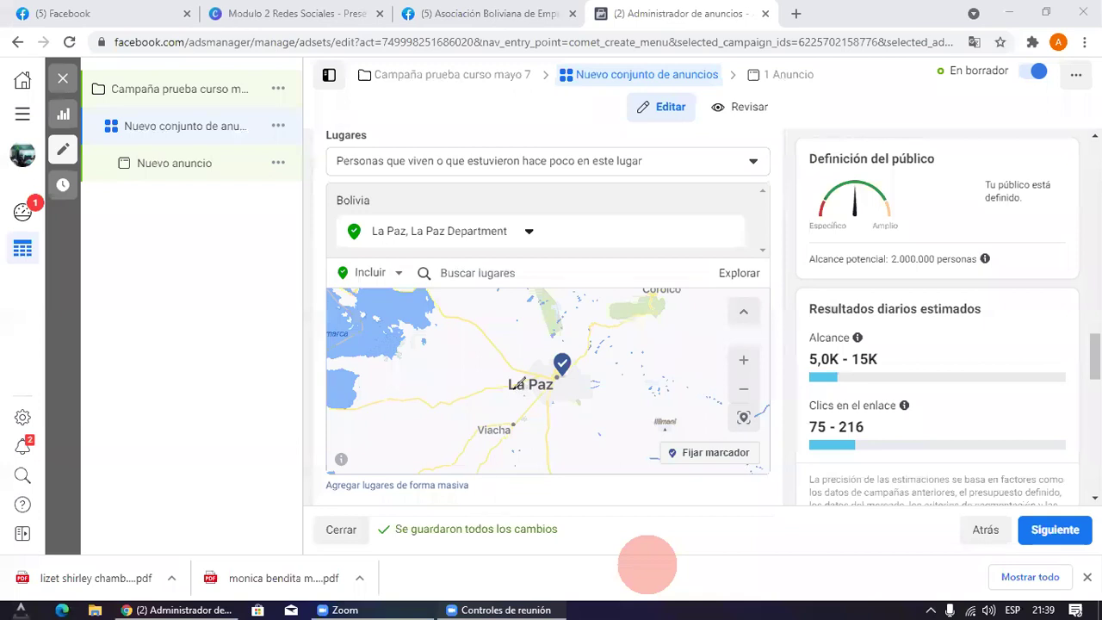
pyautogui.moveTo(556, 417)
pyautogui.mouseDown()
pyautogui.moveTo(607, 344)
pyautogui.moveTo(859, 225)
pyautogui.mouseUp()
pyautogui.moveTo(786, 286); pyautogui.dragTo(783, 230)
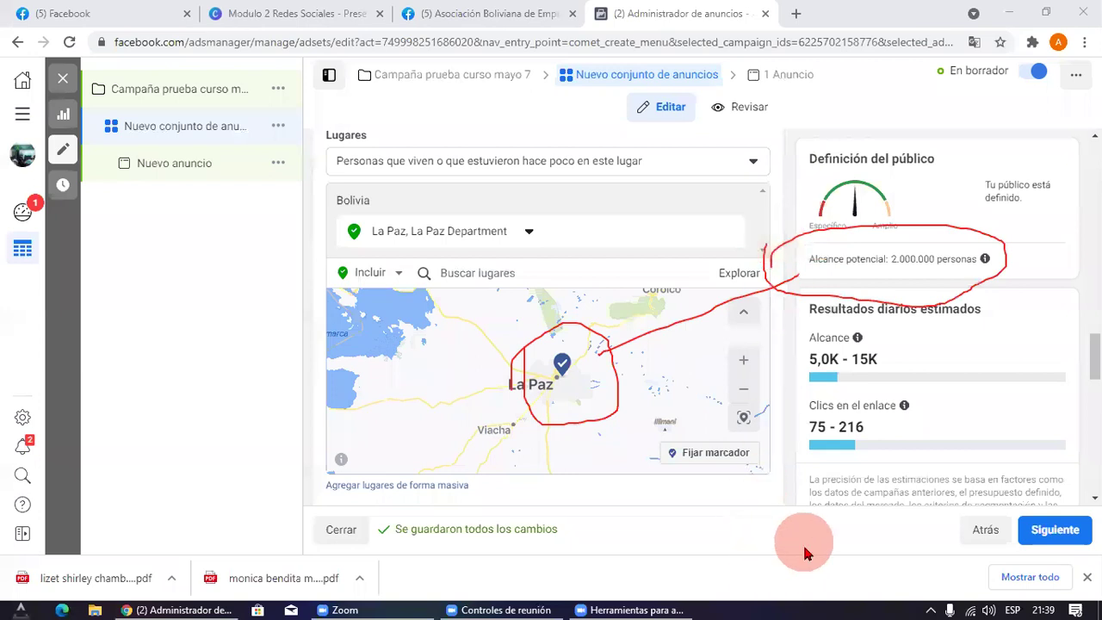
# Step: Add Cochabamba, Cochabamba Department, Bolivia as an included location, limited to the current city only
pyautogui.click(521, 275)
pyautogui.write('c')
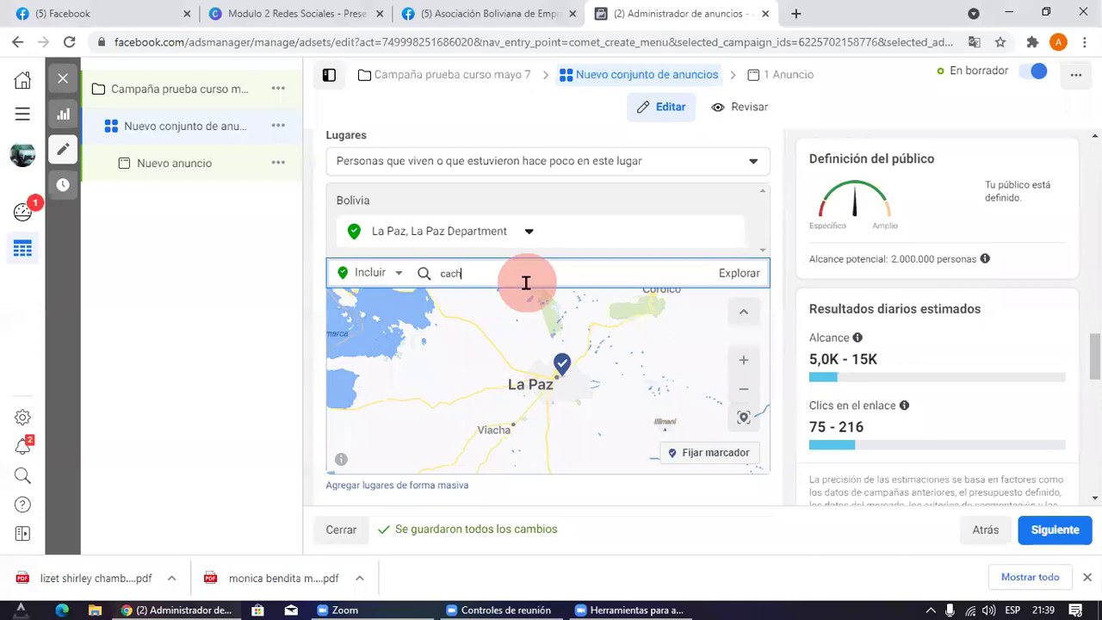
pyautogui.write('ochabamba')
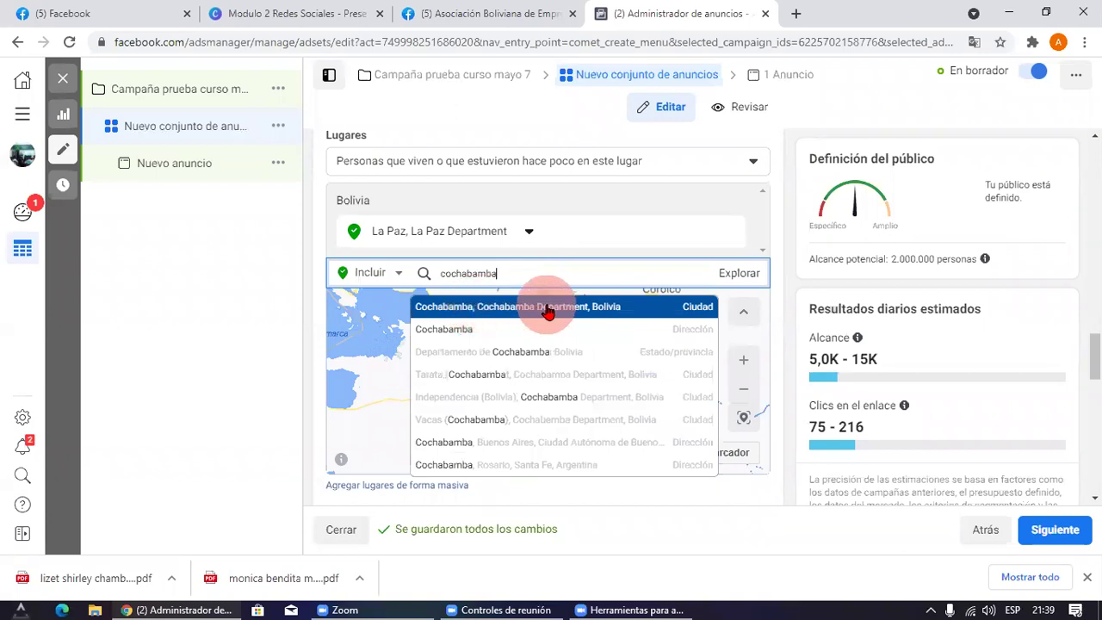
pyautogui.click(548, 308)
pyautogui.scroll(-3, 544, 379)
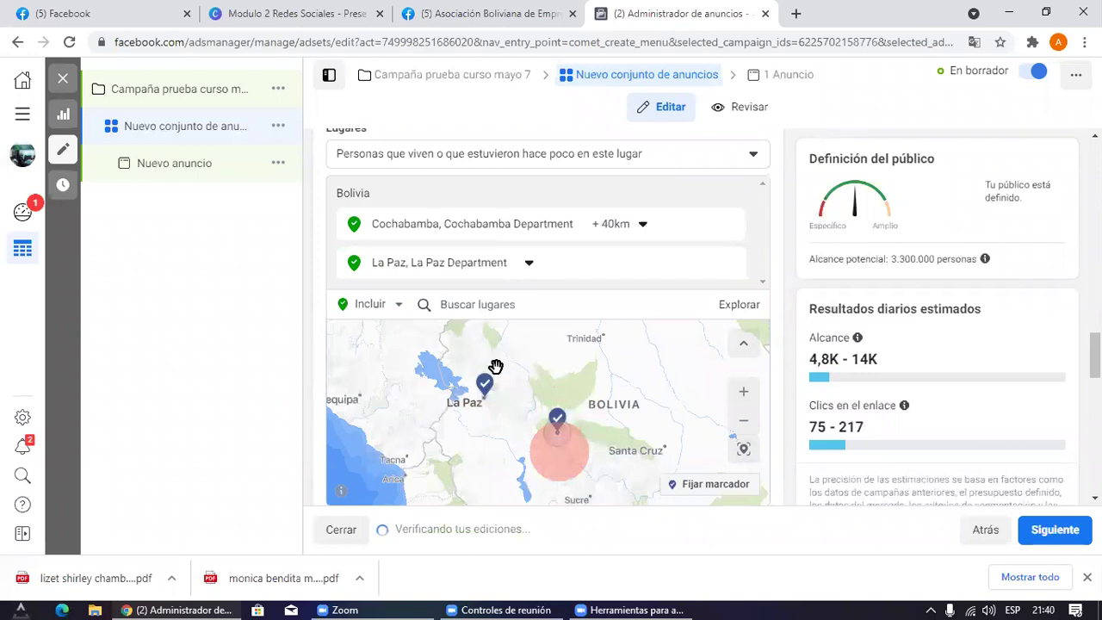
pyautogui.click(642, 225)
pyautogui.click(634, 250)
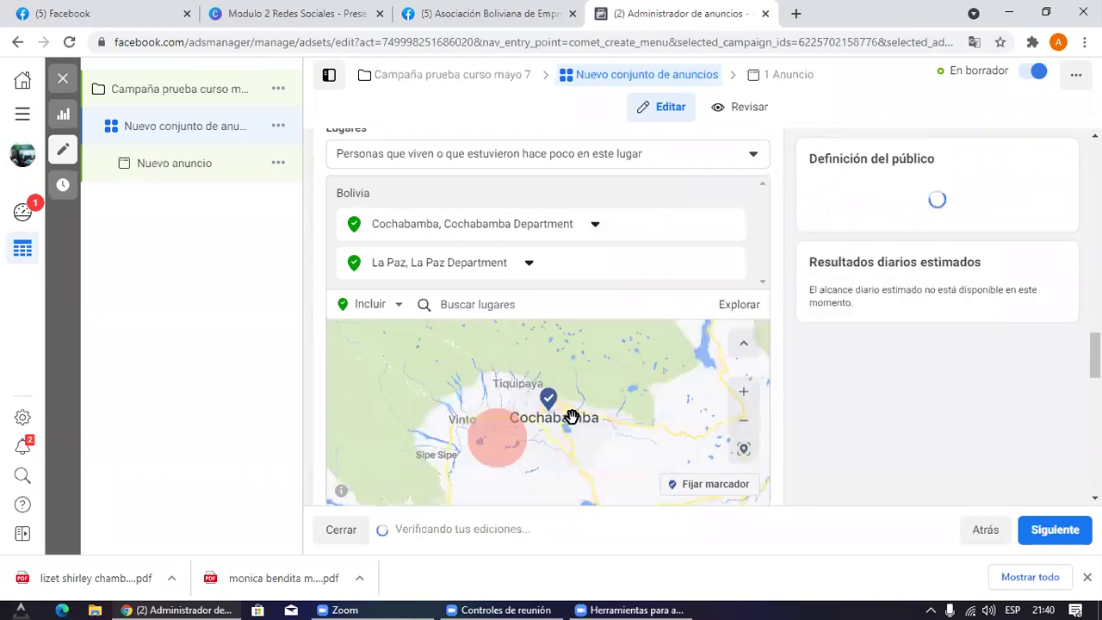
# Step: Examine La Paz and Cochabamba together on the map, circling both cities and the audience's potential reach
pyautogui.scroll(1, 666, 408)
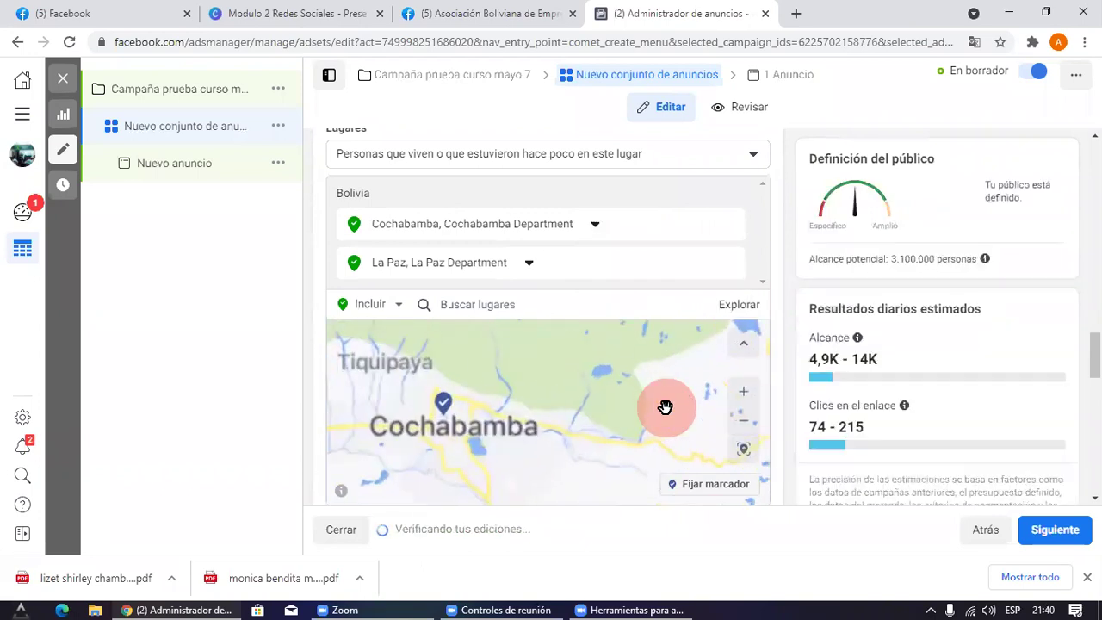
pyautogui.scroll(-3, 652, 379)
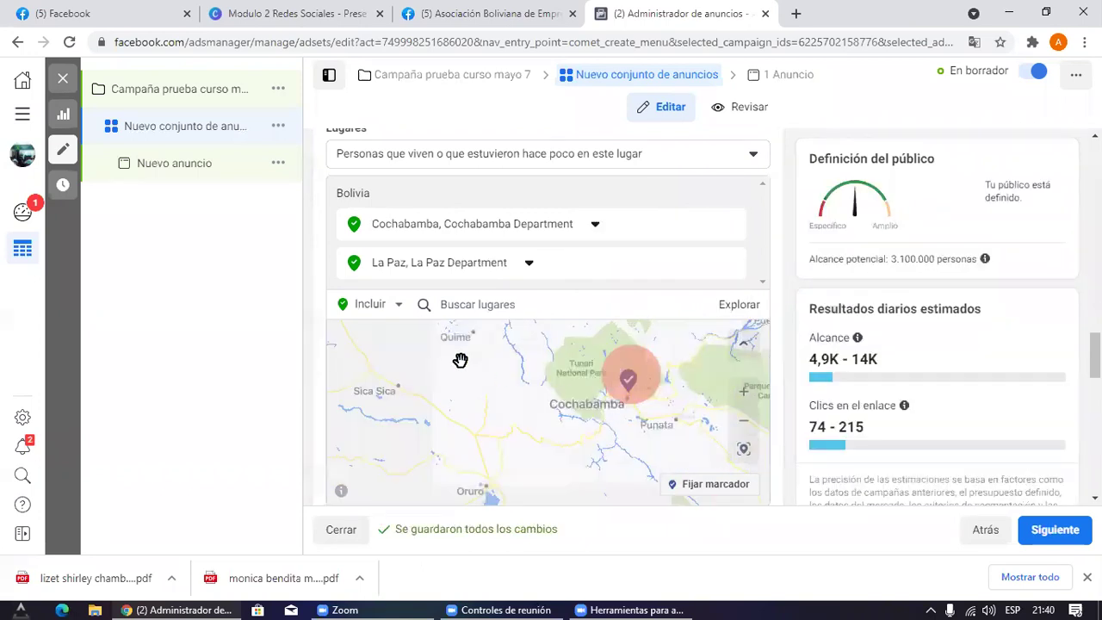
pyautogui.scroll(-3, 459, 359)
pyautogui.moveTo(506, 467); pyautogui.dragTo(502, 540)
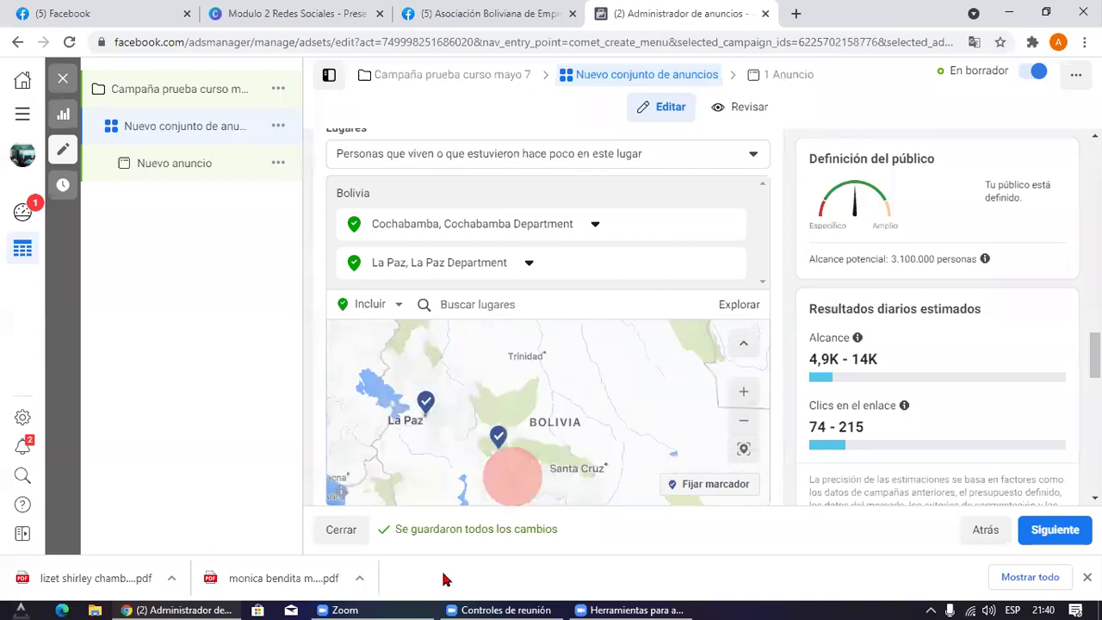
pyautogui.click(646, 572)
pyautogui.click(637, 576)
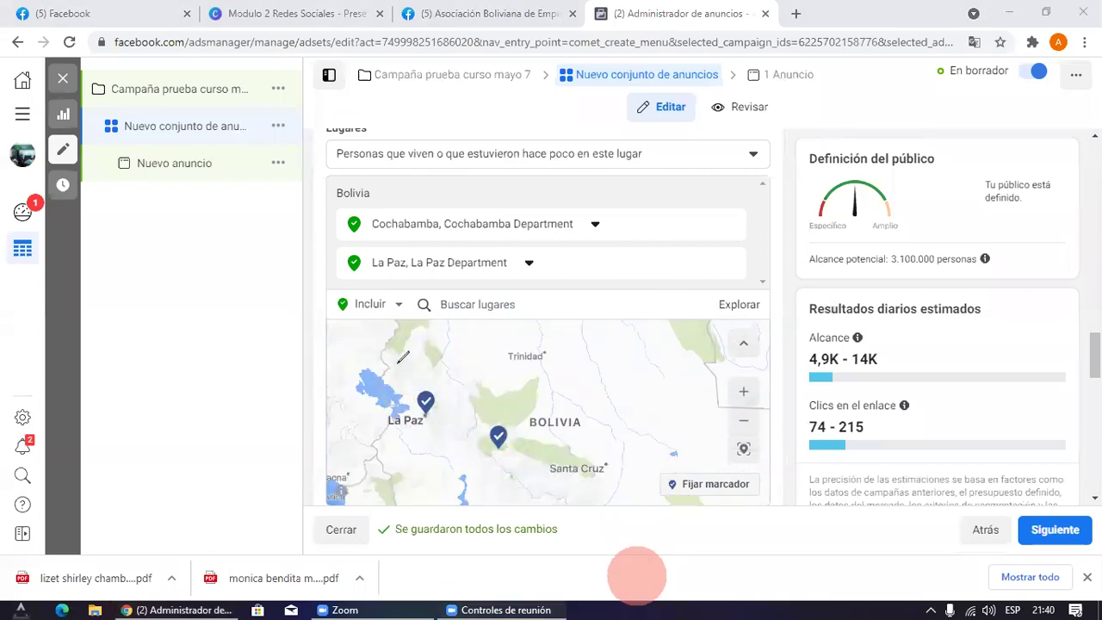
pyautogui.moveTo(539, 404); pyautogui.dragTo(423, 397)
pyautogui.moveTo(795, 281)
pyautogui.mouseDown()
pyautogui.moveTo(903, 272)
pyautogui.moveTo(875, 217)
pyautogui.moveTo(805, 278)
pyautogui.mouseUp()
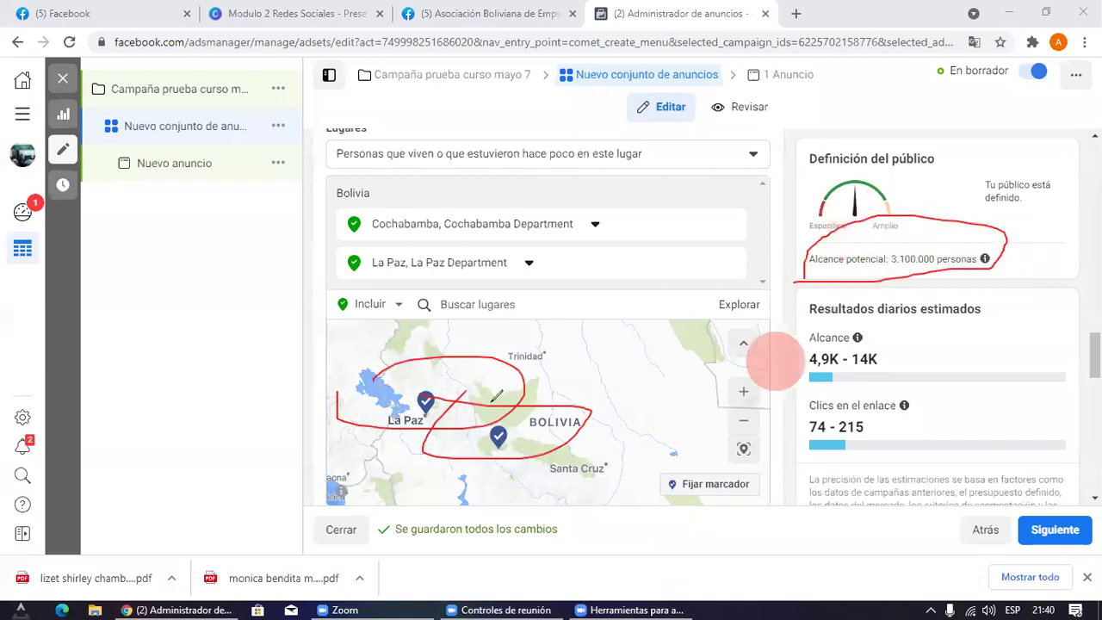
# Step: Add Santa Cruz de la Sierra, Santa Cruz Department, Bolivia as an included location, limited to the current city only
pyautogui.click(517, 303)
pyautogui.write('santa cruz de ')
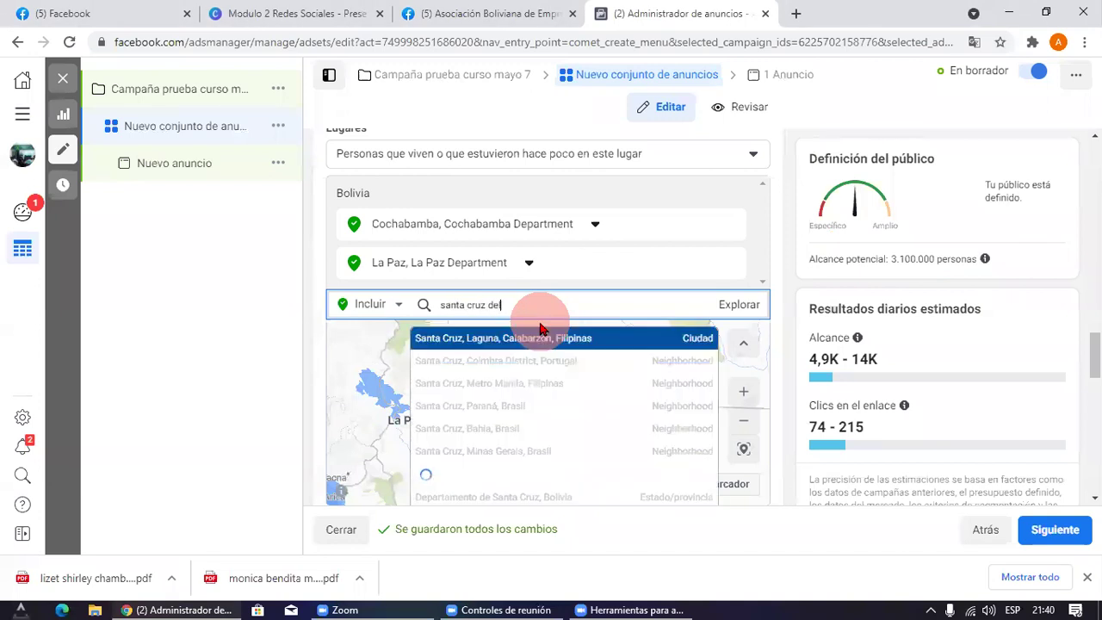
pyautogui.write('la sierra')
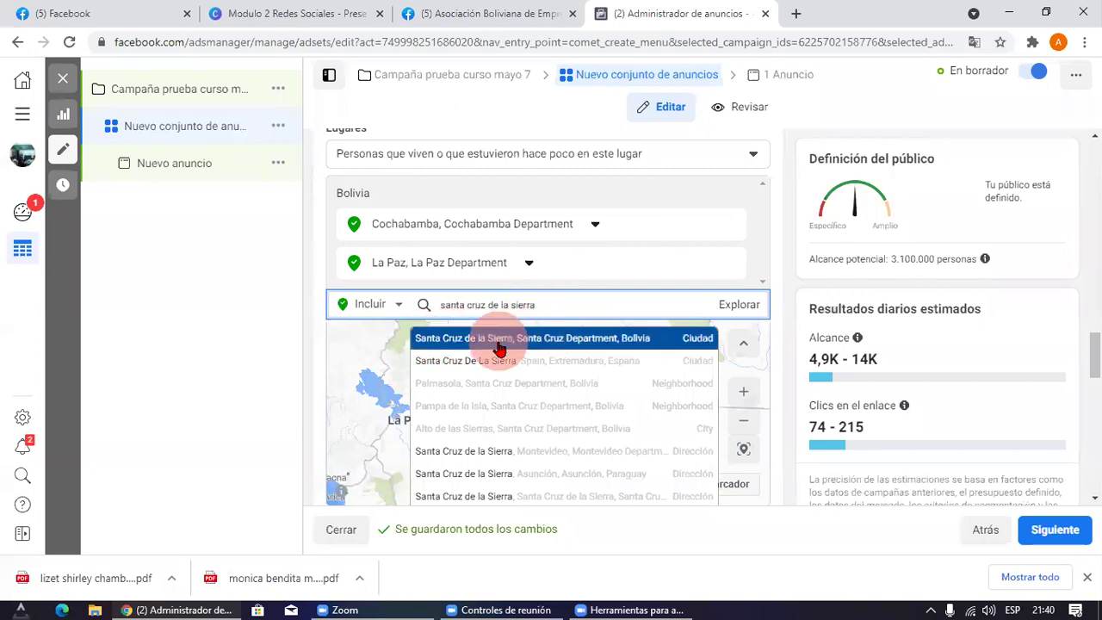
pyautogui.click(497, 345)
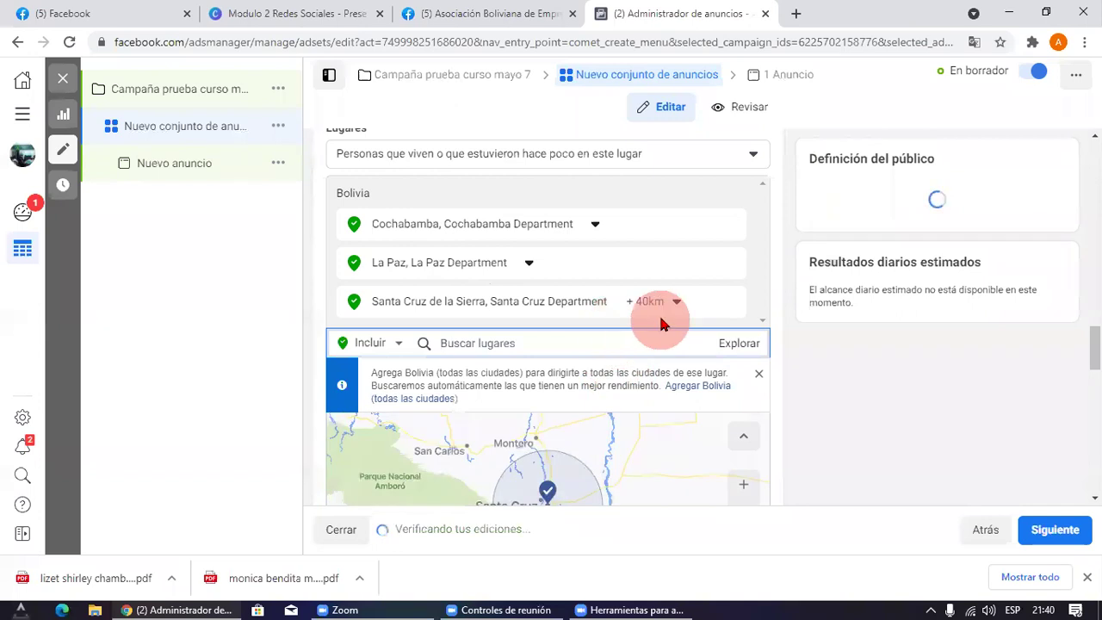
pyautogui.click(674, 301)
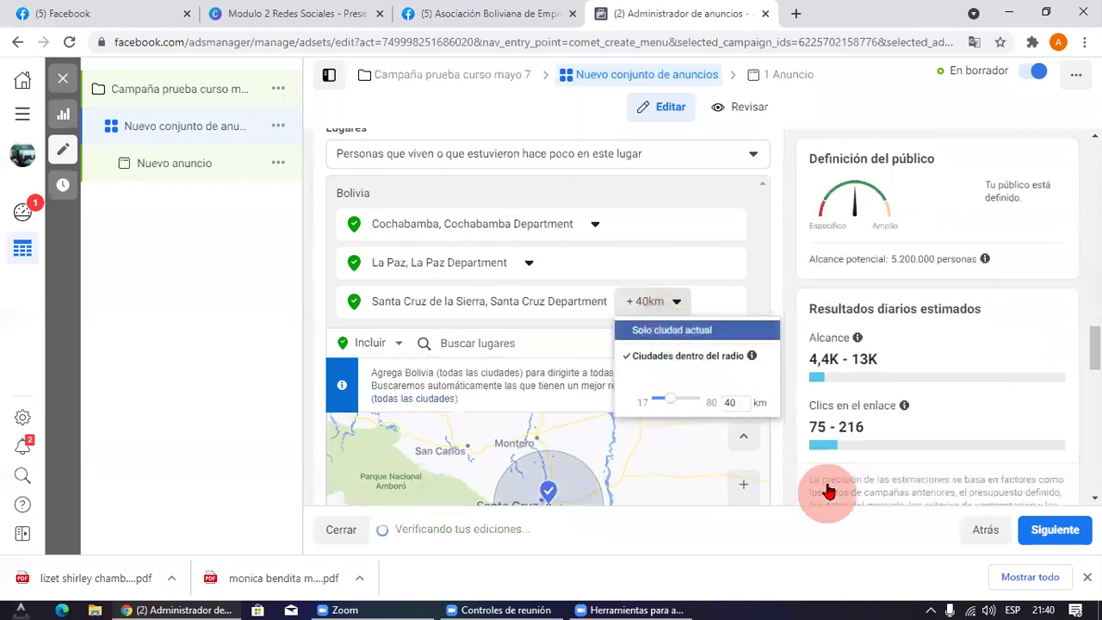
pyautogui.click(672, 330)
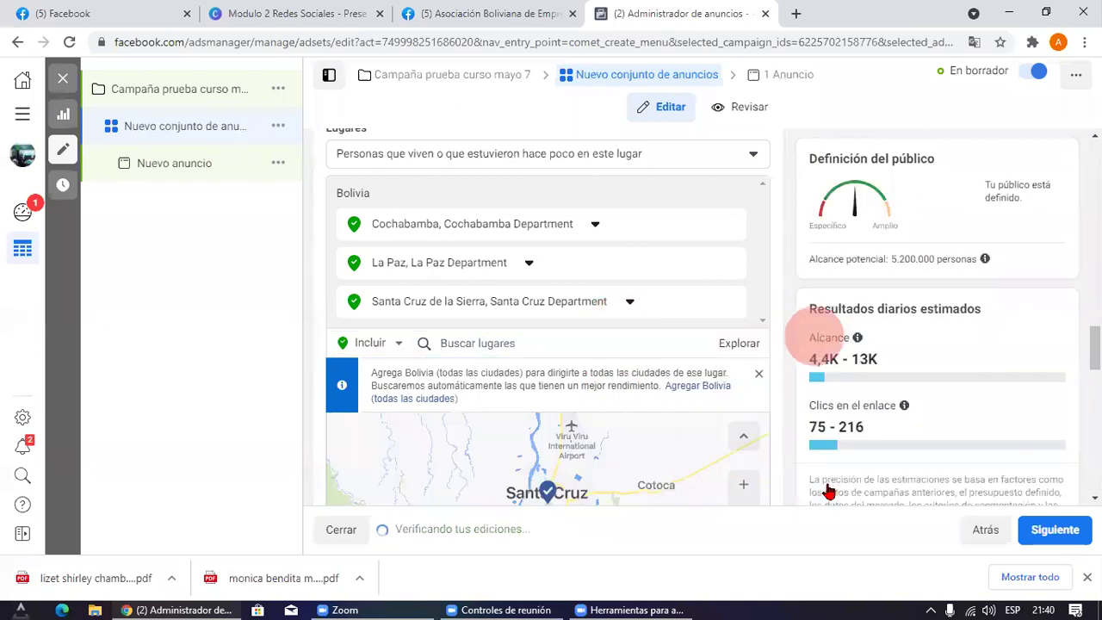
pyautogui.click(678, 204)
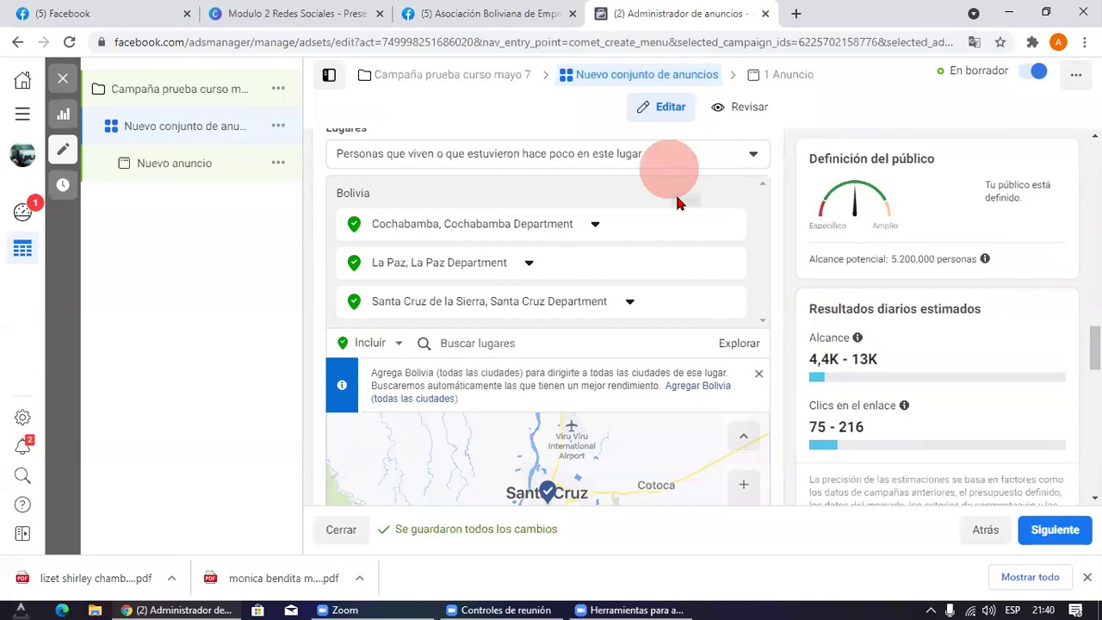
# Step: Review the potential reach and estimated daily results for the three included cities, highlighting the figures and circling the potential reach
pyautogui.scroll(-2, 590, 416)
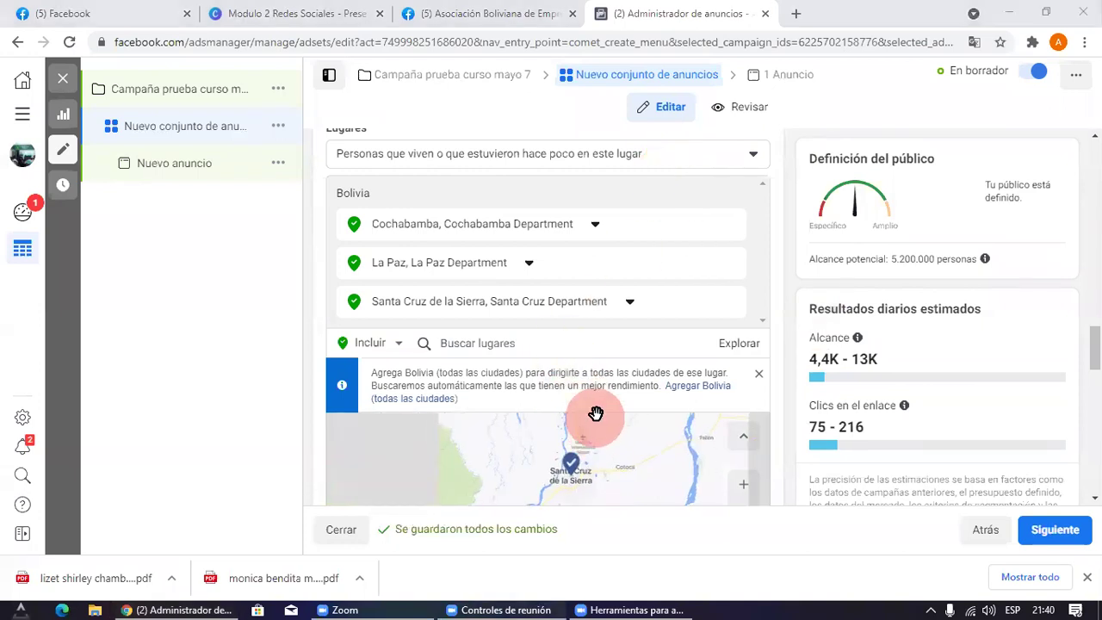
pyautogui.moveTo(892, 259); pyautogui.dragTo(1011, 266)
pyautogui.click(1009, 260)
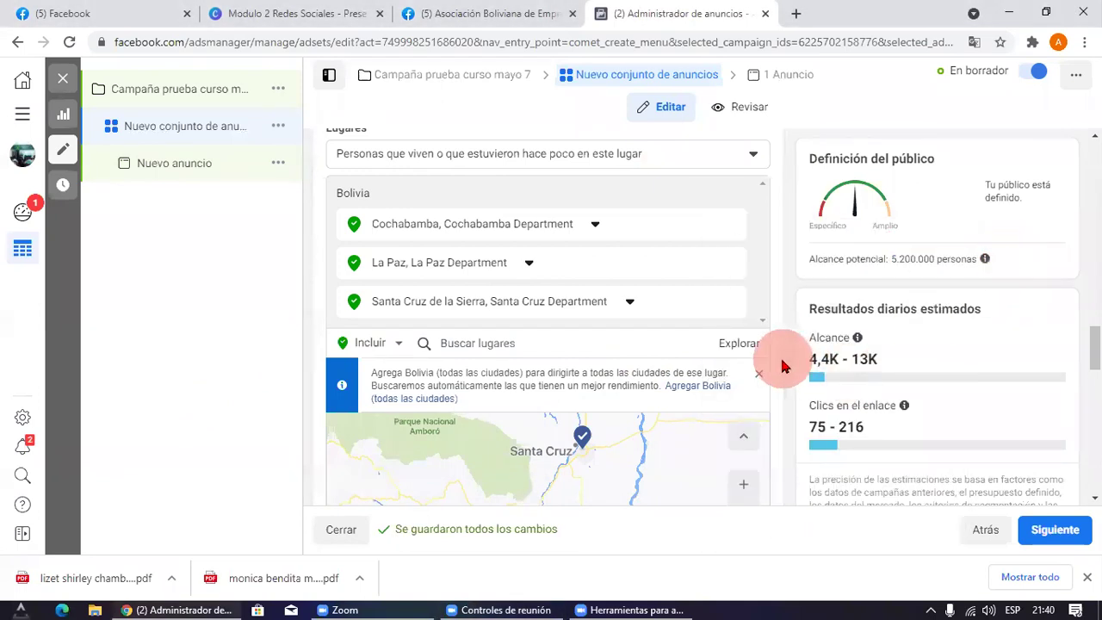
pyautogui.moveTo(812, 360); pyautogui.dragTo(900, 438)
pyautogui.click(913, 437)
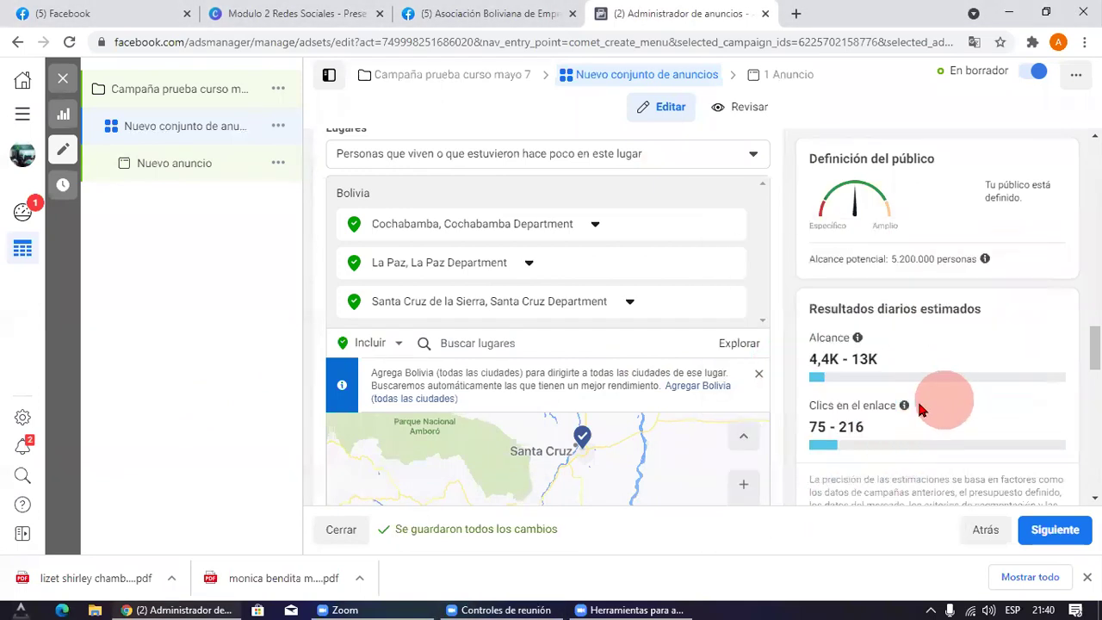
pyautogui.moveTo(809, 359); pyautogui.dragTo(910, 366)
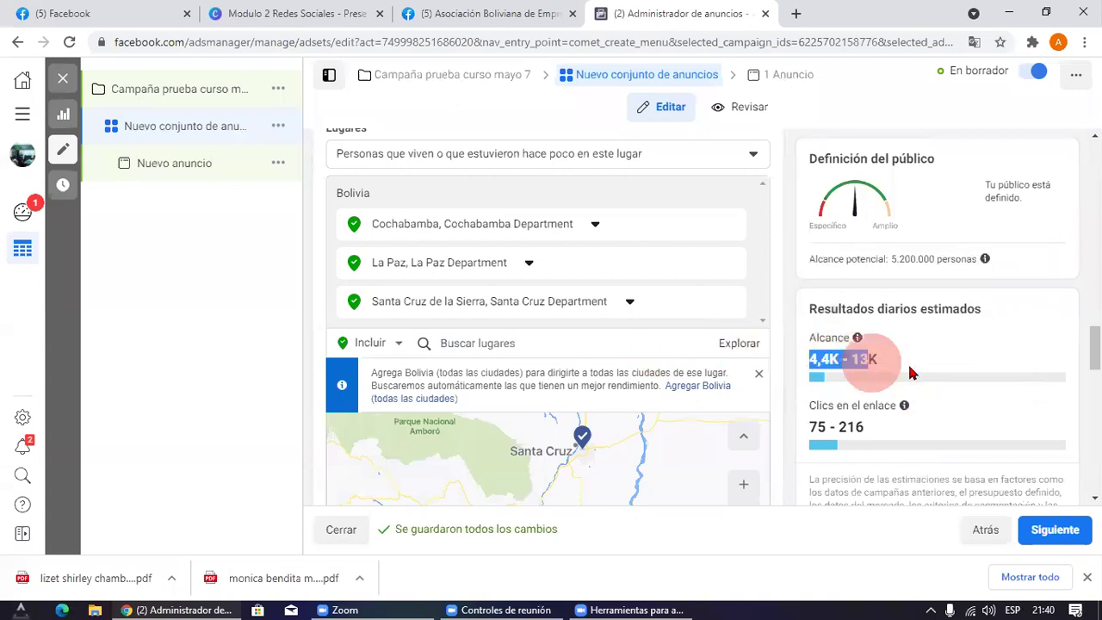
pyautogui.click(917, 364)
pyautogui.scroll(-1, 642, 434)
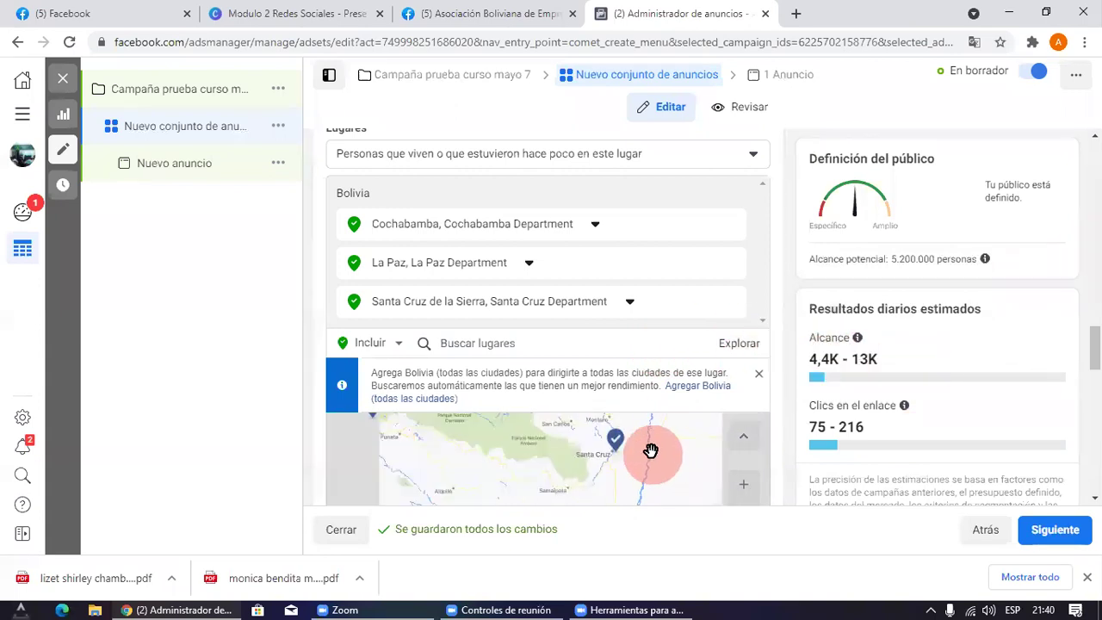
pyautogui.scroll(-3, 620, 439)
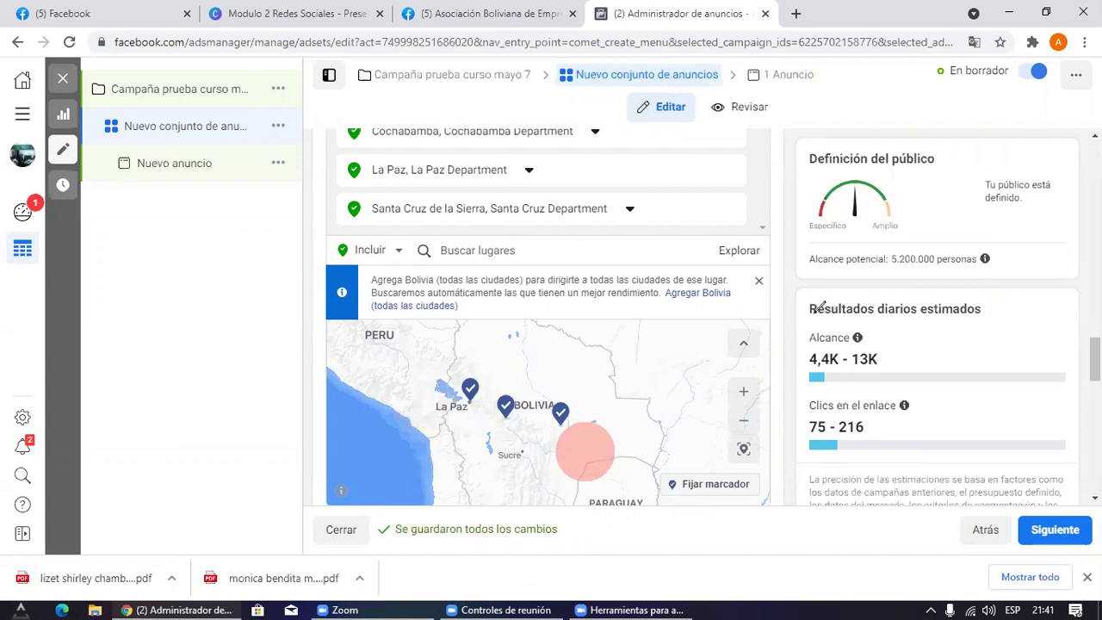
pyautogui.moveTo(1025, 270)
pyautogui.mouseDown()
pyautogui.moveTo(809, 259)
pyautogui.moveTo(800, 280)
pyautogui.mouseUp()
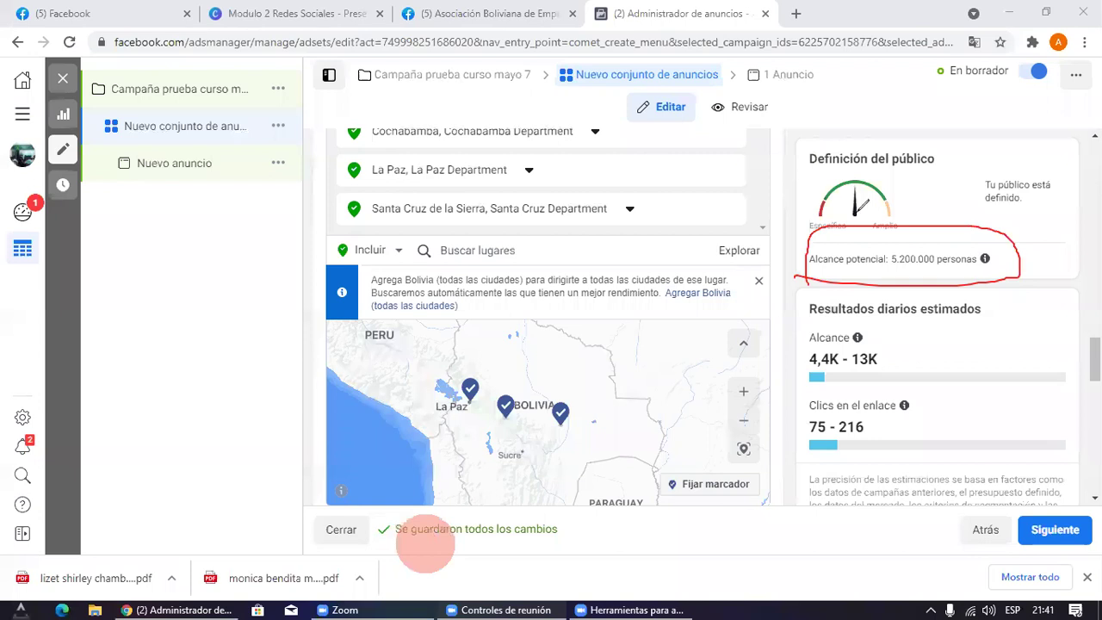
# Step: Clear the annotation around the potential reach and examine the three included Bolivian cities on the map
pyautogui.moveTo(861, 204); pyautogui.dragTo(790, 200)
pyautogui.click(819, 550)
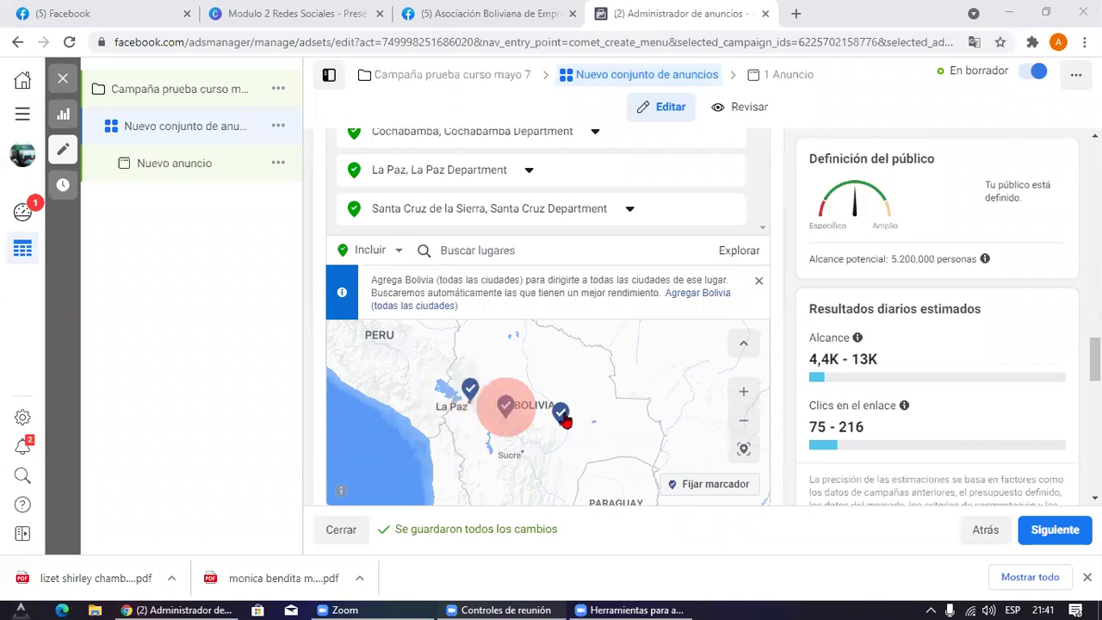
pyautogui.scroll(1, 513, 393)
pyautogui.scroll(-2, 516, 387)
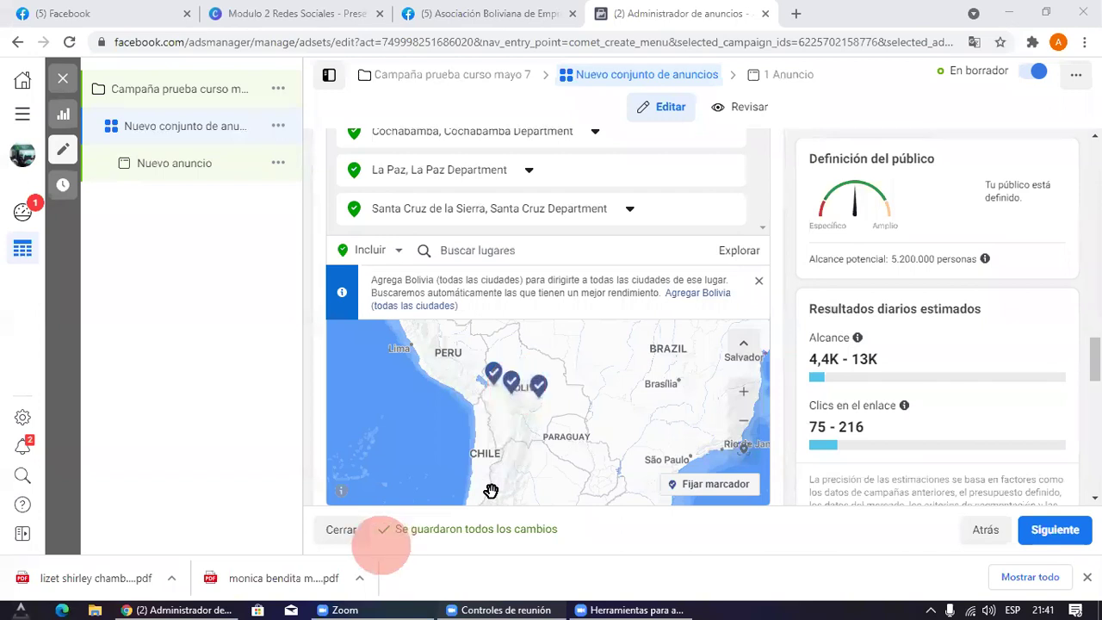
pyautogui.moveTo(532, 444); pyautogui.dragTo(504, 482)
pyautogui.scroll(3, 574, 263)
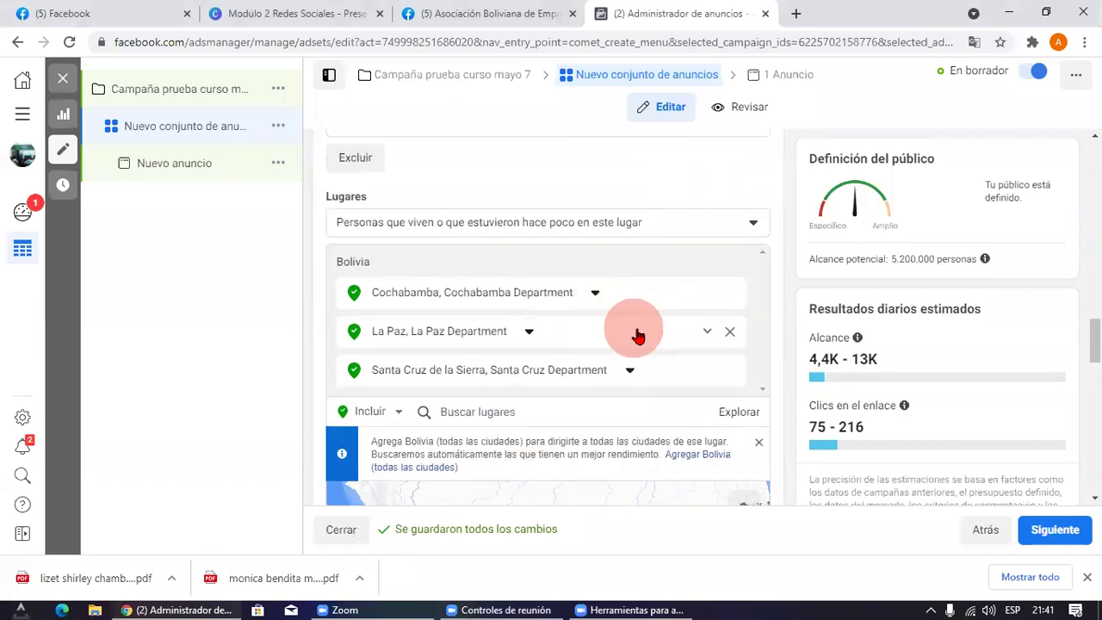
# Step: Remove Cochabamba, La Paz and Santa Cruz de la Sierra from the included locations
pyautogui.scroll(-1, 638, 336)
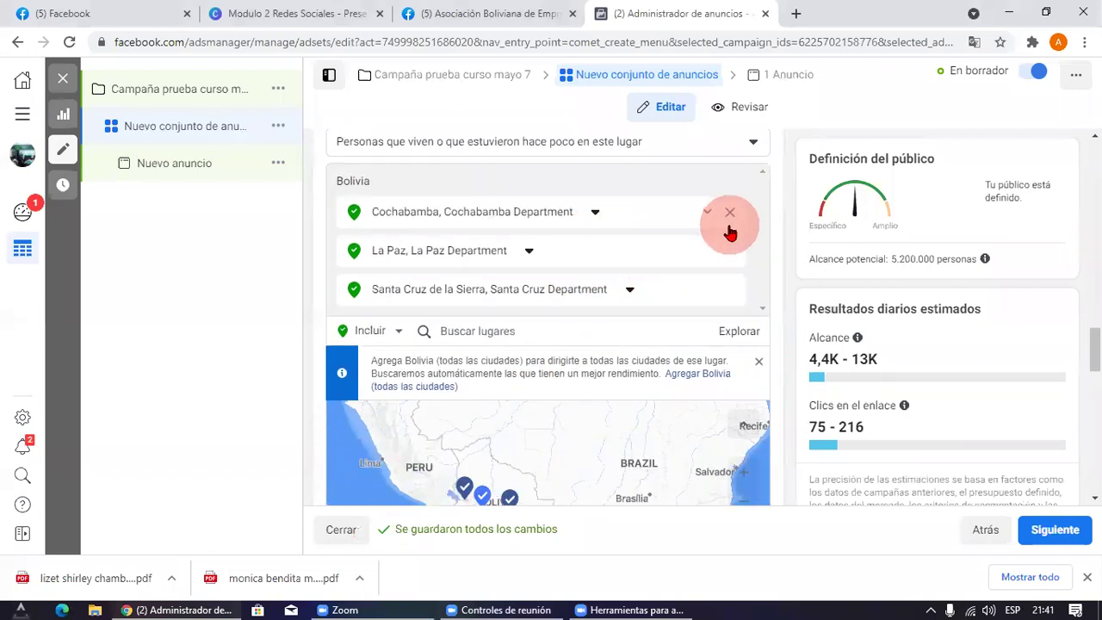
pyautogui.click(730, 225)
pyautogui.click(729, 215)
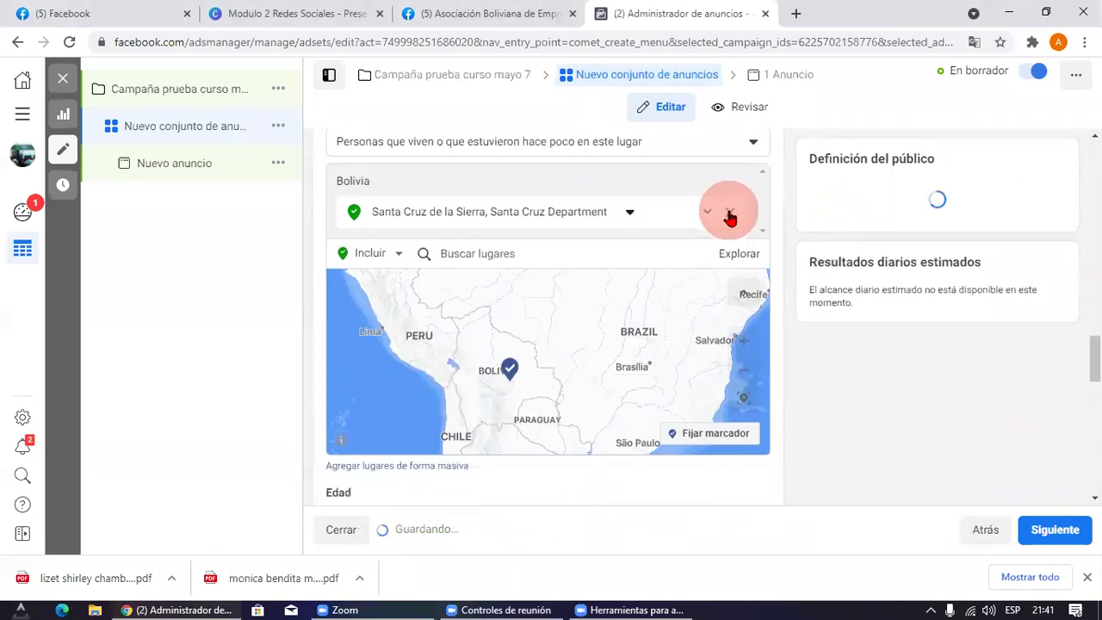
pyautogui.click(730, 215)
pyautogui.click(633, 420)
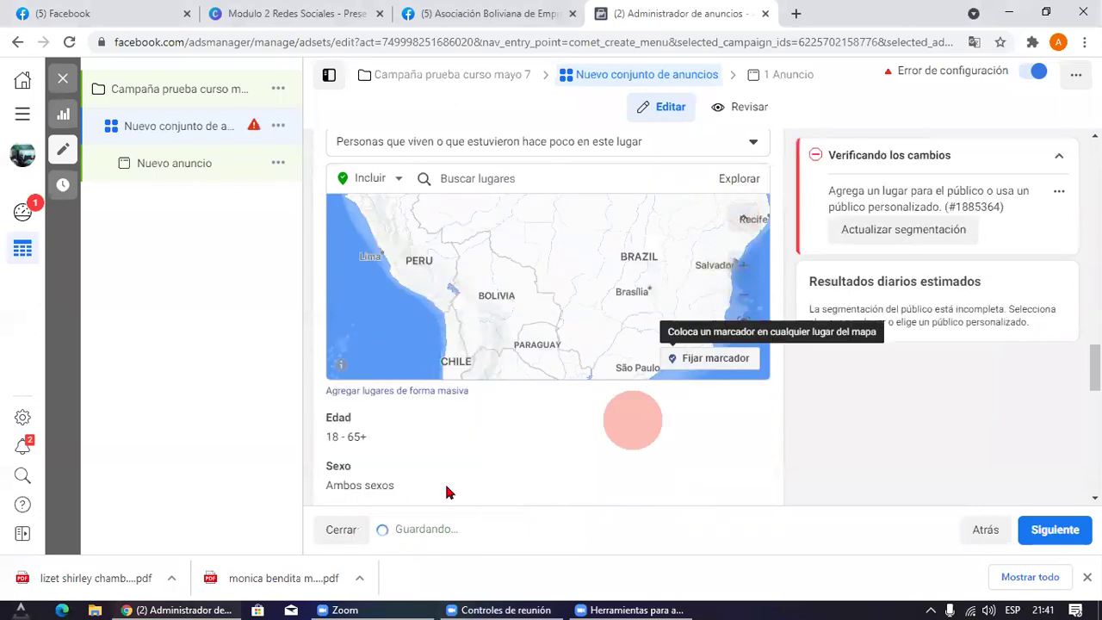
# Step: Add Lima, Lima Region, Perú as an included location, limited to the current city only
pyautogui.click(512, 181)
pyautogui.click(179, 431)
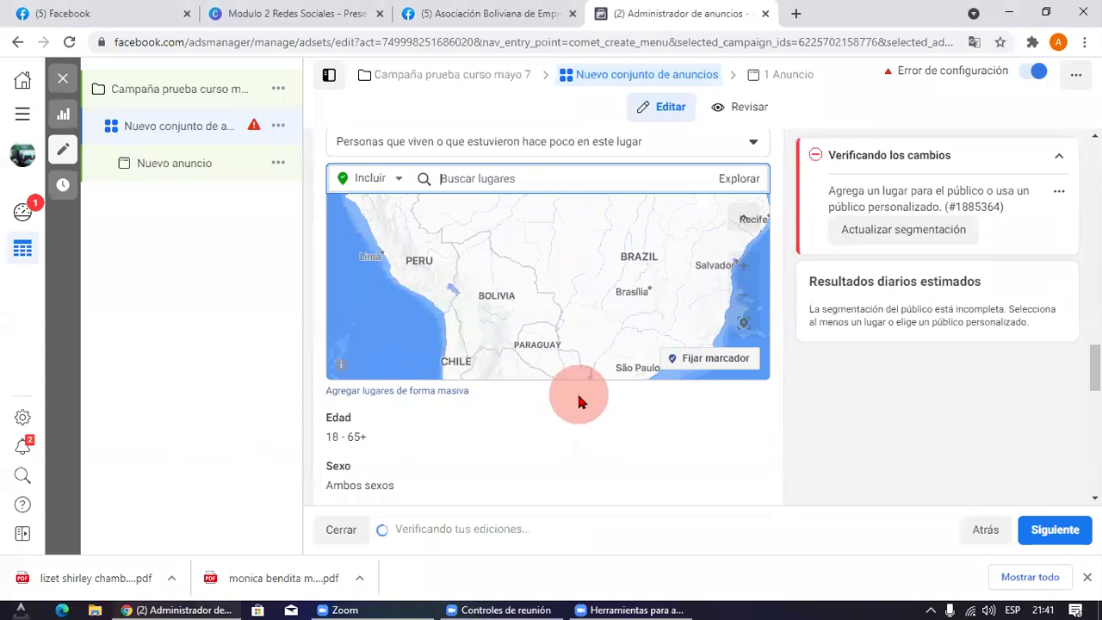
pyautogui.write('lima')
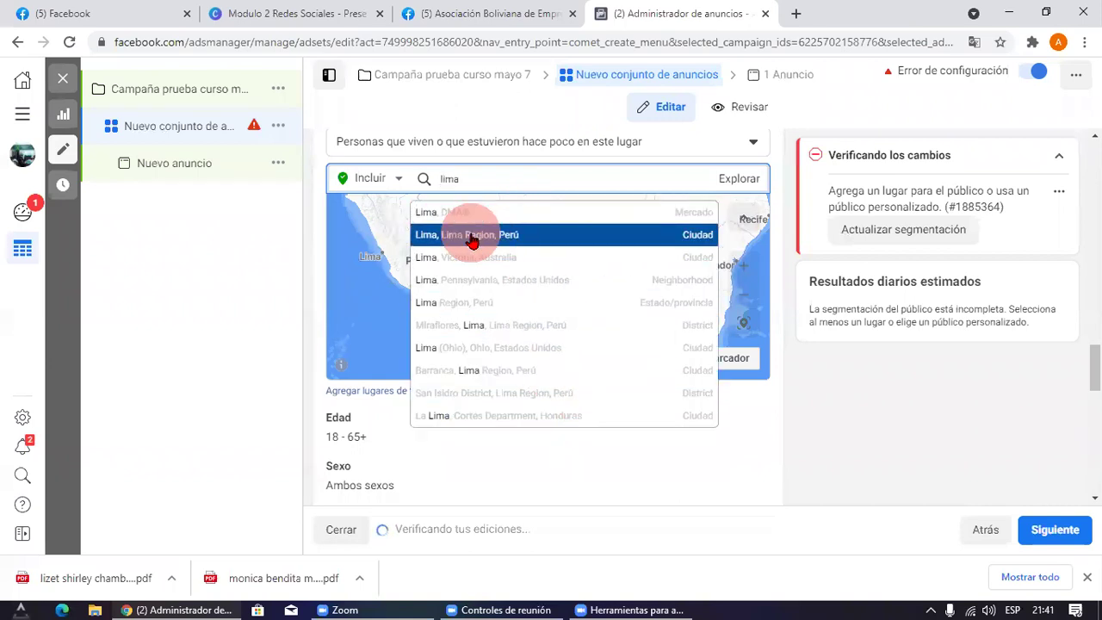
pyautogui.click(531, 238)
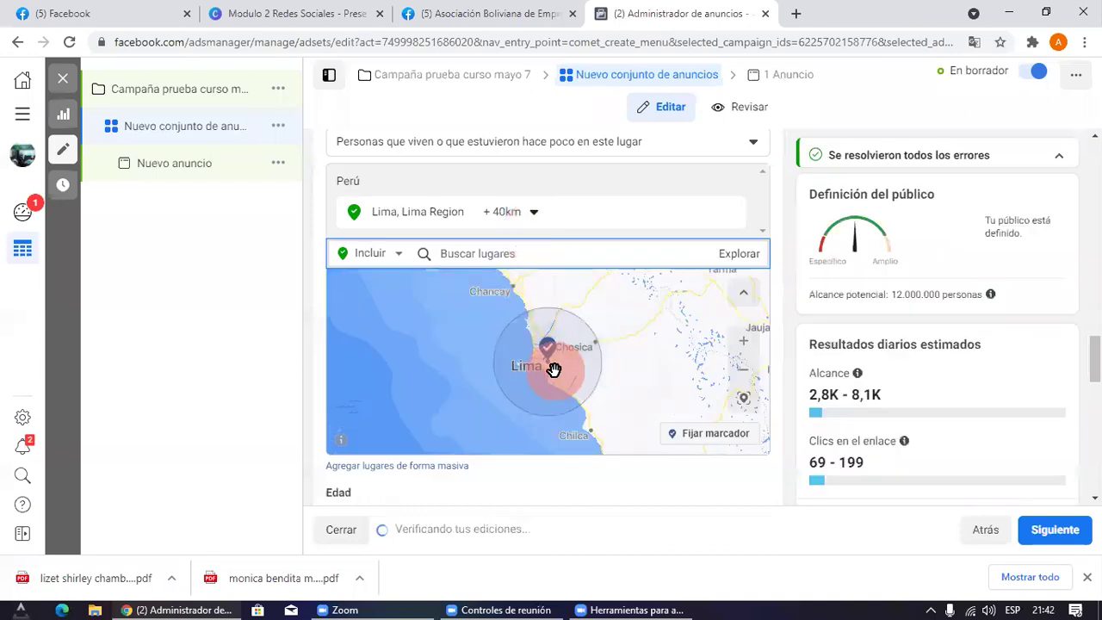
pyautogui.click(521, 215)
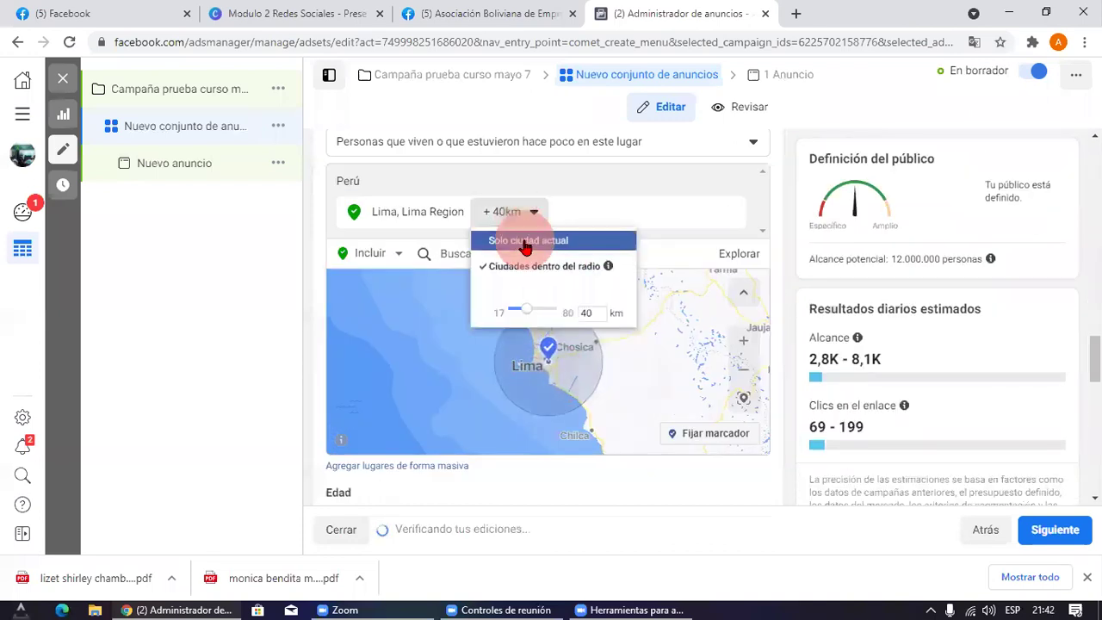
pyautogui.click(525, 244)
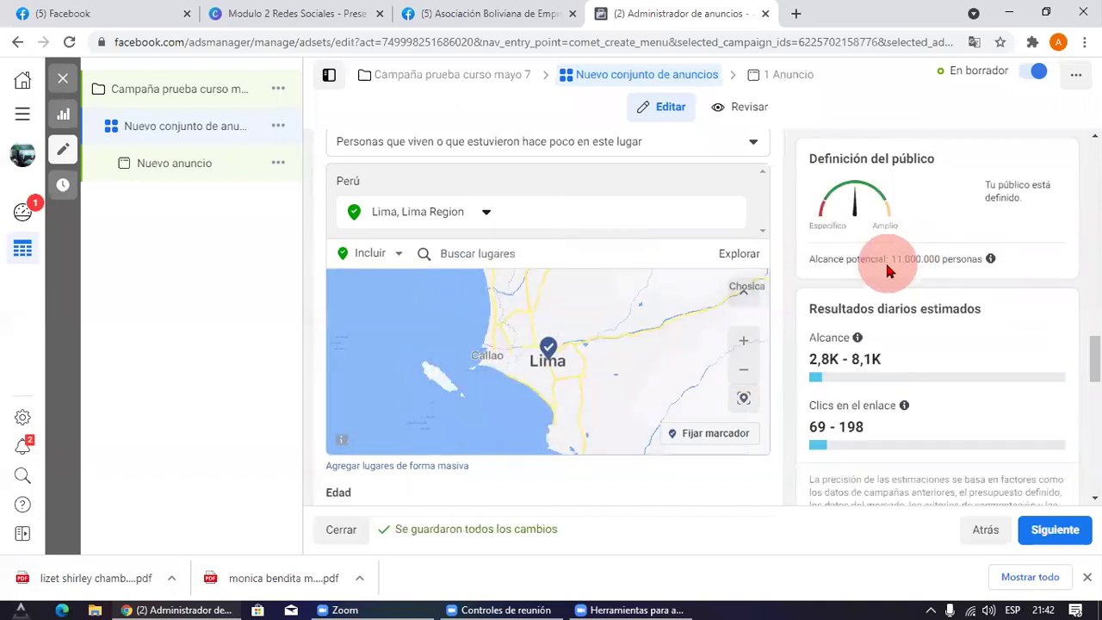
# Step: Highlight the potential reach for Lima and examine the city's position on the map relative to Peru and Bolivia
pyautogui.moveTo(891, 260); pyautogui.dragTo(1029, 264)
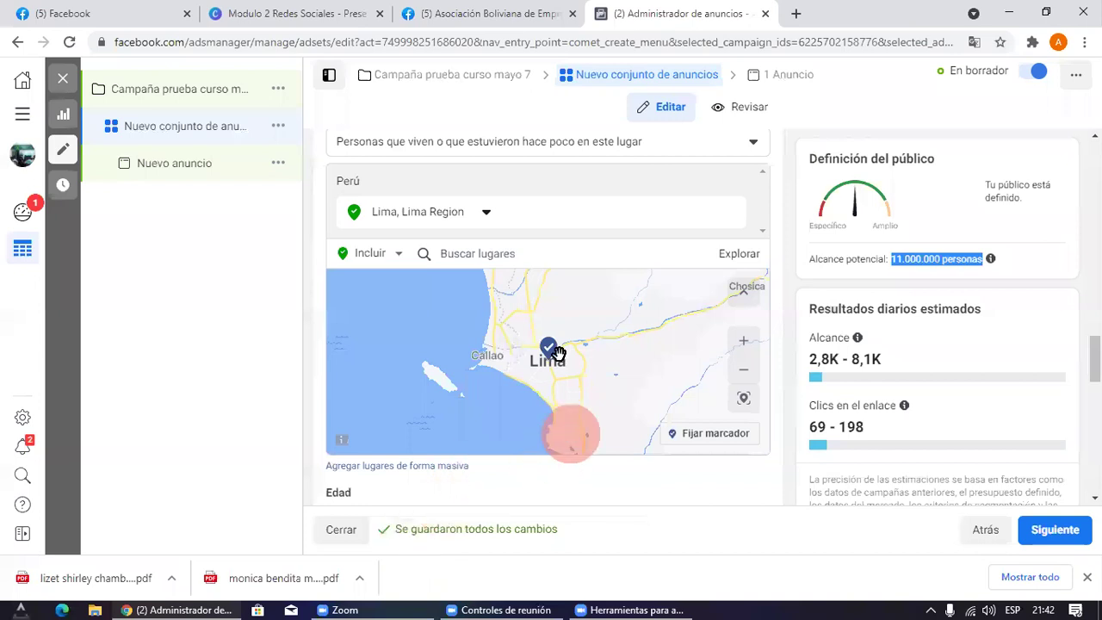
pyautogui.scroll(-5, 558, 353)
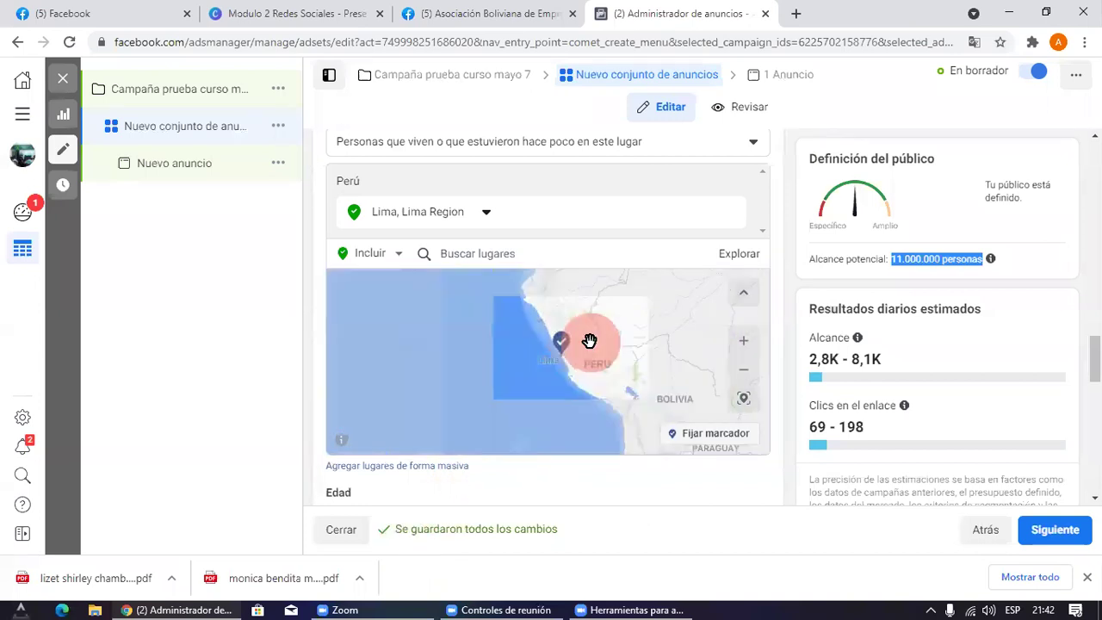
pyautogui.moveTo(584, 341); pyautogui.dragTo(393, 380)
pyautogui.scroll(-3, 460, 357)
pyautogui.moveTo(445, 356)
pyautogui.mouseDown()
pyautogui.moveTo(545, 343)
pyautogui.moveTo(477, 423)
pyautogui.moveTo(439, 441)
pyautogui.mouseUp()
pyautogui.scroll(-3, 545, 343)
pyautogui.moveTo(430, 364); pyautogui.dragTo(585, 309)
pyautogui.scroll(3, 579, 358)
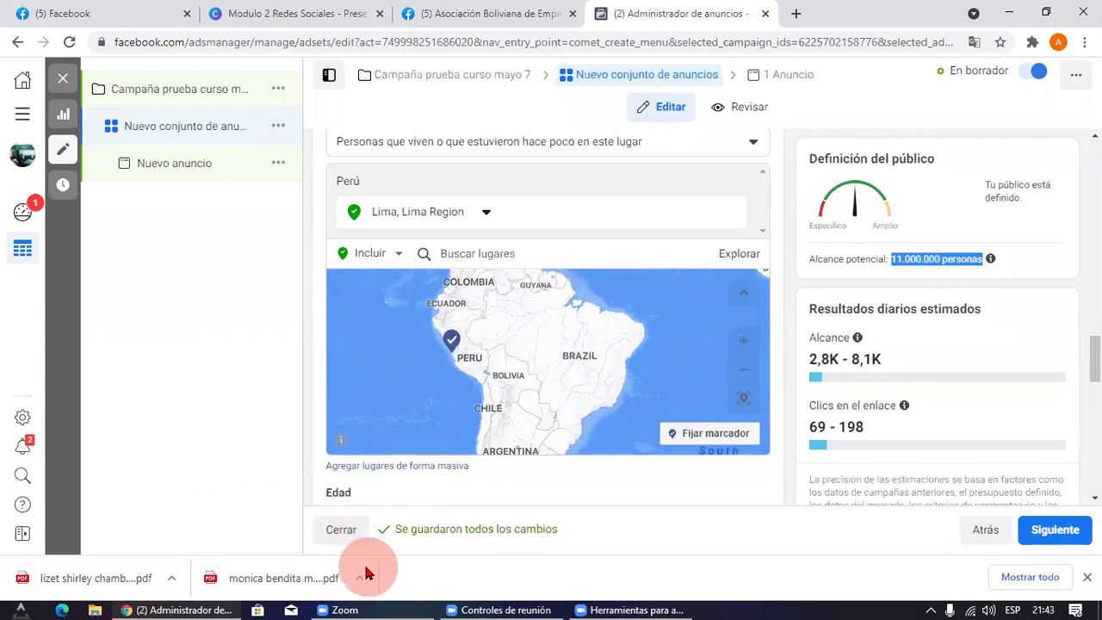
pyautogui.scroll(2, 491, 379)
pyautogui.moveTo(495, 384)
pyautogui.mouseDown()
pyautogui.moveTo(539, 449)
pyautogui.moveTo(598, 470)
pyautogui.mouseUp()
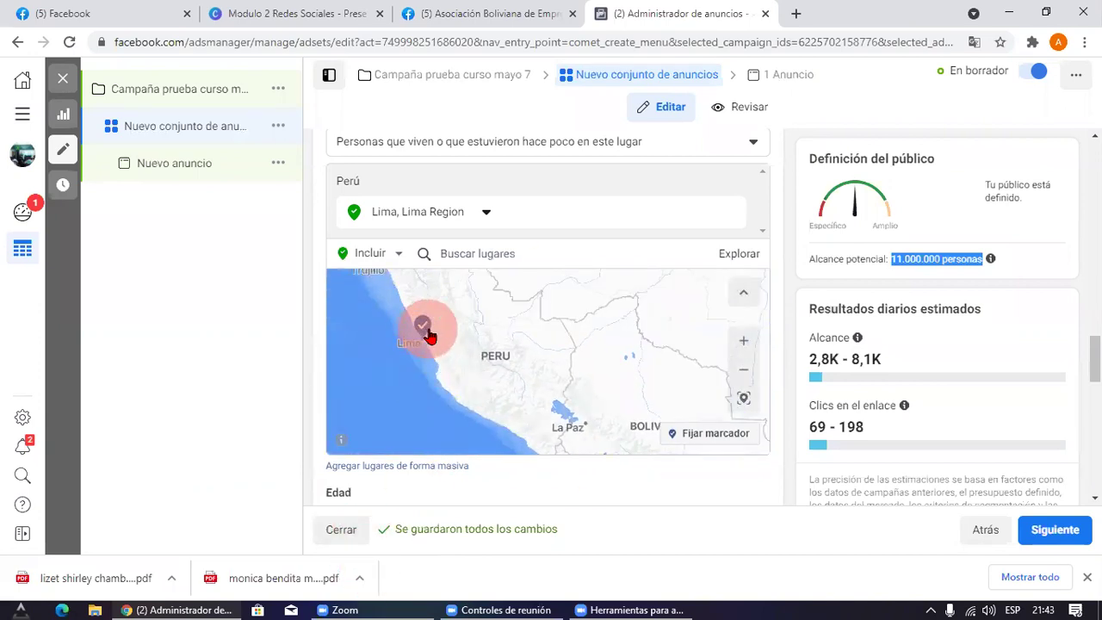
pyautogui.moveTo(602, 411); pyautogui.dragTo(538, 396)
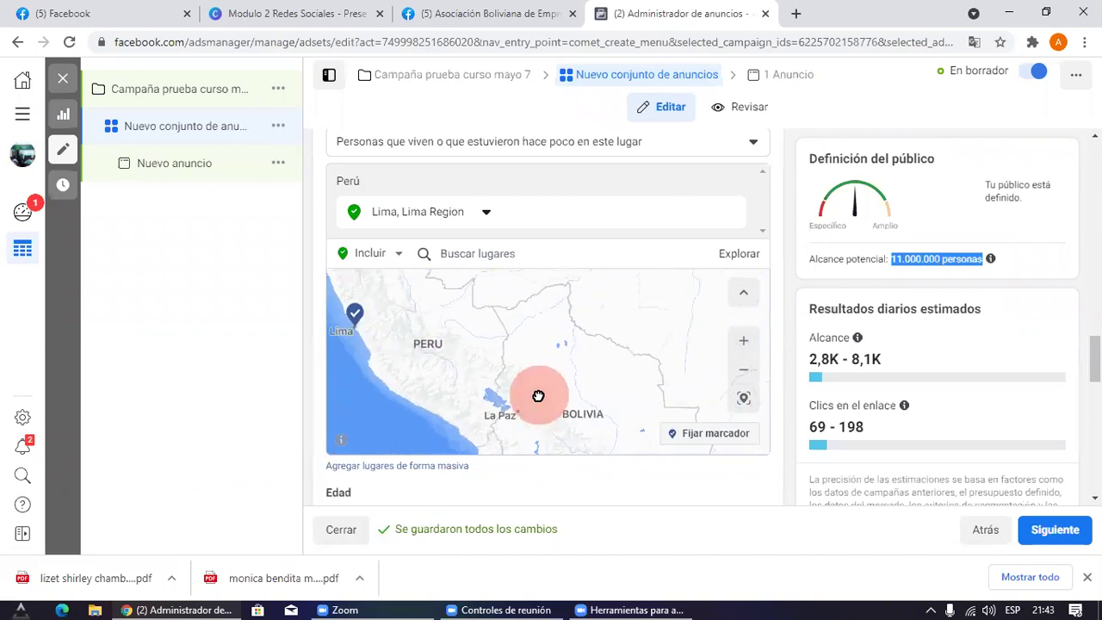
pyautogui.scroll(-1, 542, 384)
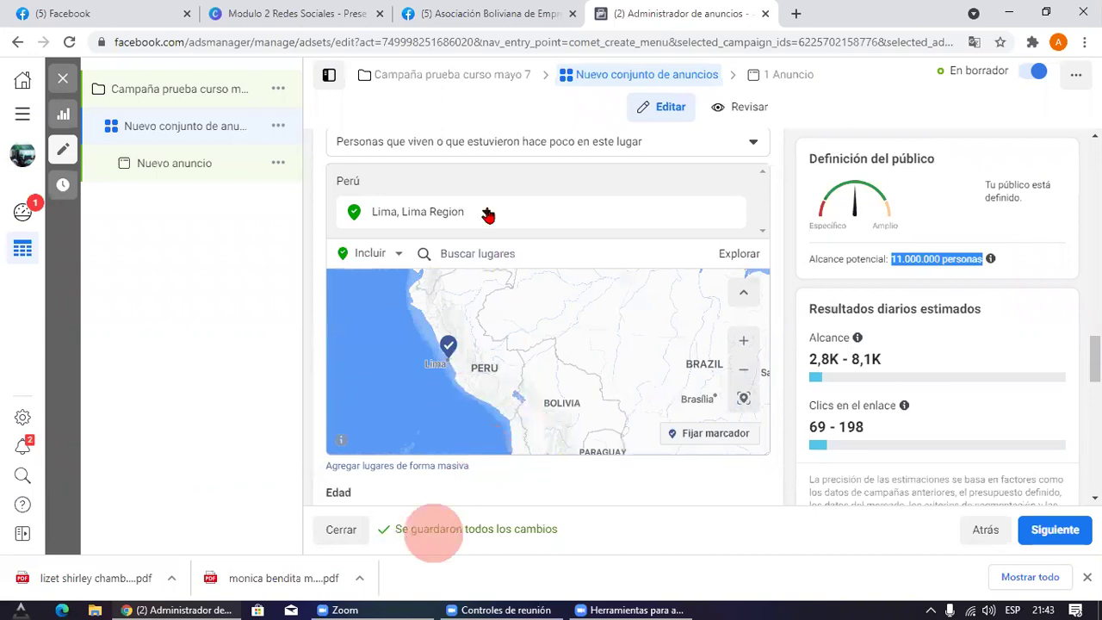
# Step: Replace Lima with the whole country of Bolivia as the included location
pyautogui.click(729, 213)
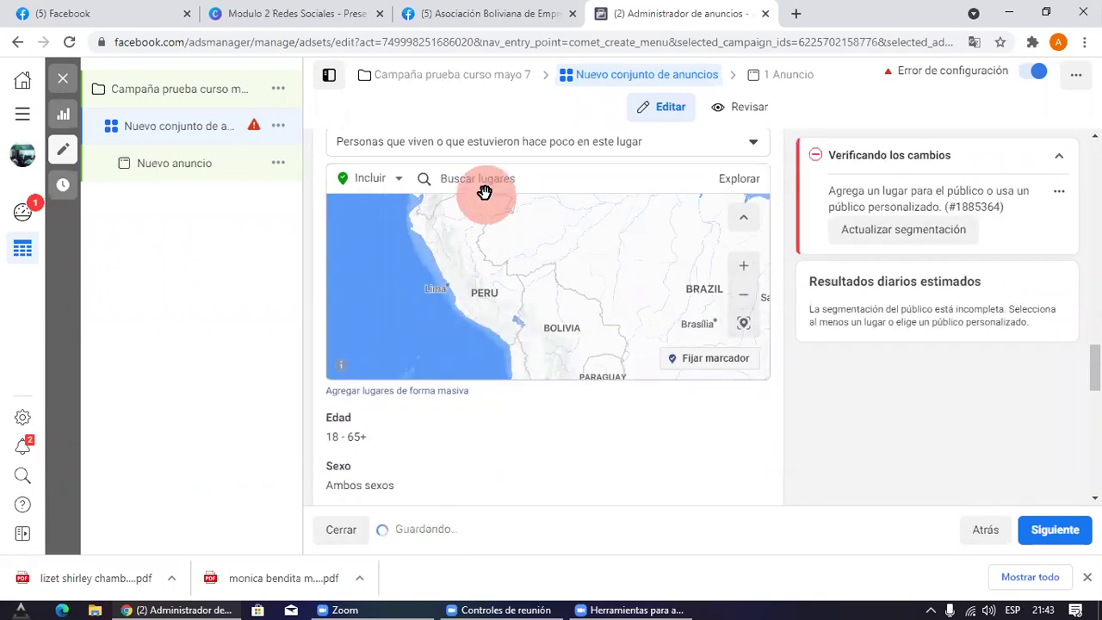
pyautogui.click(482, 186)
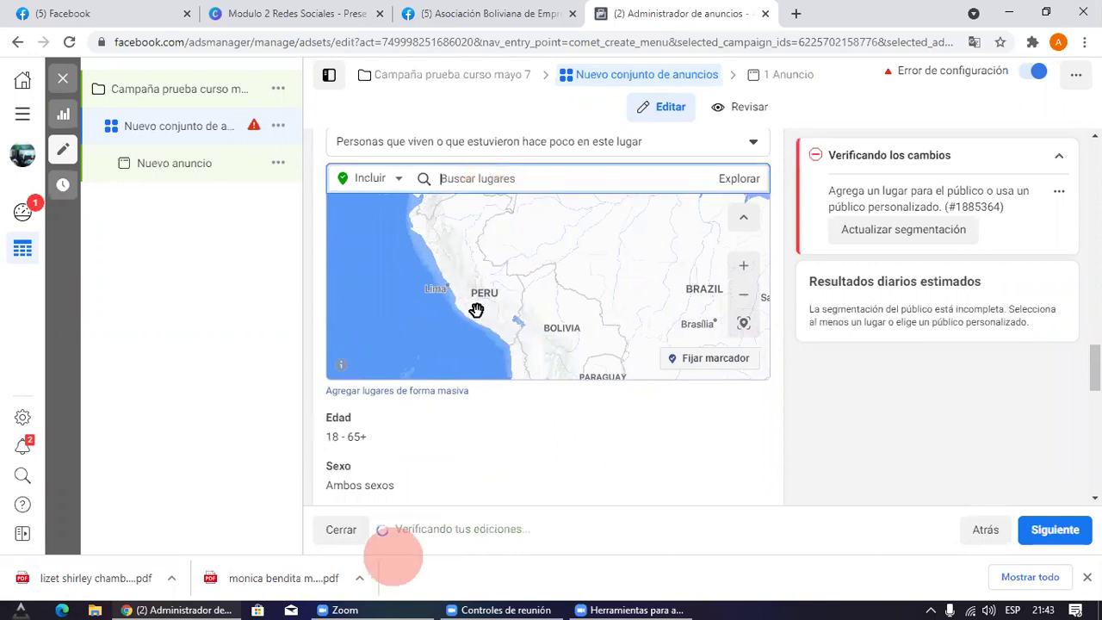
pyautogui.write('bolivia')
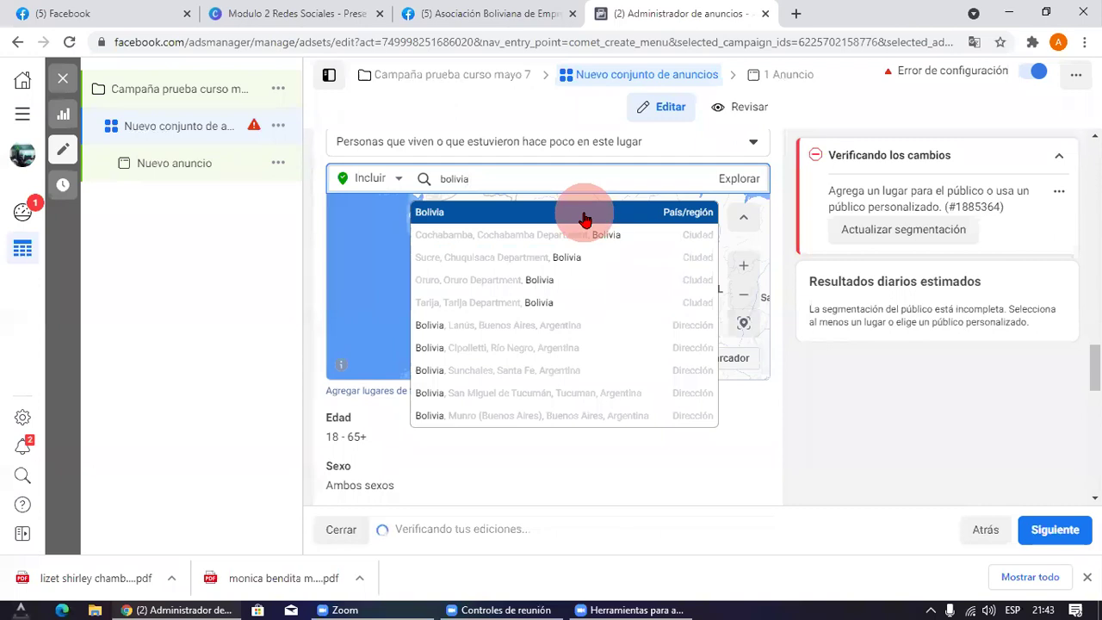
pyautogui.click(584, 216)
pyautogui.click(679, 358)
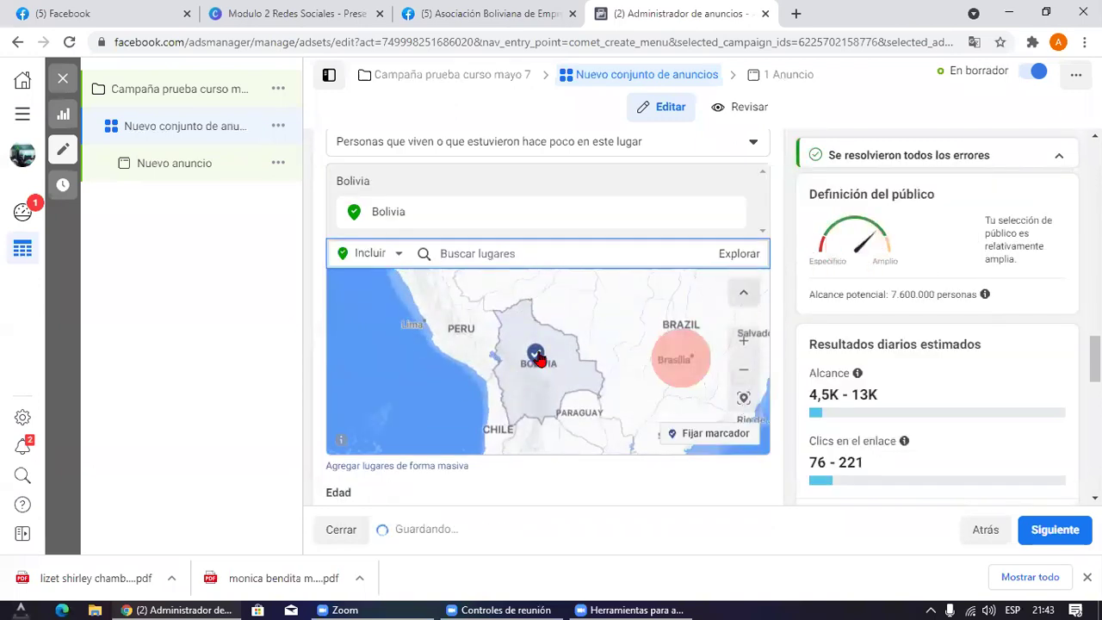
# Step: Highlight the potential reach for Bolivia and examine the country and neighbouring Peru on the map
pyautogui.click(926, 250)
pyautogui.moveTo(927, 251); pyautogui.dragTo(976, 257)
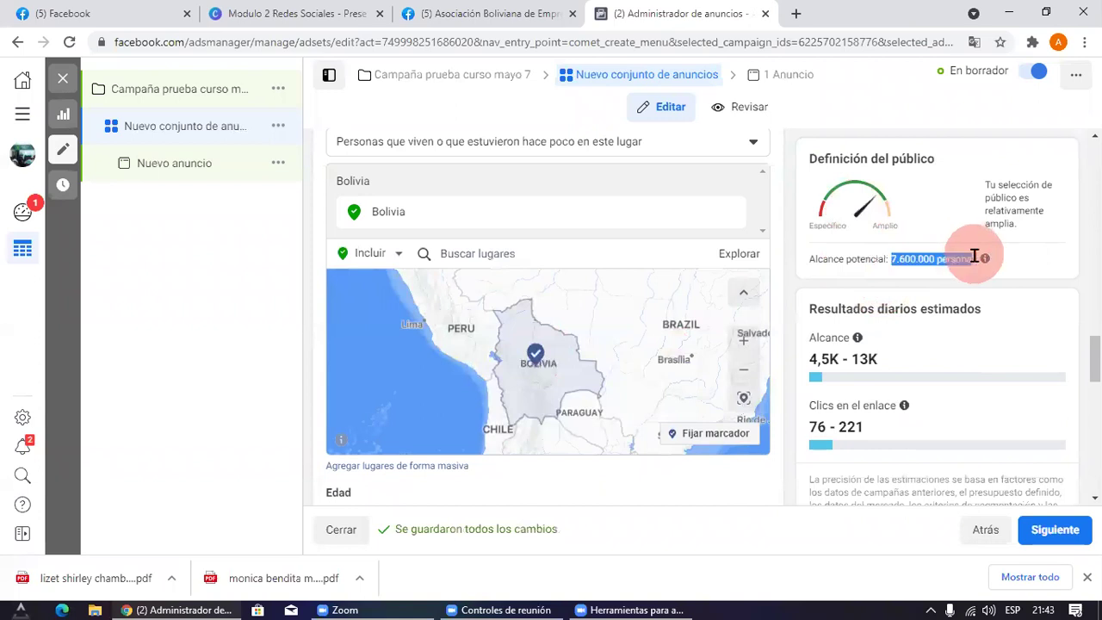
pyautogui.click(545, 380)
pyautogui.click(338, 607)
pyautogui.click(229, 302)
pyautogui.click(550, 350)
pyautogui.click(512, 308)
pyautogui.click(594, 337)
pyautogui.click(553, 345)
pyautogui.click(568, 374)
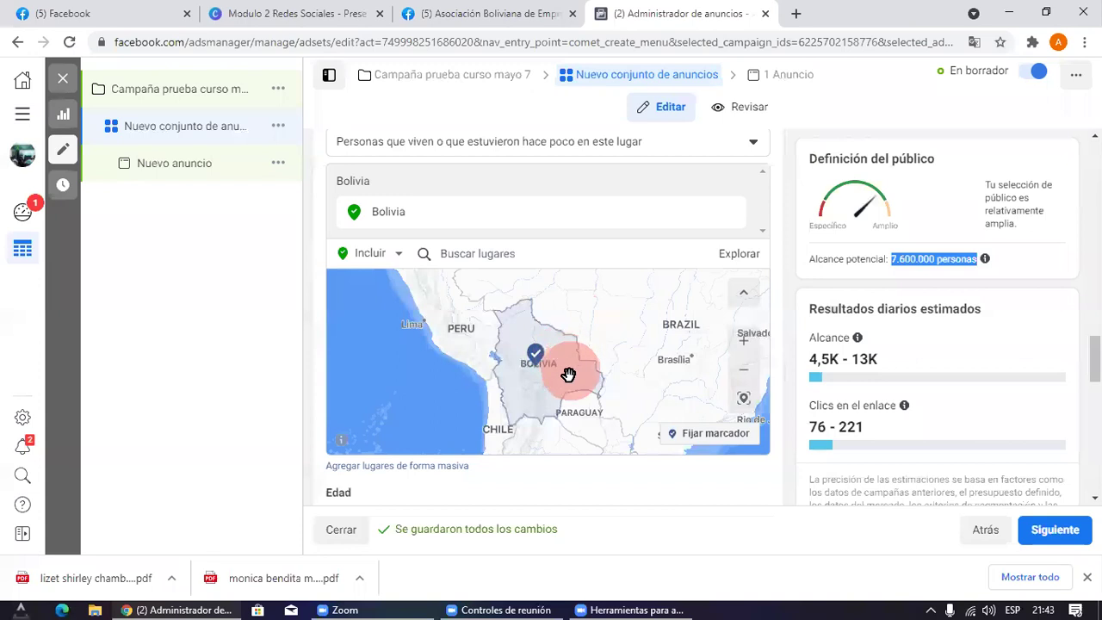
pyautogui.click(447, 330)
pyautogui.click(424, 330)
pyautogui.click(260, 336)
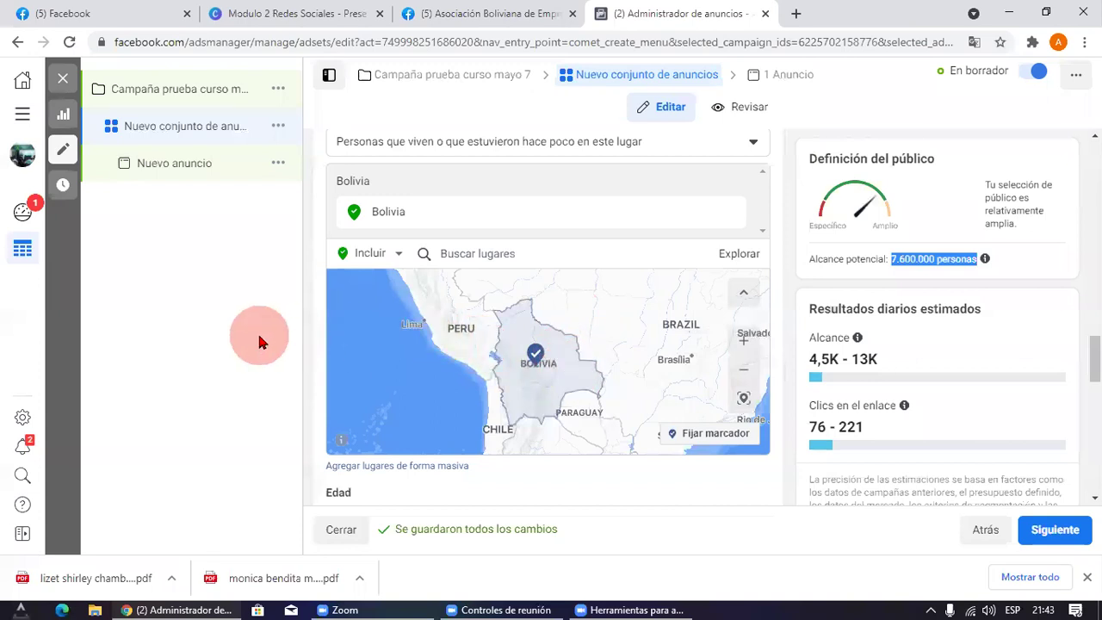
pyautogui.click(175, 364)
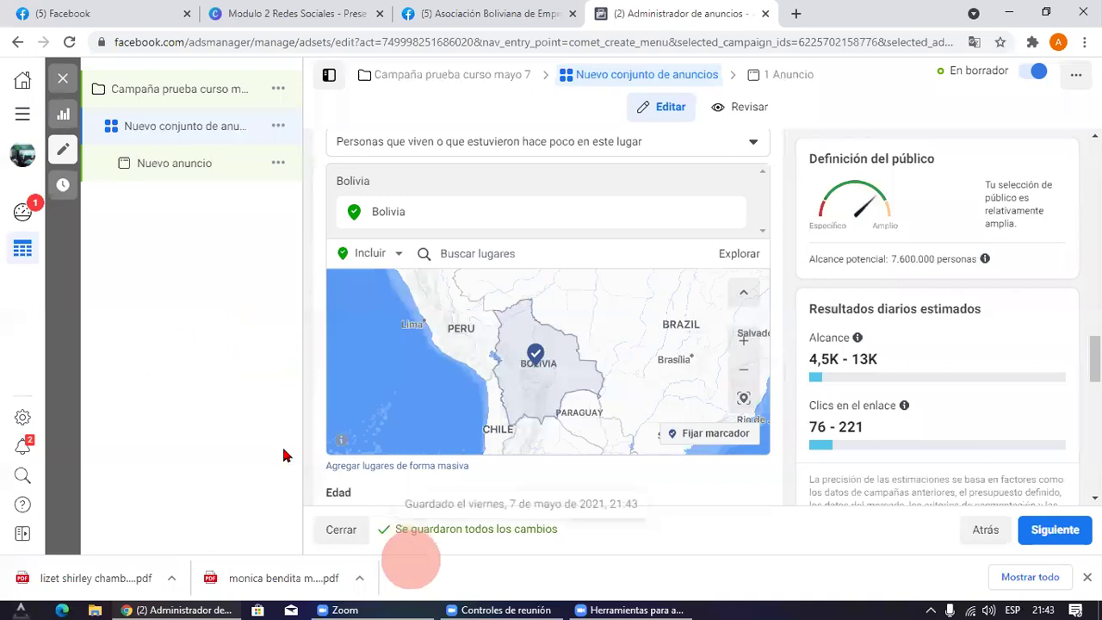
# Step: Replace Bolivia with the whole country of Paraguay as the included location
pyautogui.click(731, 212)
pyautogui.click(494, 188)
pyautogui.write('para')
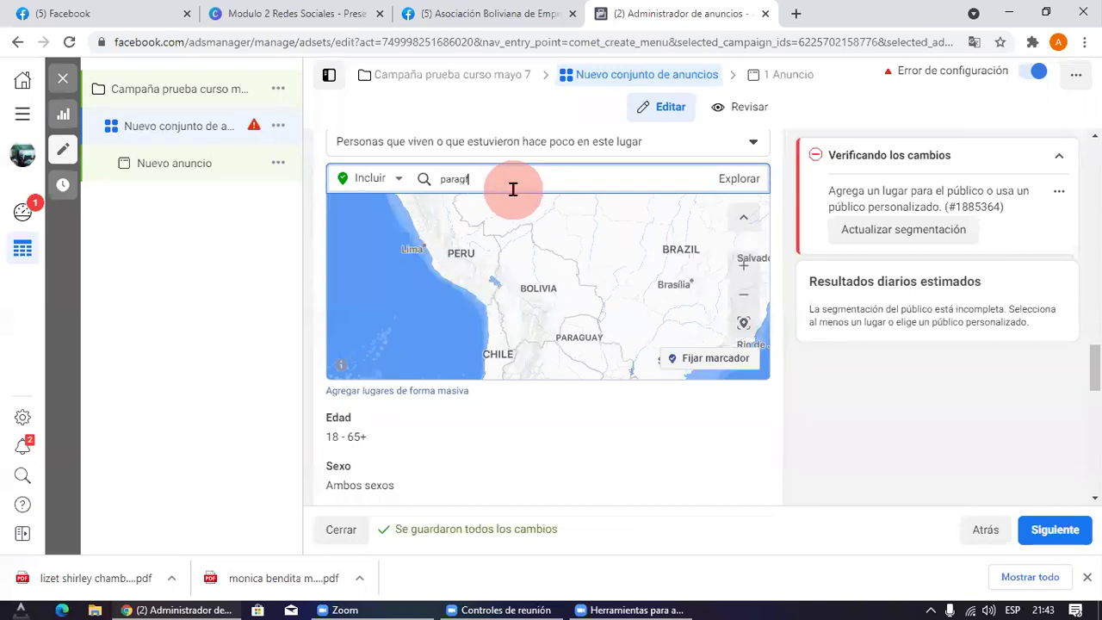
pyautogui.write('guay')
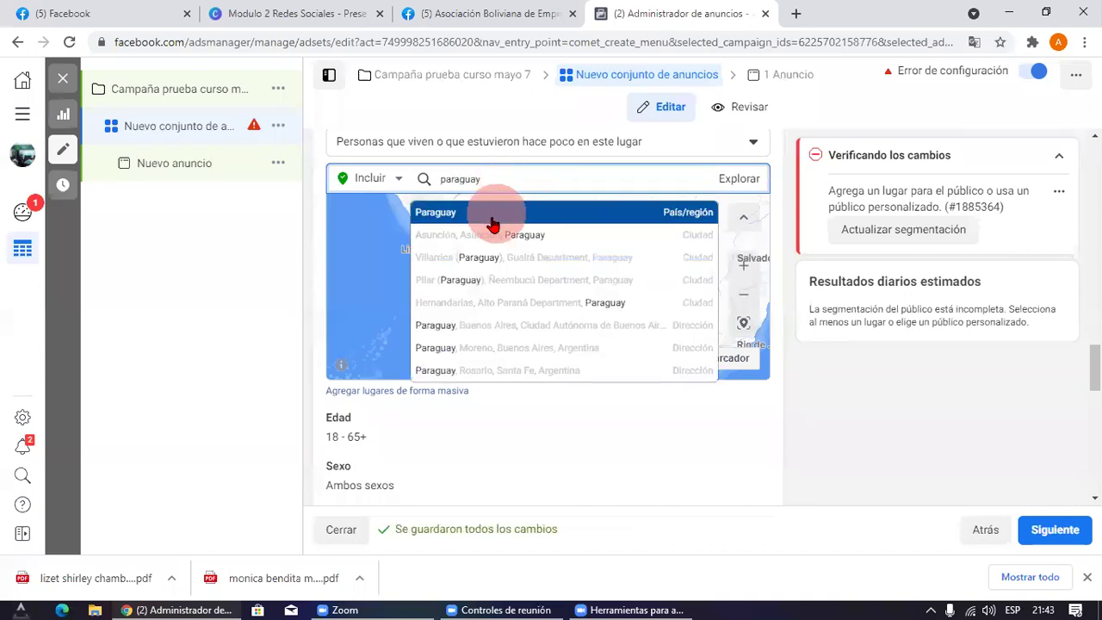
pyautogui.click(492, 217)
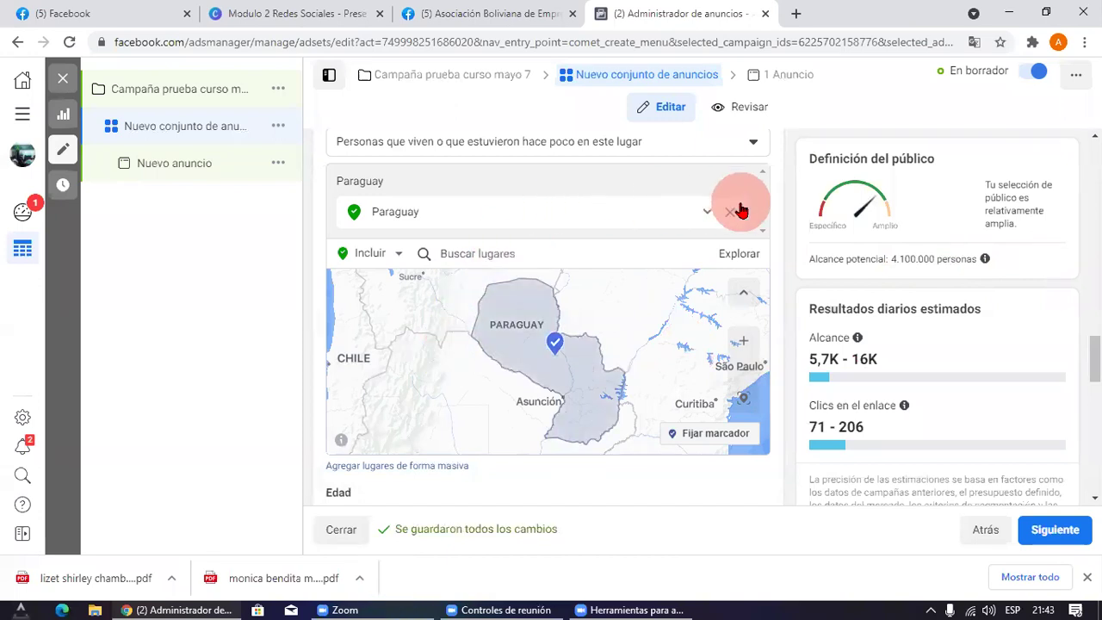
pyautogui.click(507, 183)
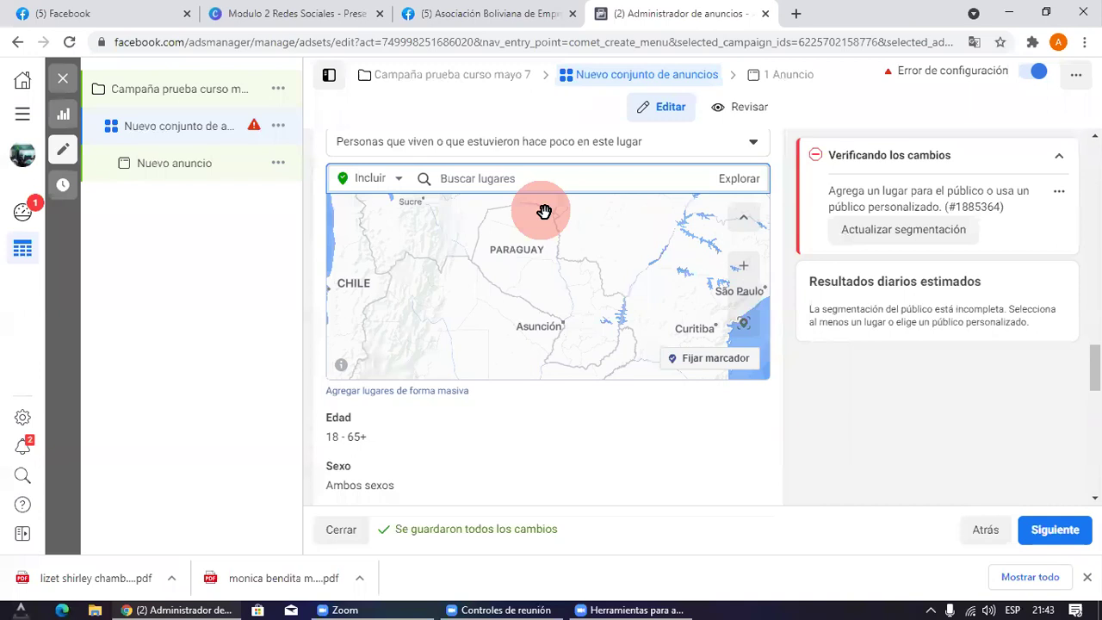
pyautogui.write('urugy')
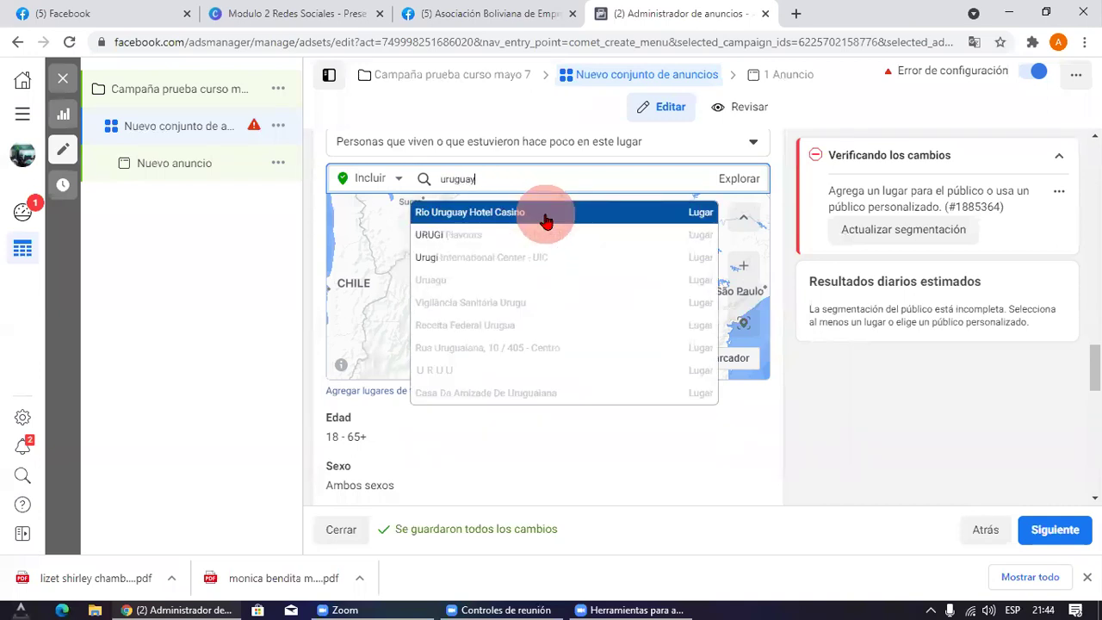
pyautogui.click(546, 221)
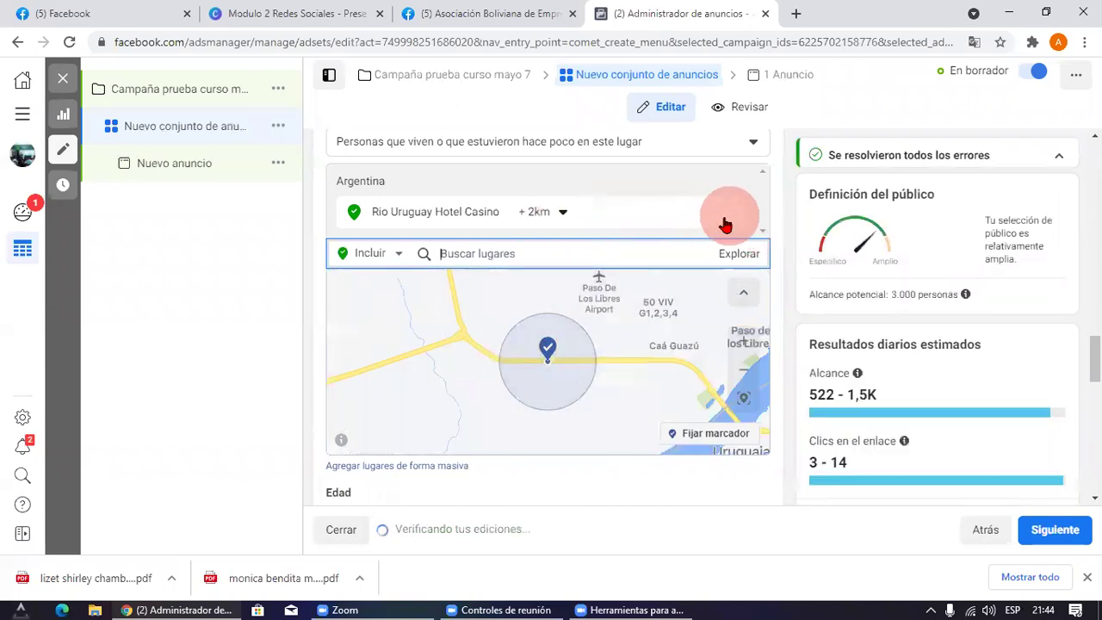
pyautogui.click(726, 216)
# Step: Add the whole country of Uruguay as the ad set's included location
pyautogui.click(480, 186)
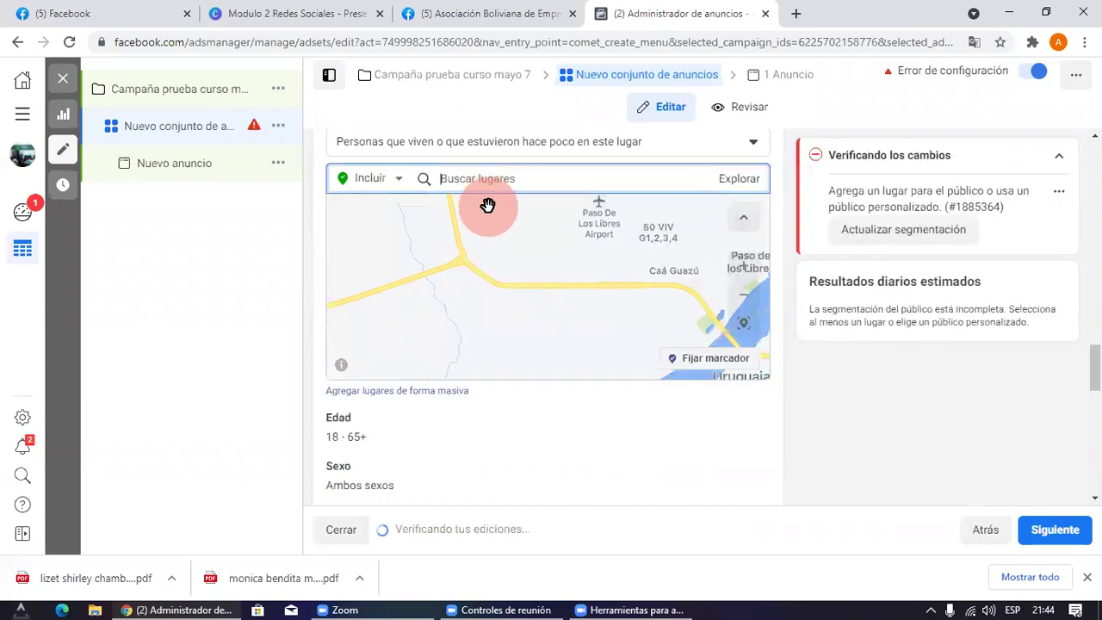
pyautogui.write('uruf')
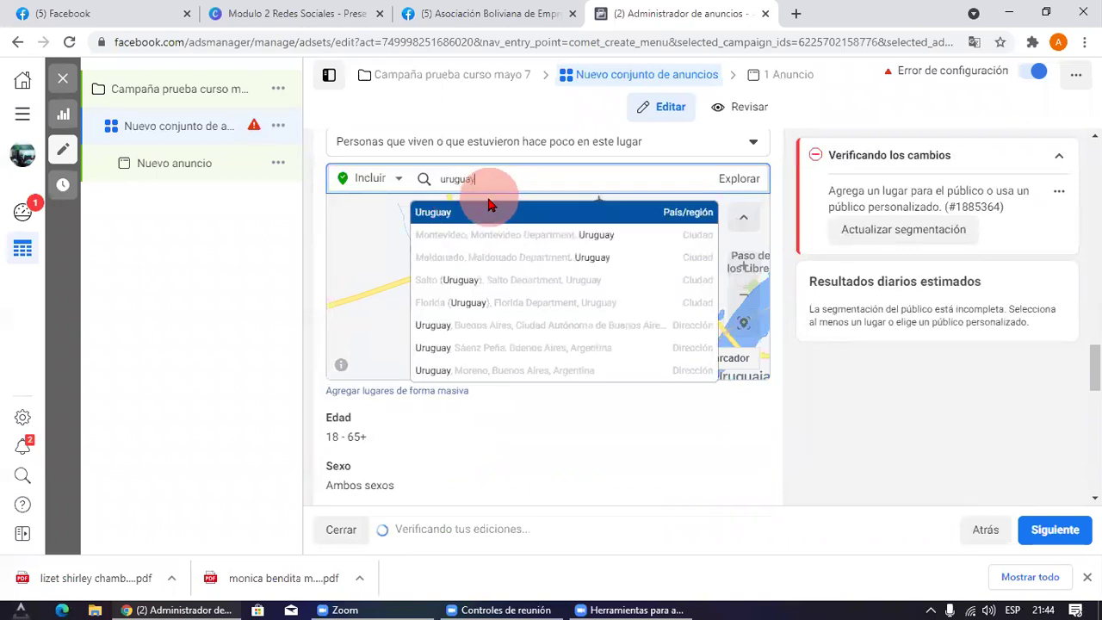
pyautogui.click(497, 215)
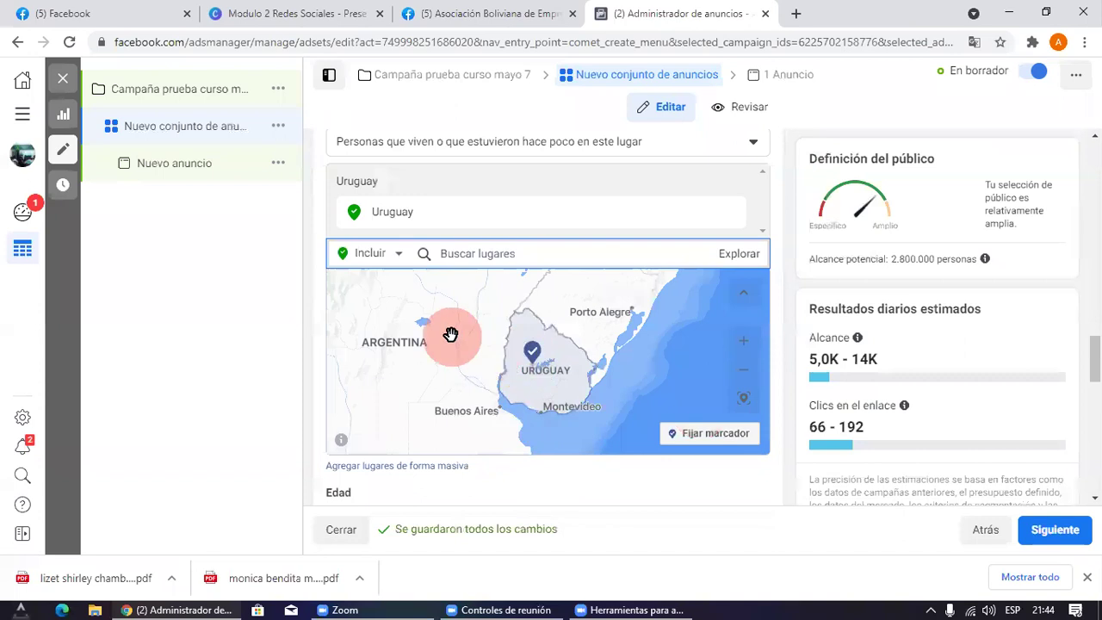
pyautogui.moveTo(450, 335); pyautogui.dragTo(524, 401)
pyautogui.scroll(-3, 512, 353)
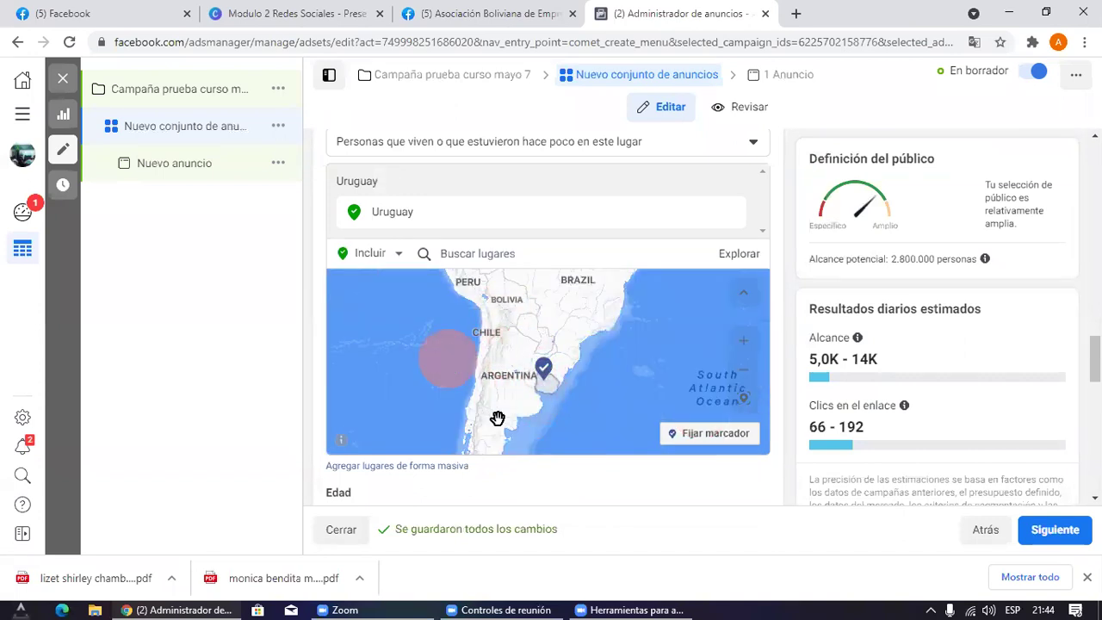
# Step: Examine Uruguay's location on the map in relation to Argentina, Chile, Bolivia, Peru and Brazil
pyautogui.scroll(1, 532, 409)
pyautogui.moveTo(550, 375); pyautogui.dragTo(484, 294)
pyautogui.click(608, 405)
pyautogui.click(495, 339)
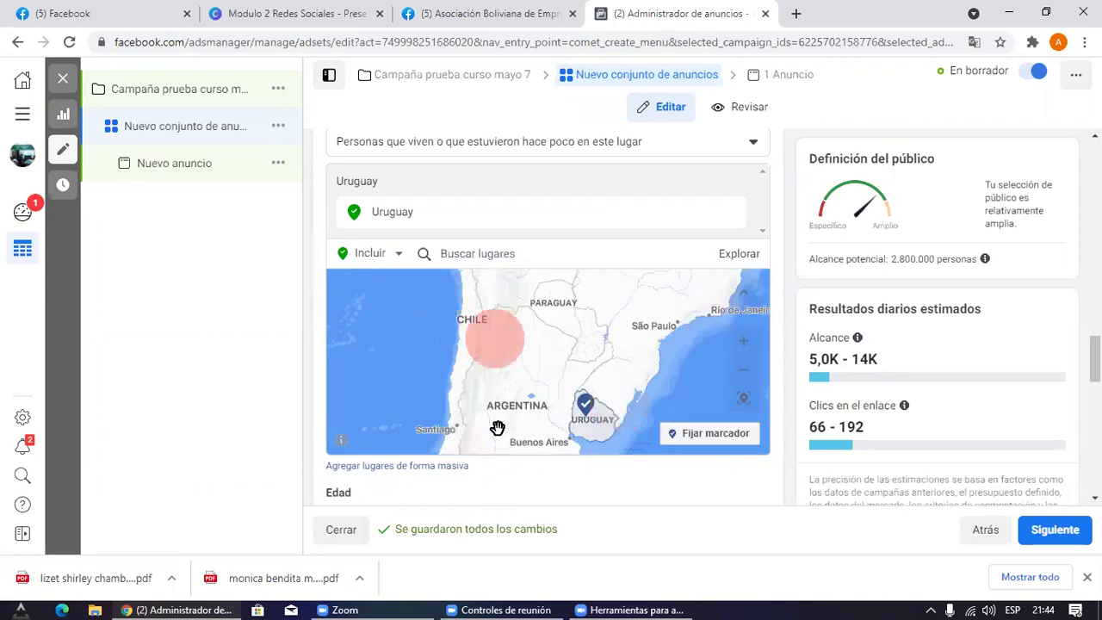
pyautogui.moveTo(405, 319); pyautogui.dragTo(487, 386)
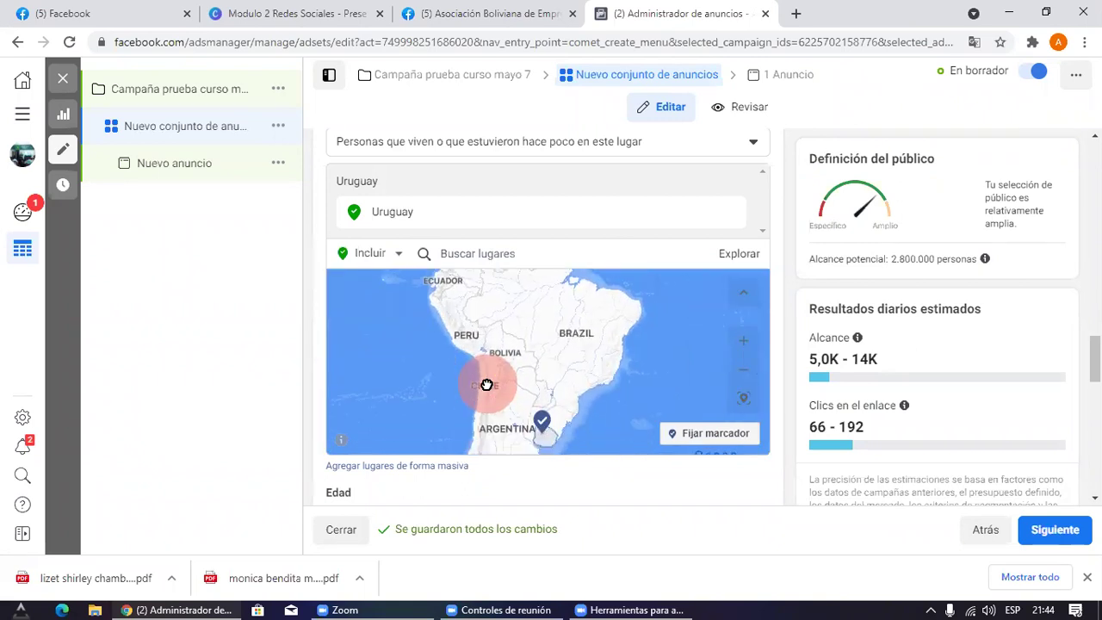
pyautogui.click(531, 423)
pyautogui.moveTo(487, 374); pyautogui.dragTo(500, 328)
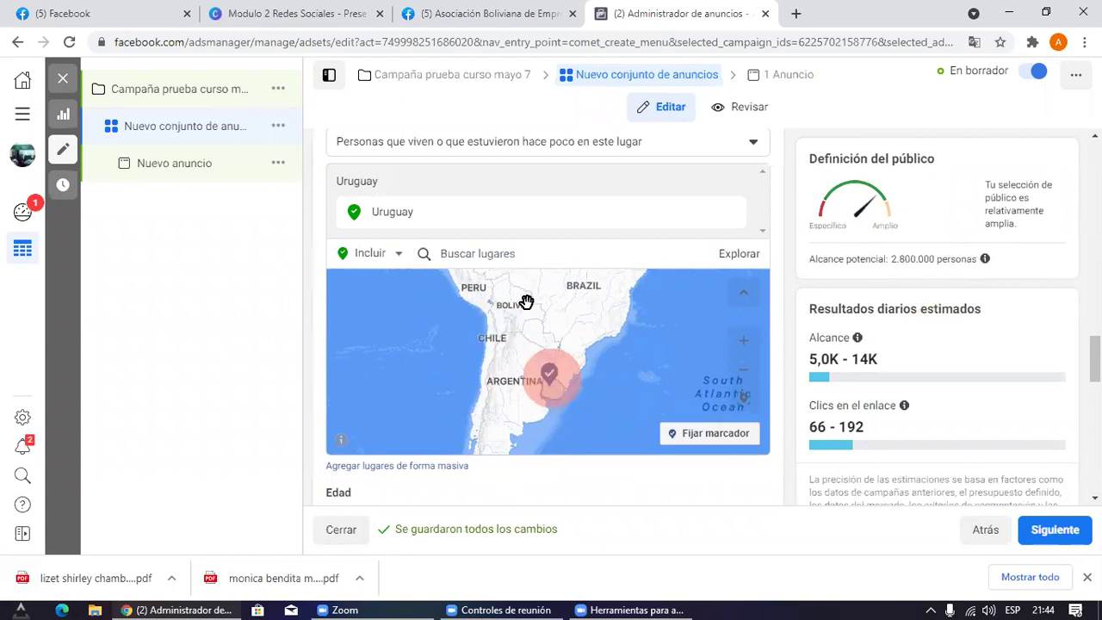
# Step: Replace Uruguay with the whole country of Bolivia as the ad set's included location
pyautogui.click(738, 217)
pyautogui.click(469, 255)
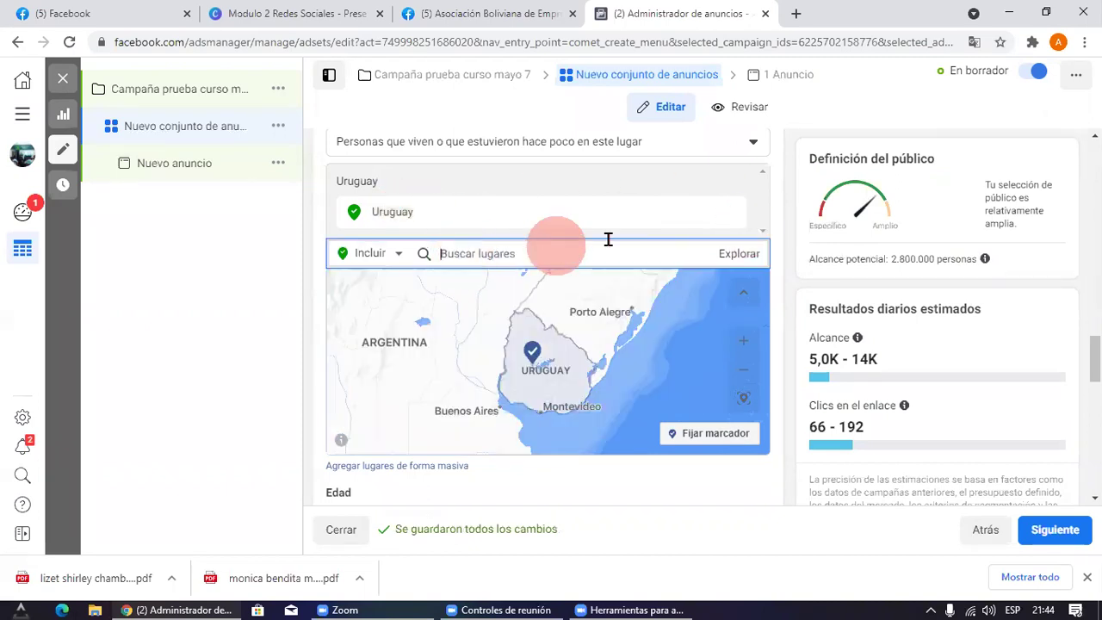
pyautogui.click(740, 217)
pyautogui.click(477, 191)
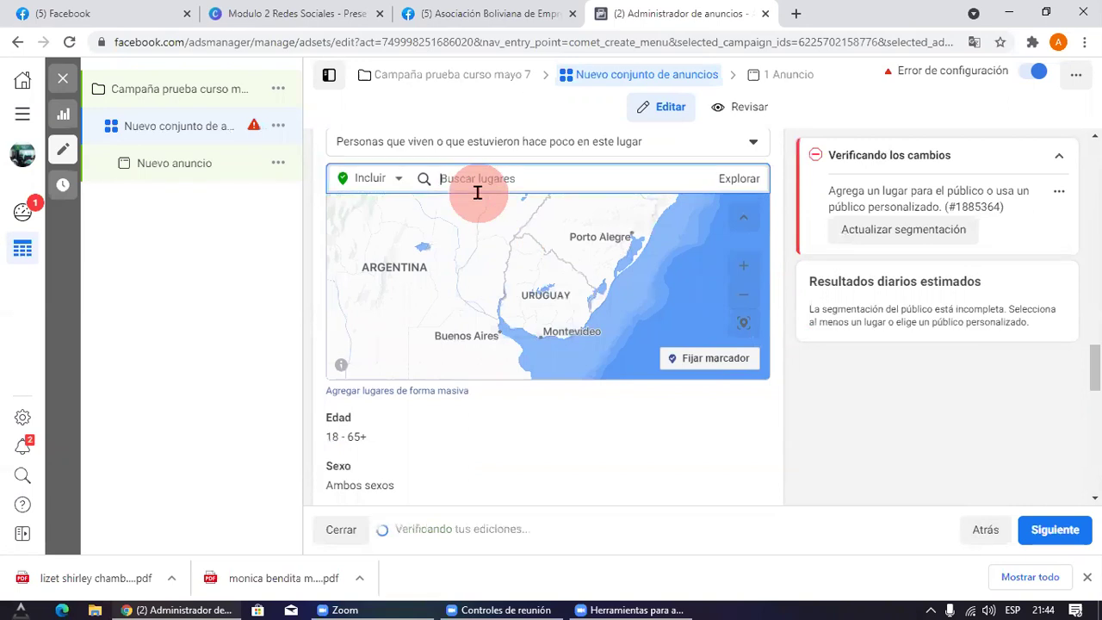
pyautogui.write('bolivia')
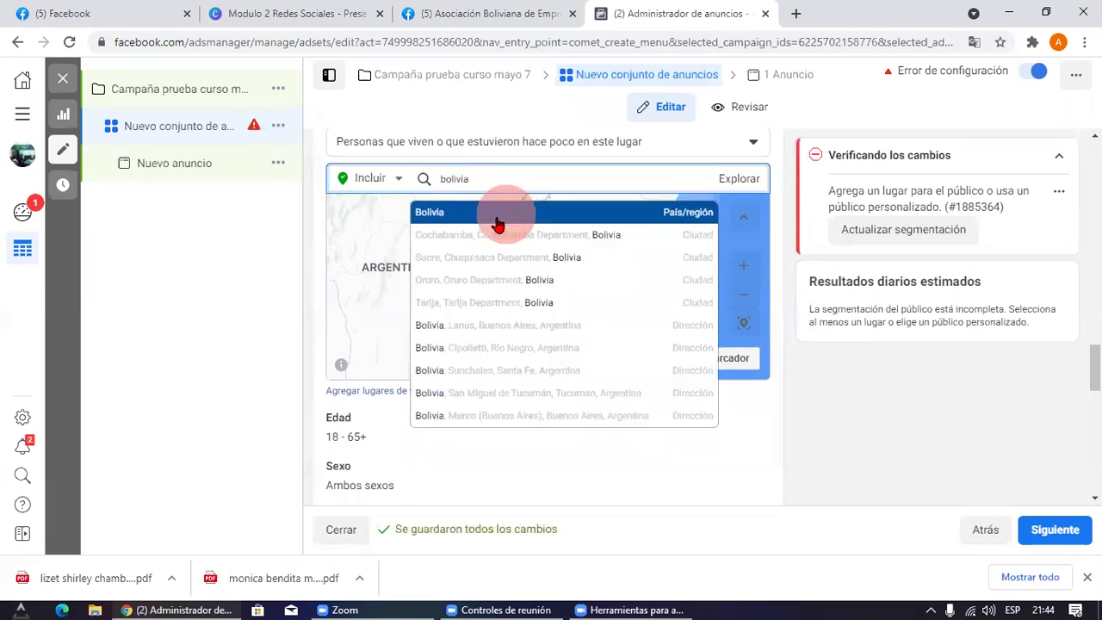
pyautogui.click(506, 213)
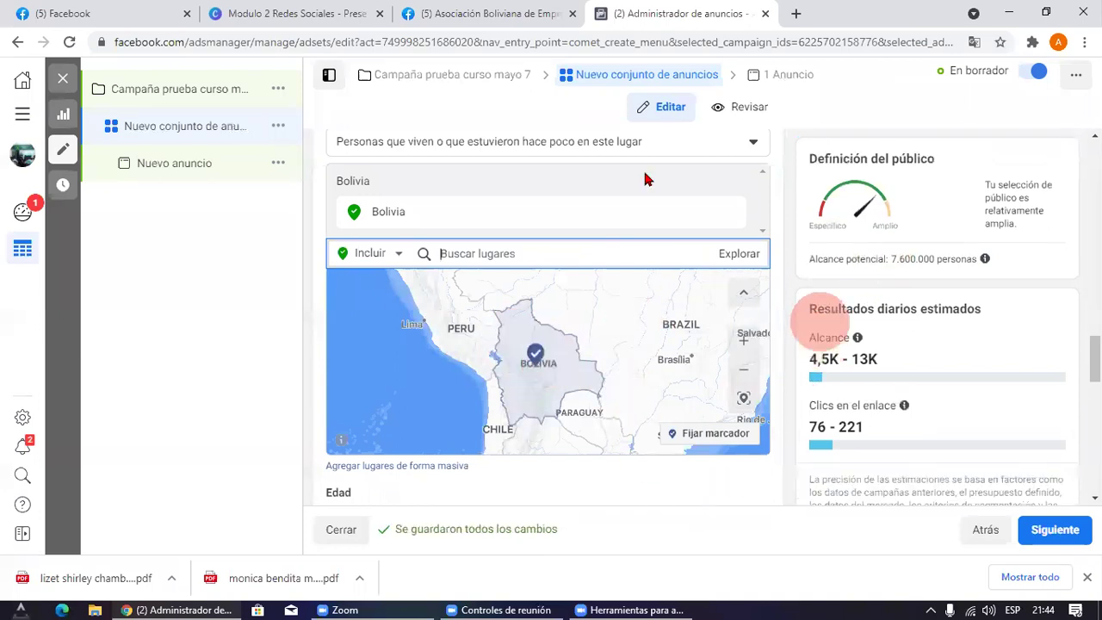
# Step: Replace Bolivia with the state of Washington, Estados Unidos, as the included location and check its potential reach and place on the map
pyautogui.click(666, 155)
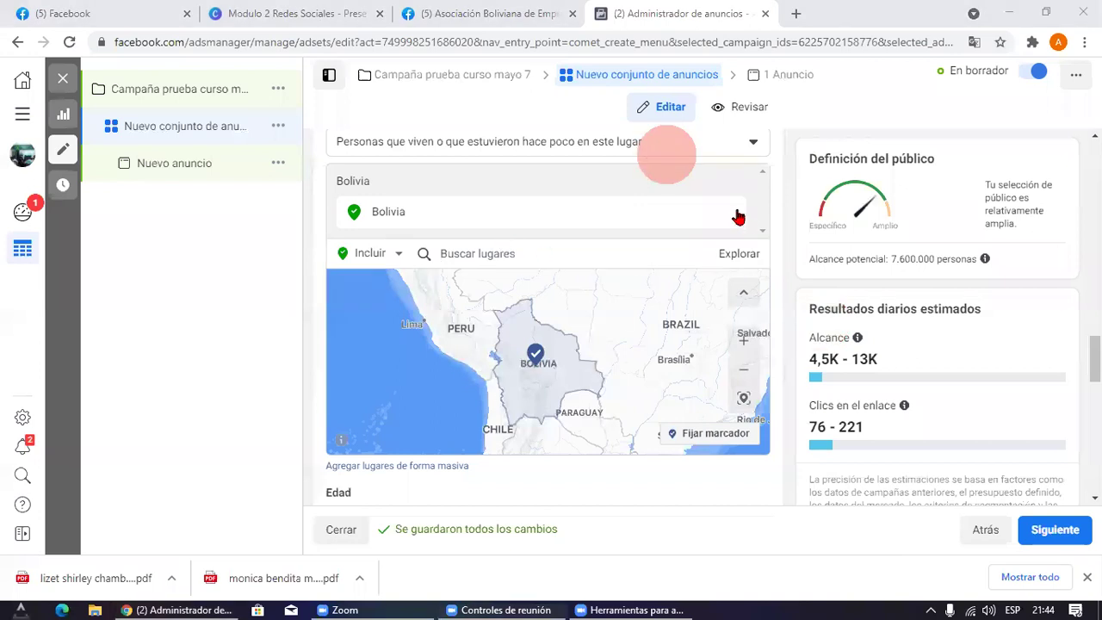
pyautogui.click(486, 200)
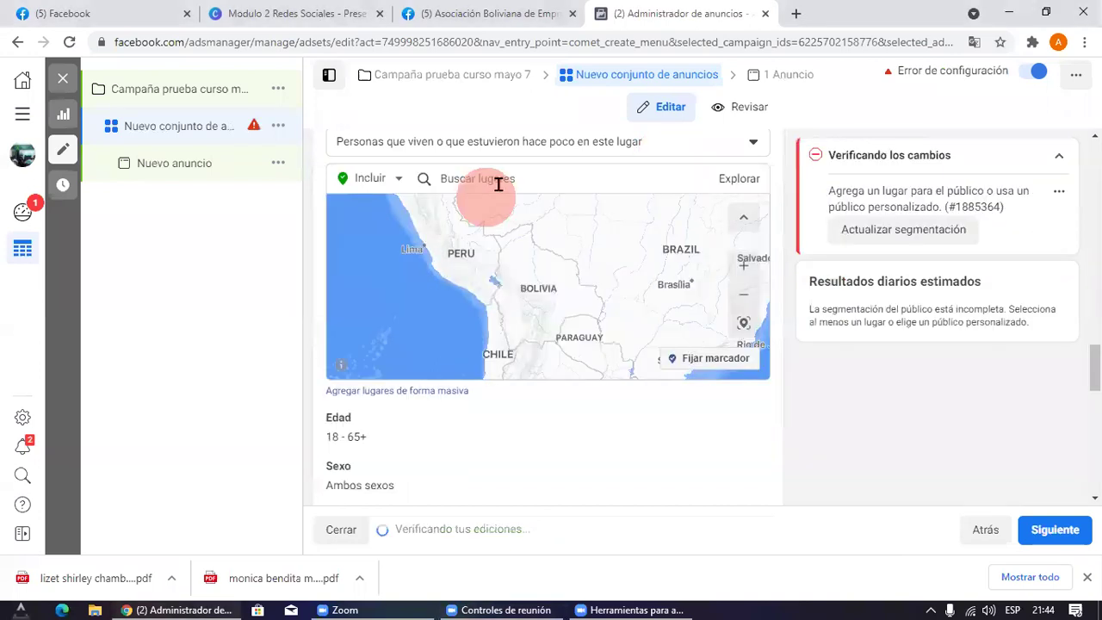
pyautogui.click(498, 182)
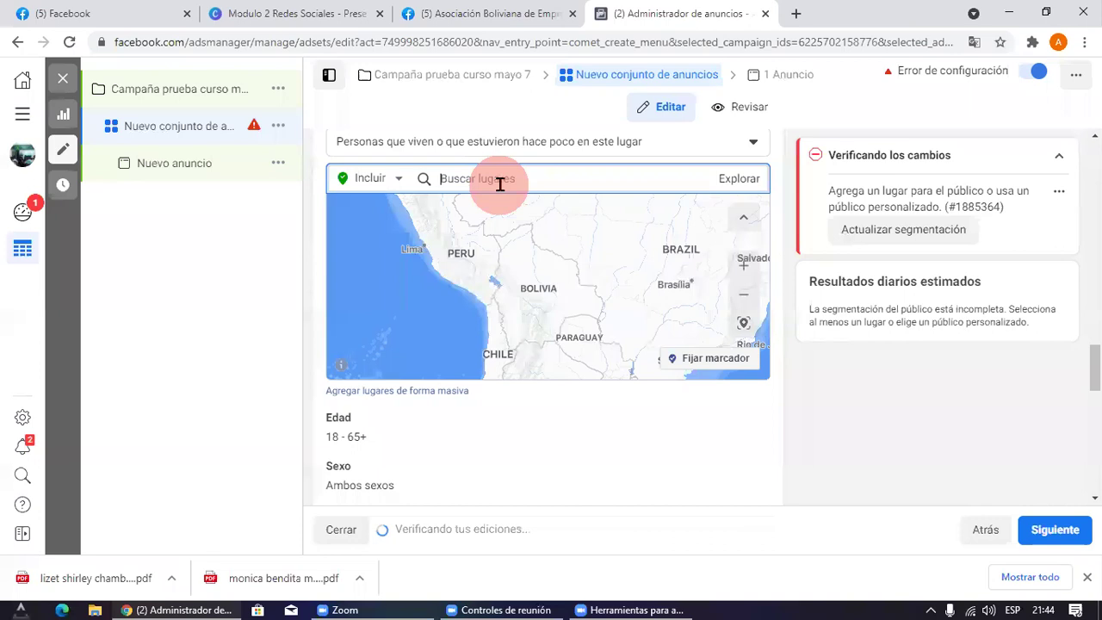
pyautogui.write('washing')
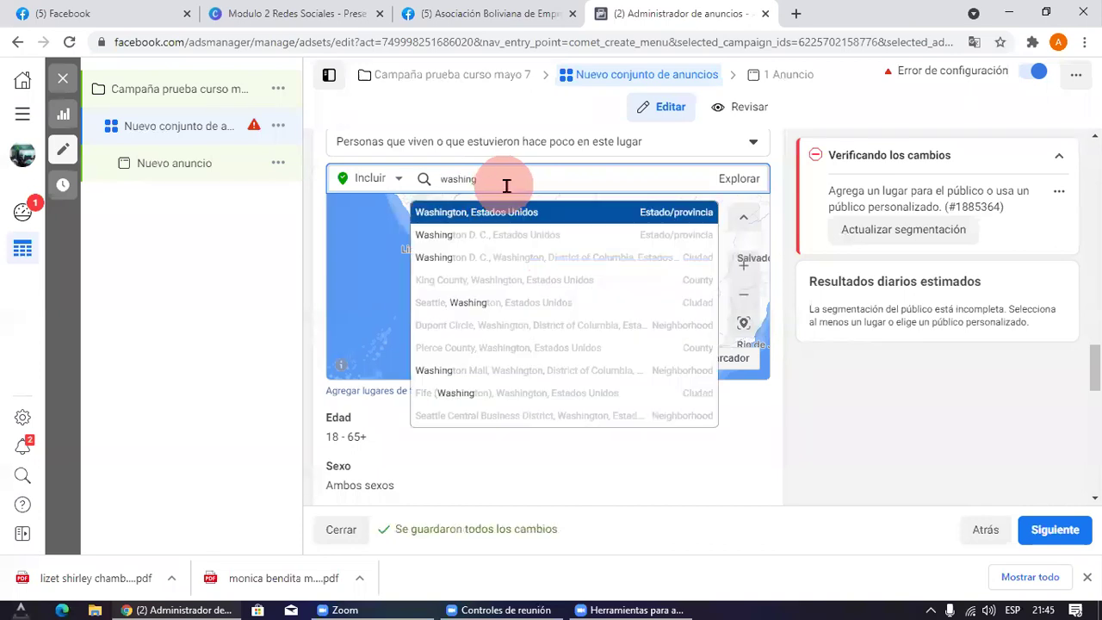
pyautogui.click(504, 215)
pyautogui.click(550, 370)
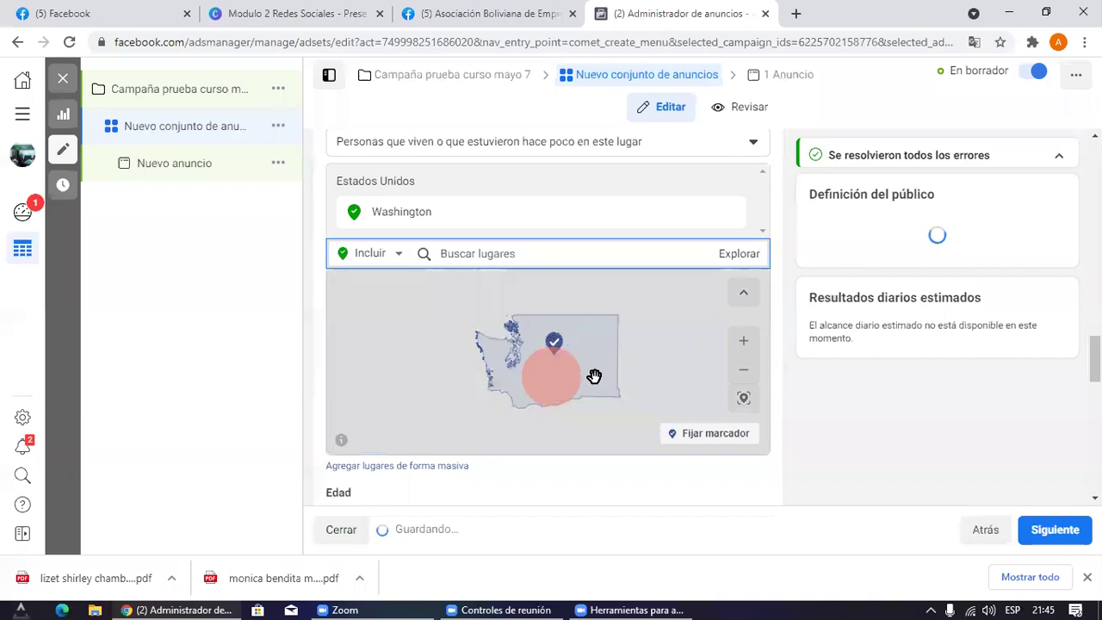
pyautogui.scroll(-3, 545, 351)
pyautogui.moveTo(544, 351); pyautogui.dragTo(498, 334)
pyautogui.click(764, 257)
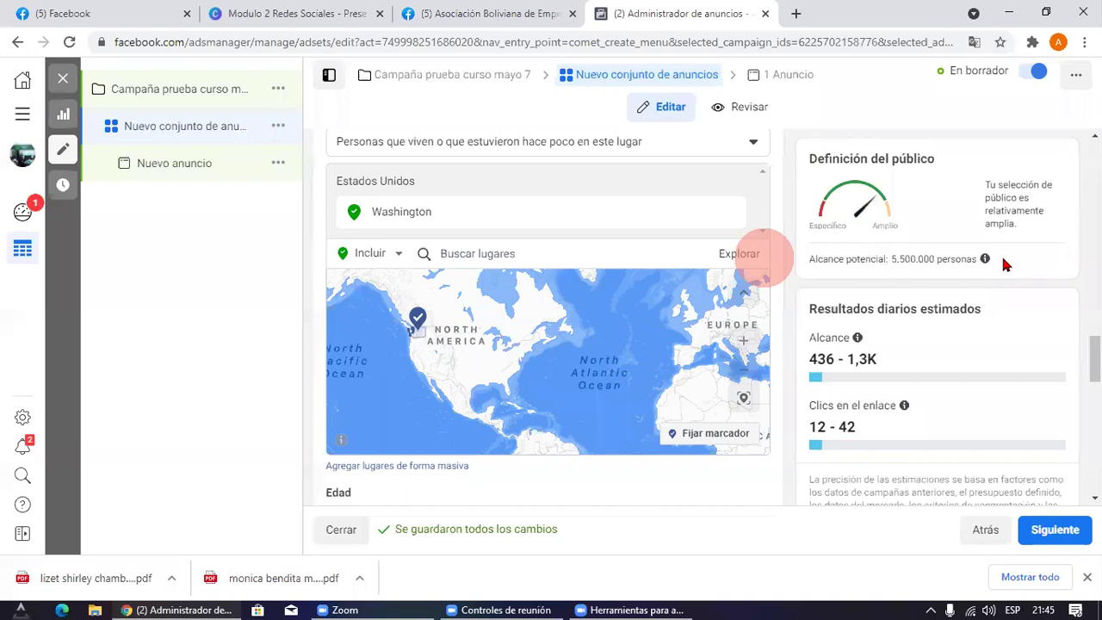
pyautogui.moveTo(490, 420); pyautogui.dragTo(451, 360)
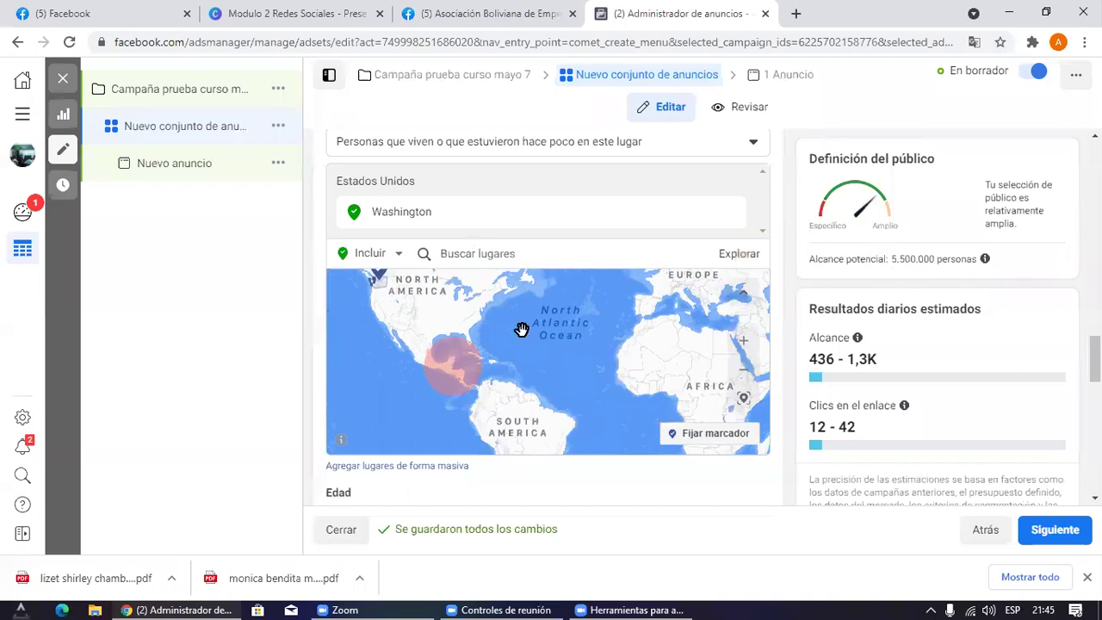
# Step: Remove Washington from the included locations and bring South America into view on the map
pyautogui.moveTo(530, 393); pyautogui.dragTo(557, 331)
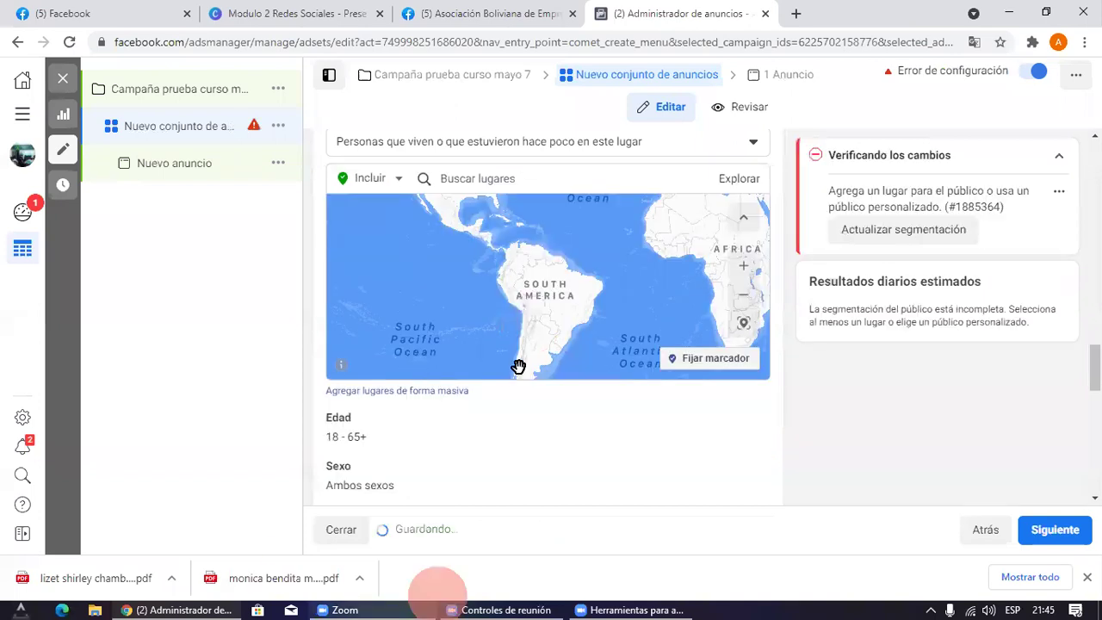
pyautogui.scroll(1, 517, 368)
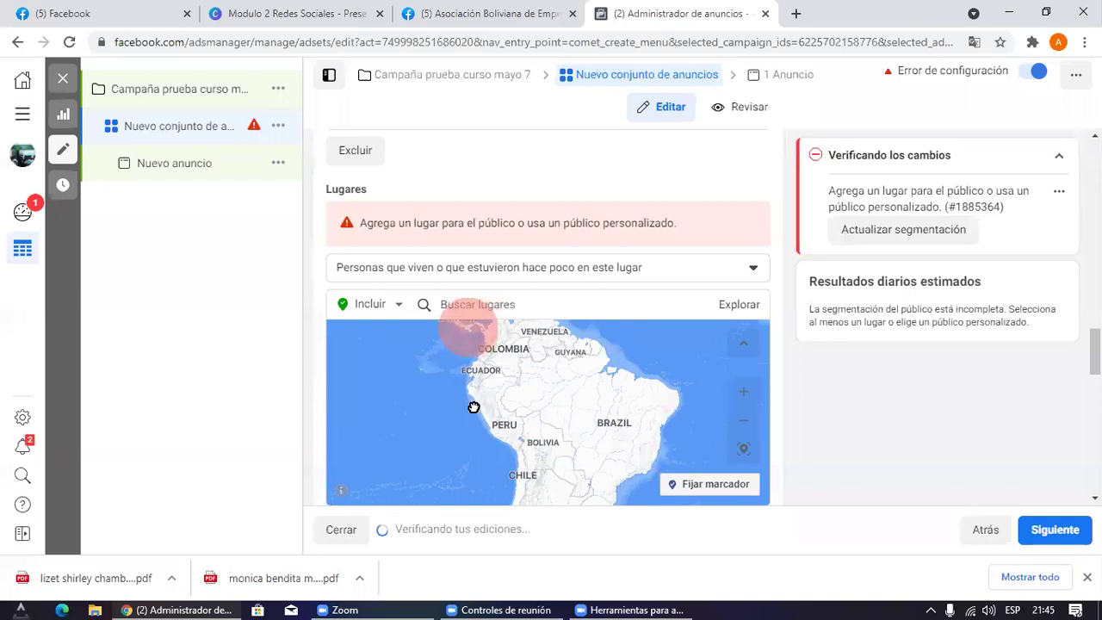
pyautogui.scroll(1, 474, 409)
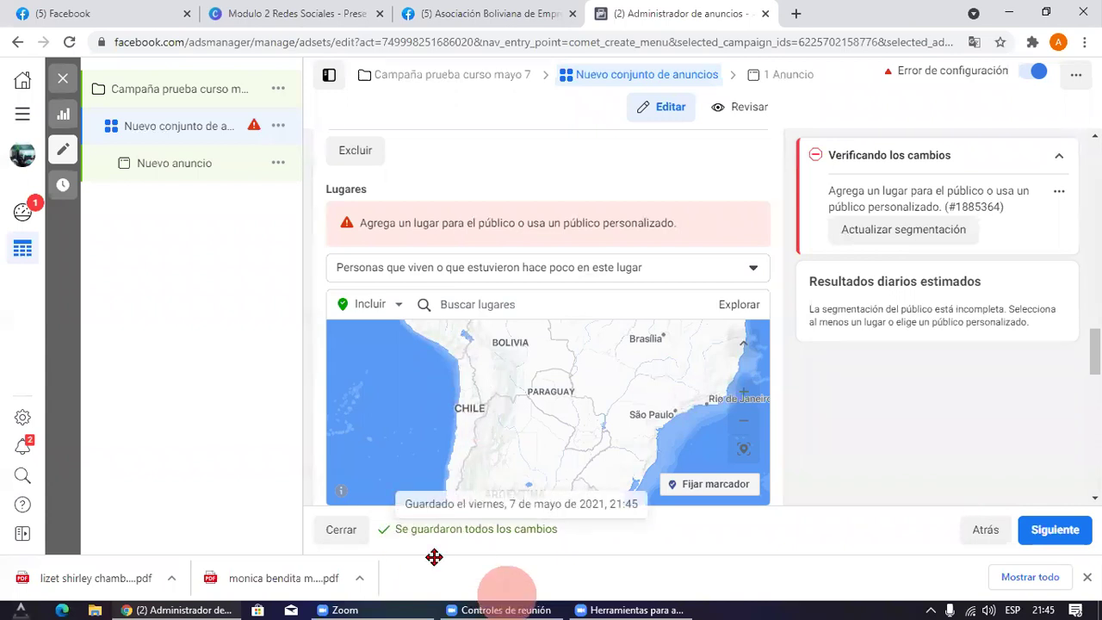
# Step: Examine Bolivia and its neighbours Peru, Chile, Paraguay, Argentina and Brazil on the location map, including the areas around Sucre and La Paz
pyautogui.moveTo(509, 340); pyautogui.dragTo(492, 388)
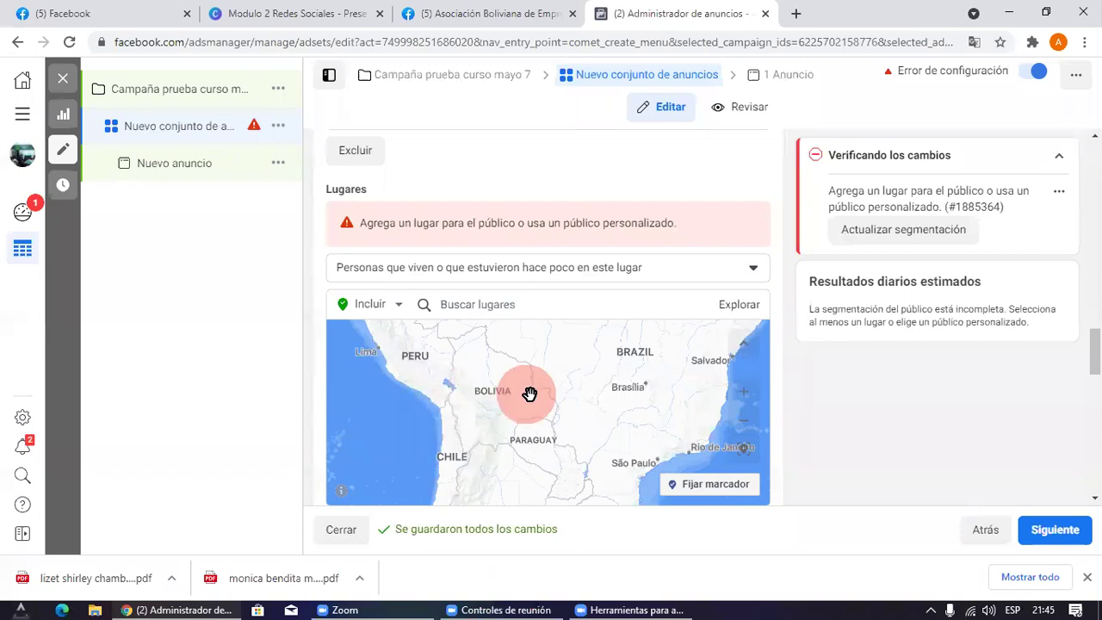
pyautogui.click(463, 454)
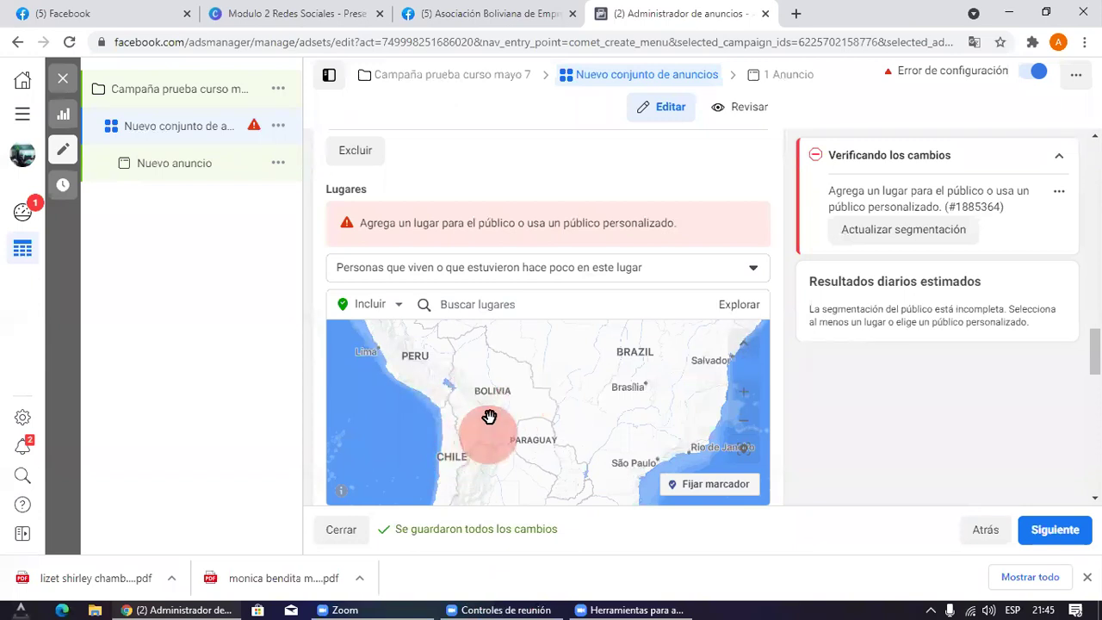
pyautogui.click(448, 394)
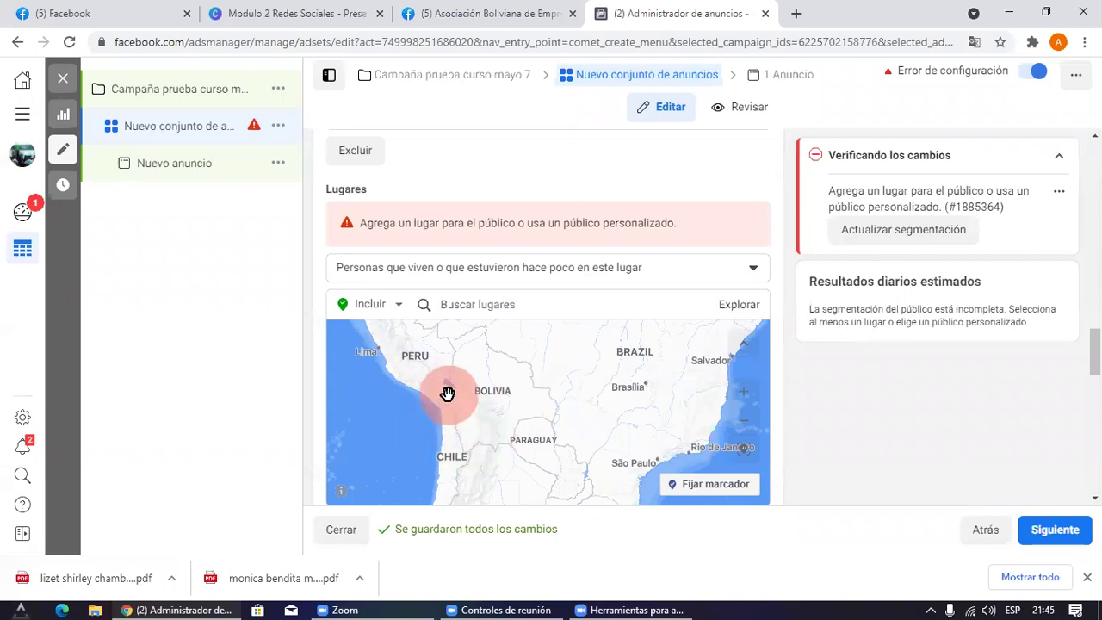
pyautogui.moveTo(546, 418); pyautogui.dragTo(508, 371)
pyautogui.click(498, 399)
pyautogui.click(582, 435)
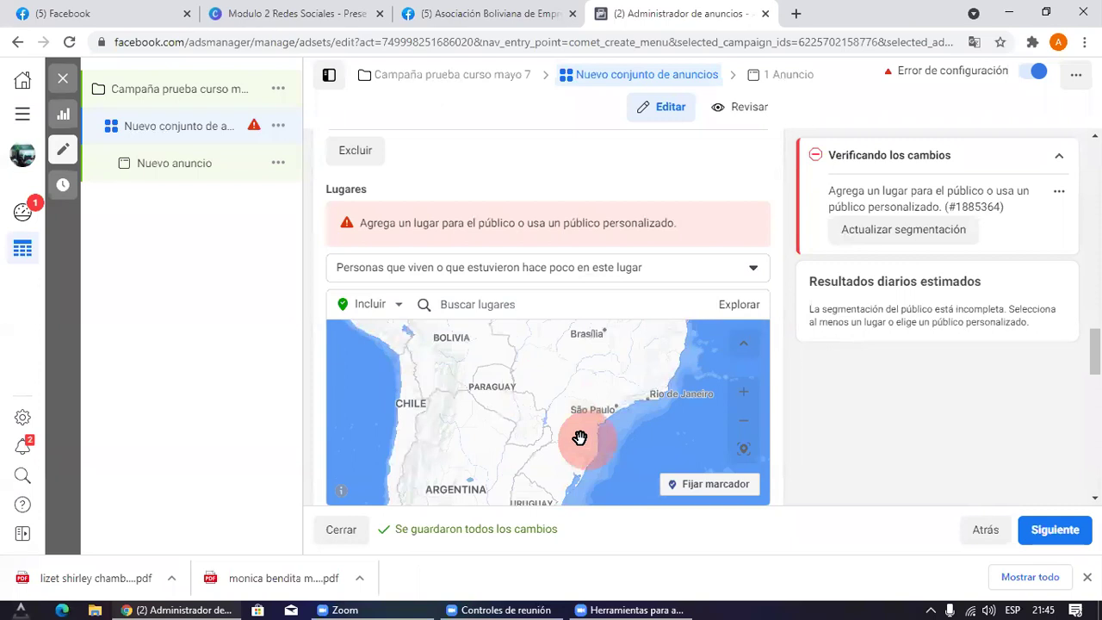
pyautogui.moveTo(531, 461); pyautogui.dragTo(524, 417)
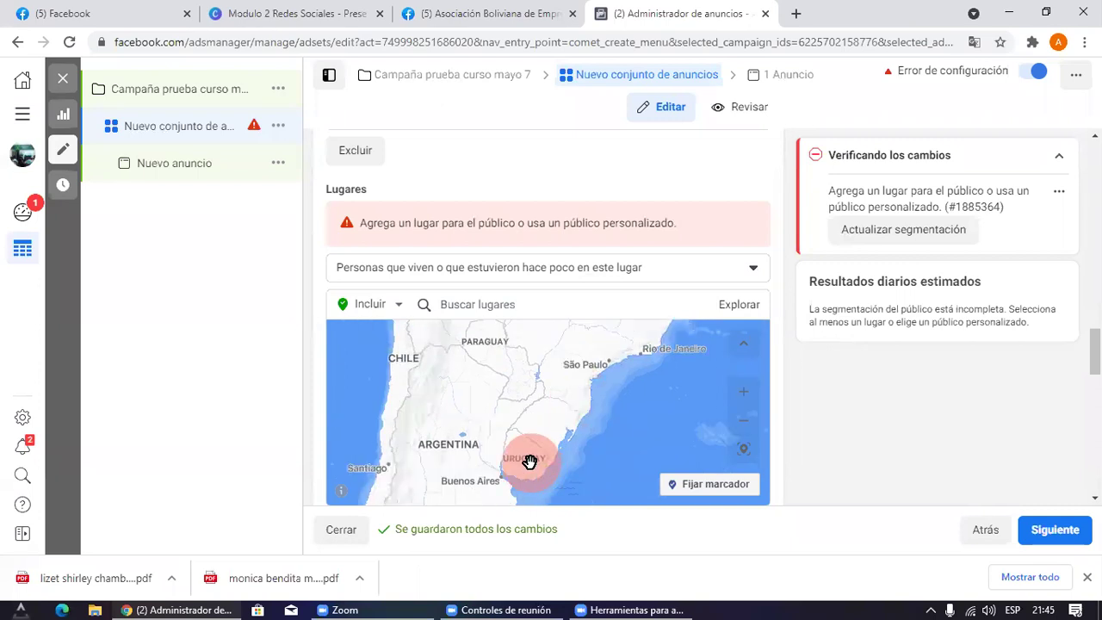
pyautogui.click(507, 344)
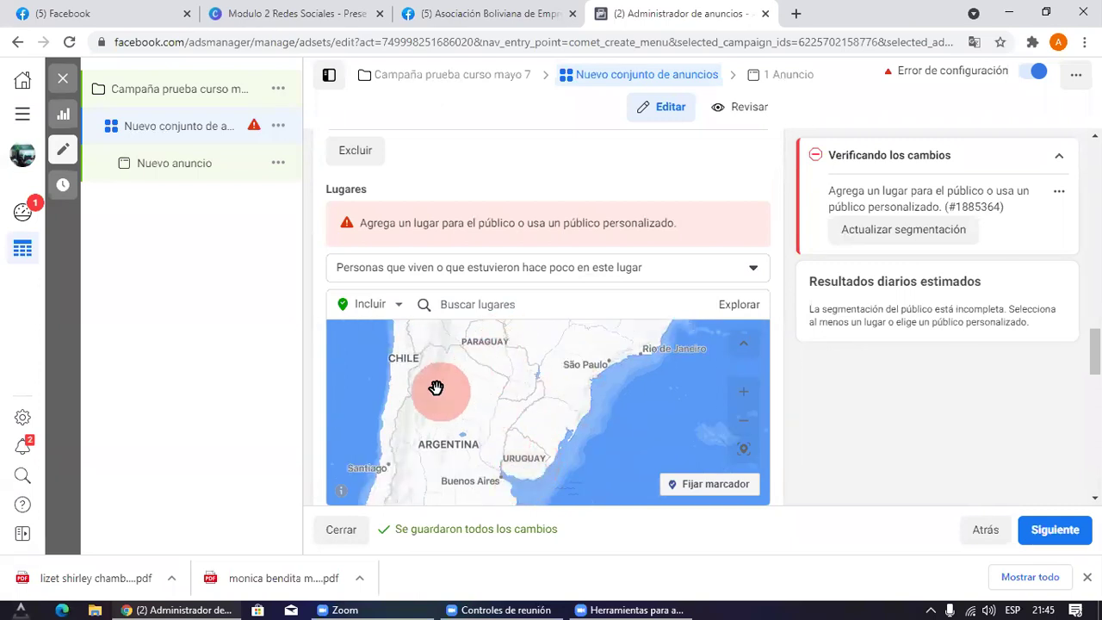
pyautogui.moveTo(438, 403); pyautogui.dragTo(503, 467)
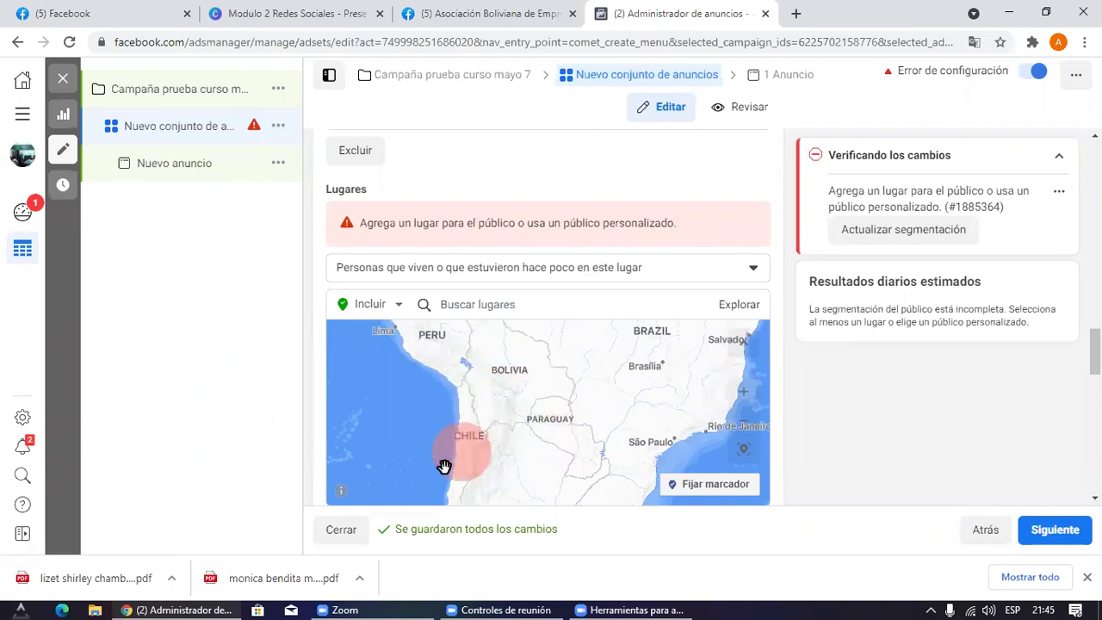
pyautogui.click(463, 547)
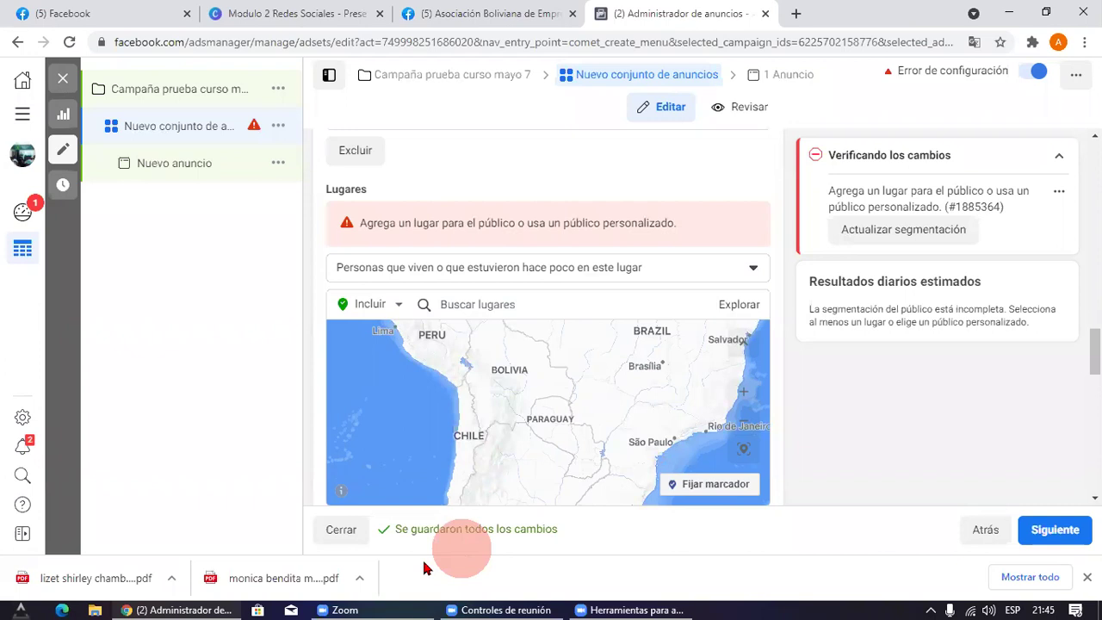
pyautogui.doubleClick(517, 399)
pyautogui.doubleClick(432, 351)
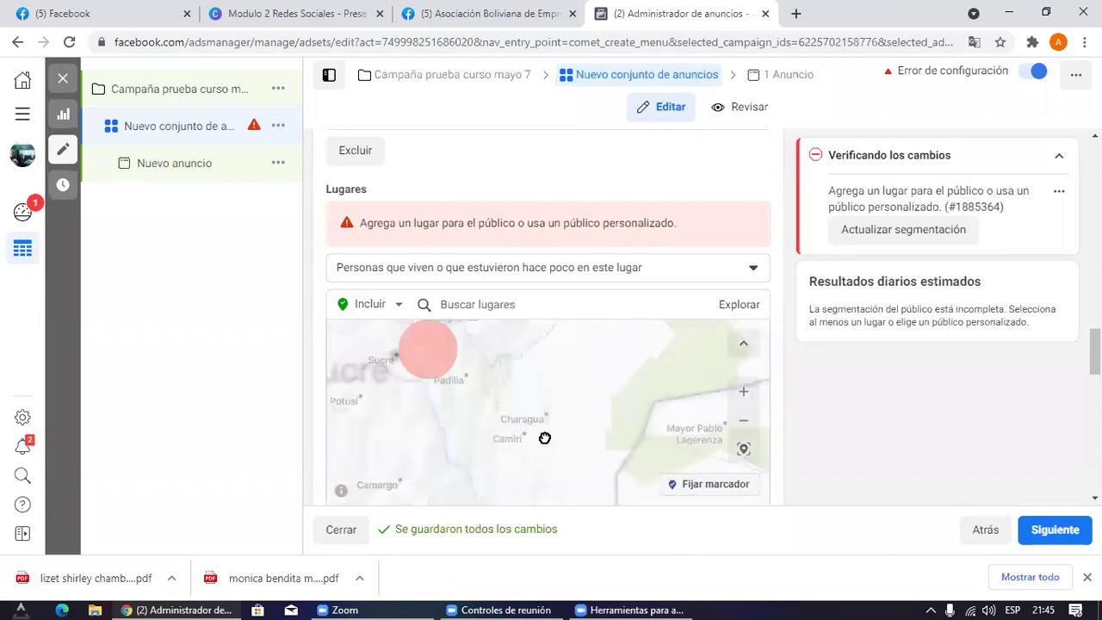
pyautogui.doubleClick(548, 441)
pyautogui.moveTo(392, 395); pyautogui.dragTo(475, 465)
pyautogui.scroll(-4, 474, 434)
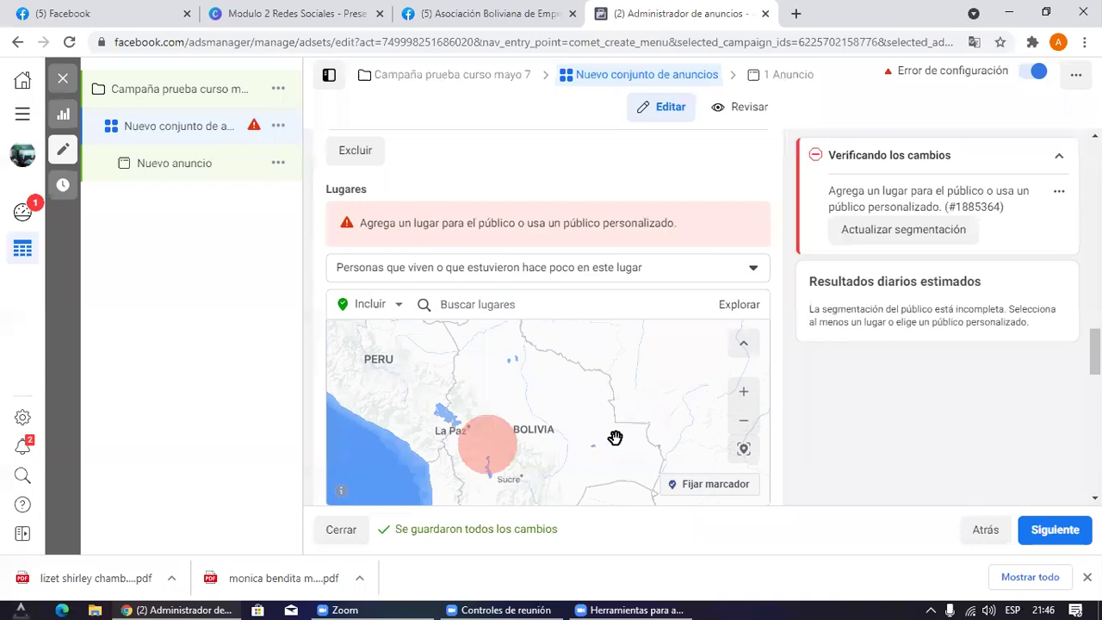
# Step: Include the city of Oruro, Oruro Department, Bolivia, and limit the targeting to the current city only
pyautogui.click(479, 300)
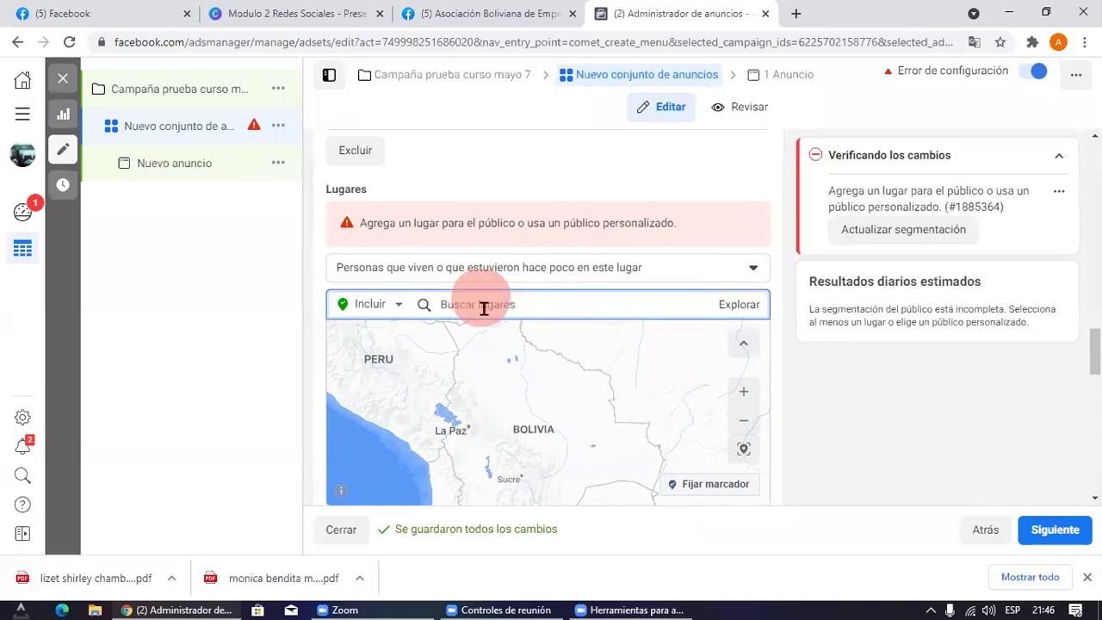
pyautogui.write('oruro')
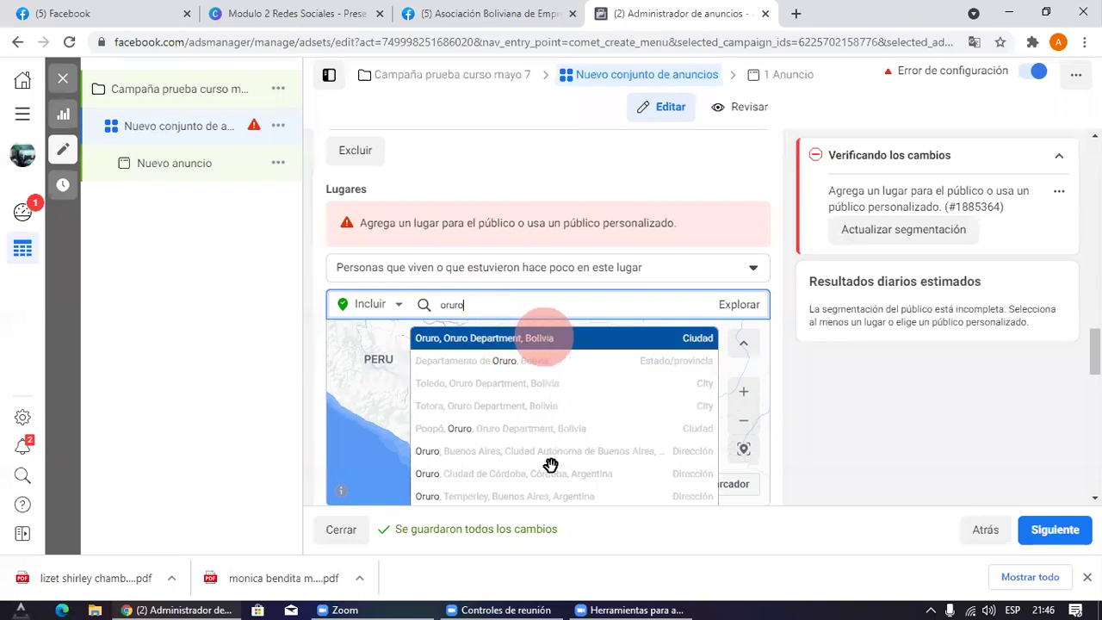
pyautogui.click(544, 335)
pyautogui.click(543, 288)
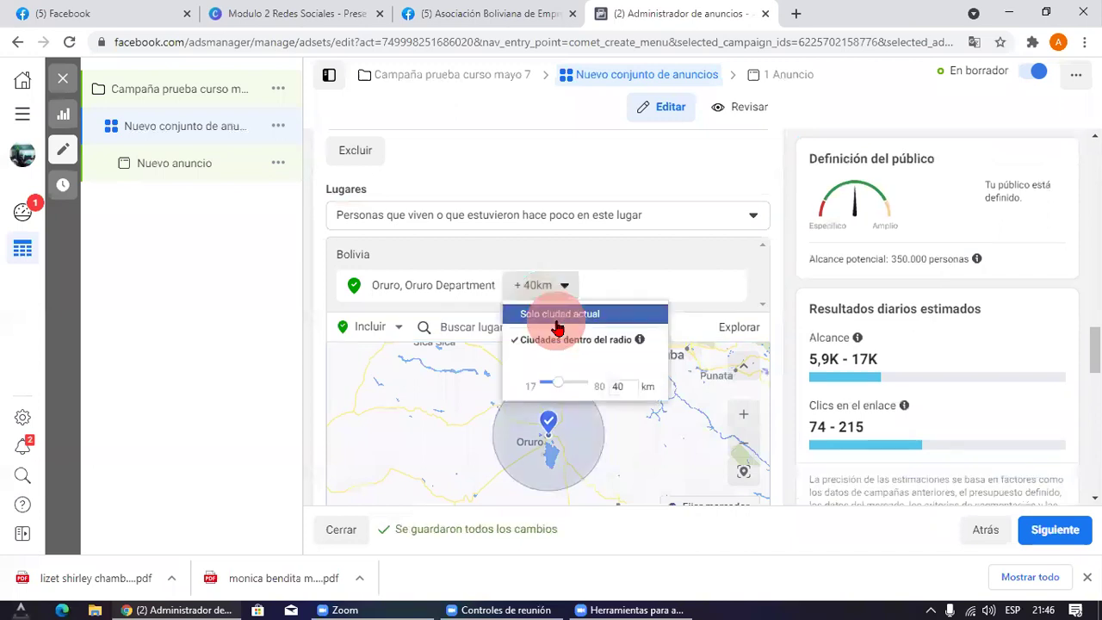
pyautogui.click(556, 338)
pyautogui.doubleClick(544, 491)
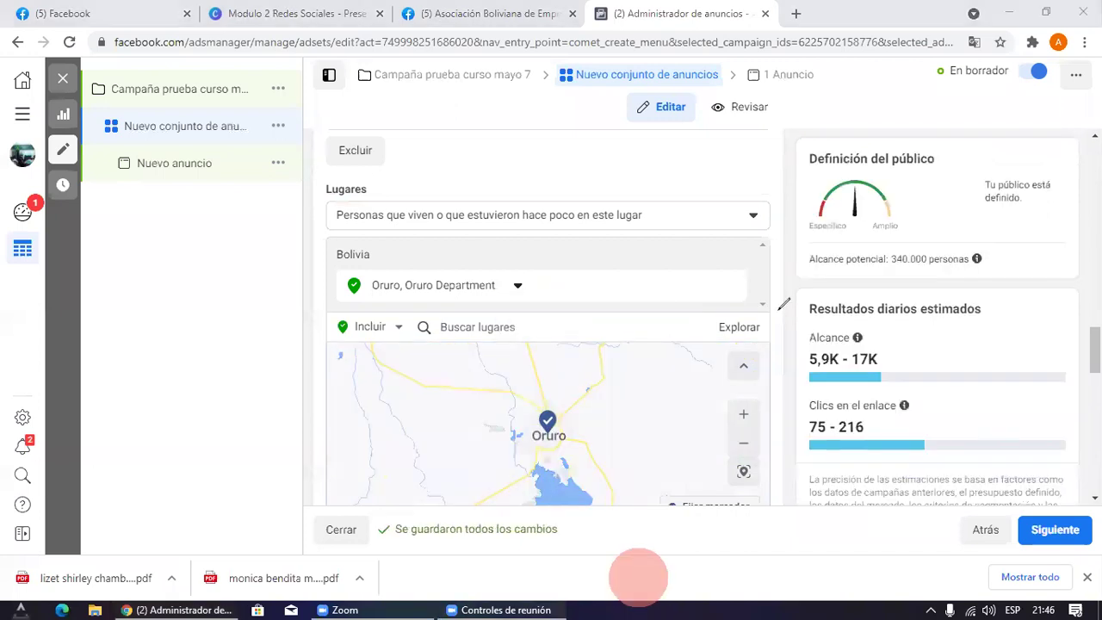
# Step: Circle the potential reach for Oruro and point arrows at it with freehand annotations
pyautogui.moveTo(786, 263); pyautogui.dragTo(793, 277)
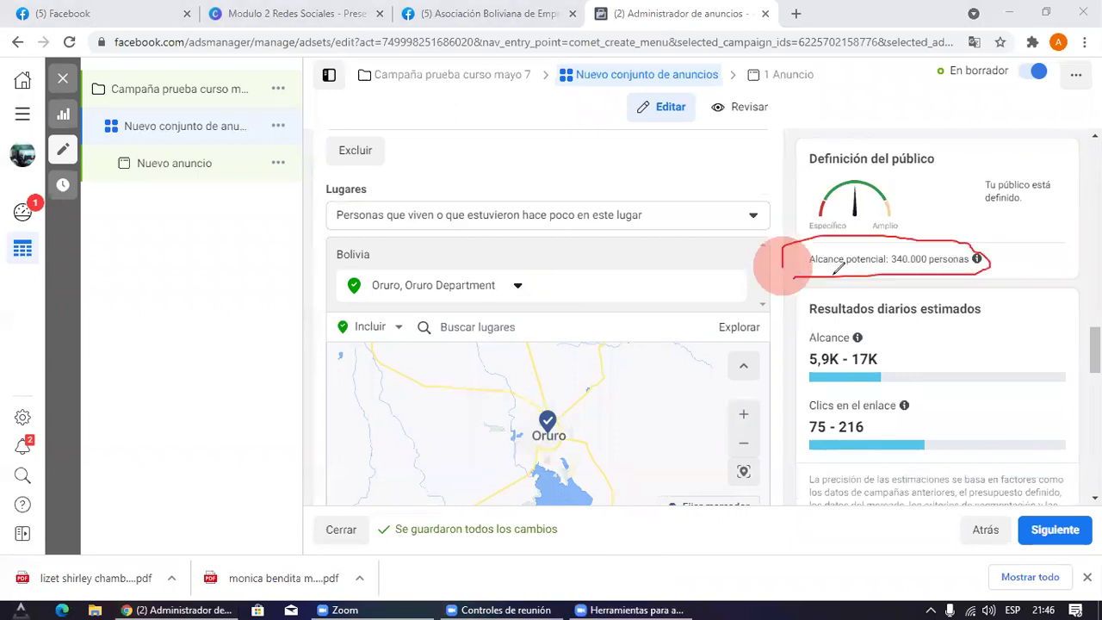
pyautogui.moveTo(910, 289); pyautogui.dragTo(849, 435)
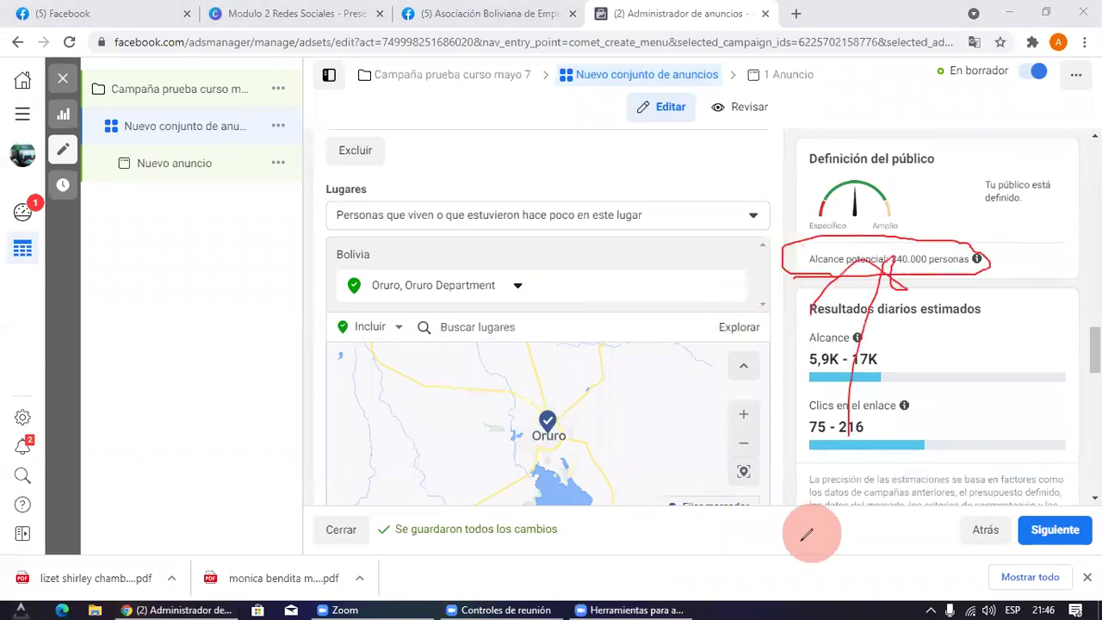
pyautogui.moveTo(861, 337); pyautogui.dragTo(908, 284)
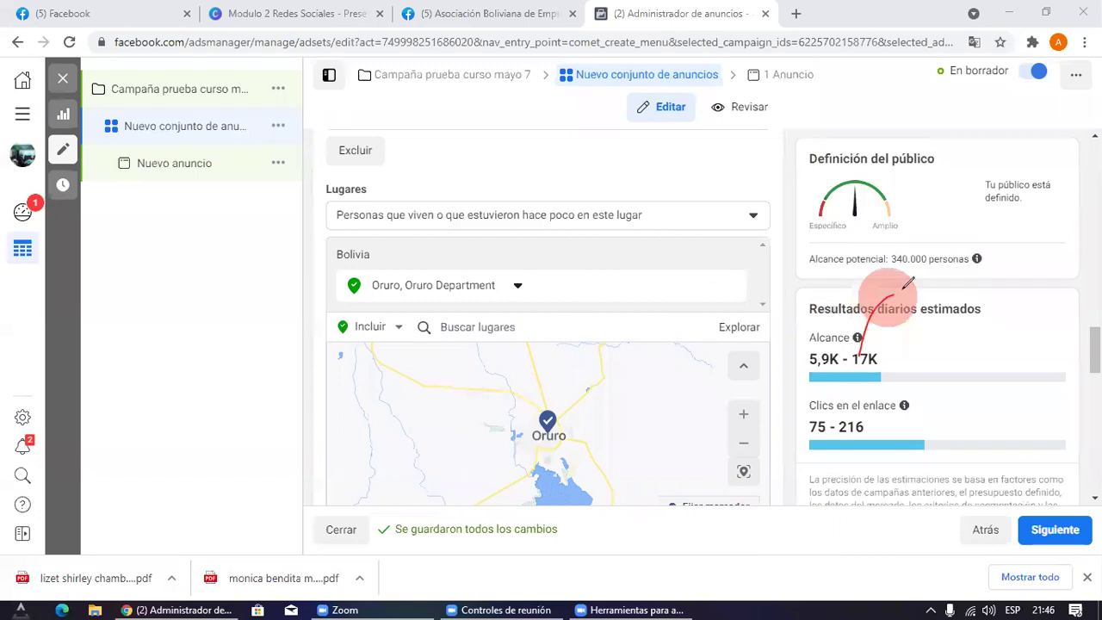
pyautogui.moveTo(1022, 245)
pyautogui.mouseDown()
pyautogui.moveTo(775, 246)
pyautogui.moveTo(792, 300)
pyautogui.mouseUp()
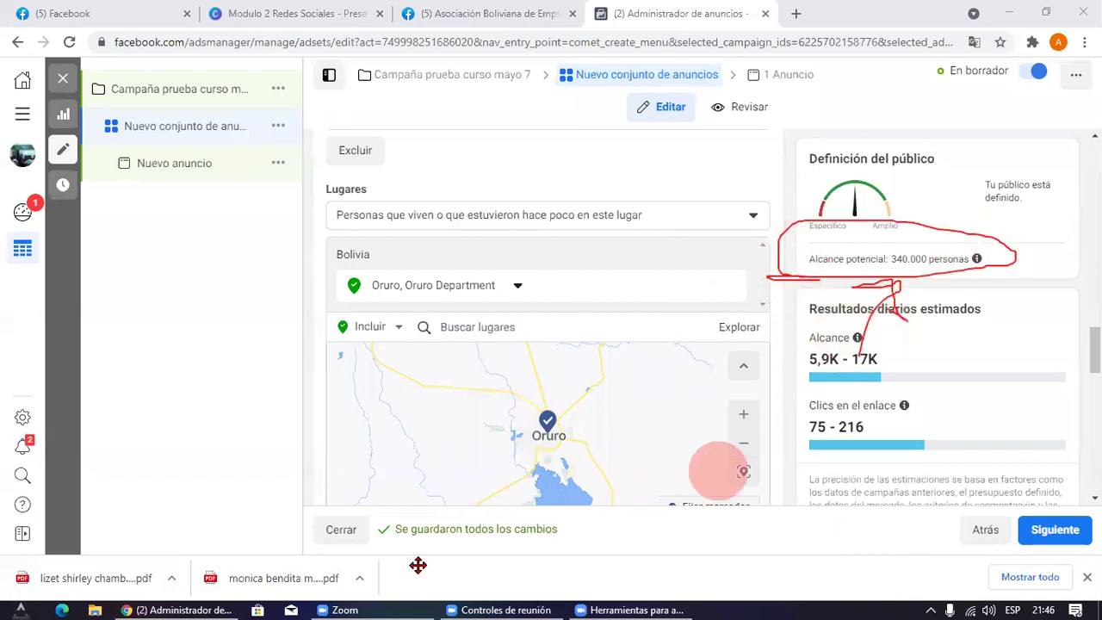
# Step: Draw another freehand arrow towards Oruro's potential reach and clear all annotations from the screen
pyautogui.moveTo(655, 375)
pyautogui.mouseDown()
pyautogui.moveTo(775, 274)
pyautogui.moveTo(870, 274)
pyautogui.mouseUp()
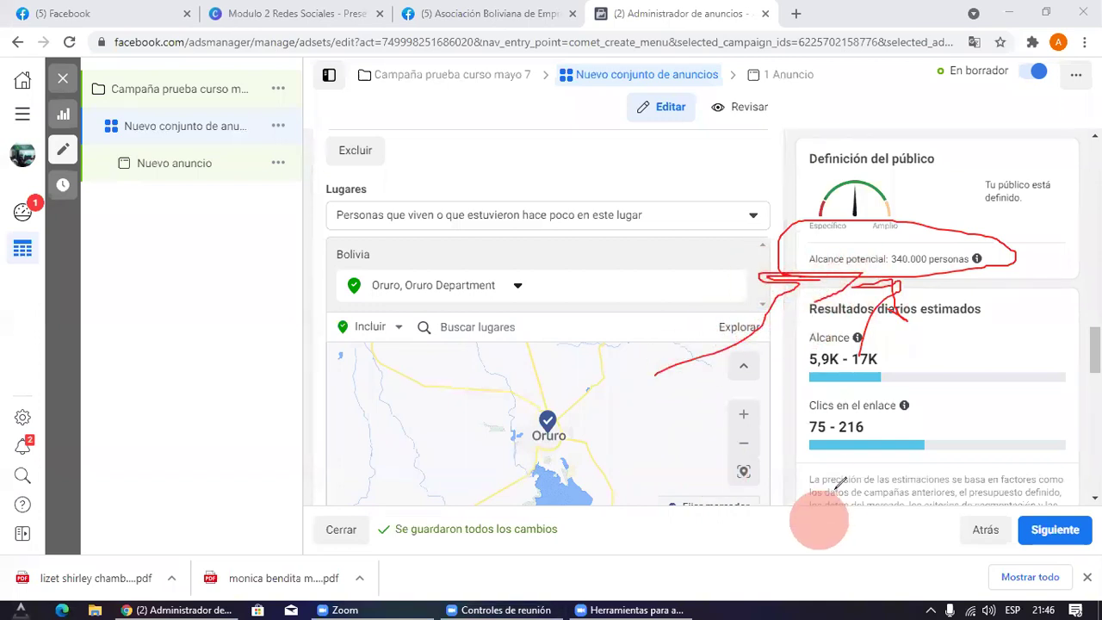
pyautogui.press('Escape')
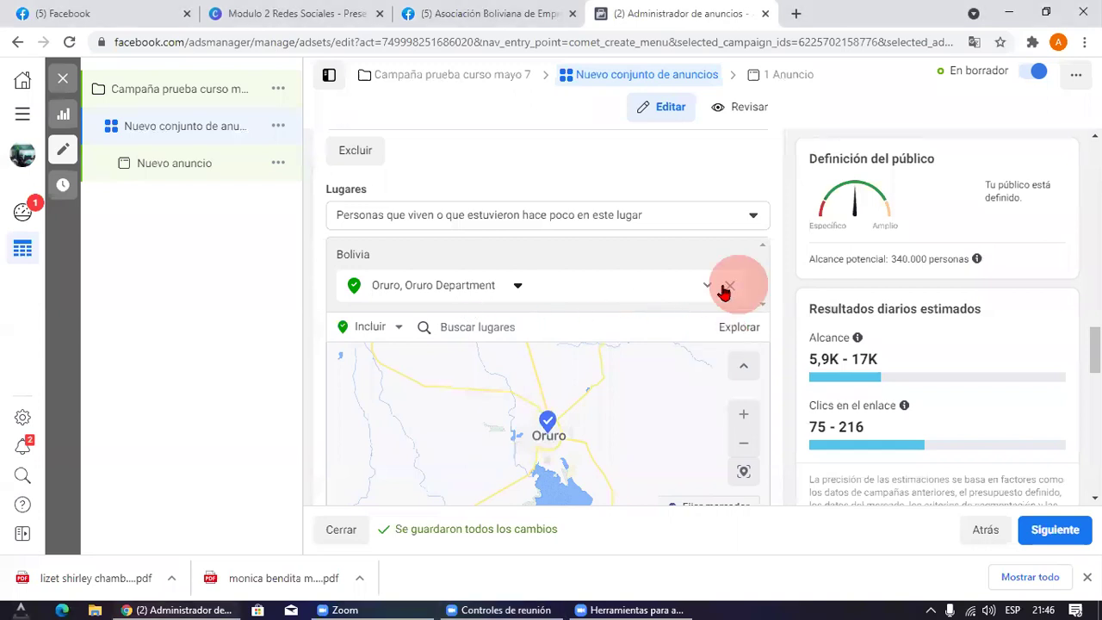
# Step: Replace Oruro with the city of Tarija, Tarija Department, Bolivia, and limit the targeting to the current city only
pyautogui.click(731, 294)
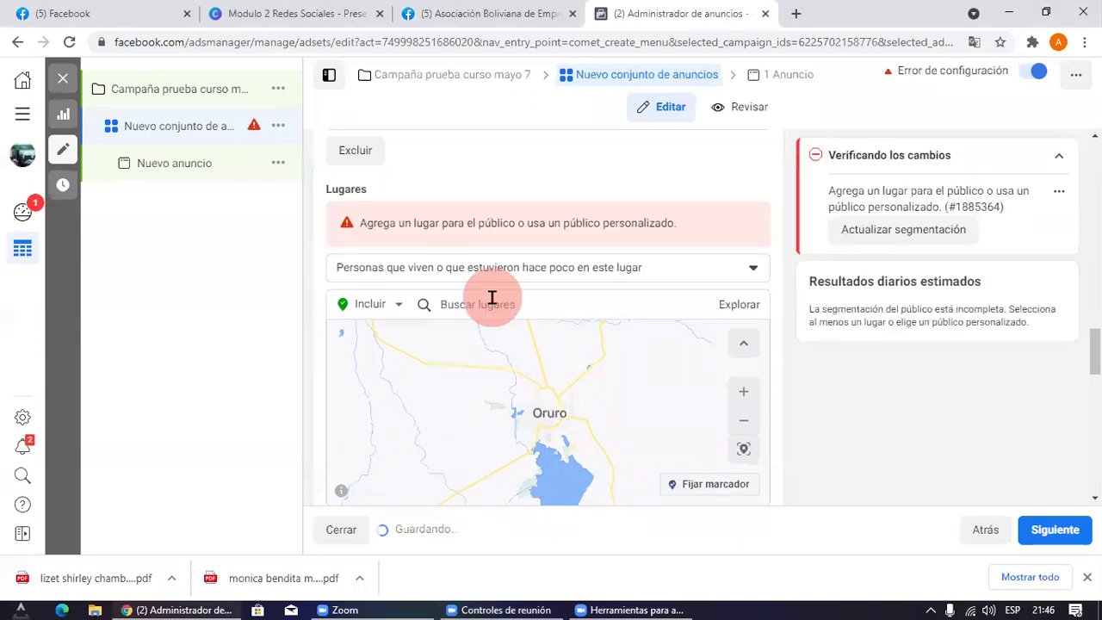
pyautogui.click(527, 293)
pyautogui.write('tarija')
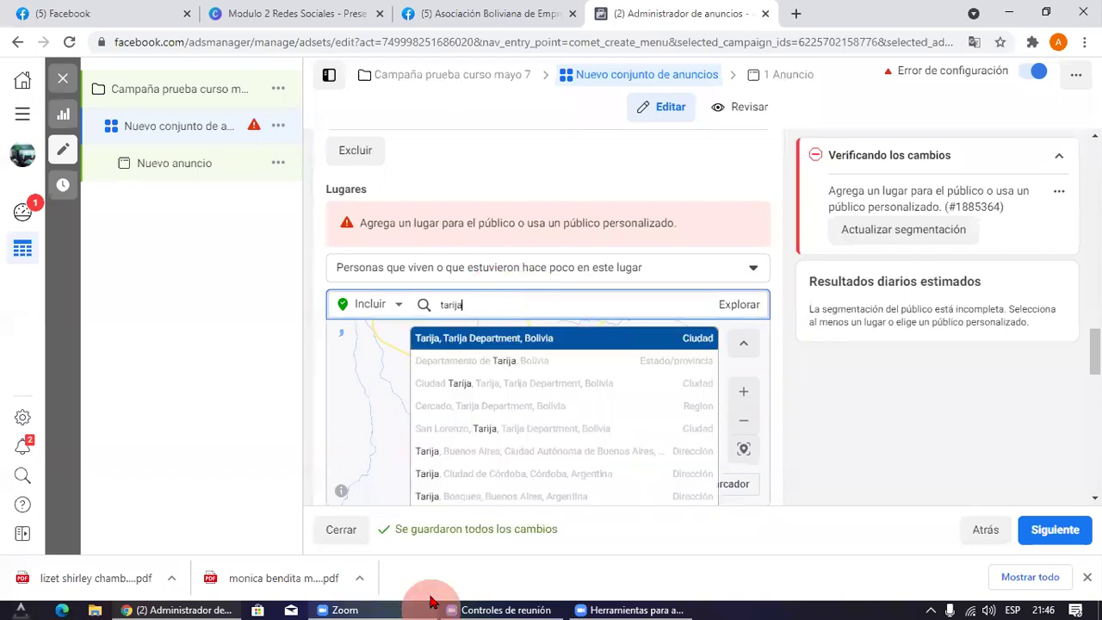
pyautogui.click(482, 342)
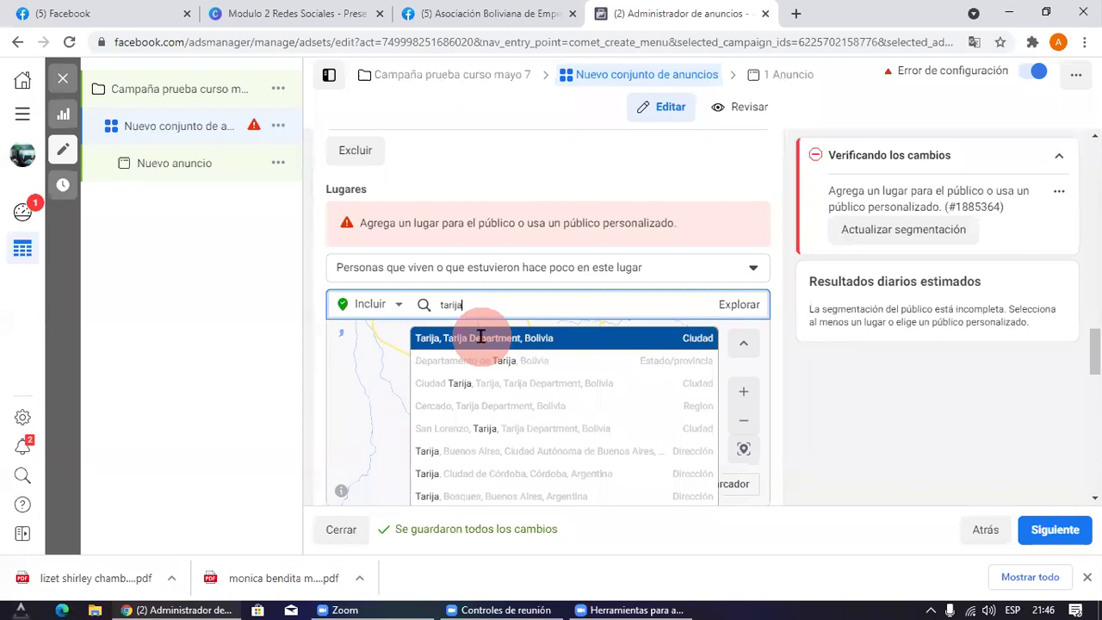
pyautogui.click(562, 286)
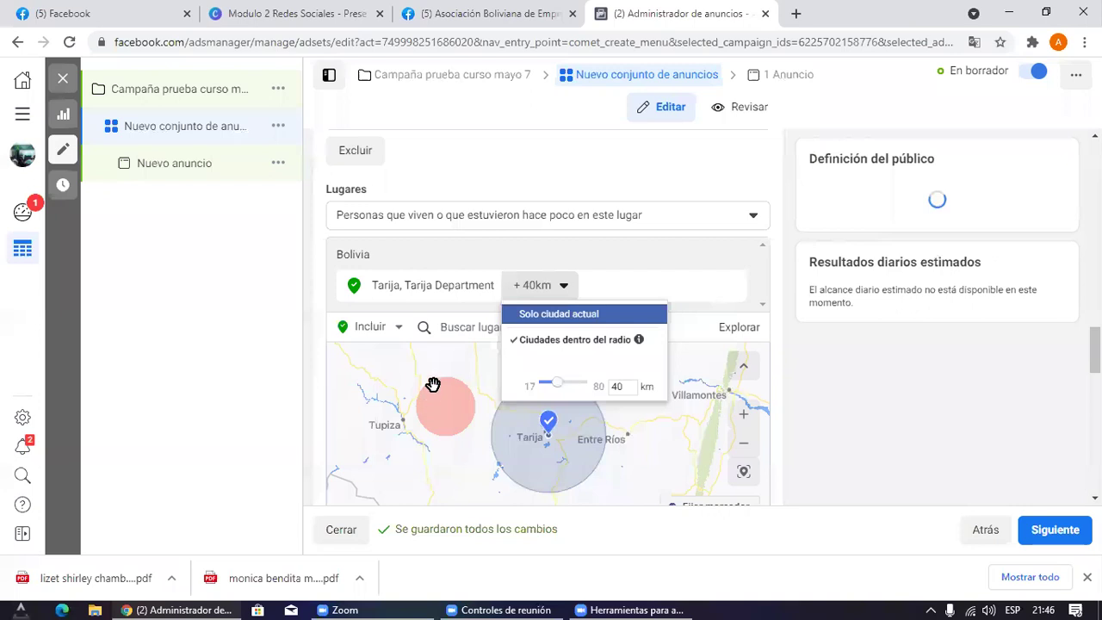
pyautogui.click(558, 314)
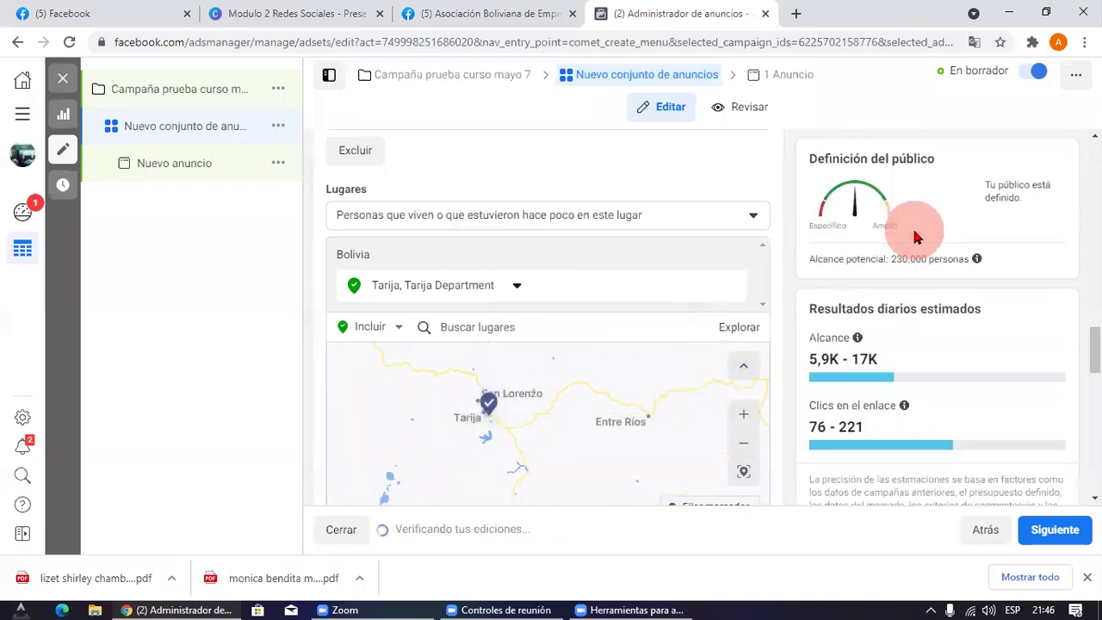
# Step: Highlight the potential reach for Tarija and examine the city's position within Bolivia on the location map
pyautogui.moveTo(892, 260); pyautogui.dragTo(980, 260)
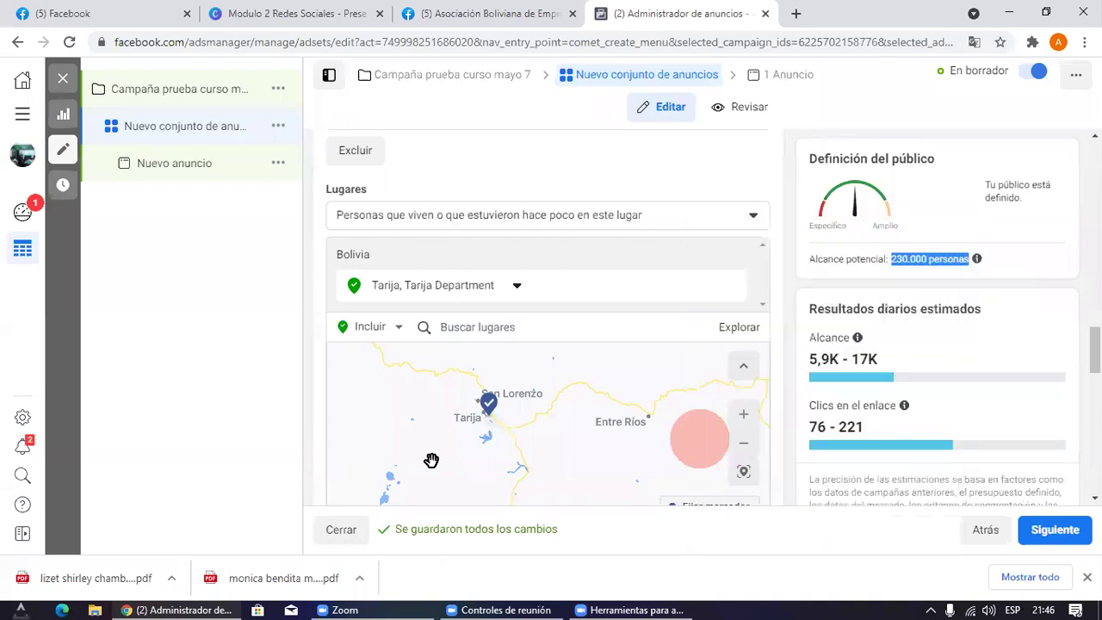
pyautogui.click(559, 403)
pyautogui.scroll(-5, 559, 401)
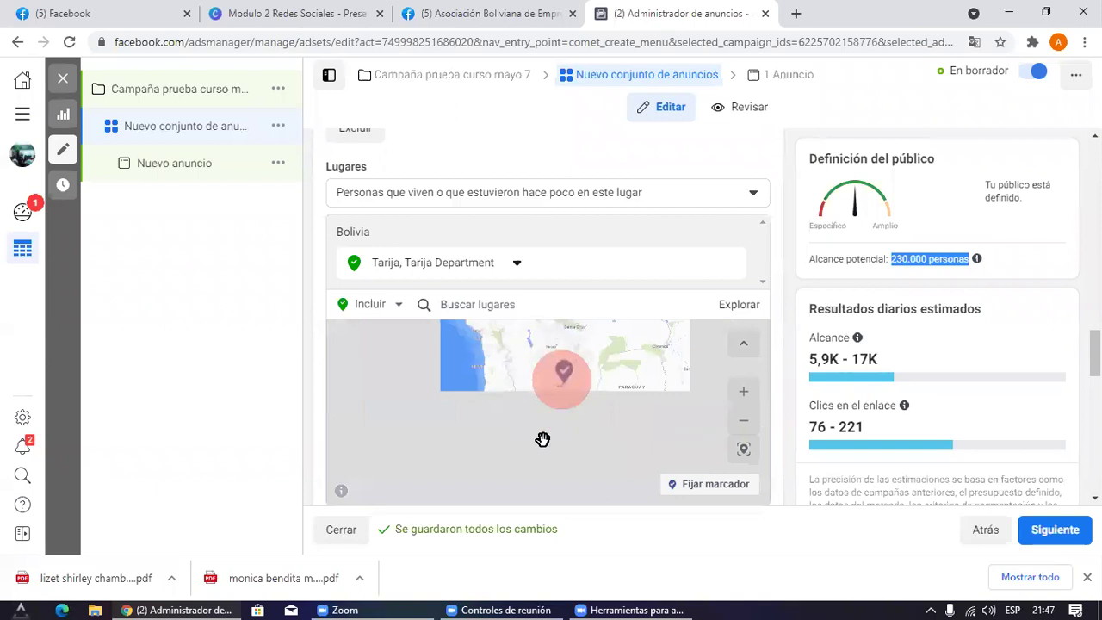
pyautogui.scroll(3, 472, 370)
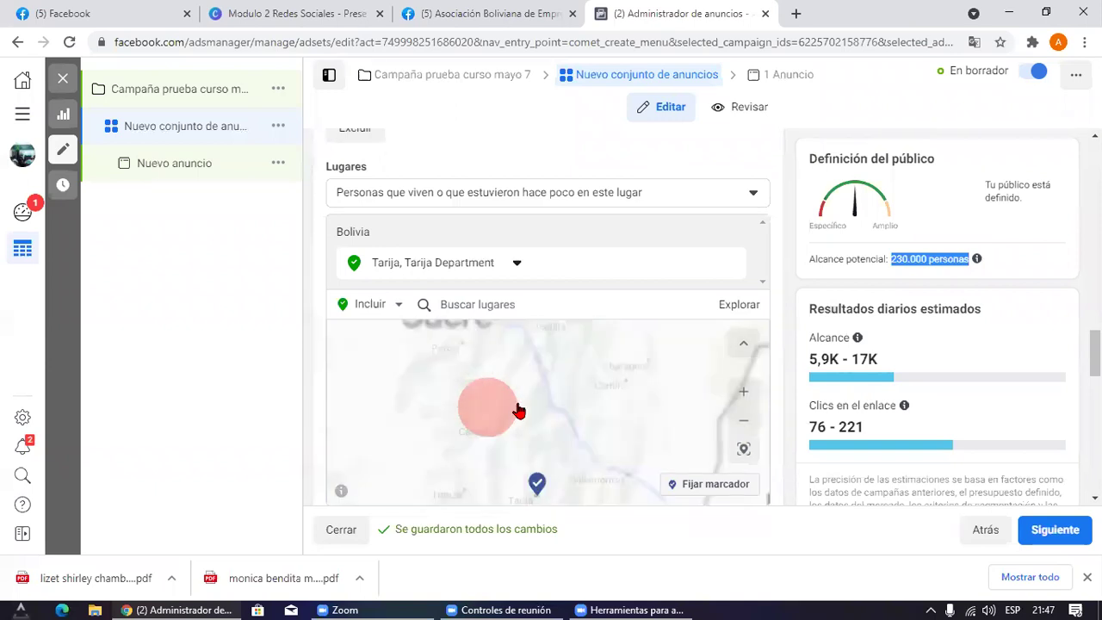
pyautogui.scroll(-2, 518, 411)
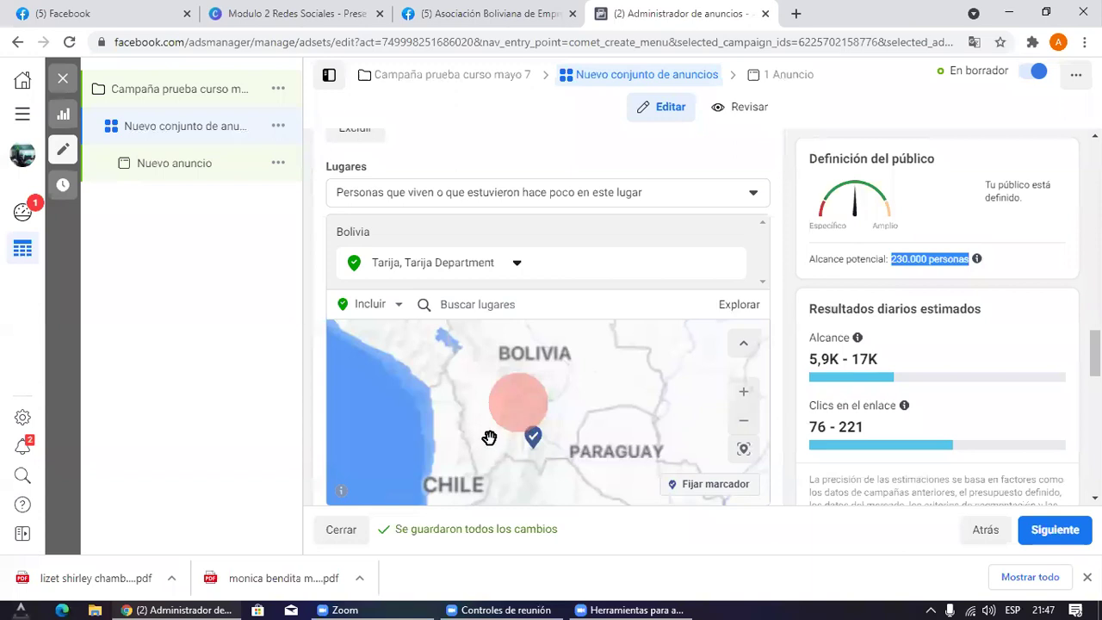
pyautogui.click(629, 469)
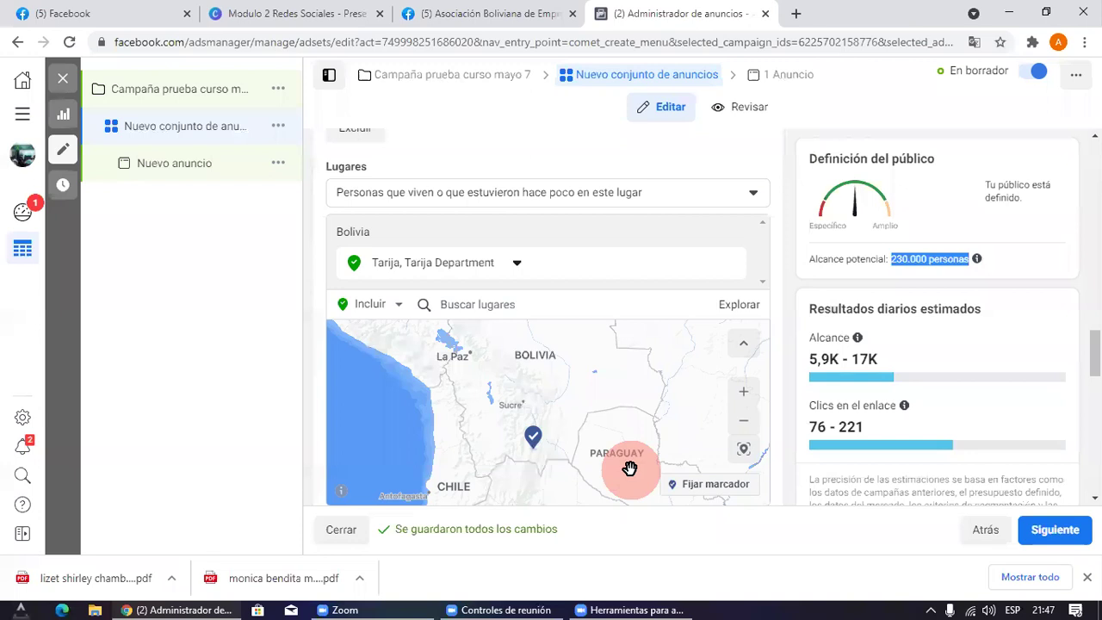
# Step: Display the explanation of how the potential reach number is calculated, and close it
pyautogui.click(933, 250)
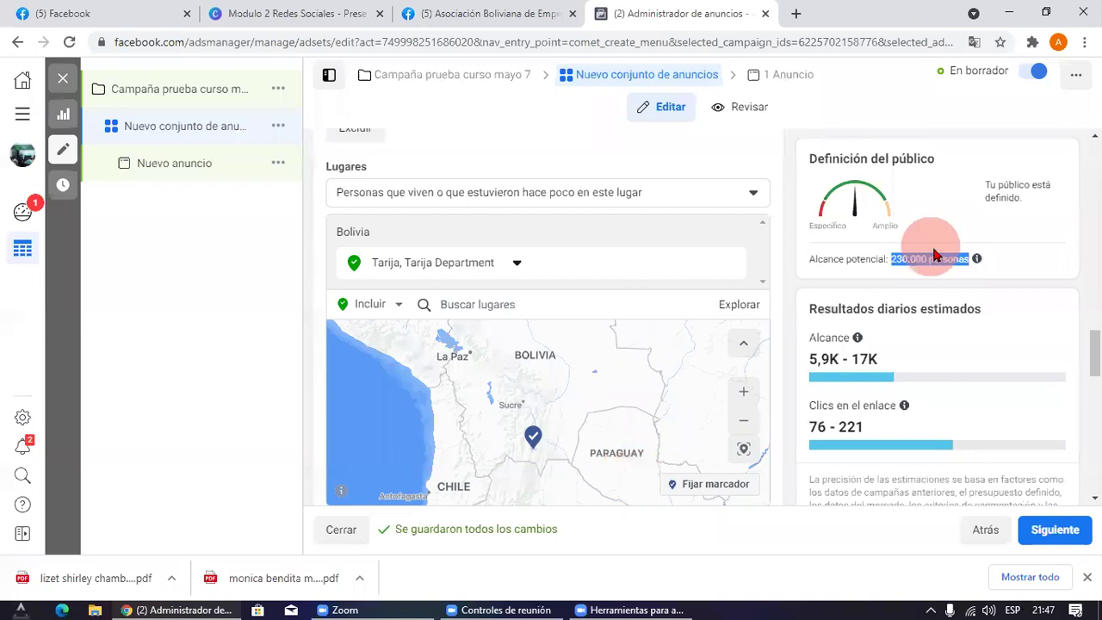
pyautogui.click(977, 259)
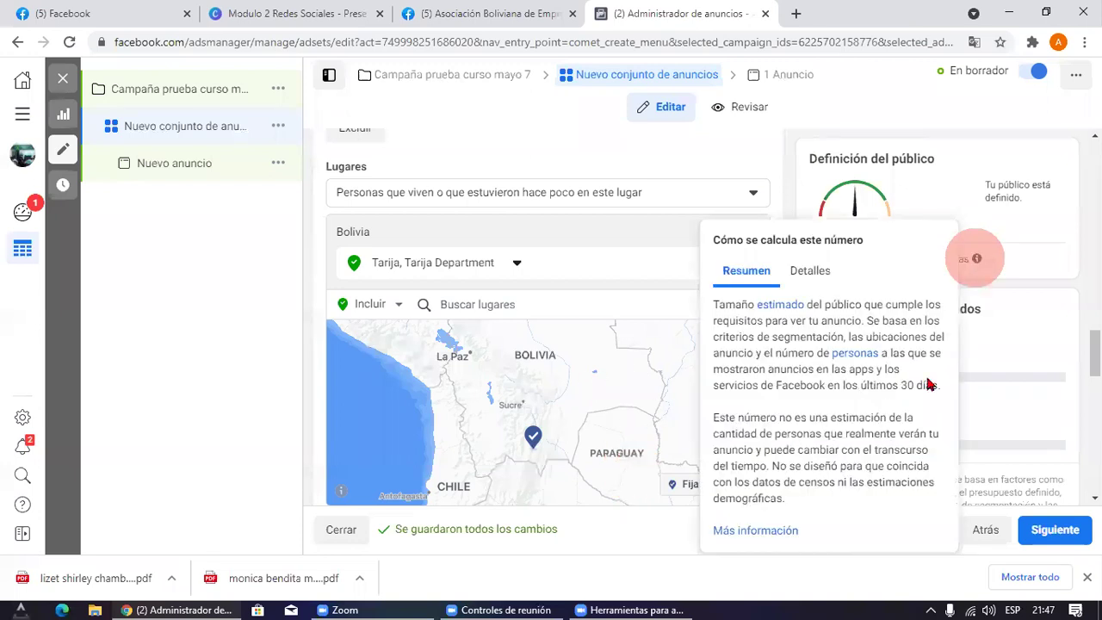
pyautogui.click(818, 431)
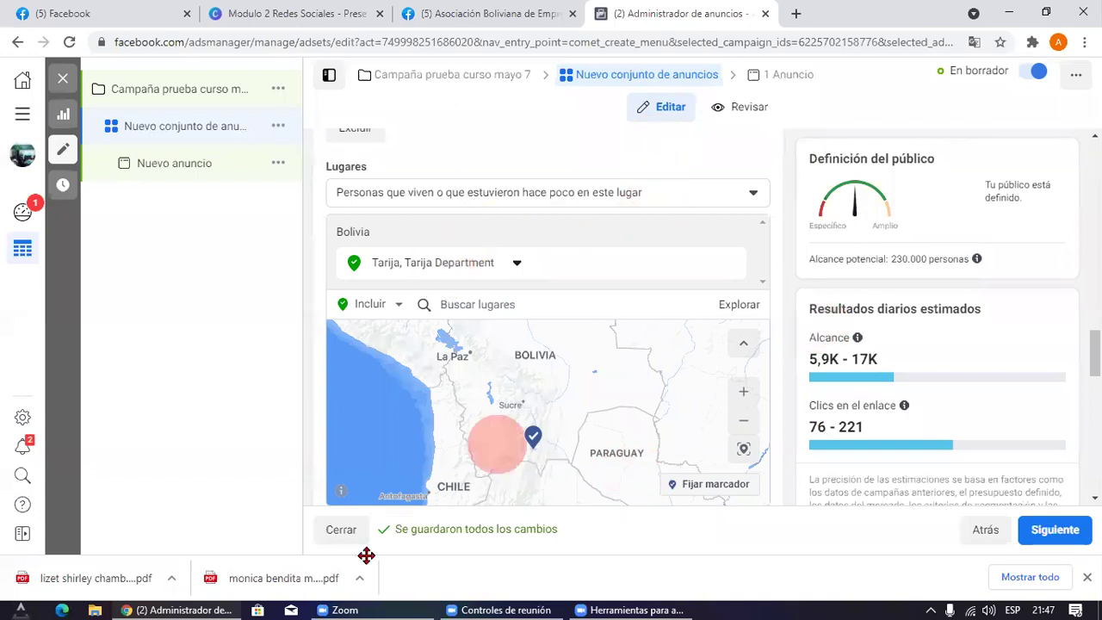
pyautogui.click(422, 573)
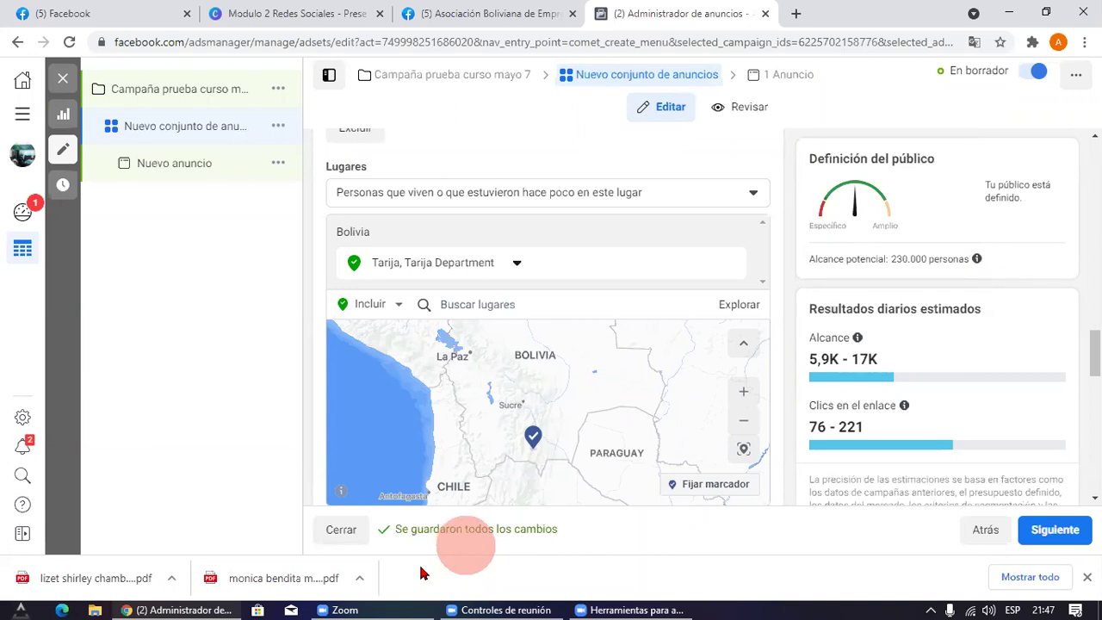
# Step: Replace Tarija with the city of La Paz, La Paz Department, Bolivia, as the included location
pyautogui.click(749, 262)
pyautogui.click(506, 283)
pyautogui.write('la paz')
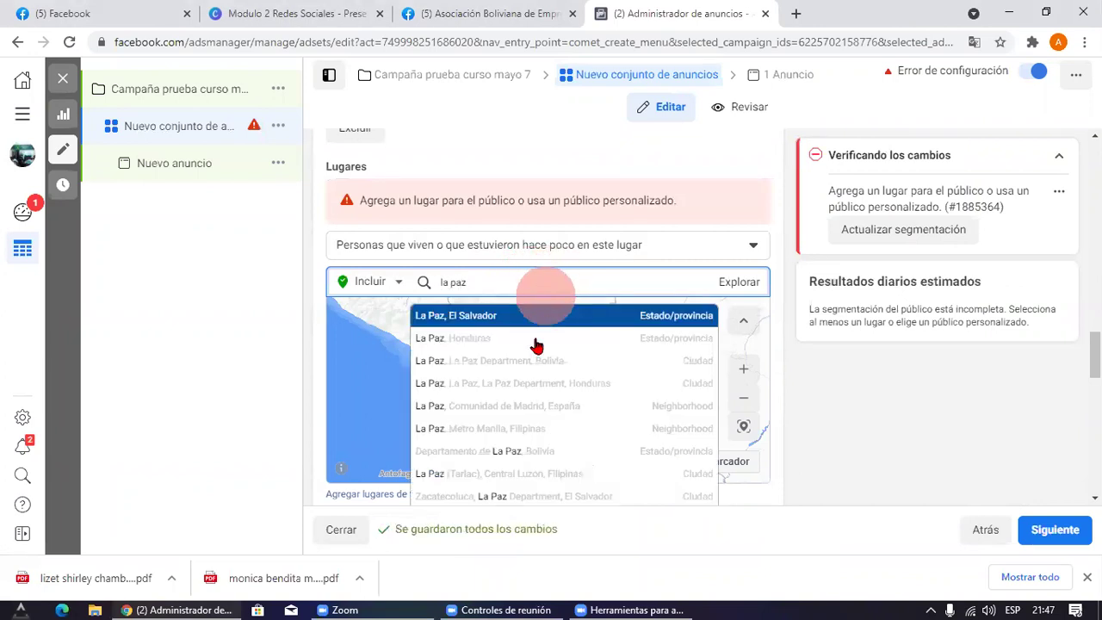
pyautogui.click(539, 369)
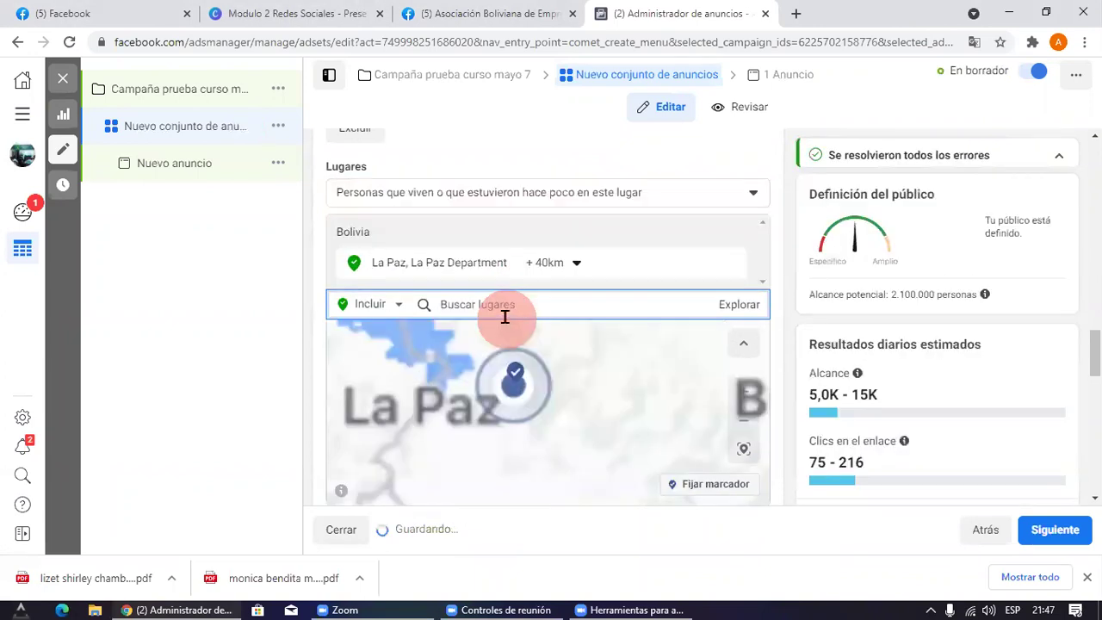
# Step: Add the city of Cochabamba, Cochabamba Department, Bolivia, to the included locations
pyautogui.write('cochabm')
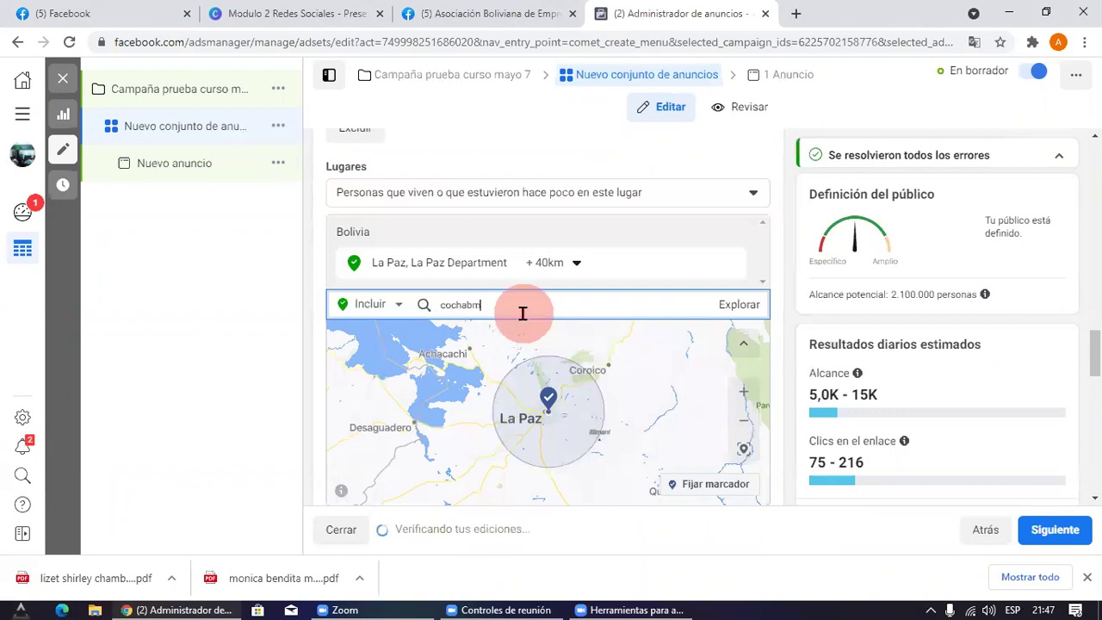
pyautogui.press('BackSpace')
pyautogui.write('amba')
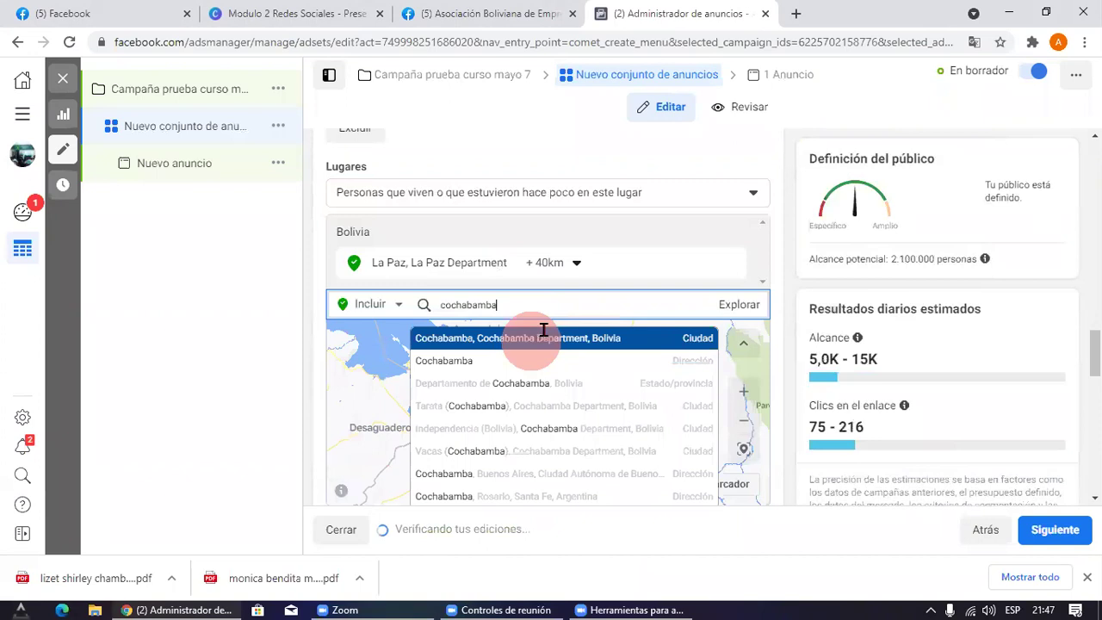
pyautogui.click(544, 336)
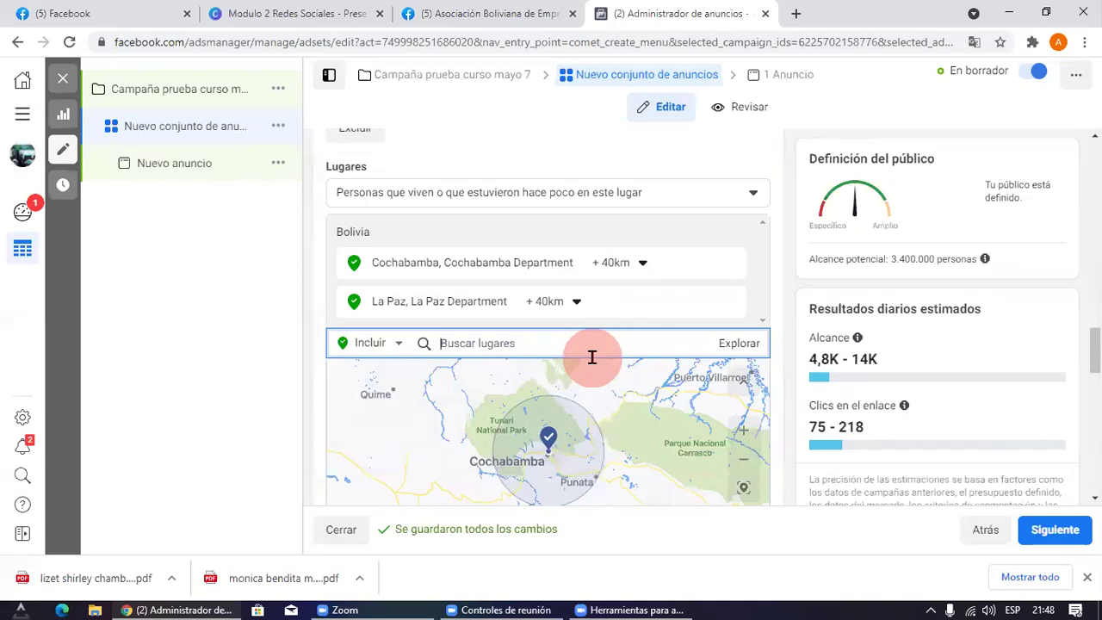
# Step: Add the city of Santa Cruz de la Sierra, Santa Cruz Department, Bolivia, to the included locations
pyautogui.write('santa')
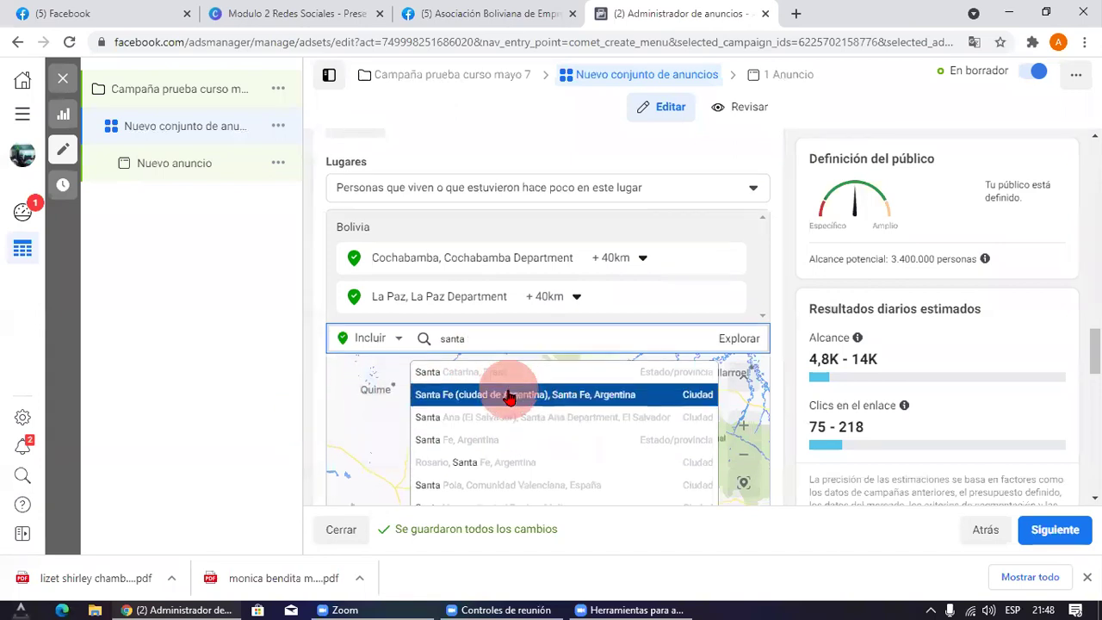
pyautogui.scroll(-3, 509, 397)
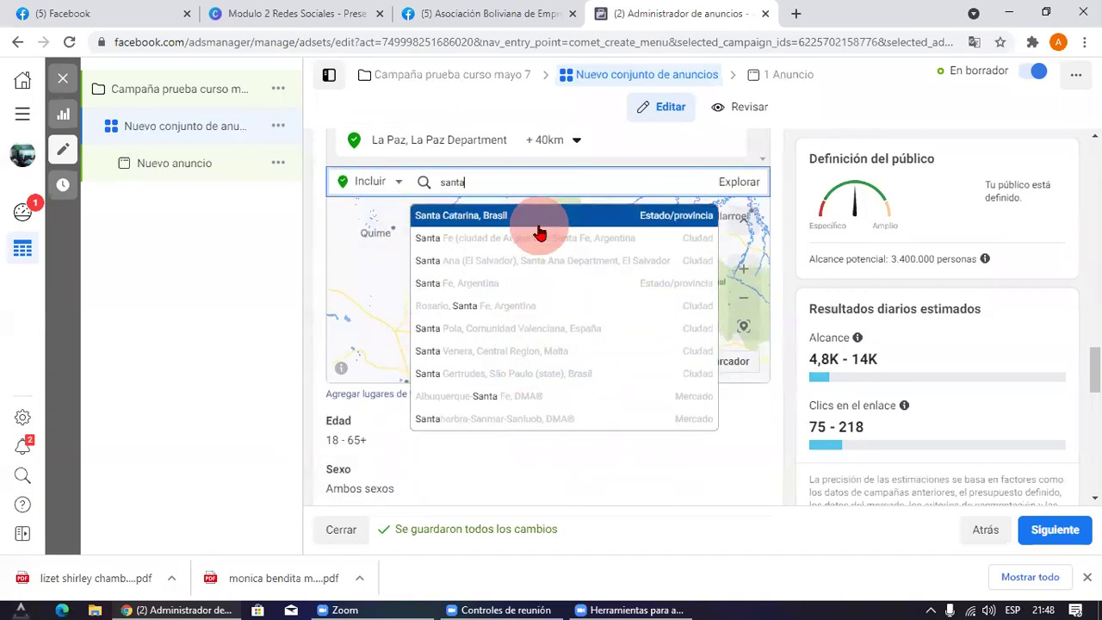
pyautogui.write('cruz de la sierra')
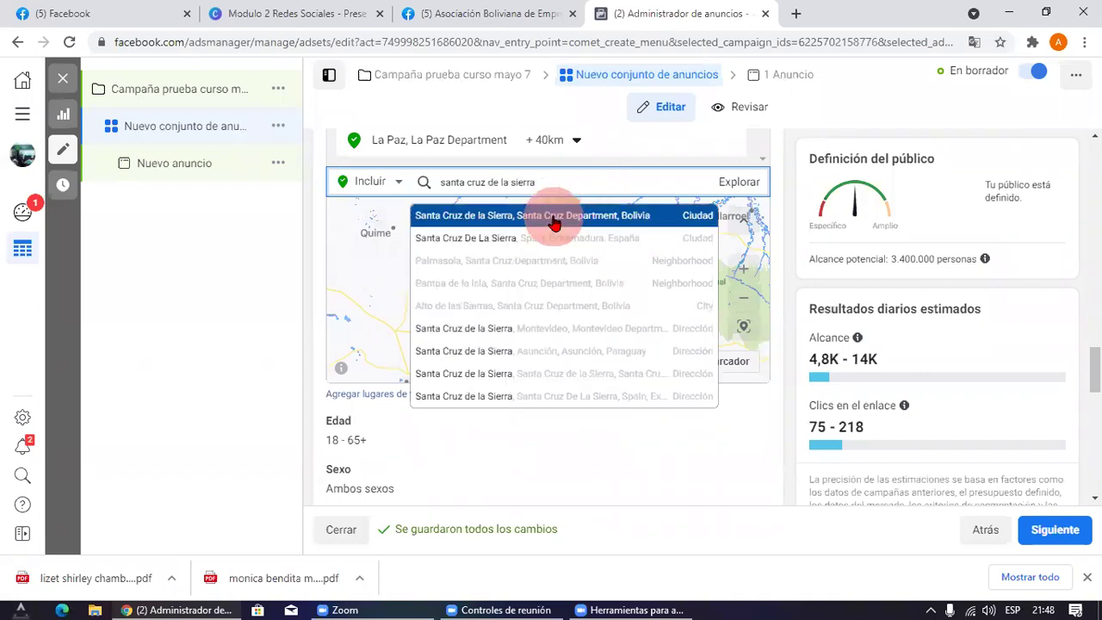
pyautogui.press('Return')
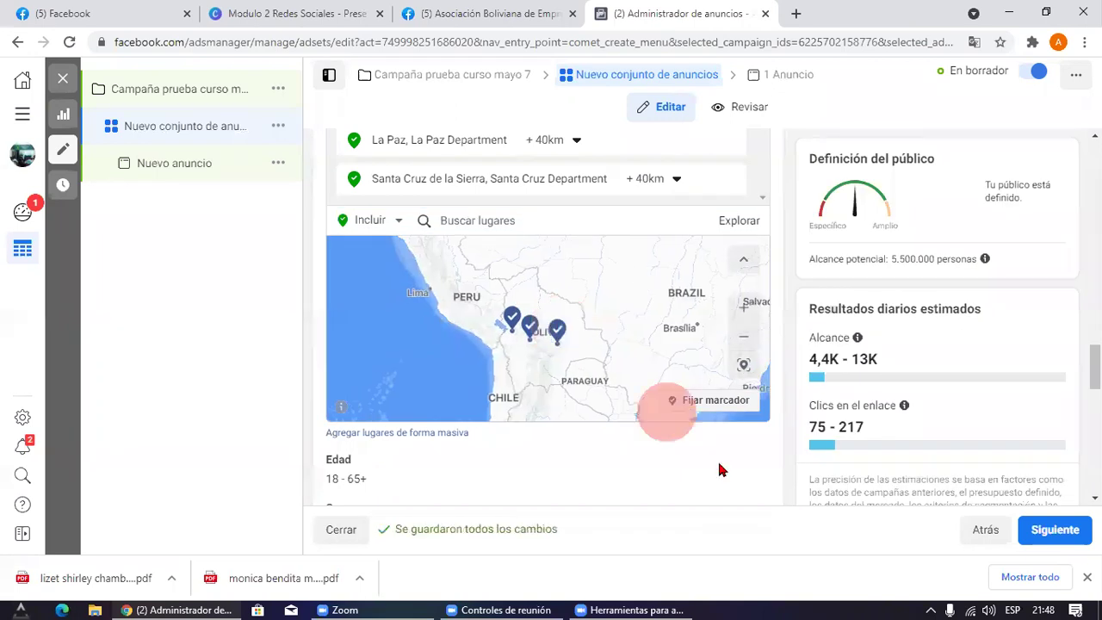
# Step: Annotate the combined potential reach freehand and examine La Paz, Cochabamba and Santa Cruz de la Sierra on the location map
pyautogui.click(786, 342)
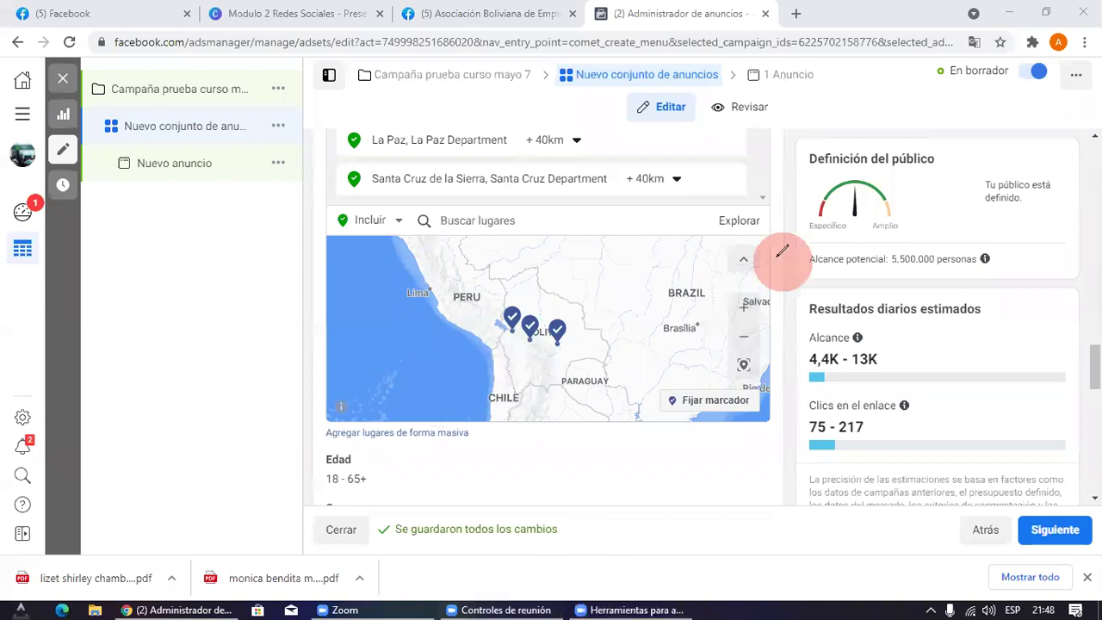
pyautogui.moveTo(734, 251)
pyautogui.mouseDown()
pyautogui.moveTo(761, 249)
pyautogui.moveTo(779, 344)
pyautogui.moveTo(885, 305)
pyautogui.mouseUp()
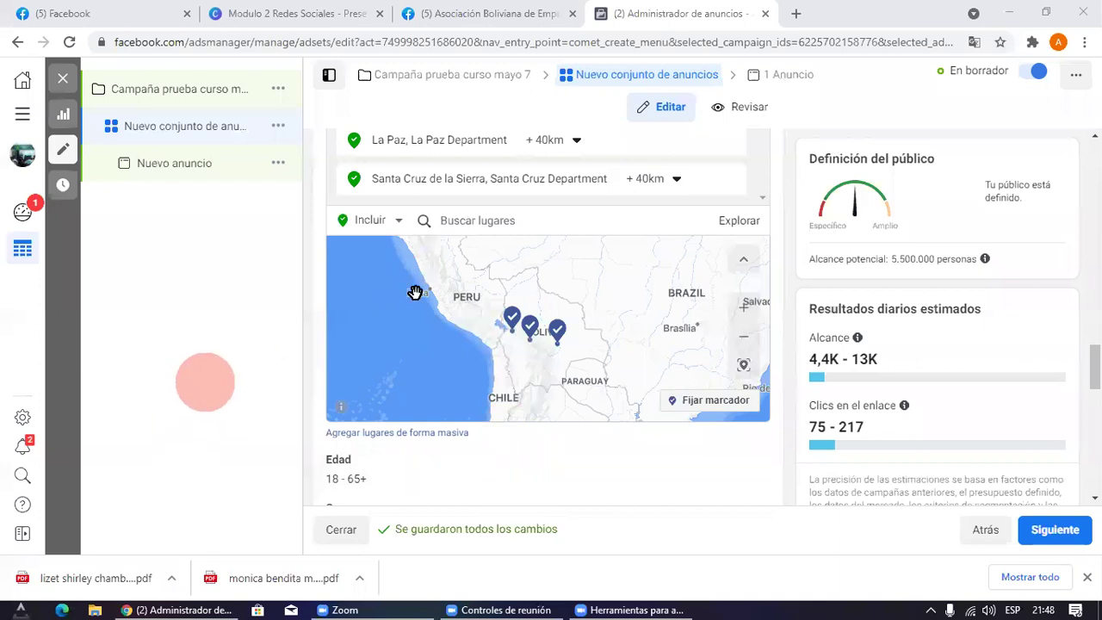
pyautogui.scroll(3, 416, 293)
pyautogui.scroll(-2, 474, 309)
pyautogui.moveTo(467, 307); pyautogui.dragTo(284, 293)
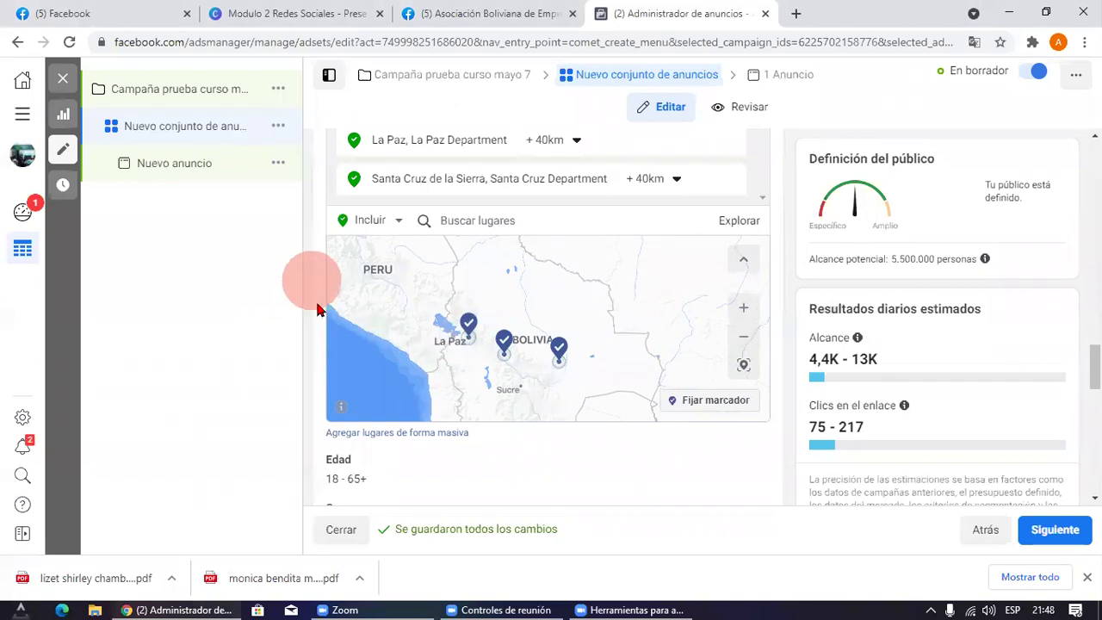
# Step: Review the ad set's total budget against the potential reach of the three included cities, highlighting both values
pyautogui.scroll(-5, 390, 241)
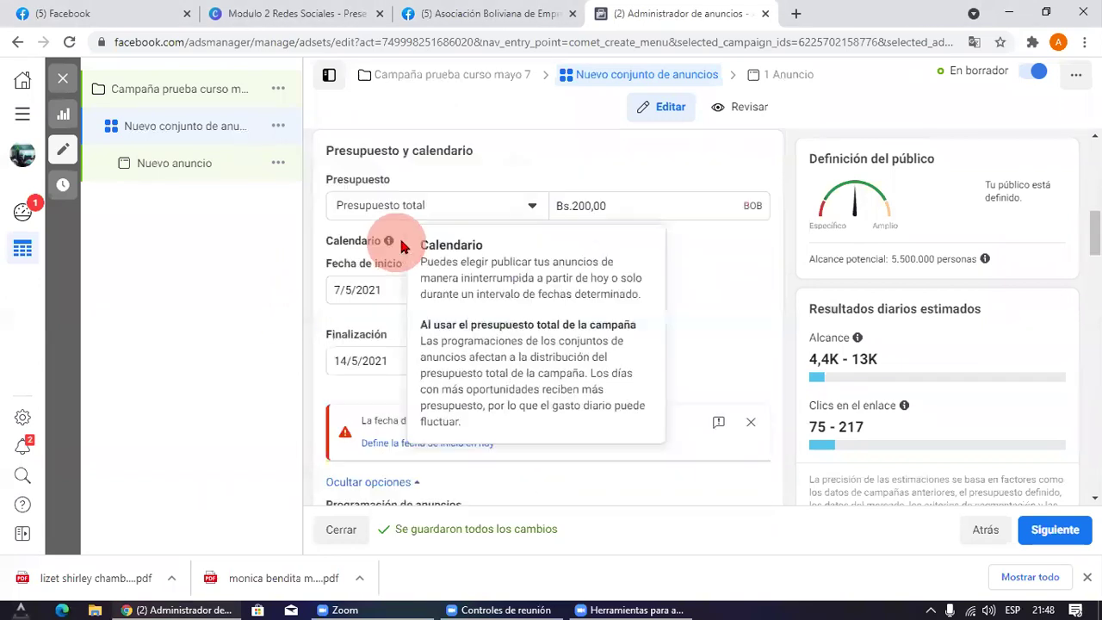
pyautogui.moveTo(660, 206); pyautogui.dragTo(465, 211)
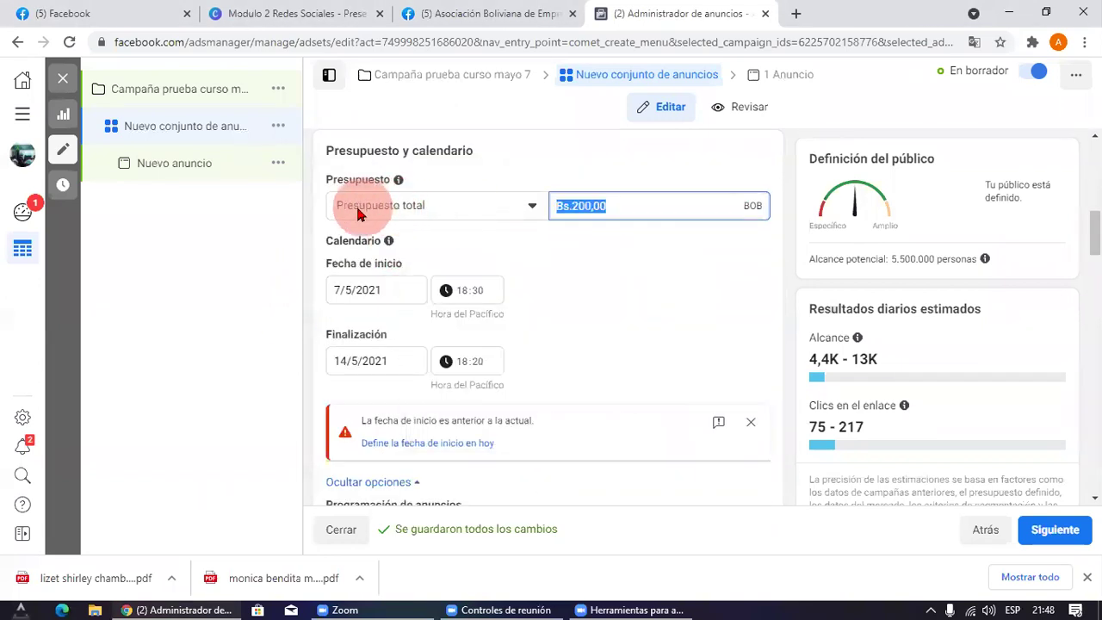
pyautogui.click(639, 323)
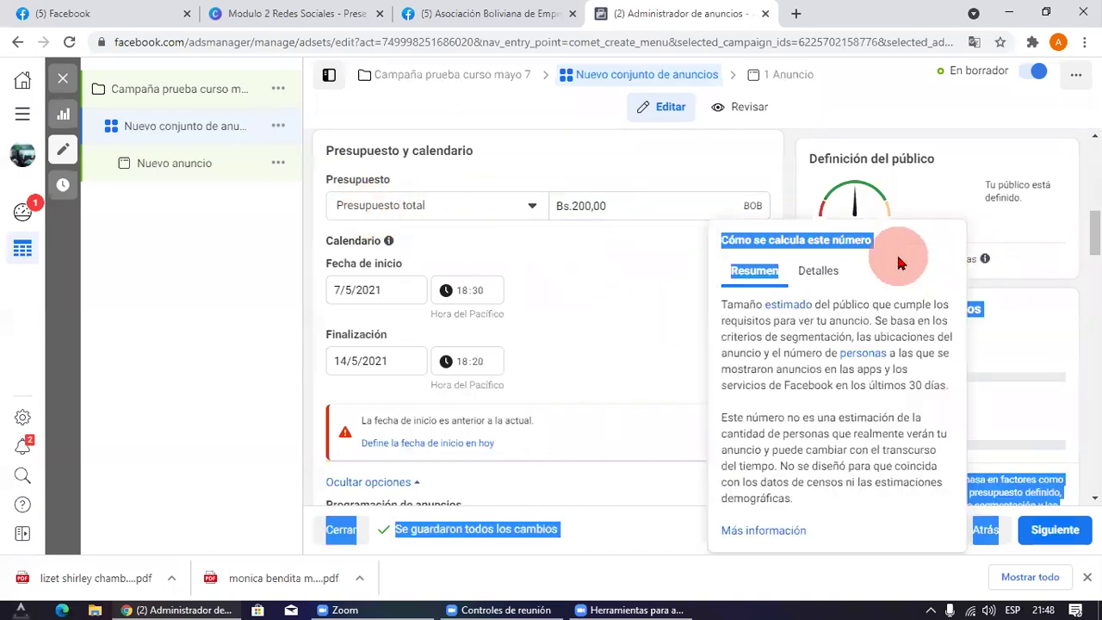
pyautogui.moveTo(980, 267)
pyautogui.moveTo(979, 268); pyautogui.dragTo(974, 266)
pyautogui.click(974, 266)
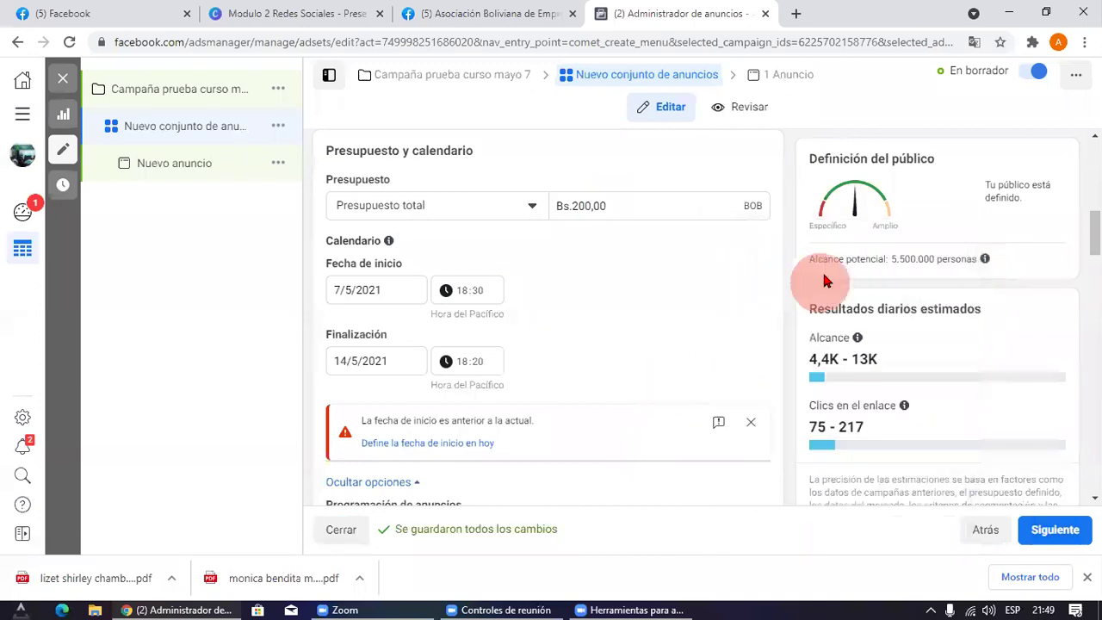
pyautogui.moveTo(891, 258); pyautogui.dragTo(1002, 263)
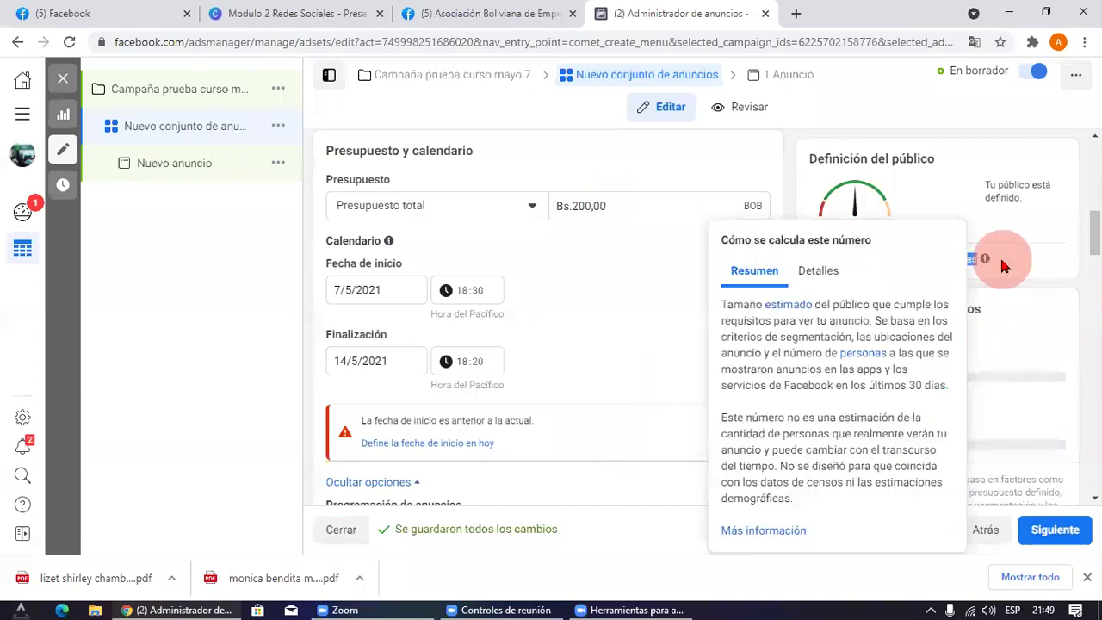
pyautogui.click(1035, 349)
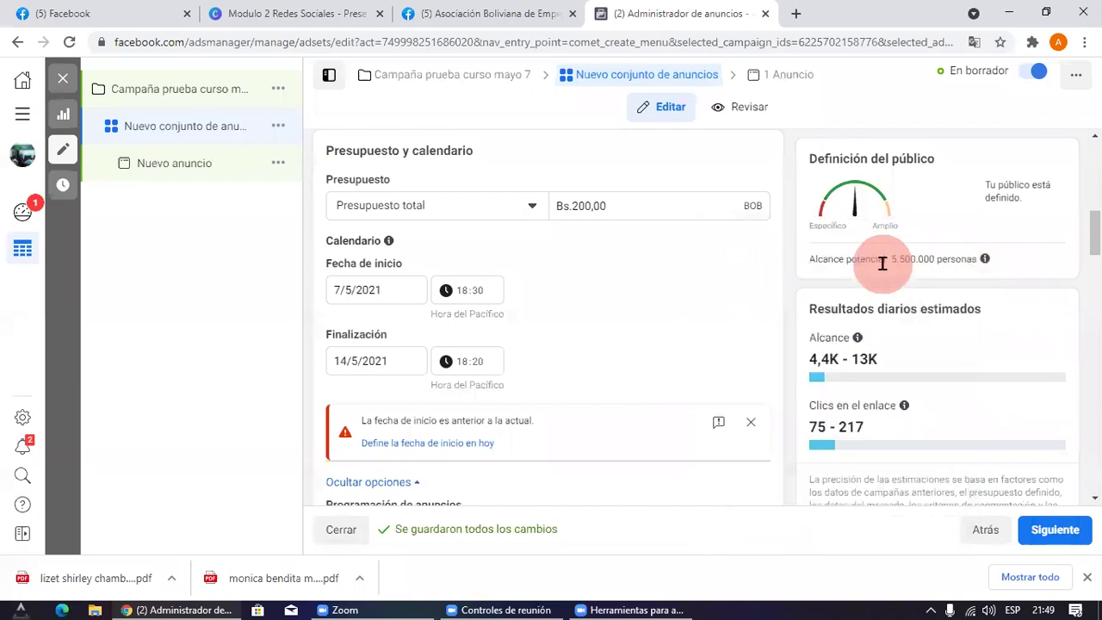
pyautogui.moveTo(979, 262)
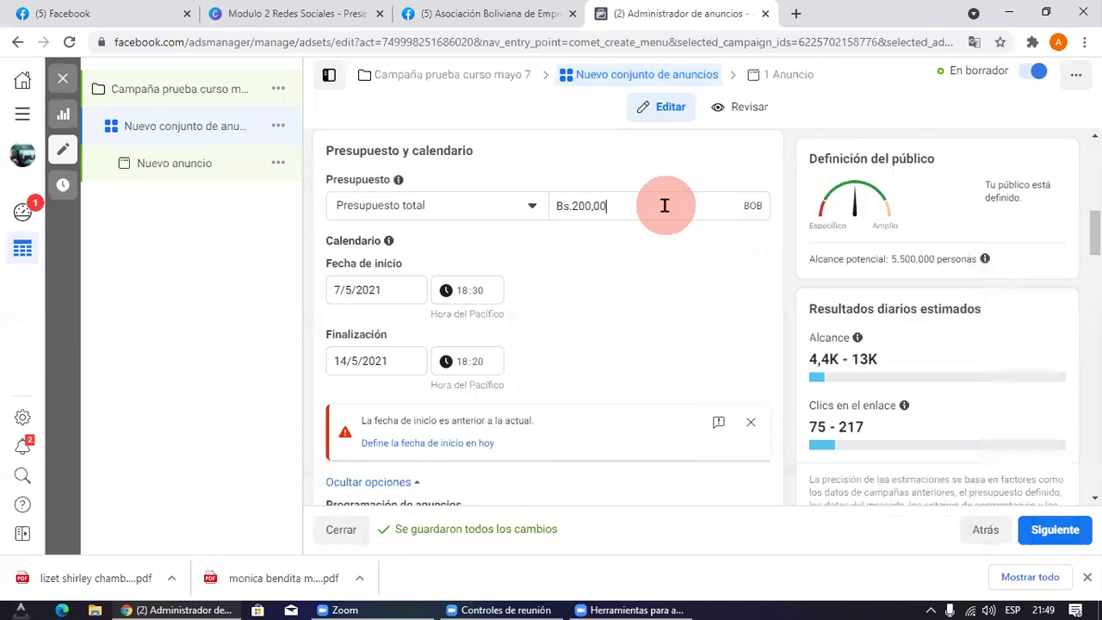
# Step: Set the ad set's total budget to 1000 BOB and highlight the potential reach to compare the two
pyautogui.moveTo(664, 204); pyautogui.dragTo(388, 205)
pyautogui.write('1000')
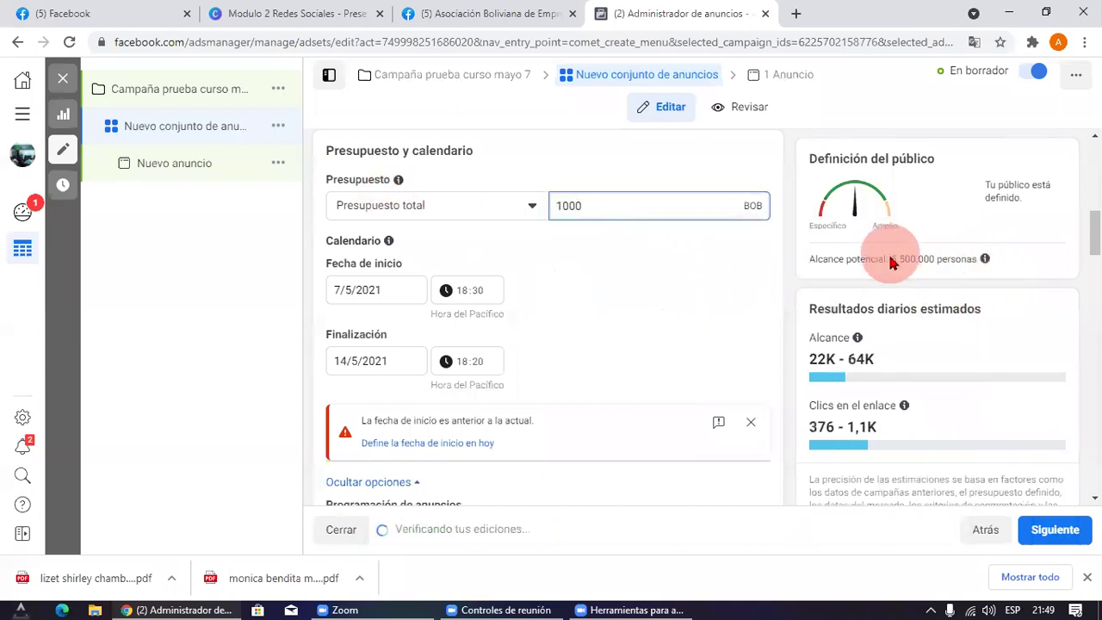
pyautogui.moveTo(891, 259); pyautogui.dragTo(937, 256)
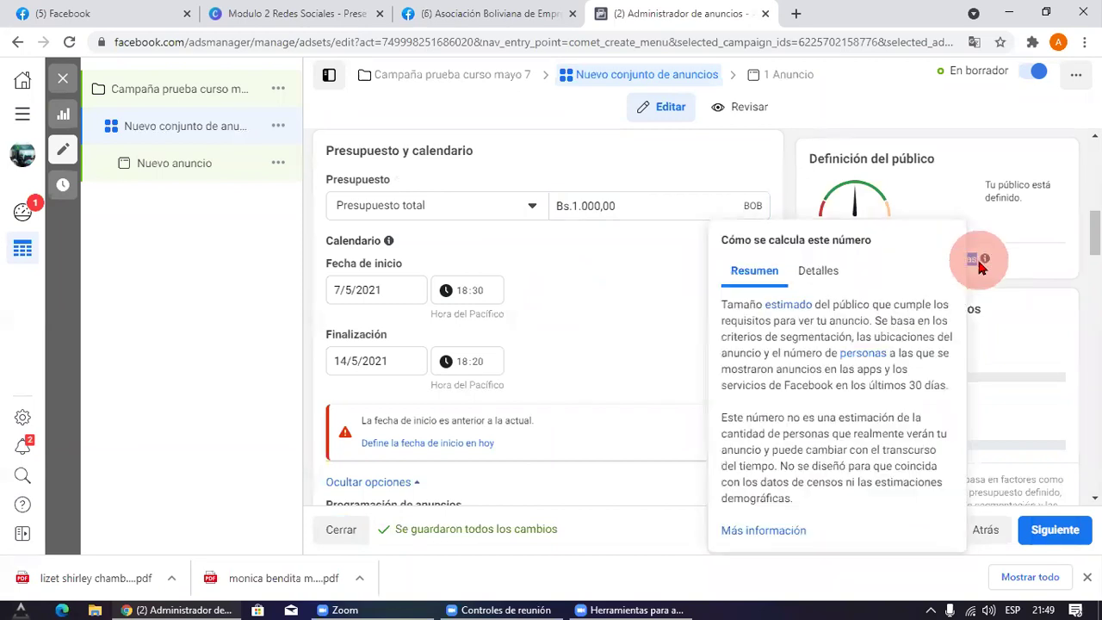
pyautogui.click(657, 207)
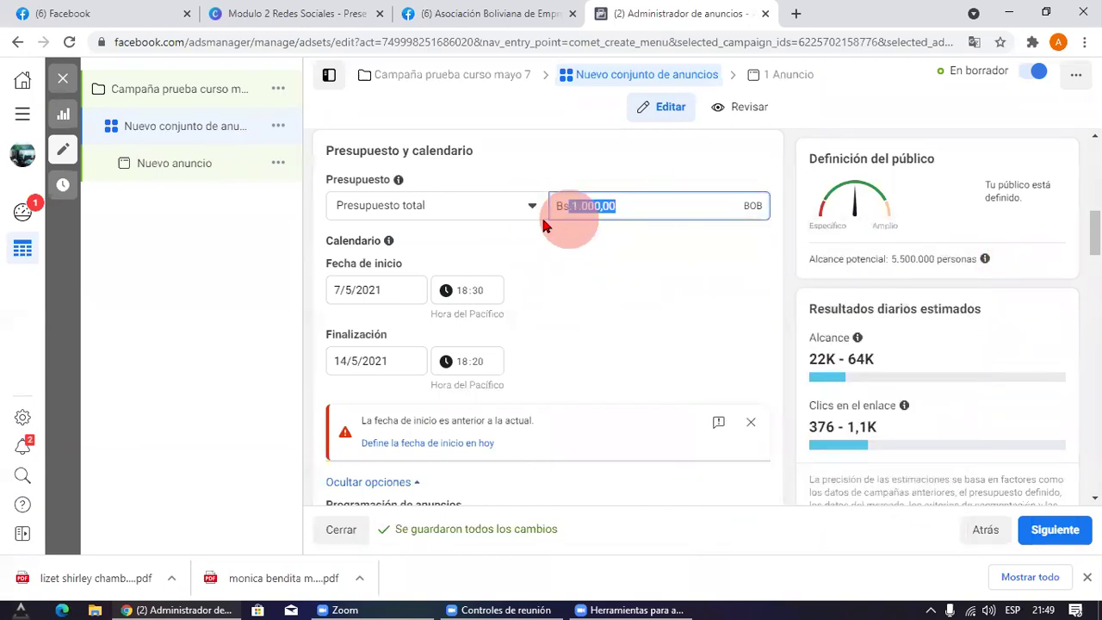
pyautogui.click(892, 270)
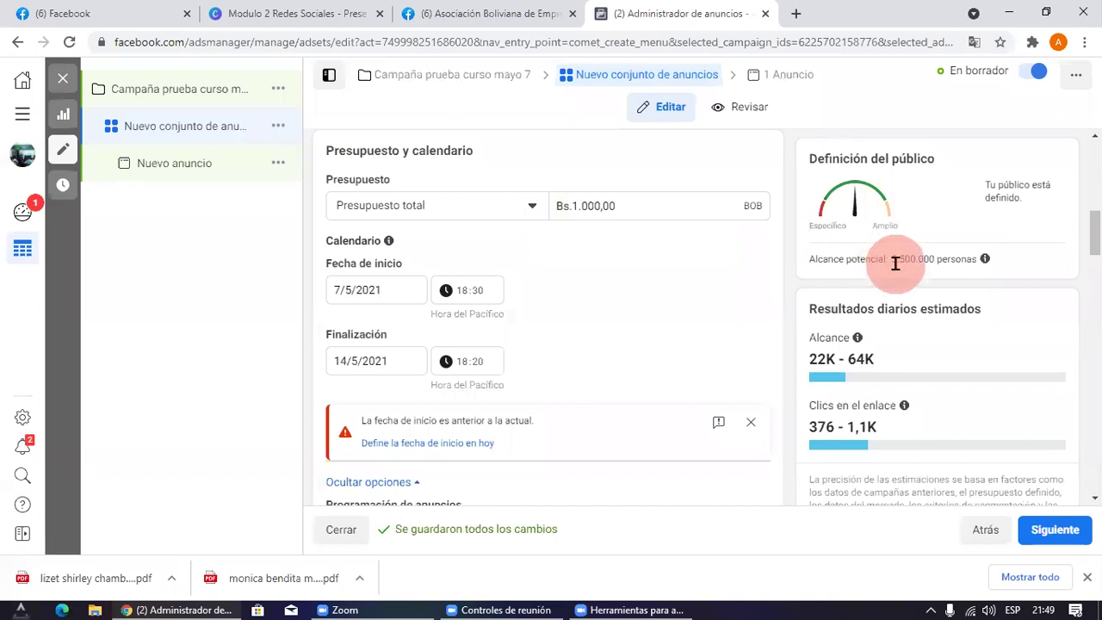
# Step: Highlight the potential reach and set the ad set's total budget to 500 BOB to compare the estimated daily results
pyautogui.moveTo(896, 260); pyautogui.dragTo(984, 259)
pyautogui.moveTo(985, 258)
pyautogui.click(628, 207)
pyautogui.write('500')
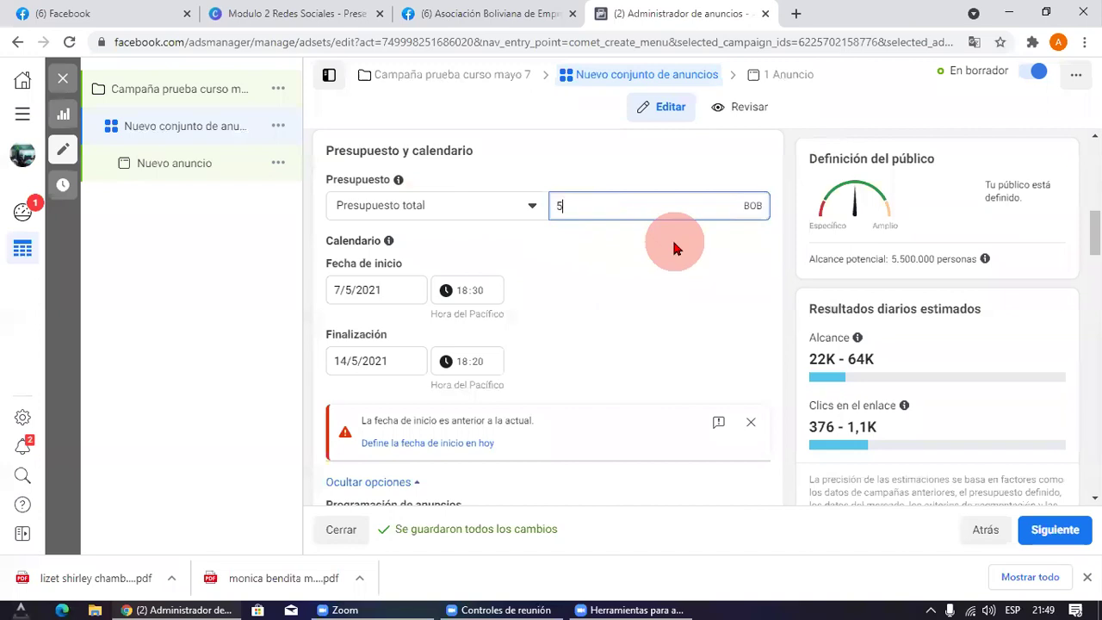
pyautogui.click(846, 258)
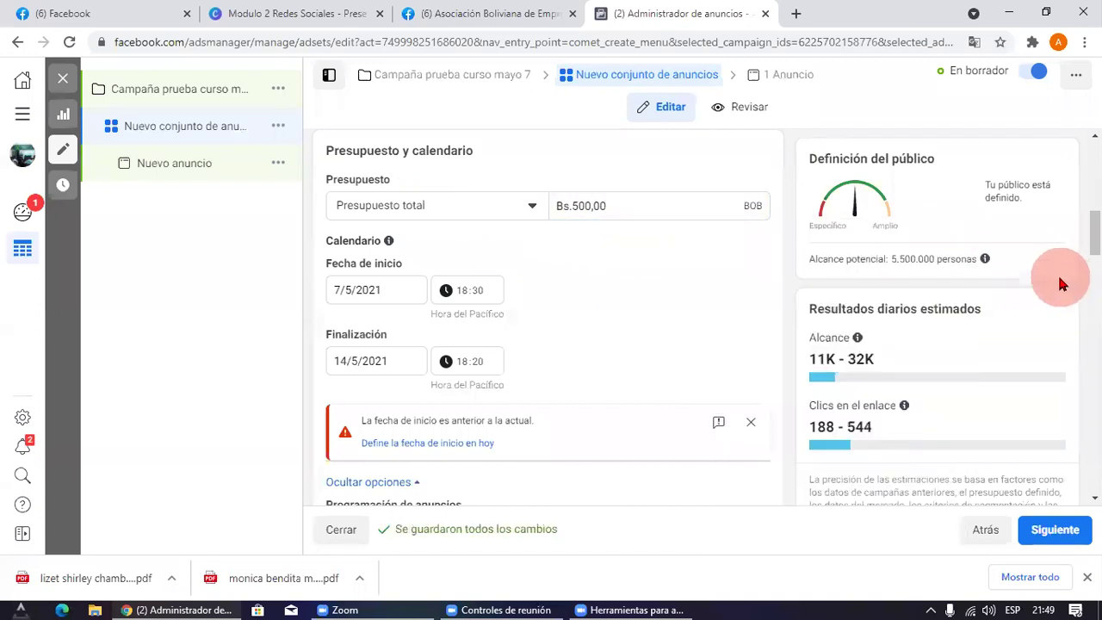
# Step: Set the ad set's total budget to 1000 BOB and compare it with the highlighted potential reach
pyautogui.click(654, 205)
pyautogui.write('1000')
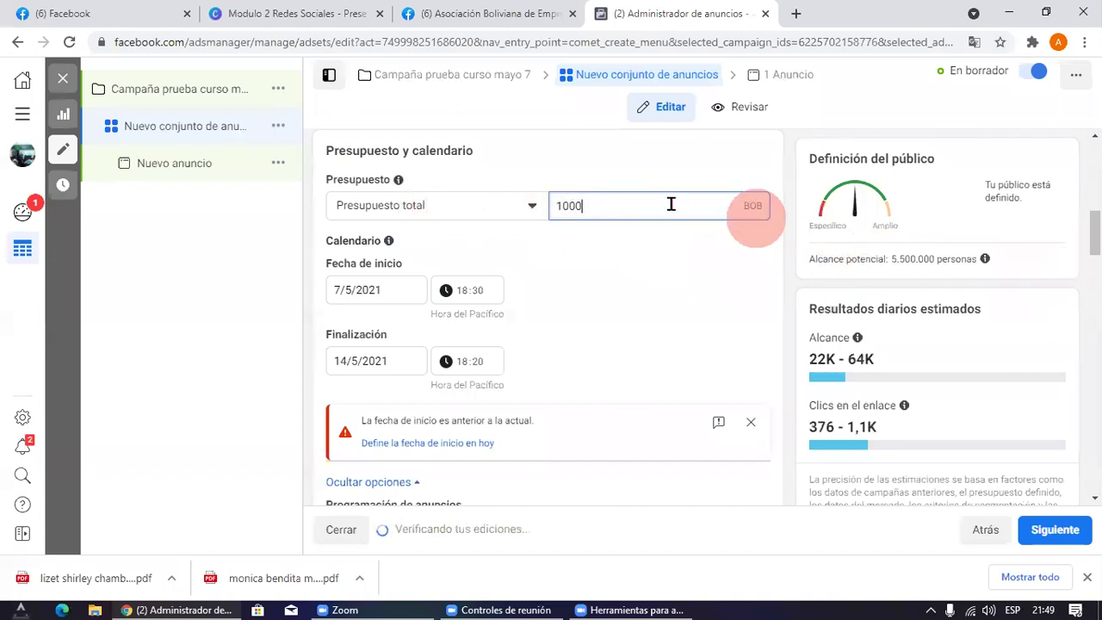
pyautogui.moveTo(651, 206); pyautogui.dragTo(484, 187)
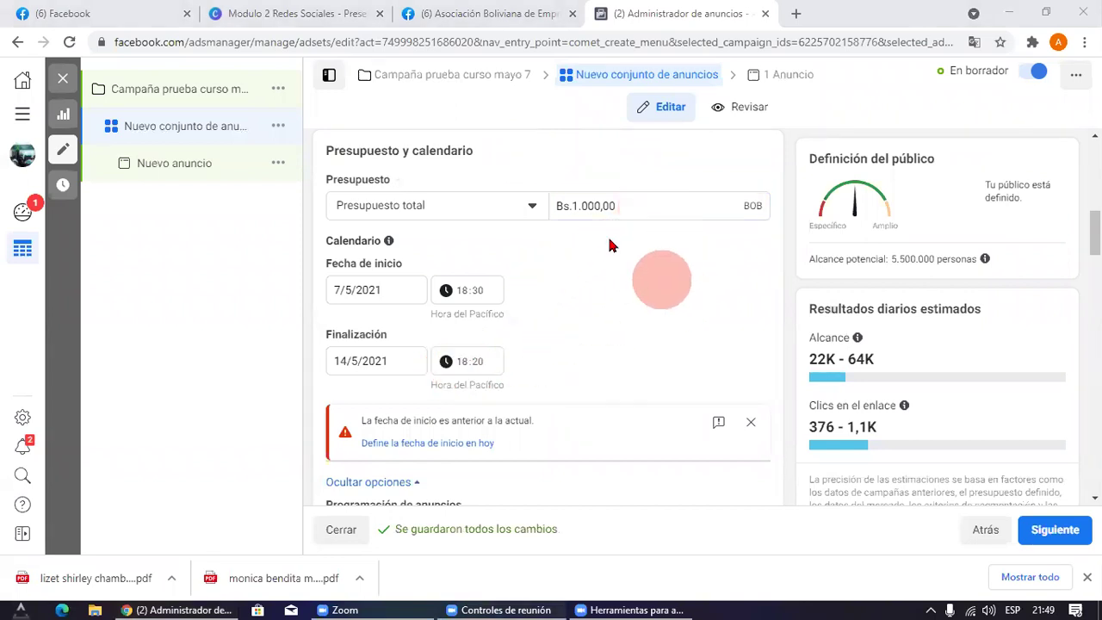
pyautogui.moveTo(883, 259); pyautogui.dragTo(999, 258)
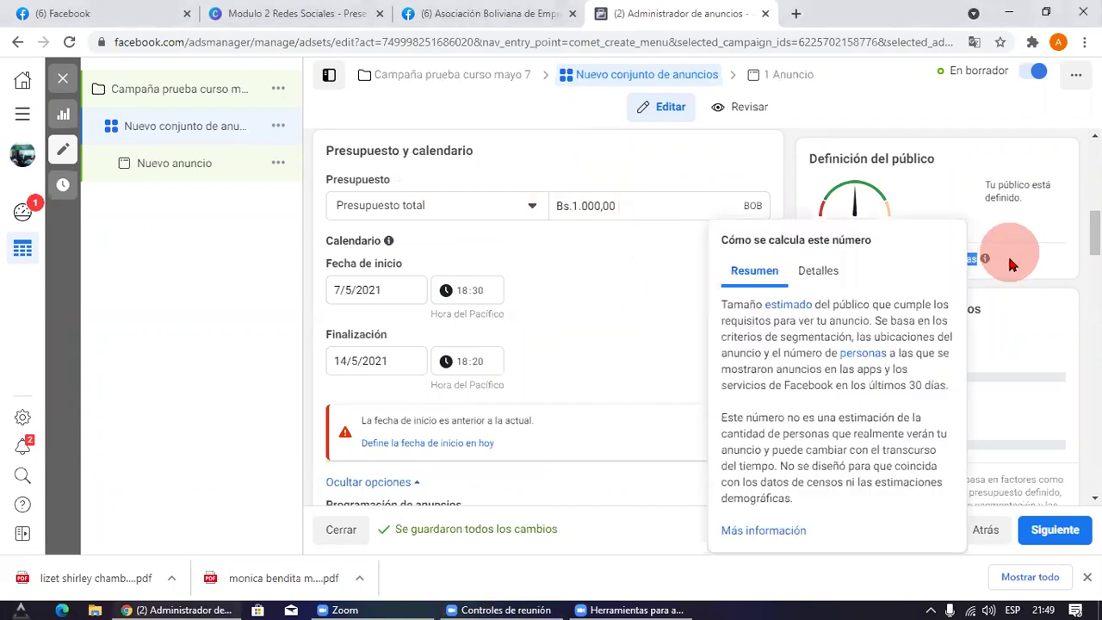
pyautogui.click(1011, 287)
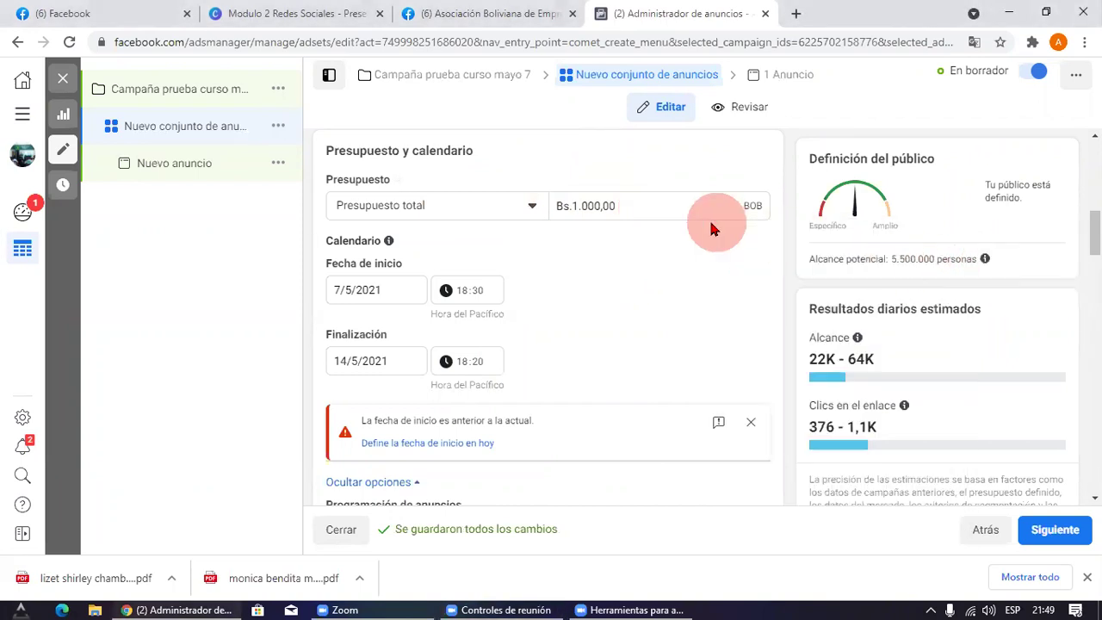
pyautogui.moveTo(639, 207); pyautogui.dragTo(281, 199)
pyautogui.click(684, 227)
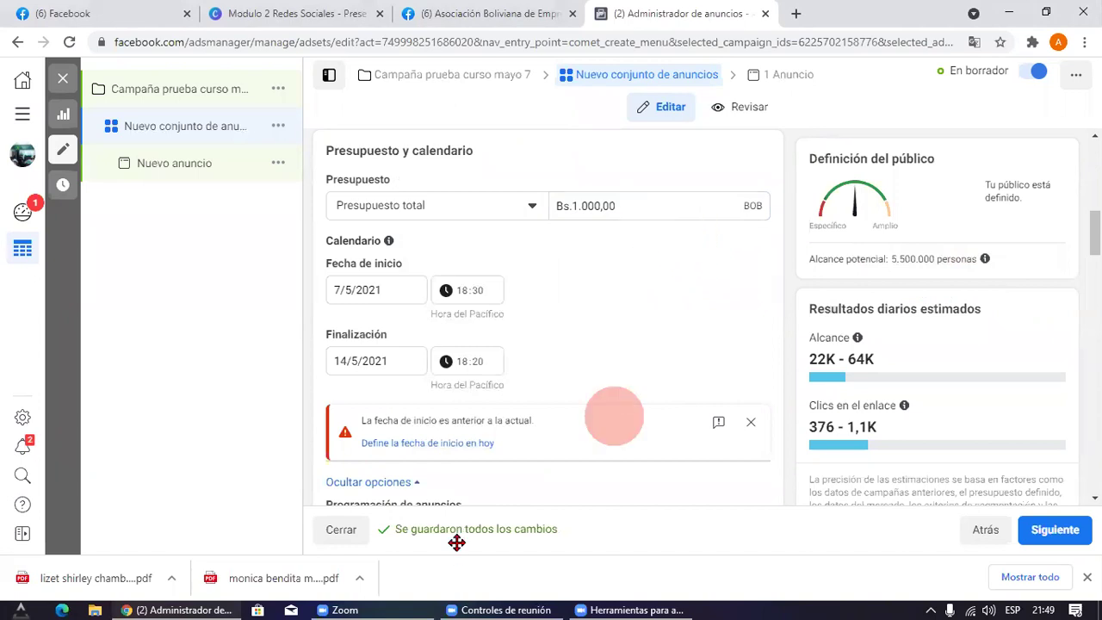
# Step: Annotate the potential reach with a freehand red circle and an arrow leading to it from the schedule section
pyautogui.click(628, 577)
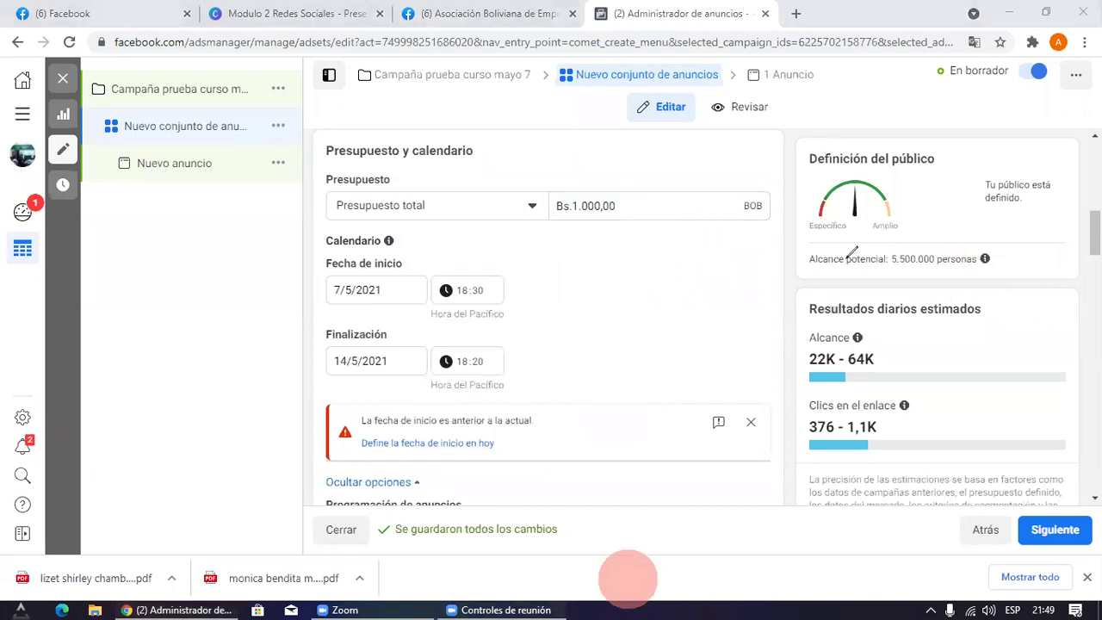
pyautogui.moveTo(797, 248); pyautogui.dragTo(805, 286)
pyautogui.moveTo(469, 387); pyautogui.dragTo(821, 284)
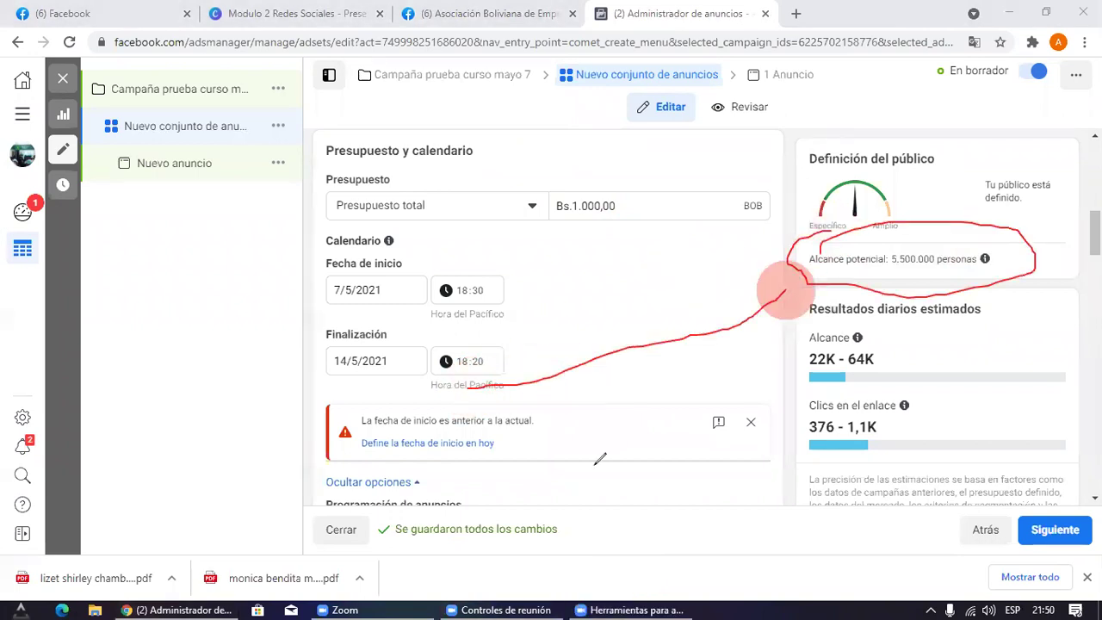
pyautogui.moveTo(731, 289); pyautogui.dragTo(790, 330)
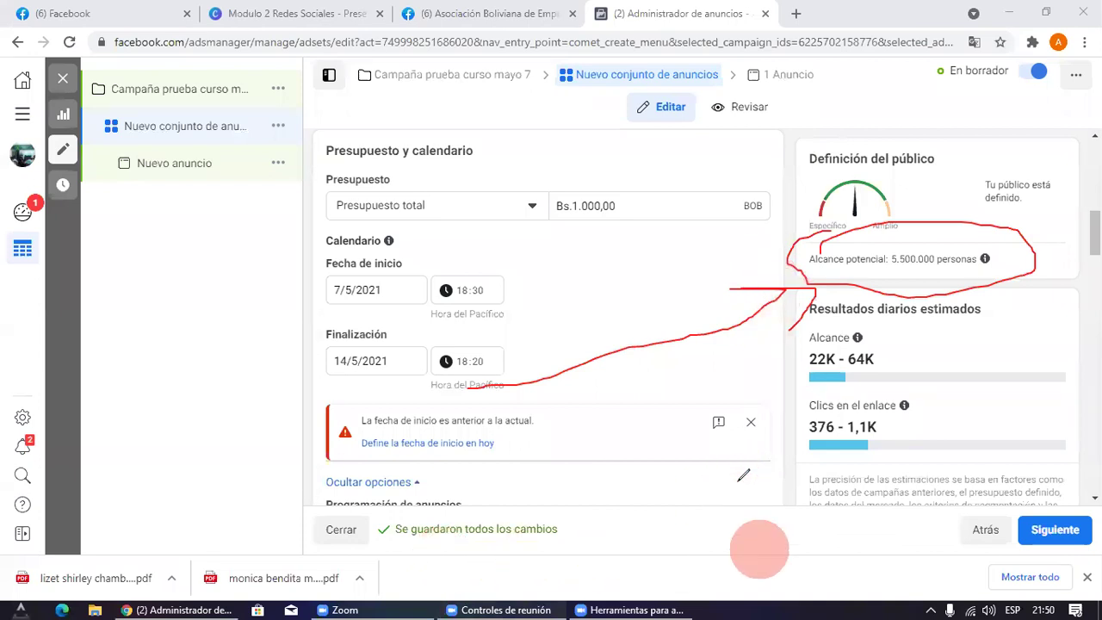
# Step: Examine the three included Bolivian cities on the location map against the audience's potential reach
pyautogui.scroll(-15, 524, 307)
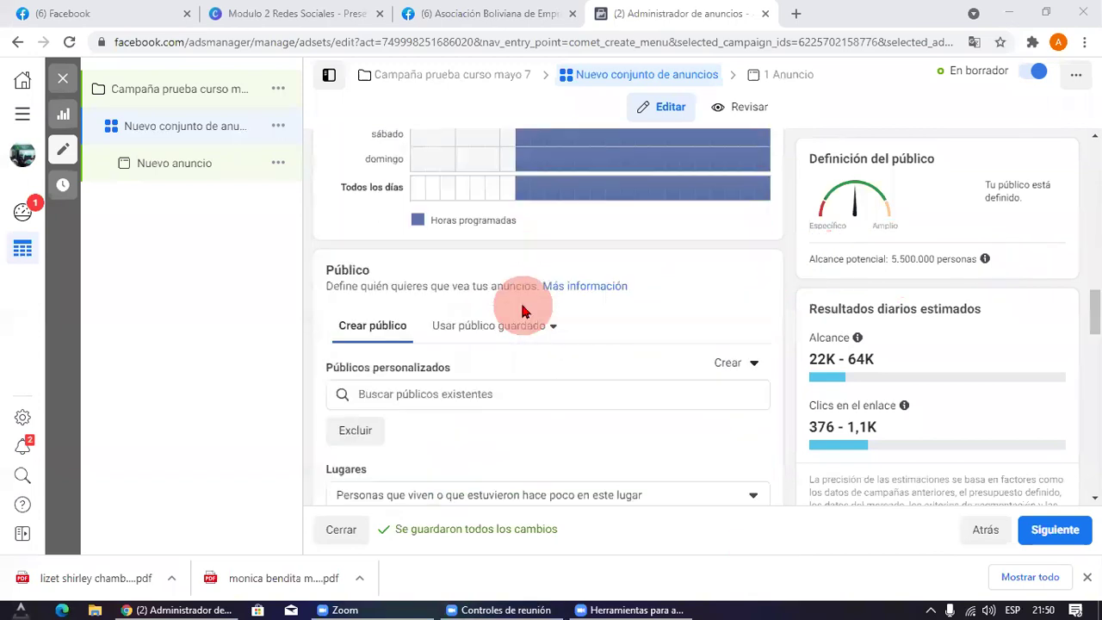
pyautogui.scroll(-2, 462, 267)
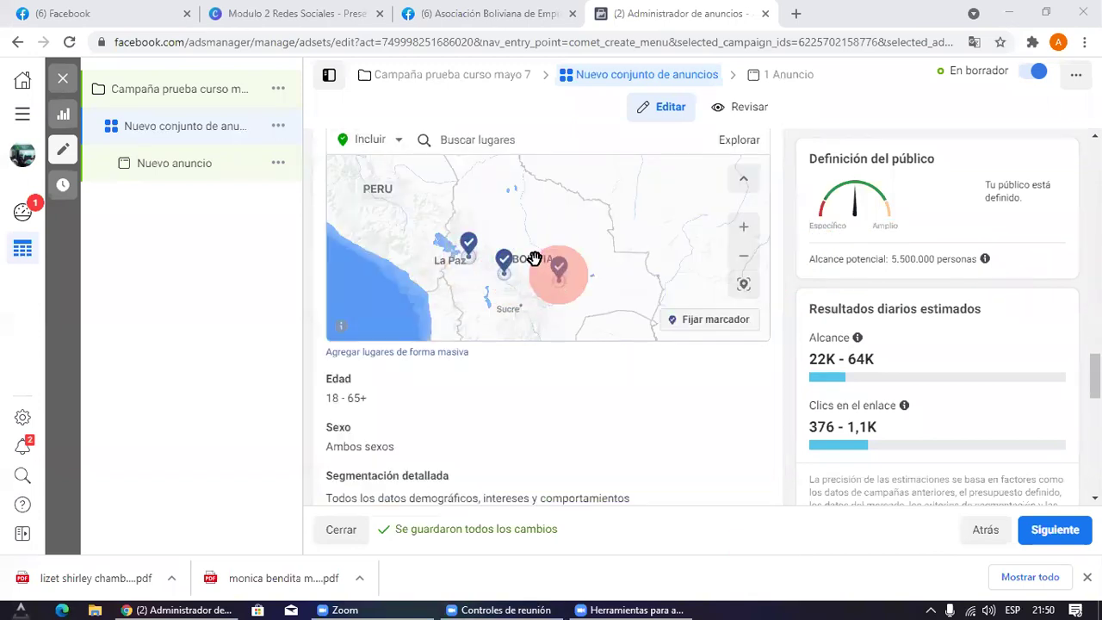
pyautogui.moveTo(890, 262); pyautogui.dragTo(1042, 294)
pyautogui.click(1043, 295)
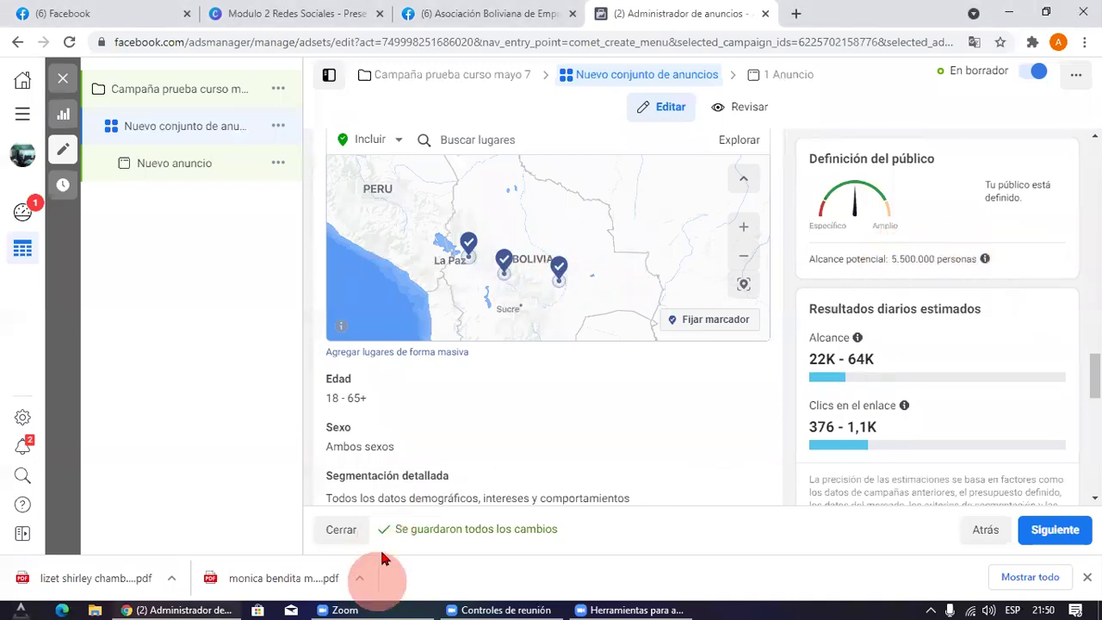
pyautogui.click(479, 332)
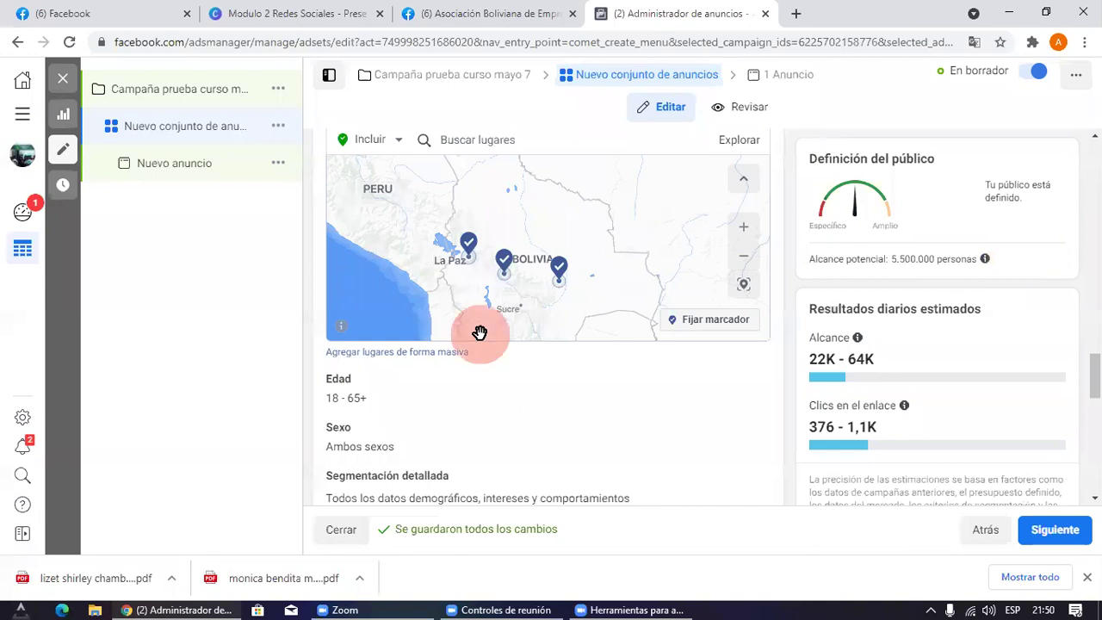
pyautogui.scroll(-4, 431, 328)
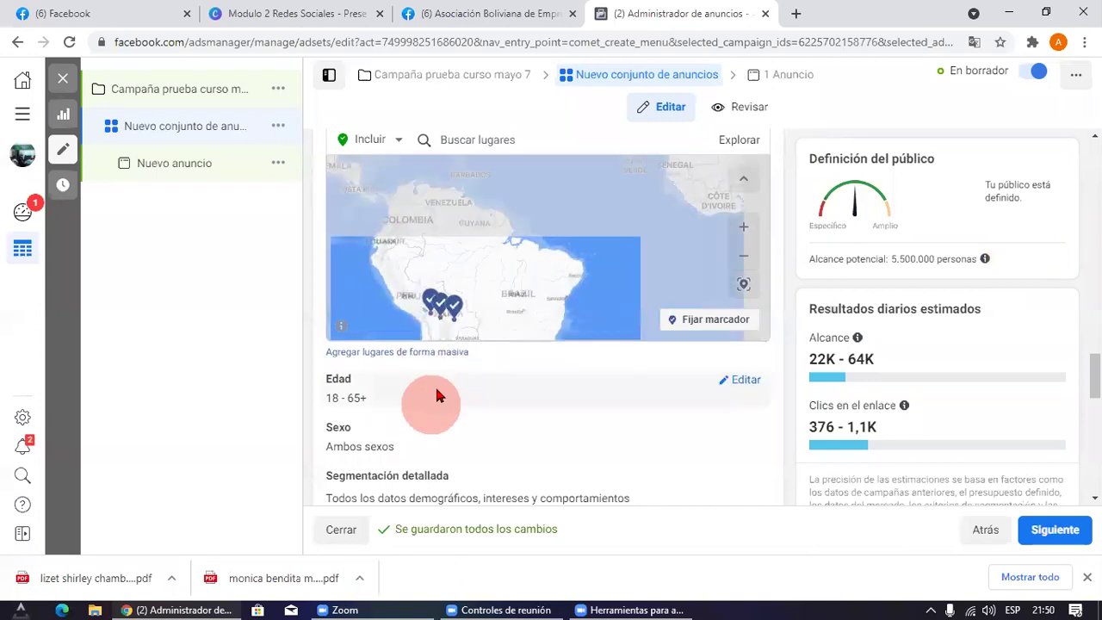
pyautogui.scroll(-1, 422, 379)
pyautogui.moveTo(511, 169); pyautogui.dragTo(568, 174)
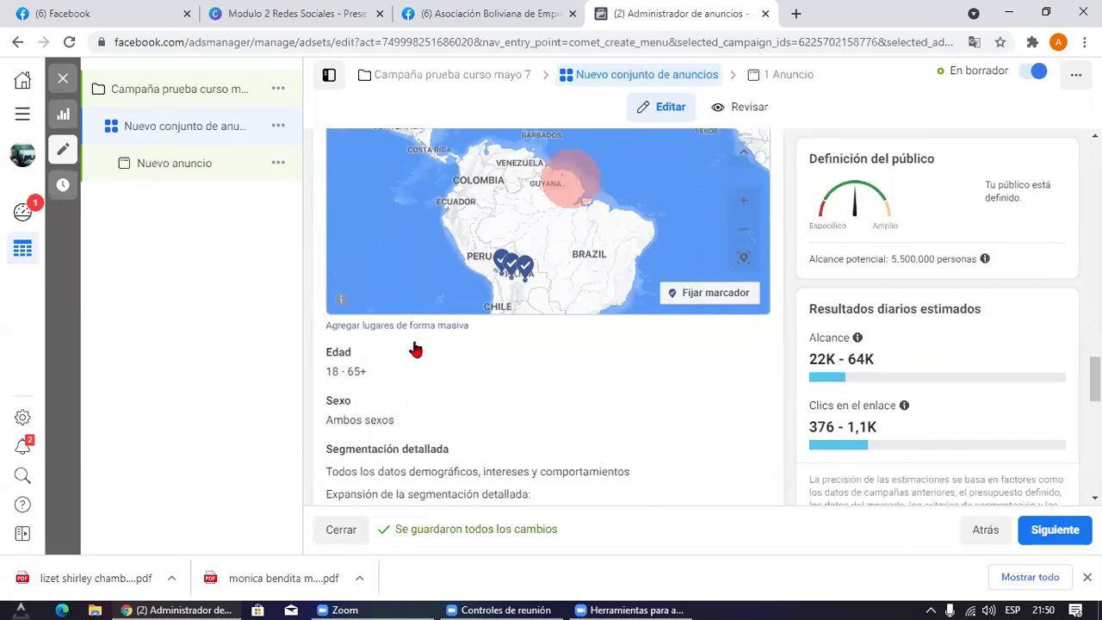
# Step: Examine the audience's age range setting alongside the included cities and the potential reach
pyautogui.click(354, 372)
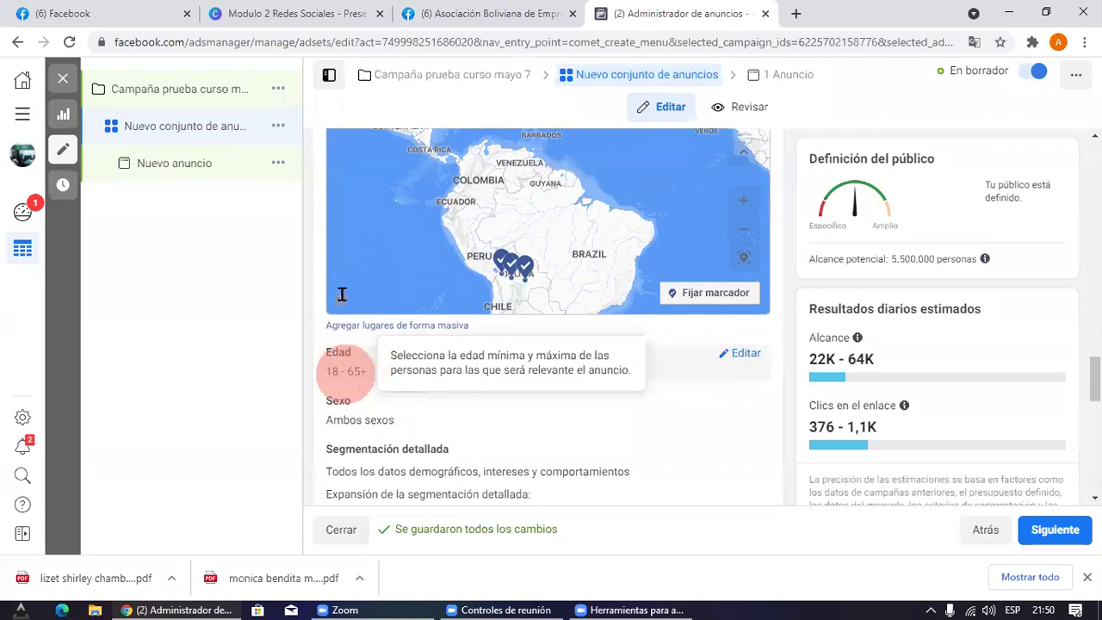
pyautogui.scroll(-1, 342, 295)
pyautogui.scroll(1, 527, 209)
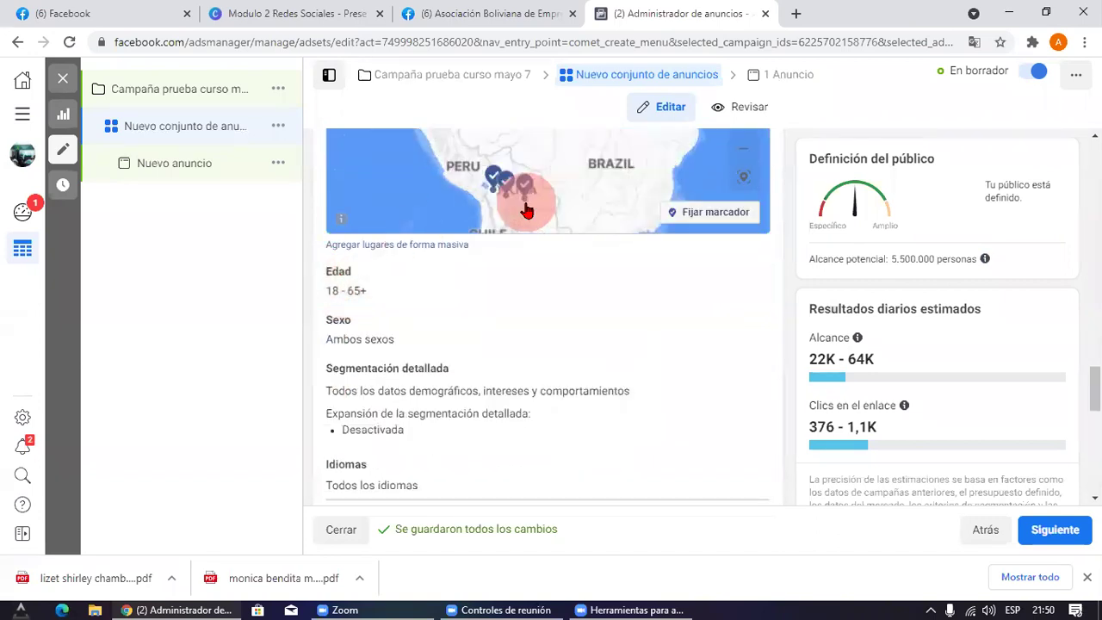
pyautogui.scroll(2, 524, 200)
pyautogui.click(327, 301)
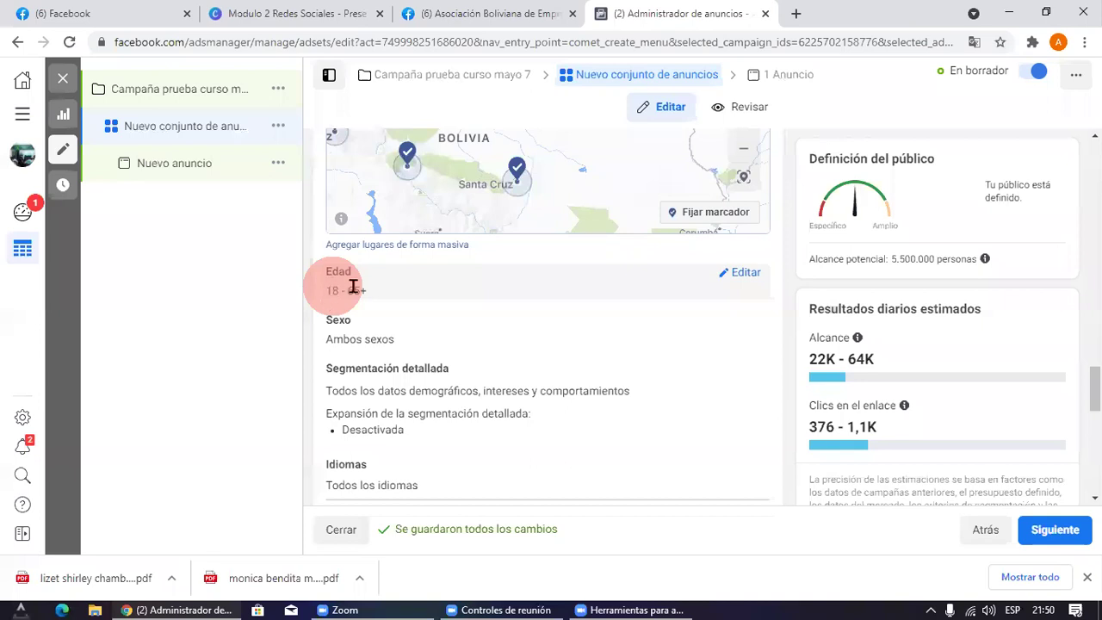
pyautogui.click(357, 287)
pyautogui.click(985, 260)
pyautogui.click(323, 325)
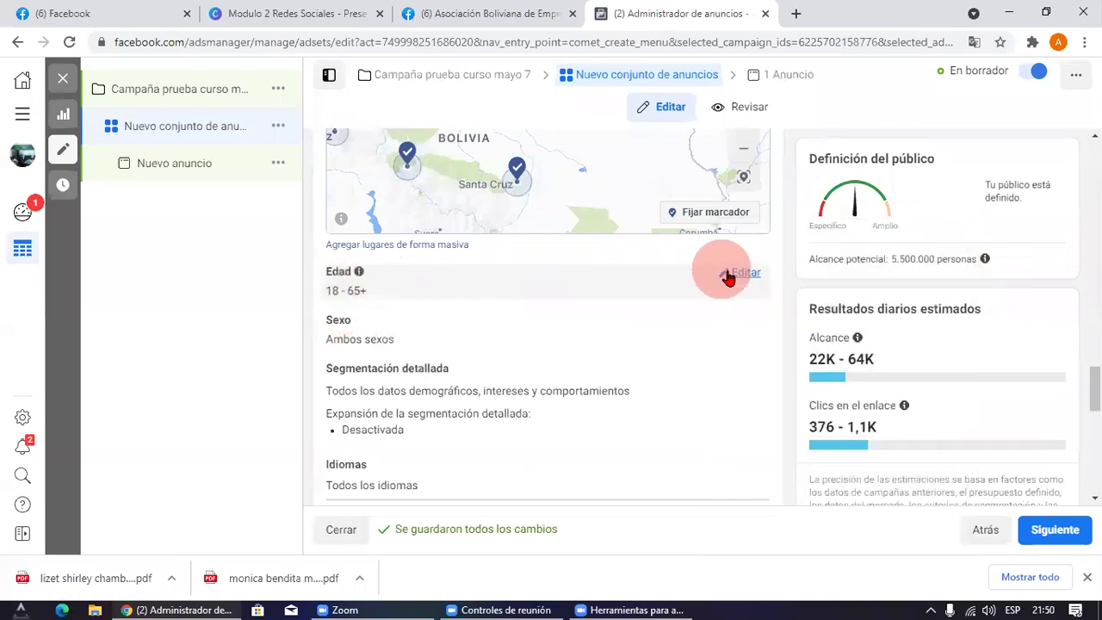
# Step: Set the audience's maximum age to 40
pyautogui.click(744, 274)
pyautogui.click(450, 298)
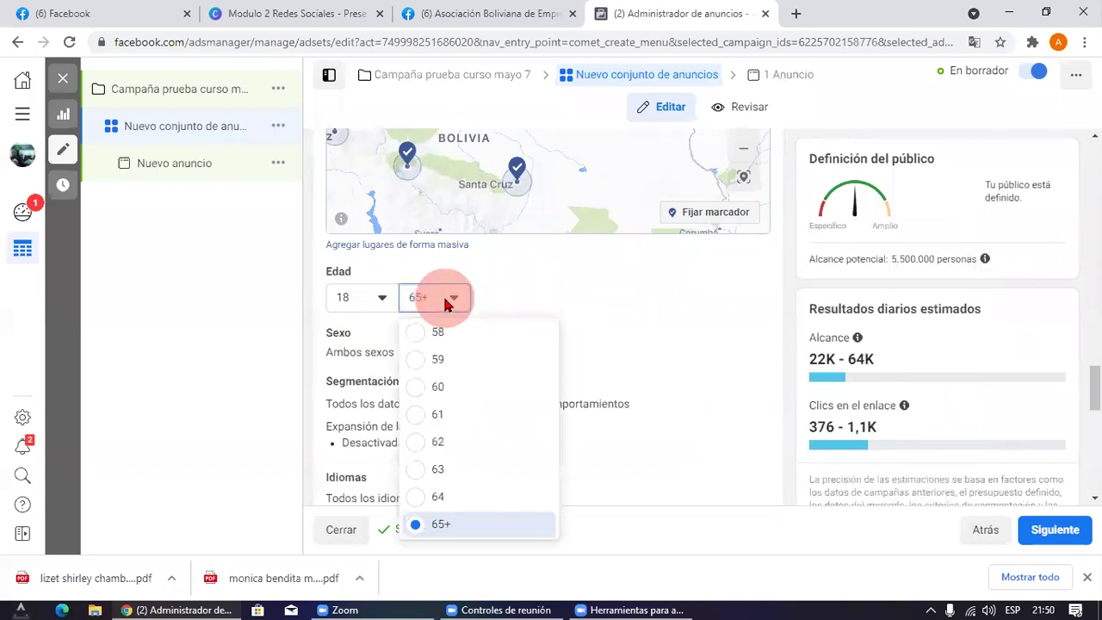
pyautogui.scroll(2, 471, 392)
pyautogui.scroll(6, 471, 392)
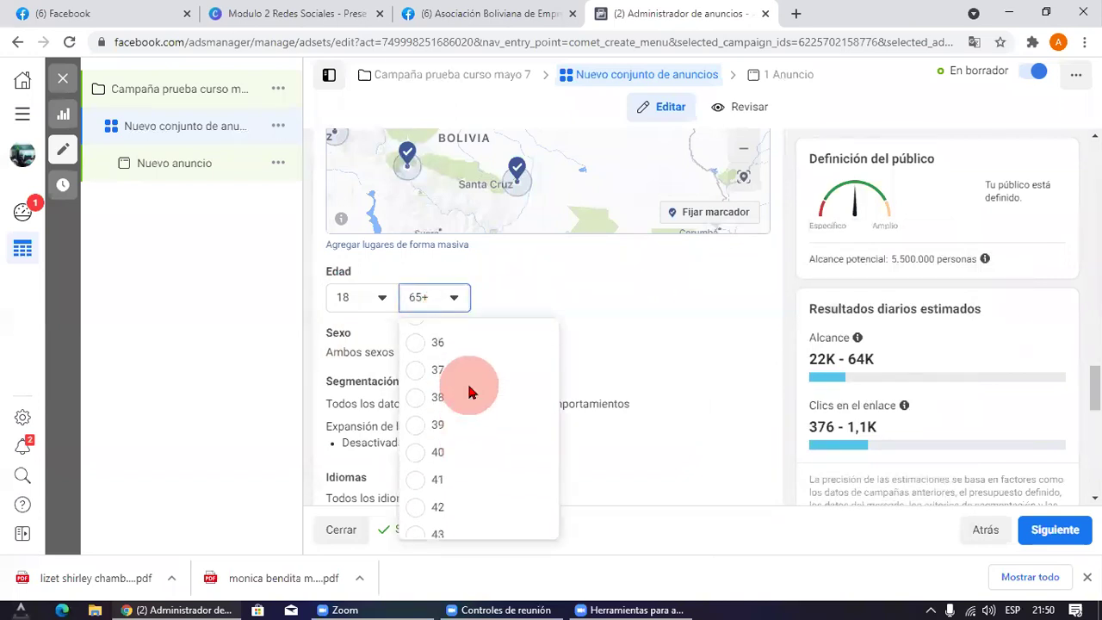
pyautogui.scroll(-1, 475, 402)
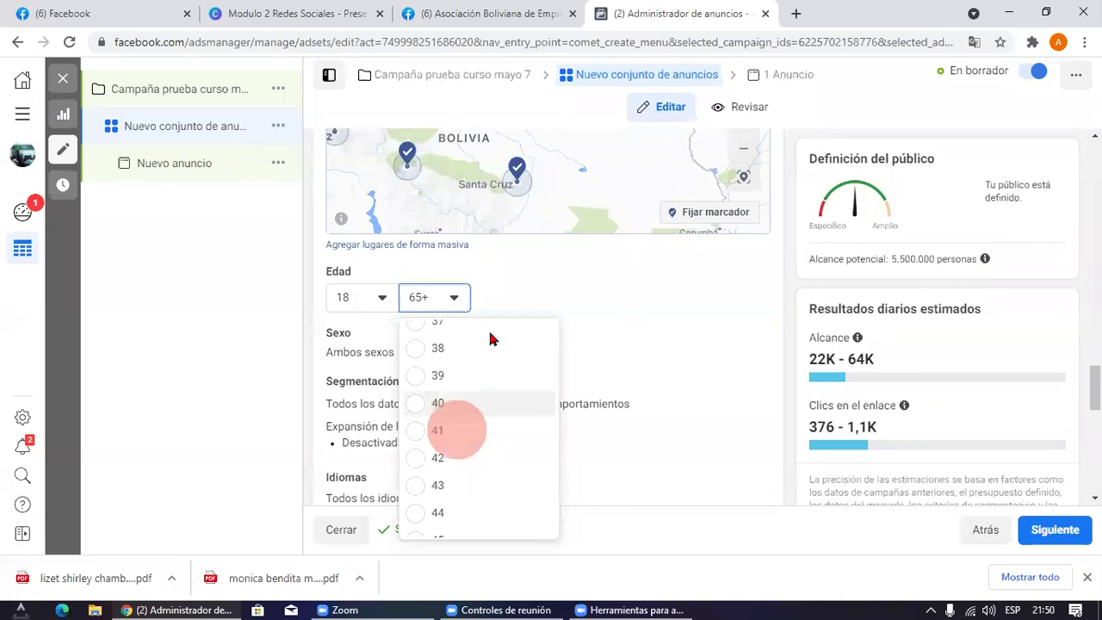
pyautogui.click(448, 403)
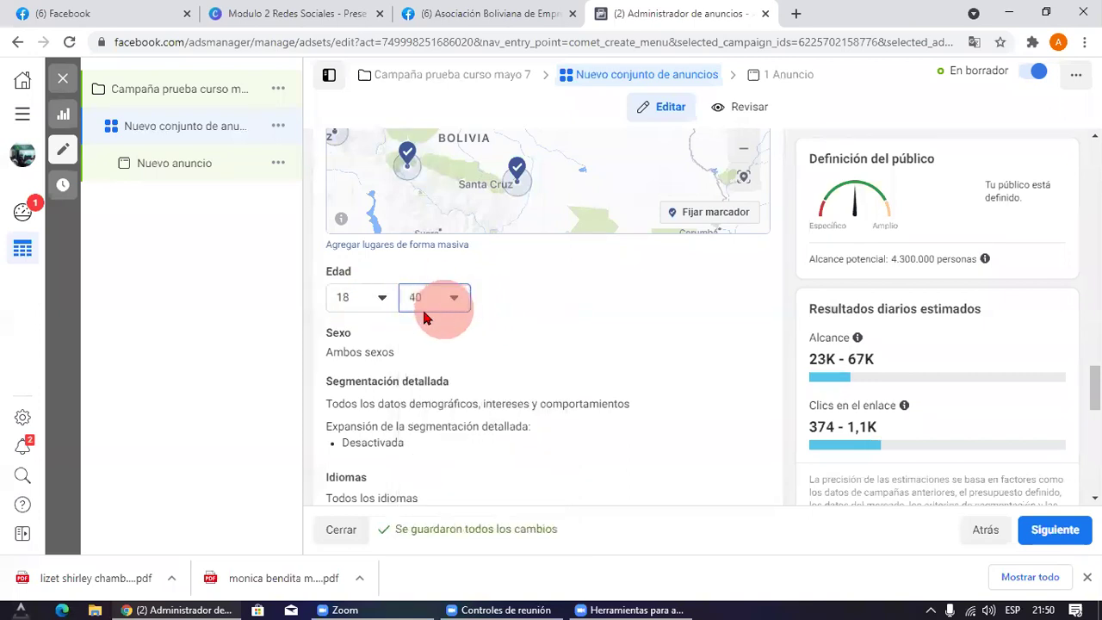
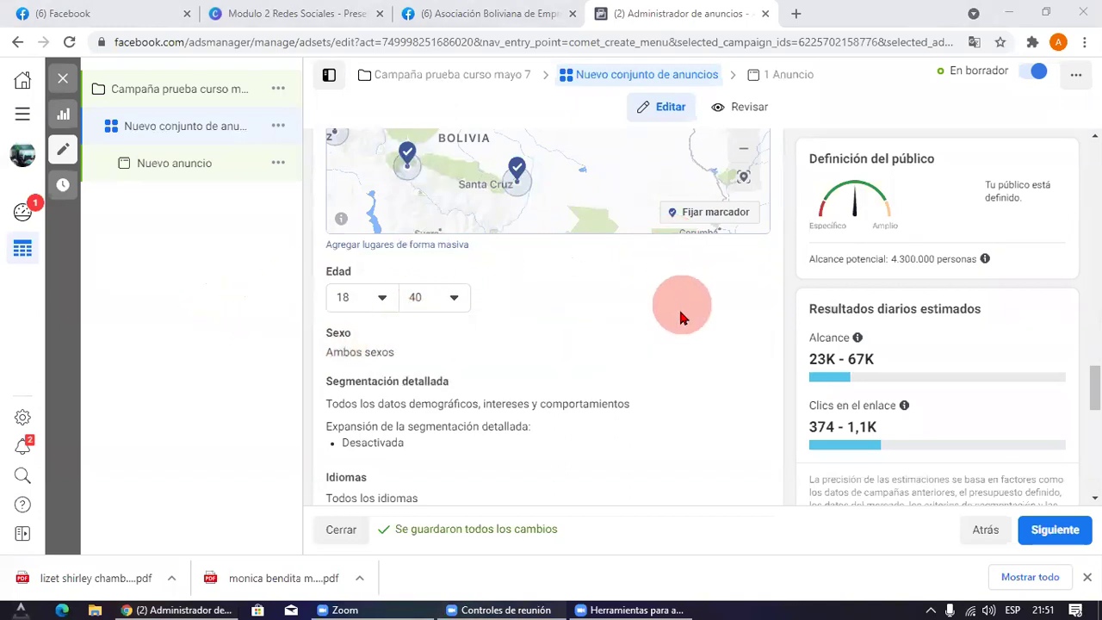
# Step: Restrict the audience's gender to Mujeres and highlight the potential reach
pyautogui.scroll(1, 679, 302)
pyautogui.moveTo(482, 290); pyautogui.dragTo(511, 292)
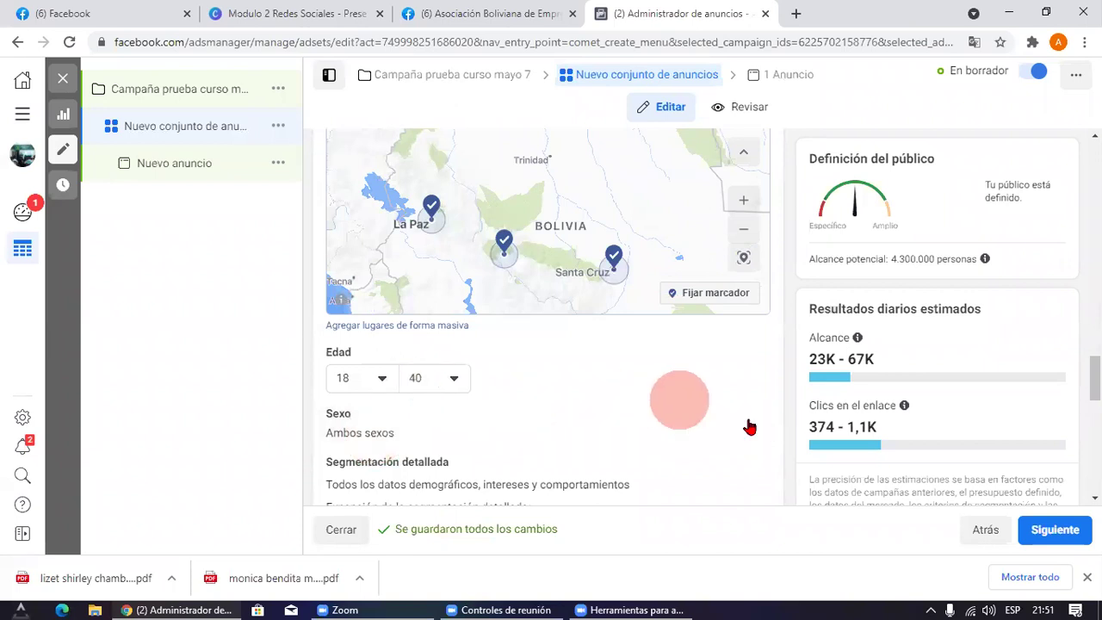
pyautogui.click(469, 430)
pyautogui.click(493, 435)
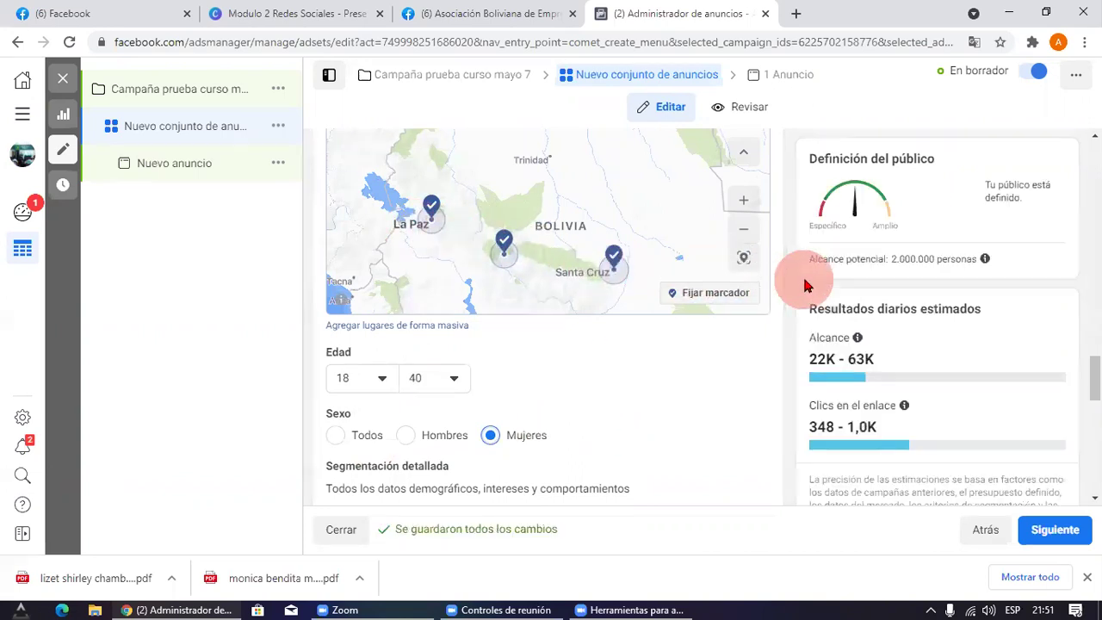
pyautogui.moveTo(884, 258); pyautogui.dragTo(1020, 271)
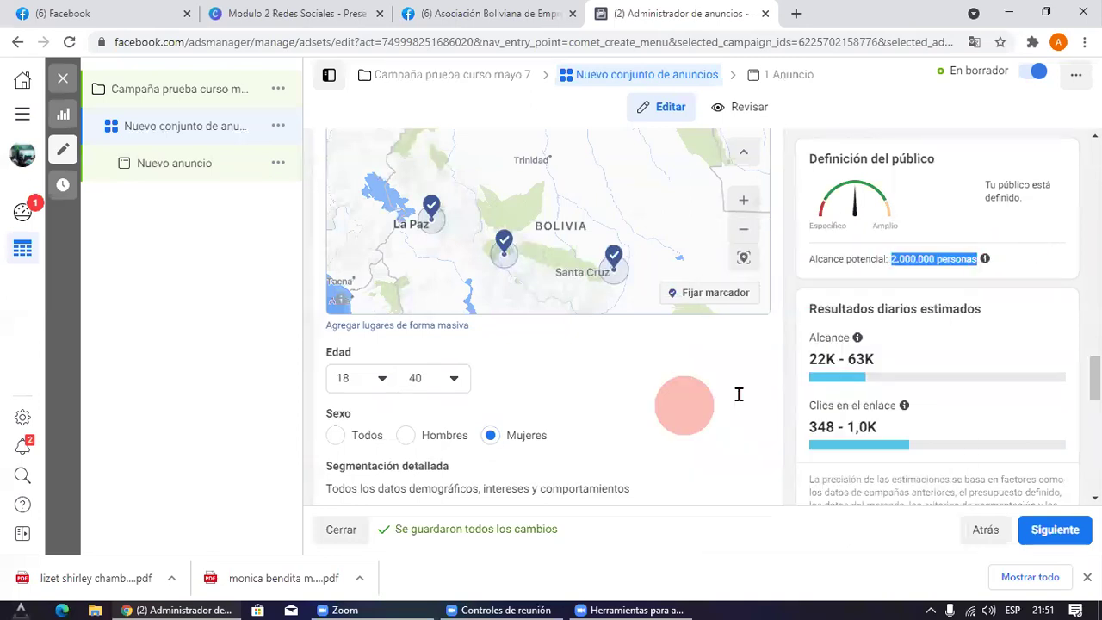
# Step: Switch the audience's gender to Hombres, to Todos and back to Mujeres to compare the potential reach
pyautogui.click(411, 444)
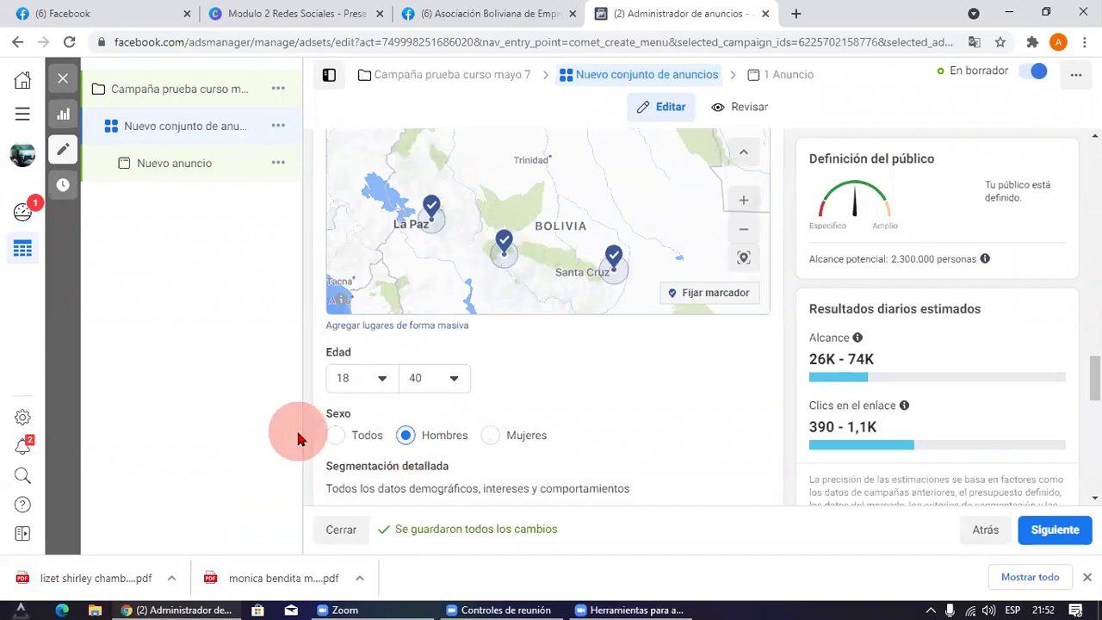
pyautogui.click(336, 437)
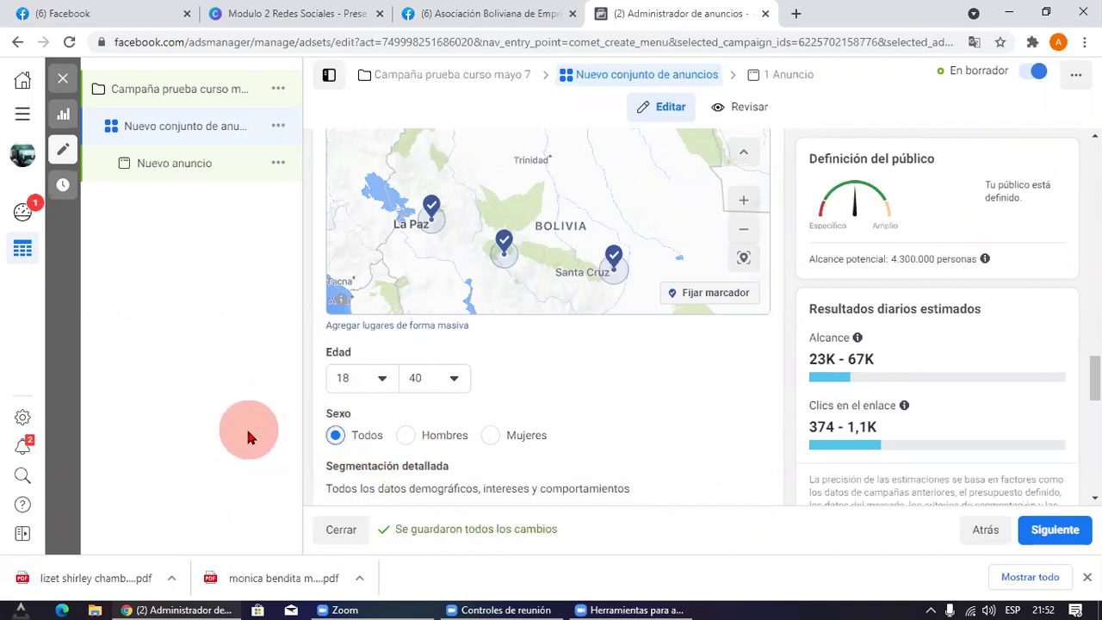
pyautogui.click(492, 437)
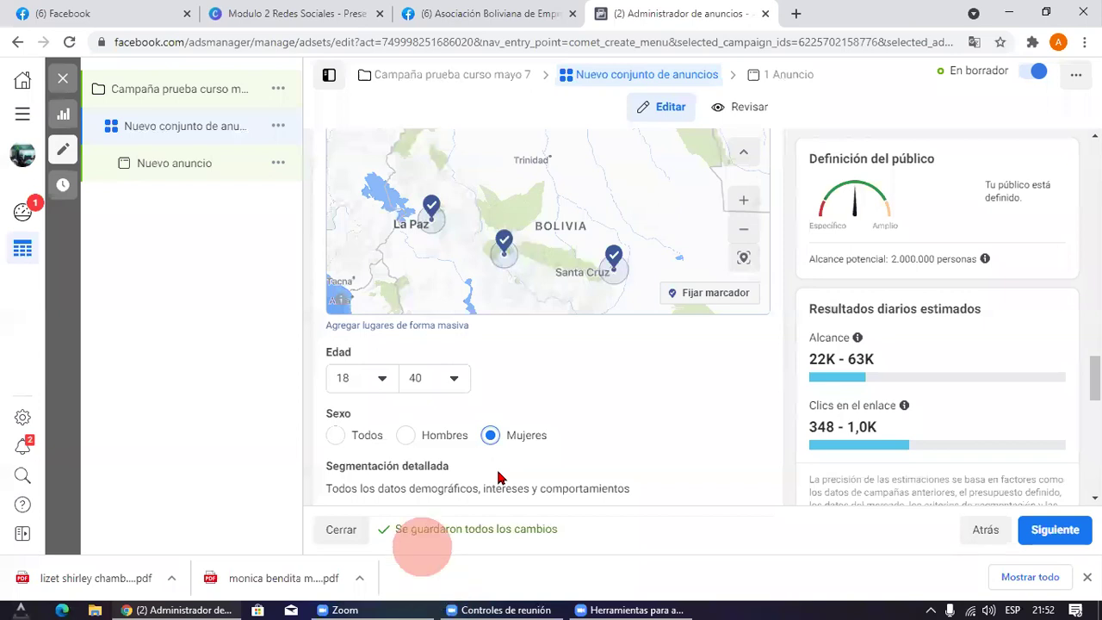
# Step: Switch the audience's gender to Hombres for comparison and set it to Todos
pyautogui.click(412, 437)
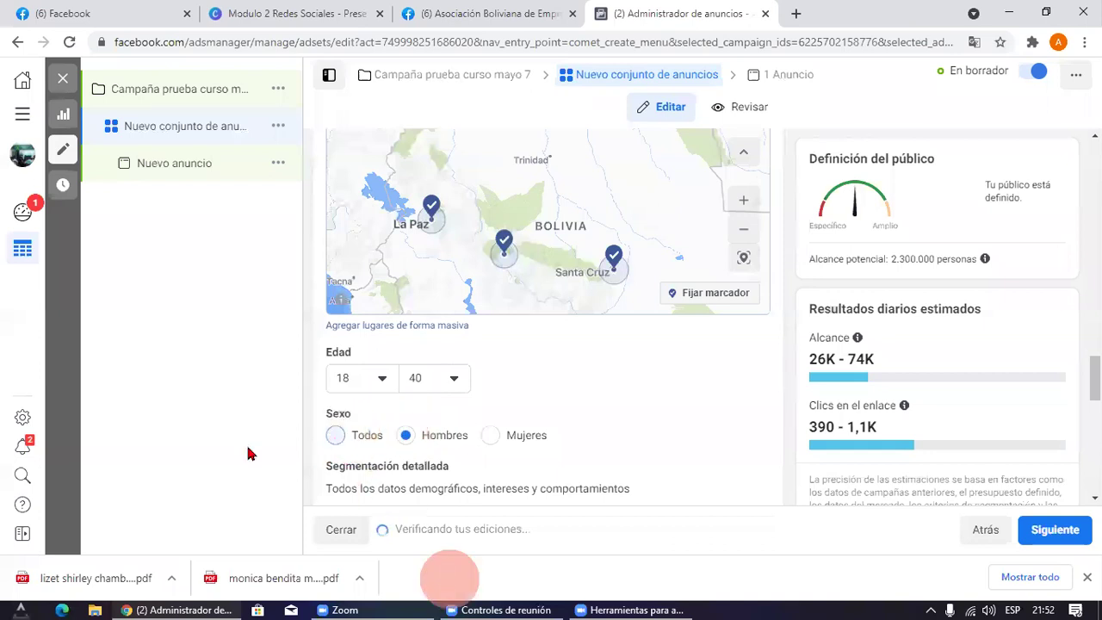
pyautogui.click(334, 437)
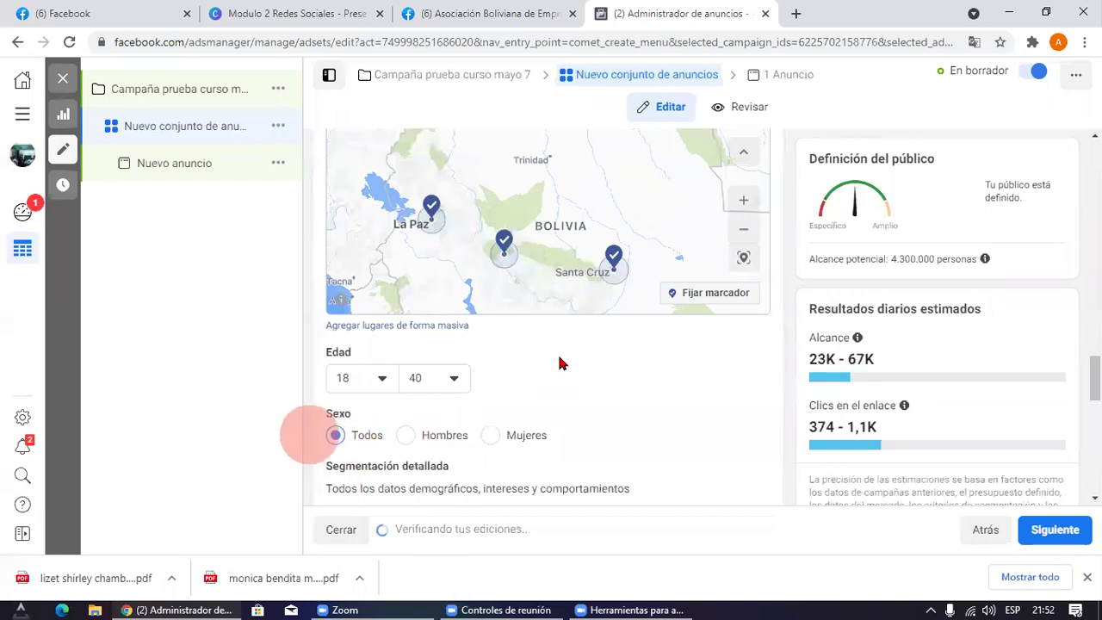
# Step: Open the audience's detailed targeting for editing, search for "marketing digital" and include the Marketing digital interest under Negocios e industria > Internet
pyautogui.scroll(-3, 559, 364)
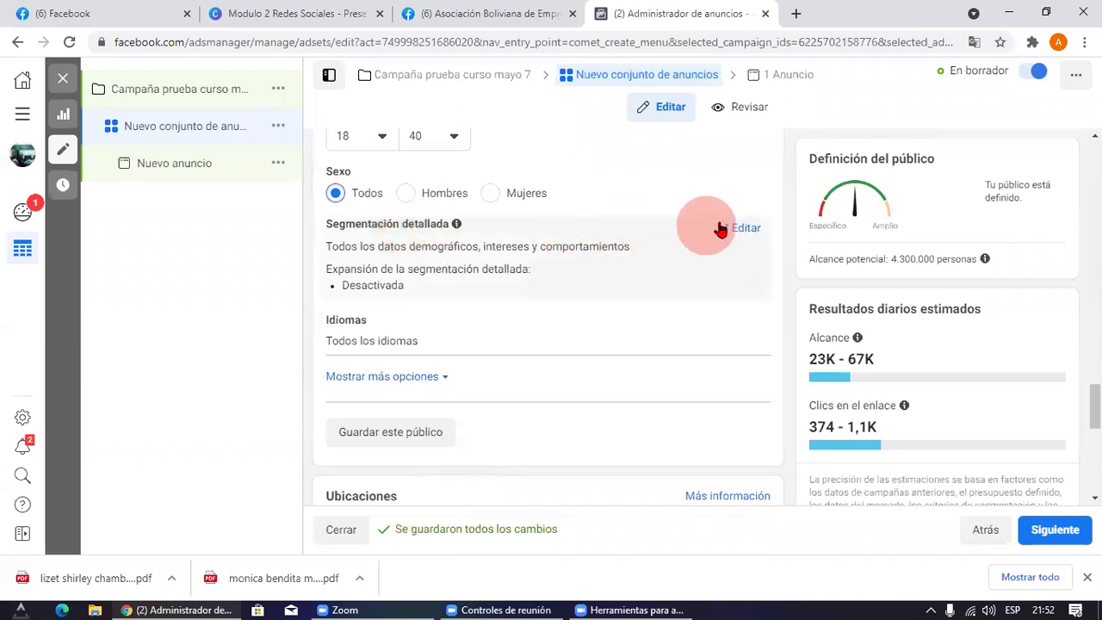
pyautogui.click(746, 227)
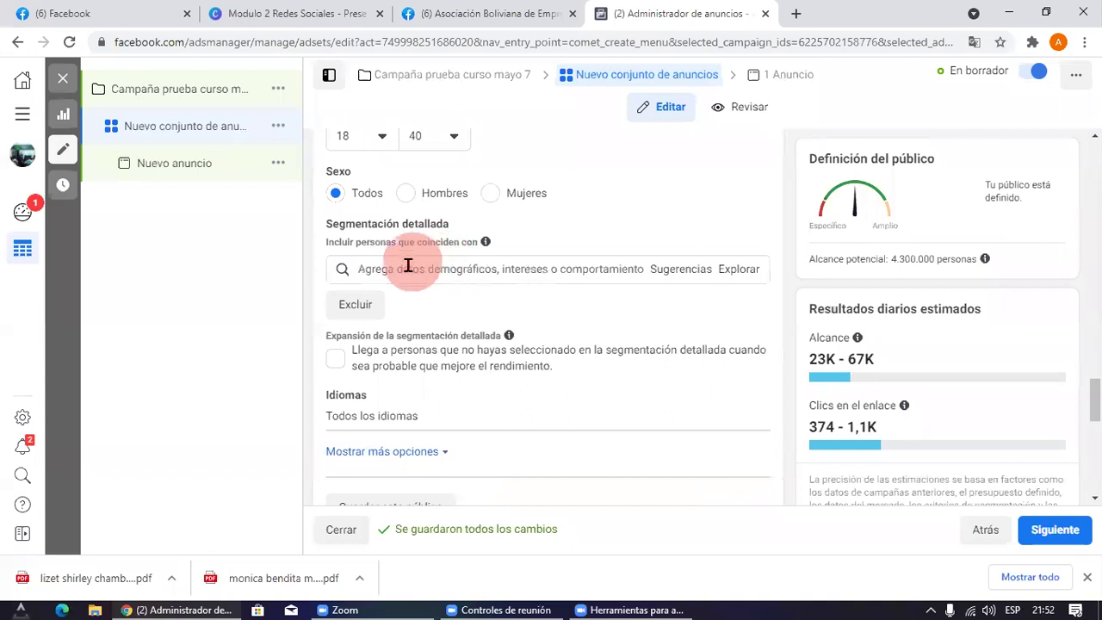
pyautogui.click(348, 272)
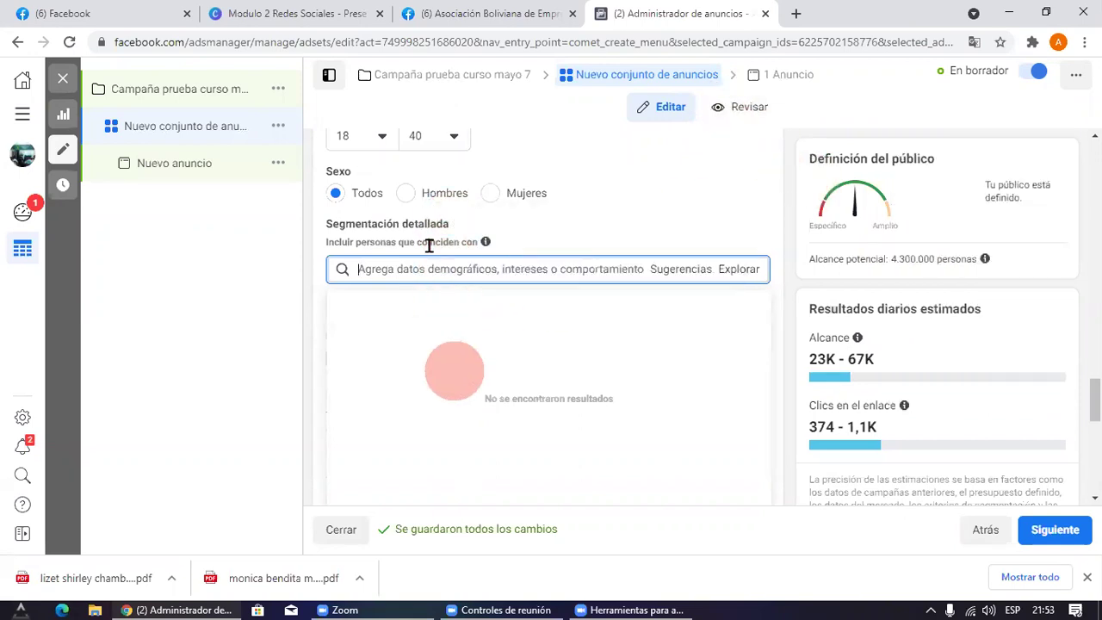
pyautogui.click(430, 270)
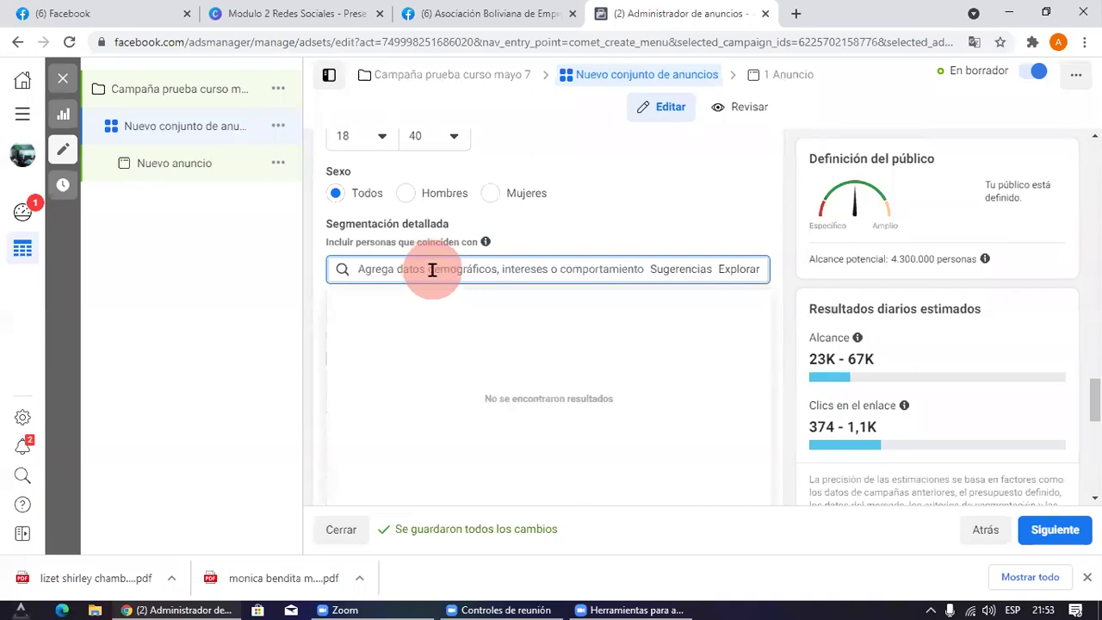
pyautogui.write('marketing digital')
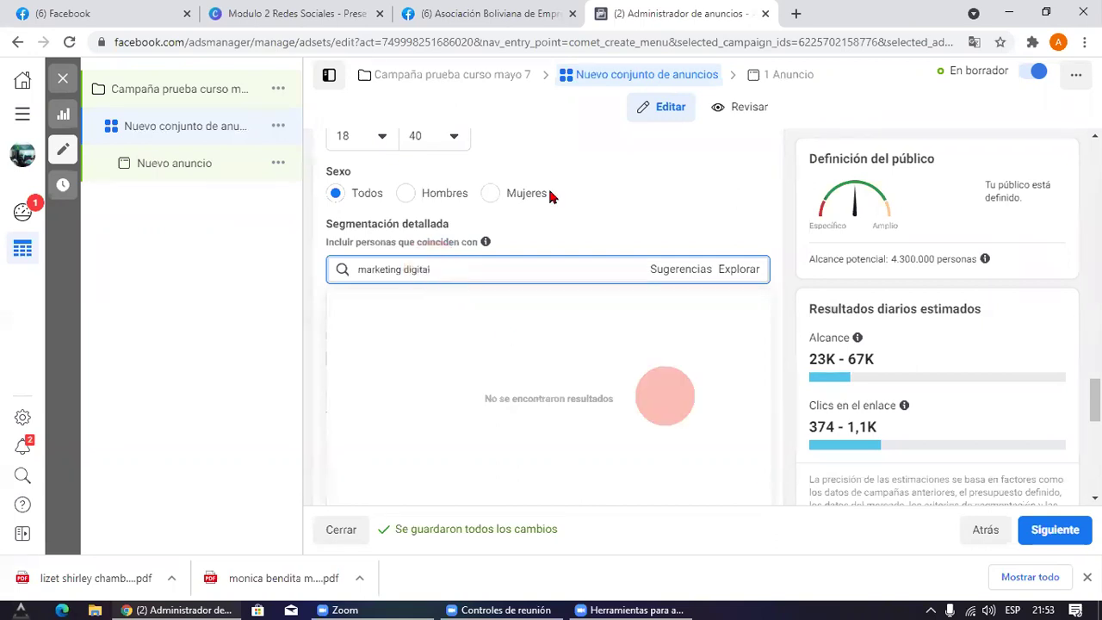
pyautogui.scroll(2, 517, 275)
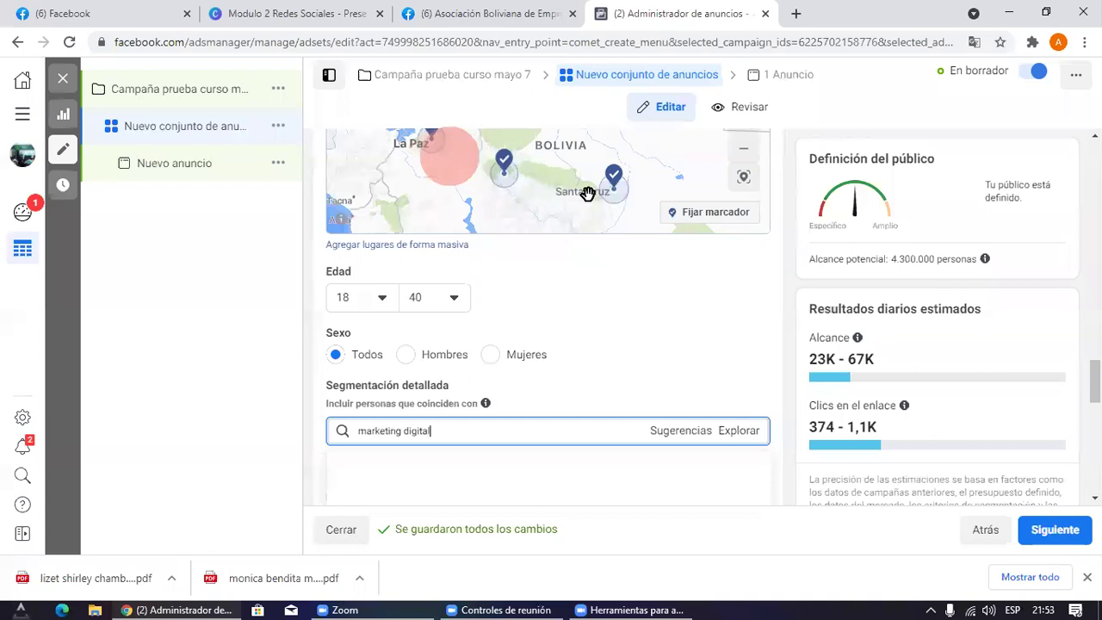
pyautogui.scroll(-1, 586, 356)
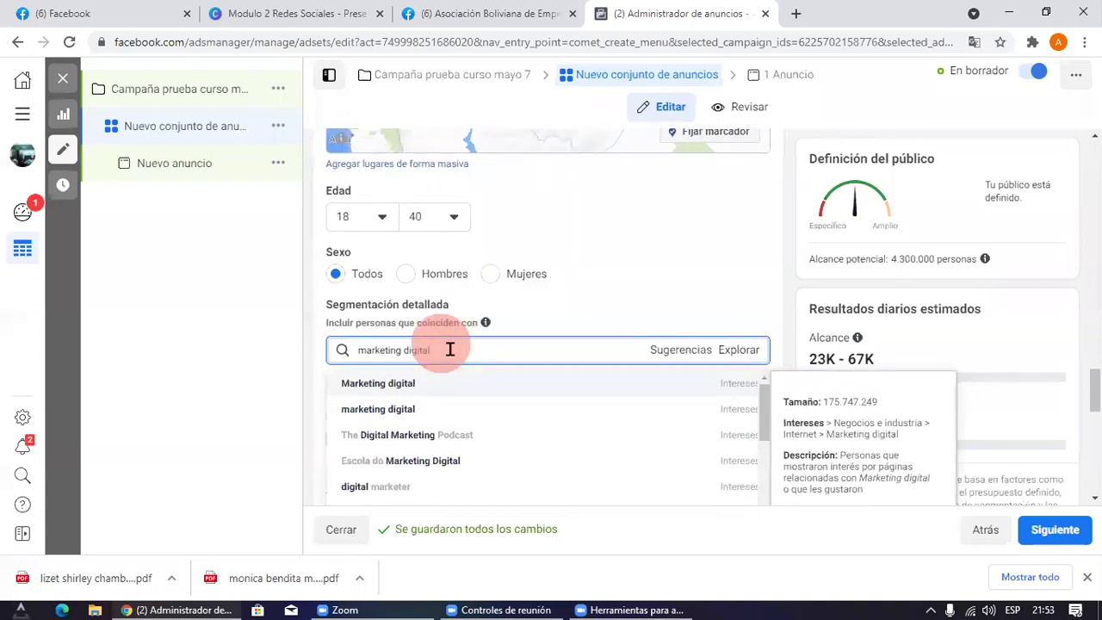
pyautogui.scroll(-3, 413, 338)
pyautogui.scroll(5, 413, 337)
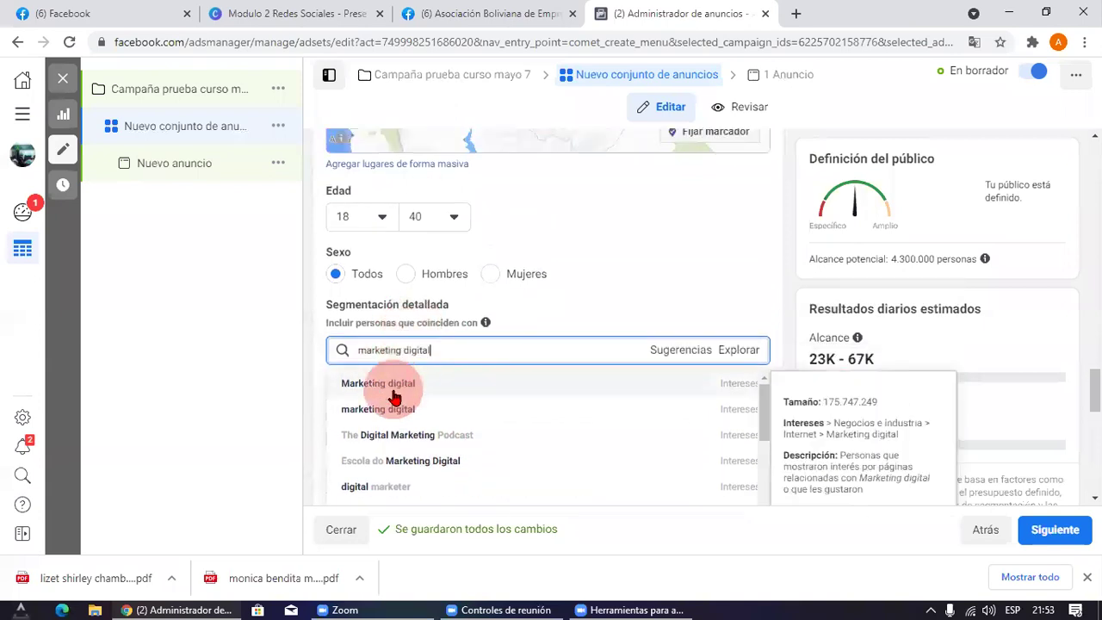
pyautogui.click(374, 389)
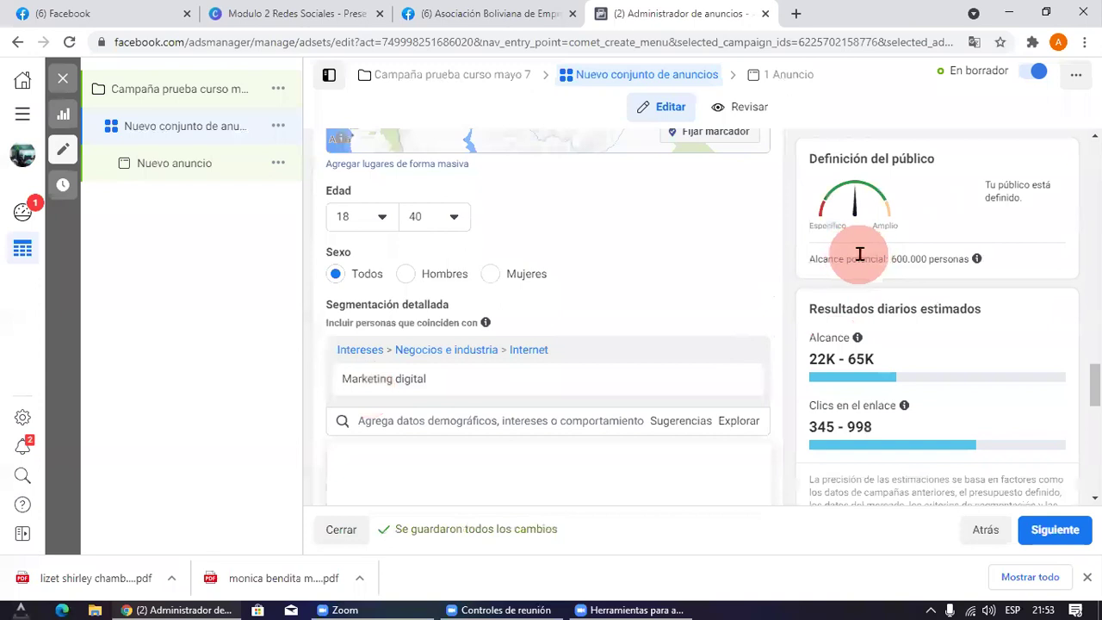
# Step: Examine the potential reach, the explanation of how it is calculated, and the estimated daily reach and link clicks for the targeted audience
pyautogui.moveTo(894, 257); pyautogui.dragTo(984, 253)
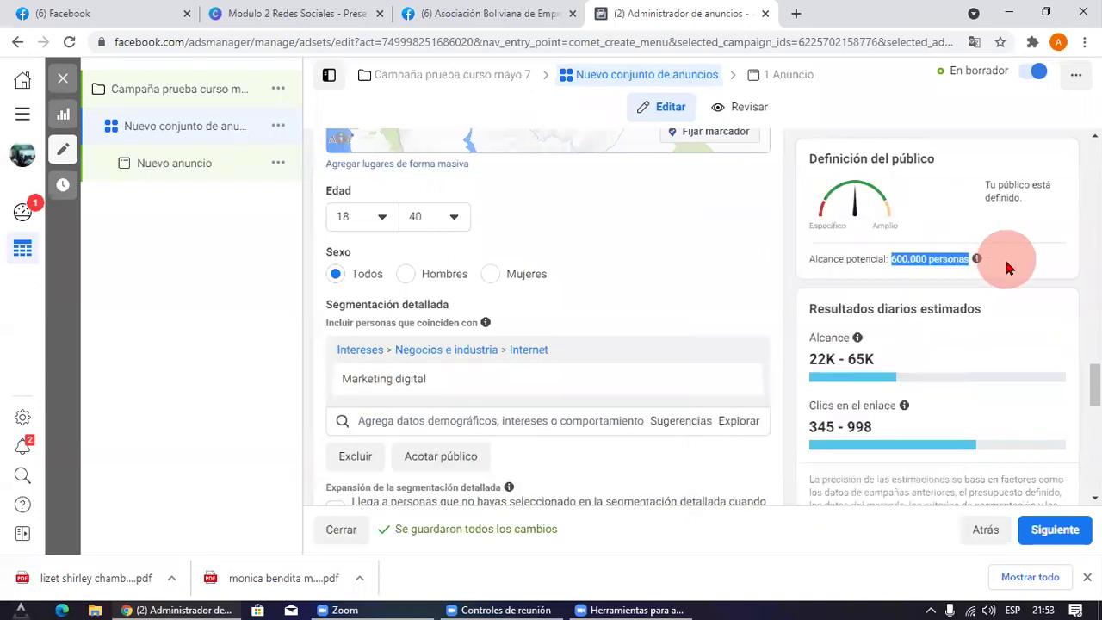
pyautogui.scroll(4, 644, 247)
pyautogui.scroll(-2, 647, 422)
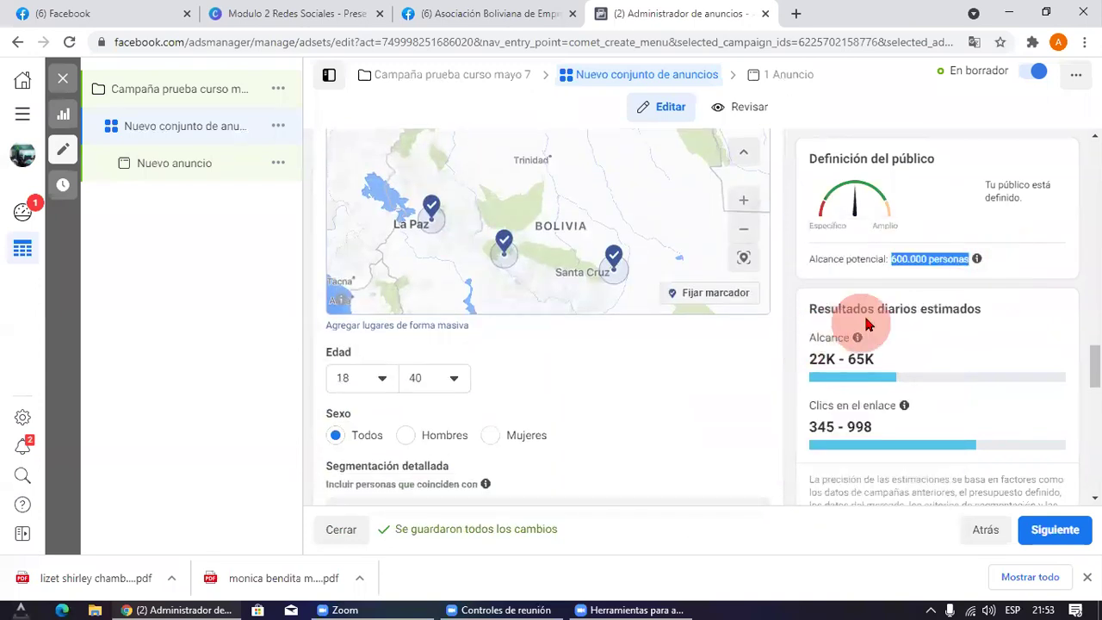
pyautogui.scroll(-2, 905, 284)
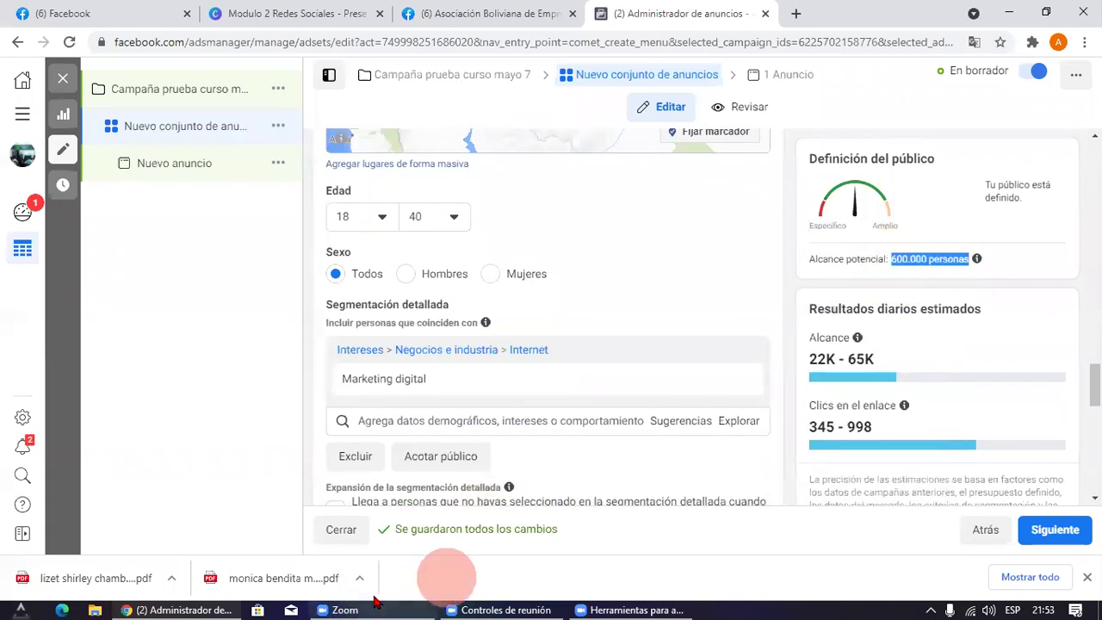
pyautogui.click(440, 600)
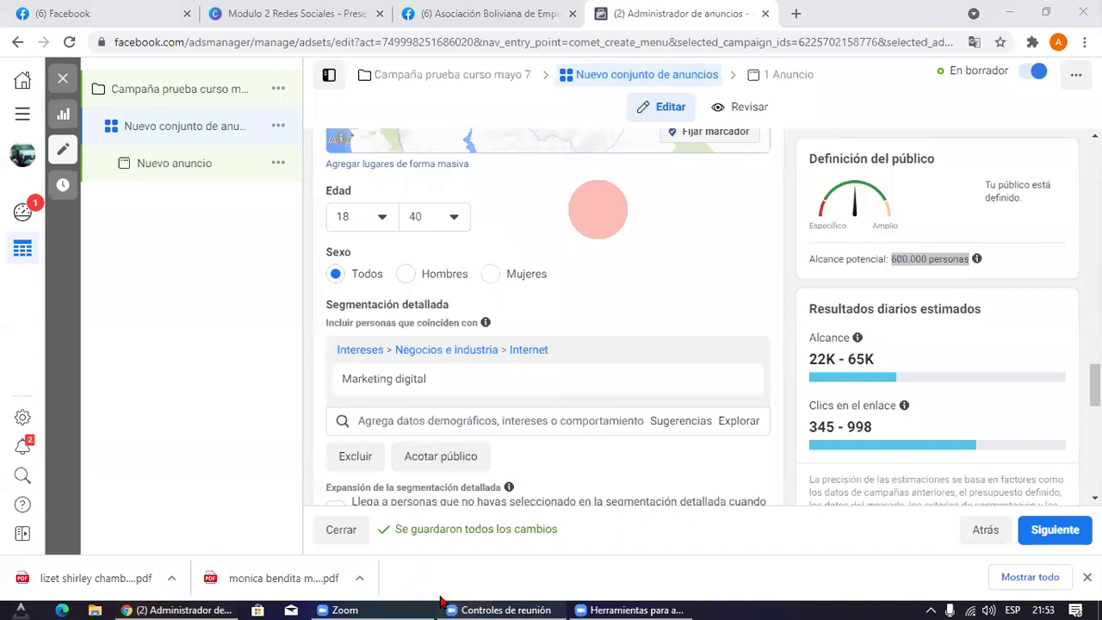
pyautogui.click(893, 258)
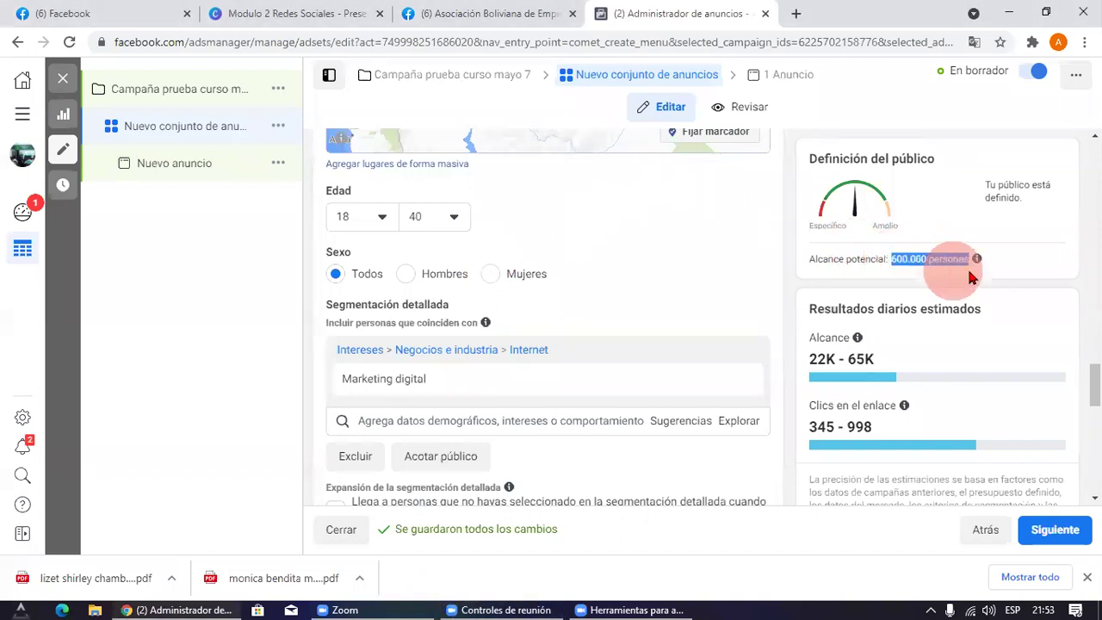
pyautogui.moveTo(976, 259)
pyautogui.click(505, 495)
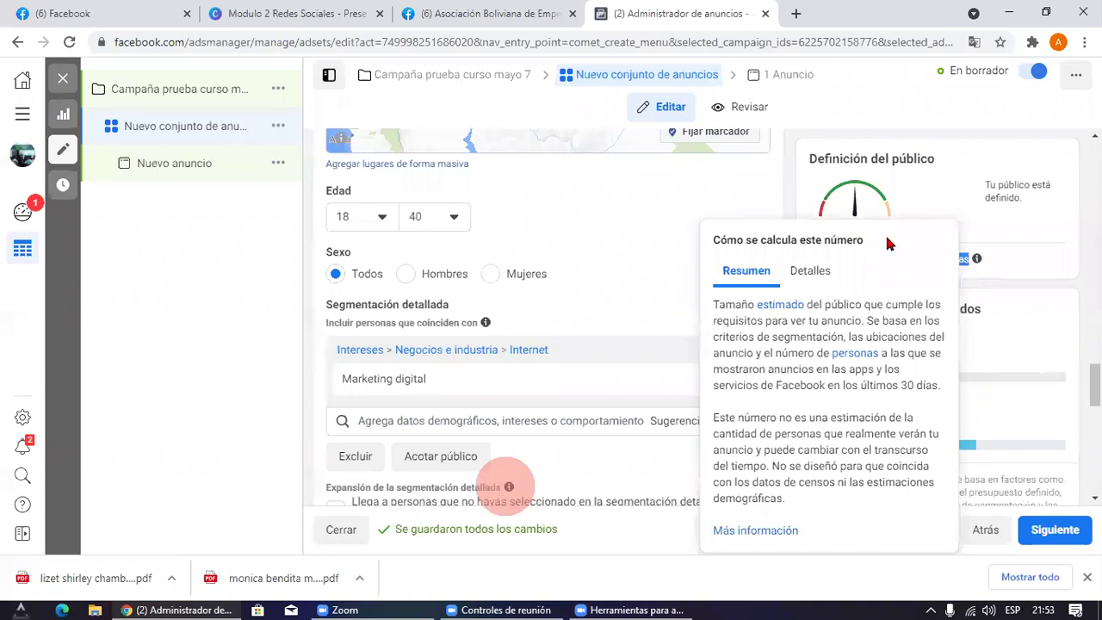
pyautogui.moveTo(804, 360); pyautogui.dragTo(984, 441)
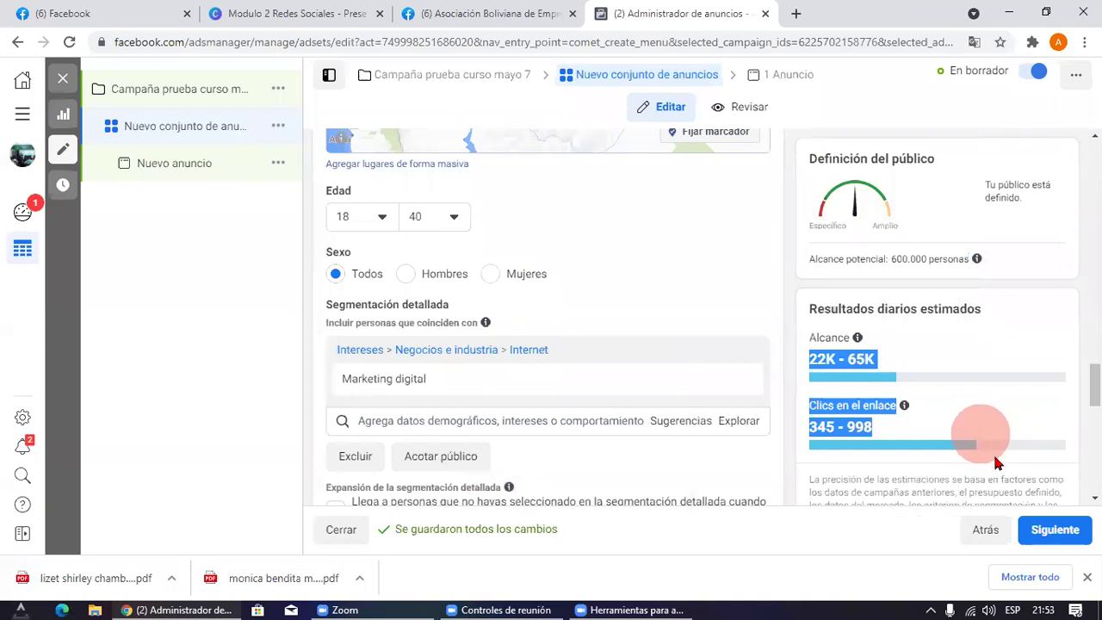
pyautogui.click(590, 321)
# Step: Search the detailed targeting for "administradores de" and include the behaviour Administradores de páginas de Facebook
pyautogui.scroll(-2, 590, 320)
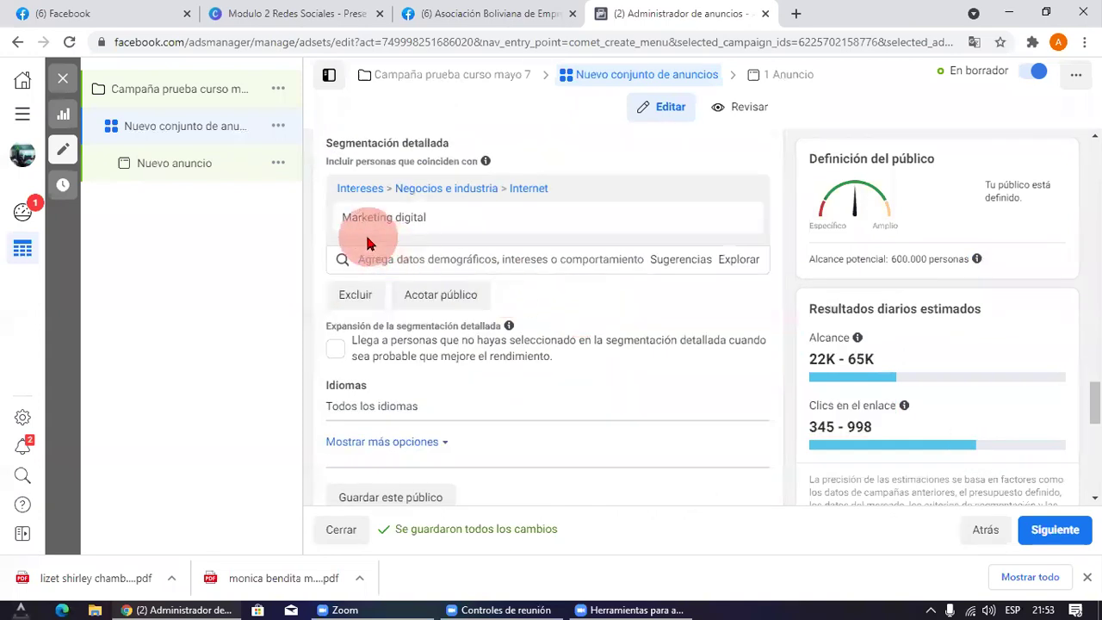
pyautogui.moveTo(382, 221)
pyautogui.click(410, 256)
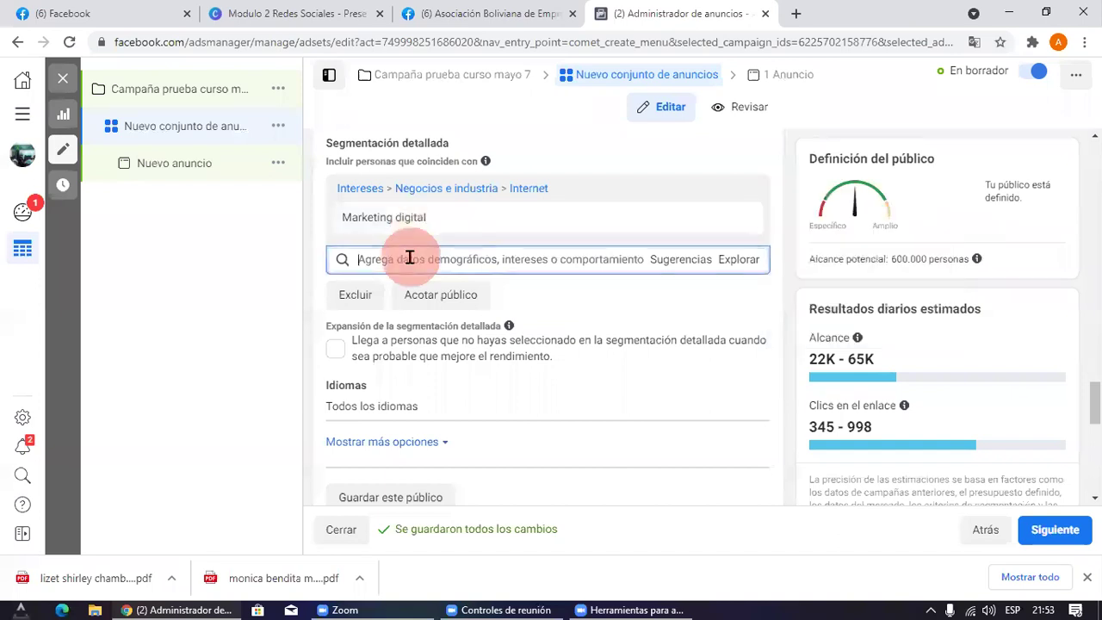
pyautogui.click(387, 263)
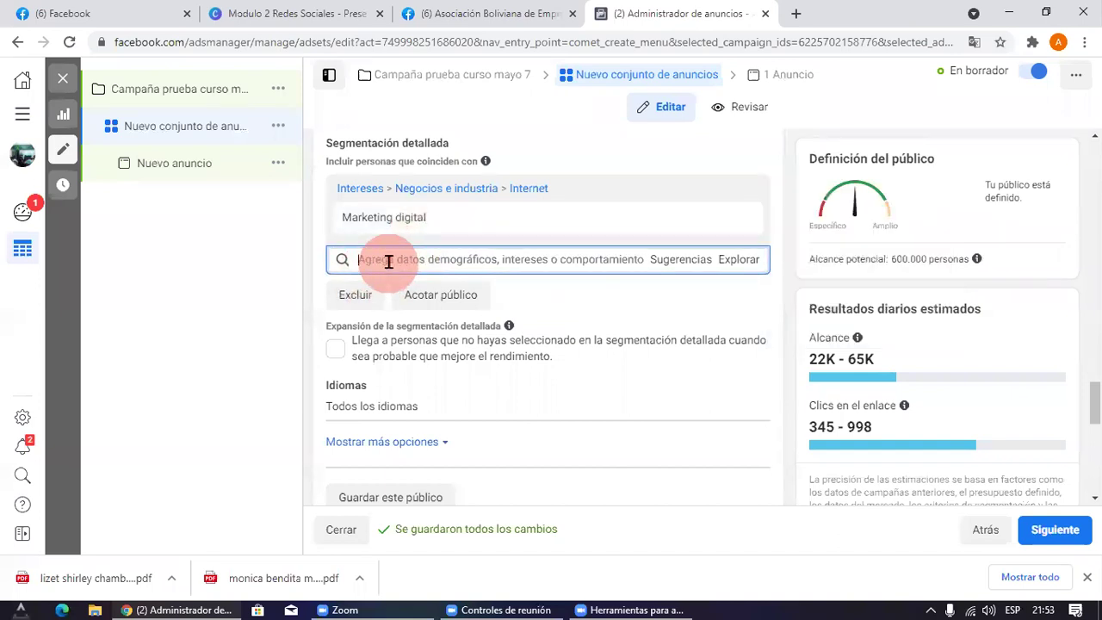
pyautogui.write('ac')
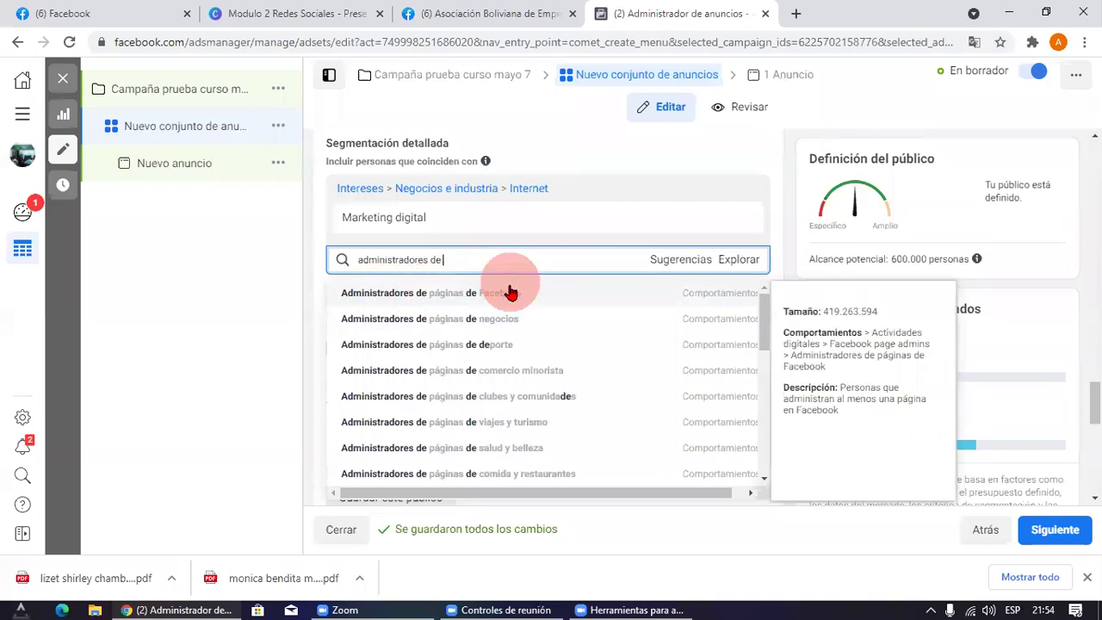
pyautogui.click(510, 293)
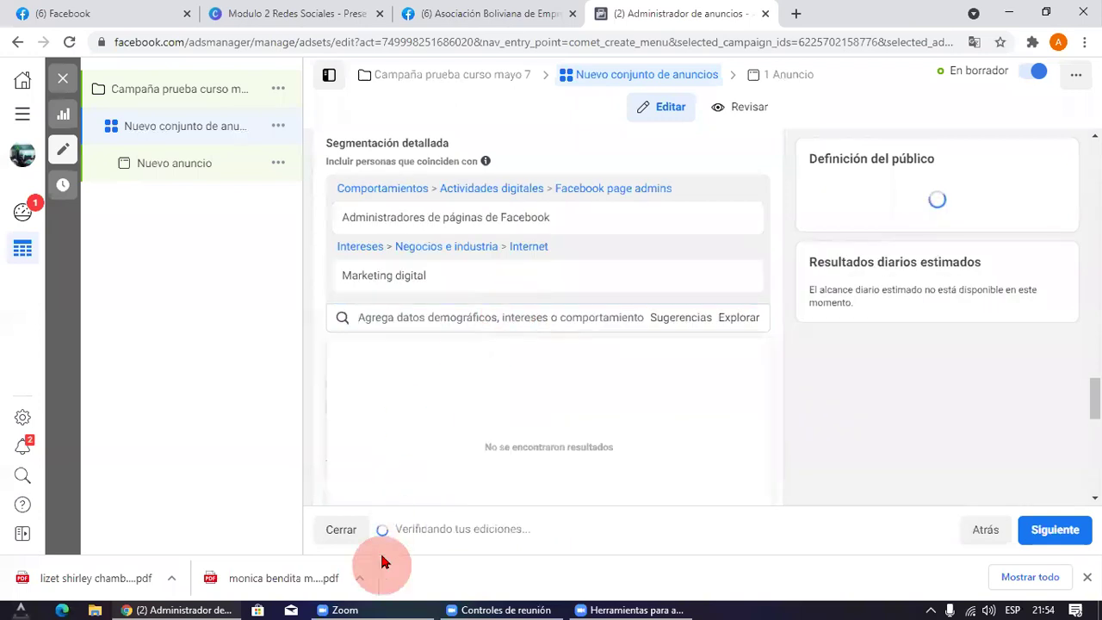
pyautogui.click(426, 316)
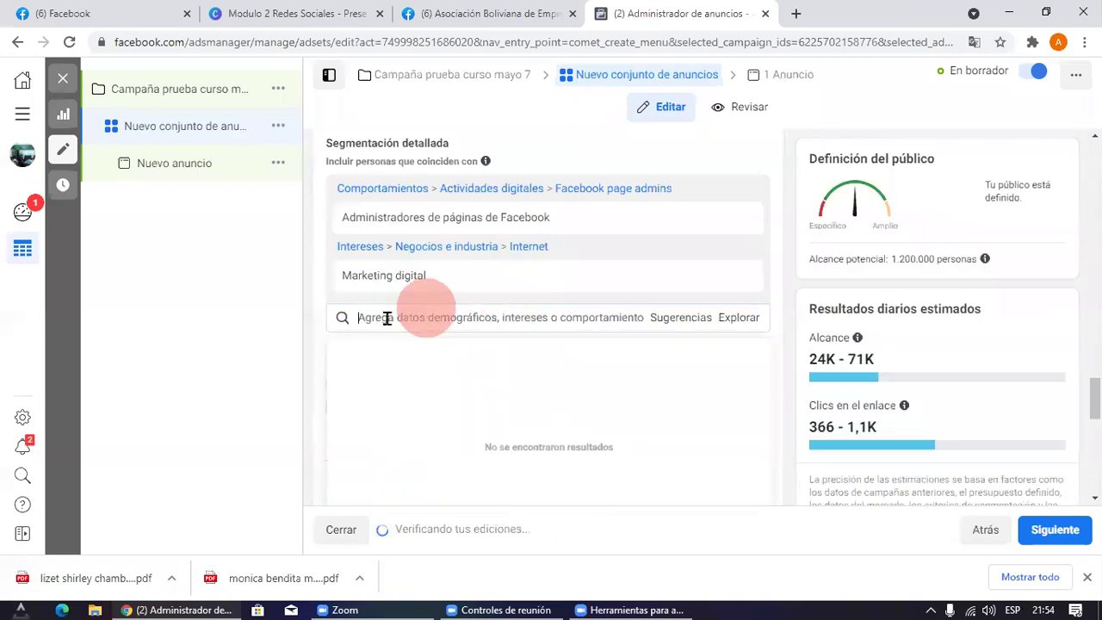
# Step: Mark the Facebook page administrators behaviour and the potential reach with the freehand annotation pen, linking the two
pyautogui.click(614, 577)
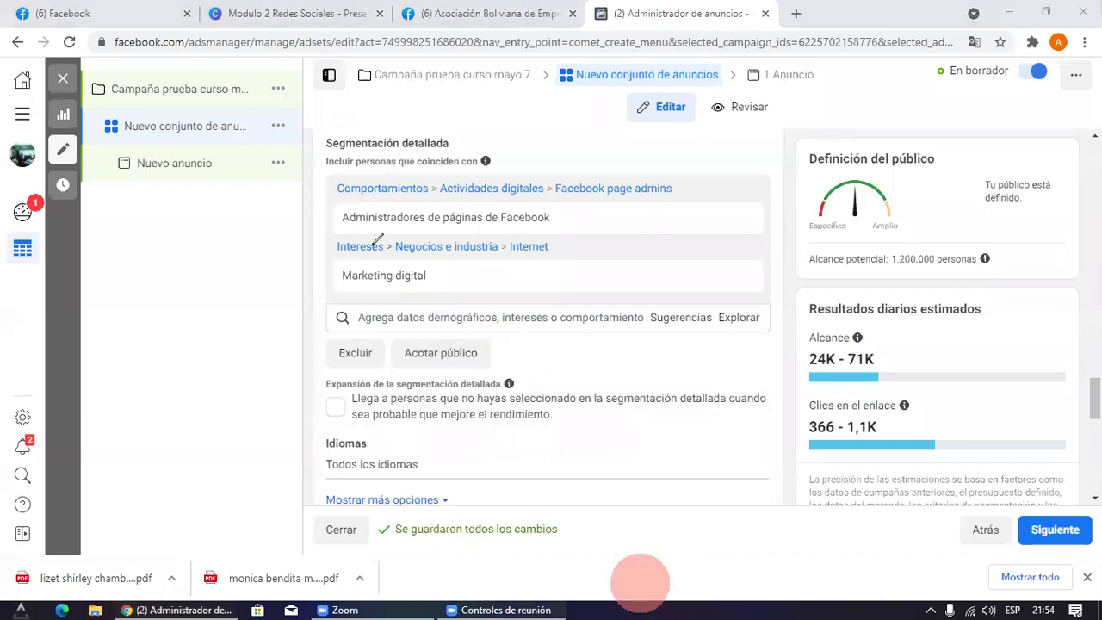
pyautogui.moveTo(297, 153); pyautogui.dragTo(370, 260)
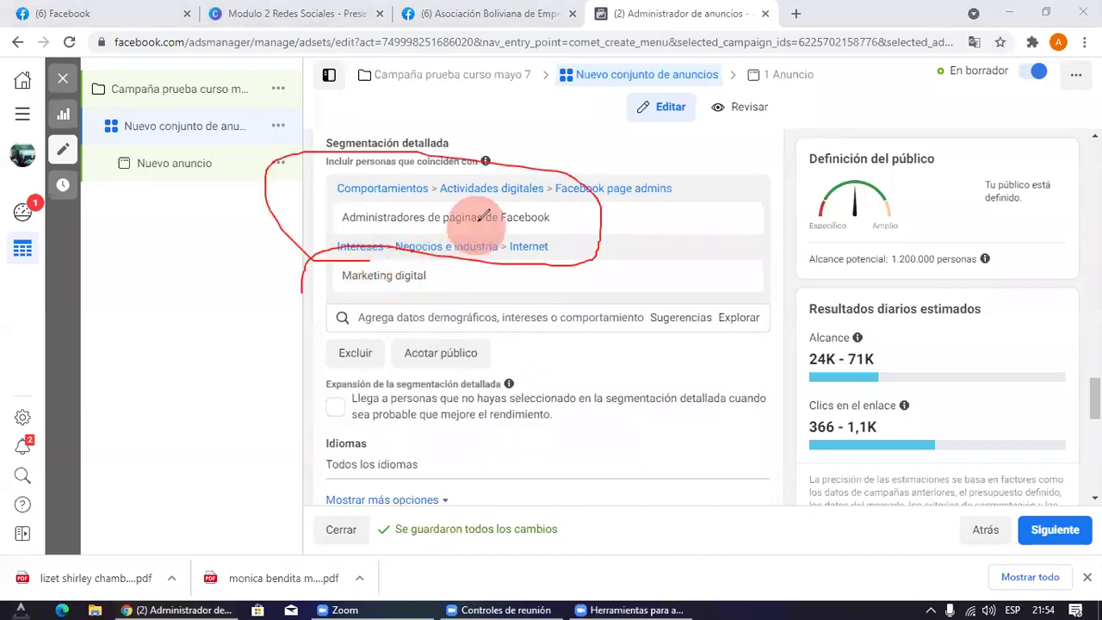
pyautogui.moveTo(500, 191); pyautogui.dragTo(733, 144)
pyautogui.moveTo(665, 145)
pyautogui.mouseDown()
pyautogui.moveTo(891, 241)
pyautogui.moveTo(1013, 229)
pyautogui.moveTo(812, 247)
pyautogui.moveTo(1003, 287)
pyautogui.moveTo(825, 246)
pyautogui.mouseUp()
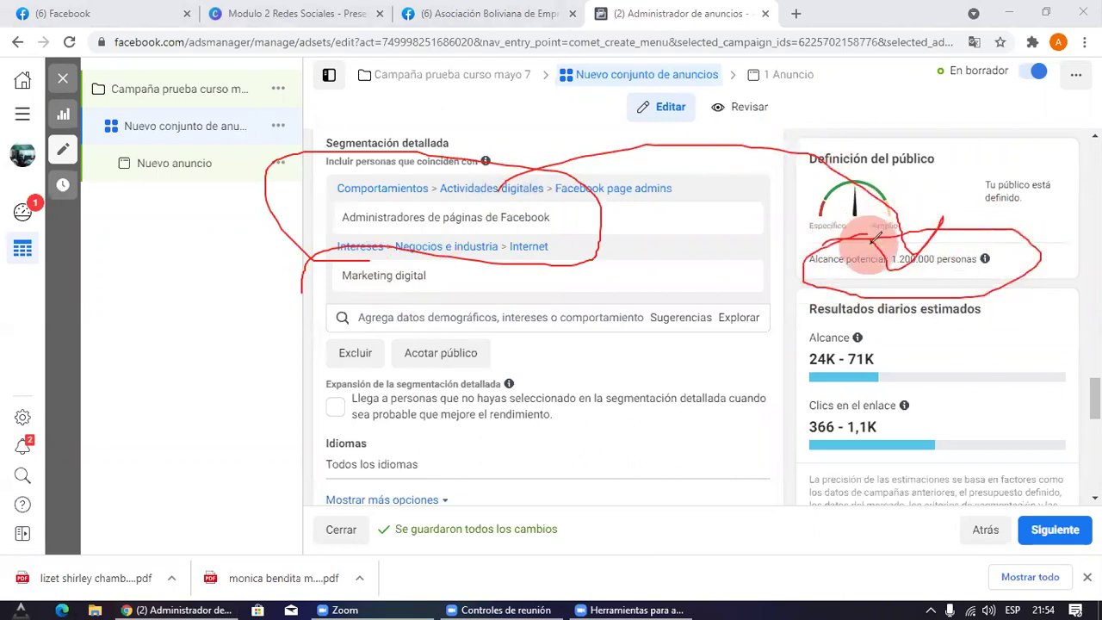
pyautogui.moveTo(885, 237)
pyautogui.mouseDown()
pyautogui.moveTo(971, 241)
pyautogui.moveTo(894, 240)
pyautogui.mouseUp()
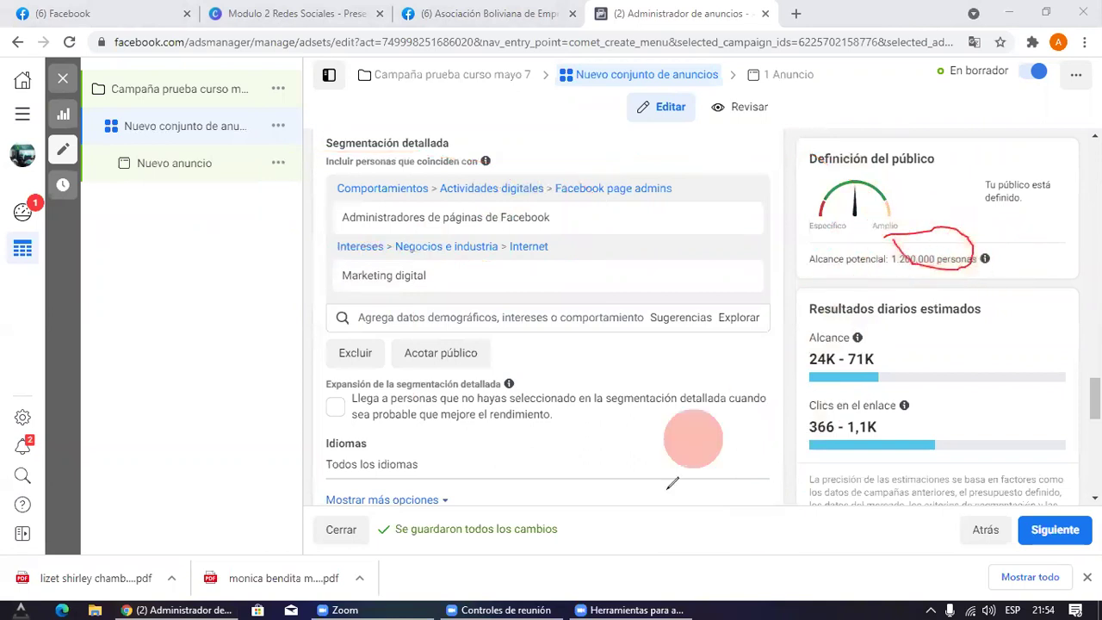
pyautogui.moveTo(296, 250)
pyautogui.mouseDown()
pyautogui.moveTo(312, 173)
pyautogui.moveTo(629, 276)
pyautogui.moveTo(269, 234)
pyautogui.mouseUp()
pyautogui.moveTo(297, 197); pyautogui.dragTo(309, 174)
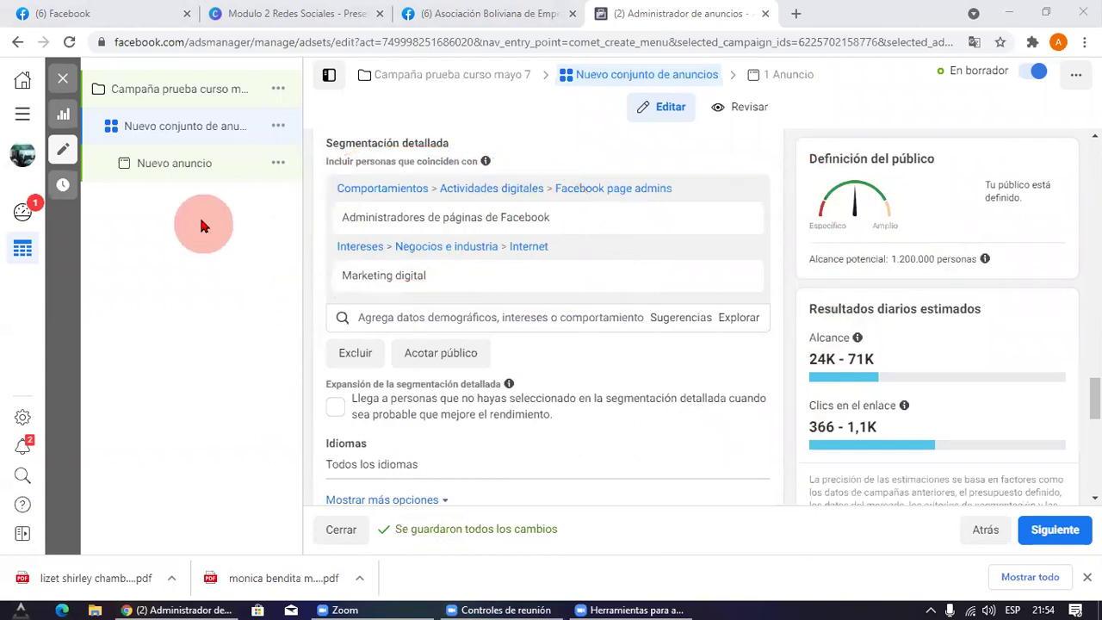
# Step: Circle the Excluir and Acotar público options below the detailed targeting with the annotation pen
pyautogui.scroll(4, 397, 205)
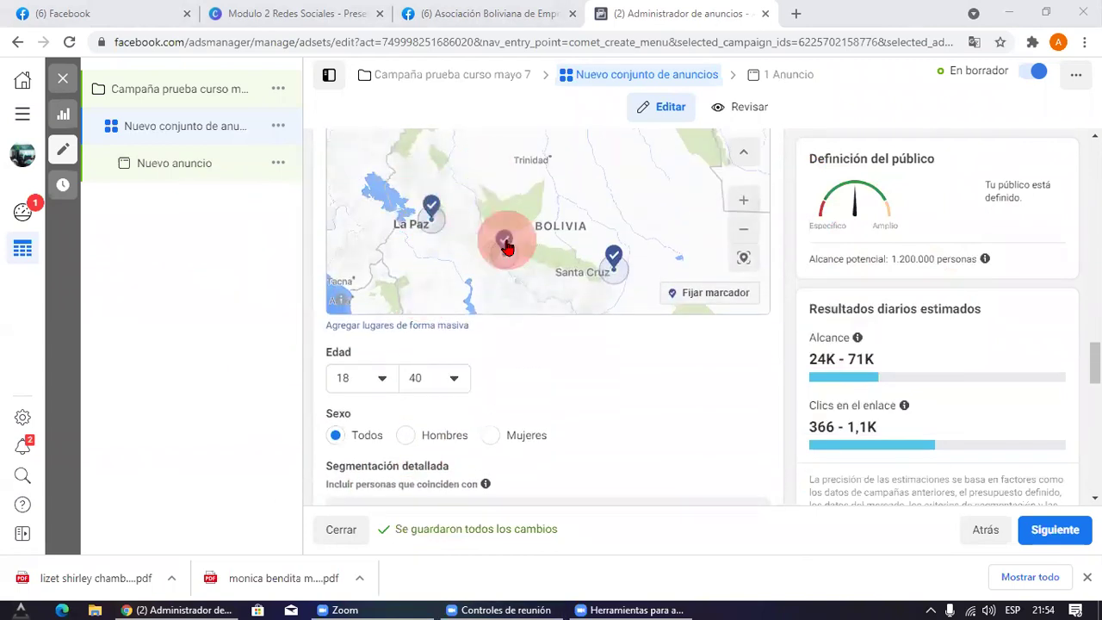
pyautogui.scroll(-3, 465, 259)
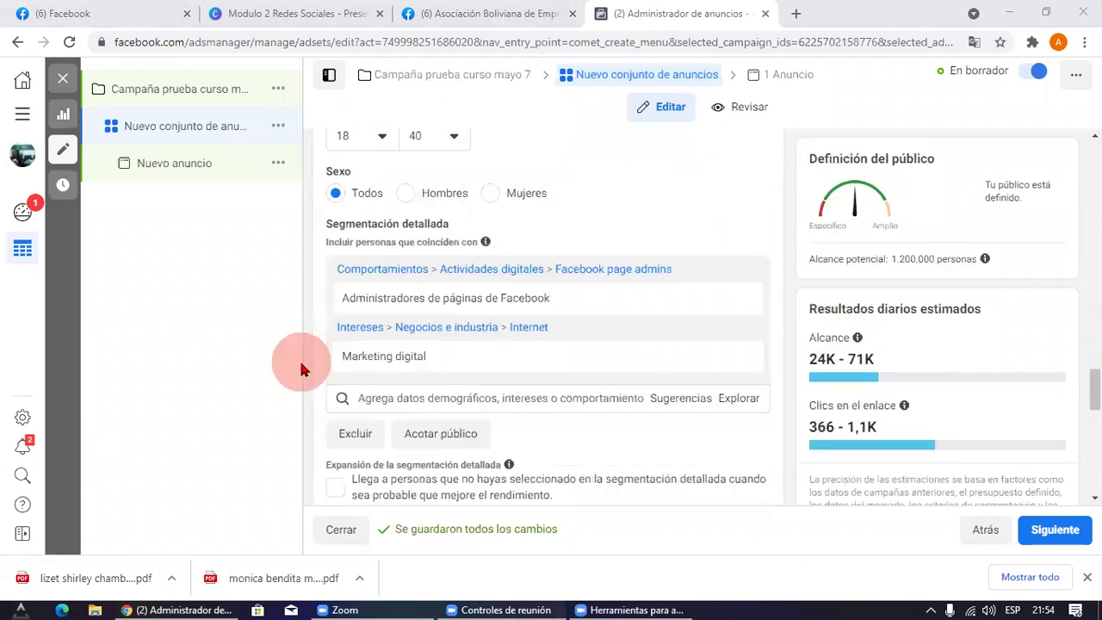
pyautogui.scroll(-3, 483, 405)
pyautogui.scroll(-1, 482, 405)
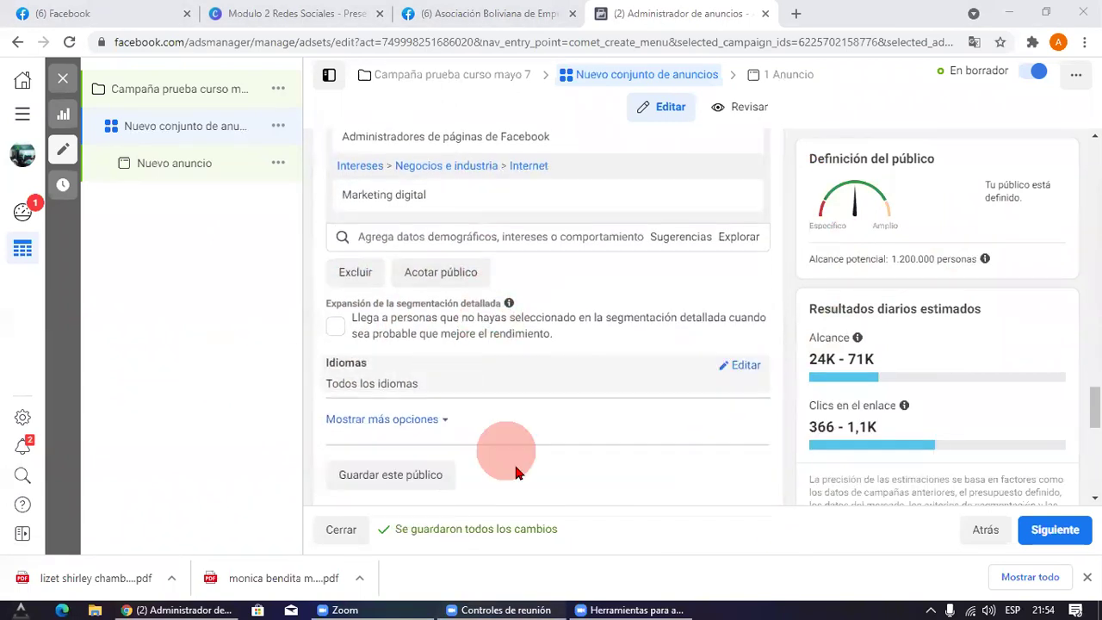
pyautogui.click(628, 575)
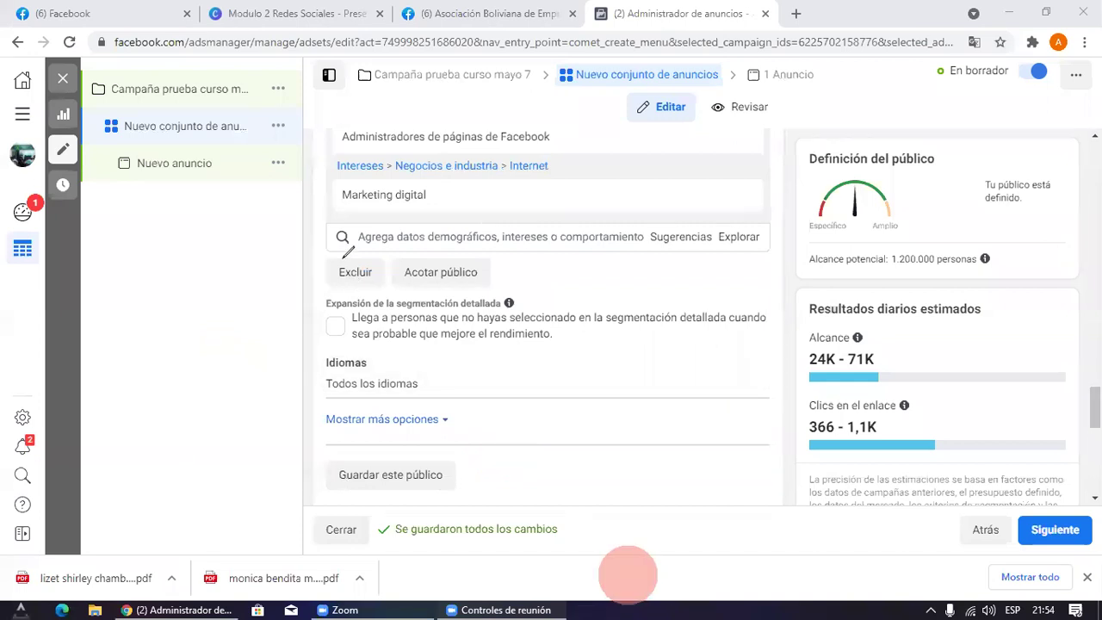
pyautogui.moveTo(519, 244)
pyautogui.mouseDown()
pyautogui.moveTo(345, 270)
pyautogui.moveTo(332, 284)
pyautogui.moveTo(380, 267)
pyautogui.moveTo(495, 268)
pyautogui.moveTo(391, 265)
pyautogui.mouseUp()
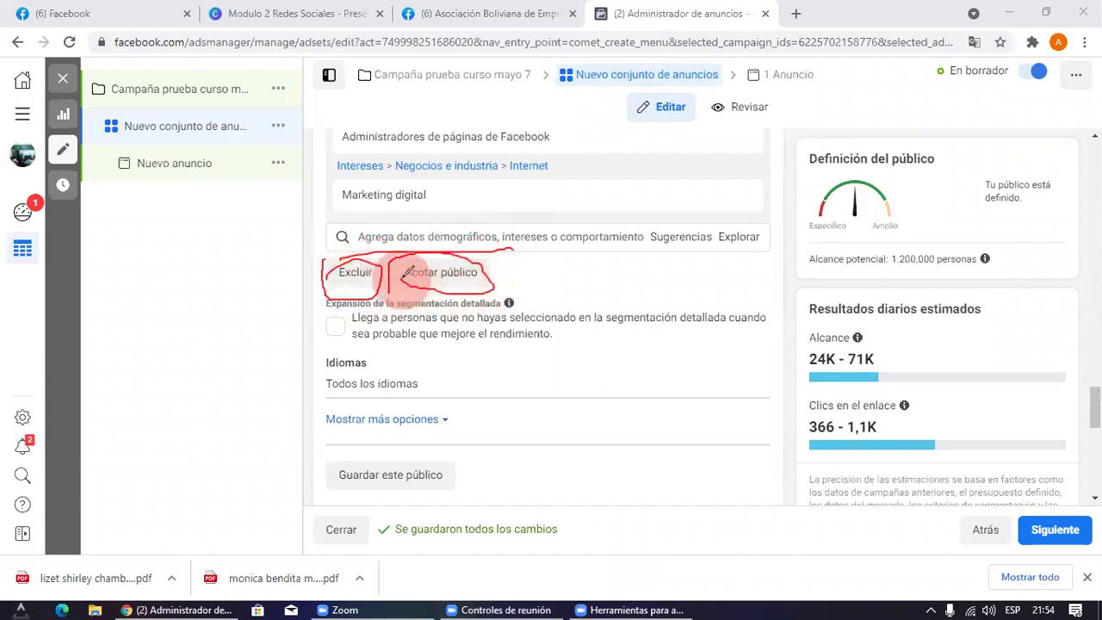
# Step: Draw an annotation arrow pointing to the Excluir option and add crossed freehand strokes in the empty area beside it
pyautogui.moveTo(226, 348)
pyautogui.mouseDown()
pyautogui.moveTo(333, 284)
pyautogui.moveTo(329, 312)
pyautogui.mouseUp()
pyautogui.moveTo(154, 280); pyautogui.dragTo(272, 385)
pyautogui.moveTo(221, 296); pyautogui.dragTo(159, 417)
pyautogui.moveTo(170, 218); pyautogui.dragTo(232, 249)
pyautogui.moveTo(214, 209); pyautogui.dragTo(148, 290)
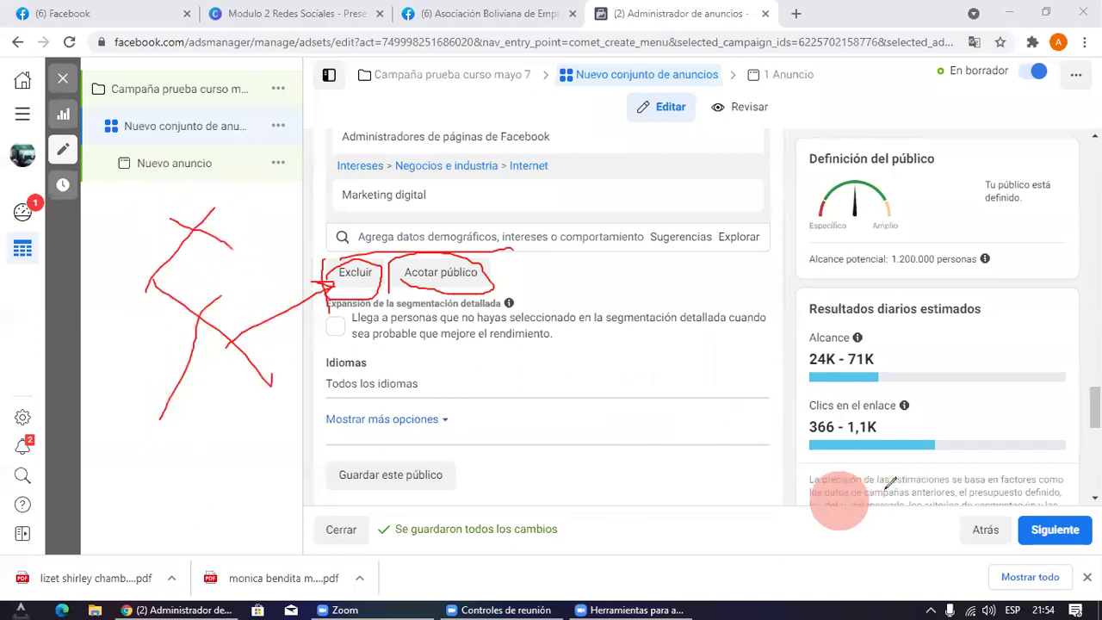
# Step: Erase the earlier annotations, circle the Acotar público option and bracket the included targeting entries with the pen, and clear these marks
pyautogui.click(798, 554)
pyautogui.moveTo(390, 297)
pyautogui.mouseDown()
pyautogui.moveTo(450, 295)
pyautogui.moveTo(428, 245)
pyautogui.moveTo(385, 291)
pyautogui.moveTo(404, 323)
pyautogui.mouseUp()
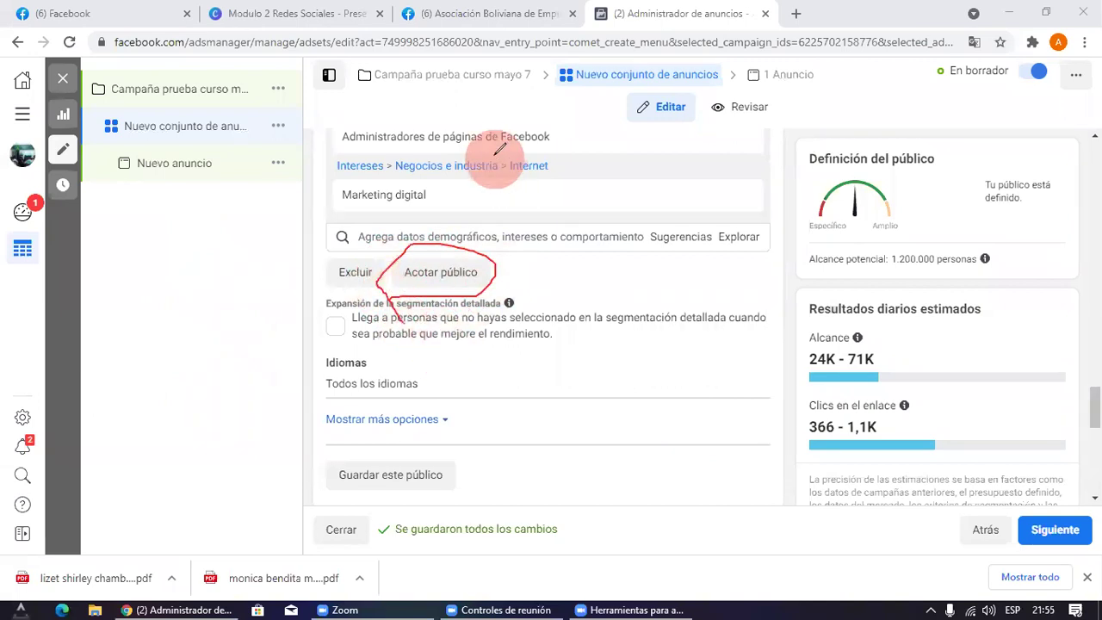
pyautogui.moveTo(470, 185)
pyautogui.mouseDown()
pyautogui.moveTo(576, 131)
pyautogui.moveTo(556, 191)
pyautogui.moveTo(621, 217)
pyautogui.mouseUp()
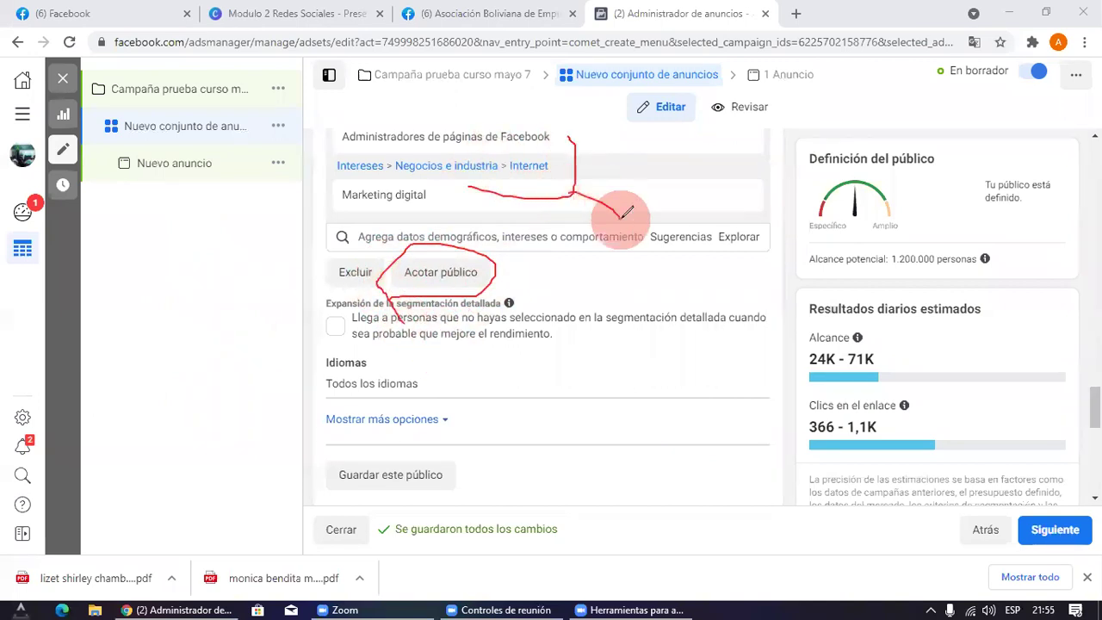
pyautogui.click(797, 551)
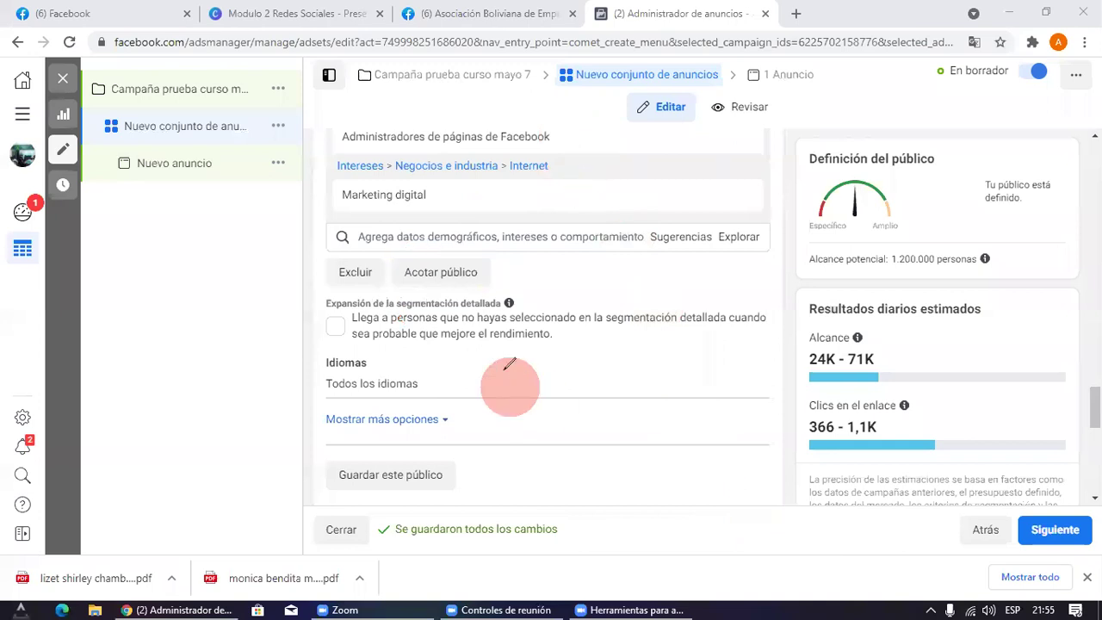
# Step: Narrow the audience with an additional must-also-match condition, search it for "tarjeta de debito", add the interest Tarjeta de débito and highlight the potential reach
pyautogui.click(462, 277)
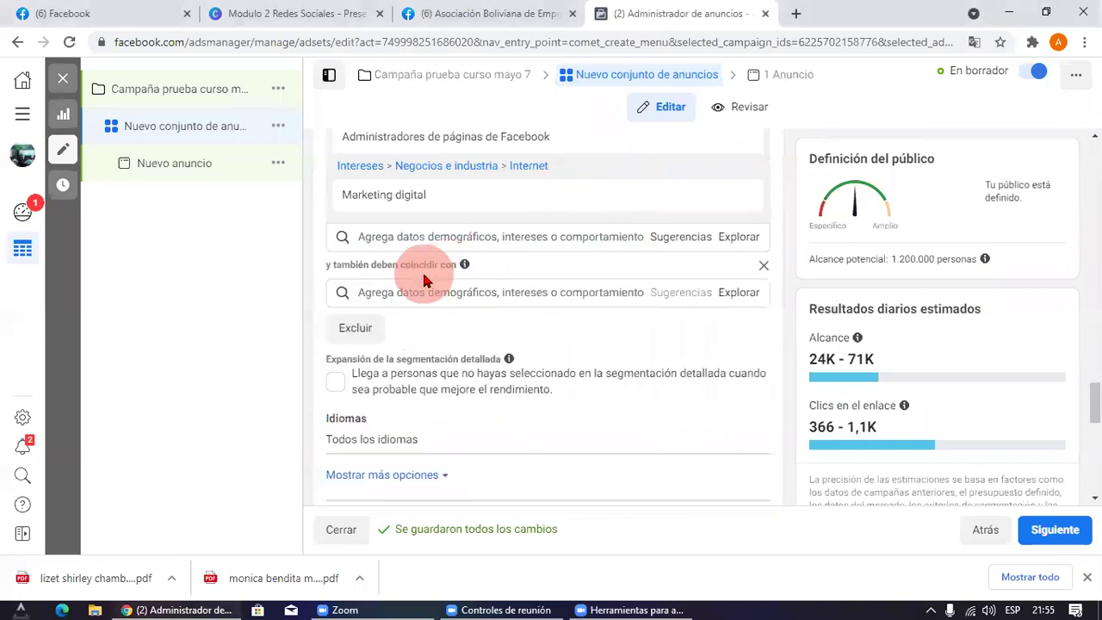
pyautogui.click(387, 291)
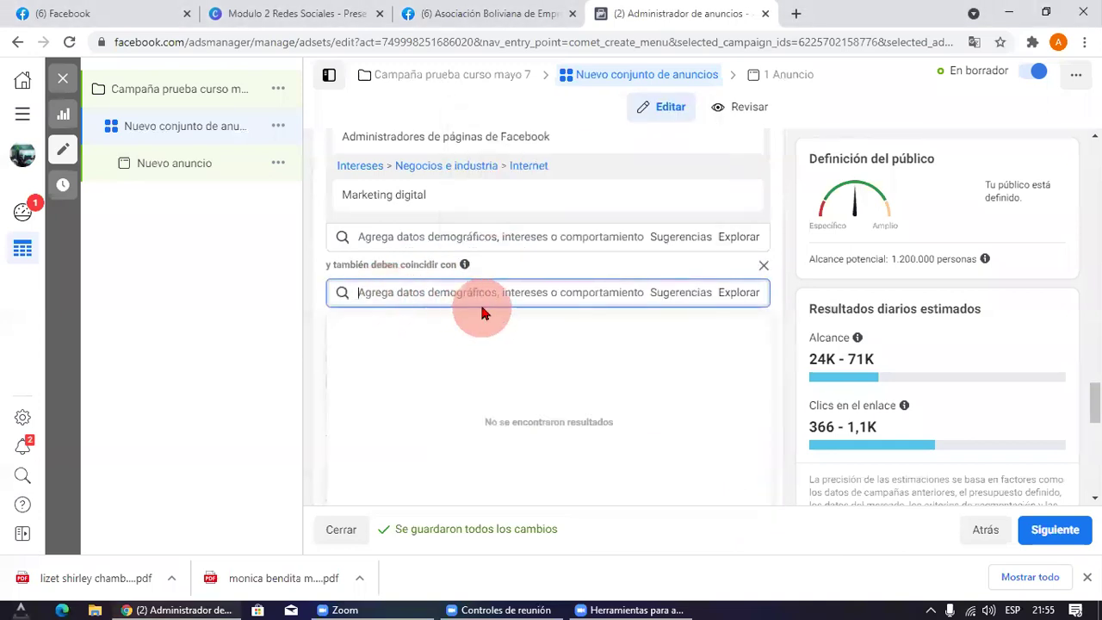
pyautogui.click(412, 239)
pyautogui.click(371, 294)
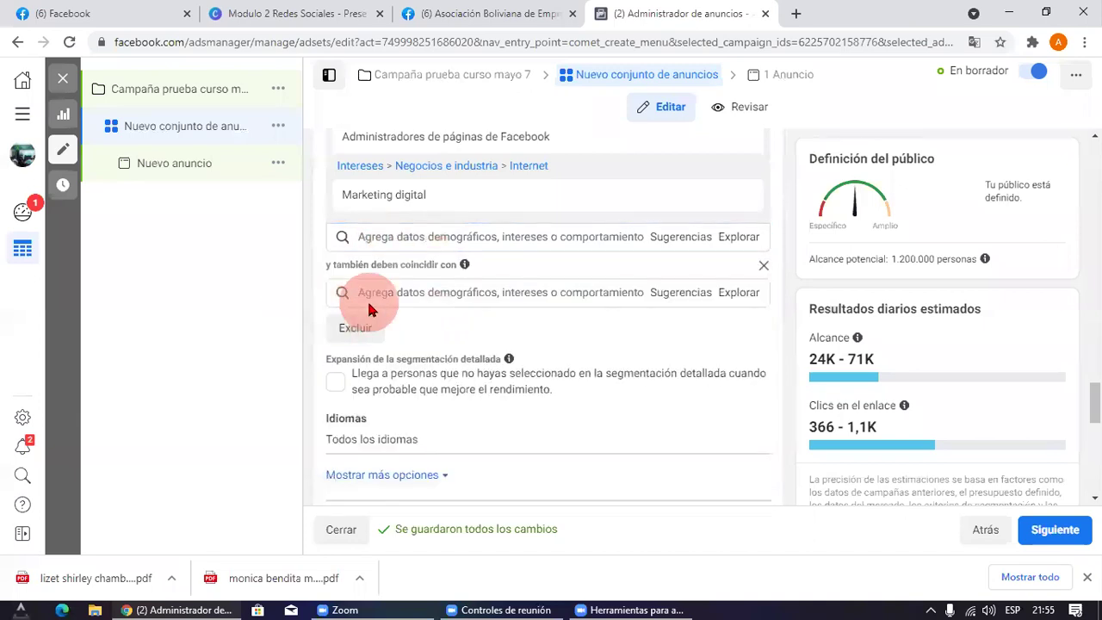
pyautogui.scroll(1, 516, 319)
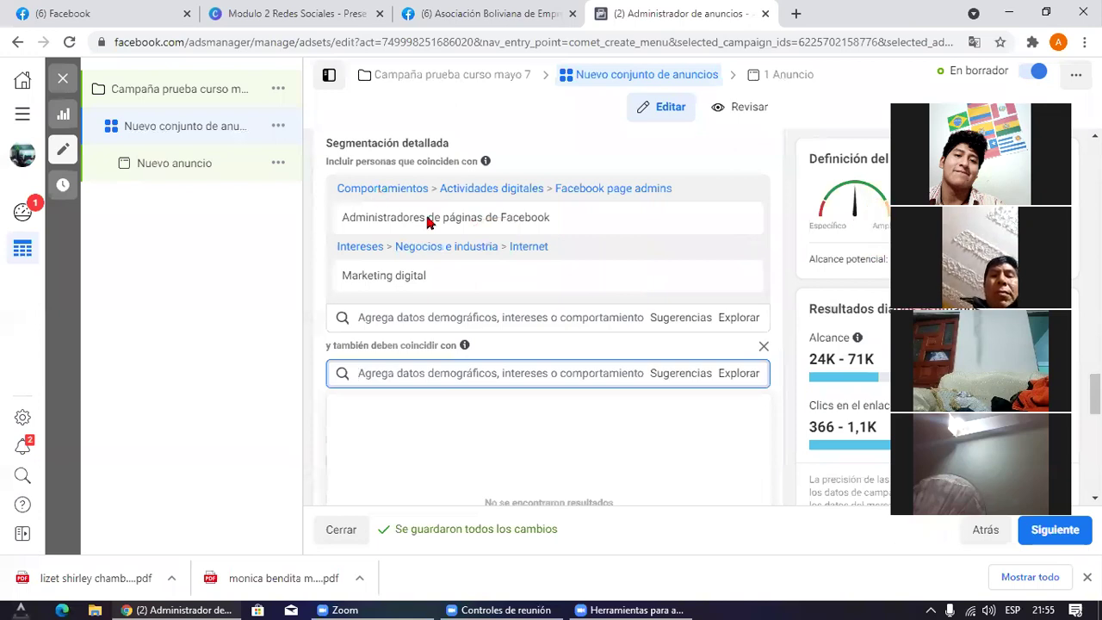
pyautogui.moveTo(405, 278)
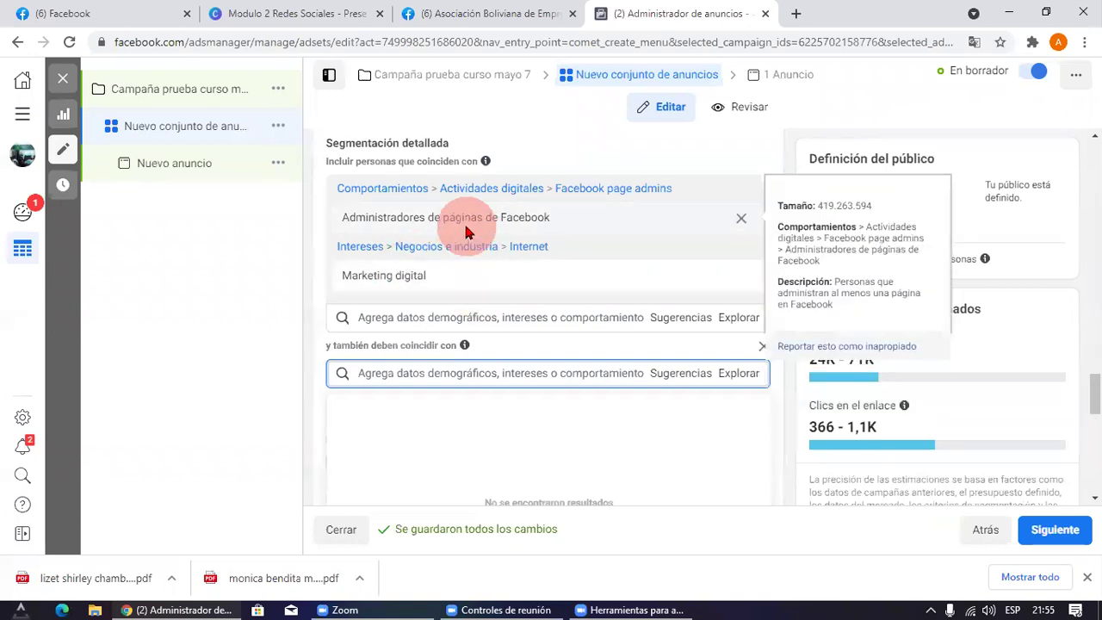
pyautogui.click(417, 373)
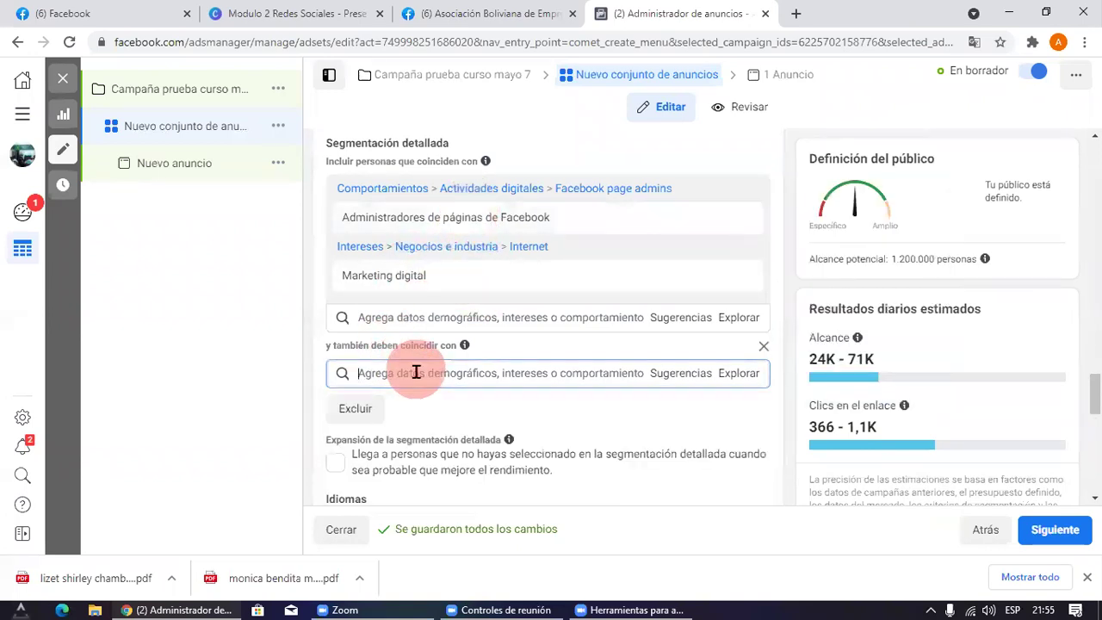
pyautogui.write('tarje')
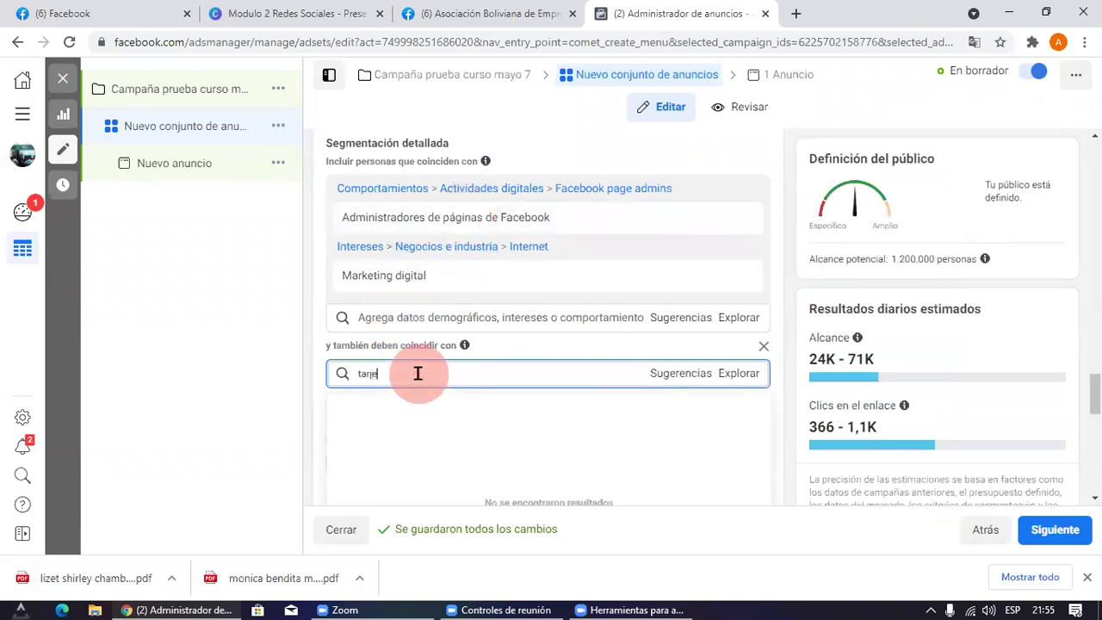
pyautogui.write('ta de debito')
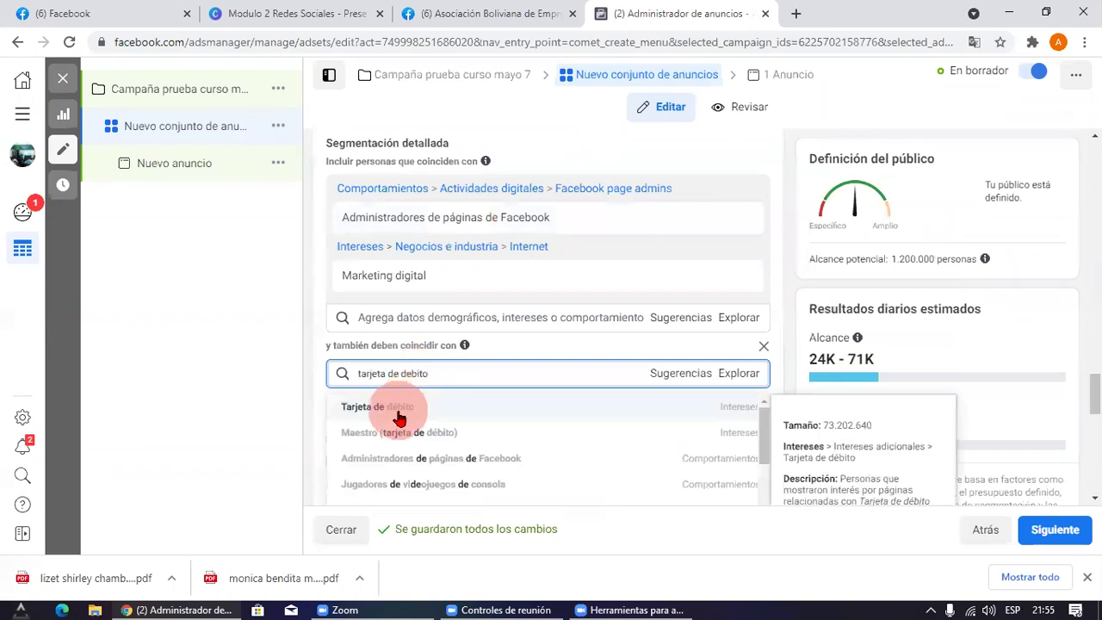
pyautogui.click(398, 418)
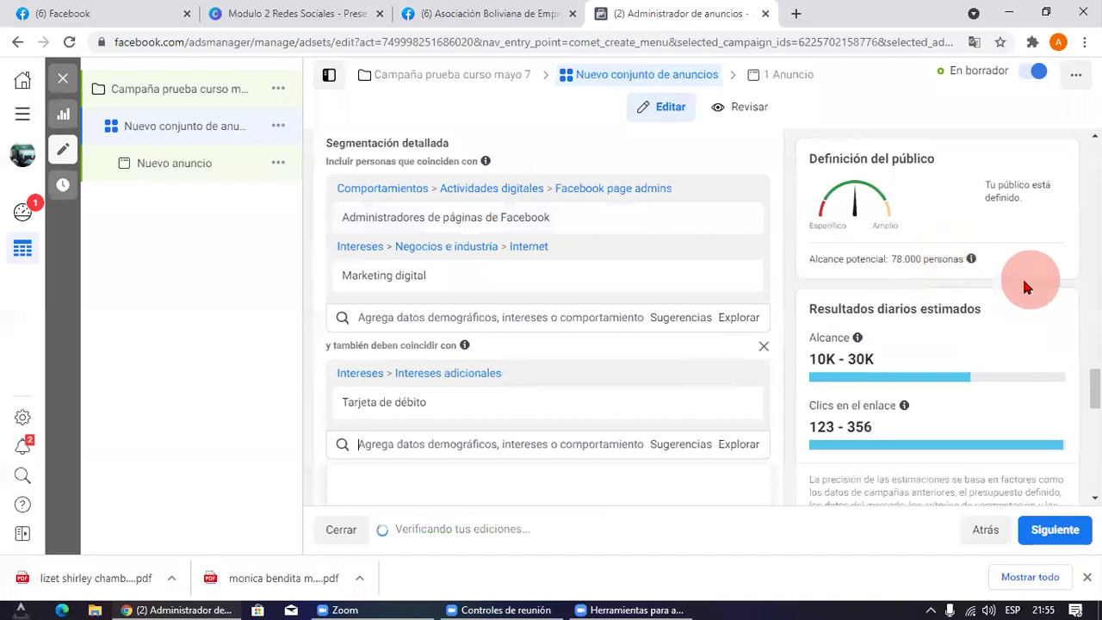
pyautogui.moveTo(964, 258); pyautogui.dragTo(876, 258)
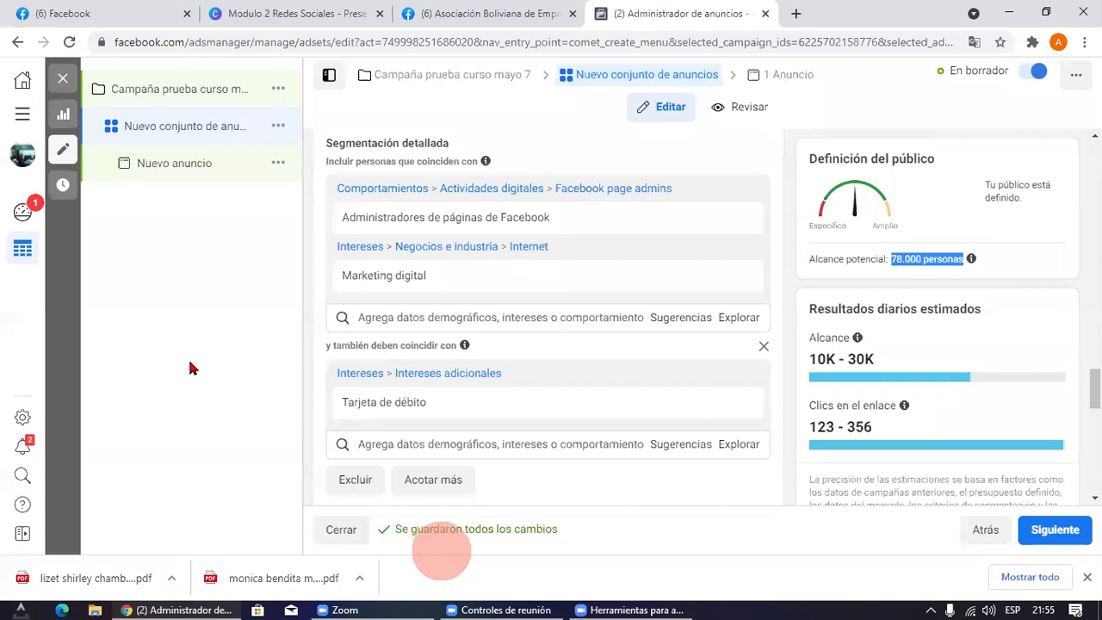
pyautogui.click(971, 262)
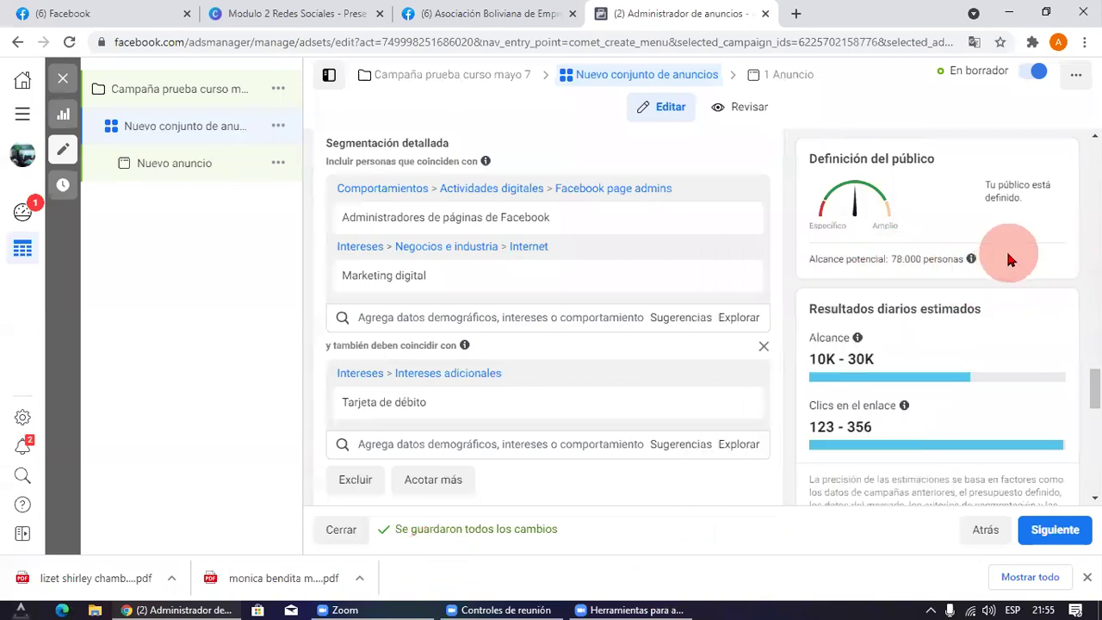
# Step: Set the ad set's total budget to 200 BOB and check the estimated daily reach
pyautogui.scroll(4, 551, 276)
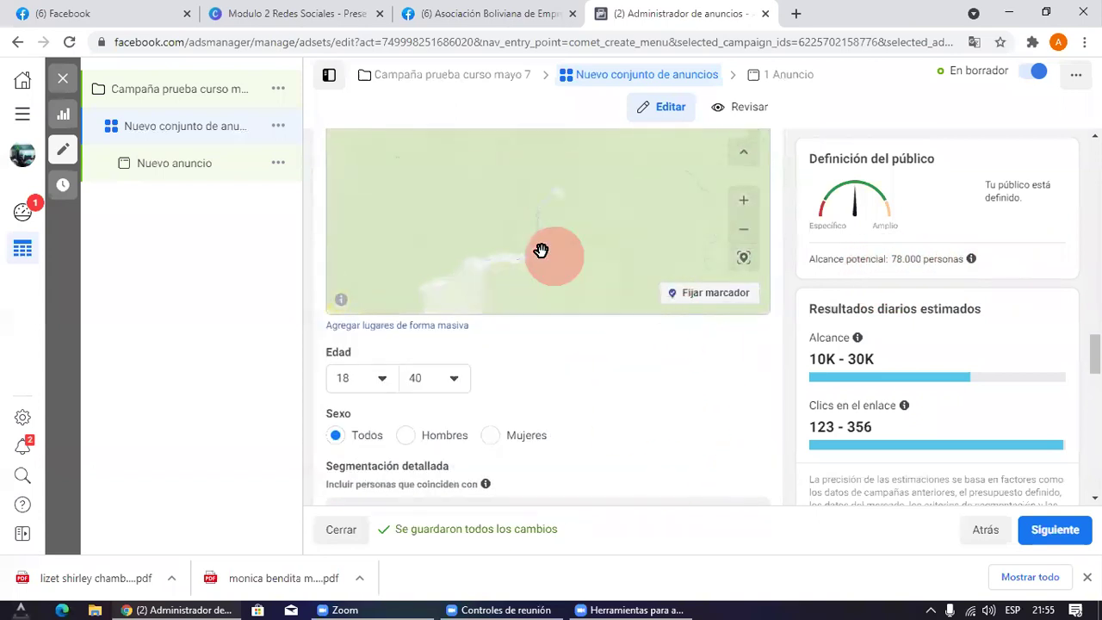
pyautogui.scroll(2, 819, 290)
pyautogui.scroll(15, 819, 290)
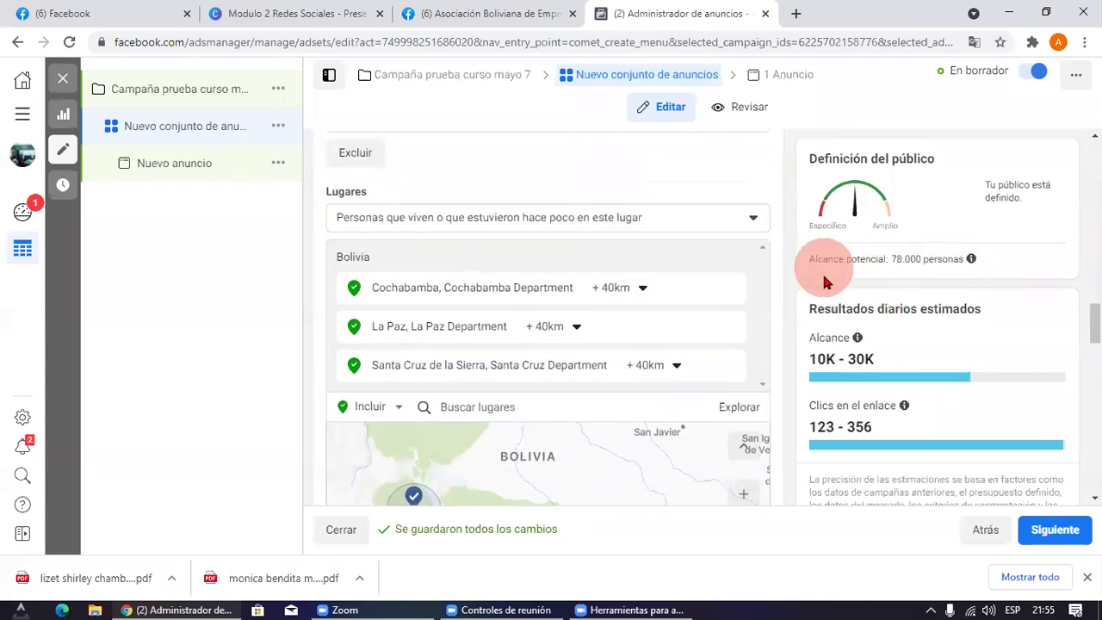
pyautogui.scroll(2, 805, 291)
pyautogui.click(597, 340)
pyautogui.write('2')
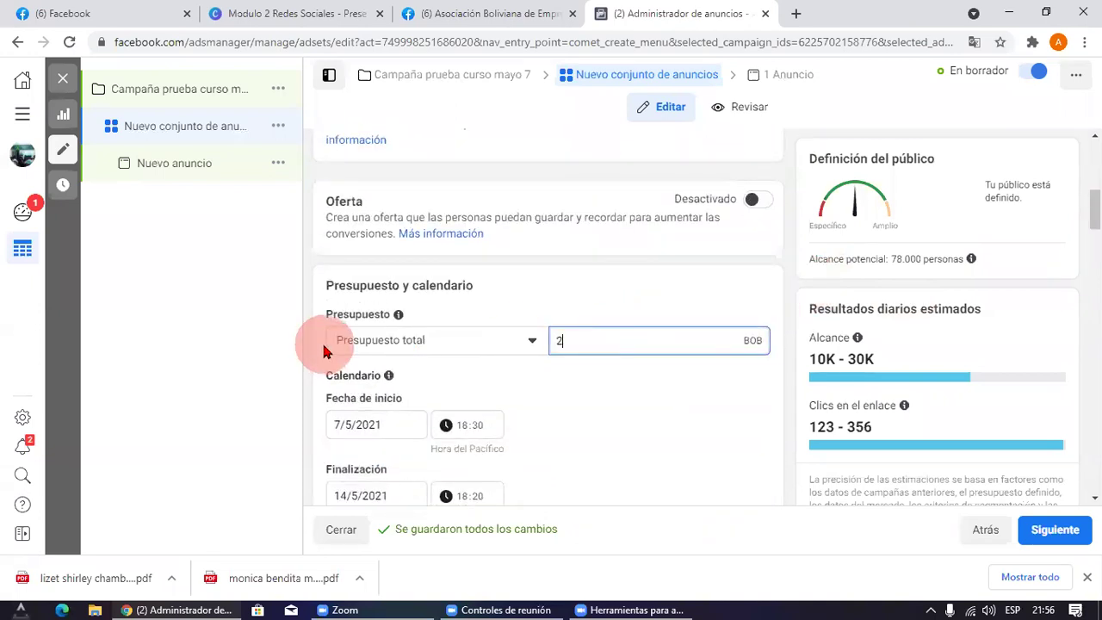
pyautogui.write('00')
pyautogui.click(684, 403)
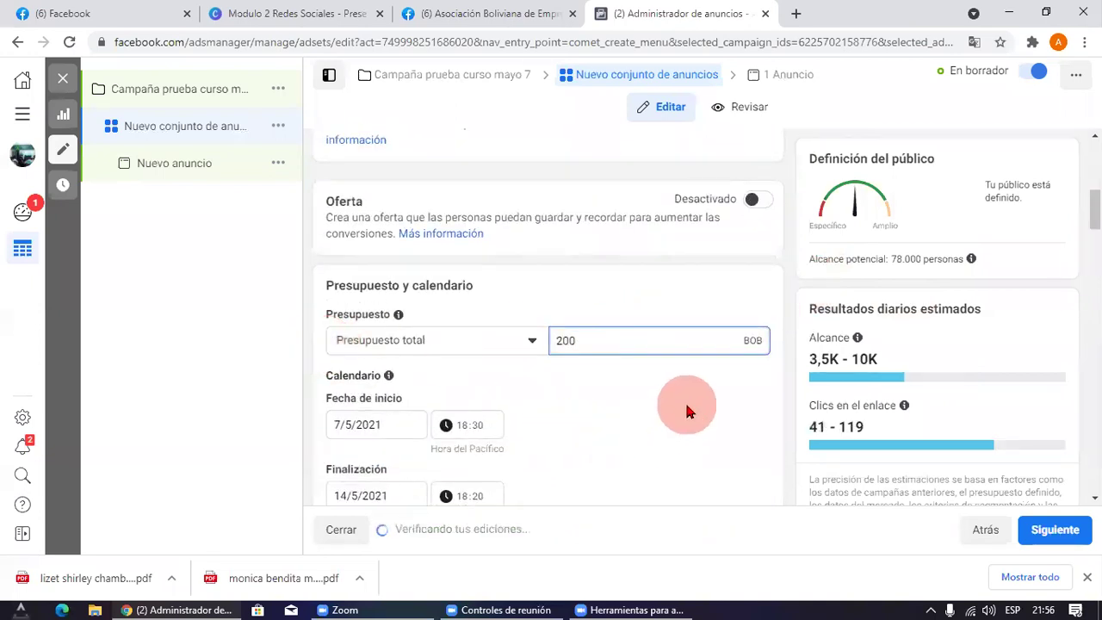
pyautogui.moveTo(810, 360); pyautogui.dragTo(911, 362)
pyautogui.click(898, 259)
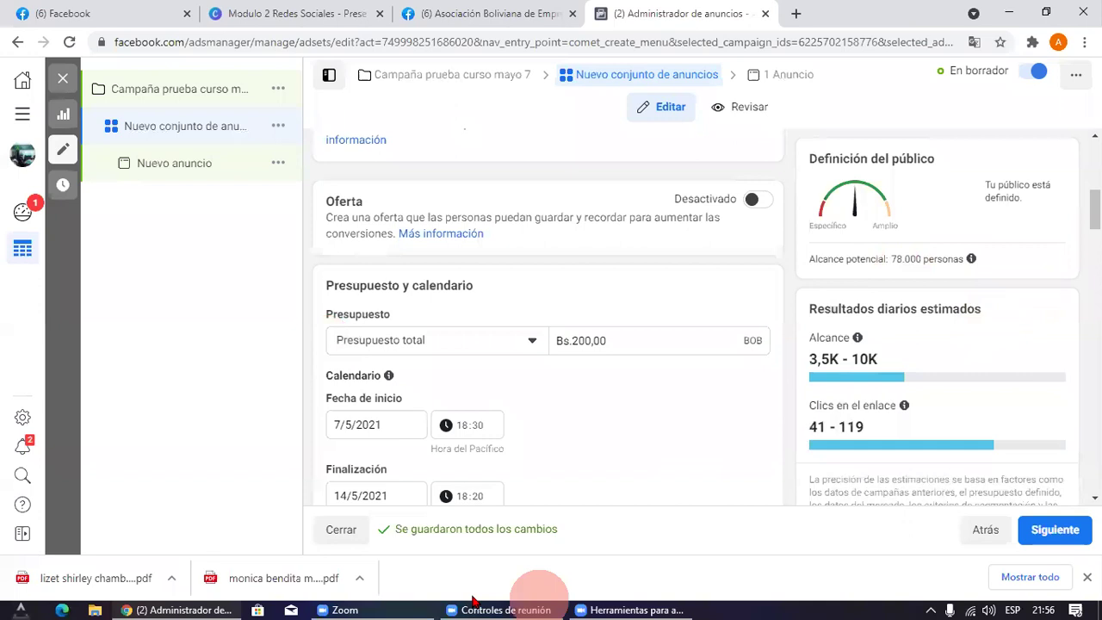
# Step: Search the must-also-match condition for "paypal" and add the interest PayPal alongside Tarjeta de débito
pyautogui.scroll(-10, 689, 293)
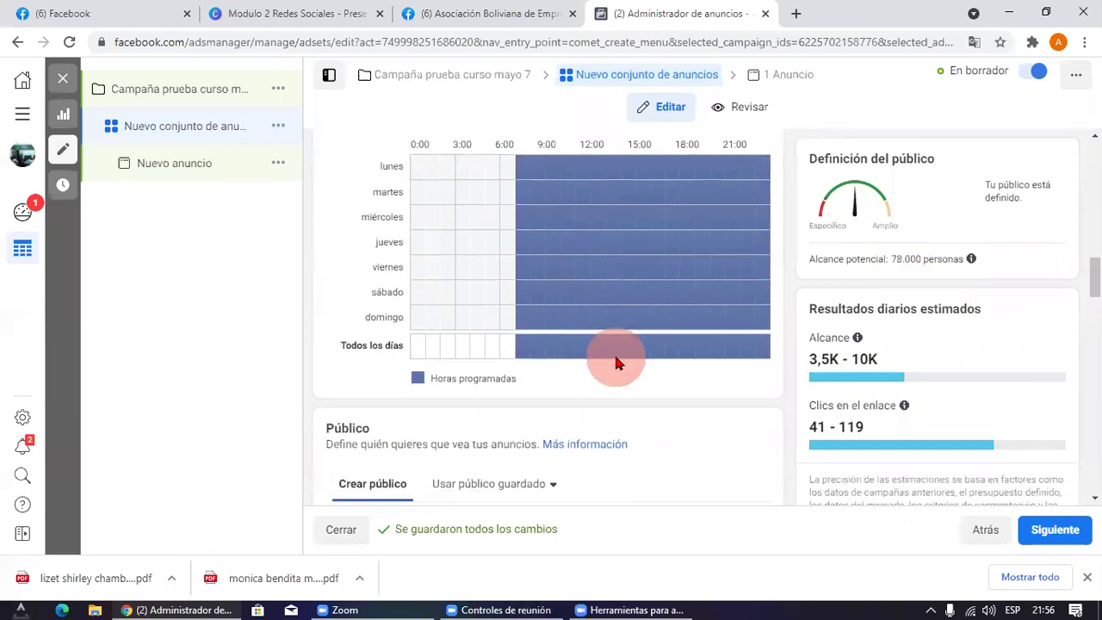
pyautogui.scroll(-10, 568, 358)
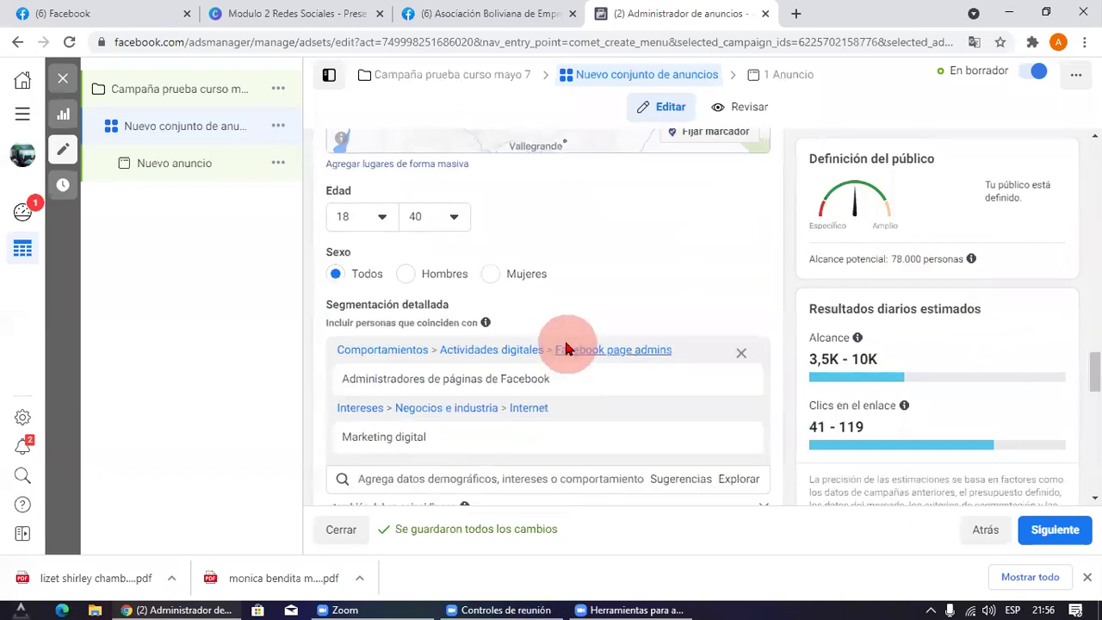
pyautogui.scroll(-2, 459, 291)
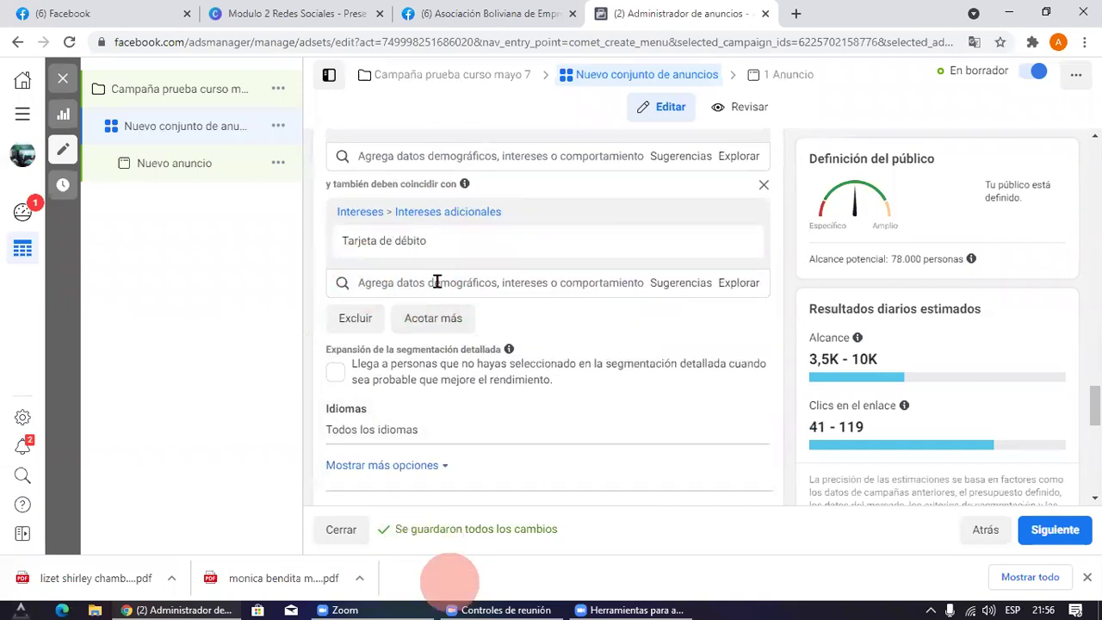
pyautogui.click(405, 283)
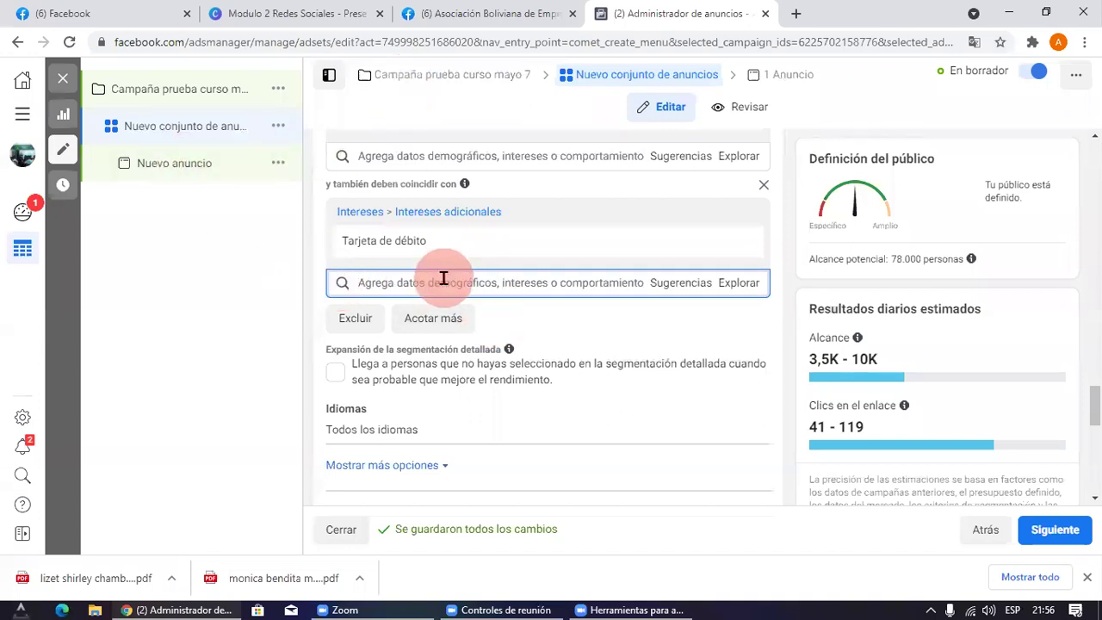
pyautogui.write('paypal')
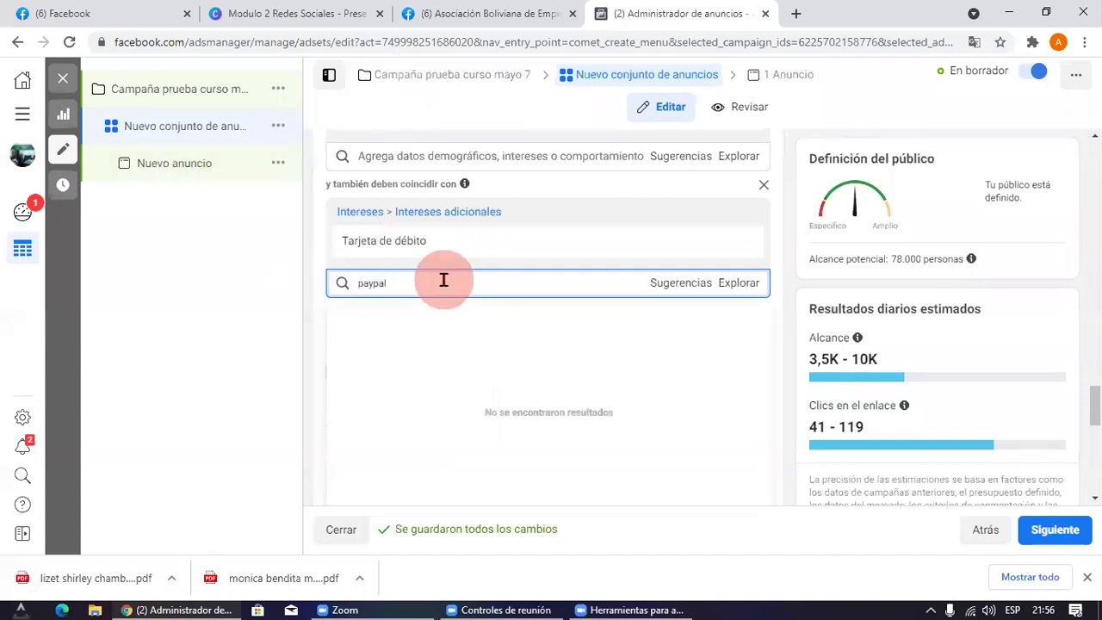
pyautogui.click(416, 323)
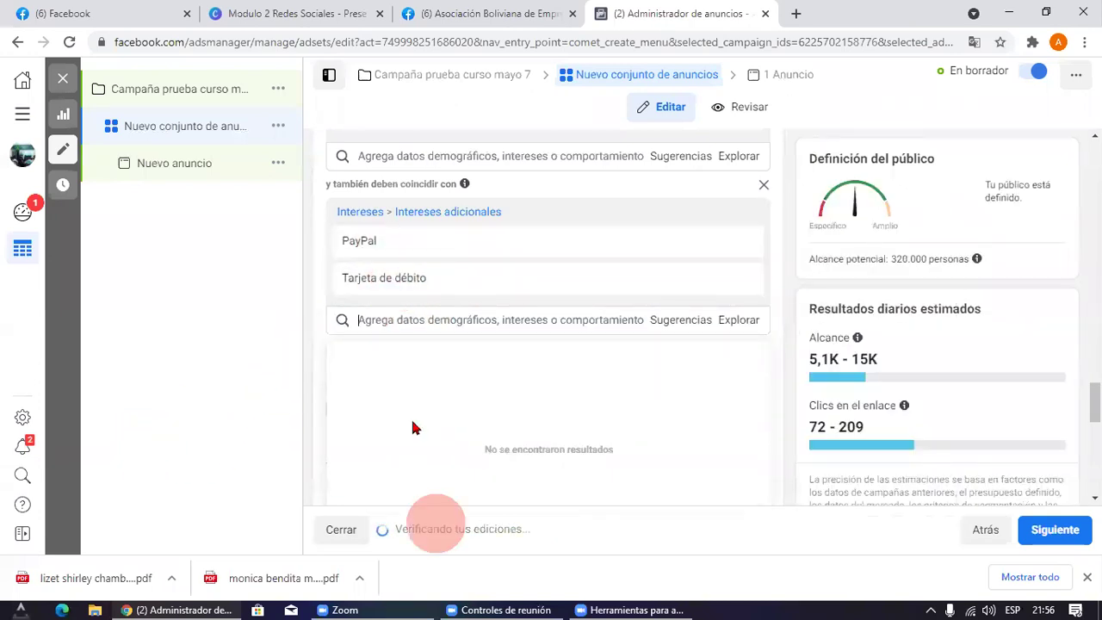
pyautogui.moveTo(433, 284)
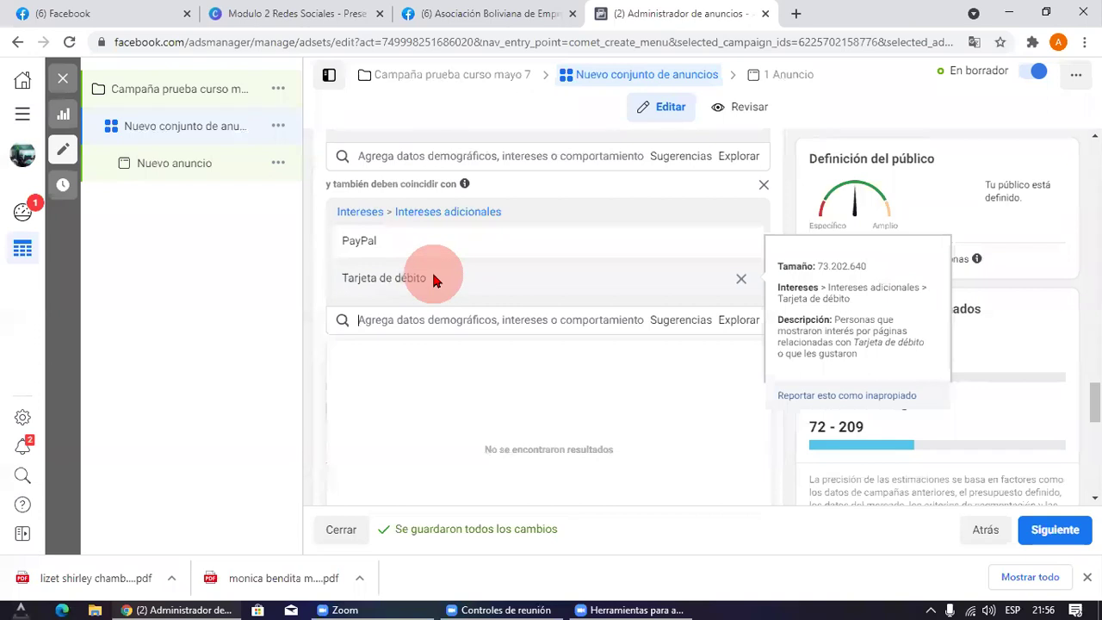
# Step: Browse the suggested interests for the must-also-match condition that holds PayPal and Tarjeta de débito
pyautogui.click(678, 329)
pyautogui.scroll(-1, 420, 376)
pyautogui.scroll(1, 435, 422)
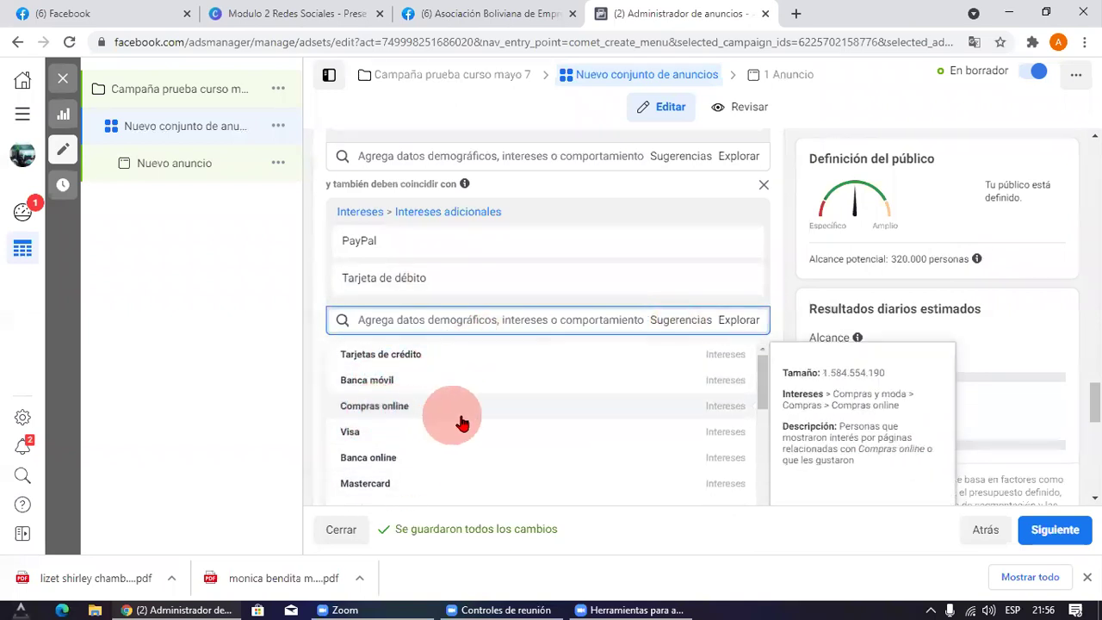
pyautogui.scroll(-1, 413, 400)
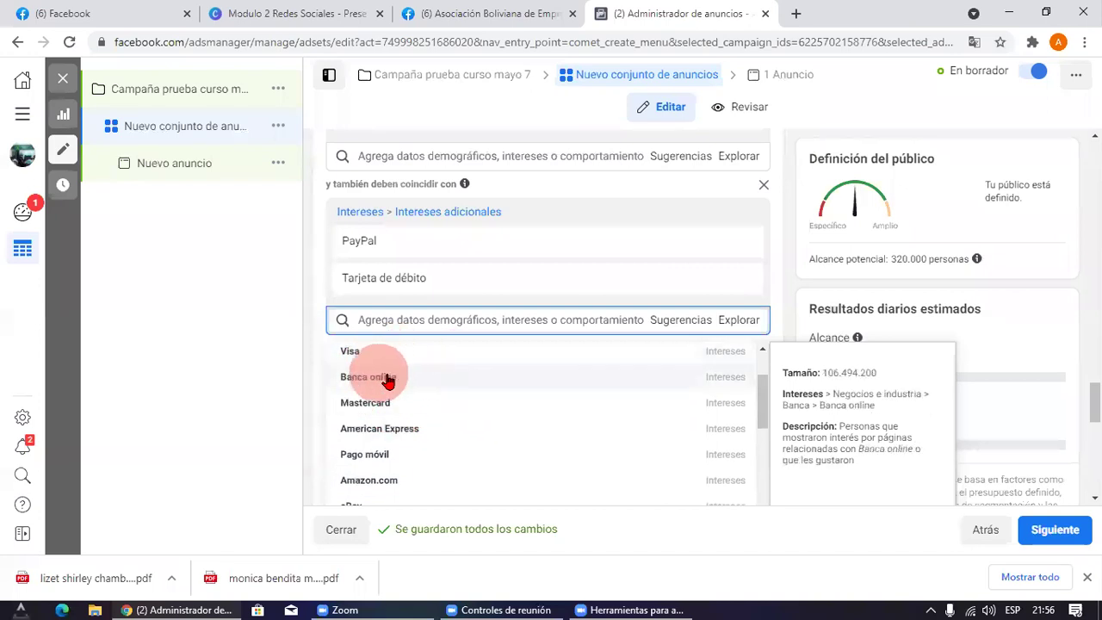
pyautogui.scroll(-8, 446, 413)
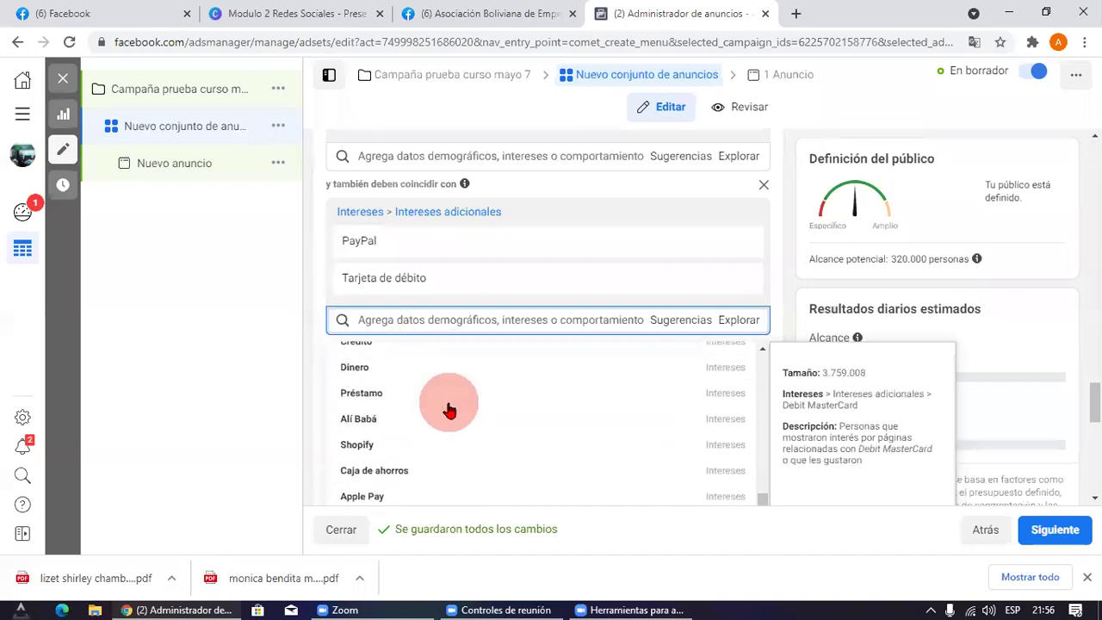
pyautogui.scroll(-2, 393, 388)
pyautogui.scroll(5, 479, 267)
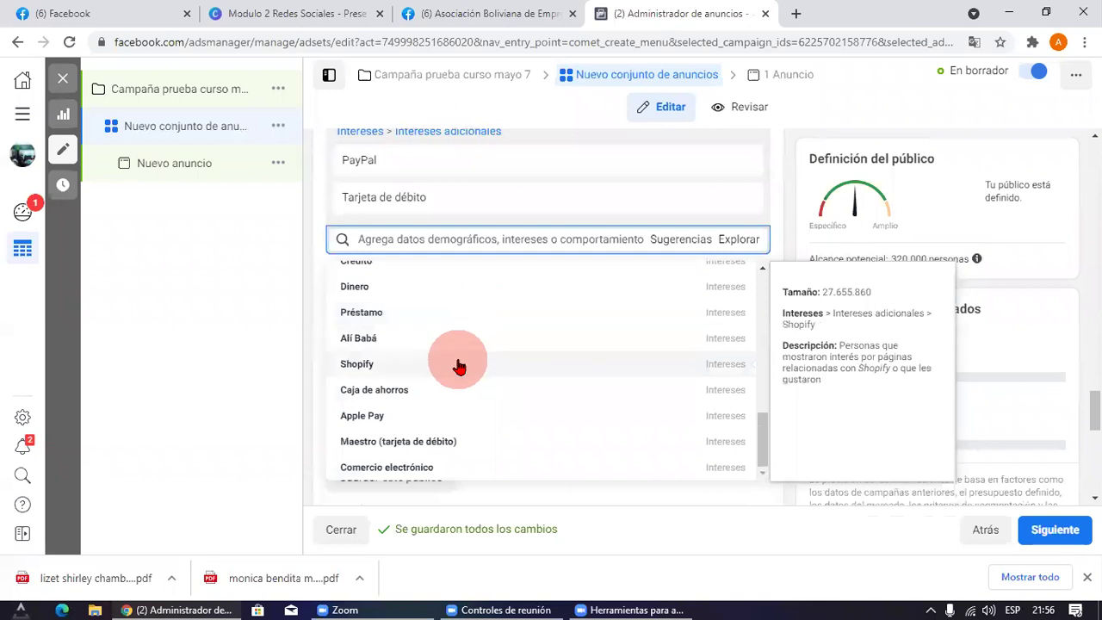
pyautogui.click(232, 349)
# Step: Browse the targeting suggestions for the main inclusion group with Facebook page administrators and Marketing digital
pyautogui.scroll(3, 504, 315)
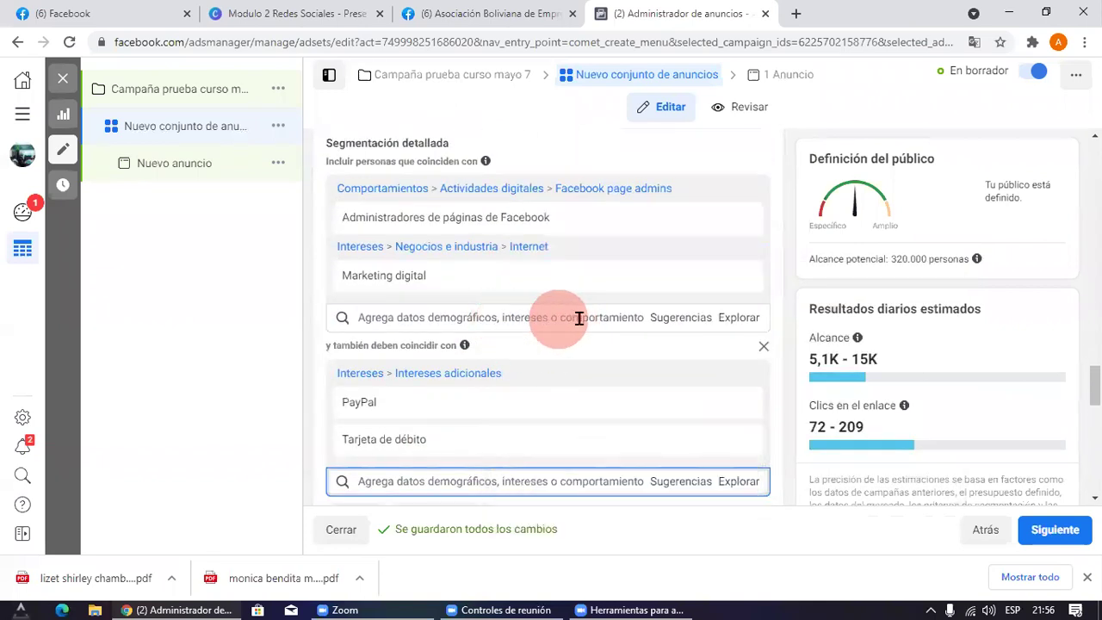
pyautogui.click(344, 318)
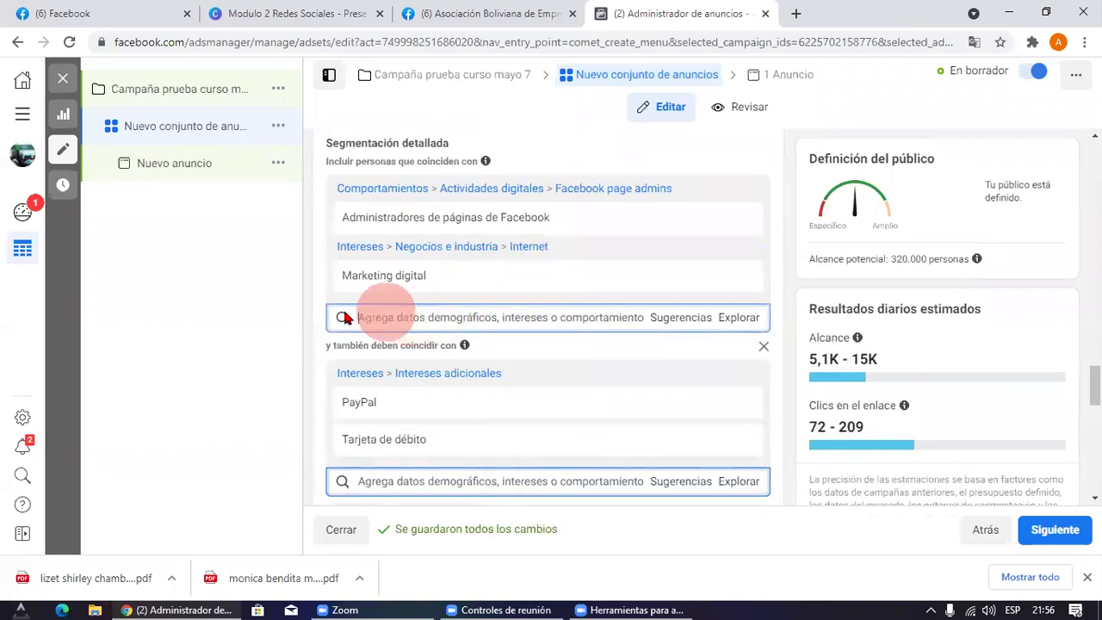
pyautogui.click(694, 317)
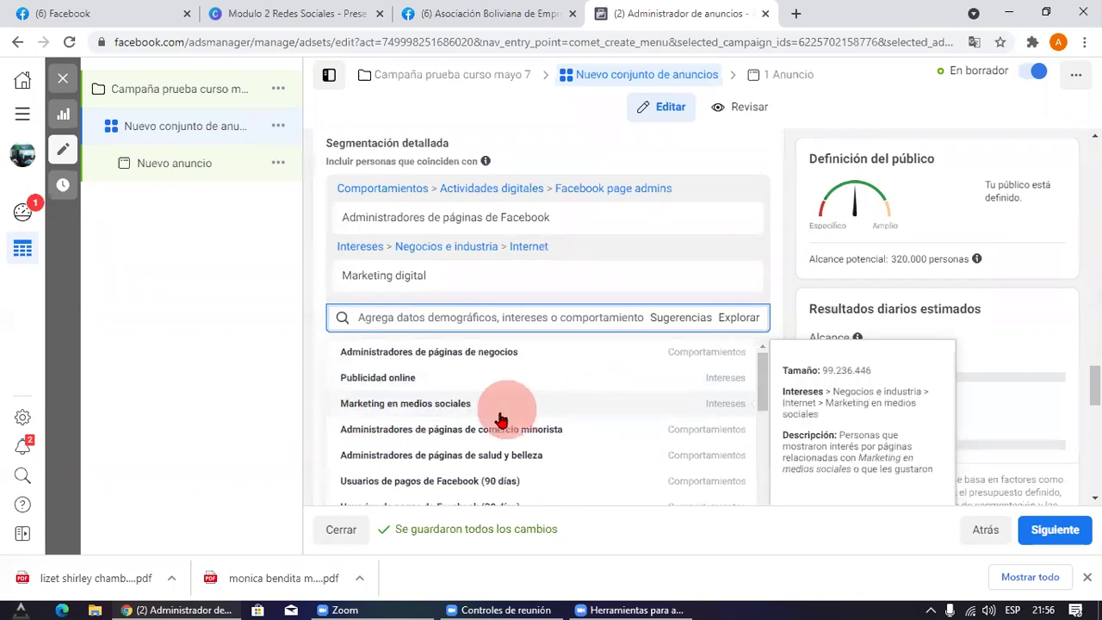
pyautogui.scroll(-5, 483, 431)
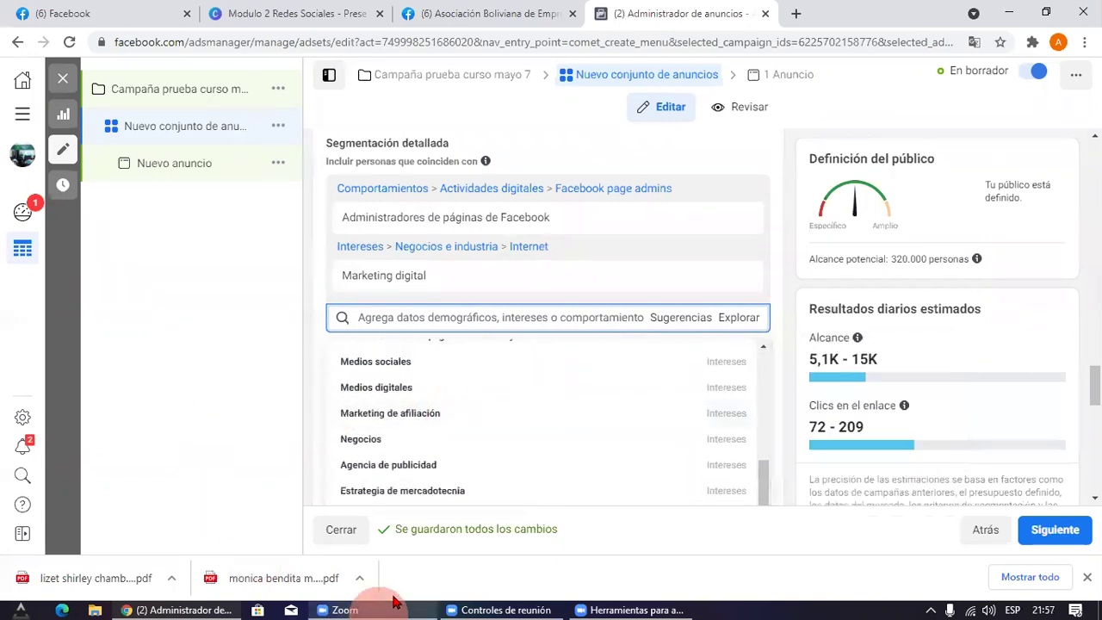
pyautogui.click(190, 376)
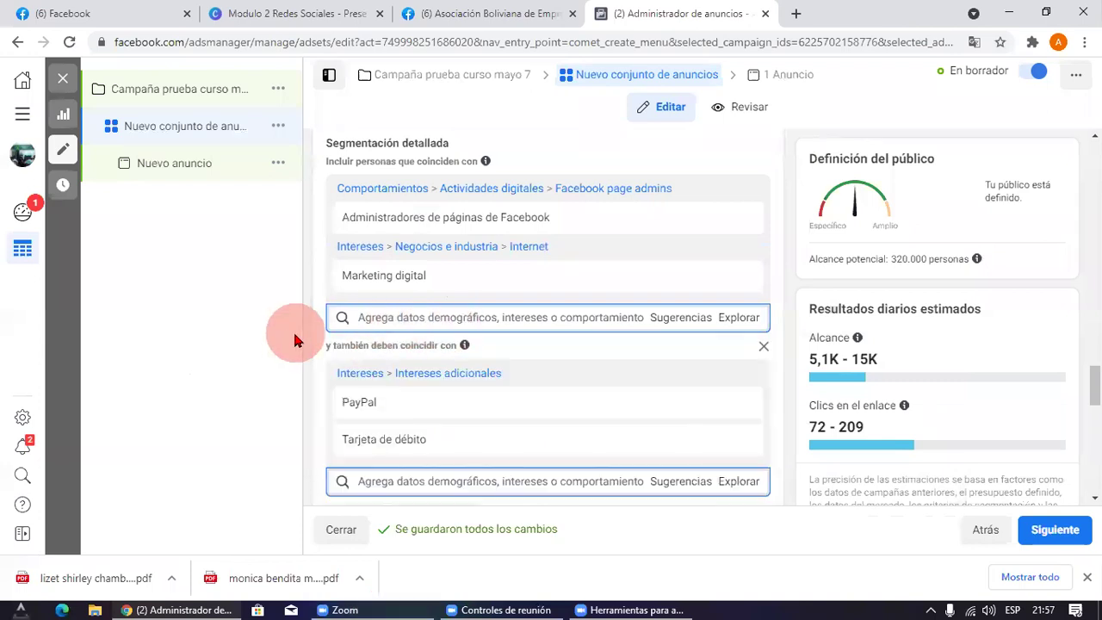
# Step: Browse the demographic education levels for the main inclusion group and try adding Doctorado to the detailed targeting
pyautogui.click(735, 318)
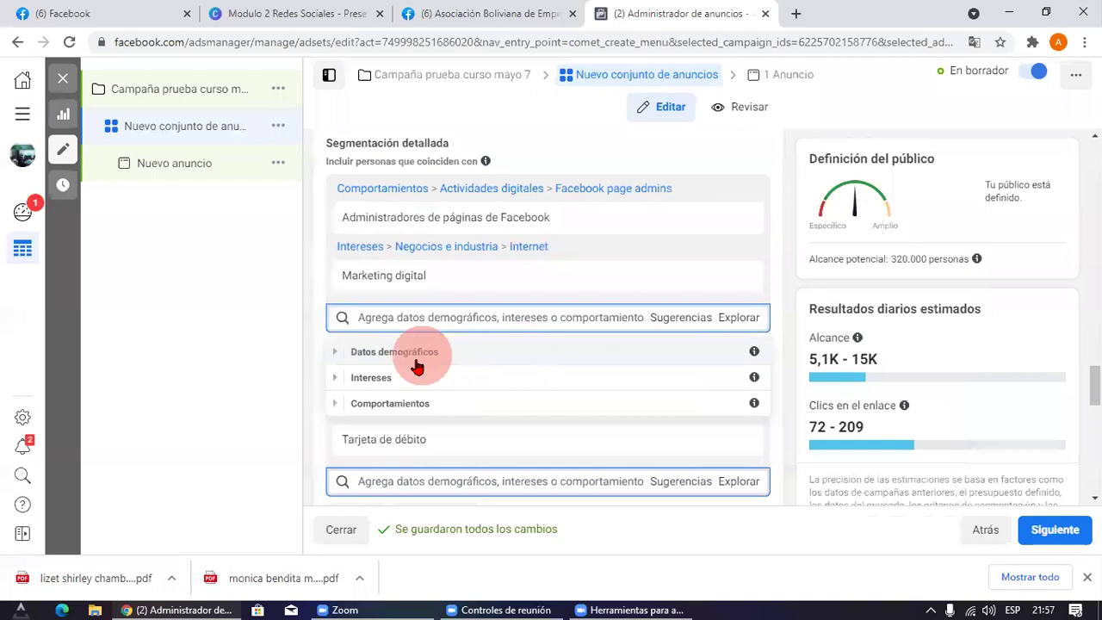
pyautogui.click(403, 355)
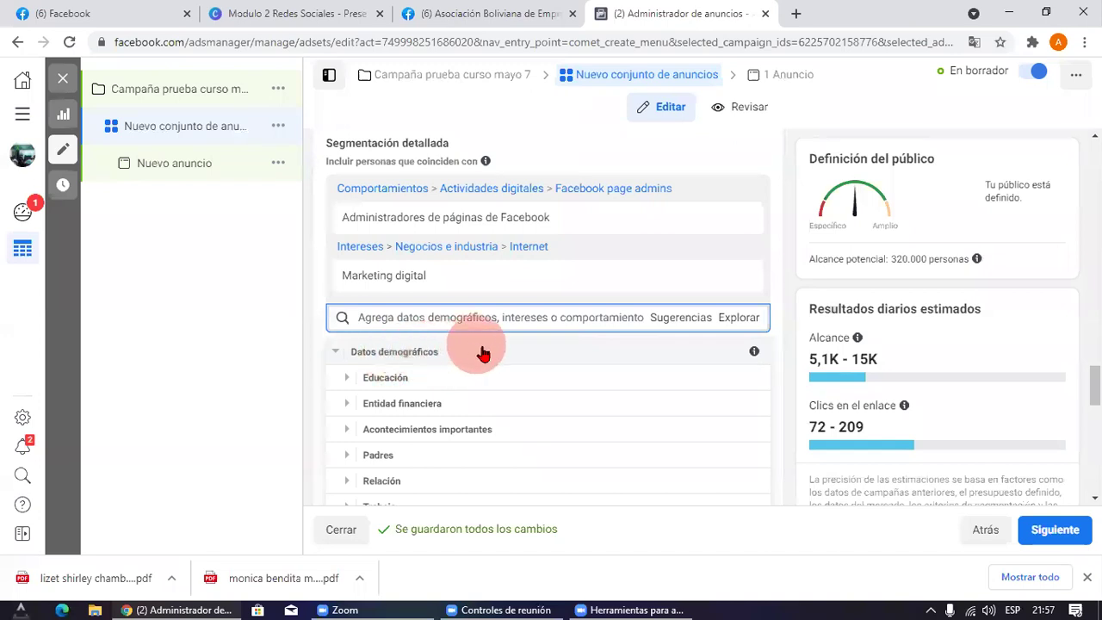
pyautogui.click(422, 375)
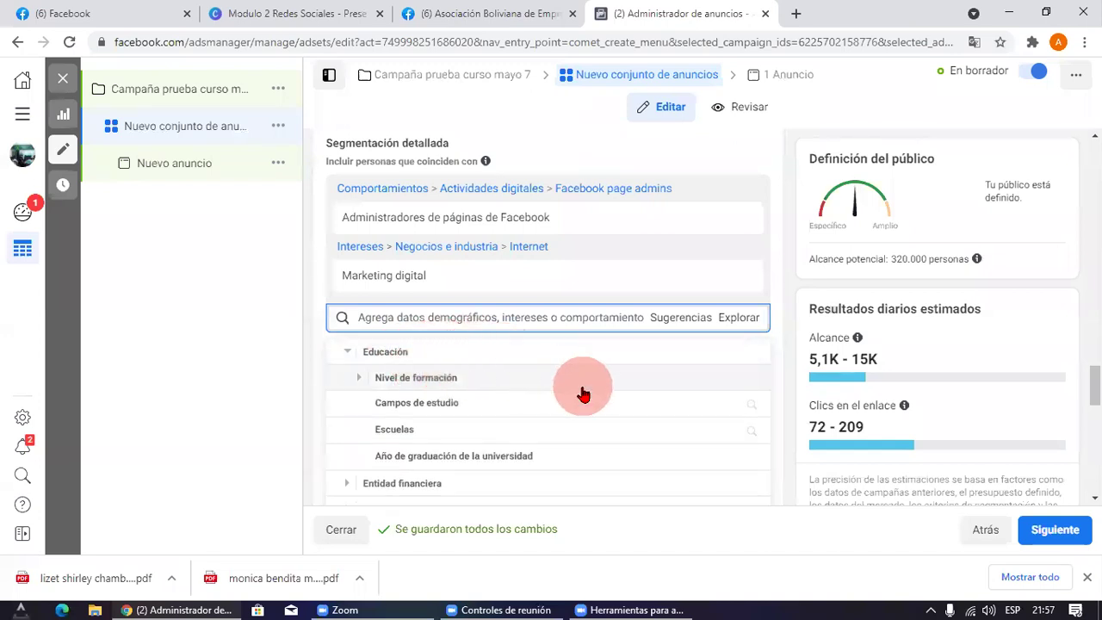
pyautogui.click(422, 380)
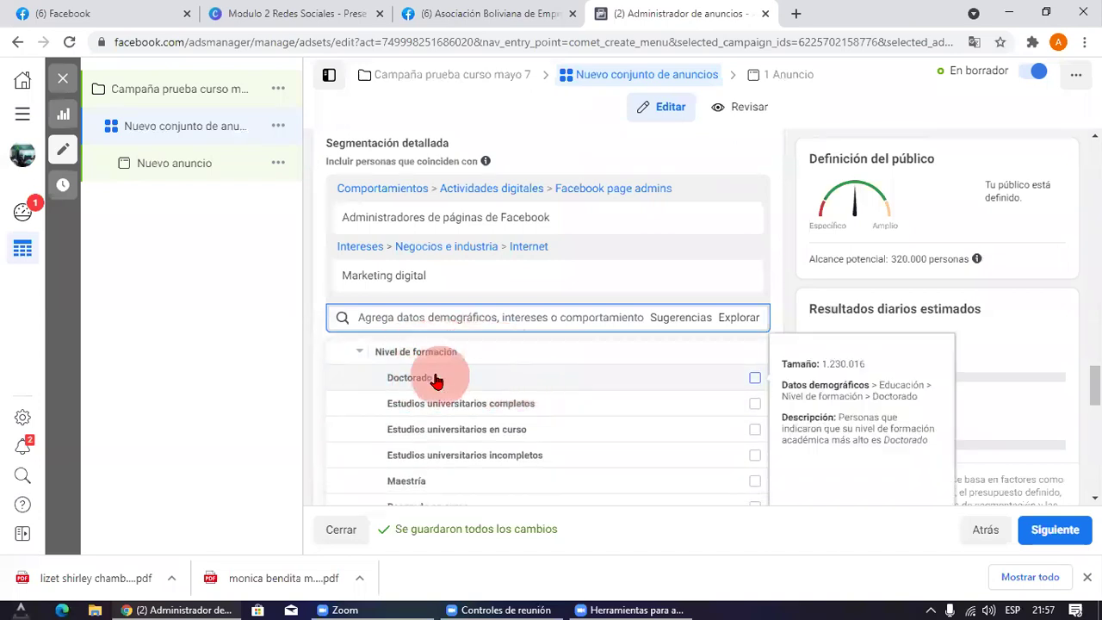
pyautogui.click(429, 380)
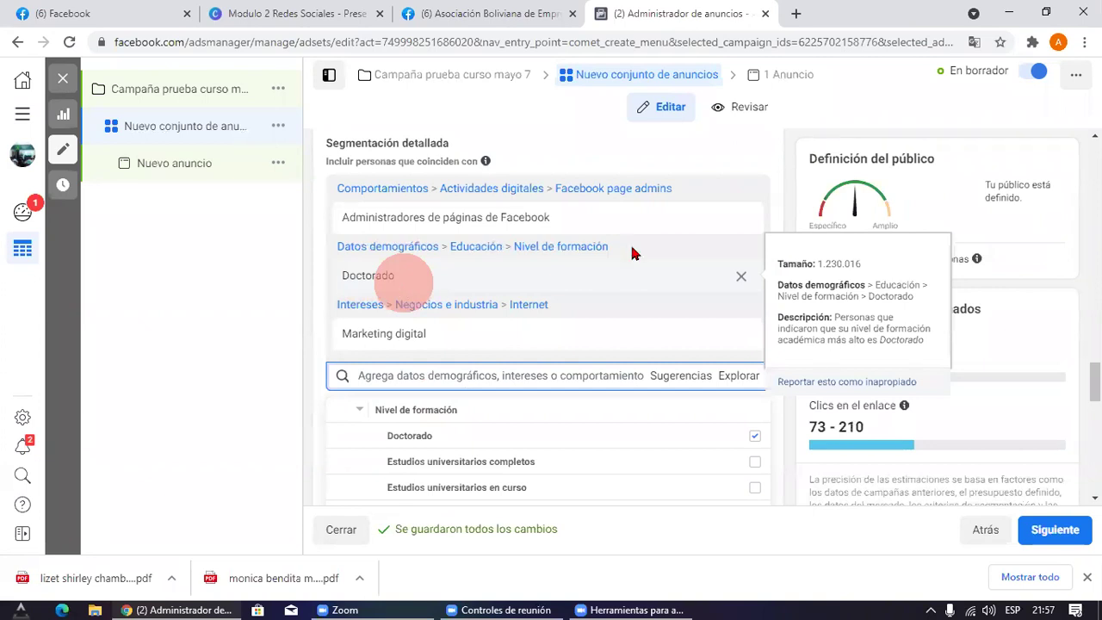
pyautogui.click(740, 276)
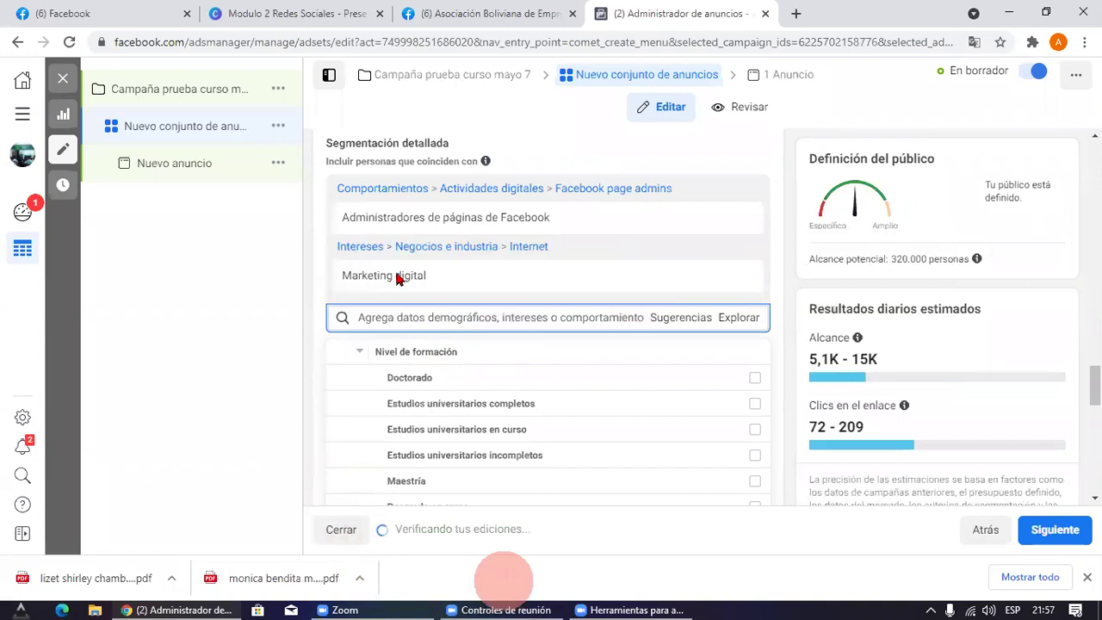
pyautogui.moveTo(583, 226); pyautogui.dragTo(338, 241)
pyautogui.click(293, 345)
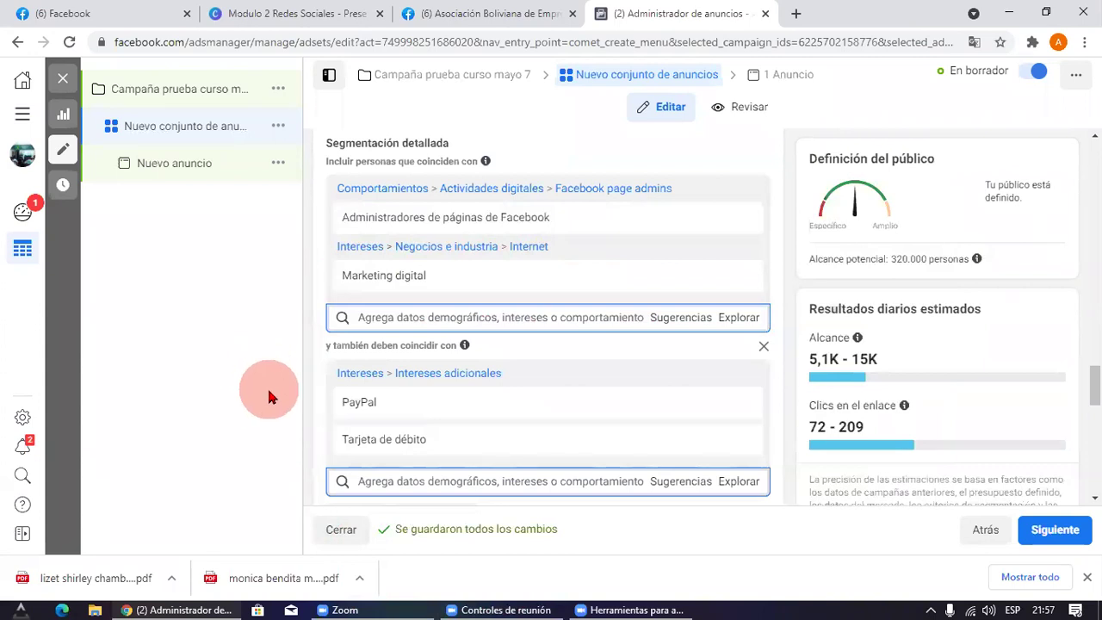
# Step: Switch to the Canva presentation to review the campaign, ad set and ad structure slide, and return to Ads Manager
pyautogui.click(297, 14)
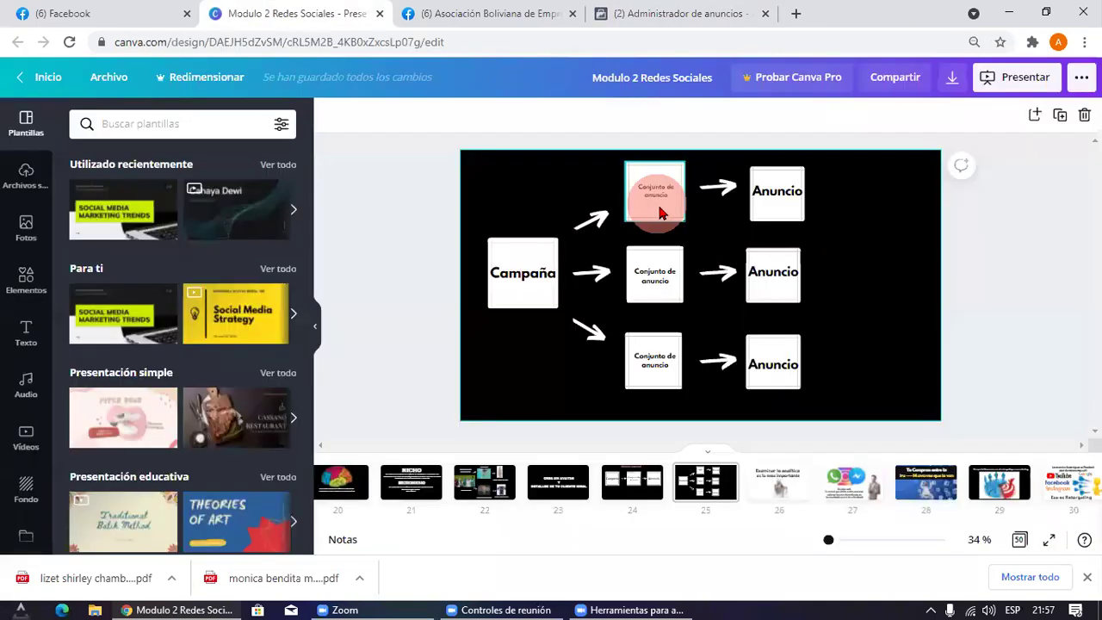
pyautogui.click(681, 14)
pyautogui.click(238, 328)
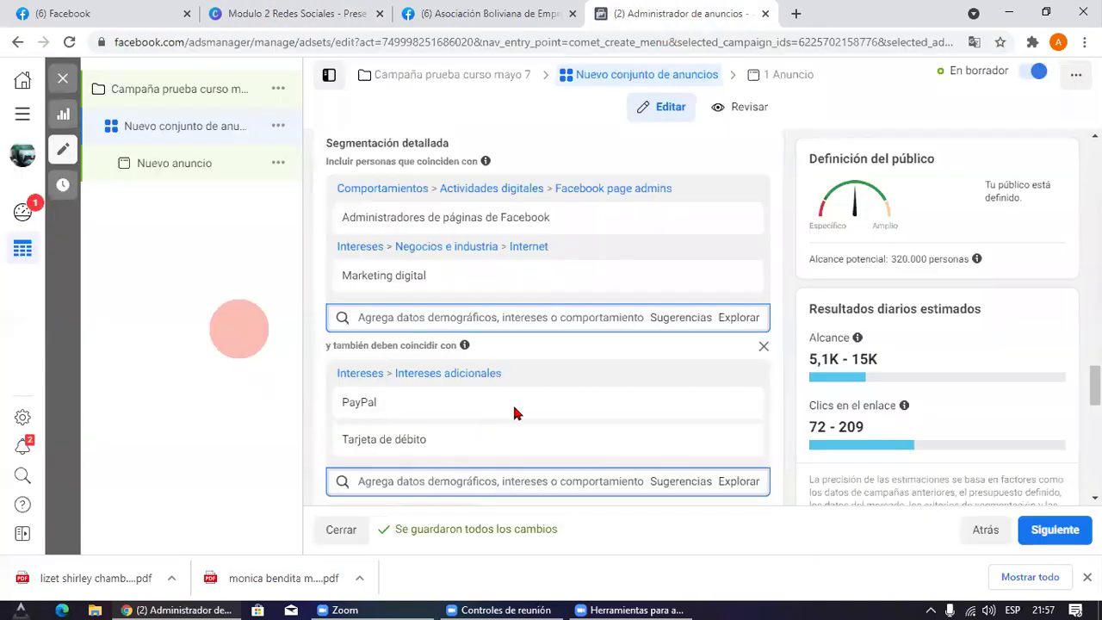
# Step: Remove the interests PayPal and Tarjeta de débito from the must-also-match condition
pyautogui.click(743, 404)
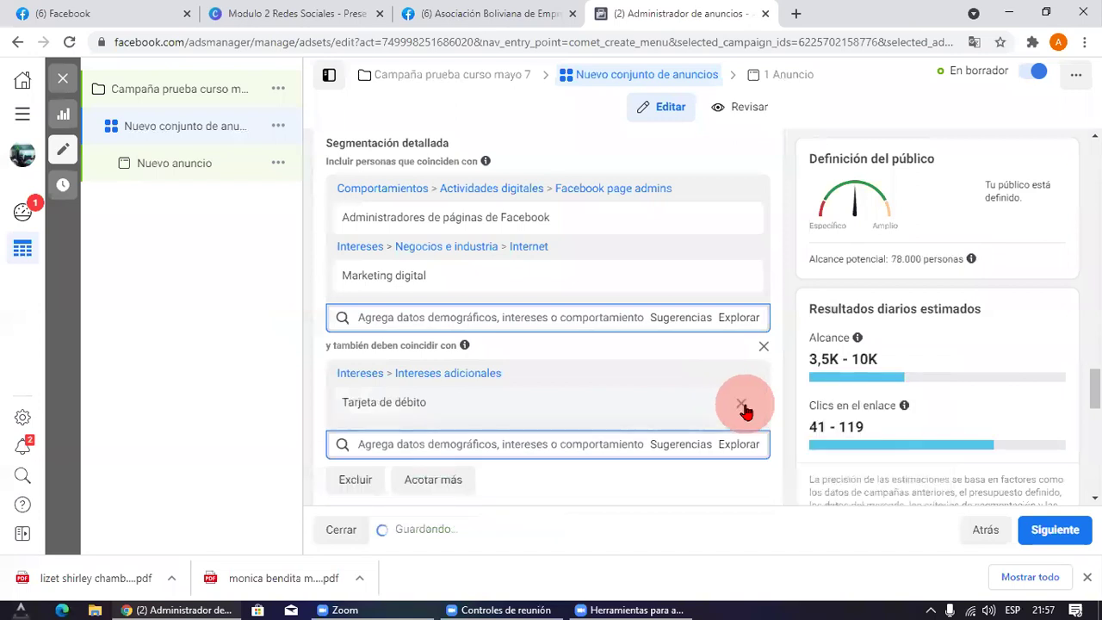
pyautogui.click(743, 404)
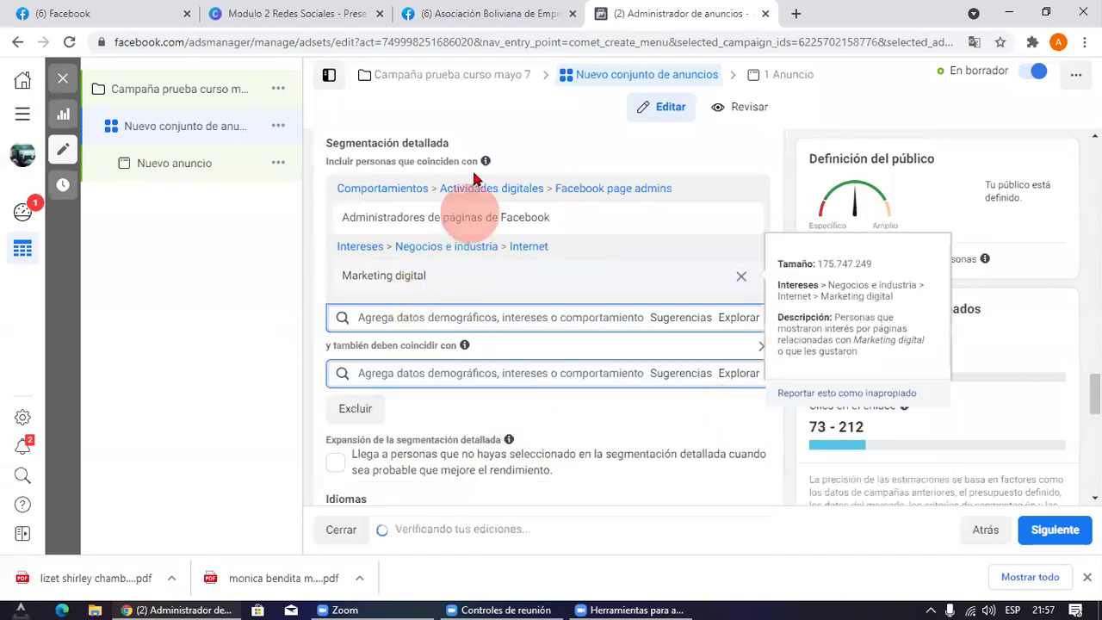
pyautogui.click(489, 317)
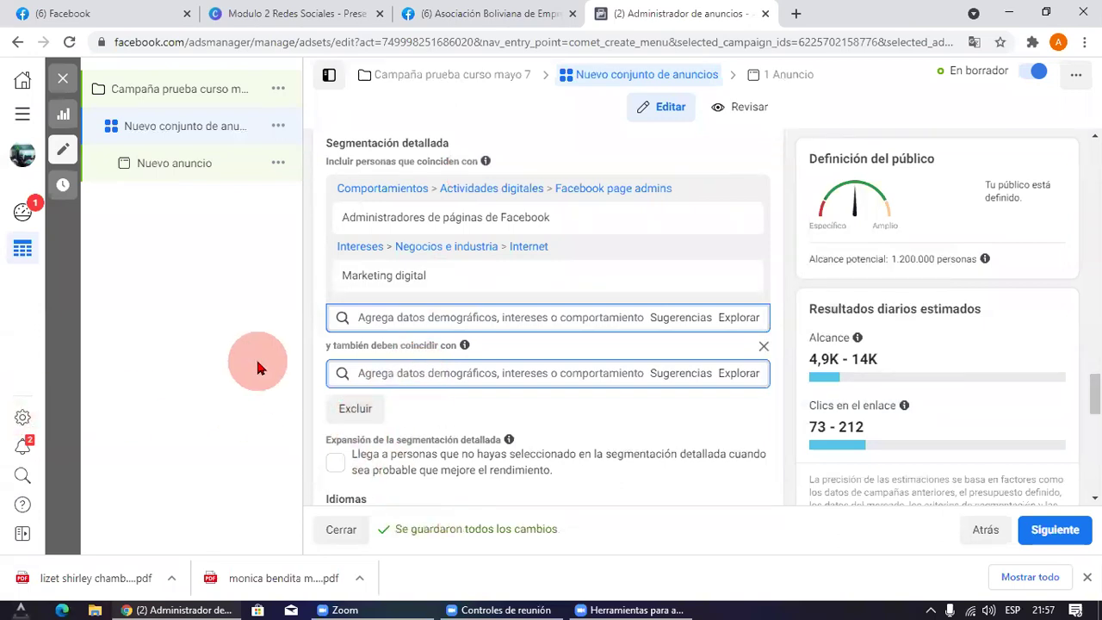
# Step: Rename the ad set as "adminis.pag.facebook y mkd"
pyautogui.scroll(-1, 326, 289)
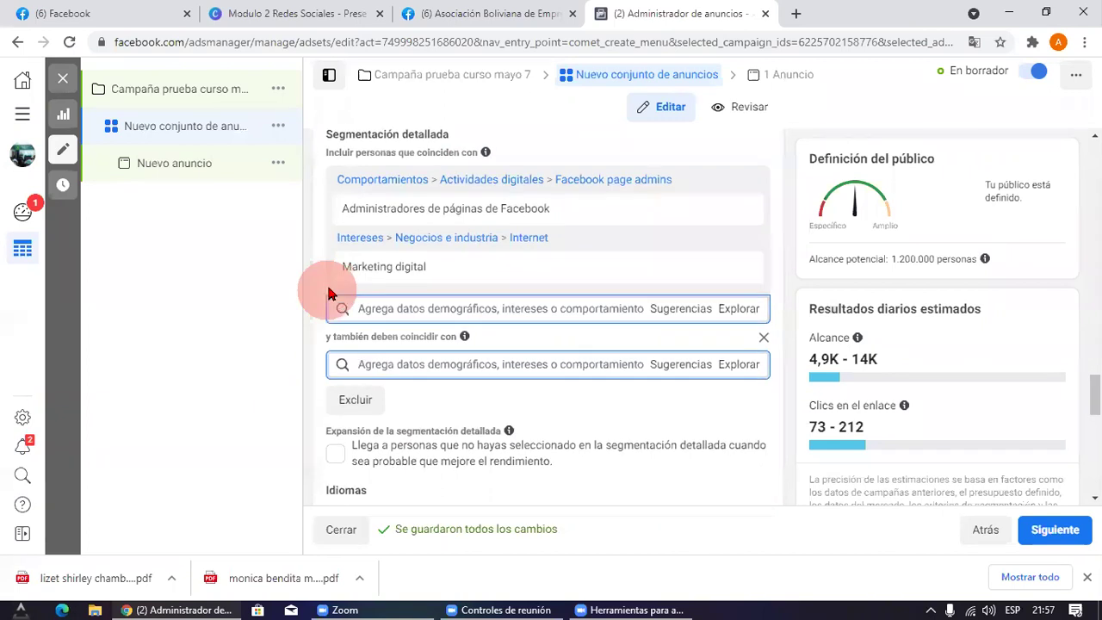
pyautogui.scroll(-4, 328, 292)
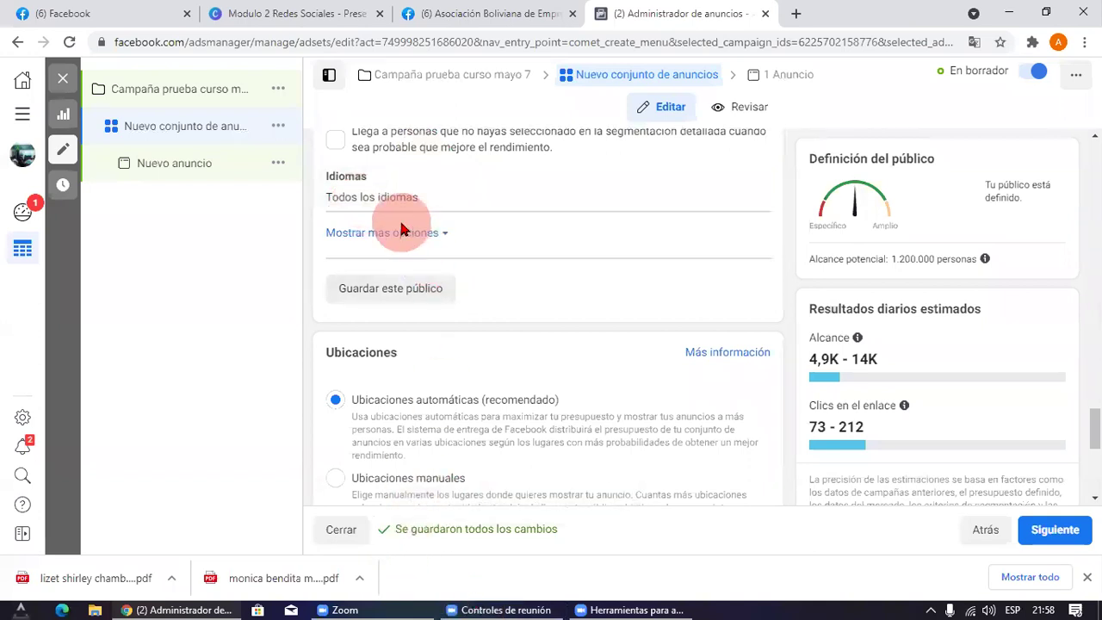
pyautogui.moveTo(381, 196)
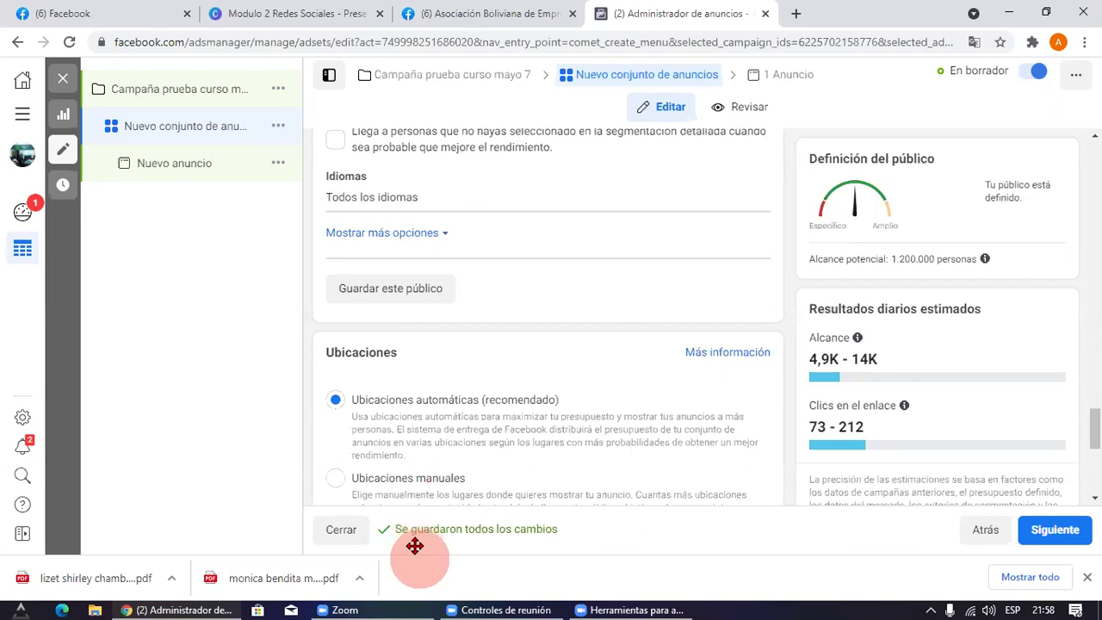
pyautogui.scroll(6, 488, 230)
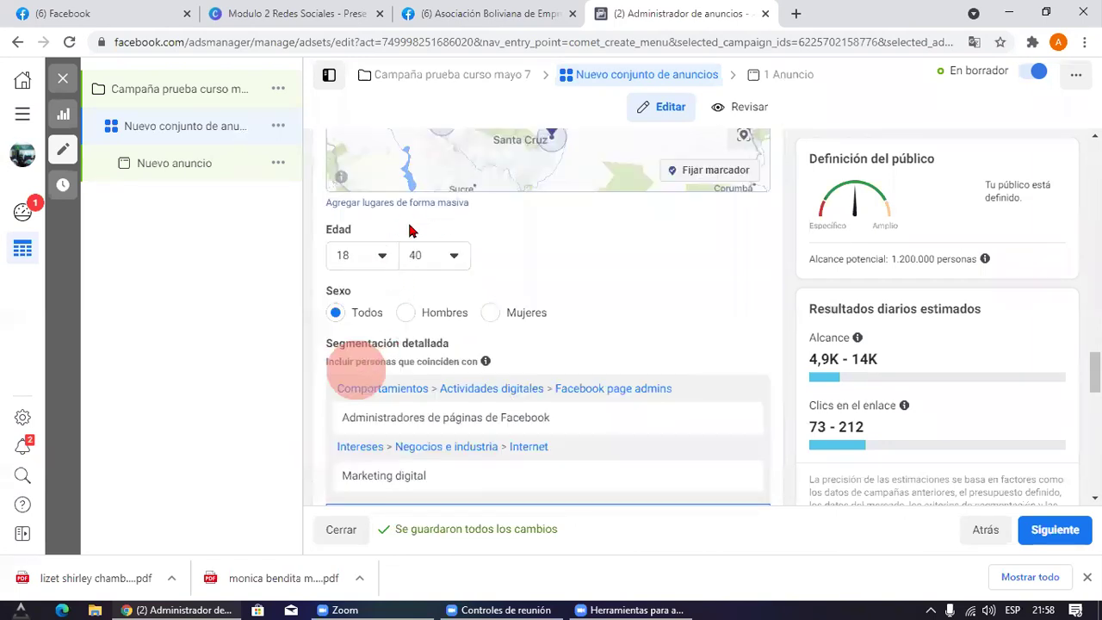
pyautogui.scroll(-3, 410, 231)
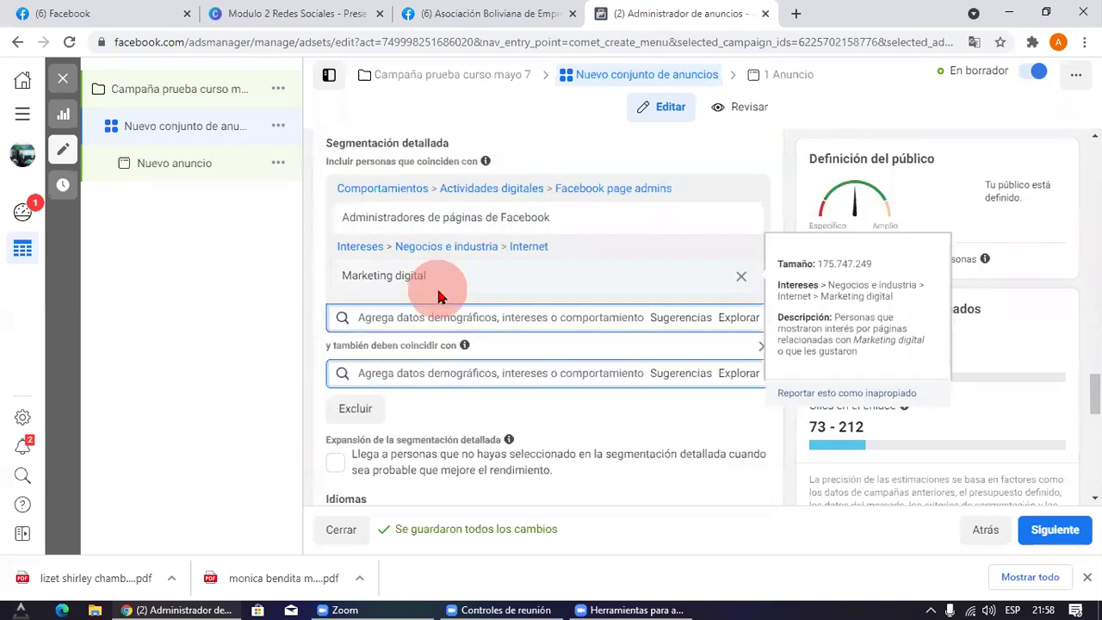
pyautogui.scroll(10, 450, 259)
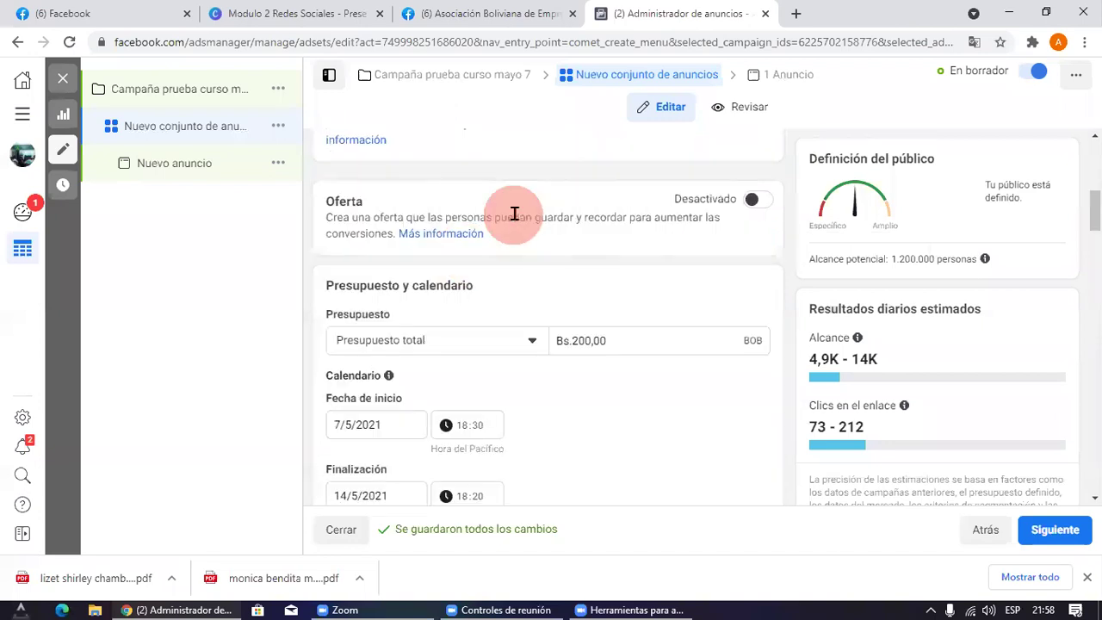
pyautogui.scroll(5, 519, 233)
pyautogui.moveTo(531, 192); pyautogui.dragTo(244, 204)
pyautogui.write('adminis.pag.facebook y mkd')
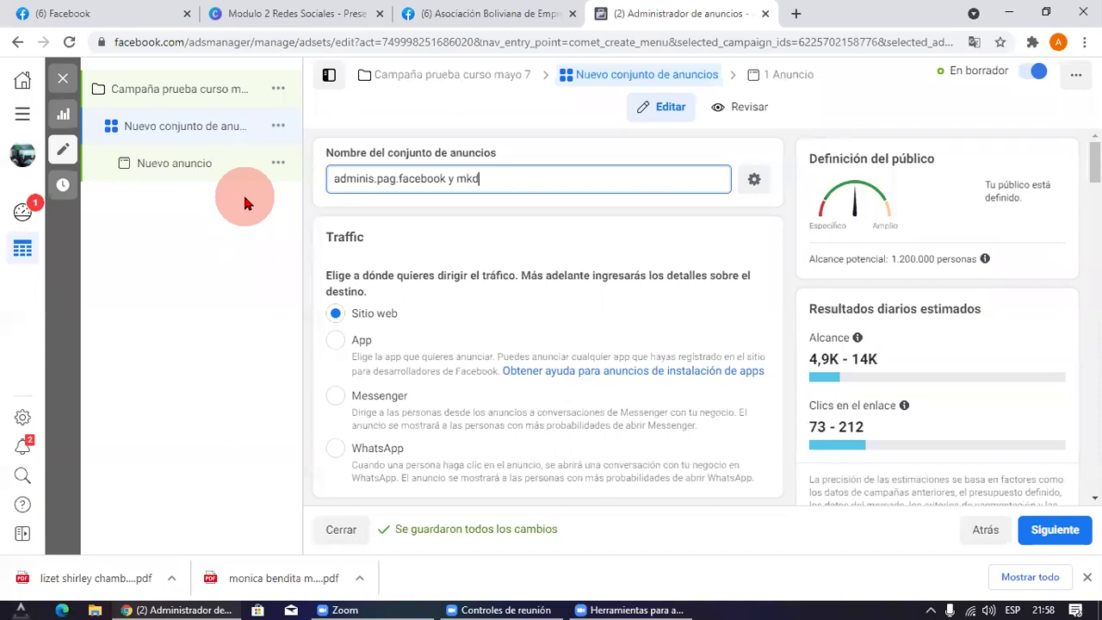
pyautogui.moveTo(499, 176); pyautogui.dragTo(434, 178)
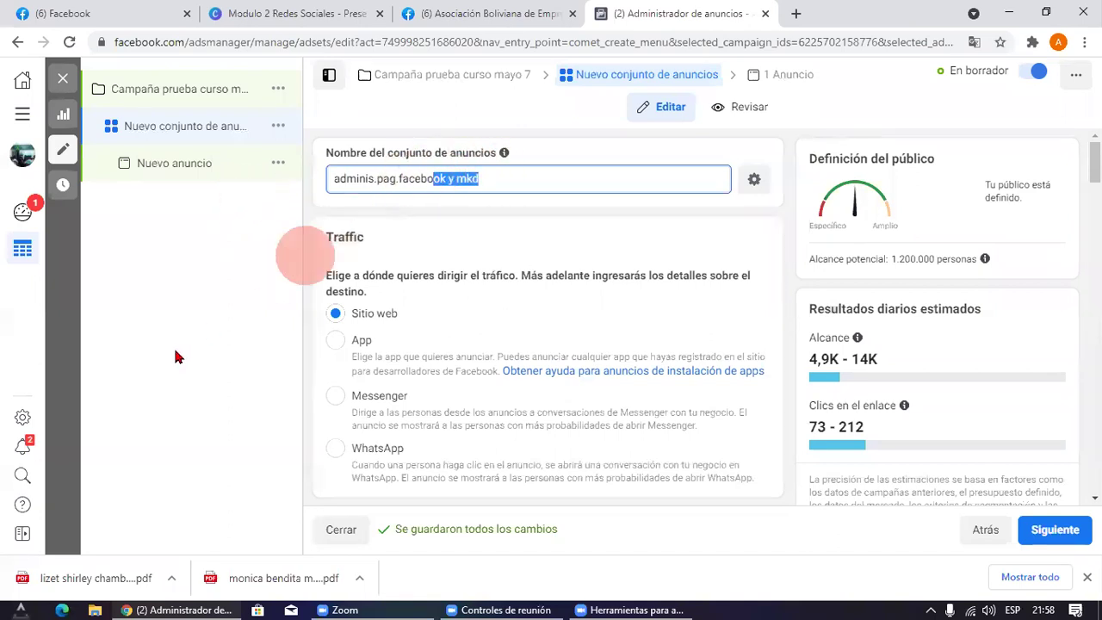
pyautogui.click(566, 227)
pyautogui.moveTo(506, 177); pyautogui.dragTo(296, 213)
pyautogui.click(295, 251)
# Step: Show the additional audience options beneath the language setting
pyautogui.scroll(-20, 516, 259)
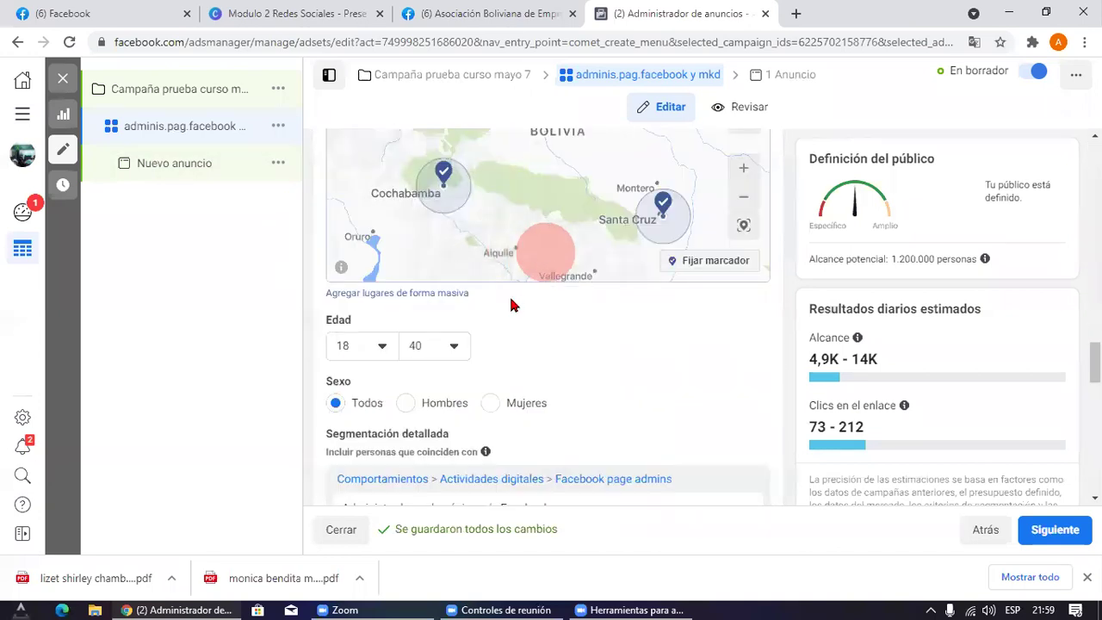
pyautogui.scroll(-6, 512, 305)
pyautogui.scroll(-3, 509, 270)
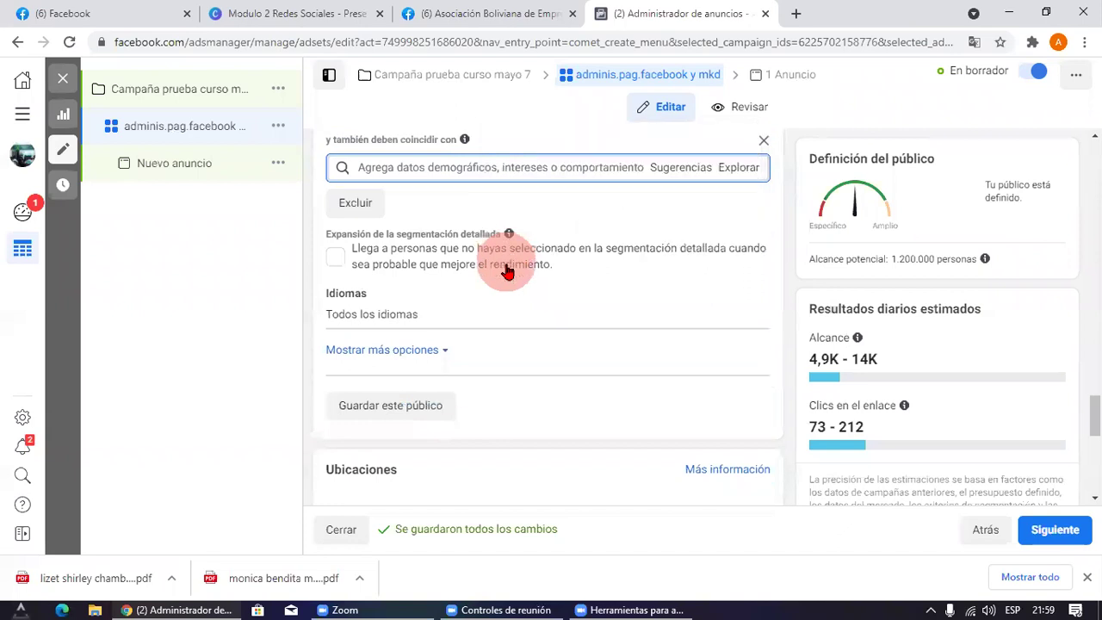
pyautogui.click(381, 205)
pyautogui.scroll(-2, 394, 209)
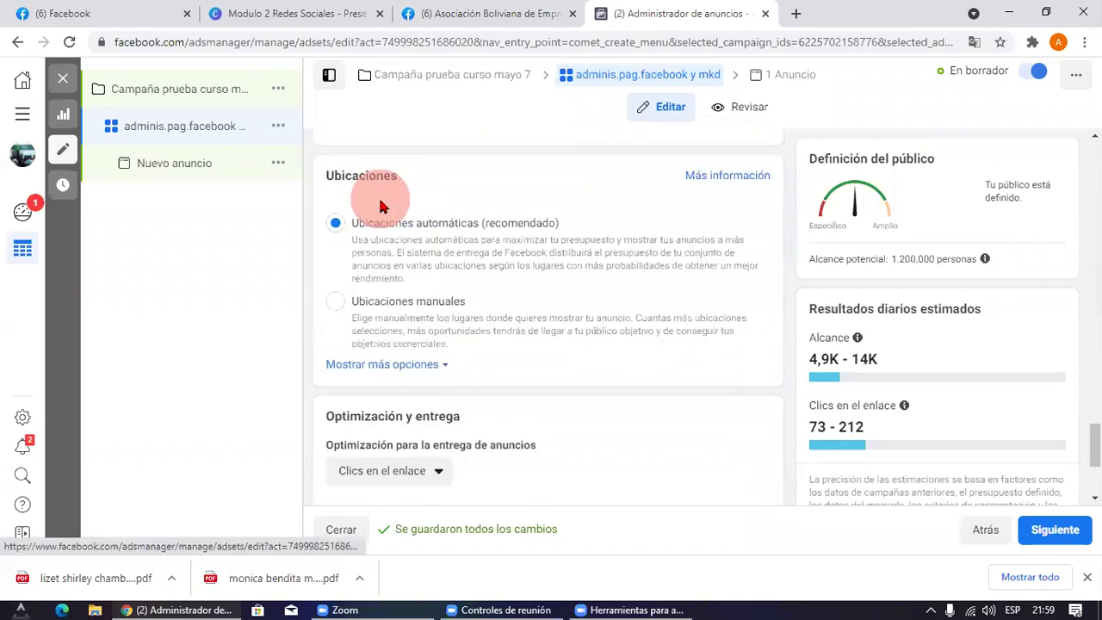
pyautogui.scroll(3, 543, 227)
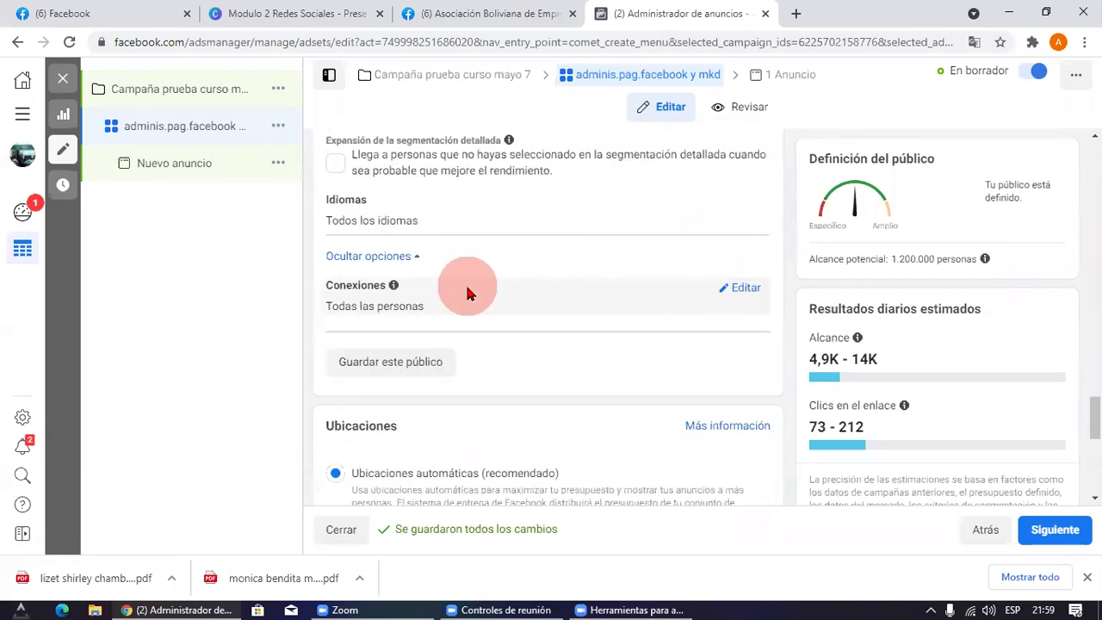
# Step: Open the audience's connections setting for editing and review the available connection types for Facebook pages and apps
pyautogui.click(738, 289)
pyautogui.click(537, 306)
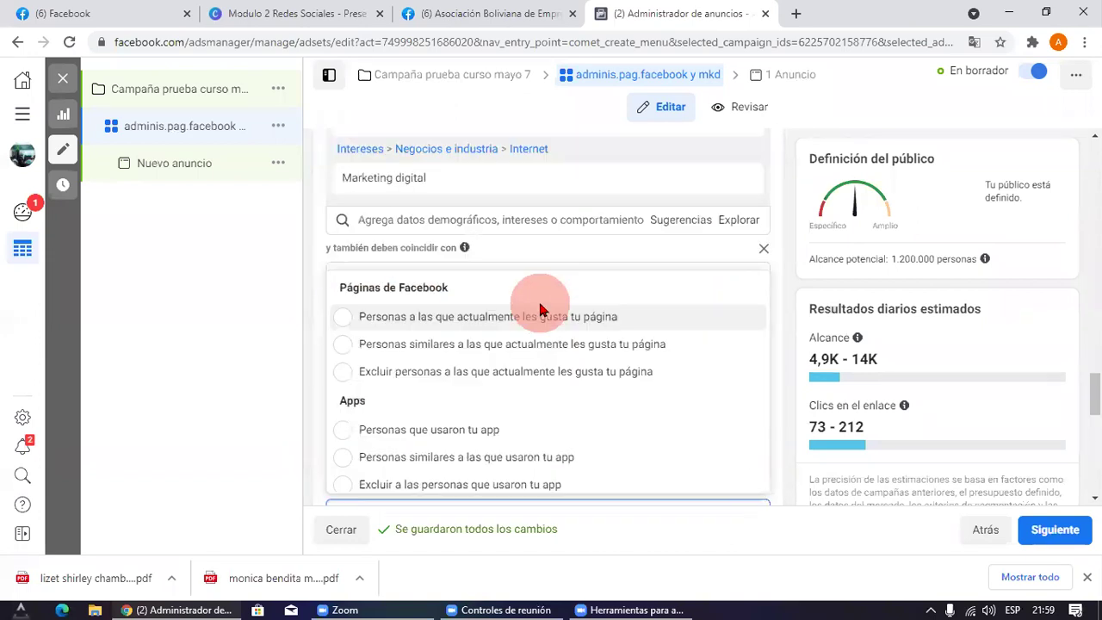
pyautogui.scroll(-1, 498, 301)
pyautogui.scroll(1, 437, 312)
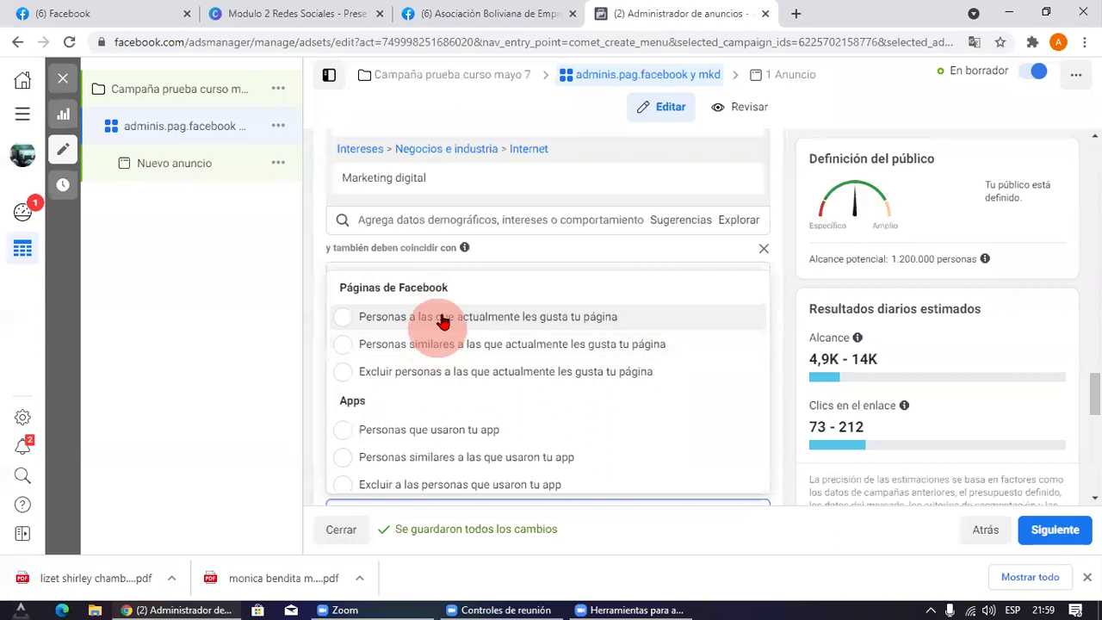
pyautogui.scroll(-2, 422, 361)
pyautogui.click(239, 359)
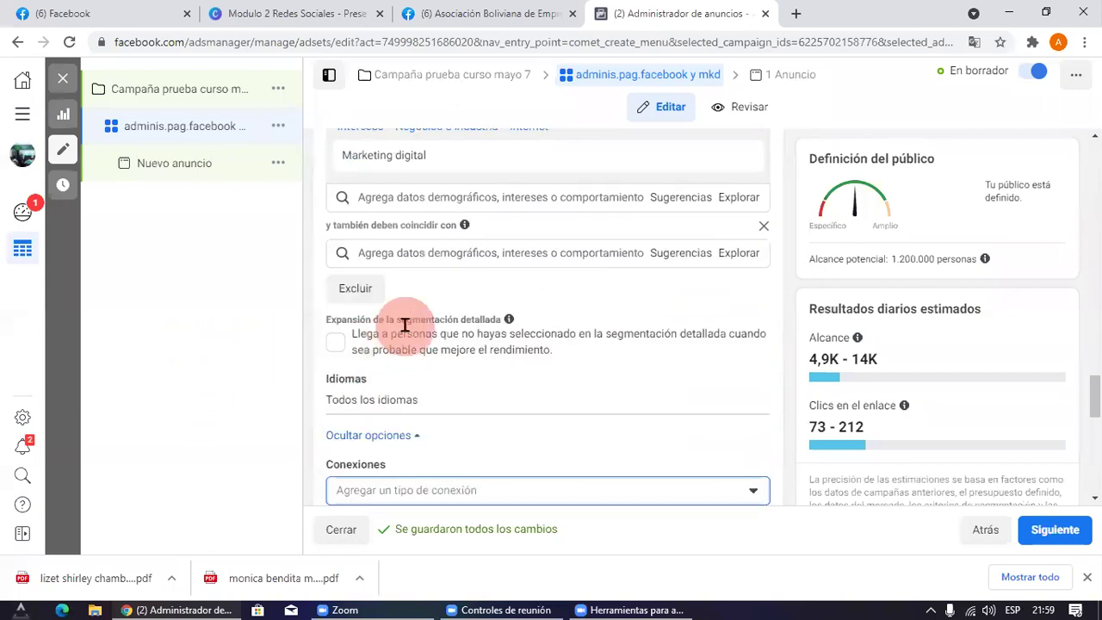
pyautogui.scroll(1, 396, 345)
pyautogui.scroll(-2, 388, 379)
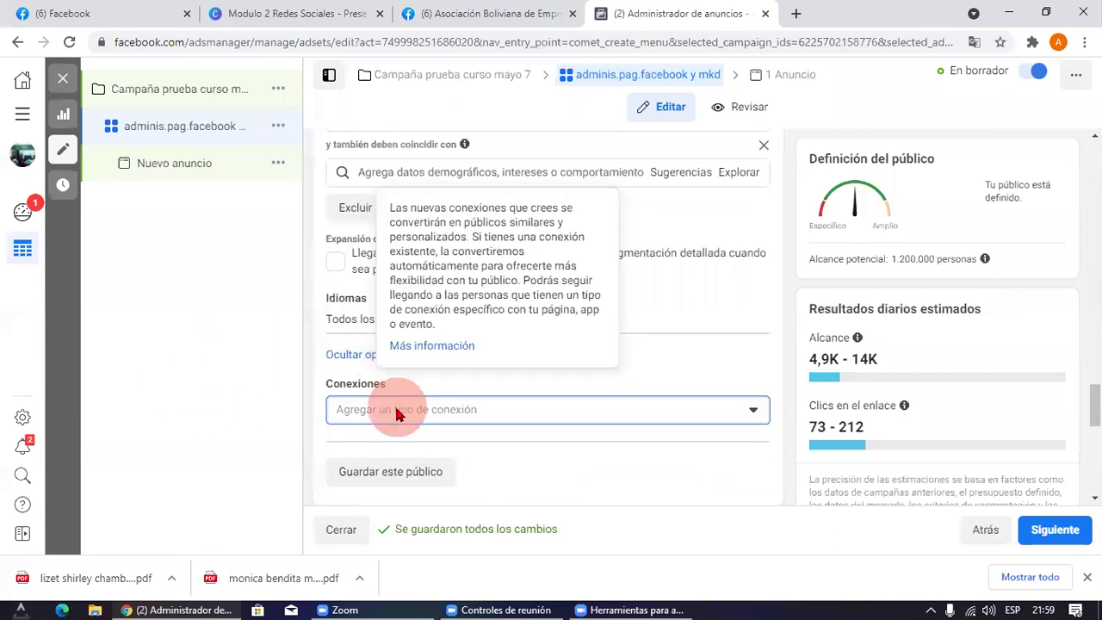
pyautogui.scroll(-1, 400, 405)
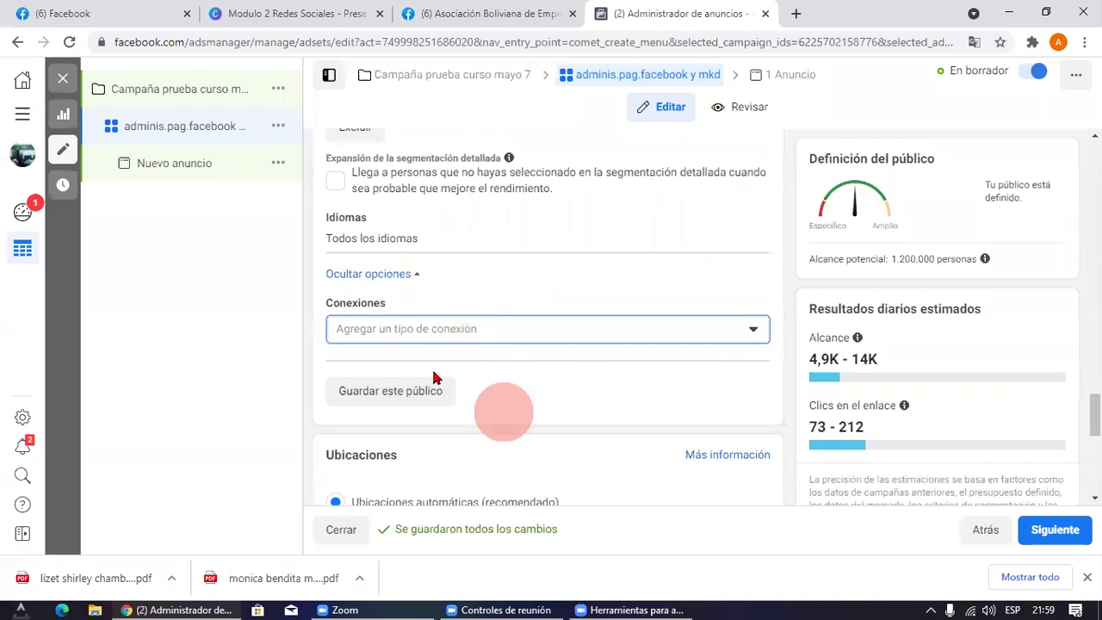
pyautogui.click(437, 340)
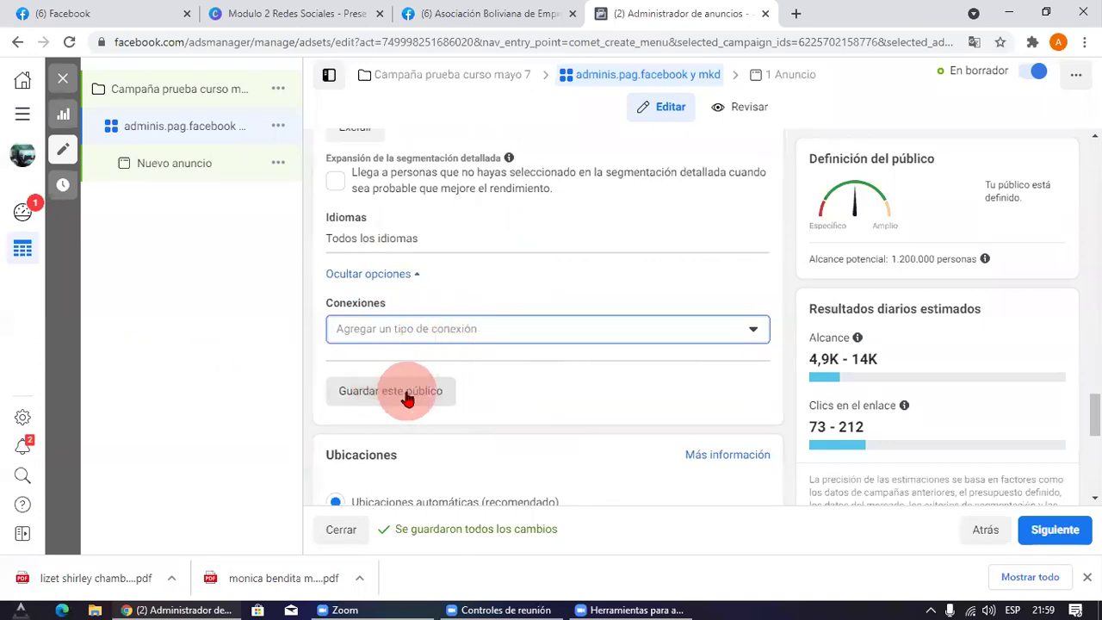
pyautogui.click(635, 575)
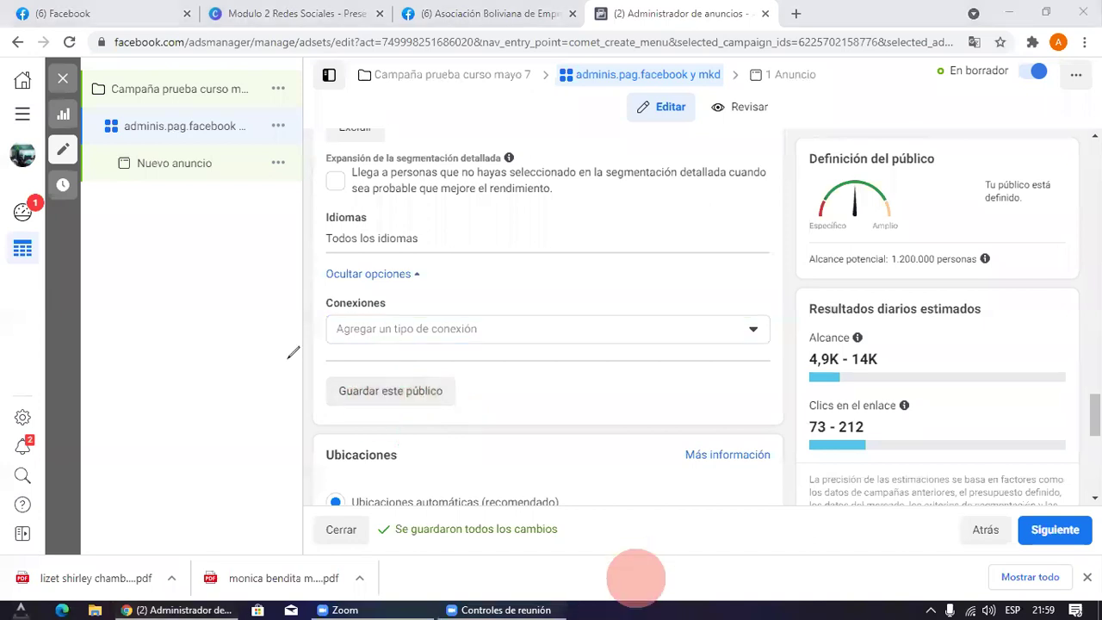
pyautogui.moveTo(56, 399)
pyautogui.mouseDown()
pyautogui.moveTo(250, 423)
pyautogui.moveTo(291, 418)
pyautogui.moveTo(271, 394)
pyautogui.moveTo(422, 374)
pyautogui.moveTo(283, 465)
pyautogui.mouseUp()
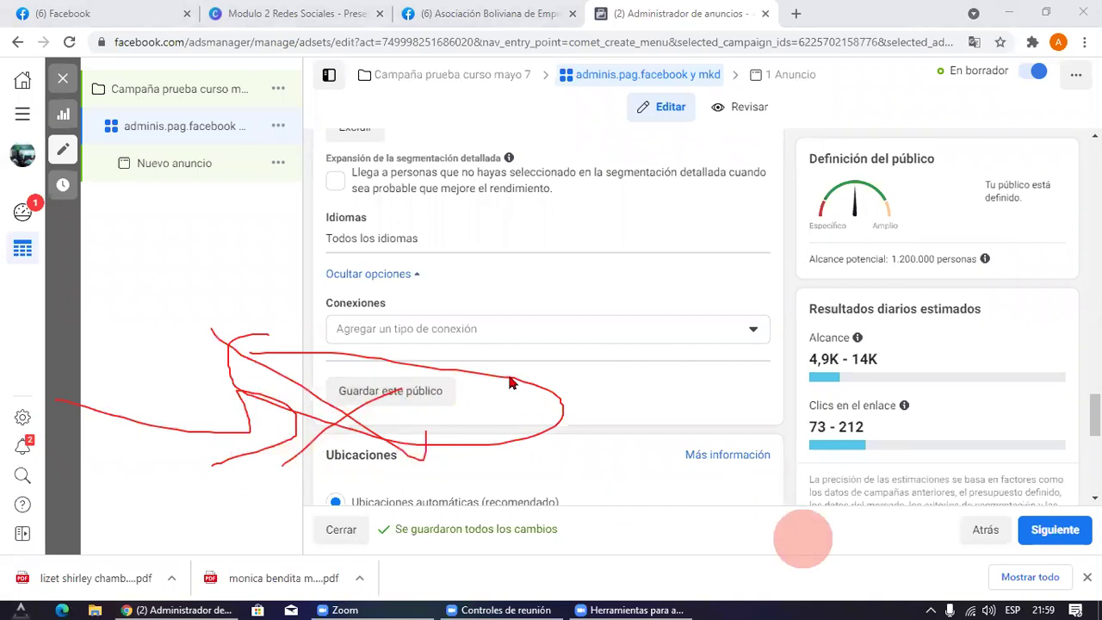
# Step: Examine the automatic and manual options in the ad set's placements section
pyautogui.scroll(-3, 510, 382)
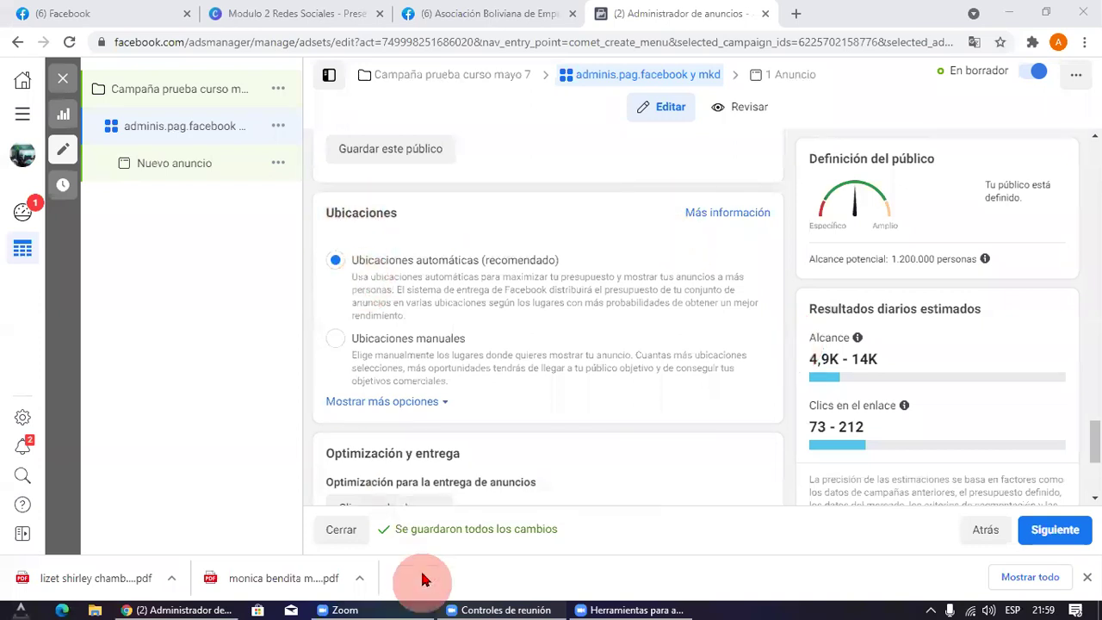
pyautogui.doubleClick(324, 219)
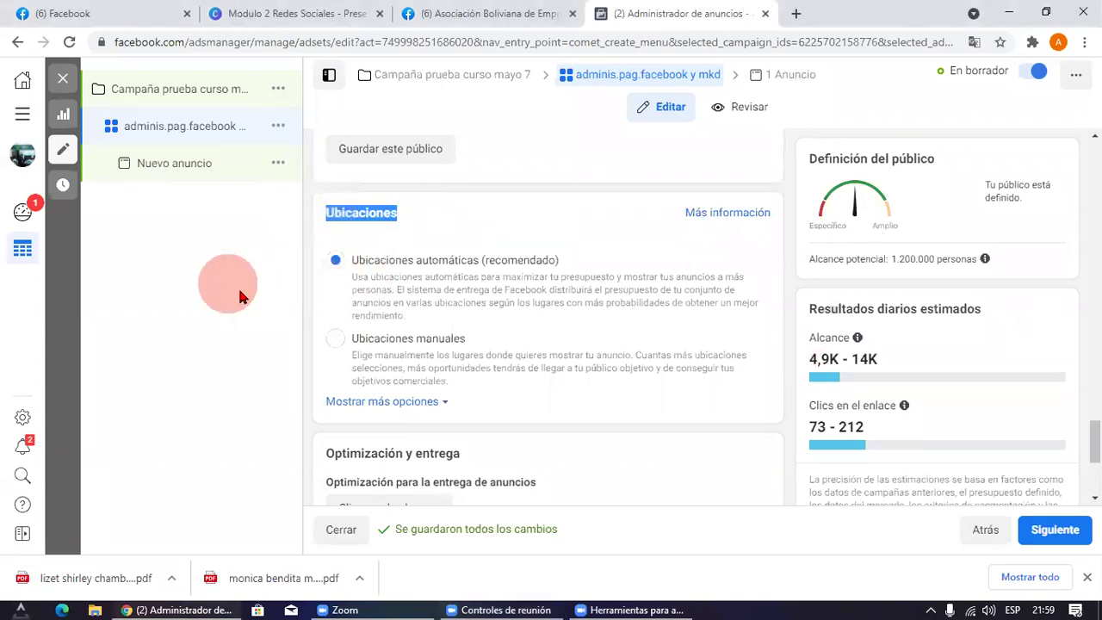
pyautogui.click(474, 552)
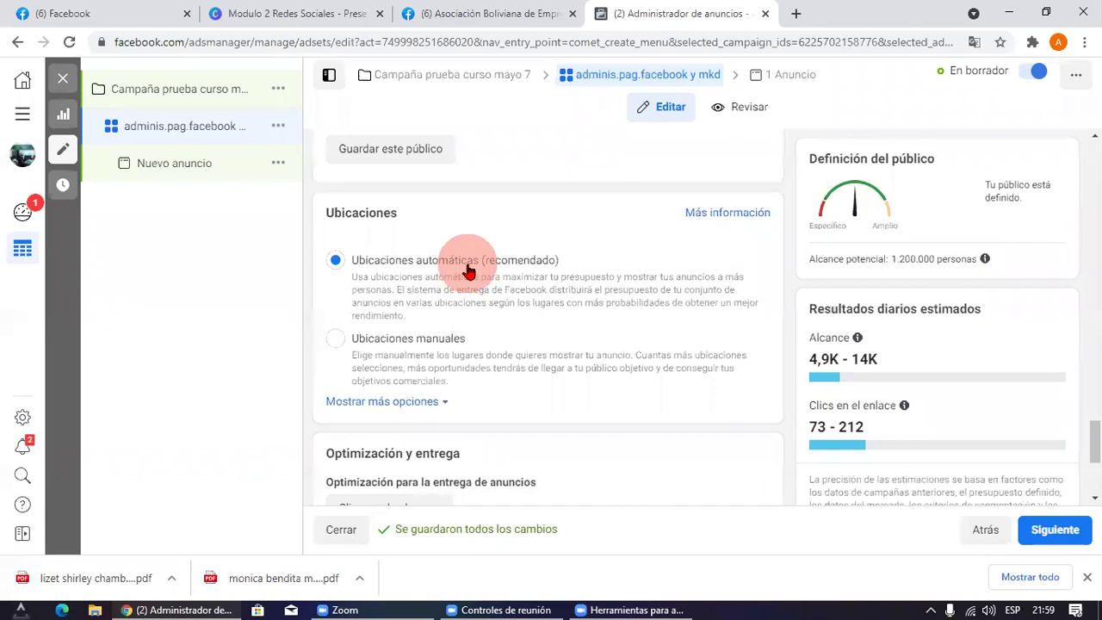
# Step: Switch the ad set to manual placements (Ubicaciones manuales) and review the available devices, platforms and placements
pyautogui.click(389, 347)
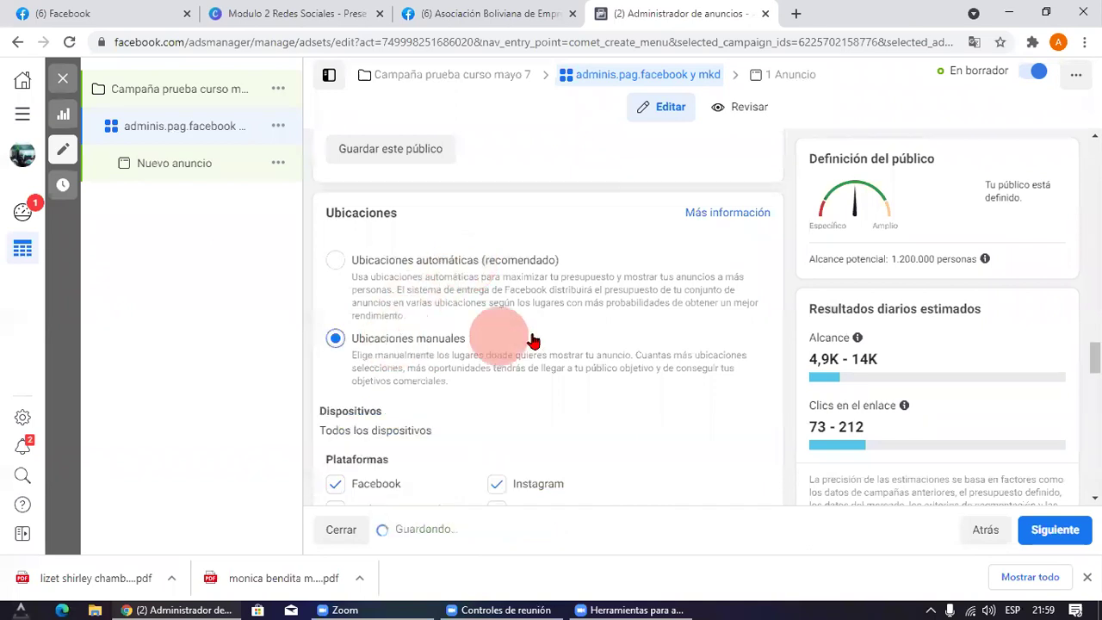
pyautogui.scroll(-8, 516, 327)
pyautogui.scroll(-4, 456, 344)
pyautogui.scroll(8, 463, 348)
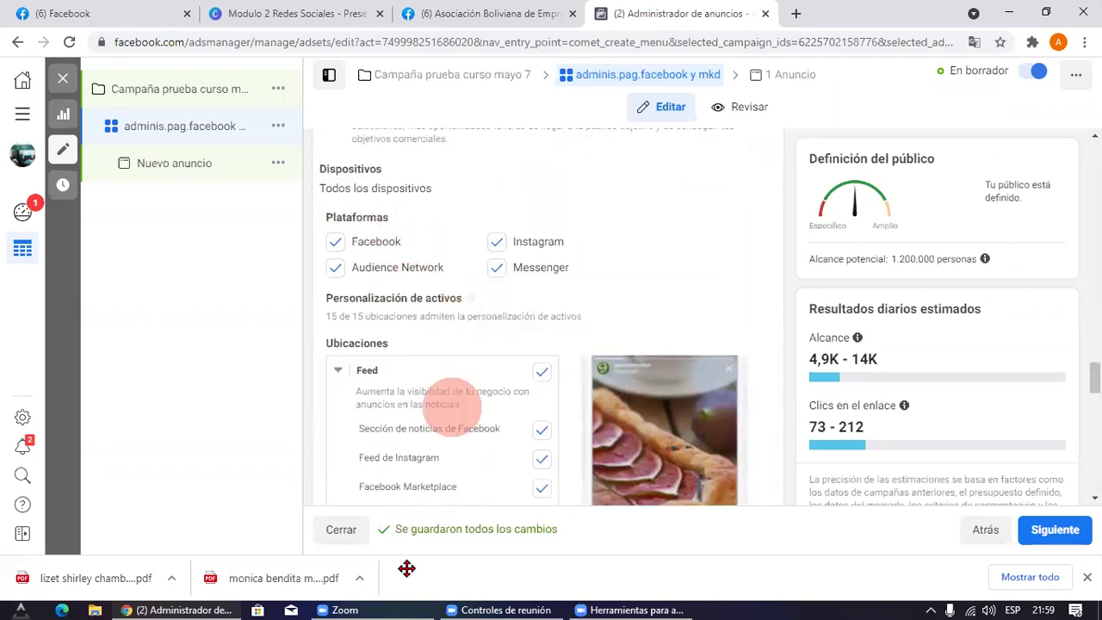
# Step: Underline the Facebook and Instagram platform options with the annotation pen and clear the marks
pyautogui.moveTo(314, 256); pyautogui.dragTo(568, 253)
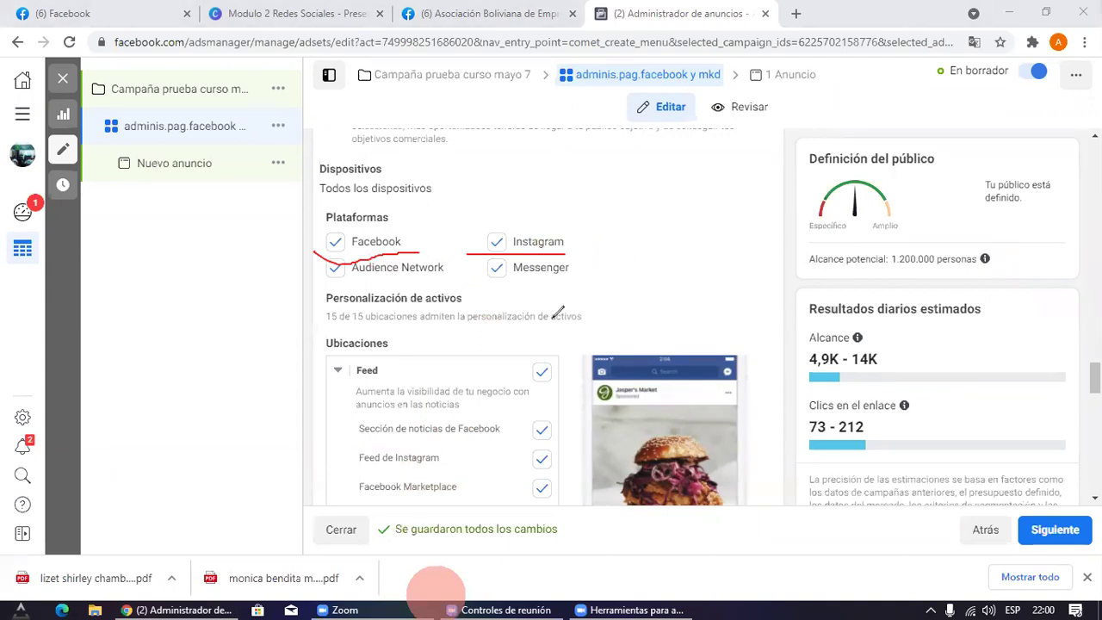
pyautogui.moveTo(320, 250)
pyautogui.mouseDown()
pyautogui.moveTo(448, 262)
pyautogui.moveTo(711, 257)
pyautogui.mouseUp()
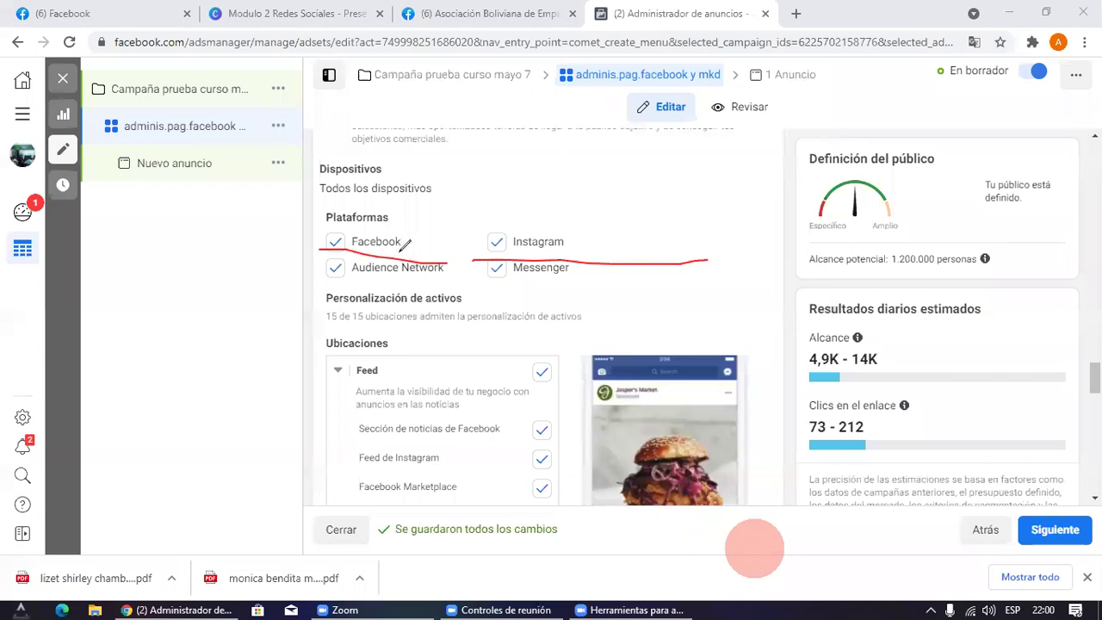
pyautogui.press('Escape')
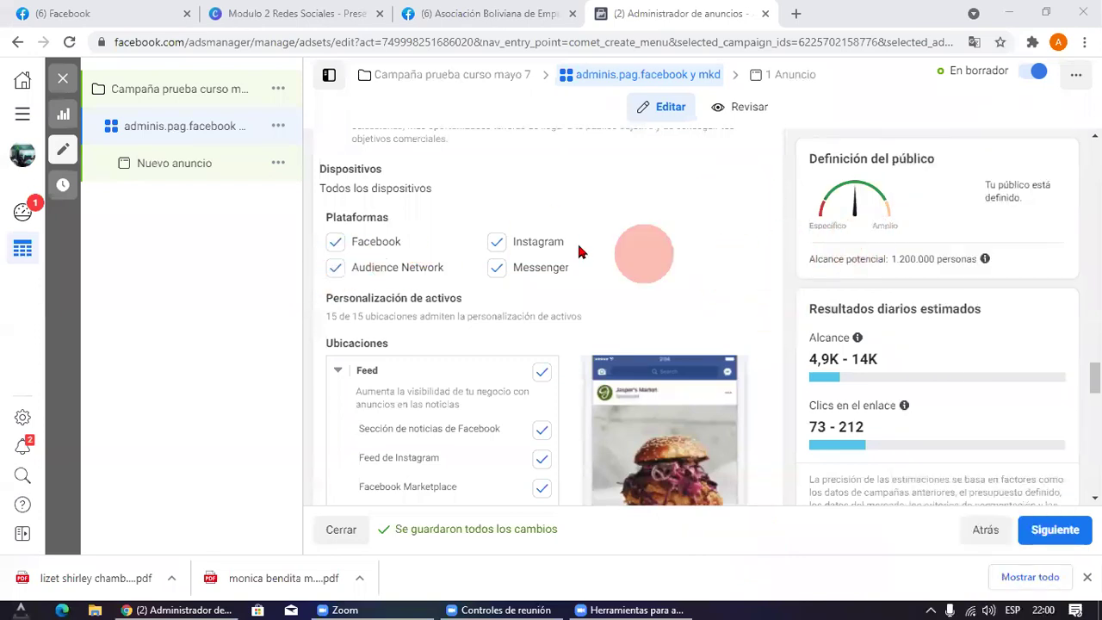
# Step: Exclude the Audience Network and Messenger platforms from the ad set's manual placements
pyautogui.click(335, 267)
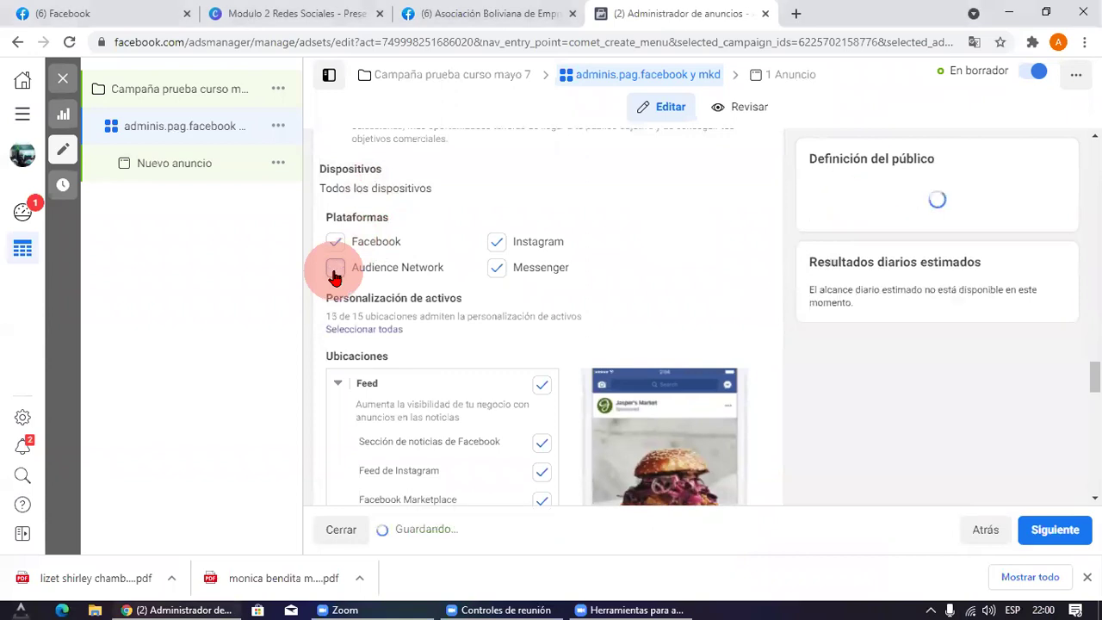
pyautogui.click(498, 268)
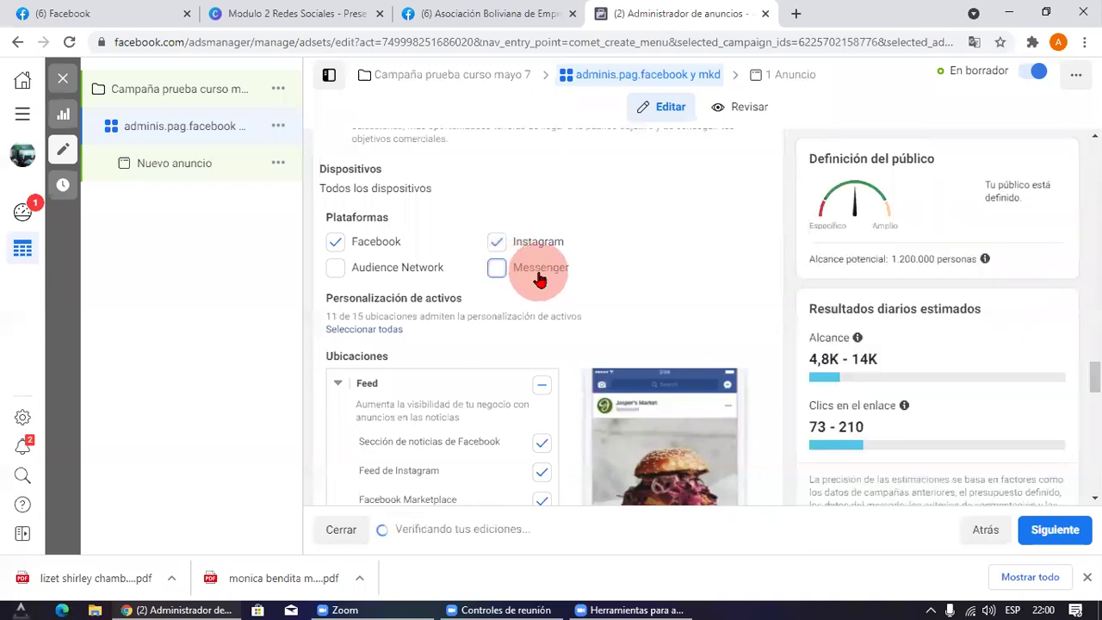
pyautogui.scroll(-1, 571, 273)
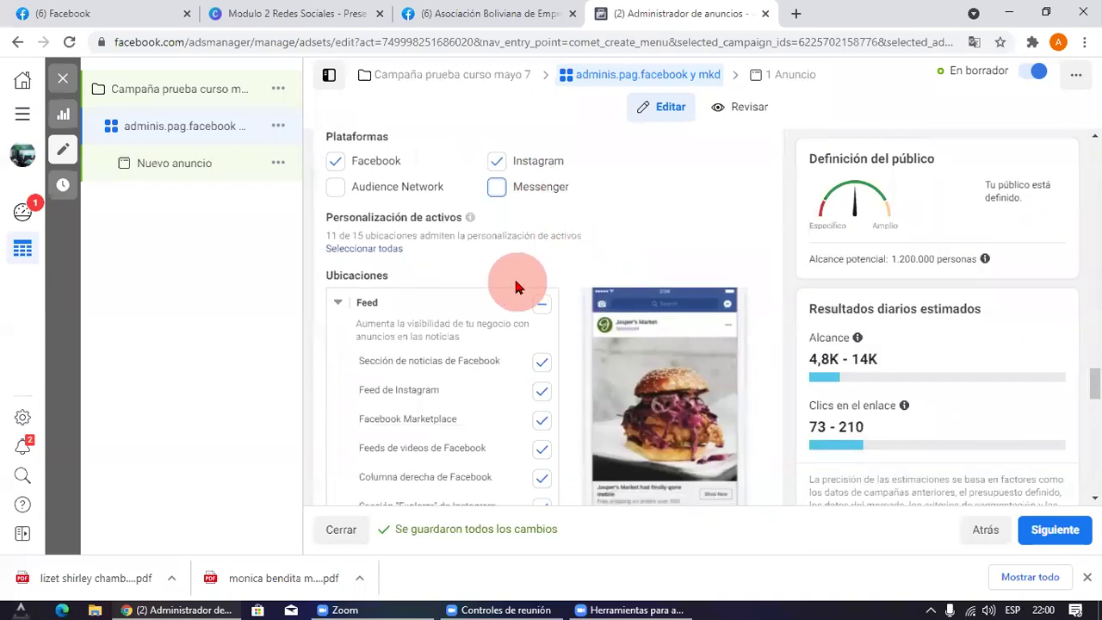
pyautogui.scroll(-1, 517, 287)
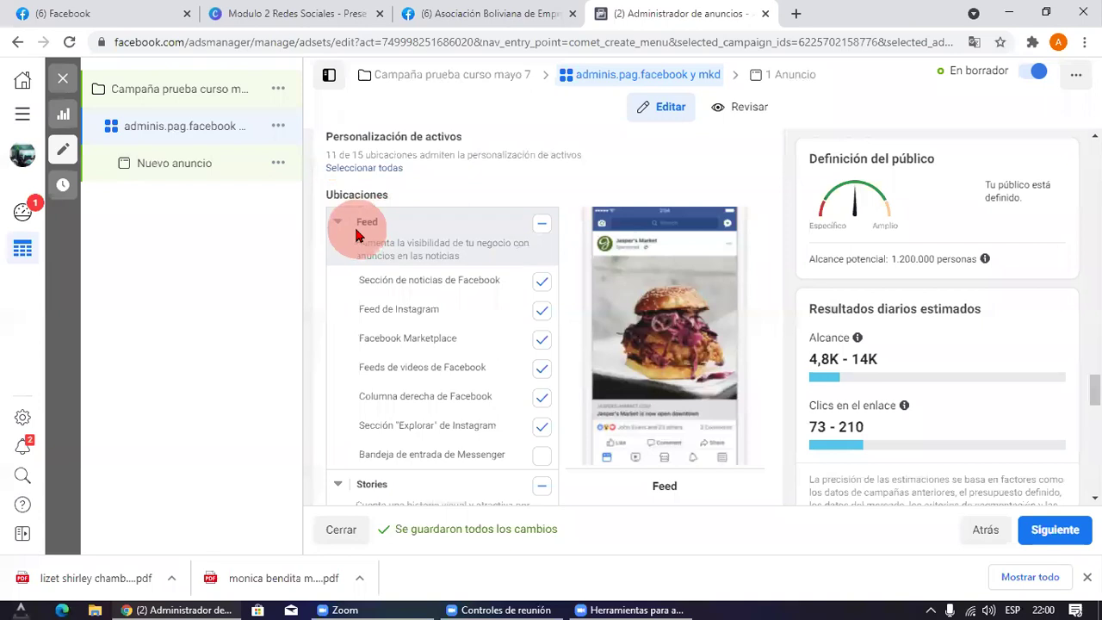
# Step: Open the Facebook home feed in the page's browser tab, examine how sponsored posts appear there, and return to the ad set editor
pyautogui.click(474, 13)
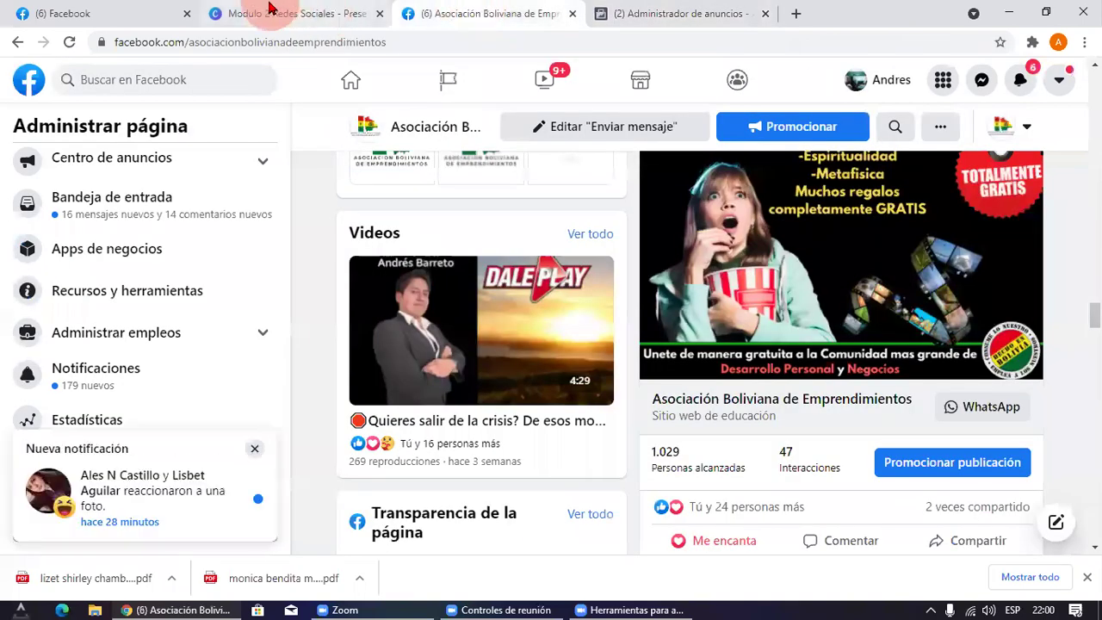
pyautogui.click(270, 7)
pyautogui.click(474, 13)
pyautogui.click(351, 84)
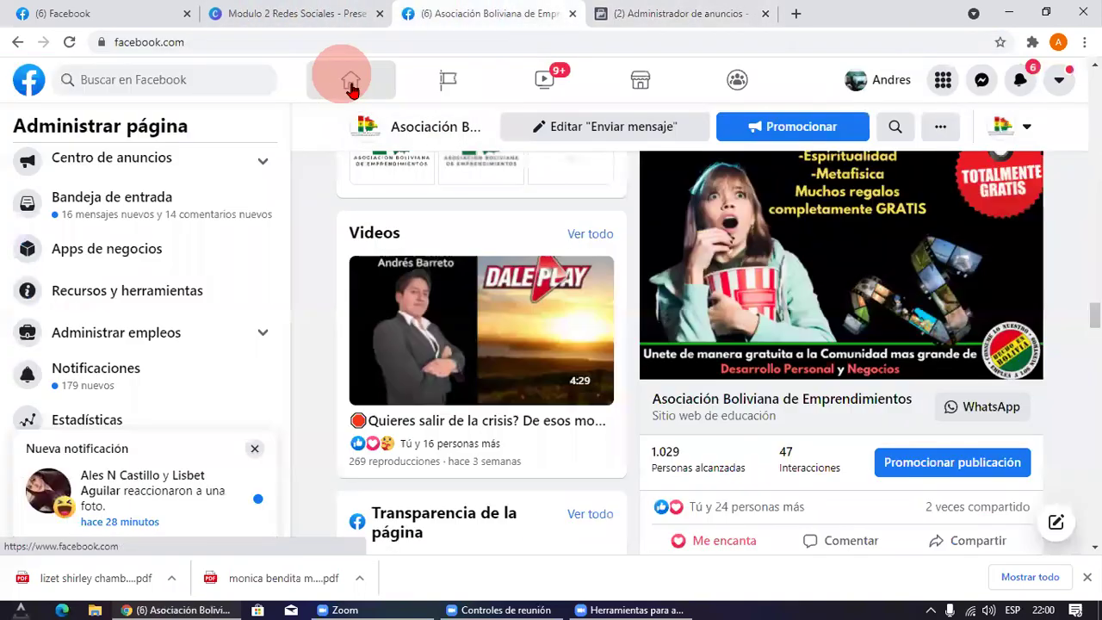
pyautogui.scroll(-4, 560, 327)
pyautogui.click(551, 285)
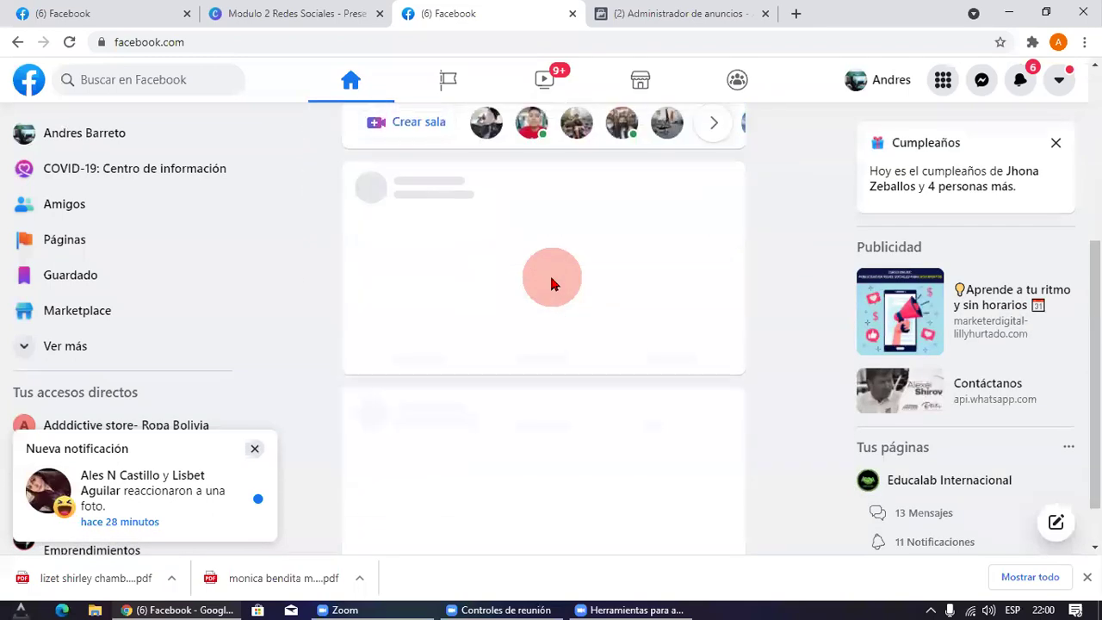
pyautogui.scroll(4, 551, 279)
pyautogui.scroll(-4, 553, 281)
pyautogui.scroll(4, 534, 276)
pyautogui.scroll(-10, 531, 279)
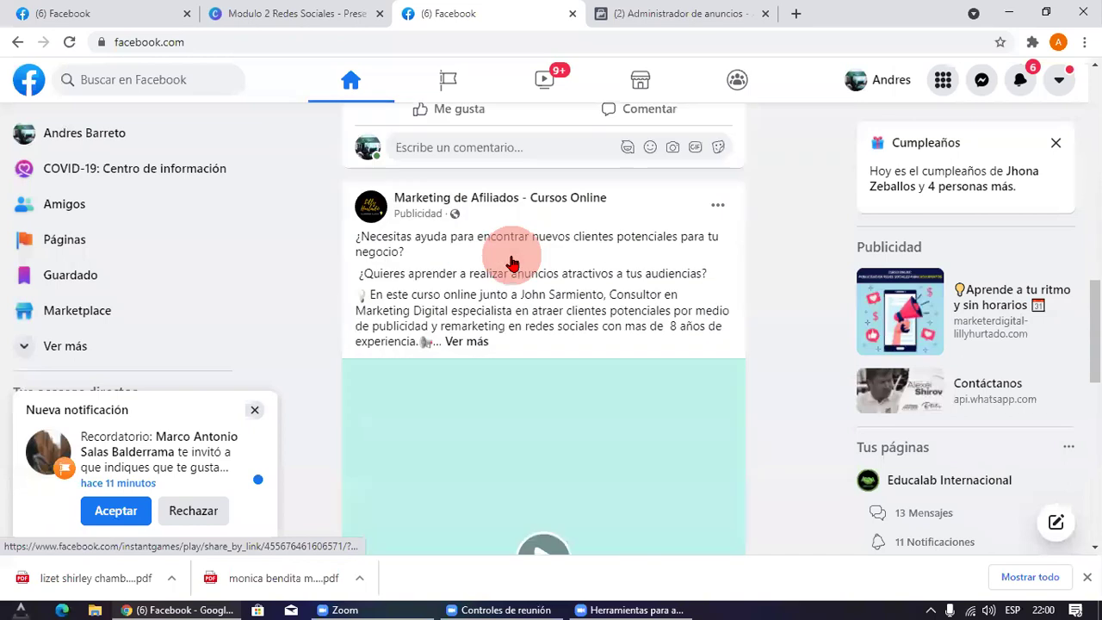
pyautogui.scroll(-5, 512, 263)
pyautogui.click(623, 15)
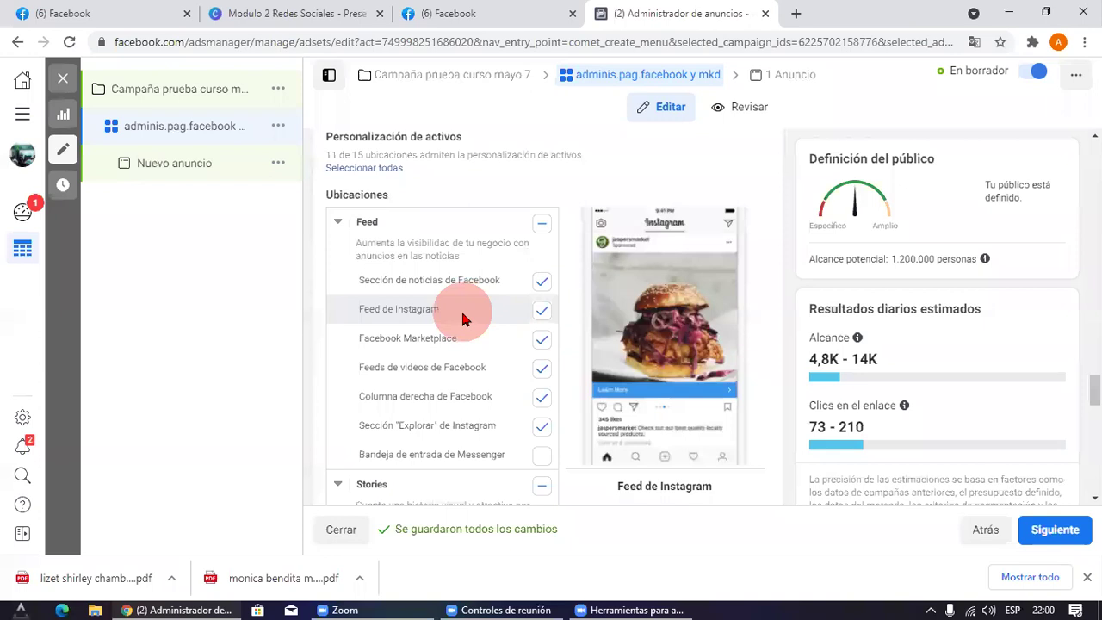
# Step: Toggle the Facebook Marketplace feed placement off and back on
pyautogui.click(465, 281)
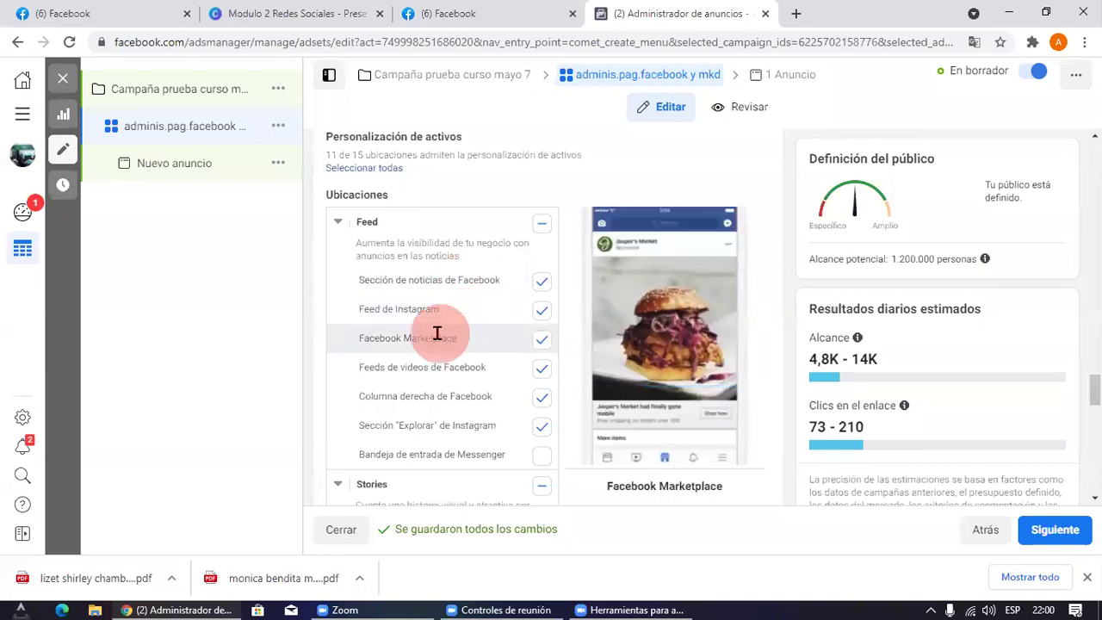
pyautogui.moveTo(350, 346); pyautogui.dragTo(246, 369)
pyautogui.click(405, 341)
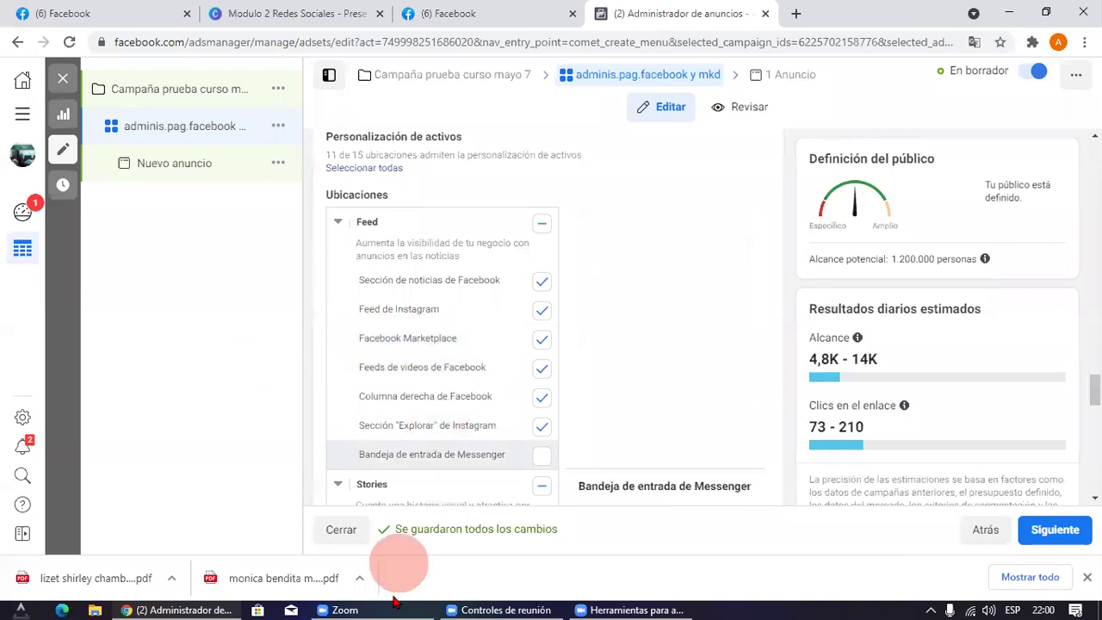
pyautogui.click(549, 343)
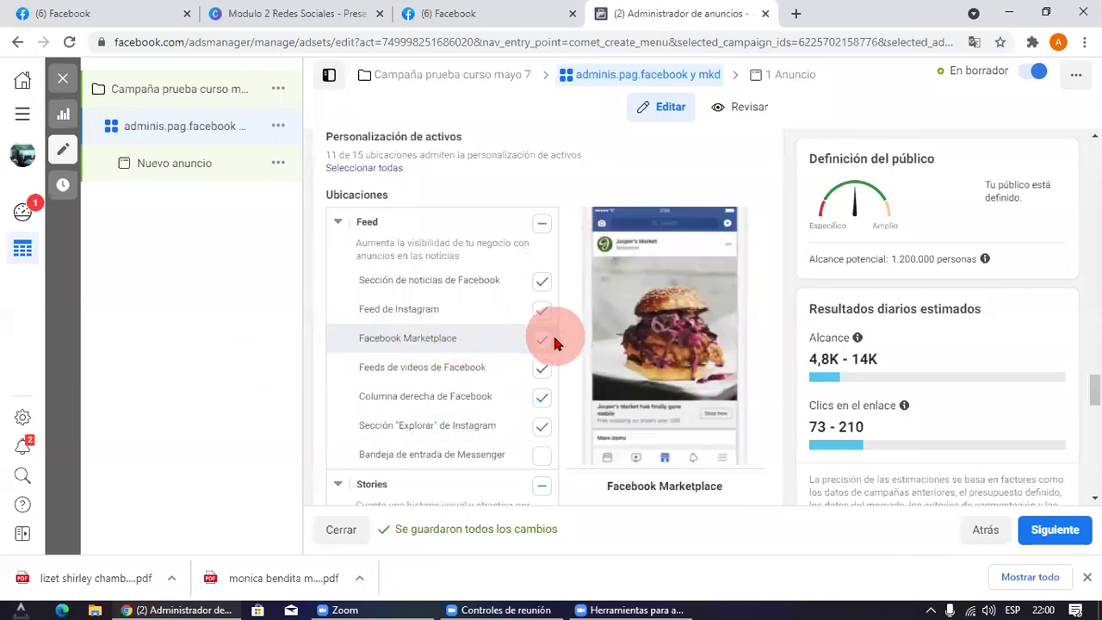
pyautogui.click(541, 341)
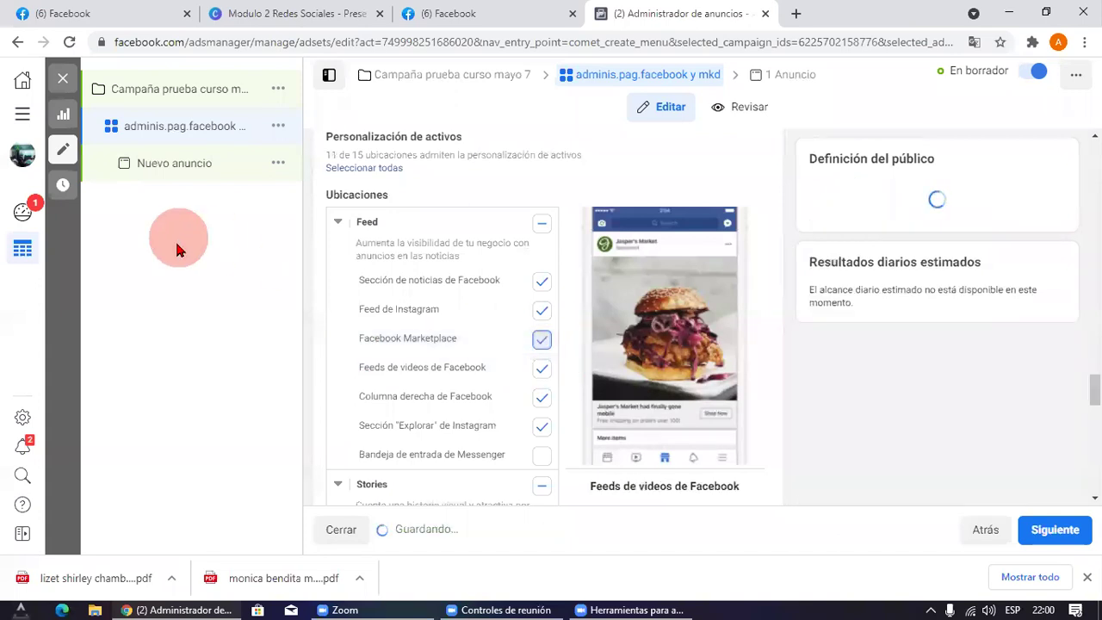
pyautogui.click(544, 342)
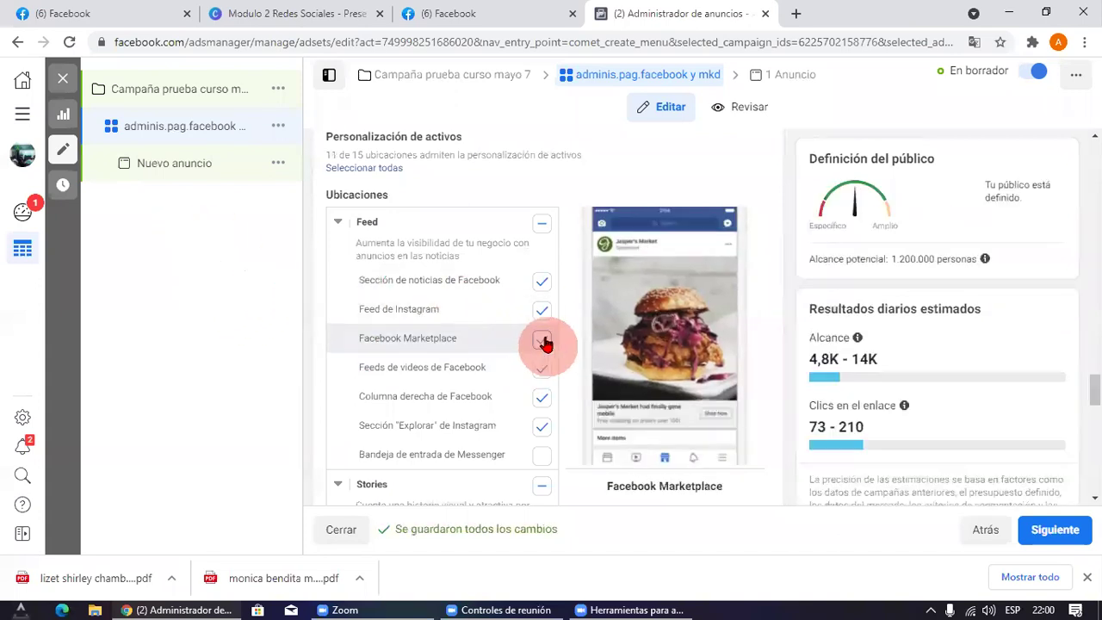
pyautogui.click(543, 343)
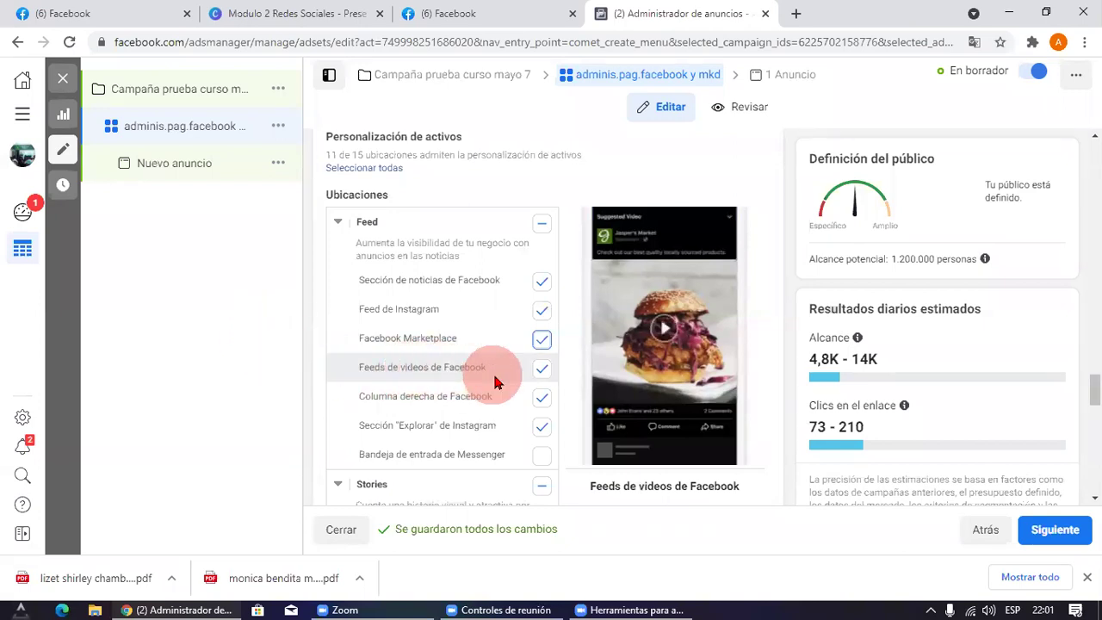
# Step: Exclude the Facebook video feeds, Facebook right column and Instagram "Explorar" placements from the Feed group
pyautogui.click(536, 376)
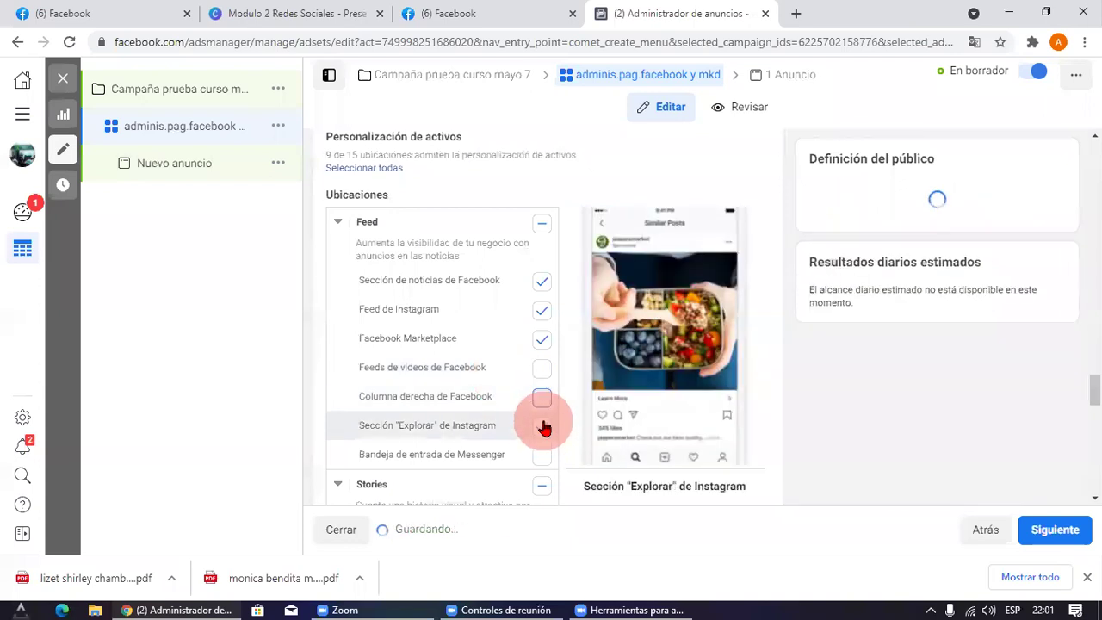
pyautogui.click(542, 397)
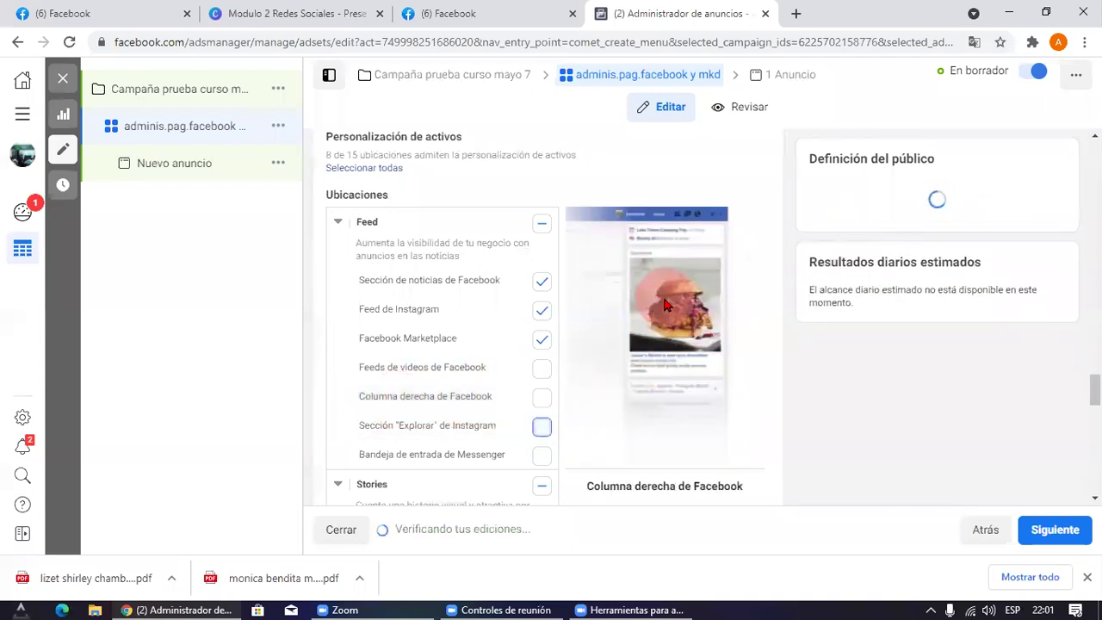
pyautogui.click(542, 427)
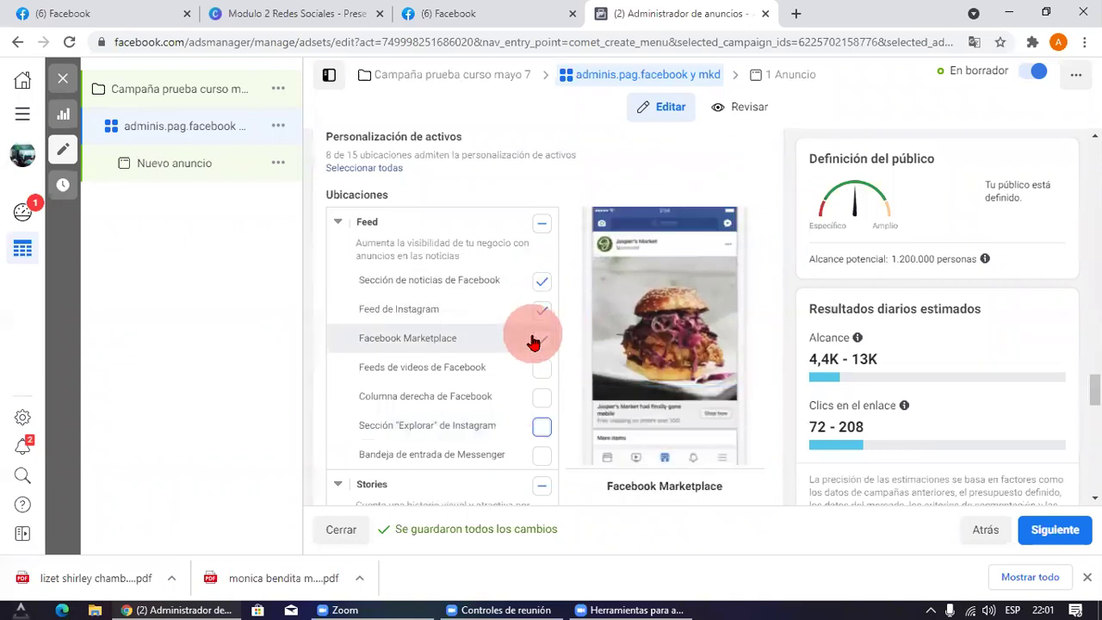
pyautogui.click(540, 341)
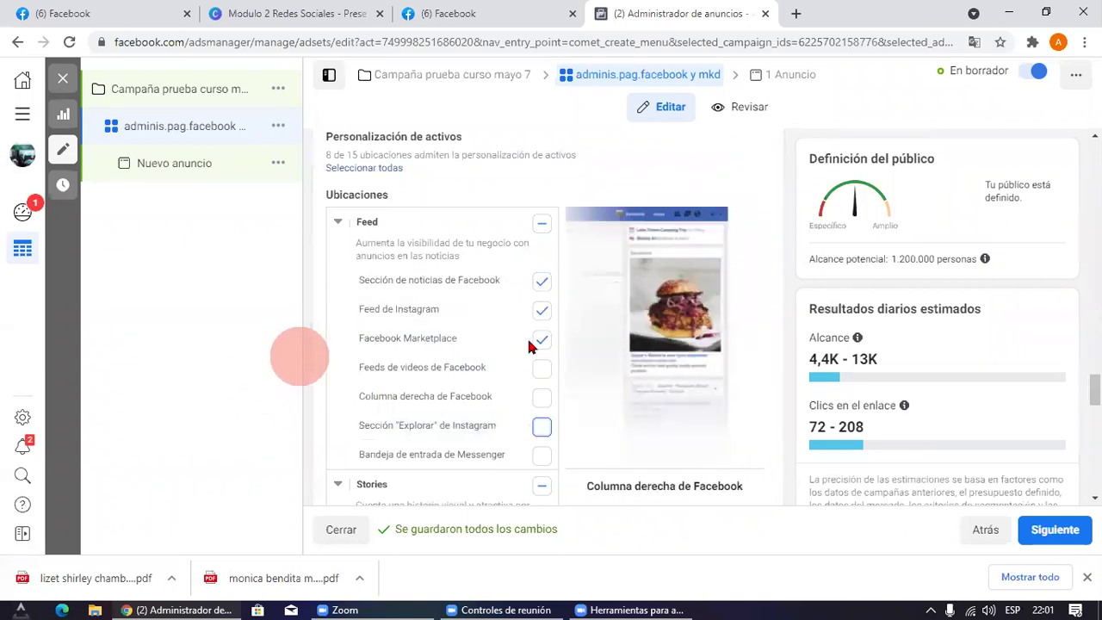
# Step: Exclude Instagram Stories and Facebook Stories from the ad set's placements
pyautogui.scroll(-2, 530, 345)
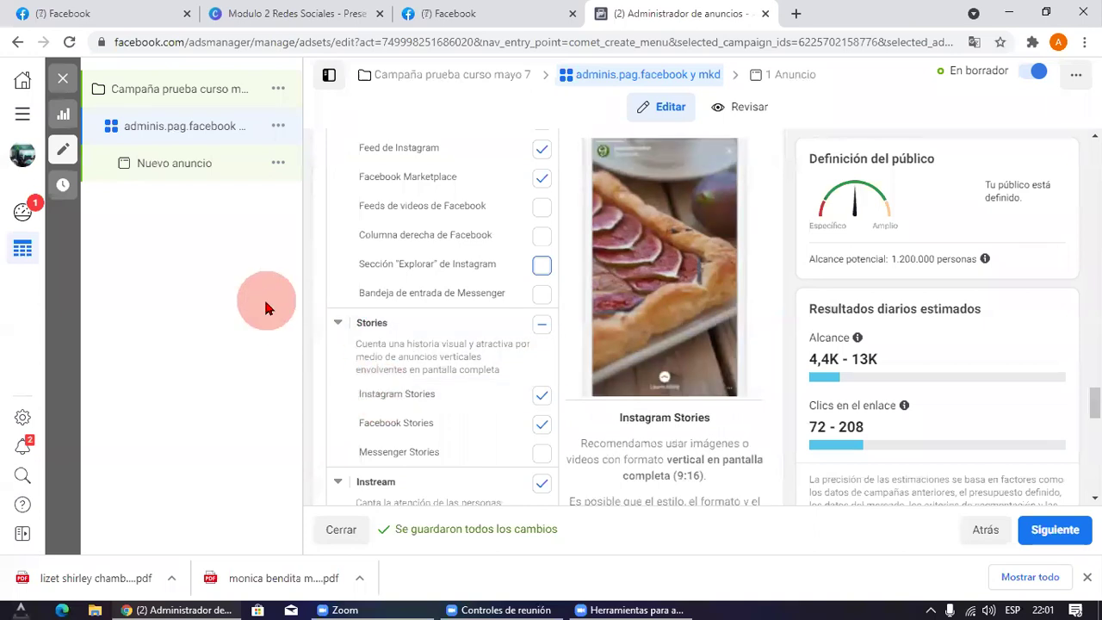
pyautogui.scroll(-2, 419, 266)
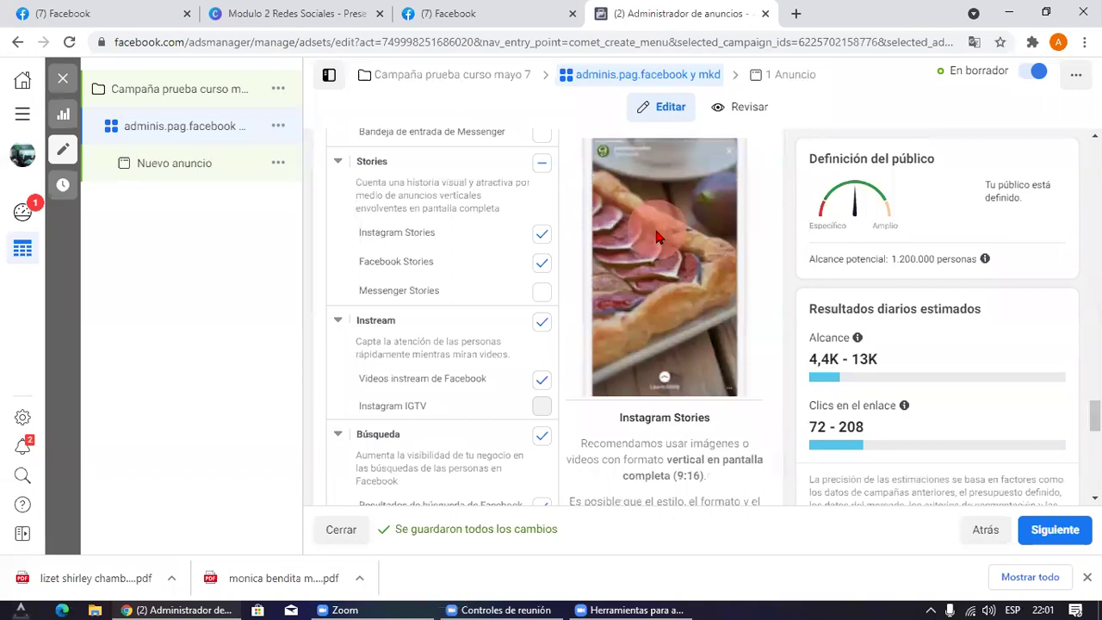
pyautogui.click(542, 233)
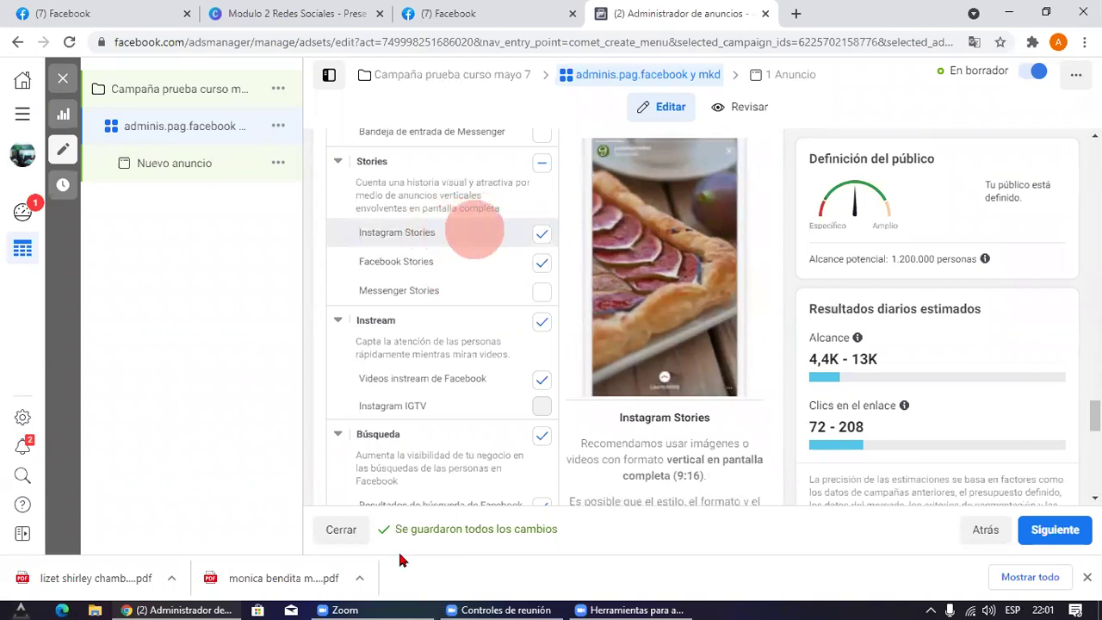
pyautogui.click(543, 235)
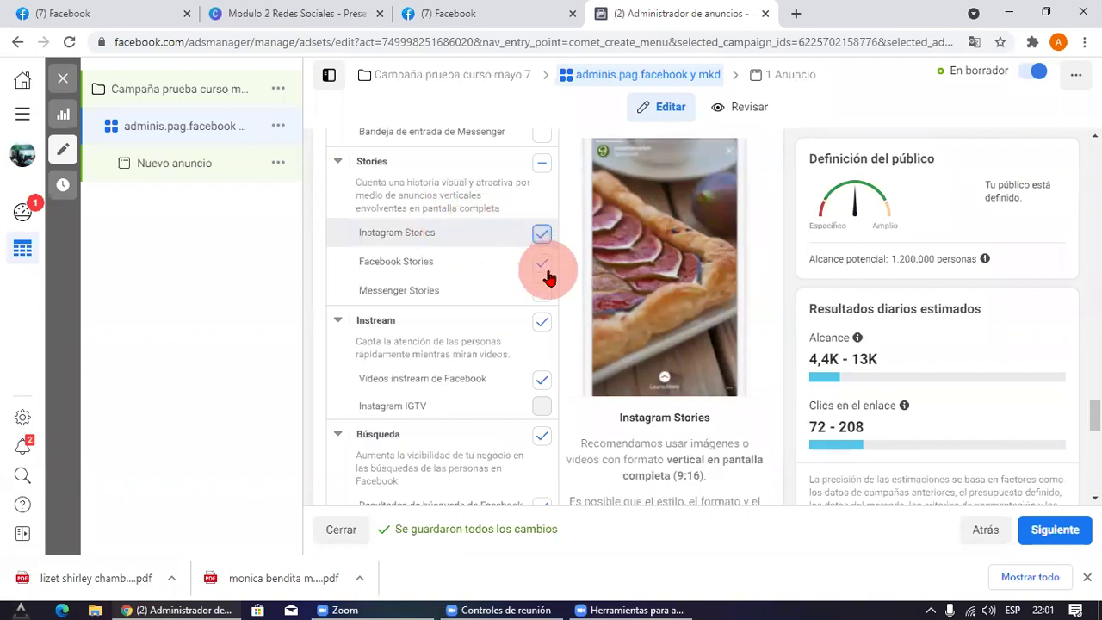
pyautogui.click(542, 263)
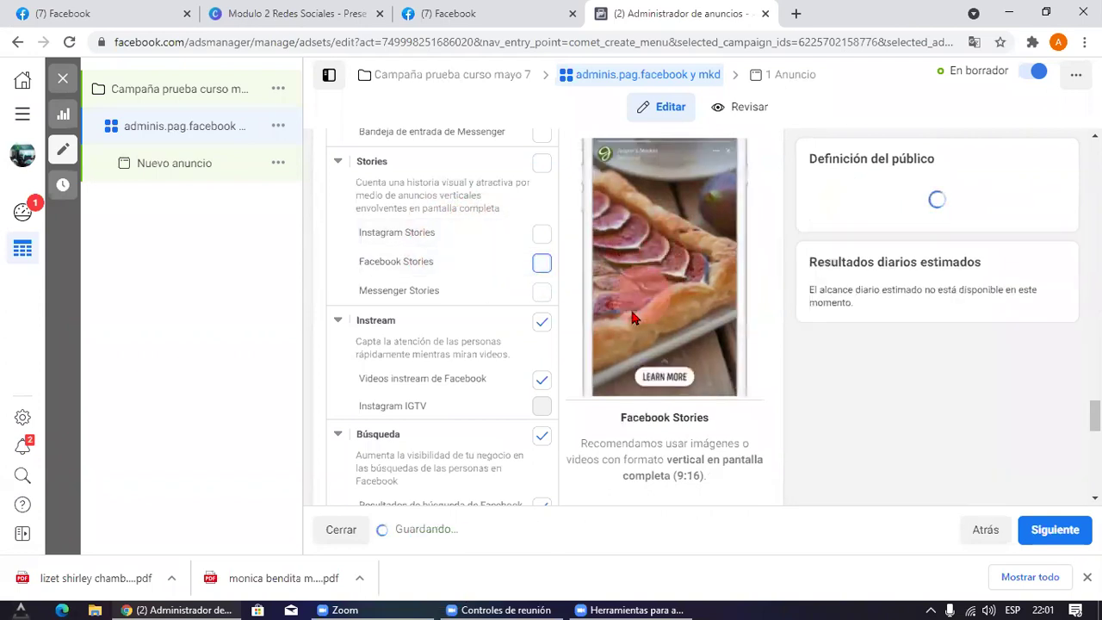
# Step: Exclude the Facebook in-stream videos placement and the whole Búsqueda placement group
pyautogui.scroll(-1, 465, 300)
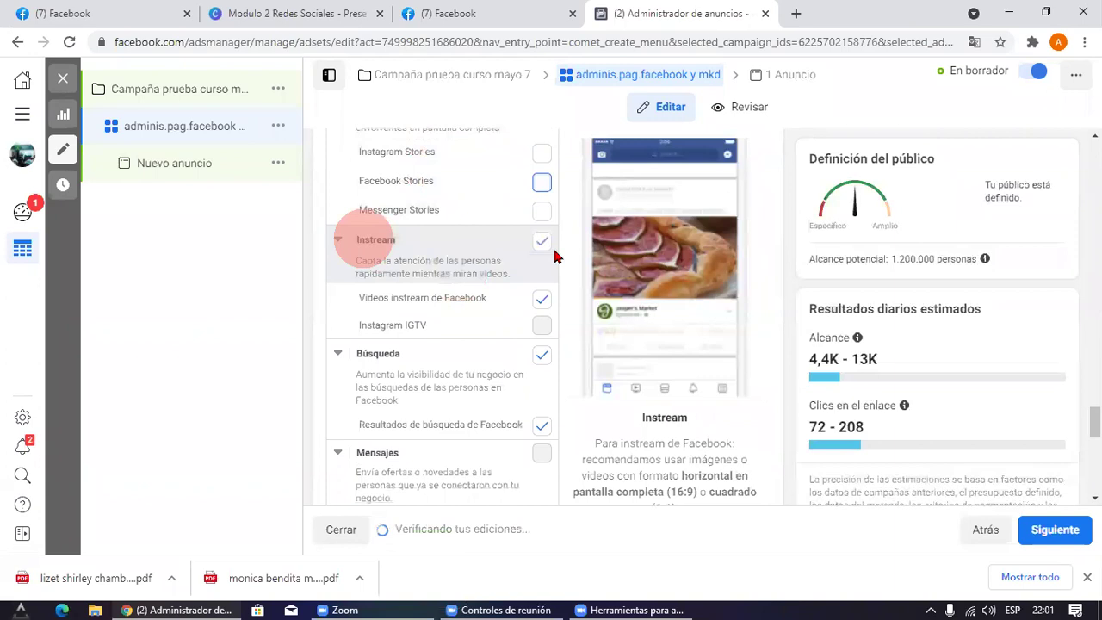
pyautogui.click(542, 300)
pyautogui.scroll(-1, 544, 297)
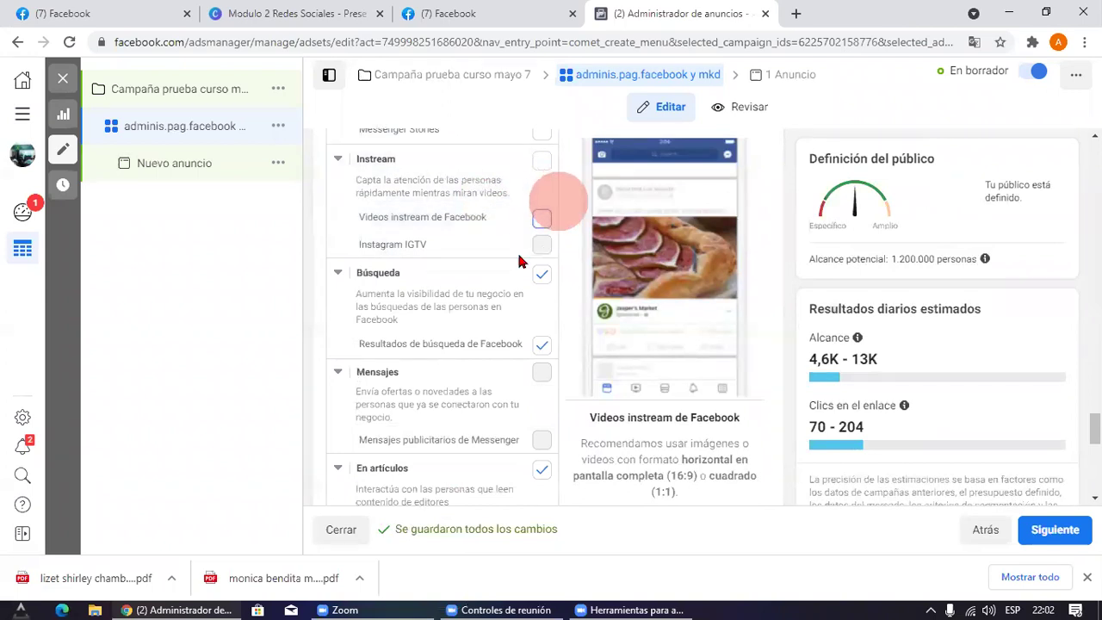
pyautogui.scroll(-1, 517, 254)
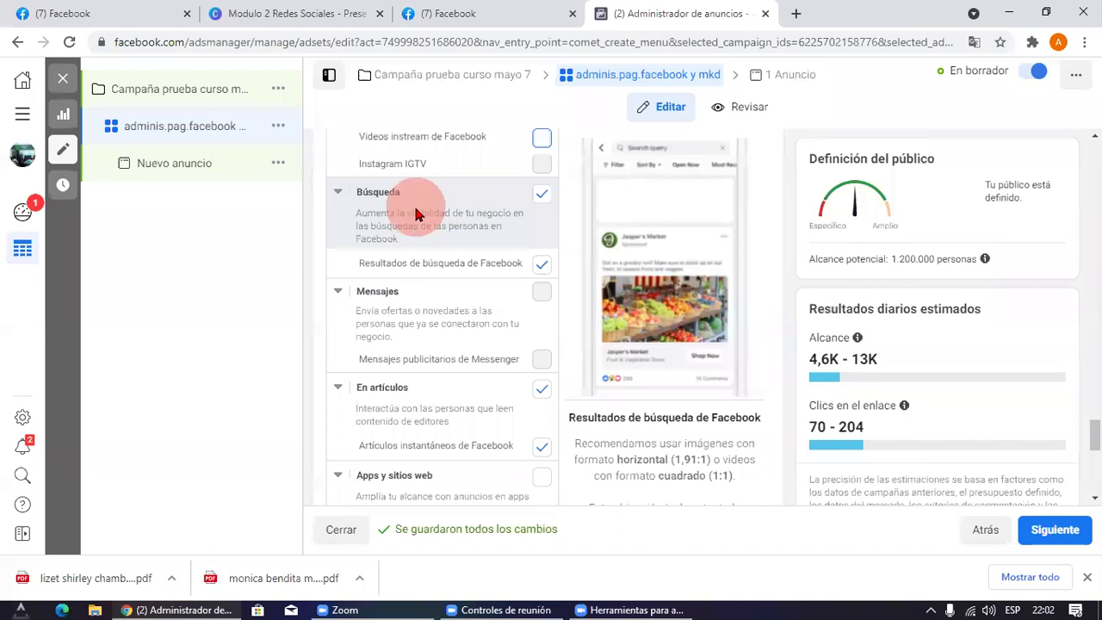
pyautogui.click(546, 201)
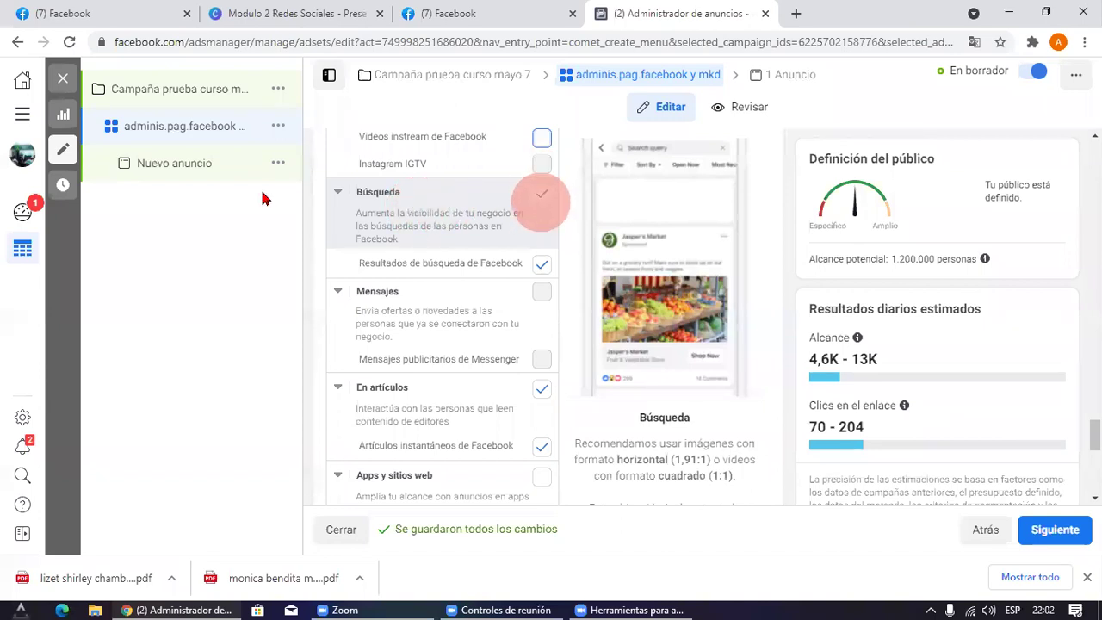
pyautogui.click(535, 217)
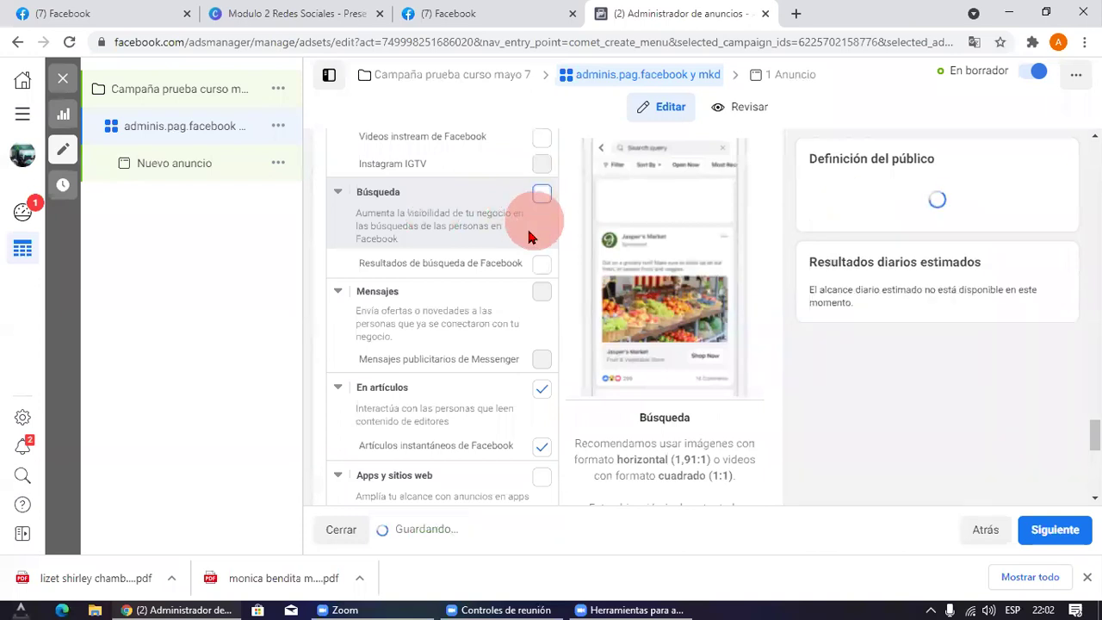
pyautogui.scroll(-1, 541, 193)
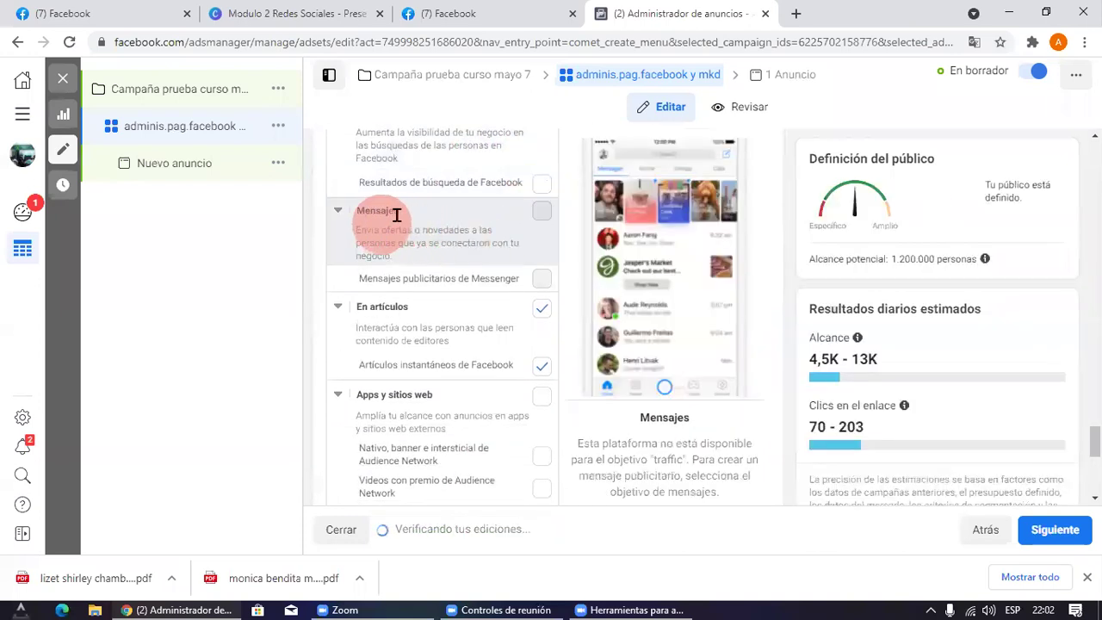
# Step: Exclude the whole "En artículos" placement group, including Facebook instant articles, from the ad set's placements
pyautogui.scroll(-1, 528, 267)
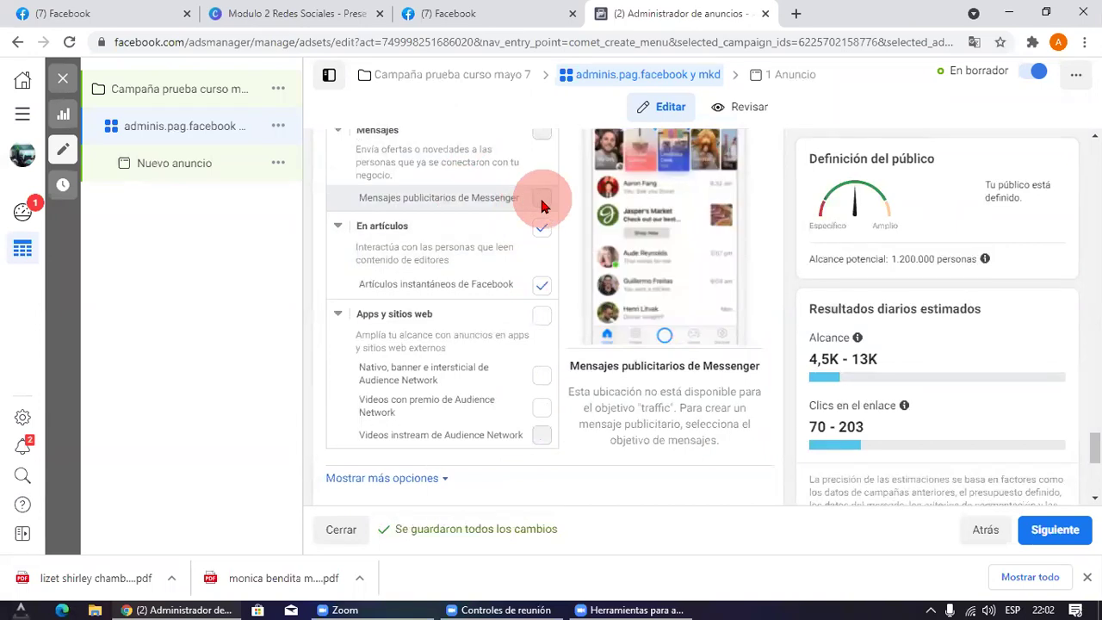
pyautogui.scroll(5, 546, 192)
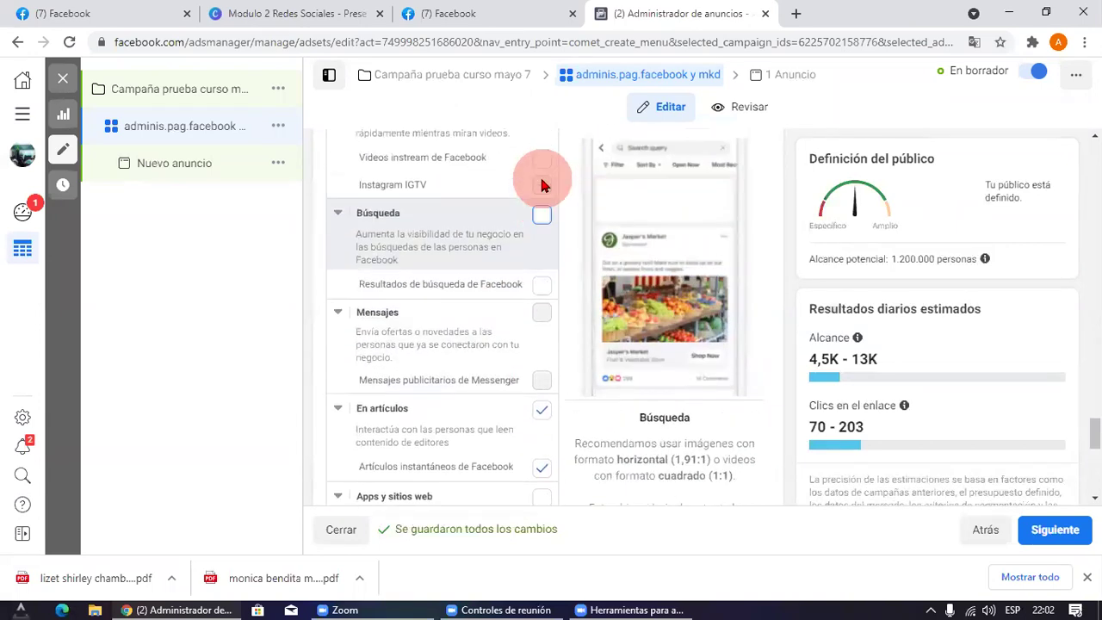
pyautogui.scroll(2, 473, 215)
pyautogui.scroll(-8, 525, 362)
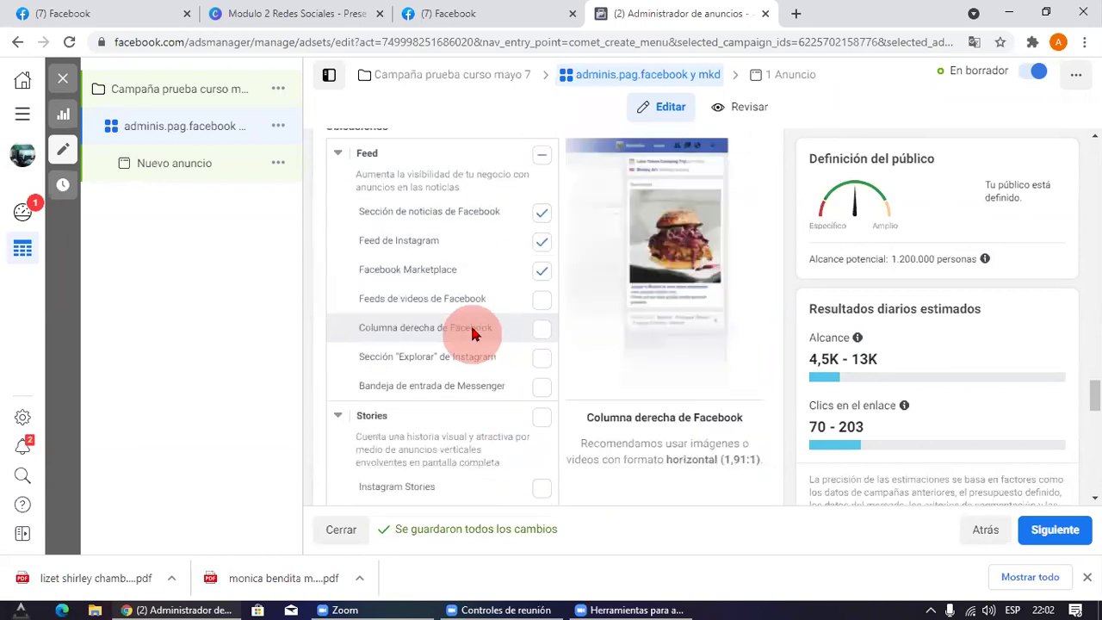
pyautogui.scroll(-5, 478, 314)
pyautogui.scroll(4, 492, 279)
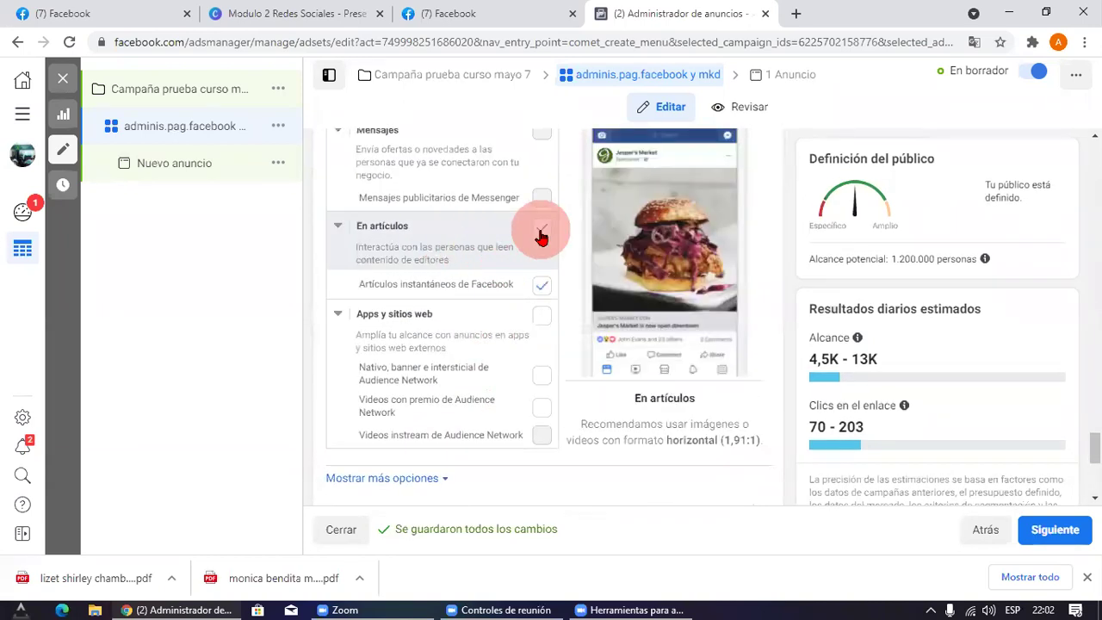
pyautogui.click(542, 229)
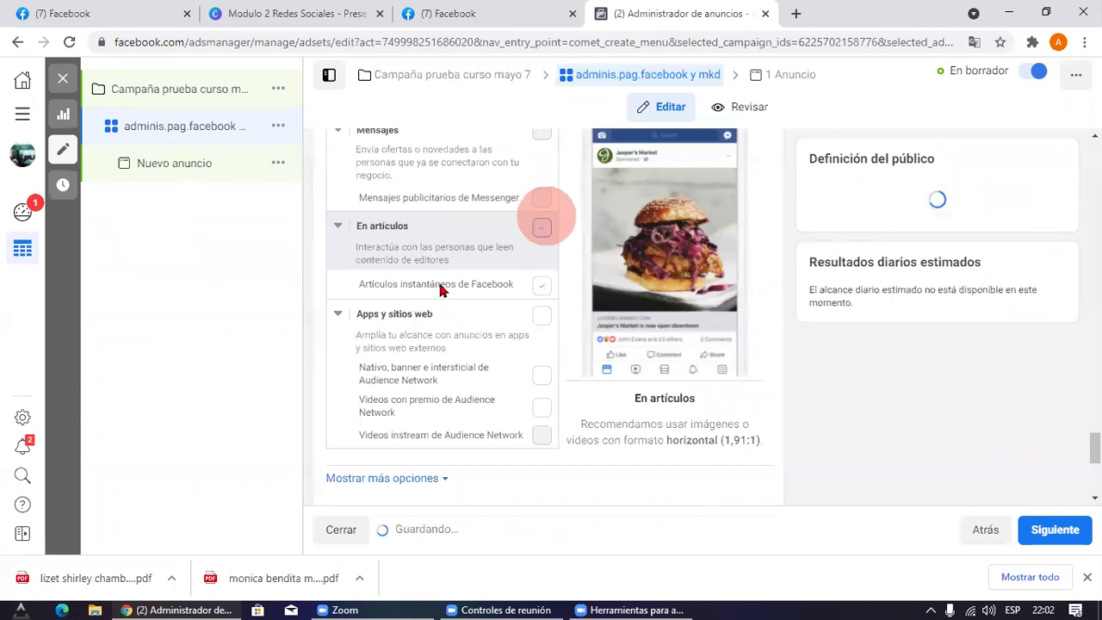
pyautogui.scroll(-1, 430, 279)
pyautogui.click(394, 336)
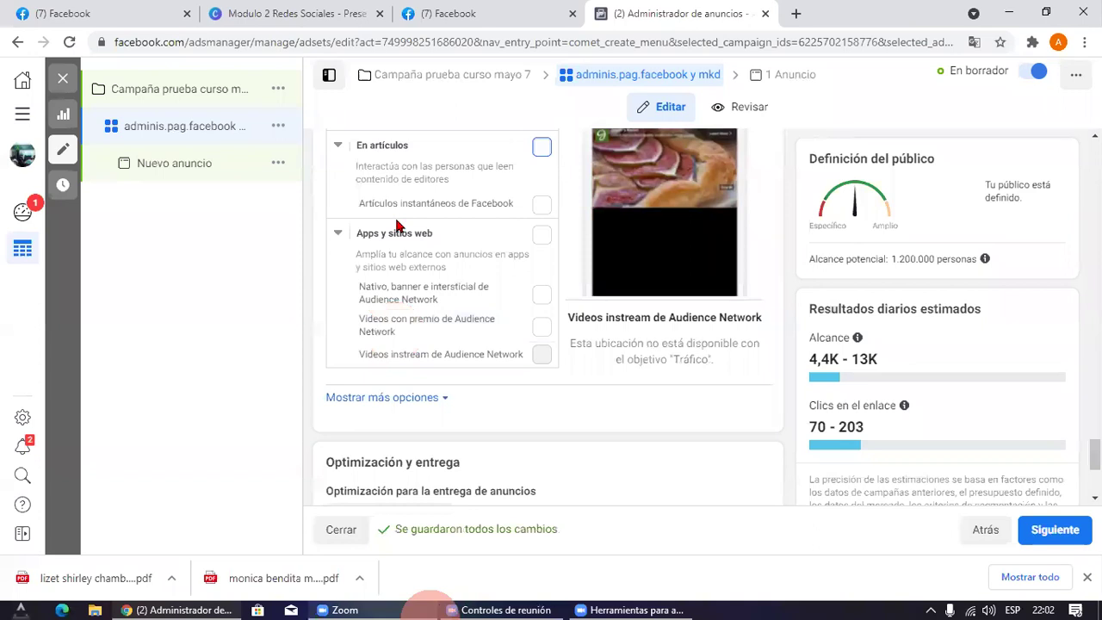
# Step: Review the ad delivery optimization options under Optimización y entrega and select "Clics en el enlace"
pyautogui.scroll(-3, 457, 345)
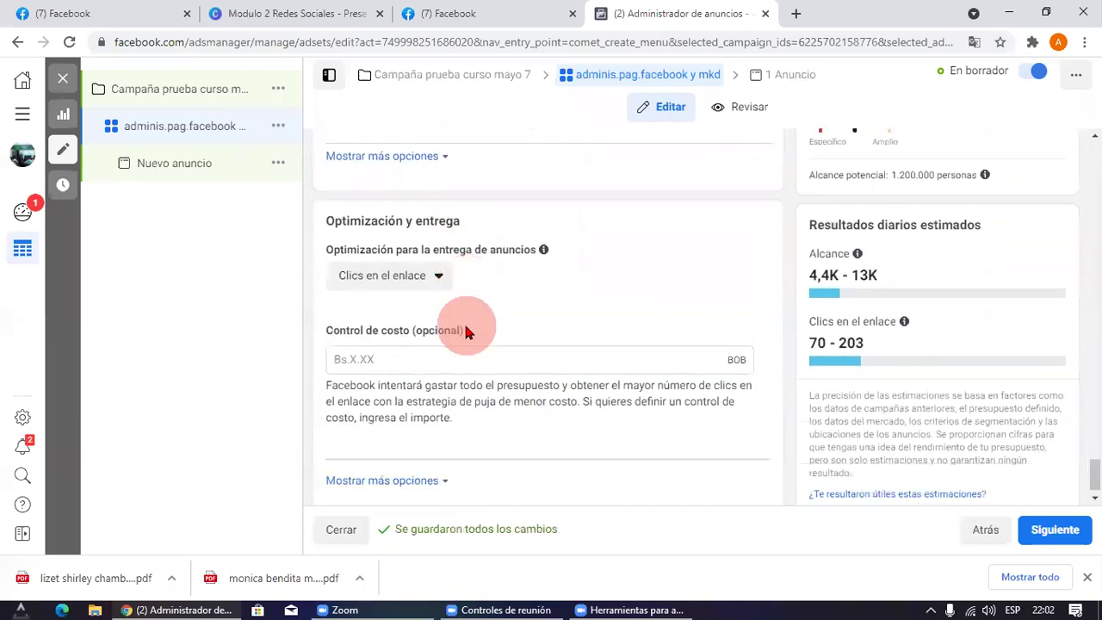
pyautogui.scroll(5, 465, 323)
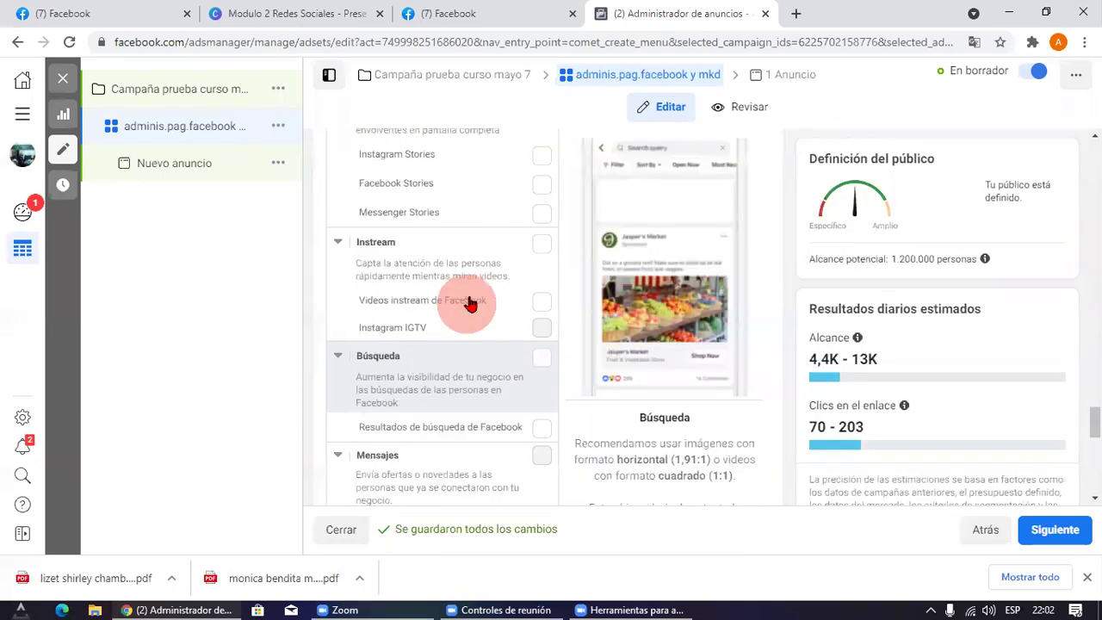
pyautogui.scroll(10, 469, 303)
pyautogui.scroll(-4, 469, 304)
pyautogui.scroll(-5, 470, 299)
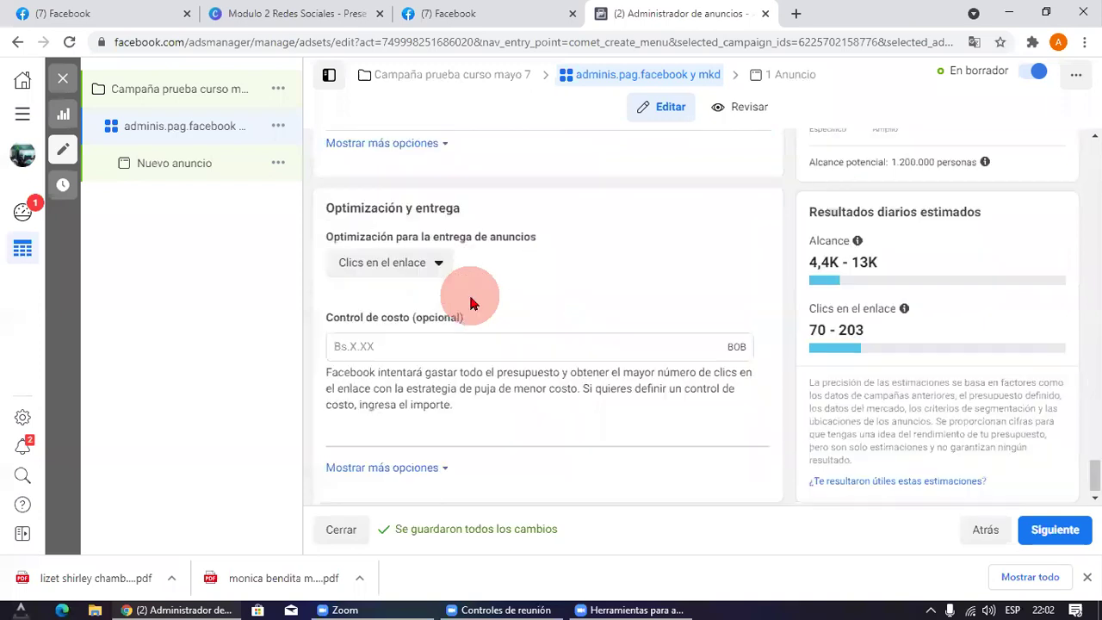
pyautogui.moveTo(326, 205); pyautogui.dragTo(529, 221)
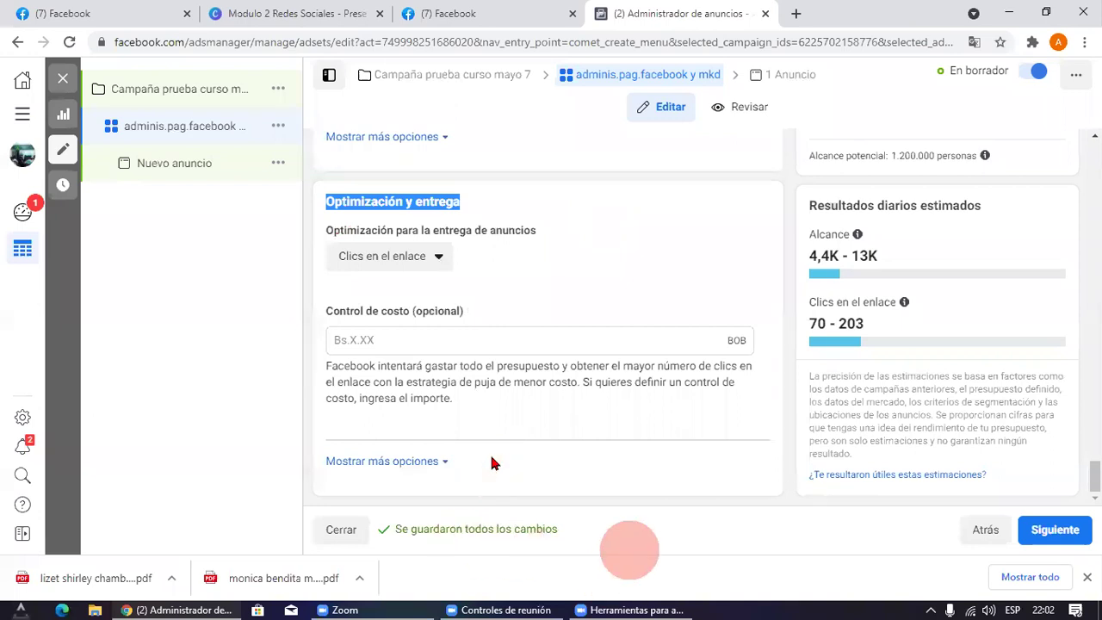
pyautogui.click(439, 259)
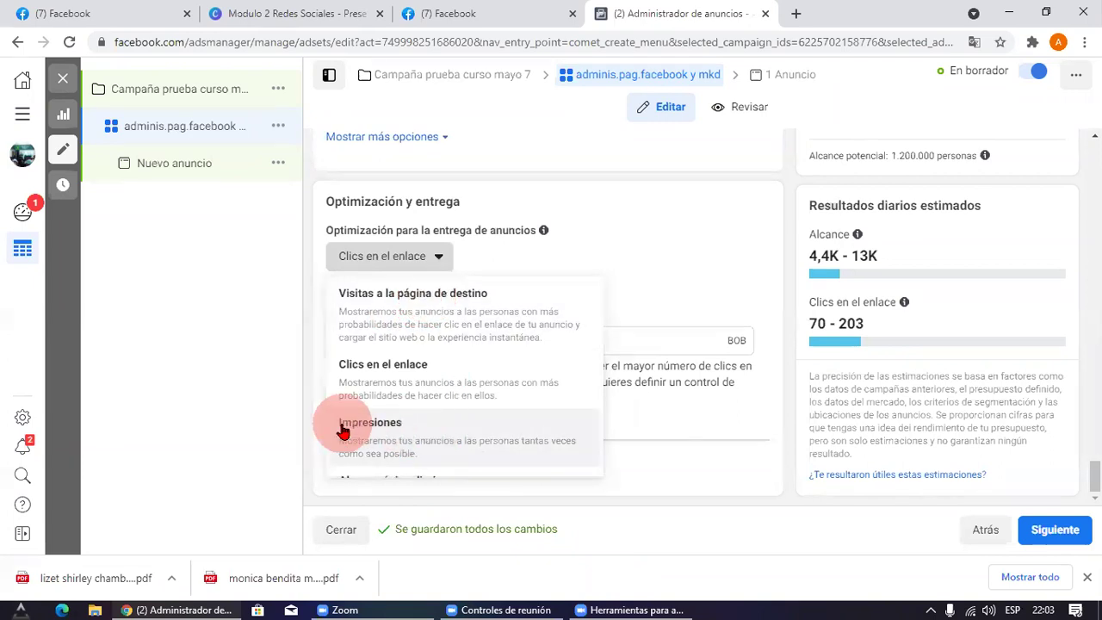
pyautogui.moveTo(400, 431); pyautogui.dragTo(370, 445)
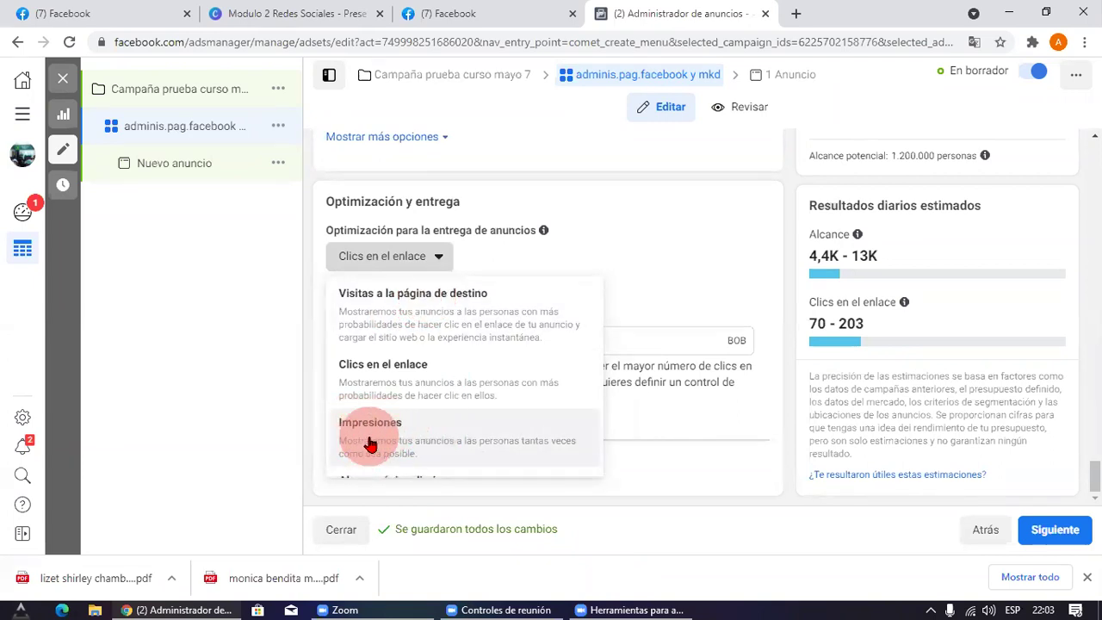
pyautogui.scroll(-1, 452, 439)
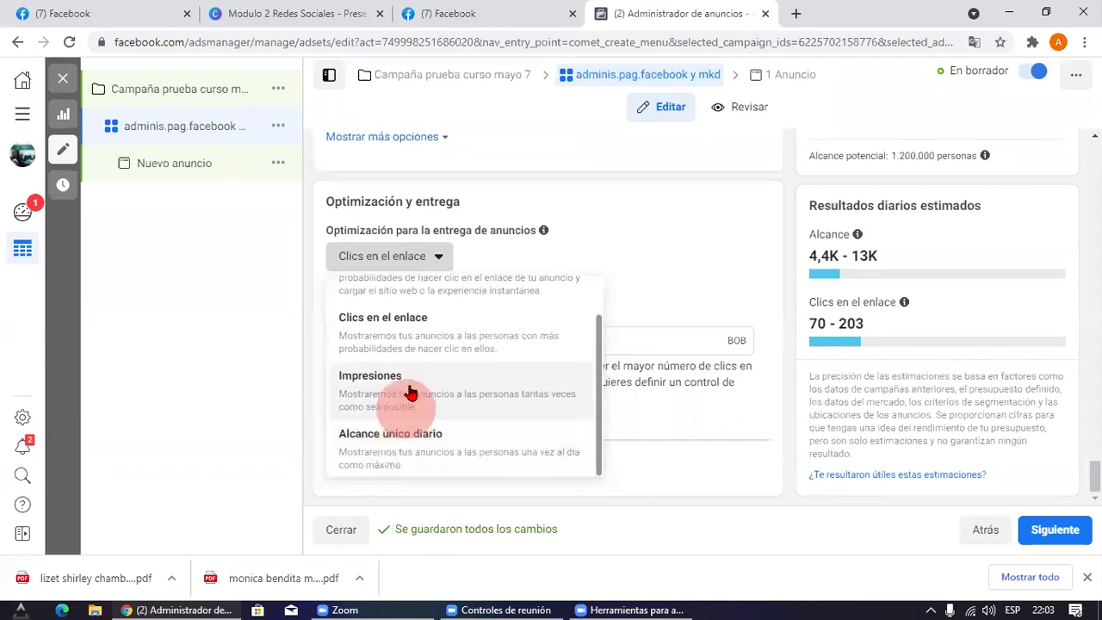
pyautogui.scroll(1, 379, 402)
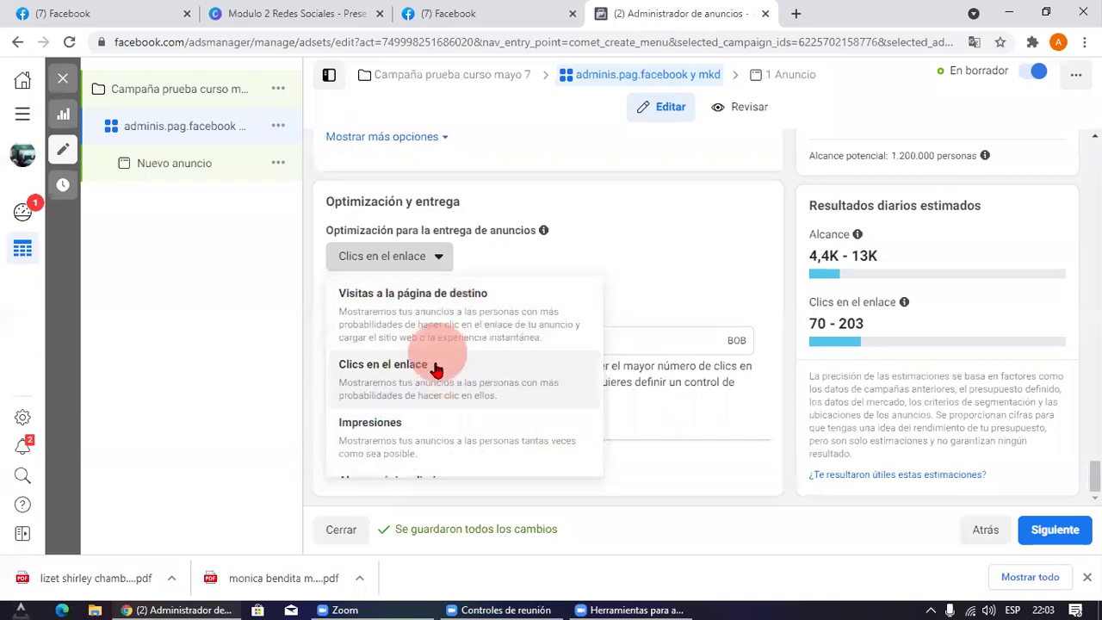
pyautogui.click(434, 375)
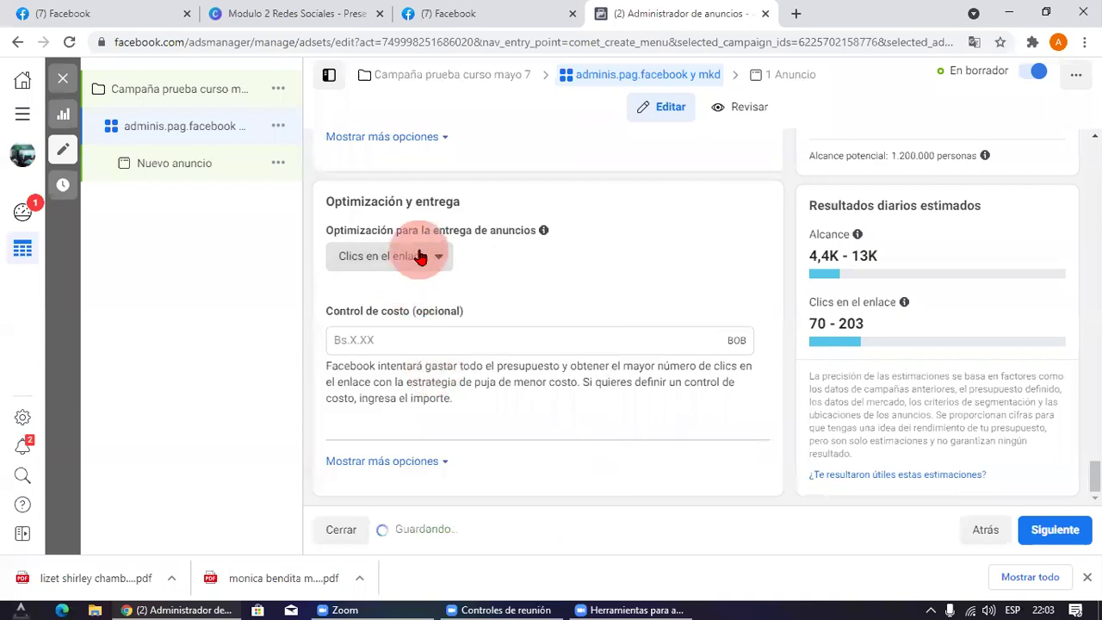
# Step: Mark the optional Control de costo field with freehand circles and arrows using the screen annotation pen
pyautogui.click(635, 569)
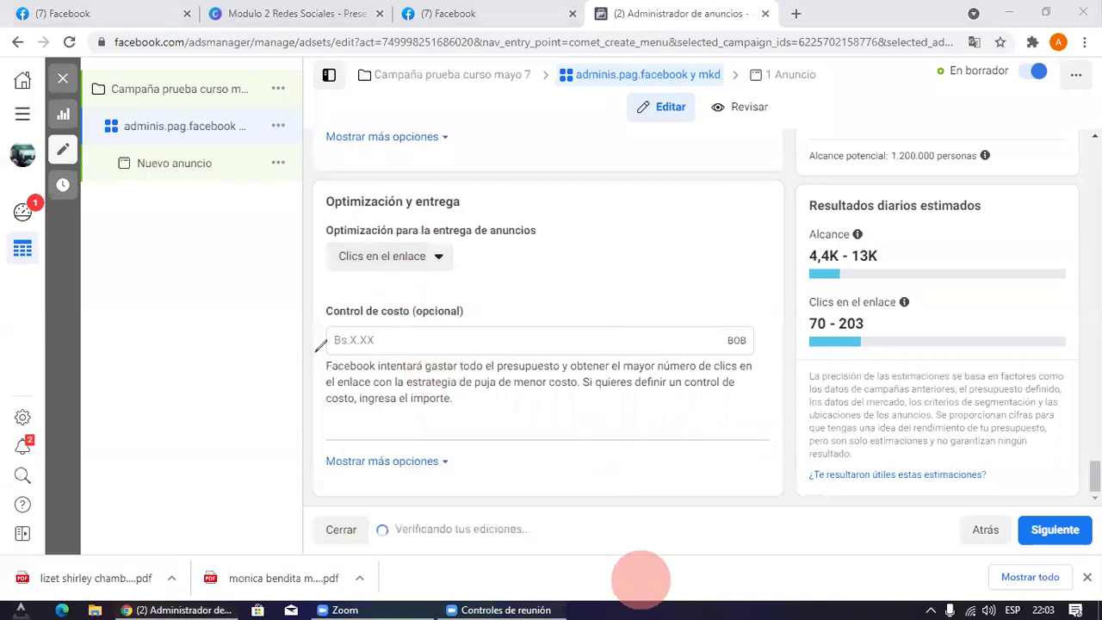
pyautogui.moveTo(320, 295)
pyautogui.mouseDown()
pyautogui.moveTo(467, 401)
pyautogui.moveTo(291, 313)
pyautogui.moveTo(314, 288)
pyautogui.mouseUp()
pyautogui.moveTo(123, 482)
pyautogui.mouseDown()
pyautogui.moveTo(310, 366)
pyautogui.moveTo(234, 372)
pyautogui.mouseUp()
pyautogui.moveTo(310, 379); pyautogui.dragTo(268, 461)
pyautogui.moveTo(405, 326)
pyautogui.mouseDown()
pyautogui.moveTo(481, 318)
pyautogui.moveTo(411, 294)
pyautogui.moveTo(399, 330)
pyautogui.mouseUp()
pyautogui.moveTo(477, 313)
pyautogui.mouseDown()
pyautogui.moveTo(534, 299)
pyautogui.moveTo(564, 375)
pyautogui.moveTo(595, 349)
pyautogui.mouseUp()
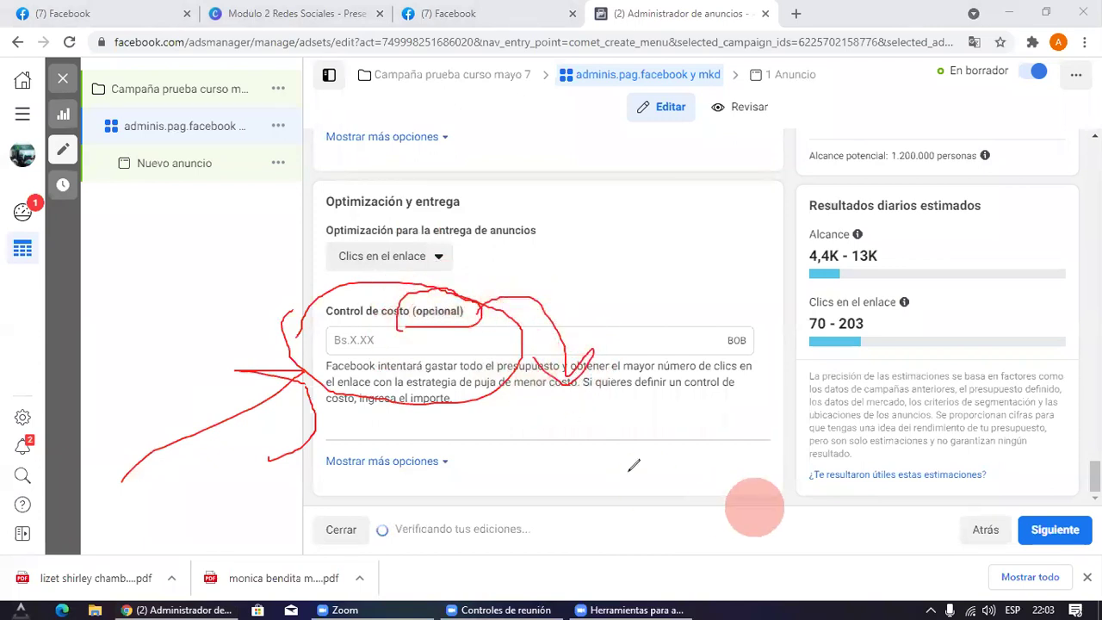
pyautogui.moveTo(272, 305)
pyautogui.mouseDown()
pyautogui.moveTo(564, 340)
pyautogui.moveTo(260, 327)
pyautogui.mouseUp()
pyautogui.moveTo(65, 489)
pyautogui.mouseDown()
pyautogui.moveTo(302, 356)
pyautogui.moveTo(254, 428)
pyautogui.mouseUp()
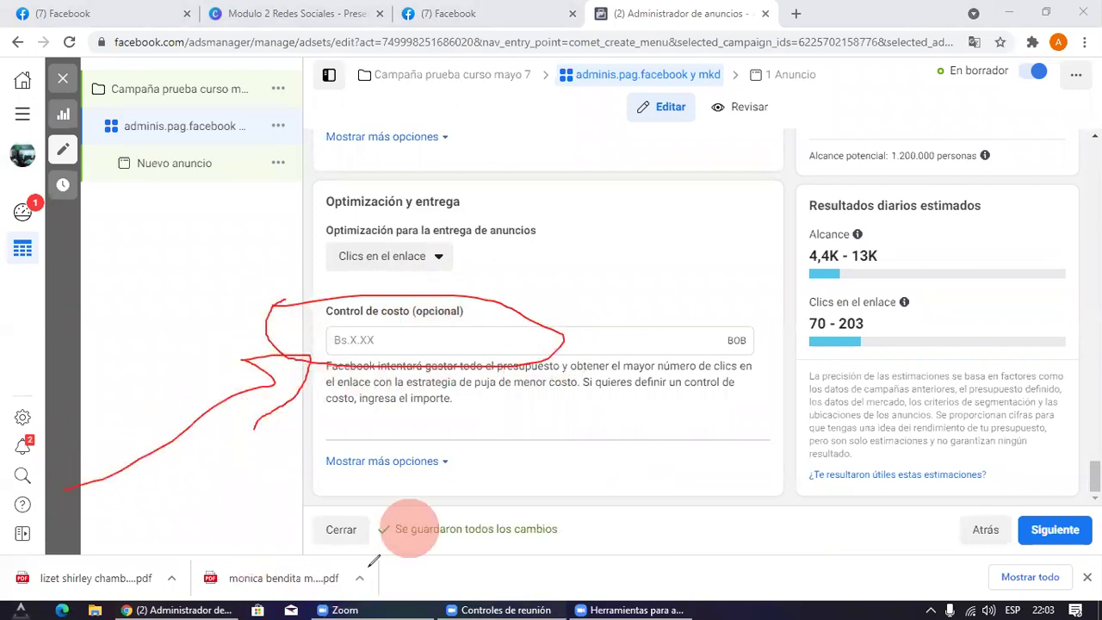
pyautogui.moveTo(227, 358)
pyautogui.mouseDown()
pyautogui.moveTo(261, 446)
pyautogui.moveTo(288, 363)
pyautogui.mouseUp()
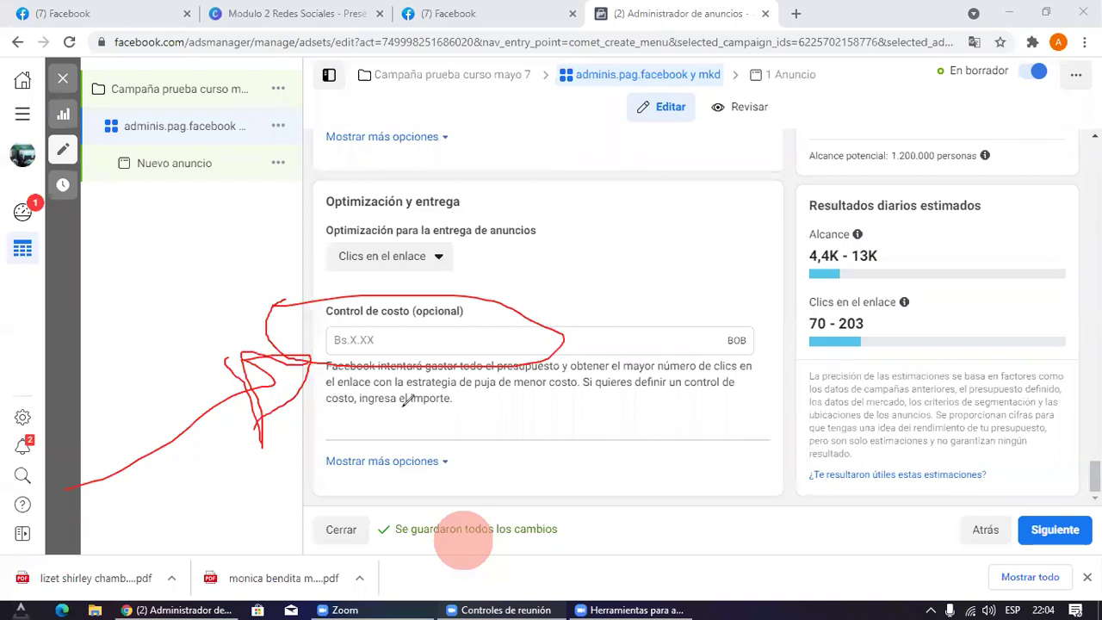
# Step: Try a cost control of 1 BOB for the ad set and clear the field again
pyautogui.click(379, 342)
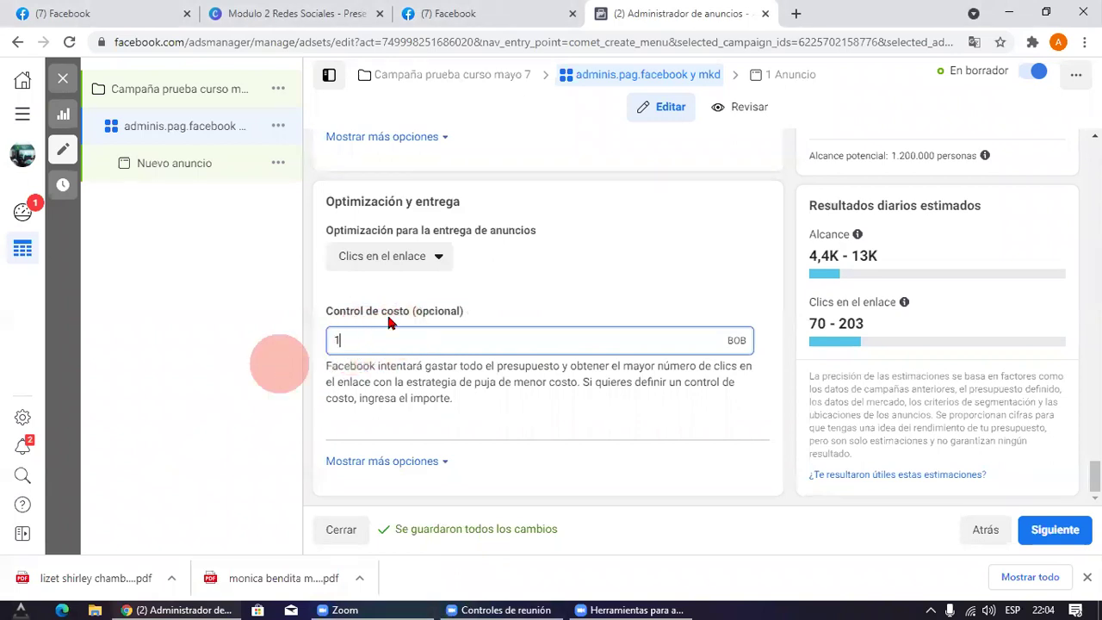
pyautogui.hotkey('ctrl', 'a')
pyautogui.press('BackSpace')
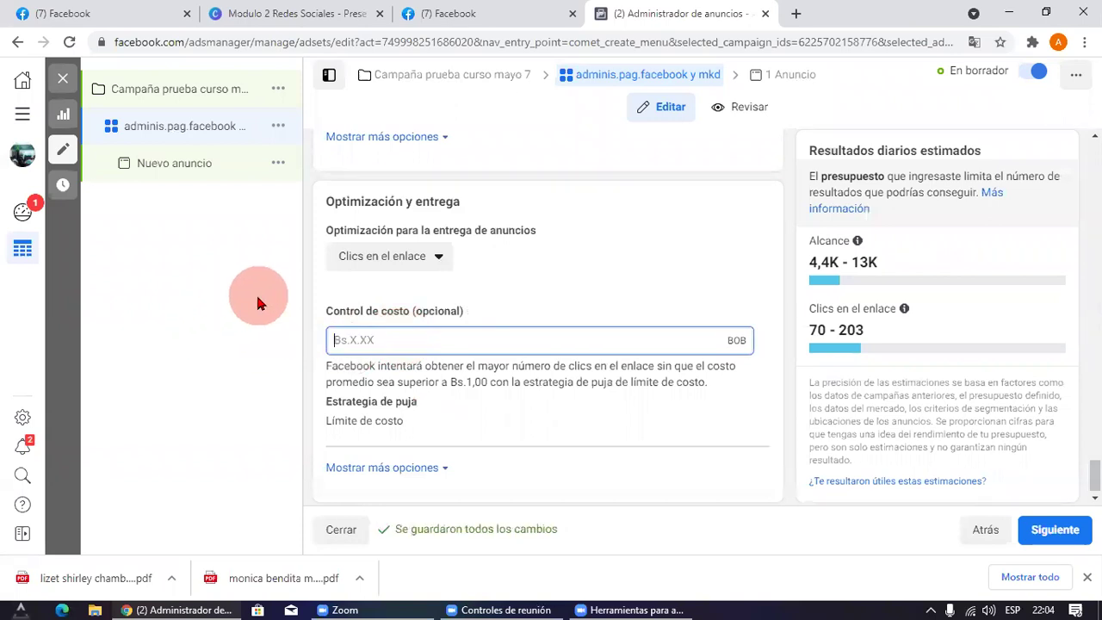
pyautogui.click(234, 415)
pyautogui.click(390, 341)
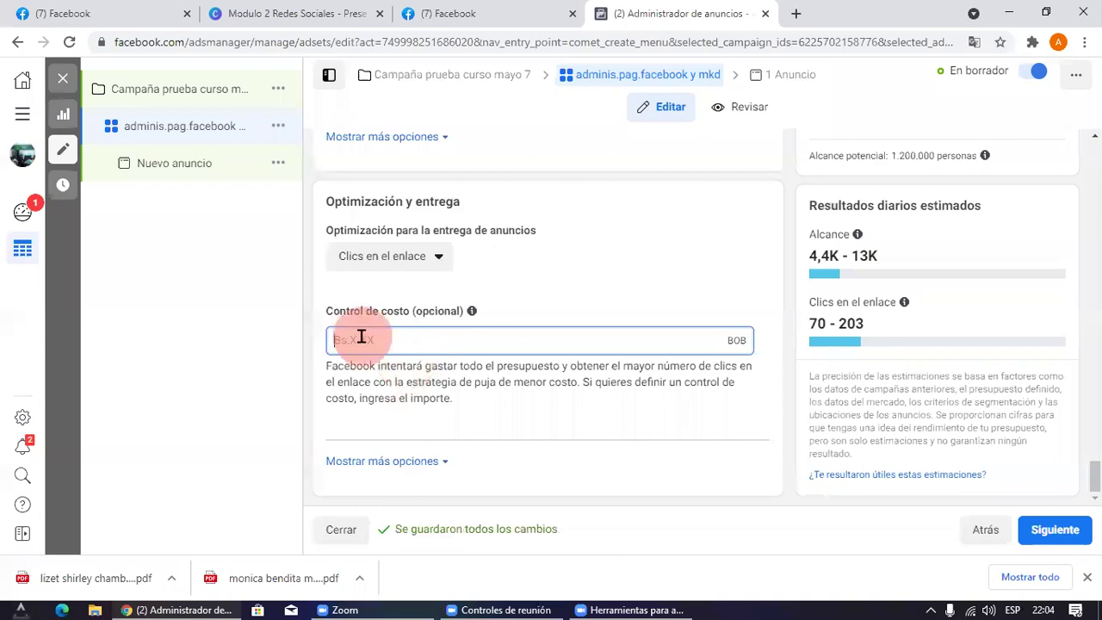
# Step: Highlight the cost control explanation and draw freehand annotation strokes across the Optimización y entrega section and the daily estimates
pyautogui.moveTo(492, 399); pyautogui.dragTo(394, 578)
pyautogui.click(326, 377)
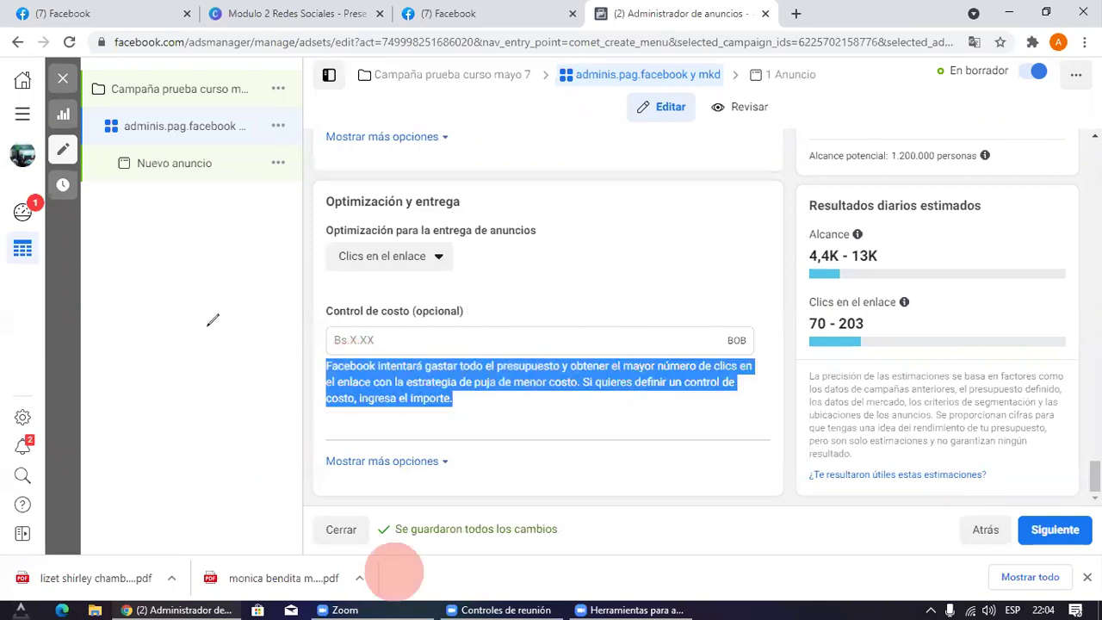
pyautogui.moveTo(206, 323); pyautogui.dragTo(226, 380)
pyautogui.moveTo(258, 275); pyautogui.dragTo(291, 340)
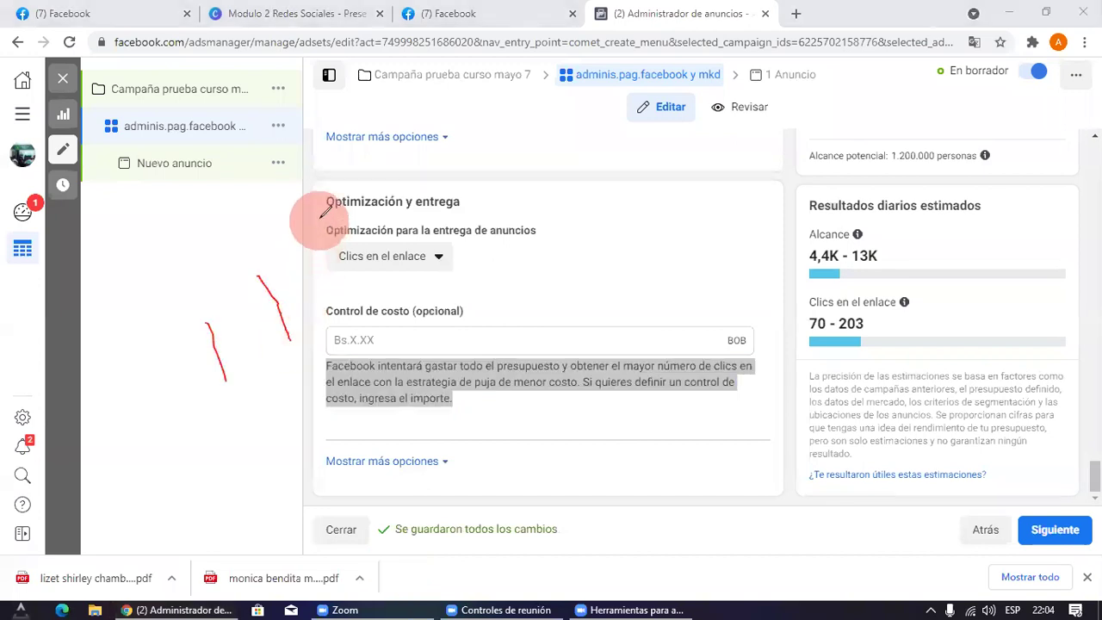
pyautogui.moveTo(316, 209); pyautogui.dragTo(398, 333)
pyautogui.moveTo(390, 275)
pyautogui.mouseDown()
pyautogui.moveTo(579, 237)
pyautogui.moveTo(532, 266)
pyautogui.mouseUp()
pyautogui.moveTo(575, 155); pyautogui.dragTo(662, 265)
pyautogui.moveTo(546, 178); pyautogui.dragTo(642, 112)
pyautogui.moveTo(586, 259); pyautogui.dragTo(709, 185)
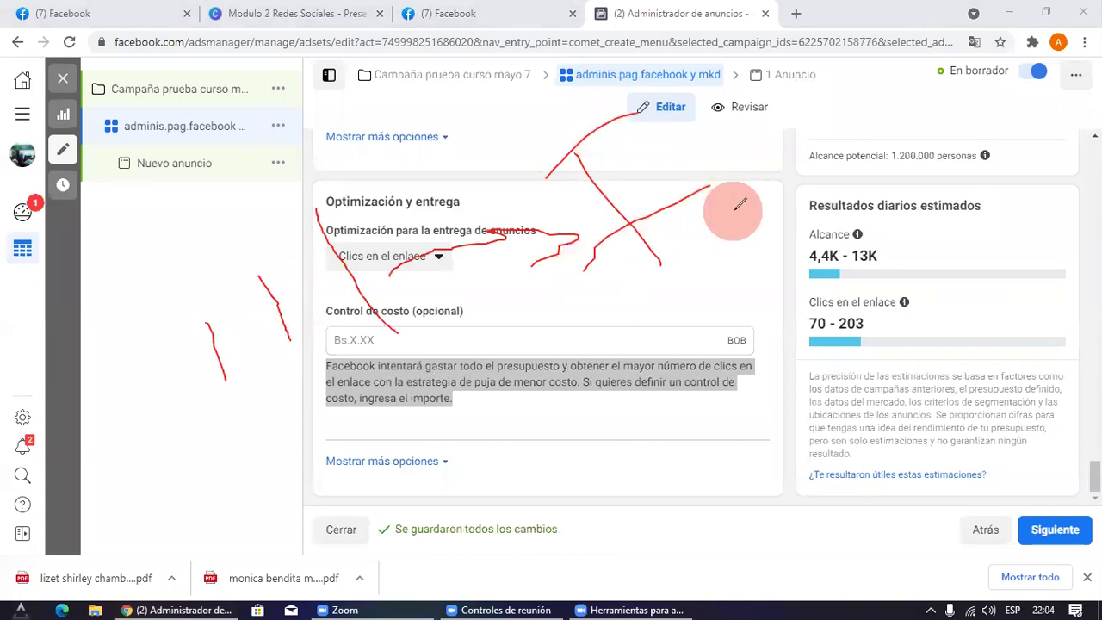
pyautogui.moveTo(763, 461)
pyautogui.mouseDown()
pyautogui.moveTo(898, 148)
pyautogui.moveTo(782, 153)
pyautogui.mouseUp()
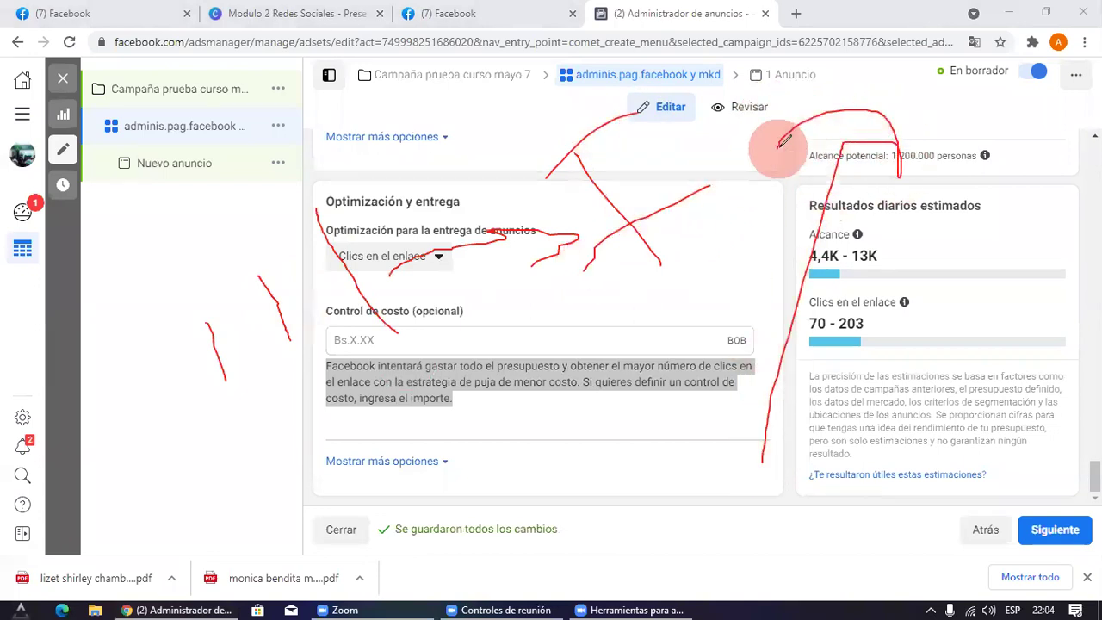
pyautogui.moveTo(940, 235)
pyautogui.mouseDown()
pyautogui.moveTo(941, 256)
pyautogui.moveTo(1059, 91)
pyautogui.mouseUp()
pyautogui.moveTo(894, 259); pyautogui.dragTo(902, 159)
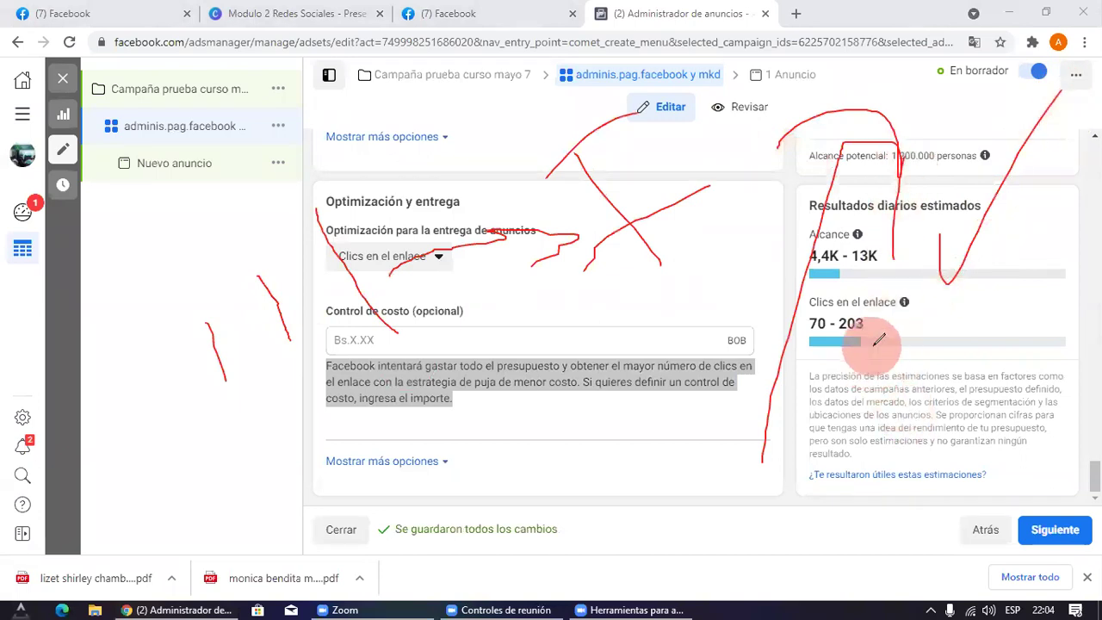
# Step: Handwrite a short word over the estimated link clicks, add two long diagonal strokes below it, and erase all annotations
pyautogui.moveTo(879, 360)
pyautogui.mouseDown()
pyautogui.moveTo(854, 384)
pyautogui.moveTo(875, 309)
pyautogui.moveTo(852, 396)
pyautogui.moveTo(945, 327)
pyautogui.moveTo(924, 369)
pyautogui.moveTo(1038, 356)
pyautogui.mouseUp()
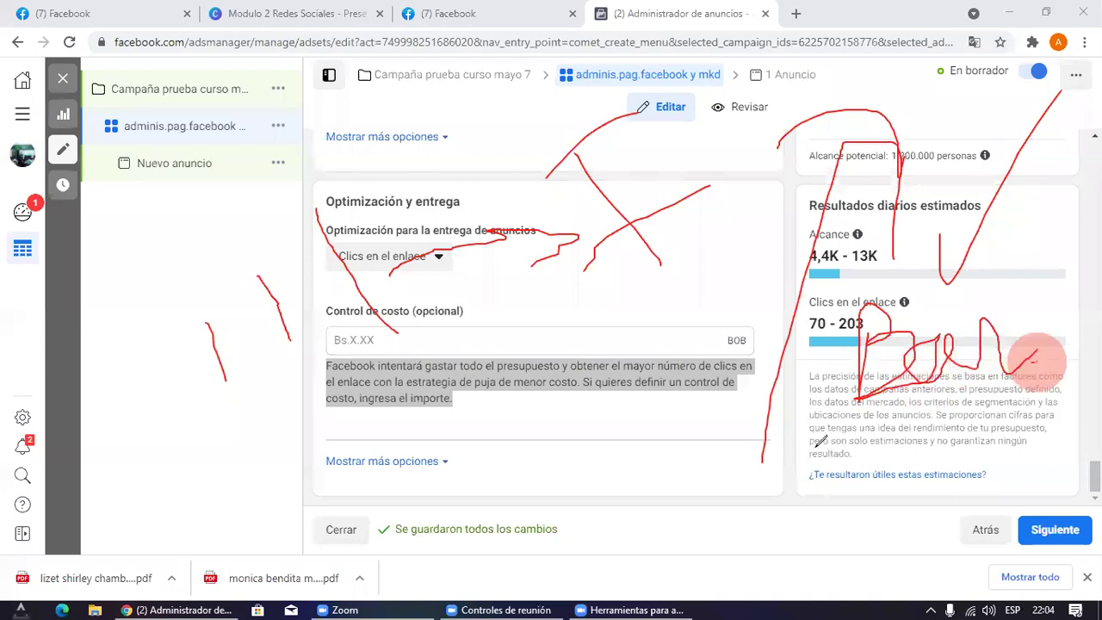
pyautogui.moveTo(794, 469); pyautogui.dragTo(968, 215)
pyautogui.moveTo(784, 480); pyautogui.dragTo(1098, 612)
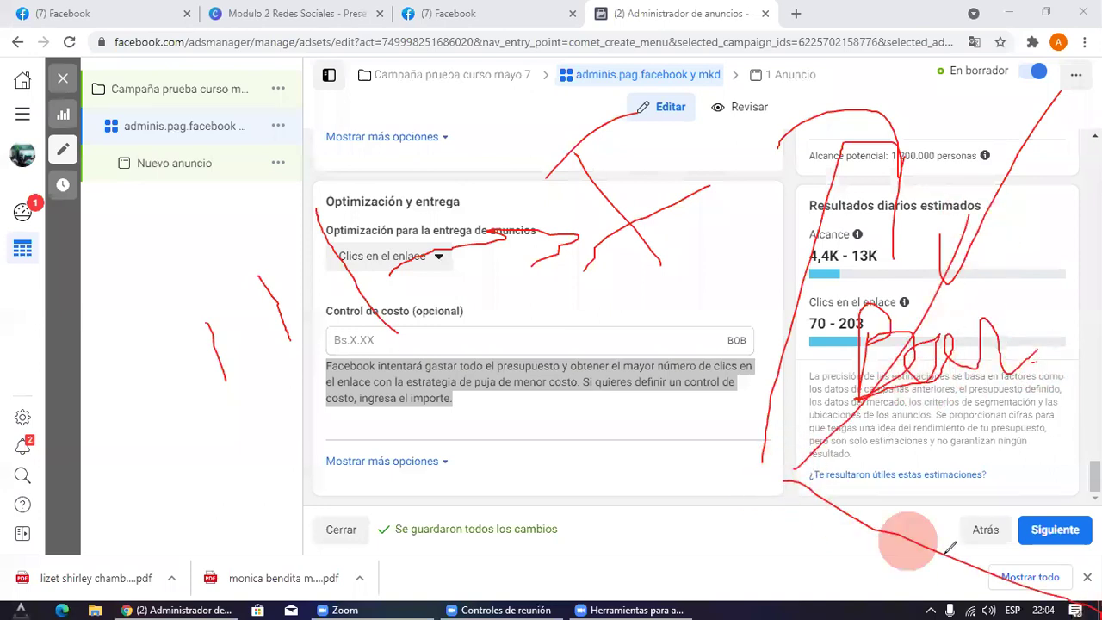
pyautogui.click(500, 554)
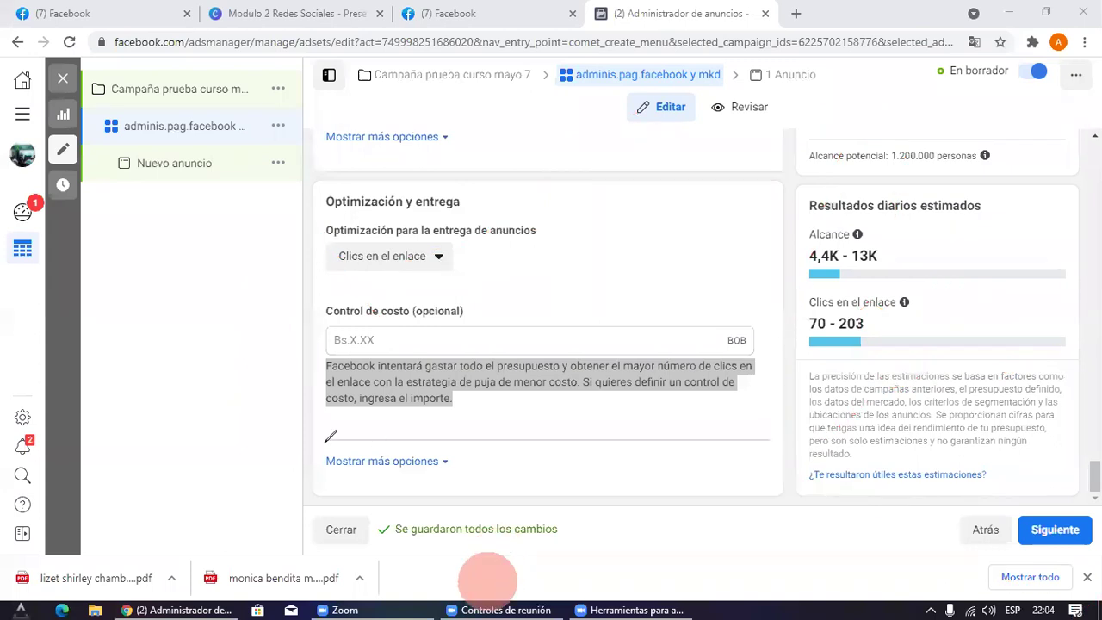
# Step: Handwrite 40, an arrow, 20, a dash and another 20 across the ad set page, and add an arrow below
pyautogui.click(251, 362)
pyautogui.moveTo(158, 234)
pyautogui.mouseDown()
pyautogui.moveTo(157, 245)
pyautogui.moveTo(239, 266)
pyautogui.mouseUp()
pyautogui.moveTo(200, 231); pyautogui.dragTo(166, 342)
pyautogui.click(217, 212)
pyautogui.moveTo(221, 207)
pyautogui.mouseDown()
pyautogui.moveTo(317, 255)
pyautogui.moveTo(392, 258)
pyautogui.moveTo(445, 226)
pyautogui.moveTo(416, 353)
pyautogui.mouseUp()
pyautogui.moveTo(465, 244)
pyautogui.mouseDown()
pyautogui.moveTo(484, 222)
pyautogui.moveTo(551, 277)
pyautogui.mouseUp()
pyautogui.moveTo(540, 183)
pyautogui.mouseDown()
pyautogui.moveTo(536, 294)
pyautogui.moveTo(547, 166)
pyautogui.mouseUp()
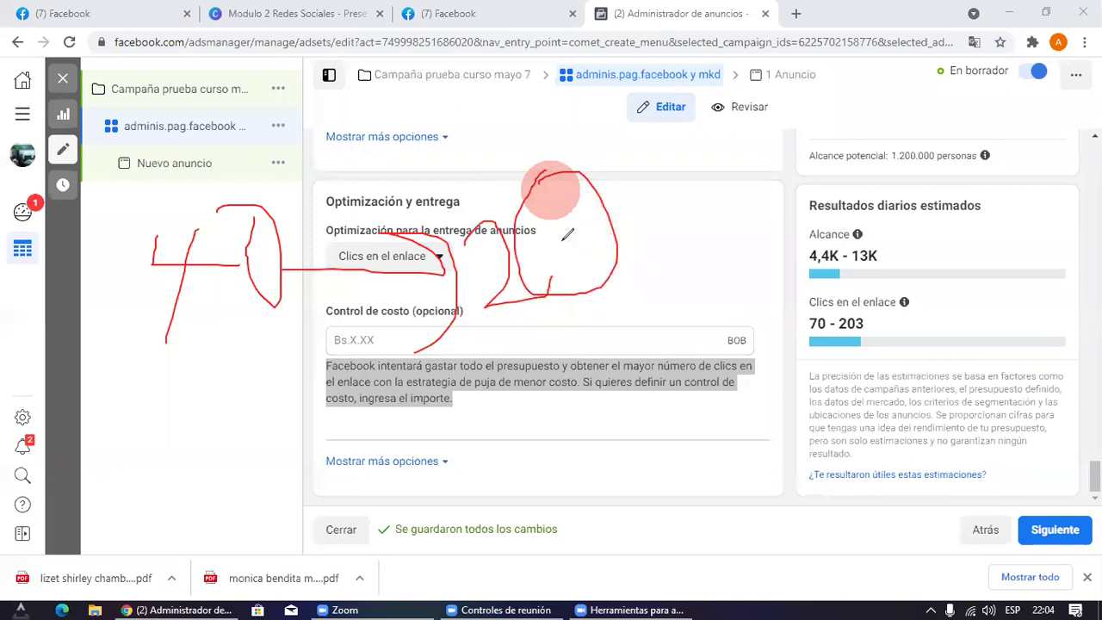
pyautogui.moveTo(688, 179)
pyautogui.mouseDown()
pyautogui.moveTo(738, 273)
pyautogui.moveTo(868, 237)
pyautogui.mouseUp()
pyautogui.moveTo(892, 122)
pyautogui.mouseDown()
pyautogui.moveTo(985, 149)
pyautogui.moveTo(902, 119)
pyautogui.mouseUp()
pyautogui.moveTo(624, 223); pyautogui.dragTo(679, 228)
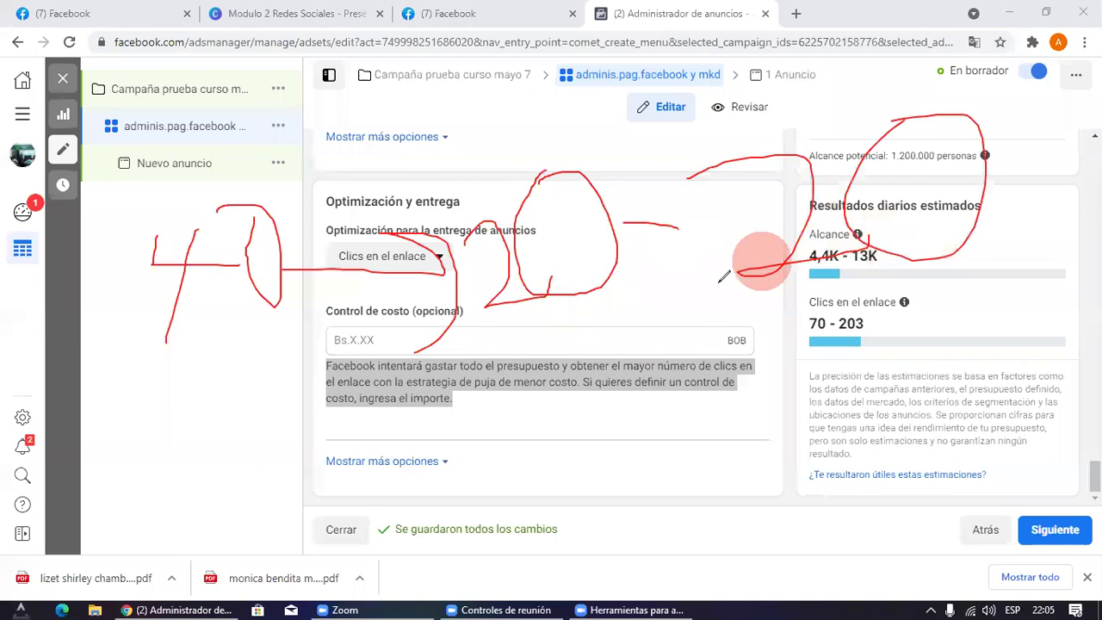
pyautogui.moveTo(595, 275)
pyautogui.mouseDown()
pyautogui.moveTo(613, 351)
pyautogui.moveTo(446, 301)
pyautogui.mouseUp()
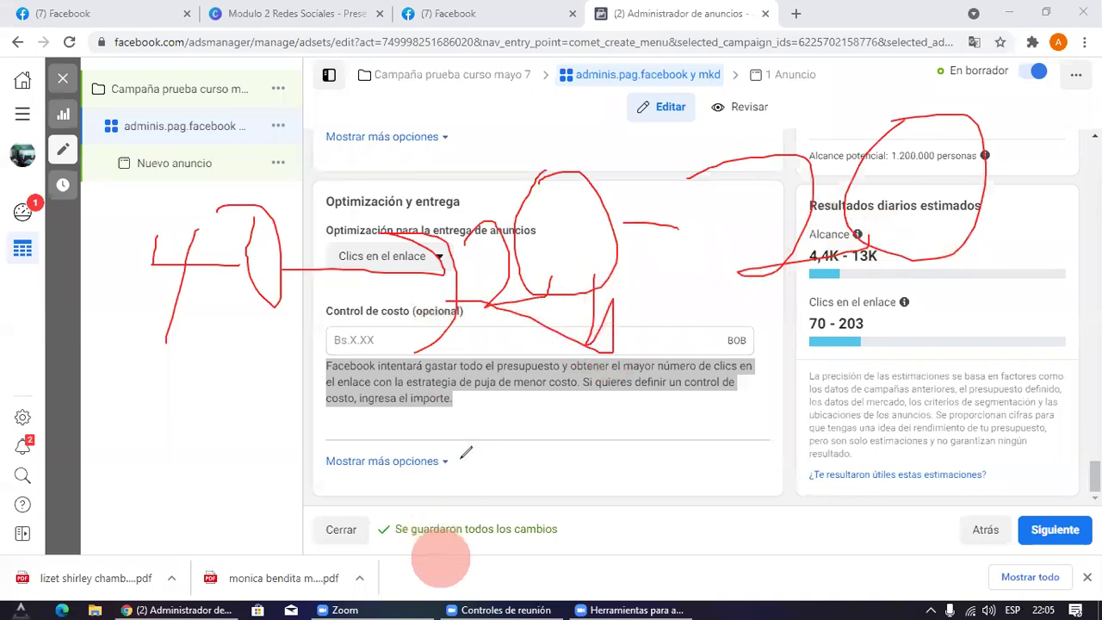
# Step: Circle the optional cost control field, erase the annotations, and deselect its explanatory text
pyautogui.moveTo(292, 286)
pyautogui.mouseDown()
pyautogui.moveTo(239, 399)
pyautogui.moveTo(372, 275)
pyautogui.mouseUp()
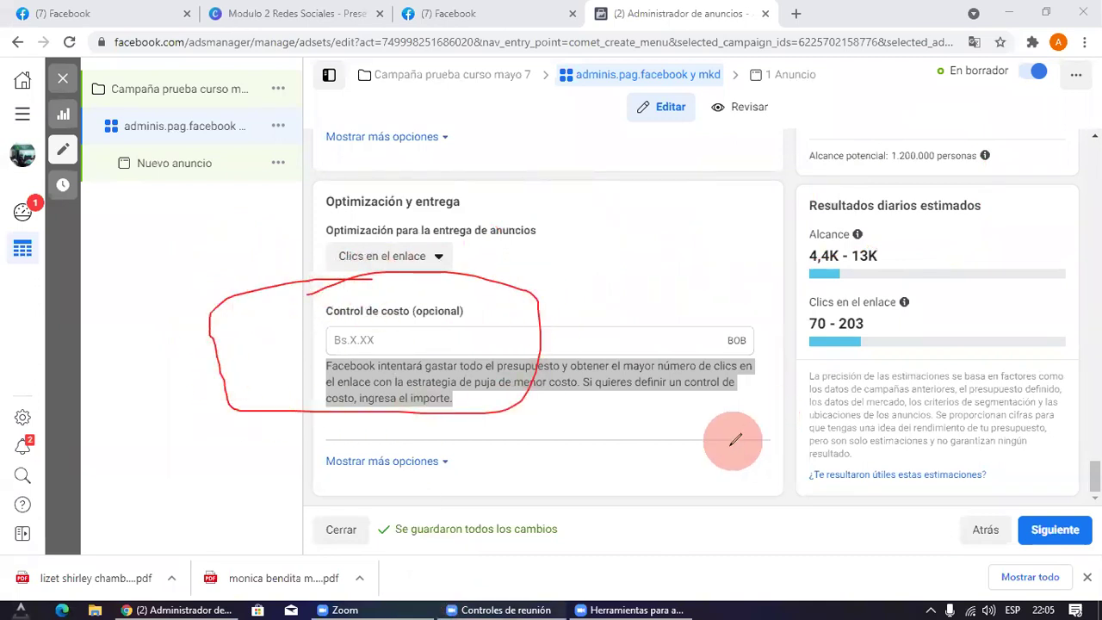
pyautogui.click(417, 601)
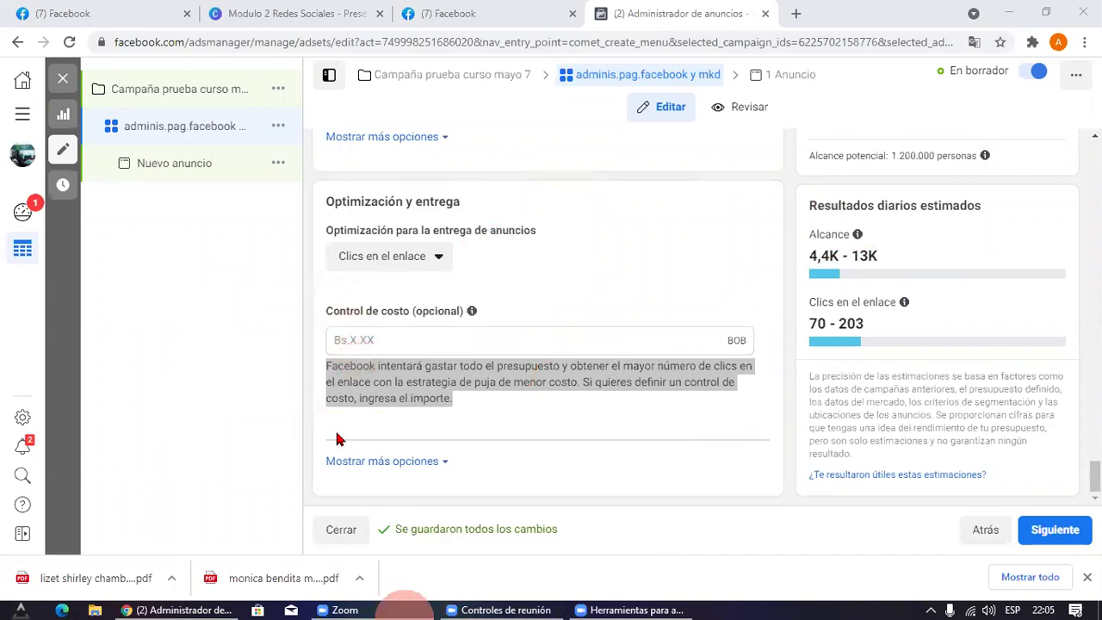
pyautogui.click(370, 337)
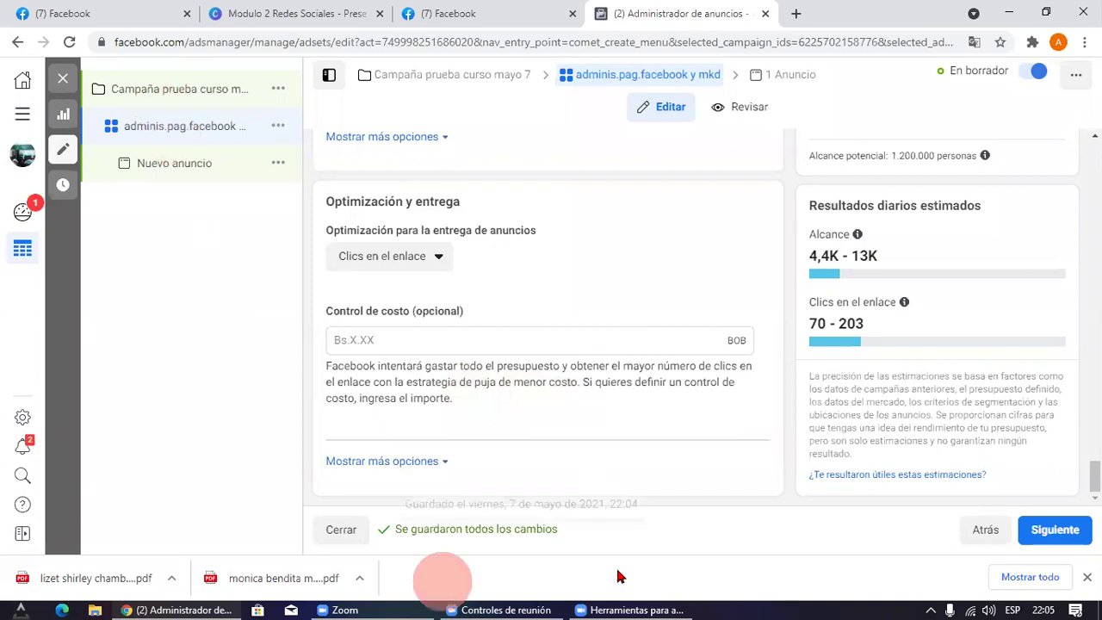
# Step: Circle the "adminis.pag.facebook" ad set in the campaign tree
pyautogui.moveTo(60, 97); pyautogui.dragTo(102, 165)
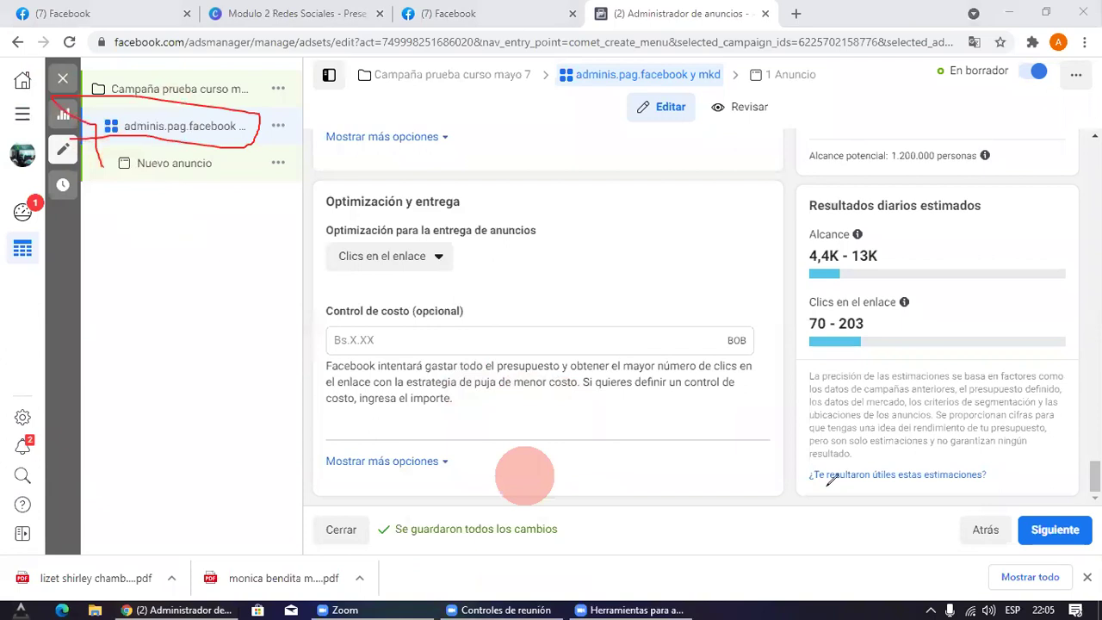
pyautogui.scroll(20, 425, 374)
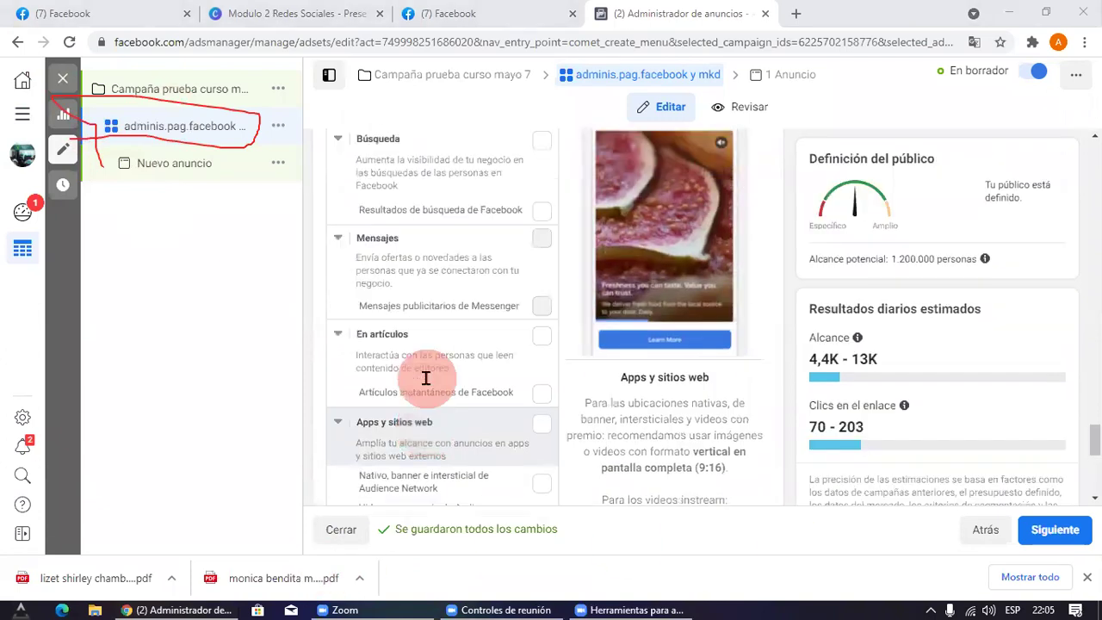
pyautogui.scroll(10, 431, 341)
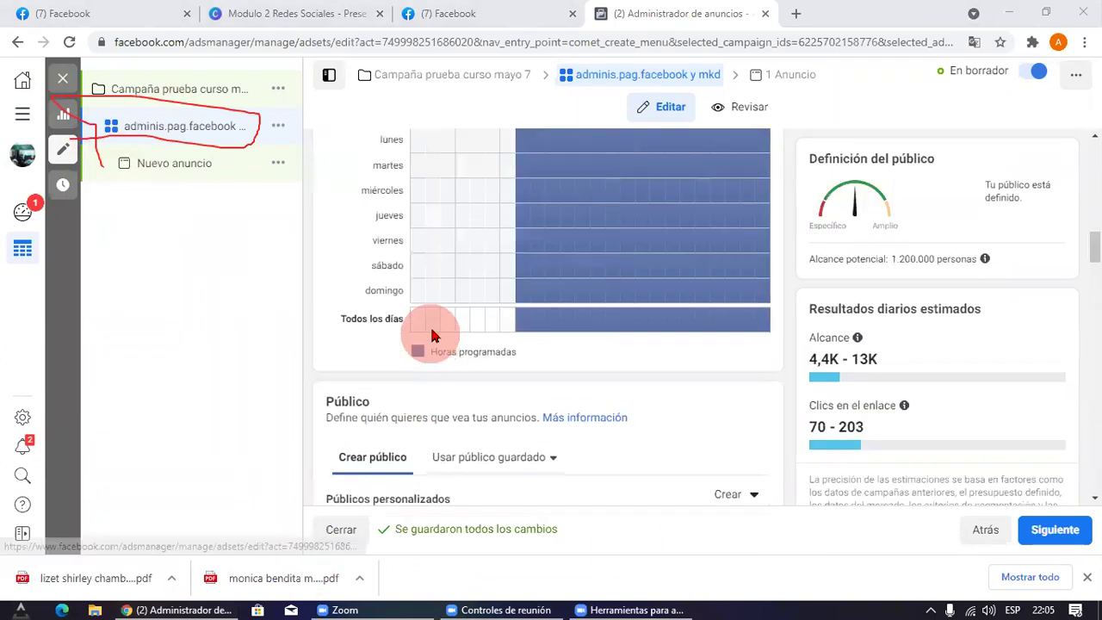
# Step: Switch to the Canva presentation and mark Campaña, Conjunto de anuncio and Anuncio on slide 24, with an arrow to Conjunto de anuncio
pyautogui.click(249, 13)
pyautogui.click(687, 383)
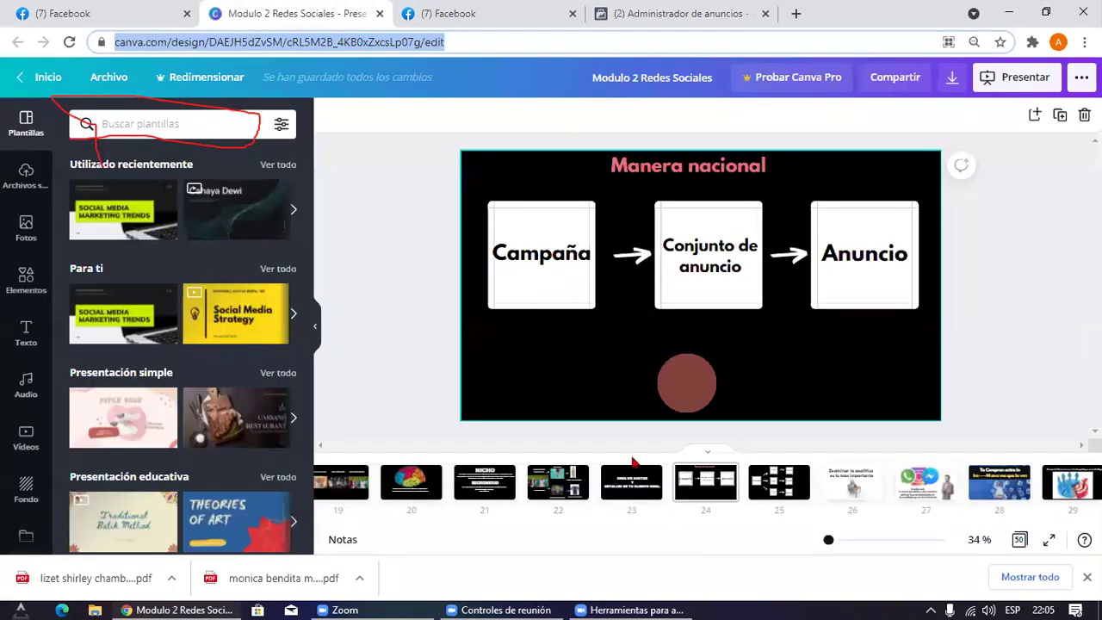
pyautogui.click(638, 586)
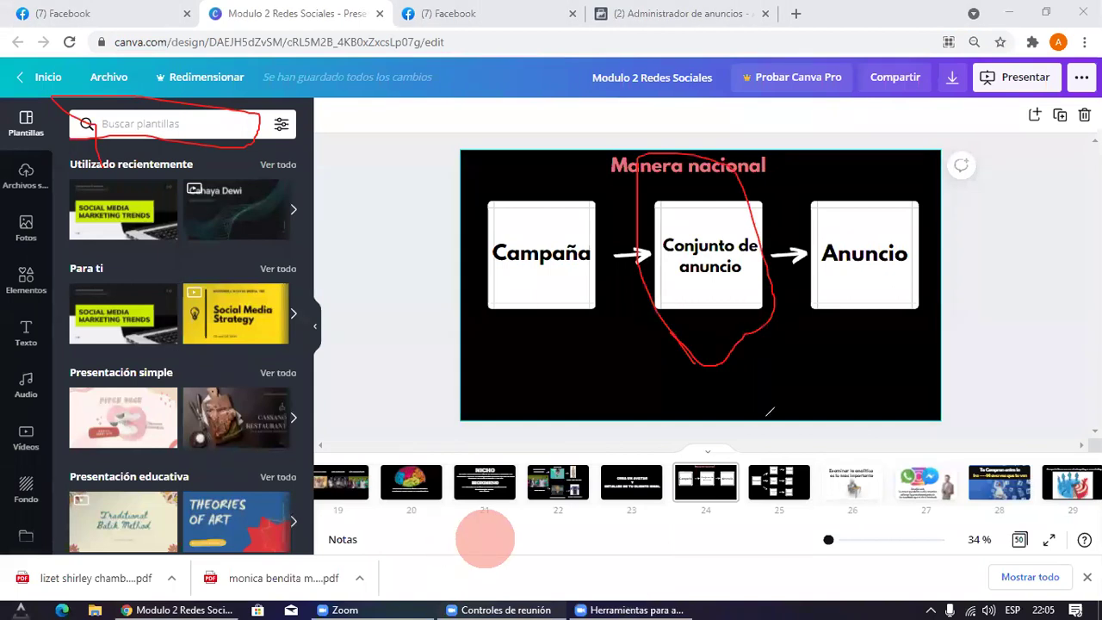
pyautogui.moveTo(518, 348); pyautogui.dragTo(526, 282)
pyautogui.moveTo(877, 371); pyautogui.dragTo(883, 278)
pyautogui.moveTo(637, 468)
pyautogui.mouseDown()
pyautogui.moveTo(650, 368)
pyautogui.moveTo(684, 395)
pyautogui.mouseUp()
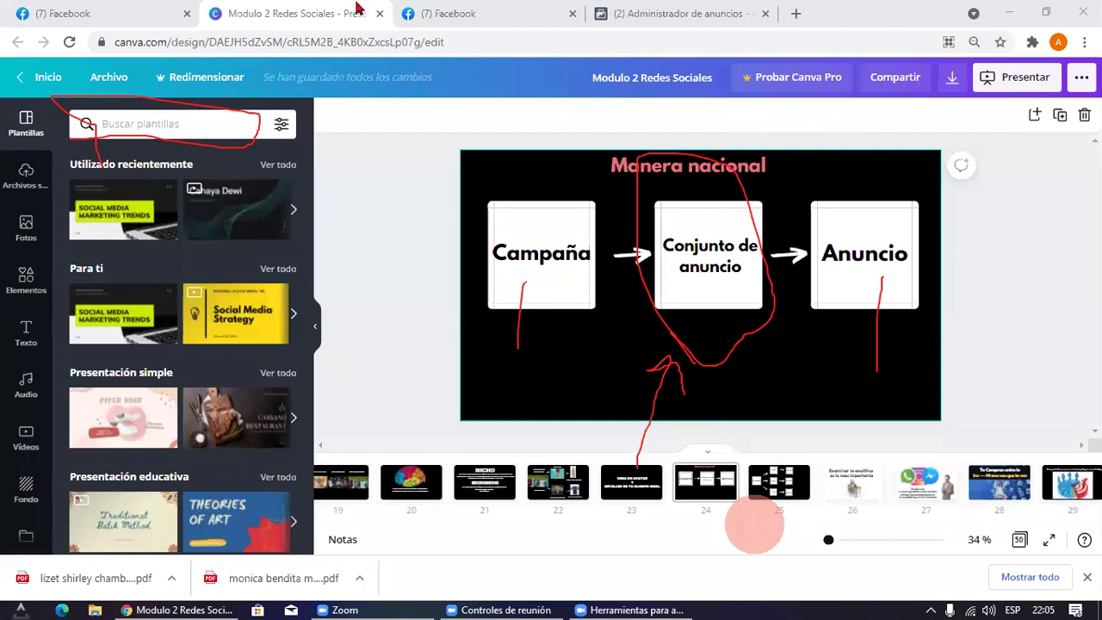
# Step: Return to Ads Manager and review the ad set's Traffic destination settings
pyautogui.click(103, 12)
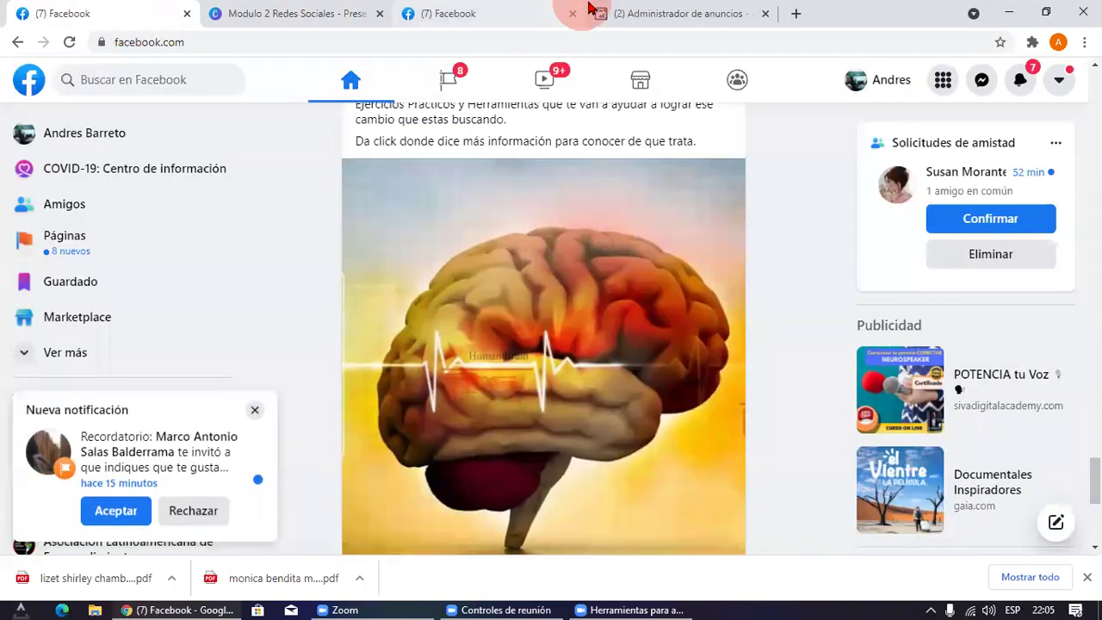
pyautogui.click(654, 12)
pyautogui.scroll(5, 477, 246)
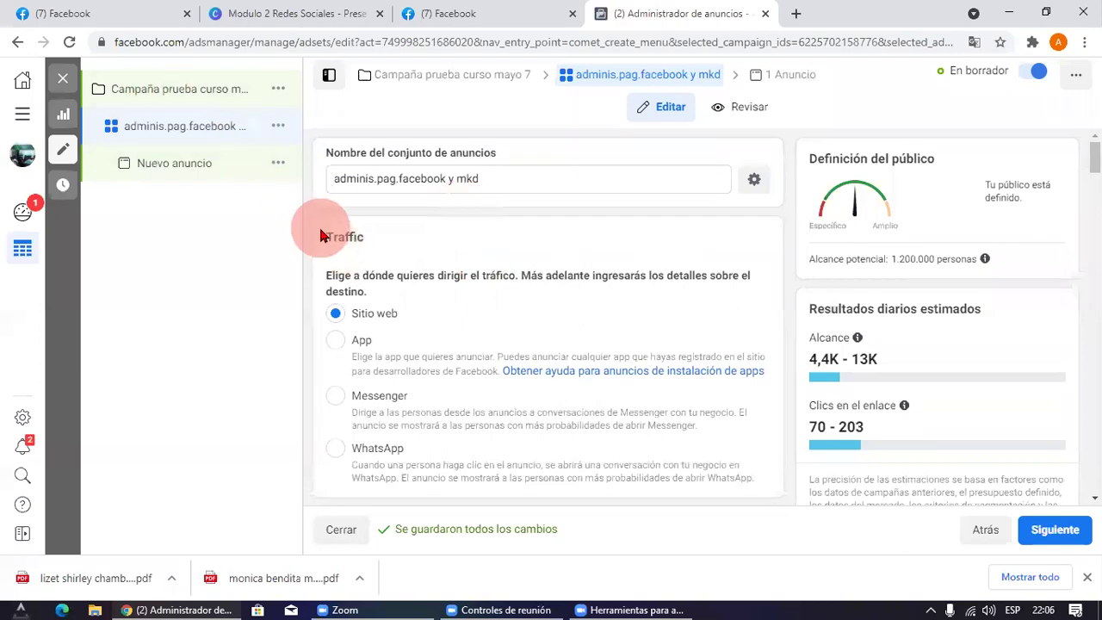
pyautogui.moveTo(321, 231); pyautogui.dragTo(428, 251)
pyautogui.click(453, 245)
pyautogui.scroll(-1, 455, 249)
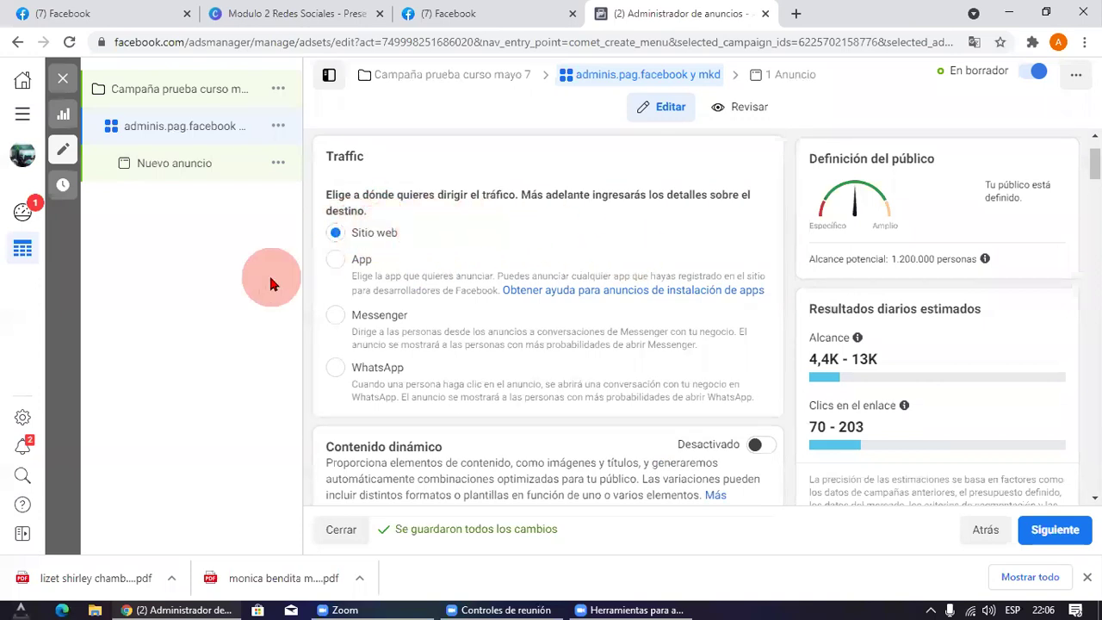
pyautogui.scroll(-5, 330, 296)
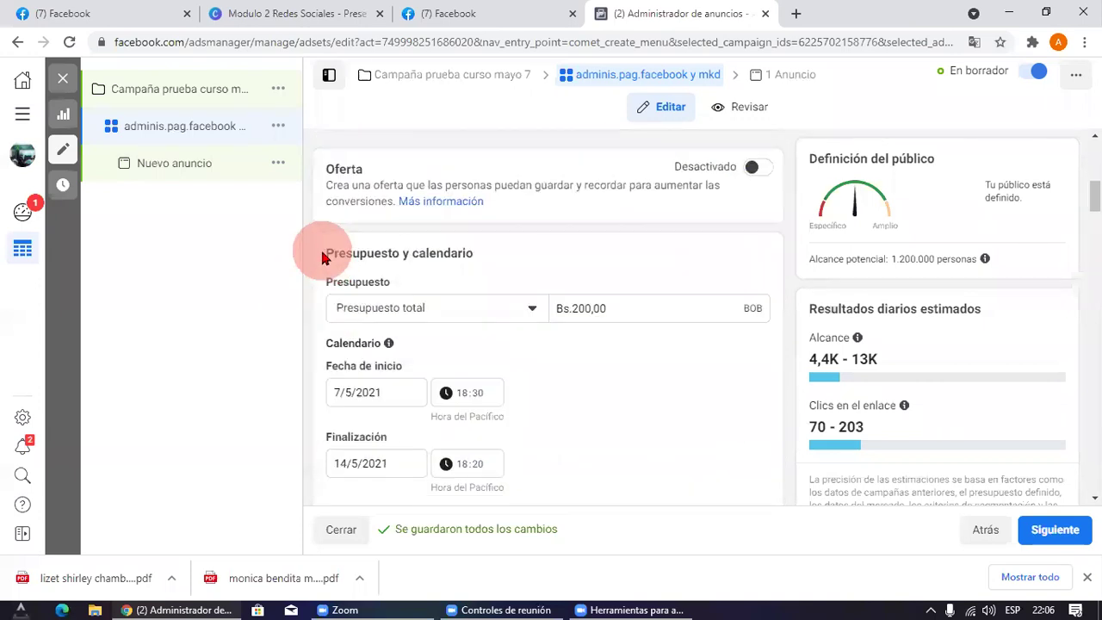
# Step: Review the ad set's budget and calendar settings, along with the audience's potential reach
pyautogui.moveTo(323, 258); pyautogui.dragTo(552, 287)
pyautogui.click(561, 270)
pyautogui.scroll(-2, 568, 344)
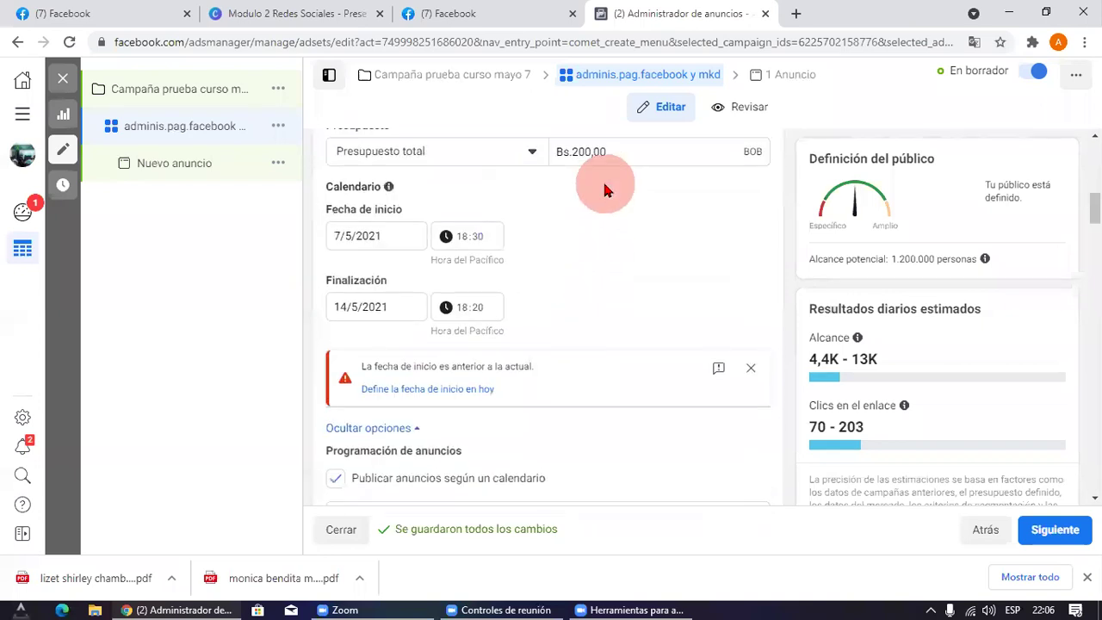
pyautogui.scroll(1, 605, 189)
pyautogui.moveTo(620, 233); pyautogui.dragTo(556, 229)
pyautogui.click(559, 330)
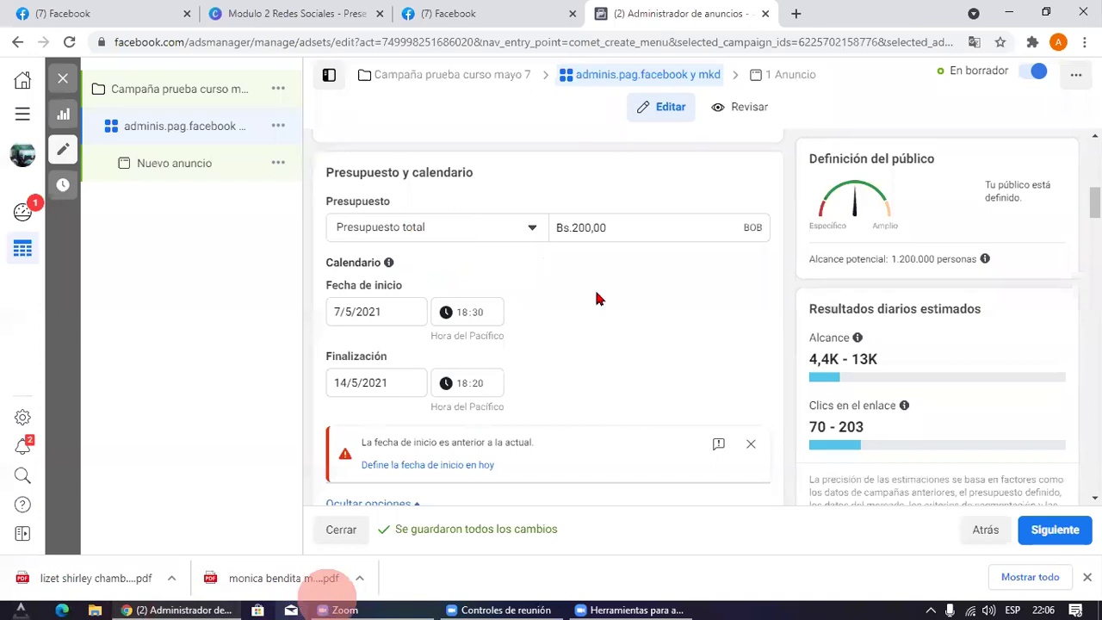
pyautogui.moveTo(891, 258); pyautogui.dragTo(1015, 257)
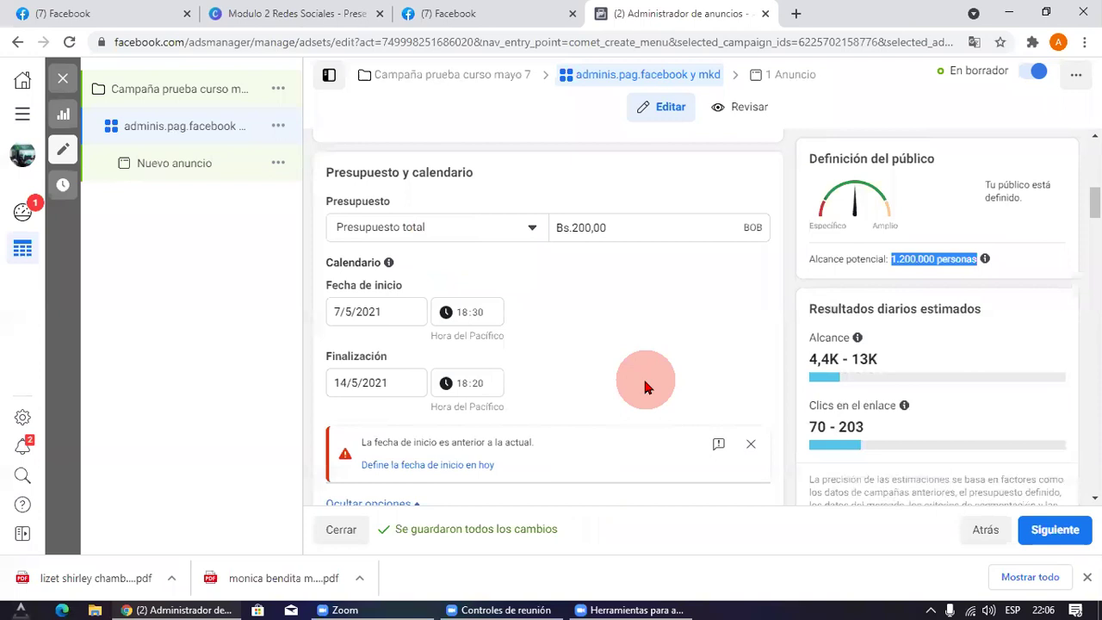
pyautogui.click(410, 565)
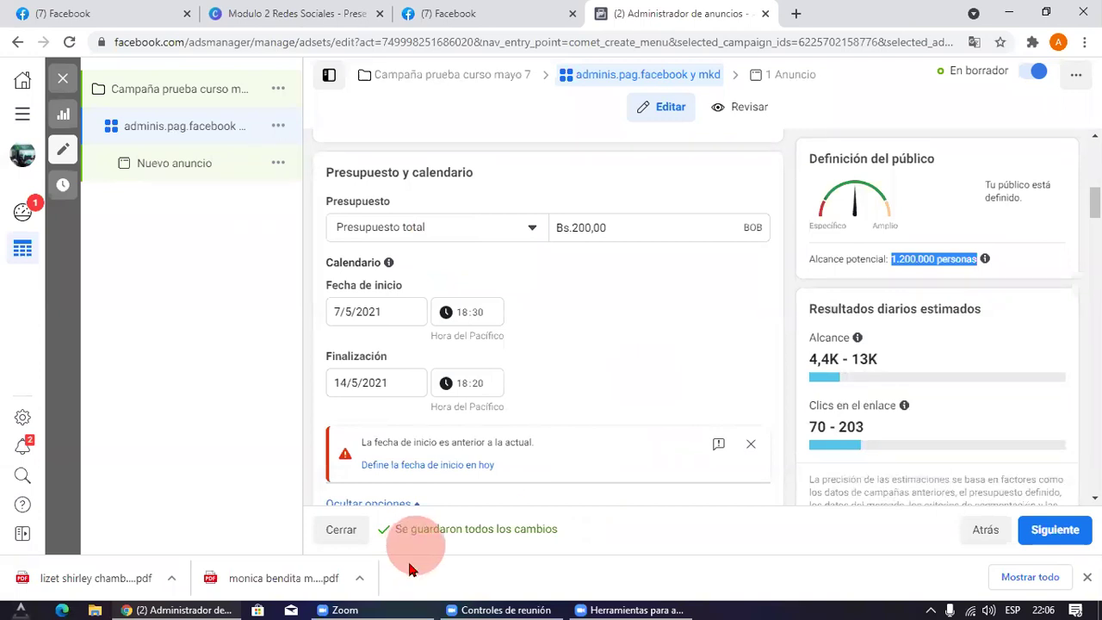
pyautogui.click(589, 350)
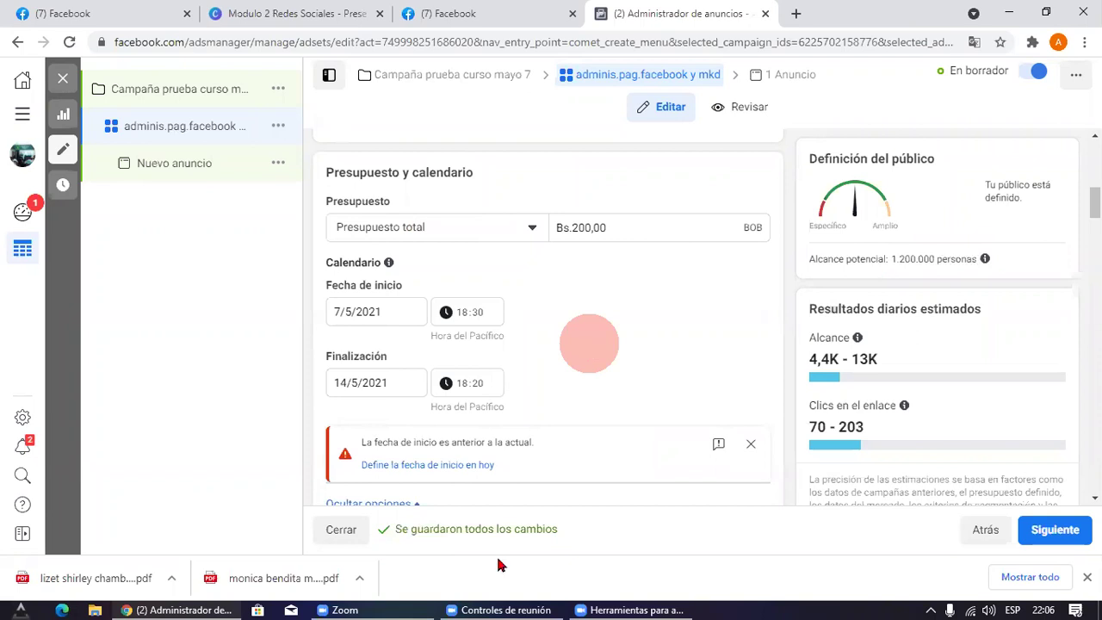
# Step: Check the budget type options without changing them, and set the ad set's start date to today
pyautogui.scroll(-3, 663, 233)
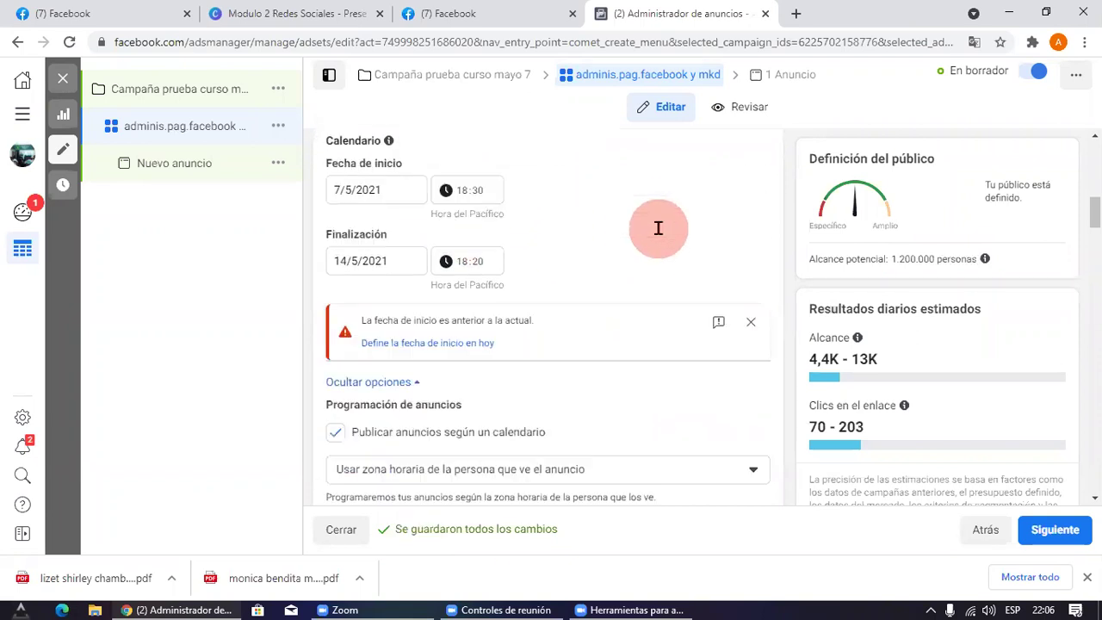
pyautogui.scroll(2, 431, 224)
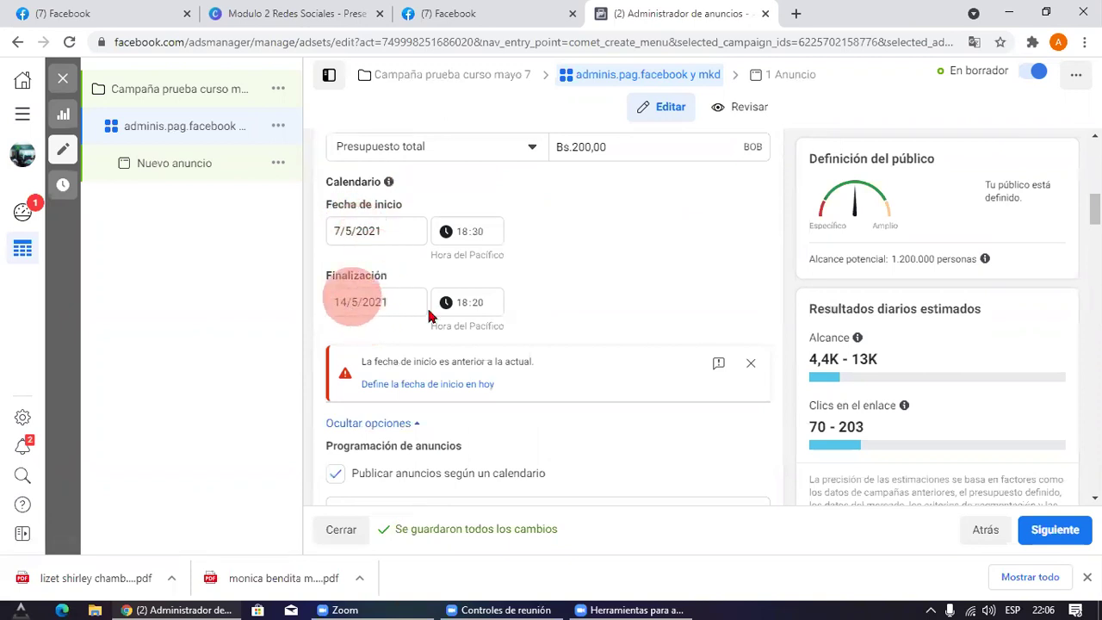
pyautogui.click(460, 153)
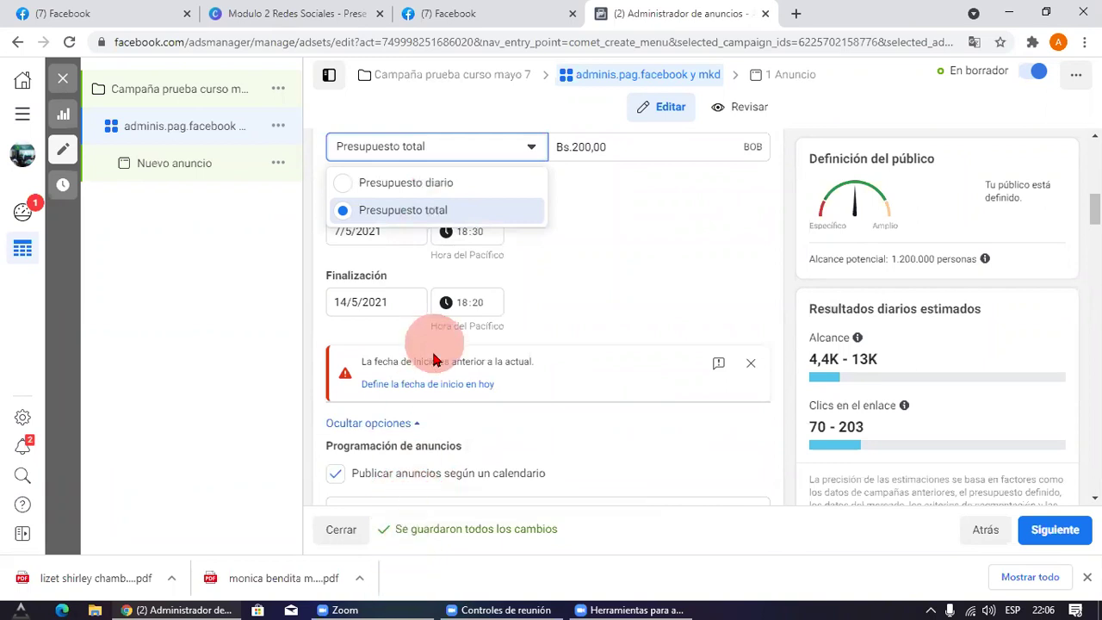
pyautogui.click(435, 389)
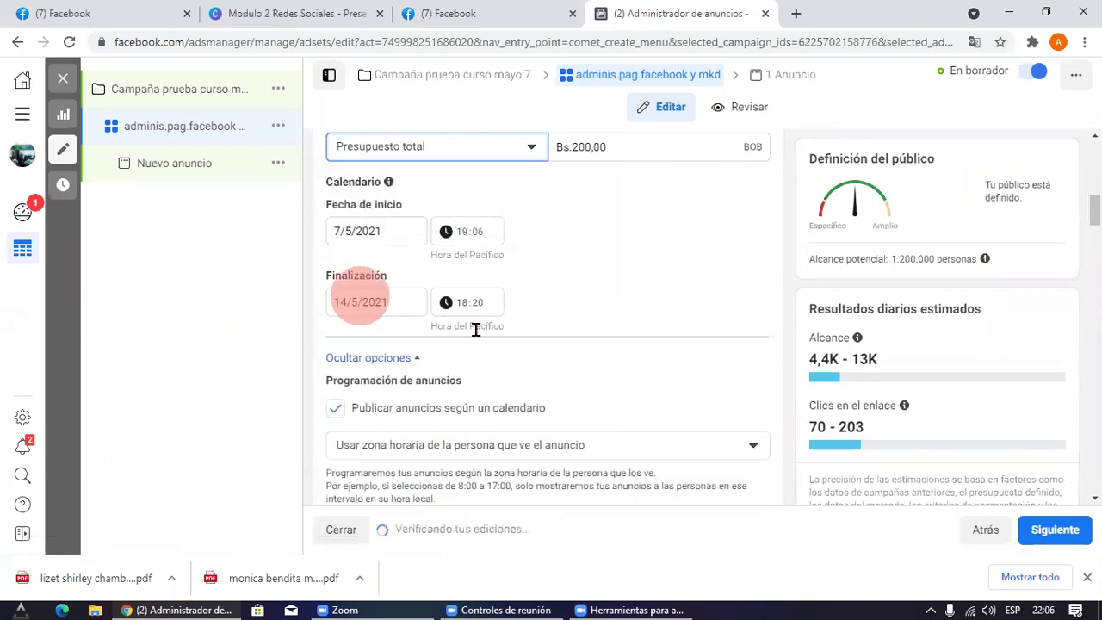
# Step: Review the scheduled hours, existing custom audiences, included Bolivian locations on the map, and the potential reach
pyautogui.scroll(-4, 517, 298)
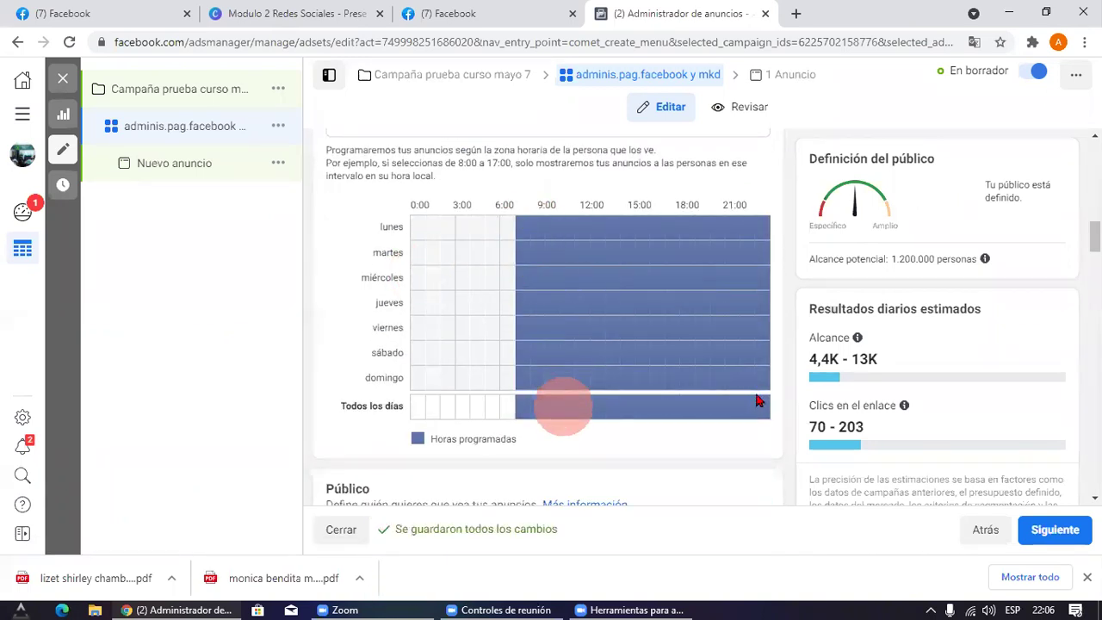
pyautogui.scroll(-3, 603, 323)
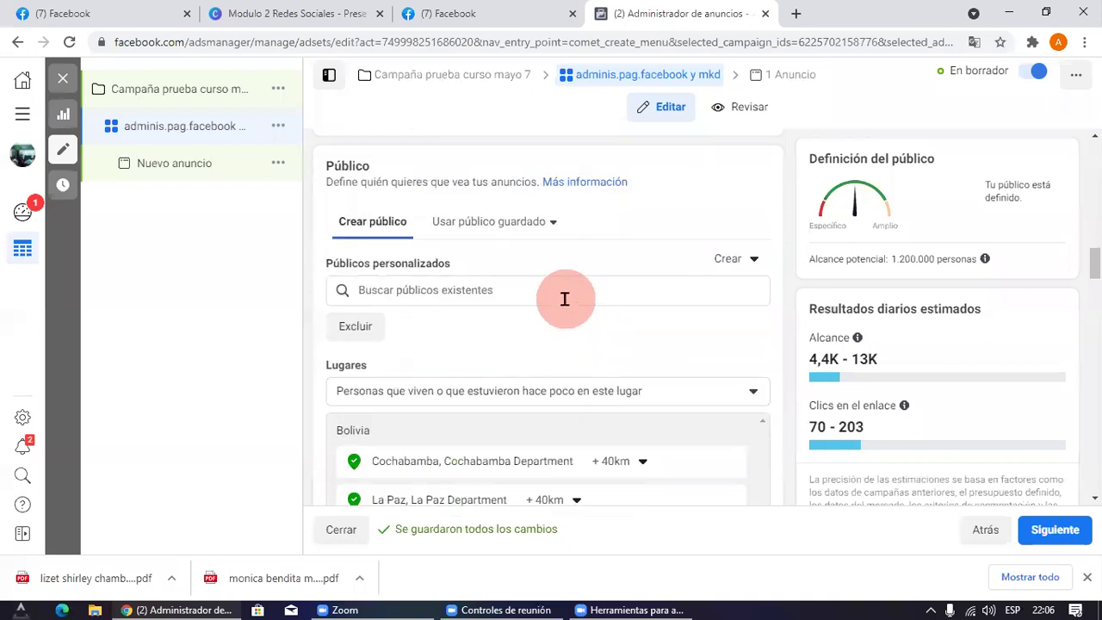
pyautogui.click(380, 289)
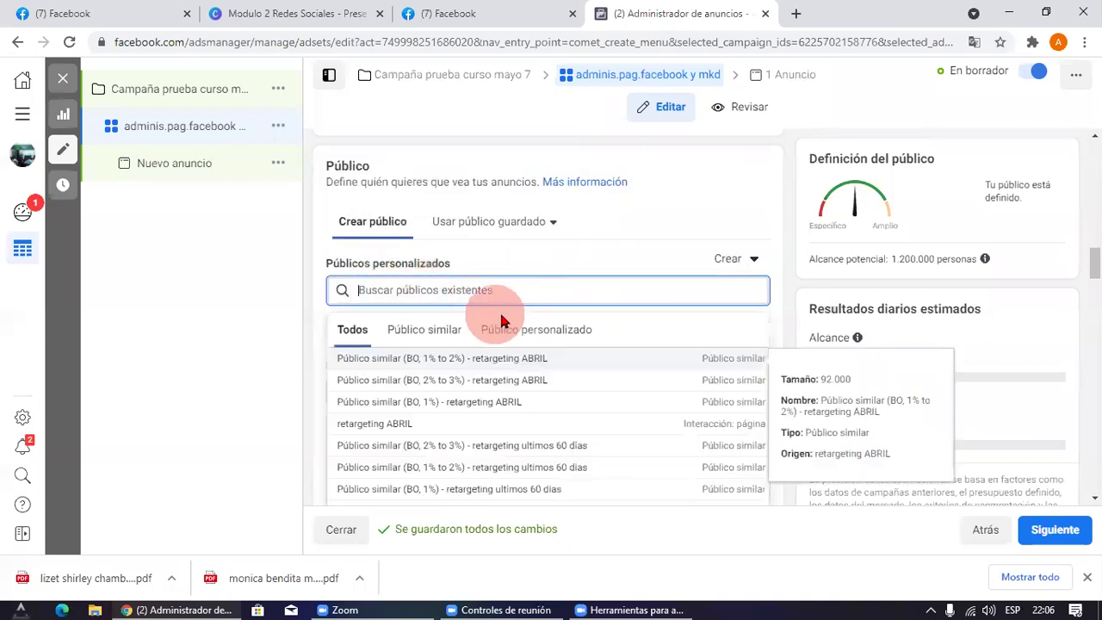
pyautogui.click(243, 315)
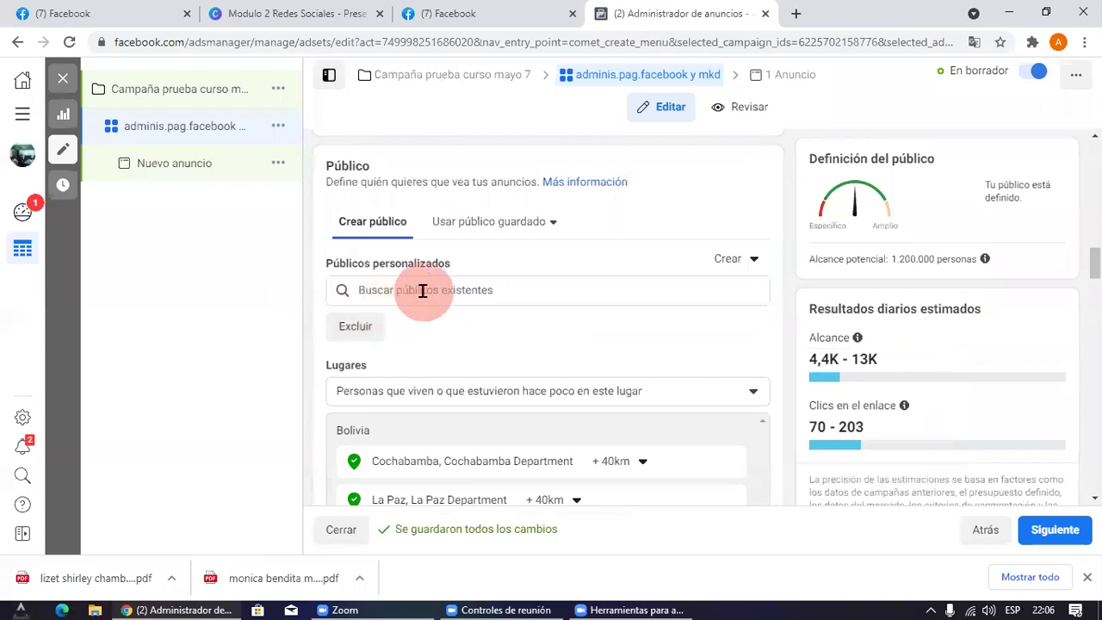
pyautogui.scroll(-3, 422, 291)
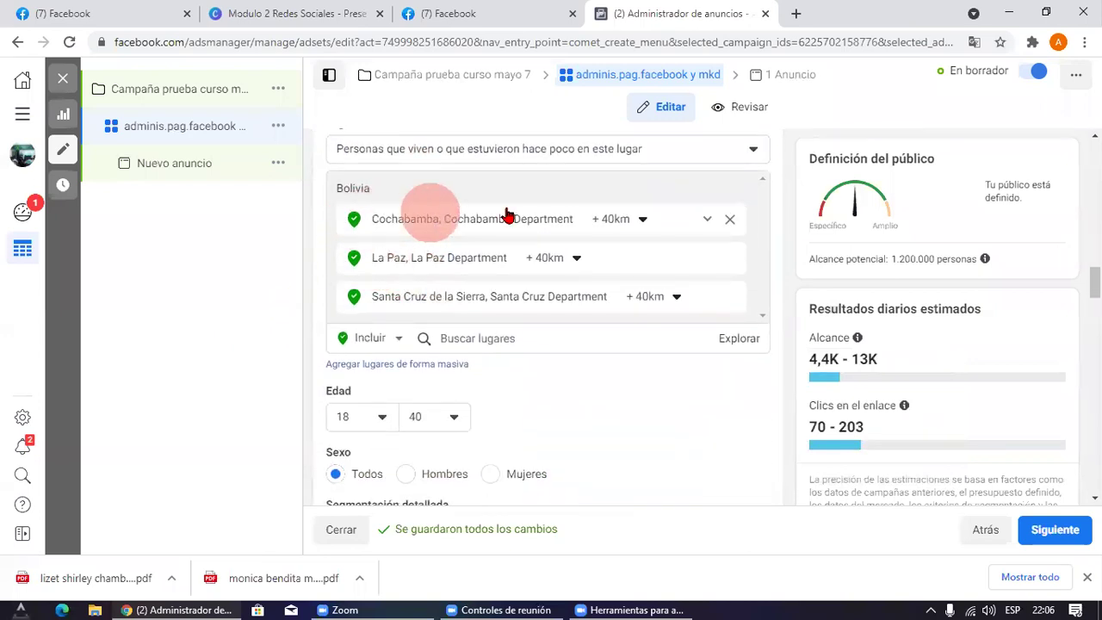
pyautogui.click(509, 338)
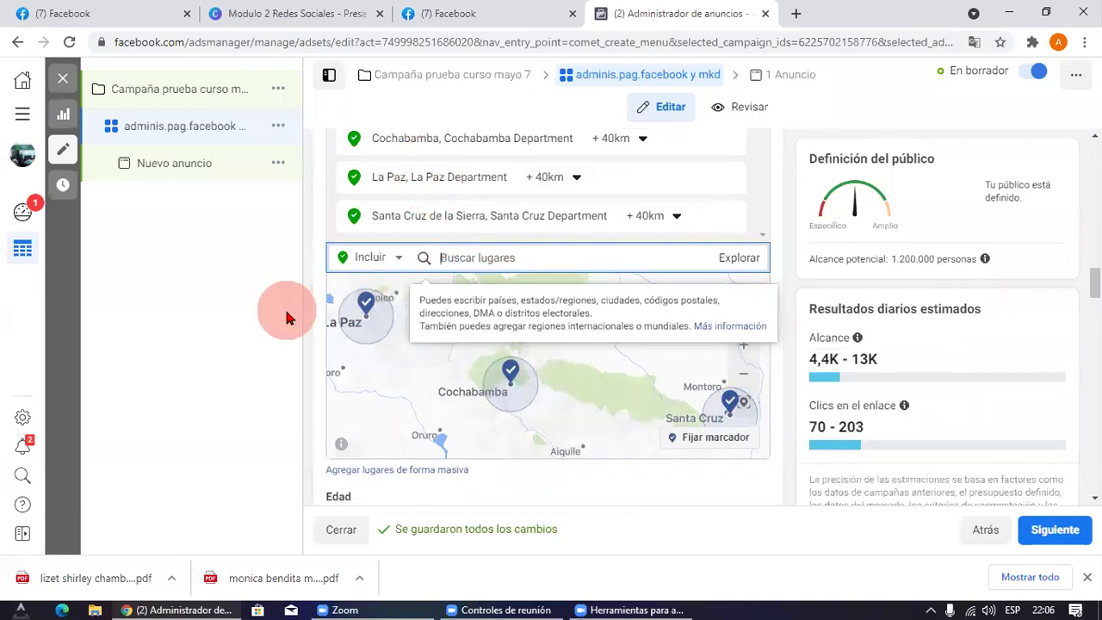
pyautogui.moveTo(876, 260); pyautogui.dragTo(1002, 260)
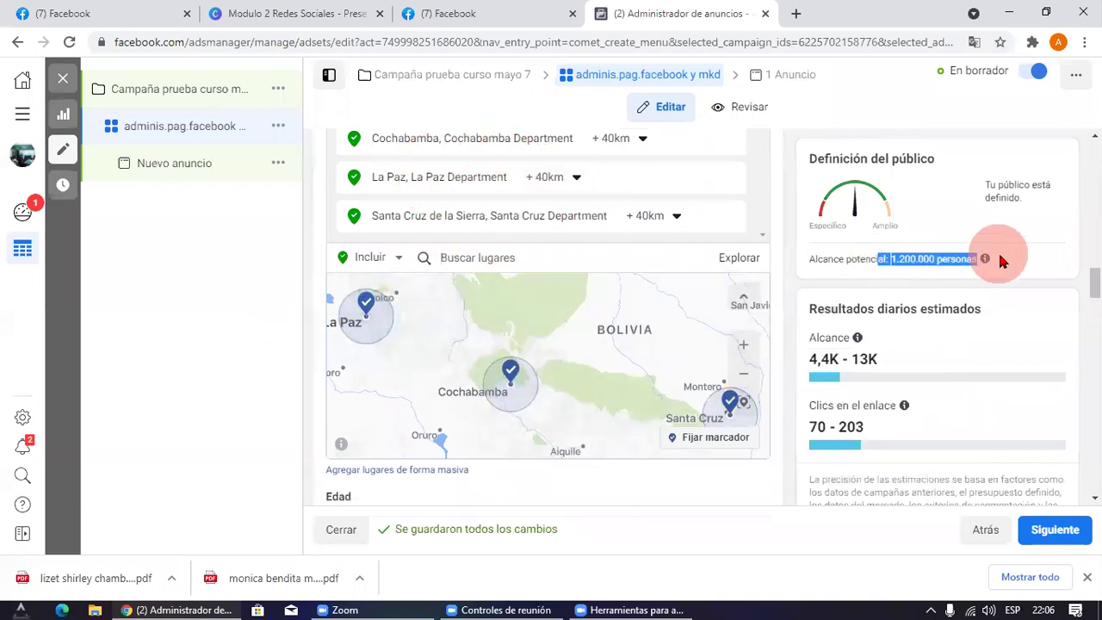
# Step: Review the ad set's age range, gender and detailed targeting, marking the Facebook page administrators and Marketing digital segments
pyautogui.click(282, 282)
pyautogui.scroll(-3, 362, 282)
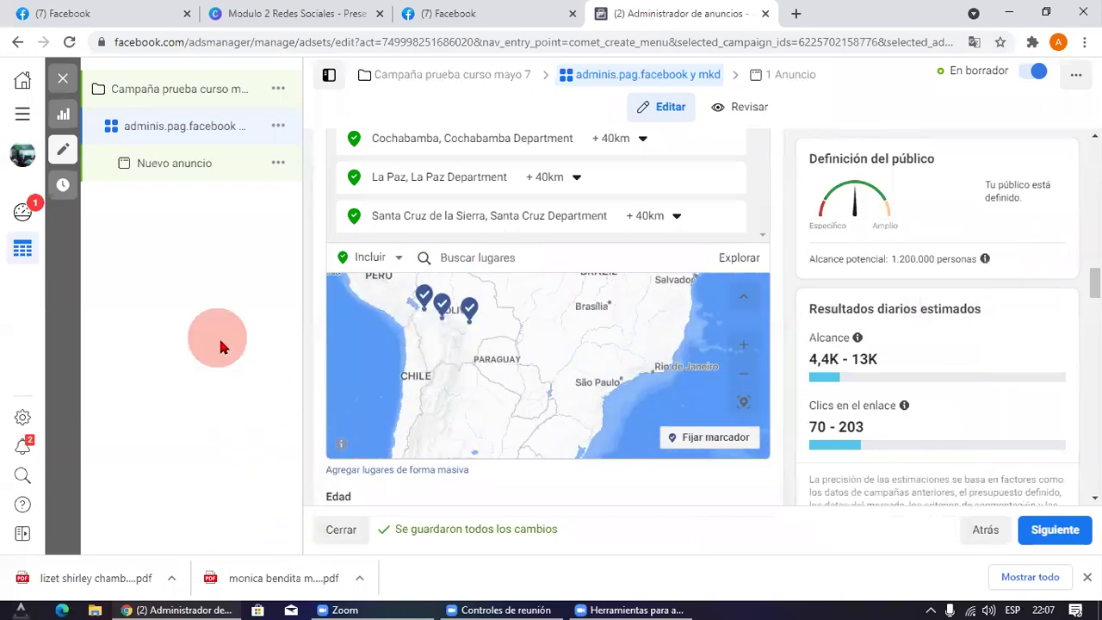
pyautogui.moveTo(1093, 282); pyautogui.dragTo(1092, 310)
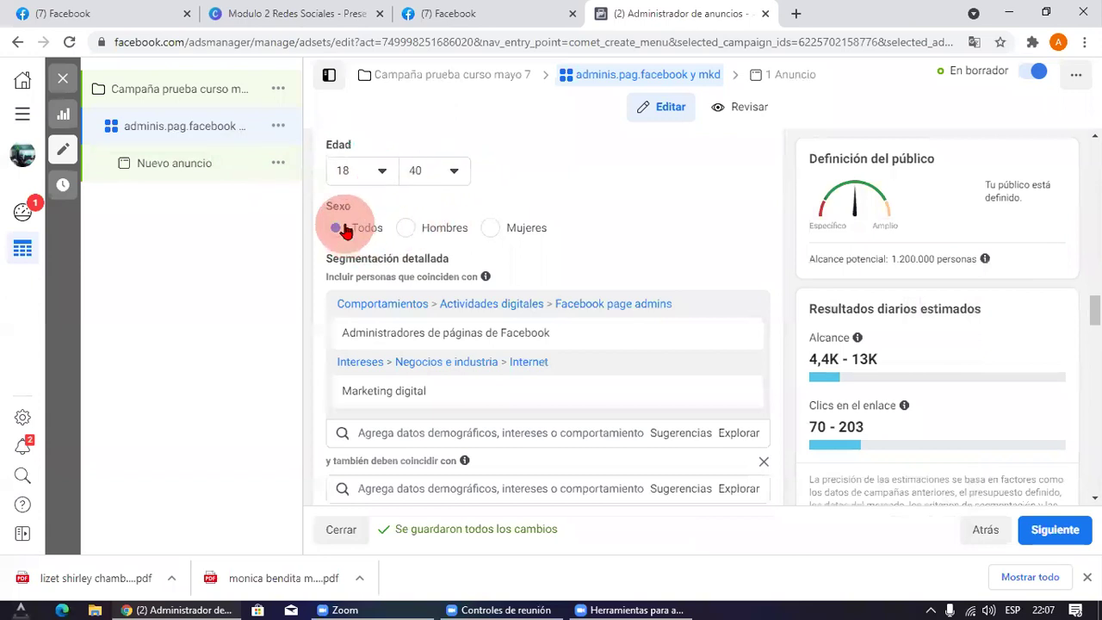
pyautogui.moveTo(387, 349)
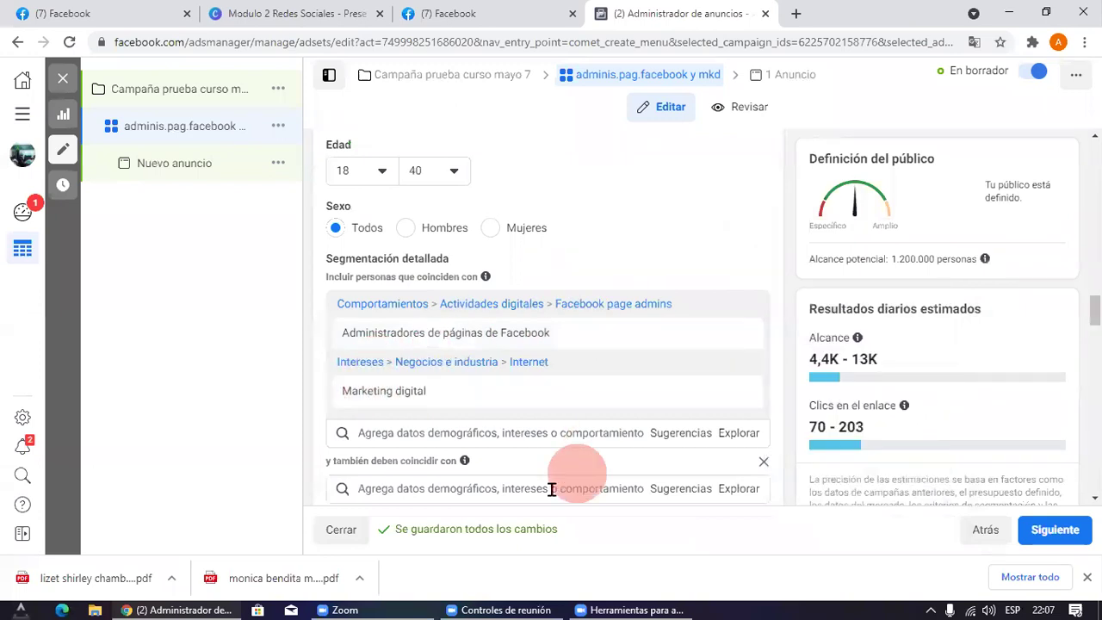
pyautogui.moveTo(534, 417); pyautogui.dragTo(338, 402)
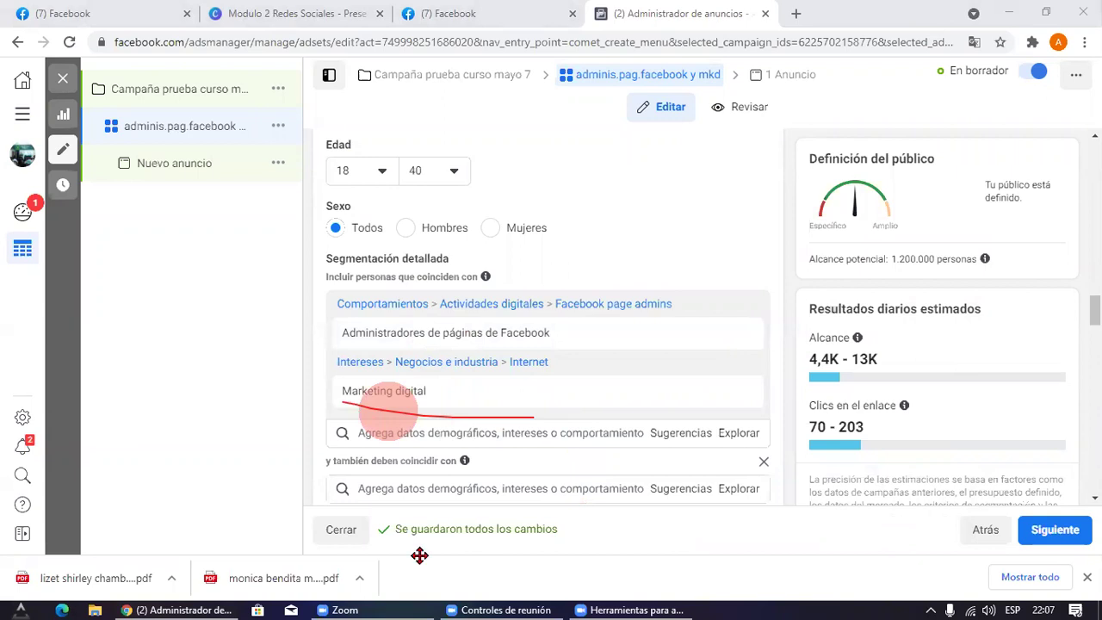
pyautogui.moveTo(366, 317)
pyautogui.mouseDown()
pyautogui.moveTo(465, 349)
pyautogui.moveTo(515, 411)
pyautogui.mouseUp()
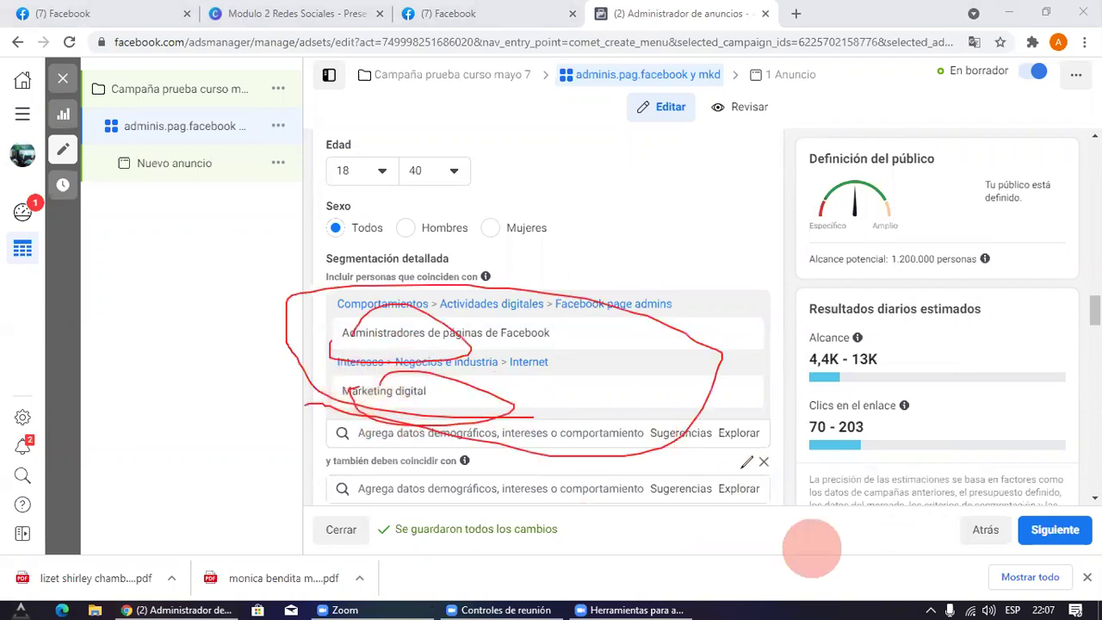
pyautogui.click(780, 547)
pyautogui.scroll(-4, 607, 337)
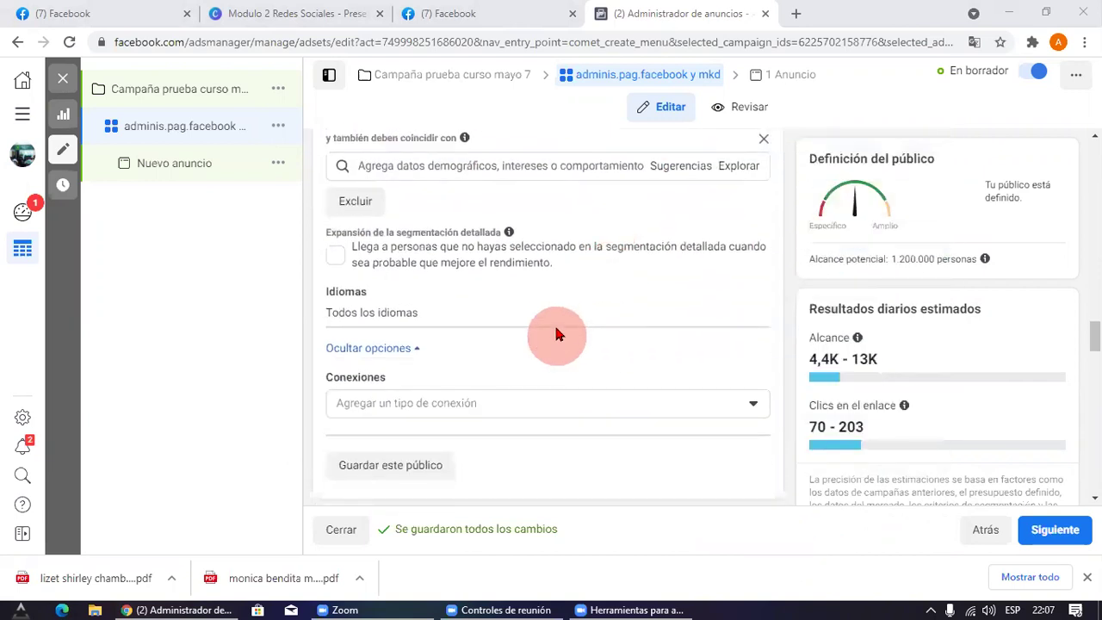
# Step: Review the remaining audience options and the Feed placements, including Facebook Marketplace
pyautogui.scroll(-8, 399, 240)
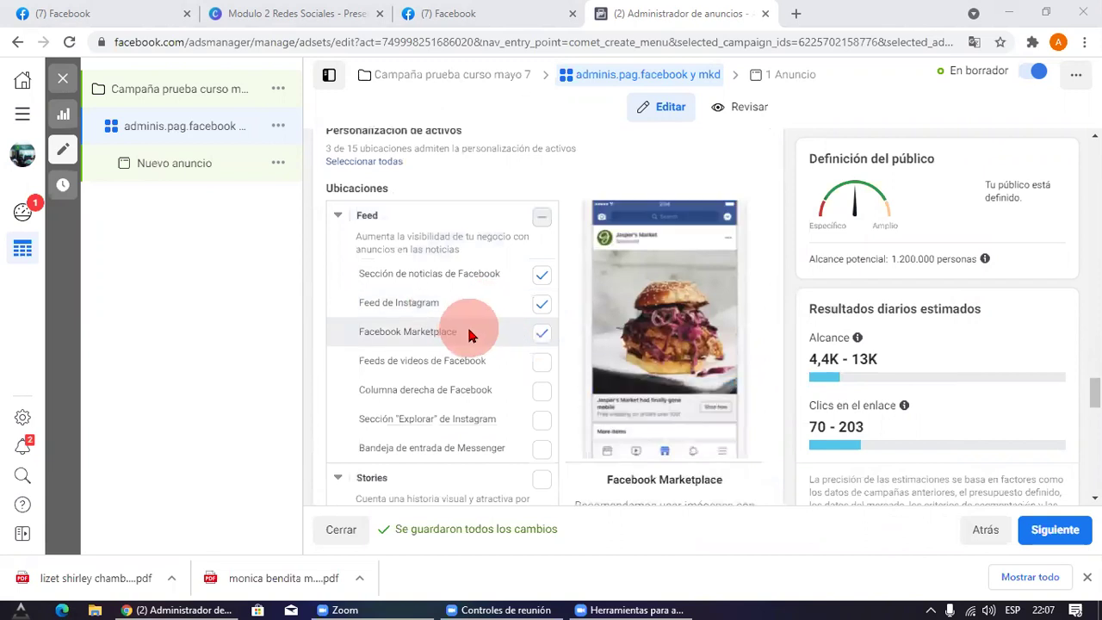
pyautogui.click(536, 335)
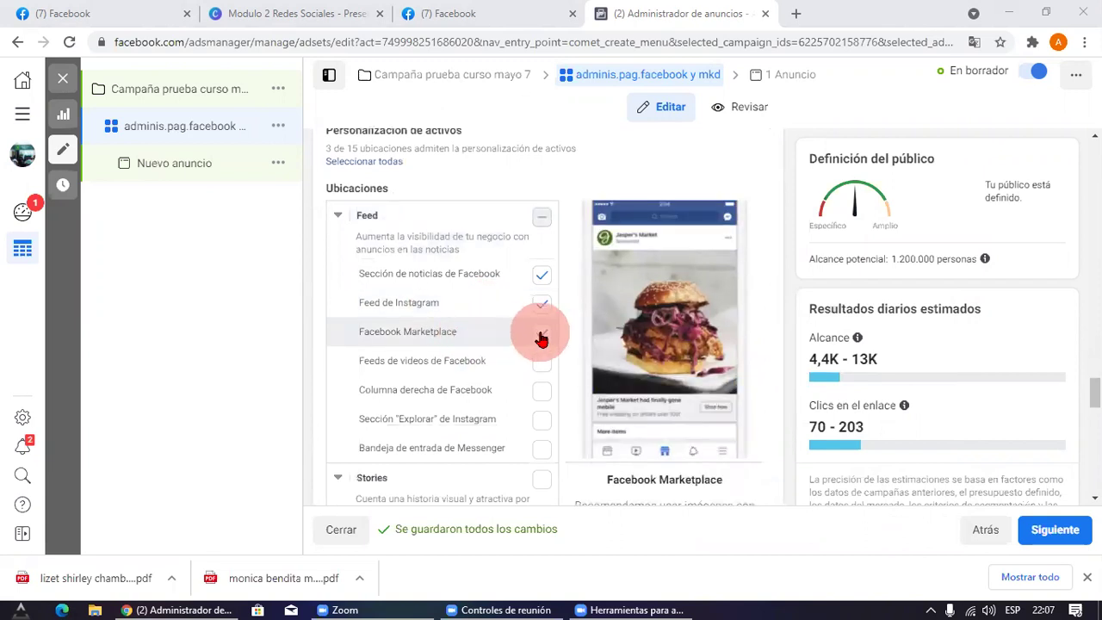
pyautogui.click(522, 344)
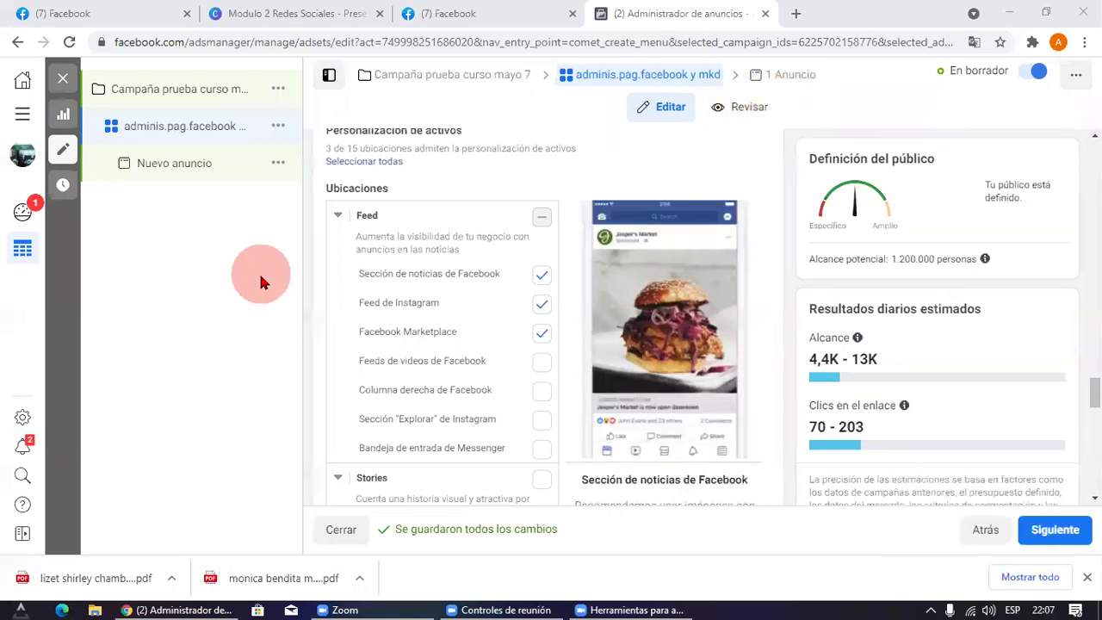
# Step: Check the delivery optimization options and optional cost control without changing them, and continue to the ad level
pyautogui.scroll(-10, 497, 300)
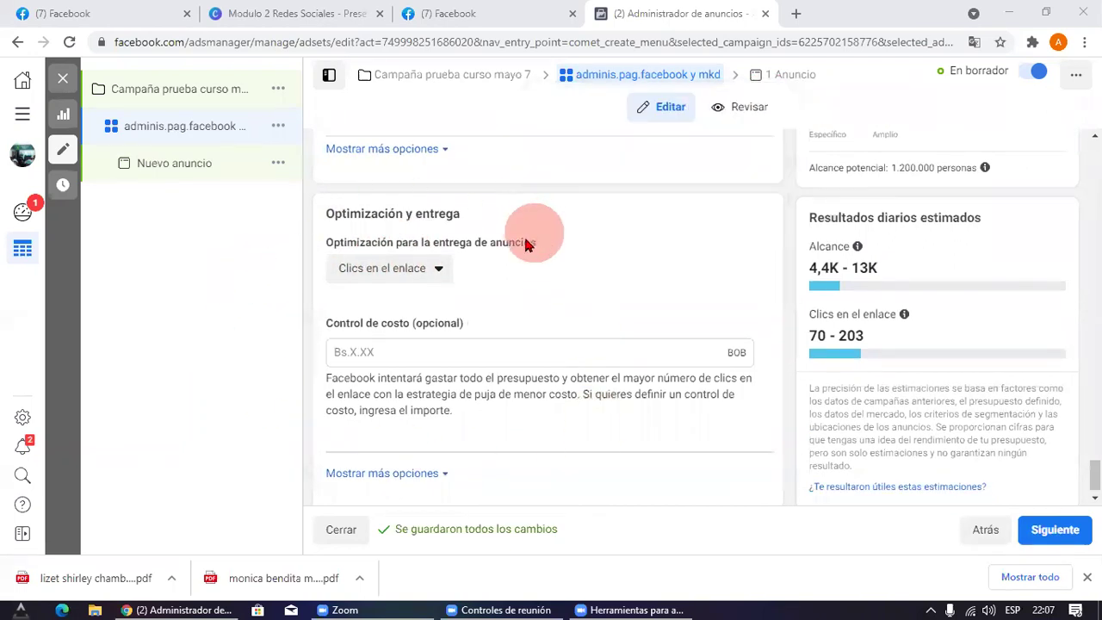
pyautogui.click(411, 281)
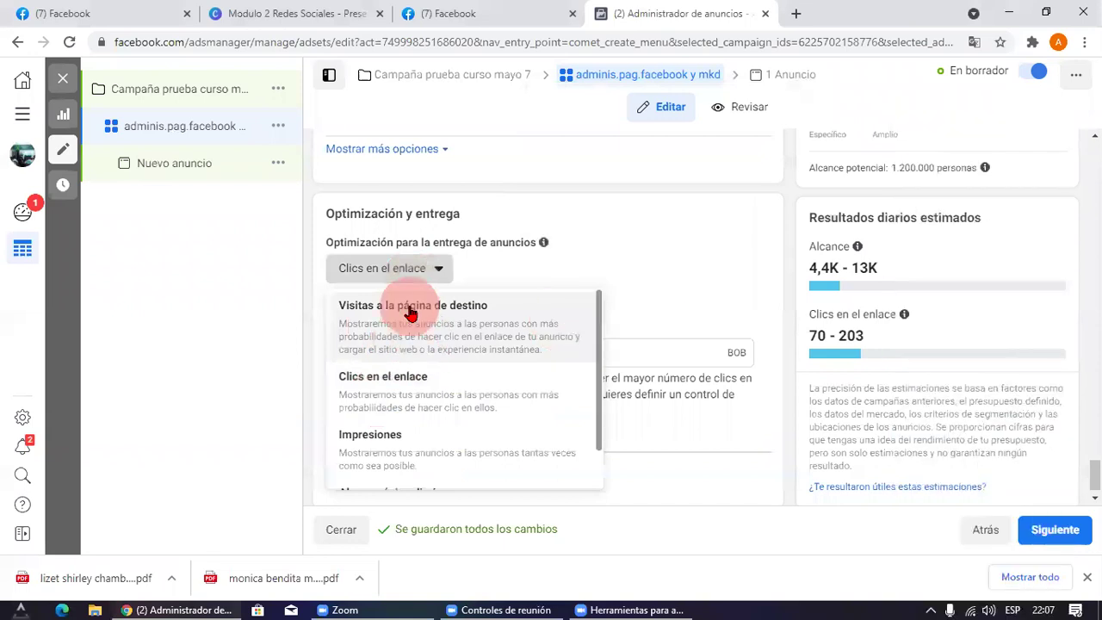
pyautogui.click(238, 356)
pyautogui.click(408, 350)
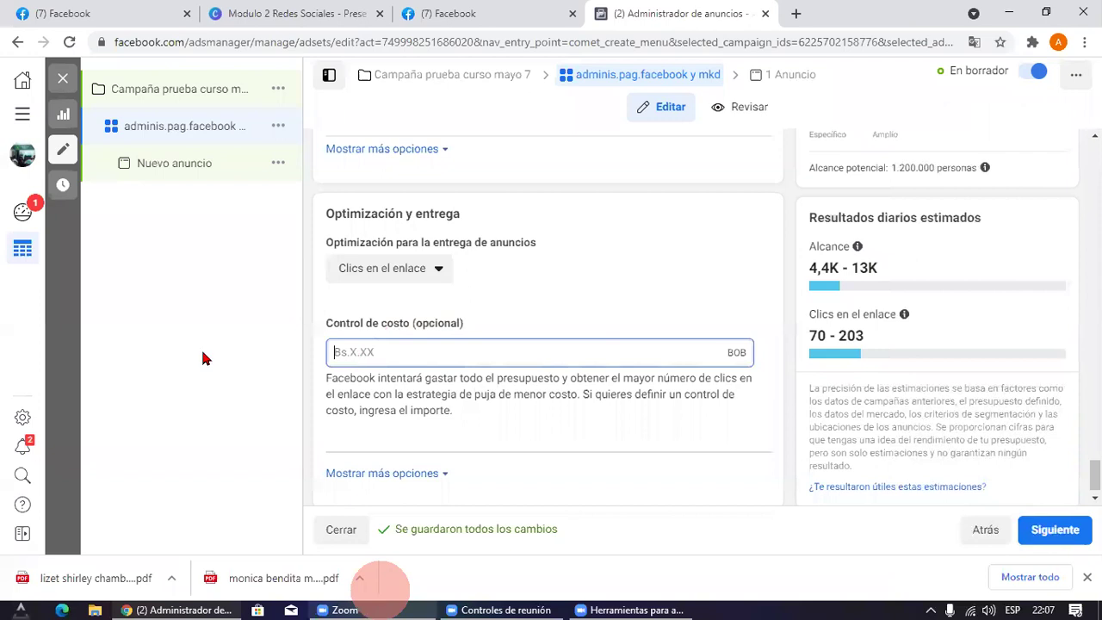
pyautogui.scroll(10, 387, 298)
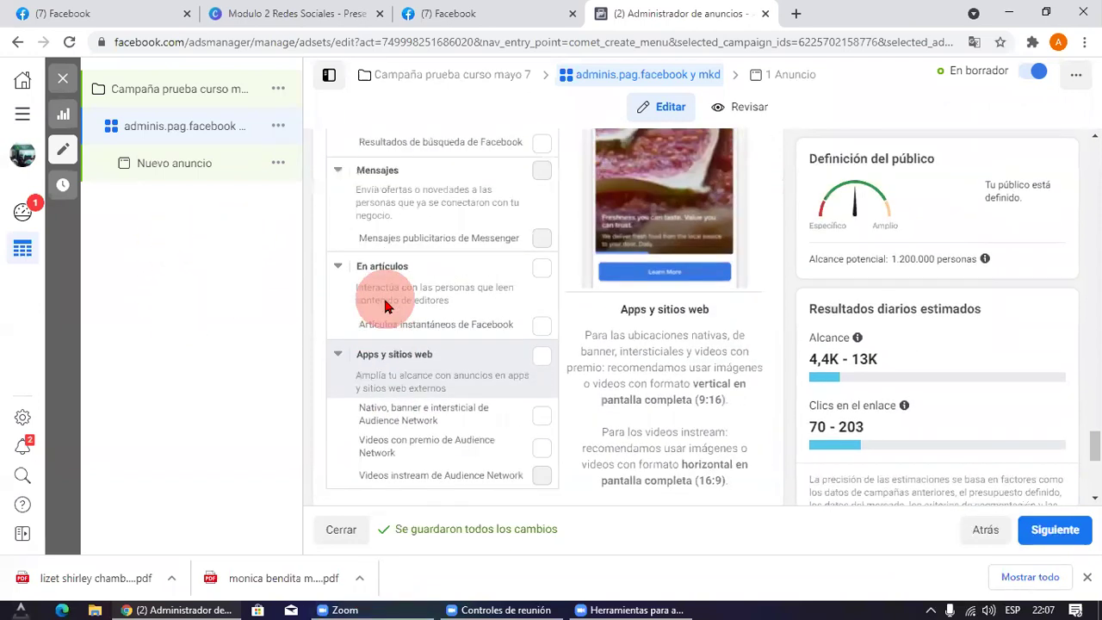
pyautogui.scroll(-10, 384, 294)
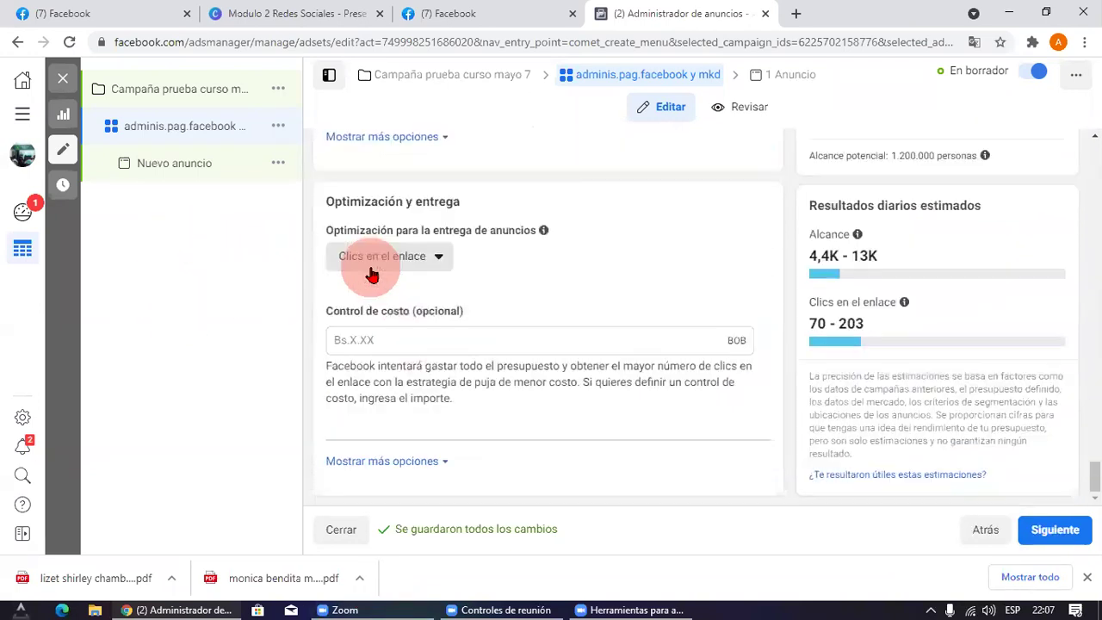
pyautogui.click(1056, 530)
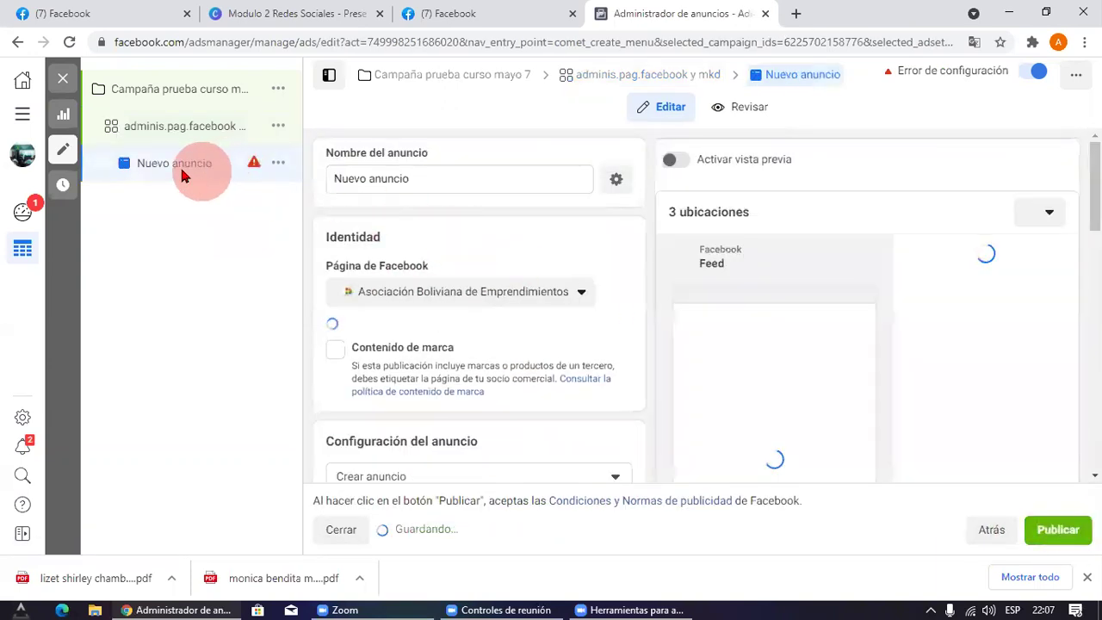
# Step: Switch to the Canva presentation and, on the Manera nacional slide, cross out Campaña and Conjunto de anuncio and circle Anuncio
pyautogui.click(293, 11)
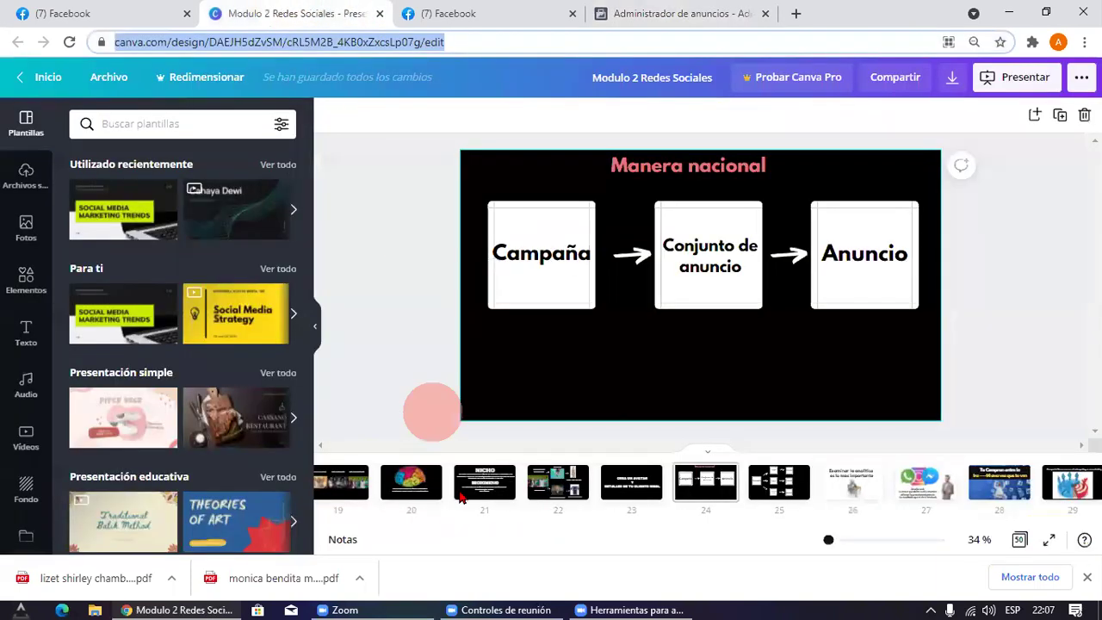
pyautogui.click(624, 568)
pyautogui.moveTo(497, 202); pyautogui.dragTo(644, 321)
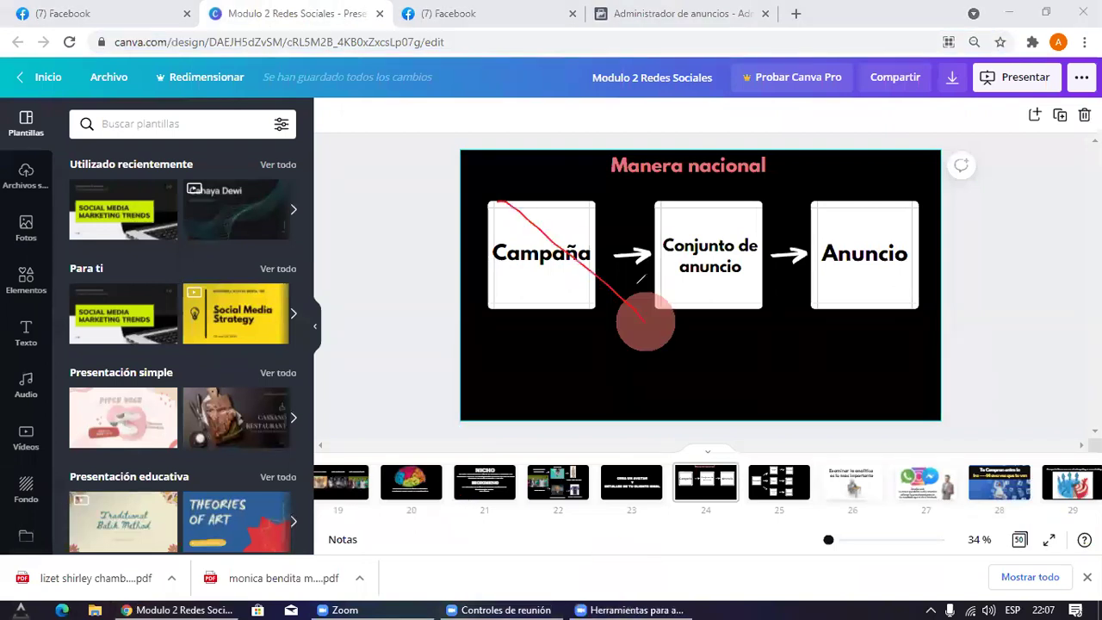
pyautogui.moveTo(605, 182); pyautogui.dragTo(490, 327)
pyautogui.moveTo(658, 182); pyautogui.dragTo(758, 272)
pyautogui.moveTo(766, 160); pyautogui.dragTo(673, 328)
pyautogui.moveTo(829, 351)
pyautogui.mouseDown()
pyautogui.moveTo(803, 185)
pyautogui.moveTo(808, 357)
pyautogui.mouseUp()
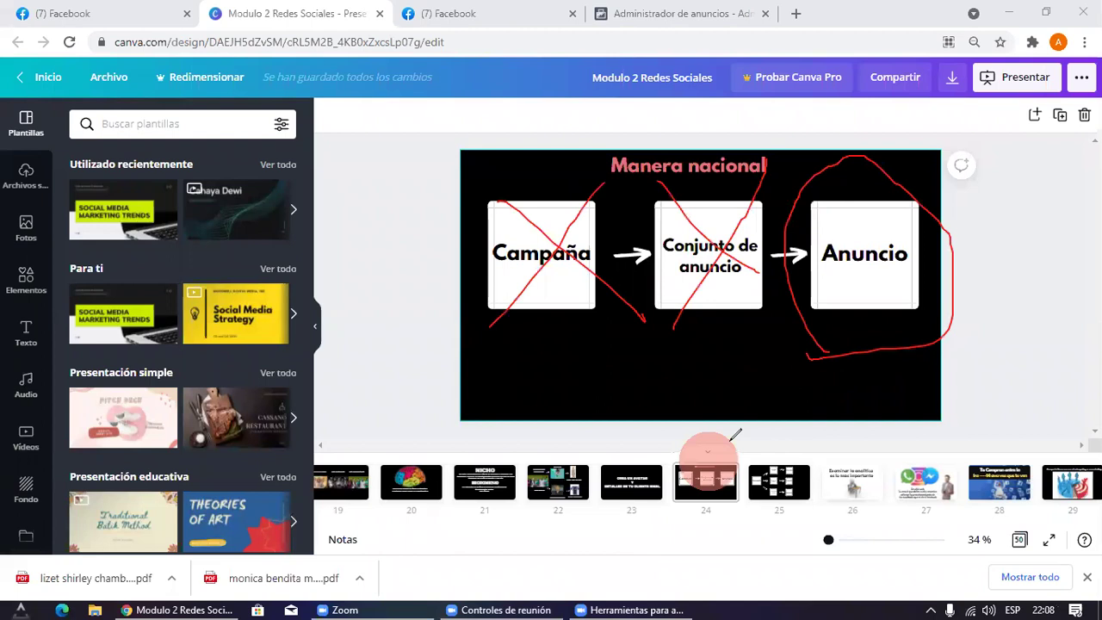
# Step: Return to Ads Manager, rename the new ad as Anuncio Pelicula, and dismiss the recommendations popup
pyautogui.click(104, 12)
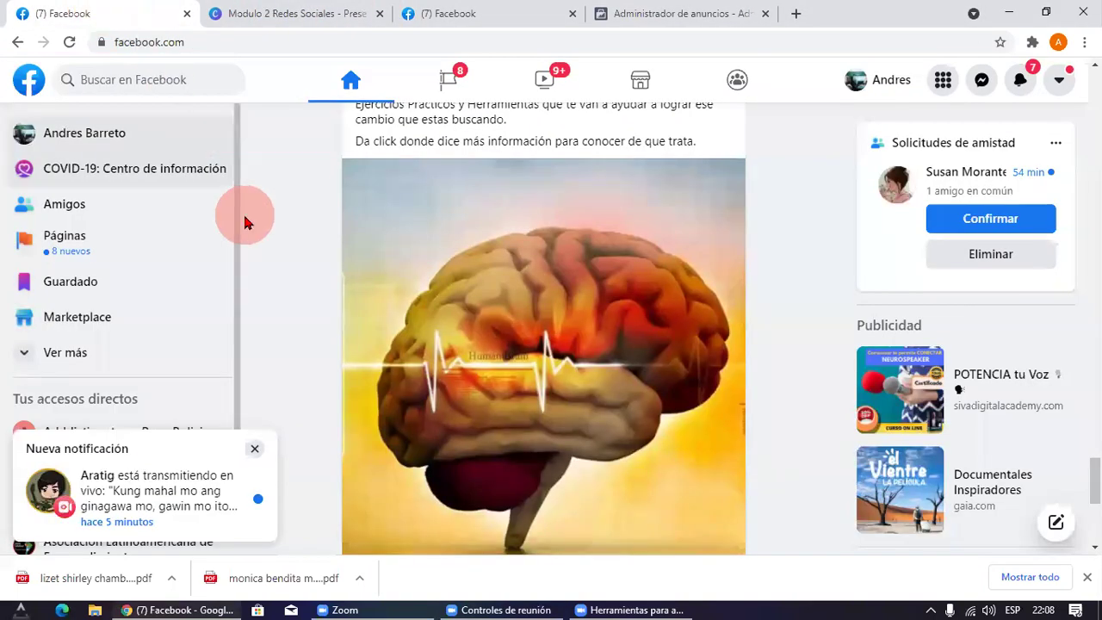
pyautogui.click(638, 10)
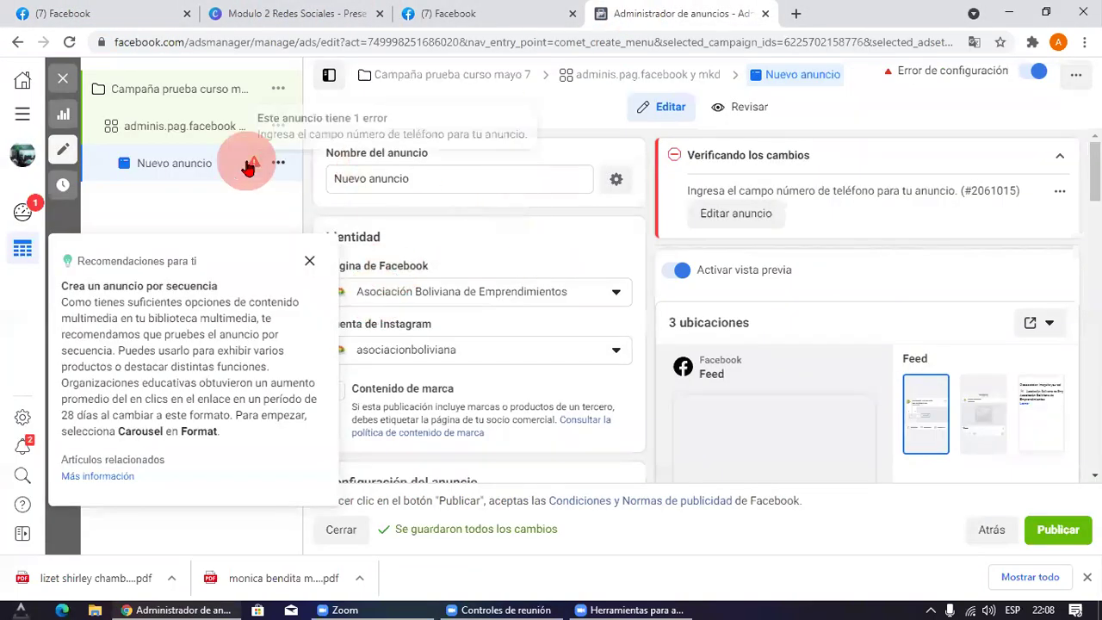
pyautogui.tripleClick(478, 178)
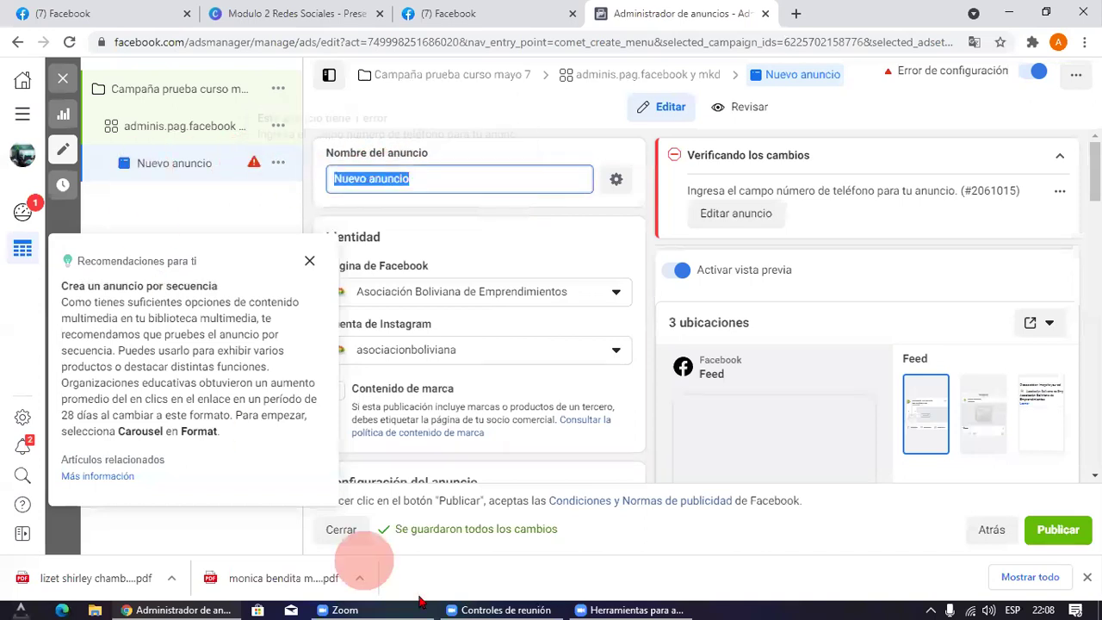
pyautogui.click(491, 177)
pyautogui.click(186, 169)
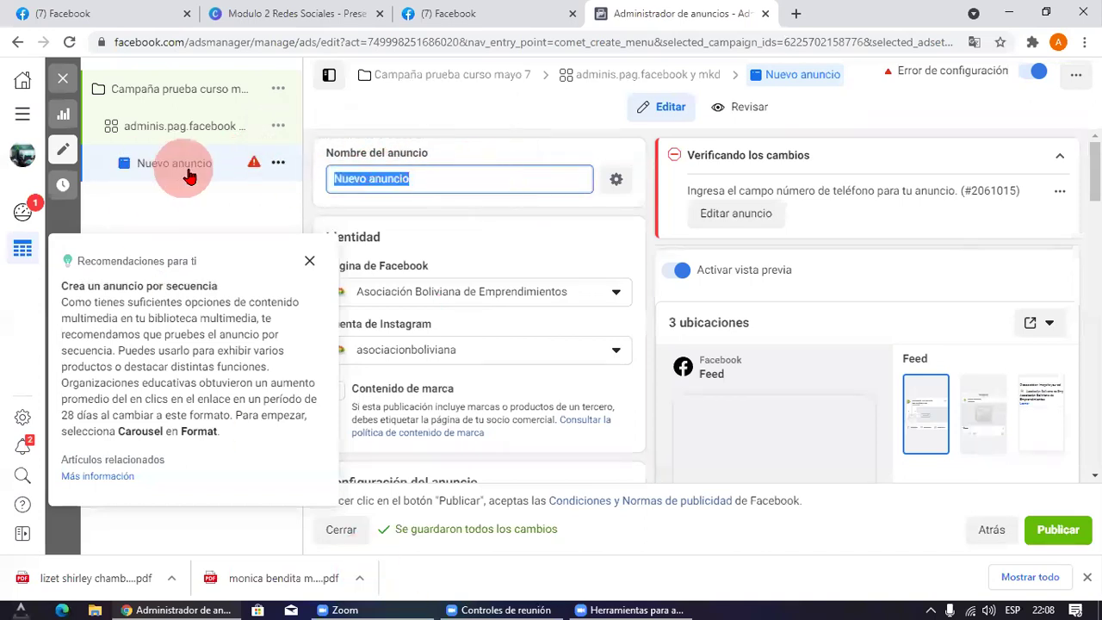
pyautogui.press('Menu')
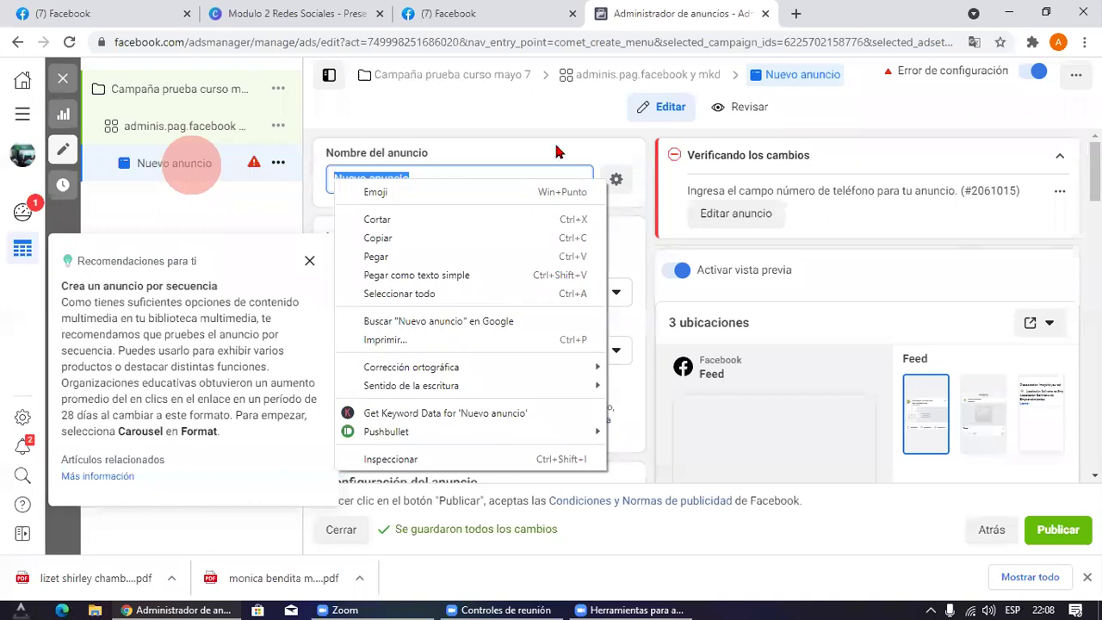
pyautogui.click(487, 177)
pyautogui.click(199, 177)
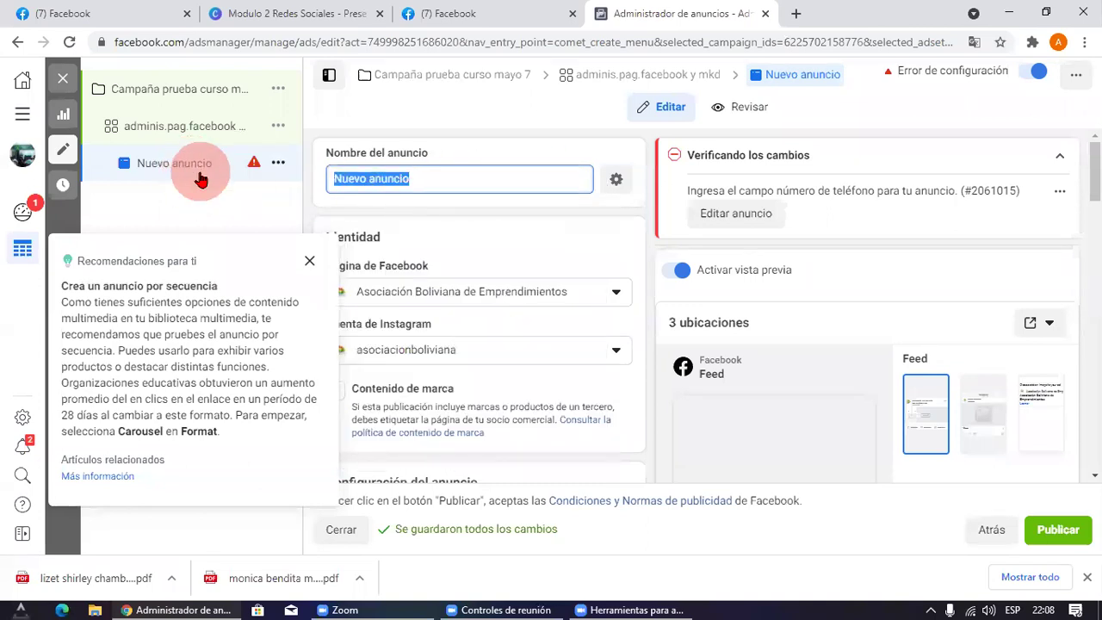
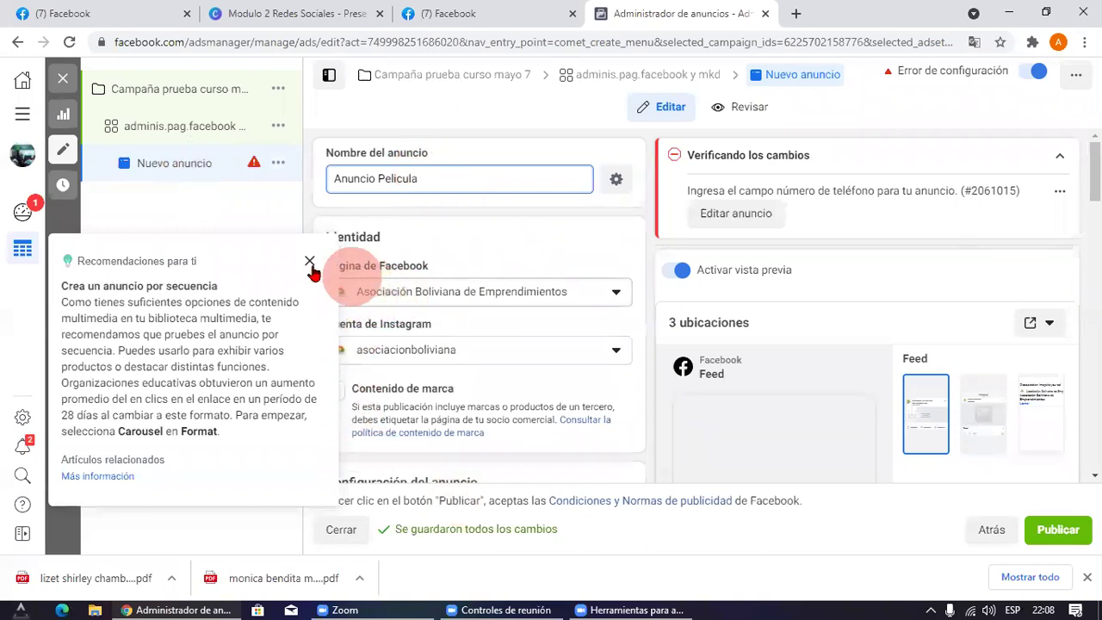
pyautogui.click(391, 210)
pyautogui.moveTo(434, 179); pyautogui.dragTo(285, 193)
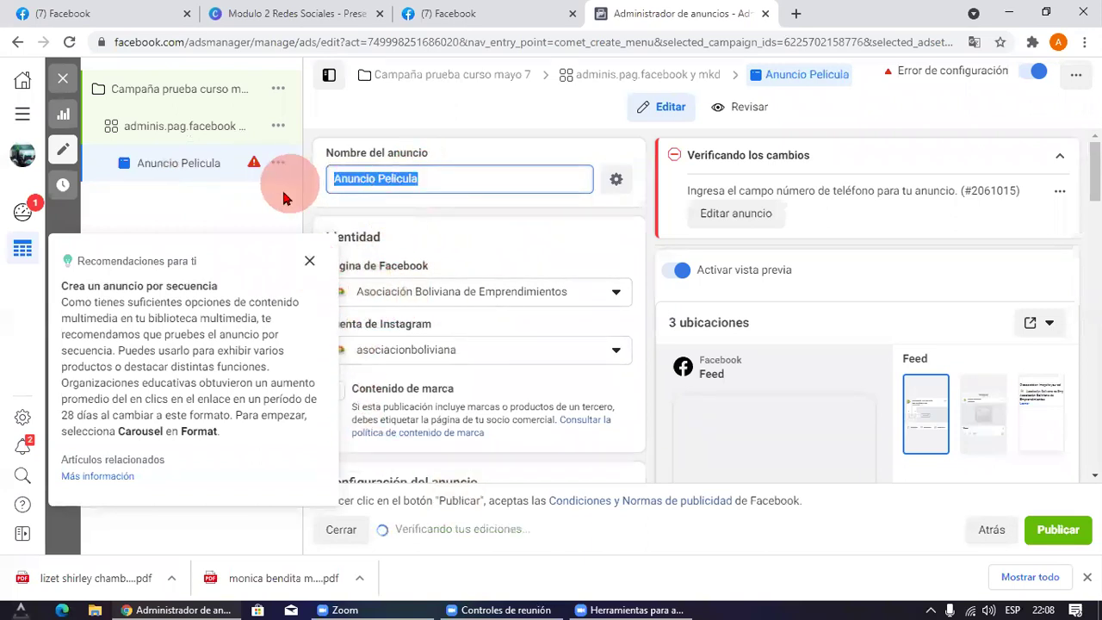
pyautogui.click(308, 261)
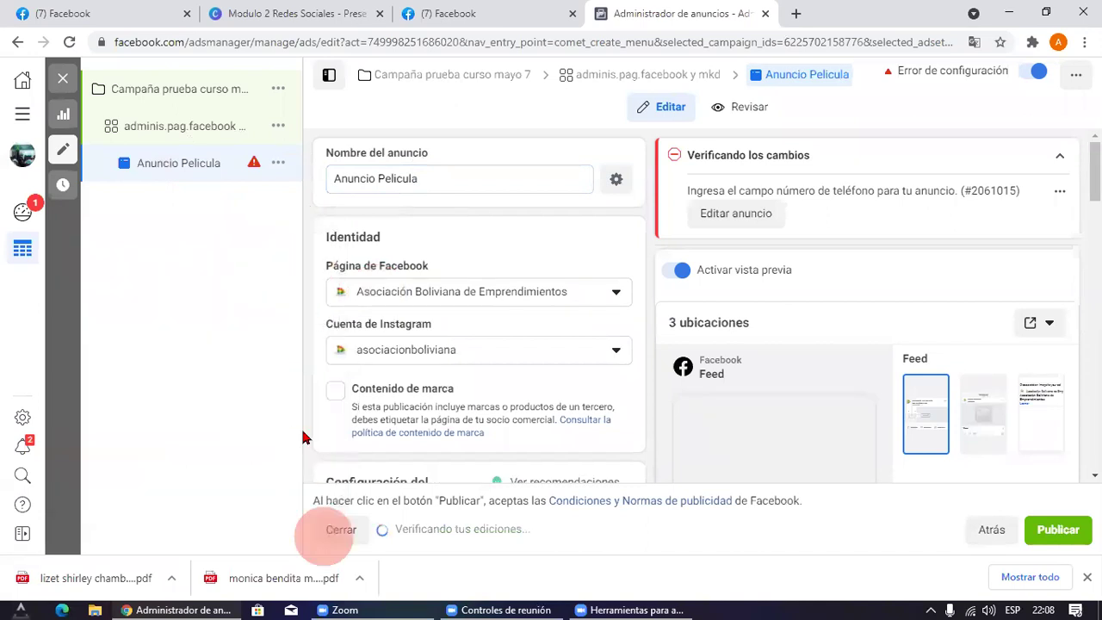
# Step: Look through the available Facebook pages for the ad's identity, keeping Asociación Boliviana de Emprendimientos, and review the linked Instagram account
pyautogui.click(337, 278)
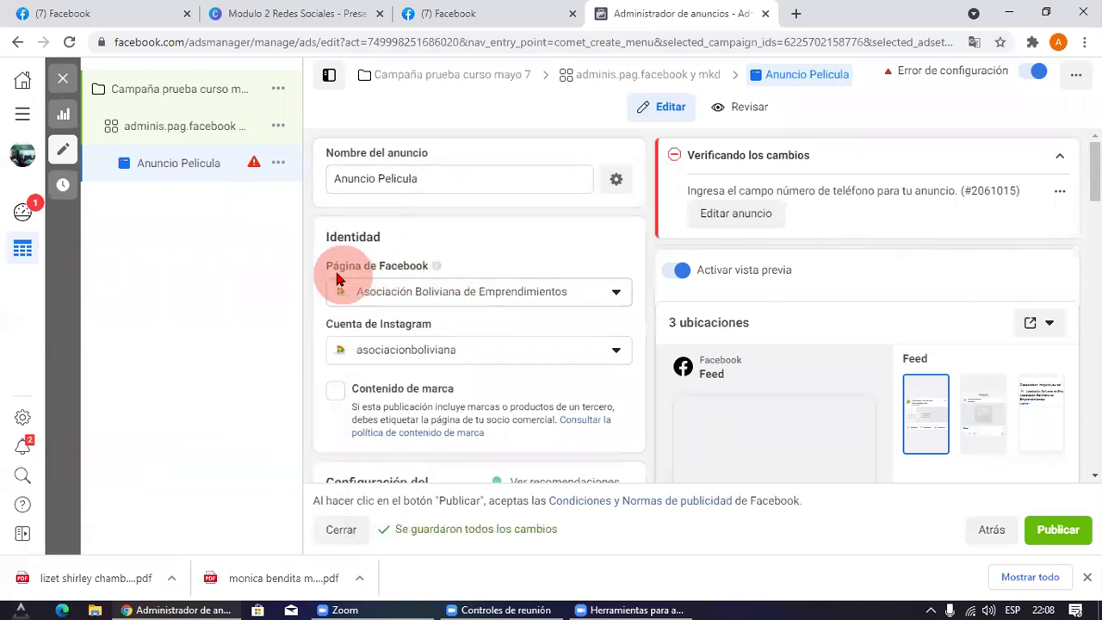
pyautogui.click(500, 290)
pyautogui.scroll(-5, 534, 370)
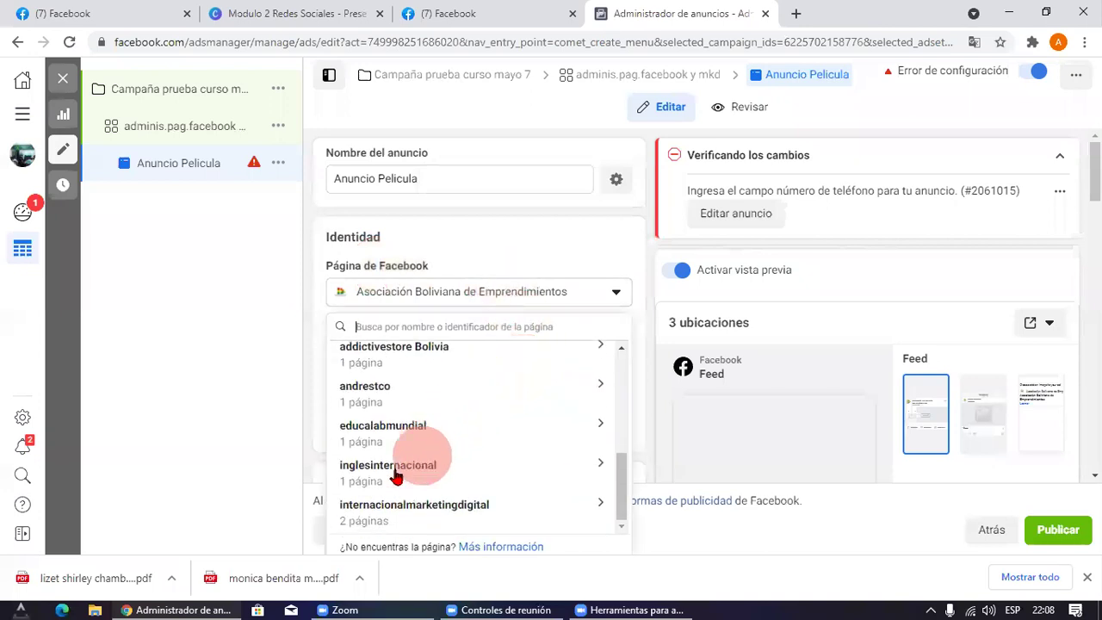
pyautogui.scroll(5, 405, 453)
pyautogui.click(292, 346)
pyautogui.scroll(-1, 311, 293)
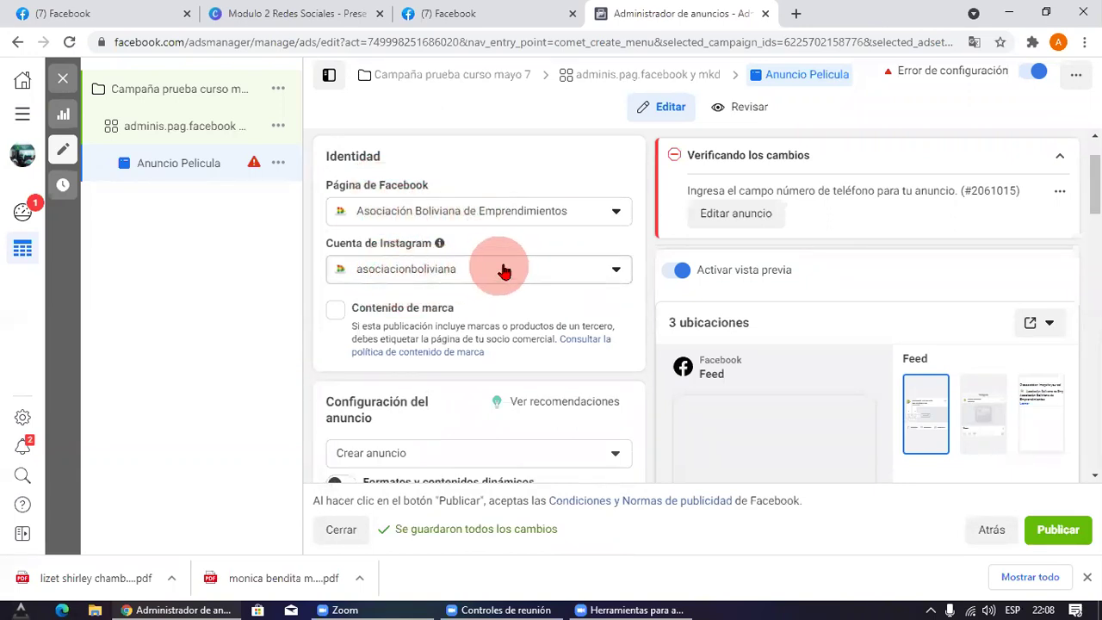
# Step: Examine the ad setup choices for creating an ad or using an existing post, along with the format options
pyautogui.scroll(-3, 504, 271)
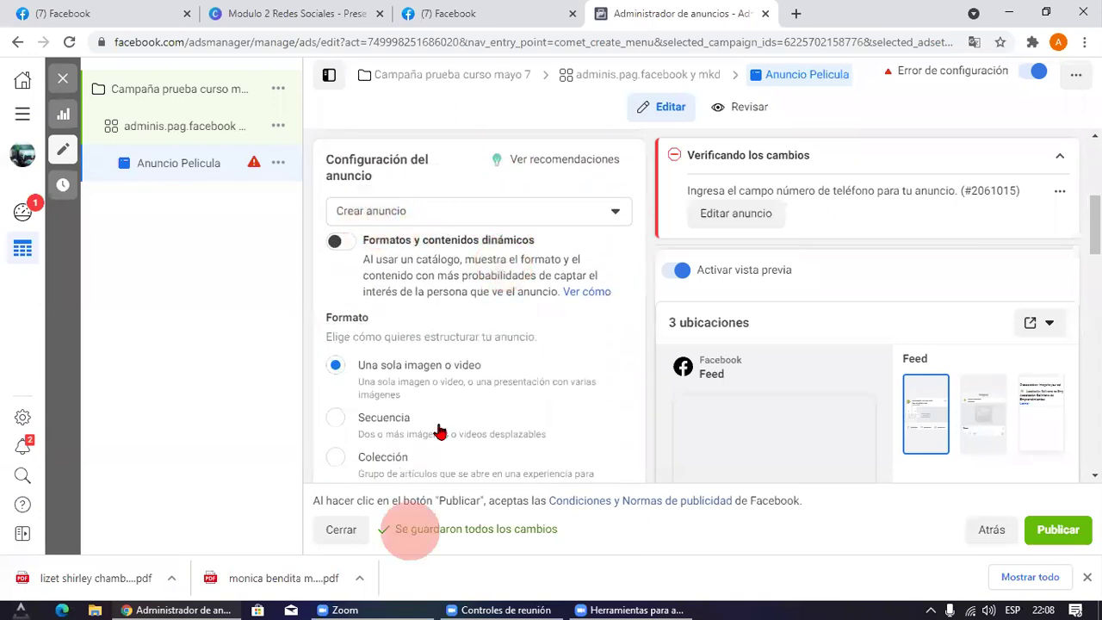
pyautogui.moveTo(374, 176); pyautogui.dragTo(324, 159)
pyautogui.click(396, 217)
pyautogui.click(404, 215)
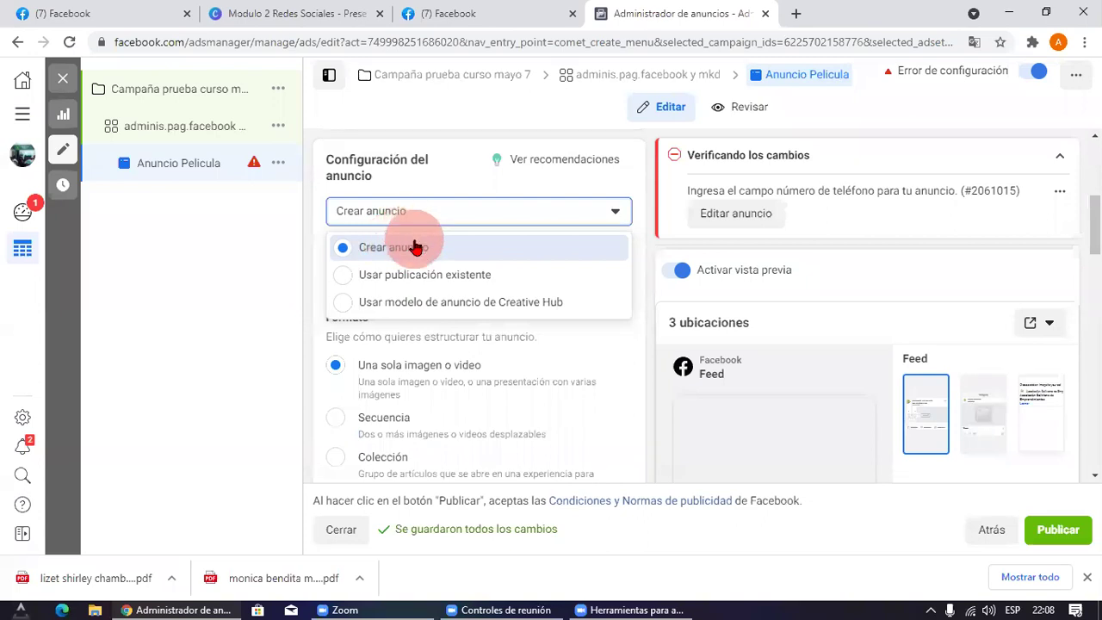
# Step: Switch to Facebook and open the managed page Asociación Boliviana de Emprendimientos at its publishing section
pyautogui.click(469, 13)
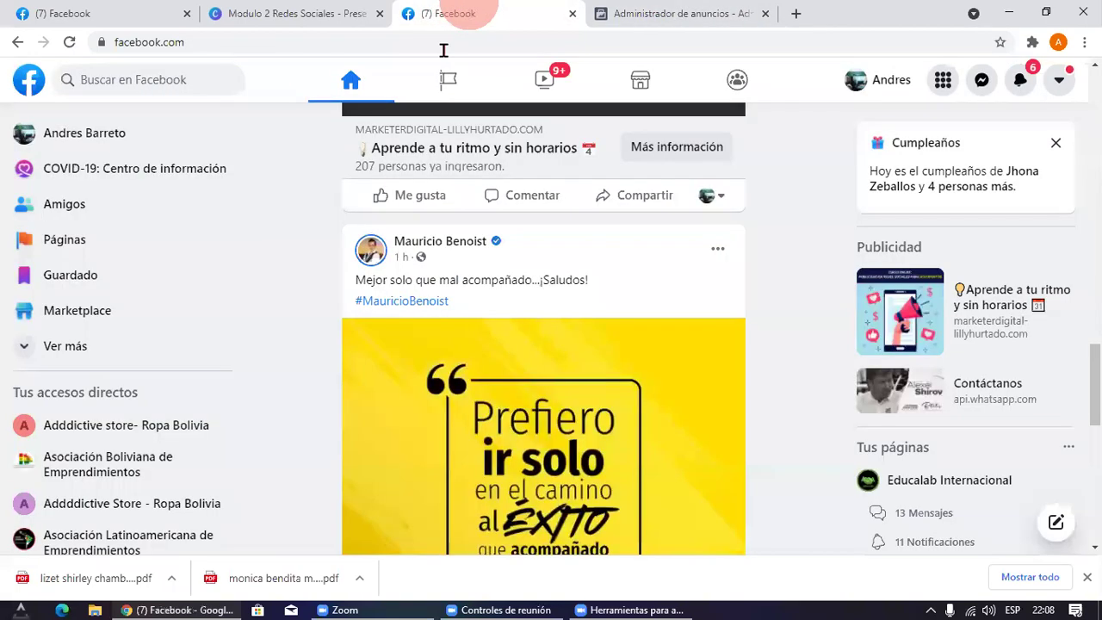
pyautogui.click(109, 234)
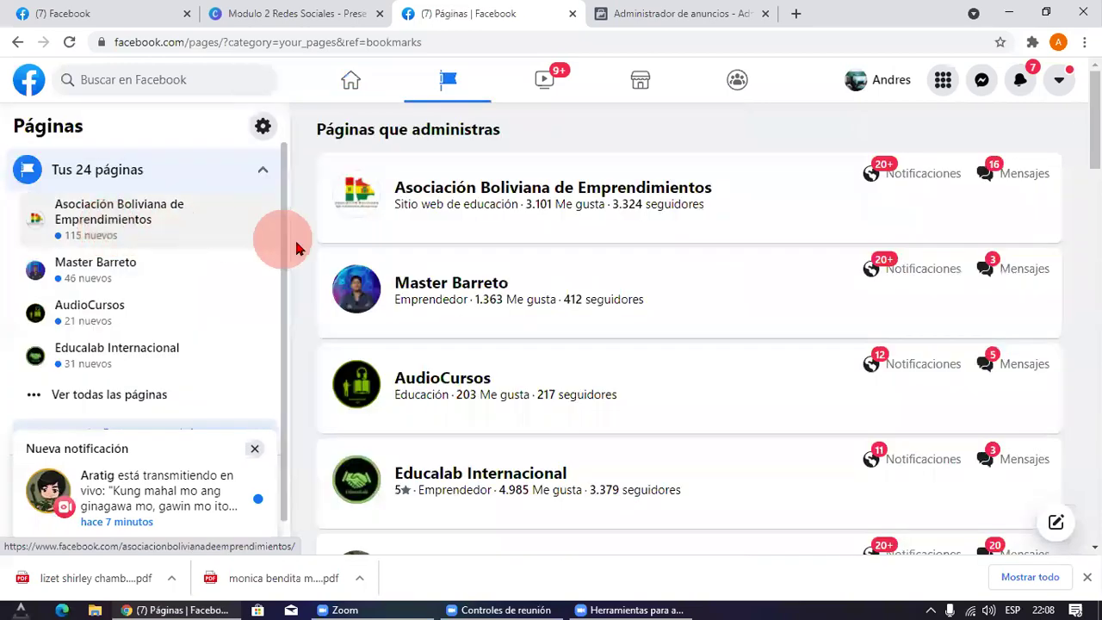
pyautogui.click(455, 180)
pyautogui.scroll(-4, 681, 305)
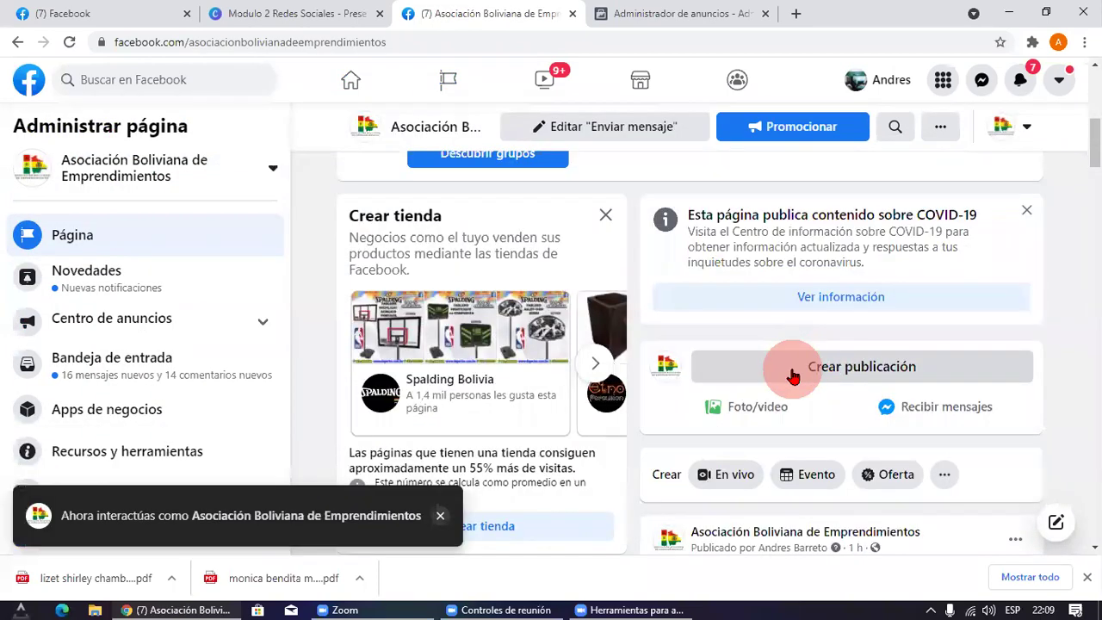
# Step: Look through the posts already published on the Asociación Boliviana de Emprendimientos page
pyautogui.scroll(-4, 791, 368)
pyautogui.scroll(-15, 786, 353)
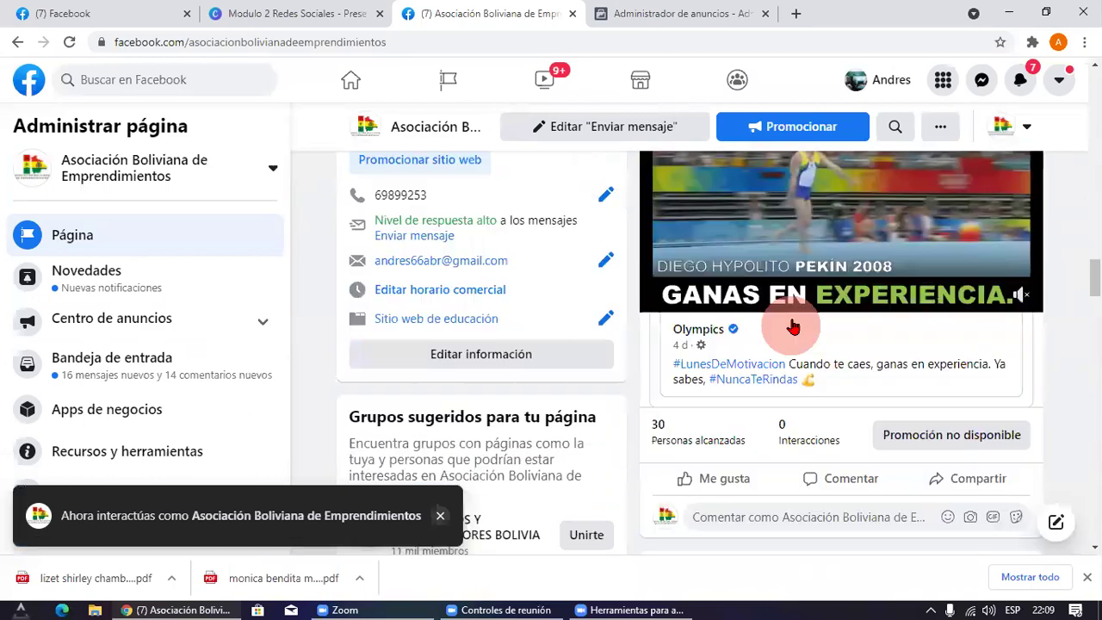
pyautogui.scroll(8, 793, 336)
pyautogui.scroll(10, 788, 318)
# Step: Return to Ads Manager, display the ad setup choices and circle the Crear anuncio option with the annotation pen
pyautogui.click(680, 13)
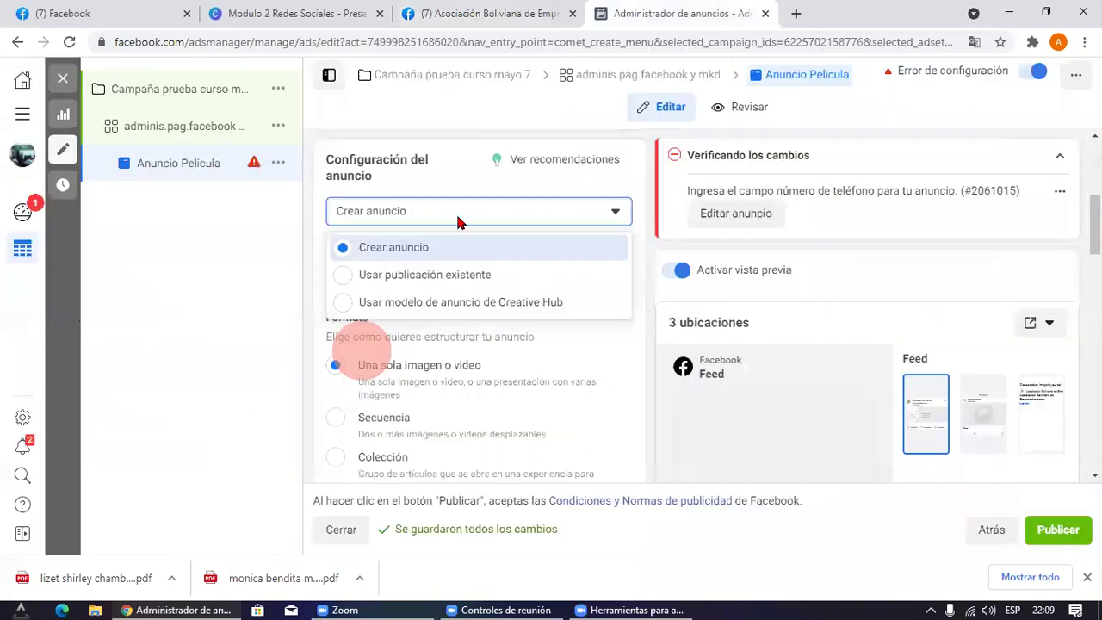
pyautogui.click(297, 359)
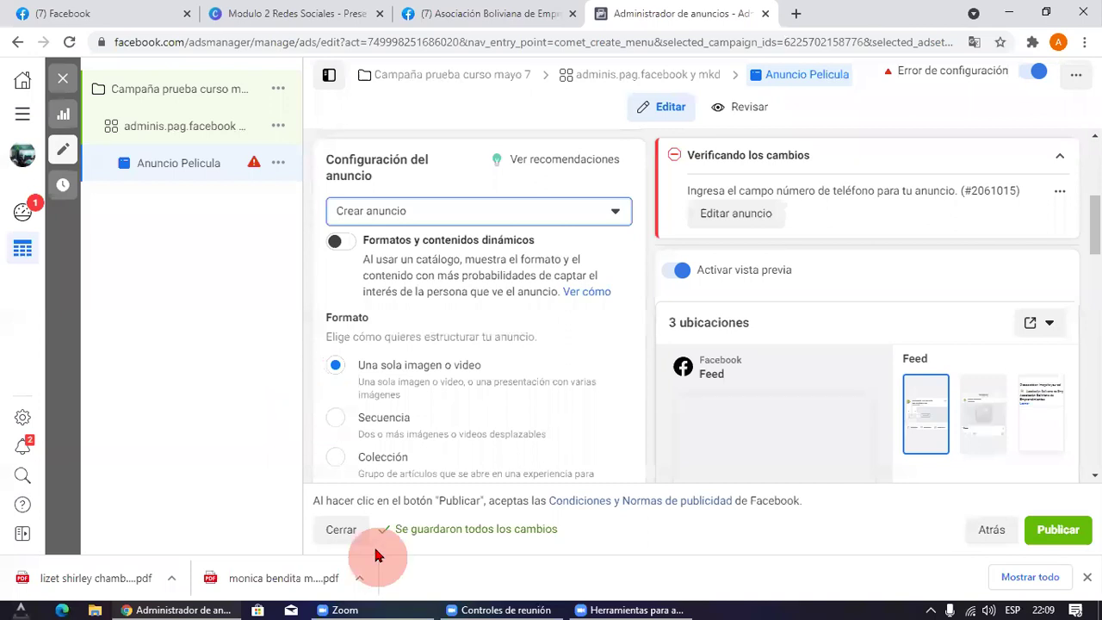
pyautogui.click(441, 215)
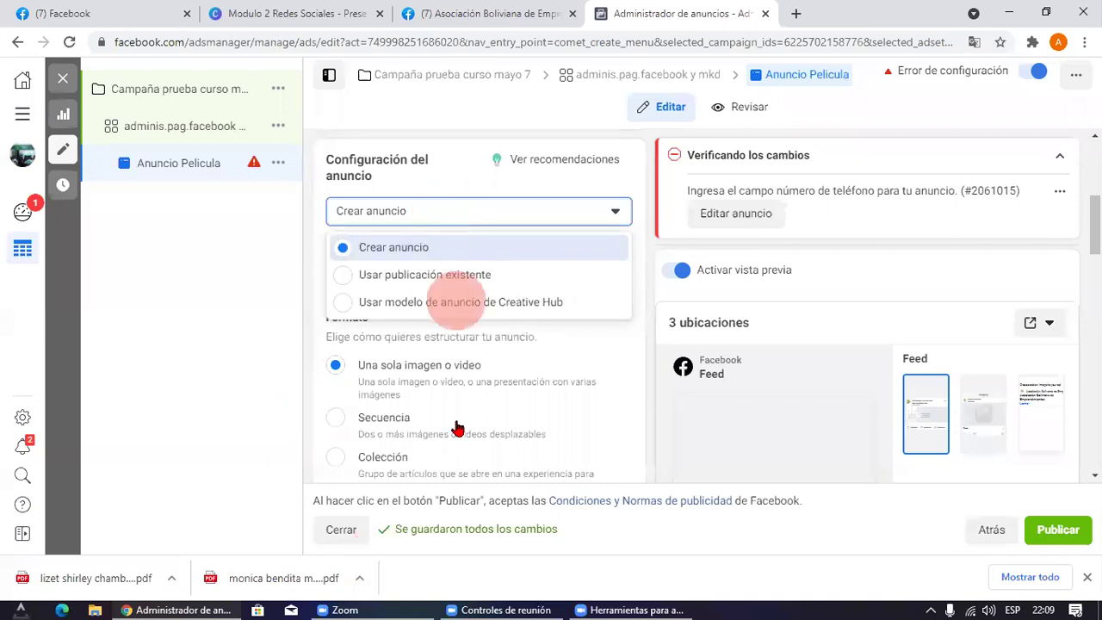
pyautogui.click(613, 575)
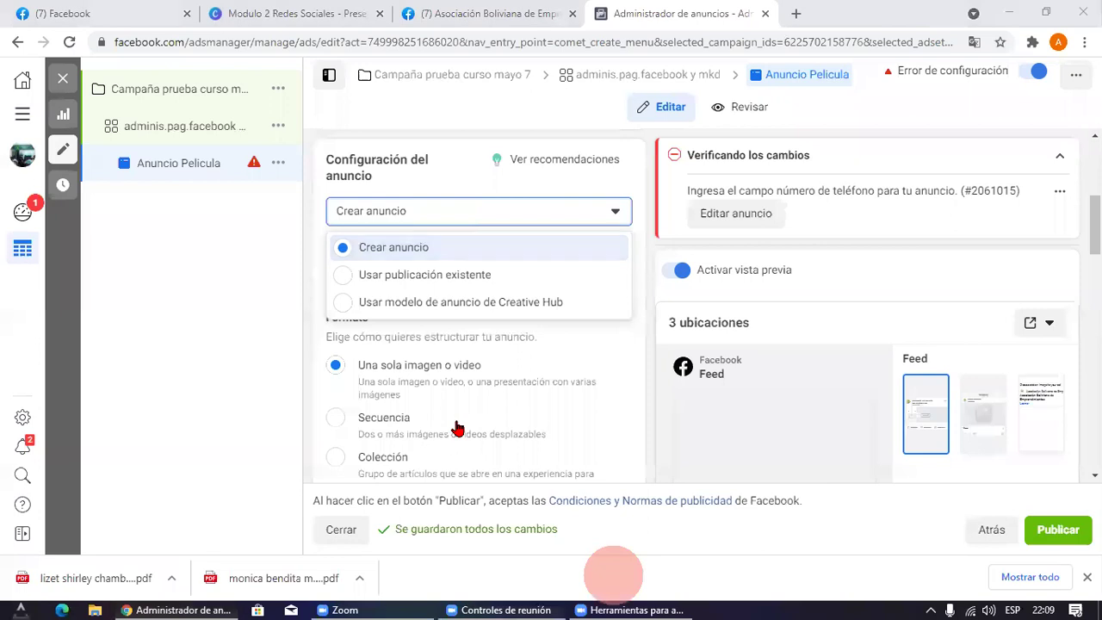
pyautogui.click(369, 226)
pyautogui.moveTo(343, 252)
pyautogui.mouseDown()
pyautogui.moveTo(446, 227)
pyautogui.moveTo(342, 236)
pyautogui.mouseUp()
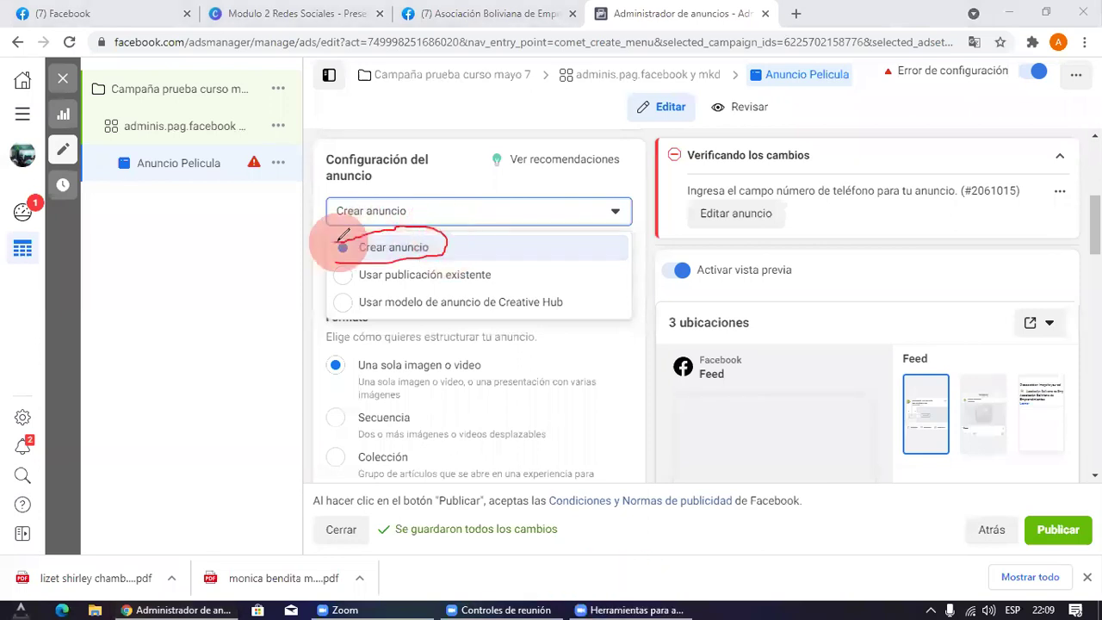
# Step: Compare the ad setup choices with the page's posts and find the published films and documentaries post
pyautogui.click(440, 14)
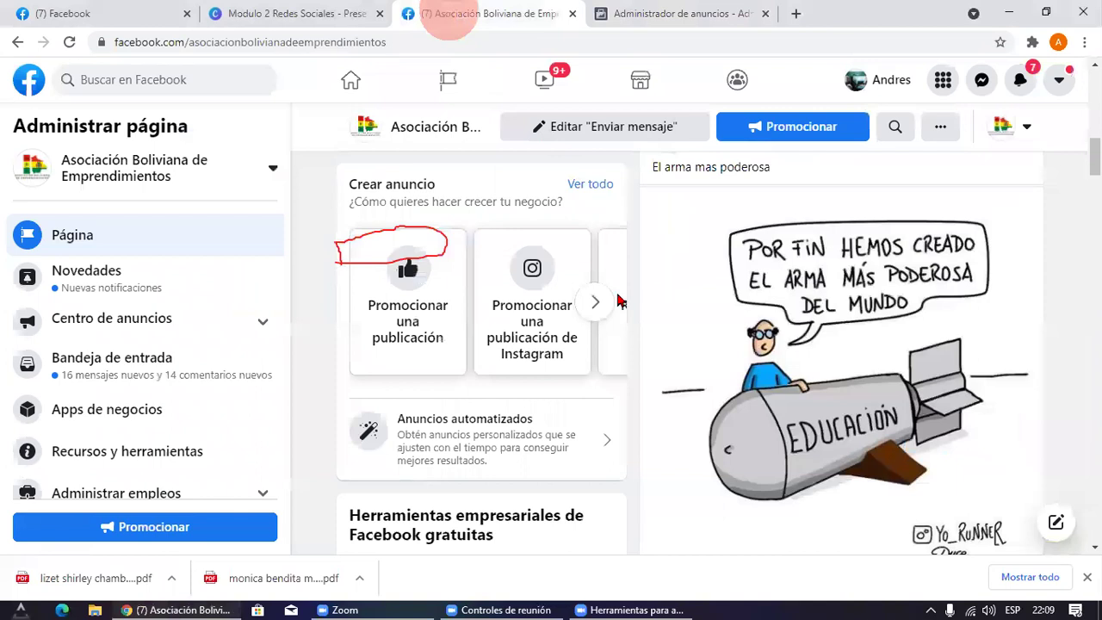
pyautogui.click(619, 552)
pyautogui.click(689, 14)
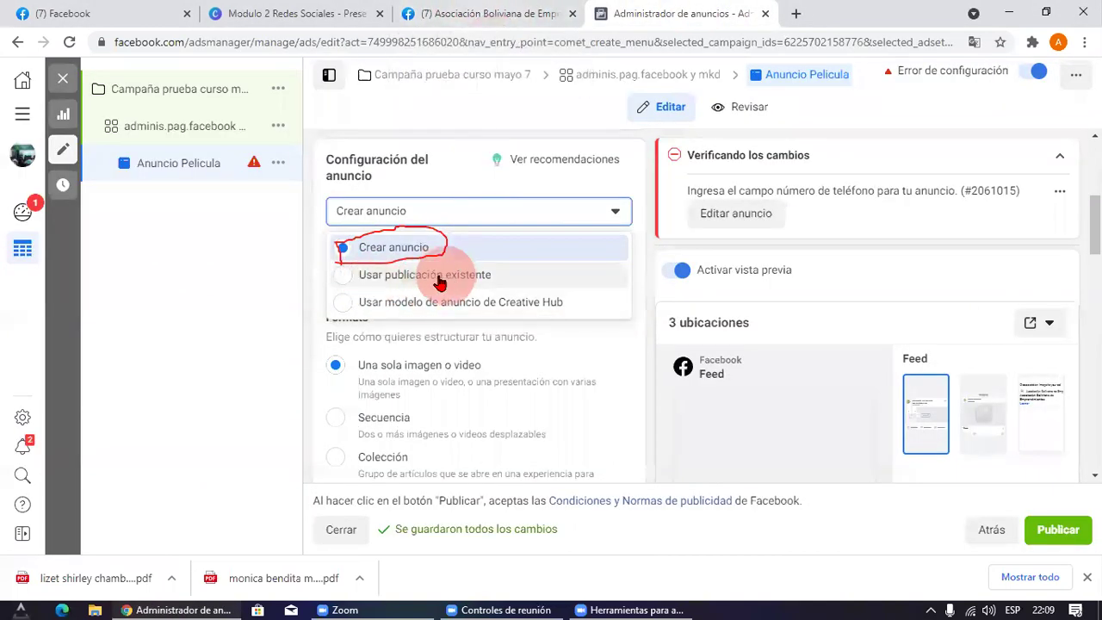
pyautogui.click(485, 14)
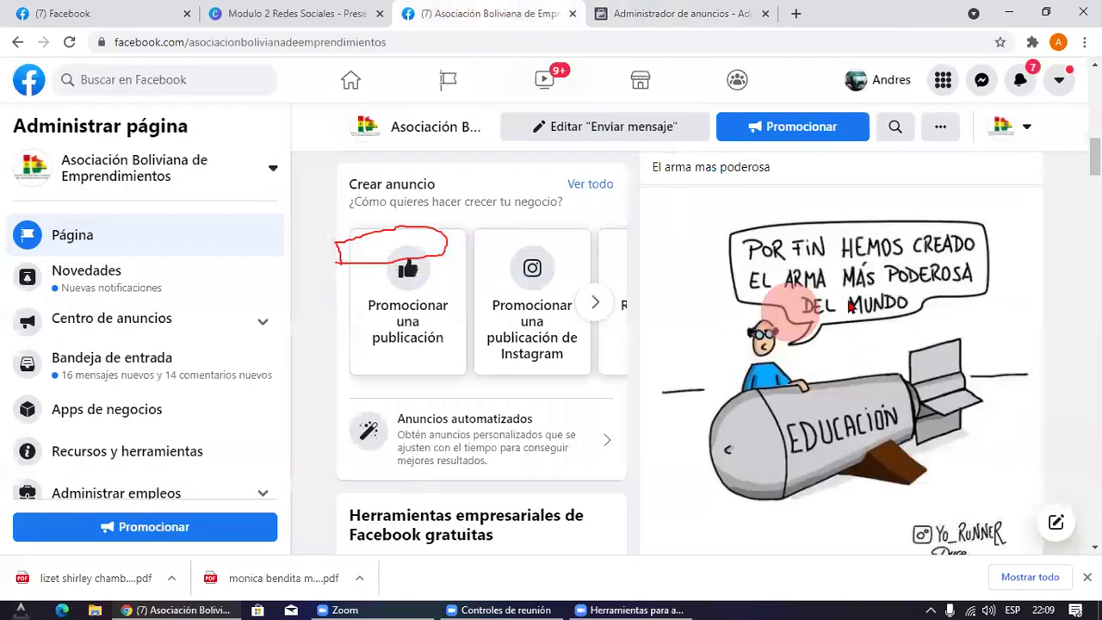
pyautogui.scroll(-10, 856, 295)
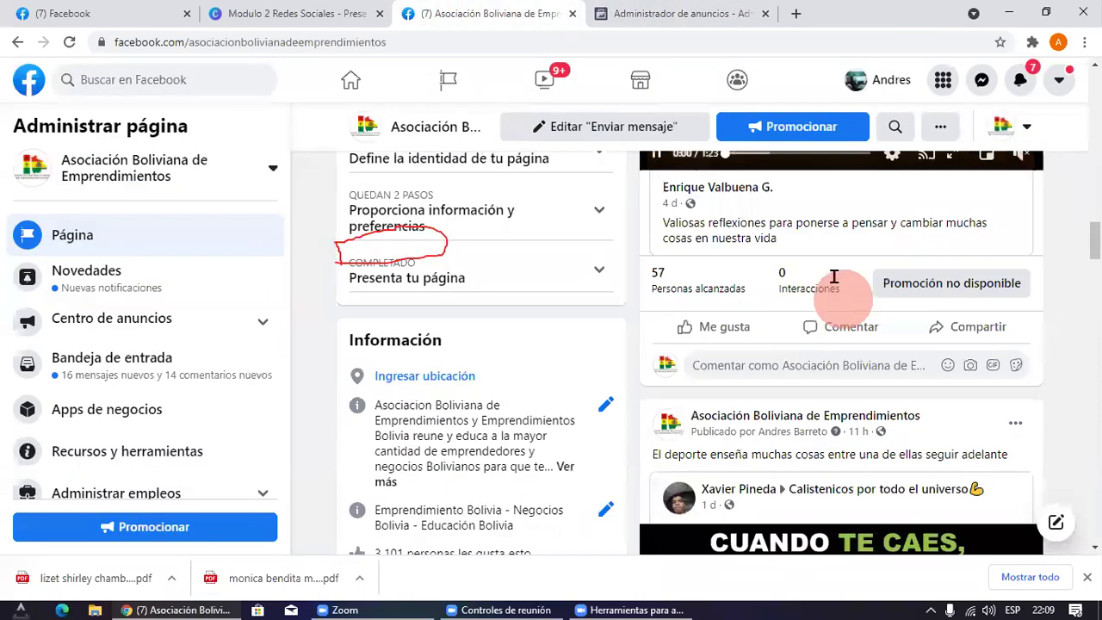
pyautogui.scroll(-5, 834, 276)
pyautogui.scroll(-5, 826, 270)
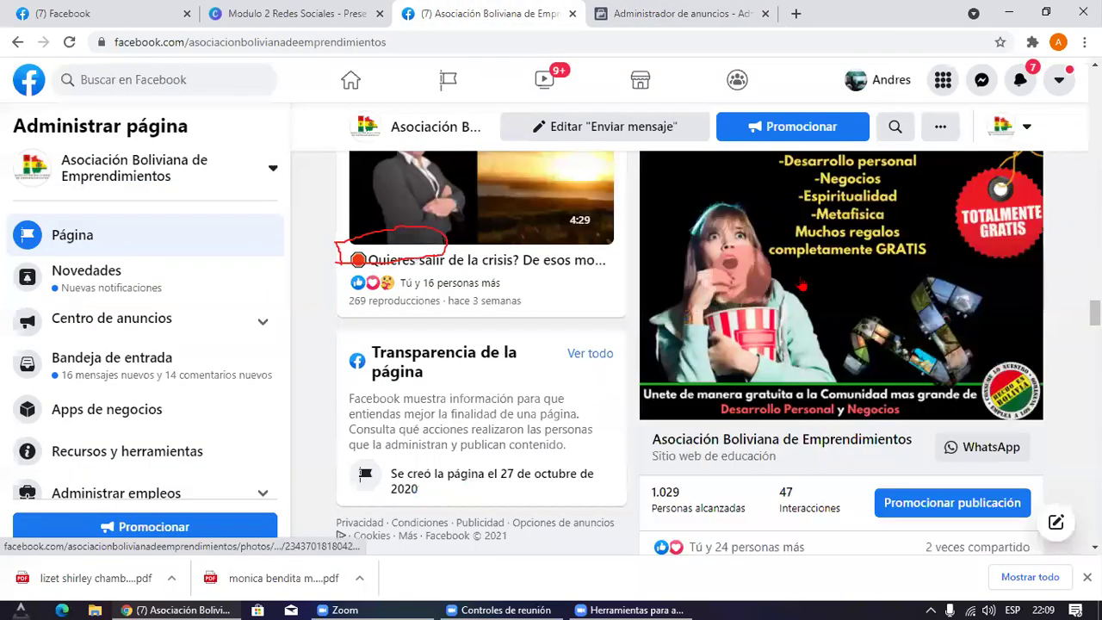
pyautogui.scroll(8, 856, 301)
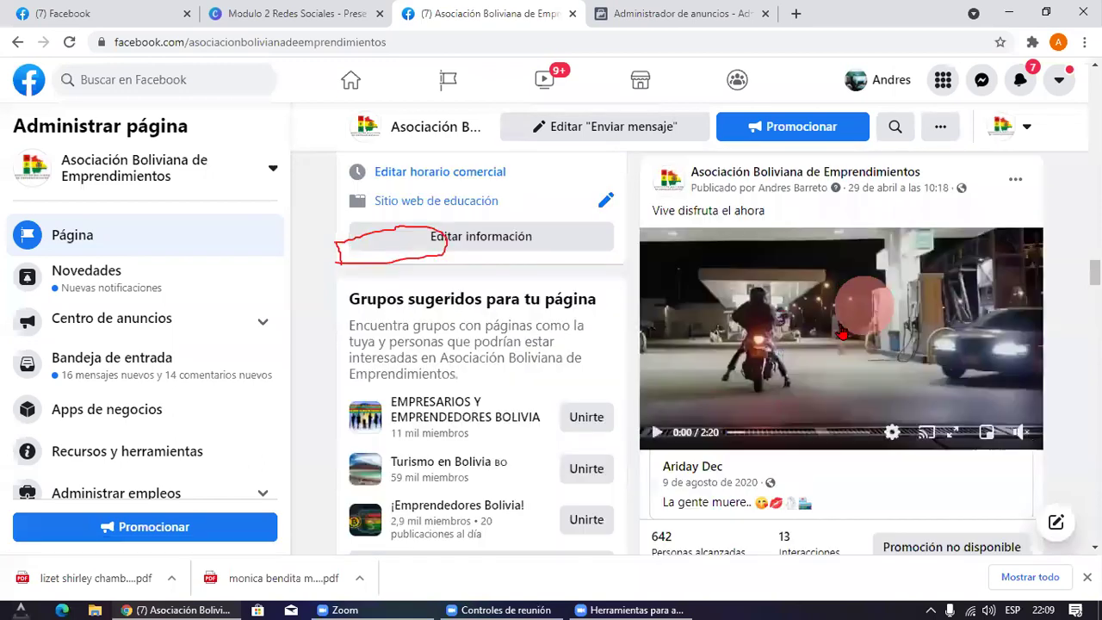
pyautogui.scroll(-2, 956, 396)
pyautogui.scroll(-5, 770, 356)
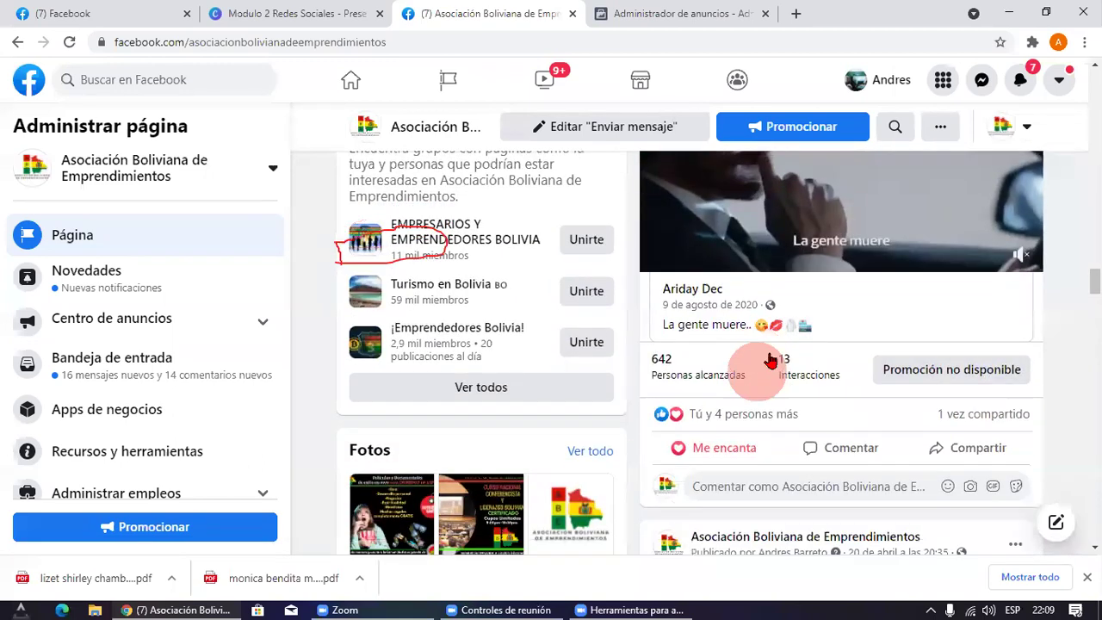
pyautogui.scroll(2, 790, 318)
pyautogui.scroll(-2, 904, 405)
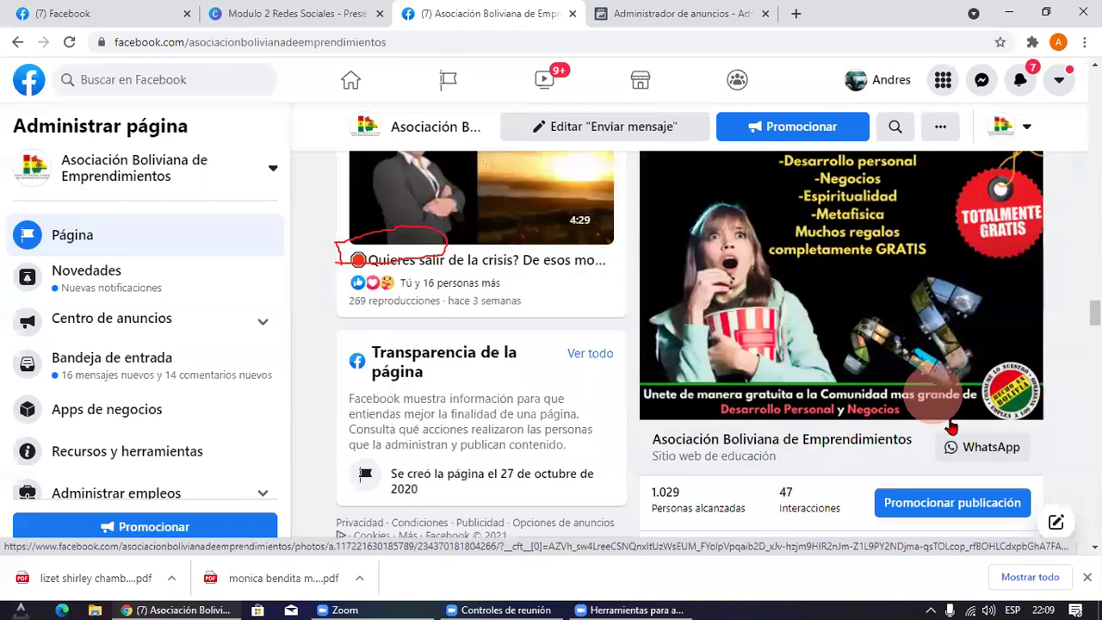
pyautogui.scroll(-3, 793, 298)
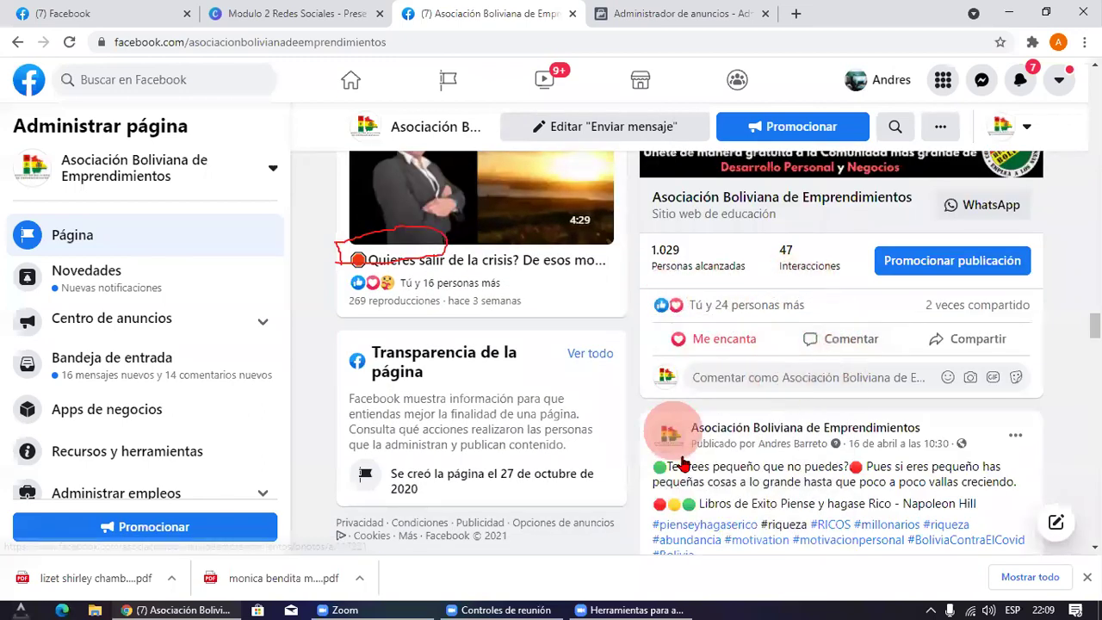
pyautogui.scroll(1, 747, 320)
pyautogui.scroll(1, 747, 320)
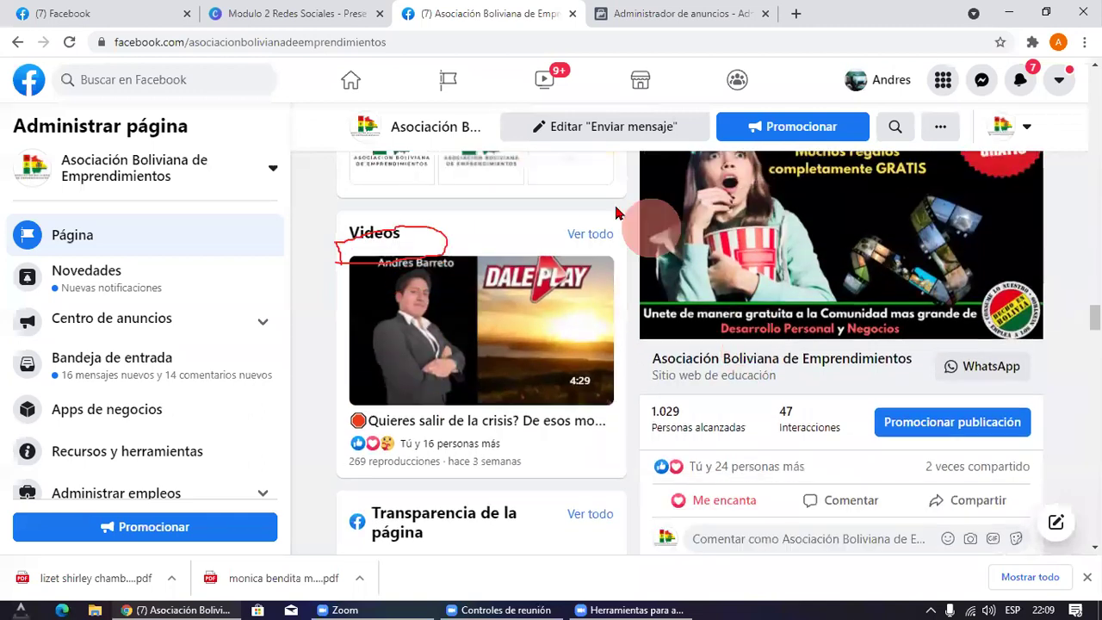
# Step: Return to Ads Manager and set the setup type of Anuncio Pelicula to Usar publicación existente
pyautogui.click(668, 12)
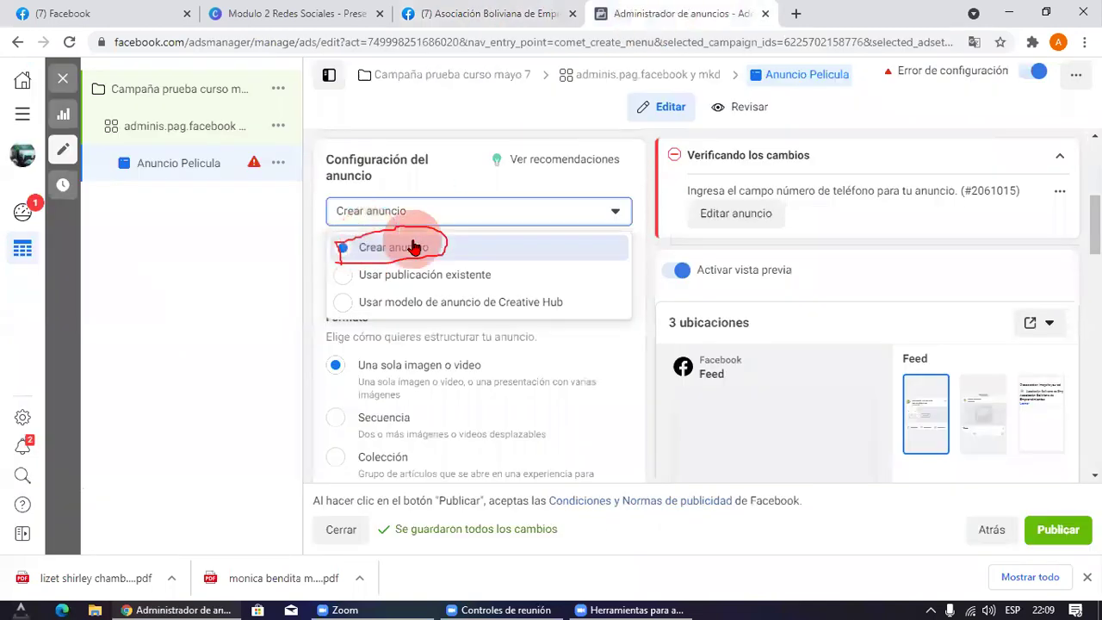
pyautogui.click(490, 13)
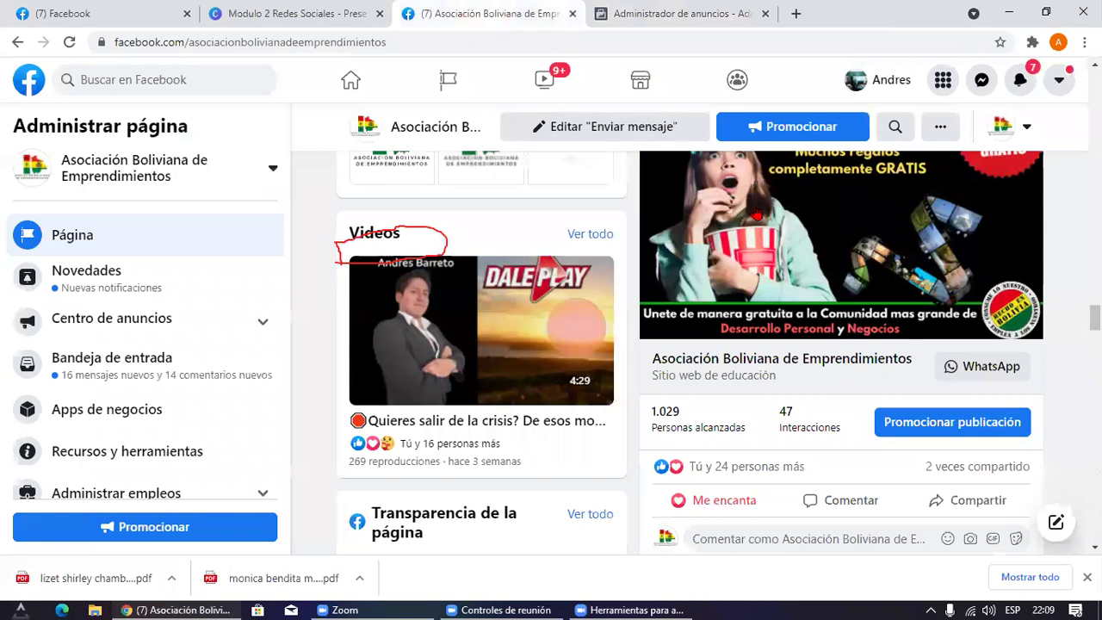
pyautogui.click(654, 13)
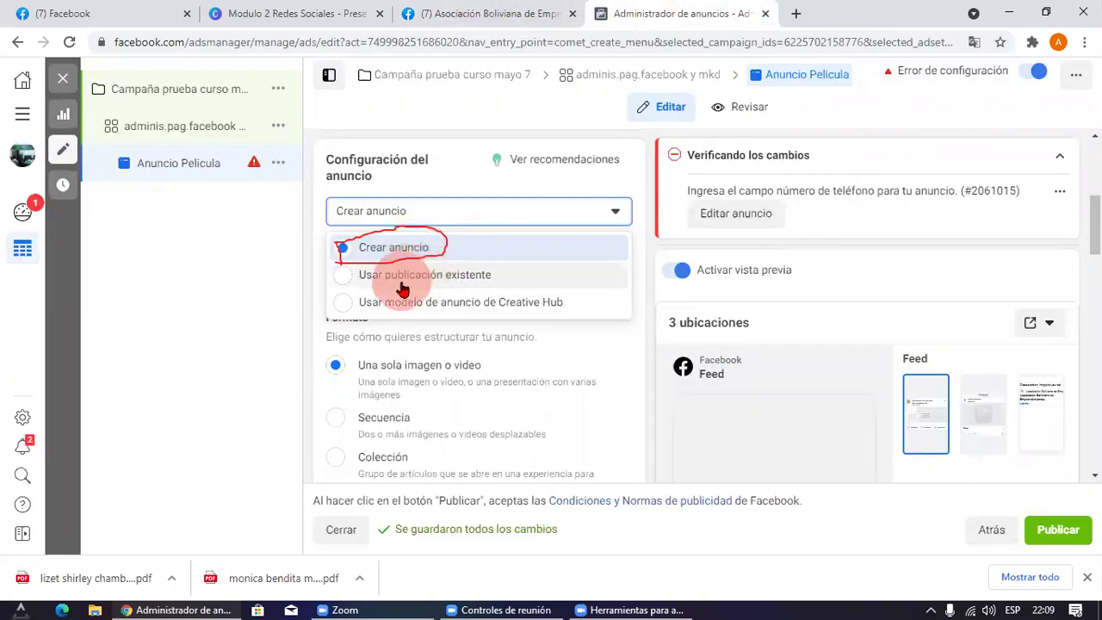
pyautogui.click(473, 13)
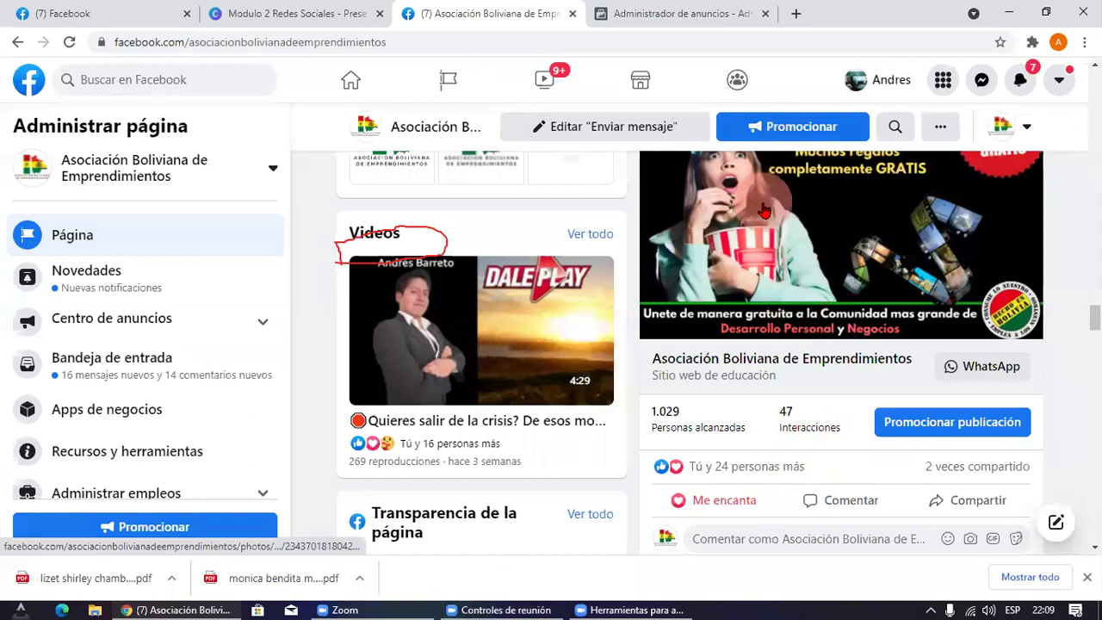
pyautogui.click(676, 13)
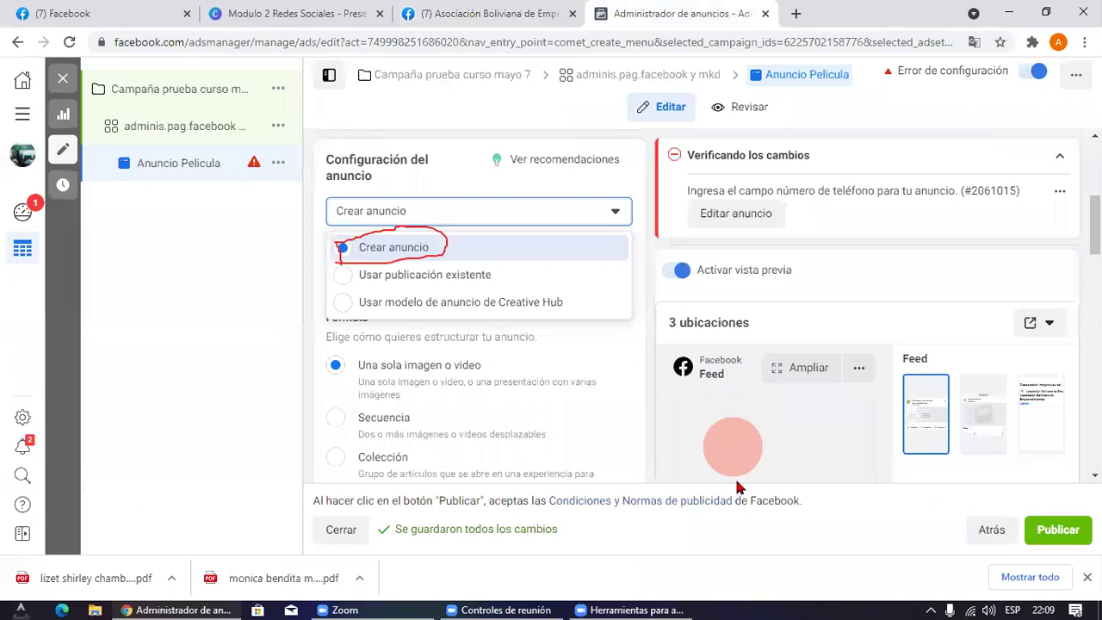
pyautogui.rightClick(400, 288)
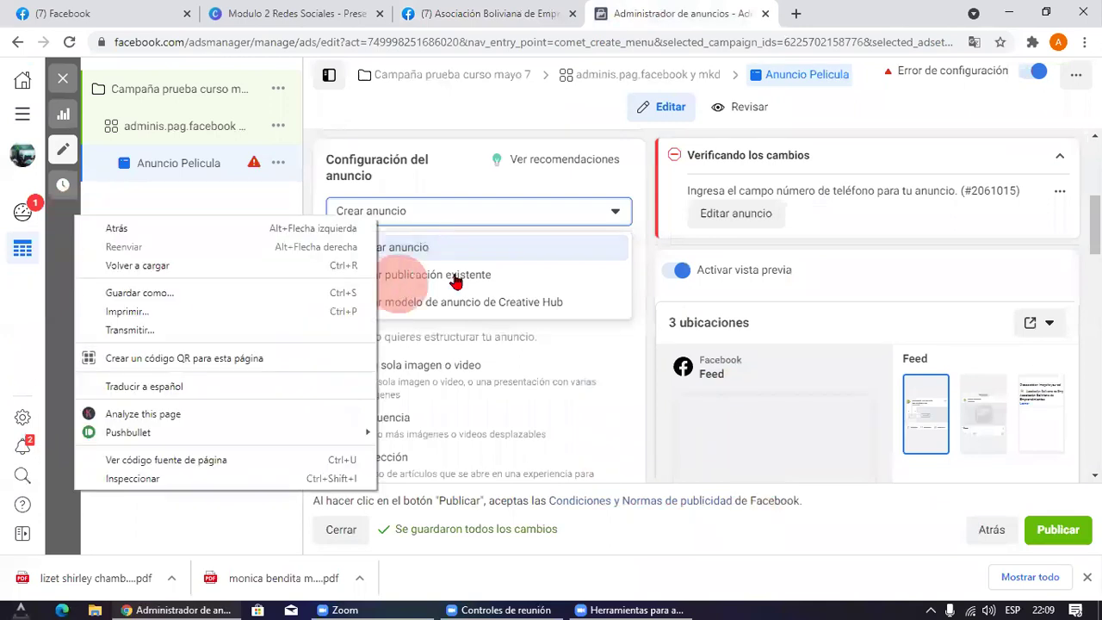
pyautogui.click(456, 283)
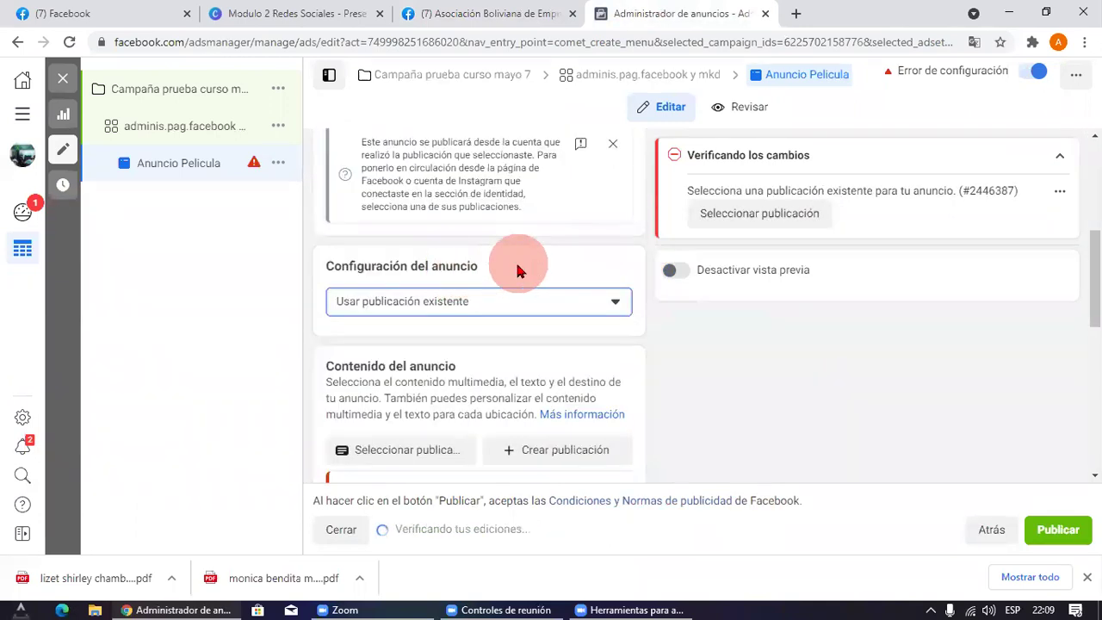
# Step: Open the new post composer from the ad content section to view it, and close it without writing a post
pyautogui.scroll(-2, 482, 259)
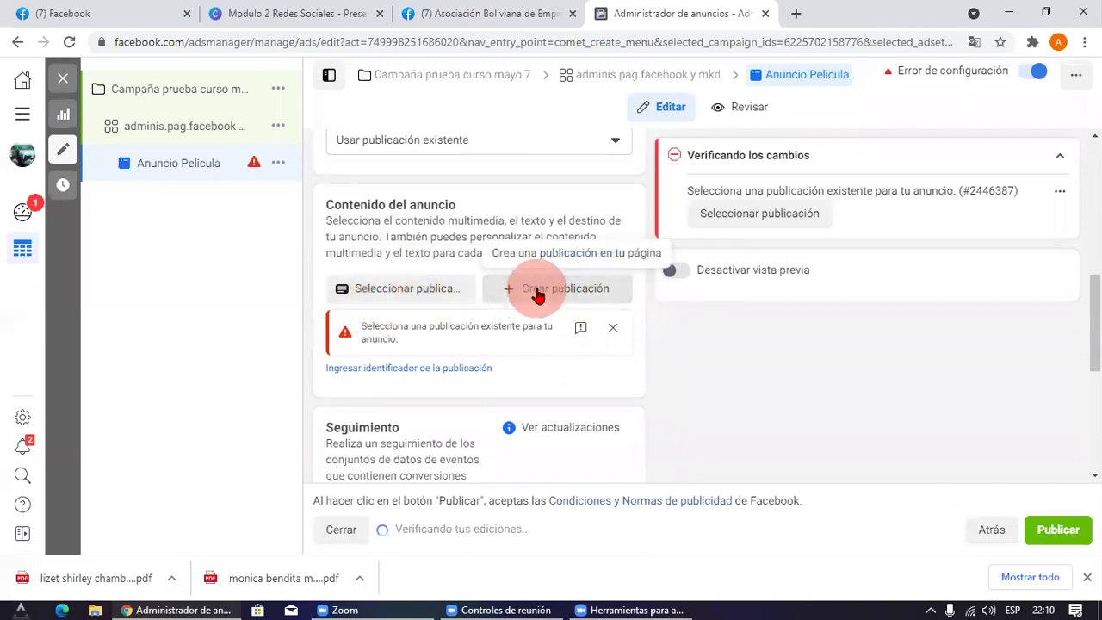
pyautogui.click(467, 12)
pyautogui.click(670, 8)
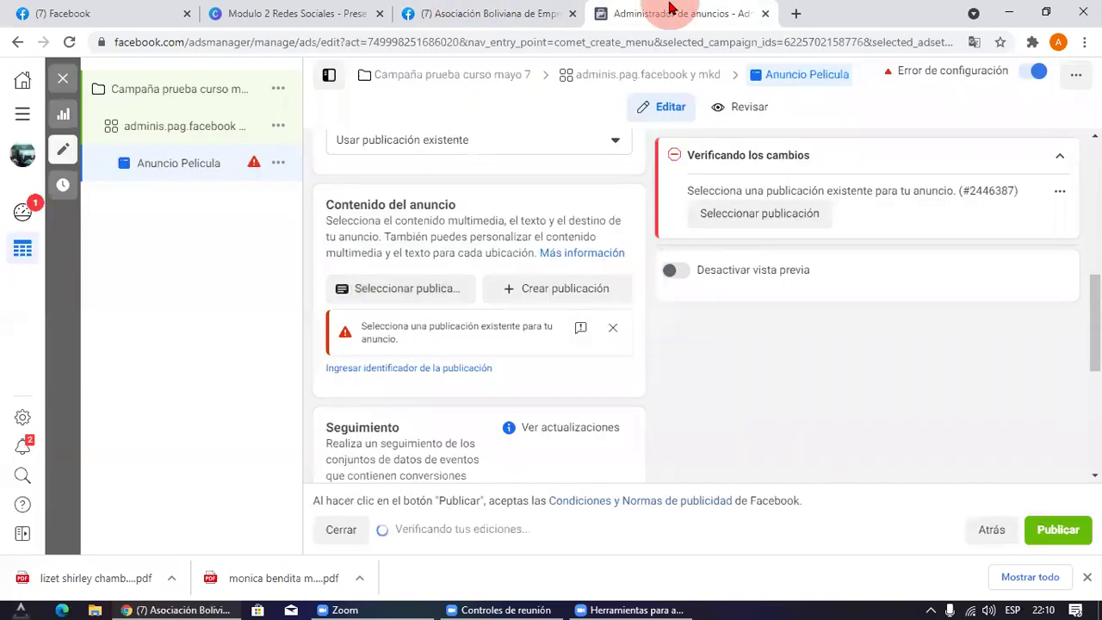
pyautogui.click(368, 294)
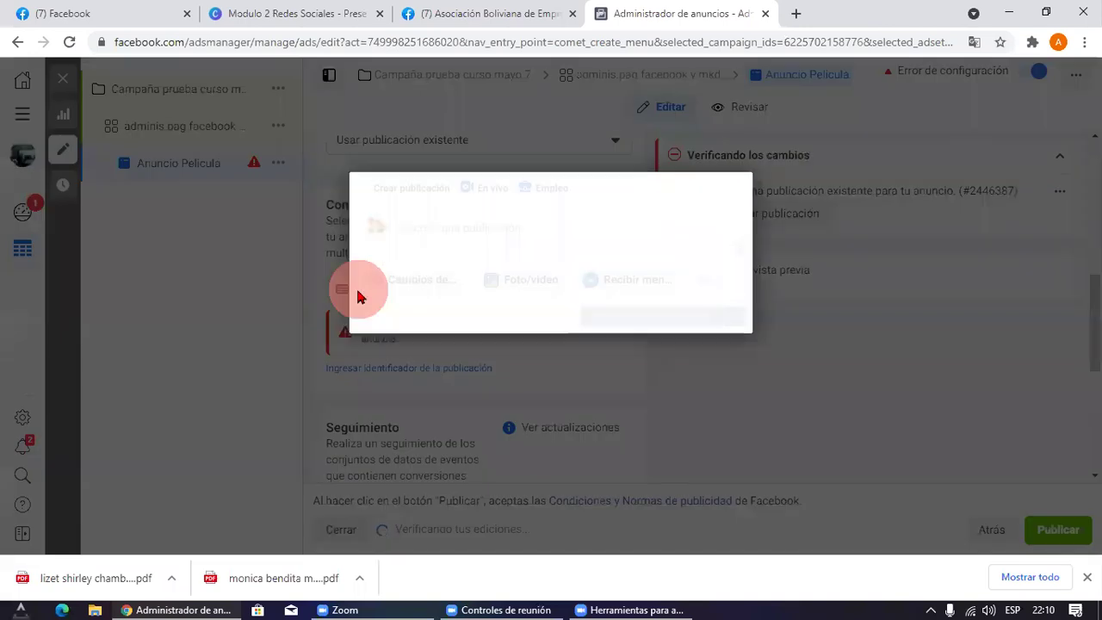
pyautogui.click(465, 235)
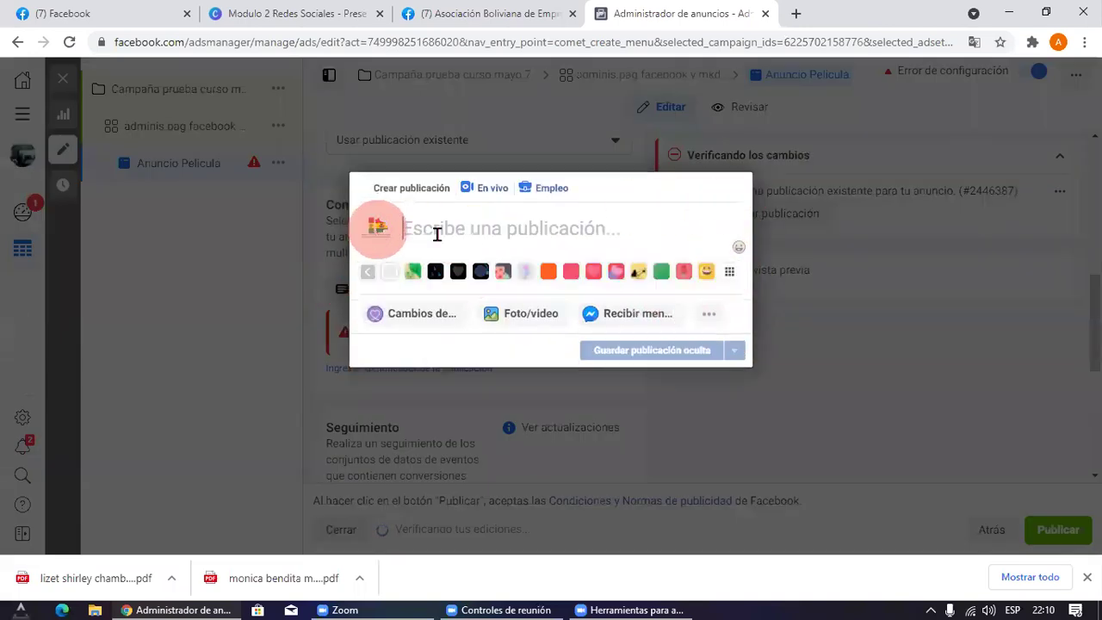
pyautogui.click(224, 285)
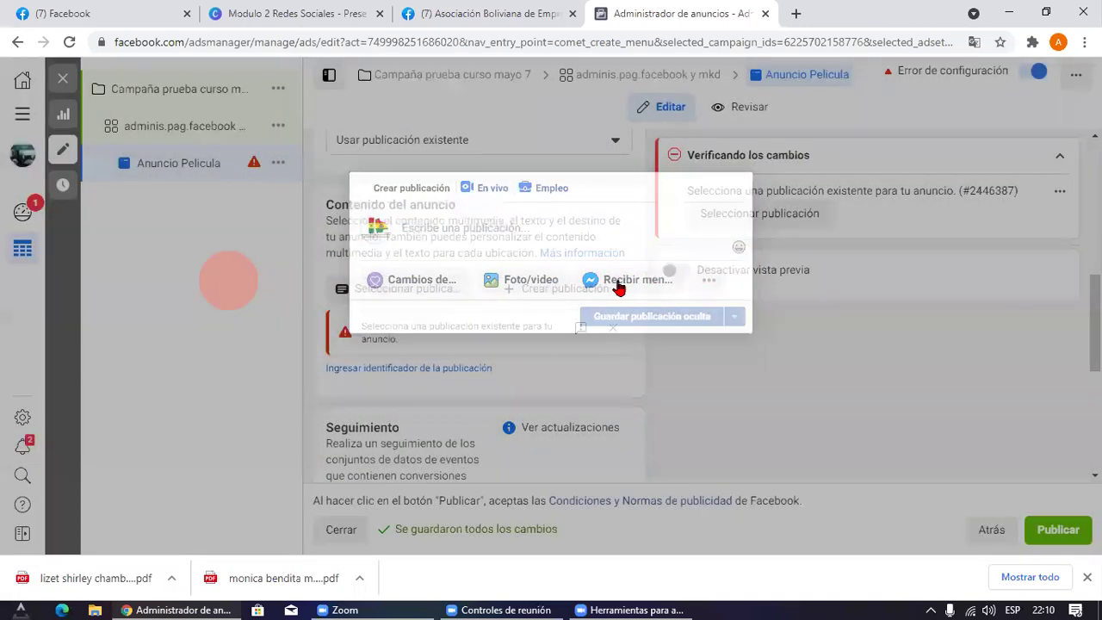
# Step: Examine the ad content options for selecting or creating a post alongside the page's published films and documentaries post
pyautogui.scroll(3, 490, 339)
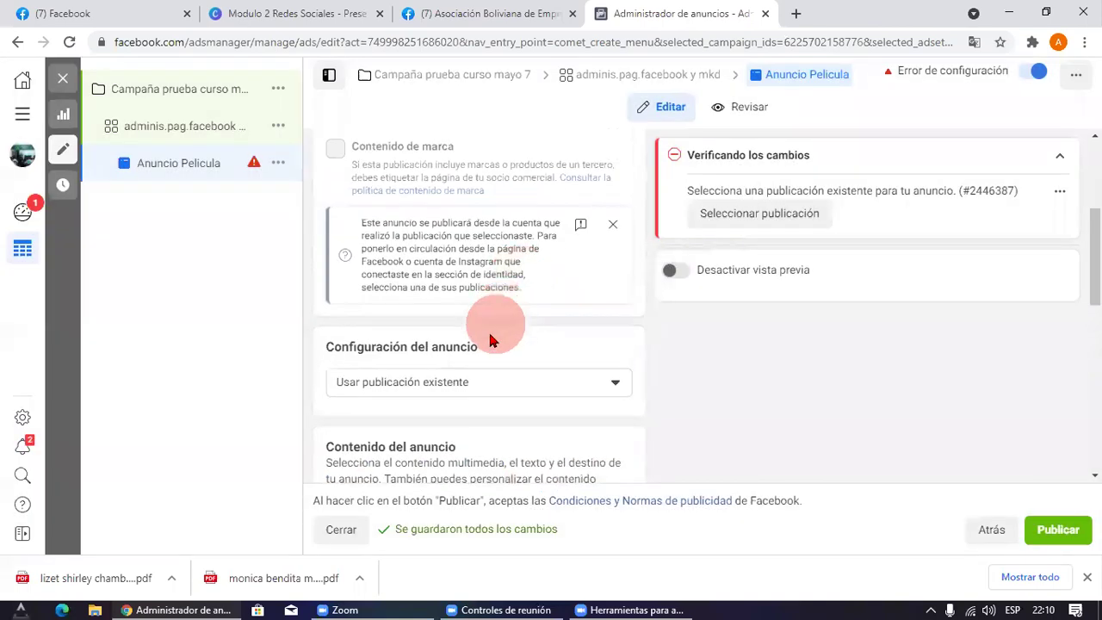
pyautogui.scroll(-2, 469, 289)
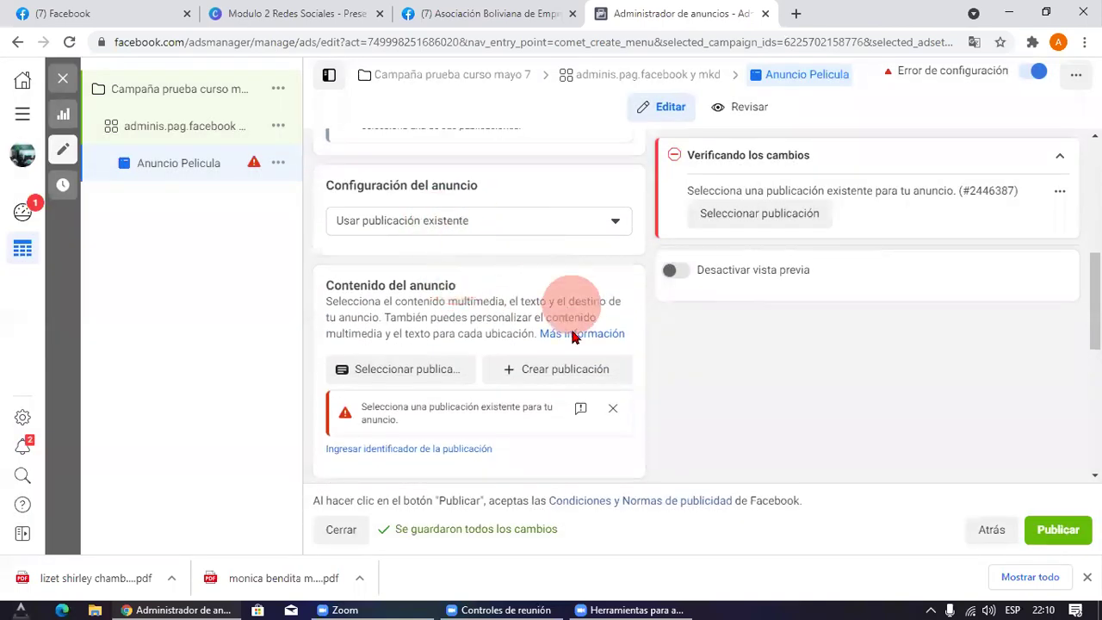
pyautogui.click(455, 13)
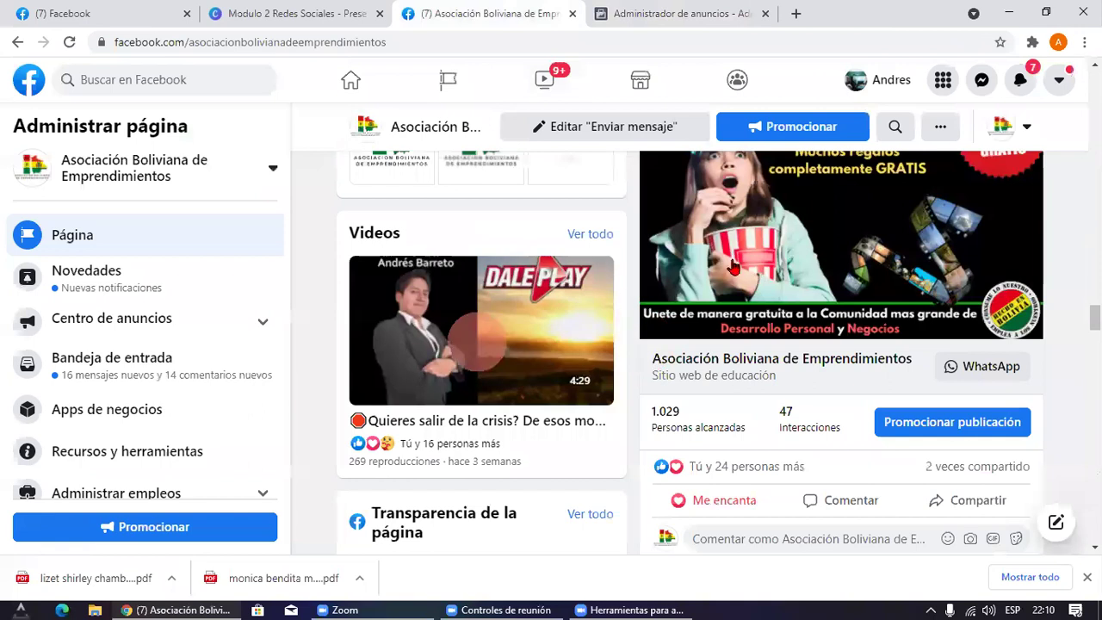
pyautogui.click(684, 13)
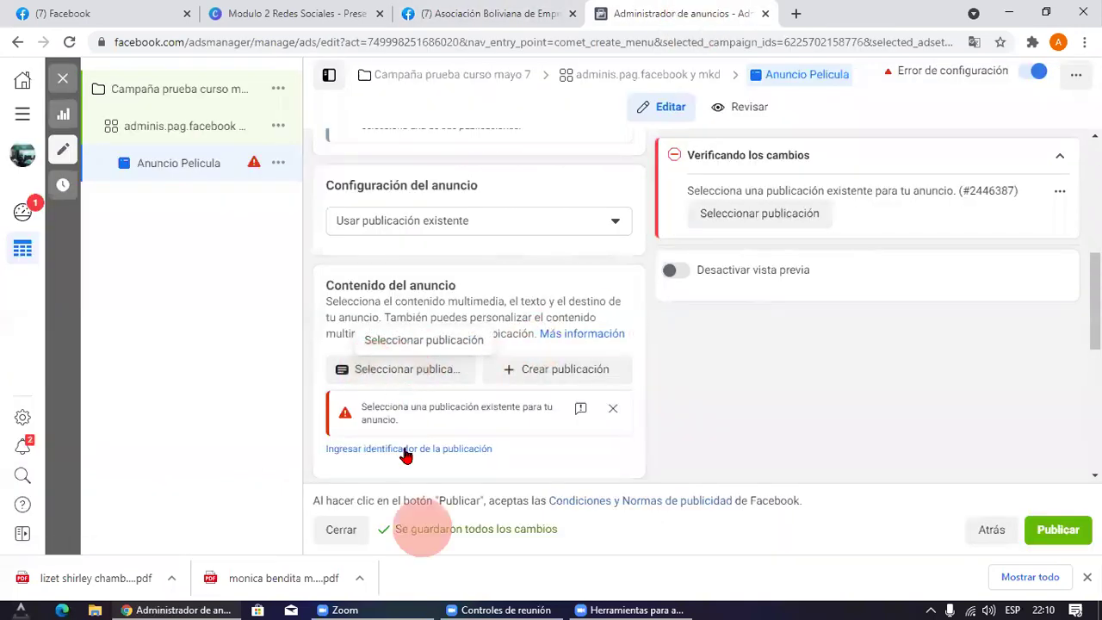
pyautogui.click(495, 14)
pyautogui.scroll(-5, 745, 334)
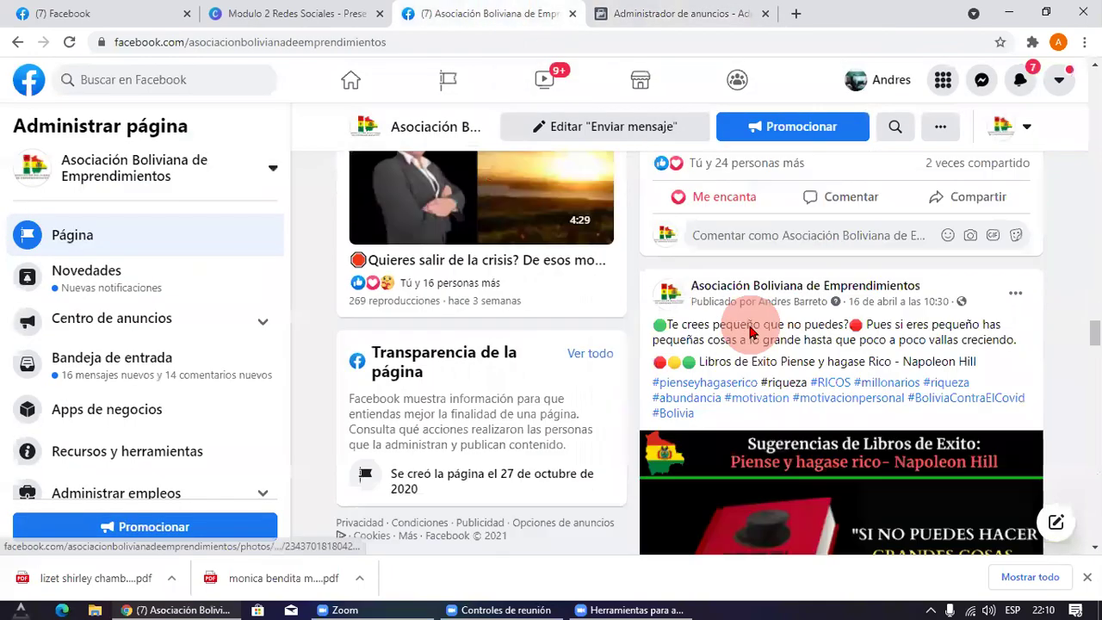
pyautogui.scroll(8, 750, 334)
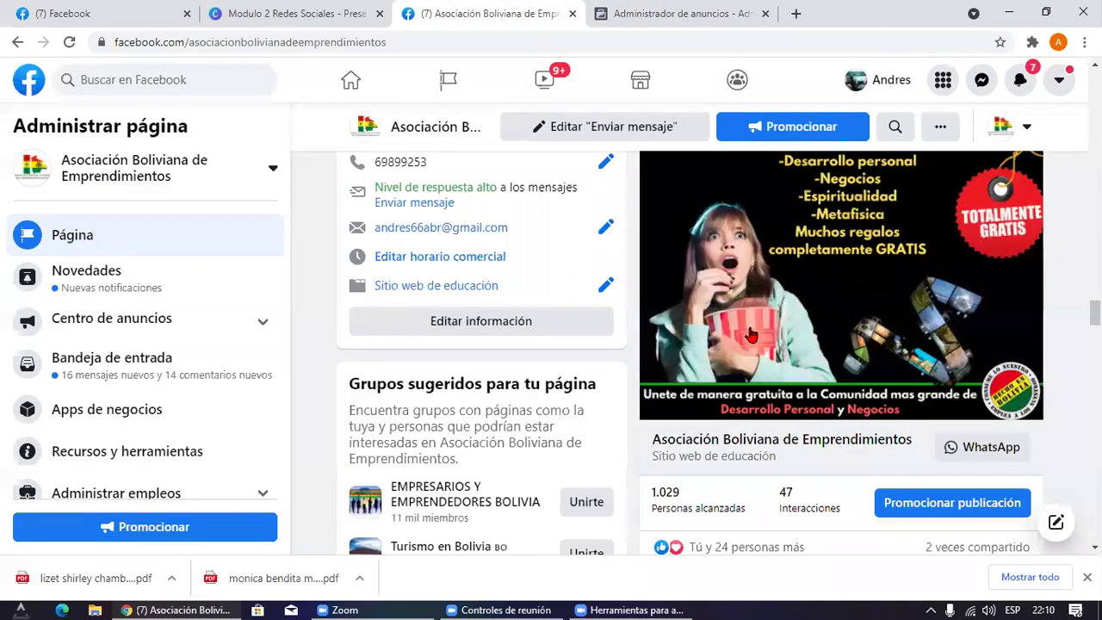
pyautogui.scroll(1, 751, 336)
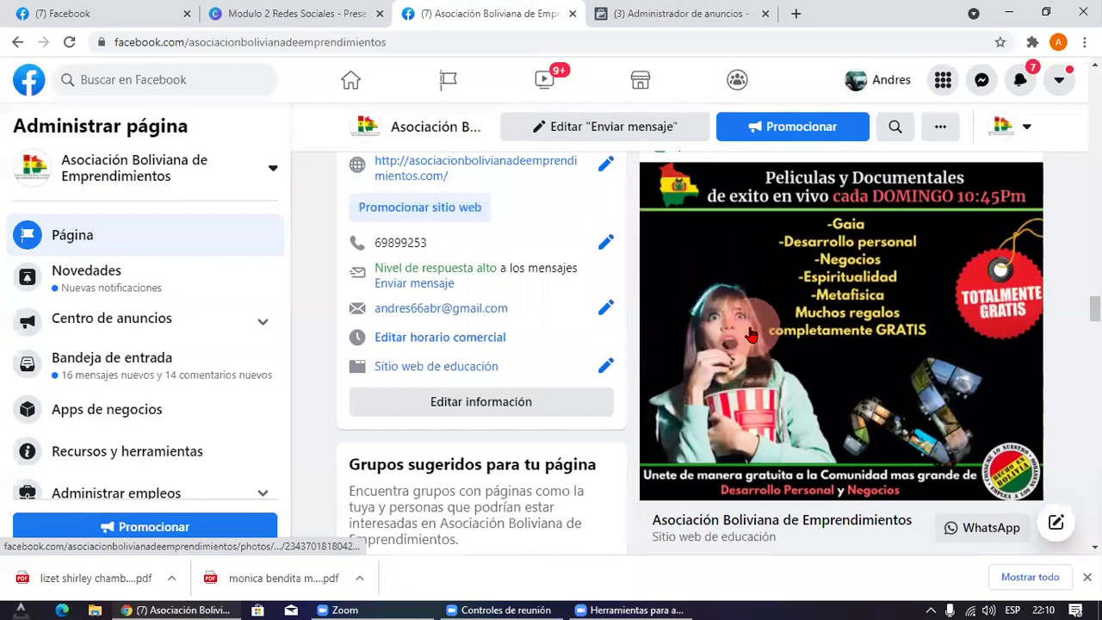
# Step: Return to Ads Manager and choose the 20 April 2021 post "Quieres ver peliculas y documentales" as the ad's existing post
pyautogui.click(650, 14)
pyautogui.click(410, 372)
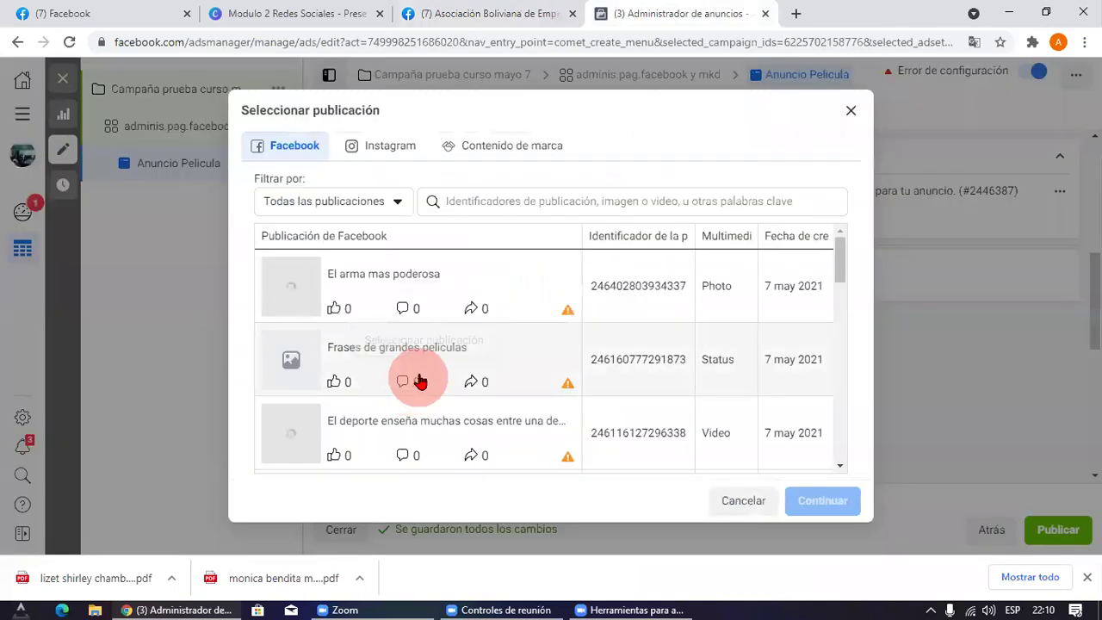
pyautogui.scroll(-3, 517, 295)
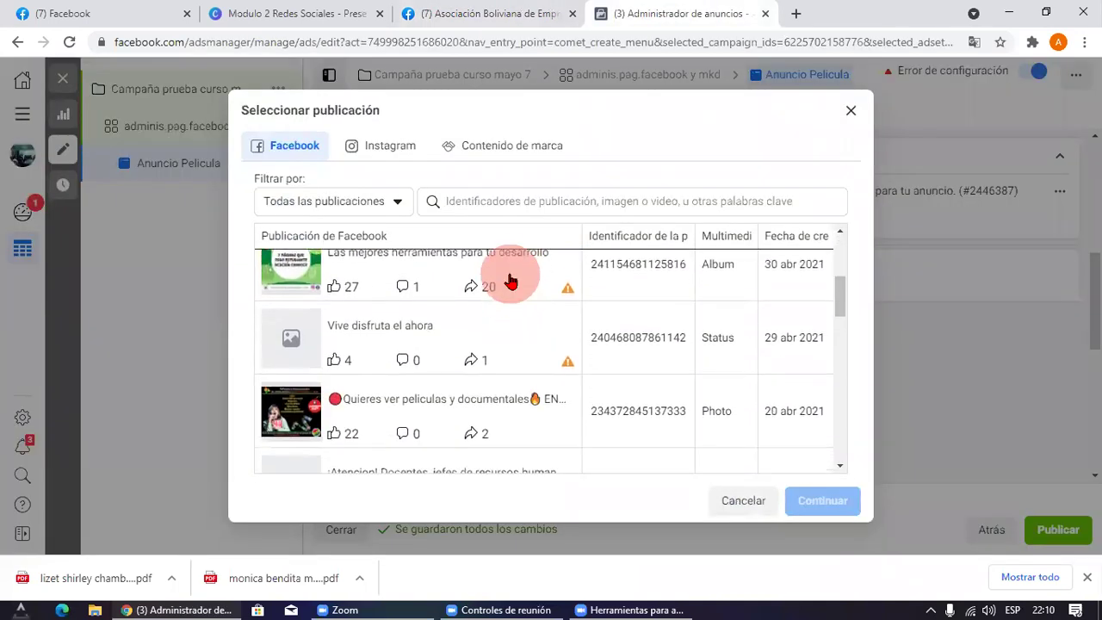
pyautogui.scroll(-1, 510, 281)
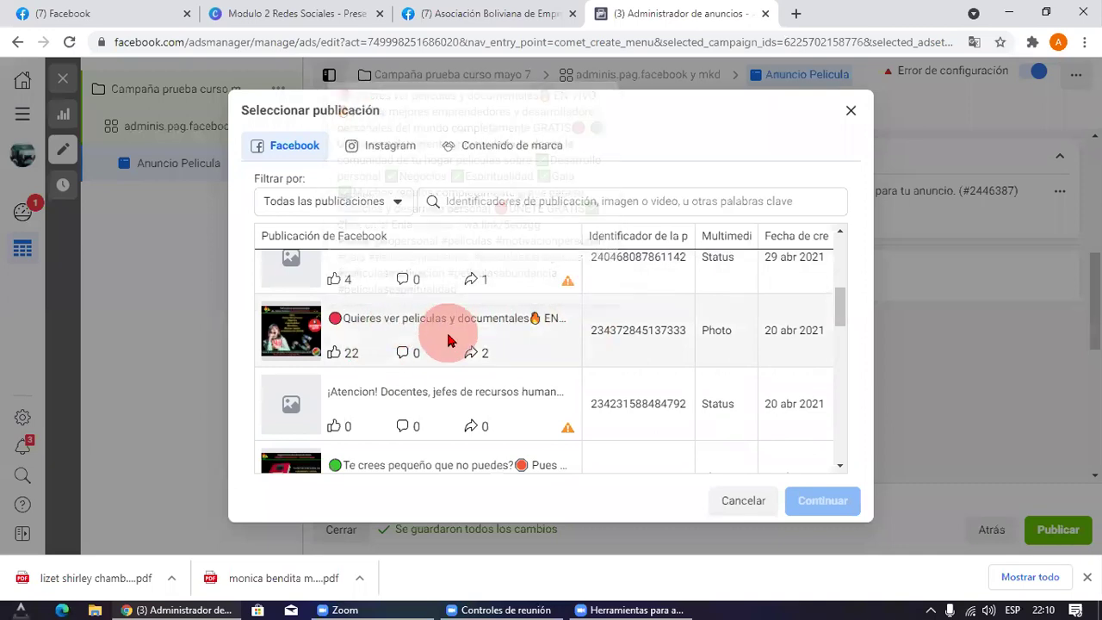
pyautogui.scroll(2, 591, 364)
pyautogui.scroll(2, 564, 379)
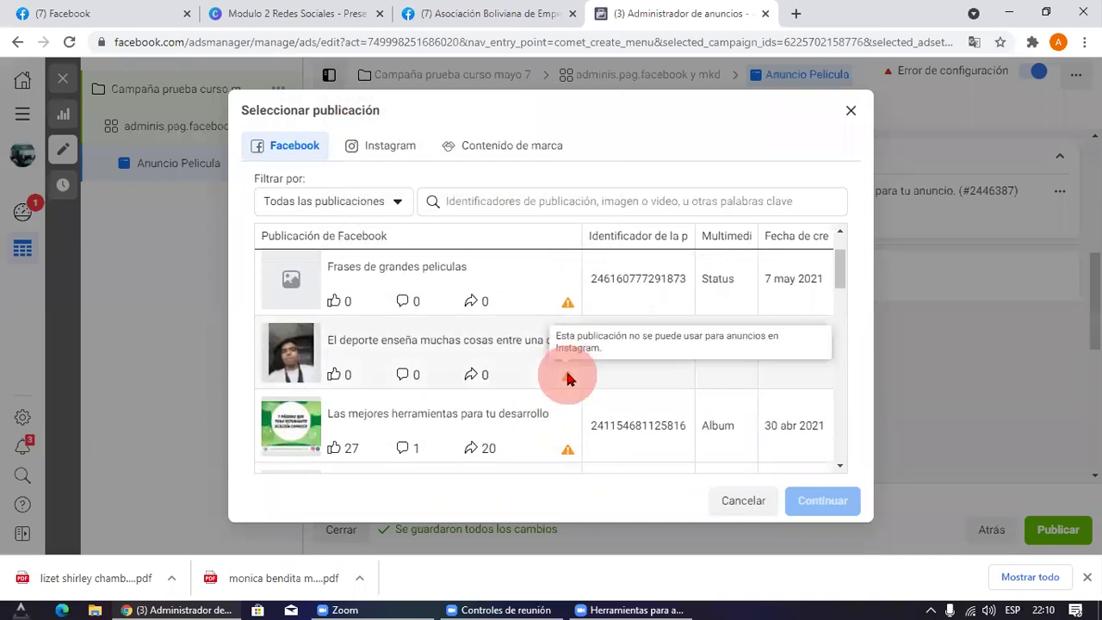
pyautogui.scroll(1, 517, 344)
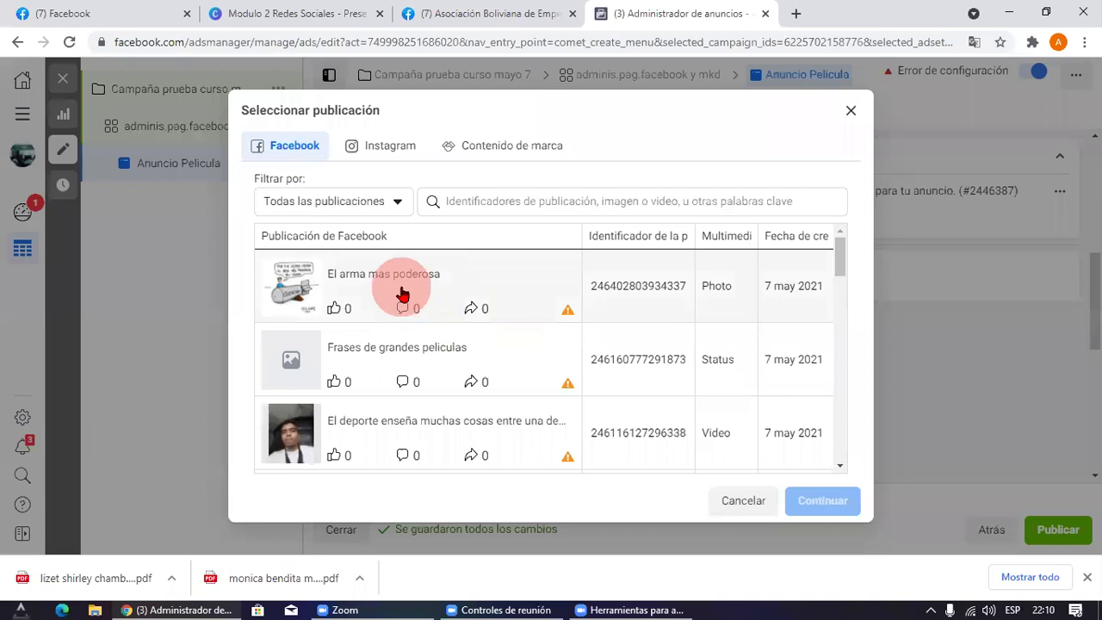
pyautogui.scroll(-3, 403, 295)
pyautogui.scroll(1, 435, 345)
pyautogui.click(371, 332)
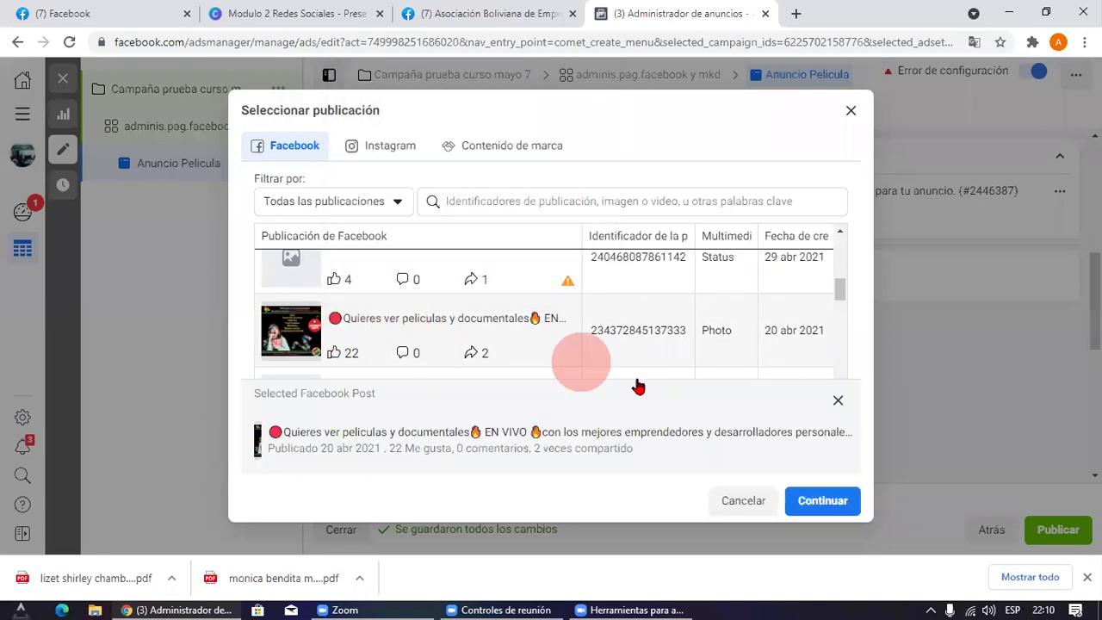
pyautogui.click(825, 500)
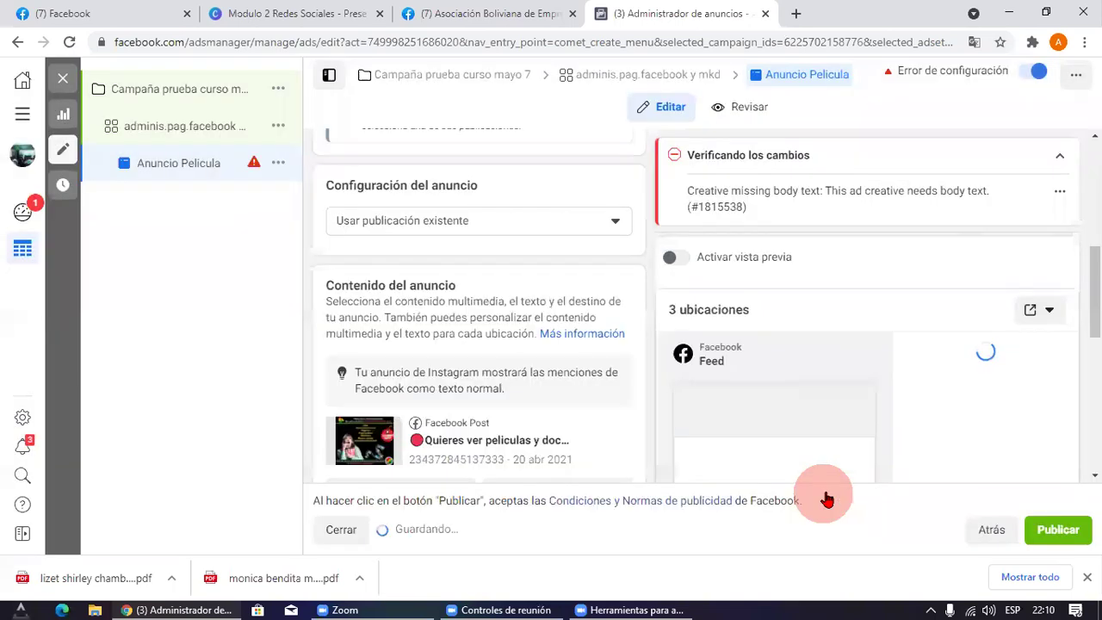
# Step: Review the ad's feed preview and its Enviar mensaje de WhatsApp call to action
pyautogui.scroll(-3, 759, 351)
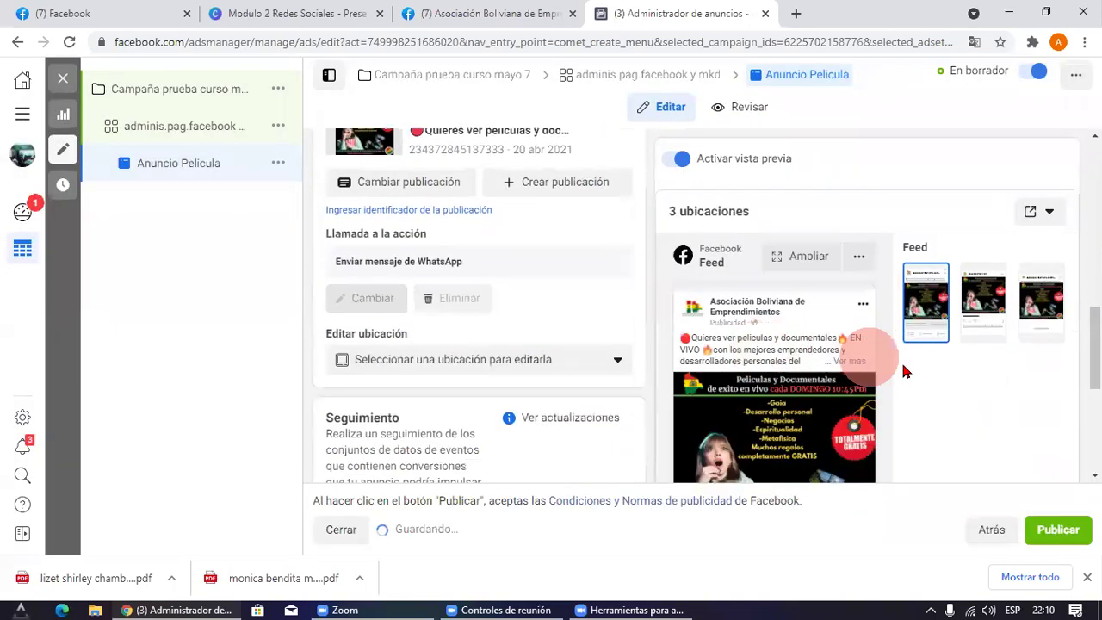
pyautogui.scroll(2, 576, 229)
pyautogui.scroll(-1, 969, 371)
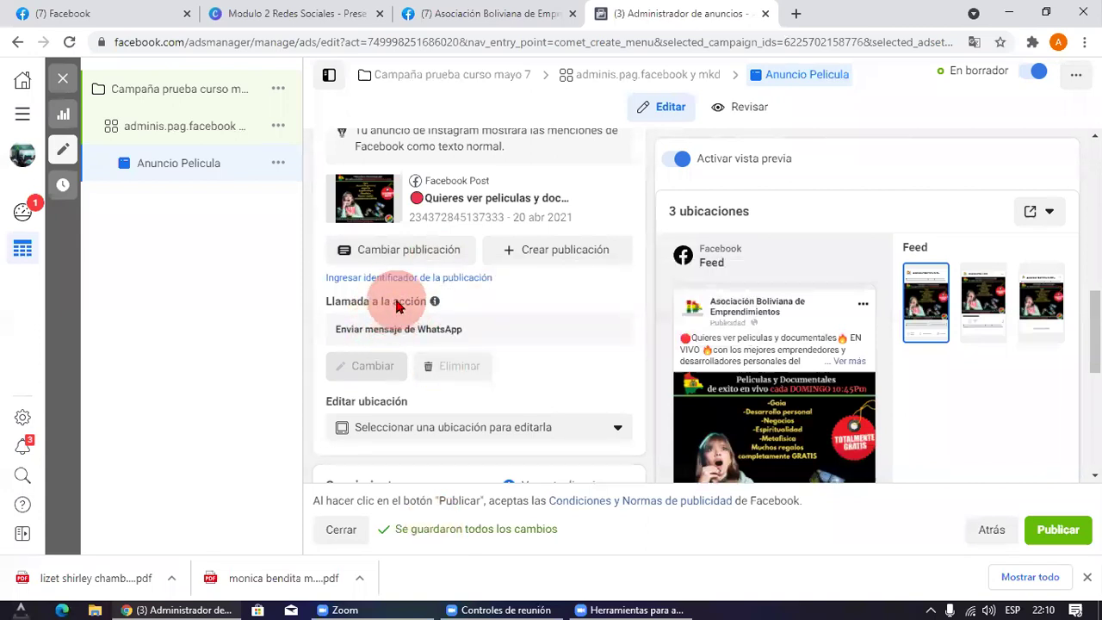
pyautogui.moveTo(485, 325); pyautogui.dragTo(428, 348)
pyautogui.scroll(2, 345, 364)
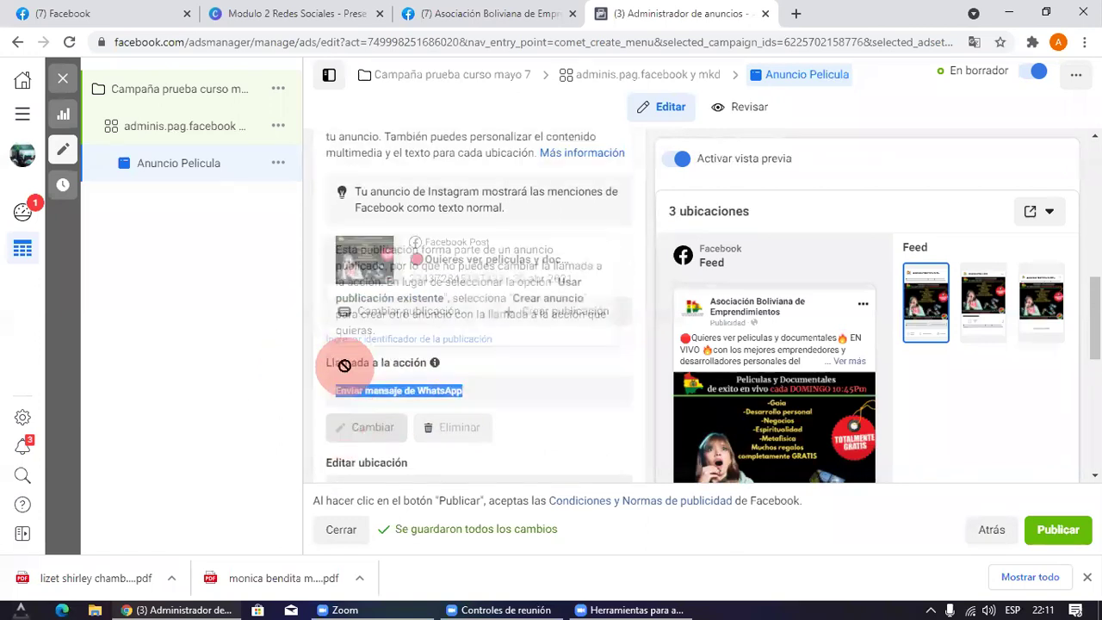
# Step: Replace the ad's post with the 14 April 2021 post "Bolivia es un pais fracasado?"
pyautogui.scroll(-2, 364, 381)
pyautogui.click(399, 258)
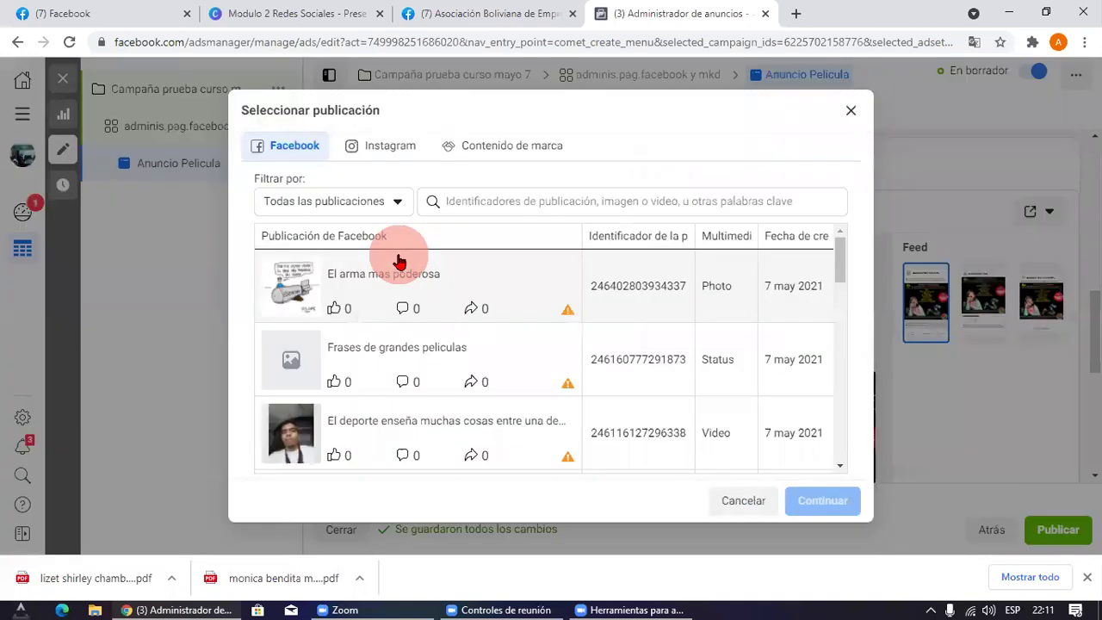
pyautogui.scroll(-5, 443, 325)
pyautogui.scroll(-2, 469, 324)
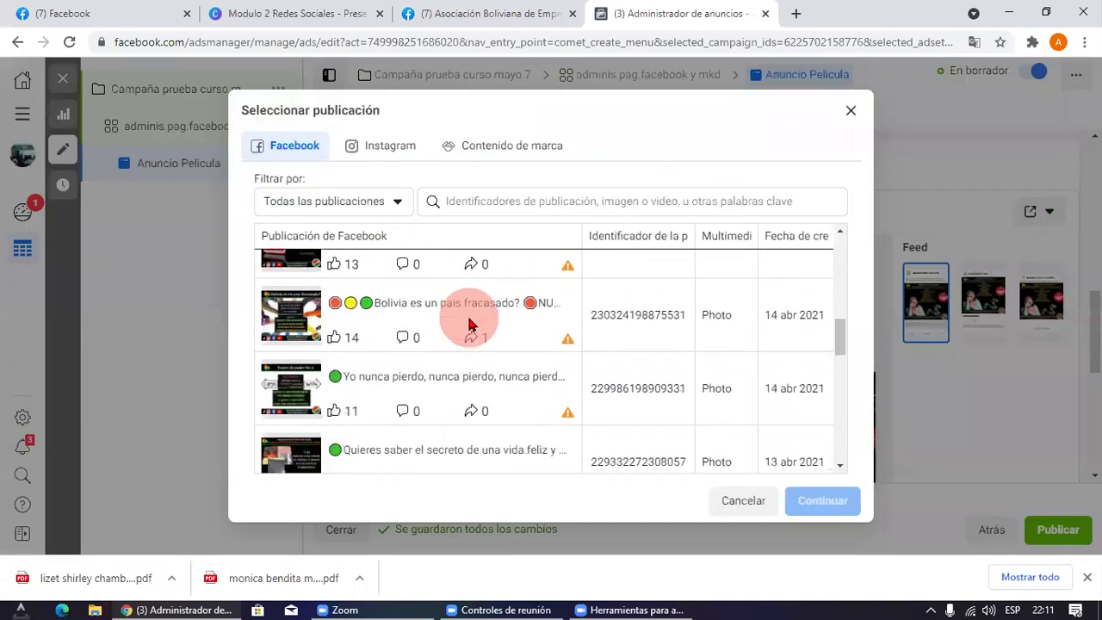
pyautogui.click(373, 320)
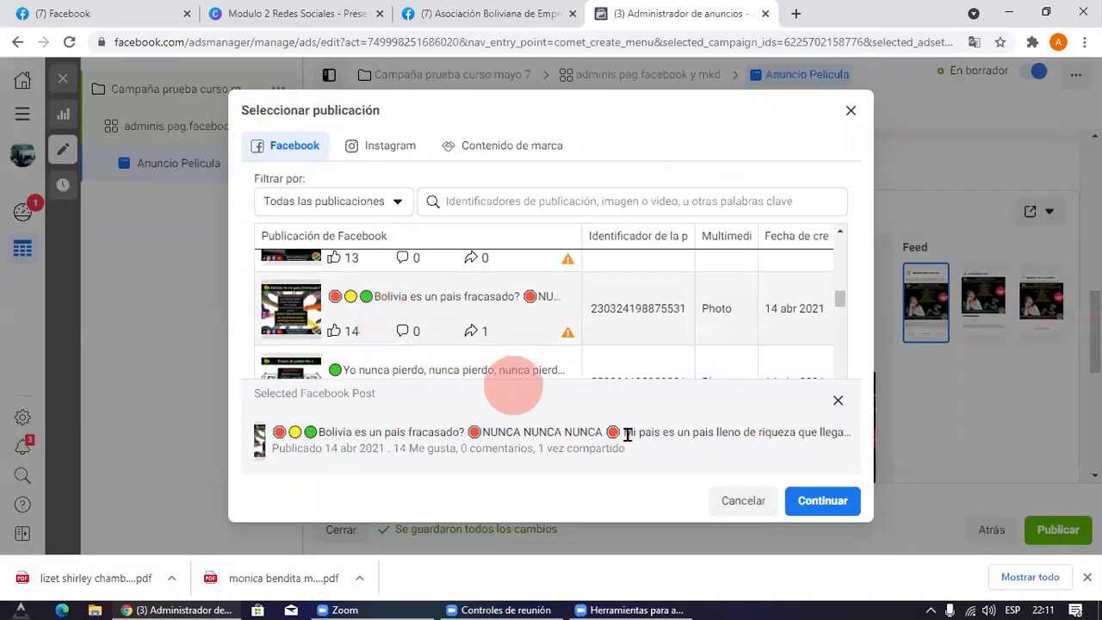
pyautogui.click(822, 500)
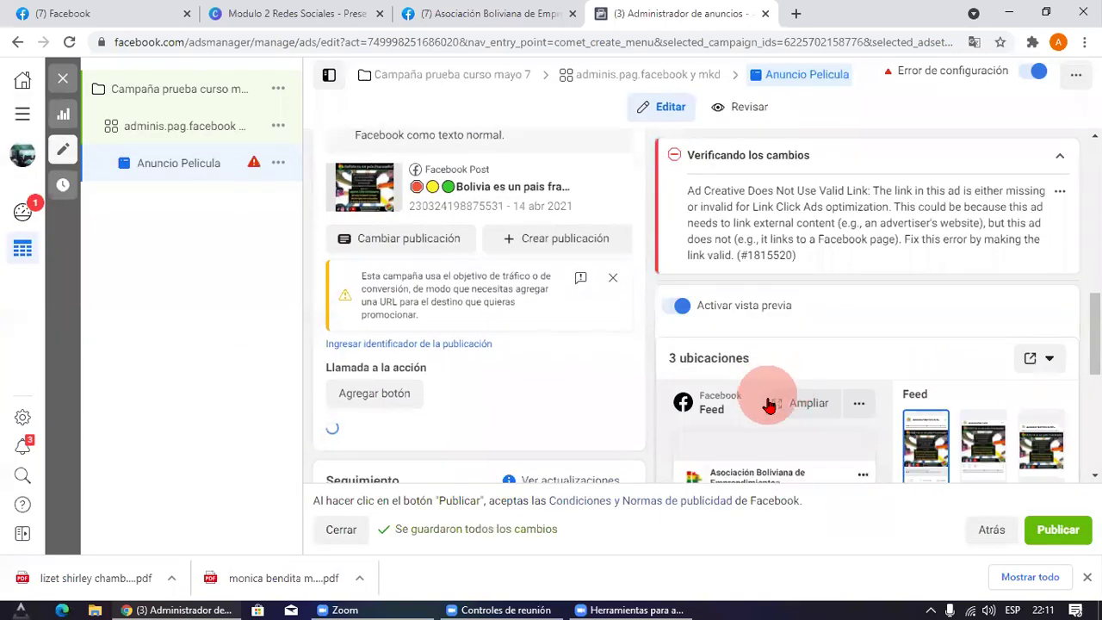
# Step: Compare the ad preview with the original "Bolivia es un pais Fracasado?" post on the Facebook page, and return to Ads Manager
pyautogui.scroll(-4, 898, 374)
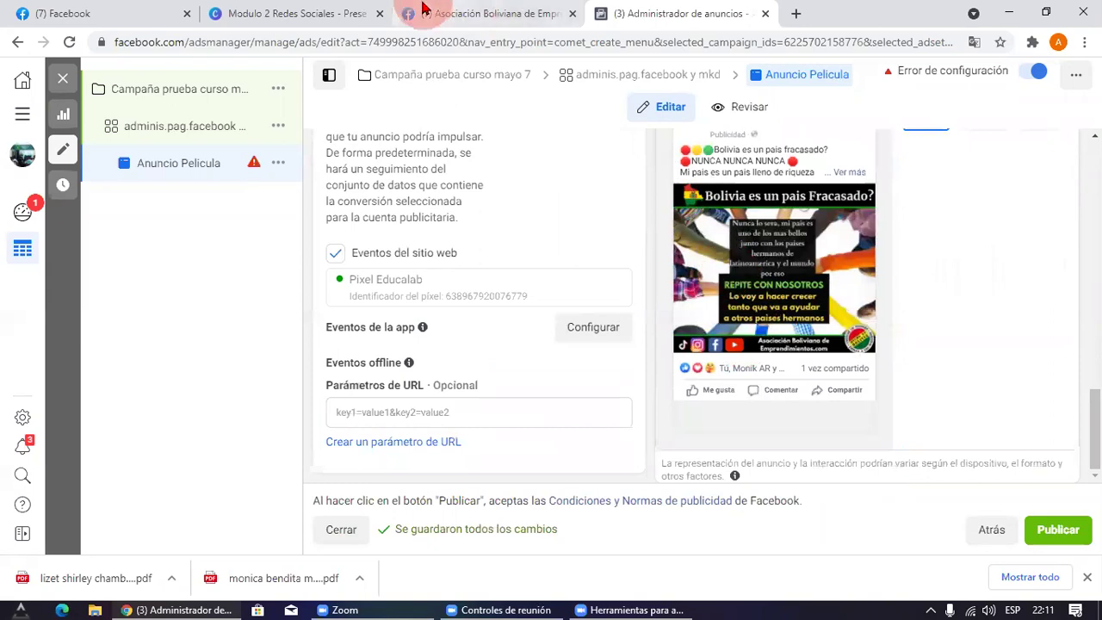
pyautogui.click(465, 14)
pyautogui.scroll(-10, 777, 335)
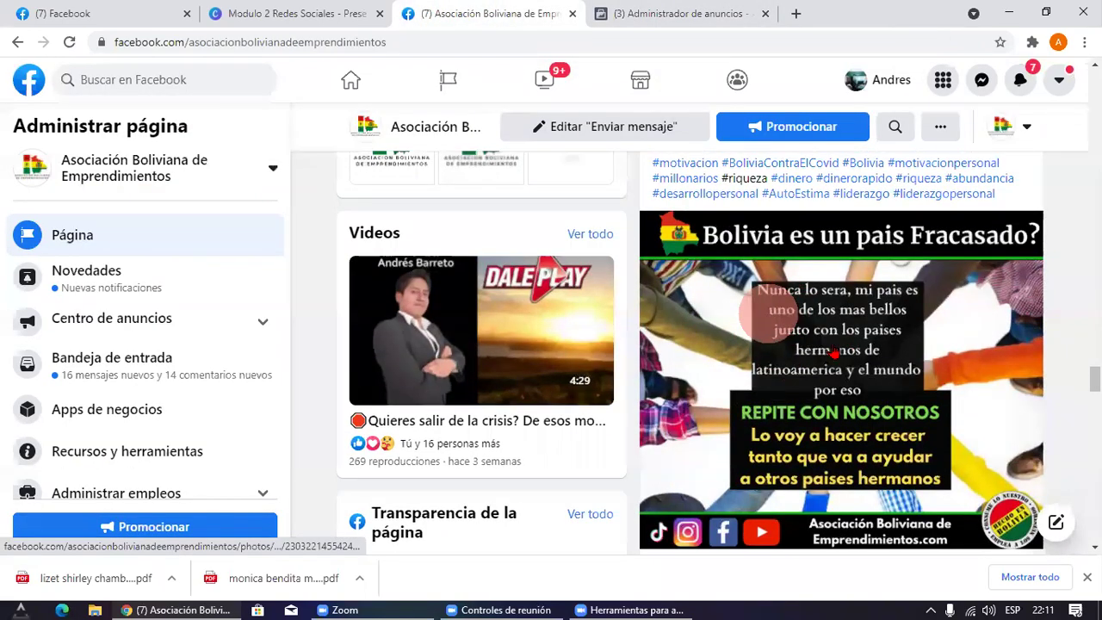
pyautogui.scroll(-4, 834, 353)
pyautogui.click(650, 14)
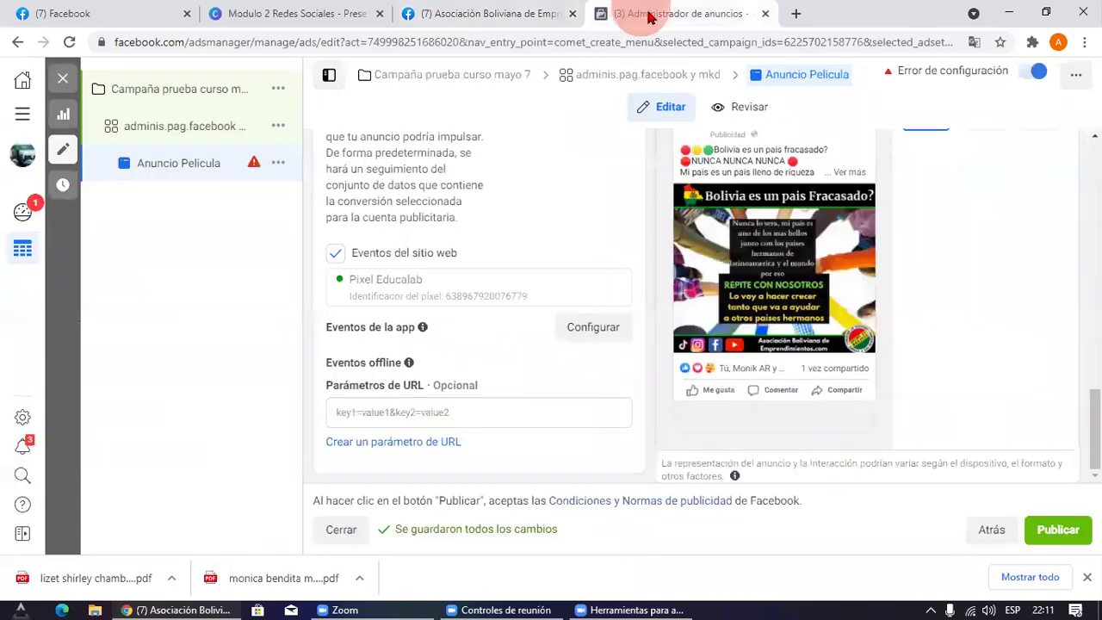
# Step: Review the ad content section and mark the Agregar botón option under Llamada a la acción with a circle and arrows
pyautogui.scroll(3, 470, 276)
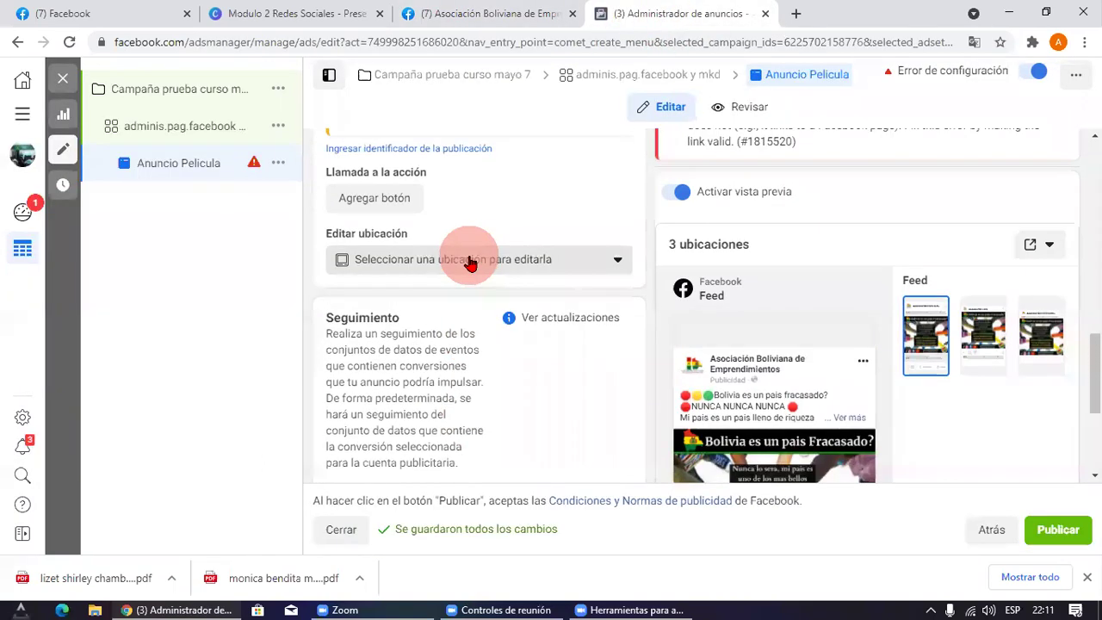
pyautogui.scroll(4, 470, 264)
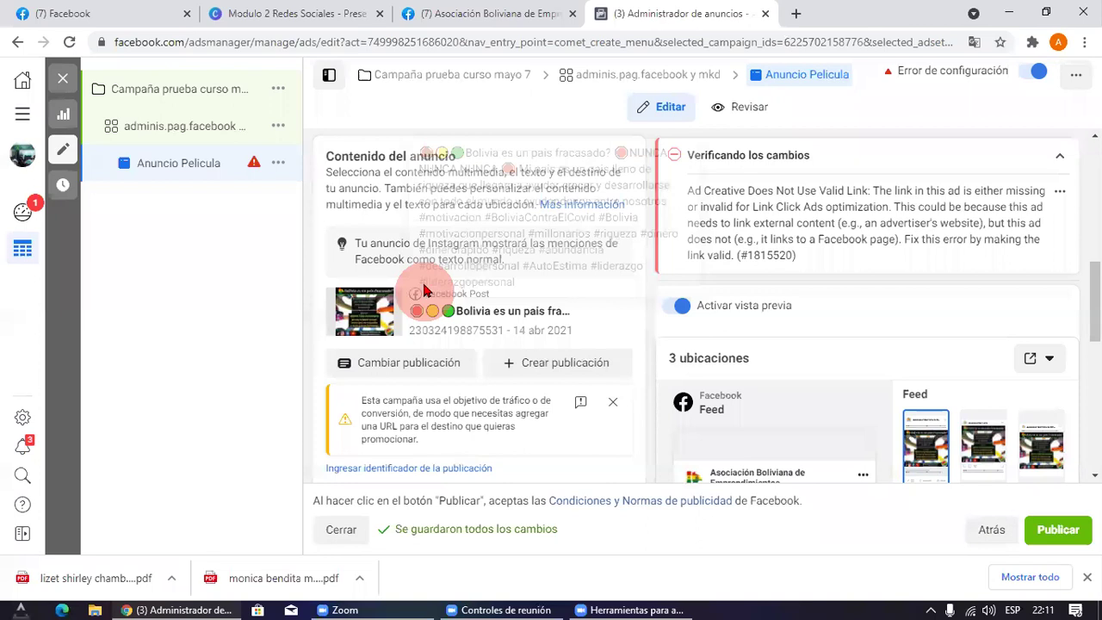
pyautogui.scroll(-2, 424, 291)
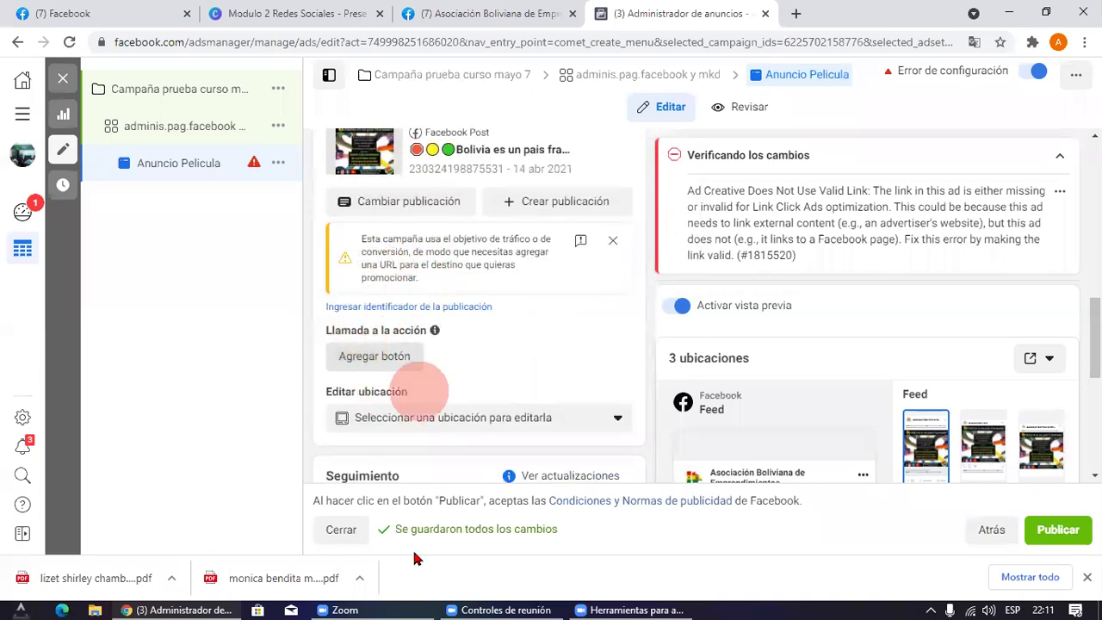
pyautogui.moveTo(59, 268)
pyautogui.mouseDown()
pyautogui.moveTo(249, 349)
pyautogui.moveTo(243, 374)
pyautogui.moveTo(217, 378)
pyautogui.mouseUp()
pyautogui.moveTo(83, 512)
pyautogui.mouseDown()
pyautogui.moveTo(276, 396)
pyautogui.moveTo(235, 389)
pyautogui.moveTo(279, 442)
pyautogui.mouseUp()
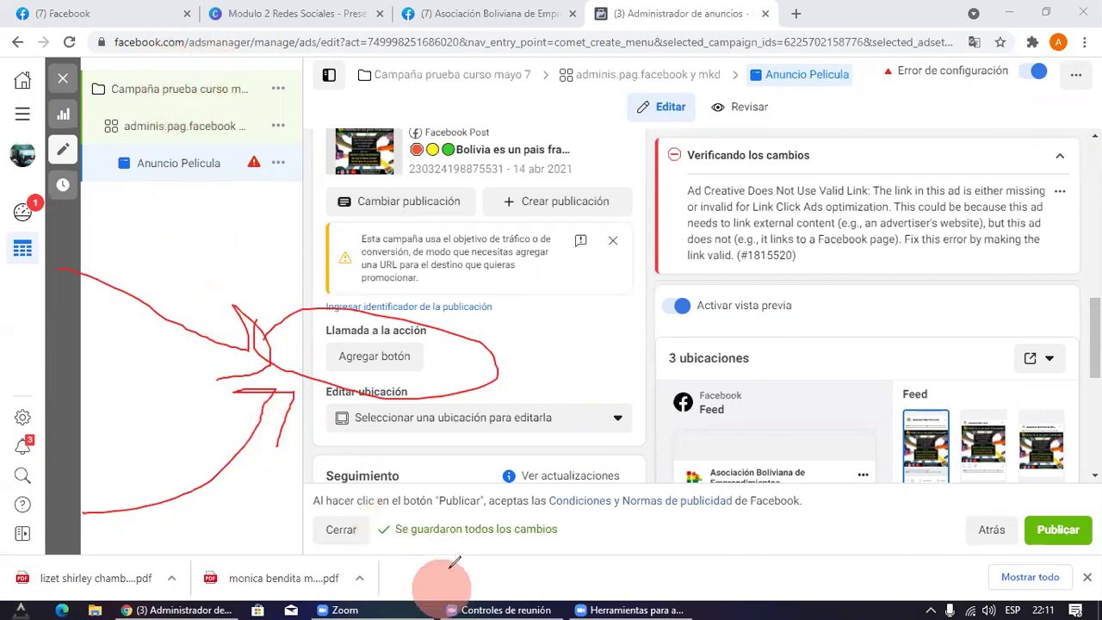
pyautogui.moveTo(156, 118)
pyautogui.mouseDown()
pyautogui.moveTo(270, 334)
pyautogui.moveTo(308, 285)
pyautogui.mouseUp()
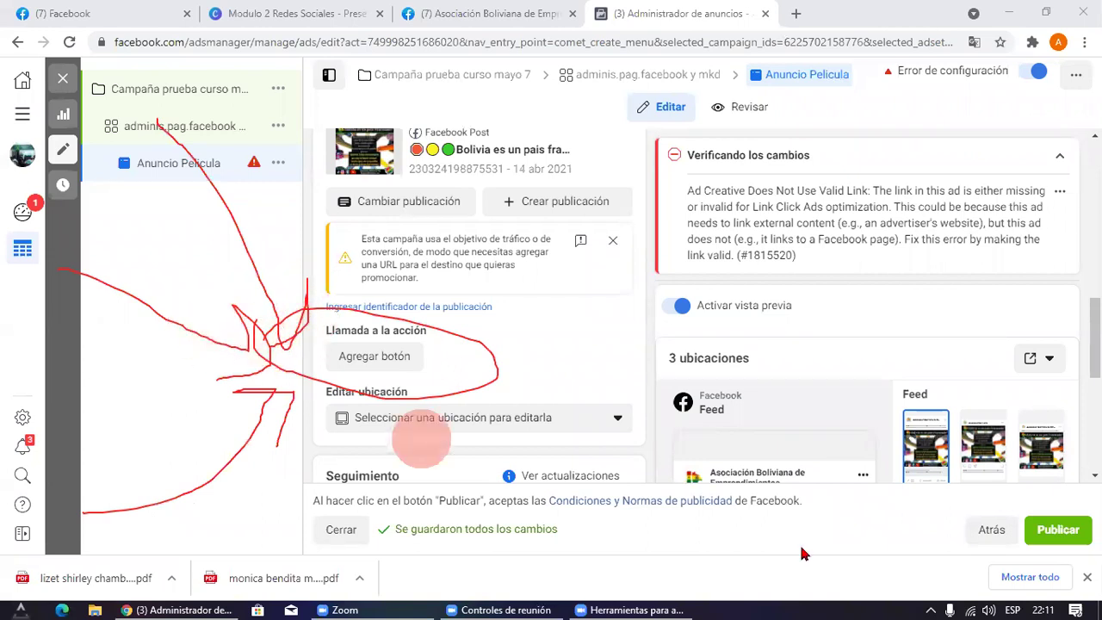
# Step: Add the call to action Enviar mensaje de WhatsApp to the selected post, marking the advertising policy notice, and update the post
pyautogui.click(381, 357)
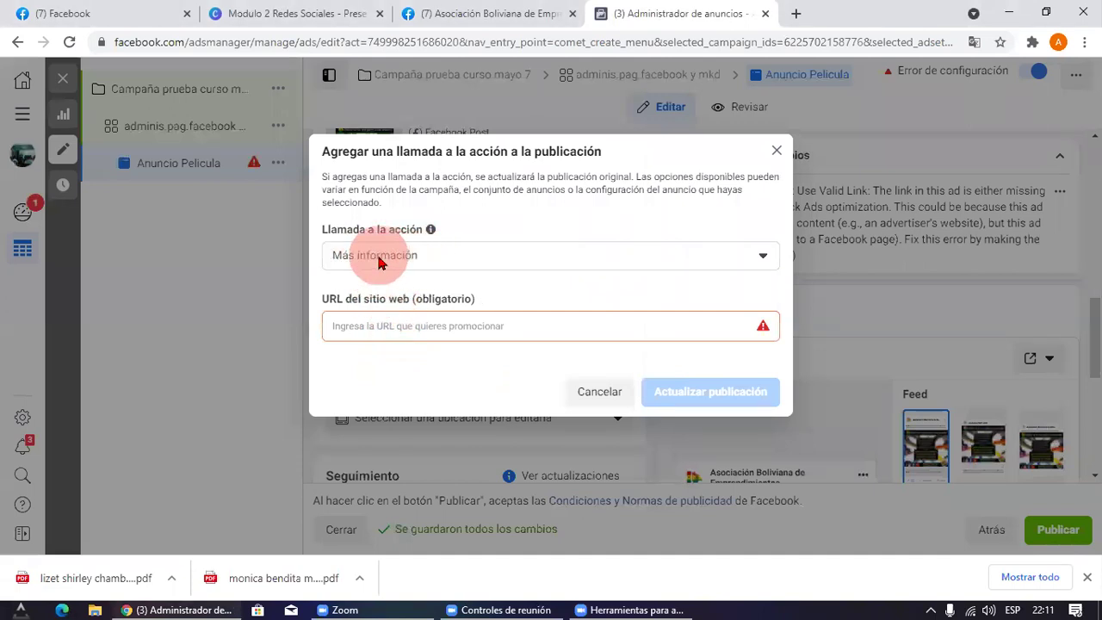
pyautogui.click(363, 327)
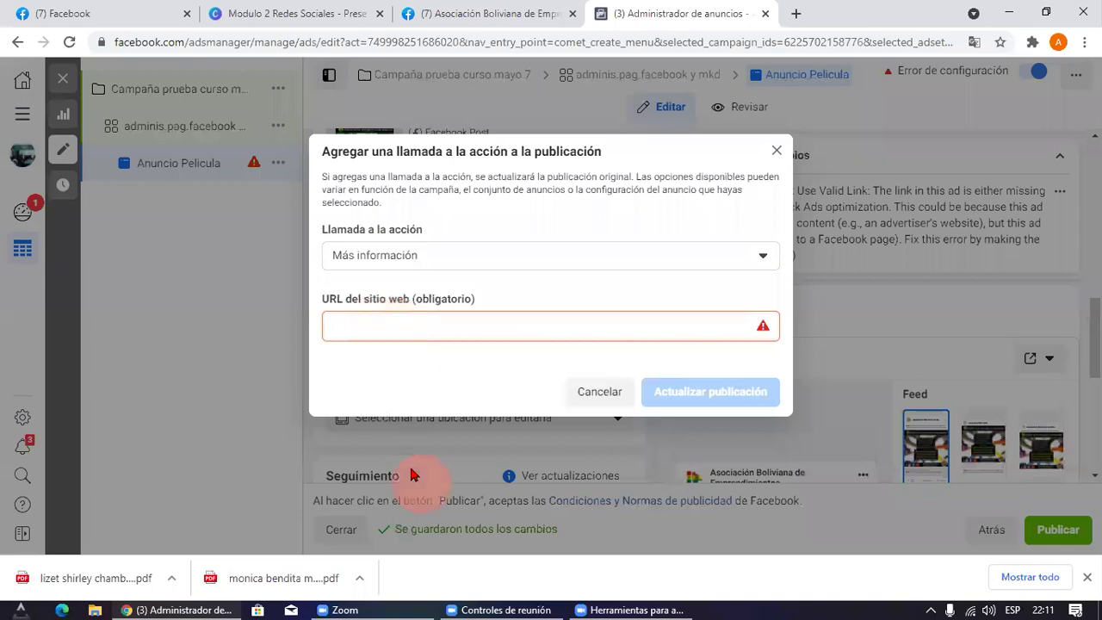
pyautogui.click(354, 336)
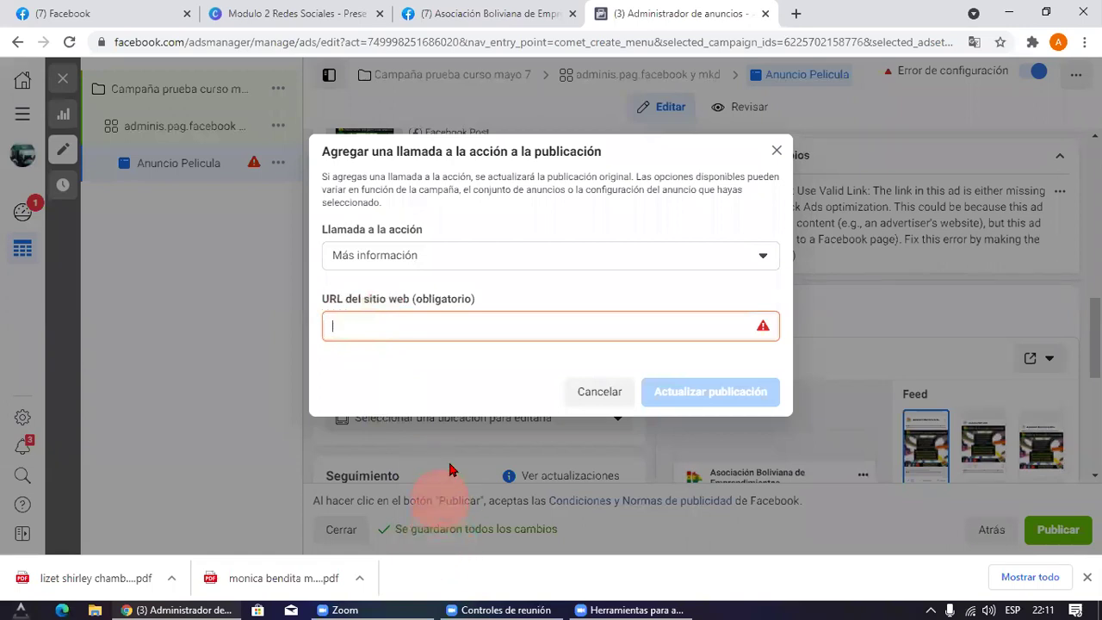
pyautogui.click(361, 255)
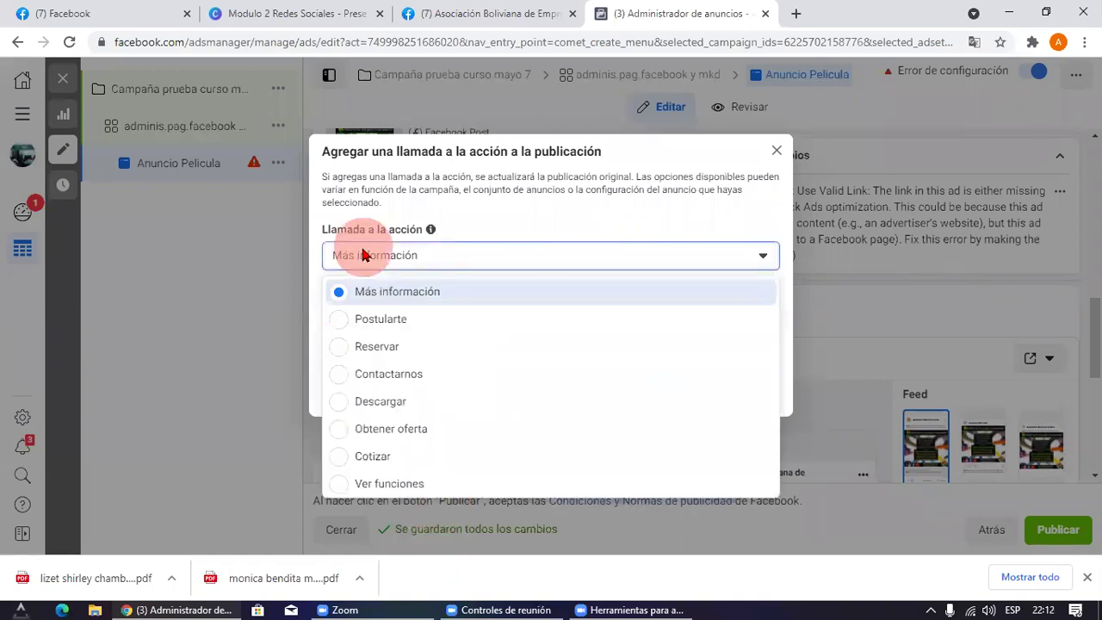
pyautogui.scroll(-3, 458, 366)
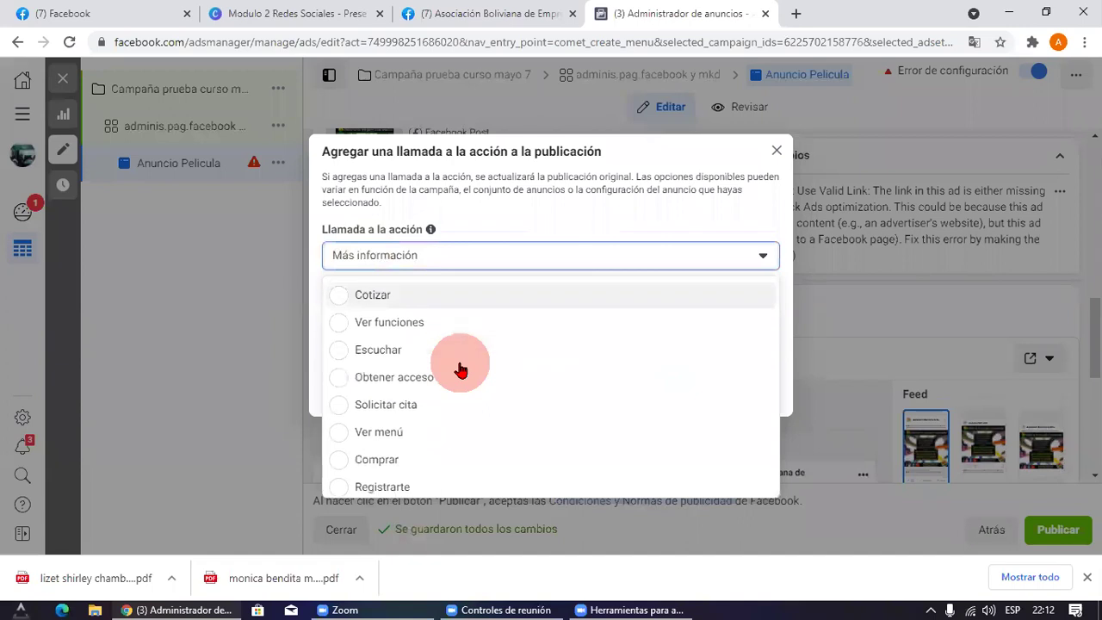
pyautogui.scroll(-1, 458, 369)
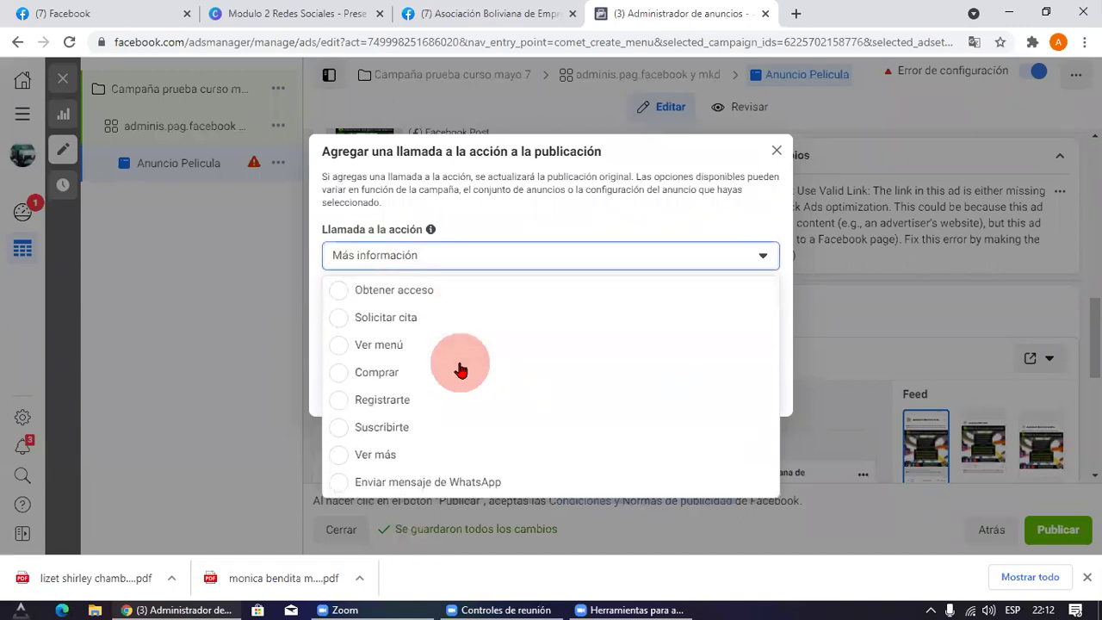
pyautogui.click(364, 486)
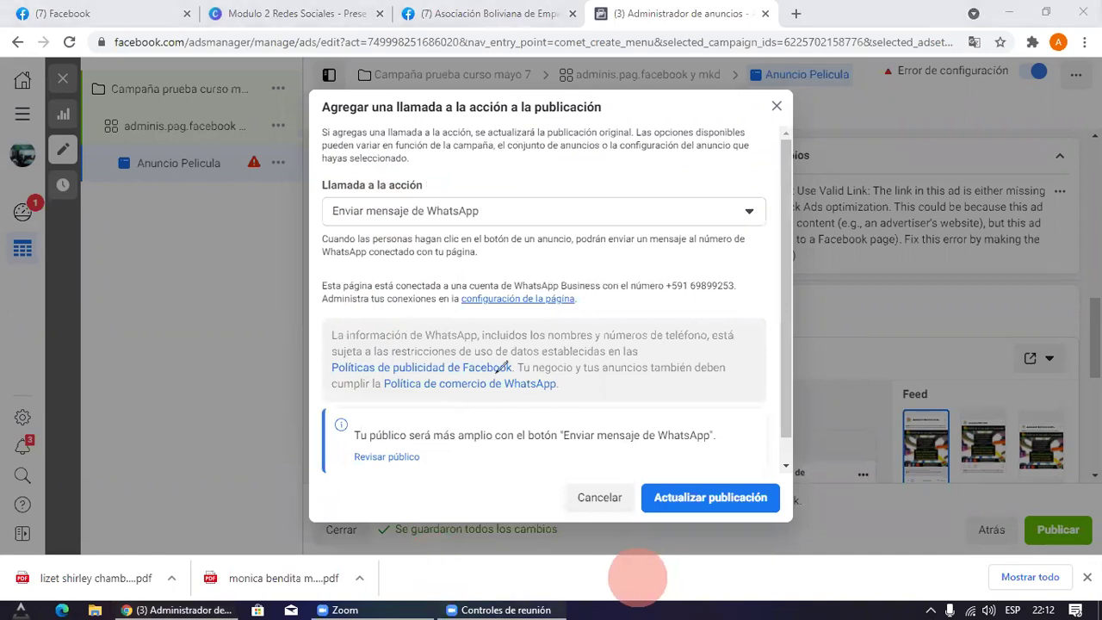
pyautogui.moveTo(499, 366)
pyautogui.mouseDown()
pyautogui.moveTo(357, 349)
pyautogui.moveTo(633, 336)
pyautogui.moveTo(504, 323)
pyautogui.moveTo(629, 345)
pyautogui.moveTo(676, 391)
pyautogui.mouseUp()
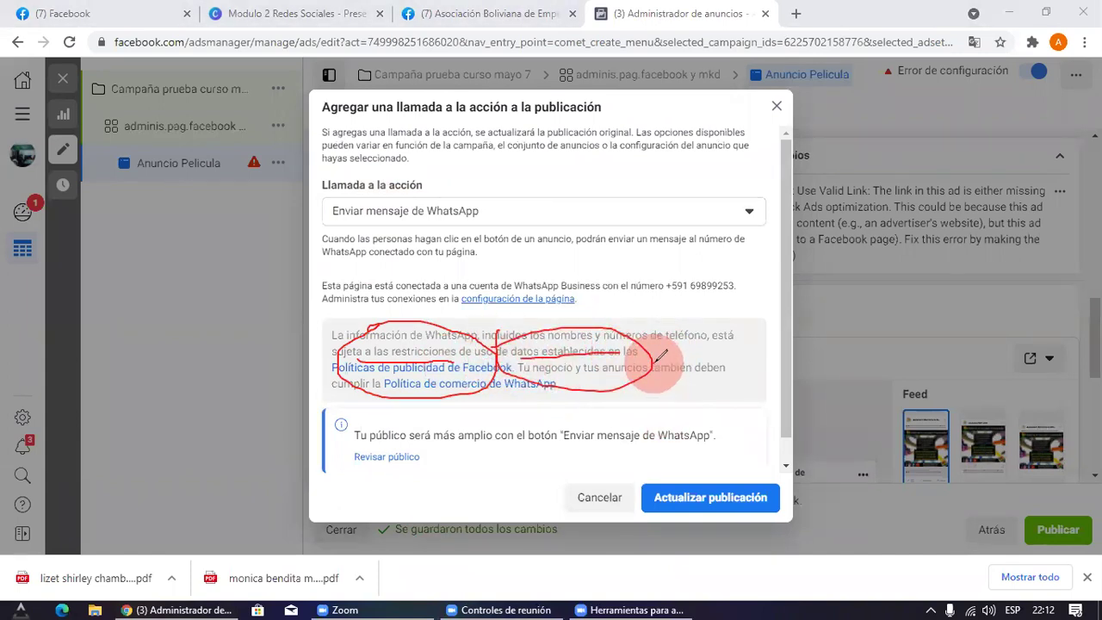
pyautogui.moveTo(661, 354)
pyautogui.mouseDown()
pyautogui.moveTo(697, 474)
pyautogui.moveTo(732, 428)
pyautogui.moveTo(621, 447)
pyautogui.moveTo(713, 480)
pyautogui.mouseUp()
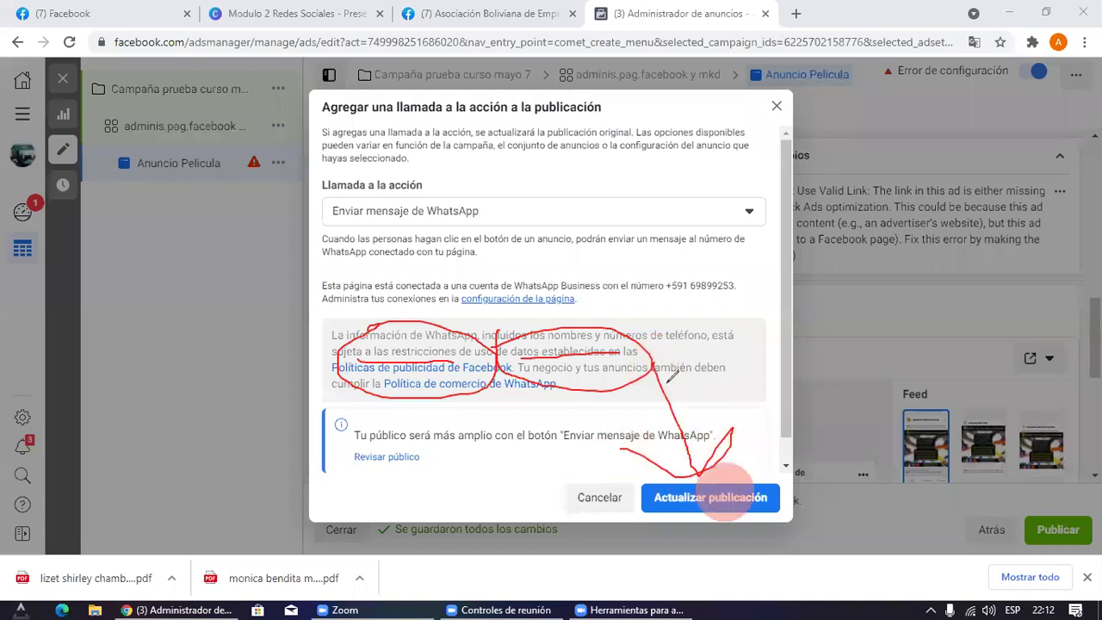
pyautogui.click(713, 495)
# Step: Check and mark the WhatsApp button in the ad preview, and review the call to action in the ad content section
pyautogui.scroll(-3, 816, 374)
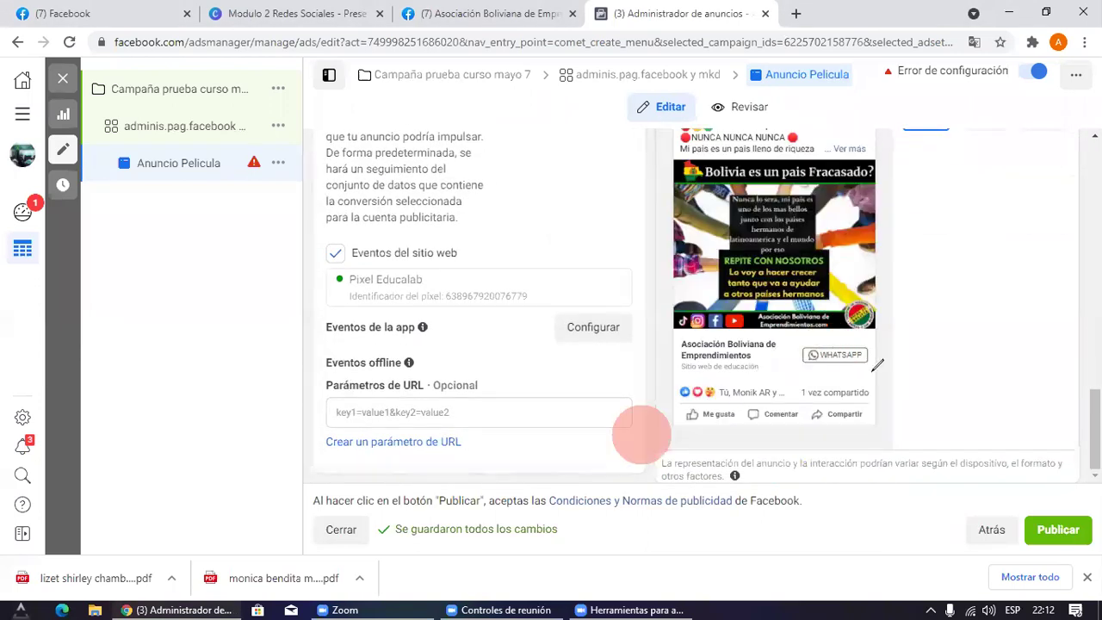
pyautogui.moveTo(868, 342); pyautogui.dragTo(870, 389)
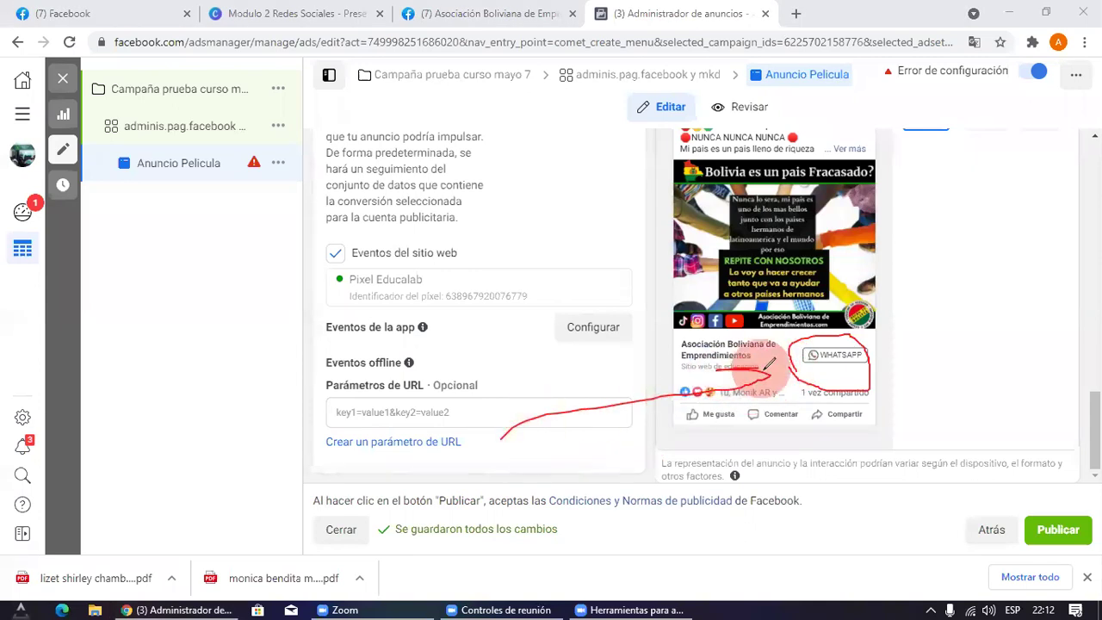
pyautogui.scroll(2, 472, 316)
pyautogui.scroll(4, 472, 316)
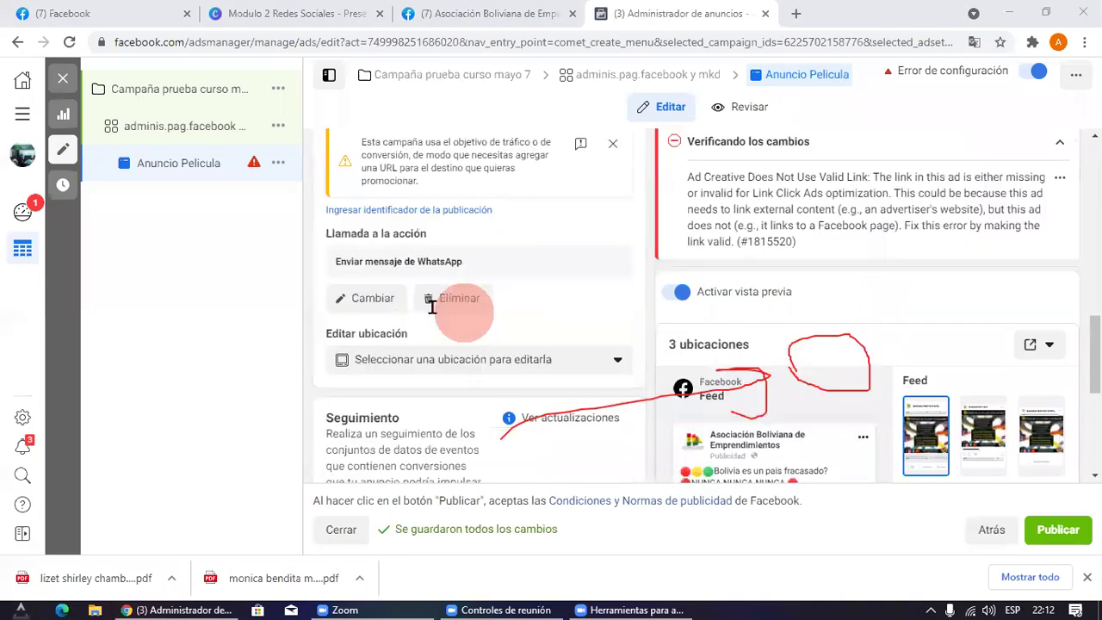
pyautogui.moveTo(480, 318); pyautogui.dragTo(278, 346)
pyautogui.click(278, 345)
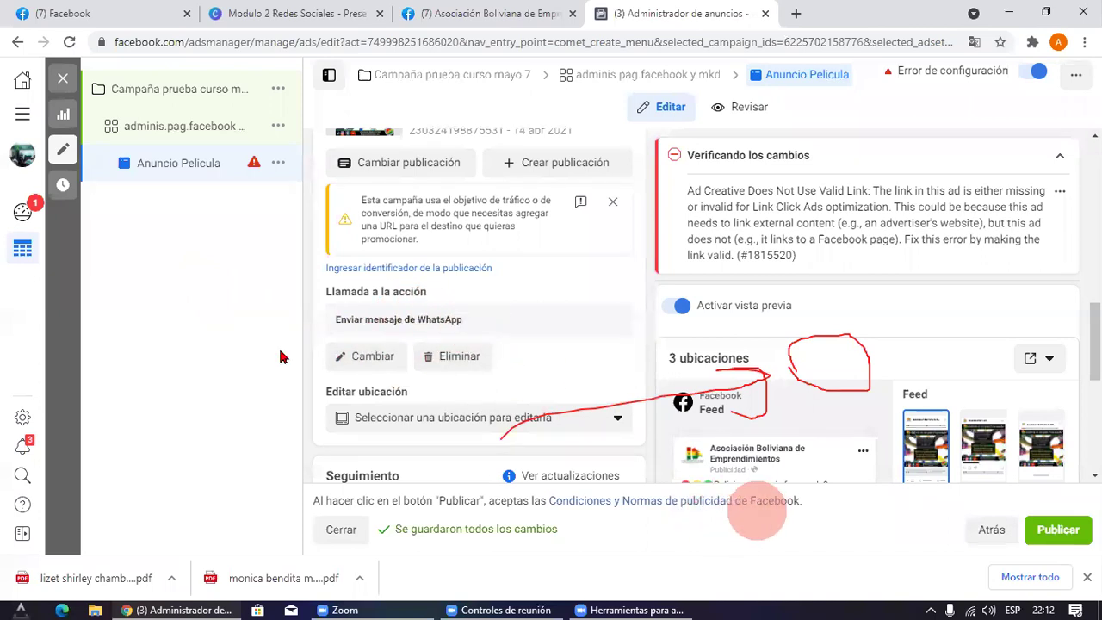
# Step: Review the Seguimiento section of Anuncio Pelicula, including its description, Eventos del sitio web, app and offline events, and URL parameters
pyautogui.scroll(-3, 525, 338)
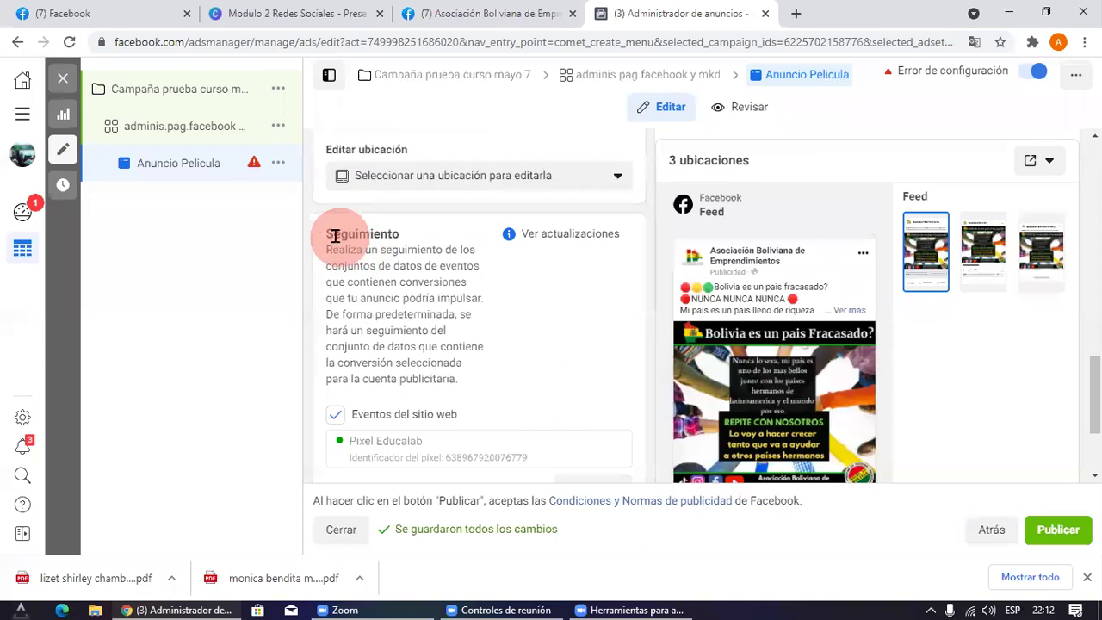
pyautogui.moveTo(326, 242); pyautogui.dragTo(468, 372)
pyautogui.click(529, 379)
pyautogui.scroll(-2, 508, 349)
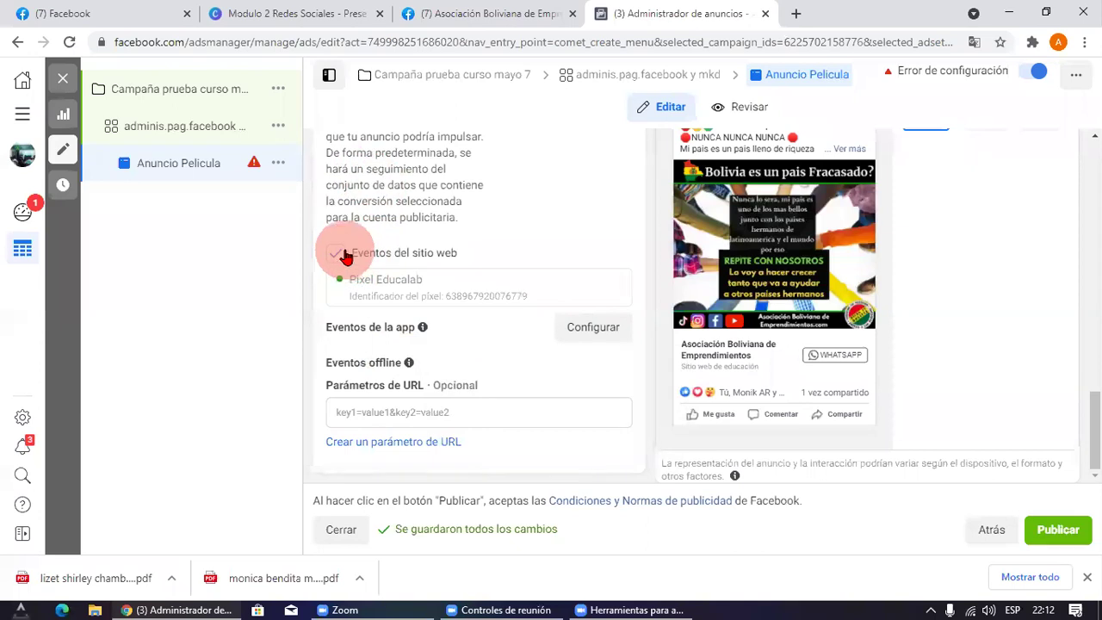
pyautogui.scroll(2, 334, 254)
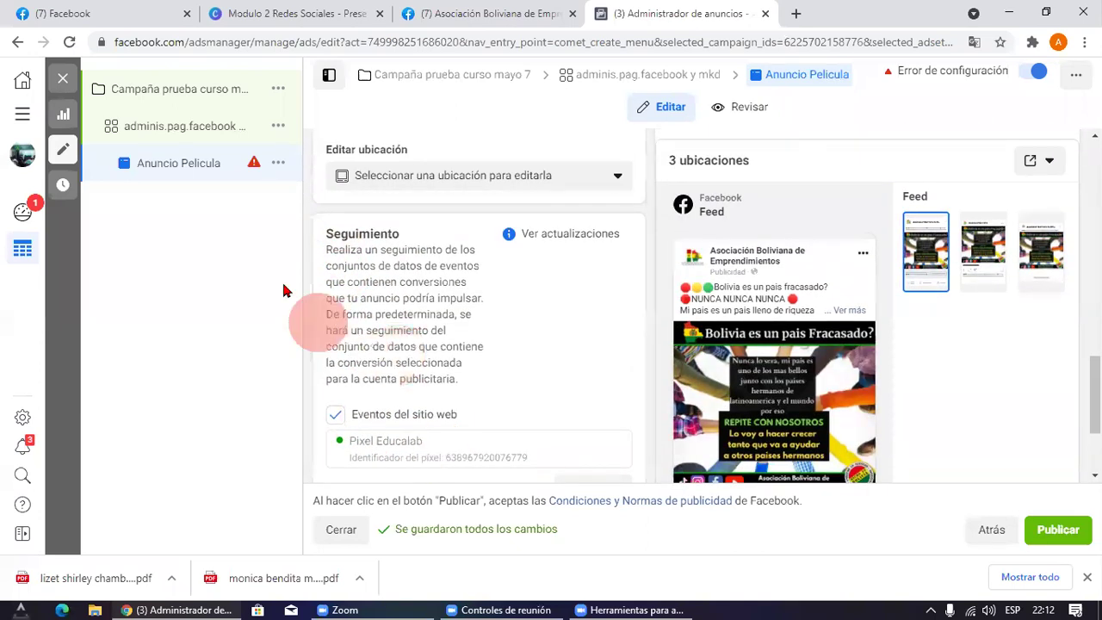
pyautogui.scroll(-2, 405, 279)
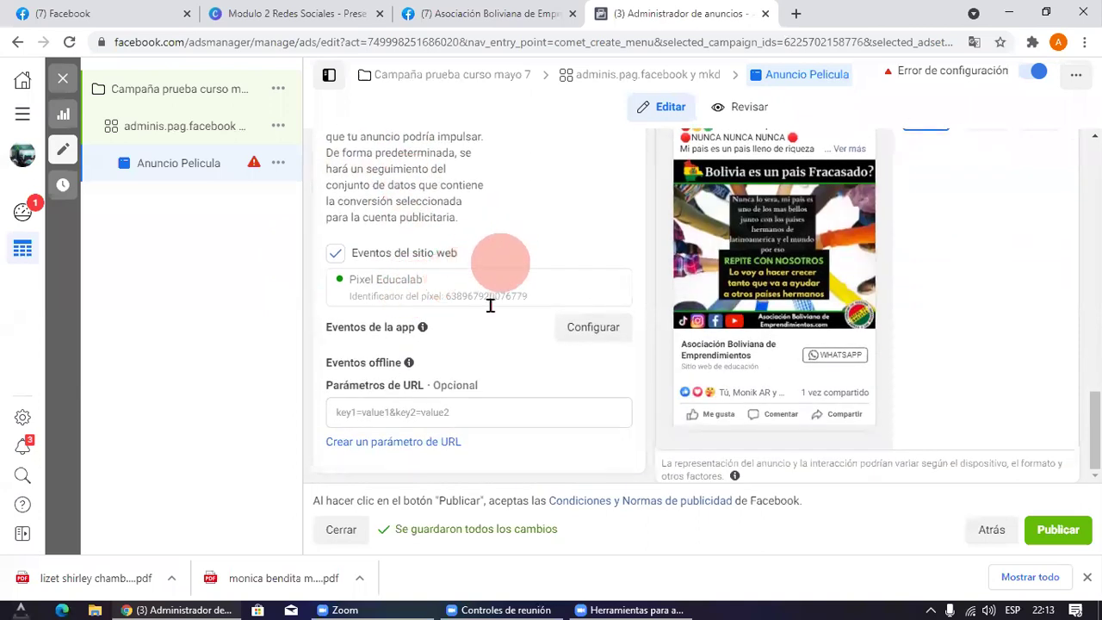
pyautogui.click(355, 412)
pyautogui.click(241, 401)
pyautogui.click(448, 197)
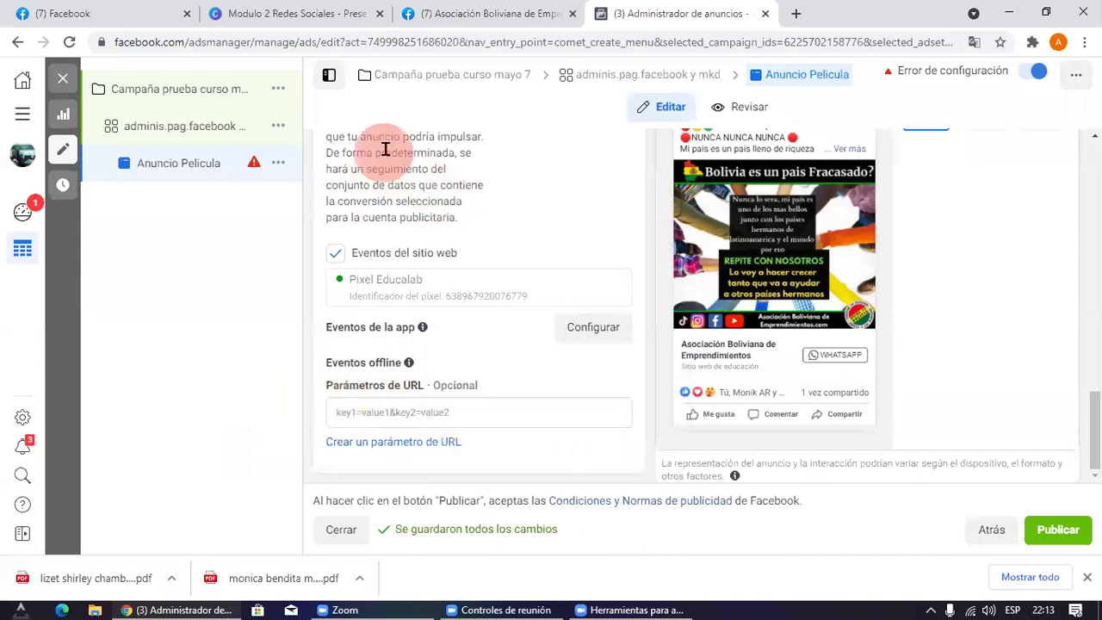
pyautogui.click(404, 386)
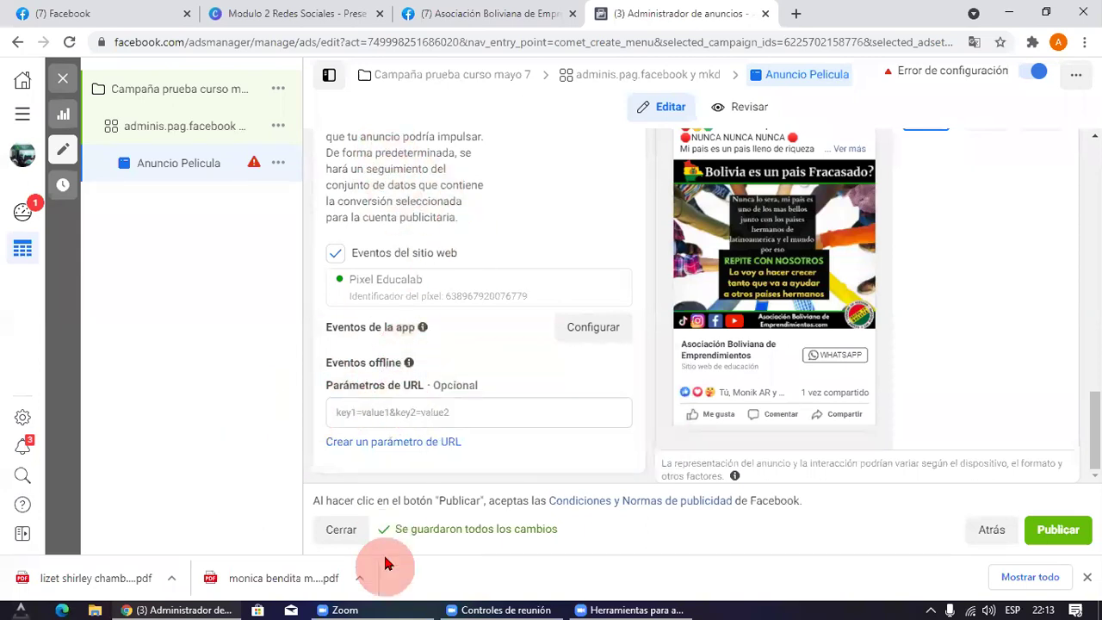
# Step: Mark the Publicar option with an arrow, try to publish the campaign with Anuncio Pelicula, and close the notification
pyautogui.click(631, 580)
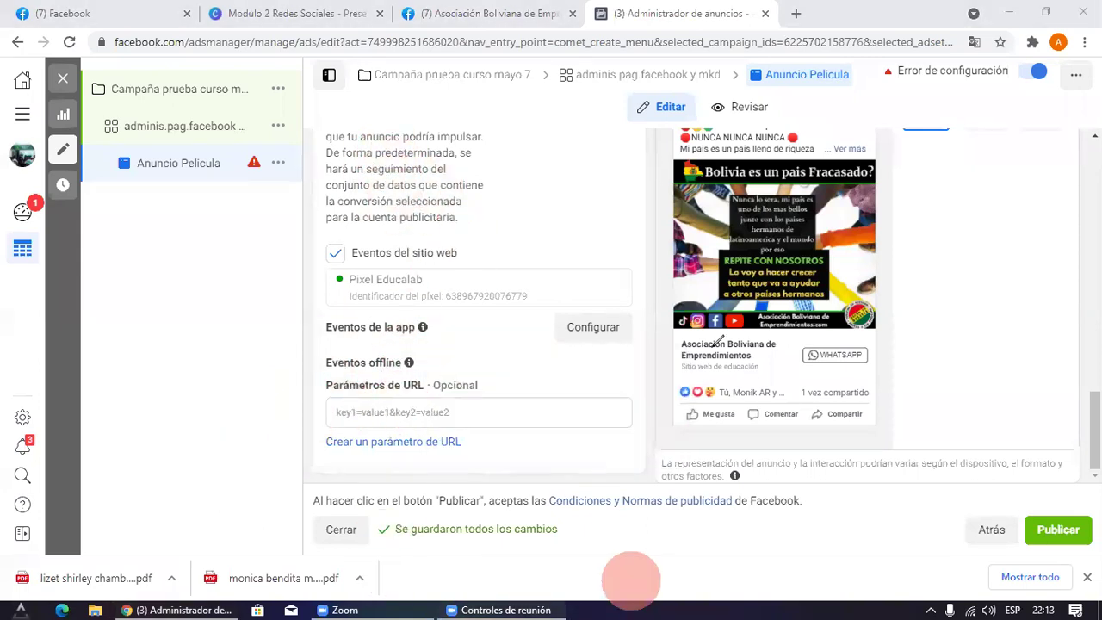
pyautogui.moveTo(562, 240); pyautogui.dragTo(939, 538)
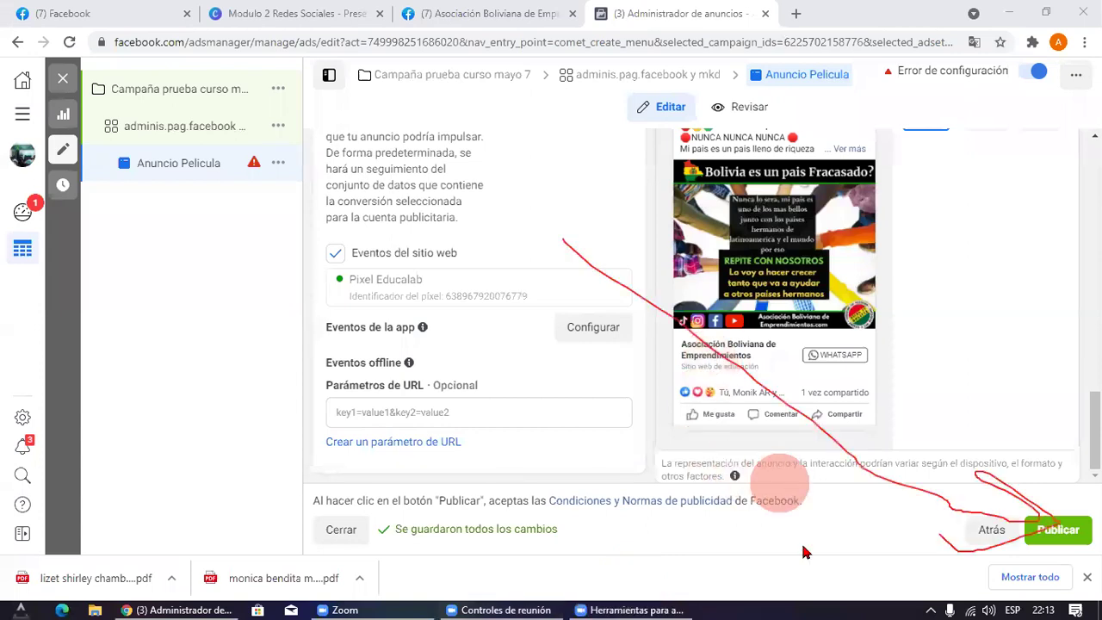
pyautogui.click(1055, 528)
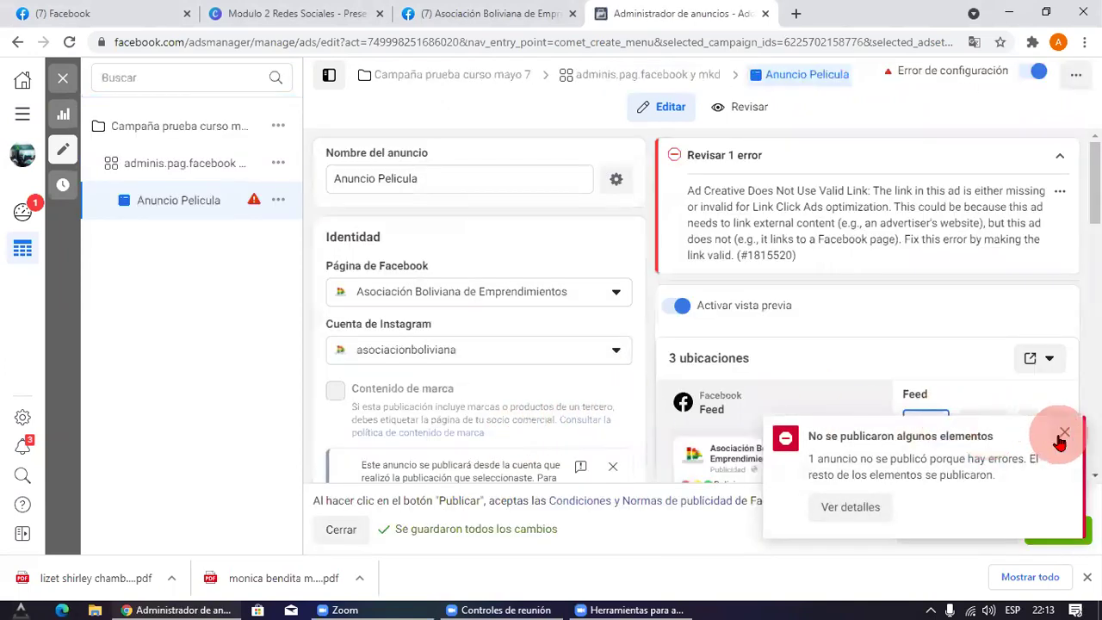
pyautogui.click(1066, 431)
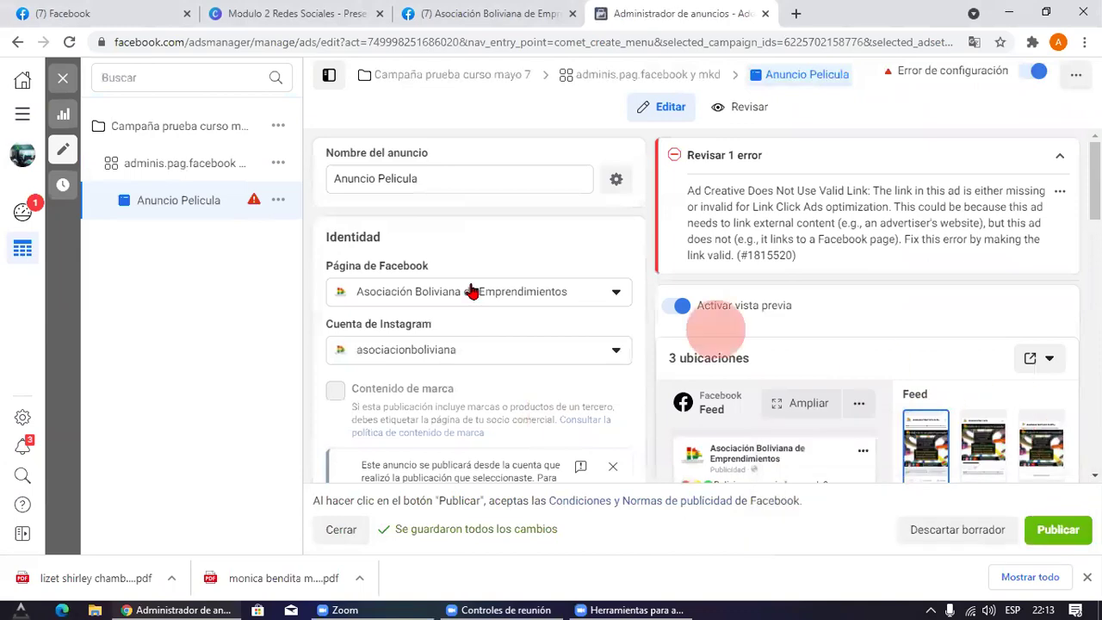
# Step: Review the ad content and tracking sections, and dismiss the notice about adding a destination URL for the traffic objective
pyautogui.scroll(-5, 472, 320)
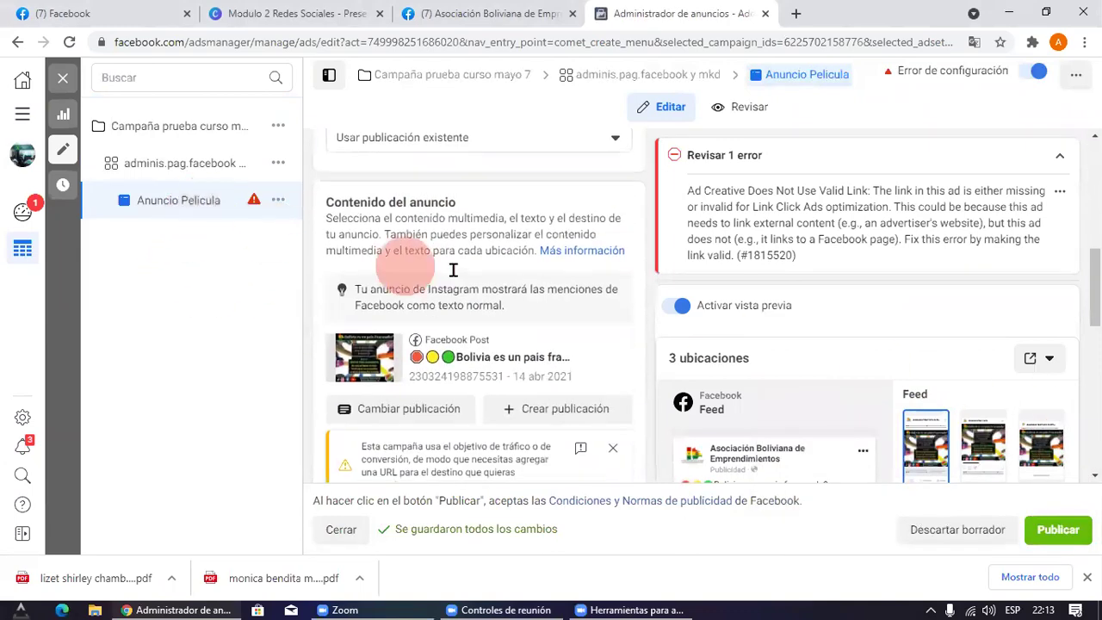
pyautogui.scroll(-6, 516, 284)
pyautogui.scroll(3, 524, 369)
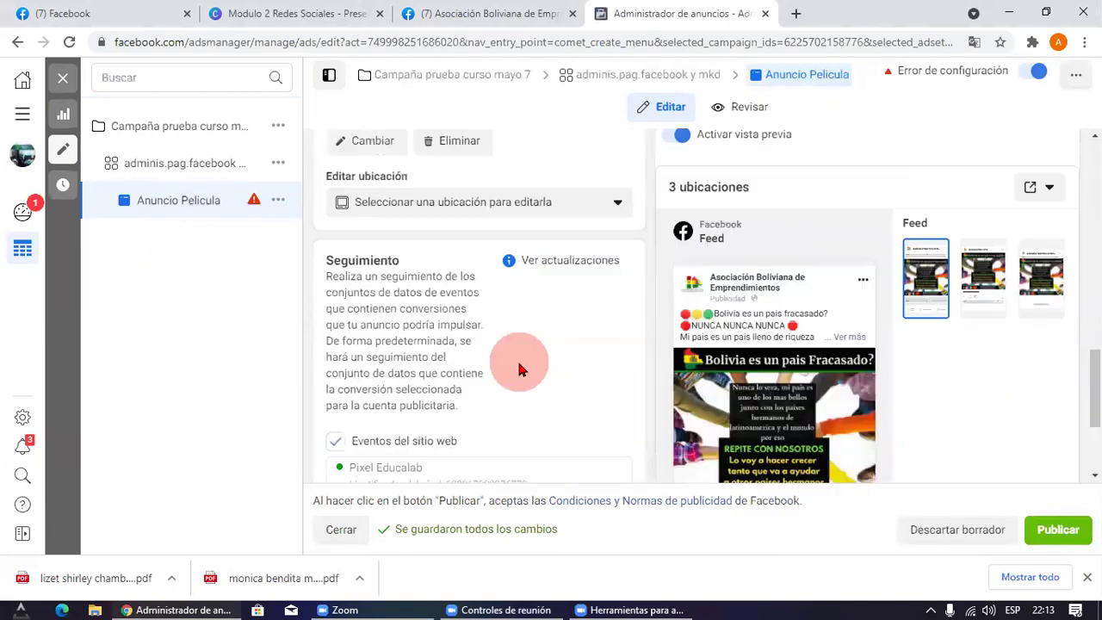
pyautogui.scroll(3, 519, 368)
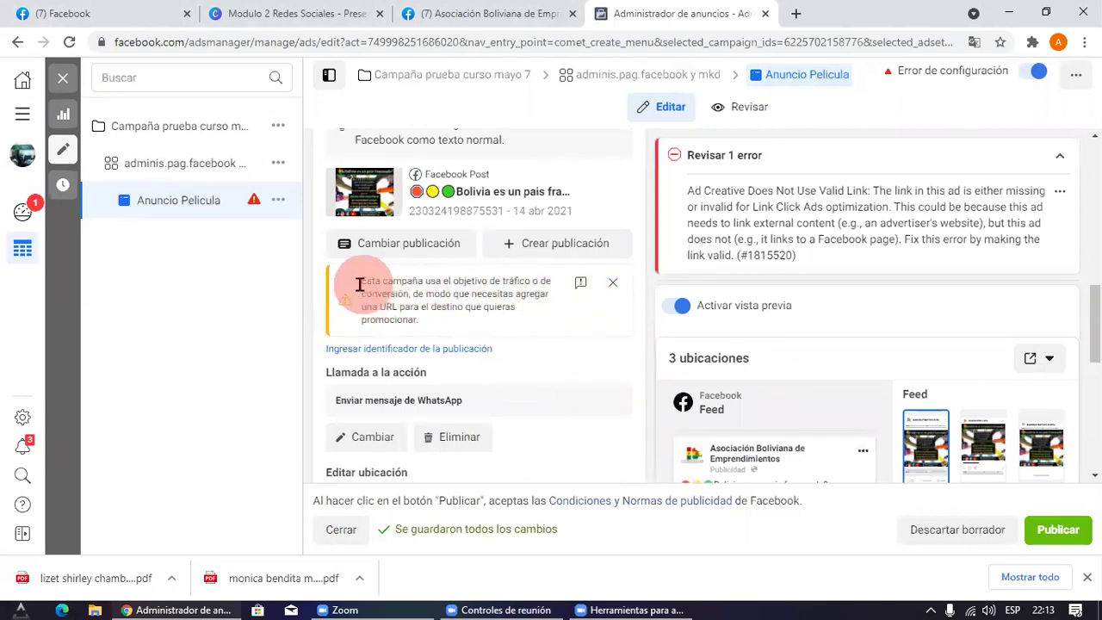
pyautogui.click(613, 283)
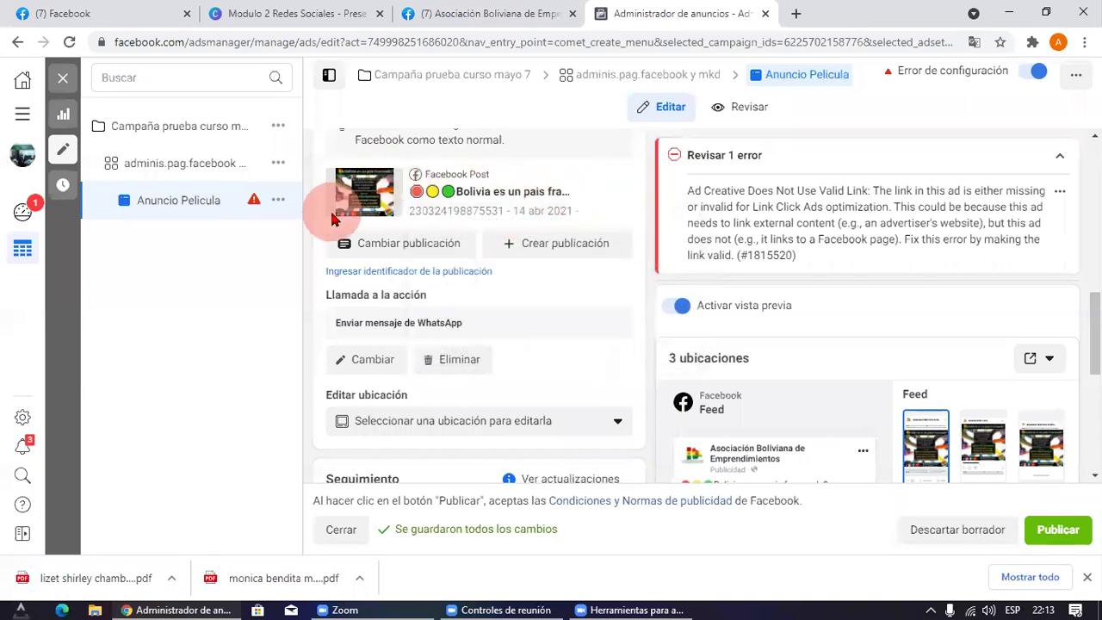
# Step: Mark the Publicar option with an arrow and a circle, and clear the annotations
pyautogui.click(19, 122)
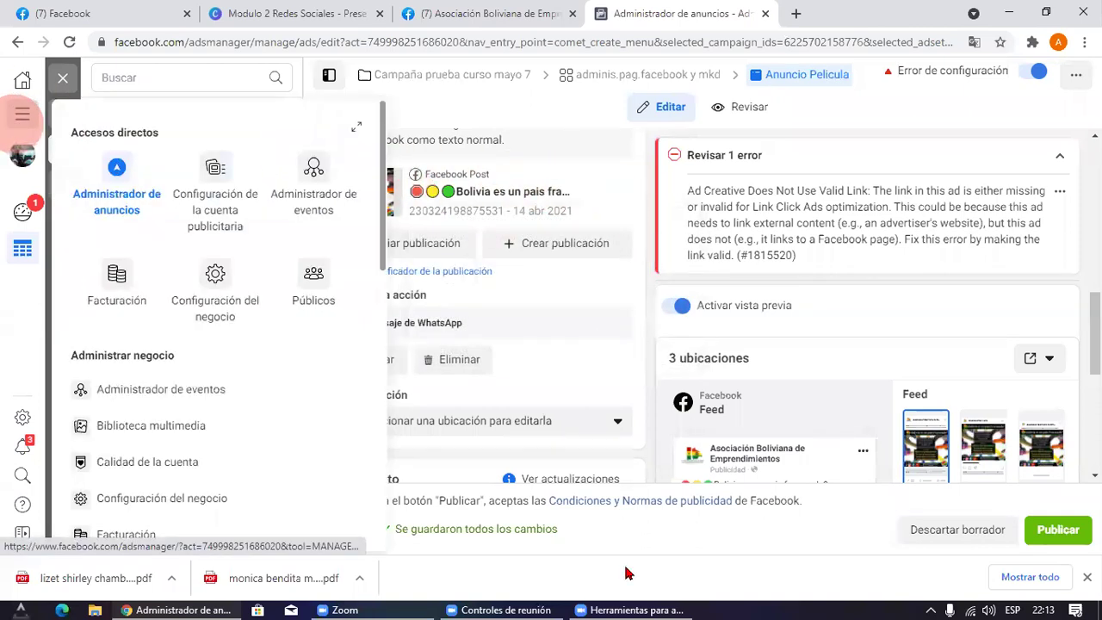
pyautogui.moveTo(601, 285)
pyautogui.mouseDown()
pyautogui.moveTo(858, 438)
pyautogui.moveTo(1054, 469)
pyautogui.moveTo(999, 601)
pyautogui.moveTo(979, 471)
pyautogui.mouseUp()
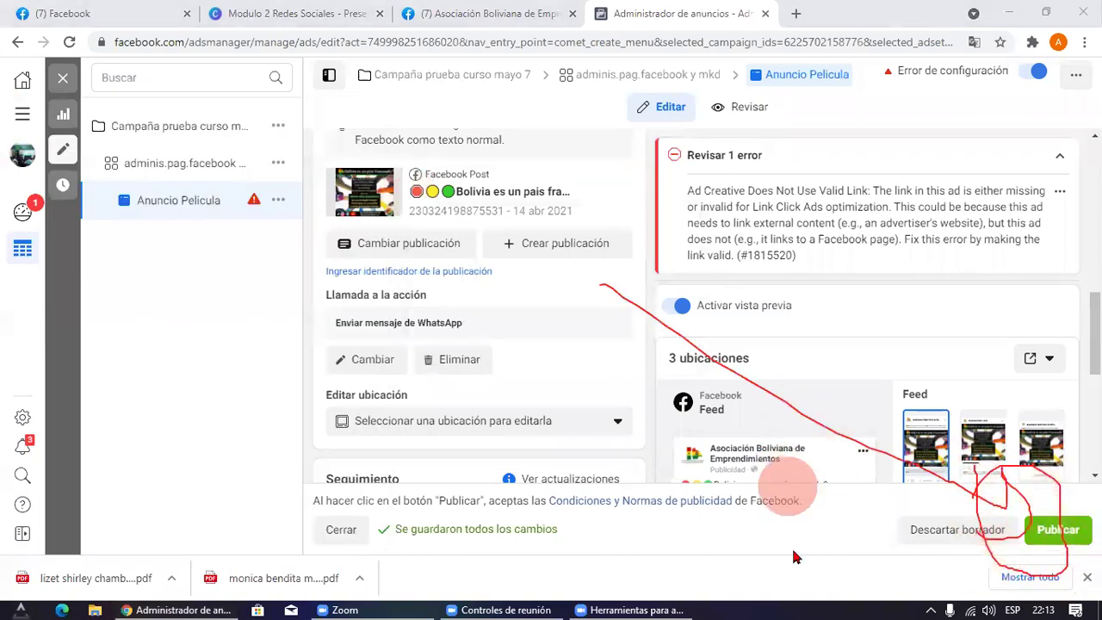
pyautogui.press('Escape')
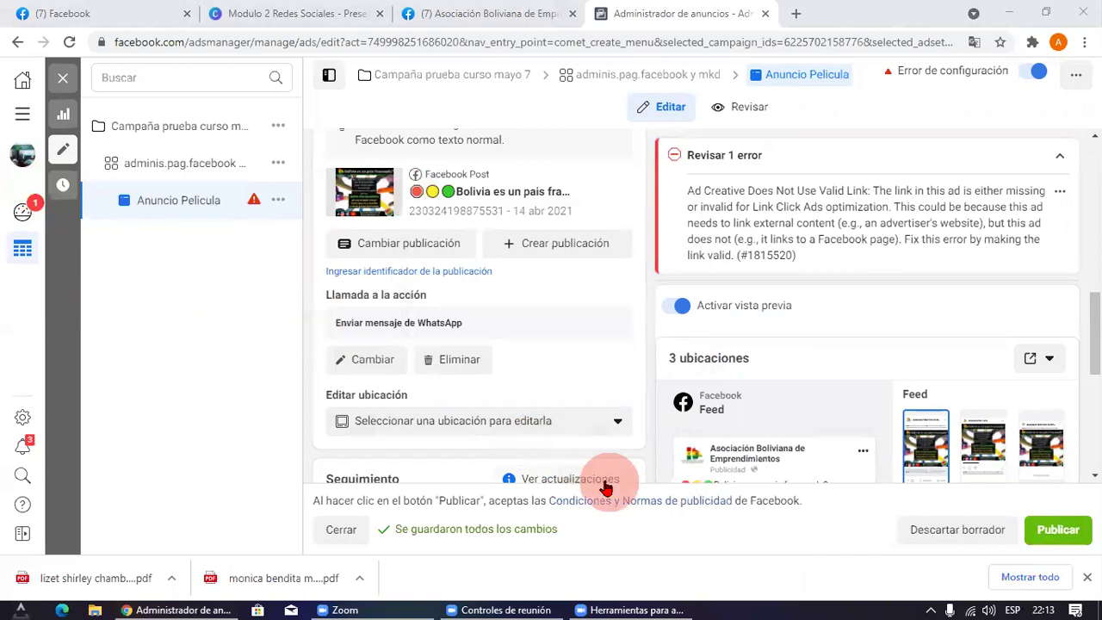
# Step: Draw several arrows pointing from the ad settings to the main navigation menu
pyautogui.moveTo(318, 399)
pyautogui.mouseDown()
pyautogui.moveTo(66, 166)
pyautogui.moveTo(44, 126)
pyautogui.moveTo(17, 150)
pyautogui.moveTo(64, 138)
pyautogui.moveTo(8, 129)
pyautogui.moveTo(67, 89)
pyautogui.mouseUp()
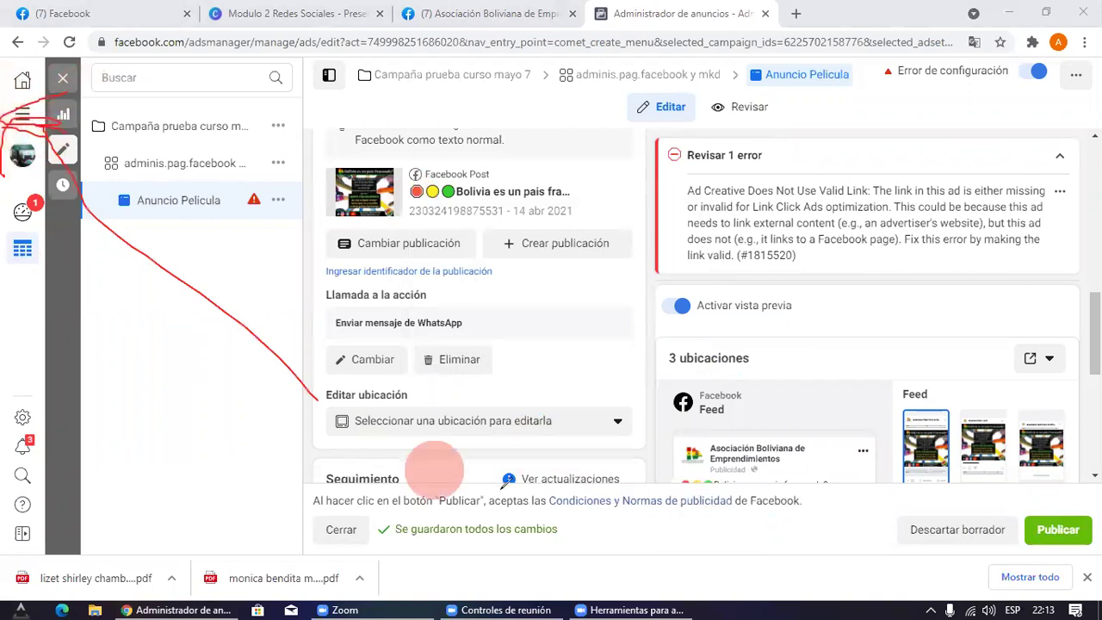
pyautogui.moveTo(339, 308)
pyautogui.mouseDown()
pyautogui.moveTo(88, 221)
pyautogui.moveTo(138, 255)
pyautogui.mouseUp()
pyautogui.moveTo(479, 194)
pyautogui.mouseDown()
pyautogui.moveTo(83, 78)
pyautogui.moveTo(144, 151)
pyautogui.mouseUp()
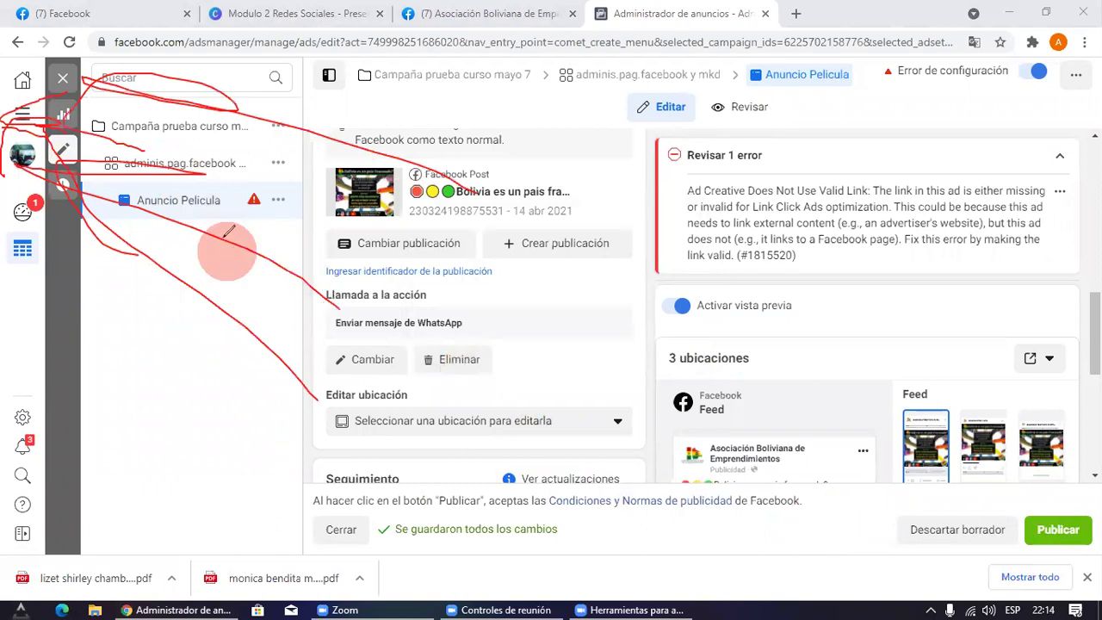
# Step: Clear the annotations and leave the saved ad draft through the Administrador de anuncios shortcut
pyautogui.click(26, 125)
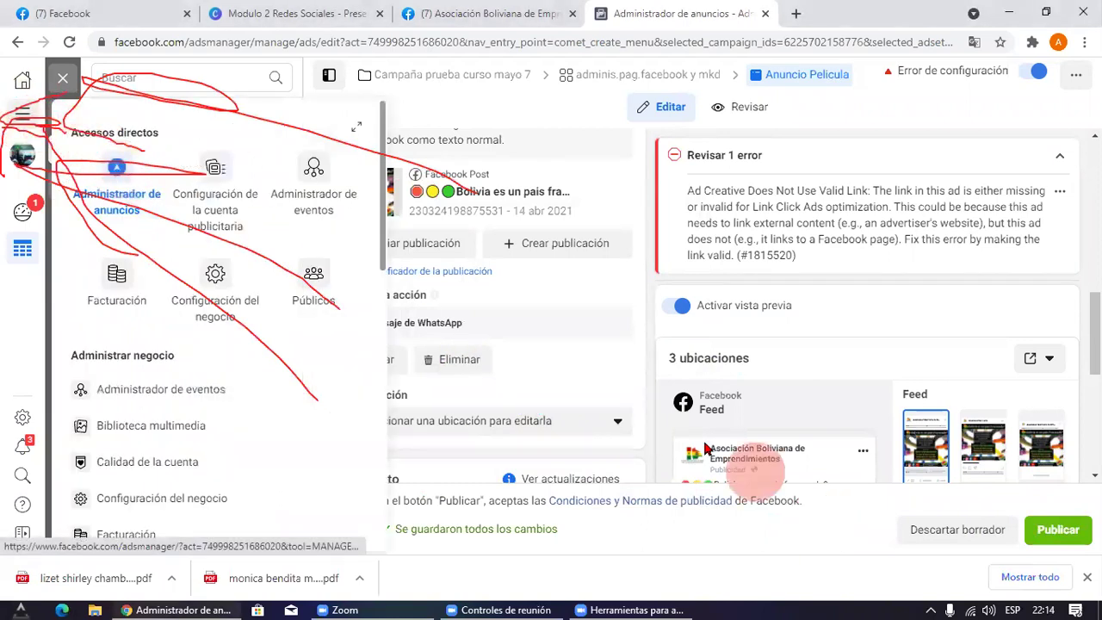
pyautogui.press('Escape')
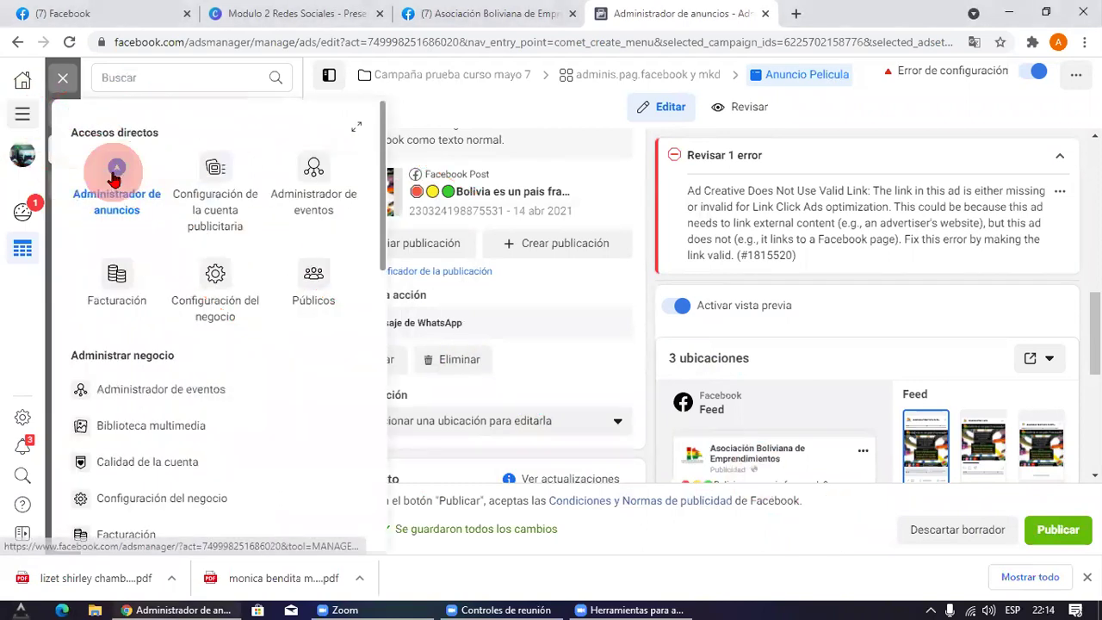
pyautogui.click(118, 172)
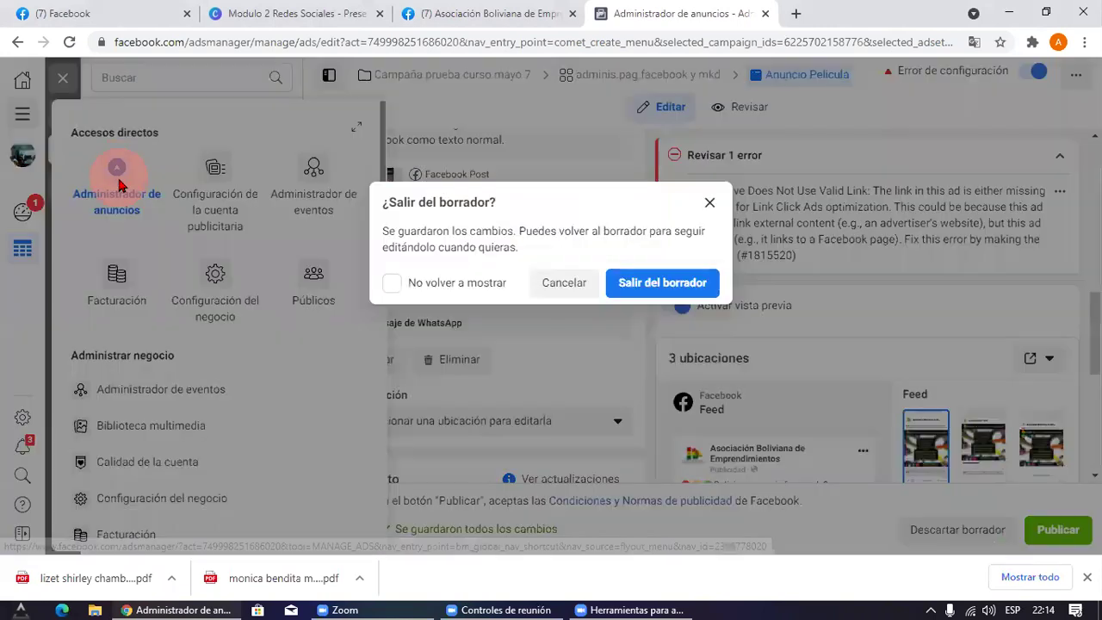
pyautogui.click(654, 284)
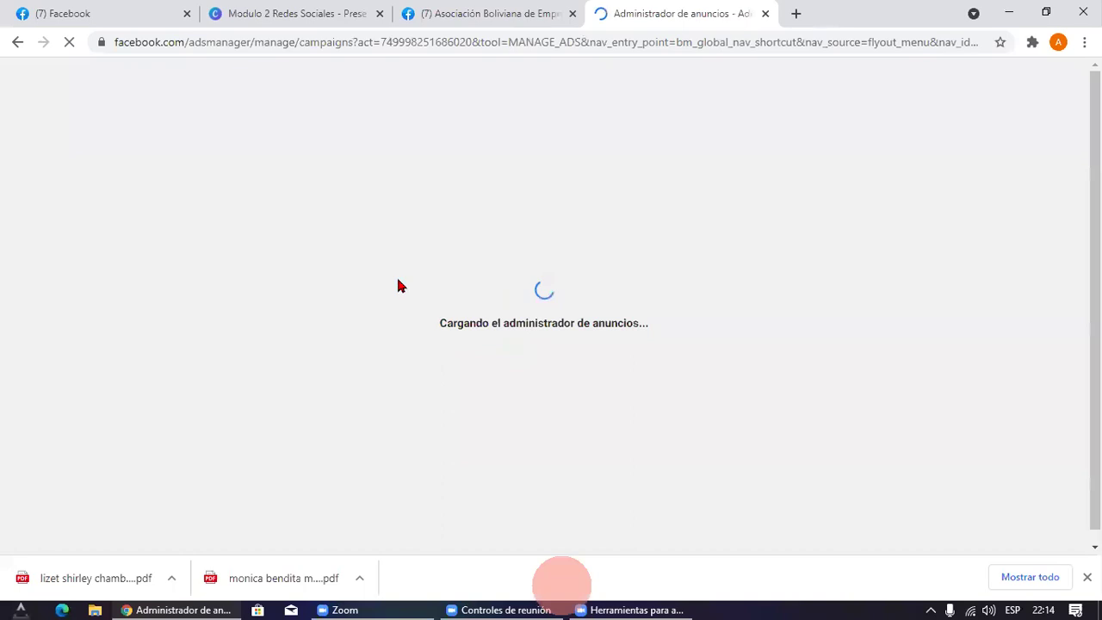
# Step: Find Campaña prueba curso mayo 7 in the campaign list and open it for editing
pyautogui.scroll(-1, 529, 297)
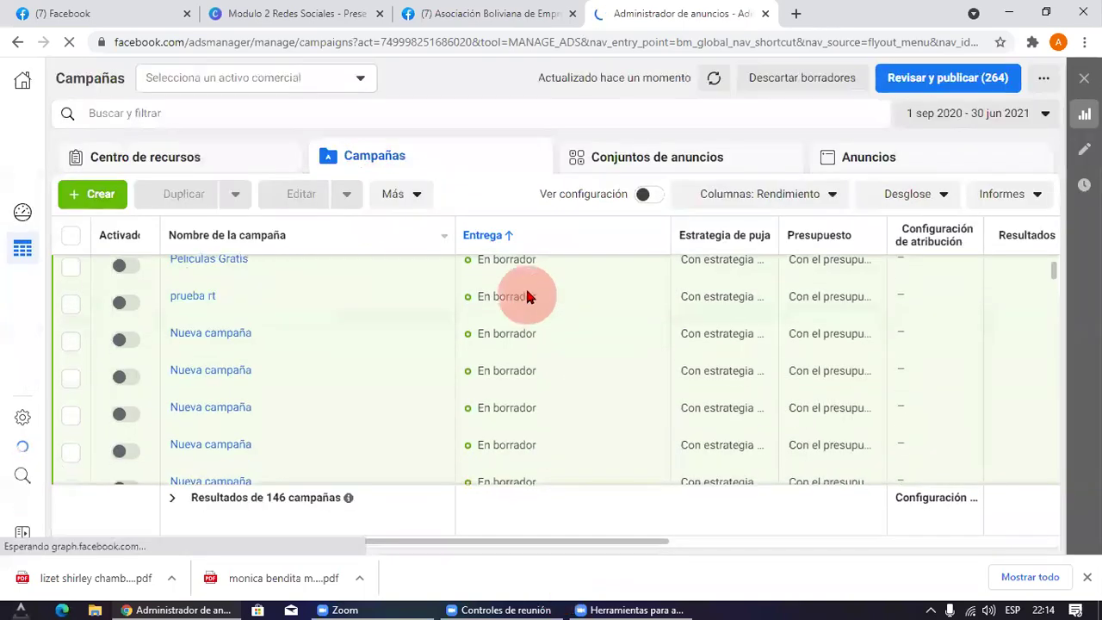
pyautogui.scroll(-10, 504, 326)
pyautogui.scroll(-5, 504, 330)
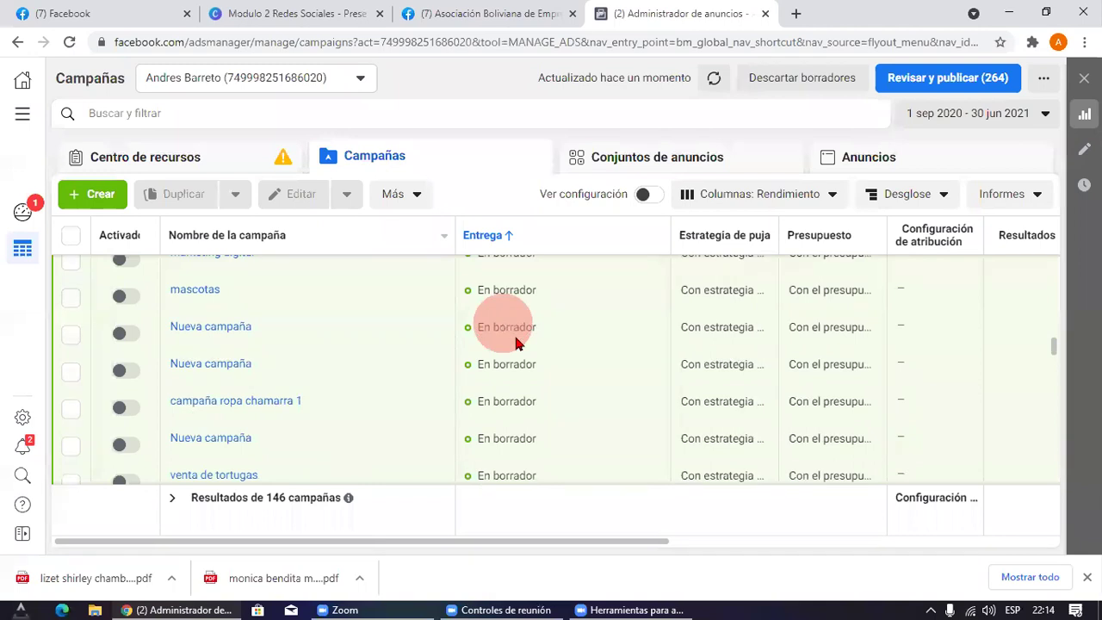
pyautogui.scroll(-5, 515, 343)
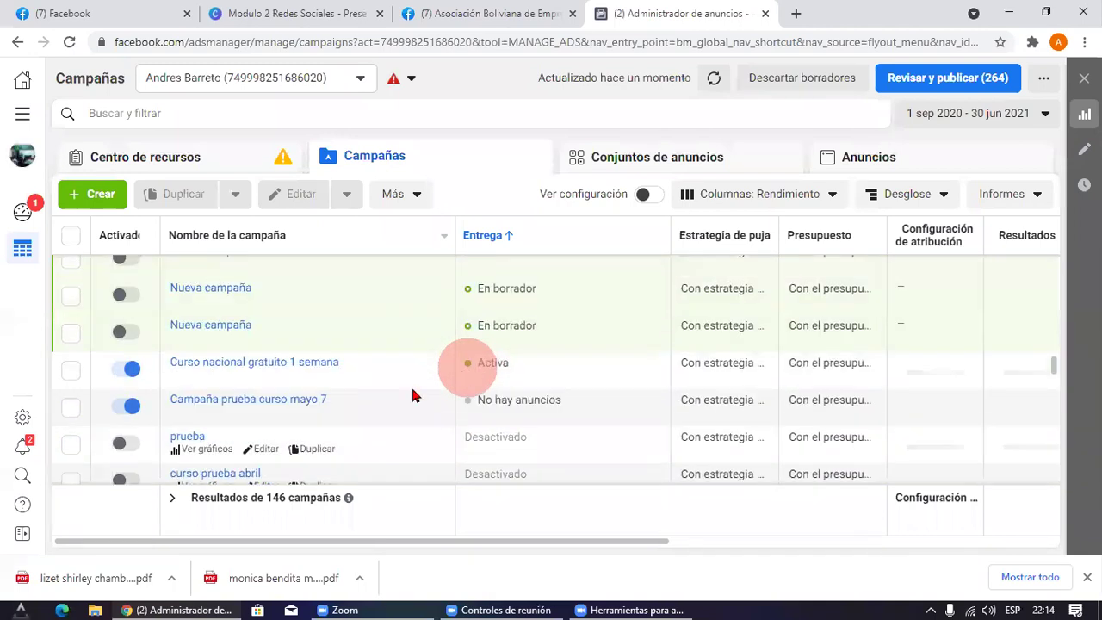
pyautogui.click(302, 398)
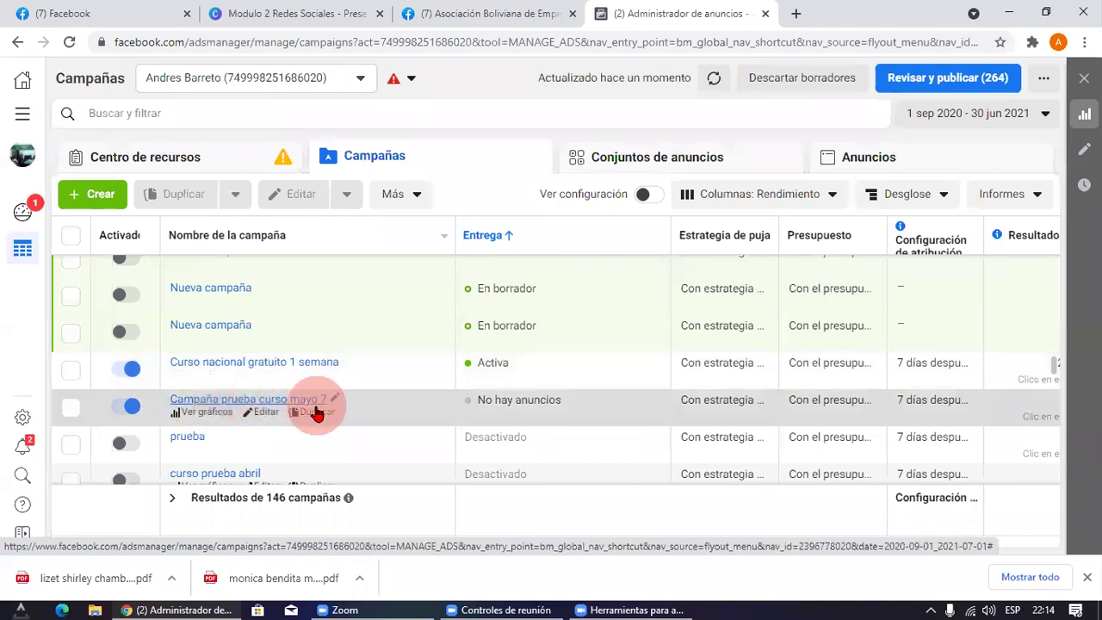
pyautogui.click(265, 416)
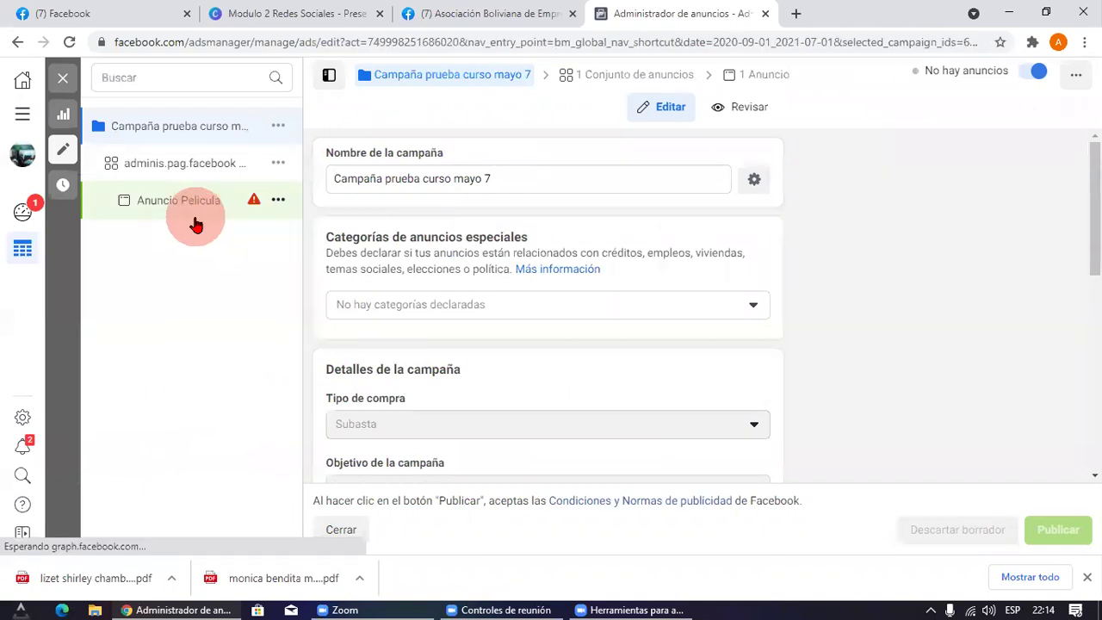
# Step: Turn off Eventos del sitio web in the tracking settings of Anuncio Pelicula and try to publish the ad again
pyautogui.click(193, 221)
pyautogui.scroll(-5, 448, 336)
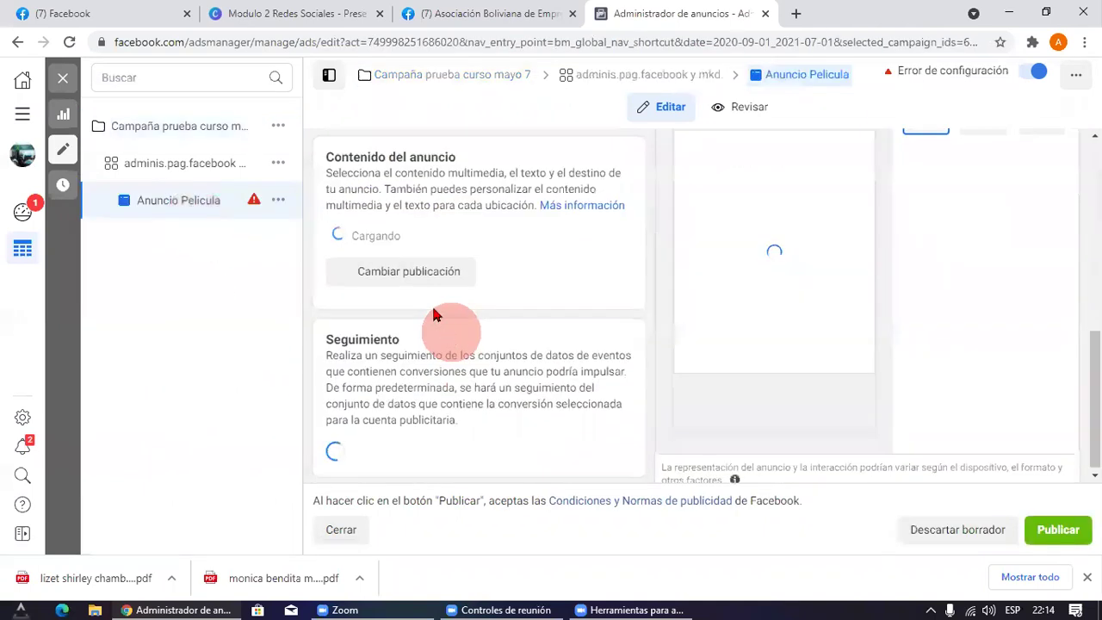
pyautogui.scroll(-3, 310, 265)
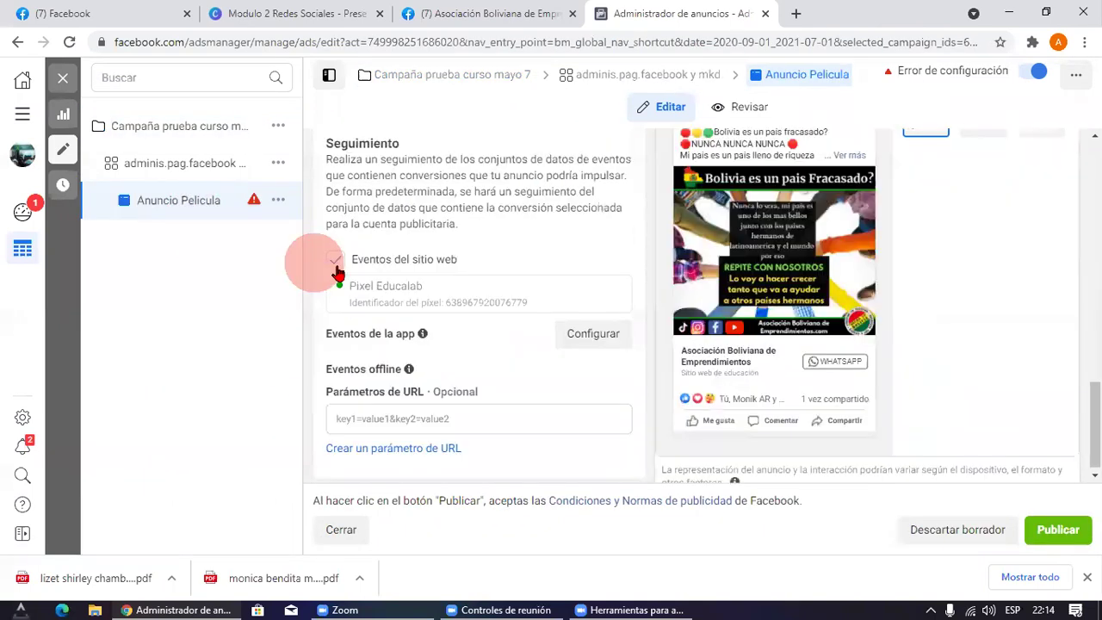
pyautogui.click(343, 356)
pyautogui.click(1059, 530)
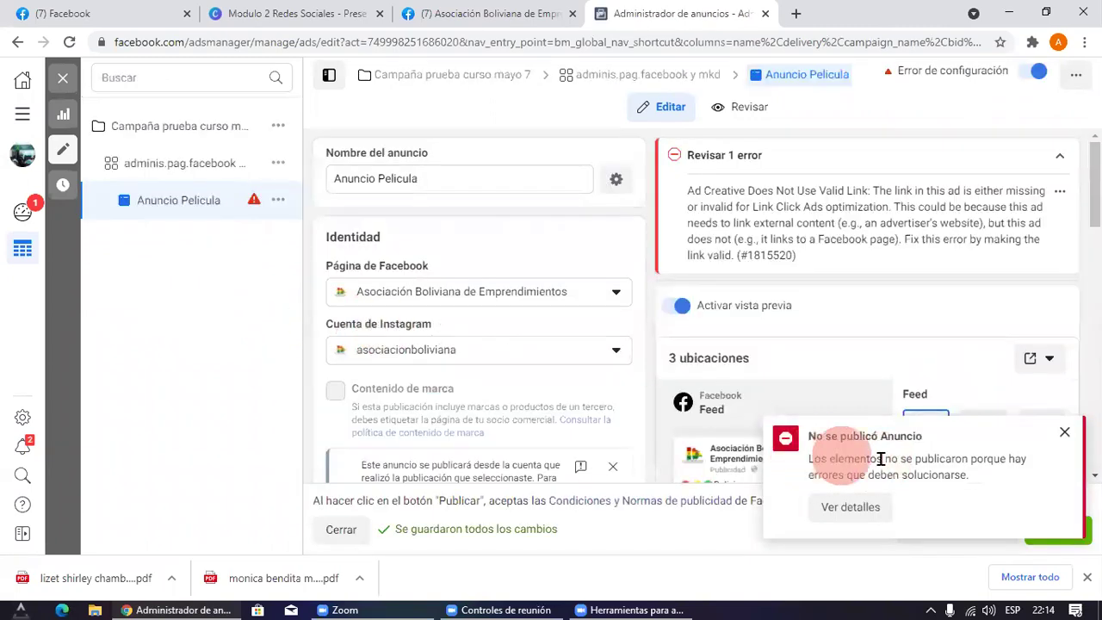
# Step: Highlight the error text about the ad's link, and check the call to action and tracking settings against it
pyautogui.moveTo(680, 191); pyautogui.dragTo(984, 244)
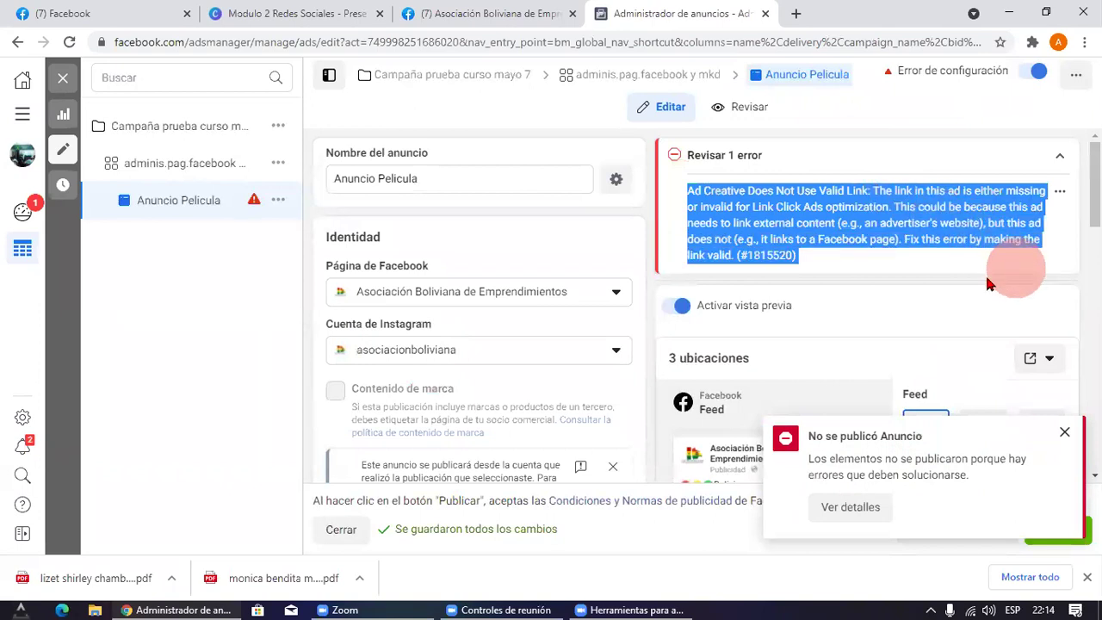
pyautogui.click(988, 284)
pyautogui.scroll(-6, 491, 328)
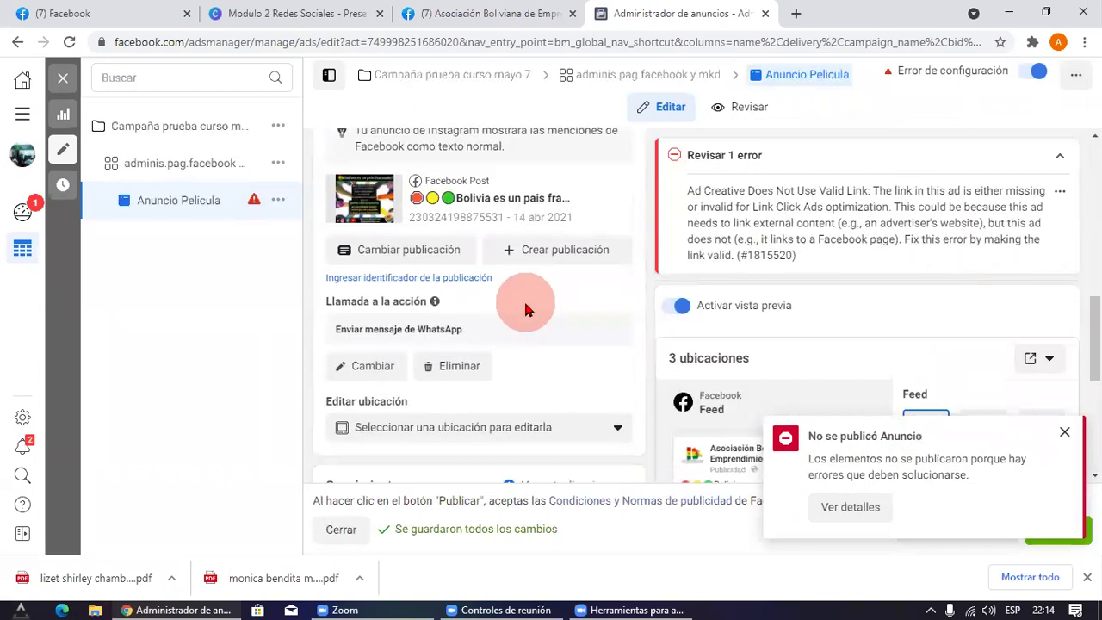
pyautogui.scroll(-5, 527, 310)
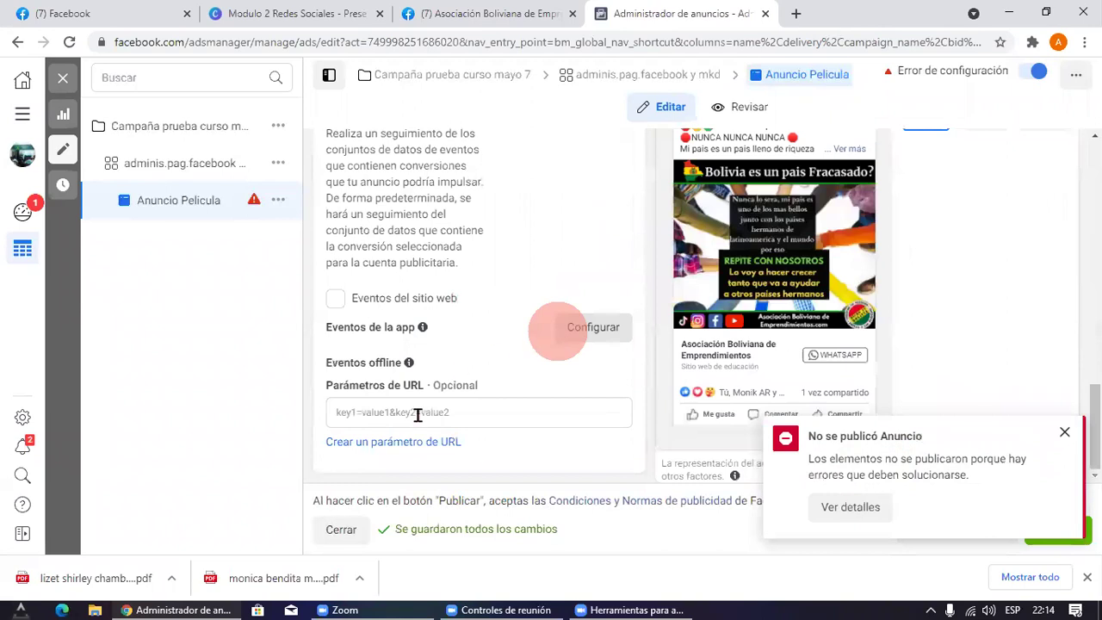
pyautogui.scroll(5, 423, 368)
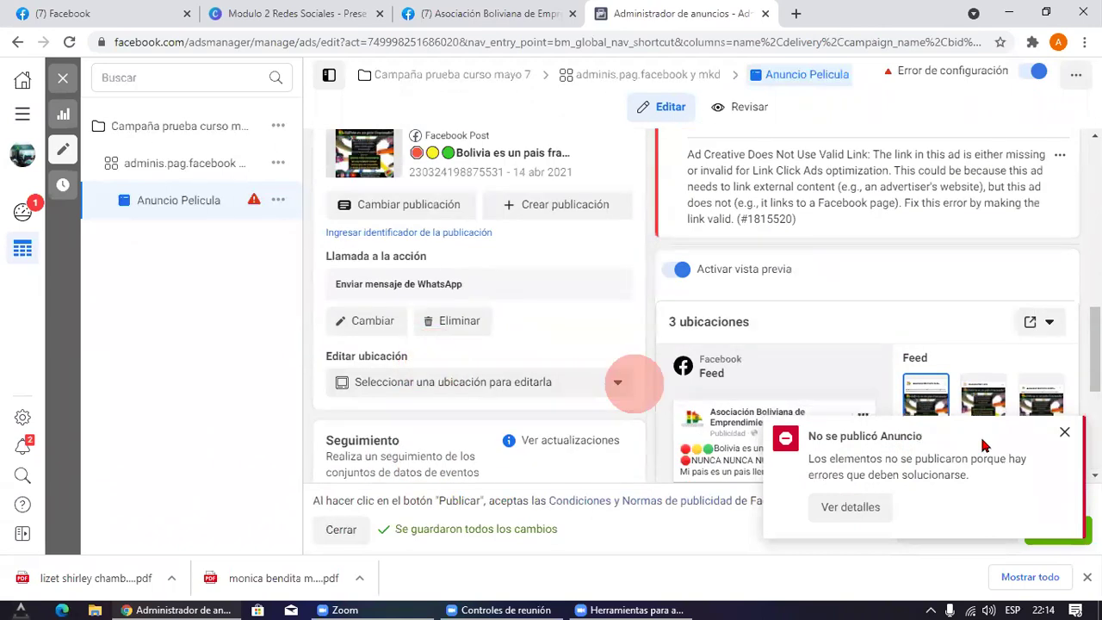
# Step: Dismiss the failed publishing notice and review the call to action and tracking settings of Anuncio Pelicula
pyautogui.click(1073, 437)
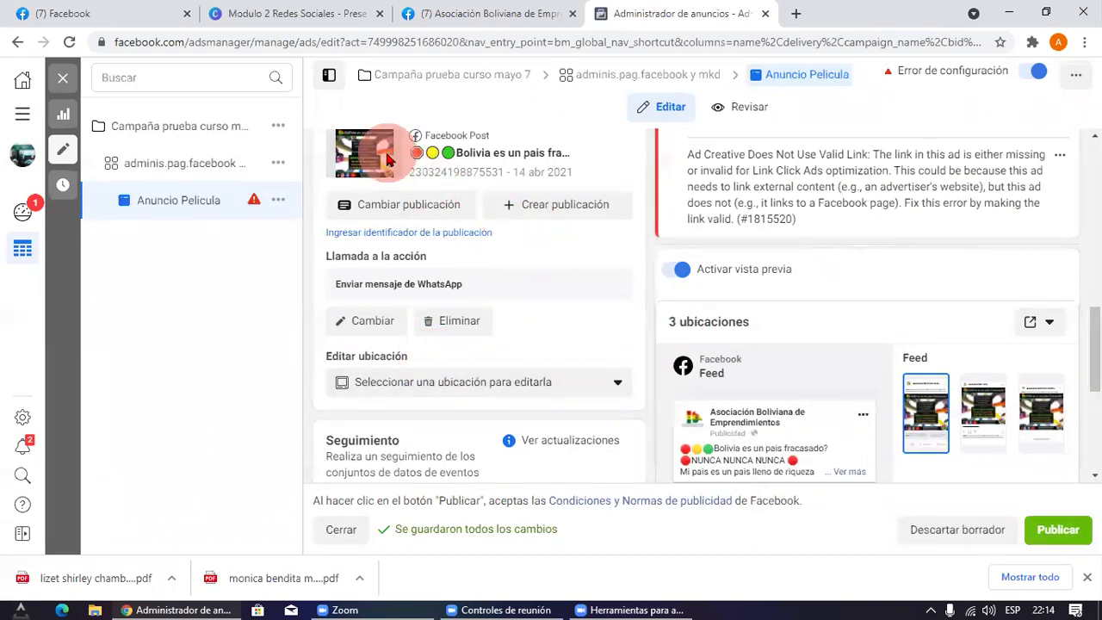
pyautogui.scroll(-5, 437, 314)
pyautogui.scroll(5, 437, 314)
pyautogui.scroll(-5, 436, 314)
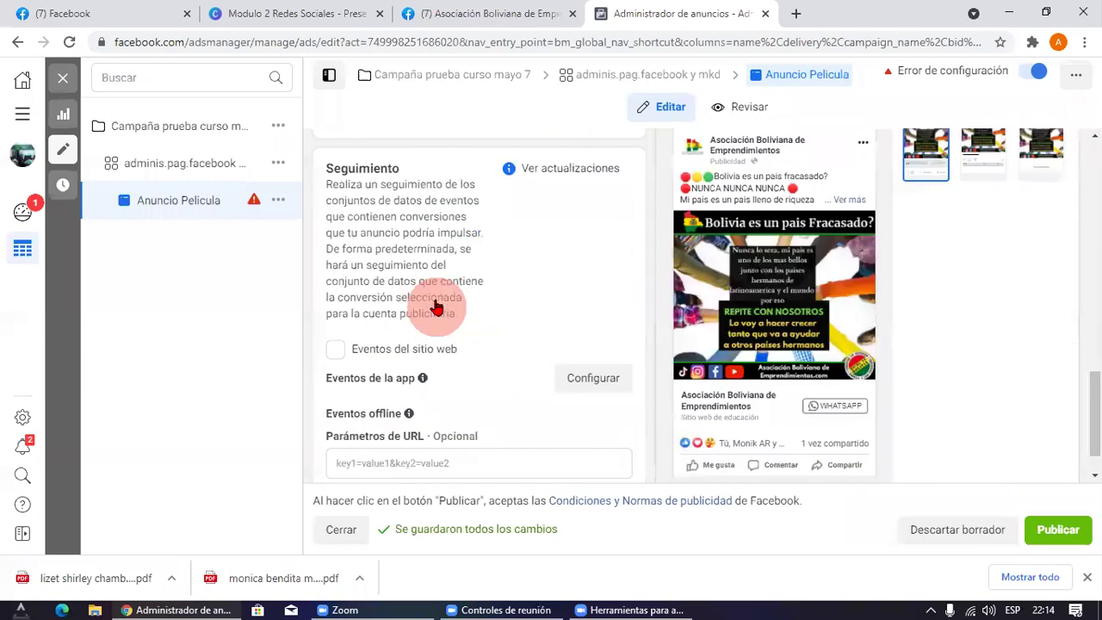
pyautogui.scroll(7, 575, 347)
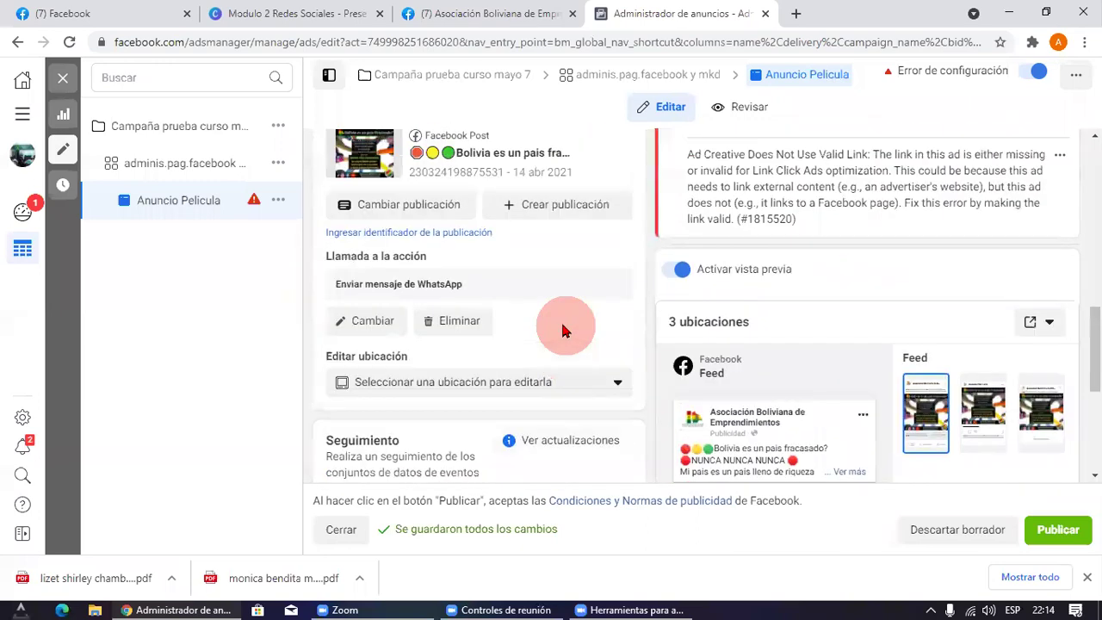
pyautogui.scroll(-2, 556, 319)
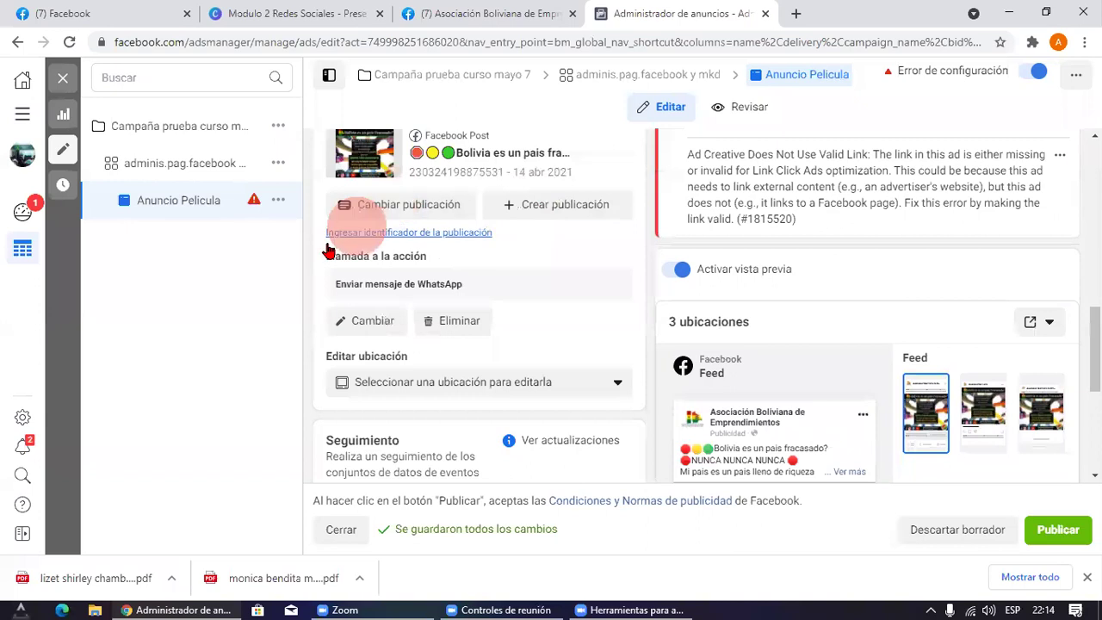
# Step: Return to the campaign list through the Administrador de anuncios shortcut and locate Campaña prueba curso mayo 7
pyautogui.click(18, 117)
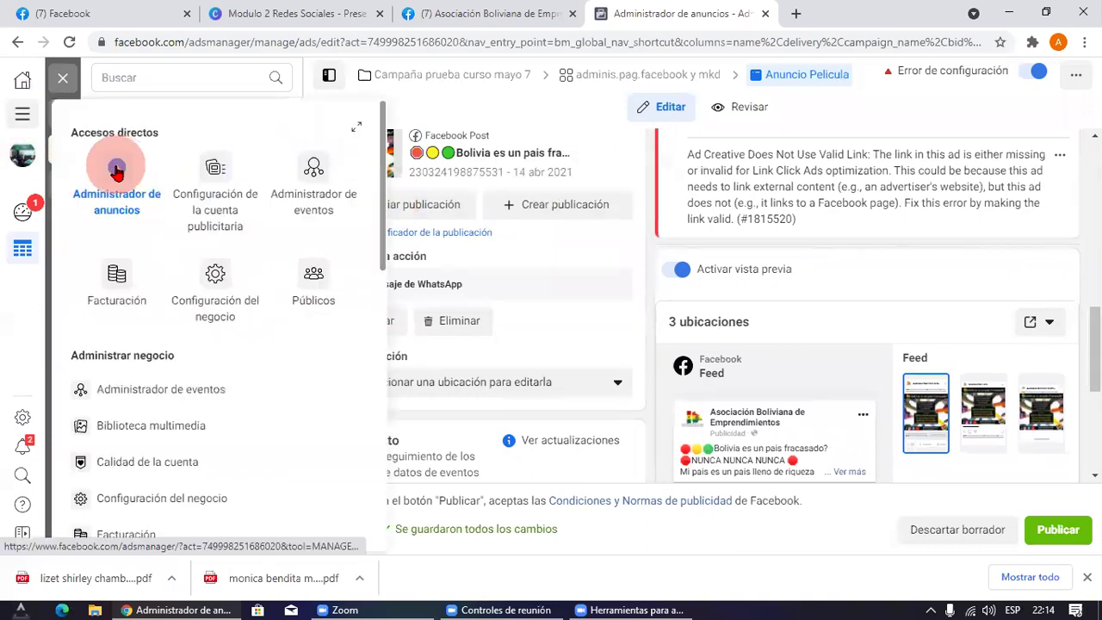
pyautogui.click(124, 167)
pyautogui.click(262, 207)
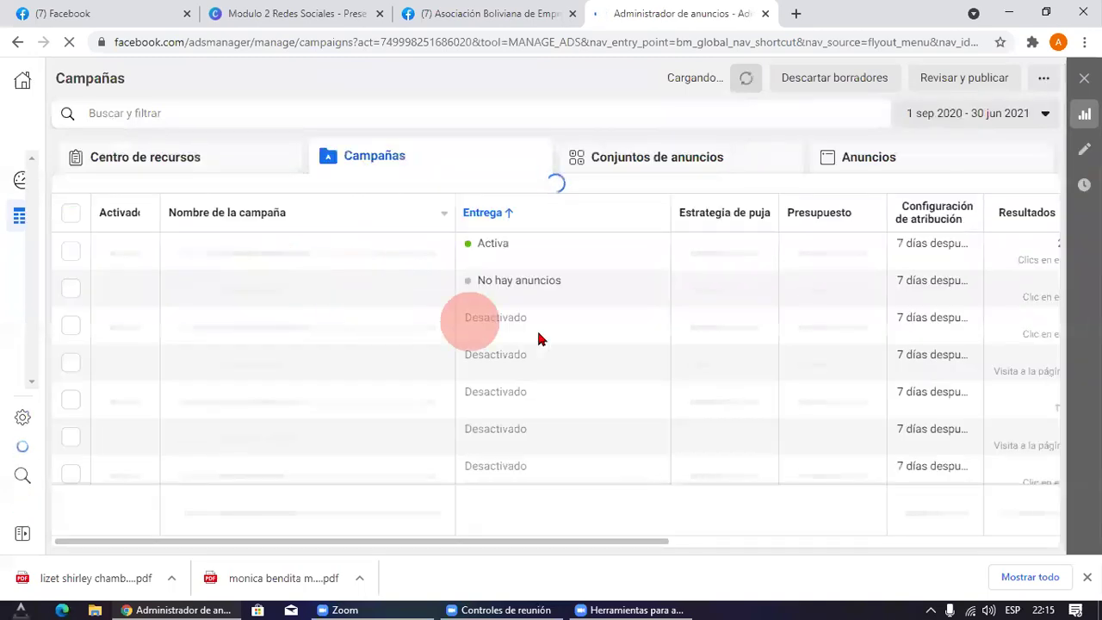
pyautogui.scroll(-3, 488, 265)
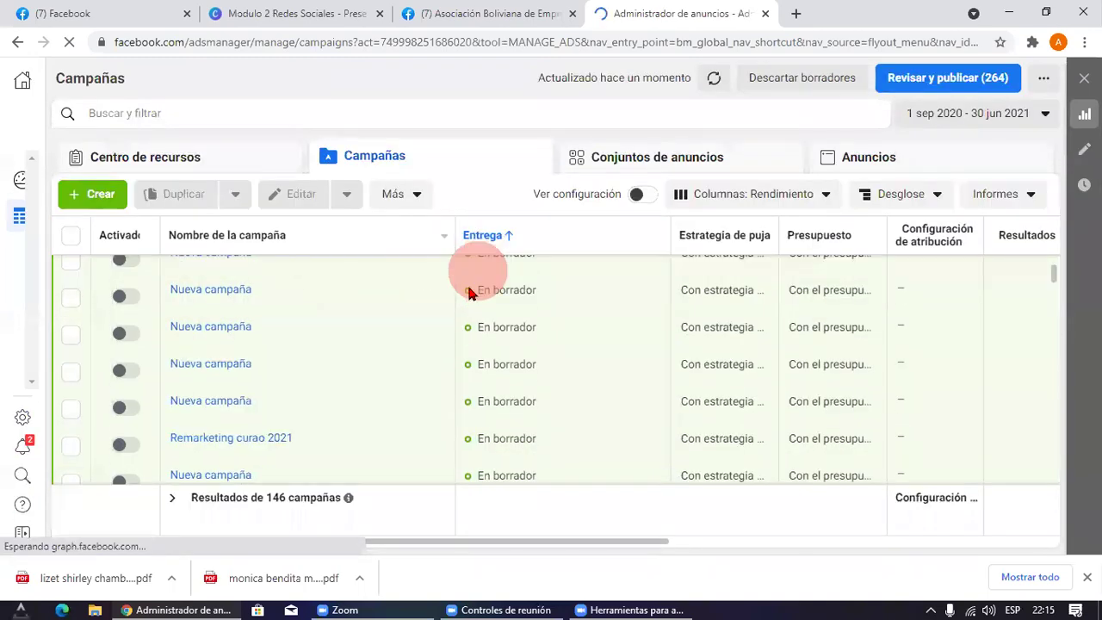
pyautogui.scroll(-10, 465, 320)
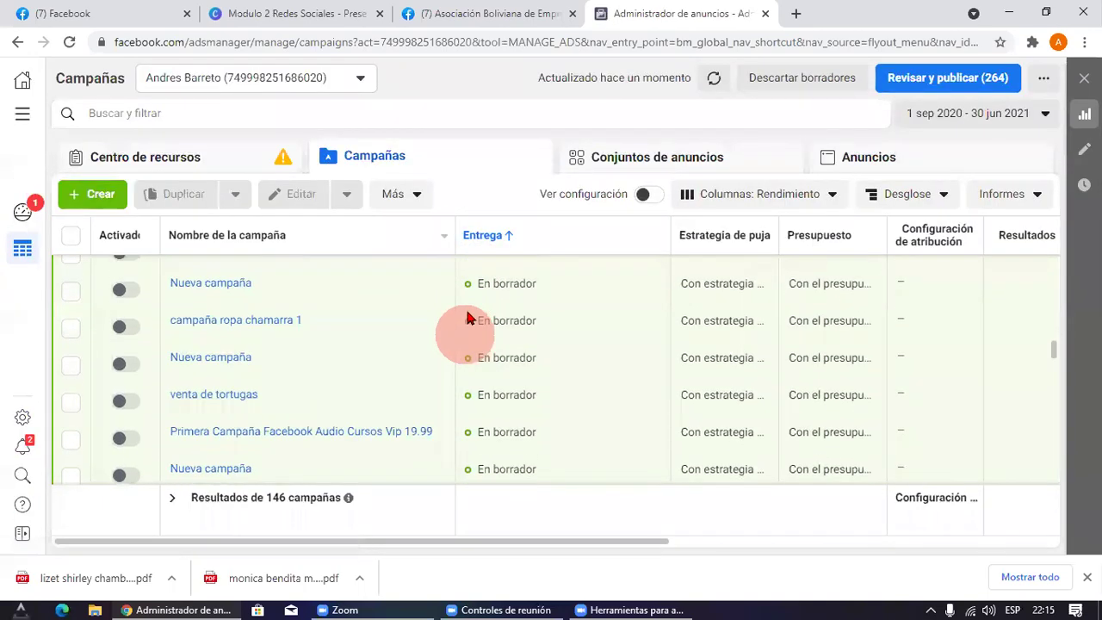
pyautogui.scroll(-5, 469, 320)
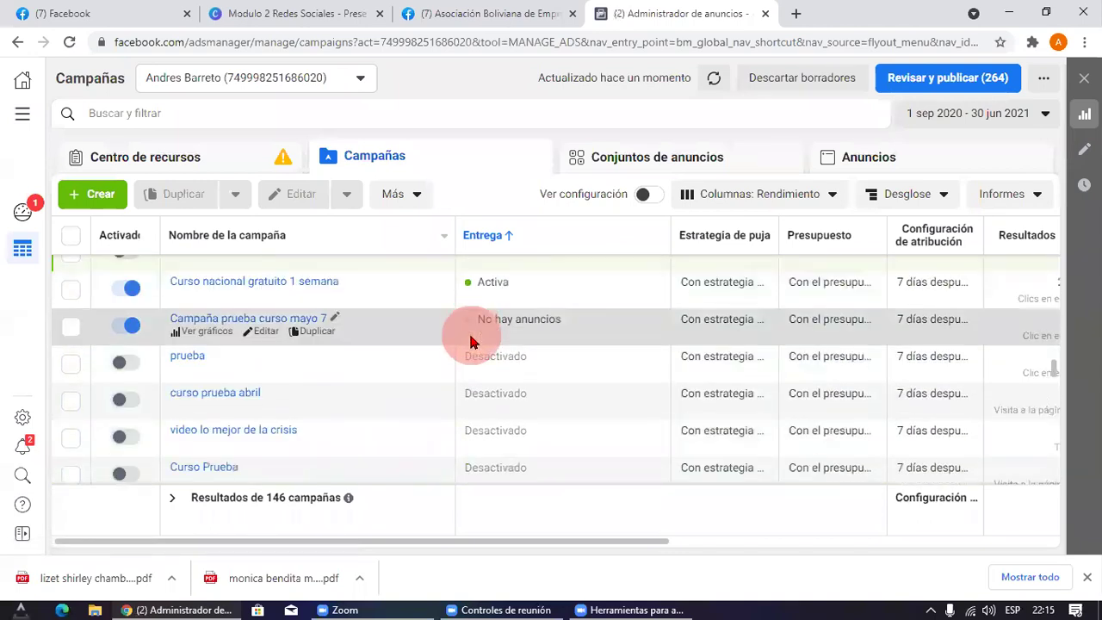
pyautogui.scroll(2, 463, 383)
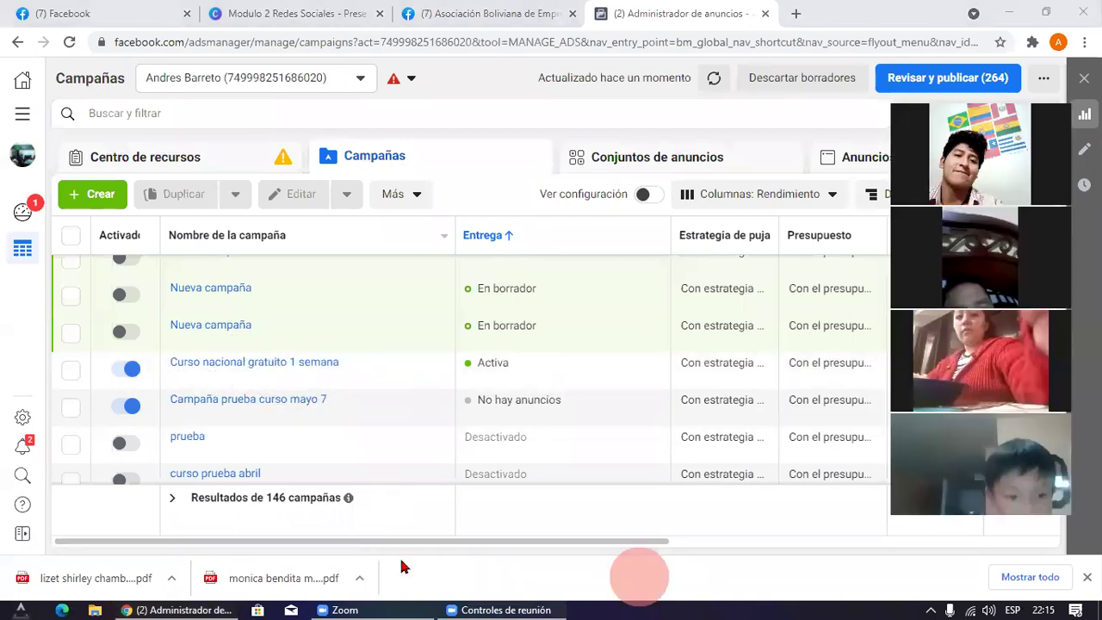
# Step: Annotate the row of Campaña prueba curso mayo 7 and its delivery status with freehand outlines, then clear the drawings
pyautogui.moveTo(163, 379)
pyautogui.mouseDown()
pyautogui.moveTo(603, 388)
pyautogui.moveTo(277, 436)
pyautogui.moveTo(49, 418)
pyautogui.moveTo(123, 382)
pyautogui.moveTo(180, 376)
pyautogui.mouseUp()
pyautogui.moveTo(377, 398)
pyautogui.mouseDown()
pyautogui.moveTo(471, 400)
pyautogui.moveTo(469, 418)
pyautogui.moveTo(469, 385)
pyautogui.moveTo(555, 399)
pyautogui.mouseUp()
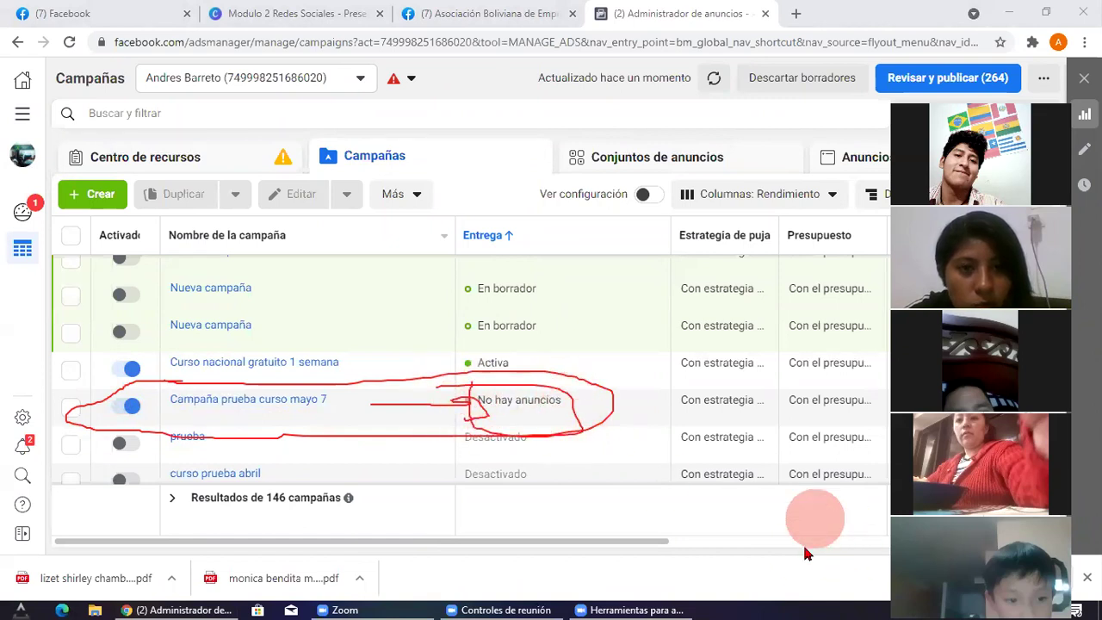
pyautogui.moveTo(466, 389)
pyautogui.mouseDown()
pyautogui.moveTo(571, 412)
pyautogui.moveTo(546, 435)
pyautogui.moveTo(454, 393)
pyautogui.mouseUp()
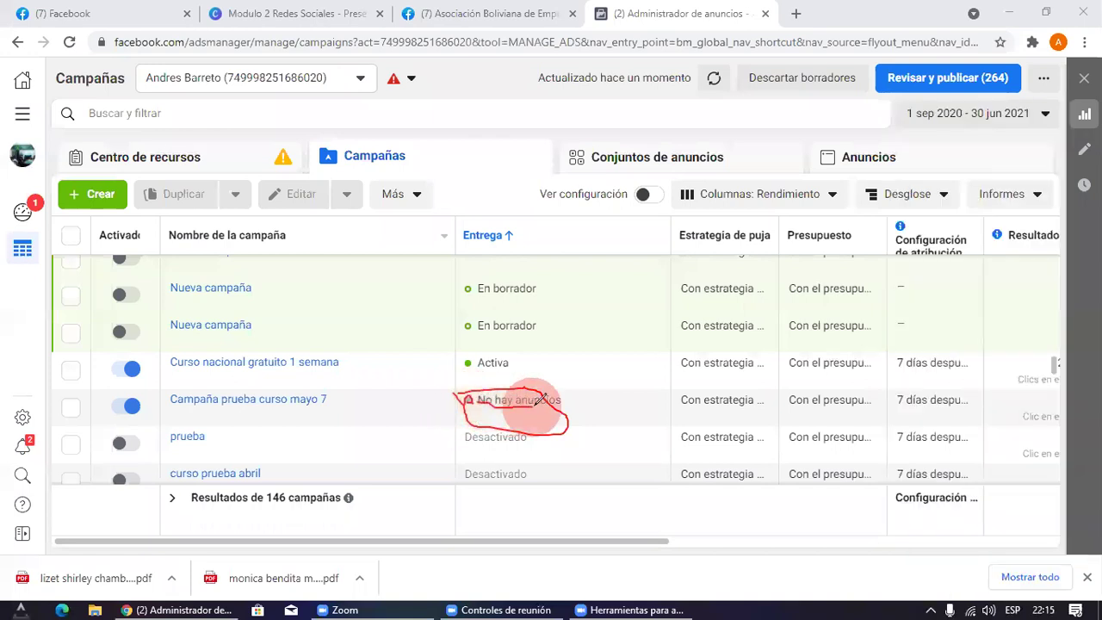
pyautogui.moveTo(603, 398); pyautogui.dragTo(454, 399)
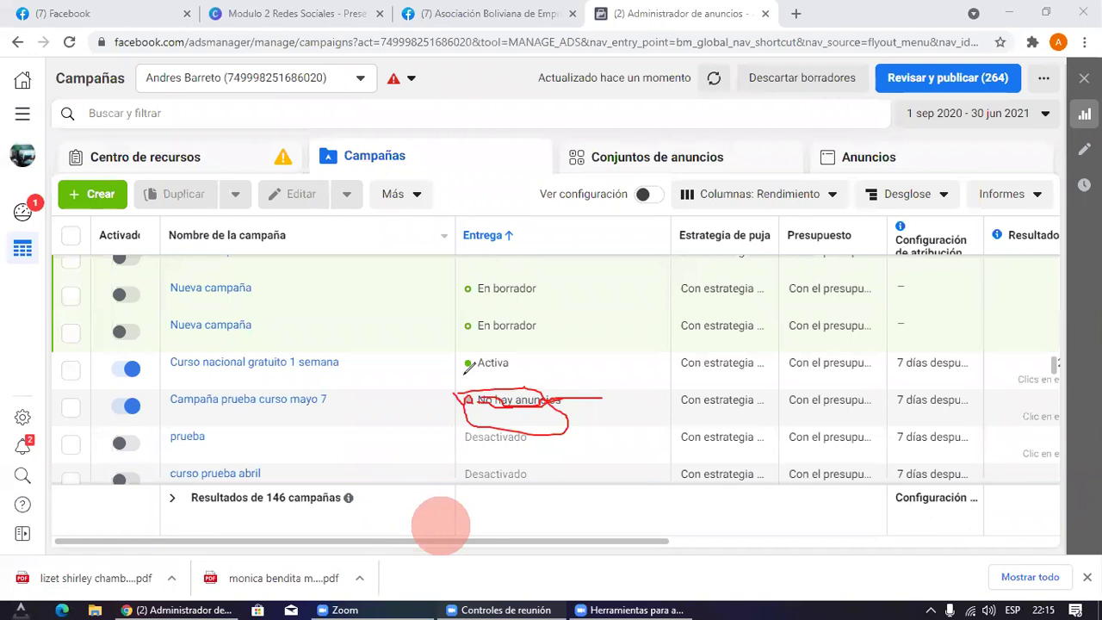
pyautogui.moveTo(460, 389); pyautogui.dragTo(591, 397)
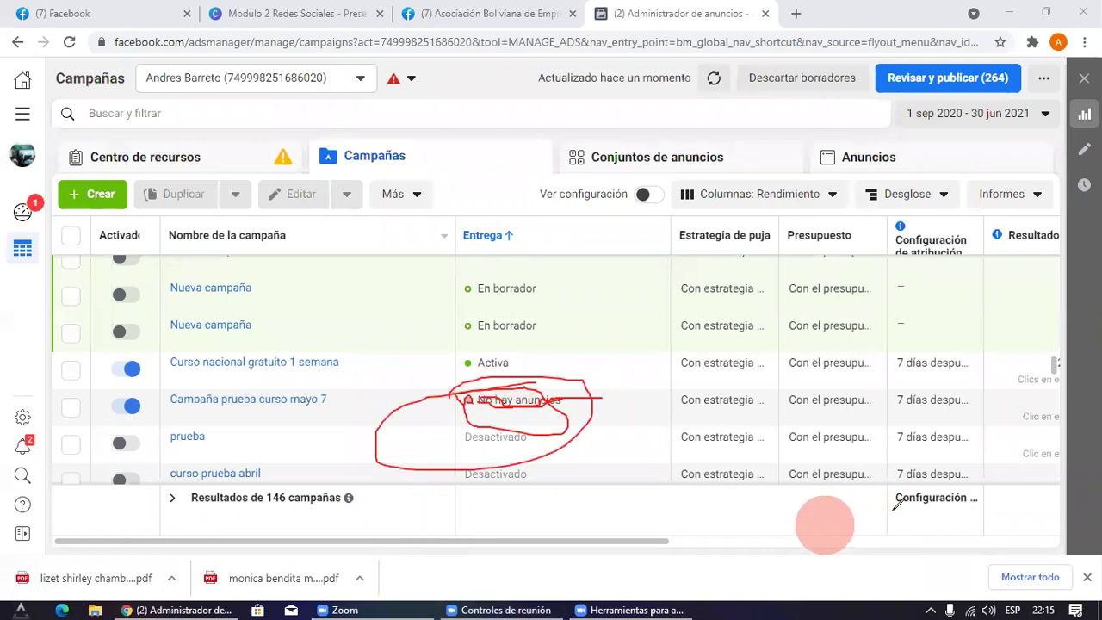
pyautogui.click(795, 554)
pyautogui.moveTo(351, 388)
pyautogui.mouseDown()
pyautogui.moveTo(167, 450)
pyautogui.moveTo(99, 406)
pyautogui.mouseUp()
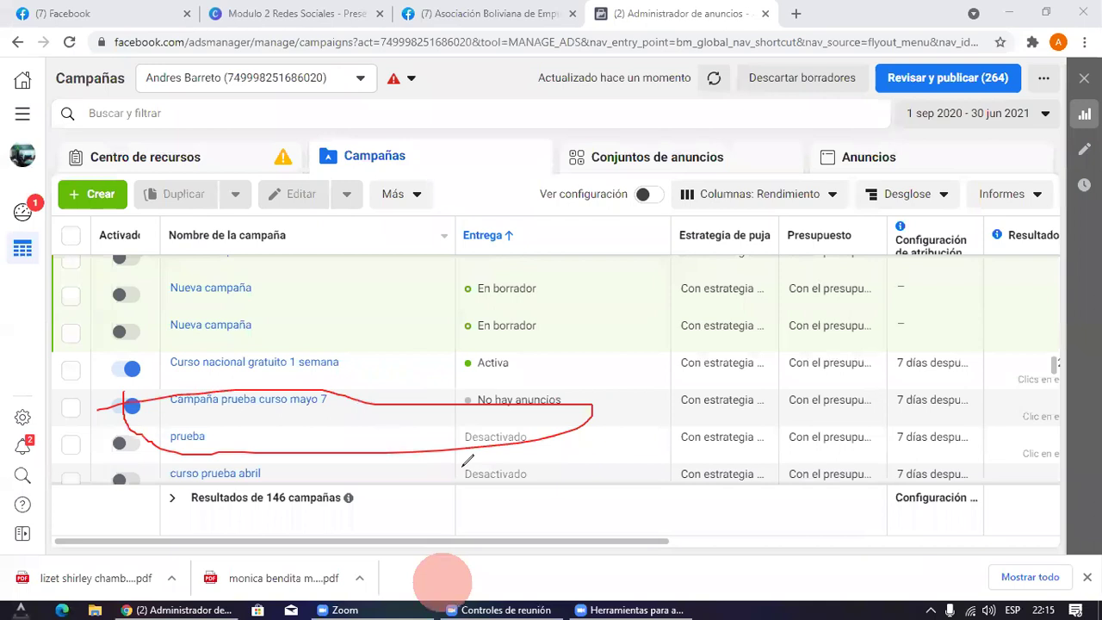
pyautogui.press('Escape')
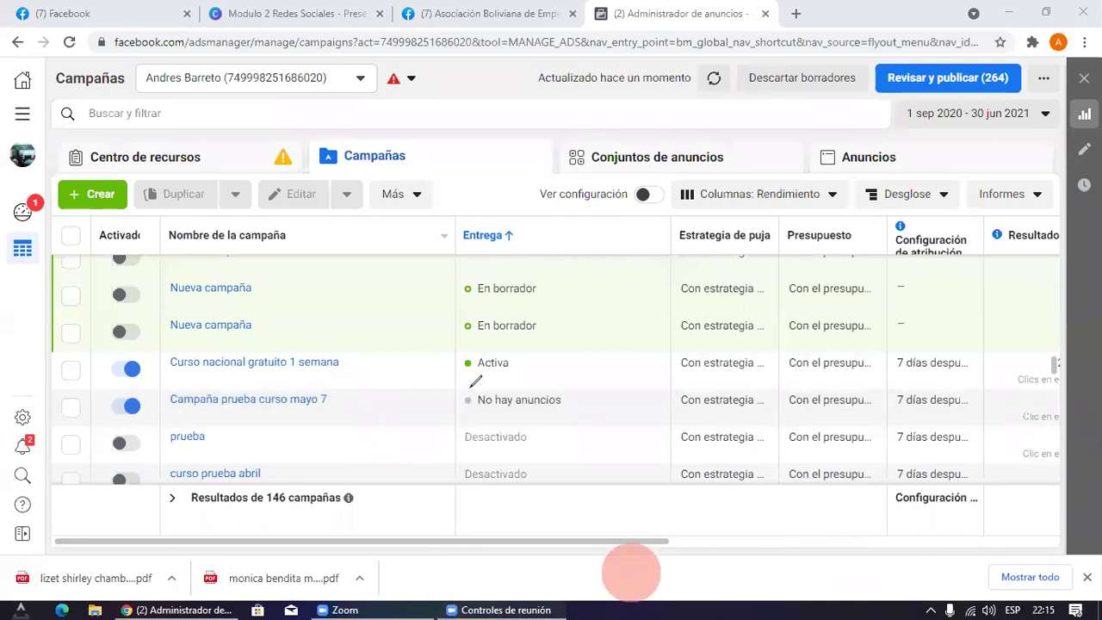
# Step: Circle and point an arrow at the delivery status of Curso nacional gratuito 1 semana, and clear the drawings
pyautogui.moveTo(329, 466); pyautogui.dragTo(443, 367)
pyautogui.moveTo(382, 385)
pyautogui.mouseDown()
pyautogui.moveTo(448, 371)
pyautogui.moveTo(445, 417)
pyautogui.mouseUp()
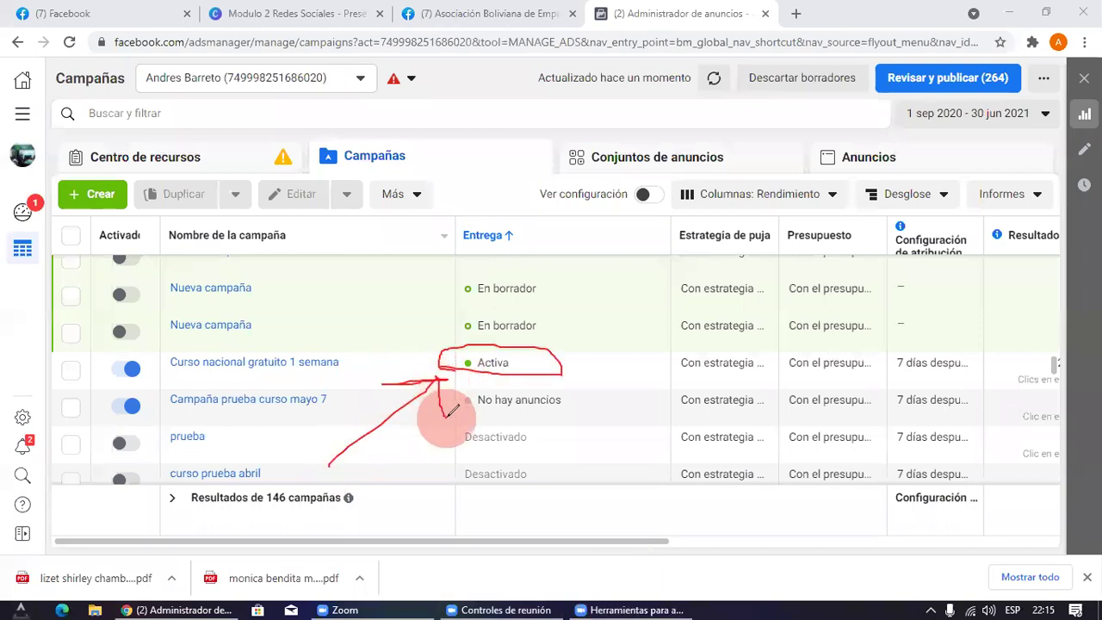
pyautogui.moveTo(75, 379)
pyautogui.mouseDown()
pyautogui.moveTo(375, 369)
pyautogui.moveTo(21, 346)
pyautogui.moveTo(82, 379)
pyautogui.mouseUp()
pyautogui.press('Escape')
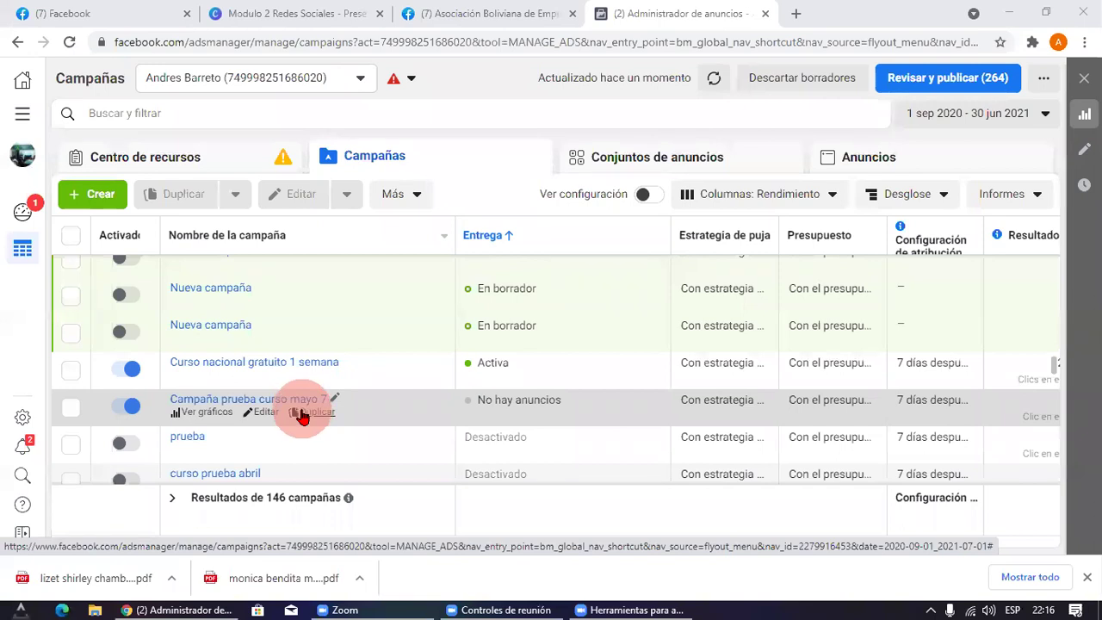
# Step: Turn off Campaña prueba curso mayo 7 and look over the posts on the Asociación Boliviana de Emprendimientos page
pyautogui.click(119, 409)
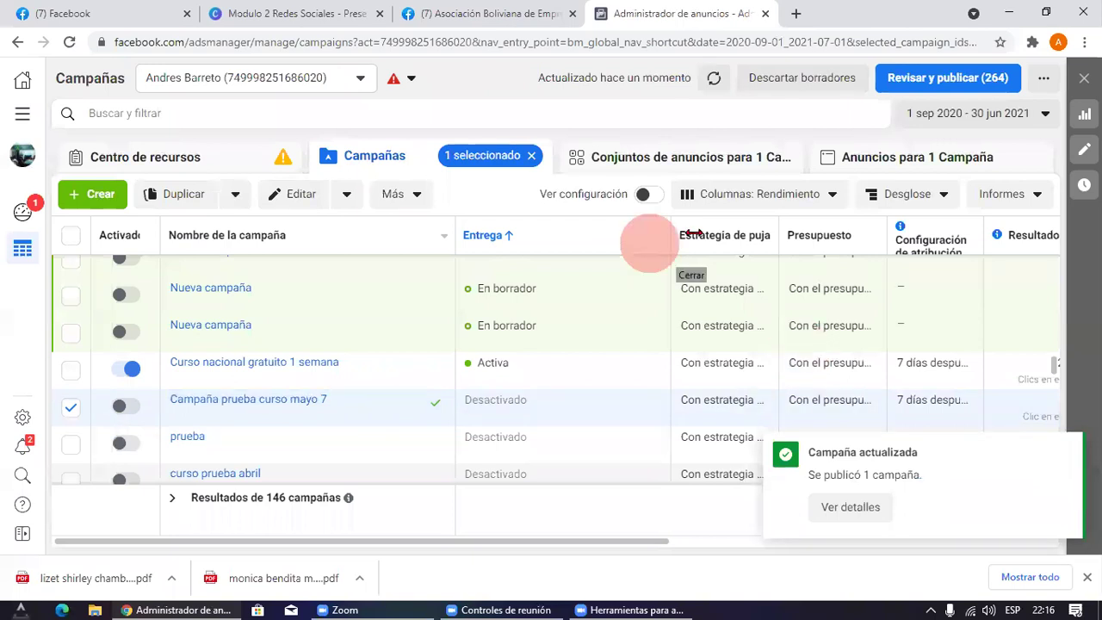
pyautogui.click(361, 13)
pyautogui.click(482, 13)
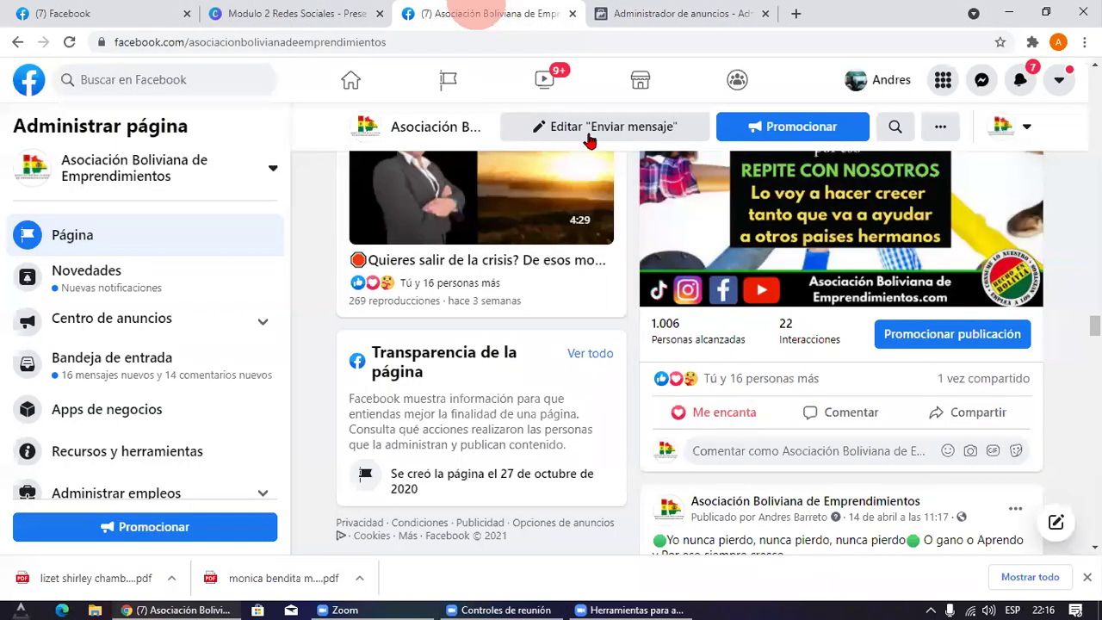
pyautogui.scroll(-1, 809, 292)
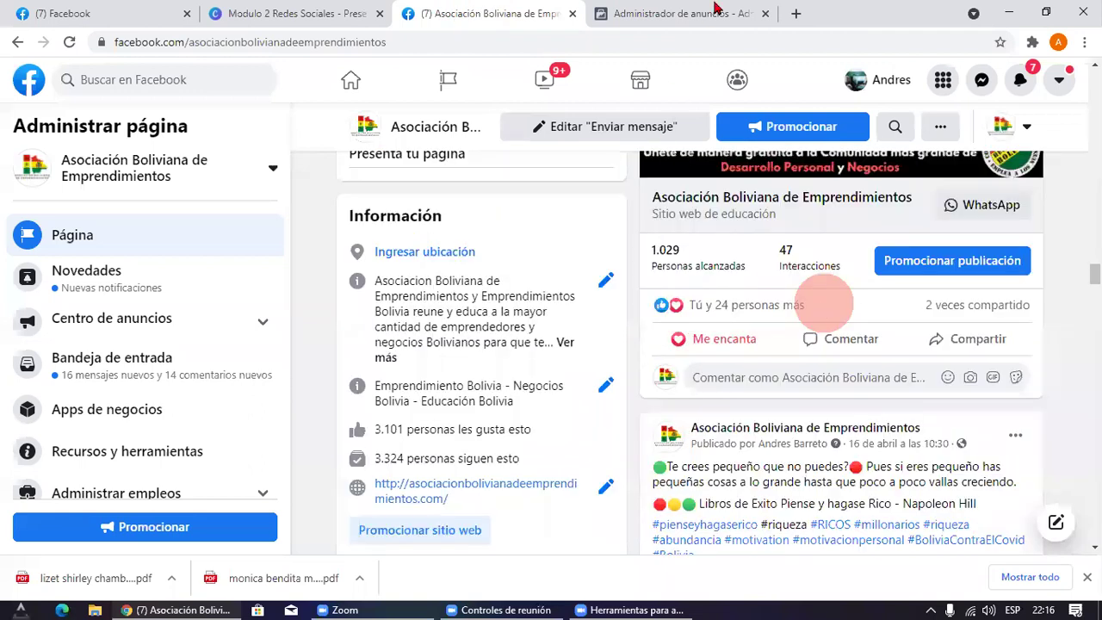
pyautogui.hotkey('ctrl', 'Tab')
# Step: Open the campaign Curso nacional gratuito 1 semana for editing and review its campaign details and objective
pyautogui.click(586, 497)
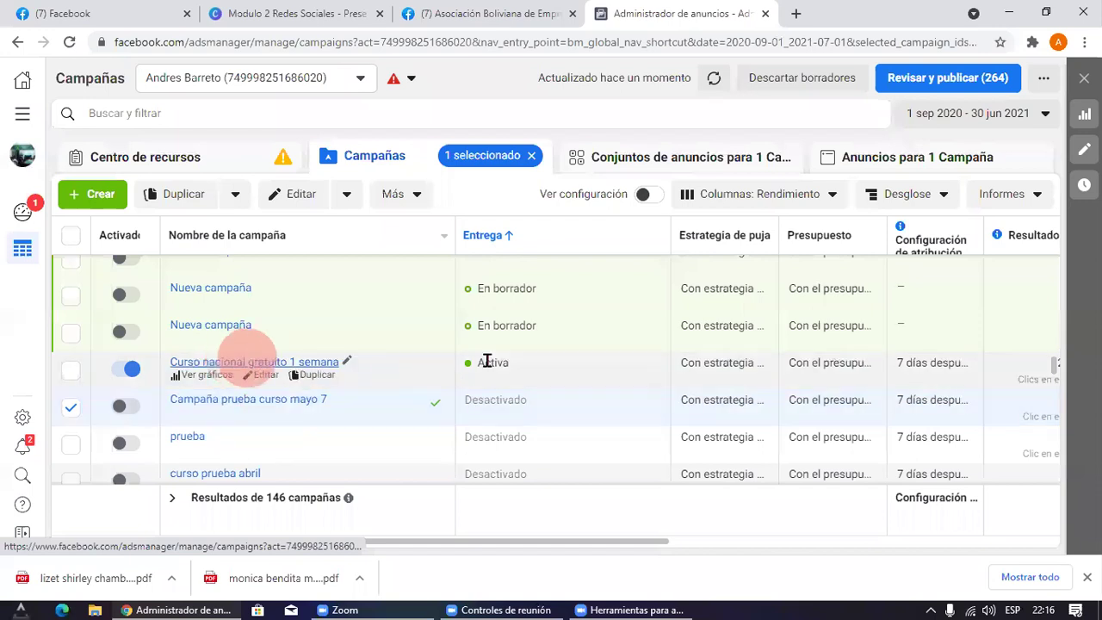
pyautogui.click(266, 377)
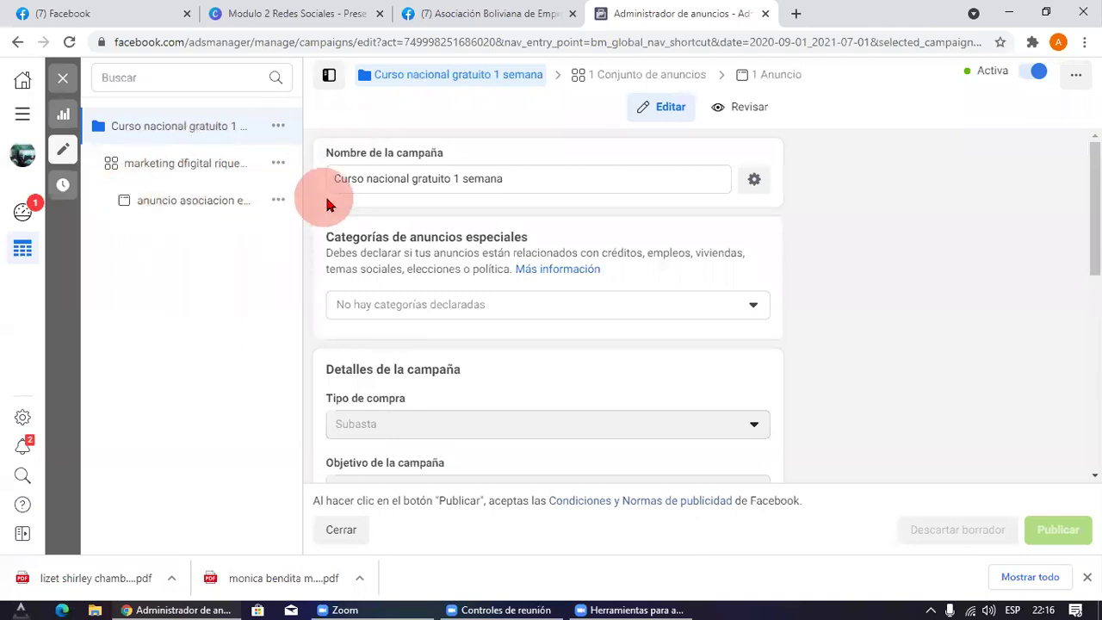
pyautogui.scroll(-6, 677, 323)
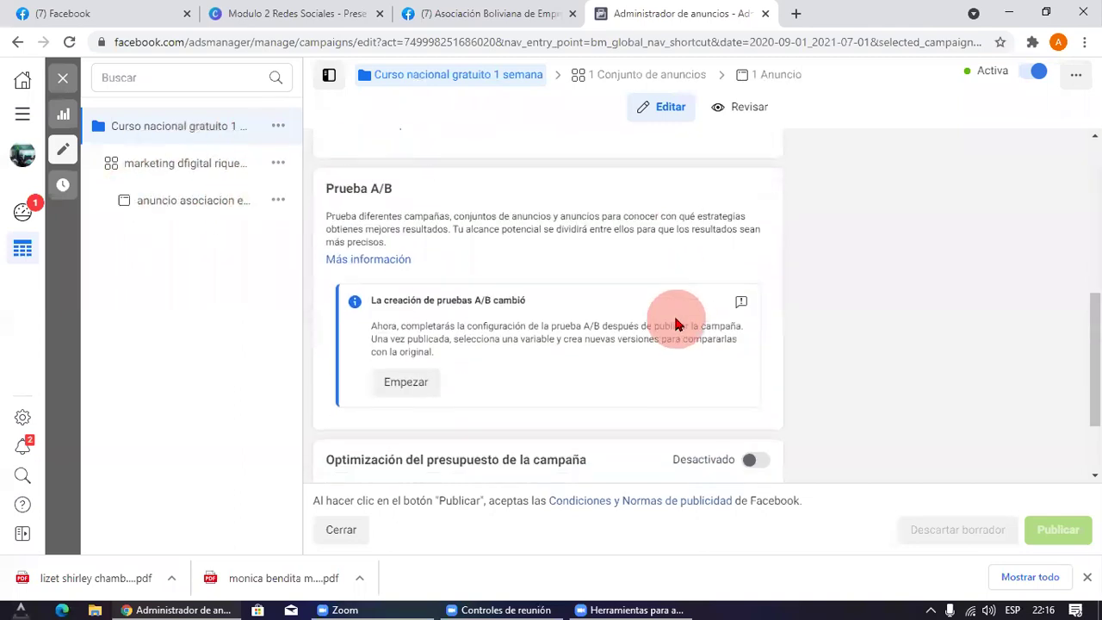
pyautogui.scroll(5, 679, 322)
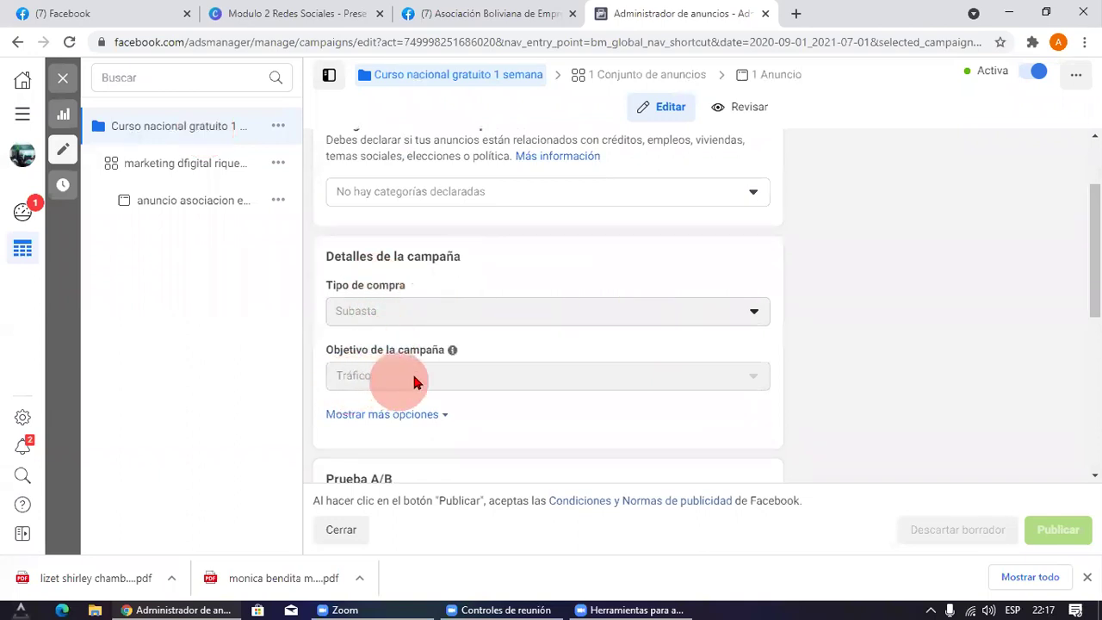
# Step: Open the campaign's ad set marketing dfigital riqueza y administradores de facebookl at its budget and schedule settings
pyautogui.click(199, 164)
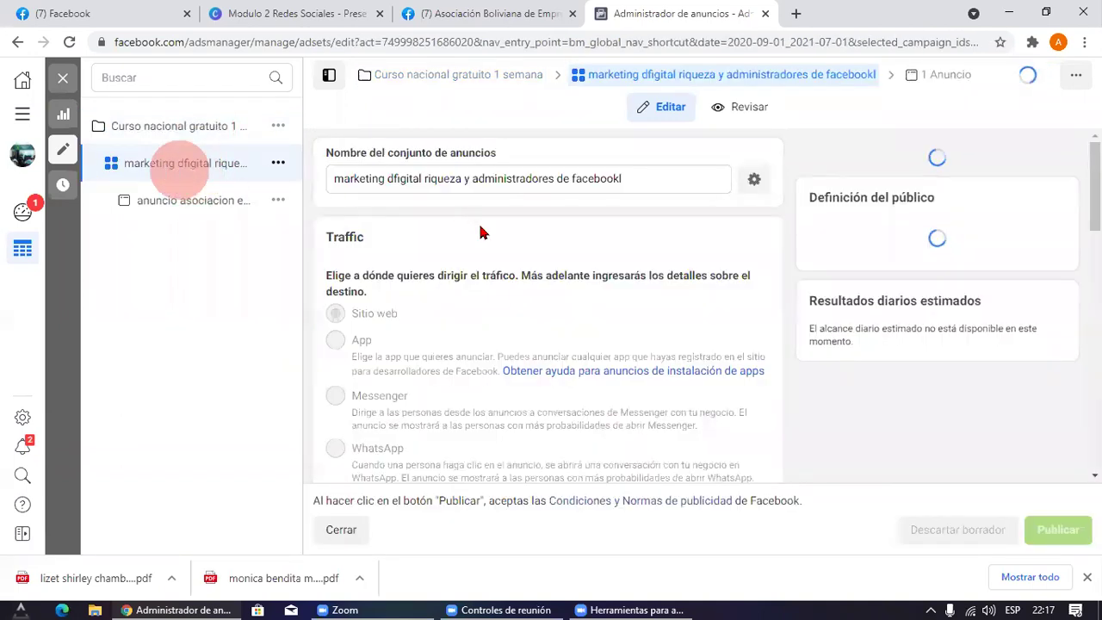
pyautogui.click(583, 198)
pyautogui.scroll(-5, 583, 197)
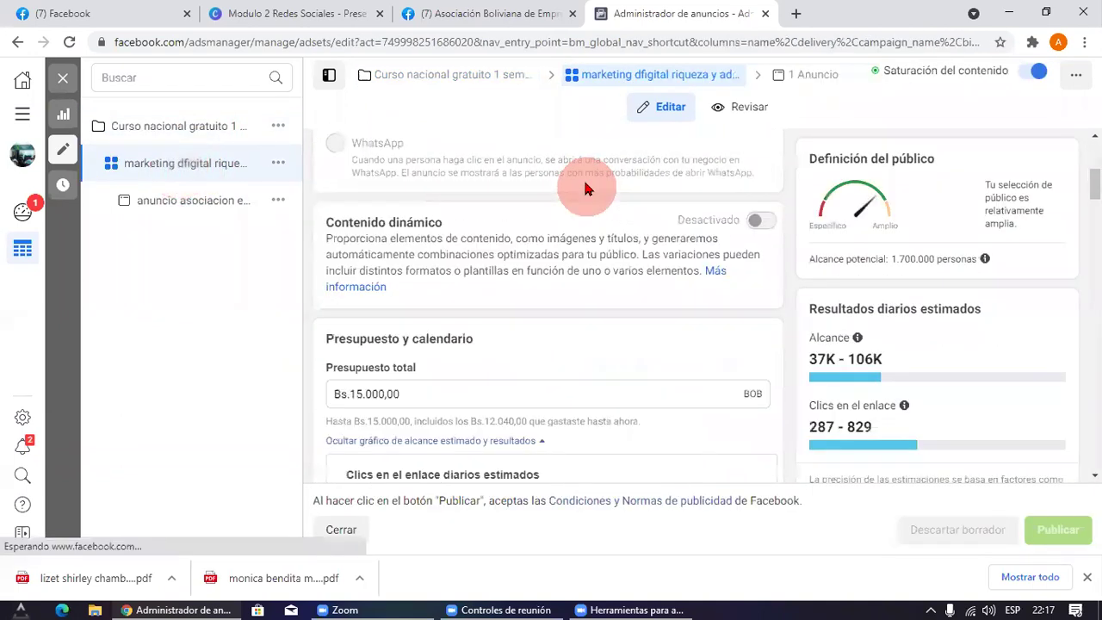
pyautogui.scroll(-1, 587, 198)
pyautogui.scroll(1, 508, 335)
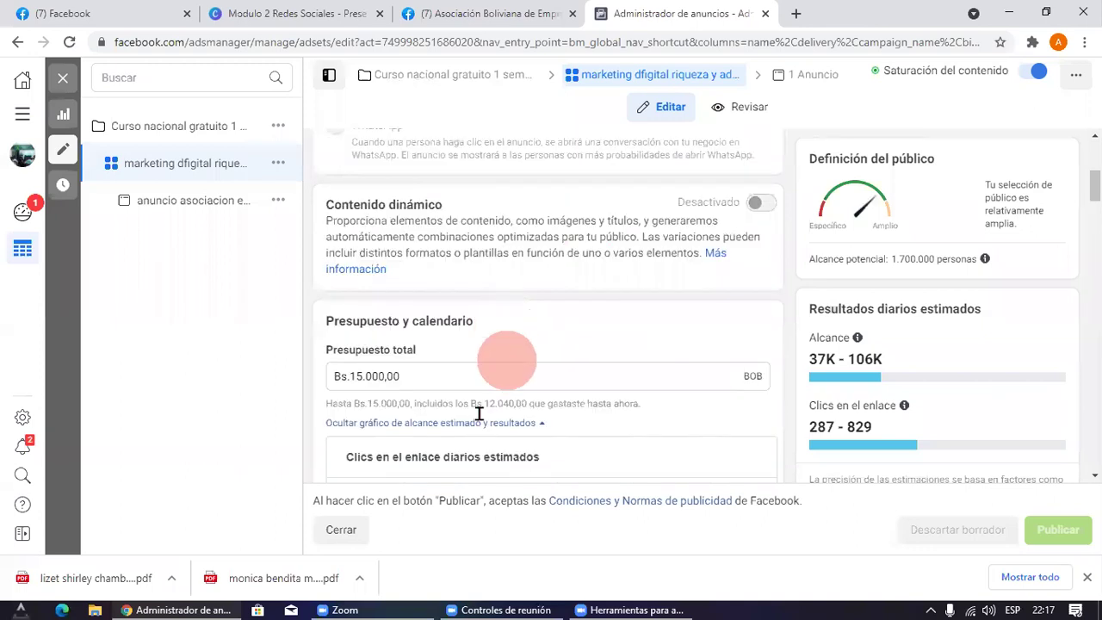
# Step: Highlight the ad set's total budget amount to point it out, without changing the value
pyautogui.click(425, 381)
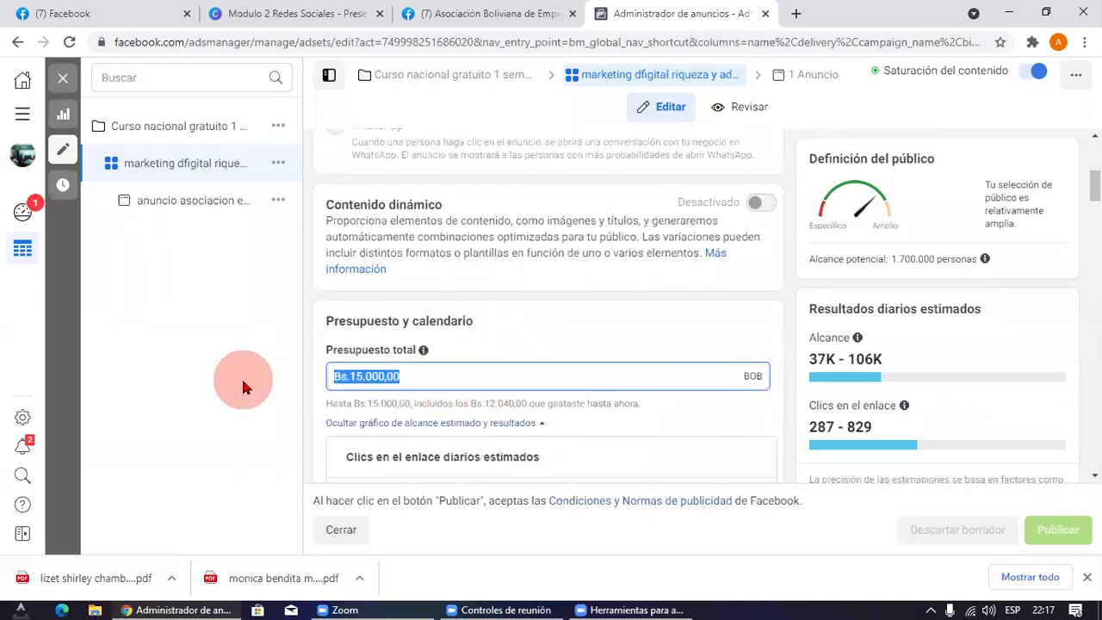
pyautogui.click(241, 376)
pyautogui.moveTo(425, 377); pyautogui.dragTo(211, 408)
pyautogui.click(216, 312)
pyautogui.click(410, 384)
pyautogui.click(409, 383)
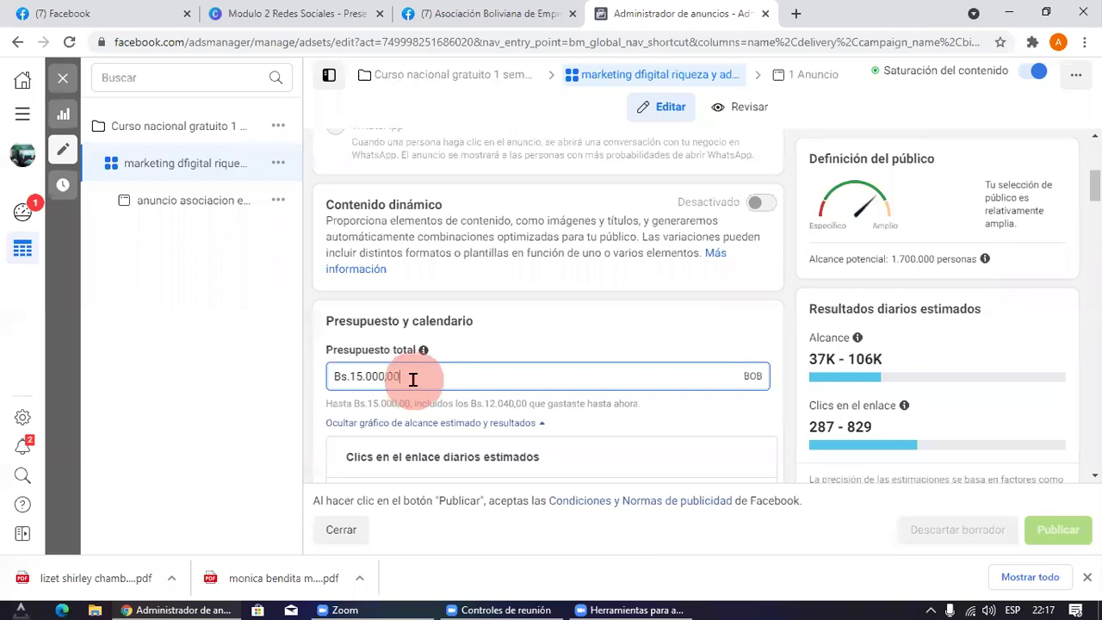
pyautogui.moveTo(416, 379); pyautogui.dragTo(316, 370)
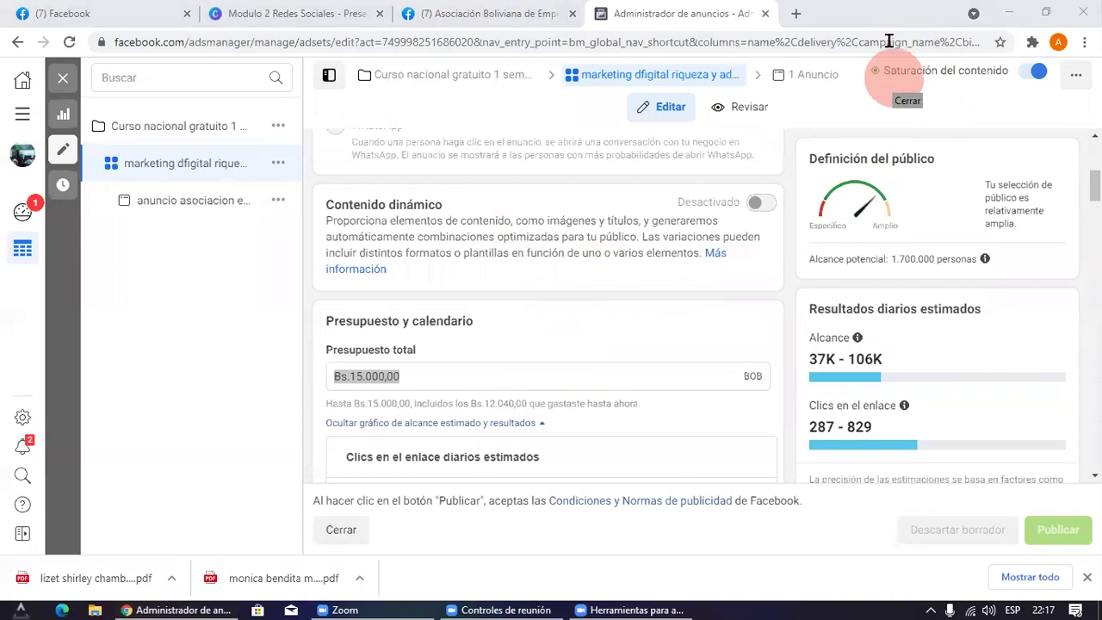
# Step: Highlight the amount spent so far beneath the ad set's total budget, and bring up the meeting's annotation tools
pyautogui.click(494, 379)
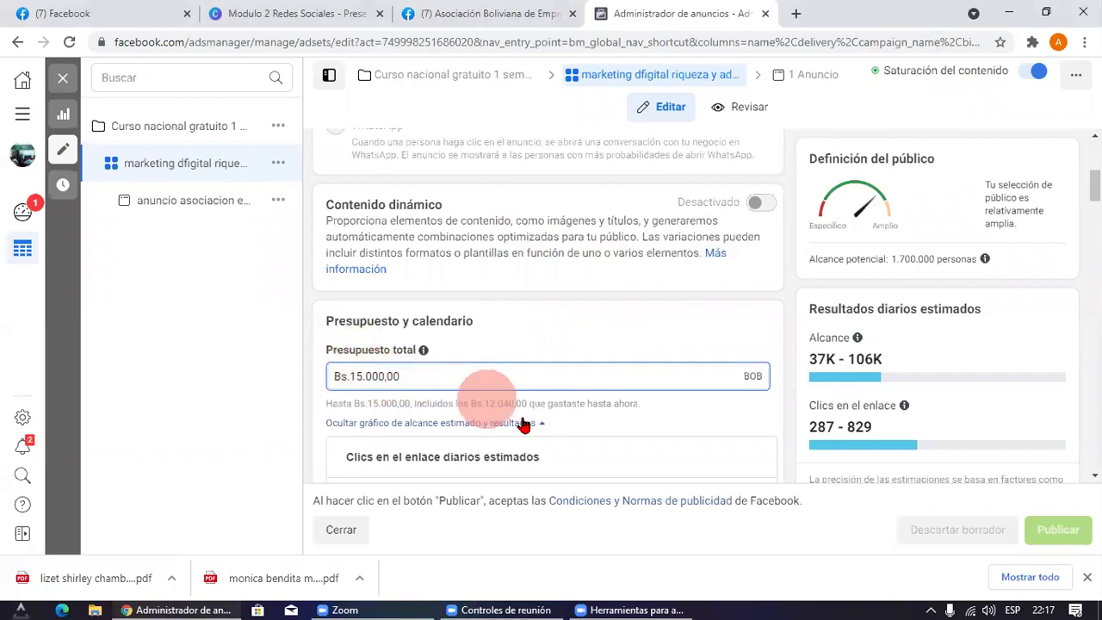
pyautogui.moveTo(483, 403); pyautogui.dragTo(590, 433)
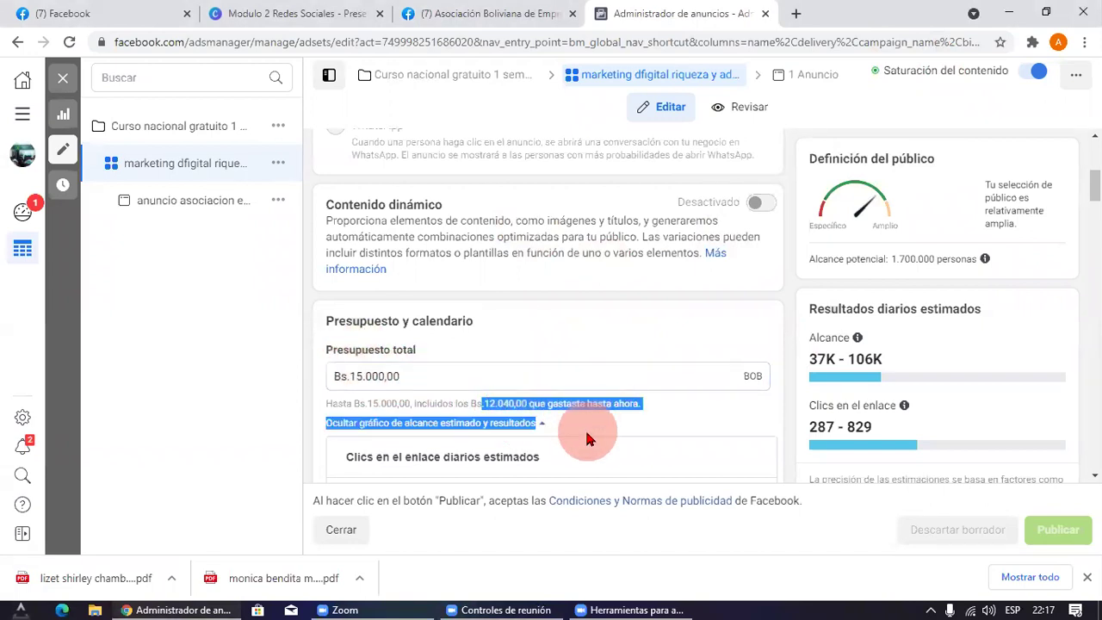
pyautogui.click(611, 443)
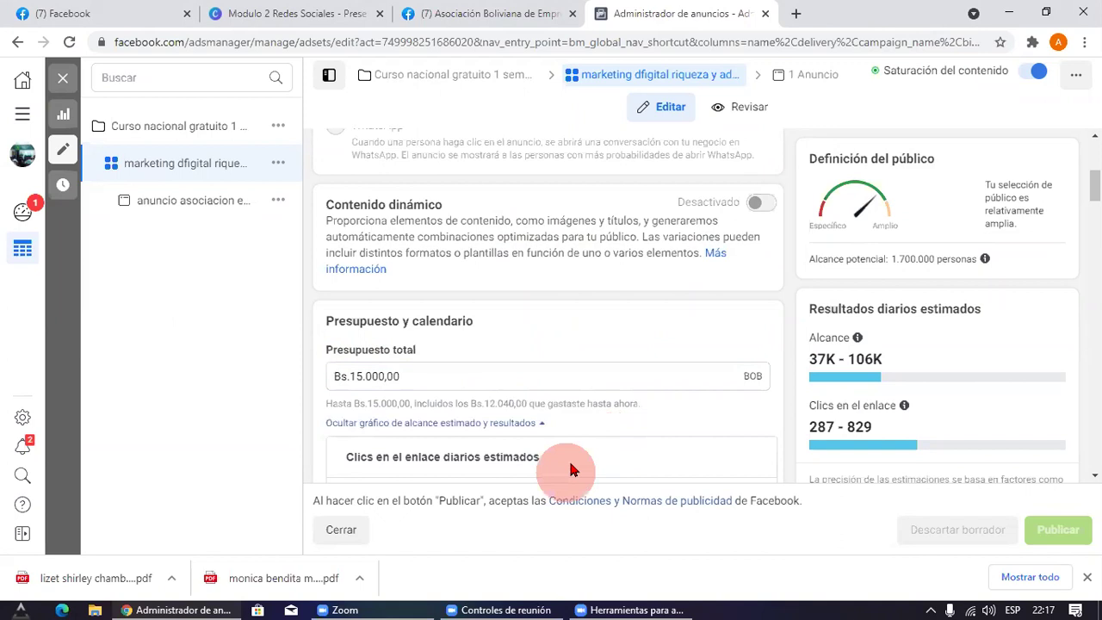
pyautogui.click(640, 579)
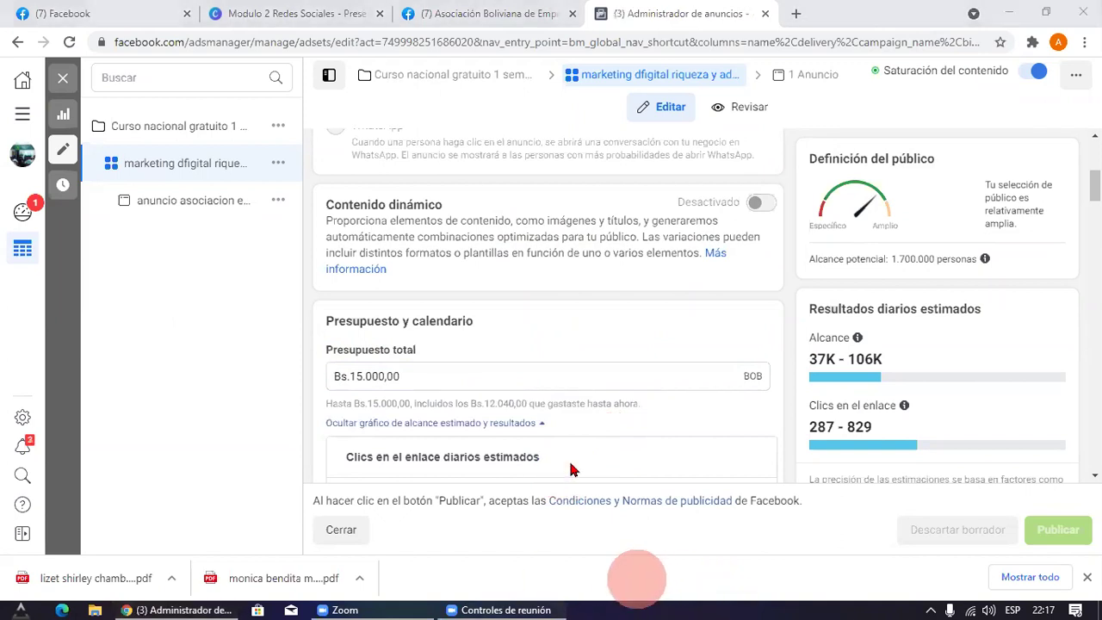
# Step: Circle the amount spent beneath the total budget, draw explanatory freehand marks across the screen, and clear all the annotations
pyautogui.moveTo(459, 372)
pyautogui.mouseDown()
pyautogui.moveTo(557, 439)
pyautogui.moveTo(467, 393)
pyautogui.moveTo(497, 414)
pyautogui.moveTo(296, 368)
pyautogui.moveTo(301, 310)
pyautogui.moveTo(261, 339)
pyautogui.moveTo(290, 326)
pyautogui.mouseUp()
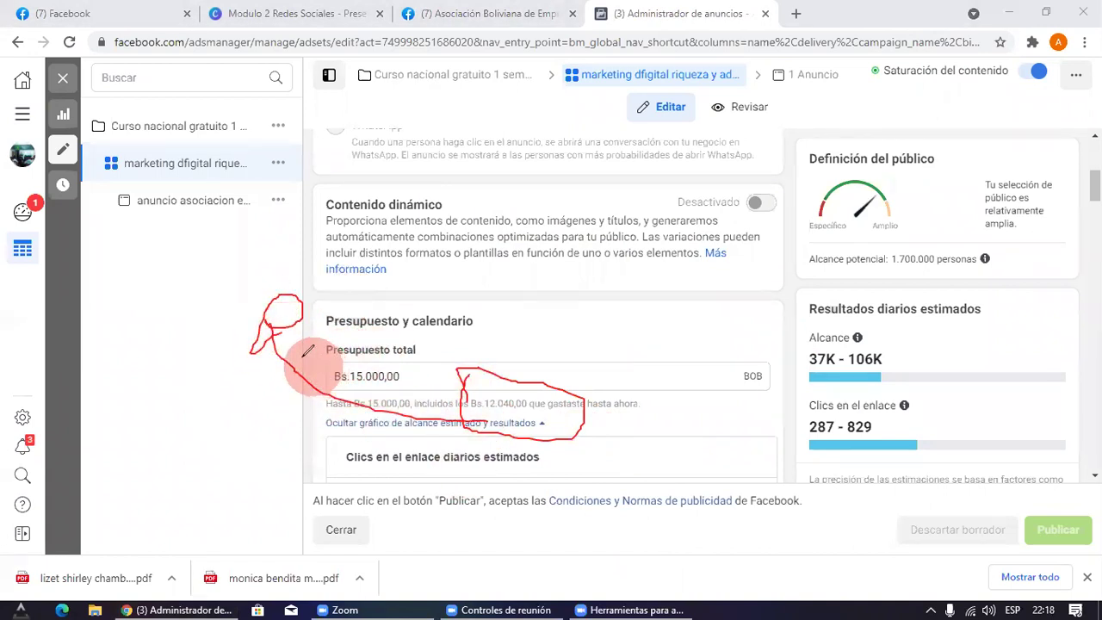
pyautogui.moveTo(139, 228); pyautogui.dragTo(199, 310)
pyautogui.moveTo(154, 182)
pyautogui.mouseDown()
pyautogui.moveTo(244, 204)
pyautogui.moveTo(173, 155)
pyautogui.mouseUp()
pyautogui.moveTo(287, 107)
pyautogui.mouseDown()
pyautogui.moveTo(301, 132)
pyautogui.moveTo(296, 106)
pyautogui.mouseUp()
pyautogui.moveTo(334, 64)
pyautogui.mouseDown()
pyautogui.moveTo(428, 99)
pyautogui.moveTo(380, 51)
pyautogui.mouseUp()
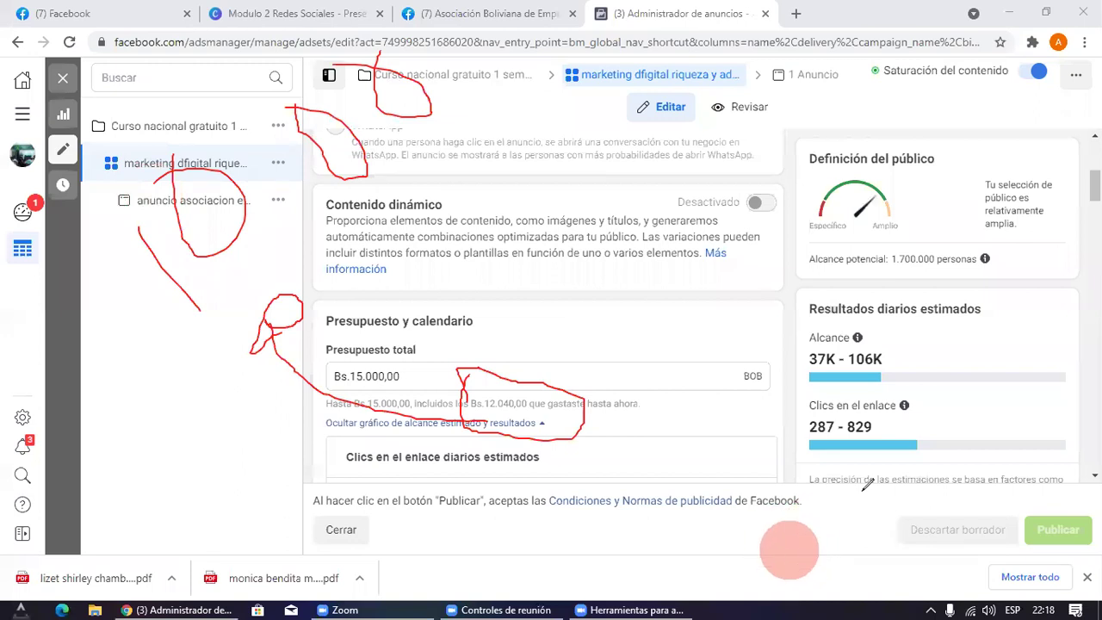
pyautogui.click(789, 550)
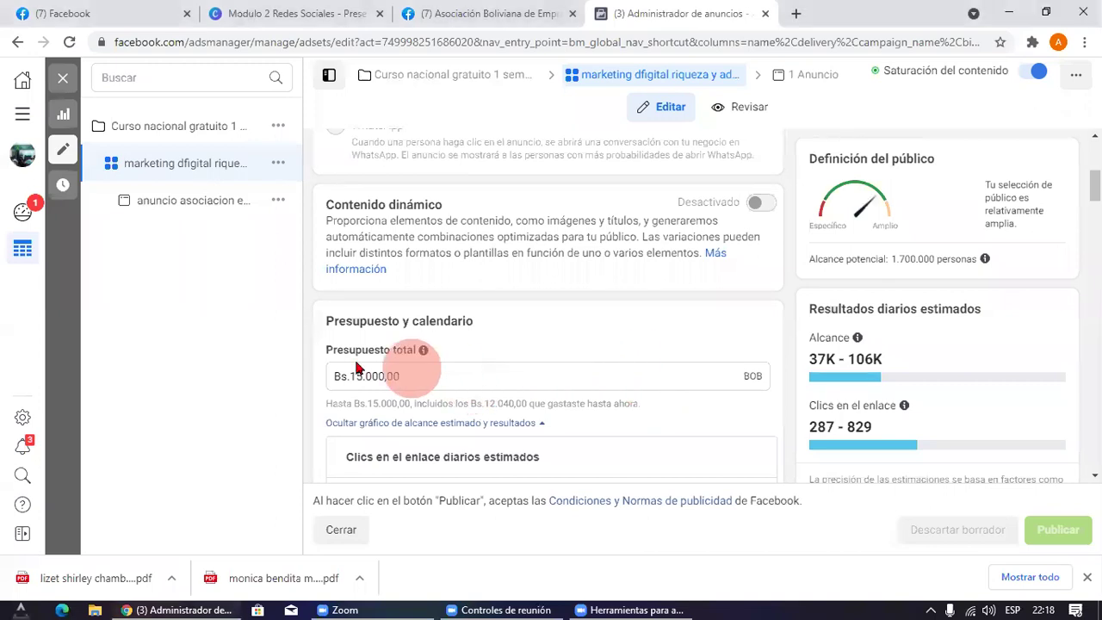
# Step: Review the ad set's estimated daily link clicks chart and its audience location, age, gender and detailed targeting
pyautogui.scroll(-6, 611, 303)
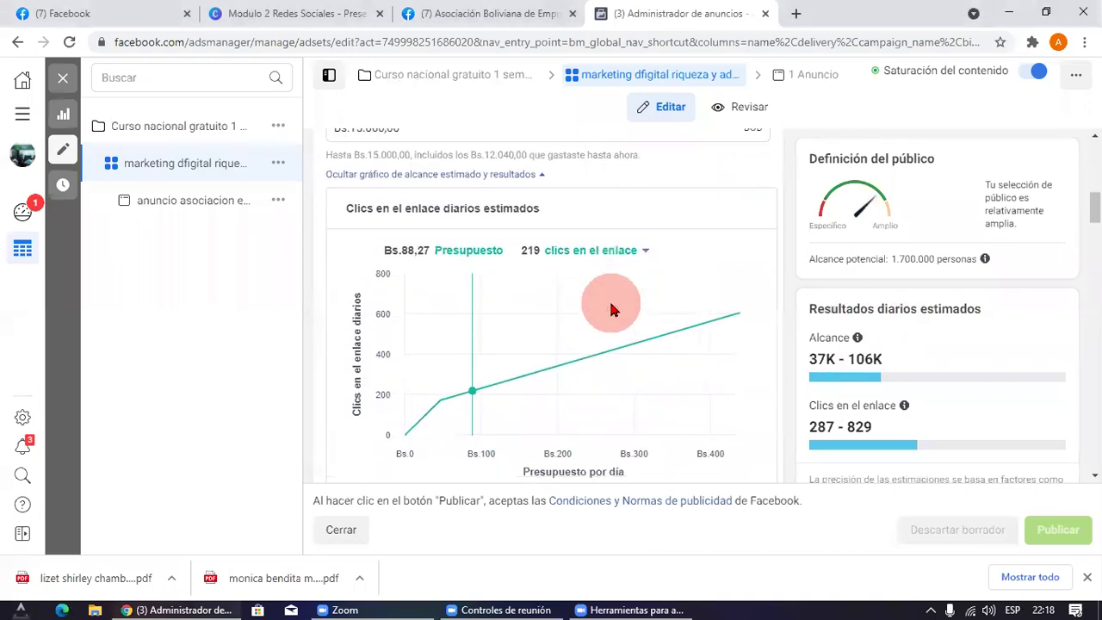
pyautogui.scroll(-3, 611, 307)
pyautogui.scroll(-2, 378, 302)
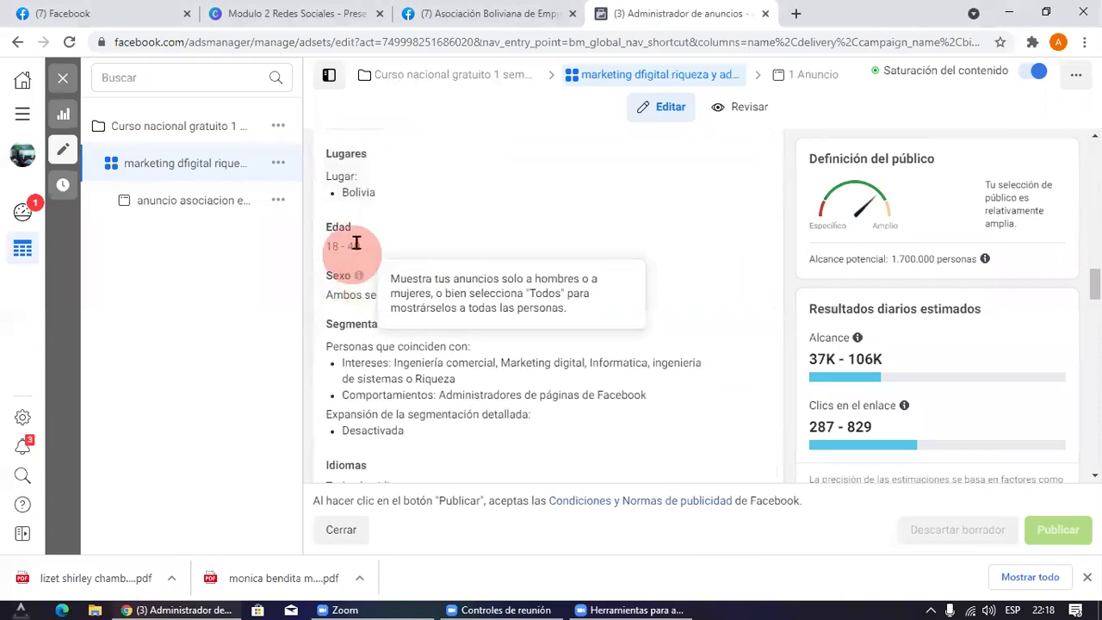
pyautogui.scroll(-1, 366, 185)
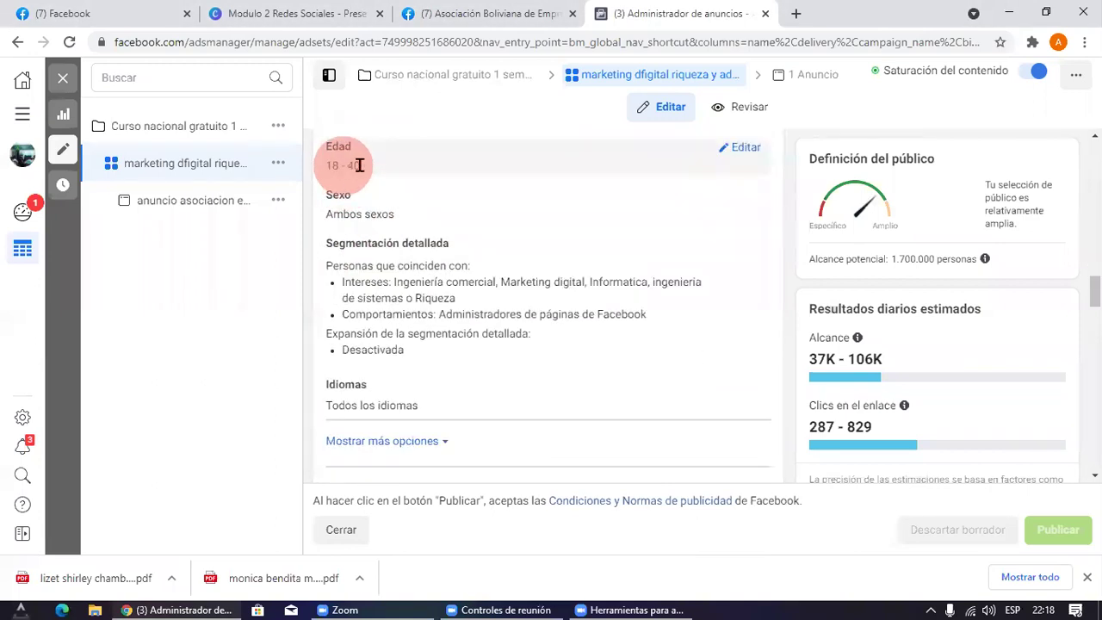
pyautogui.scroll(-1, 398, 185)
pyautogui.scroll(1, 351, 215)
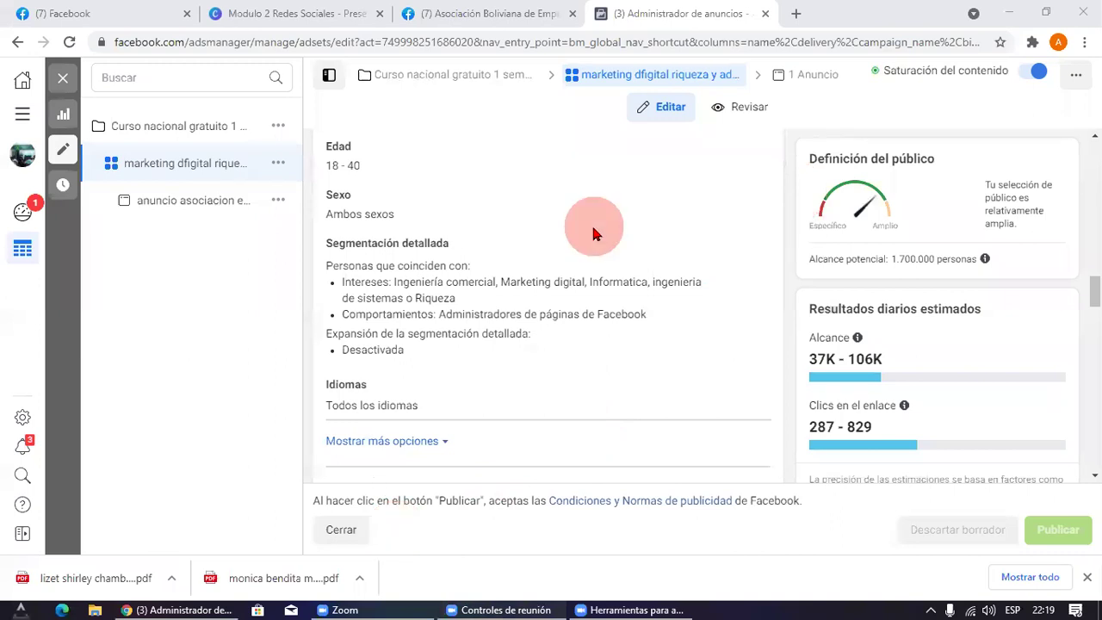
# Step: Review the ad set's manual placements and its optimization and delivery settings
pyautogui.scroll(-10, 514, 336)
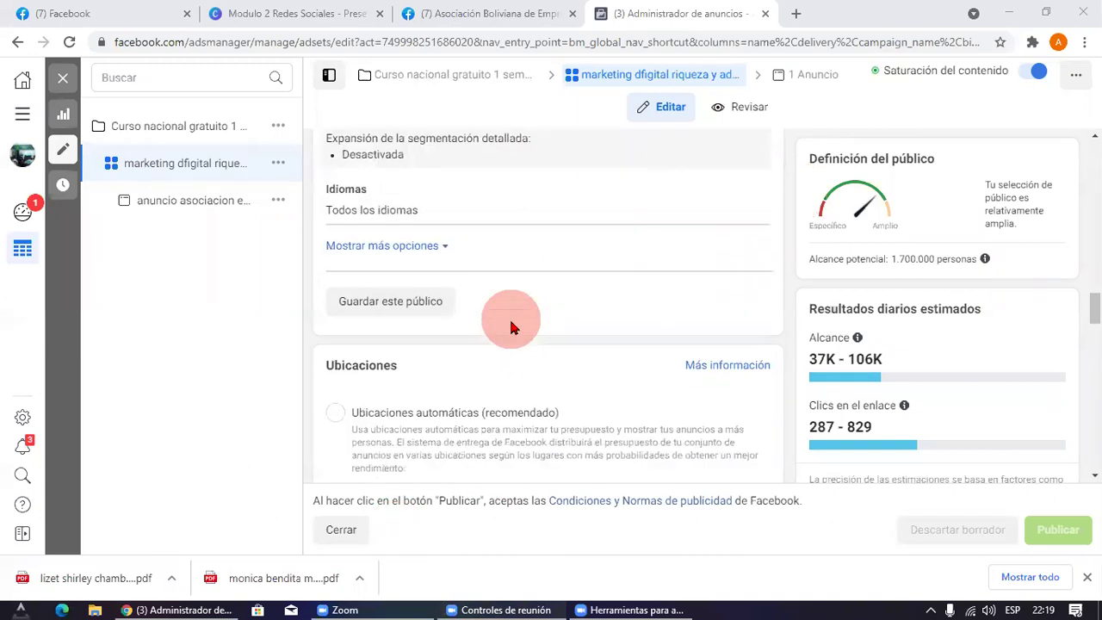
pyautogui.scroll(-8, 514, 318)
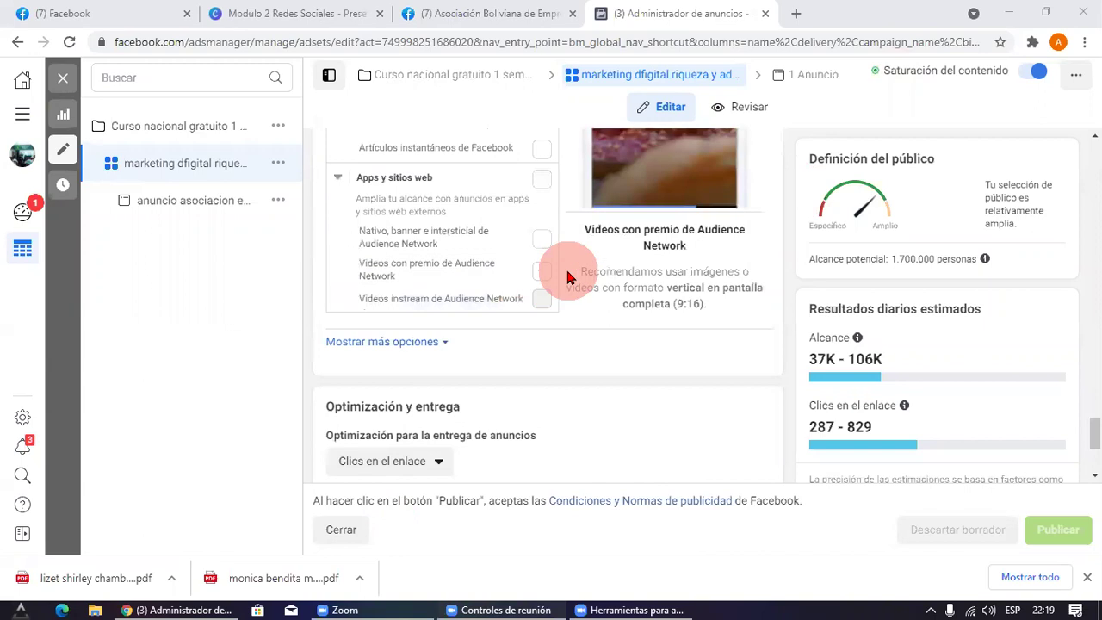
pyautogui.scroll(20, 566, 284)
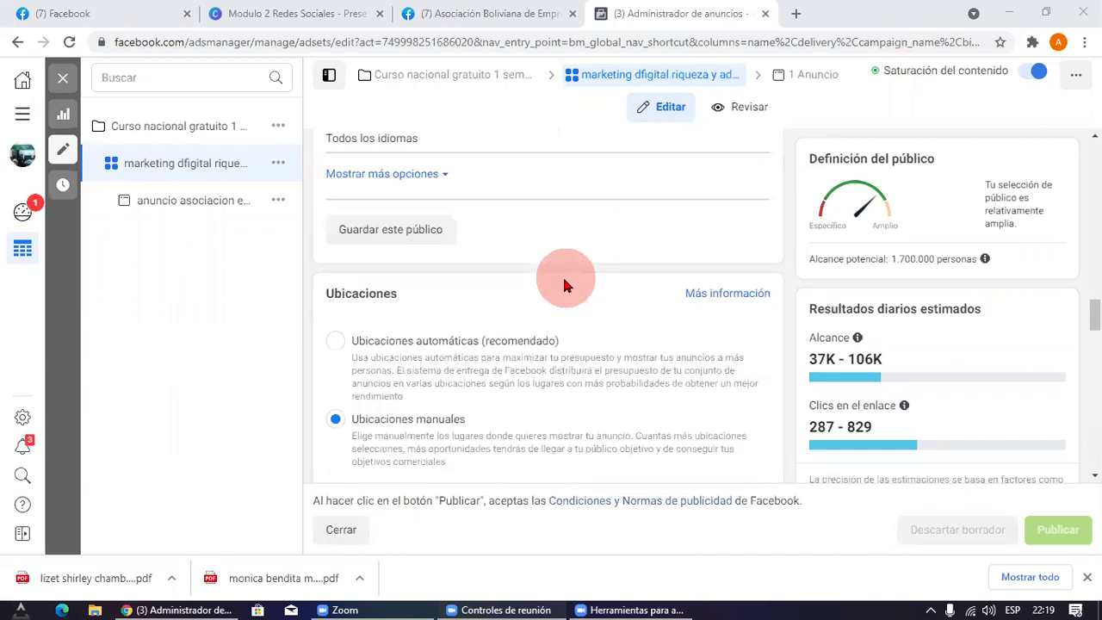
# Step: Return to the ad set's total budget and highlight the note on the spending limit and amount spent, without changing anything
pyautogui.scroll(-3, 559, 289)
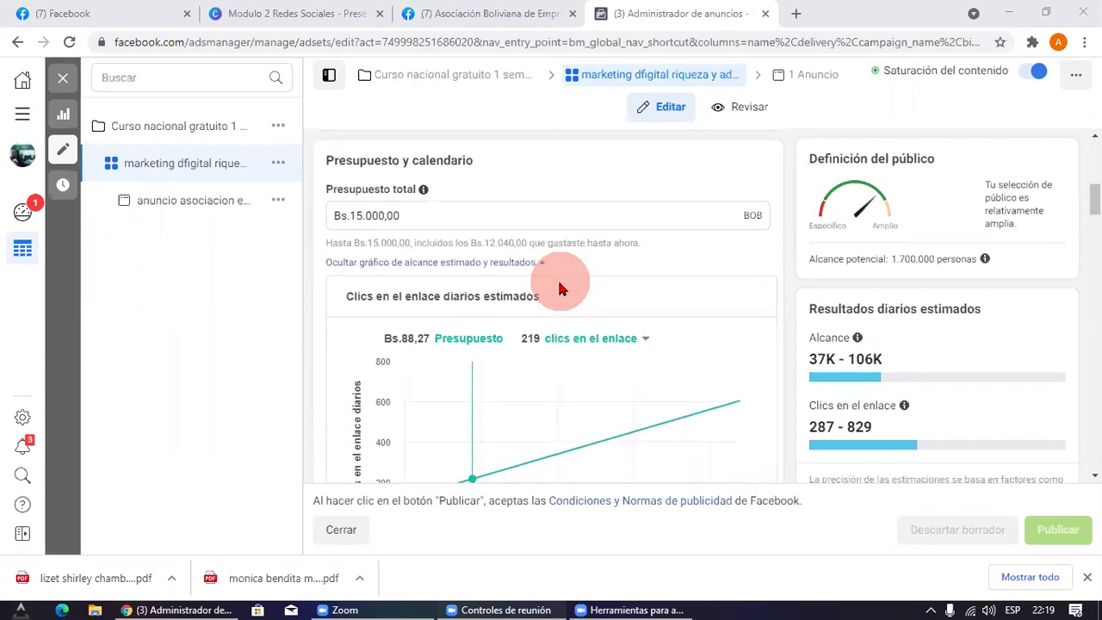
pyautogui.tripleClick(345, 215)
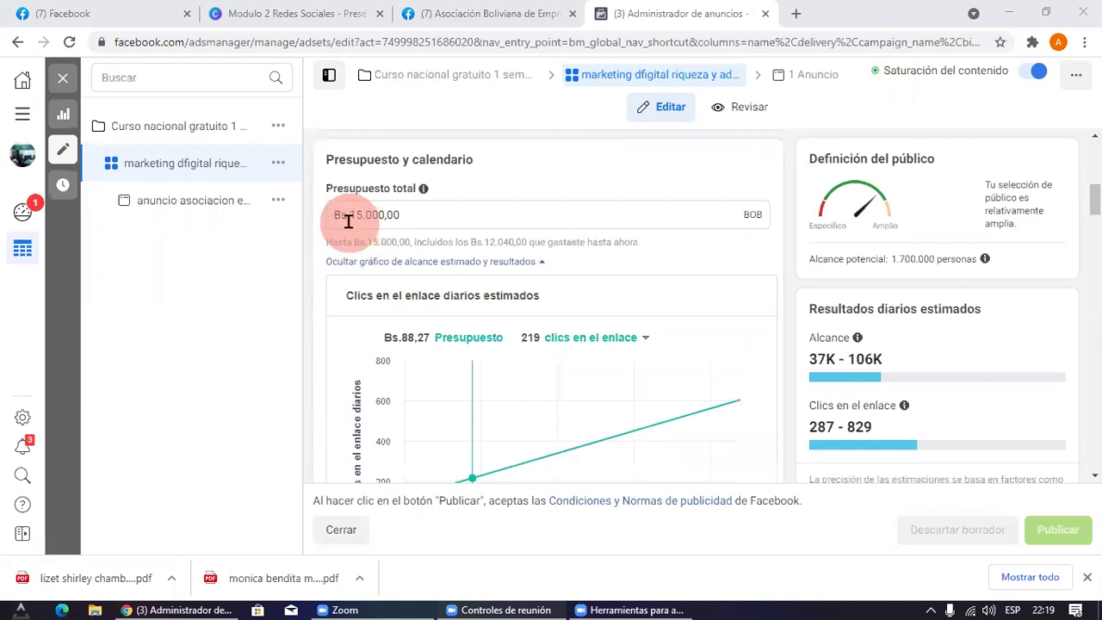
pyautogui.click(443, 221)
pyautogui.moveTo(467, 241); pyautogui.dragTo(327, 245)
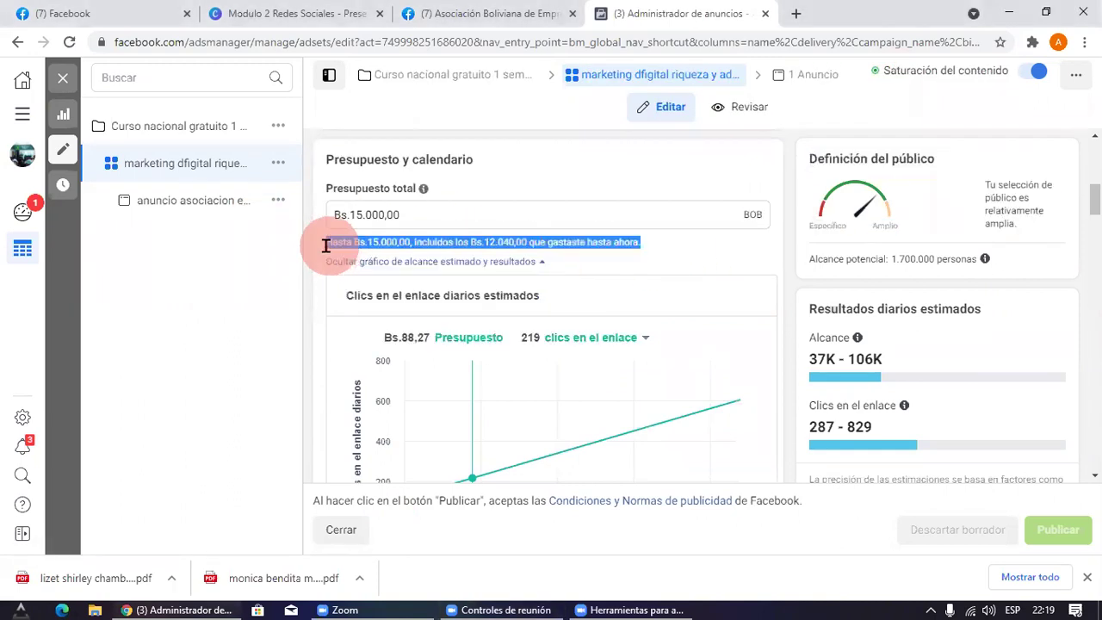
pyautogui.click(228, 285)
# Step: Open the campaign's ad, review its identity, post, call to action, tracking and previews, and close the meeting's annotation tools
pyautogui.click(166, 202)
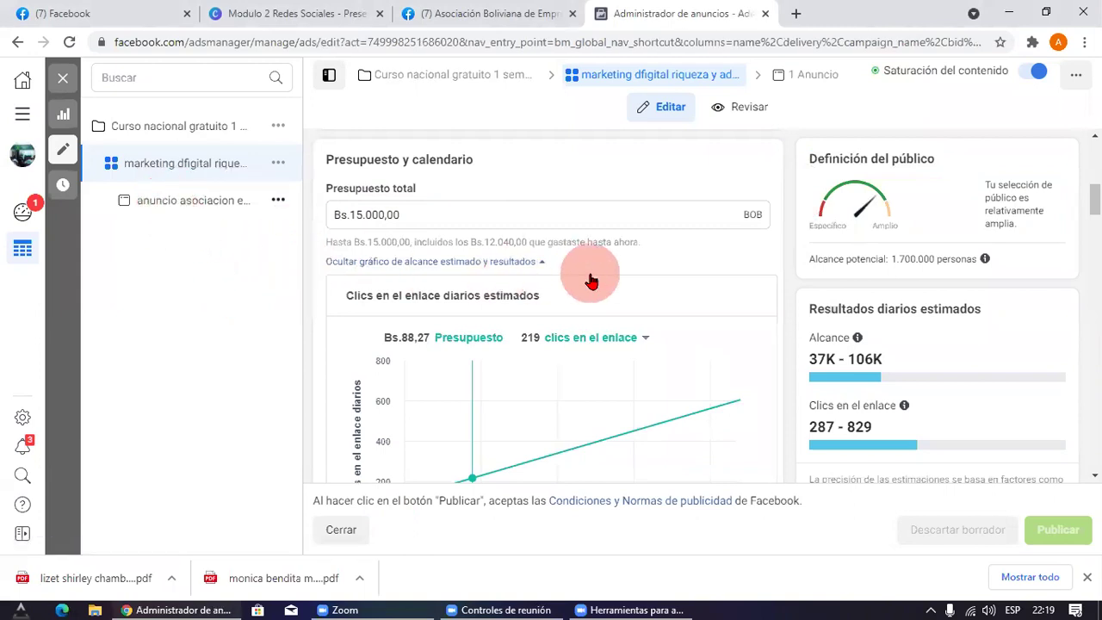
pyautogui.scroll(-6, 827, 327)
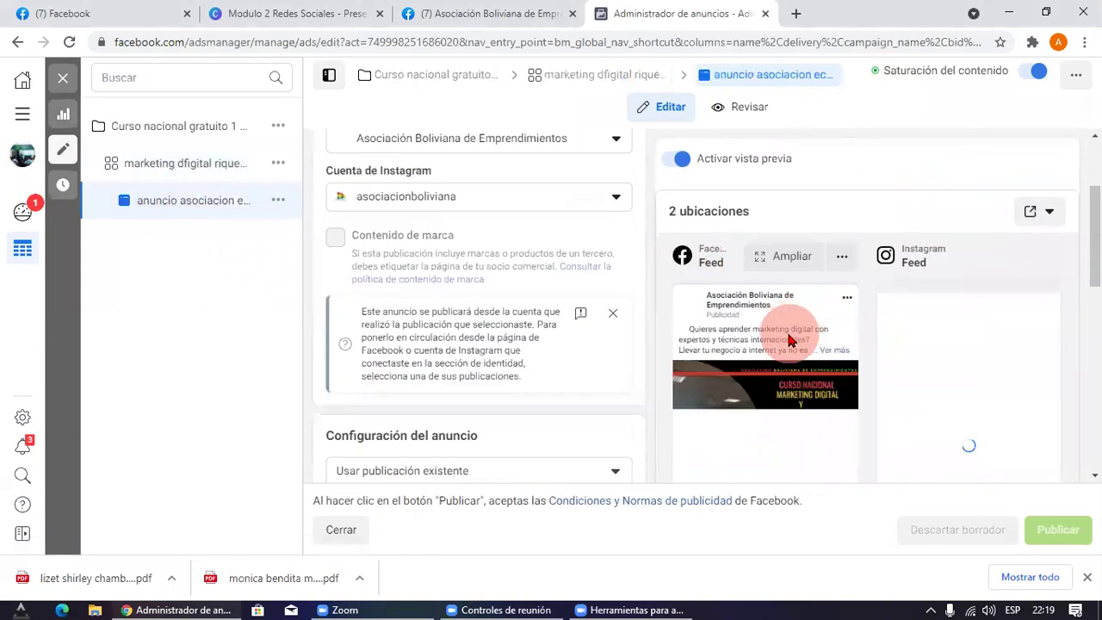
pyautogui.scroll(-1, 646, 388)
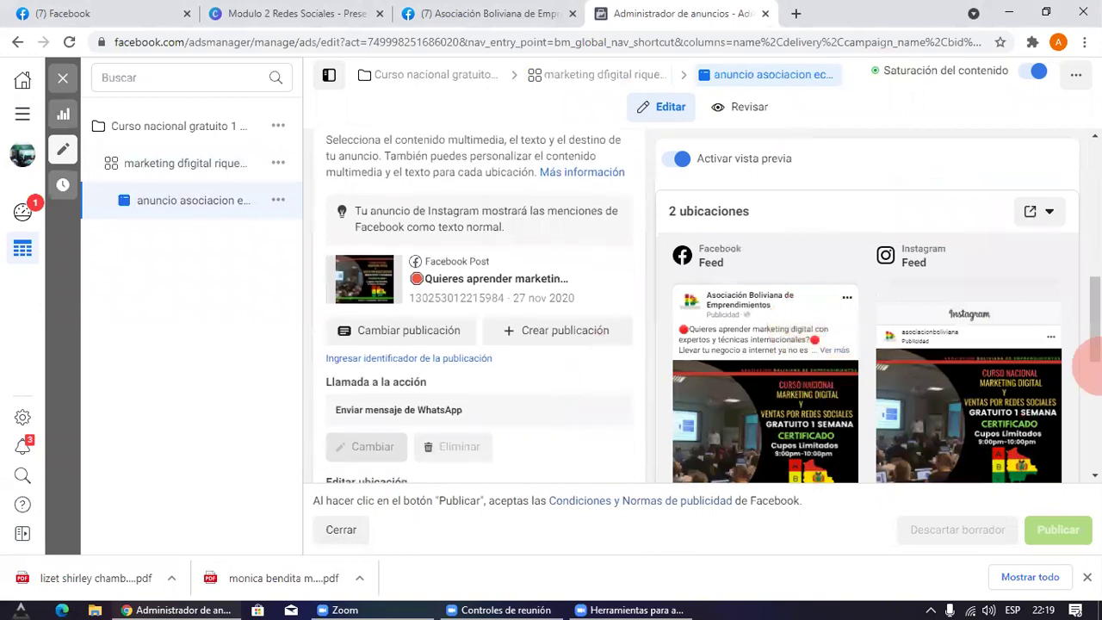
pyautogui.scroll(-3, 973, 364)
pyautogui.scroll(-3, 973, 364)
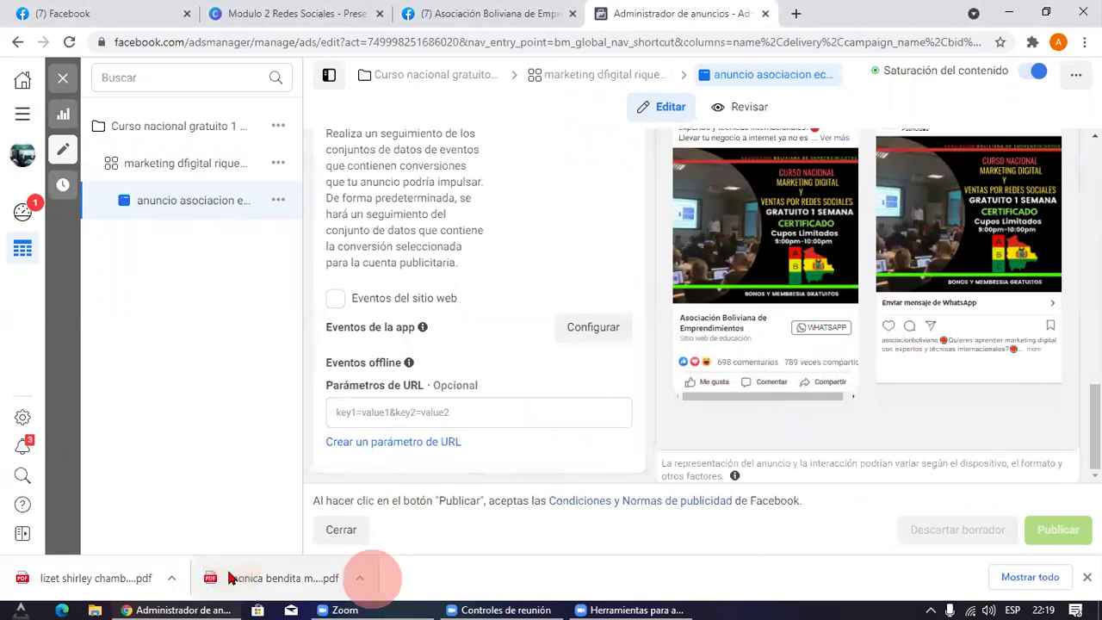
pyautogui.scroll(1, 749, 336)
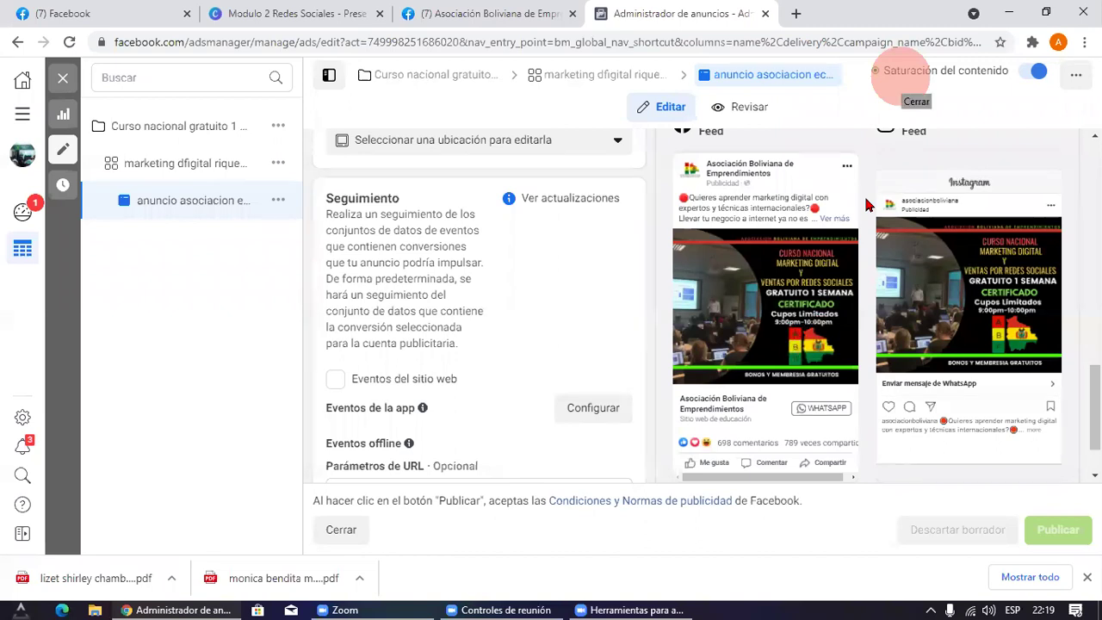
pyautogui.click(897, 67)
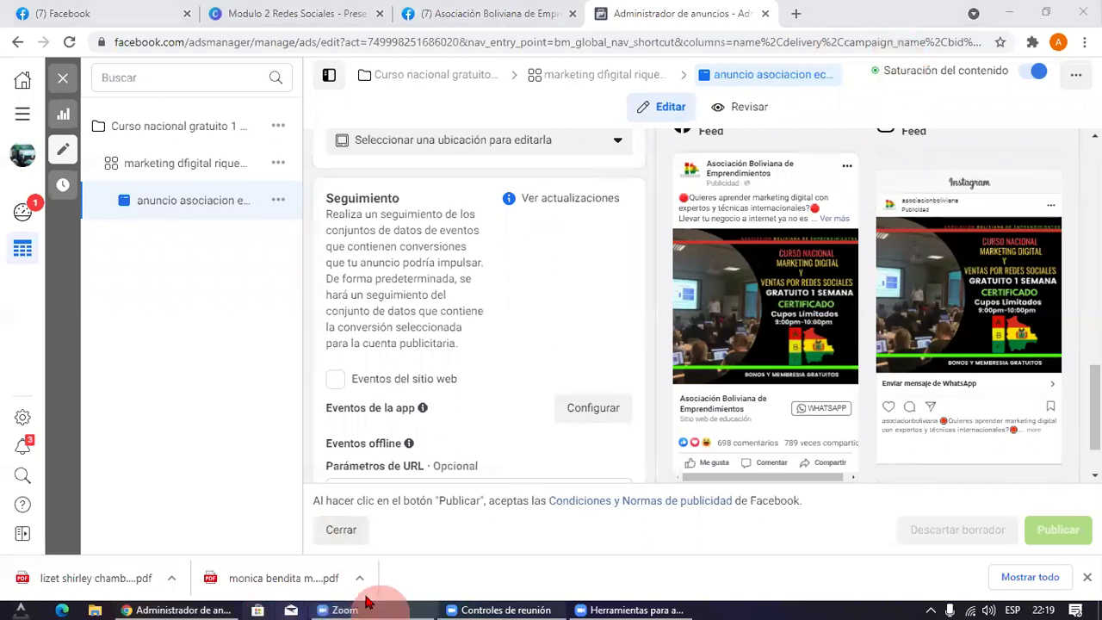
# Step: Return to the Ads Manager campaign list and look through it to find the active campaign Curso nacional gratuito 1 semana
pyautogui.click(22, 114)
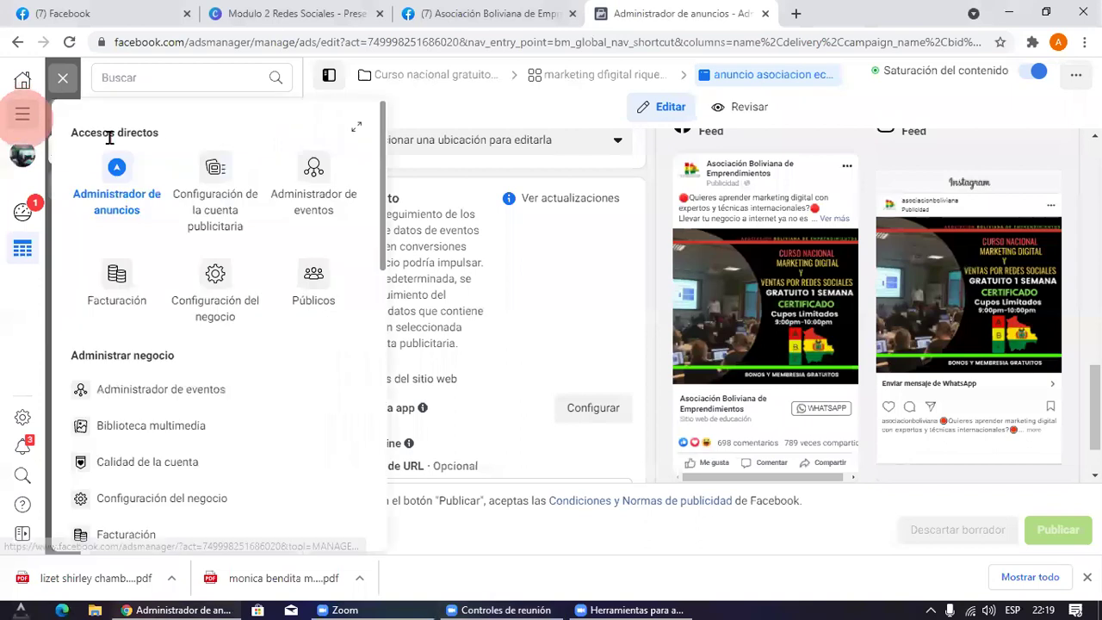
pyautogui.click(118, 170)
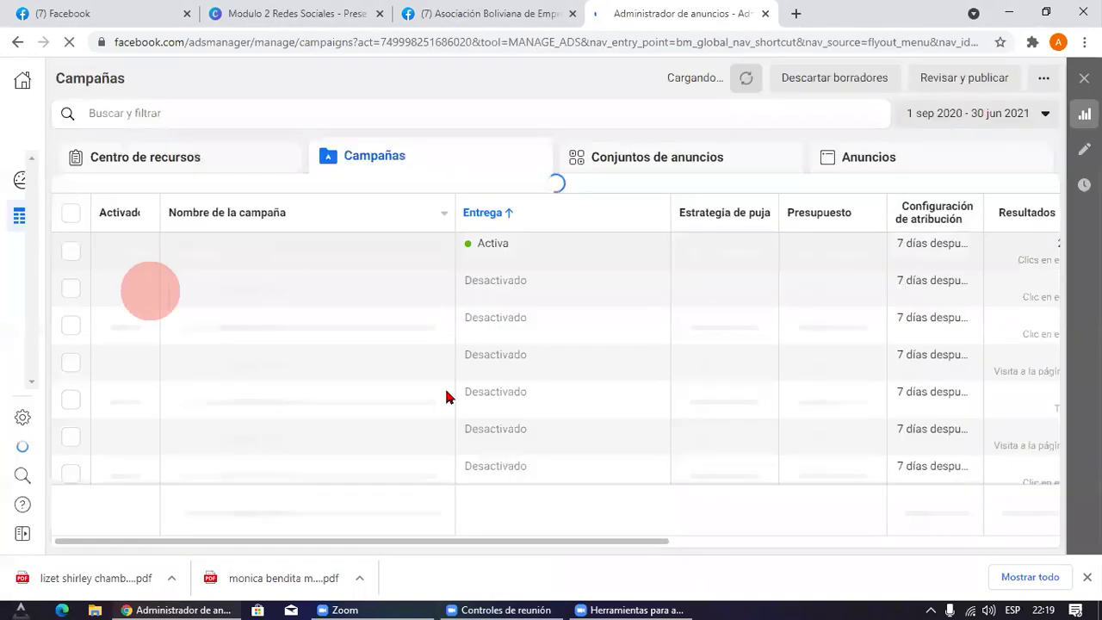
pyautogui.scroll(-5, 259, 323)
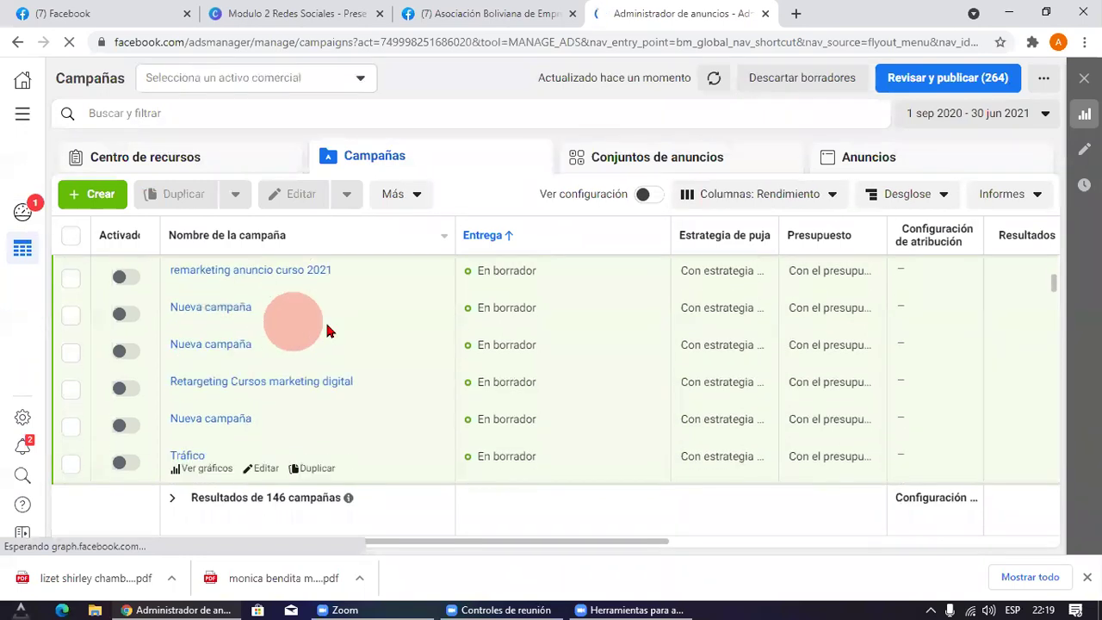
pyautogui.scroll(-10, 349, 340)
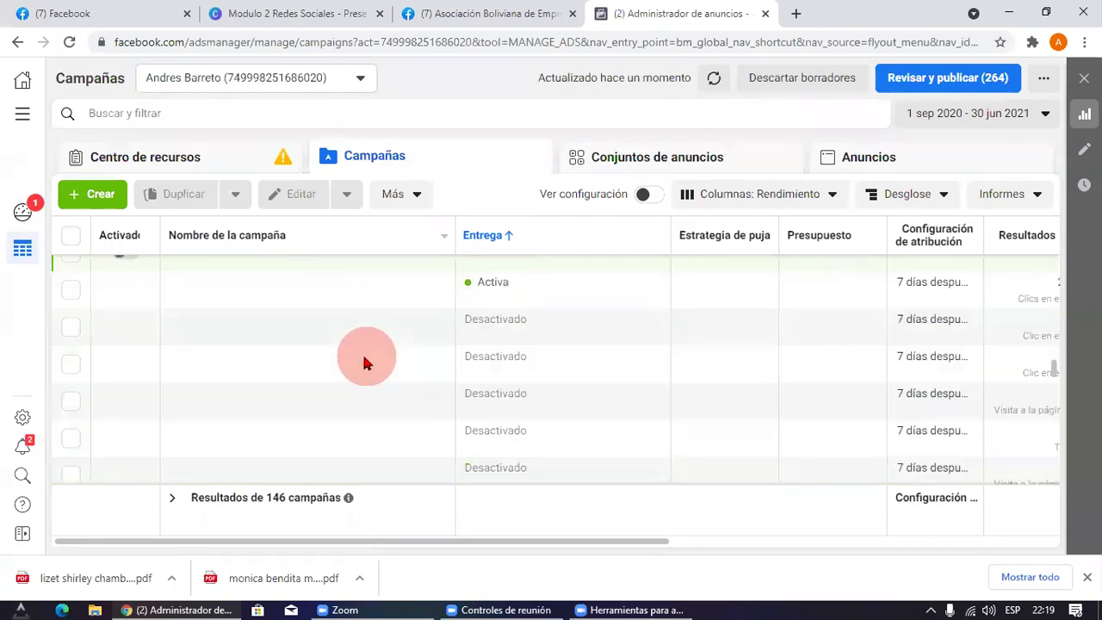
pyautogui.scroll(-5, 362, 368)
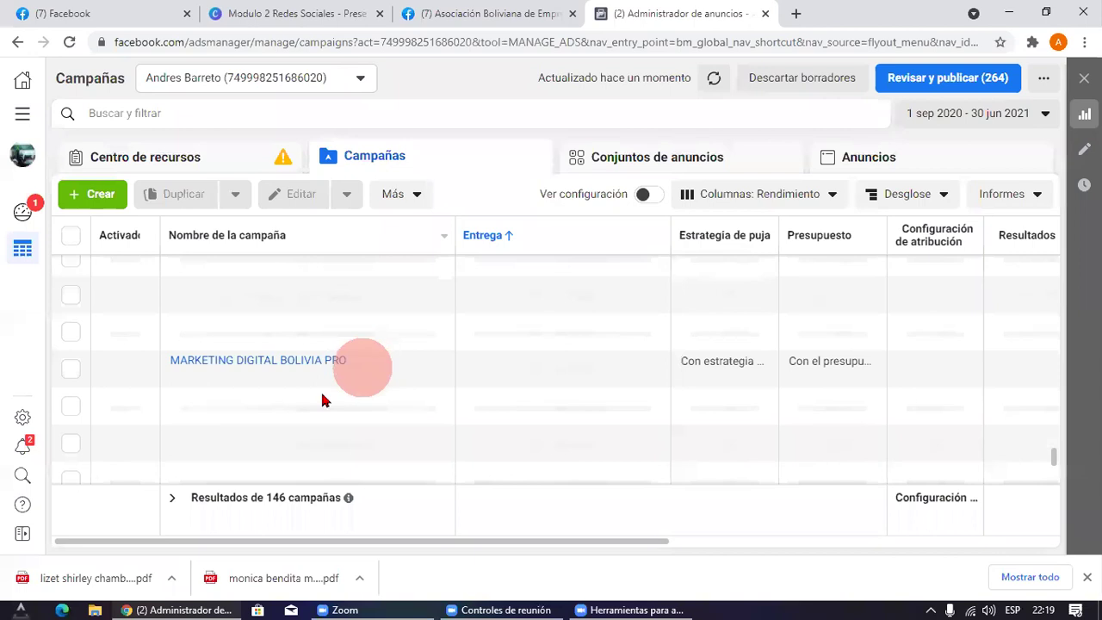
pyautogui.scroll(5, 258, 396)
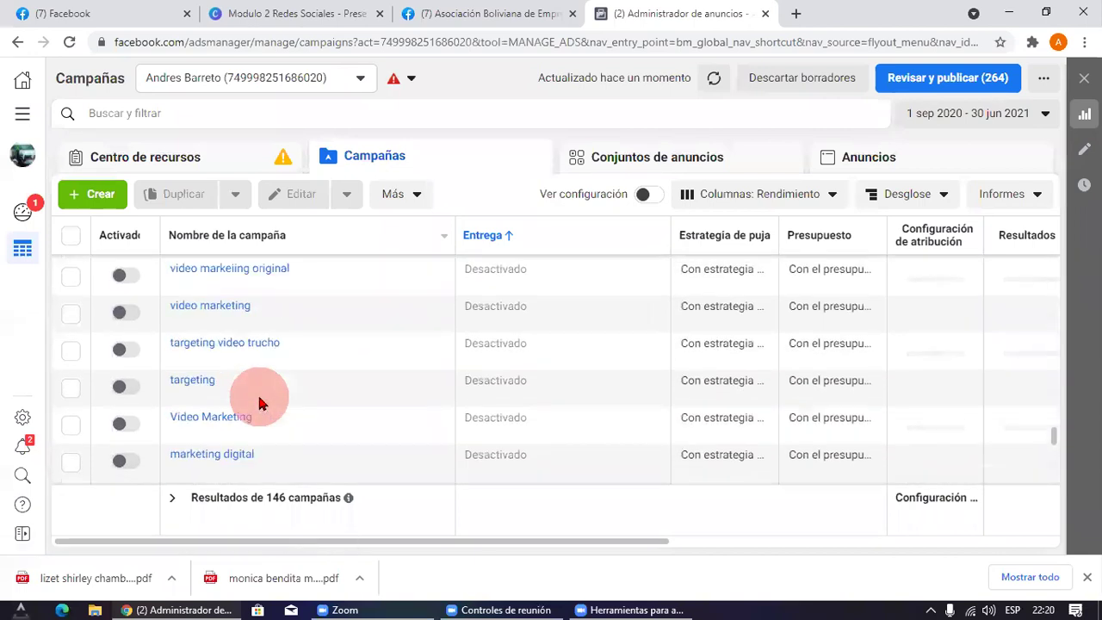
pyautogui.scroll(10, 259, 412)
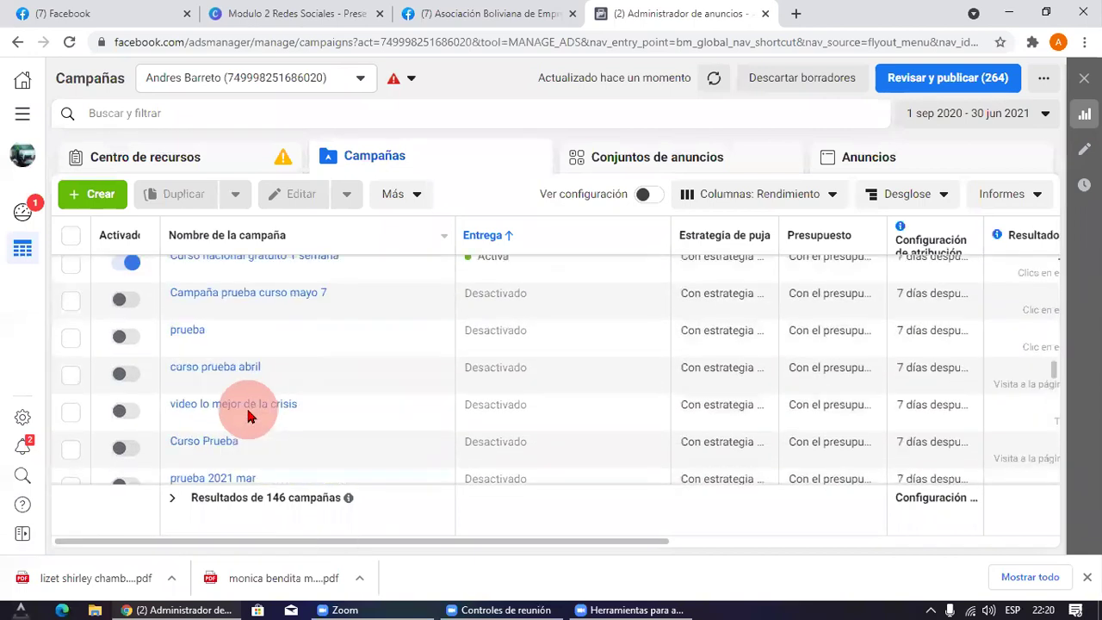
pyautogui.scroll(-3, 245, 411)
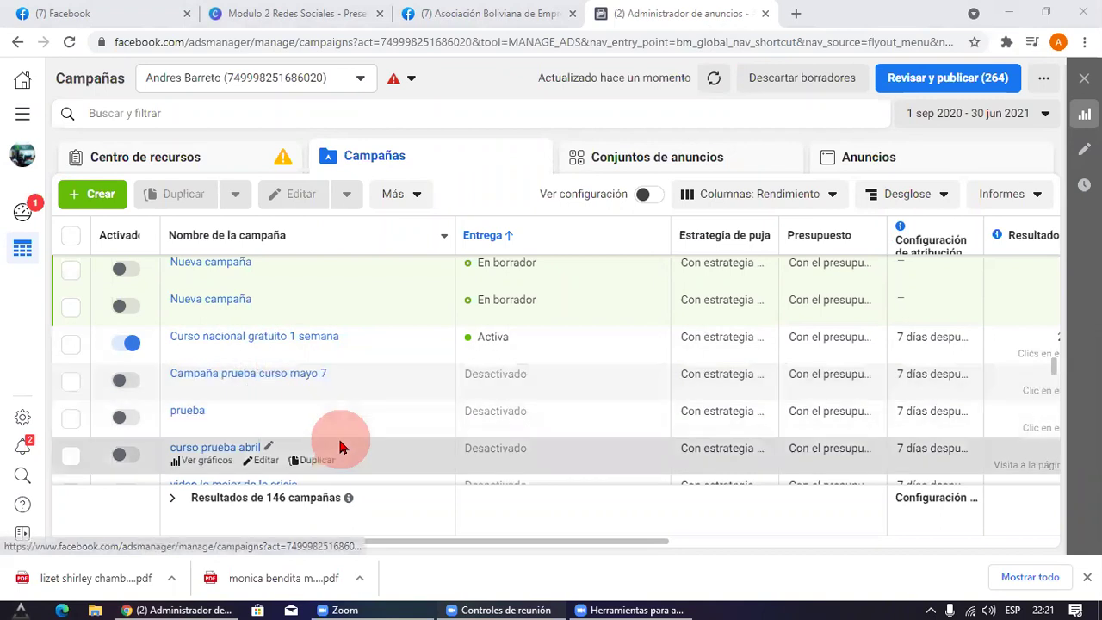
pyautogui.click(338, 274)
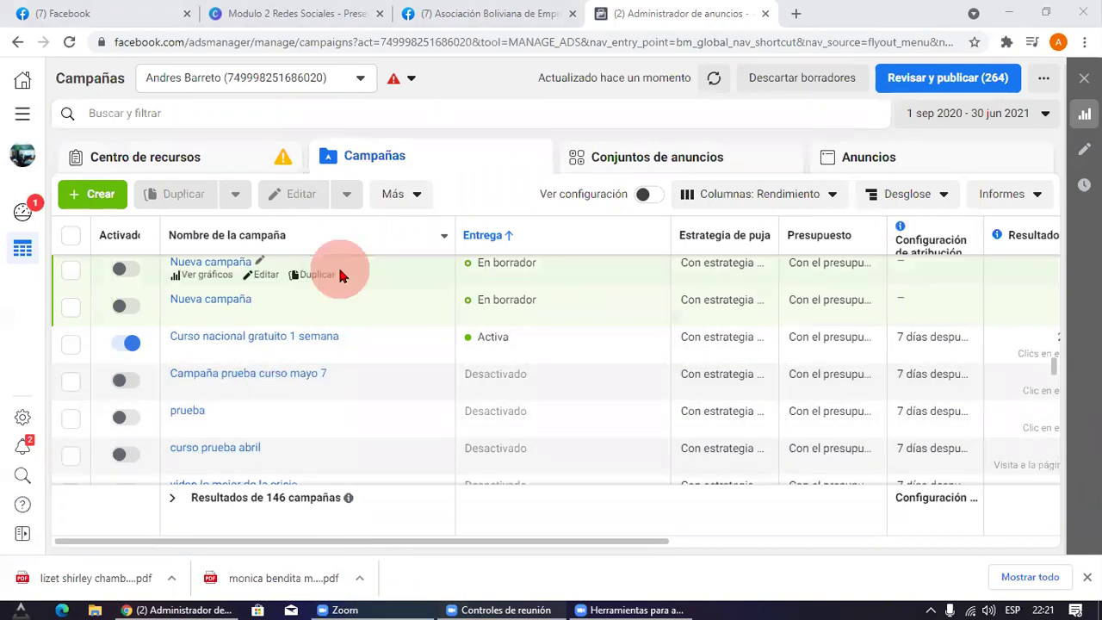
pyautogui.scroll(-4, 482, 362)
pyautogui.scroll(3, 465, 342)
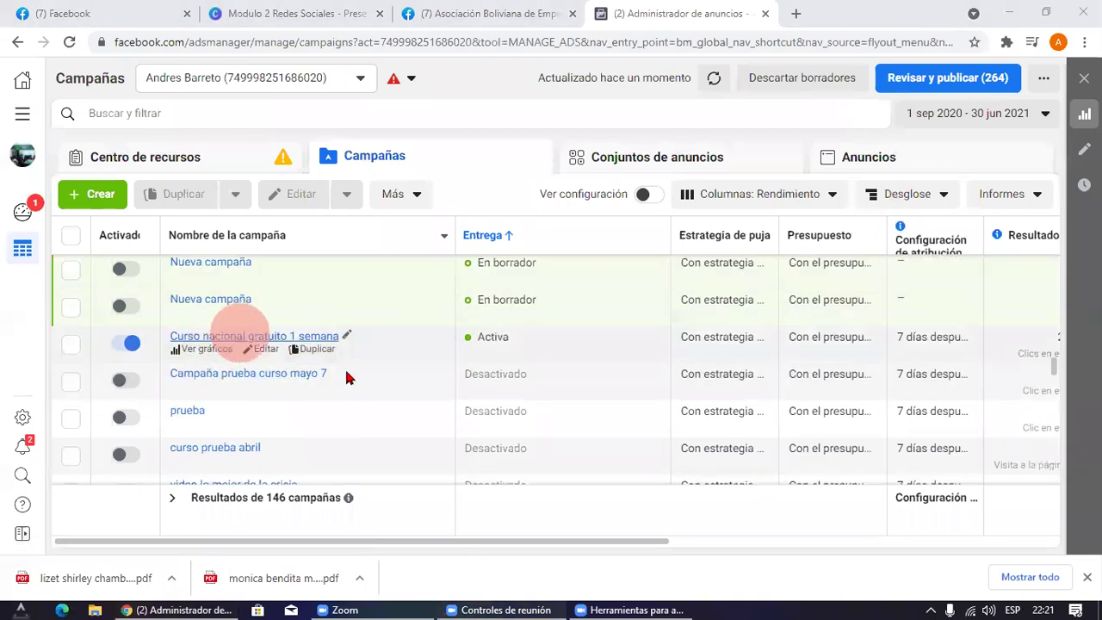
pyautogui.scroll(-10, 353, 388)
pyautogui.scroll(10, 363, 401)
pyautogui.scroll(-2, 428, 475)
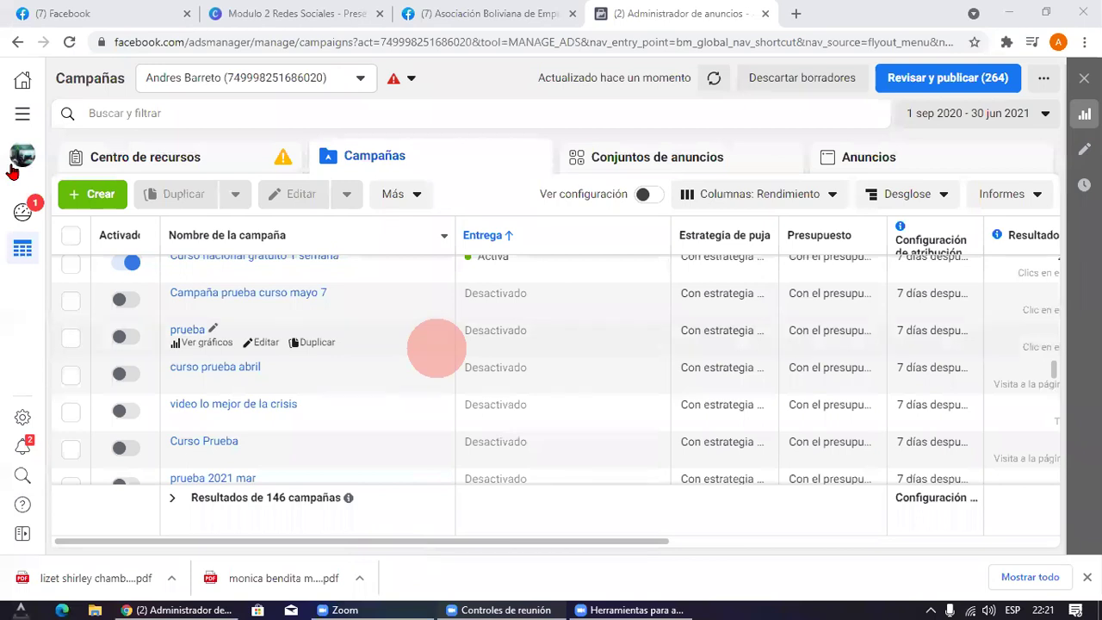
# Step: Turn on the campaign Campaña prueba curso mayo 7 and open it for editing
pyautogui.scroll(2, 367, 374)
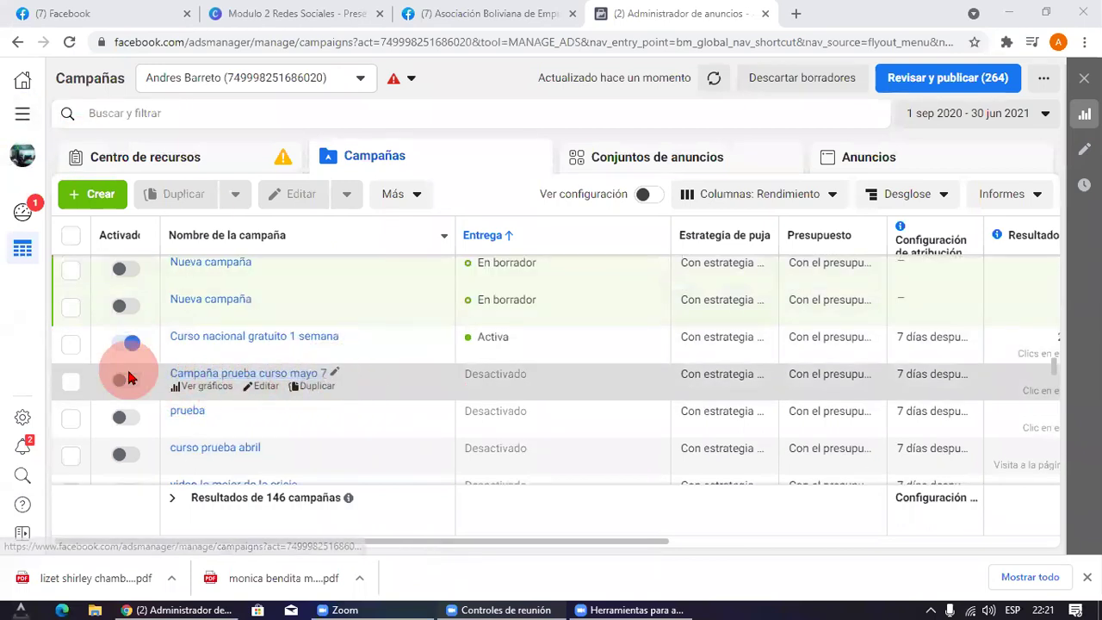
pyautogui.click(231, 392)
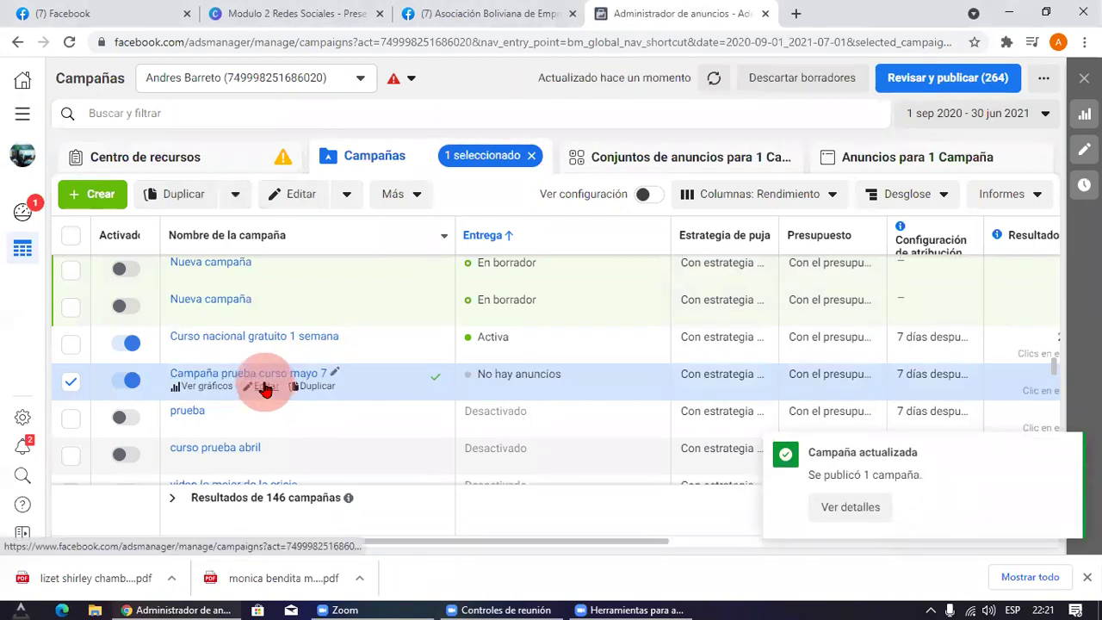
pyautogui.click(211, 387)
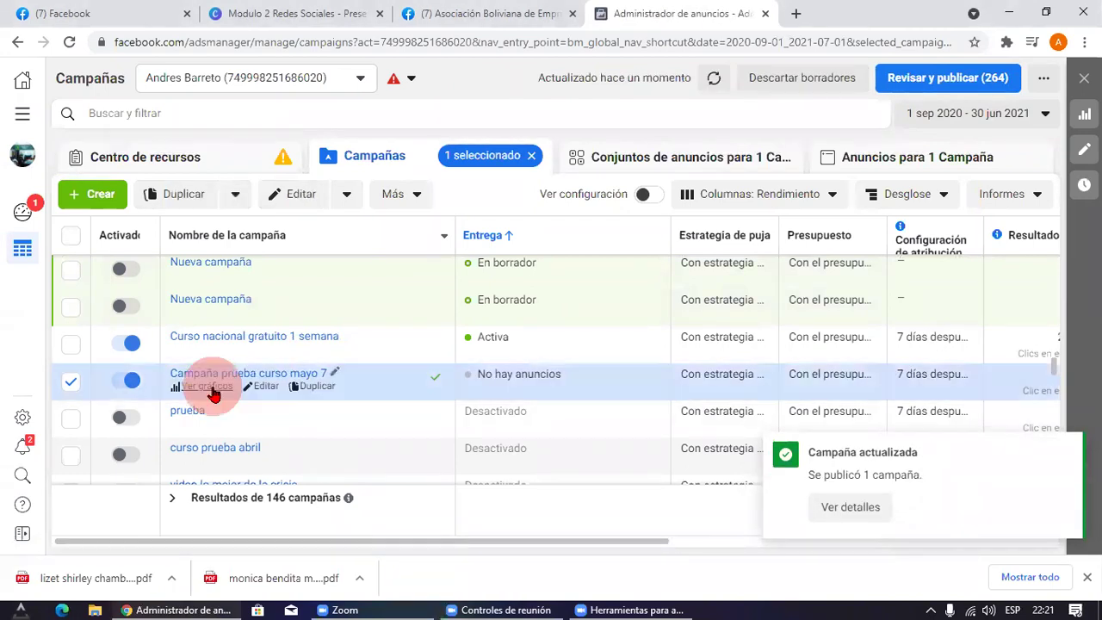
pyautogui.click(264, 386)
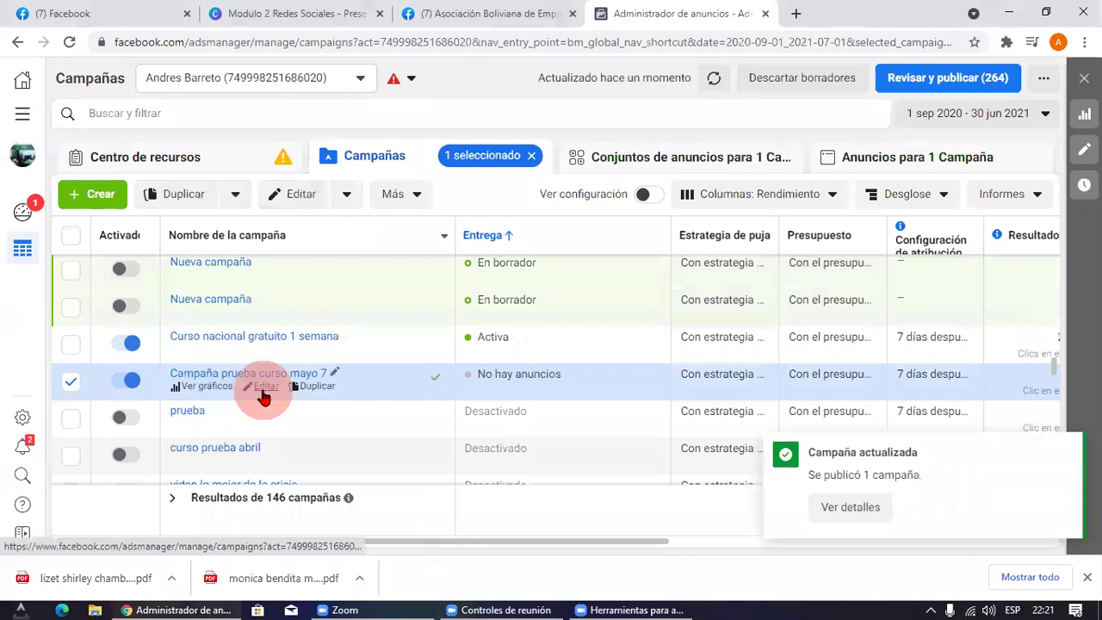
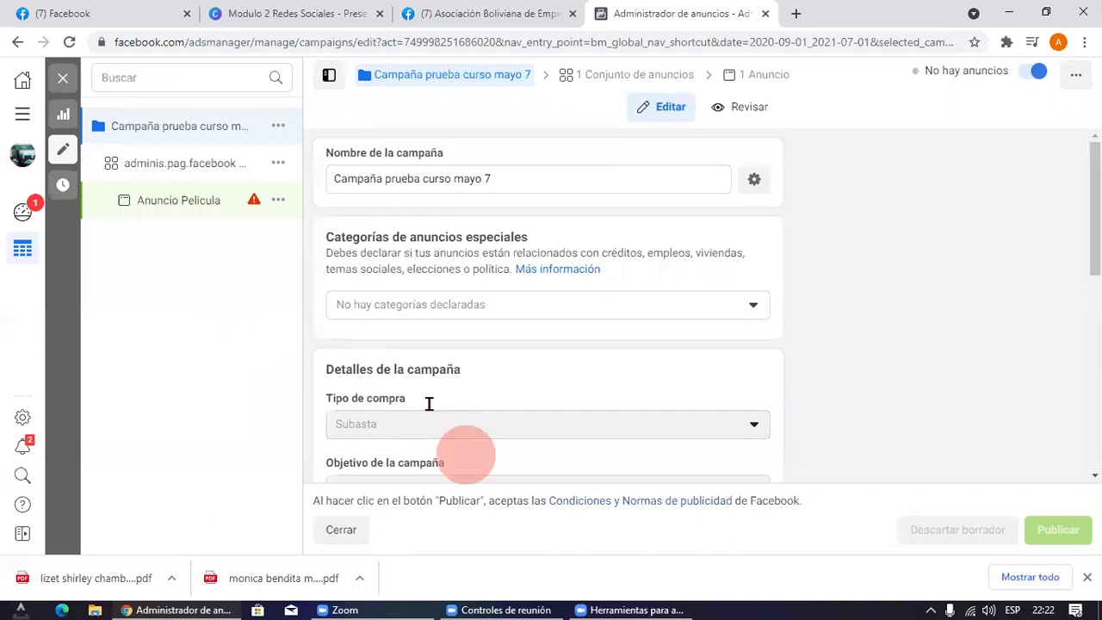
# Step: Underline the campaign, ad set and ad in the structure tree, clear the marks, and check the campaign diagram slide in Canva
pyautogui.moveTo(78, 146); pyautogui.dragTo(315, 143)
pyautogui.moveTo(80, 172); pyautogui.dragTo(245, 162)
pyautogui.moveTo(106, 220); pyautogui.dragTo(280, 213)
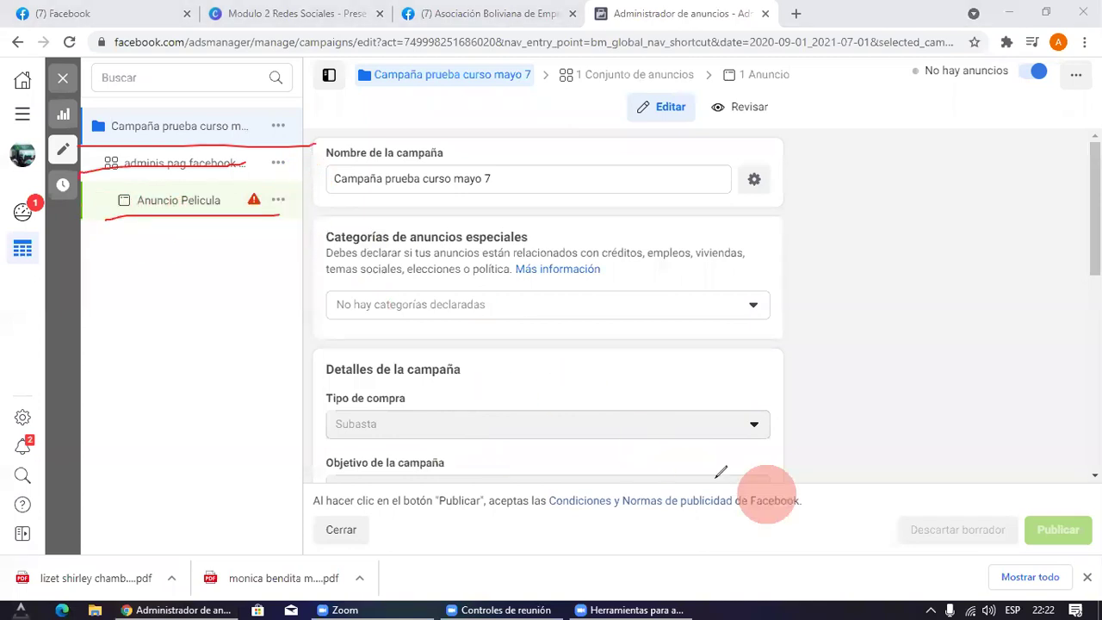
pyautogui.click(802, 550)
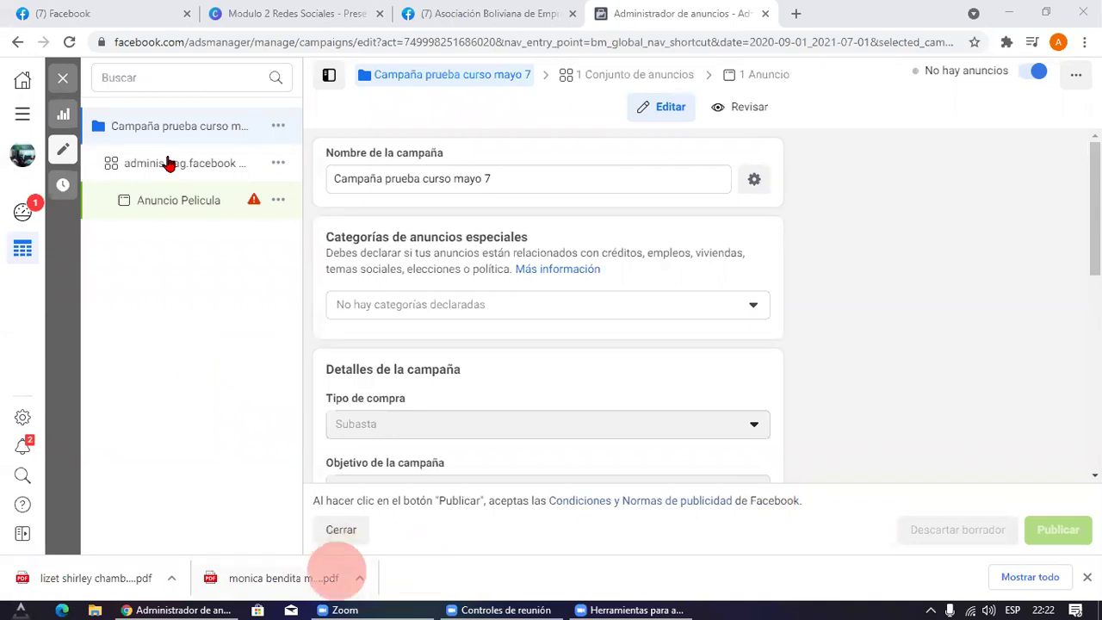
pyautogui.click(273, 13)
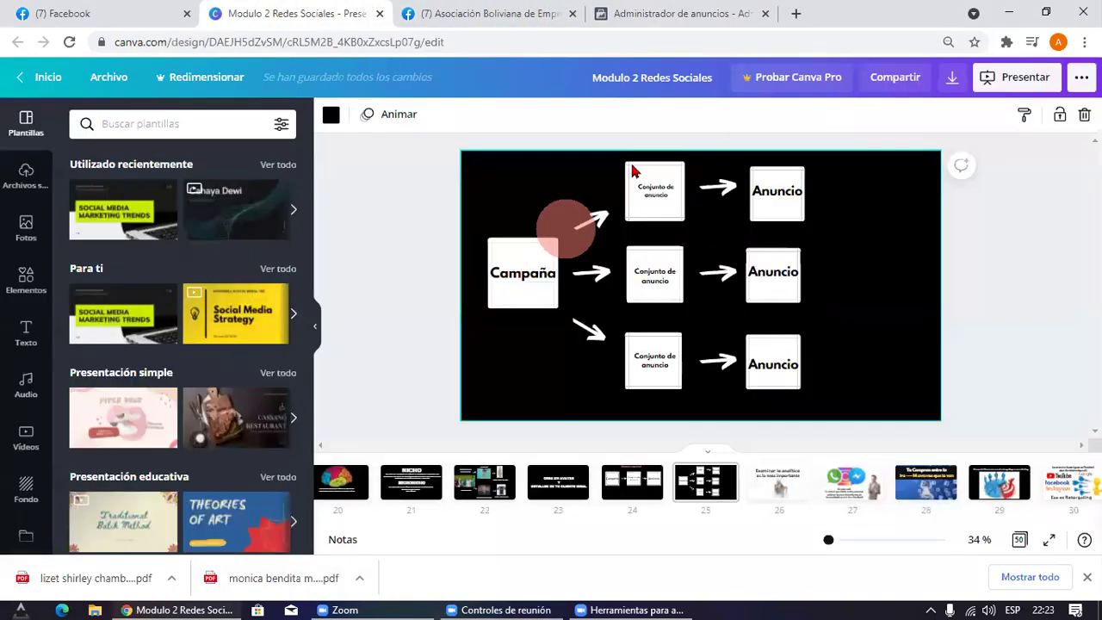
pyautogui.click(680, 12)
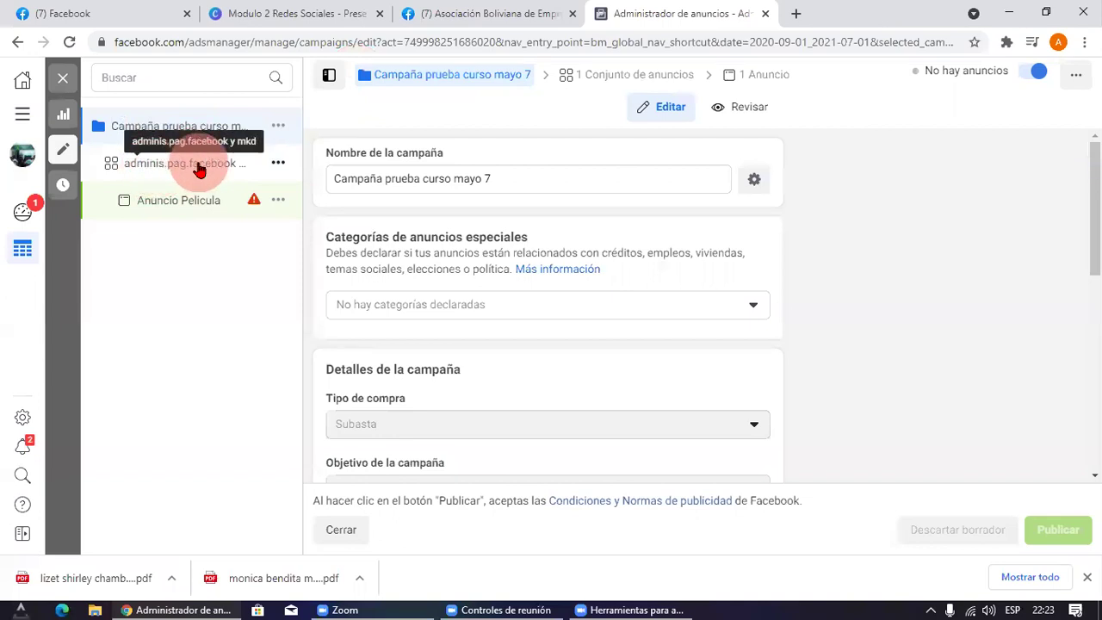
# Step: Make a quick duplicate of the ad set adminis.pag.facebook y mkd and underline the original and the copy
pyautogui.click(194, 168)
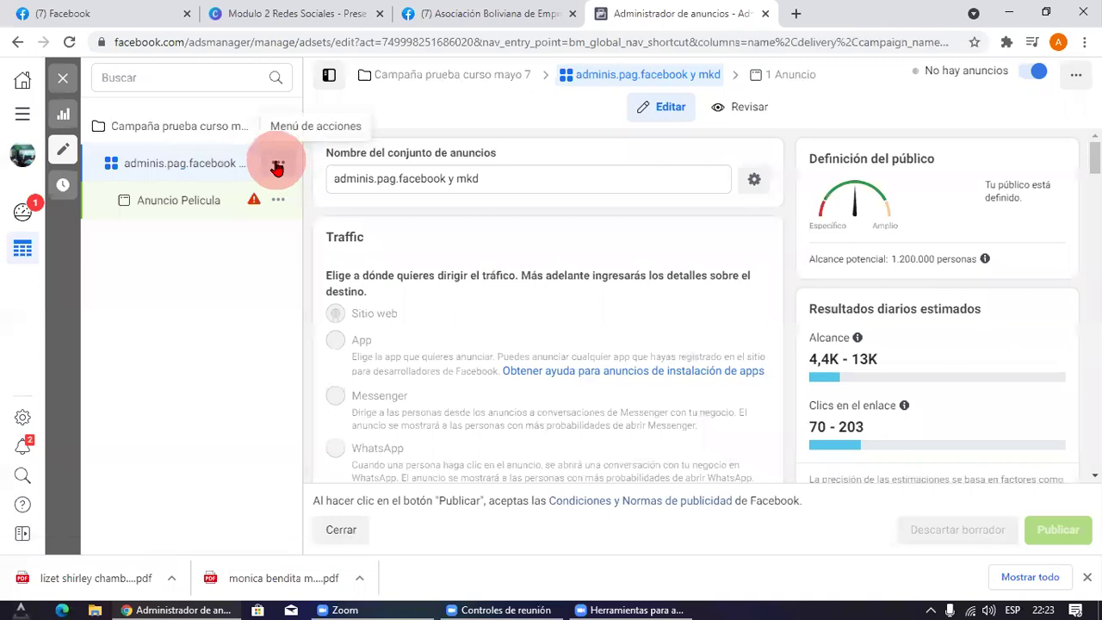
pyautogui.click(277, 166)
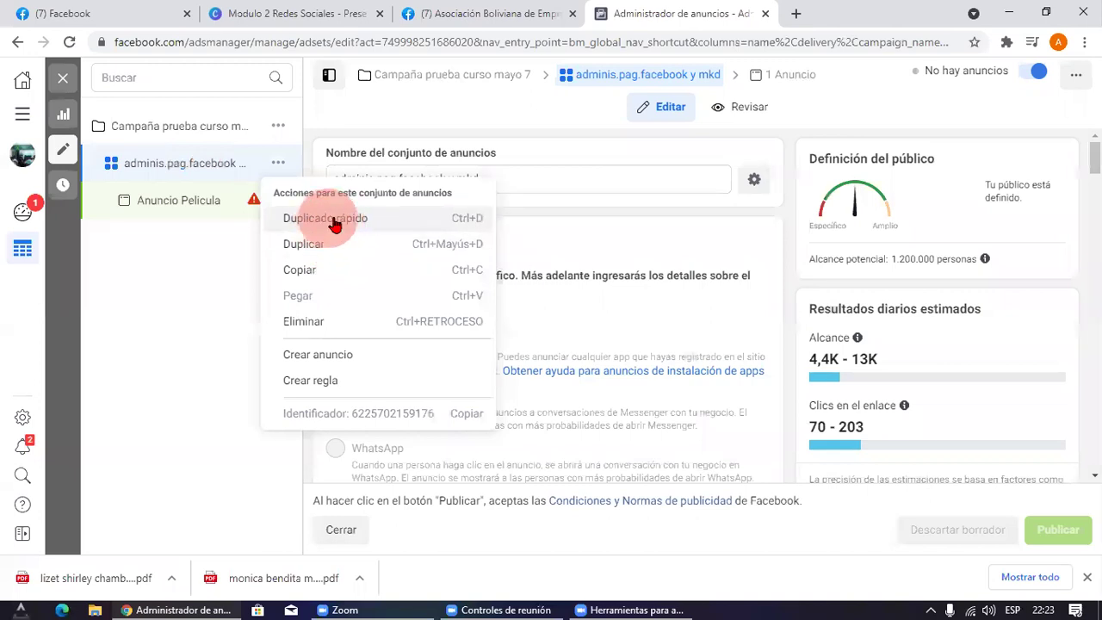
pyautogui.click(346, 223)
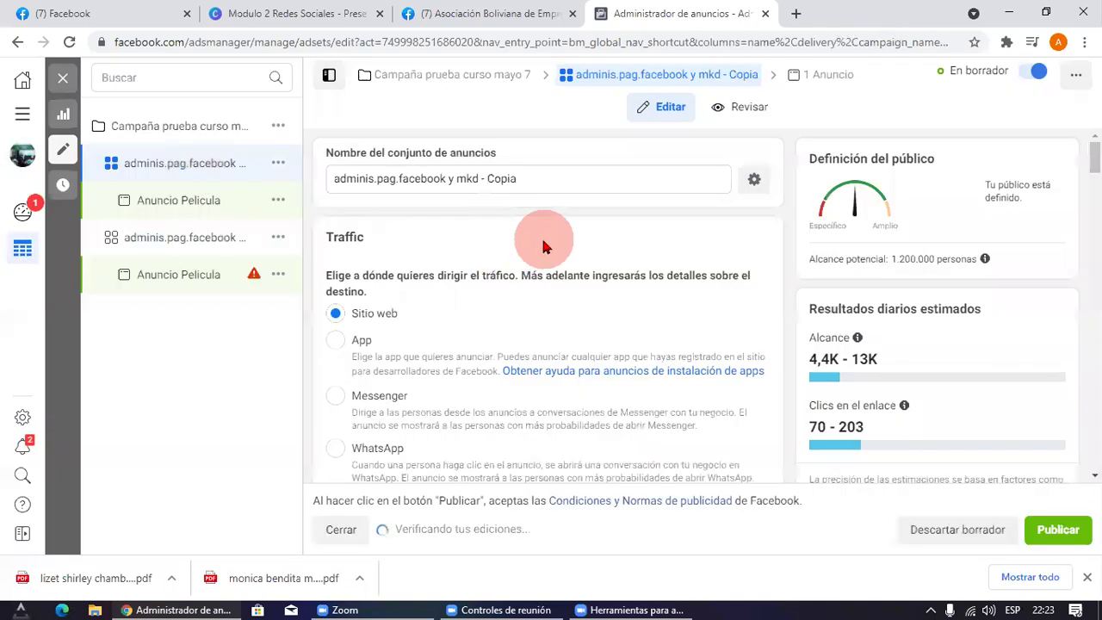
pyautogui.click(377, 602)
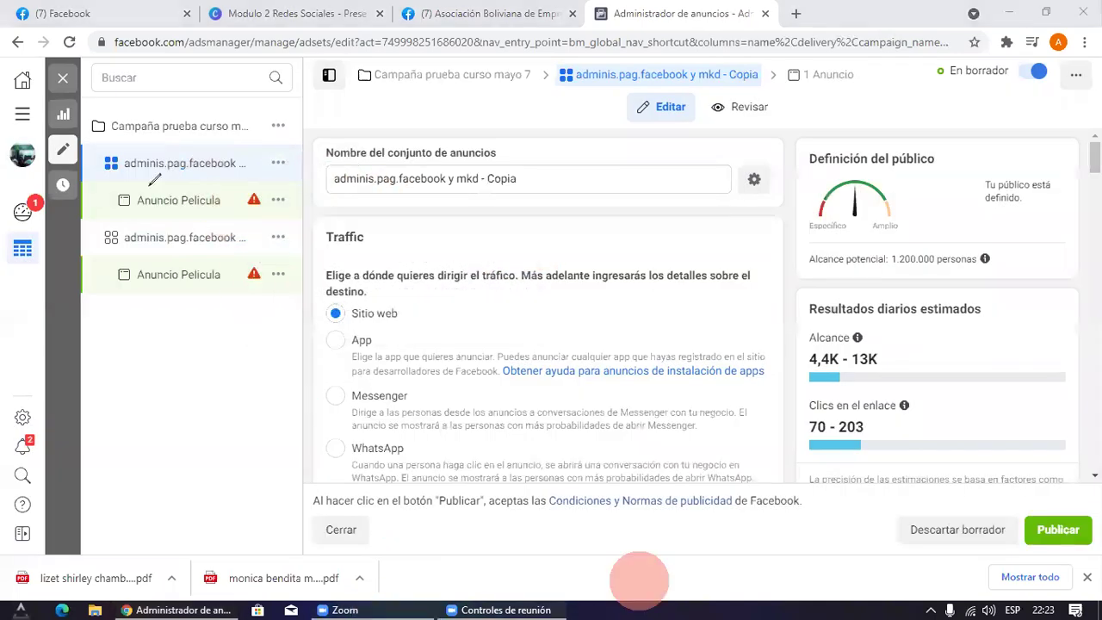
pyautogui.moveTo(99, 172); pyautogui.dragTo(293, 169)
pyautogui.moveTo(105, 260); pyautogui.dragTo(316, 245)
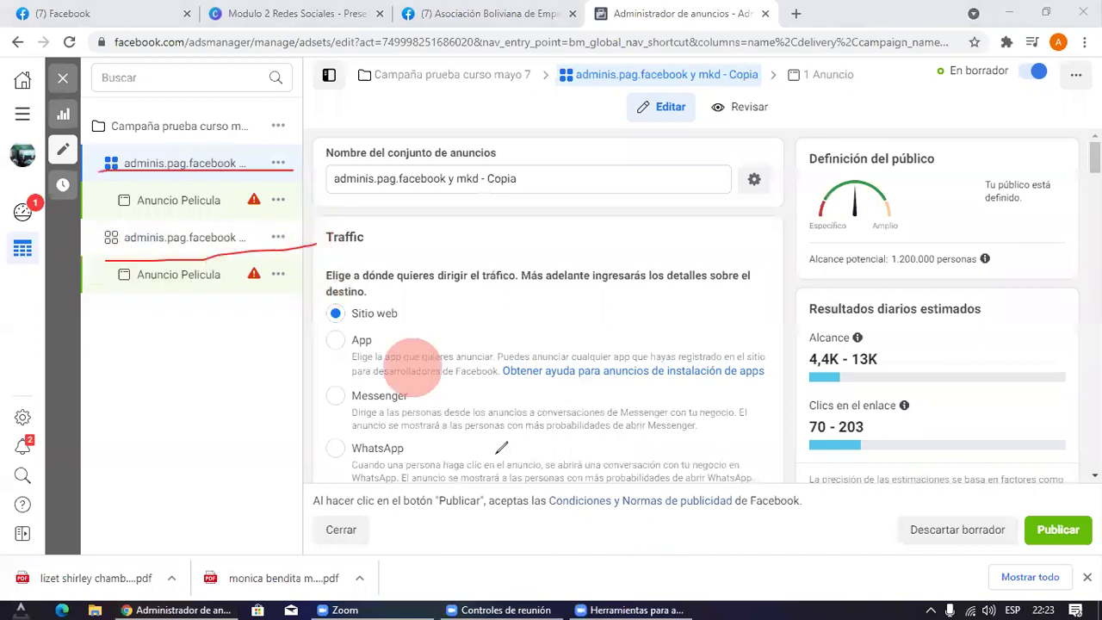
# Step: Make a quick duplicate of the copied ad set to get a third ad set in the campaign
pyautogui.click(275, 162)
pyautogui.click(356, 218)
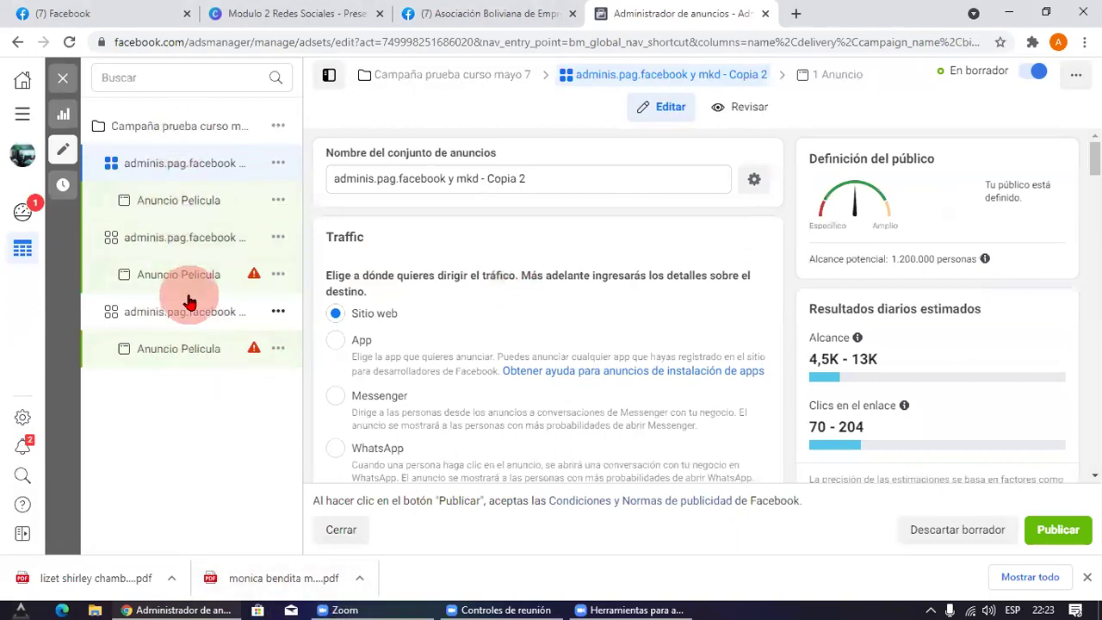
pyautogui.click(622, 571)
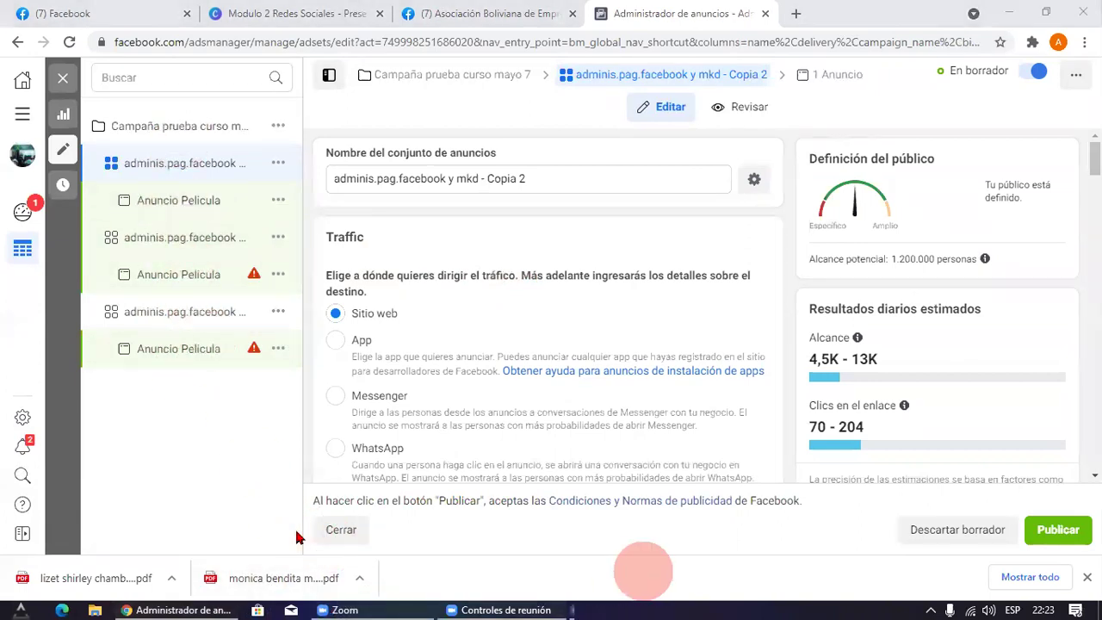
pyautogui.moveTo(63, 140)
pyautogui.mouseDown()
pyautogui.moveTo(333, 206)
pyautogui.moveTo(41, 172)
pyautogui.mouseUp()
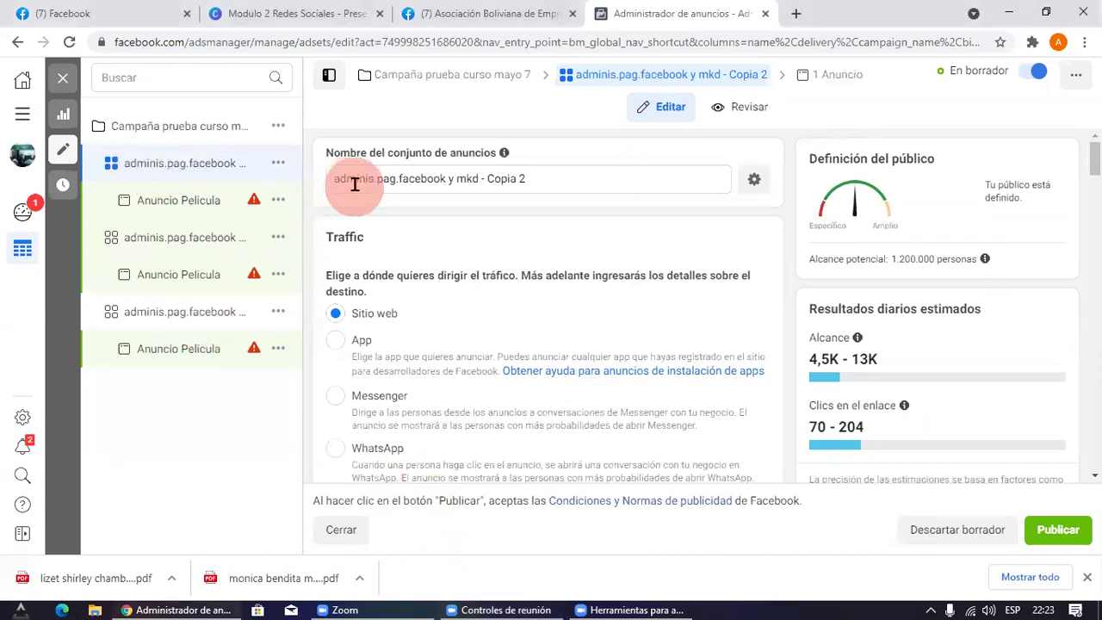
# Step: Rename the ad set adminis.pag.facebook y mkd - Copia as "riqueza y puyblicidad online"
pyautogui.moveTo(334, 179); pyautogui.dragTo(544, 180)
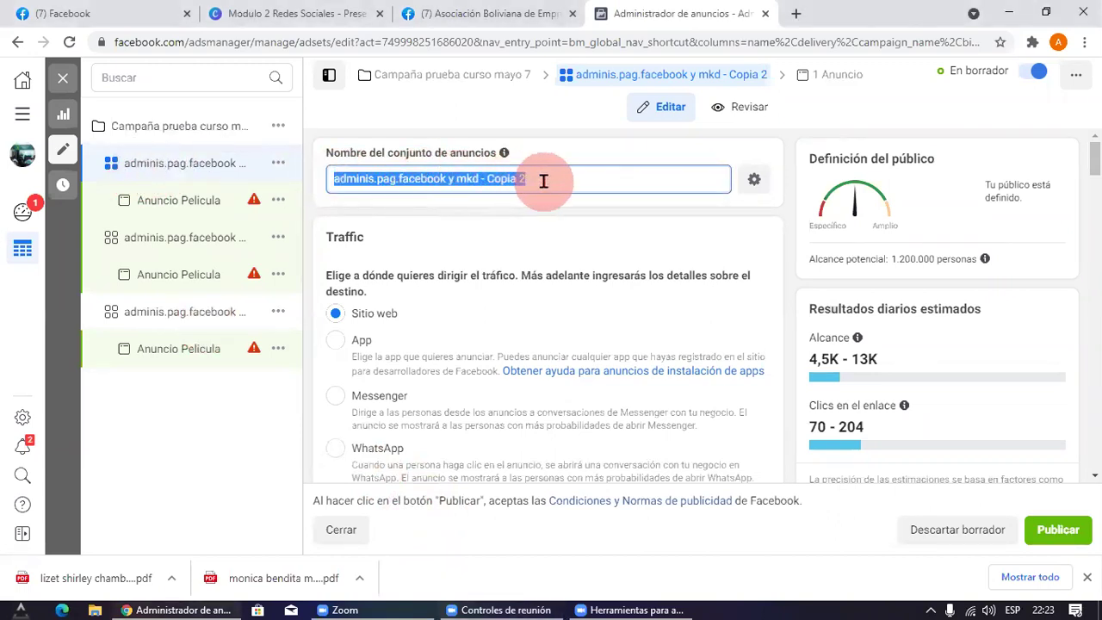
pyautogui.click(177, 449)
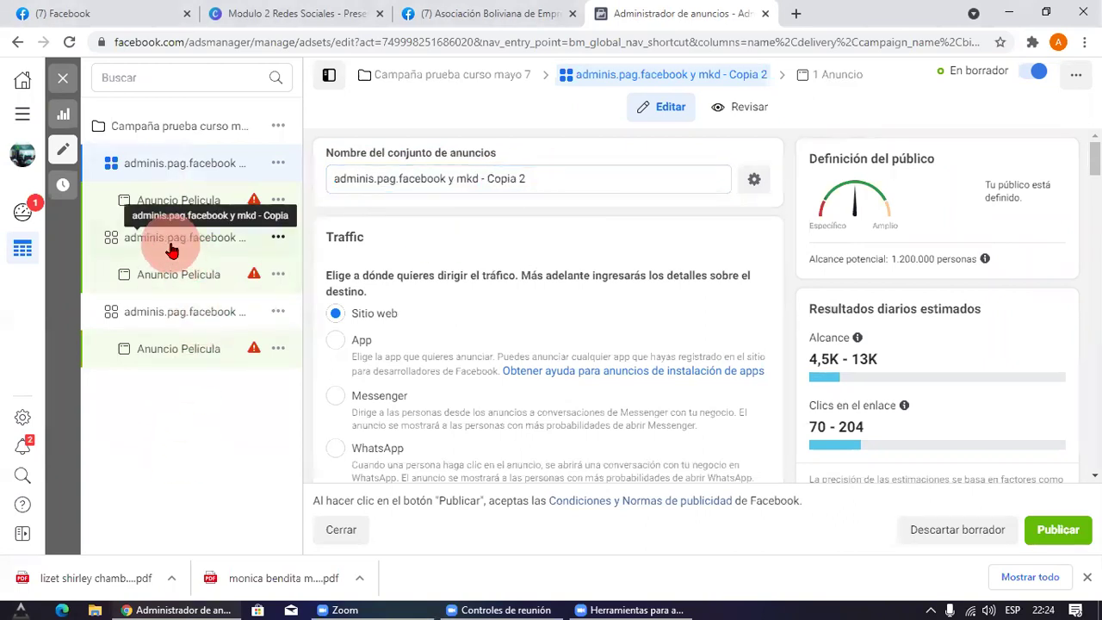
pyautogui.click(159, 242)
pyautogui.moveTo(337, 180); pyautogui.dragTo(191, 179)
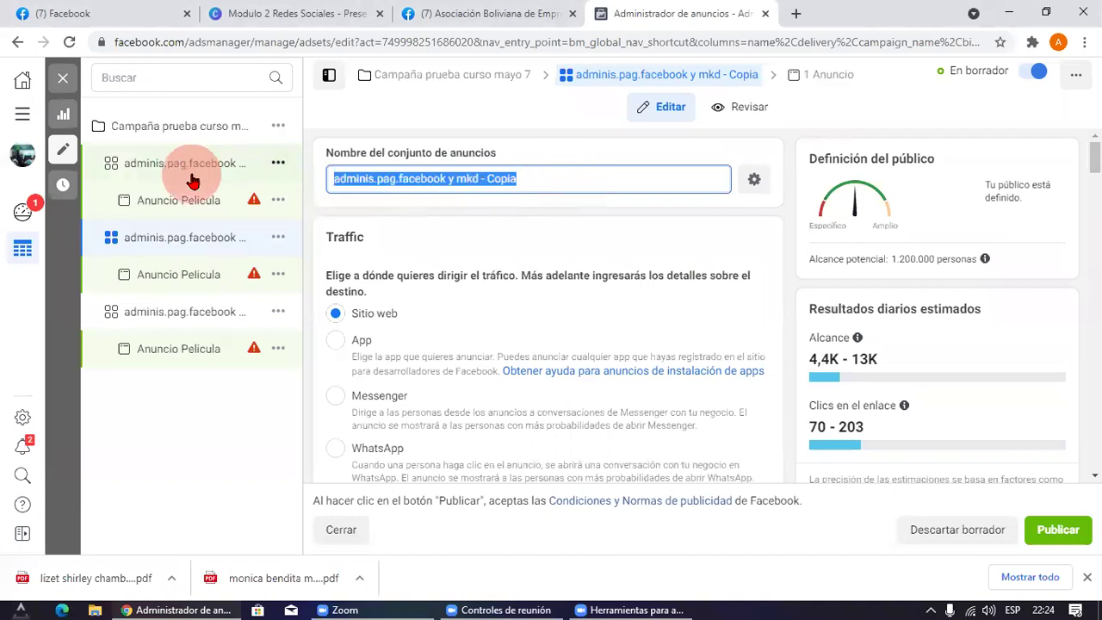
pyautogui.write('nline')
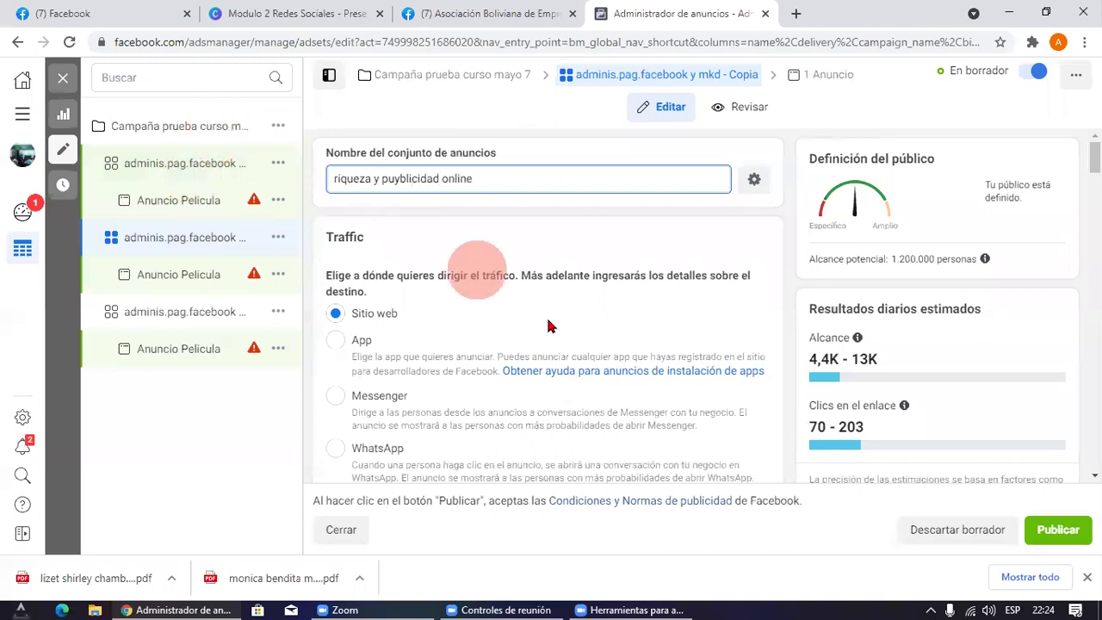
# Step: Remove Administradores de páginas de Facebook and Marketing digital from the renamed ad set's detailed targeting
pyautogui.scroll(-7, 541, 234)
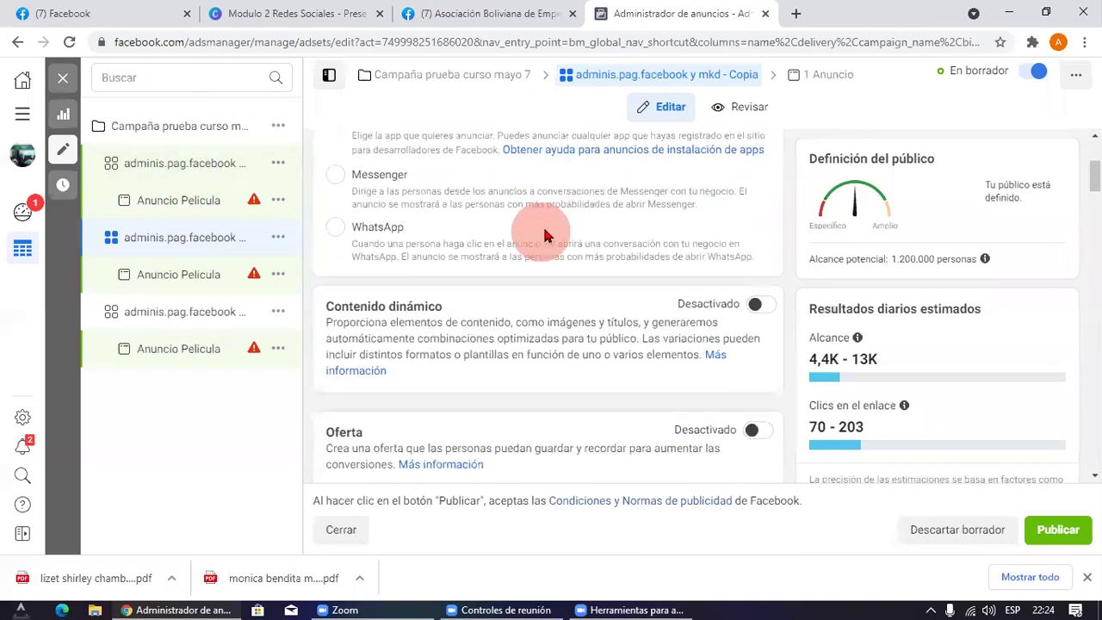
pyautogui.scroll(-10, 556, 252)
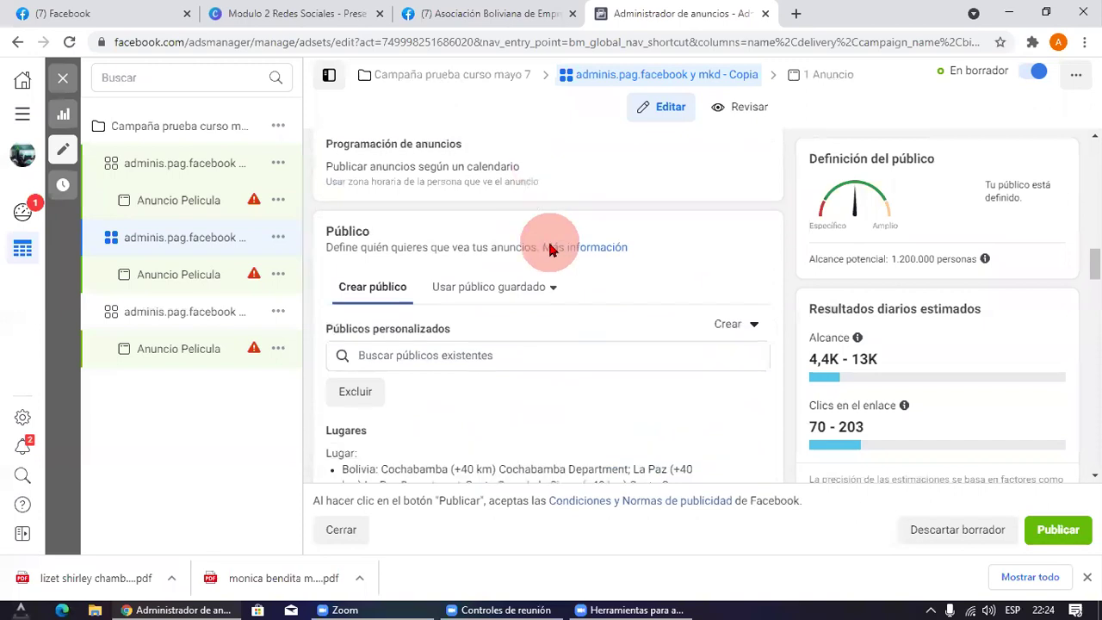
pyautogui.scroll(-3, 556, 249)
pyautogui.scroll(2, 561, 248)
pyautogui.moveTo(457, 270)
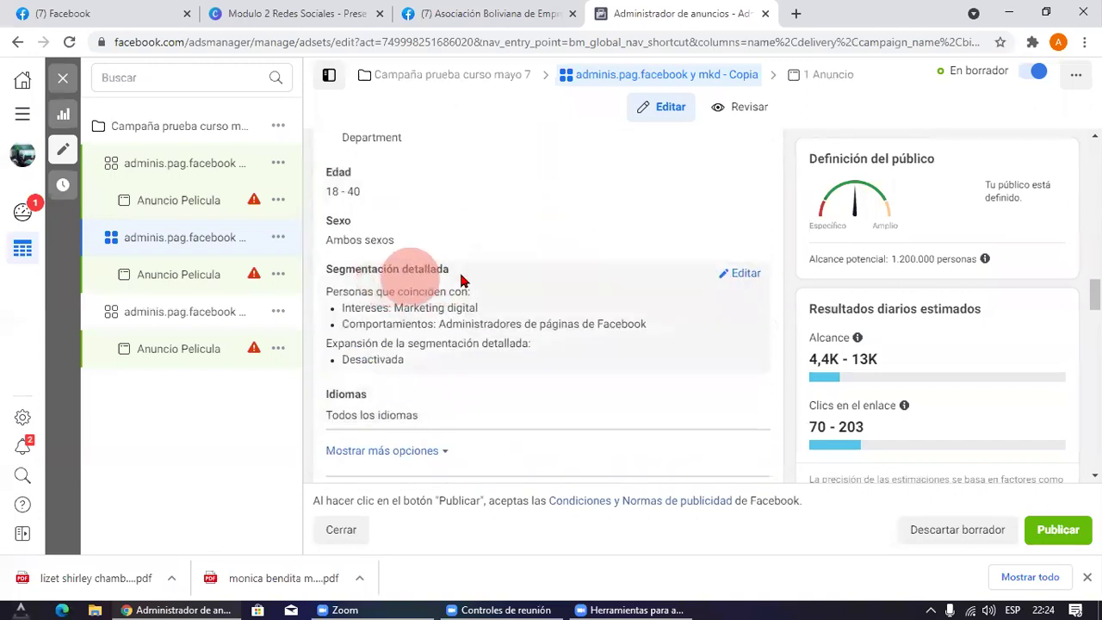
pyautogui.click(746, 280)
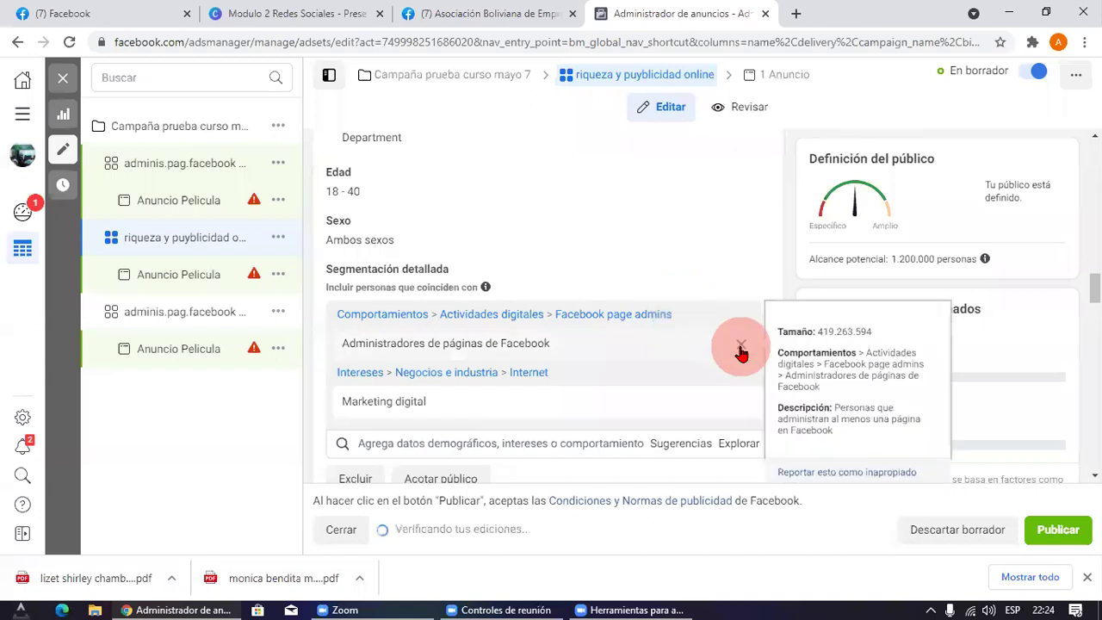
pyautogui.click(741, 351)
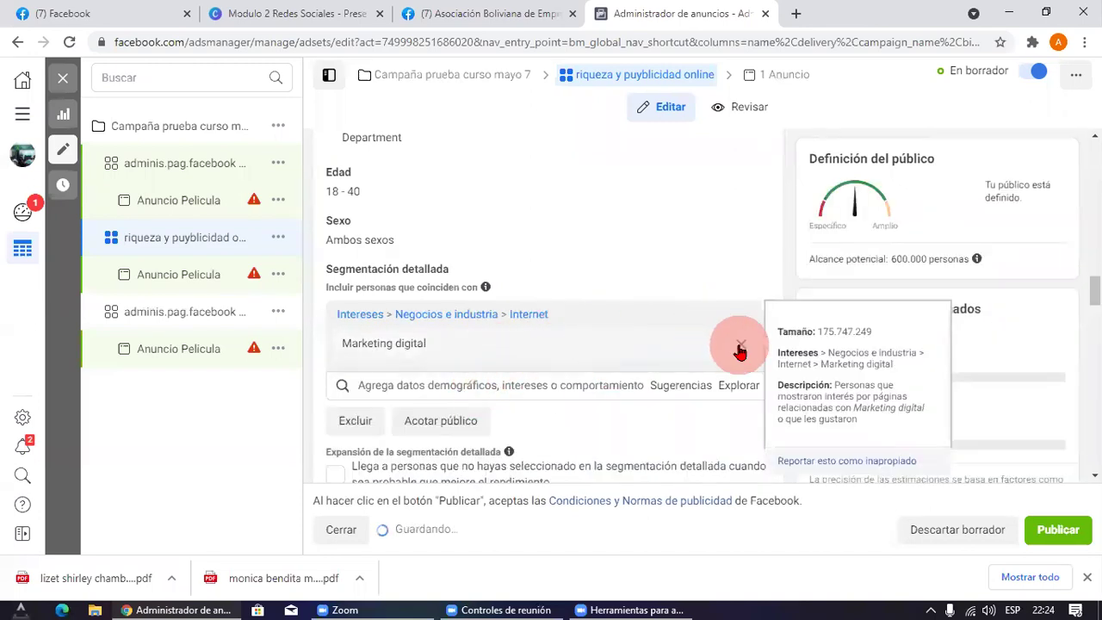
pyautogui.click(741, 352)
# Step: Add the interests Riqueza and Publicidad online to the detailed targeting and publish the ad set
pyautogui.click(413, 319)
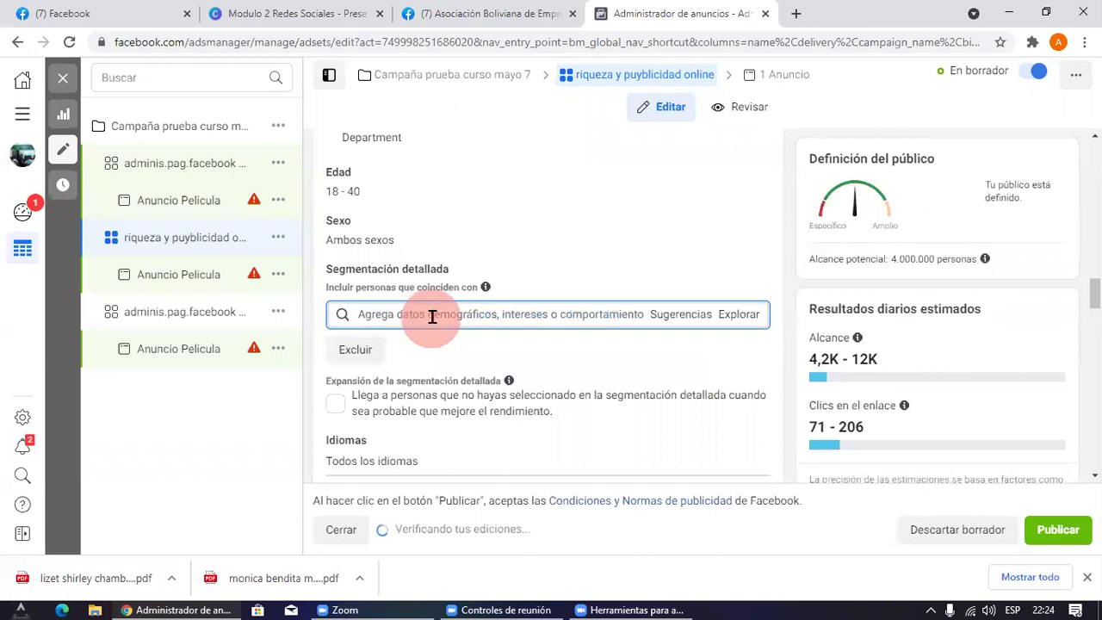
pyautogui.write('riqe')
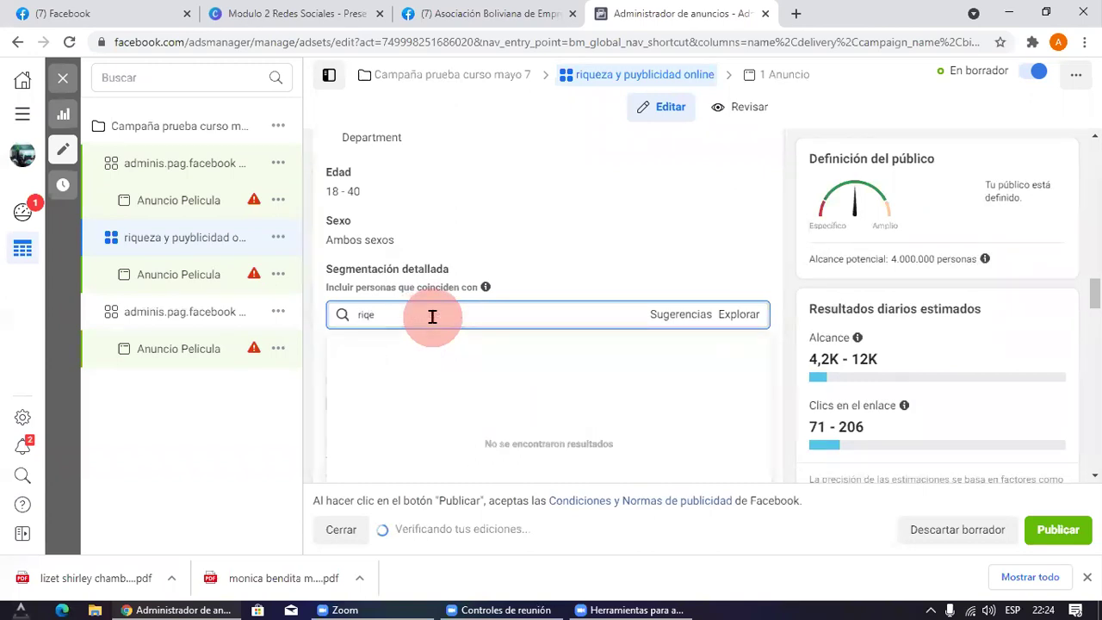
pyautogui.press('BackSpace')
pyautogui.write('ueza')
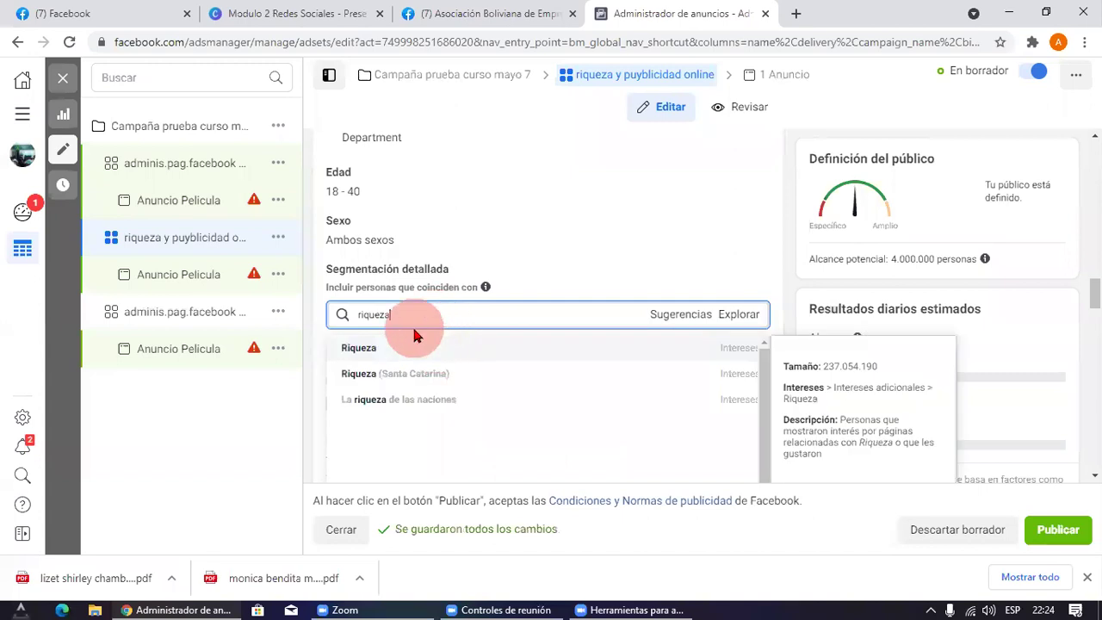
pyautogui.click(414, 336)
pyautogui.write('p')
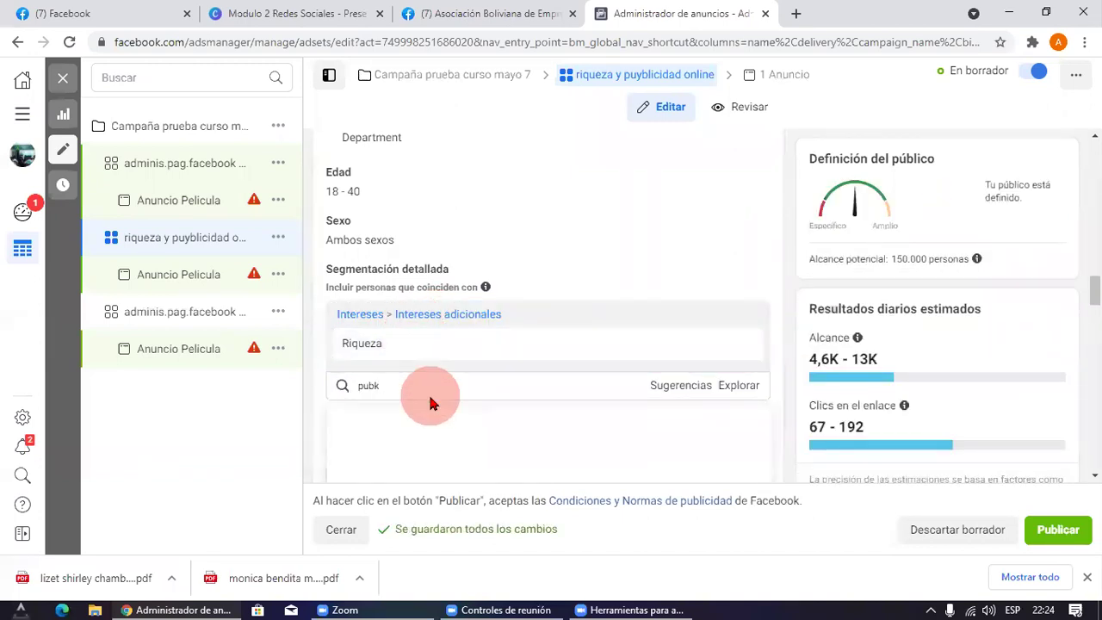
pyautogui.write('ublicidad o')
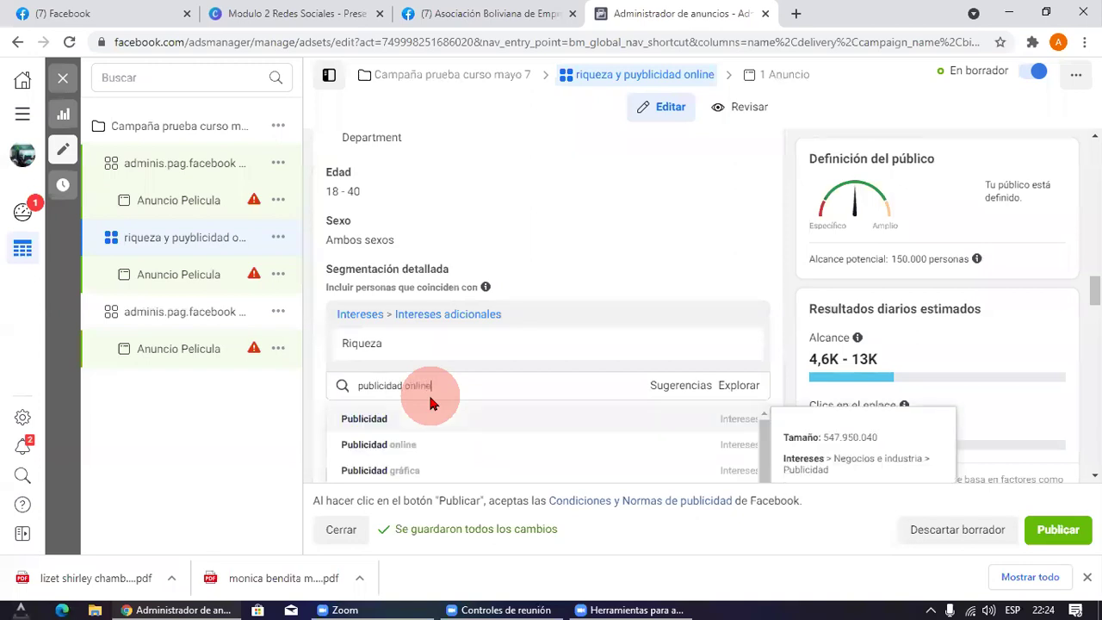
pyautogui.write('nline')
pyautogui.click(415, 416)
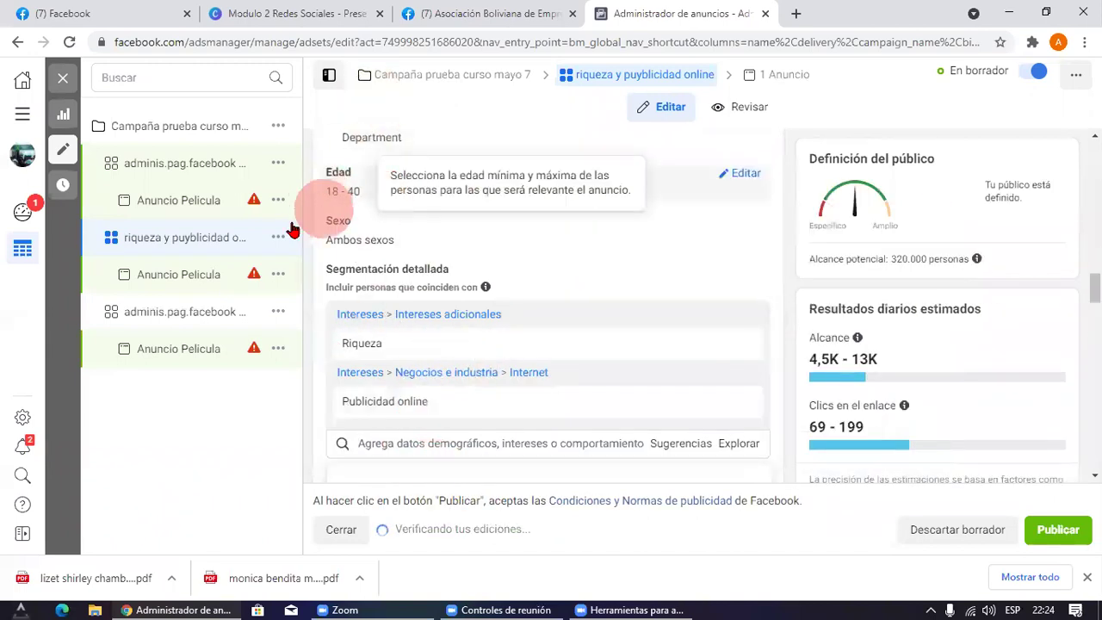
pyautogui.moveTo(362, 389)
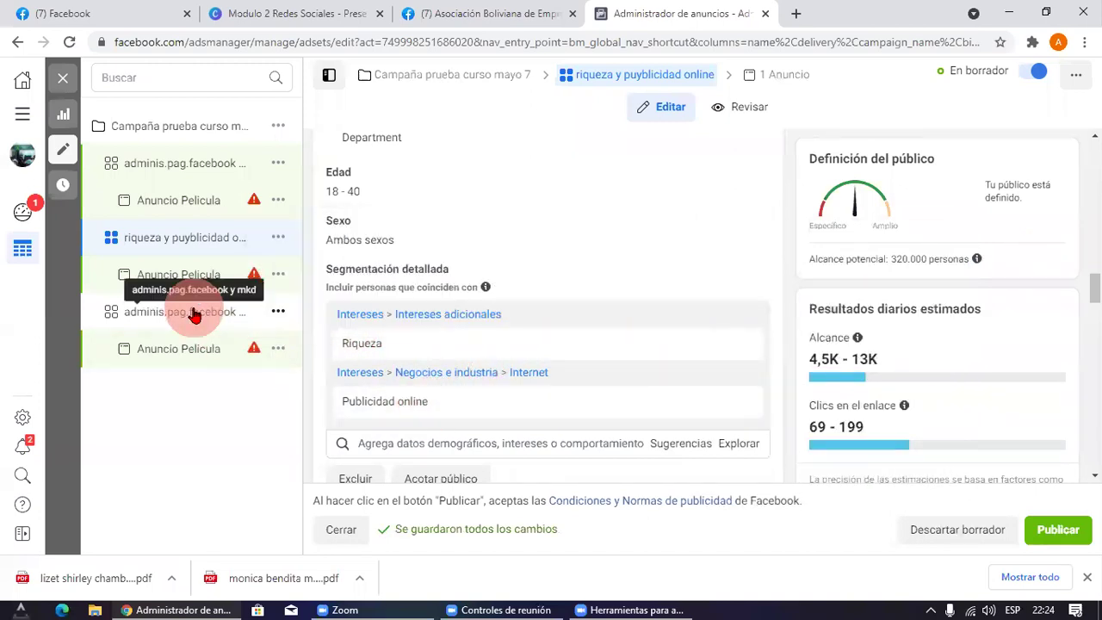
pyautogui.click(1047, 538)
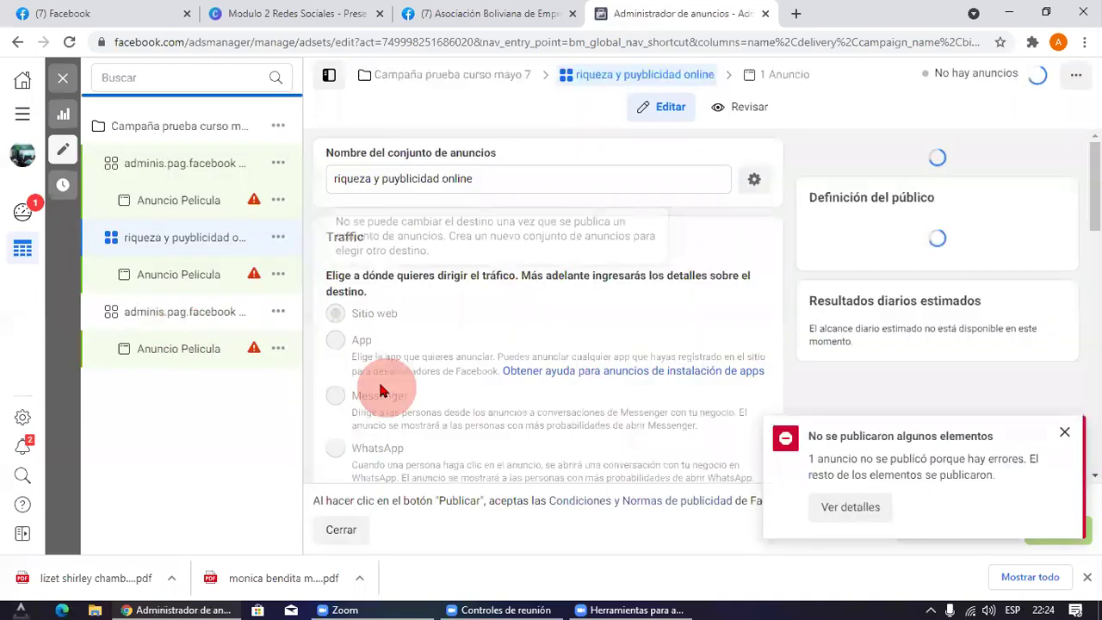
# Step: Enter "mercadotecnia y informatica" as the new name of the original ad set adminis.pag.facebook y mkd
pyautogui.click(123, 321)
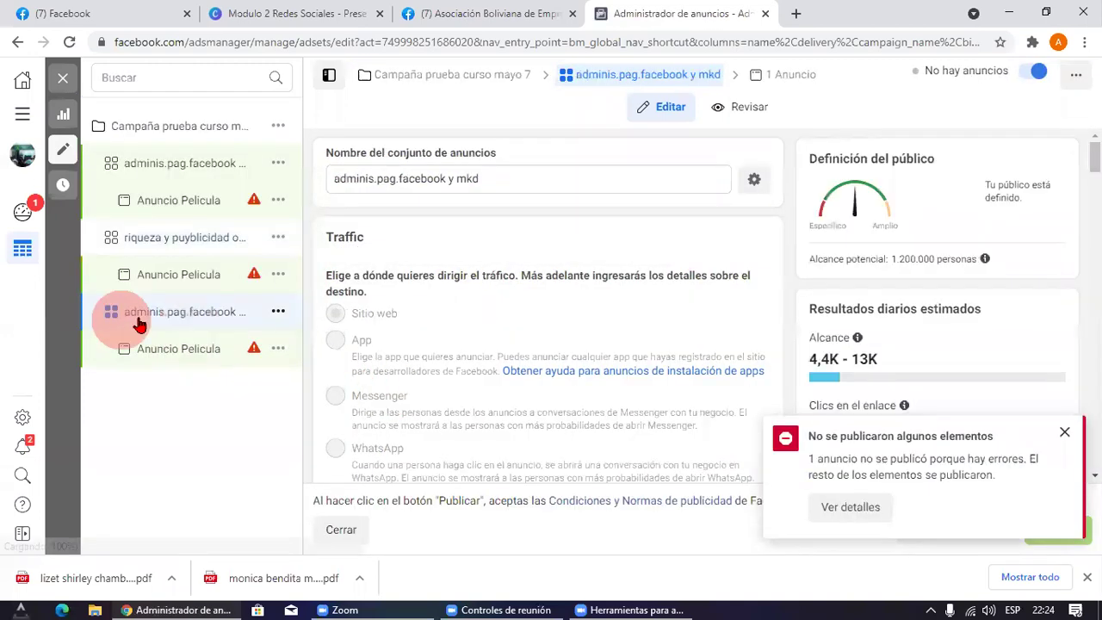
pyautogui.moveTo(497, 186); pyautogui.dragTo(307, 202)
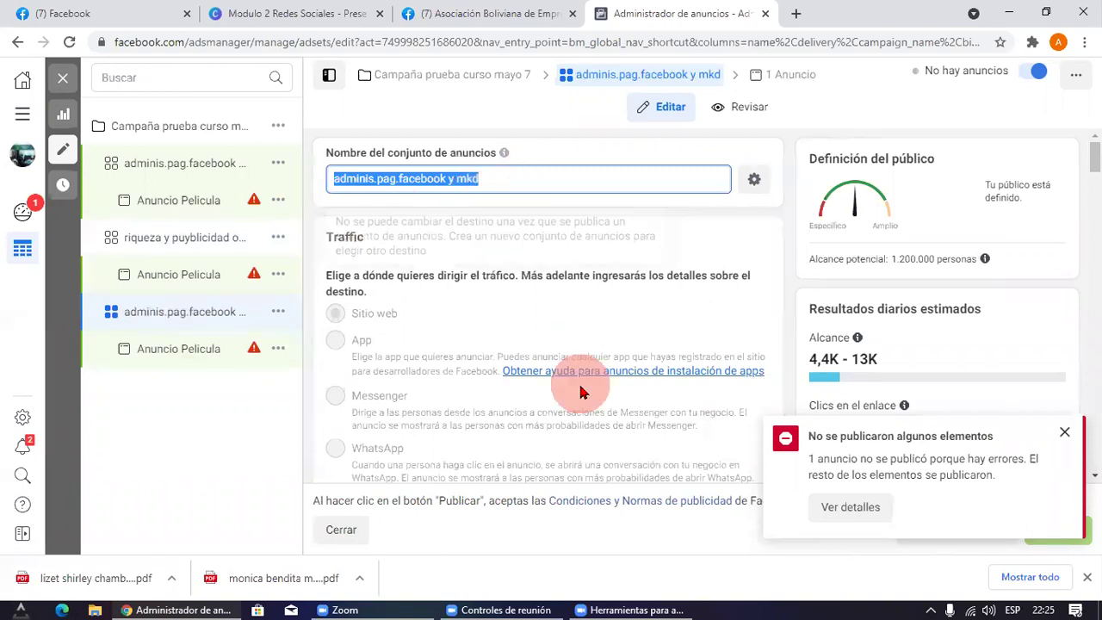
pyautogui.write('mer')
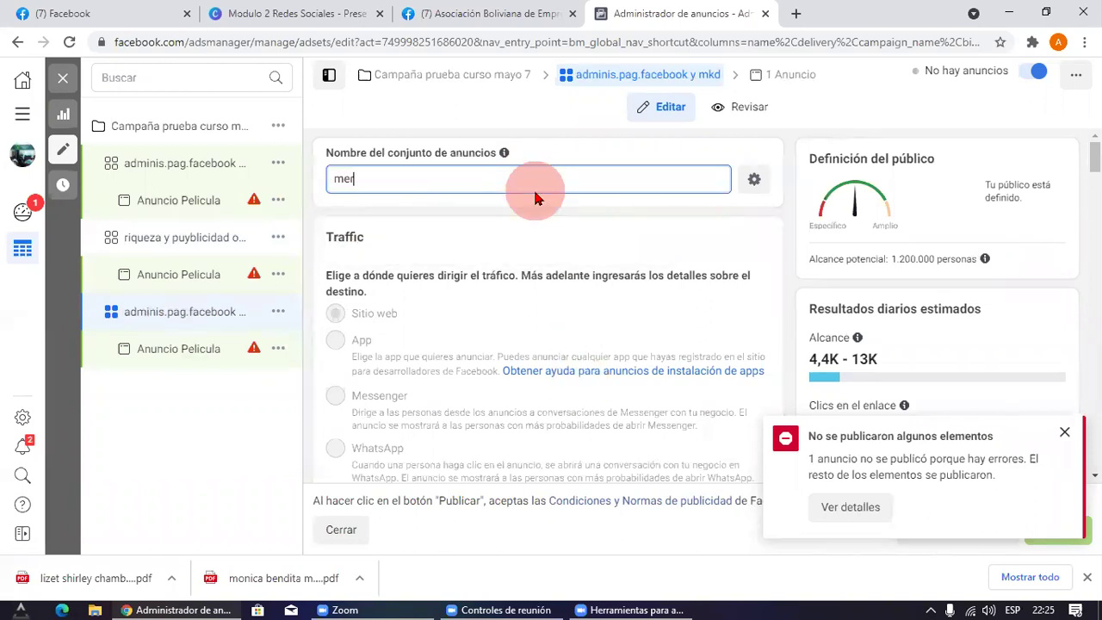
pyautogui.write('cadotecnia y informatica')
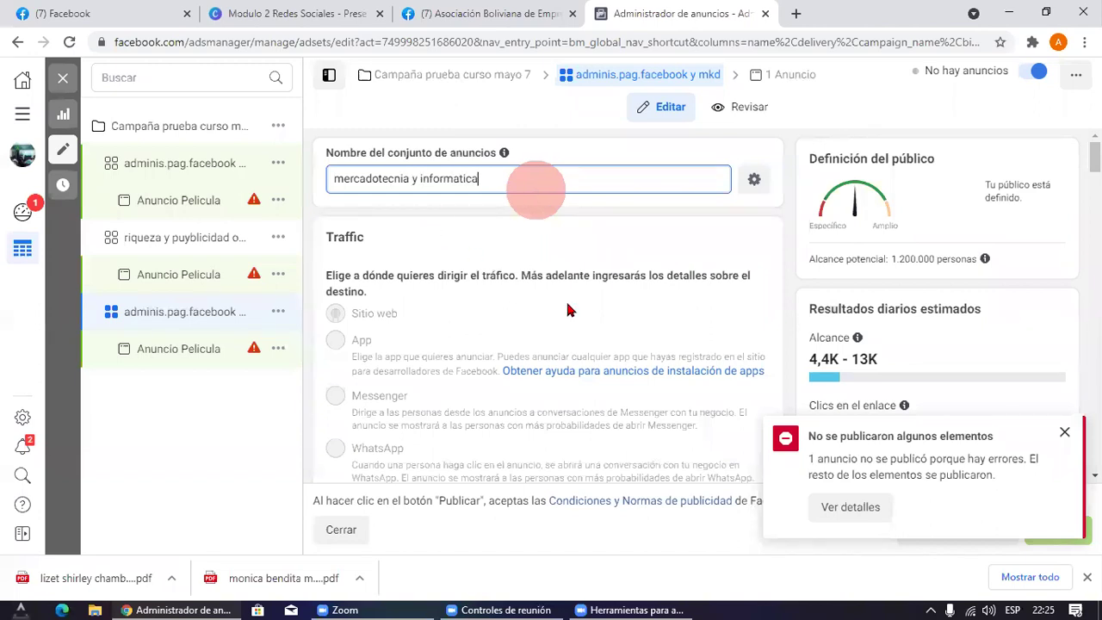
# Step: Remove Administradores de páginas de Facebook and Marketing digital from the detailed targeting of the ad set mercadotecnia y informatica
pyautogui.scroll(-15, 566, 308)
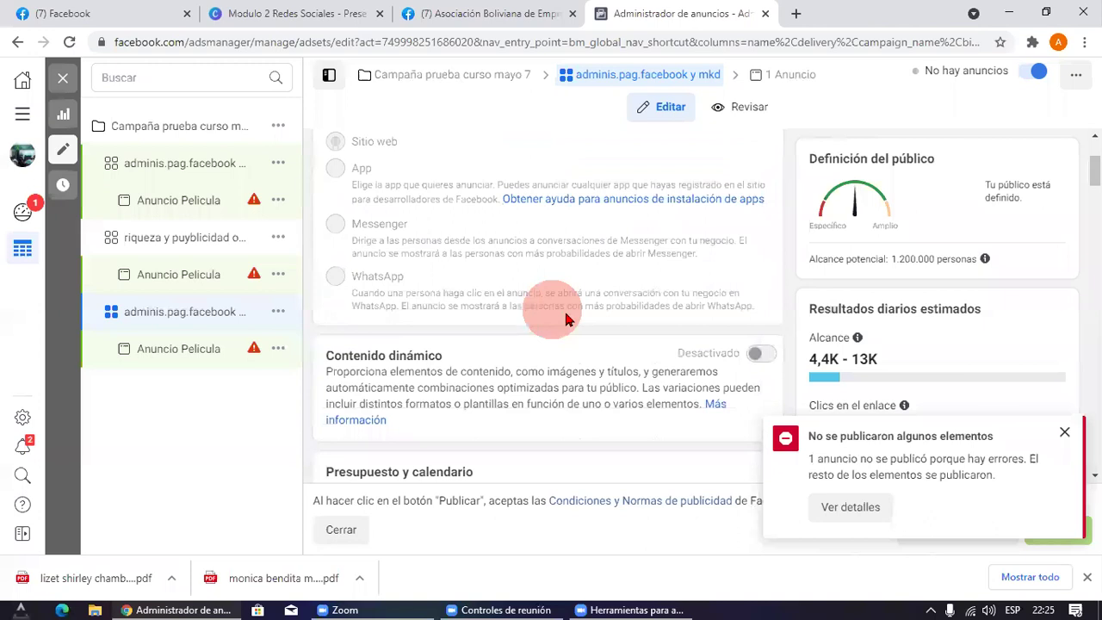
pyautogui.scroll(-3, 504, 308)
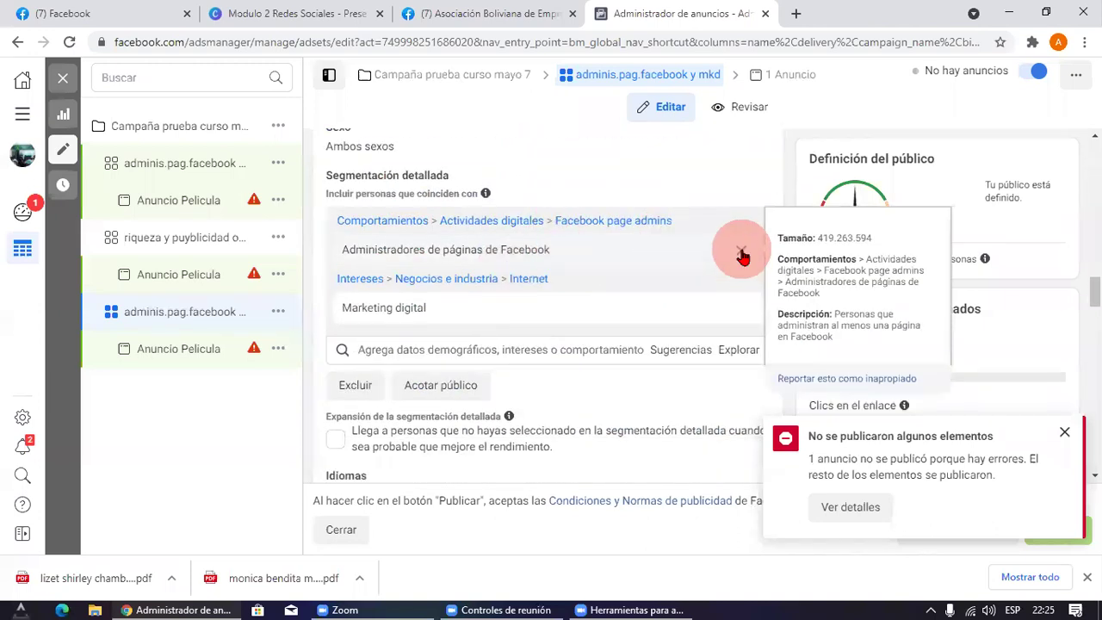
pyautogui.click(742, 257)
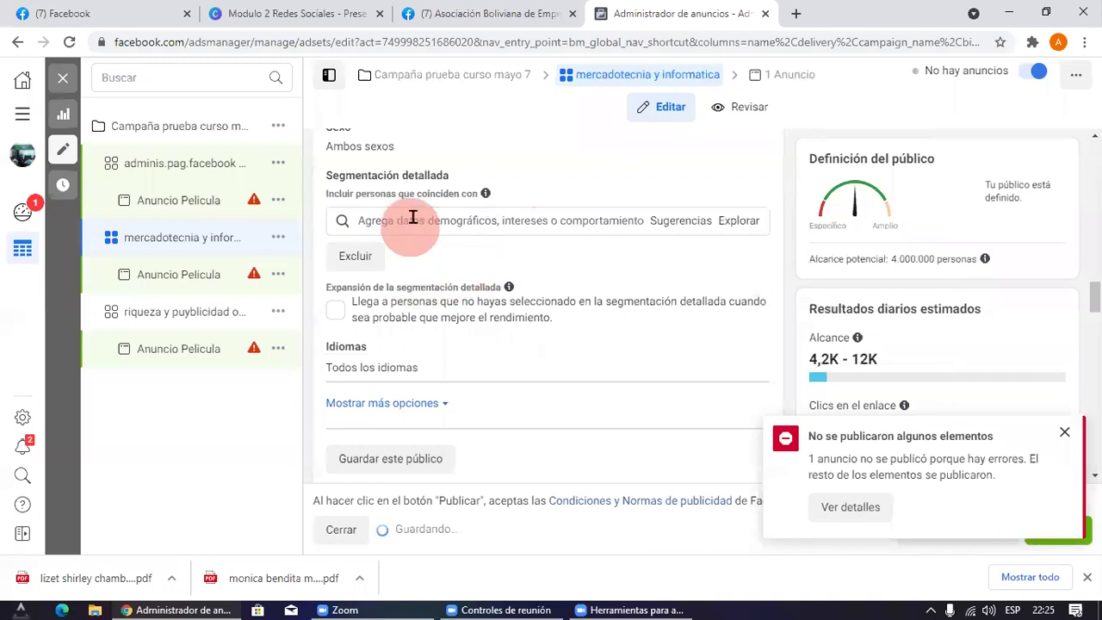
# Step: Search the detailed targeting for "mercadotecnia" and add the interest Mercadotecnia
pyautogui.click(414, 217)
pyautogui.write('mercadotecnia y informatica')
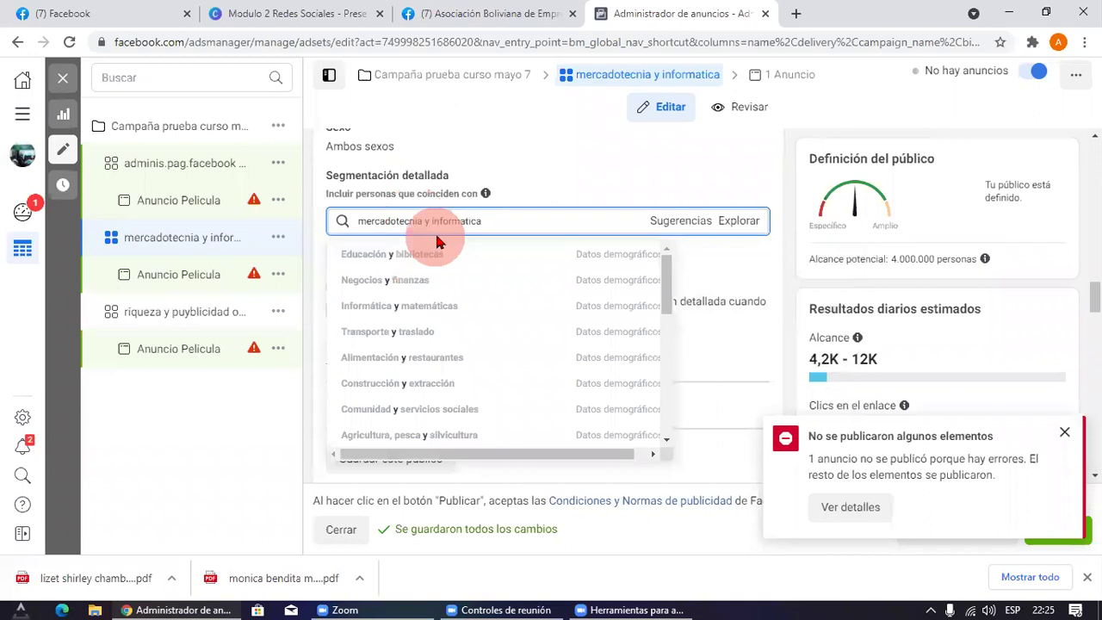
pyautogui.press('BackSpace')
pyautogui.press('BackSpace')
pyautogui.press('BackSpace')
pyautogui.press('BackSpace')
pyautogui.press('BackSpace')
pyautogui.press('BackSpace')
pyautogui.press('BackSpace')
pyautogui.press('BackSpace')
pyautogui.press('BackSpace')
pyautogui.press('BackSpace')
pyautogui.press('BackSpace')
pyautogui.press('BackSpace')
pyautogui.press('BackSpace')
pyautogui.press('BackSpace')
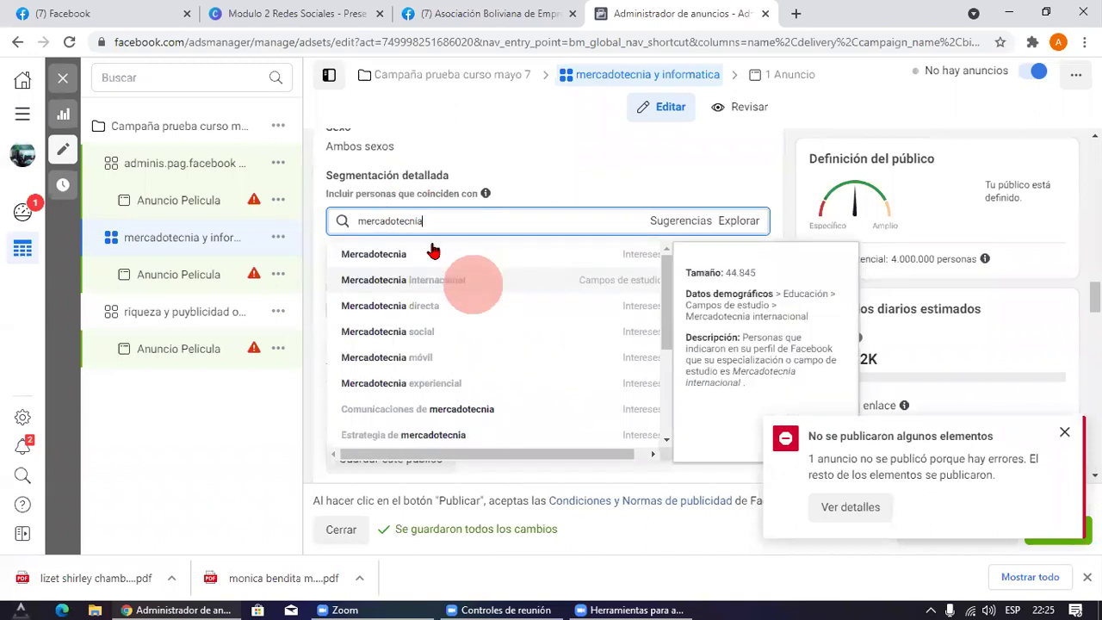
pyautogui.click(402, 281)
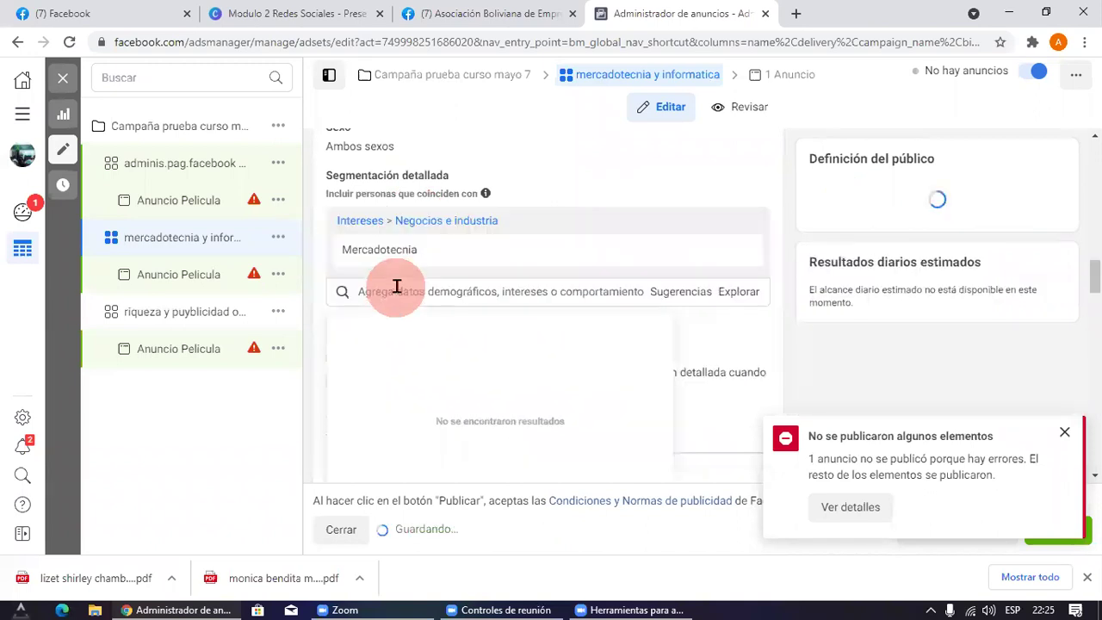
# Step: Search the detailed targeting for "informatica" and add the interest Informatica
pyautogui.click(399, 293)
pyautogui.write('informatica')
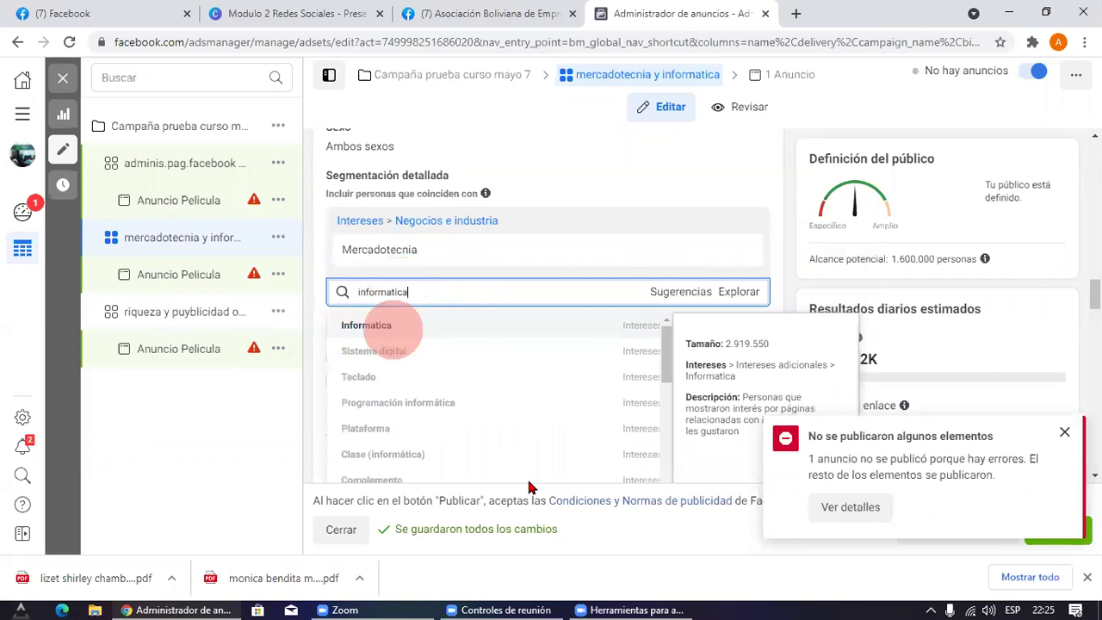
pyautogui.click(785, 347)
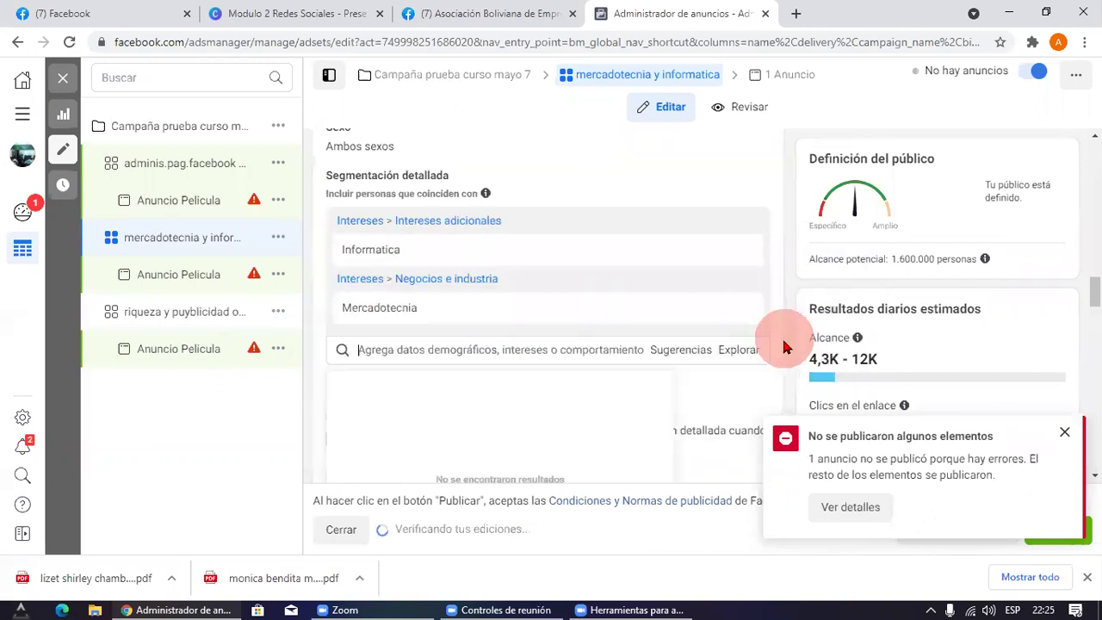
# Step: Review the settings and budget of the ad set mercadotecnia y informatica, and open riqueza y puyblicidad online for comparison
pyautogui.scroll(10, 566, 278)
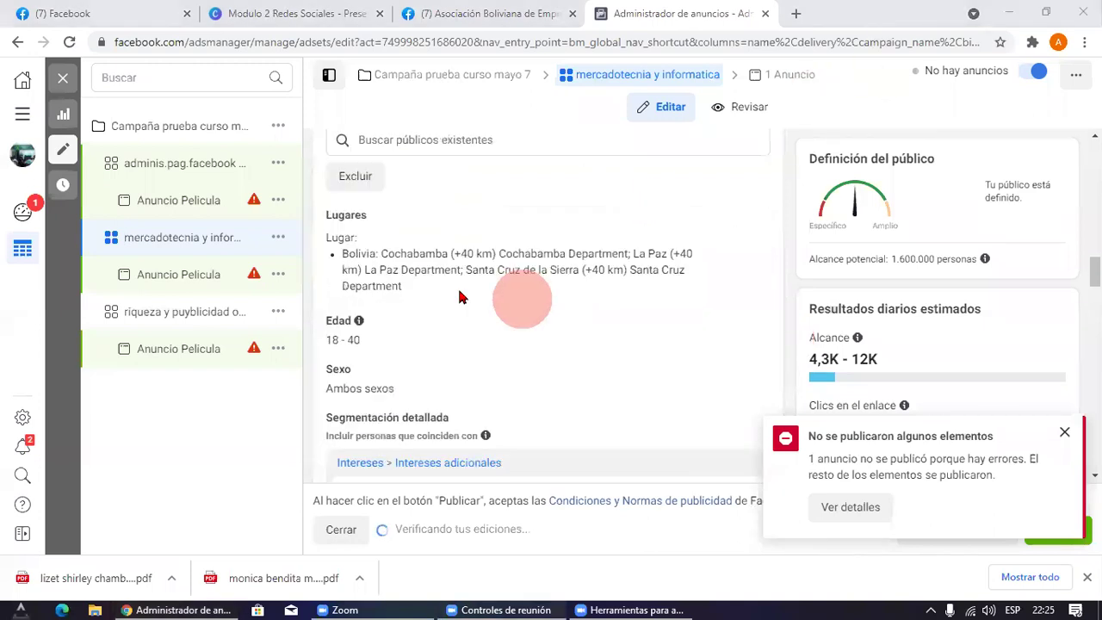
pyautogui.scroll(5, 447, 256)
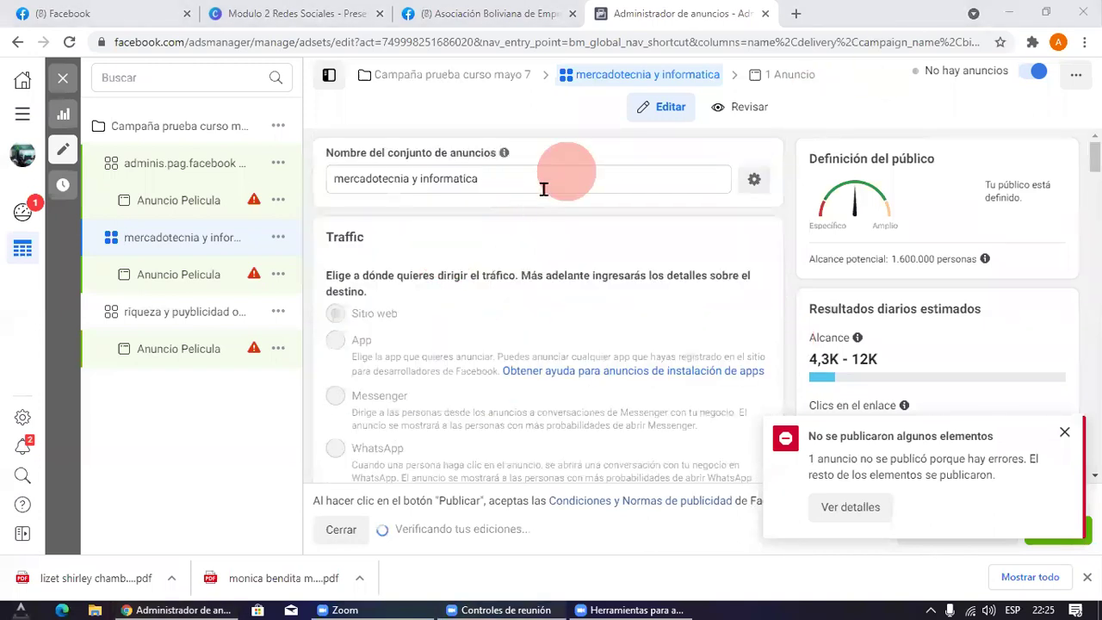
pyautogui.scroll(-5, 523, 211)
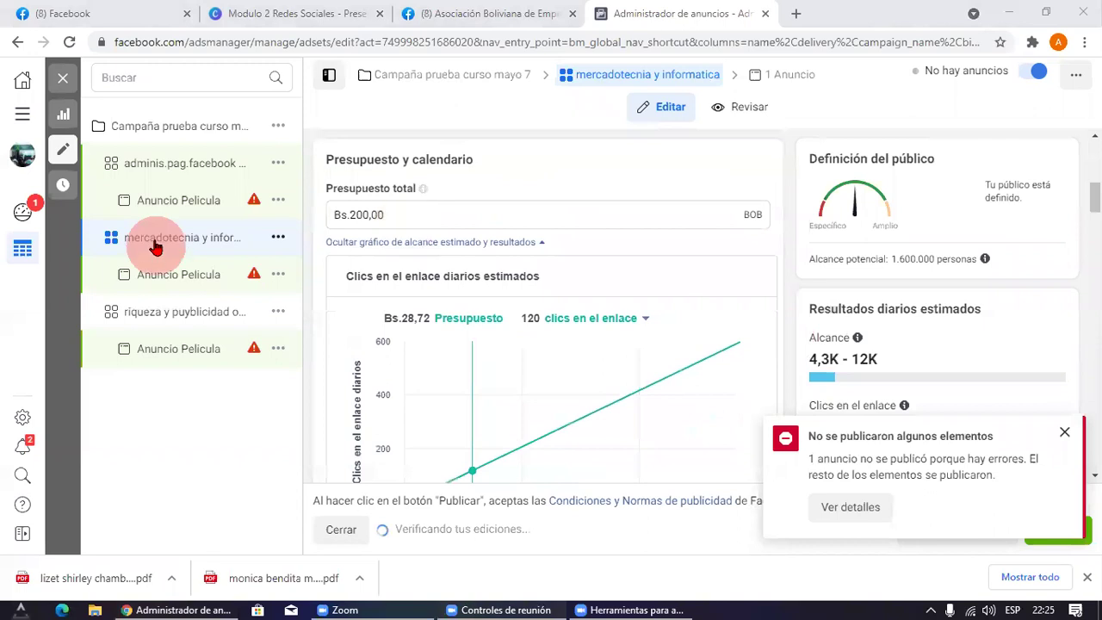
pyautogui.click(167, 164)
pyautogui.click(180, 324)
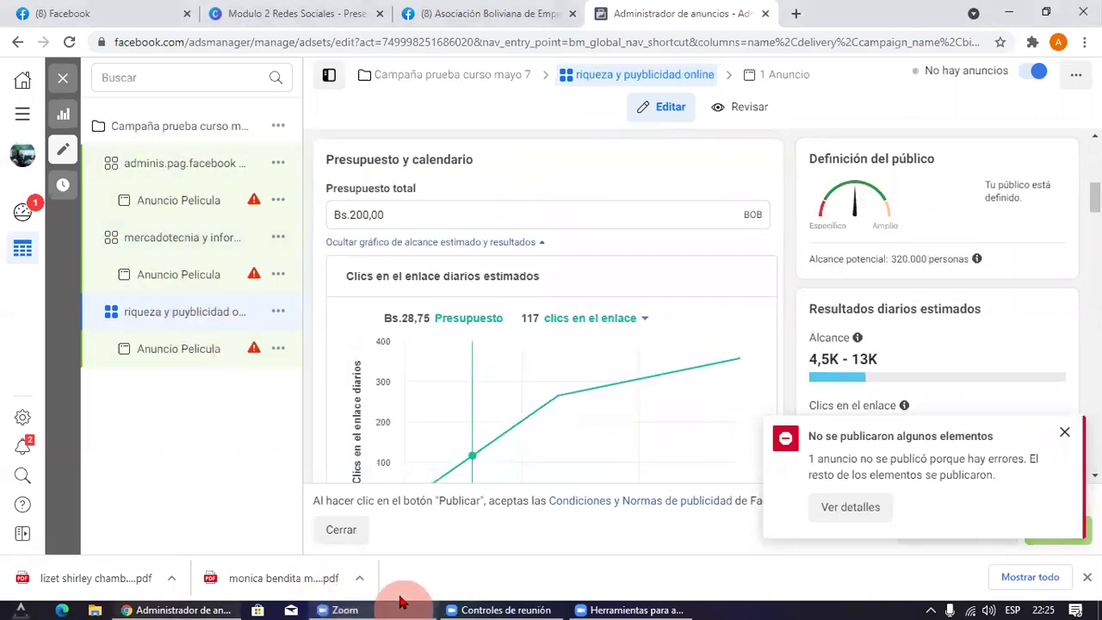
# Step: Change the budget of the ad set adminis.pag.facebook y mkd - Copia 2 to Presupuesto diario with Bs. 35
pyautogui.click(211, 163)
pyautogui.click(515, 248)
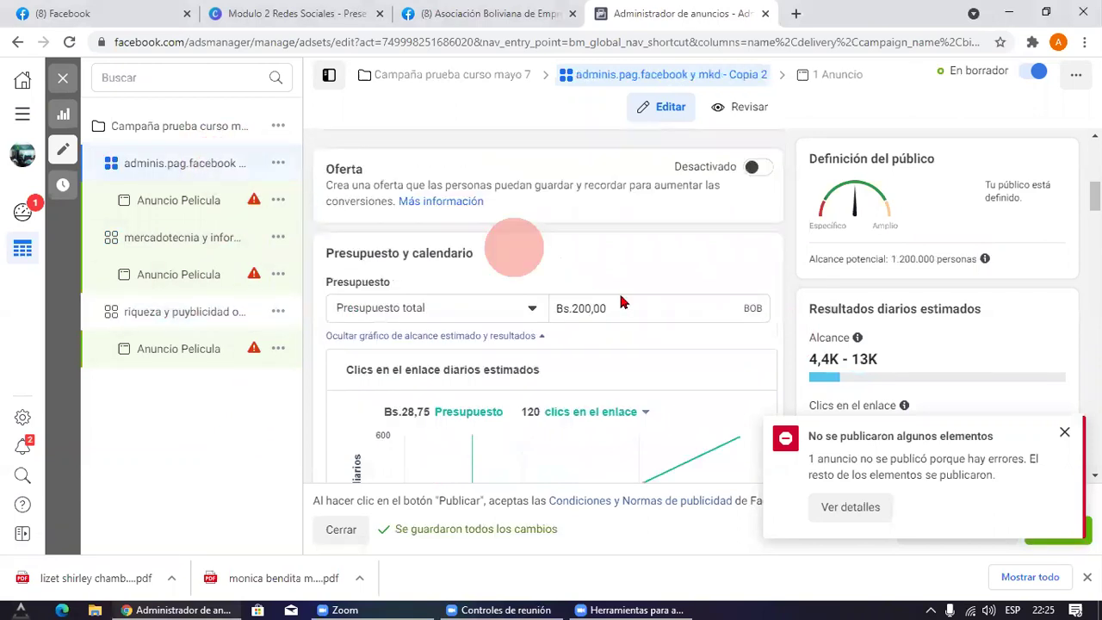
pyautogui.click(638, 307)
pyautogui.click(372, 315)
pyautogui.click(431, 349)
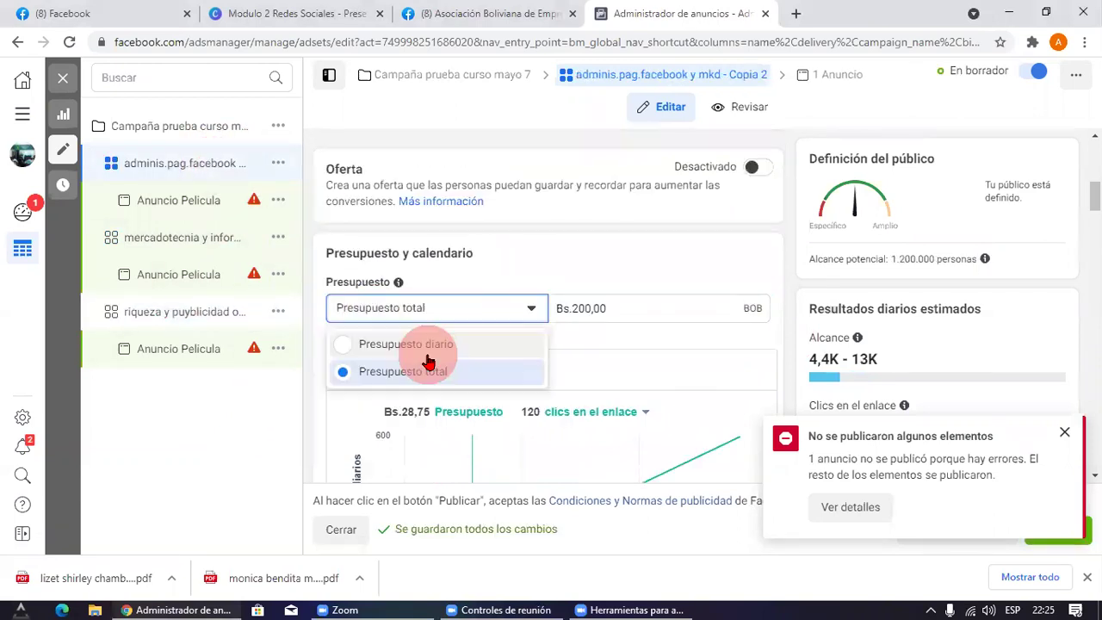
pyautogui.click(650, 310)
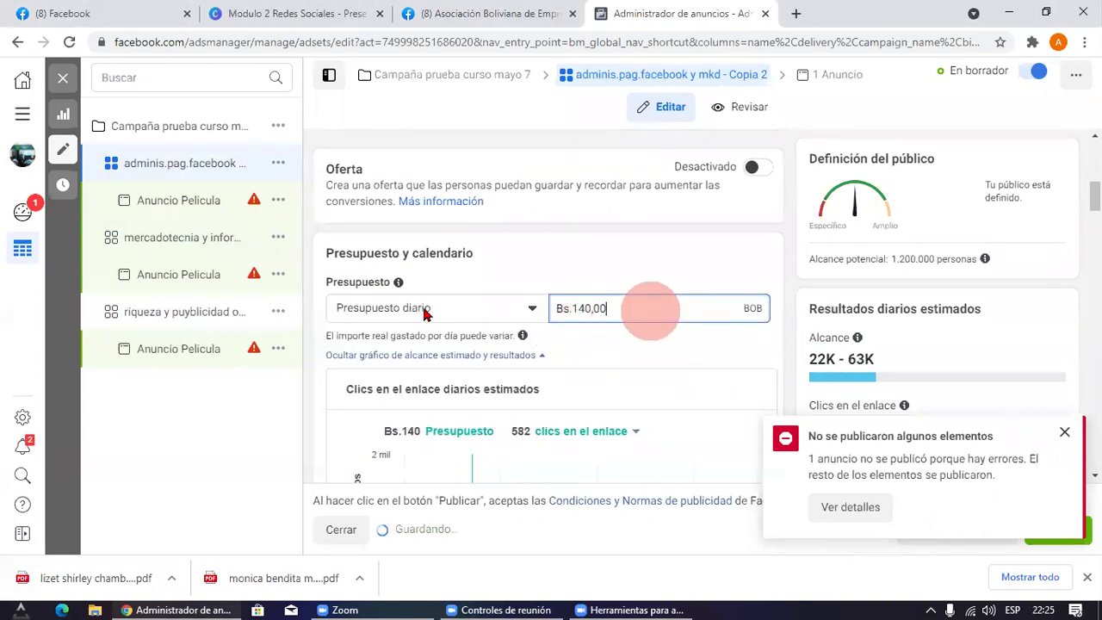
pyautogui.tripleClick(651, 310)
pyautogui.write('35')
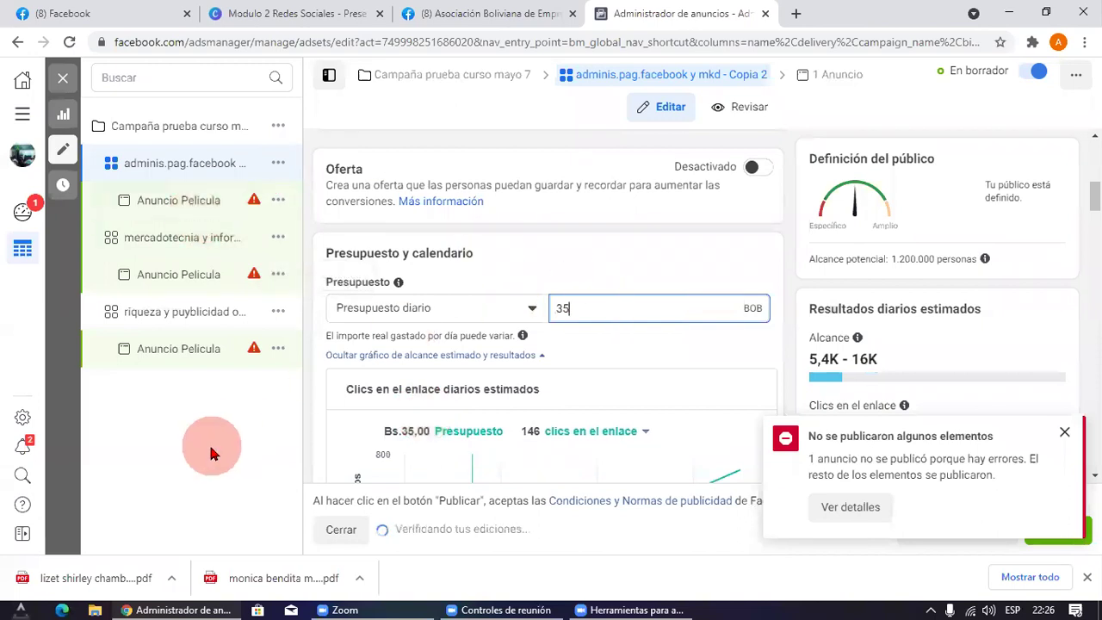
# Step: Examine the targeting and Presupuesto total of the ad set mercadotecnia y informatica
pyautogui.click(191, 245)
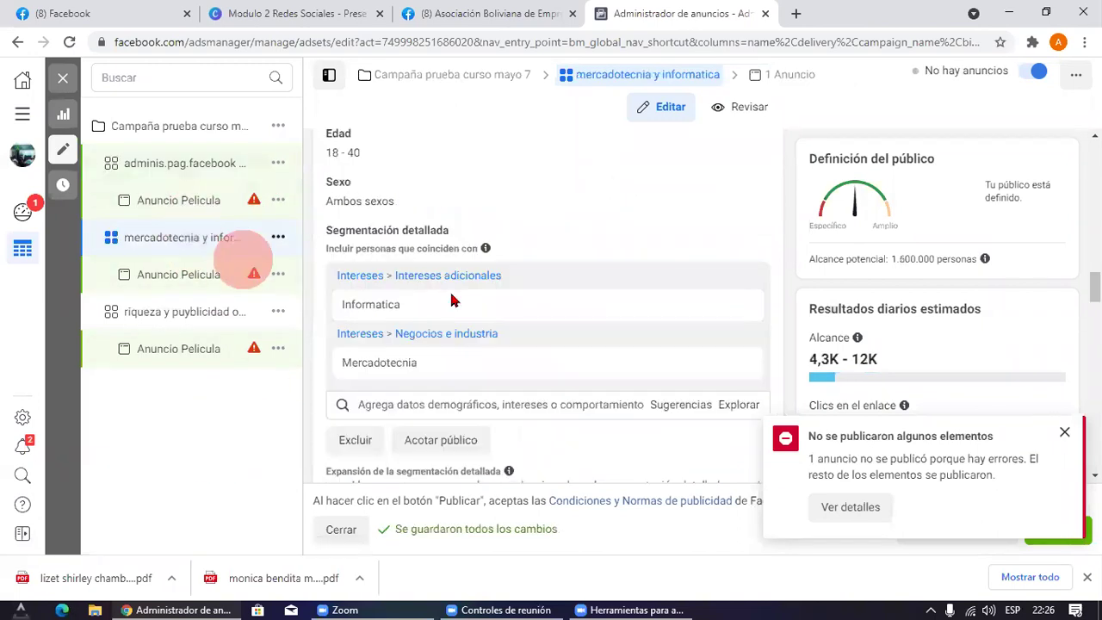
pyautogui.scroll(5, 516, 237)
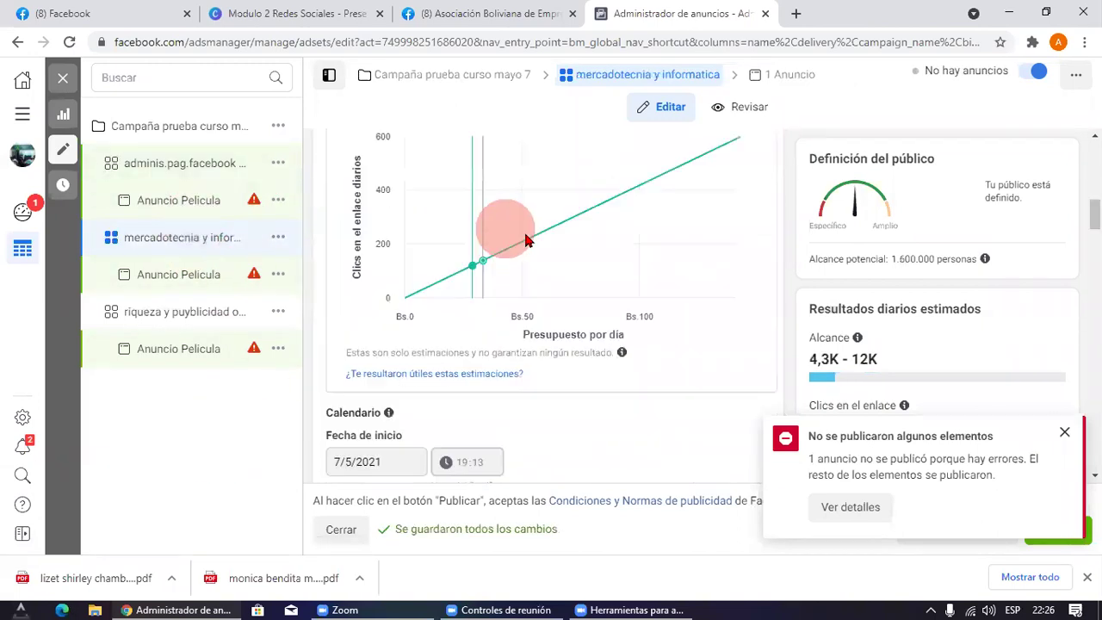
pyautogui.scroll(8, 463, 231)
pyautogui.scroll(-4, 474, 331)
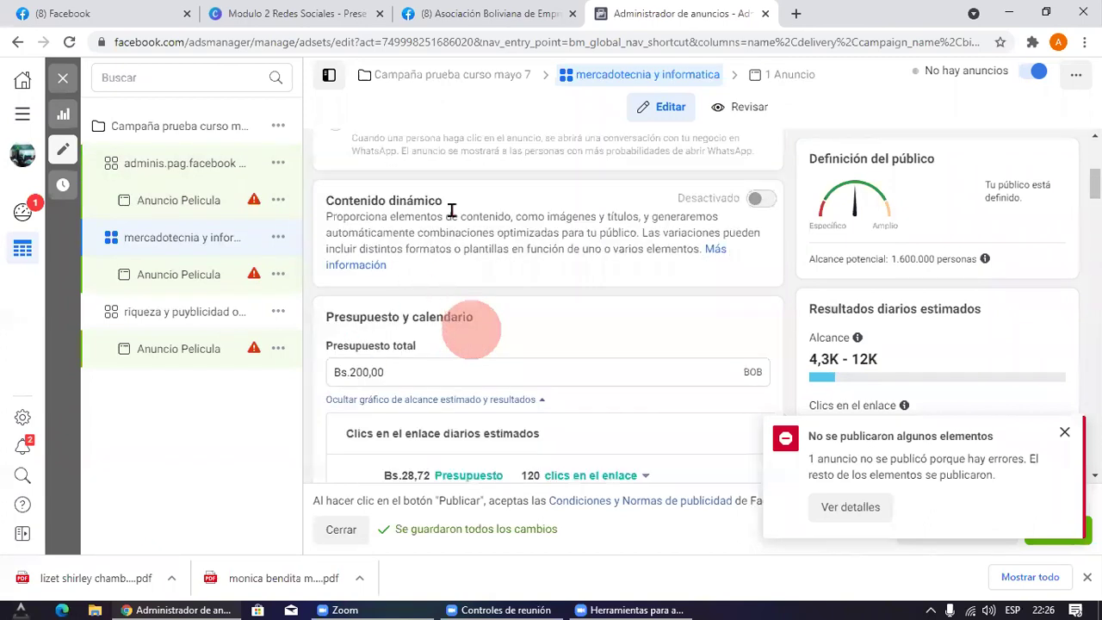
pyautogui.scroll(-2, 407, 209)
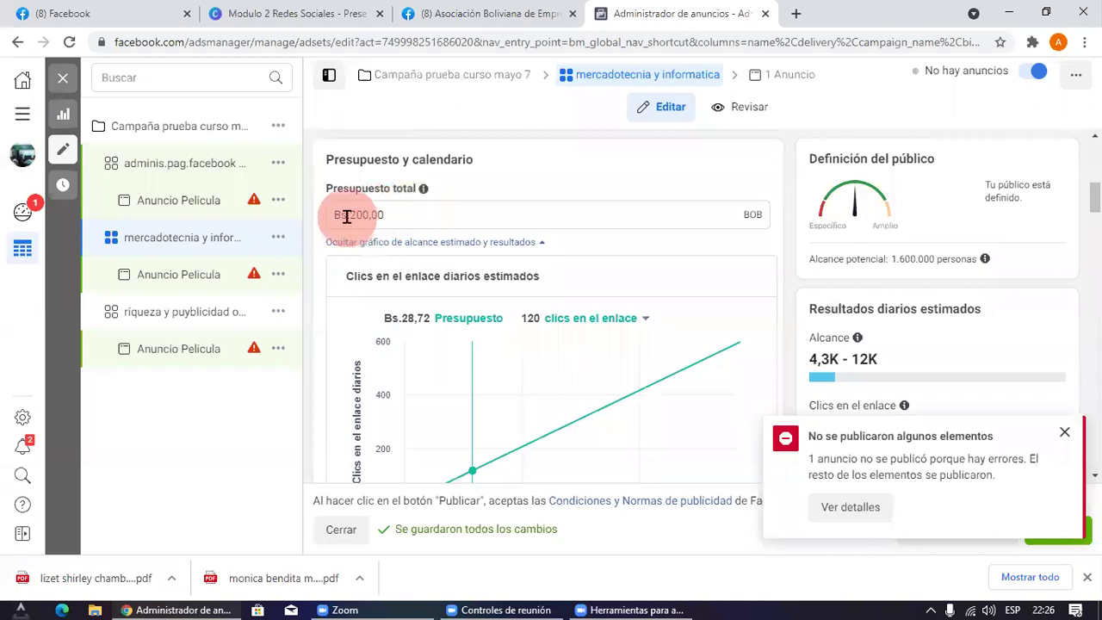
pyautogui.moveTo(409, 214); pyautogui.dragTo(296, 238)
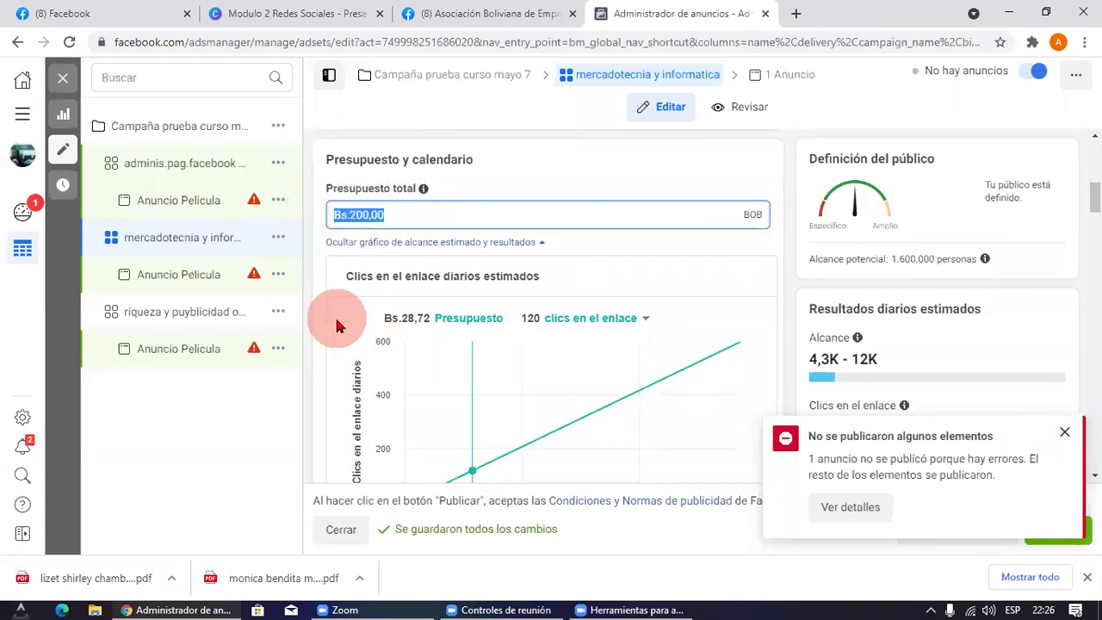
pyautogui.click(178, 453)
# Step: Examine the Presupuesto total of the ad set riqueza y puyblicidad online
pyautogui.click(155, 313)
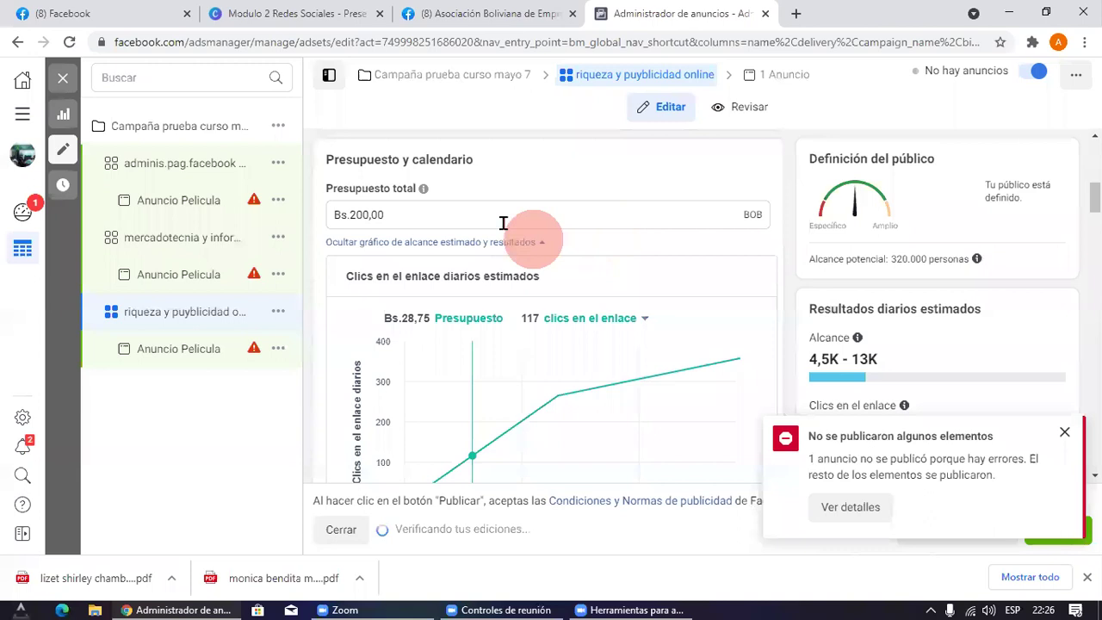
pyautogui.scroll(1, 504, 224)
pyautogui.click(403, 299)
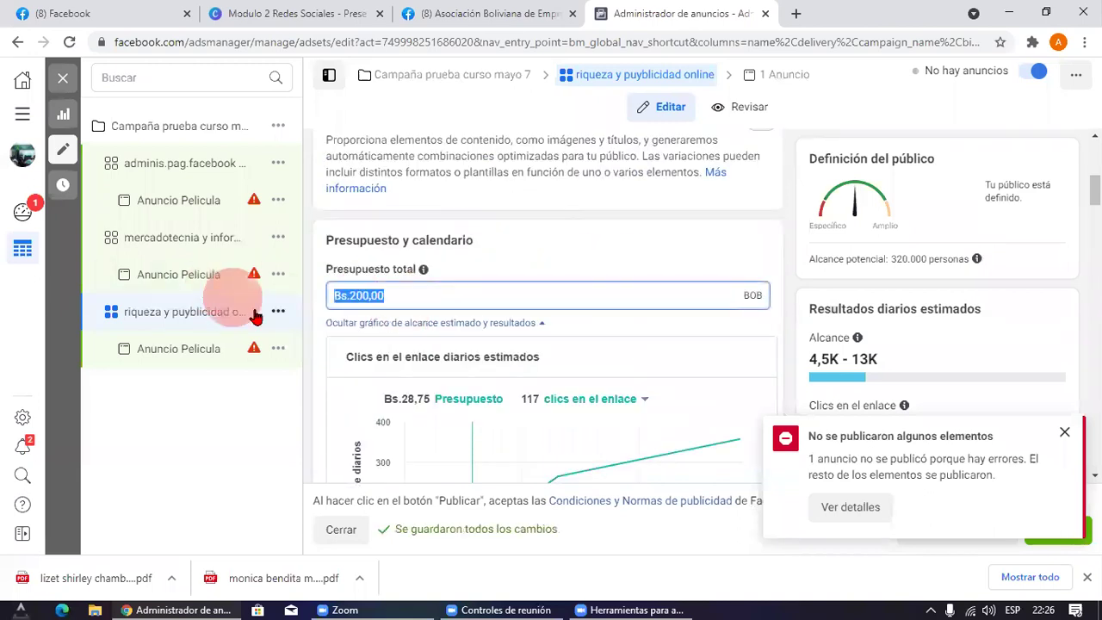
pyautogui.click(253, 457)
pyautogui.click(433, 297)
pyautogui.moveTo(439, 298); pyautogui.dragTo(287, 331)
pyautogui.click(206, 445)
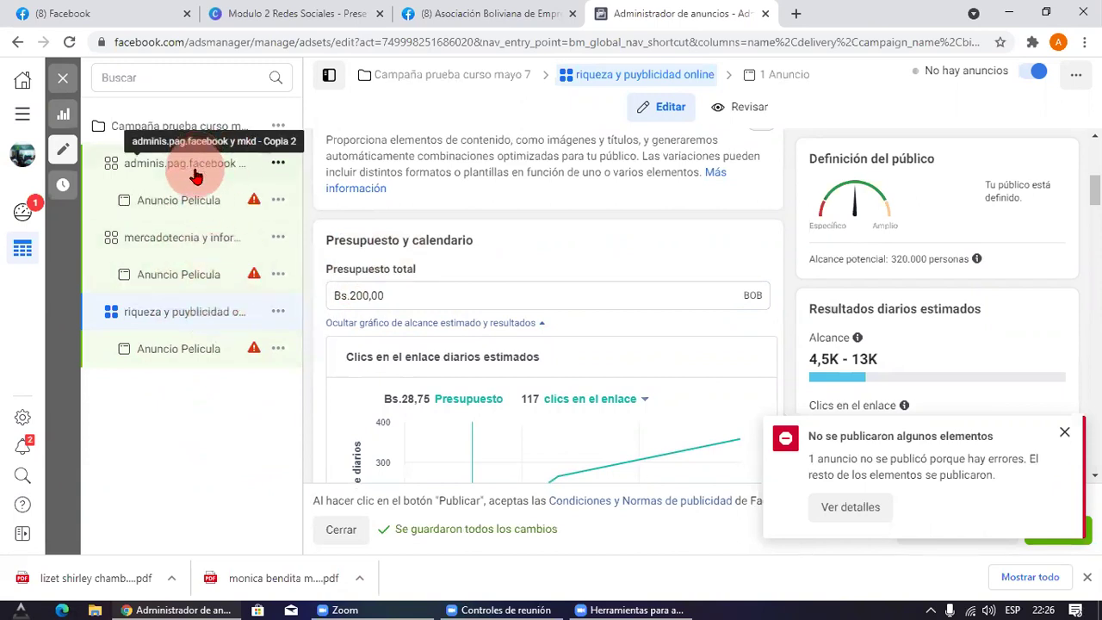
pyautogui.click(425, 297)
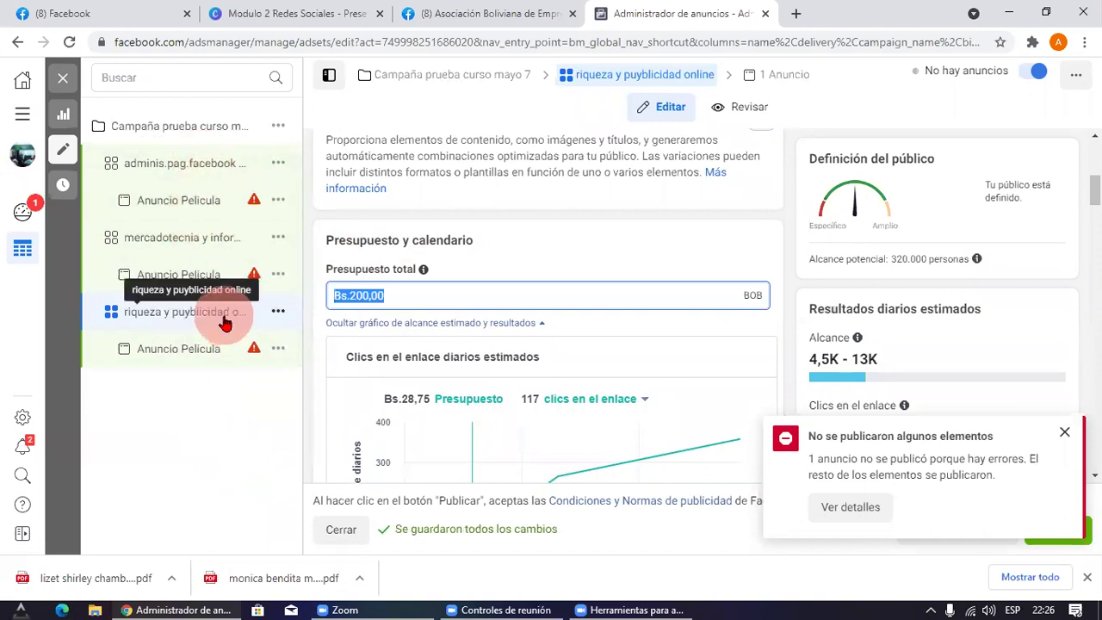
pyautogui.click(230, 435)
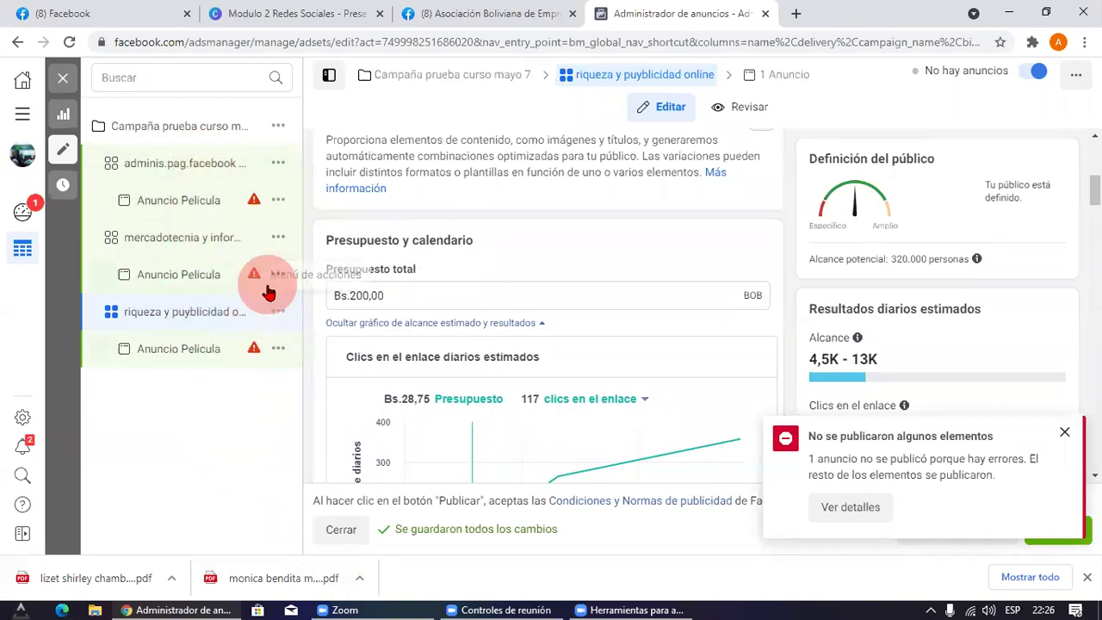
# Step: Underline the three ad sets in the campaign structure with the red annotation pen
pyautogui.click(639, 606)
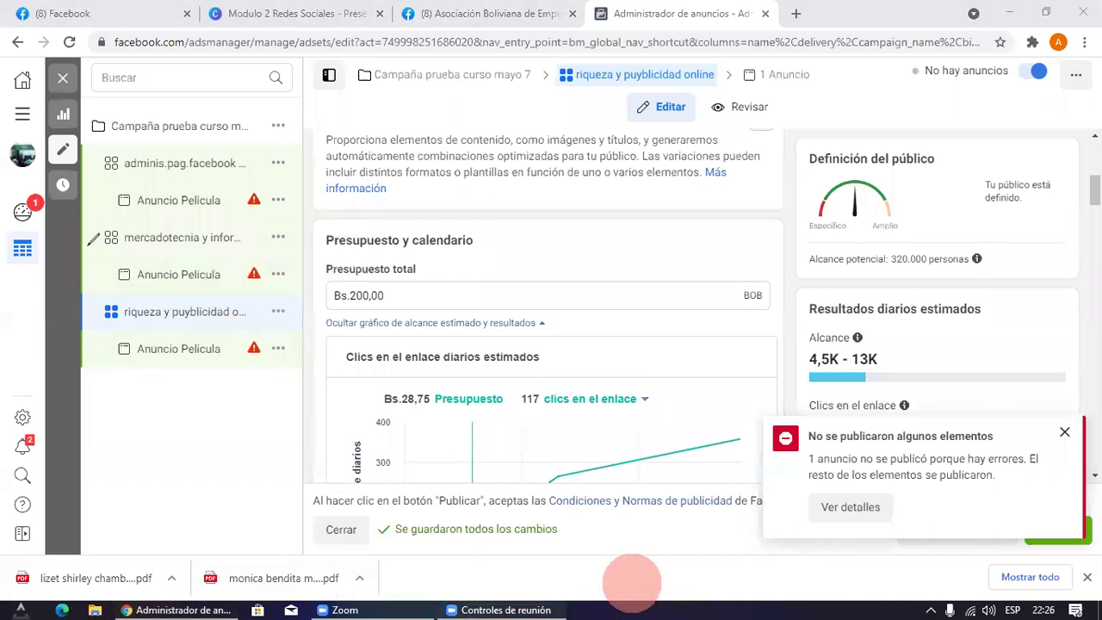
pyautogui.moveTo(101, 181); pyautogui.dragTo(325, 181)
# Step: Switch to the Canva presentation Modulo 2 Redes Sociales and present the campaign structure slide 25 in full screen
pyautogui.click(290, 12)
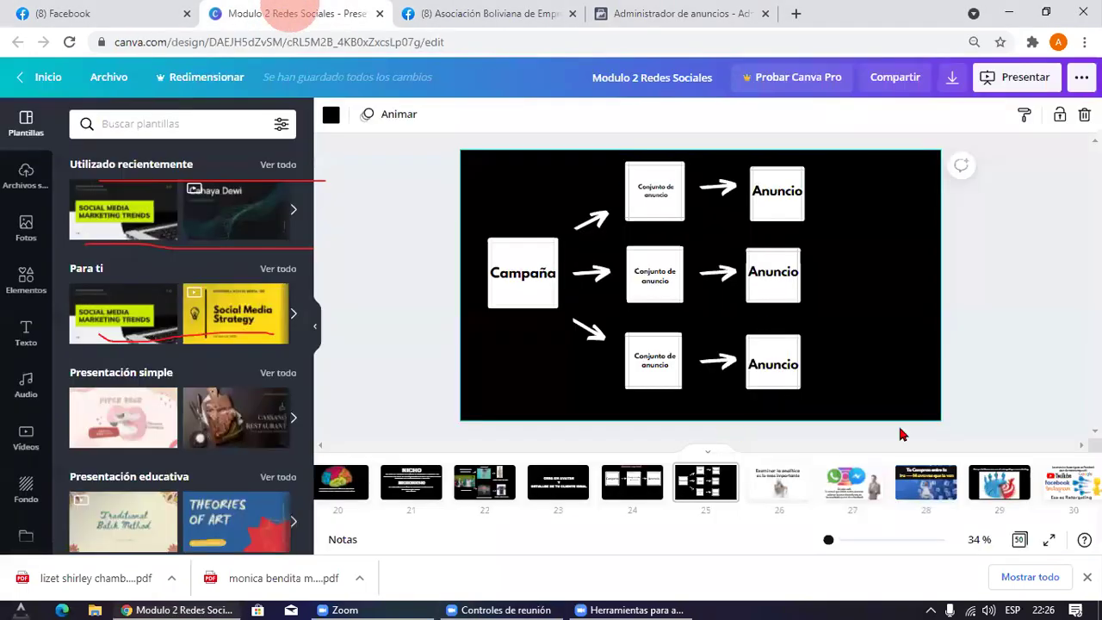
pyautogui.press('F11')
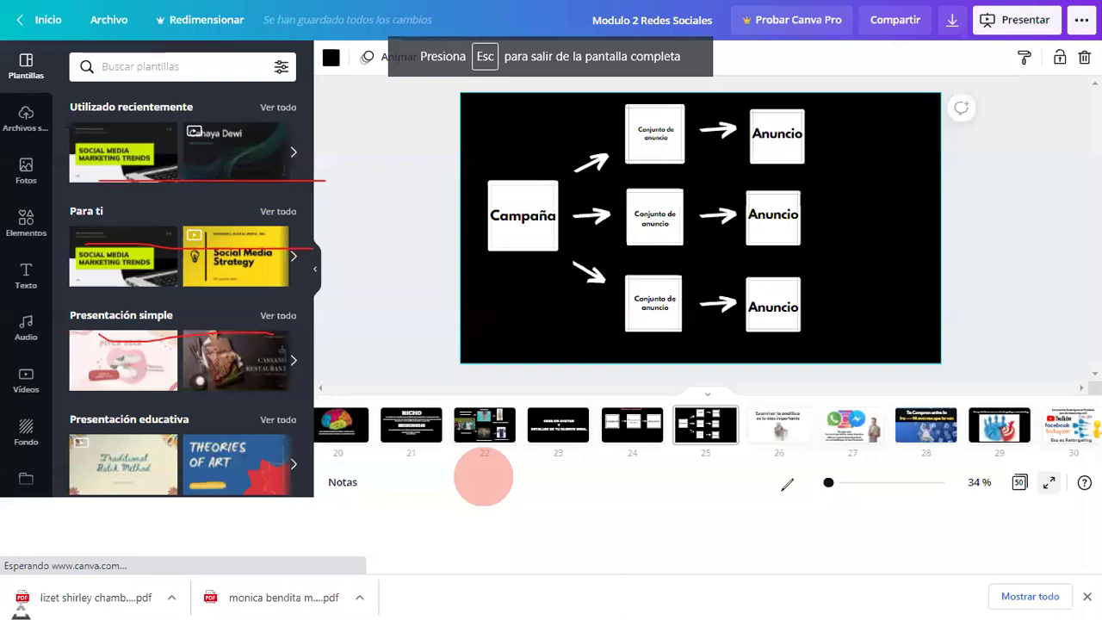
pyautogui.hotkey('ctrl', 'alt', 'p')
# Step: Handwrite red interest initials beside the three Conjunto de anuncio boxes: MD at the first, R-P at the second and I-M at the third
pyautogui.moveTo(104, 112)
pyautogui.mouseDown()
pyautogui.moveTo(113, 25)
pyautogui.moveTo(158, 101)
pyautogui.mouseUp()
pyautogui.moveTo(180, 26)
pyautogui.mouseDown()
pyautogui.moveTo(184, 97)
pyautogui.moveTo(206, 94)
pyautogui.mouseUp()
pyautogui.moveTo(242, 47)
pyautogui.mouseDown()
pyautogui.moveTo(289, 49)
pyautogui.moveTo(324, 118)
pyautogui.mouseUp()
pyautogui.moveTo(324, 43); pyautogui.dragTo(342, 80)
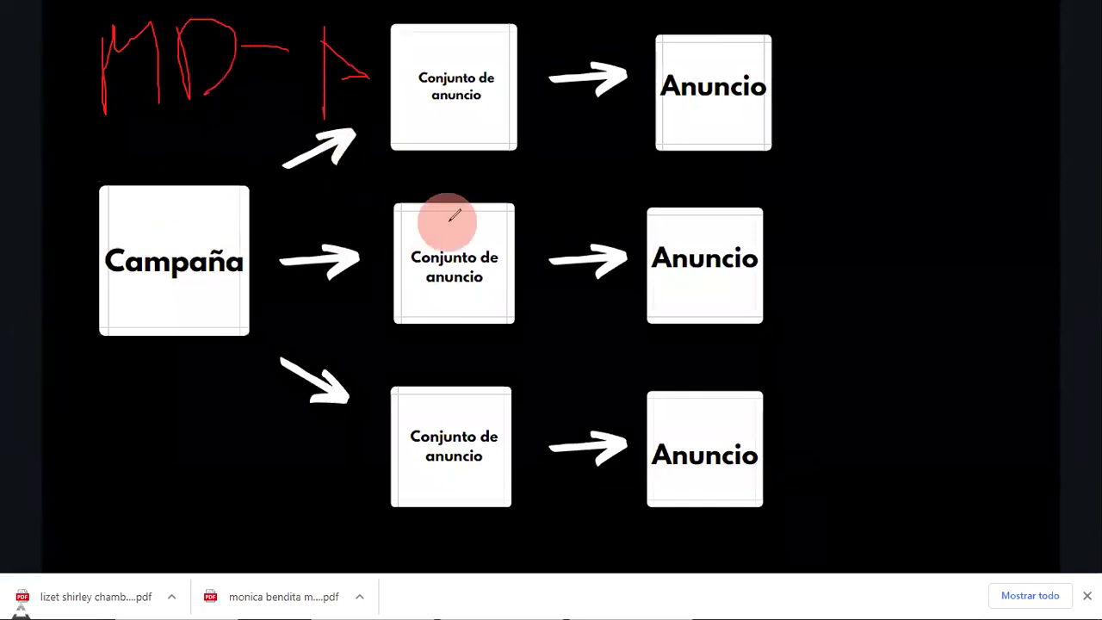
pyautogui.moveTo(541, 183)
pyautogui.mouseDown()
pyautogui.moveTo(553, 148)
pyautogui.moveTo(566, 205)
pyautogui.moveTo(638, 177)
pyautogui.mouseUp()
pyautogui.moveTo(614, 142); pyautogui.dragTo(657, 213)
pyautogui.moveTo(635, 178); pyautogui.dragTo(641, 184)
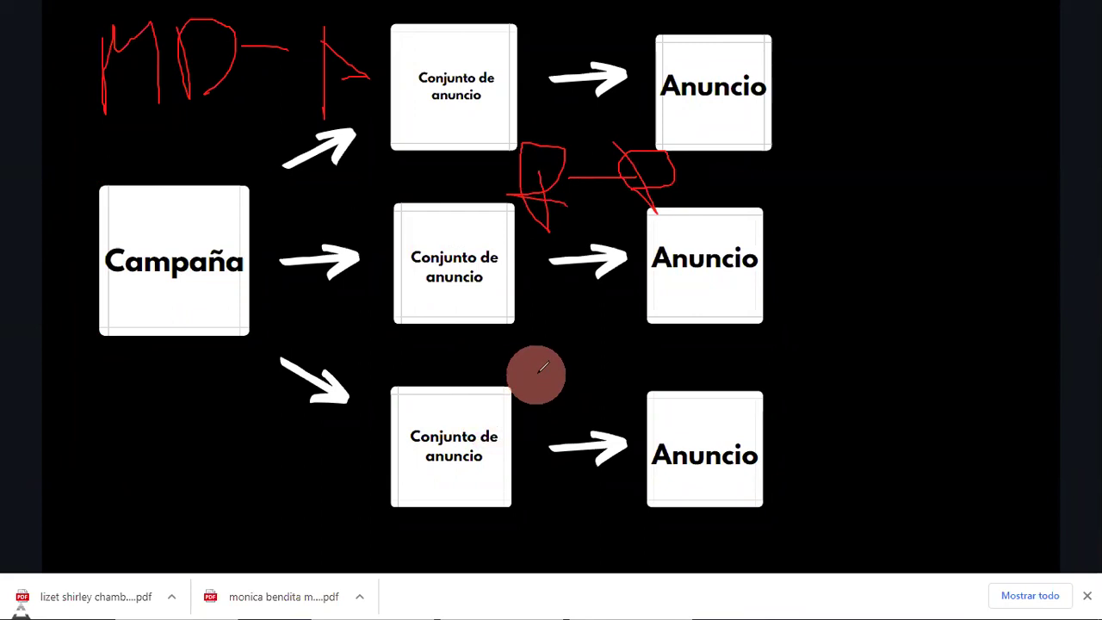
pyautogui.moveTo(531, 341)
pyautogui.mouseDown()
pyautogui.moveTo(532, 394)
pyautogui.moveTo(585, 367)
pyautogui.moveTo(594, 341)
pyautogui.moveTo(637, 397)
pyautogui.mouseUp()
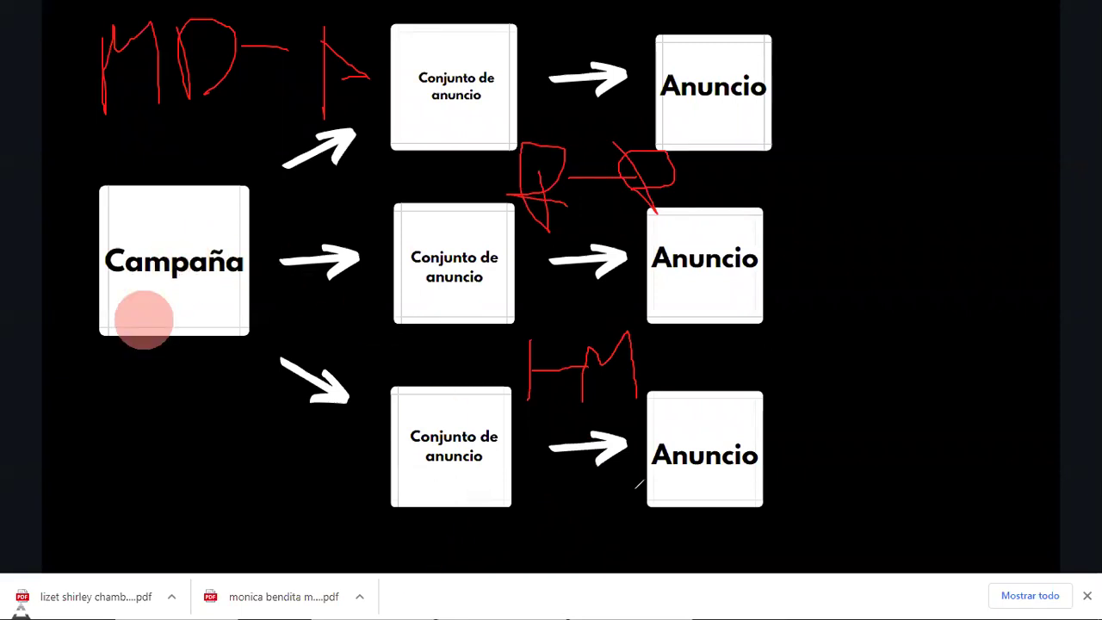
# Step: Circle the middle campaign row and the column of Conjunto de anuncio boxes in red, and underline the MD initials
pyautogui.moveTo(143, 318); pyautogui.dragTo(101, 338)
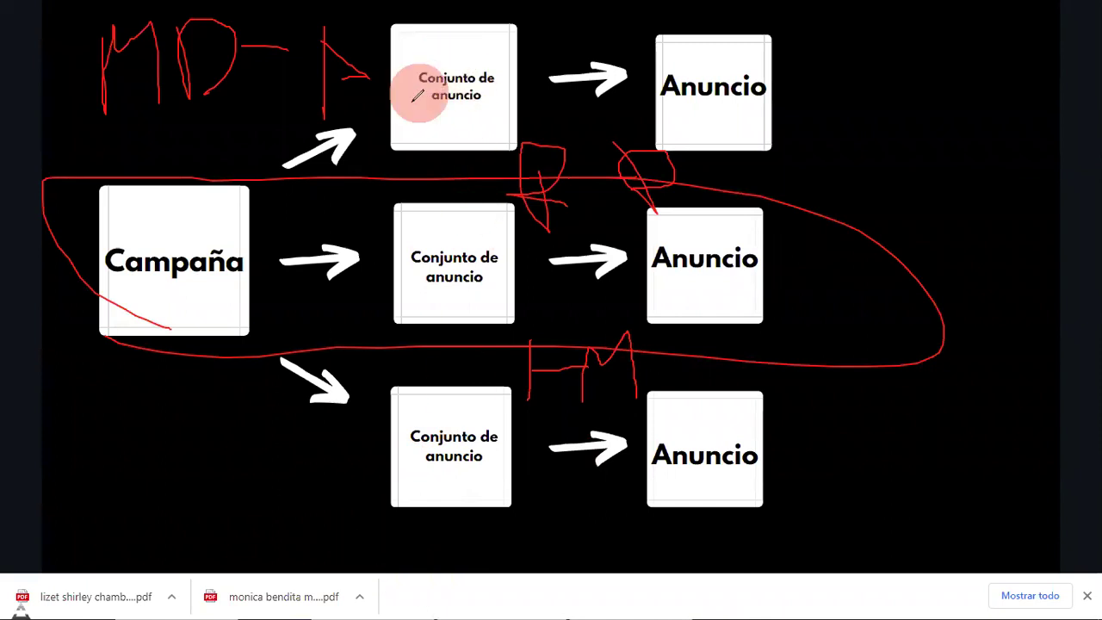
pyautogui.moveTo(392, 35)
pyautogui.mouseDown()
pyautogui.moveTo(559, 26)
pyautogui.moveTo(377, 12)
pyautogui.mouseUp()
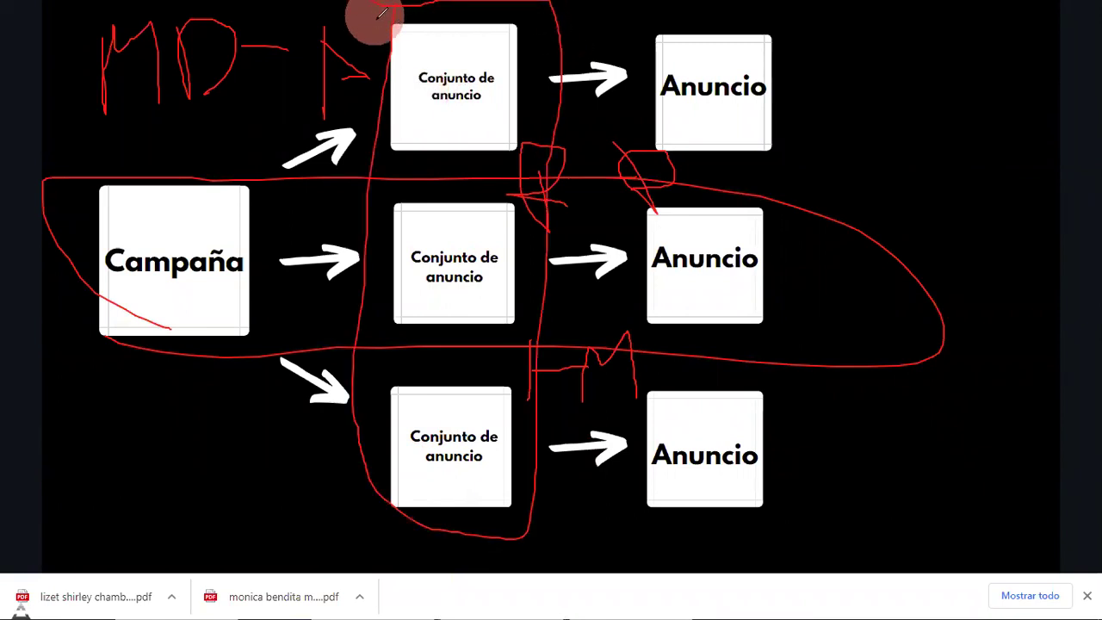
pyautogui.moveTo(59, 116); pyautogui.dragTo(341, 116)
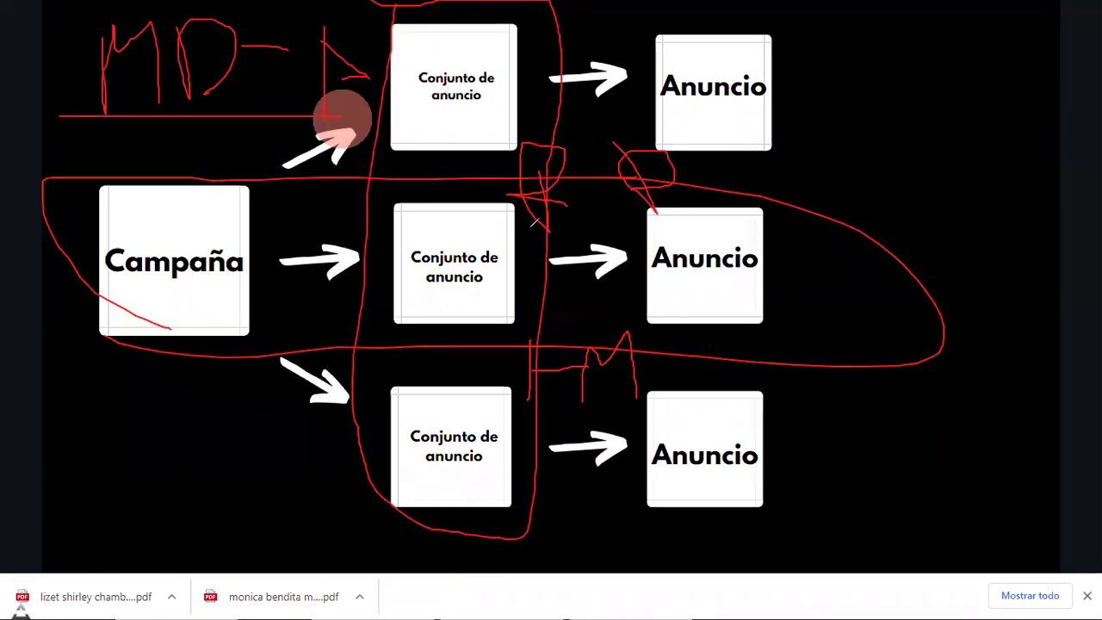
# Step: Draw red lines from the second and third Conjunto de anuncio boxes to their Anuncio boxes, and clear all annotations
pyautogui.moveTo(496, 223); pyautogui.dragTo(667, 220)
pyautogui.moveTo(488, 421); pyautogui.dragTo(693, 412)
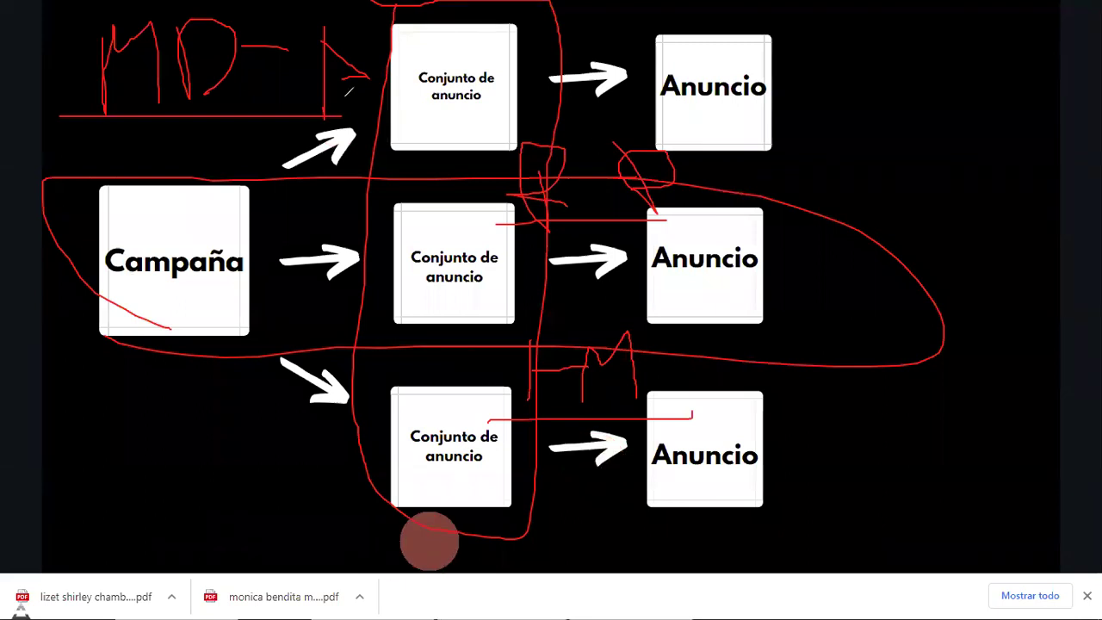
pyautogui.press('e')
# Step: Number the three ad set rows 1, 2 and 3 in red beside the Conjunto de anuncio boxes
pyautogui.moveTo(303, 32); pyautogui.dragTo(322, 128)
pyautogui.moveTo(277, 201)
pyautogui.mouseDown()
pyautogui.moveTo(294, 202)
pyautogui.moveTo(377, 278)
pyautogui.mouseUp()
pyautogui.moveTo(297, 329)
pyautogui.mouseDown()
pyautogui.moveTo(361, 348)
pyautogui.moveTo(312, 443)
pyautogui.mouseUp()
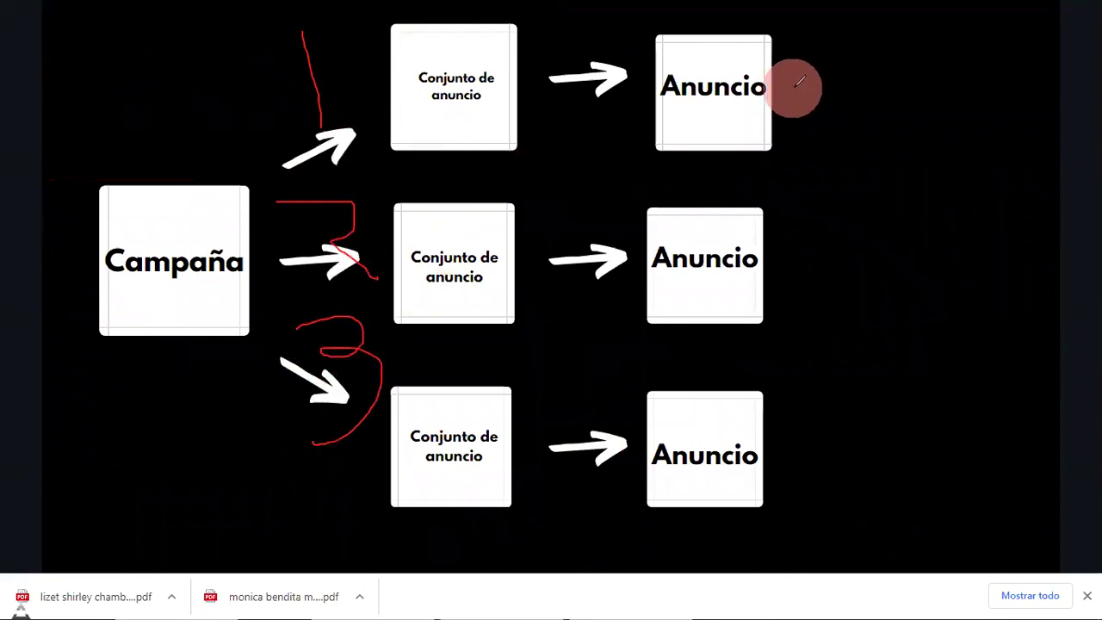
# Step: Handwrite A-MD with circled check marks beside the first Anuncio box, and R-P with a cross beside the second
pyautogui.moveTo(801, 52)
pyautogui.mouseDown()
pyautogui.moveTo(794, 101)
pyautogui.moveTo(866, 34)
pyautogui.moveTo(947, 128)
pyautogui.mouseUp()
pyautogui.moveTo(937, 63)
pyautogui.mouseDown()
pyautogui.moveTo(972, 148)
pyautogui.moveTo(936, 150)
pyautogui.mouseUp()
pyautogui.moveTo(815, 161)
pyautogui.mouseDown()
pyautogui.moveTo(815, 193)
pyautogui.moveTo(865, 134)
pyautogui.moveTo(893, 202)
pyautogui.moveTo(957, 153)
pyautogui.mouseUp()
pyautogui.moveTo(754, 161)
pyautogui.mouseDown()
pyautogui.moveTo(963, 159)
pyautogui.moveTo(792, 147)
pyautogui.moveTo(803, 129)
pyautogui.mouseUp()
pyautogui.moveTo(345, 243); pyautogui.dragTo(401, 248)
pyautogui.moveTo(797, 226)
pyautogui.mouseDown()
pyautogui.moveTo(808, 283)
pyautogui.moveTo(802, 251)
pyautogui.moveTo(880, 210)
pyautogui.moveTo(872, 248)
pyautogui.mouseUp()
pyautogui.moveTo(797, 275); pyautogui.dragTo(951, 307)
pyautogui.moveTo(922, 273); pyautogui.dragTo(748, 364)
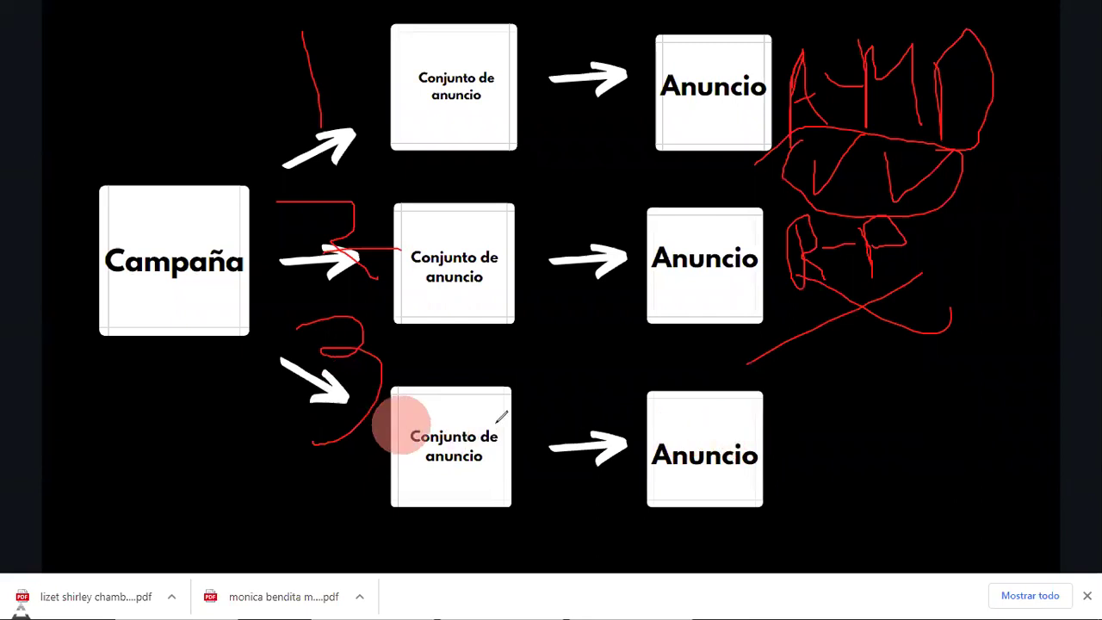
# Step: Handwrite I-M in red beside the third Anuncio box and add a wavy line beneath it
pyautogui.moveTo(809, 434); pyautogui.dragTo(807, 472)
pyautogui.moveTo(868, 439)
pyautogui.mouseDown()
pyautogui.moveTo(925, 389)
pyautogui.moveTo(902, 449)
pyautogui.mouseUp()
pyautogui.moveTo(822, 427); pyautogui.dragTo(866, 426)
pyautogui.moveTo(902, 465); pyautogui.dragTo(1038, 439)
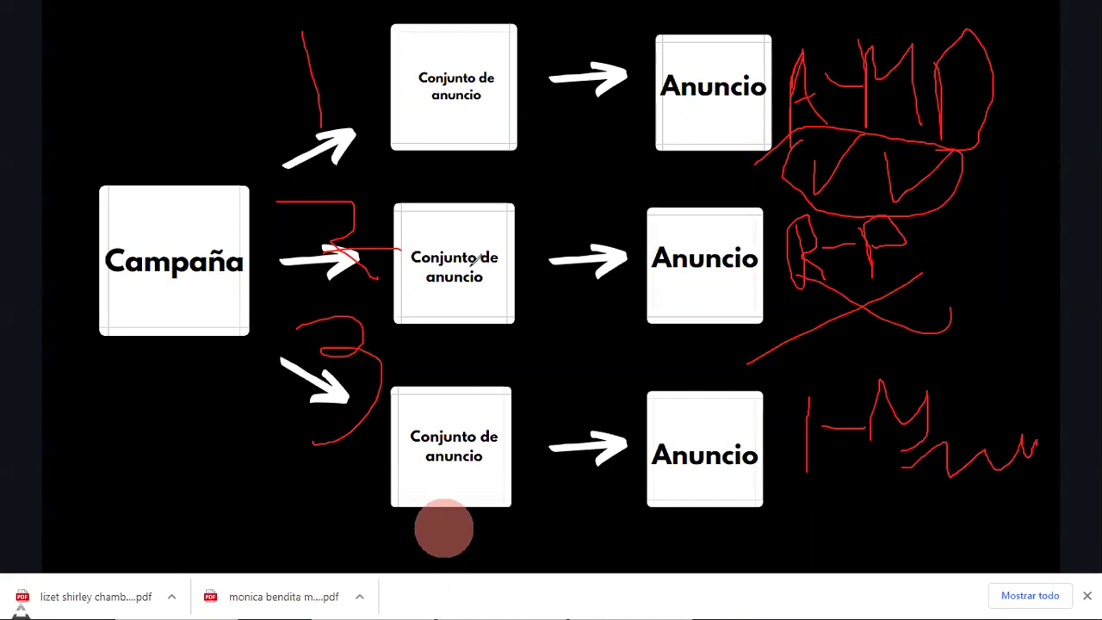
# Step: Box the R-P initials, cross out the second row, and draw arrows beside I-M and up from R-P
pyautogui.moveTo(780, 270)
pyautogui.mouseDown()
pyautogui.moveTo(903, 238)
pyautogui.moveTo(802, 271)
pyautogui.mouseUp()
pyautogui.moveTo(422, 188)
pyautogui.mouseDown()
pyautogui.moveTo(848, 315)
pyautogui.moveTo(338, 317)
pyautogui.moveTo(450, 311)
pyautogui.mouseUp()
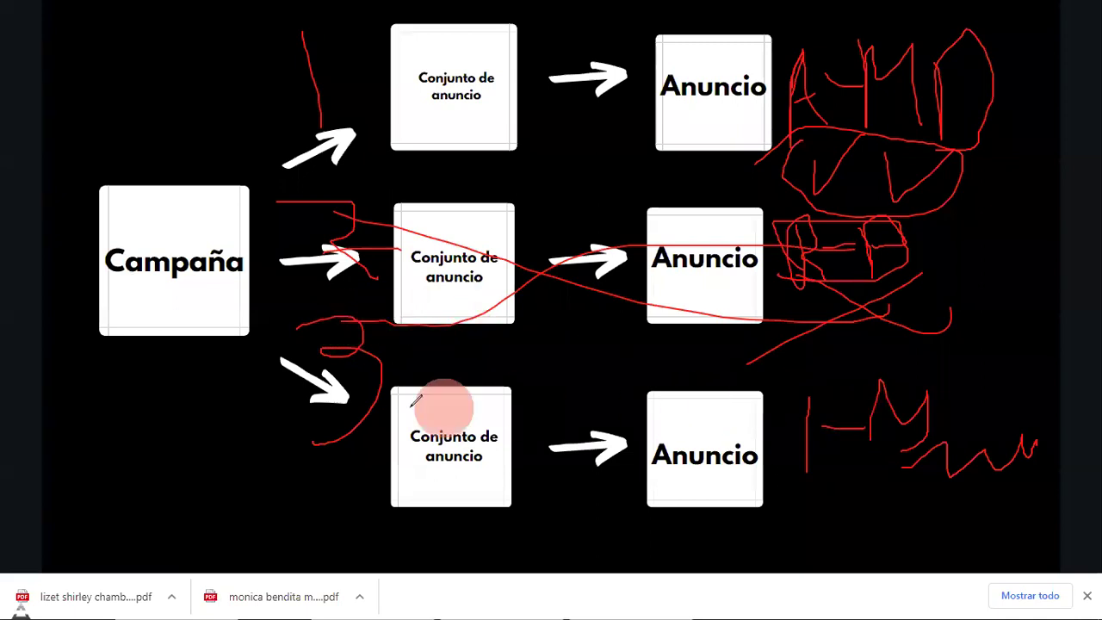
pyautogui.moveTo(931, 465)
pyautogui.mouseDown()
pyautogui.moveTo(938, 437)
pyautogui.moveTo(1043, 435)
pyautogui.mouseUp()
pyautogui.moveTo(957, 411)
pyautogui.mouseDown()
pyautogui.moveTo(1051, 367)
pyautogui.moveTo(1069, 406)
pyautogui.mouseUp()
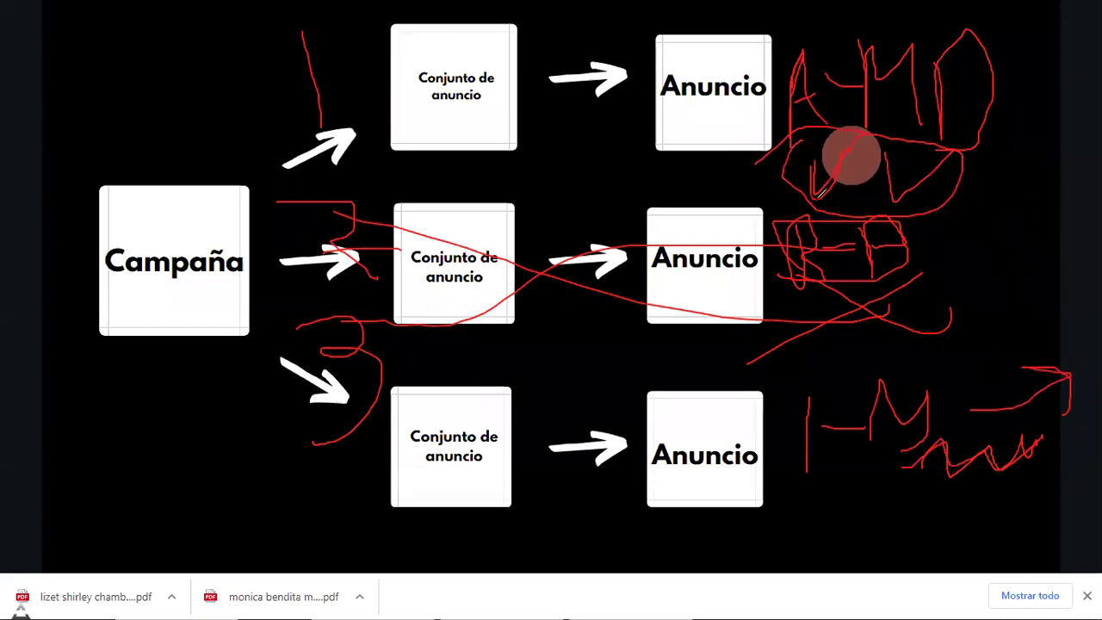
pyautogui.moveTo(913, 272)
pyautogui.mouseDown()
pyautogui.moveTo(1016, 177)
pyautogui.moveTo(986, 171)
pyautogui.mouseUp()
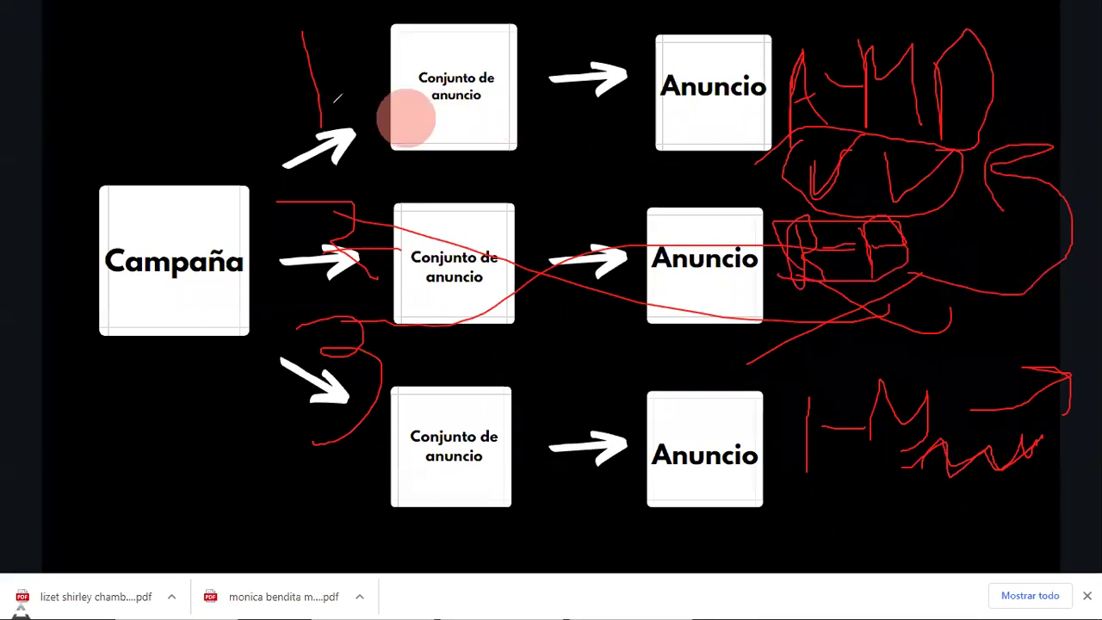
# Step: Handwrite red budget figures above and over the Campaña box, and circle the first ad set row
pyautogui.moveTo(106, 54)
pyautogui.mouseDown()
pyautogui.moveTo(118, 81)
pyautogui.moveTo(103, 120)
pyautogui.mouseUp()
pyautogui.moveTo(227, 54)
pyautogui.mouseDown()
pyautogui.moveTo(207, 140)
pyautogui.moveTo(163, 208)
pyautogui.mouseUp()
pyautogui.moveTo(203, 148); pyautogui.dragTo(219, 153)
pyautogui.moveTo(133, 303)
pyautogui.mouseDown()
pyautogui.moveTo(215, 241)
pyautogui.moveTo(247, 200)
pyautogui.moveTo(312, 254)
pyautogui.moveTo(212, 290)
pyautogui.mouseUp()
pyautogui.moveTo(86, 323)
pyautogui.mouseDown()
pyautogui.moveTo(42, 308)
pyautogui.moveTo(65, 140)
pyautogui.moveTo(111, 98)
pyautogui.moveTo(229, 158)
pyautogui.moveTo(266, 32)
pyautogui.moveTo(999, 105)
pyautogui.moveTo(278, 69)
pyautogui.moveTo(380, 48)
pyautogui.mouseUp()
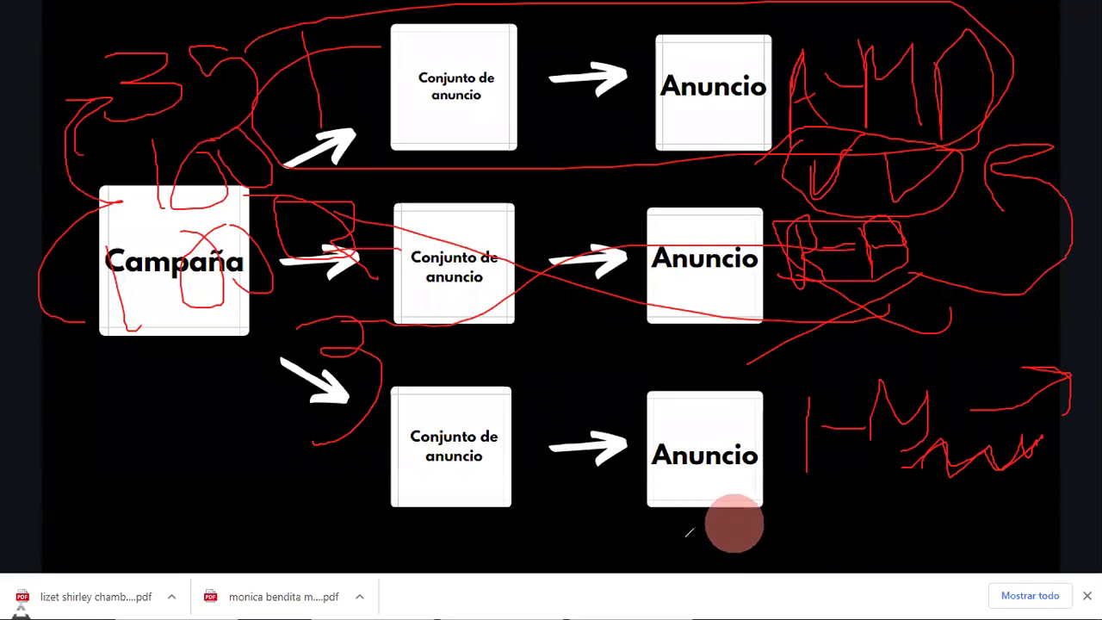
# Step: Replace the annotations with a handwritten 1000 and an arrow to the first row, circling that row and its Anuncio box
pyautogui.press('e')
pyautogui.moveTo(40, 162)
pyautogui.mouseDown()
pyautogui.moveTo(342, 89)
pyautogui.moveTo(331, 155)
pyautogui.mouseUp()
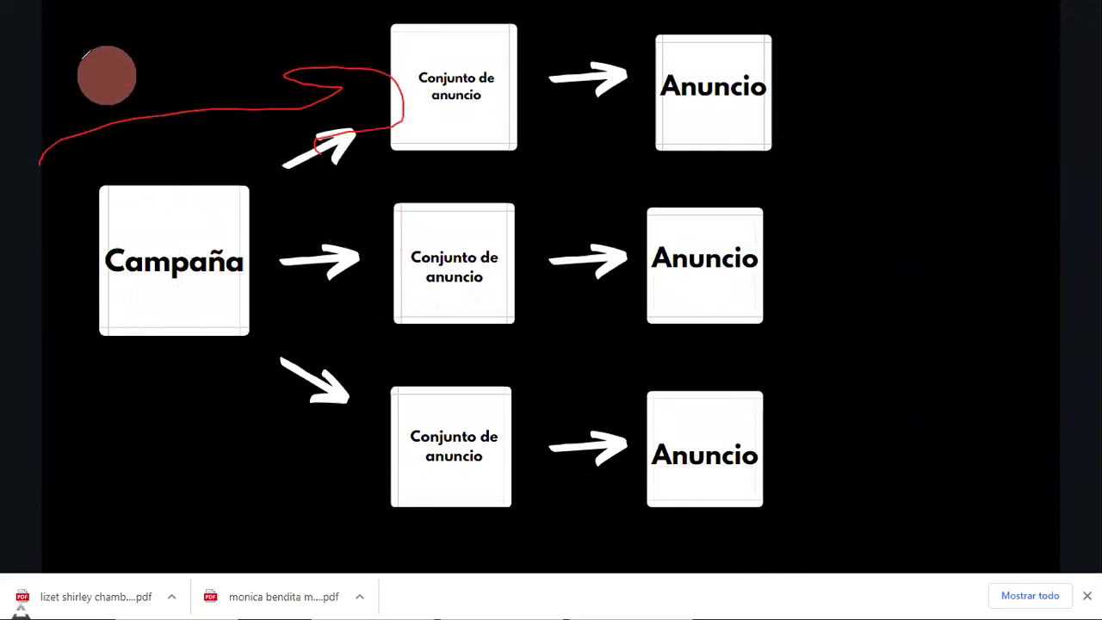
pyautogui.moveTo(52, 30); pyautogui.dragTo(58, 117)
pyautogui.moveTo(90, 28); pyautogui.dragTo(177, 32)
pyautogui.moveTo(244, 15)
pyautogui.mouseDown()
pyautogui.moveTo(266, 57)
pyautogui.moveTo(257, 31)
pyautogui.mouseUp()
pyautogui.moveTo(331, 69)
pyautogui.mouseDown()
pyautogui.moveTo(405, 31)
pyautogui.moveTo(819, 178)
pyautogui.moveTo(319, 86)
pyautogui.moveTo(383, 35)
pyautogui.mouseUp()
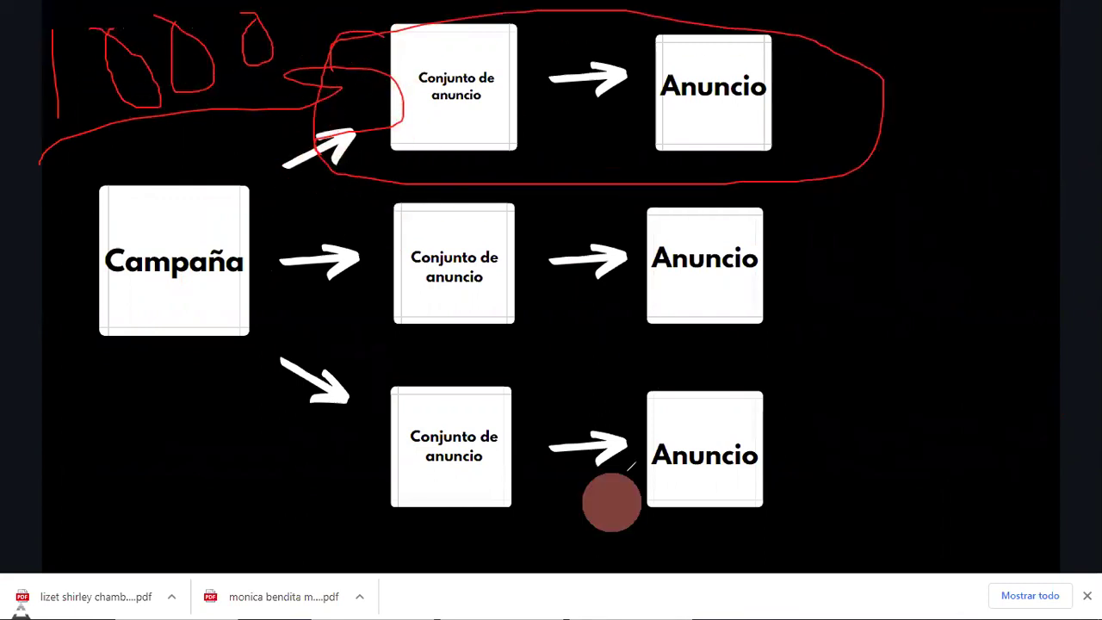
pyautogui.moveTo(627, 152)
pyautogui.mouseDown()
pyautogui.moveTo(834, 61)
pyautogui.moveTo(620, 135)
pyautogui.moveTo(639, 176)
pyautogui.mouseUp()
pyautogui.moveTo(440, 282)
pyautogui.mouseDown()
pyautogui.moveTo(586, 164)
pyautogui.moveTo(595, 237)
pyautogui.mouseUp()
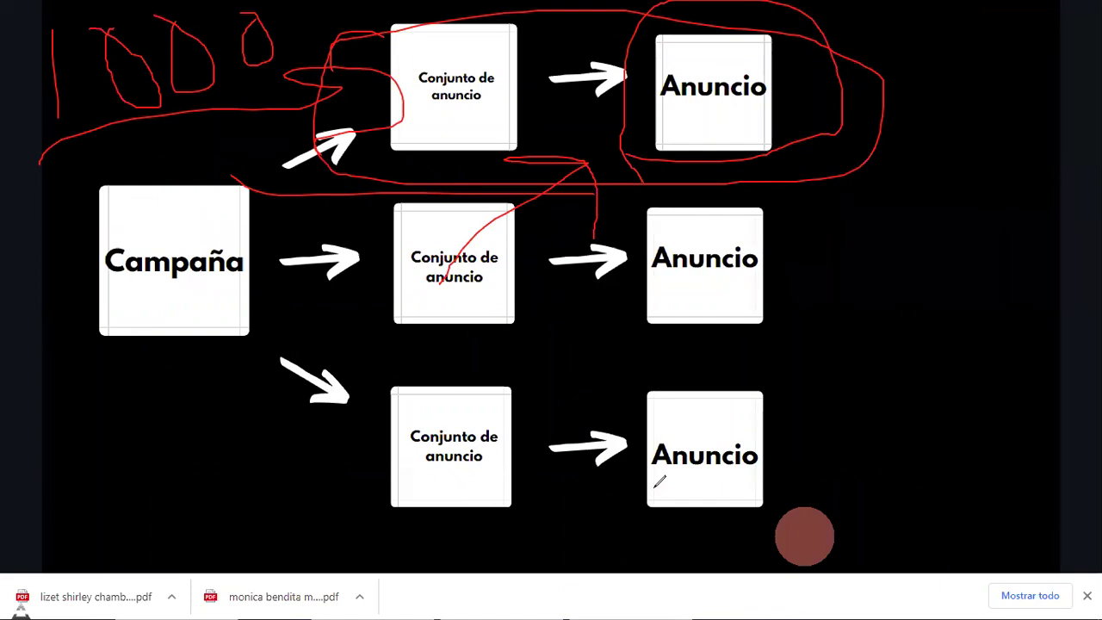
# Step: Clear the annotations, circle the first Anuncio box and handwrite underlined red initials beside it, linked by a line
pyautogui.press('e')
pyautogui.moveTo(661, 192)
pyautogui.mouseDown()
pyautogui.moveTo(876, 35)
pyautogui.moveTo(610, 178)
pyautogui.moveTo(591, 170)
pyautogui.mouseUp()
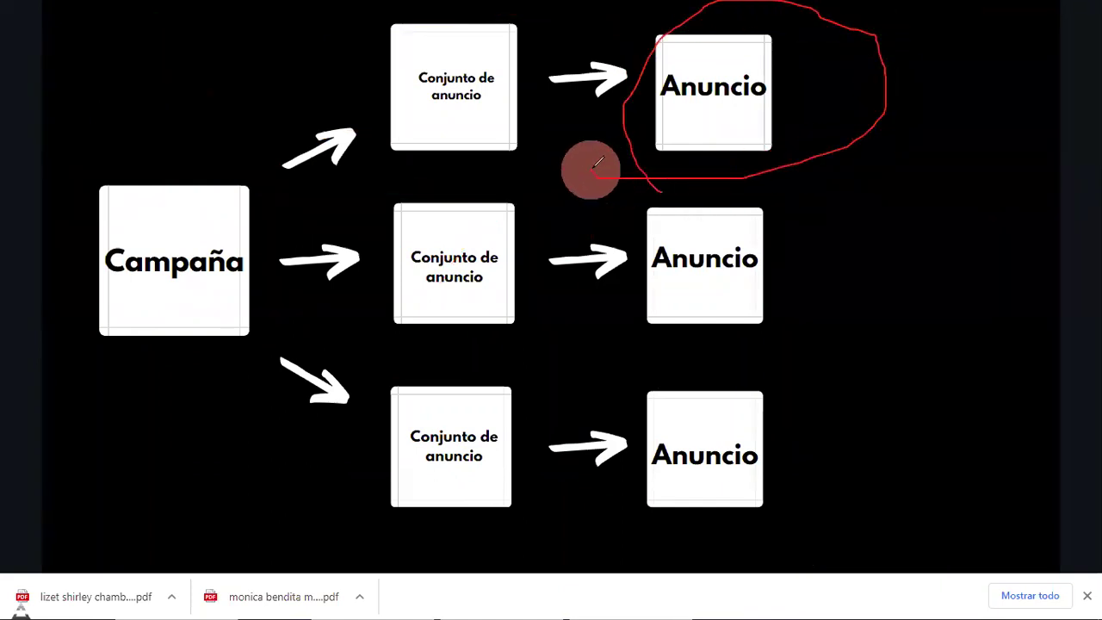
pyautogui.moveTo(766, 106); pyautogui.dragTo(854, 103)
pyautogui.moveTo(895, 66); pyautogui.dragTo(894, 133)
pyautogui.moveTo(911, 93)
pyautogui.mouseDown()
pyautogui.moveTo(947, 142)
pyautogui.moveTo(962, 77)
pyautogui.moveTo(991, 78)
pyautogui.moveTo(1013, 98)
pyautogui.moveTo(1009, 136)
pyautogui.mouseUp()
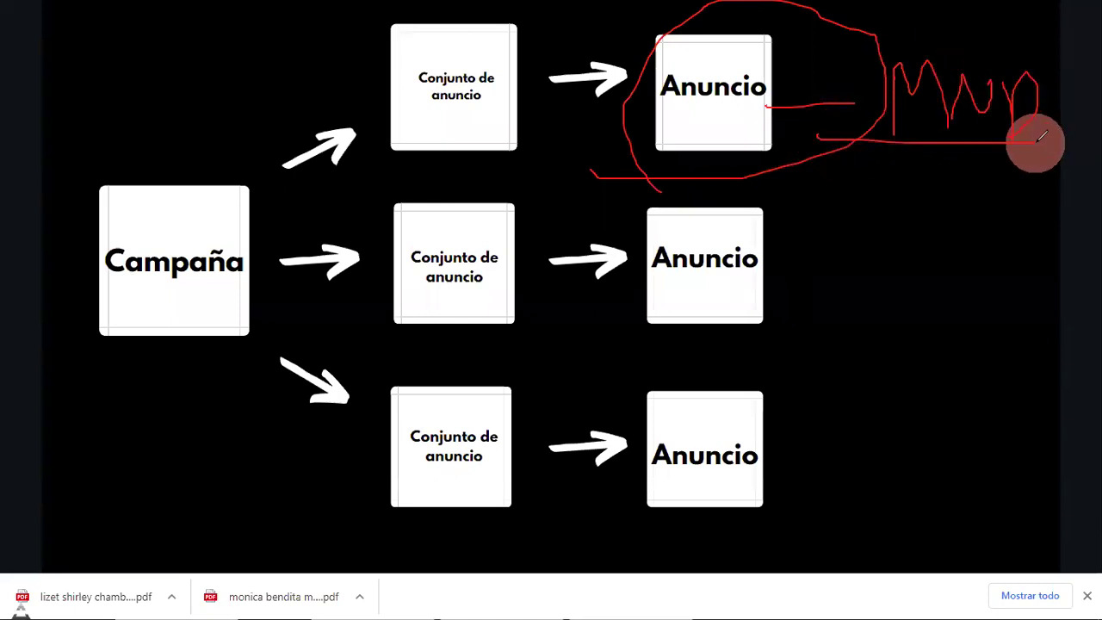
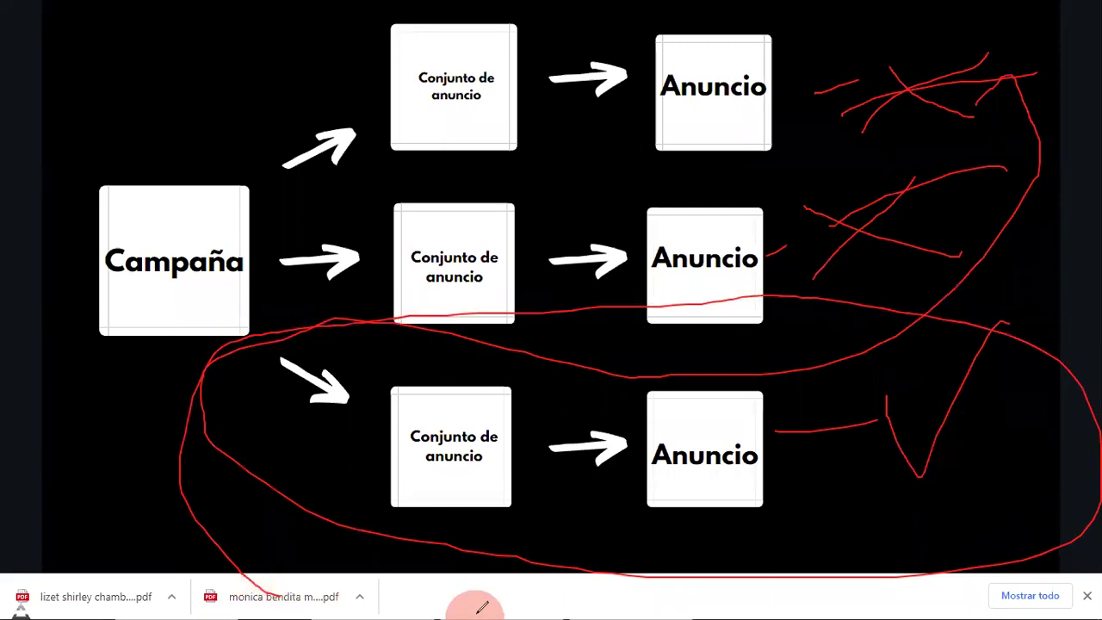
# Step: Add red scribbles beside the third Anuncio box and curved arrows linking the marks of the three ads
pyautogui.moveTo(926, 475)
pyautogui.mouseDown()
pyautogui.moveTo(930, 499)
pyautogui.moveTo(987, 388)
pyautogui.moveTo(955, 522)
pyautogui.moveTo(1012, 524)
pyautogui.moveTo(1050, 499)
pyautogui.moveTo(972, 509)
pyautogui.moveTo(913, 564)
pyautogui.mouseUp()
pyautogui.moveTo(980, 420)
pyautogui.mouseDown()
pyautogui.moveTo(991, 425)
pyautogui.moveTo(872, 243)
pyautogui.mouseUp()
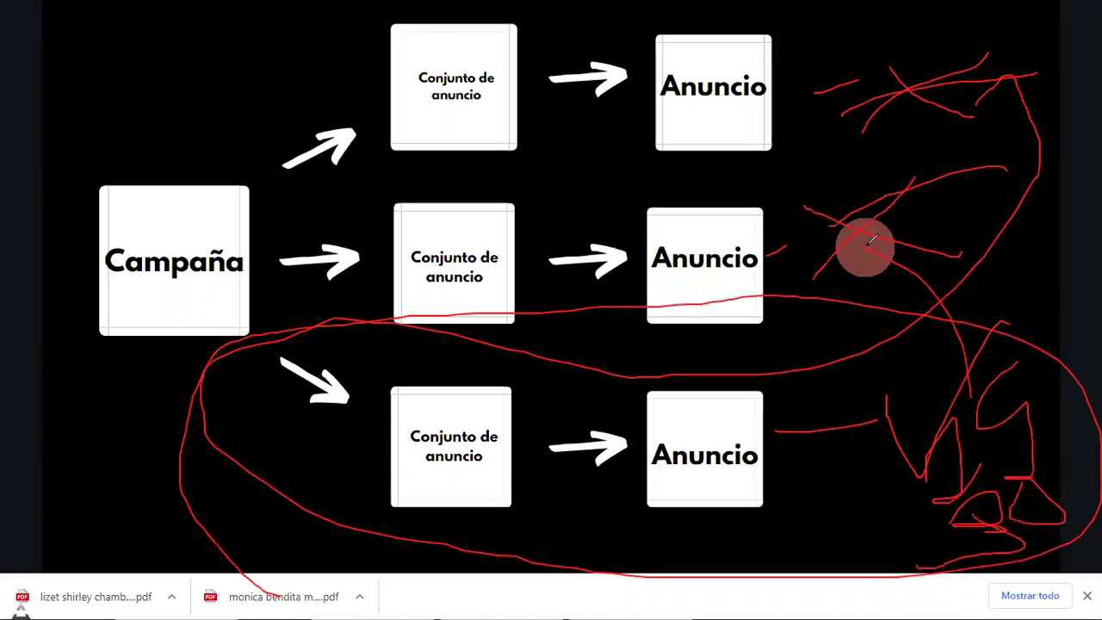
pyautogui.moveTo(894, 108)
pyautogui.mouseDown()
pyautogui.moveTo(1008, 276)
pyautogui.moveTo(1083, 350)
pyautogui.mouseUp()
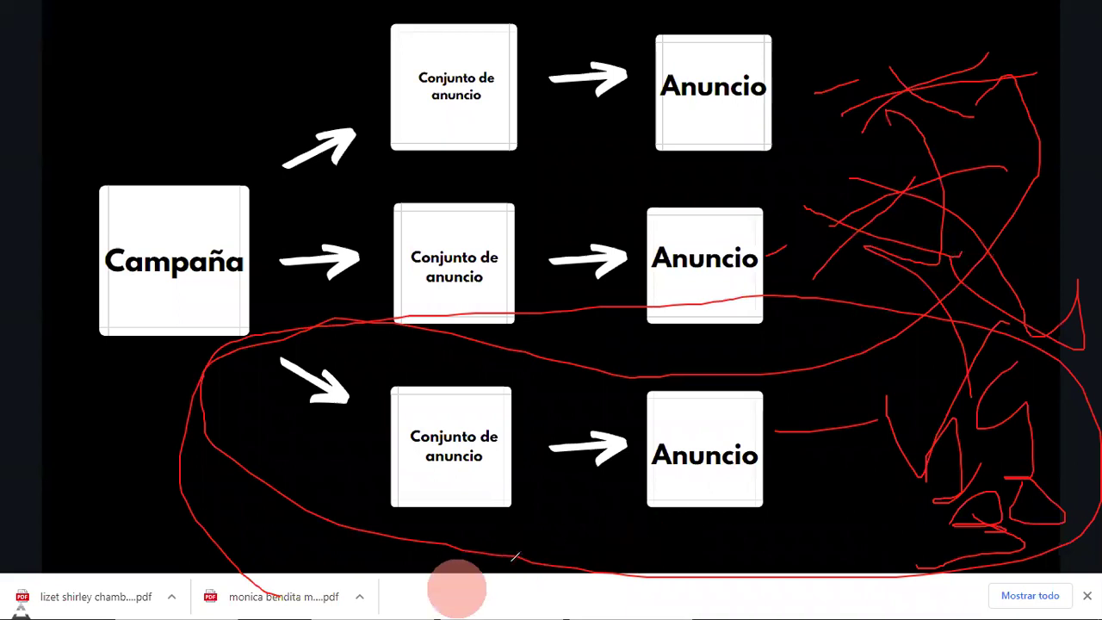
# Step: Clear the annotations, circle the third row, and draw arrows leading into it and one rising toward the second row
pyautogui.press('e')
pyautogui.moveTo(292, 376)
pyautogui.mouseDown()
pyautogui.moveTo(772, 502)
pyautogui.moveTo(345, 339)
pyautogui.mouseUp()
pyautogui.moveTo(79, 423)
pyautogui.mouseDown()
pyautogui.moveTo(310, 428)
pyautogui.moveTo(300, 496)
pyautogui.mouseUp()
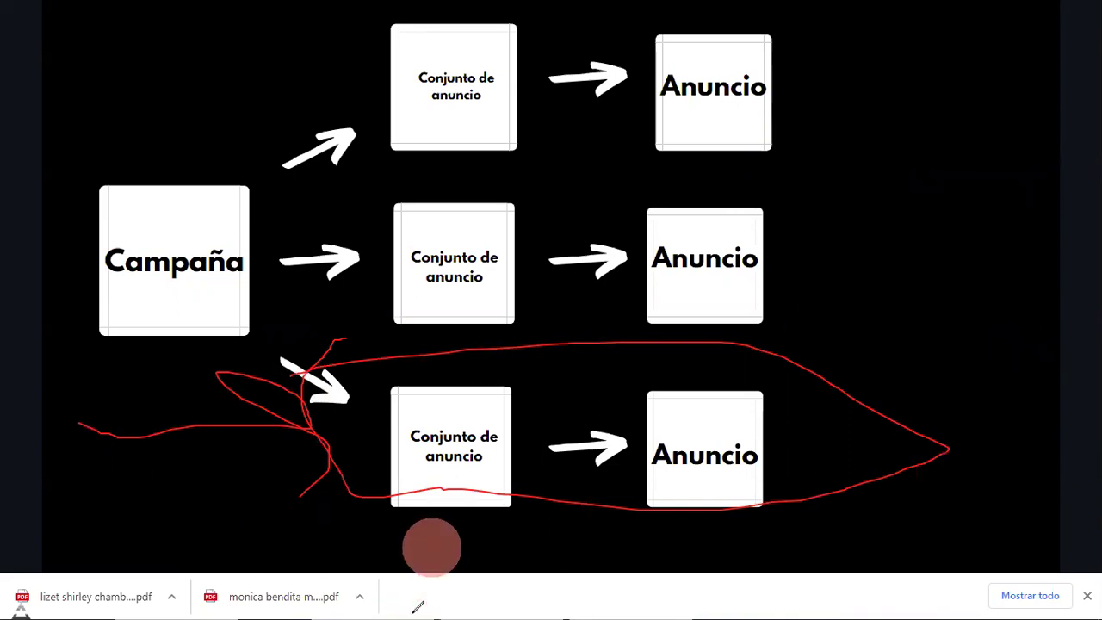
pyautogui.moveTo(59, 380); pyautogui.dragTo(113, 349)
pyautogui.moveTo(242, 392); pyautogui.dragTo(183, 439)
pyautogui.moveTo(35, 498)
pyautogui.mouseDown()
pyautogui.moveTo(183, 453)
pyautogui.moveTo(230, 558)
pyautogui.mouseUp()
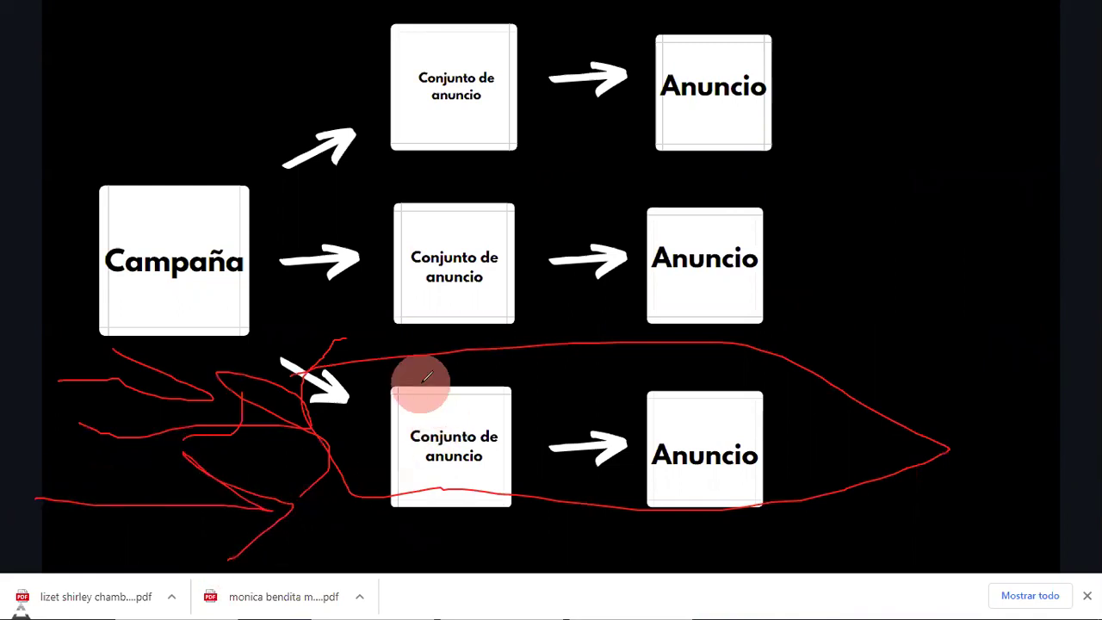
pyautogui.moveTo(812, 361)
pyautogui.mouseDown()
pyautogui.moveTo(859, 234)
pyautogui.moveTo(880, 336)
pyautogui.mouseUp()
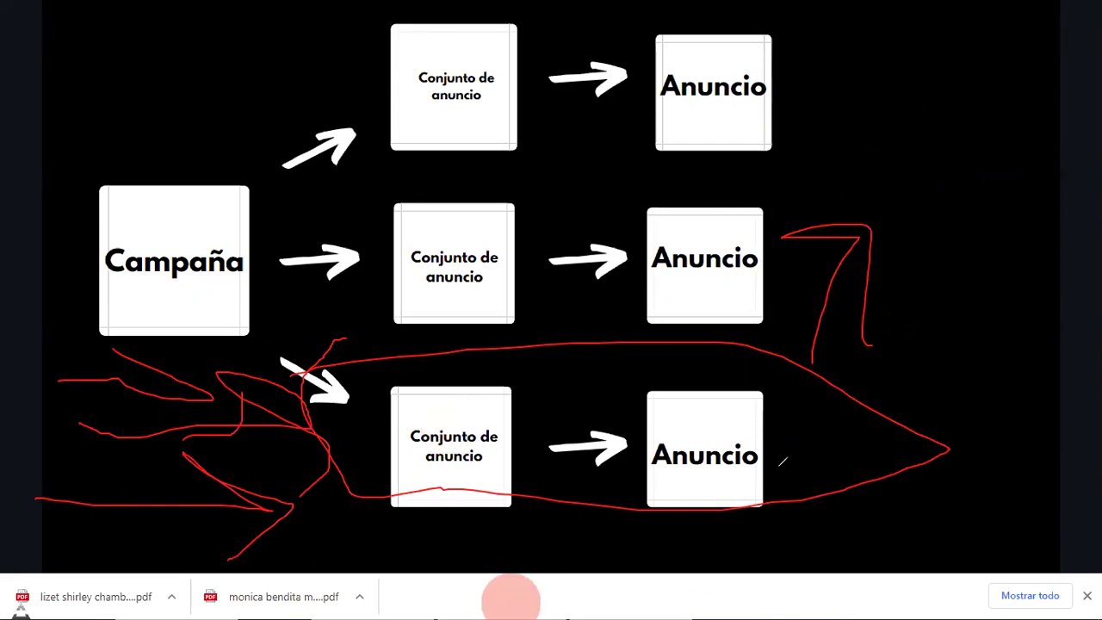
# Step: Draw a tall upward arrow beside the ads, circle and cross out the first Anuncio box, and loop around the rows
pyautogui.moveTo(829, 91)
pyautogui.mouseDown()
pyautogui.moveTo(815, 160)
pyautogui.moveTo(868, 192)
pyautogui.moveTo(1021, 168)
pyautogui.moveTo(1063, 89)
pyautogui.moveTo(935, 310)
pyautogui.moveTo(990, 173)
pyautogui.moveTo(1014, 225)
pyautogui.mouseUp()
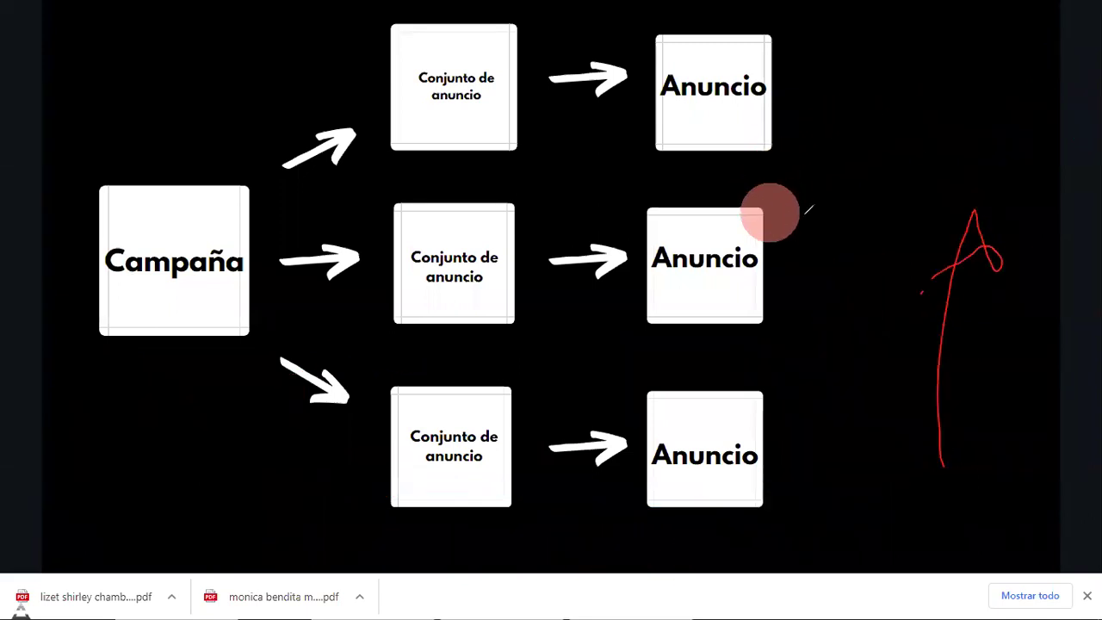
pyautogui.moveTo(649, 180)
pyautogui.mouseDown()
pyautogui.moveTo(738, 8)
pyautogui.moveTo(699, 193)
pyautogui.mouseUp()
pyautogui.moveTo(952, 319)
pyautogui.mouseDown()
pyautogui.moveTo(844, 180)
pyautogui.moveTo(779, 254)
pyautogui.mouseUp()
pyautogui.moveTo(679, 69); pyautogui.dragTo(848, 110)
pyautogui.moveTo(766, 43); pyautogui.dragTo(636, 158)
pyautogui.moveTo(426, 252)
pyautogui.mouseDown()
pyautogui.moveTo(369, 163)
pyautogui.moveTo(775, 369)
pyautogui.moveTo(290, 207)
pyautogui.mouseUp()
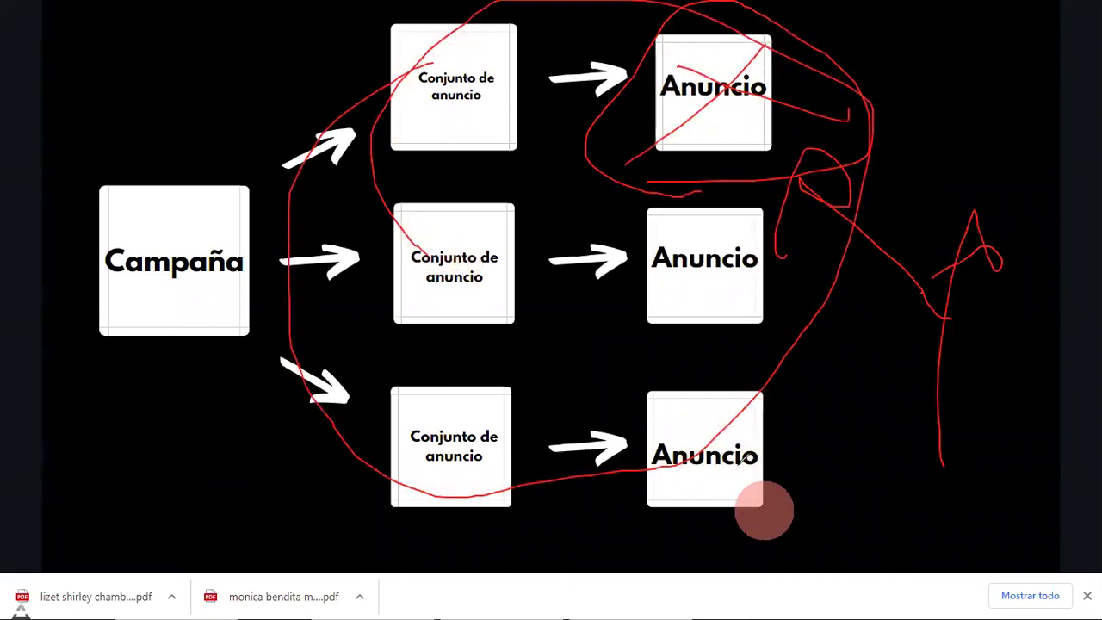
# Step: Clear the annotations, circle the second and third ad set rows, and extend a red line from each Anuncio box
pyautogui.press('e')
pyautogui.moveTo(345, 425)
pyautogui.mouseDown()
pyautogui.moveTo(935, 396)
pyautogui.moveTo(303, 411)
pyautogui.mouseUp()
pyautogui.moveTo(360, 336)
pyautogui.mouseDown()
pyautogui.moveTo(849, 184)
pyautogui.moveTo(315, 297)
pyautogui.moveTo(303, 256)
pyautogui.mouseUp()
pyautogui.moveTo(805, 262); pyautogui.dragTo(1025, 241)
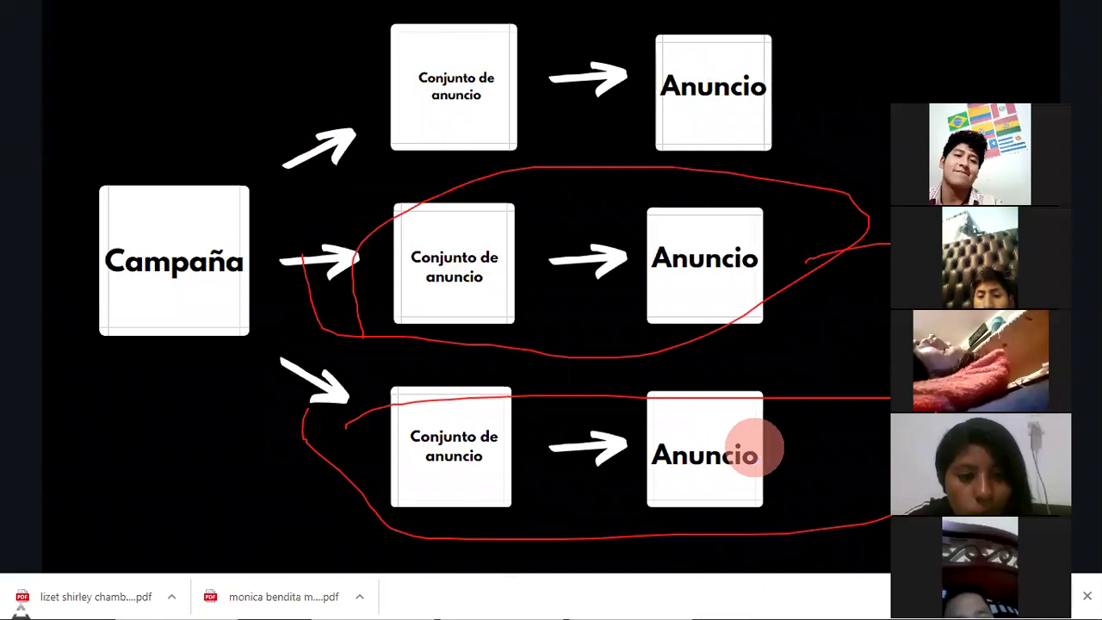
pyautogui.moveTo(801, 436); pyautogui.dragTo(1035, 428)
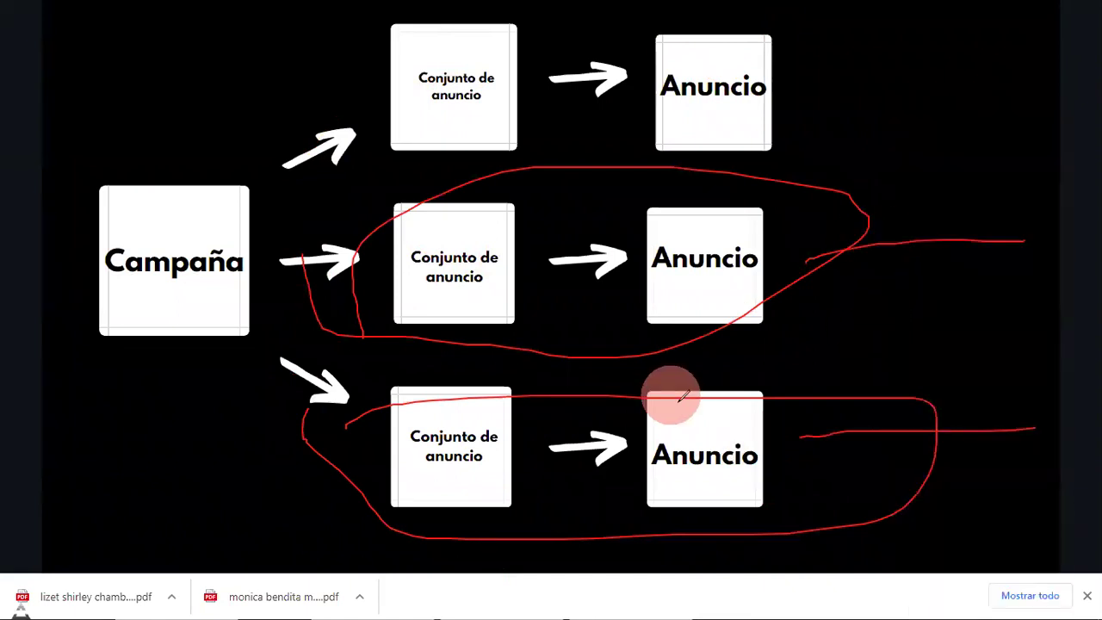
# Step: Clear the red annotations from the campaign structure slide and reactivate the annotation pen
pyautogui.click(626, 466)
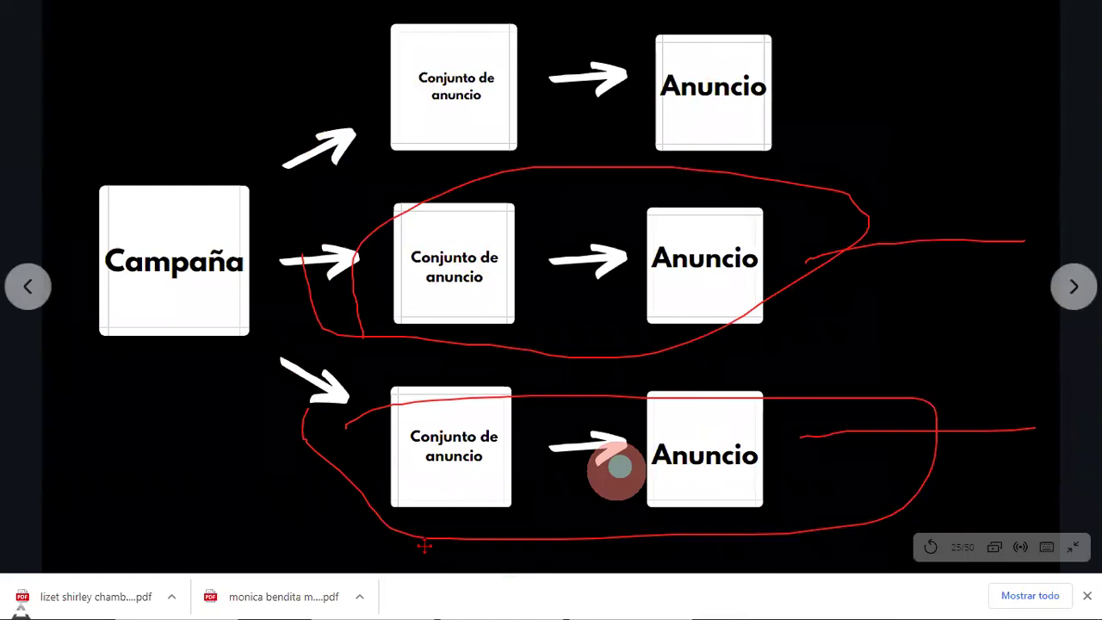
pyautogui.click(167, 288)
pyautogui.click(29, 281)
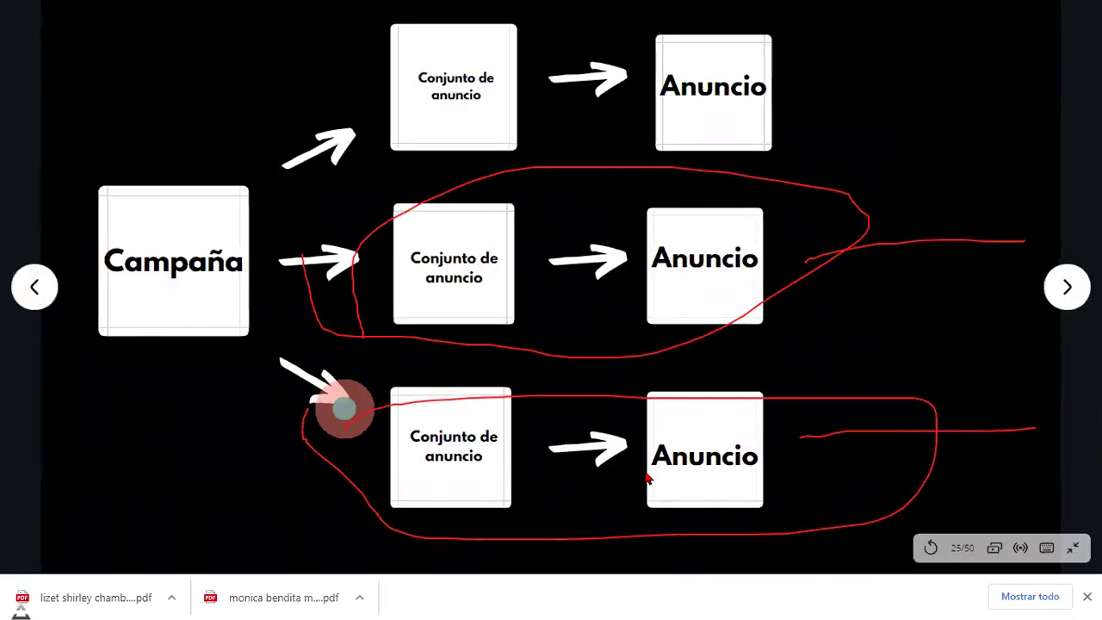
pyautogui.click(805, 552)
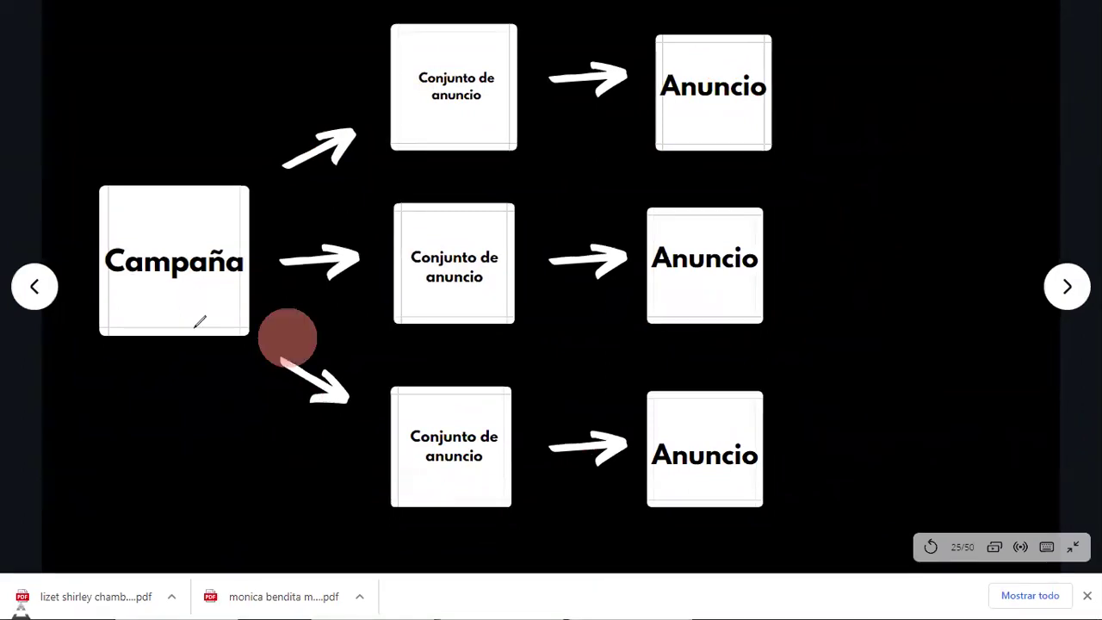
# Step: Draw extra campaign boxes above and below Campaña, and connect each of the three campaigns to its own ad set
pyautogui.moveTo(114, 370); pyautogui.dragTo(101, 349)
pyautogui.moveTo(115, 158)
pyautogui.mouseDown()
pyautogui.moveTo(209, 155)
pyautogui.moveTo(160, 29)
pyautogui.moveTo(142, 160)
pyautogui.mouseUp()
pyautogui.moveTo(255, 108); pyautogui.dragTo(372, 84)
pyautogui.moveTo(260, 263); pyautogui.dragTo(381, 255)
pyautogui.moveTo(239, 413); pyautogui.dragTo(404, 406)
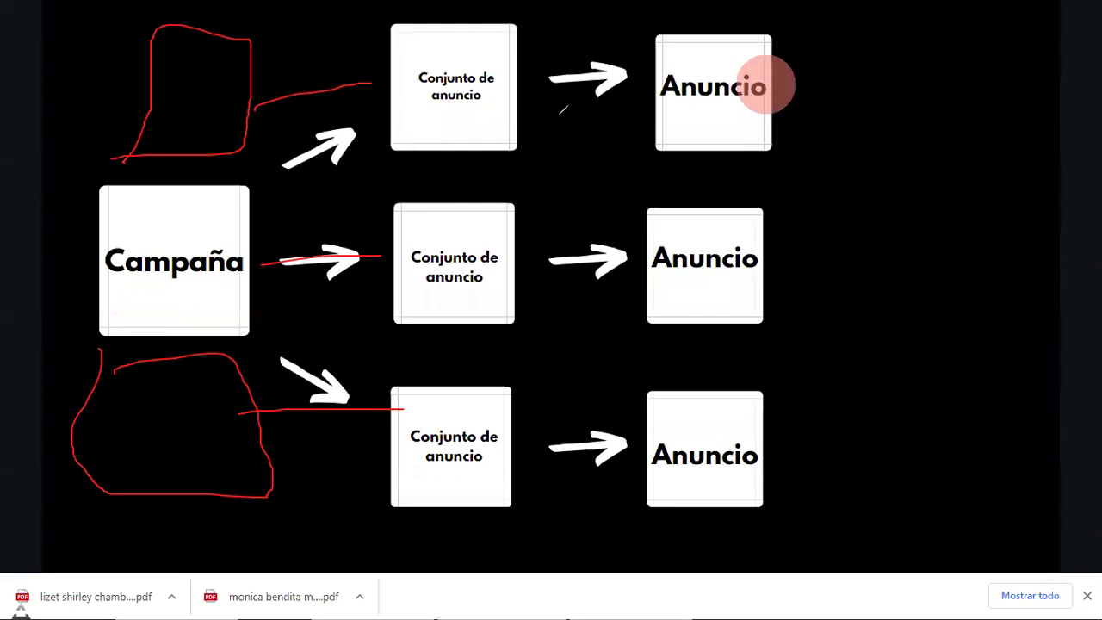
# Step: Replace the annotations with red circles around each of the three campaign rows, from campaign to ad
pyautogui.moveTo(122, 186)
pyautogui.mouseDown()
pyautogui.moveTo(123, 163)
pyautogui.moveTo(264, 145)
pyautogui.moveTo(111, 236)
pyautogui.moveTo(274, 259)
pyautogui.mouseUp()
pyautogui.moveTo(226, 336)
pyautogui.mouseDown()
pyautogui.moveTo(49, 337)
pyautogui.moveTo(283, 425)
pyautogui.moveTo(49, 405)
pyautogui.moveTo(64, 503)
pyautogui.moveTo(39, 362)
pyautogui.mouseUp()
pyautogui.press('e')
pyautogui.moveTo(54, 293)
pyautogui.mouseDown()
pyautogui.moveTo(221, 187)
pyautogui.moveTo(106, 275)
pyautogui.moveTo(374, 29)
pyautogui.moveTo(56, 164)
pyautogui.mouseUp()
pyautogui.click(454, 392)
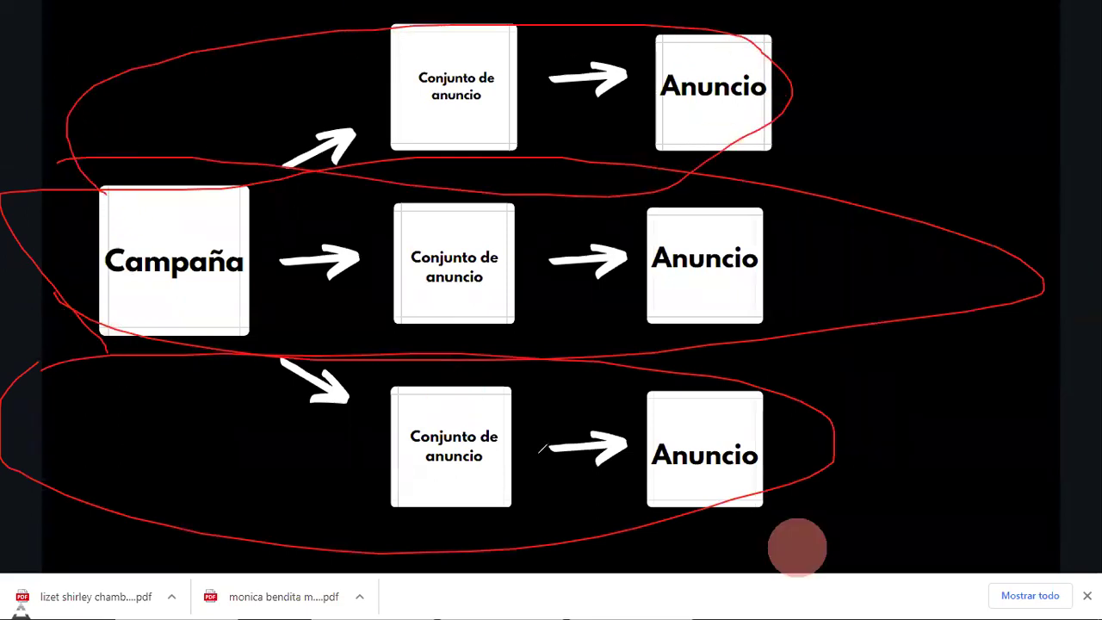
# Step: Leave the full-screen presentation and switch to Facebook Ads Manager
pyautogui.press('Escape')
pyautogui.click(1073, 549)
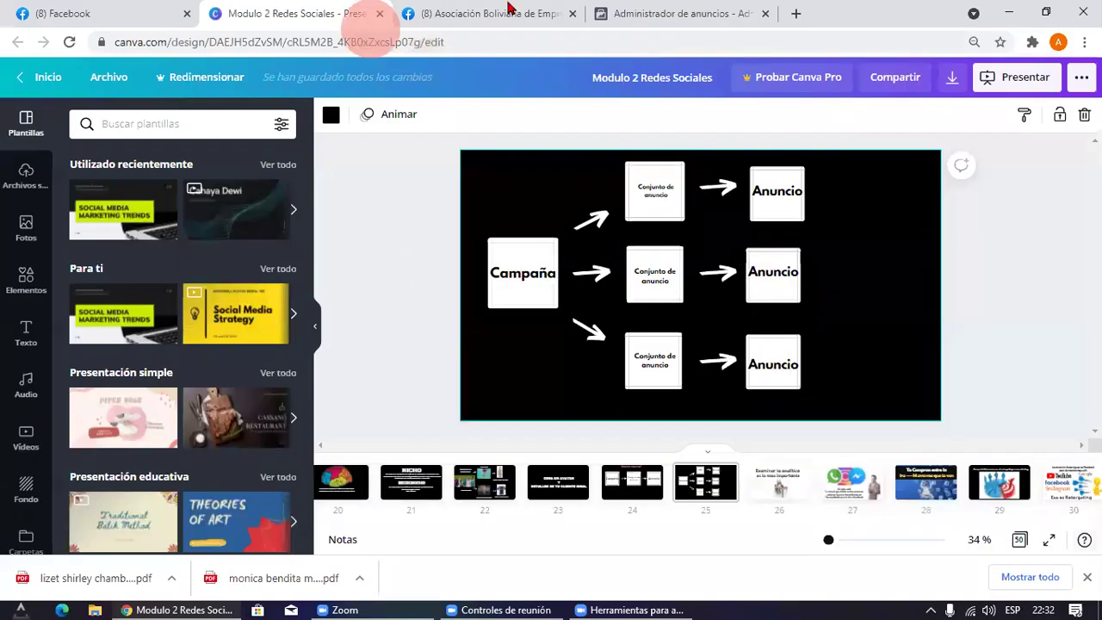
pyautogui.click(508, 11)
pyautogui.click(671, 11)
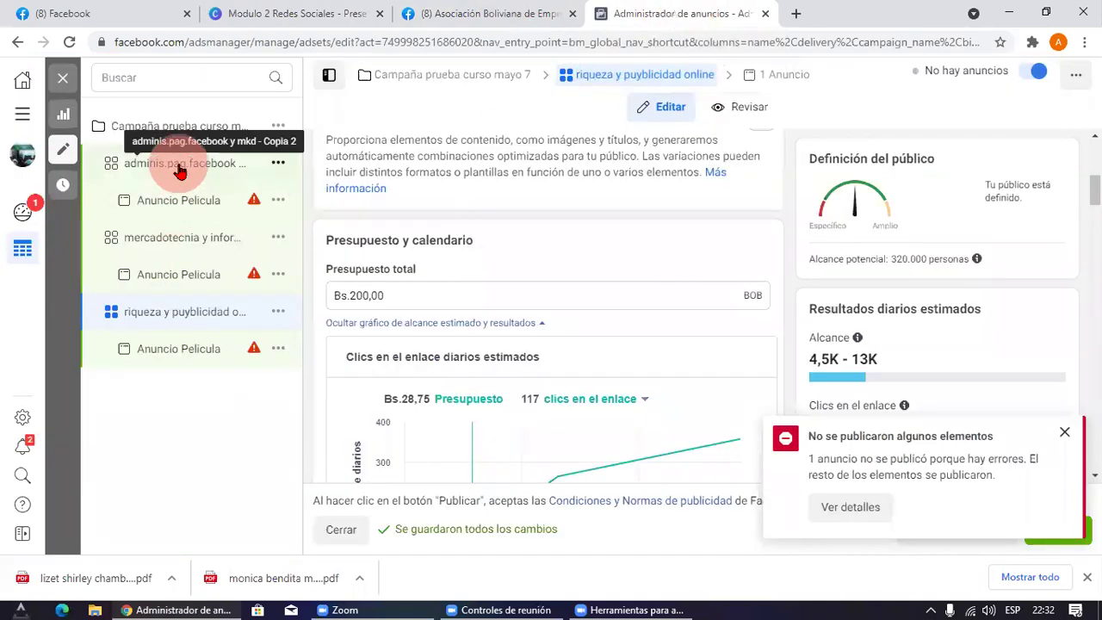
# Step: Make a quick duplicate of the Anuncio Pelicula ad under the riqueza y puyblicidad online ad set
pyautogui.click(176, 193)
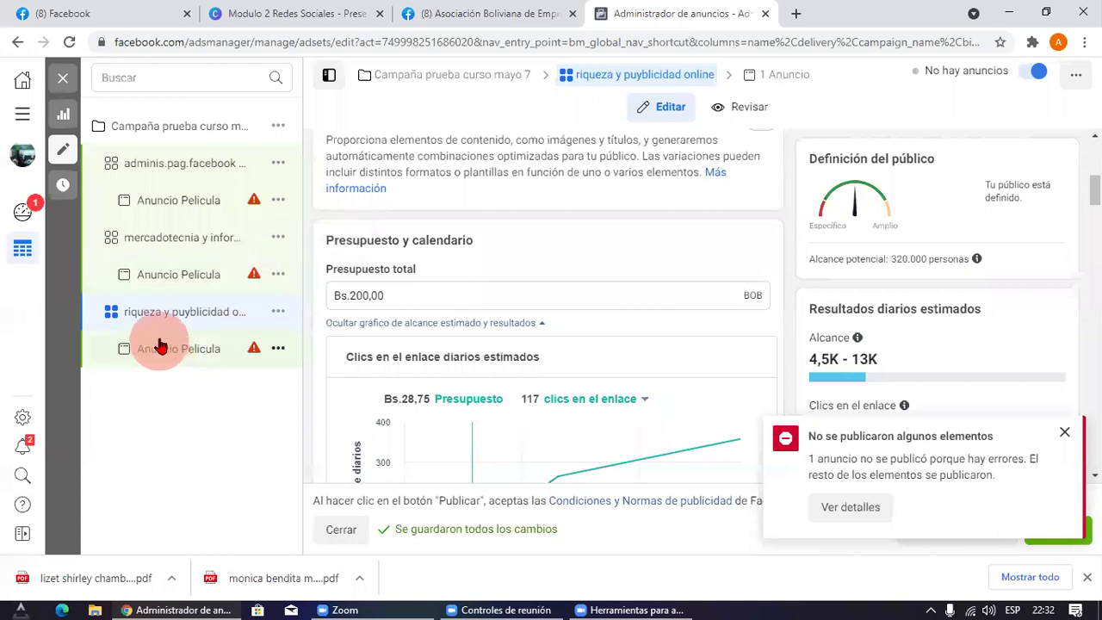
pyautogui.click(286, 355)
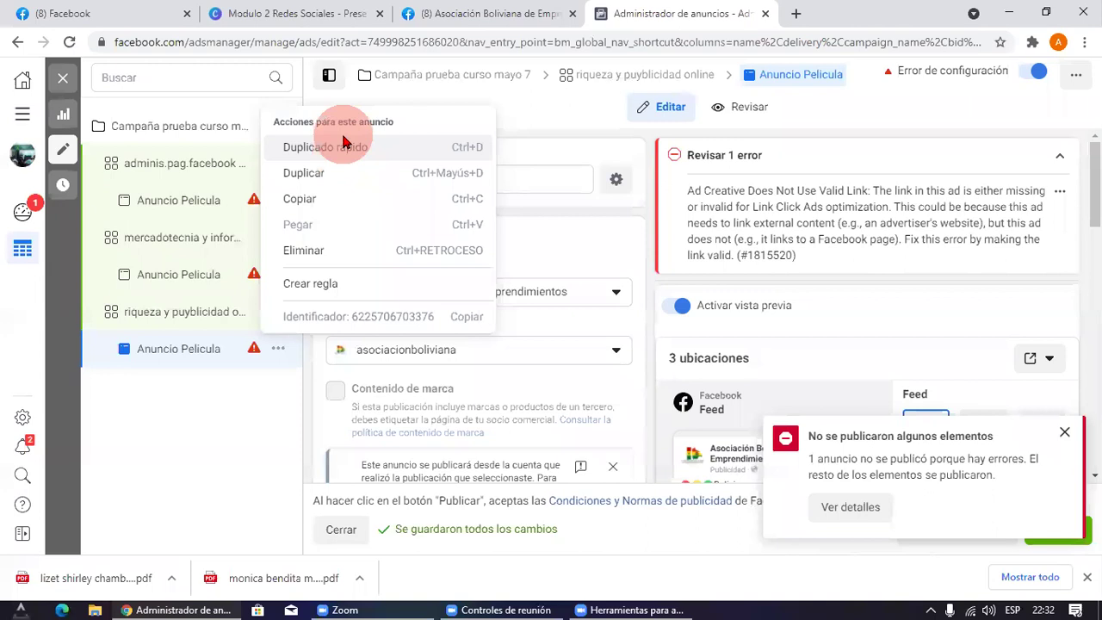
pyautogui.click(347, 152)
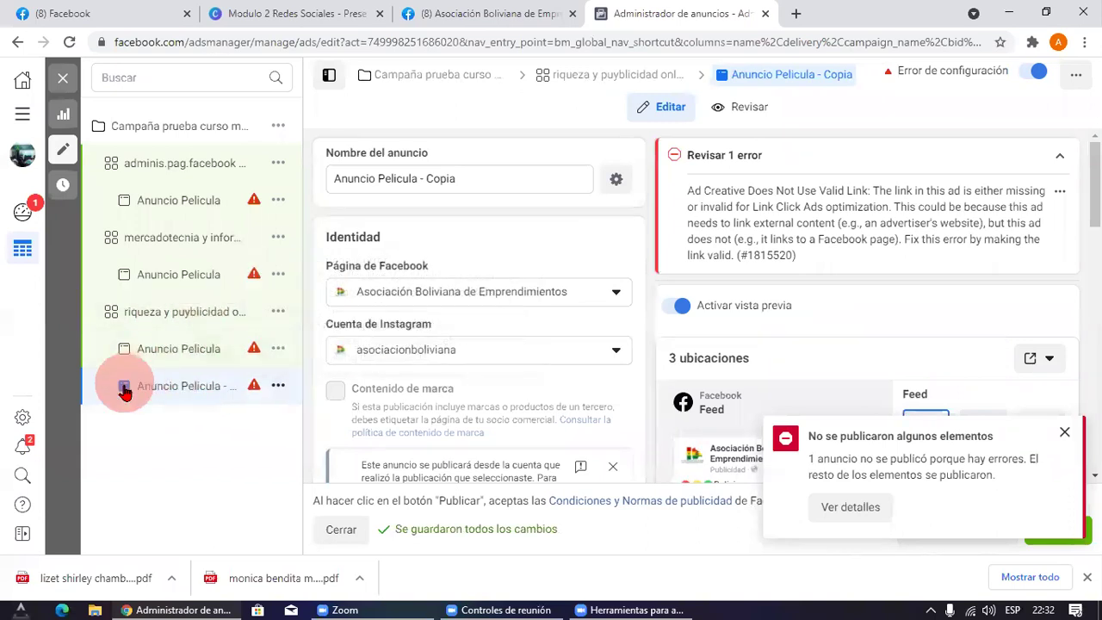
pyautogui.click(448, 457)
pyautogui.click(788, 336)
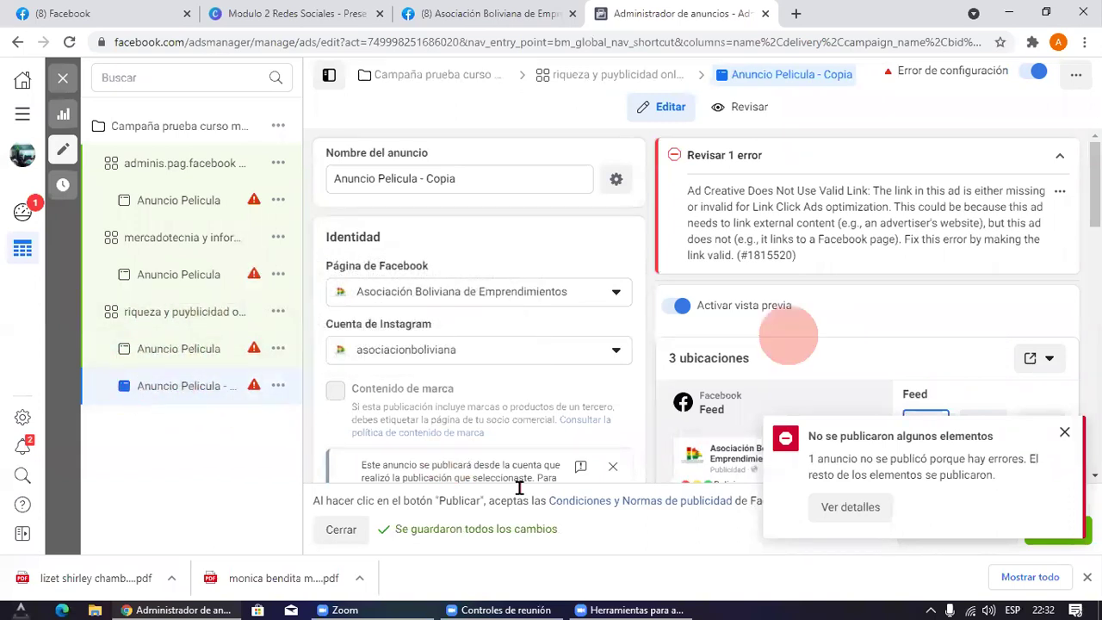
pyautogui.click(850, 206)
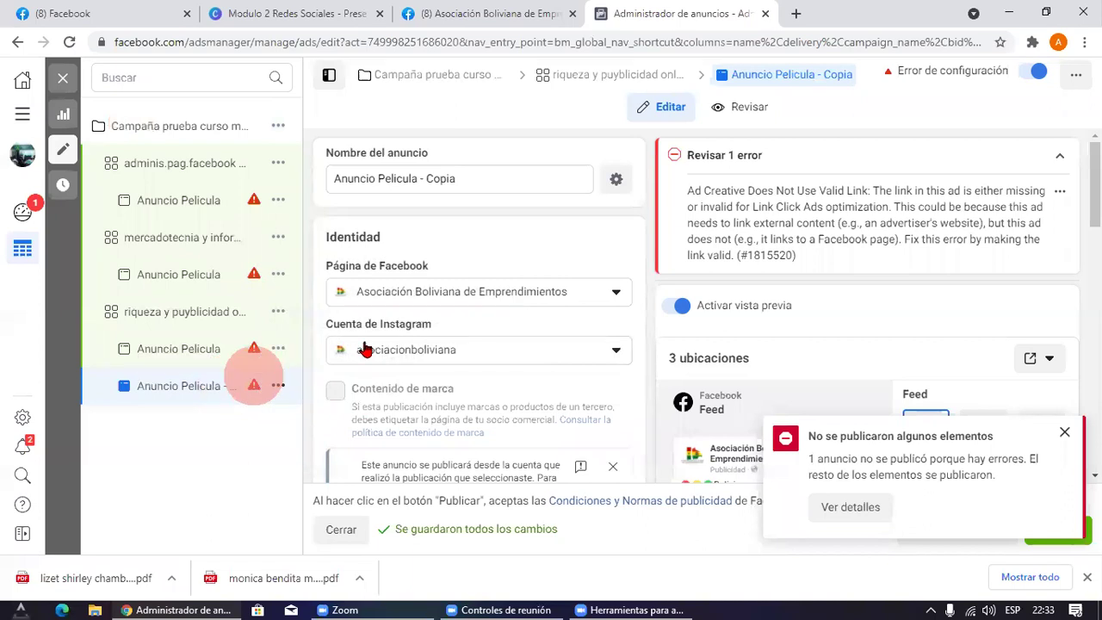
pyautogui.click(564, 380)
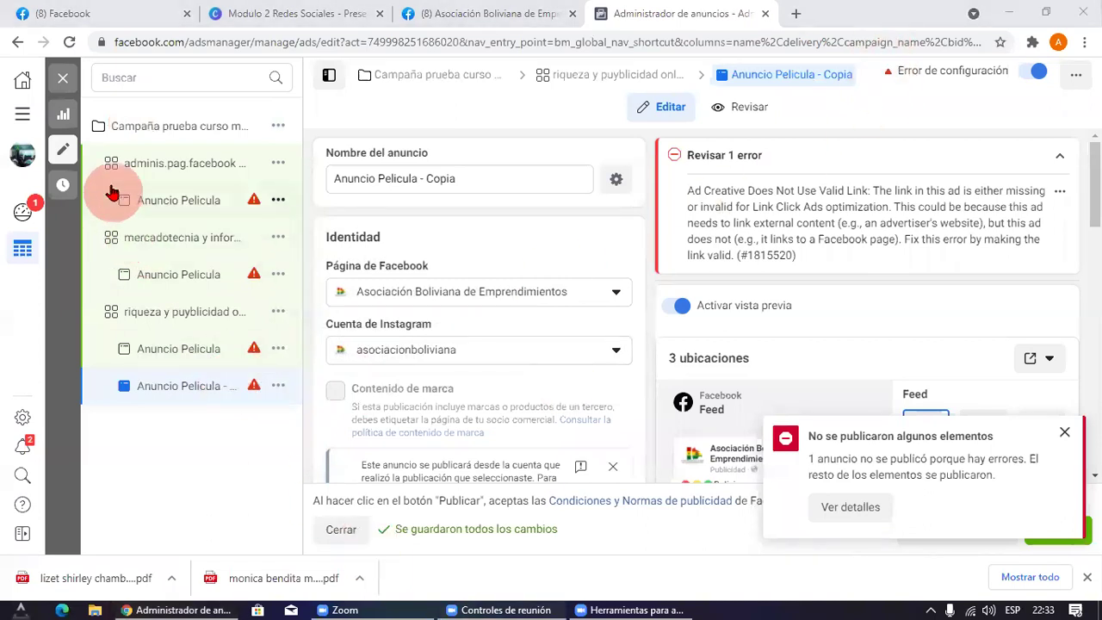
pyautogui.click(405, 509)
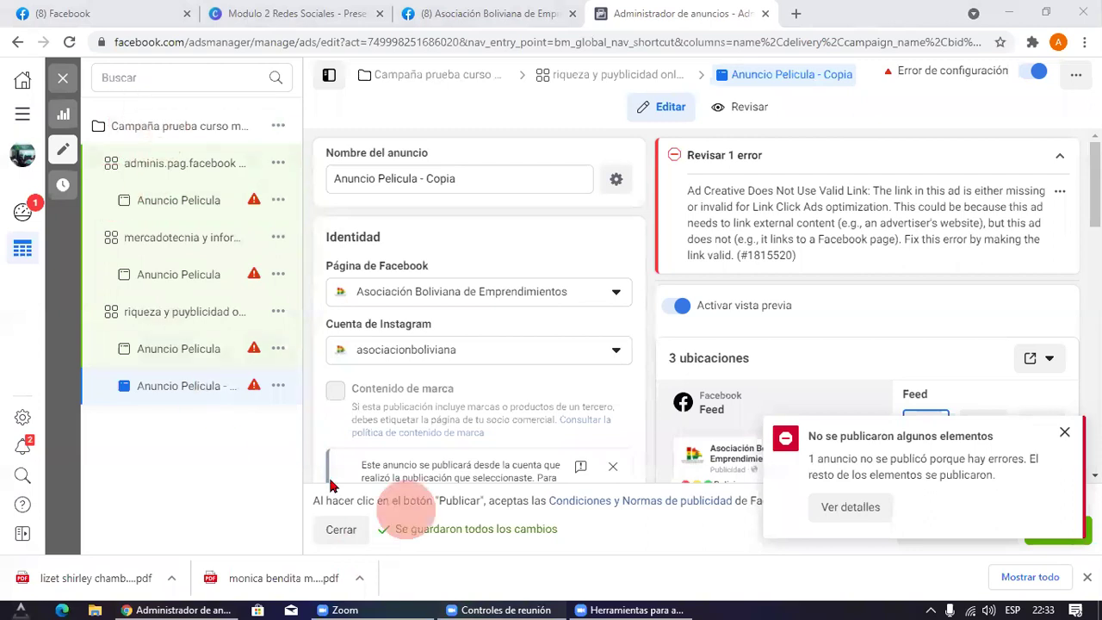
# Step: Annotate the campaign tree: circle the first ad set with its ad, scribble over the other two, and draw an arrow towards a letter A
pyautogui.moveTo(83, 231)
pyautogui.mouseDown()
pyautogui.moveTo(271, 258)
pyautogui.moveTo(201, 352)
pyautogui.moveTo(209, 385)
pyautogui.moveTo(258, 345)
pyautogui.moveTo(86, 258)
pyautogui.moveTo(285, 259)
pyautogui.moveTo(195, 243)
pyautogui.moveTo(155, 293)
pyautogui.moveTo(237, 368)
pyautogui.mouseUp()
pyautogui.moveTo(118, 216)
pyautogui.mouseDown()
pyautogui.moveTo(316, 179)
pyautogui.moveTo(198, 76)
pyautogui.moveTo(78, 172)
pyautogui.moveTo(181, 231)
pyautogui.moveTo(314, 231)
pyautogui.mouseUp()
pyautogui.moveTo(327, 154)
pyautogui.mouseDown()
pyautogui.moveTo(448, 120)
pyautogui.moveTo(465, 232)
pyautogui.mouseUp()
pyautogui.moveTo(555, 206)
pyautogui.mouseDown()
pyautogui.moveTo(620, 154)
pyautogui.moveTo(633, 183)
pyautogui.mouseUp()
pyautogui.moveTo(551, 142); pyautogui.dragTo(613, 140)
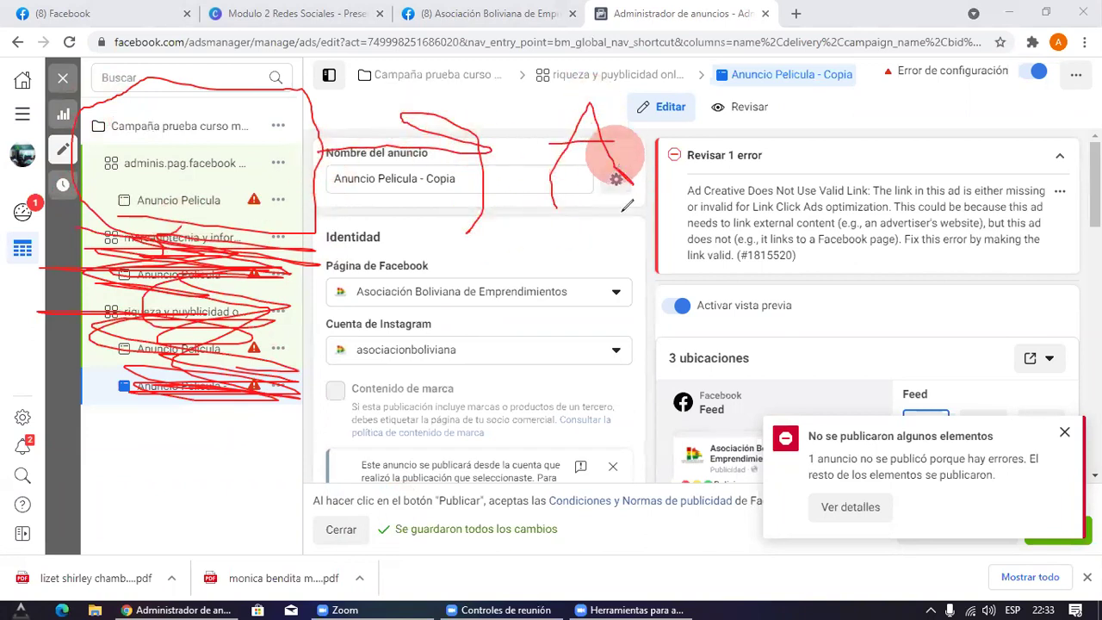
# Step: Switch back to the Canva presentation, show it full screen and advance from slide 25 to the "Sin sitio web" slide
pyautogui.click(482, 13)
pyautogui.click(338, 13)
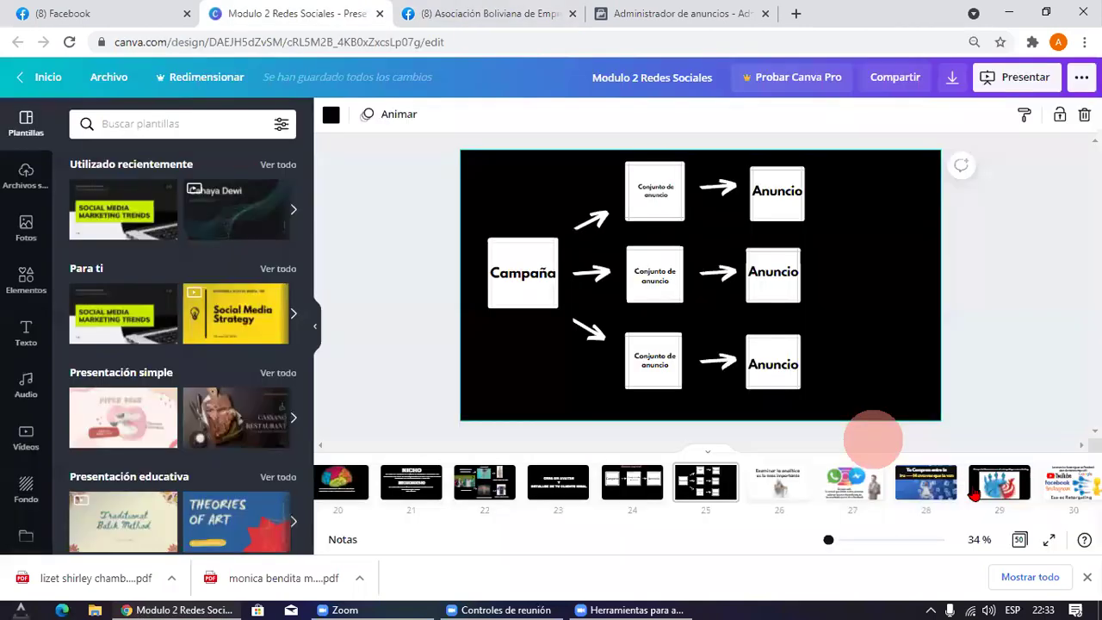
pyautogui.click(1049, 540)
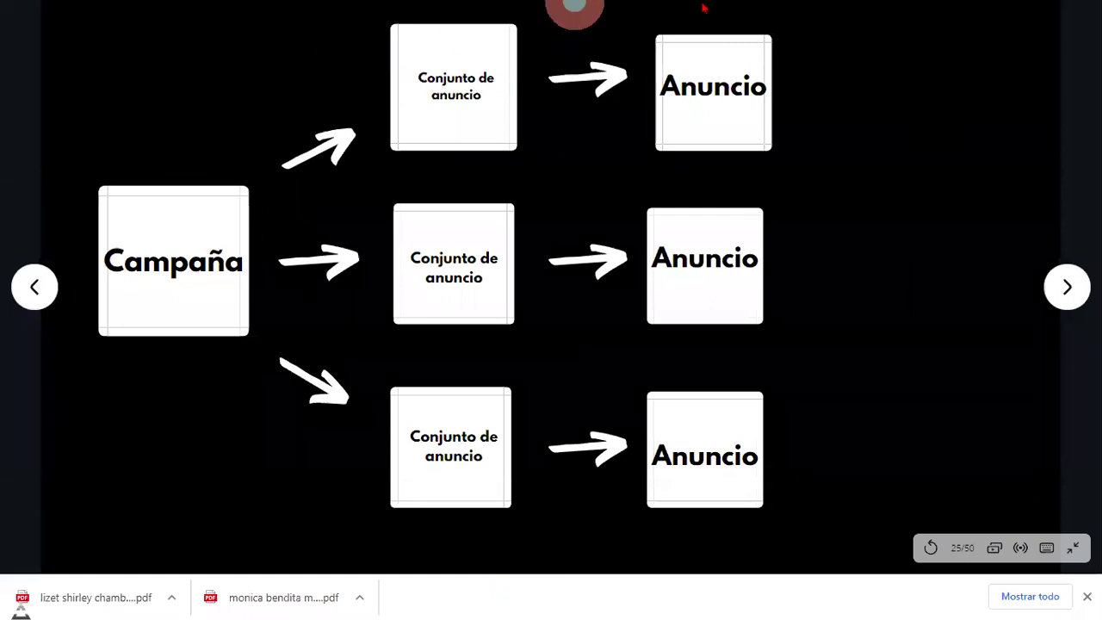
pyautogui.click(1067, 287)
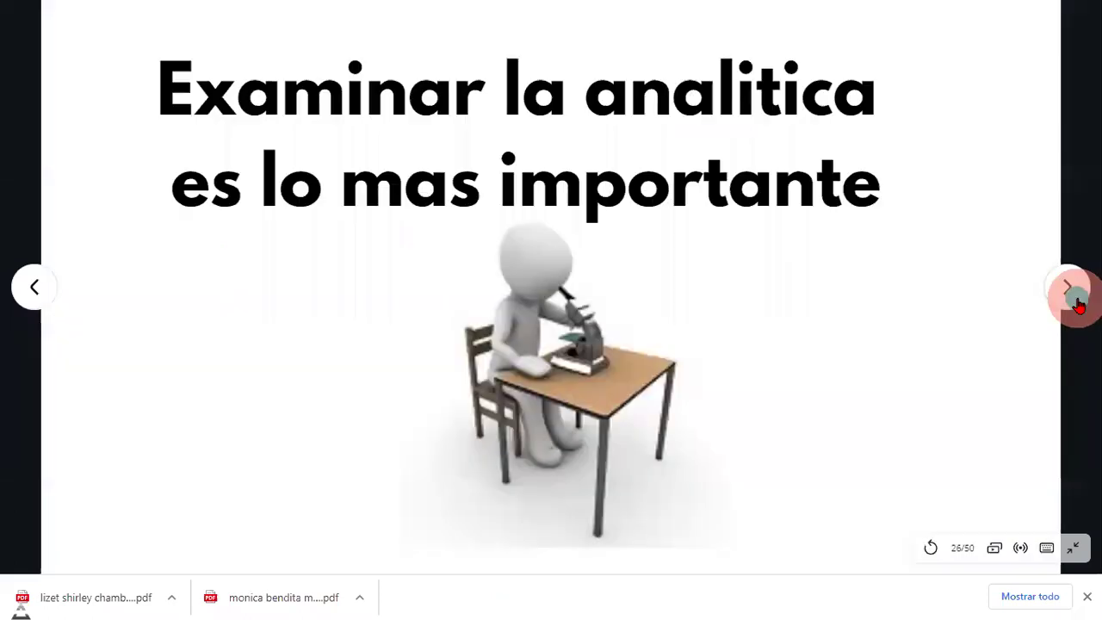
pyautogui.click(346, 344)
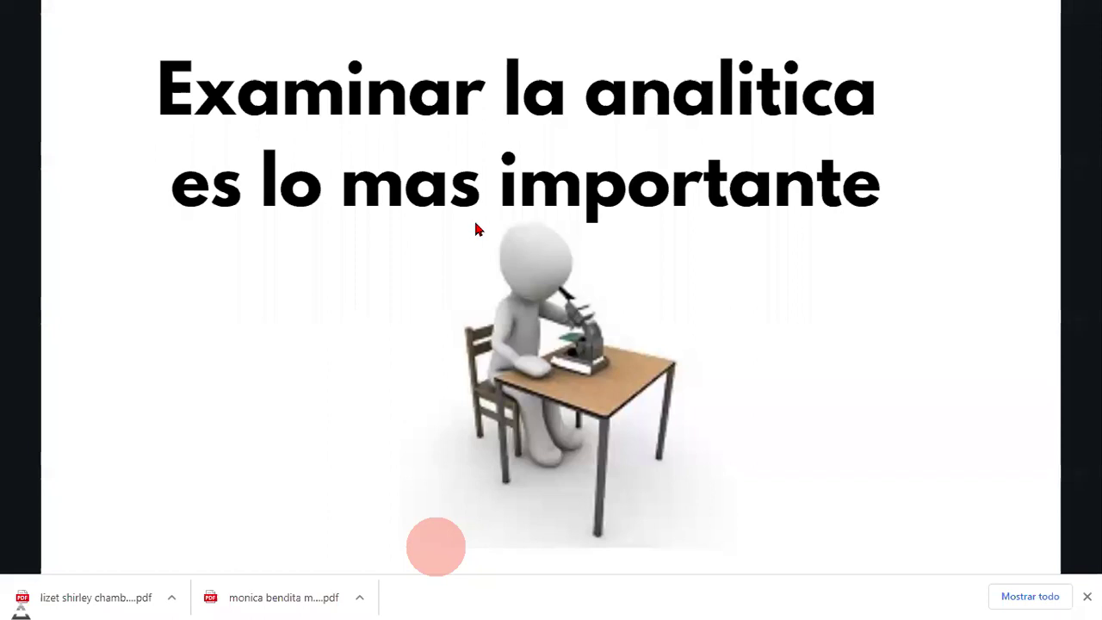
pyautogui.click(475, 597)
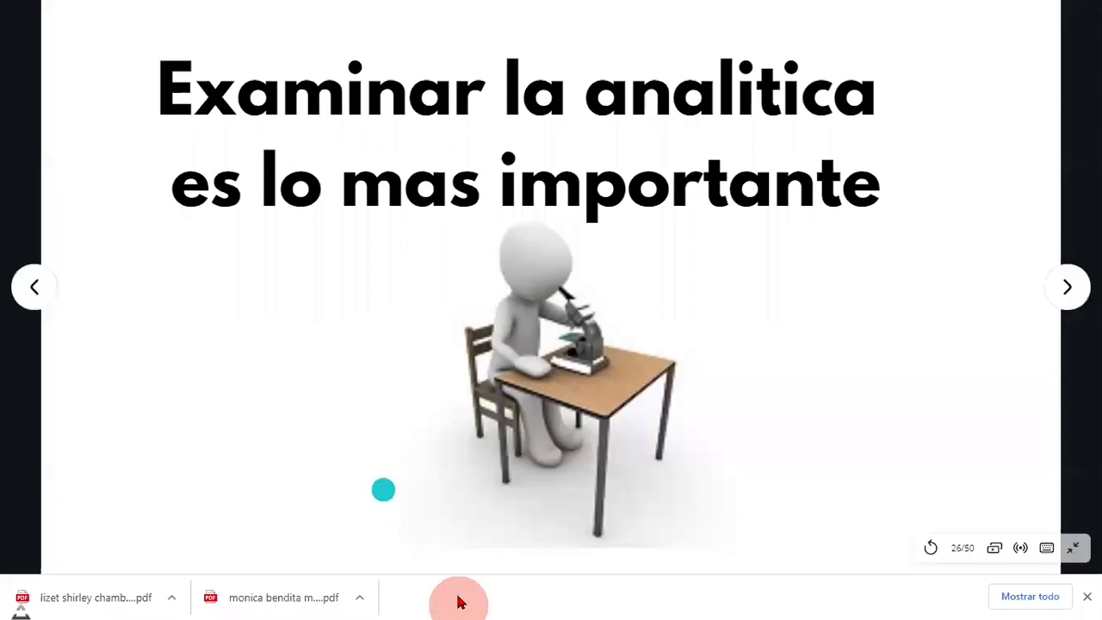
pyautogui.click(1065, 289)
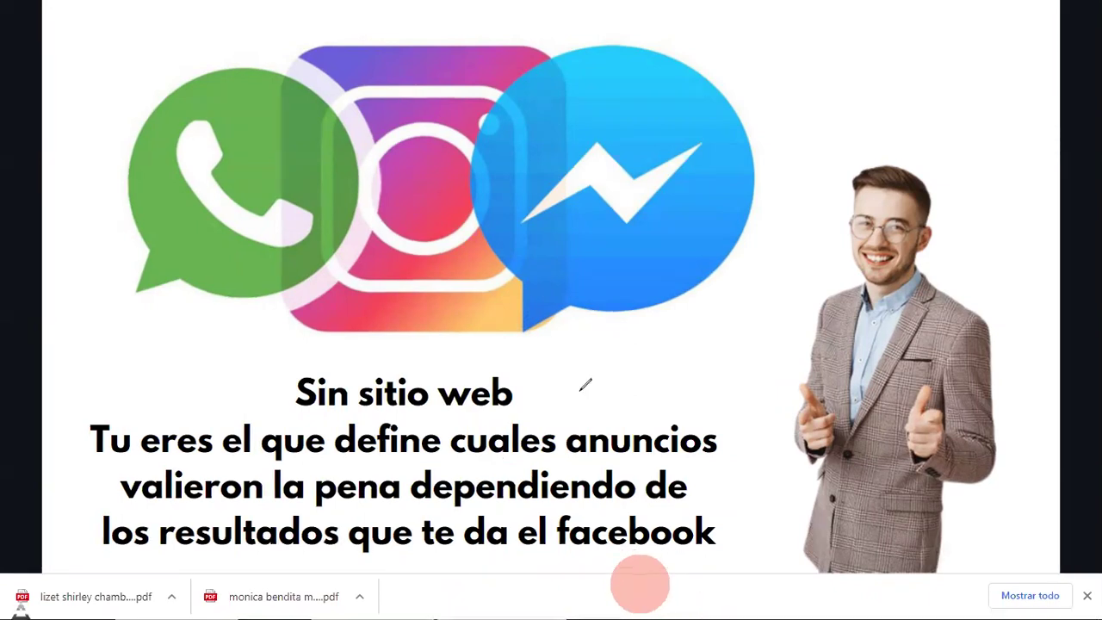
# Step: Circle the "Sin sitio web" heading and the paragraph below it, draw arrows pointing towards them, and clear the annotations
pyautogui.moveTo(586, 385); pyautogui.dragTo(220, 374)
pyautogui.moveTo(66, 401)
pyautogui.mouseDown()
pyautogui.moveTo(180, 553)
pyautogui.moveTo(787, 554)
pyautogui.moveTo(170, 406)
pyautogui.moveTo(12, 401)
pyautogui.mouseUp()
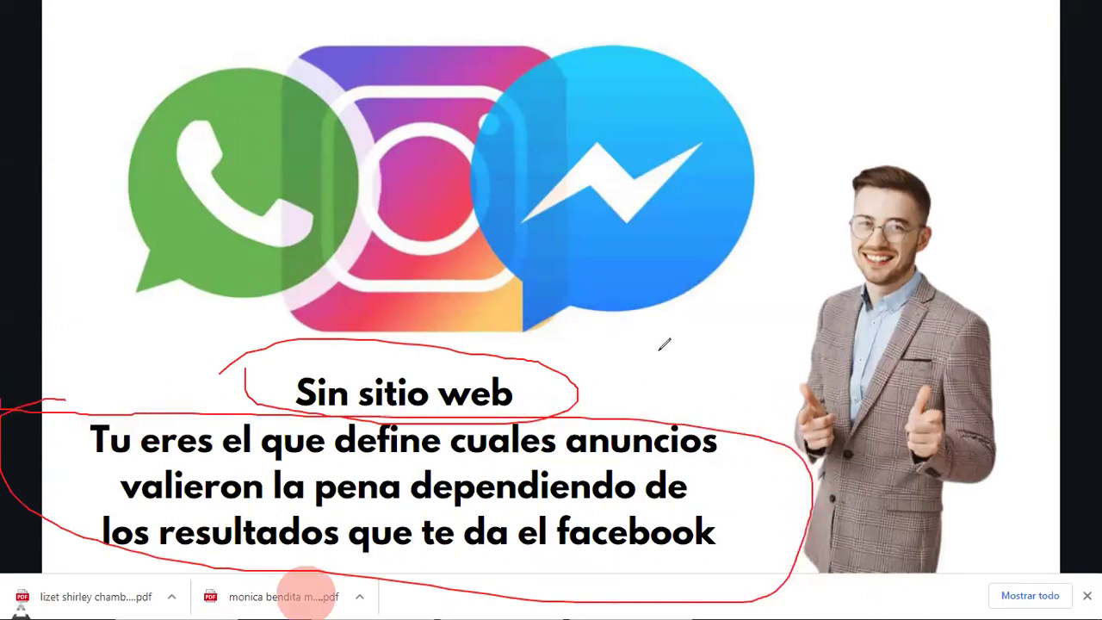
pyautogui.moveTo(771, 324); pyautogui.dragTo(601, 396)
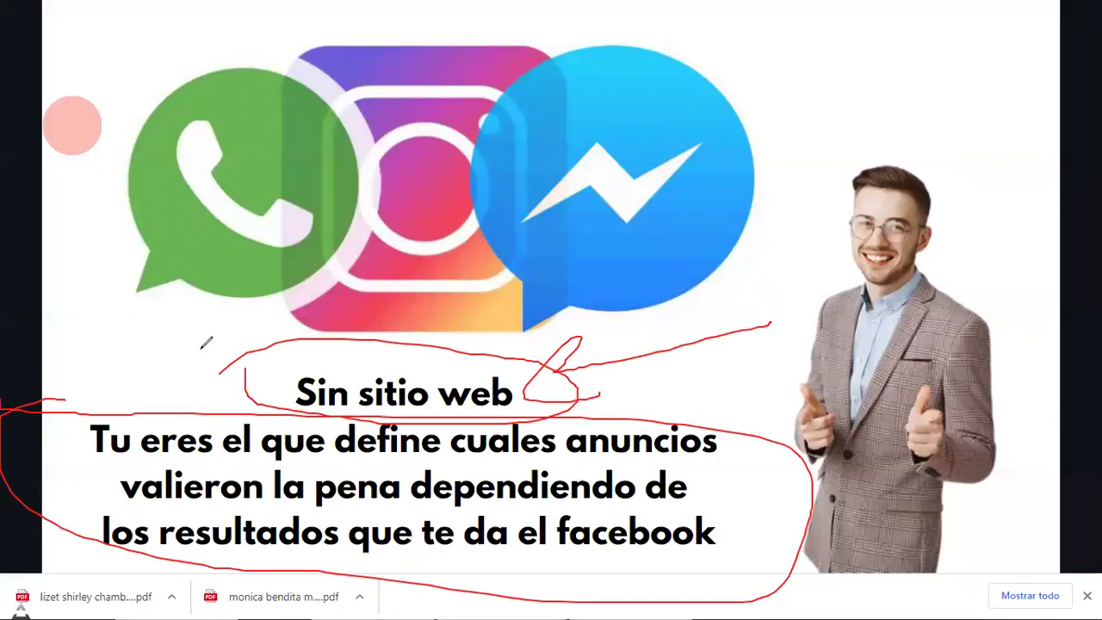
pyautogui.moveTo(55, 121); pyautogui.dragTo(198, 300)
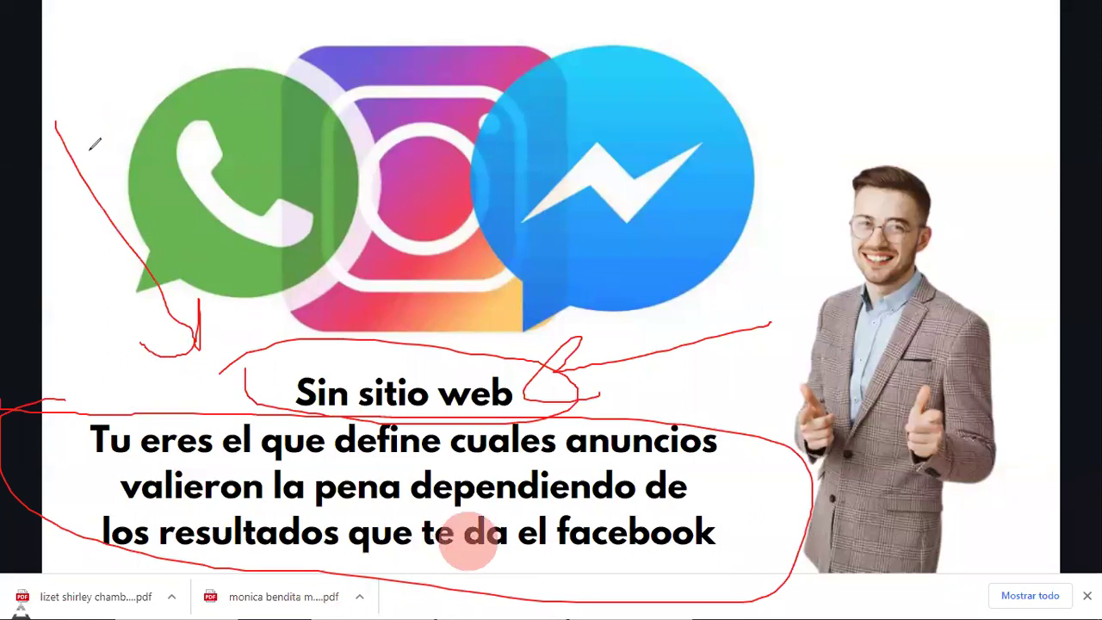
pyautogui.moveTo(84, 114); pyautogui.dragTo(92, 335)
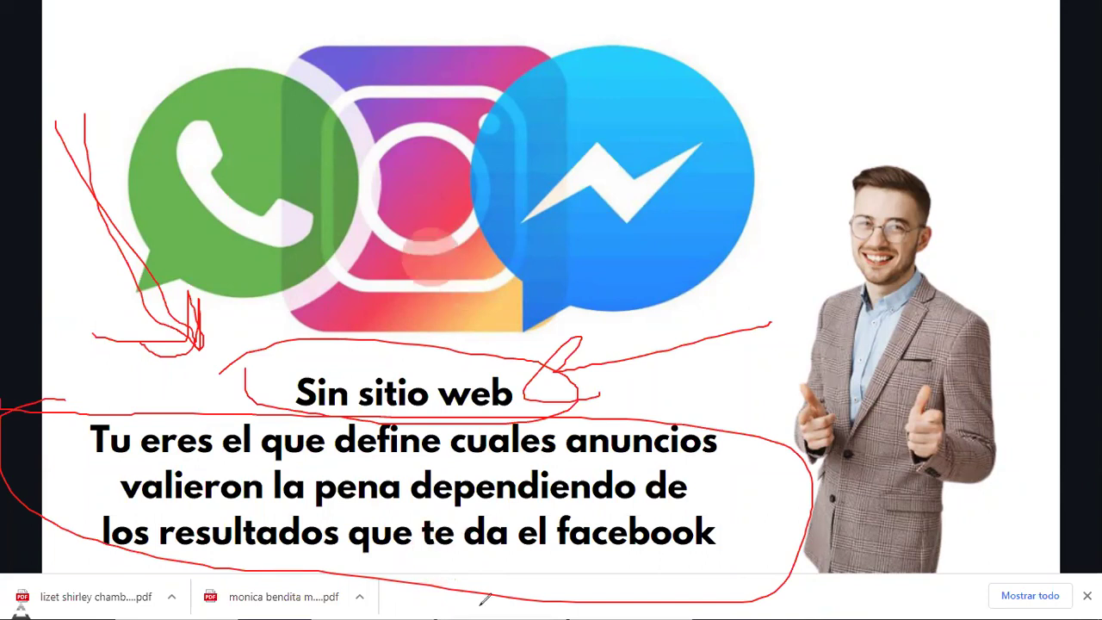
pyautogui.press('e')
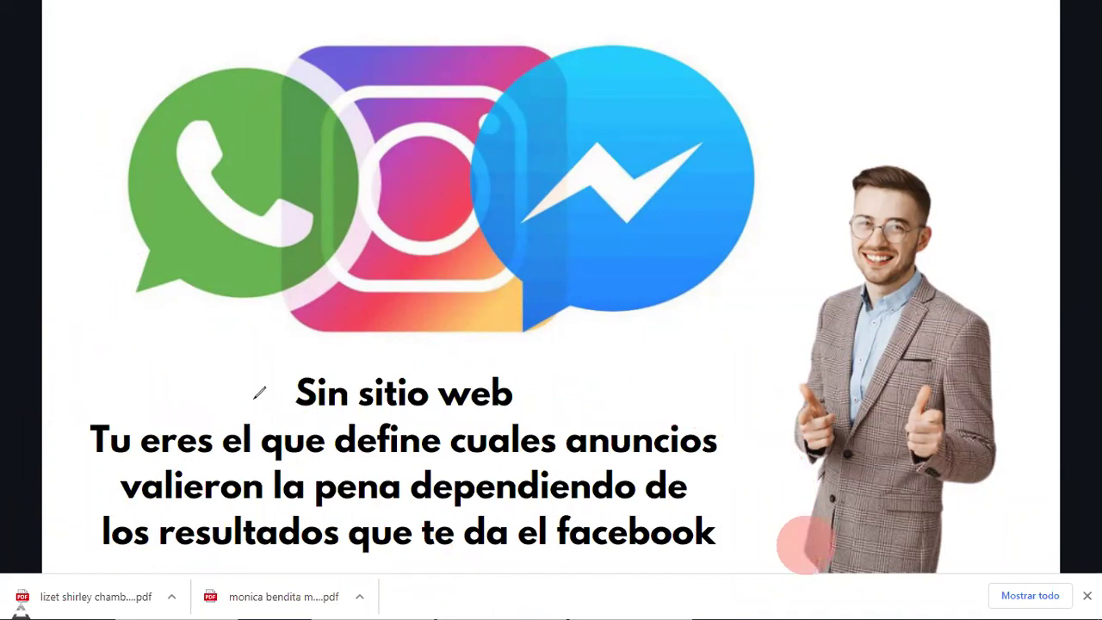
# Step: Circle the paragraph and the heading again, add a single arrow pointing at "Sin sitio web", and erase the drawings
pyautogui.moveTo(44, 441)
pyautogui.mouseDown()
pyautogui.moveTo(246, 406)
pyautogui.moveTo(732, 448)
pyautogui.moveTo(450, 583)
pyautogui.moveTo(39, 450)
pyautogui.moveTo(8, 418)
pyautogui.mouseUp()
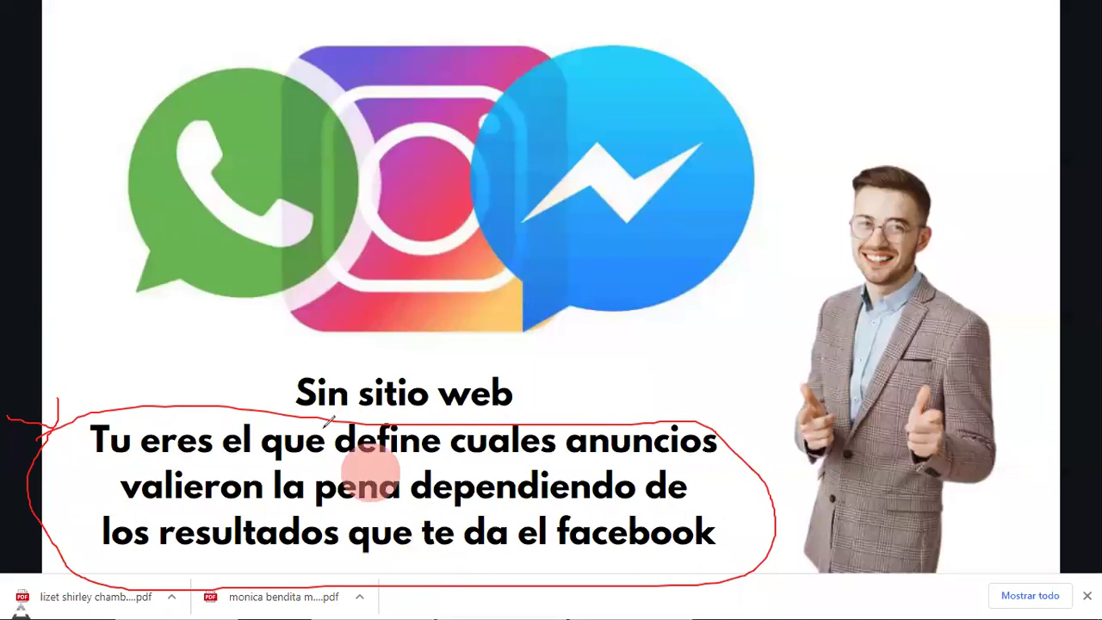
pyautogui.moveTo(260, 402); pyautogui.dragTo(272, 404)
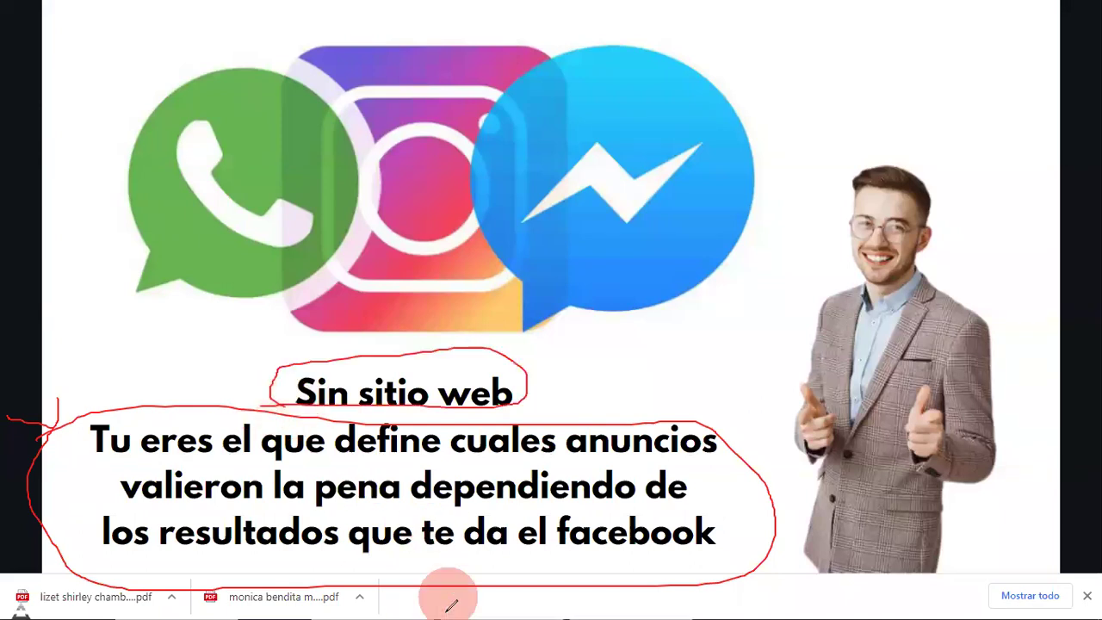
pyautogui.moveTo(699, 329)
pyautogui.mouseDown()
pyautogui.moveTo(486, 355)
pyautogui.moveTo(540, 369)
pyautogui.mouseUp()
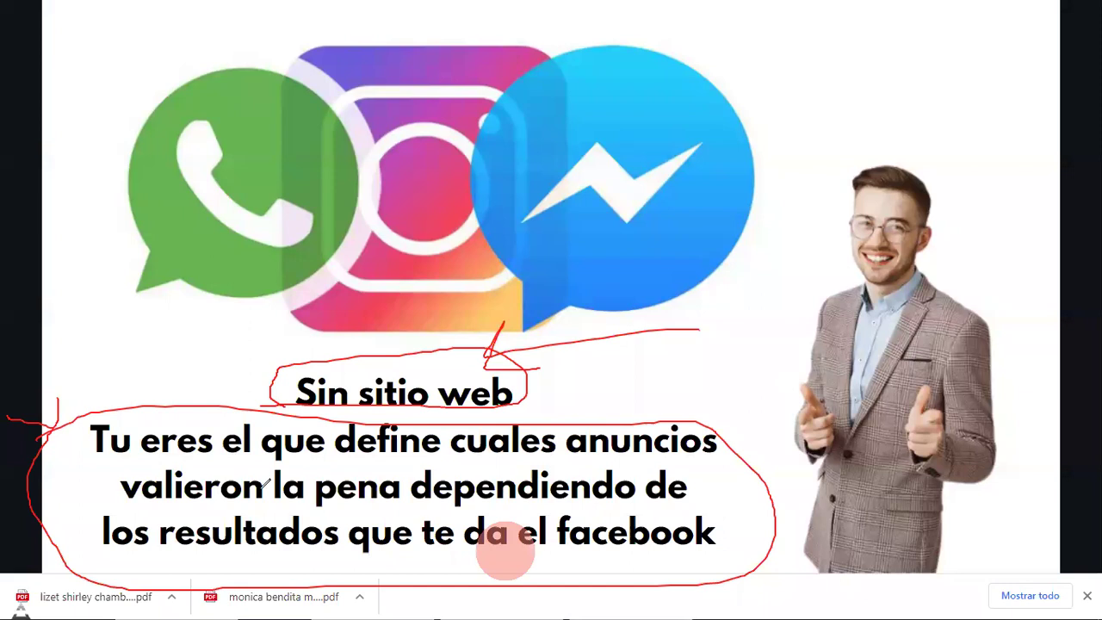
pyautogui.press('e')
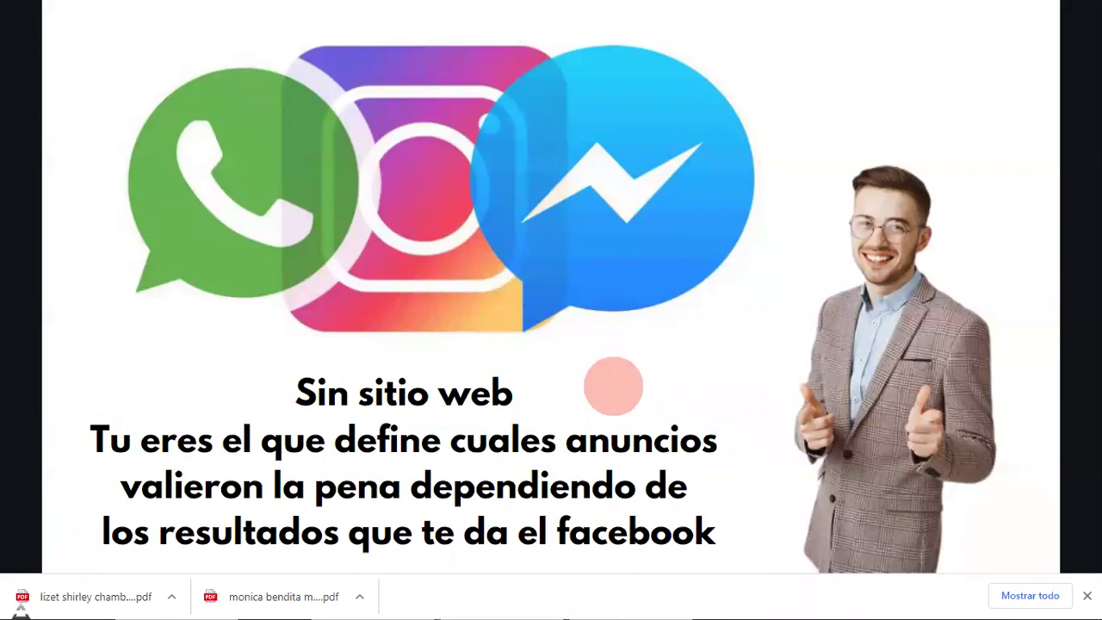
# Step: Show slide 28 briefly, return to slide 27 and exit the full-screen presentation
pyautogui.click(1063, 297)
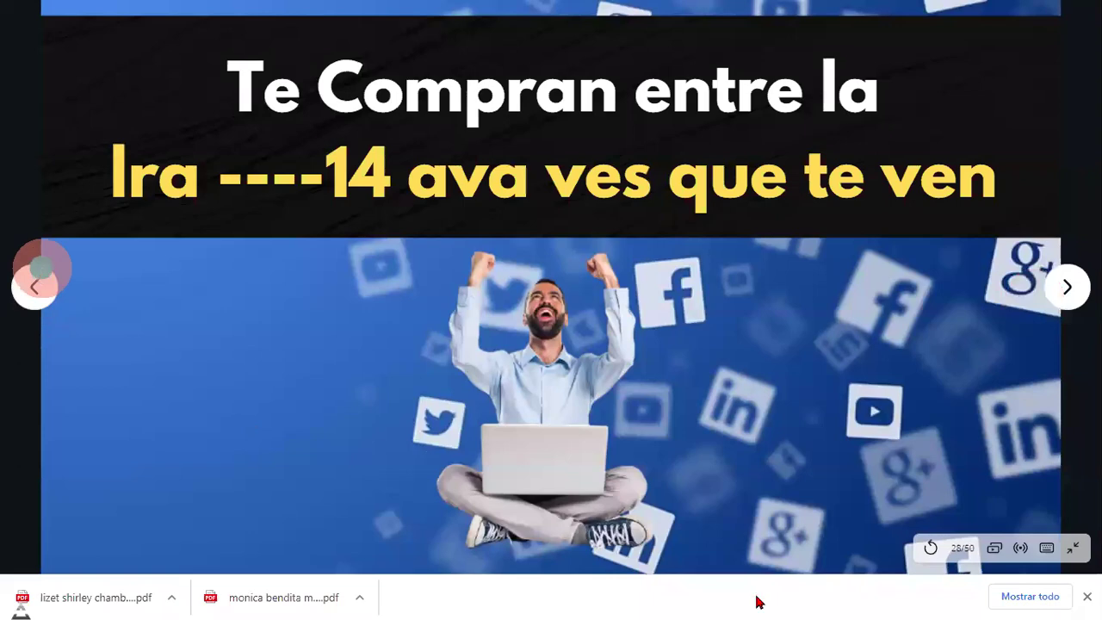
pyautogui.click(36, 280)
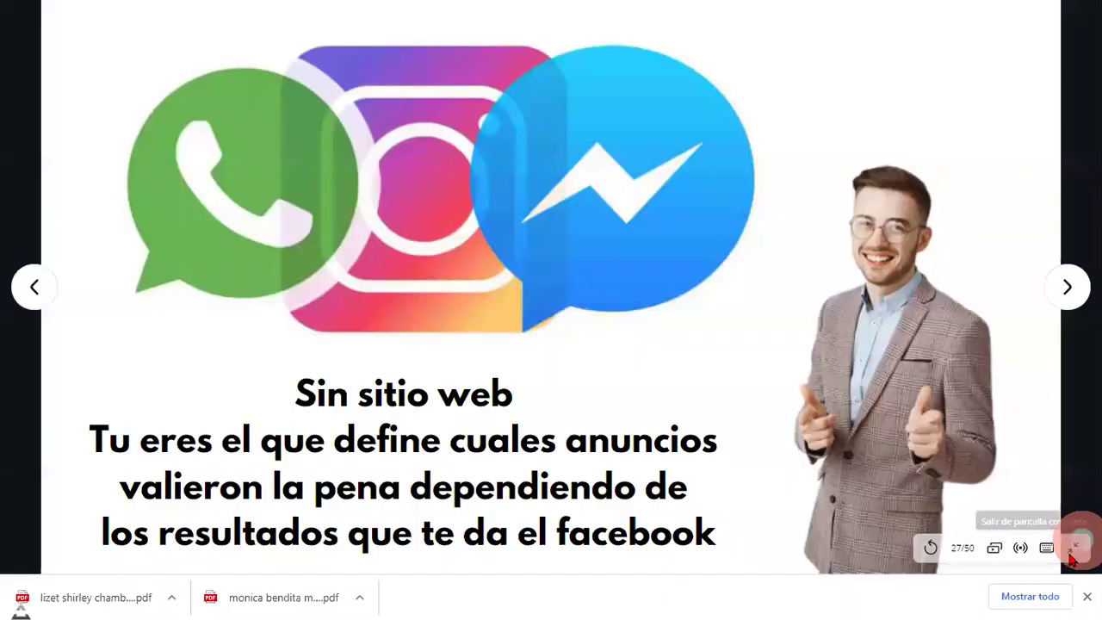
pyautogui.click(1073, 548)
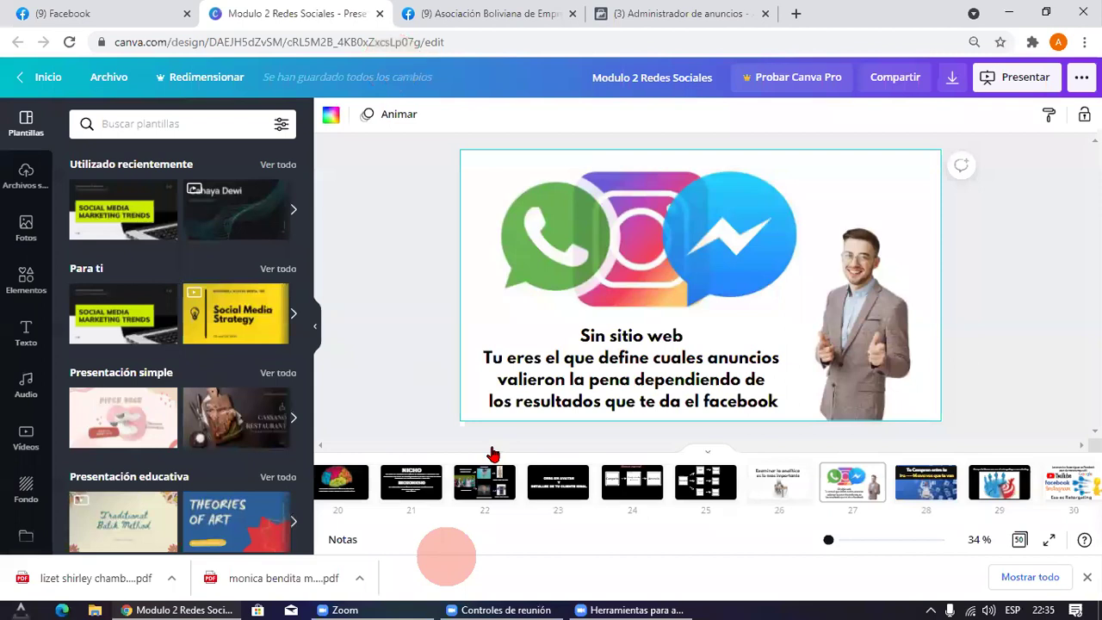
pyautogui.click(1001, 436)
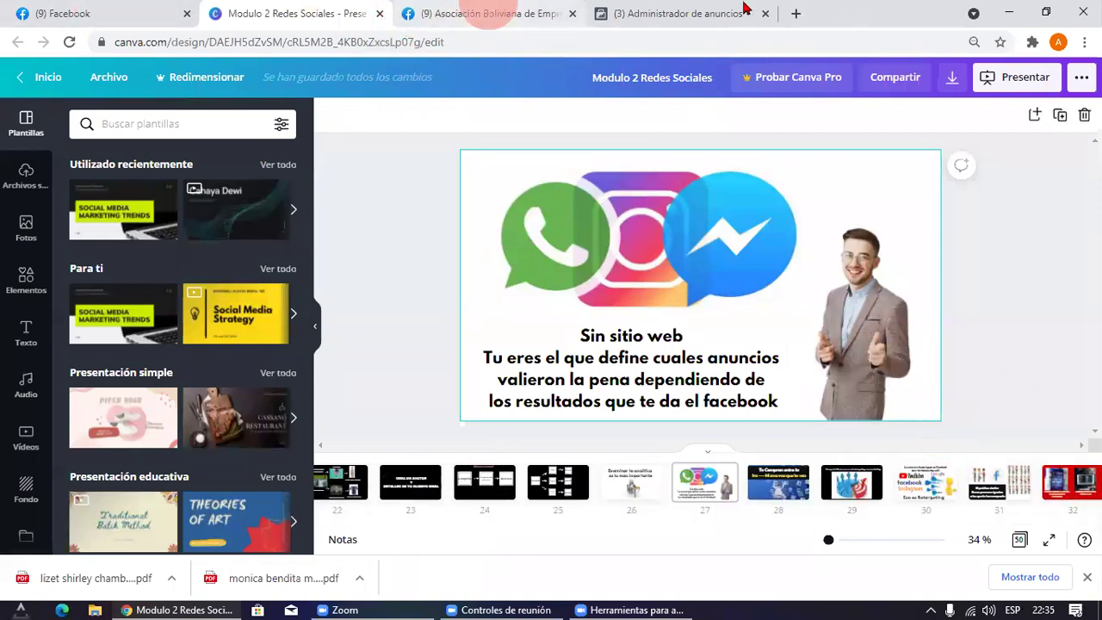
# Step: Switch to Facebook Ads Manager, leave the ad draft and open the campaigns overview
pyautogui.click(659, 13)
pyautogui.click(22, 114)
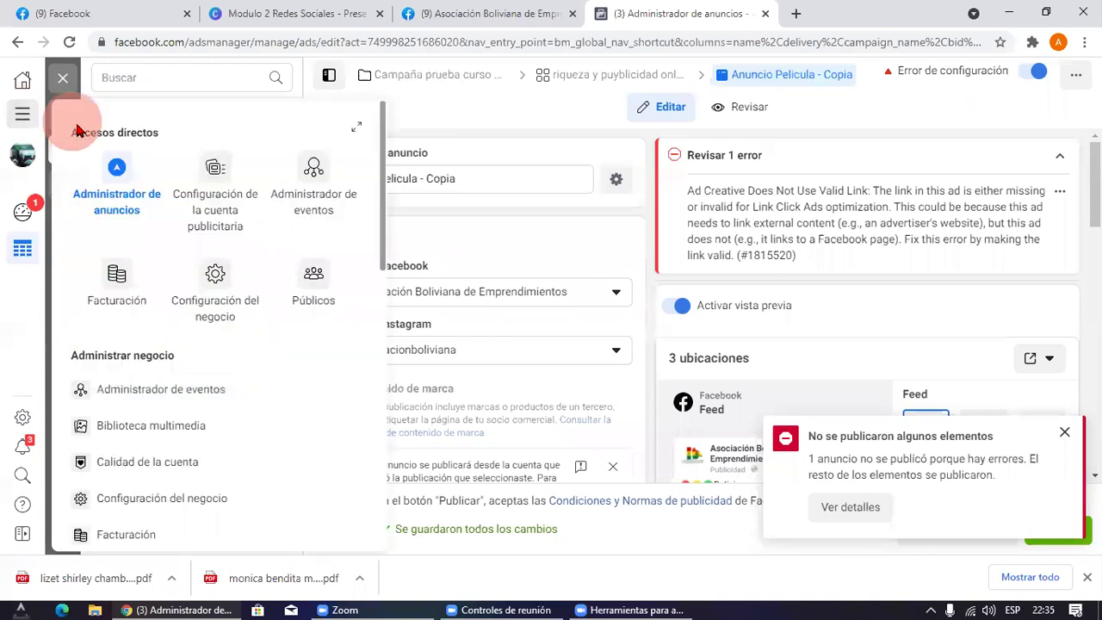
pyautogui.click(133, 181)
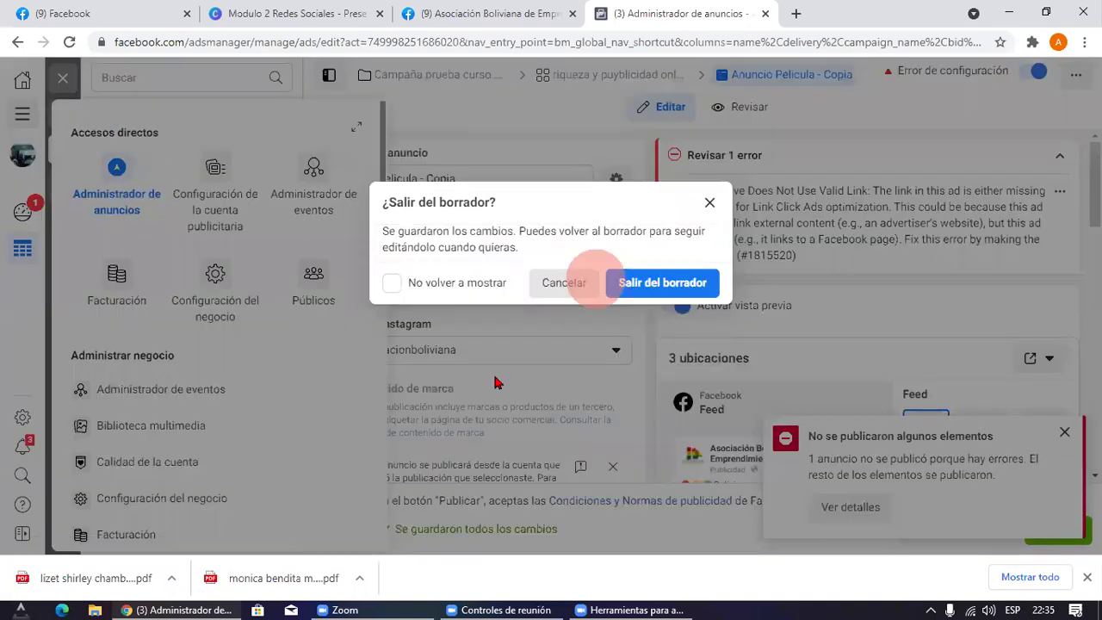
pyautogui.click(628, 283)
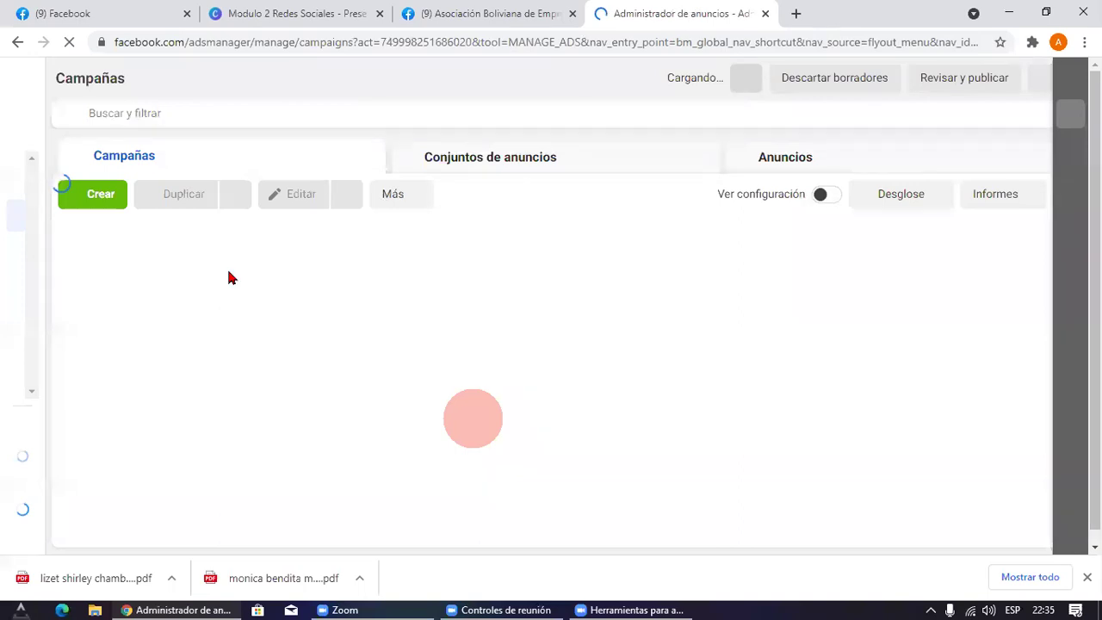
# Step: Examine the campaign list from the drafts to the deactivated campaigns, and view the campaign structure slide in Canva
pyautogui.click(240, 308)
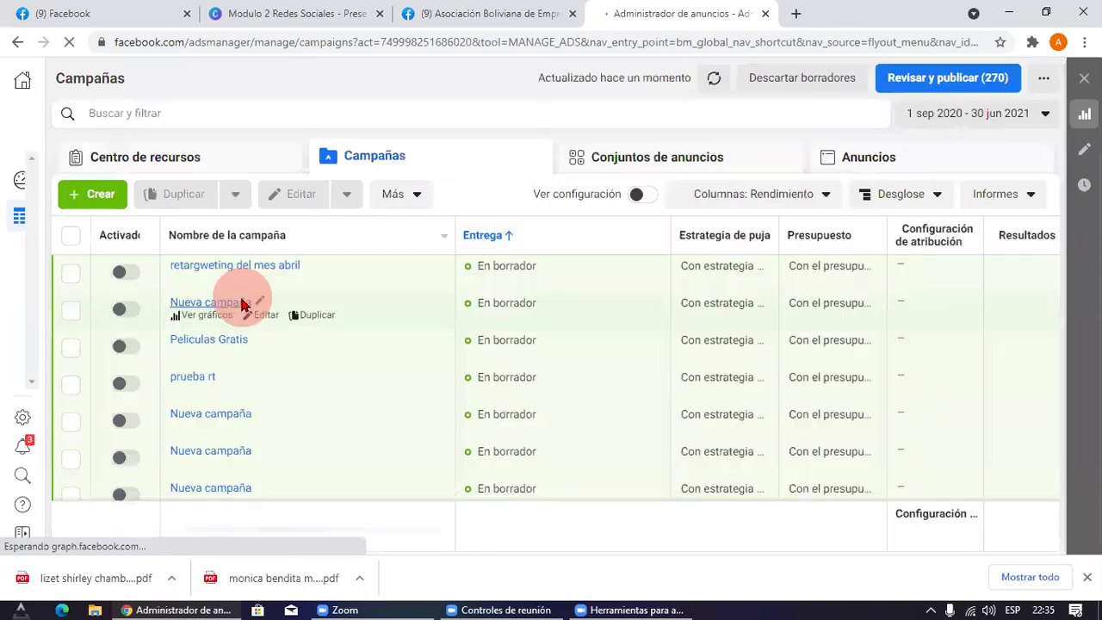
pyautogui.scroll(-10, 362, 327)
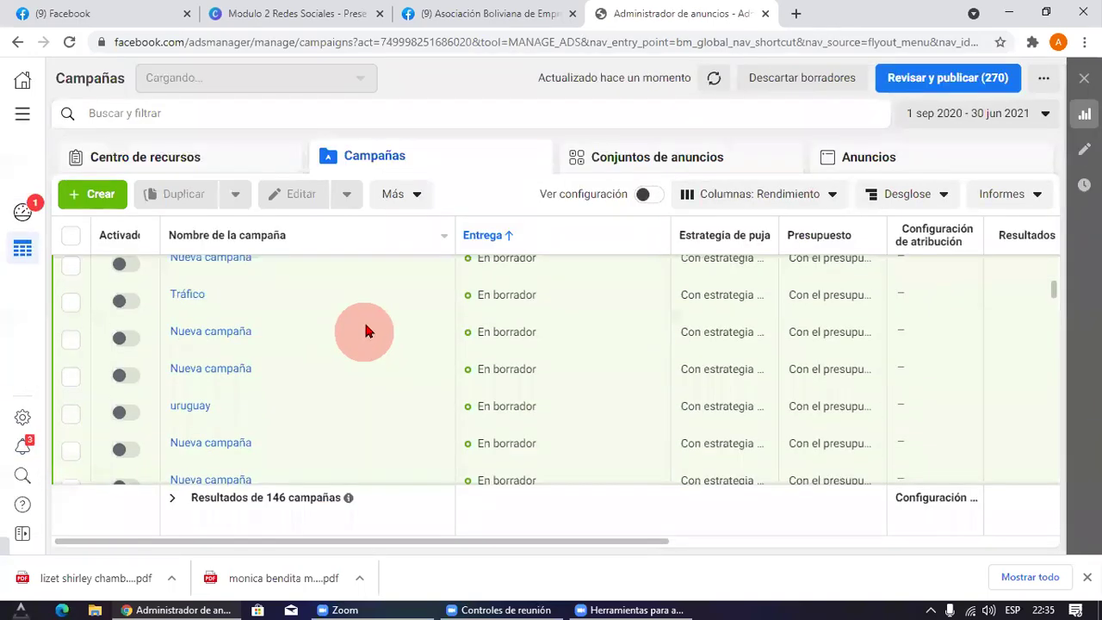
pyautogui.click(357, 326)
pyautogui.scroll(-5, 353, 319)
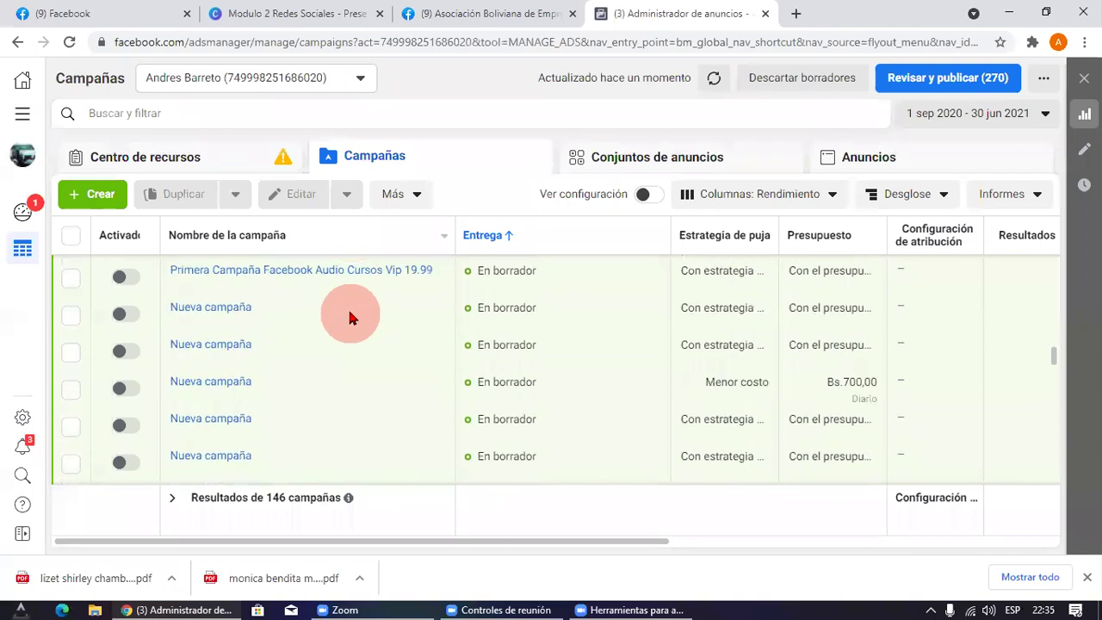
pyautogui.scroll(-10, 345, 310)
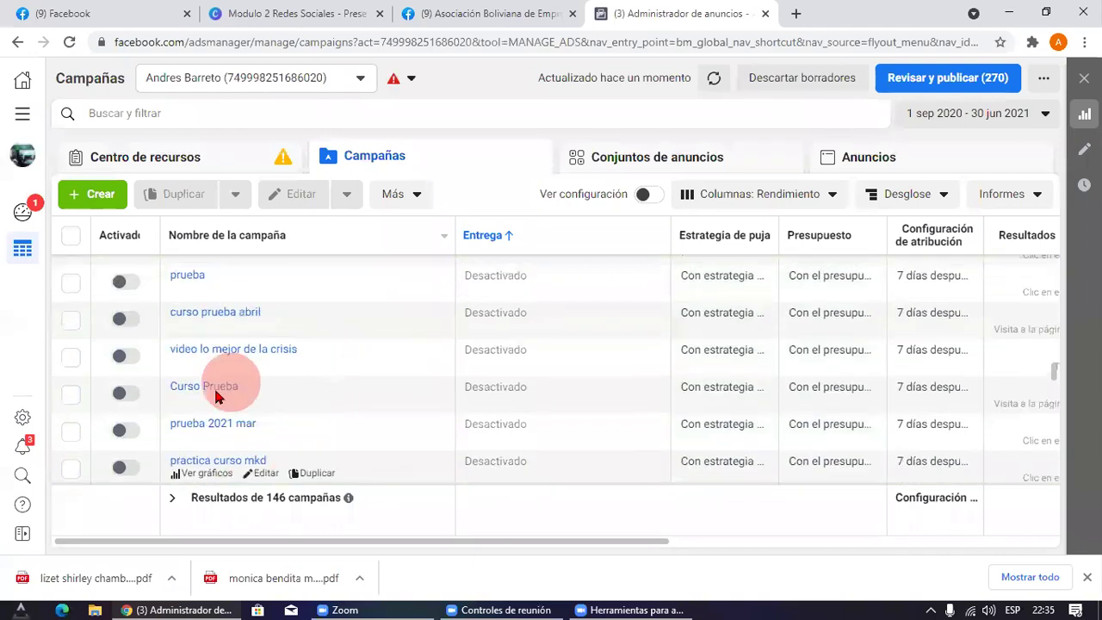
pyautogui.click(274, 11)
pyautogui.click(146, 8)
pyautogui.click(215, 10)
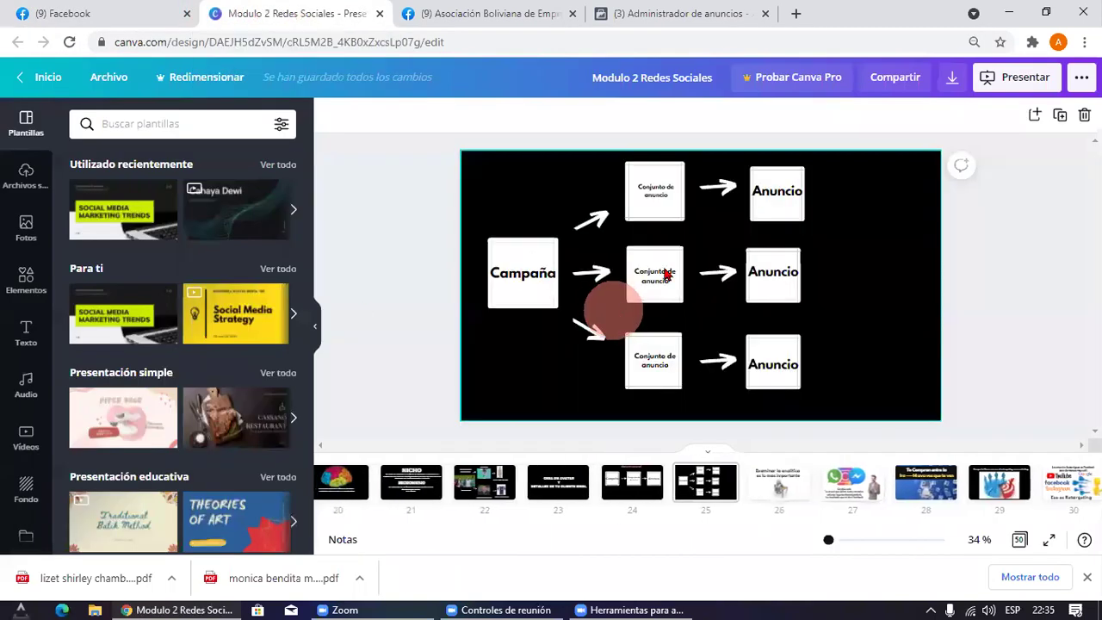
# Step: Return to Ads Manager and select the active campaign "Curso nacional gratuito 1 semana" and the "peru" campaign directly above "uruguay curso internacional"
pyautogui.click(680, 13)
pyautogui.click(86, 308)
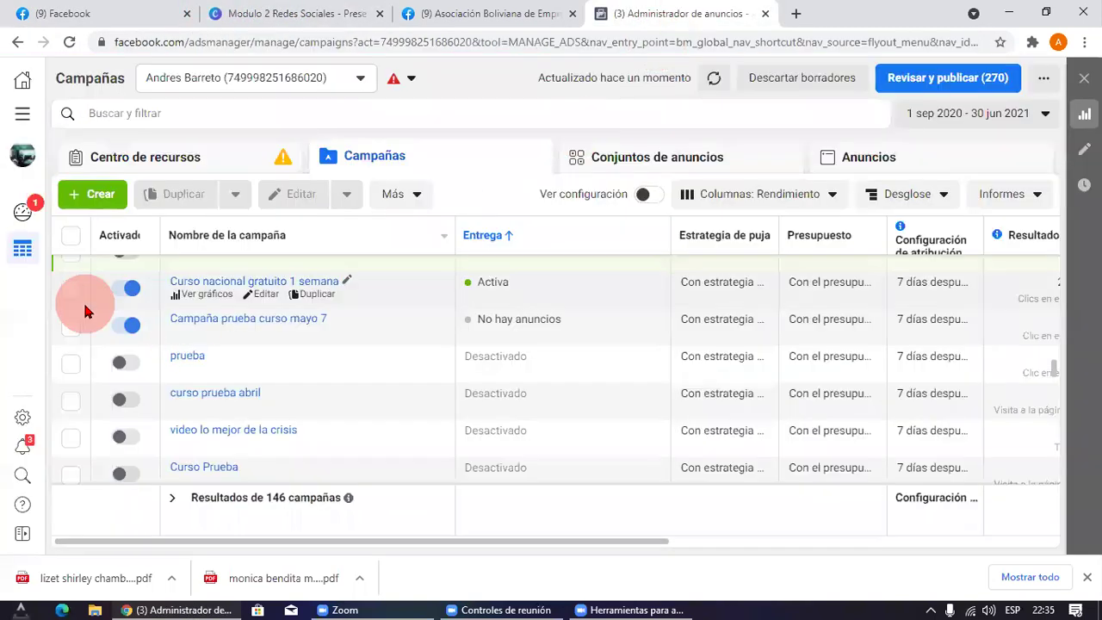
pyautogui.scroll(-5, 75, 379)
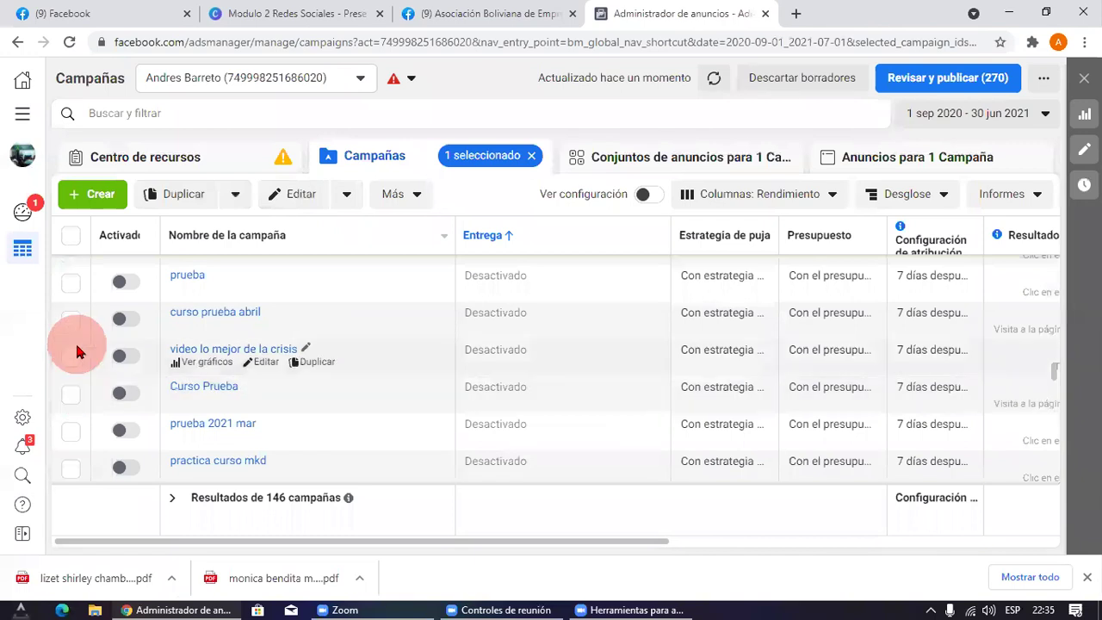
pyautogui.scroll(-3, 384, 336)
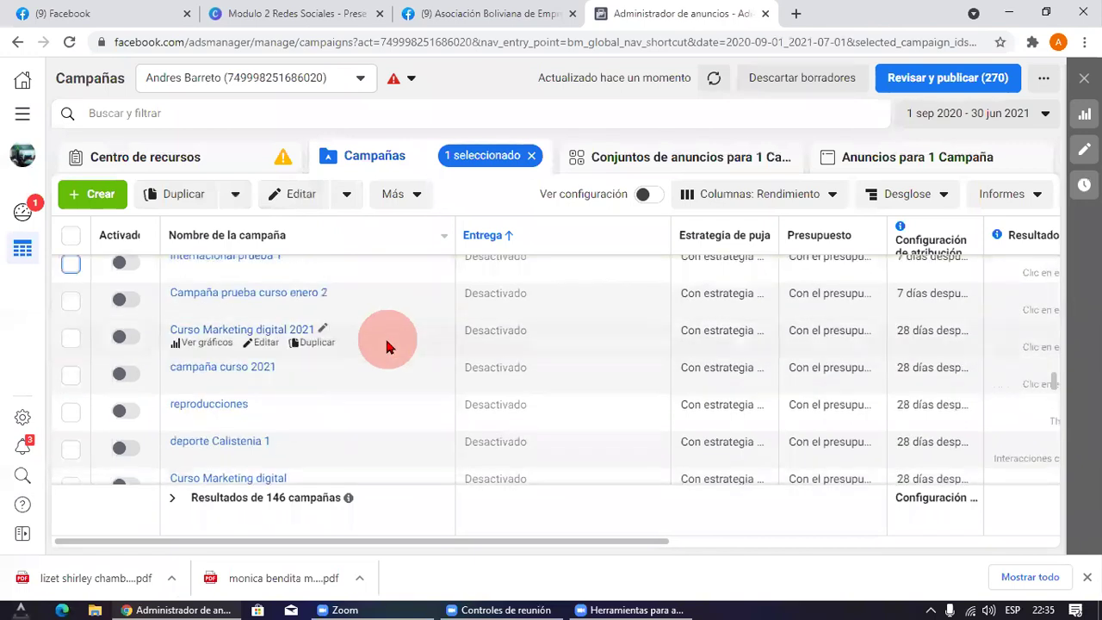
pyautogui.scroll(-5, 385, 336)
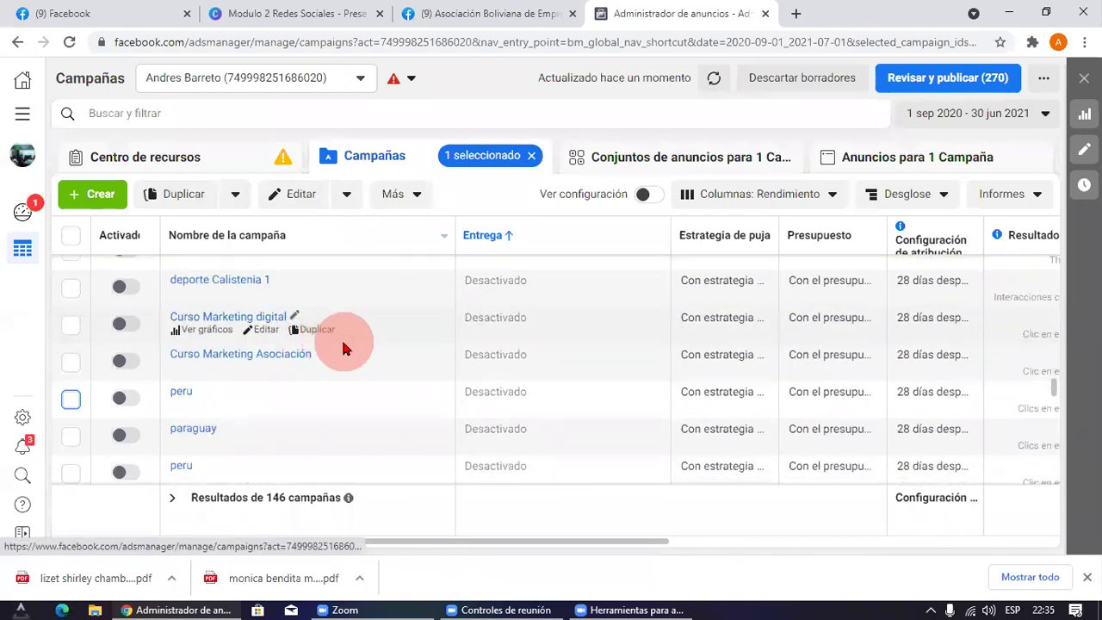
pyautogui.click(71, 312)
pyautogui.scroll(-3, 267, 346)
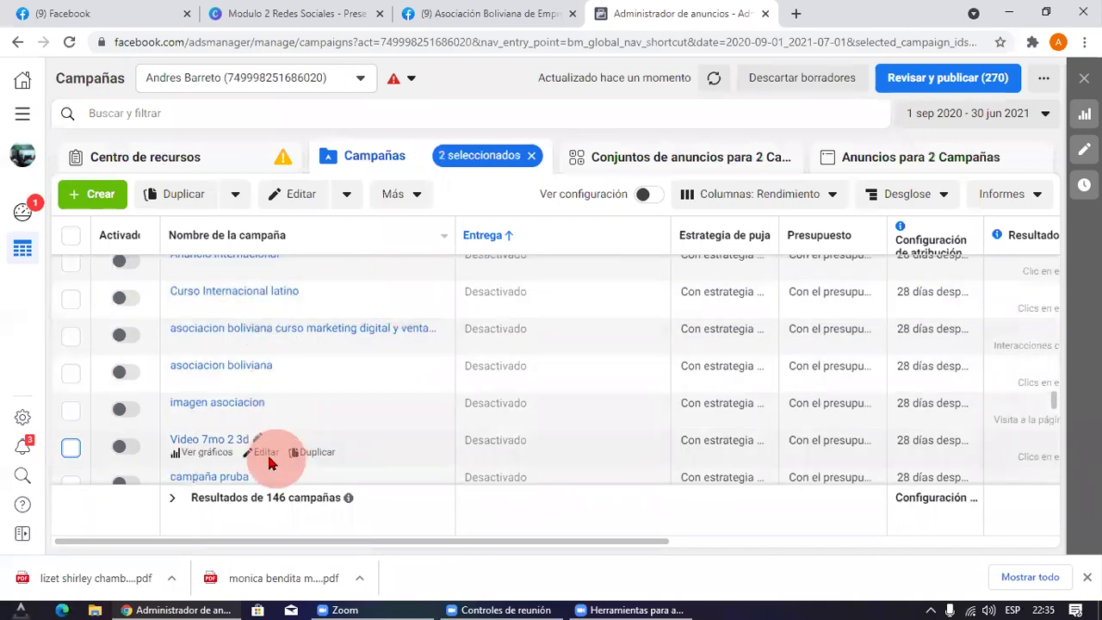
# Step: Look through the older deactivated campaigns and add "uruguay curso internacional" to the selection
pyautogui.scroll(-2, 357, 418)
pyautogui.scroll(-2, 375, 413)
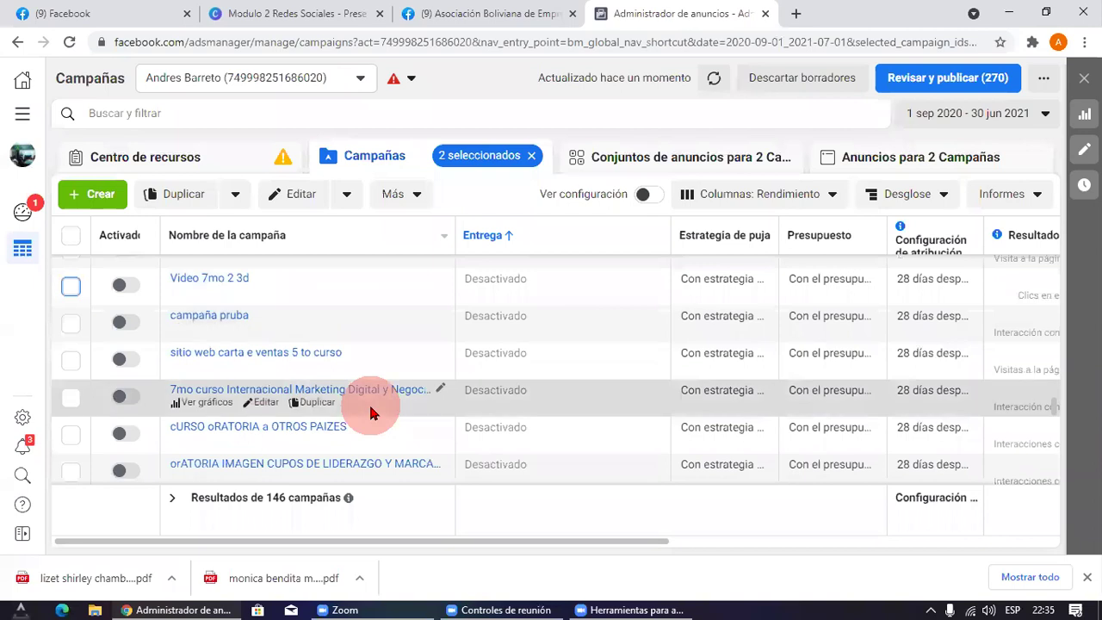
pyautogui.scroll(-2, 478, 408)
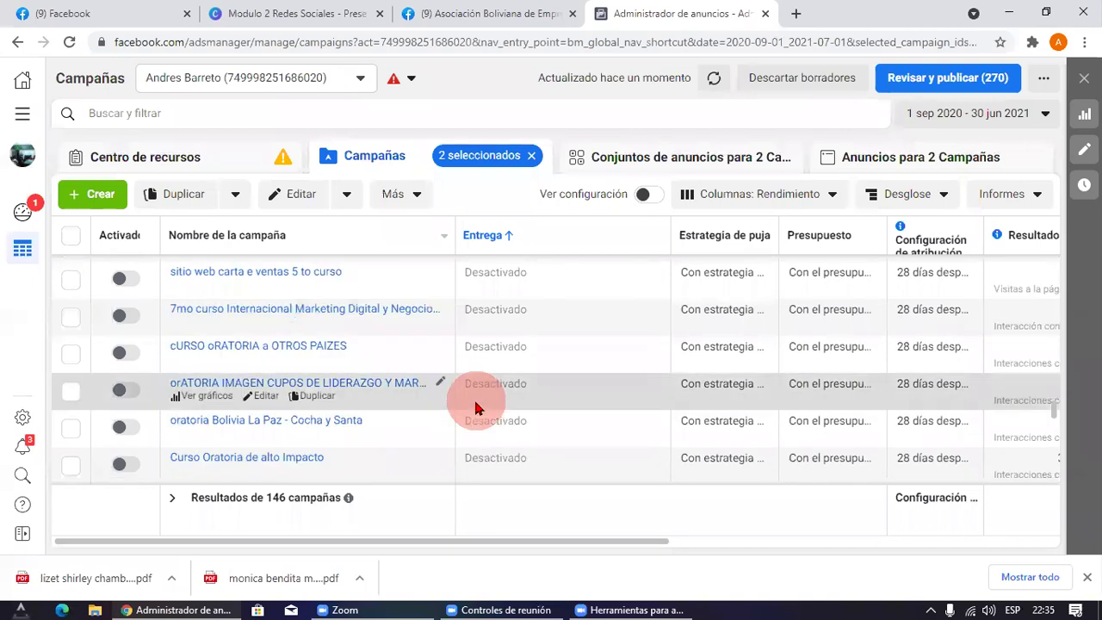
pyautogui.scroll(-2, 478, 408)
pyautogui.scroll(-4, 478, 408)
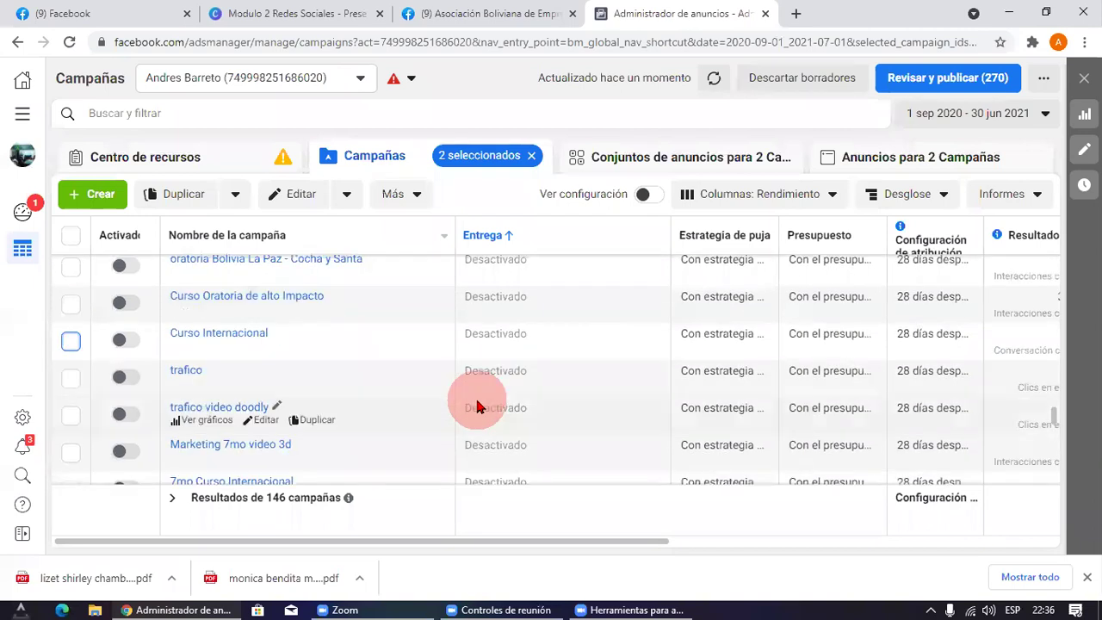
pyautogui.scroll(-2, 478, 407)
pyautogui.scroll(10, 478, 407)
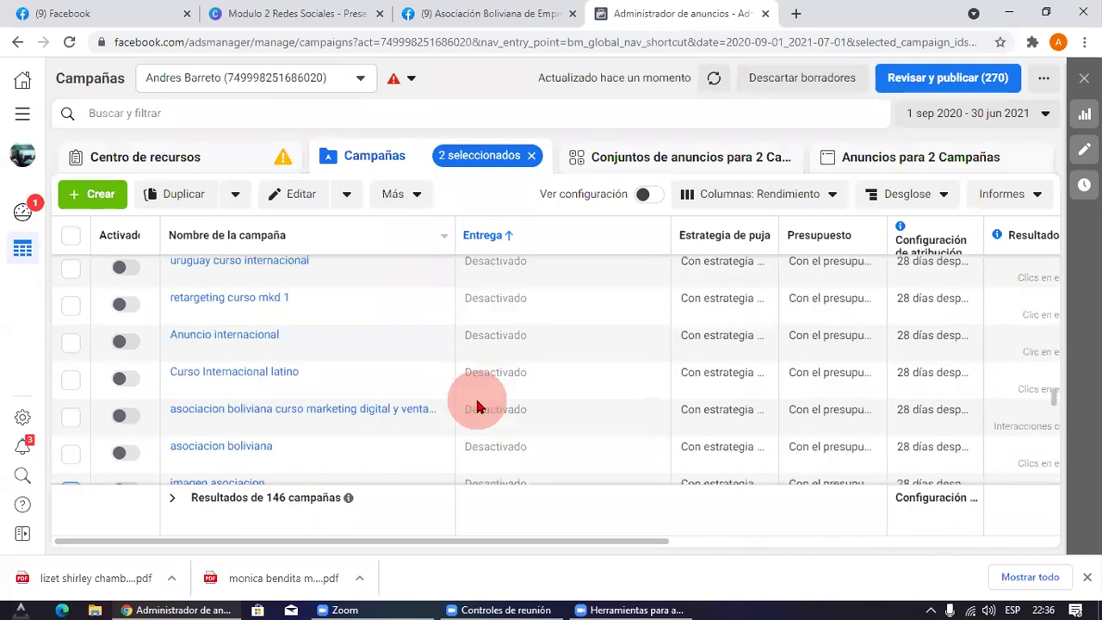
pyautogui.scroll(2, 478, 408)
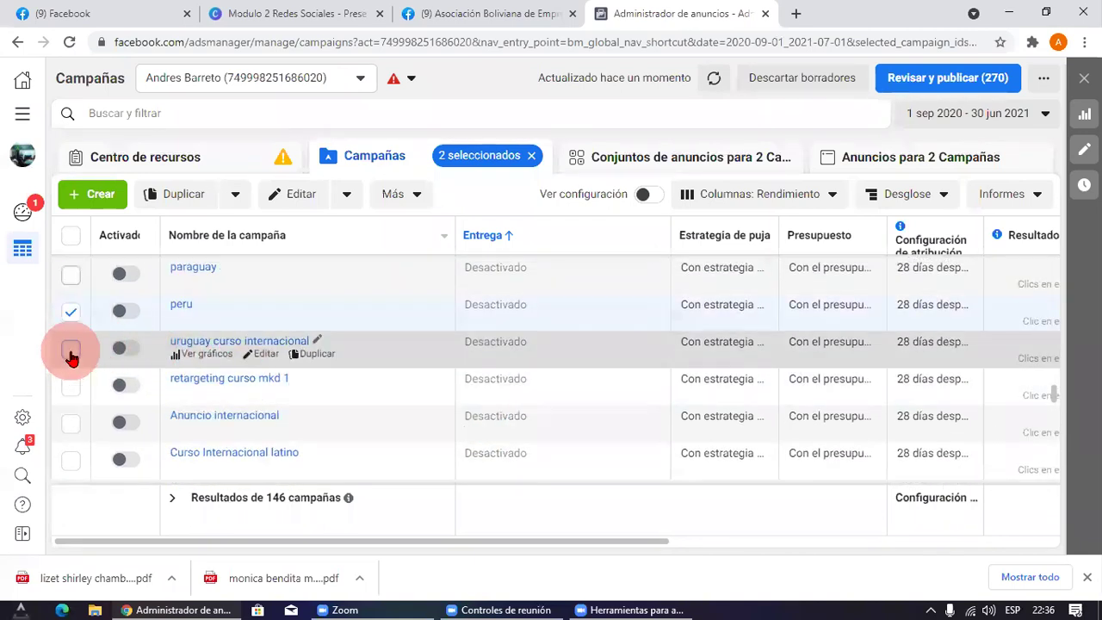
pyautogui.click(72, 353)
pyautogui.scroll(3, 327, 339)
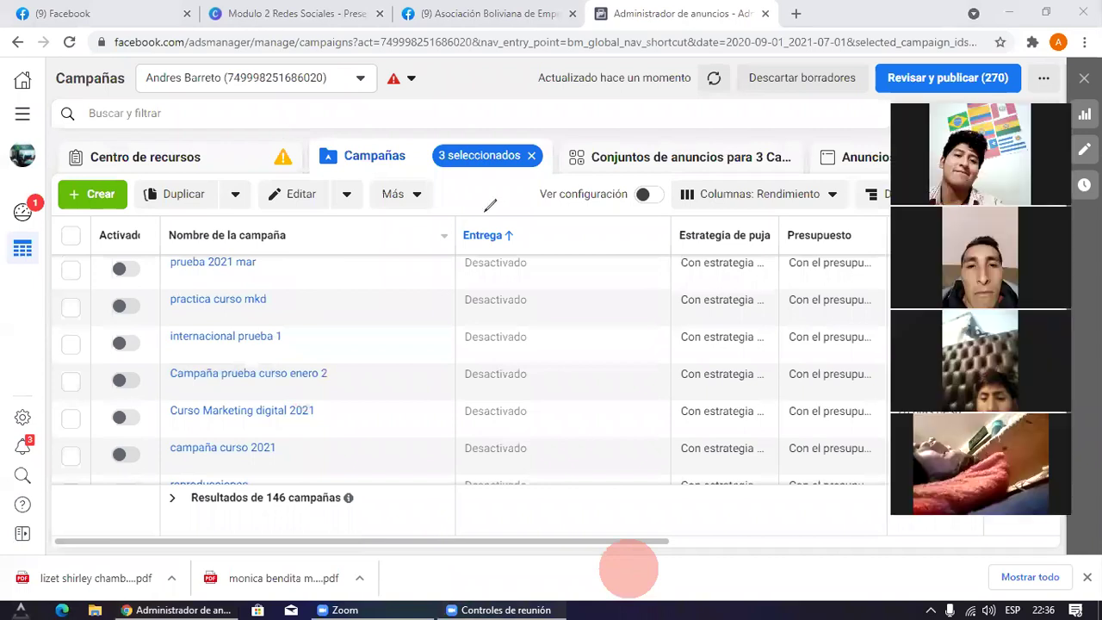
# Step: Circle the campaign, ad set and ad levels, draw arrows towards Campañas and Conjuntos de anuncios, and clear the annotations
pyautogui.moveTo(549, 138)
pyautogui.mouseDown()
pyautogui.moveTo(805, 190)
pyautogui.moveTo(552, 159)
pyautogui.moveTo(913, 104)
pyautogui.moveTo(806, 207)
pyautogui.moveTo(788, 142)
pyautogui.mouseUp()
pyautogui.moveTo(347, 318)
pyautogui.mouseDown()
pyautogui.moveTo(391, 208)
pyautogui.moveTo(301, 215)
pyautogui.mouseUp()
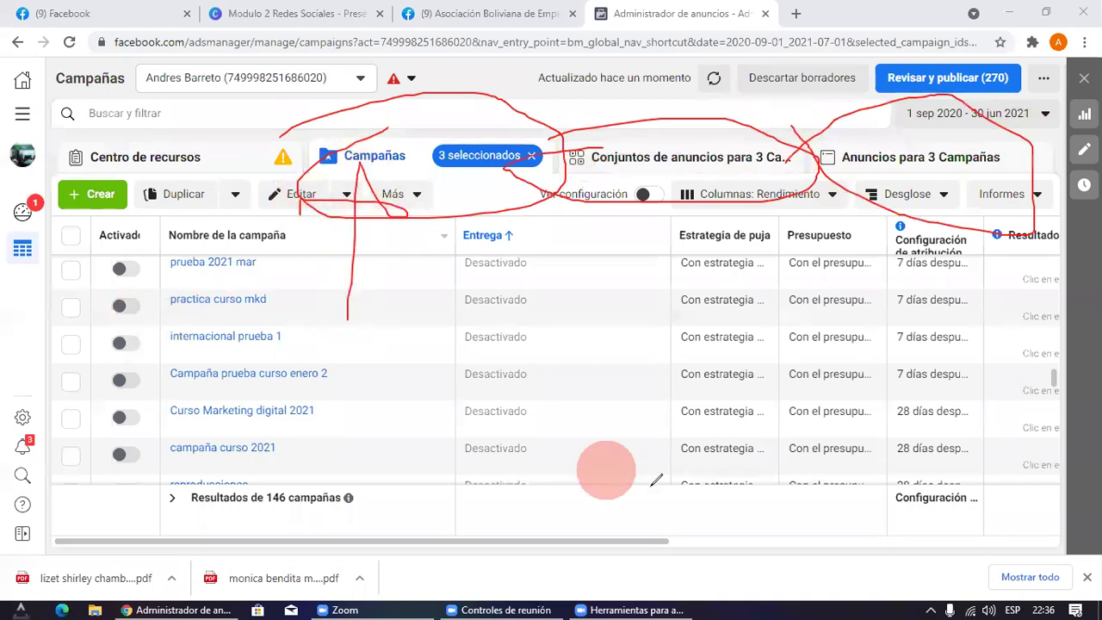
pyautogui.moveTo(598, 343)
pyautogui.mouseDown()
pyautogui.moveTo(635, 199)
pyautogui.moveTo(691, 183)
pyautogui.moveTo(665, 271)
pyautogui.mouseUp()
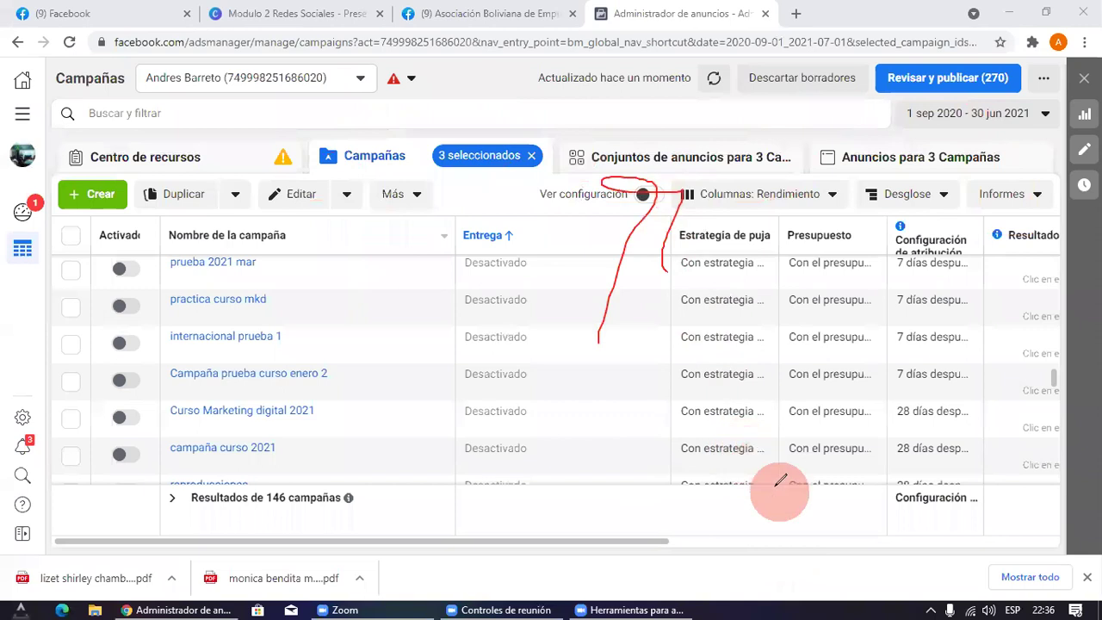
# Step: Open the ad sets of the selected campaigns and bring their budget and results columns into view
pyautogui.click(660, 162)
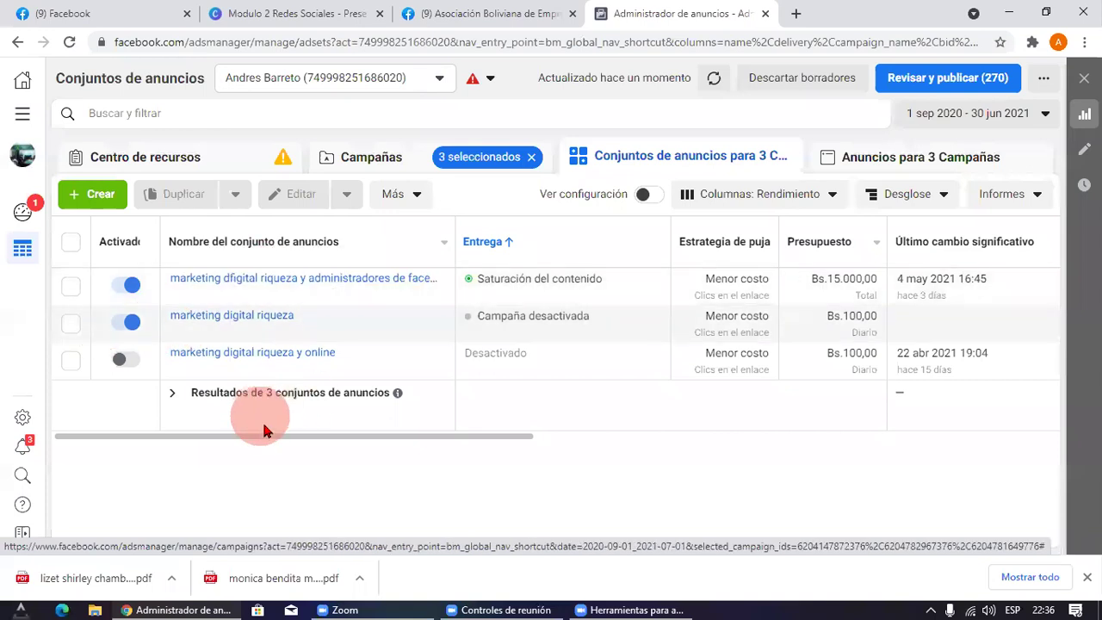
pyautogui.moveTo(275, 436); pyautogui.dragTo(366, 445)
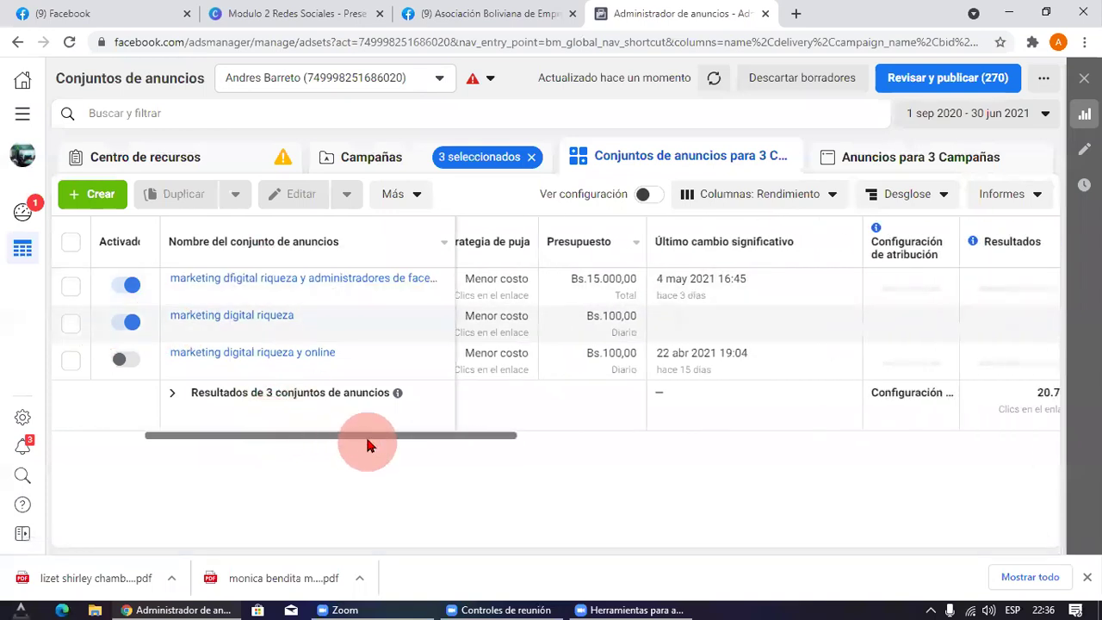
pyautogui.click(565, 290)
pyautogui.click(411, 488)
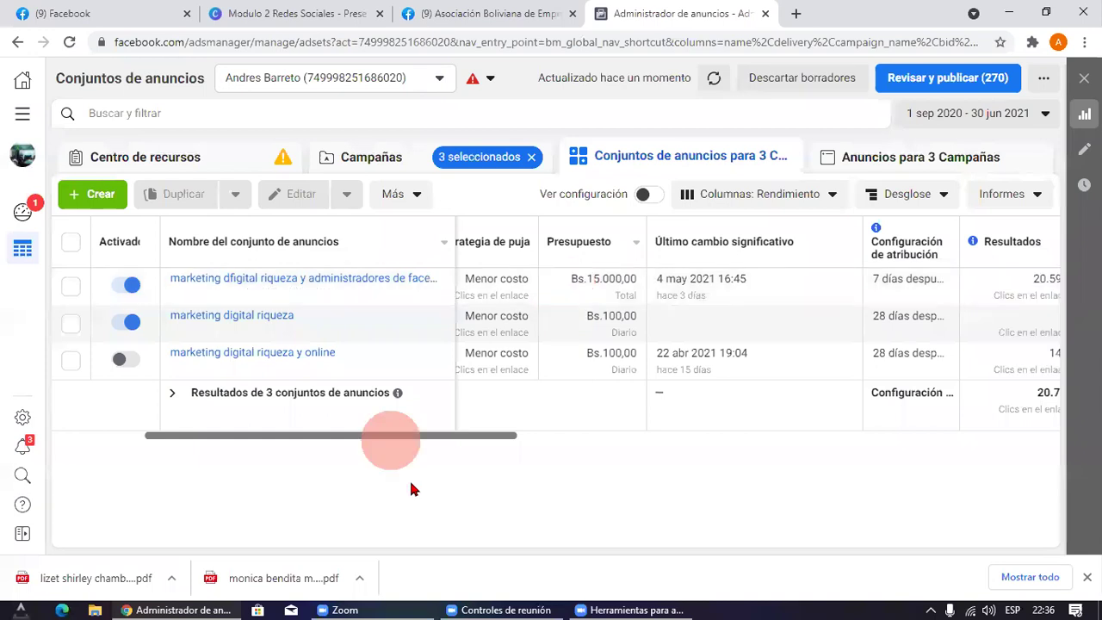
# Step: Draw annotations around the Presupuesto values and the ad set heading, and erase them
pyautogui.click(618, 578)
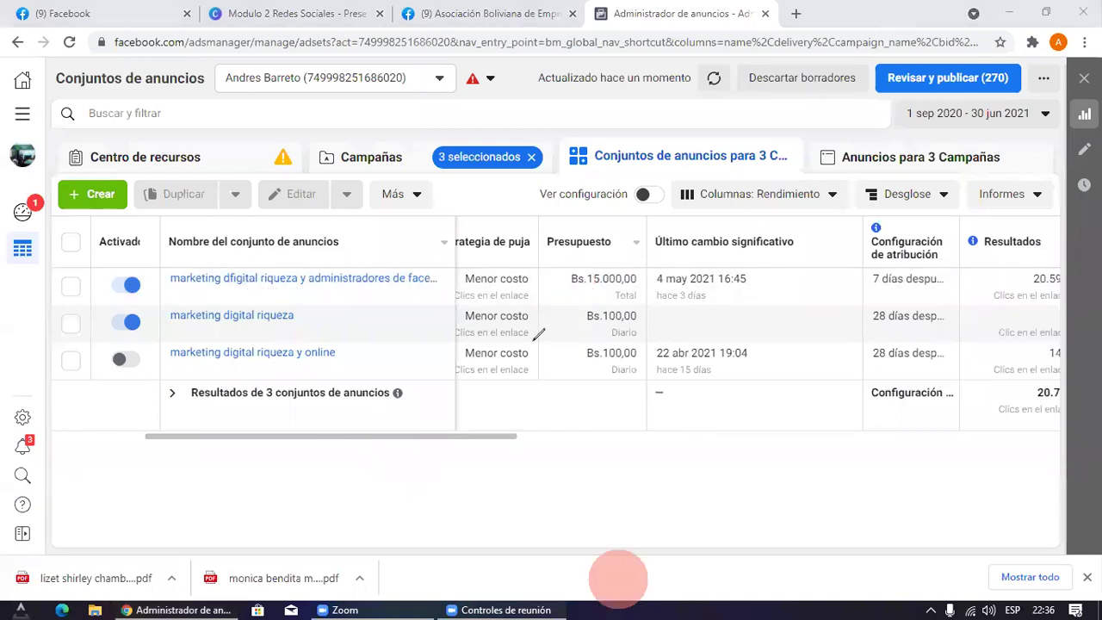
pyautogui.moveTo(538, 303); pyautogui.dragTo(567, 305)
pyautogui.moveTo(543, 167)
pyautogui.mouseDown()
pyautogui.moveTo(586, 231)
pyautogui.moveTo(553, 235)
pyautogui.mouseUp()
pyautogui.moveTo(607, 299)
pyautogui.mouseDown()
pyautogui.moveTo(523, 332)
pyautogui.moveTo(641, 396)
pyautogui.moveTo(552, 391)
pyautogui.mouseUp()
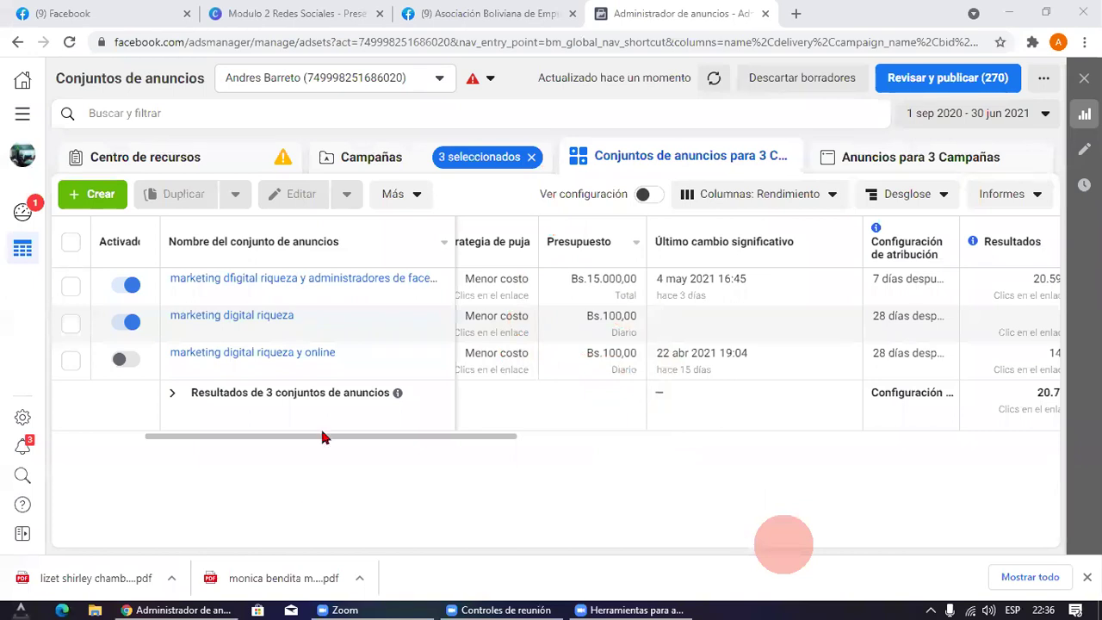
# Step: Examine the ad sets' reach, impressions, cost per result and spend, and reapply the date range 1 sep 2020 - 30 jun 2021
pyautogui.moveTo(325, 438); pyautogui.dragTo(586, 465)
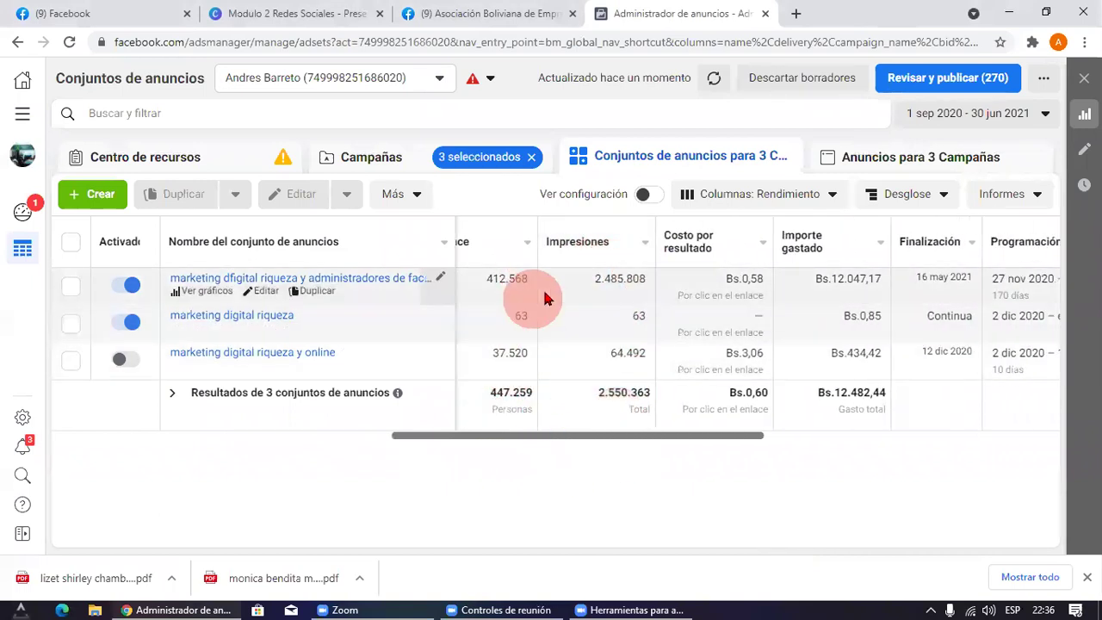
pyautogui.click(937, 119)
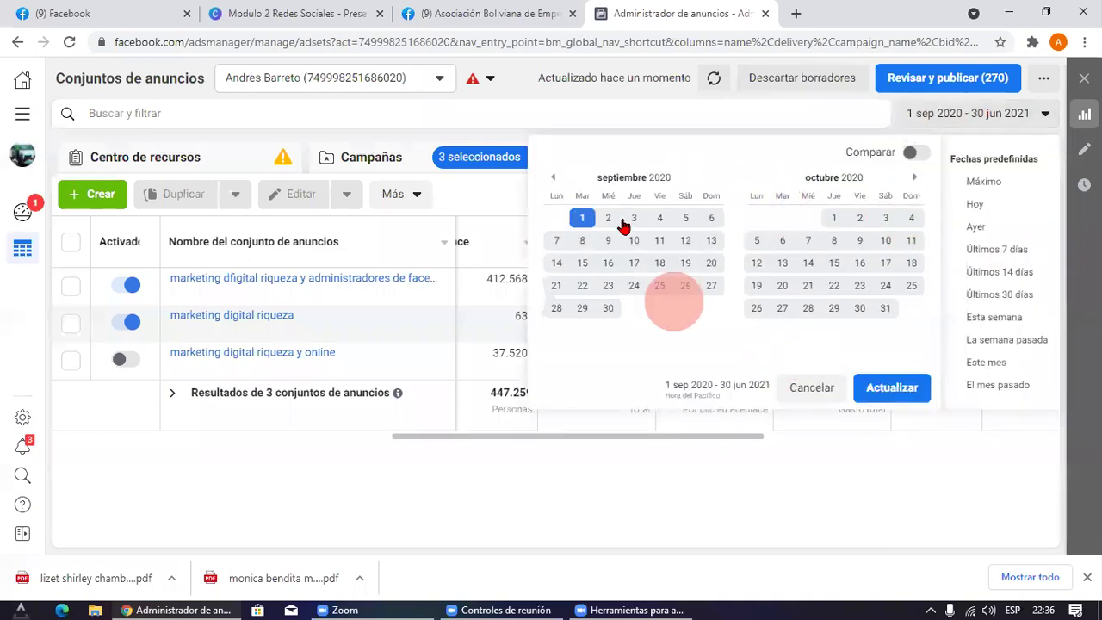
pyautogui.click(884, 398)
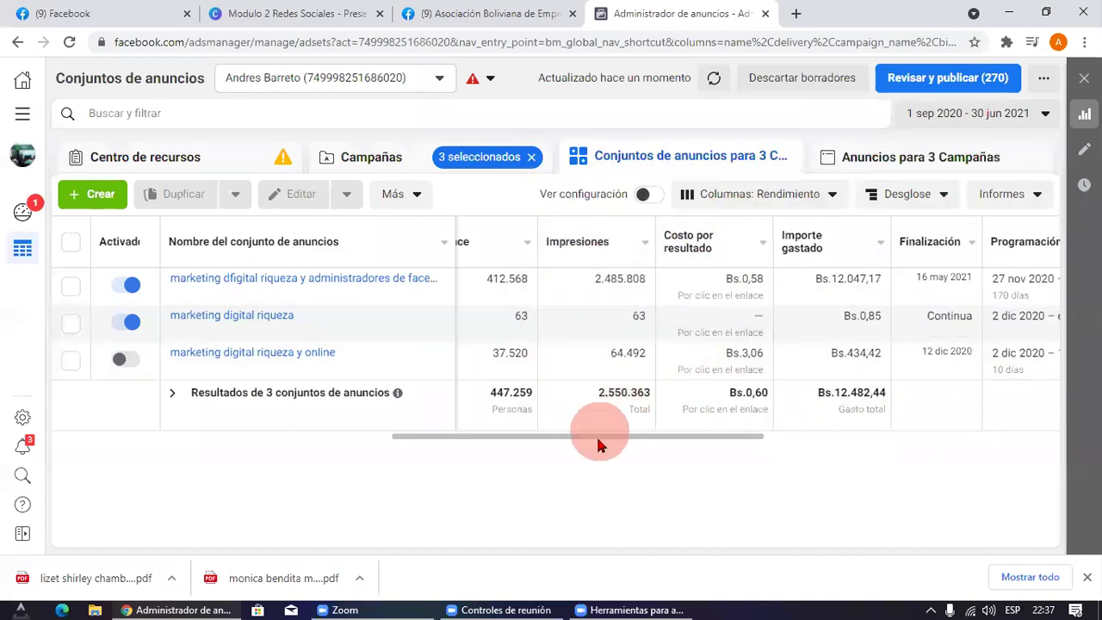
# Step: Draw an arrow pointing at the "Columnas: Rendimiento" setting and clear the drawing
pyautogui.moveTo(580, 451); pyautogui.dragTo(447, 420)
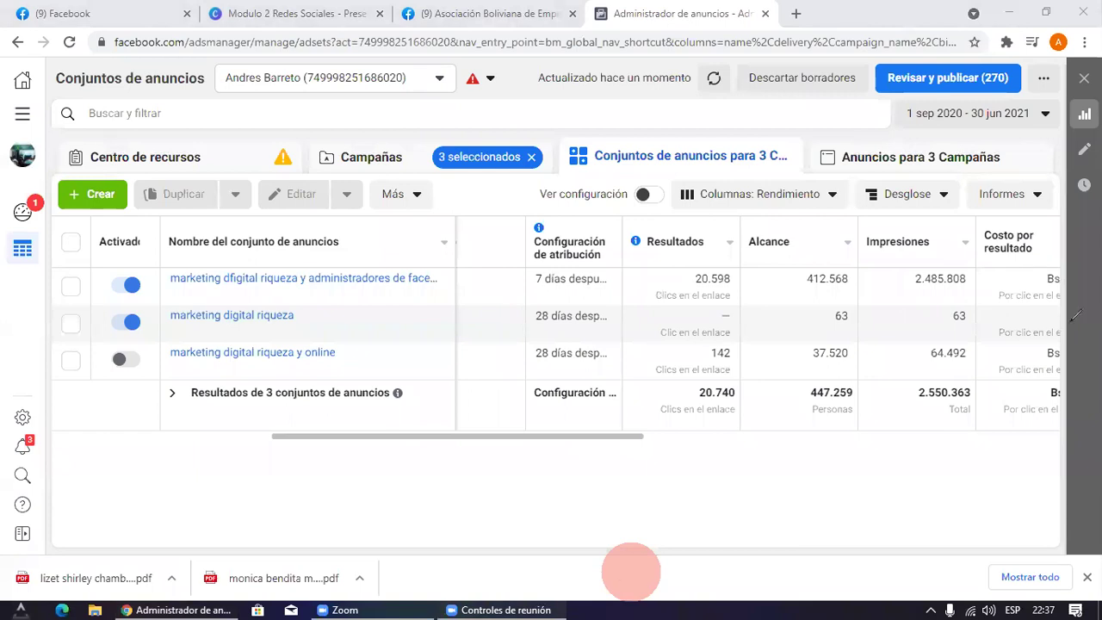
pyautogui.moveTo(424, 450)
pyautogui.mouseDown()
pyautogui.moveTo(633, 312)
pyautogui.moveTo(728, 204)
pyautogui.moveTo(732, 226)
pyautogui.mouseUp()
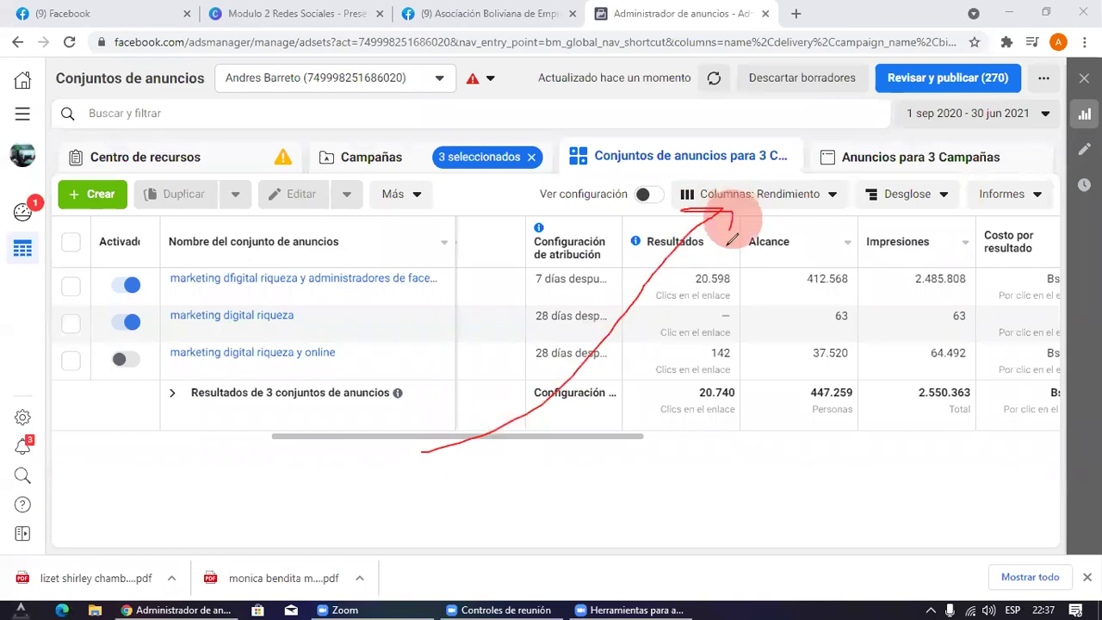
pyautogui.click(798, 545)
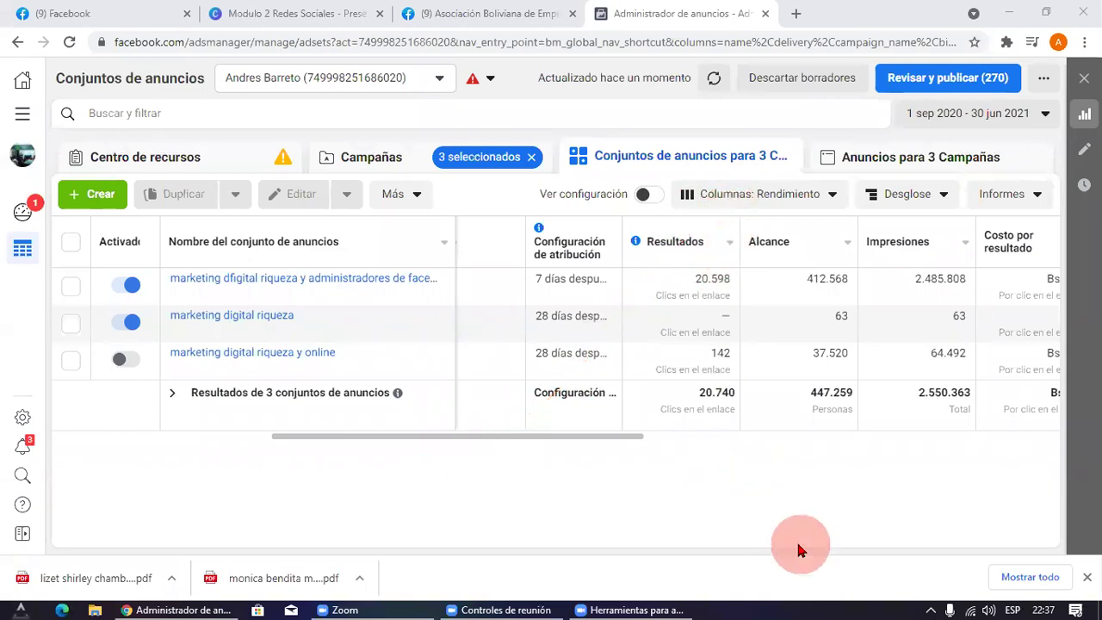
# Step: Open the column customization for the ad sets table from its column presets
pyautogui.click(780, 194)
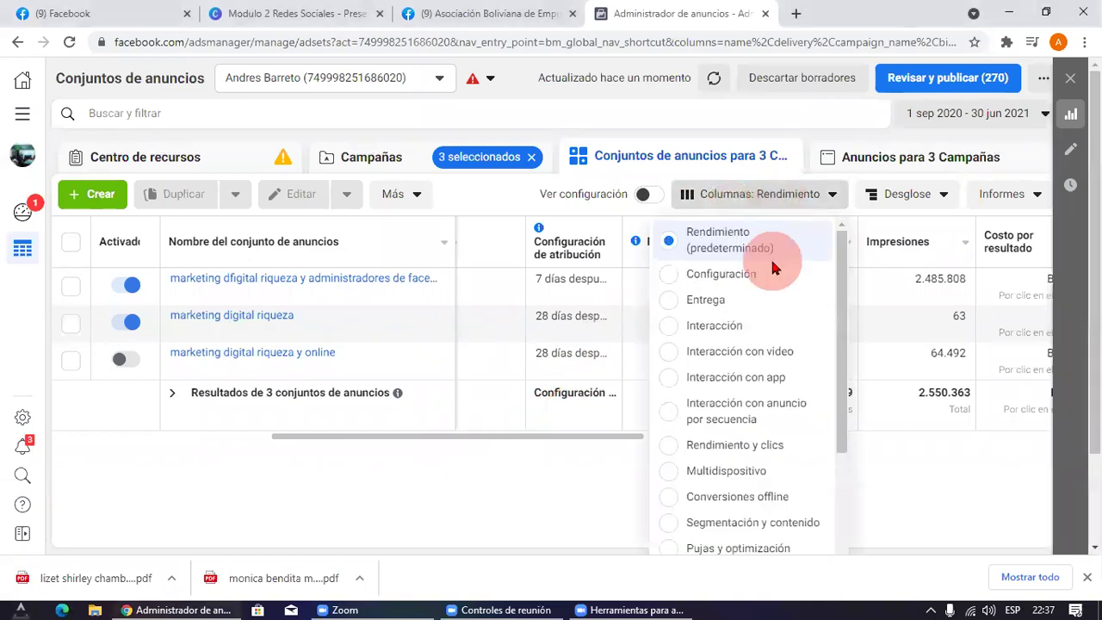
pyautogui.scroll(-4, 777, 352)
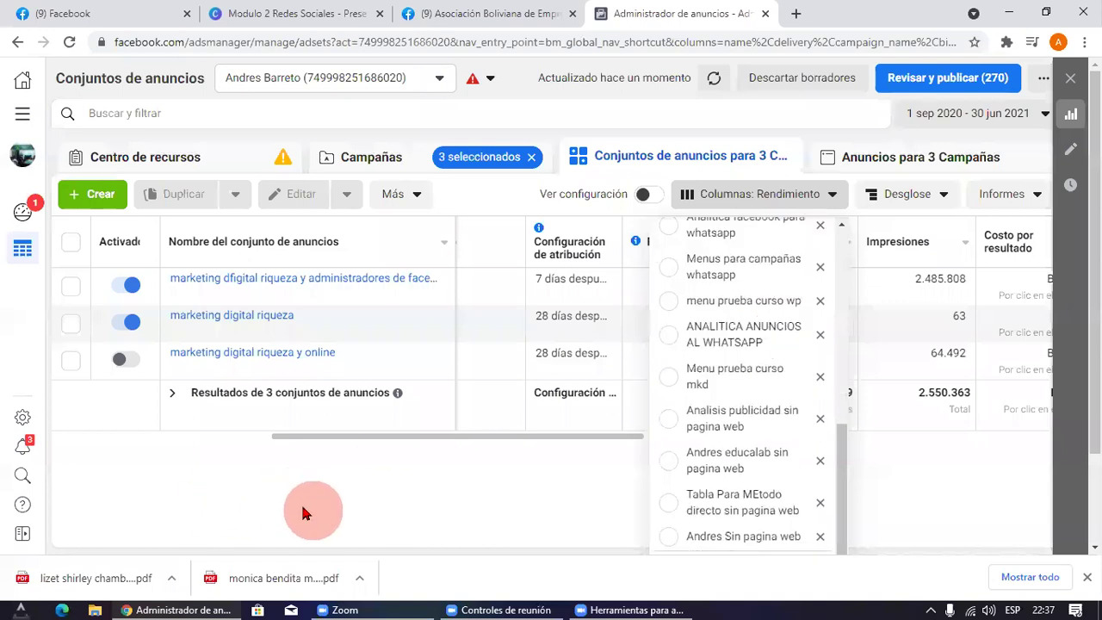
pyautogui.scroll(-1, 721, 541)
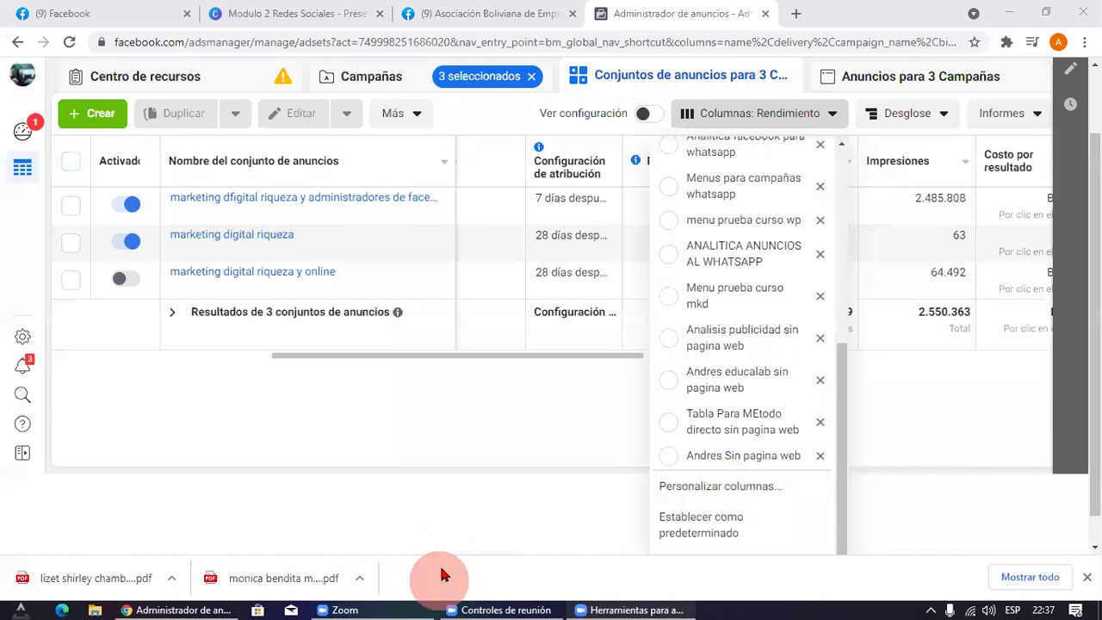
pyautogui.click(756, 491)
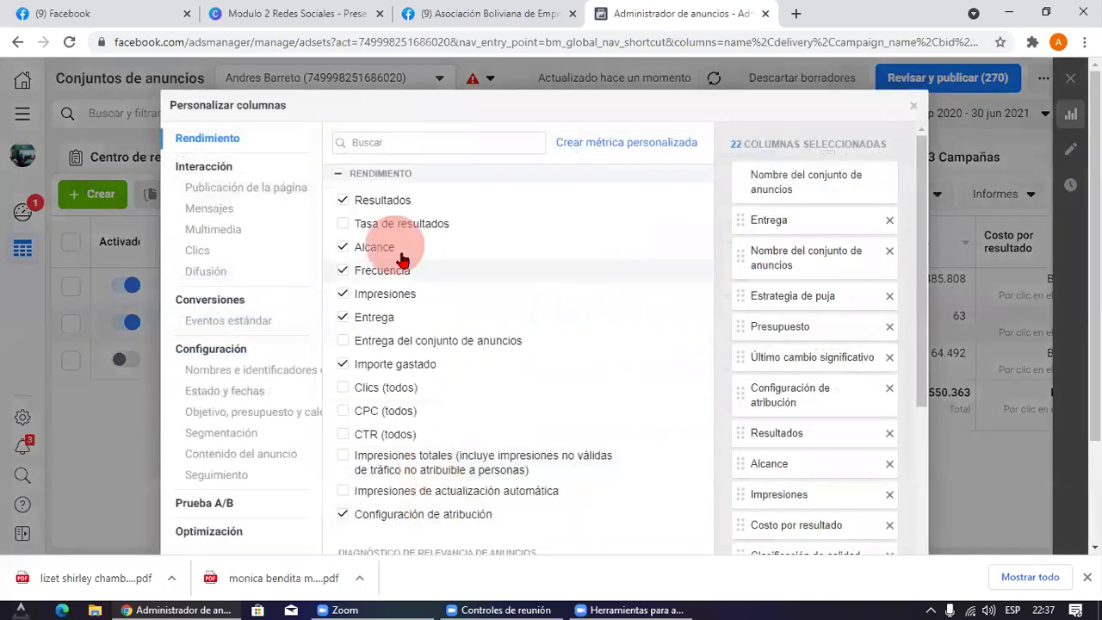
# Step: Add the CPC (todos), CTR (todos) and CPM (costo por mil impresiones) metrics to the selected columns
pyautogui.scroll(-20, 397, 355)
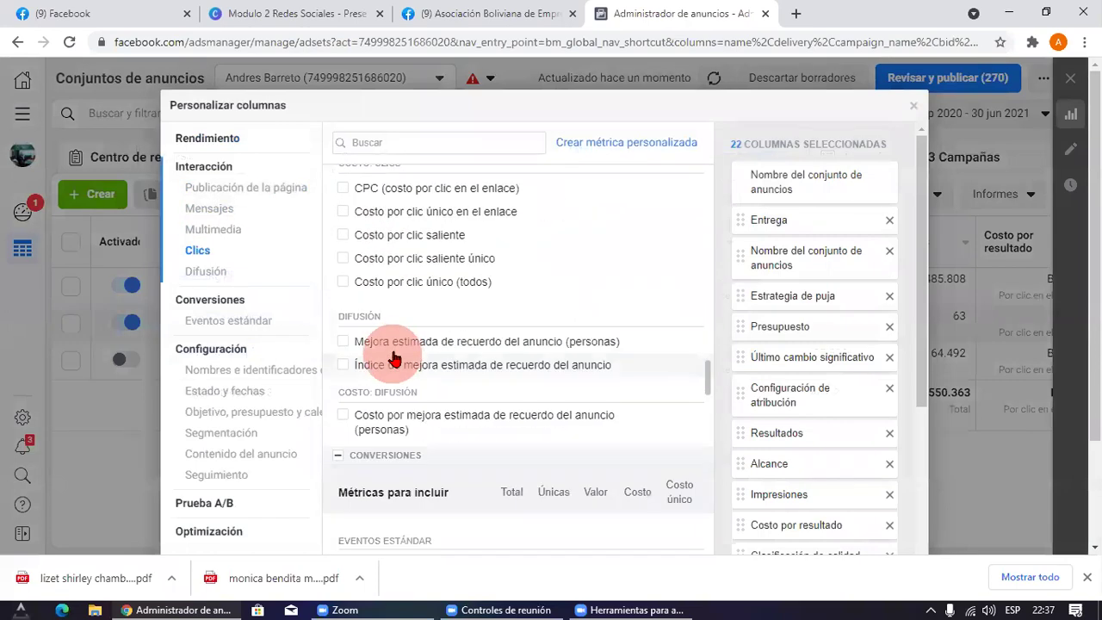
pyautogui.scroll(-5, 399, 353)
pyautogui.scroll(10, 413, 370)
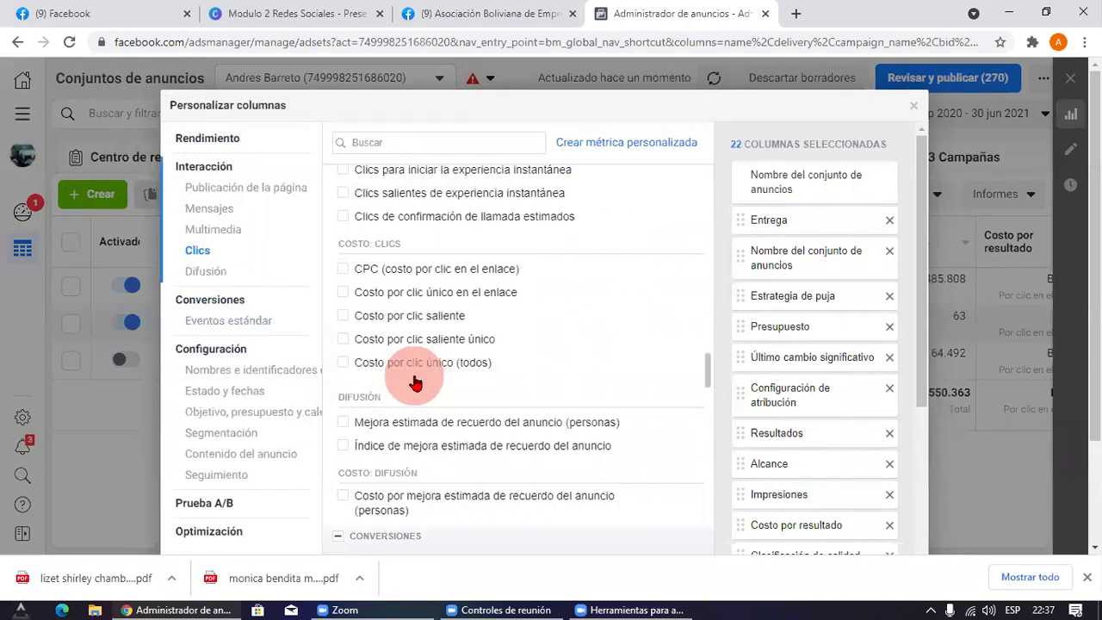
pyautogui.scroll(15, 417, 381)
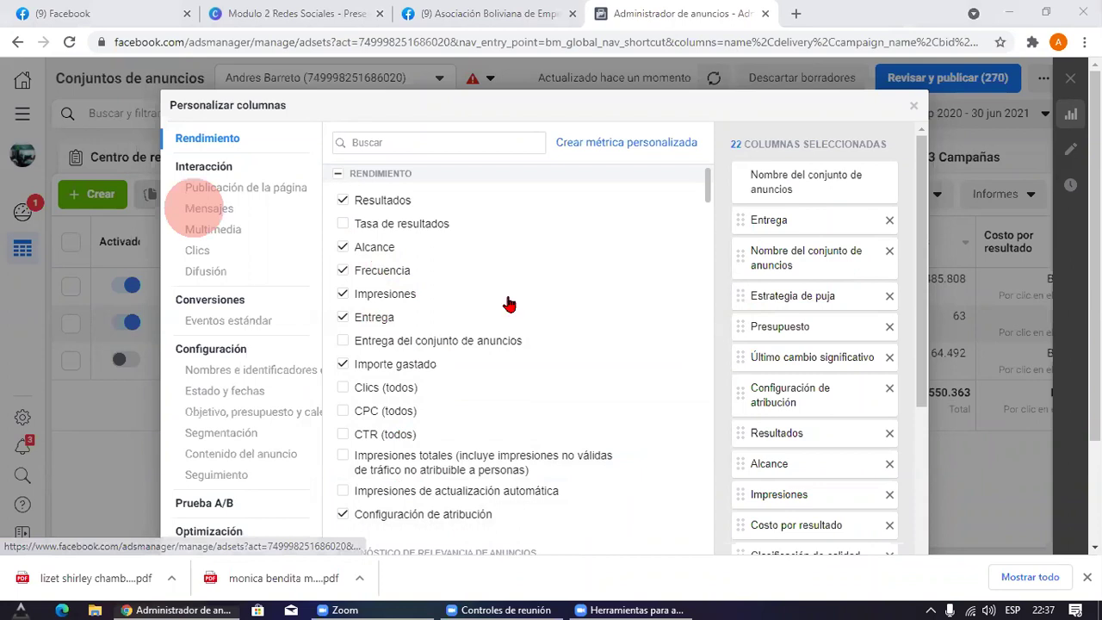
pyautogui.scroll(-3, 441, 258)
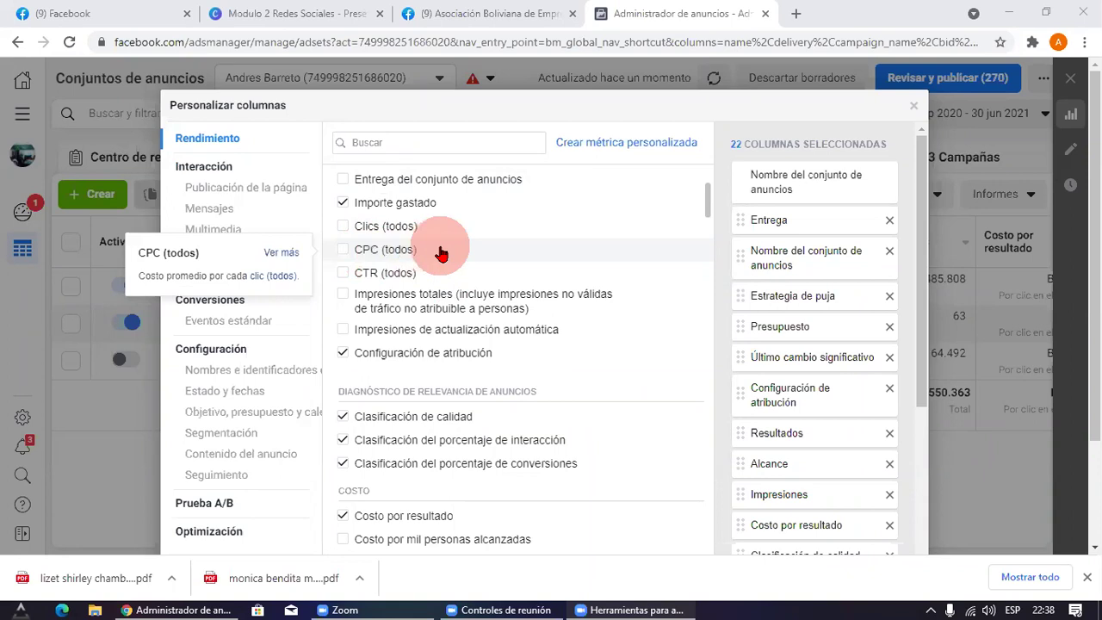
pyautogui.click(345, 258)
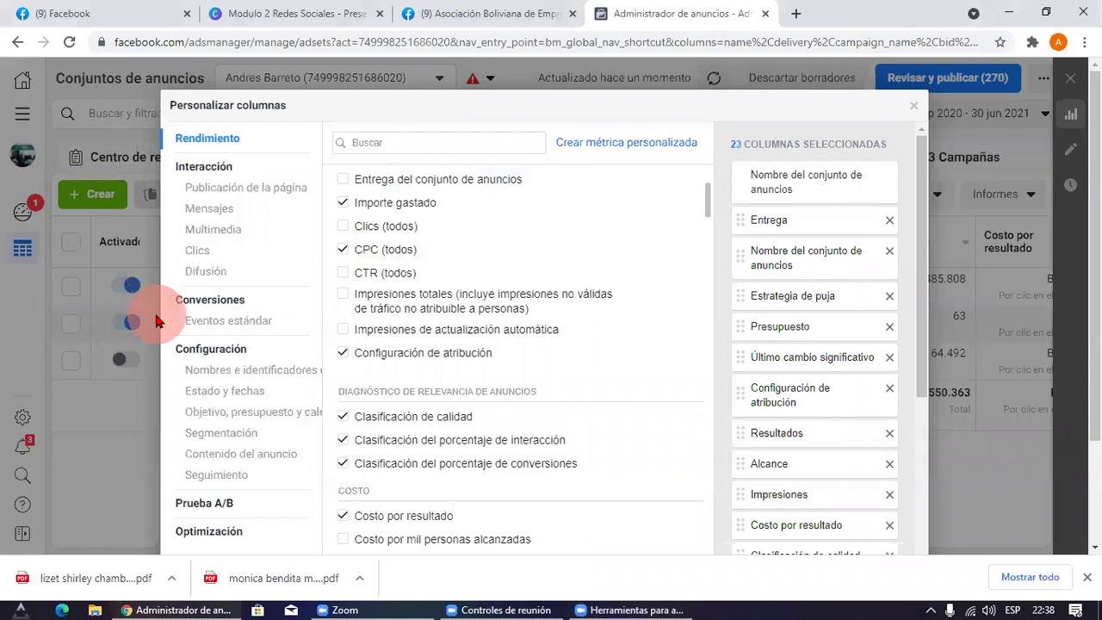
pyautogui.moveTo(368, 276)
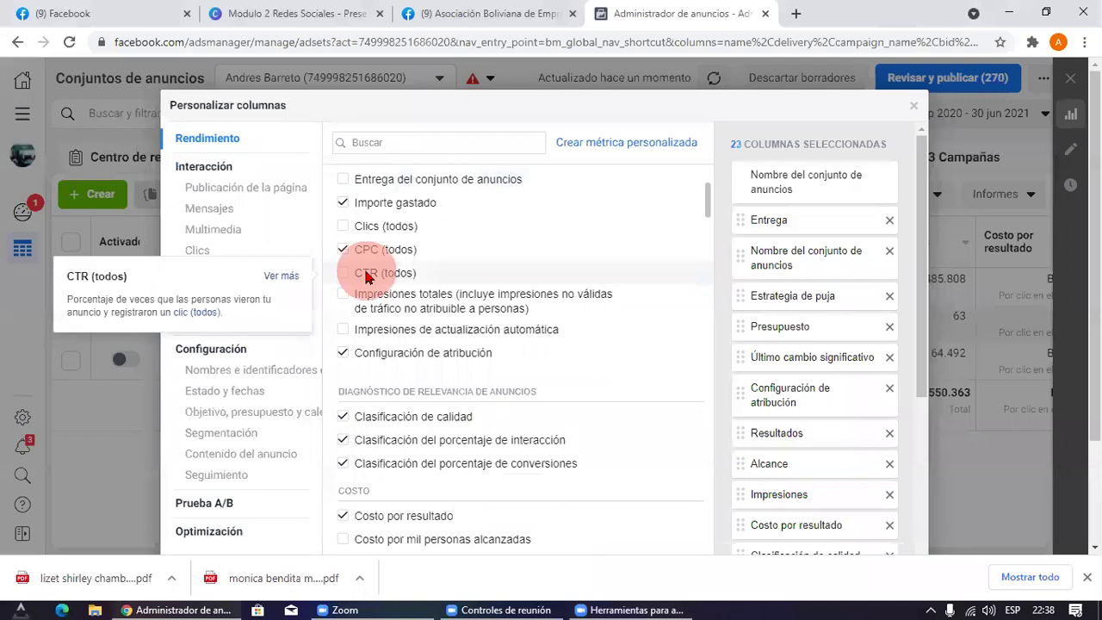
pyautogui.click(345, 273)
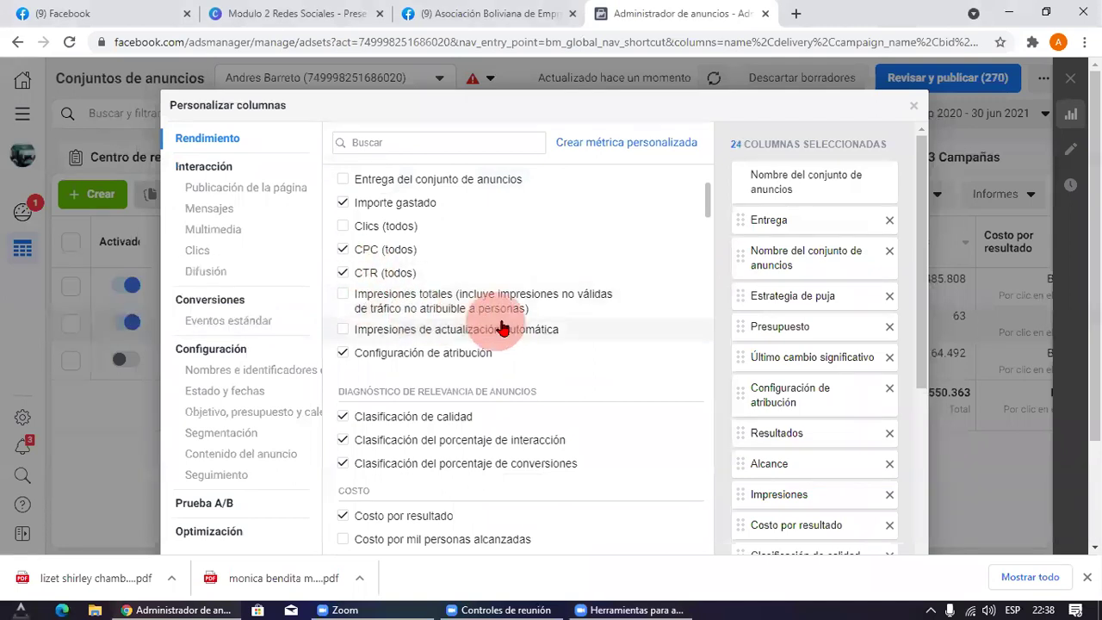
pyautogui.moveTo(399, 302)
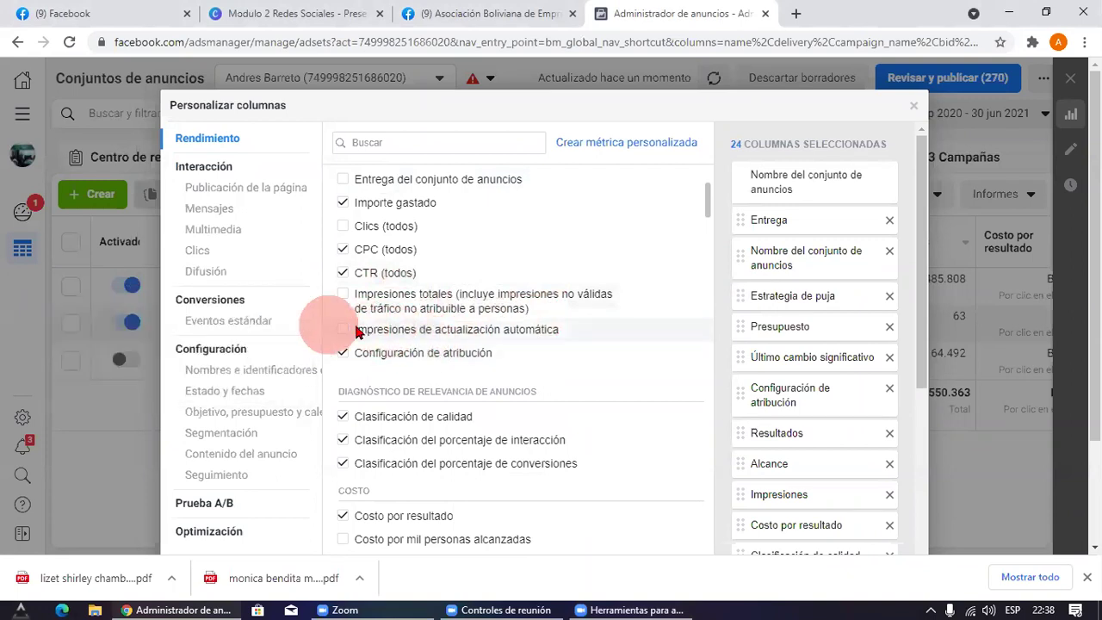
pyautogui.scroll(-3, 516, 328)
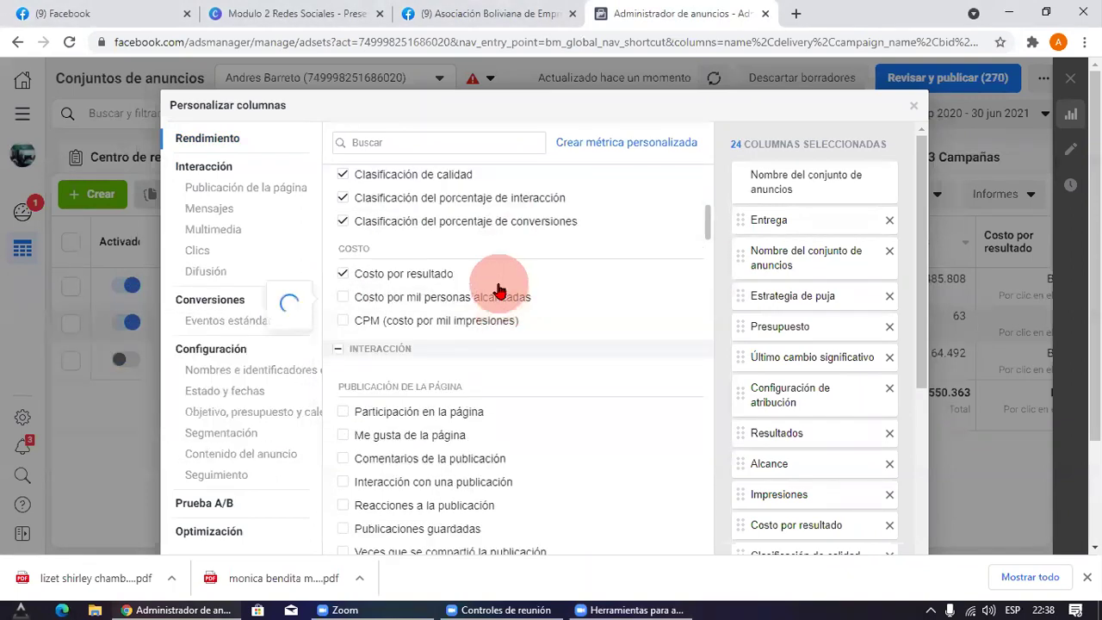
pyautogui.moveTo(362, 310)
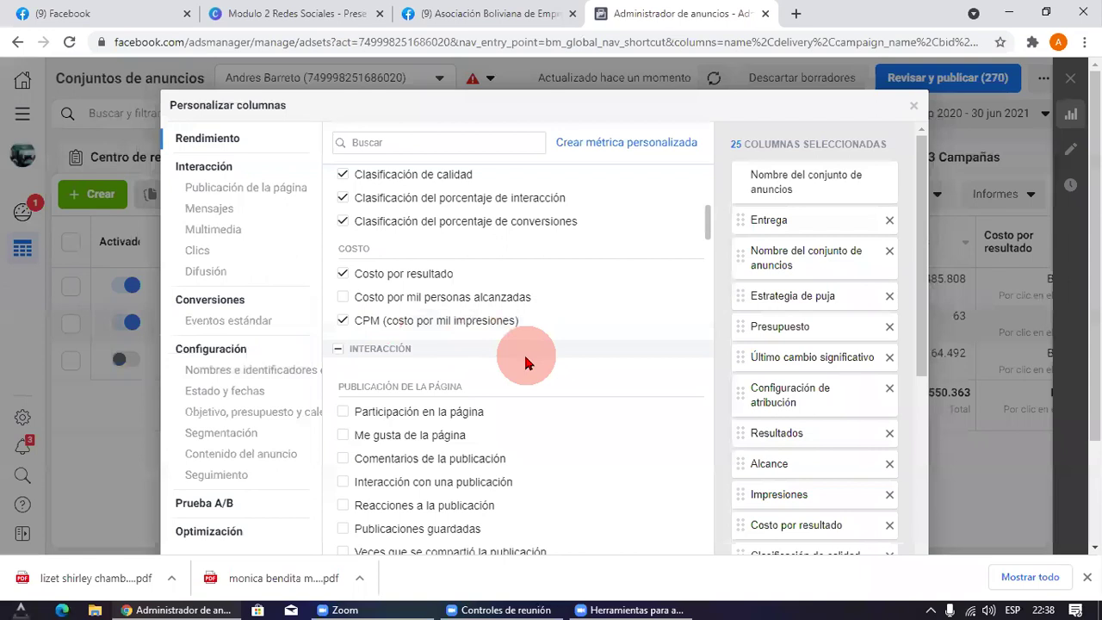
# Step: Examine the available Interacción metrics for page posts, messages and multimedia, including their cost metrics
pyautogui.scroll(-2, 524, 358)
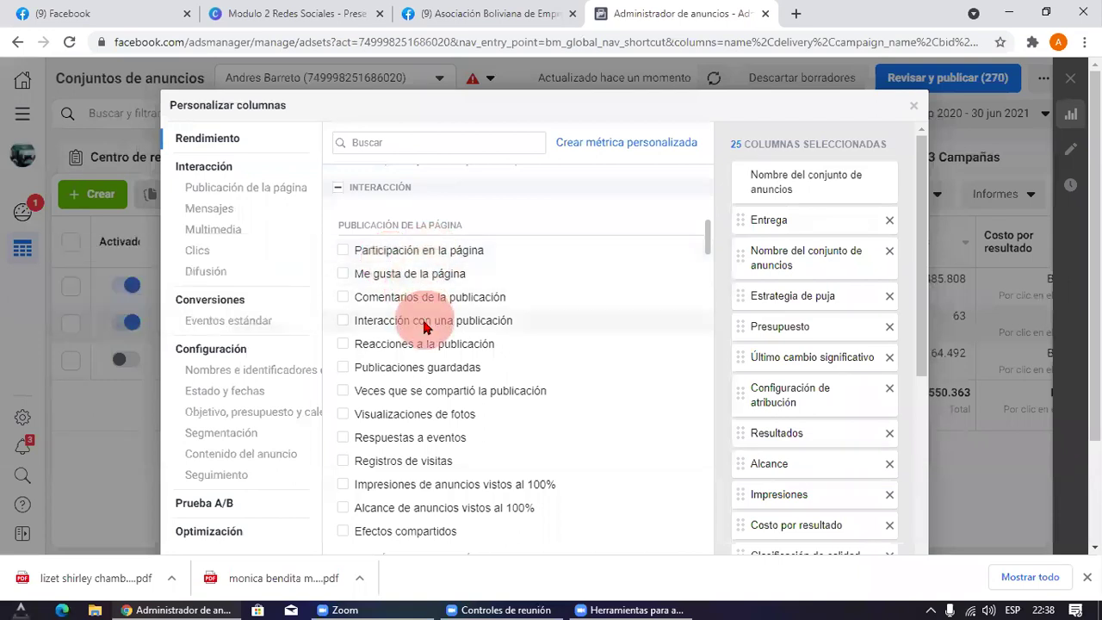
pyautogui.scroll(-3, 423, 359)
pyautogui.scroll(3, 422, 290)
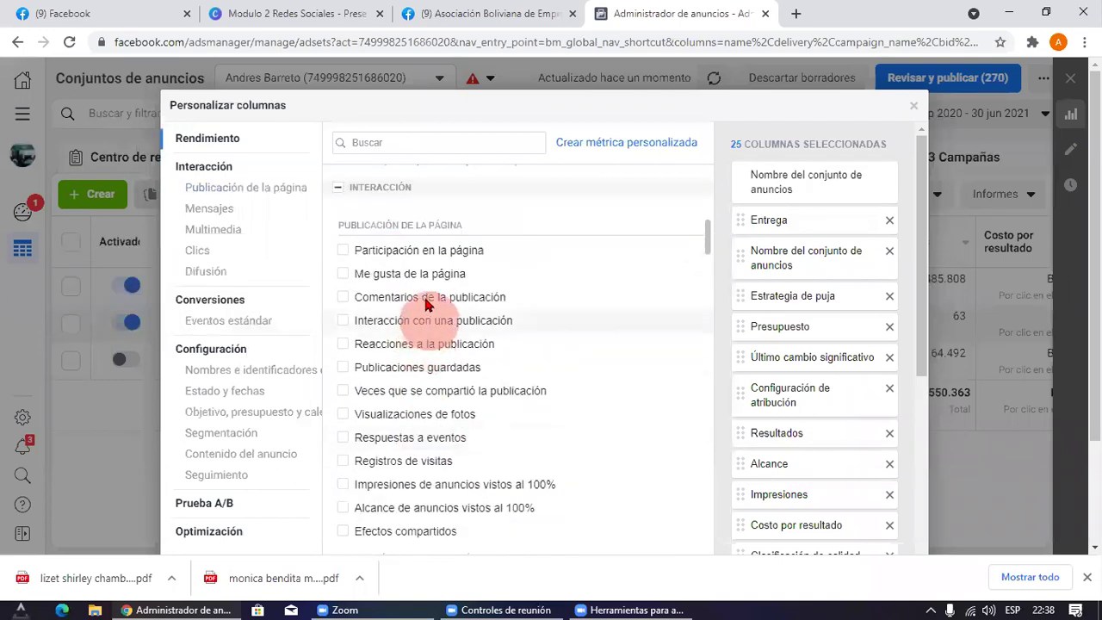
pyautogui.scroll(-1, 439, 396)
pyautogui.scroll(-1, 444, 400)
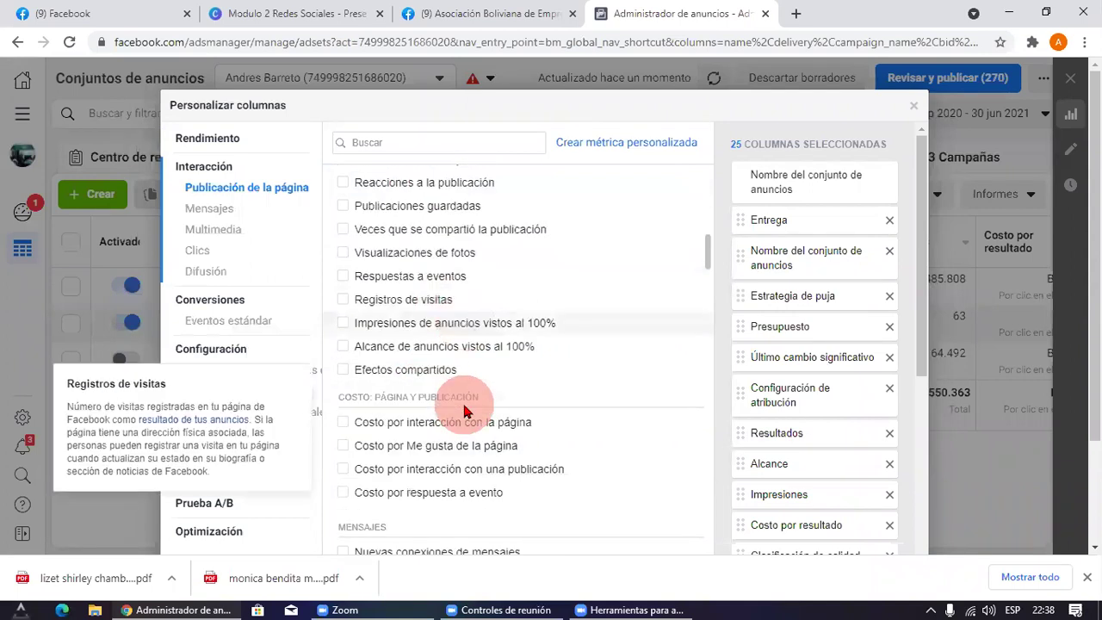
pyautogui.scroll(-1, 448, 394)
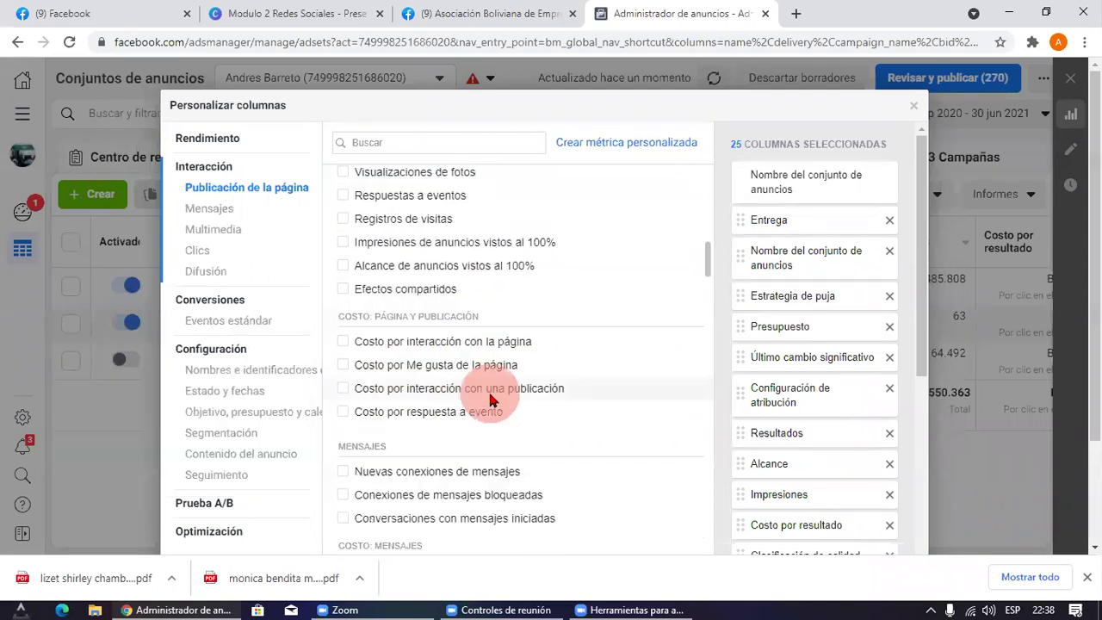
pyautogui.scroll(-1, 431, 405)
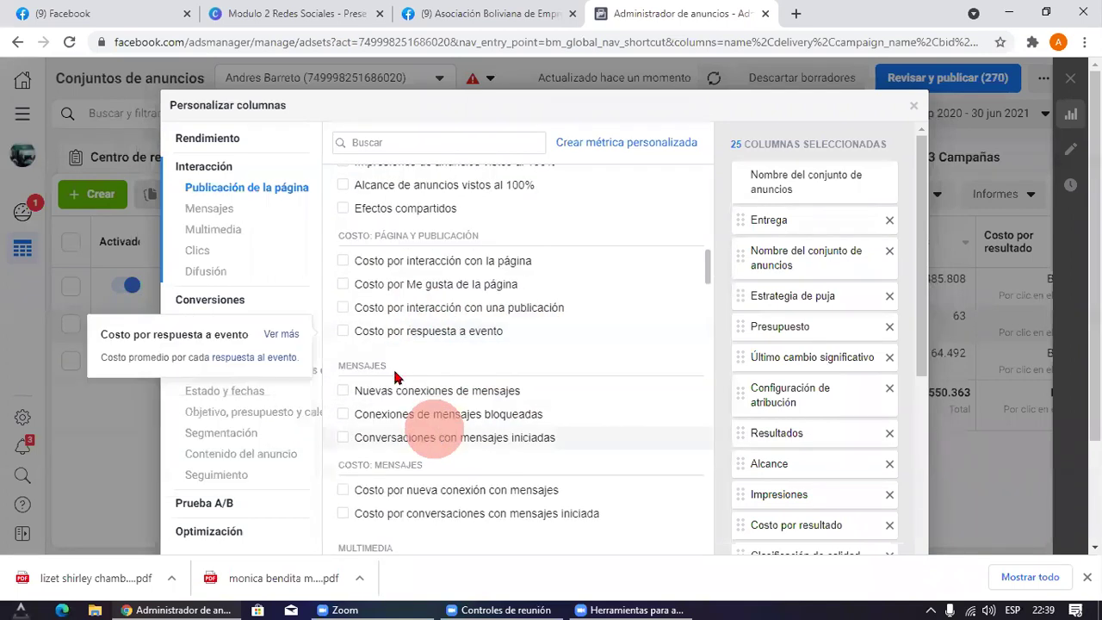
pyautogui.moveTo(371, 271)
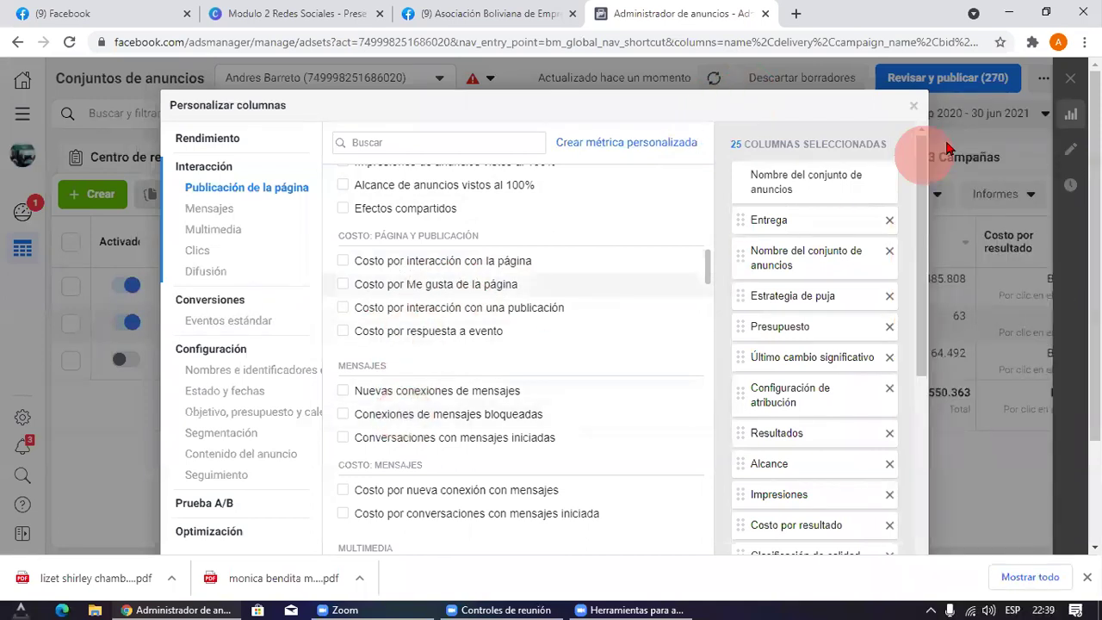
pyautogui.scroll(-1, 450, 370)
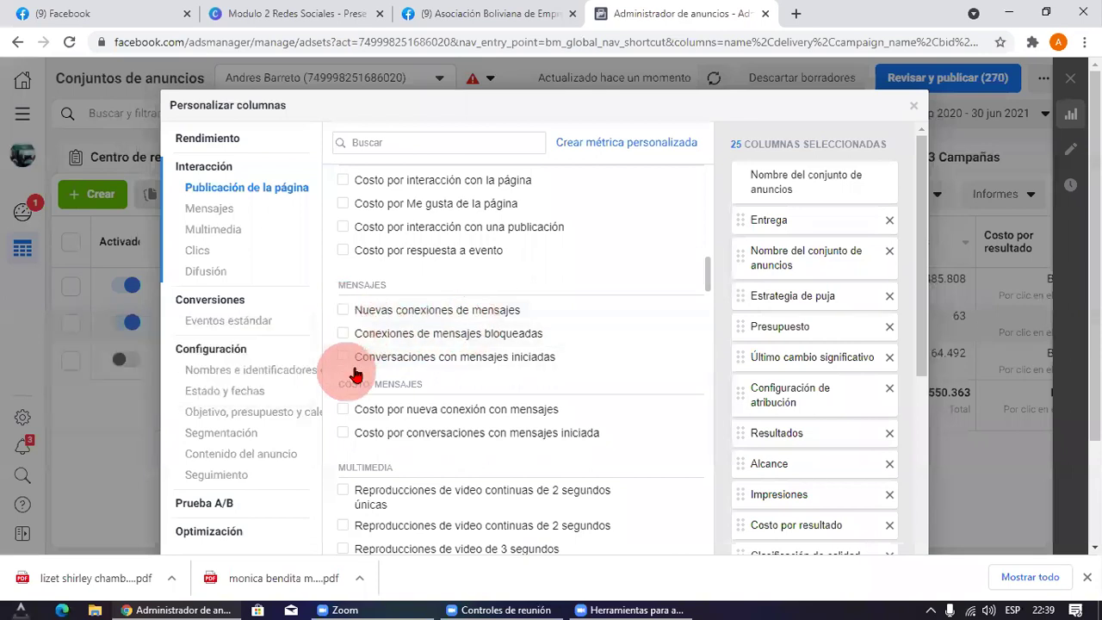
pyautogui.scroll(-3, 404, 361)
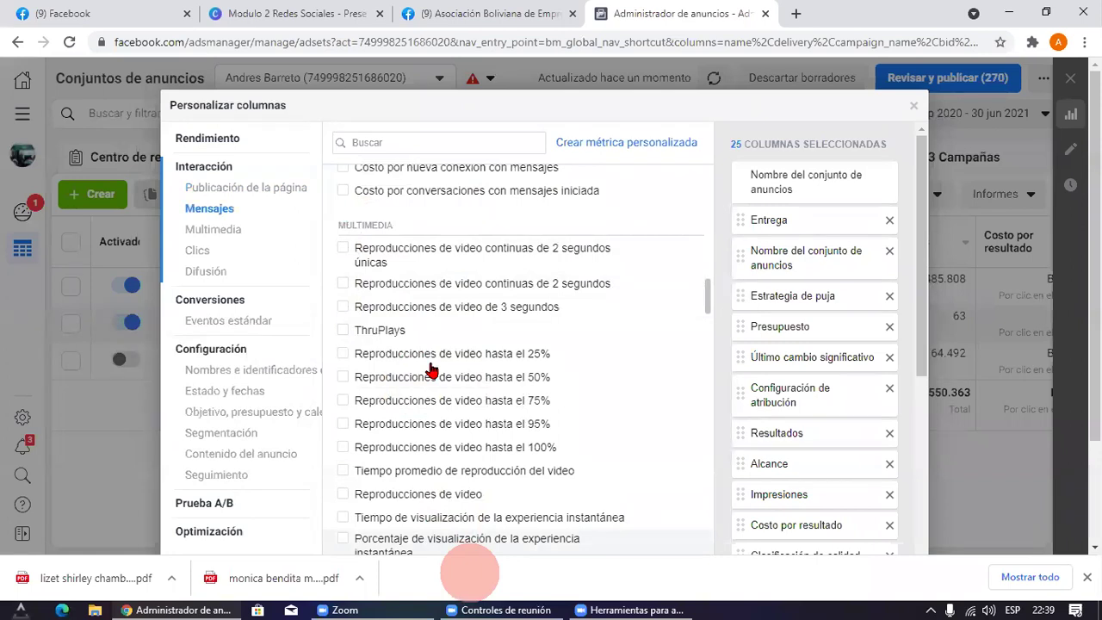
# Step: Circle the Multimedia video metrics, erase the drawing and view the ThruPlays description
pyautogui.moveTo(319, 320)
pyautogui.mouseDown()
pyautogui.moveTo(634, 568)
pyautogui.moveTo(362, 535)
pyautogui.moveTo(334, 225)
pyautogui.mouseUp()
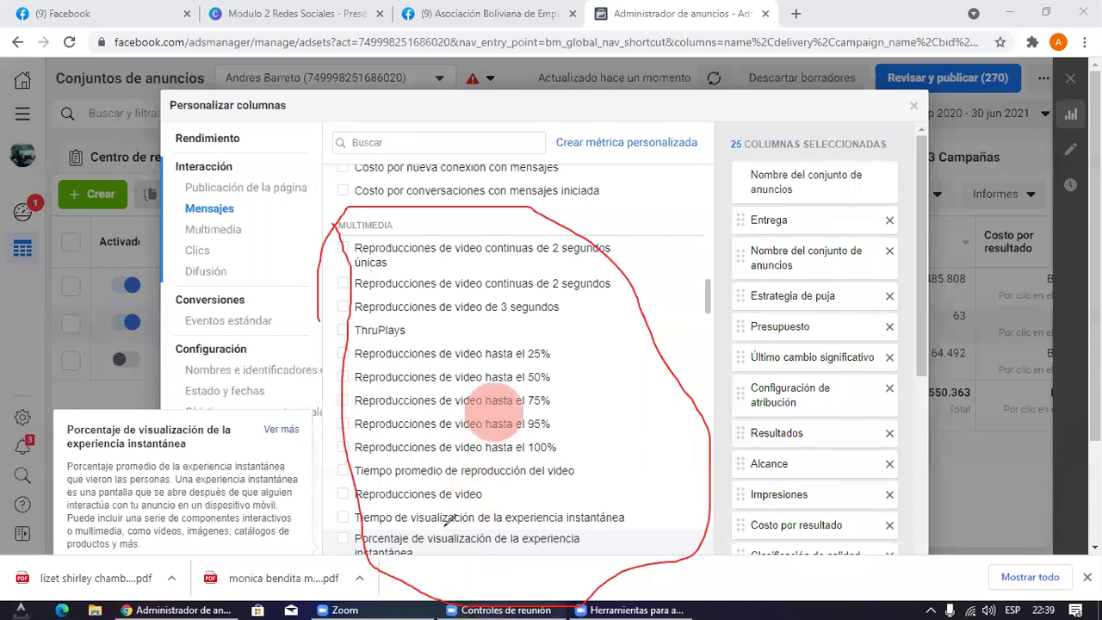
pyautogui.click(715, 49)
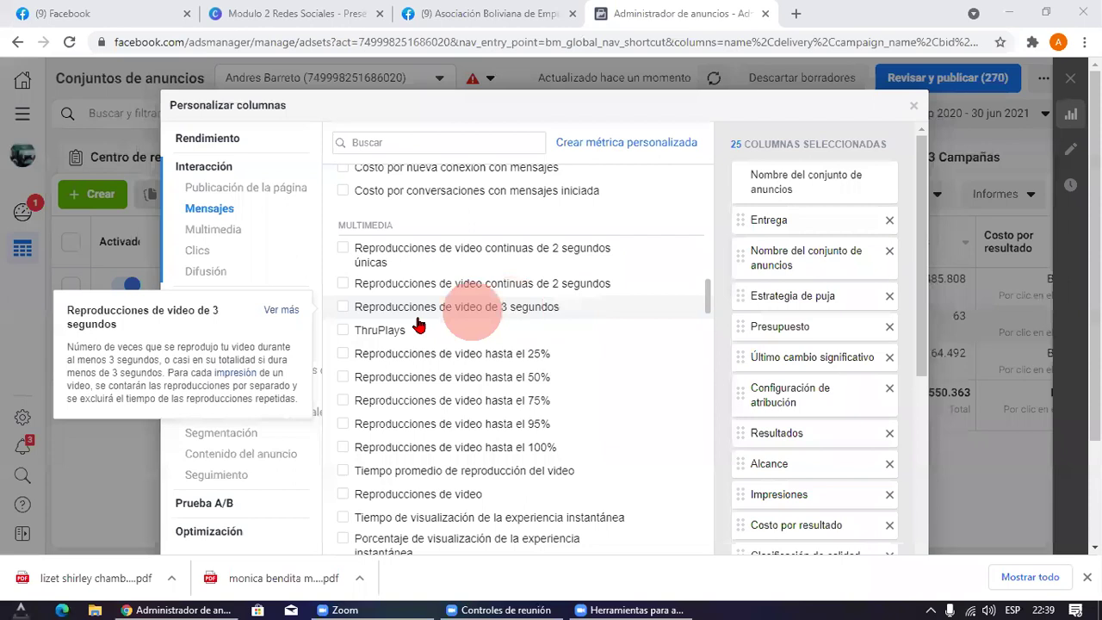
pyautogui.moveTo(379, 337)
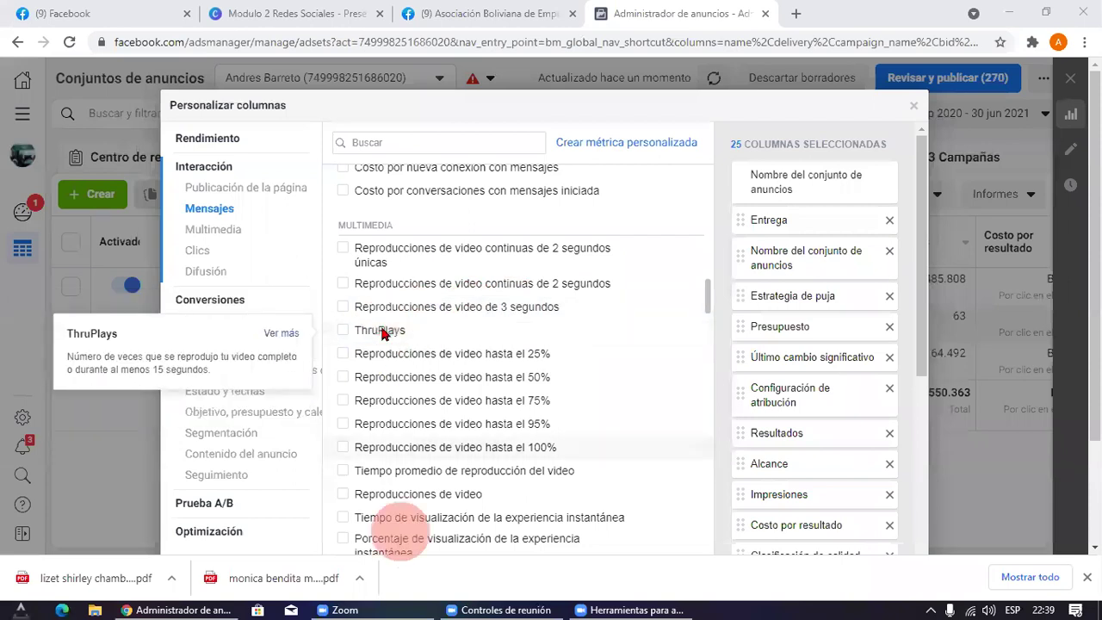
pyautogui.click(386, 335)
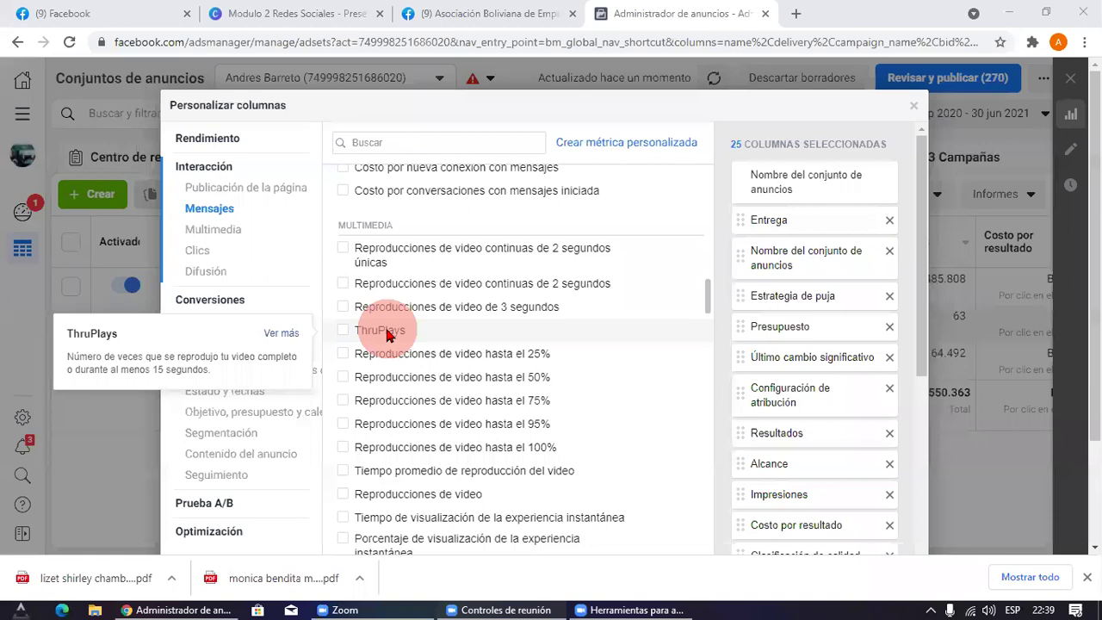
# Step: Underline the video playback metrics from 25% to 100%, circle that group, and erase the annotations
pyautogui.scroll(-1, 387, 335)
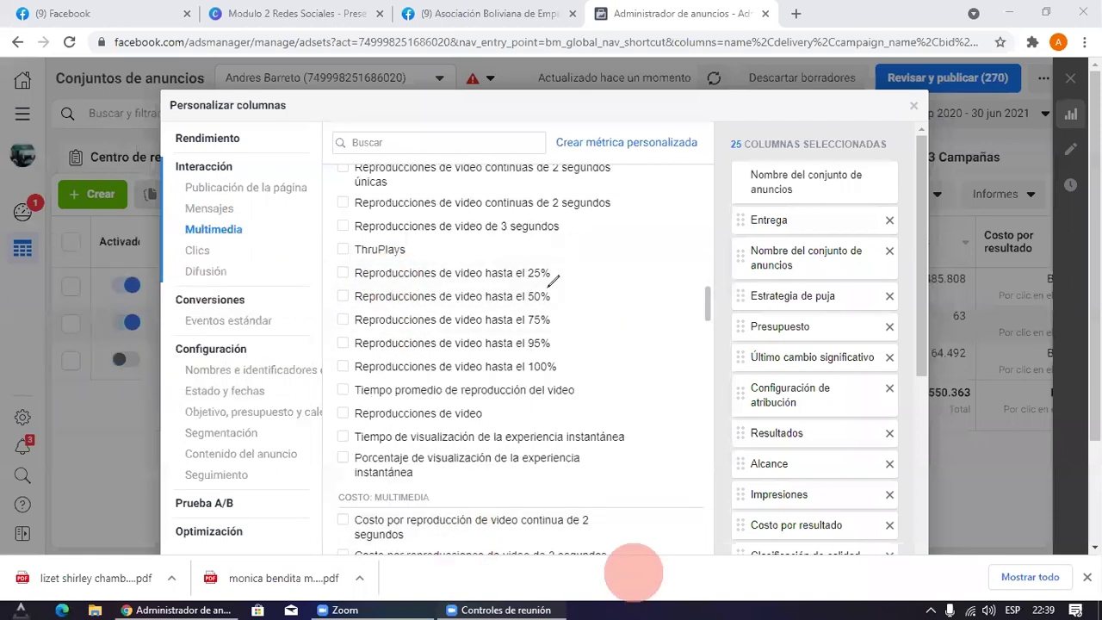
pyautogui.moveTo(571, 277); pyautogui.dragTo(513, 281)
pyautogui.moveTo(490, 301); pyautogui.dragTo(594, 292)
pyautogui.moveTo(482, 330); pyautogui.dragTo(585, 320)
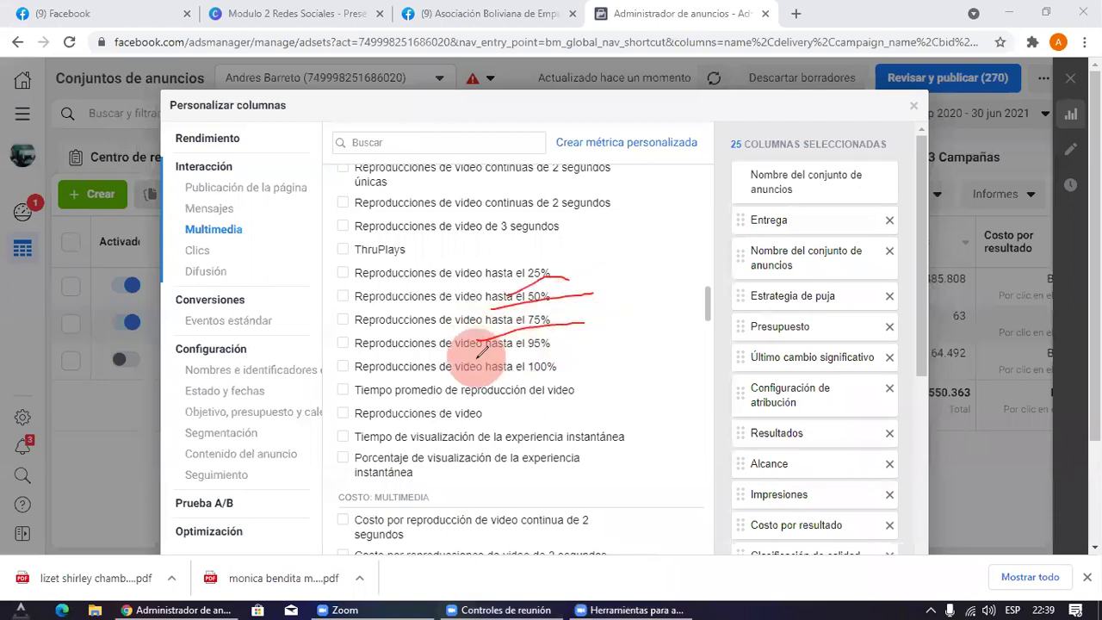
pyautogui.moveTo(474, 355); pyautogui.dragTo(569, 347)
pyautogui.moveTo(465, 389); pyautogui.dragTo(618, 360)
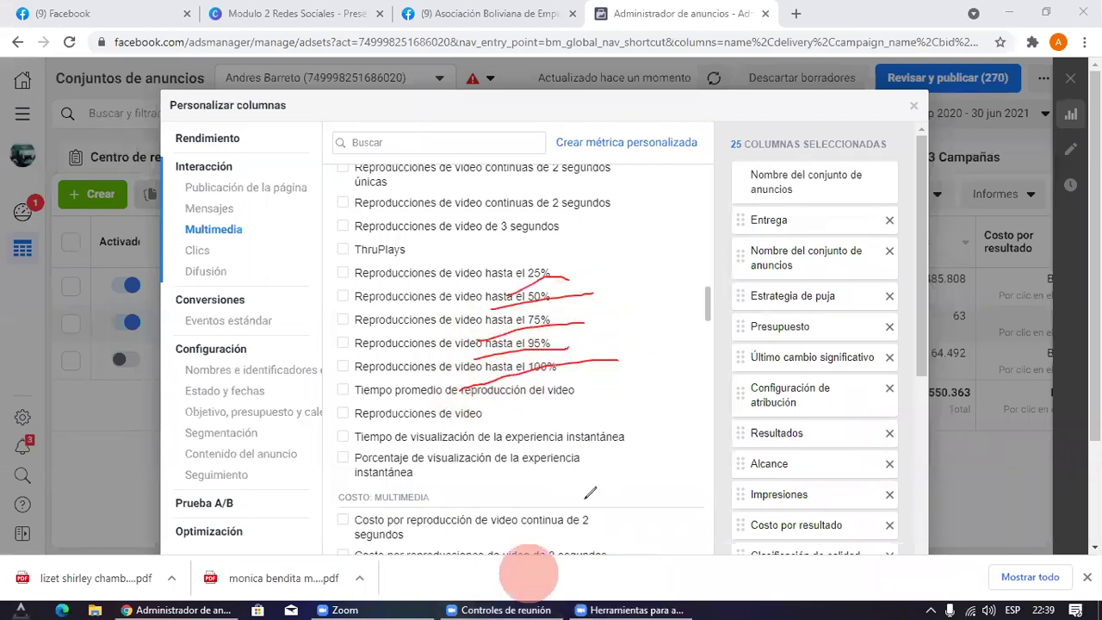
pyautogui.moveTo(351, 397)
pyautogui.mouseDown()
pyautogui.moveTo(566, 270)
pyautogui.moveTo(297, 379)
pyautogui.mouseUp()
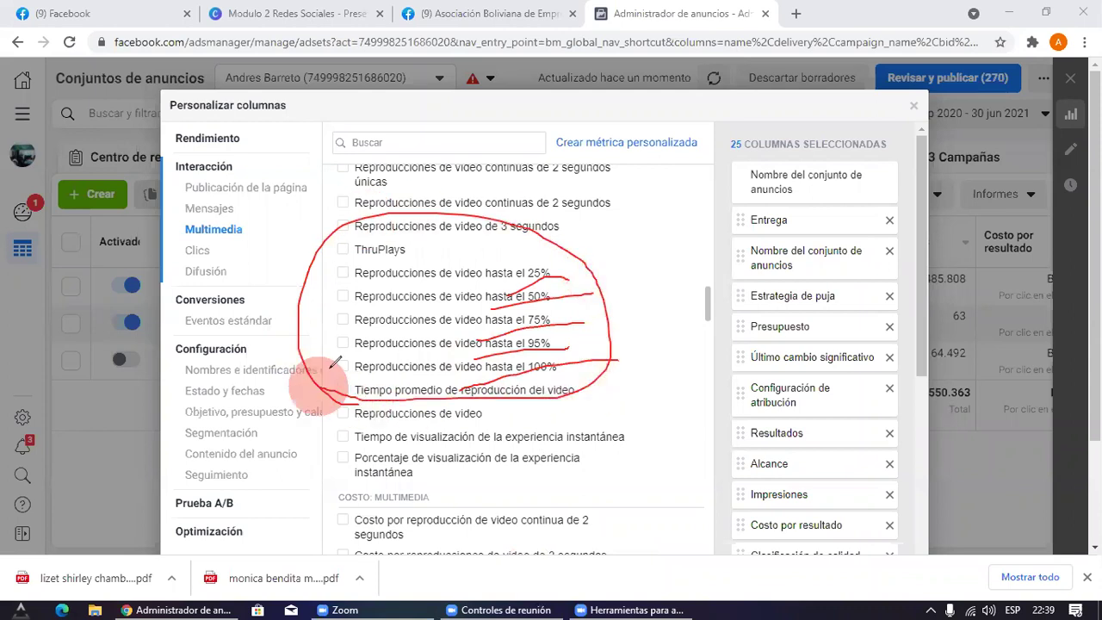
pyautogui.click(712, 50)
# Step: Underline the 2-second, 3-second and 25% video playback metrics, circle the video metrics list, and erase the annotations
pyautogui.moveTo(408, 210); pyautogui.dragTo(543, 215)
pyautogui.moveTo(432, 247); pyautogui.dragTo(568, 243)
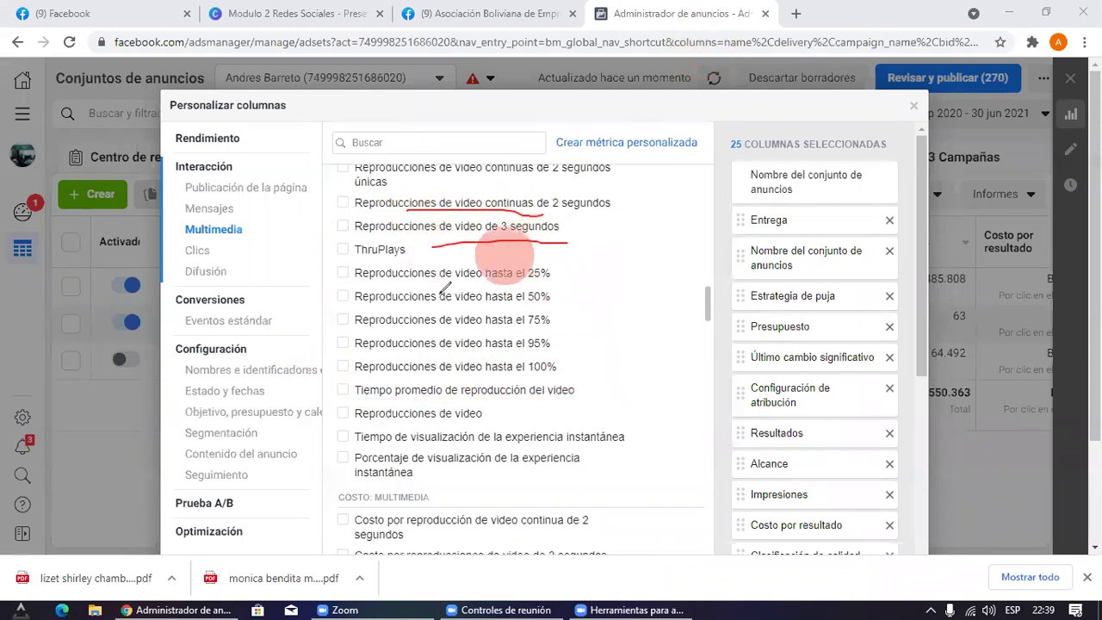
pyautogui.moveTo(426, 278); pyautogui.dragTo(575, 276)
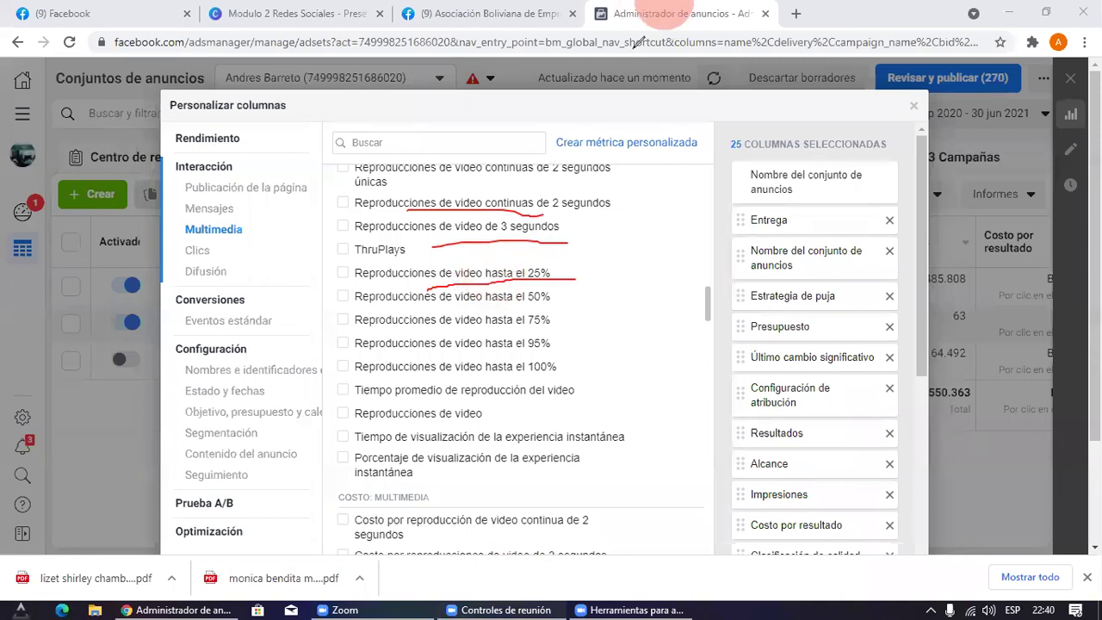
pyautogui.moveTo(319, 315)
pyautogui.mouseDown()
pyautogui.moveTo(333, 212)
pyautogui.moveTo(559, 148)
pyautogui.moveTo(326, 226)
pyautogui.mouseUp()
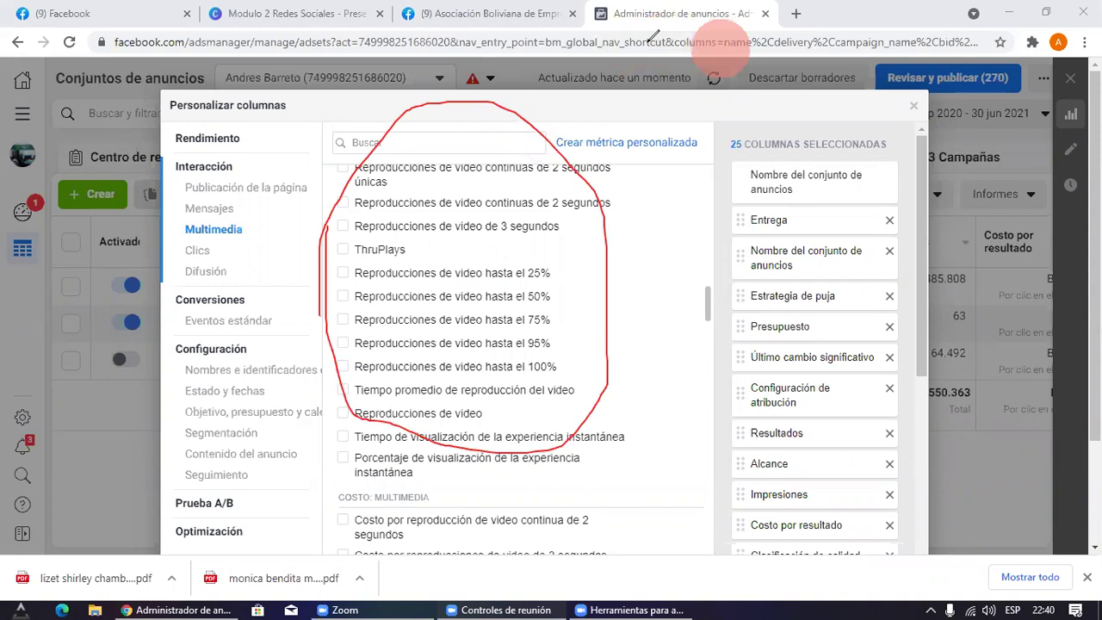
pyautogui.click(720, 48)
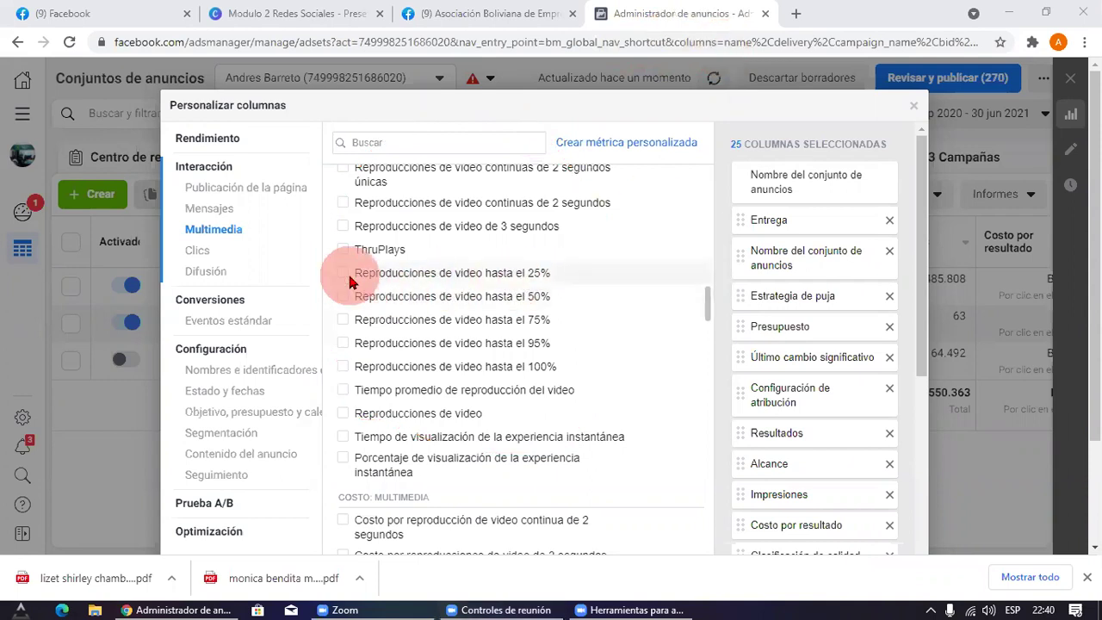
pyautogui.moveTo(341, 284)
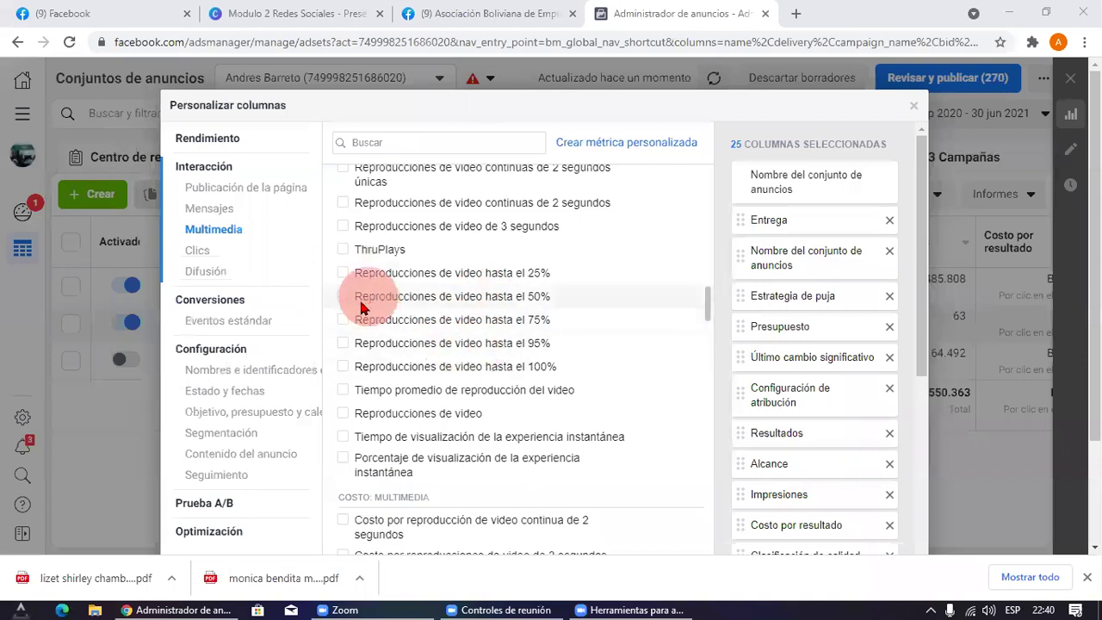
# Step: Examine the Multimedia video metrics, their cost metrics and the Clics metrics in the column customization list
pyautogui.moveTo(345, 306)
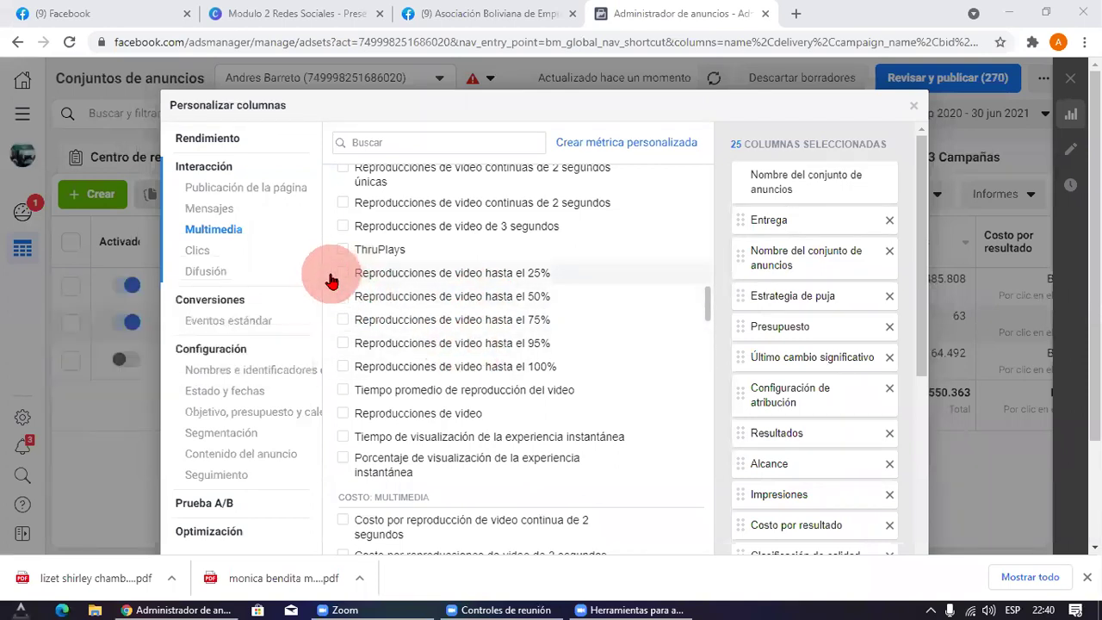
pyautogui.scroll(1, 353, 248)
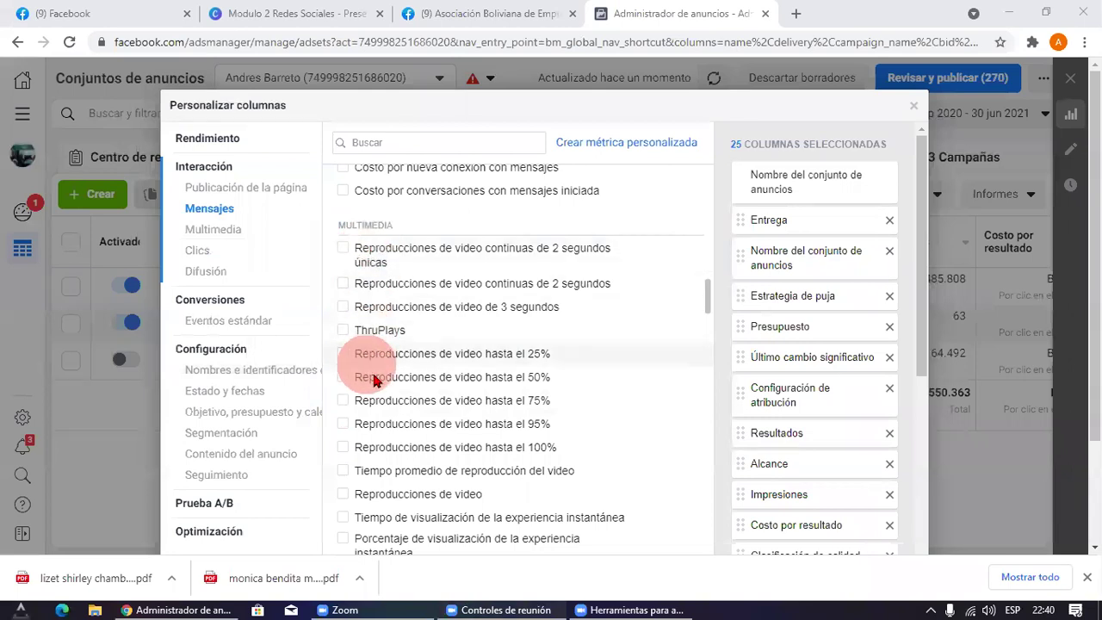
pyautogui.scroll(-5, 612, 321)
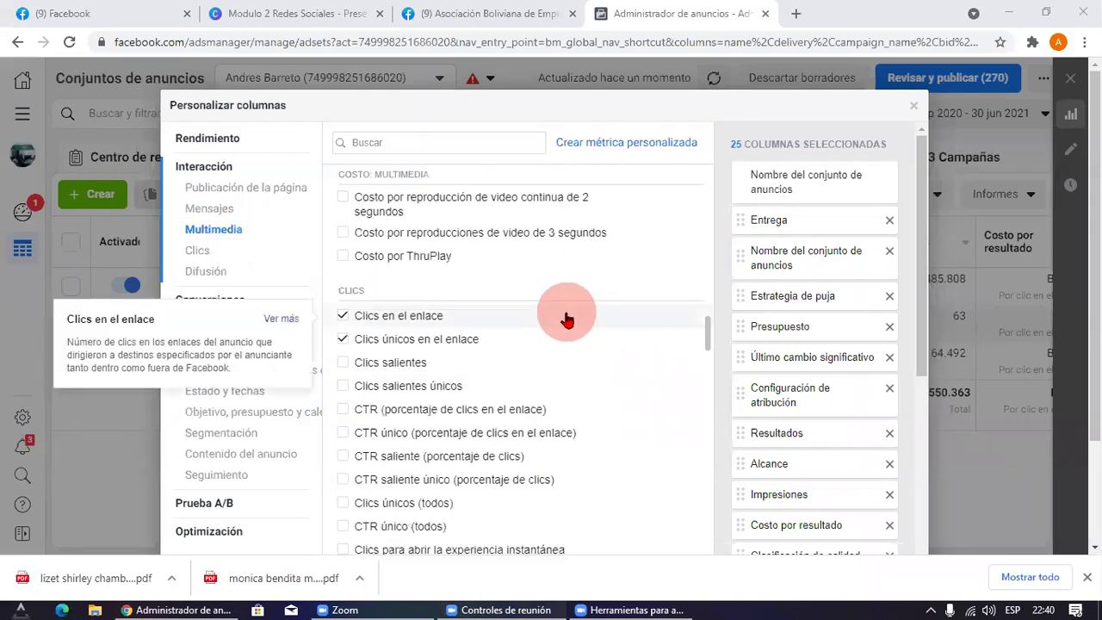
pyautogui.scroll(1, 551, 317)
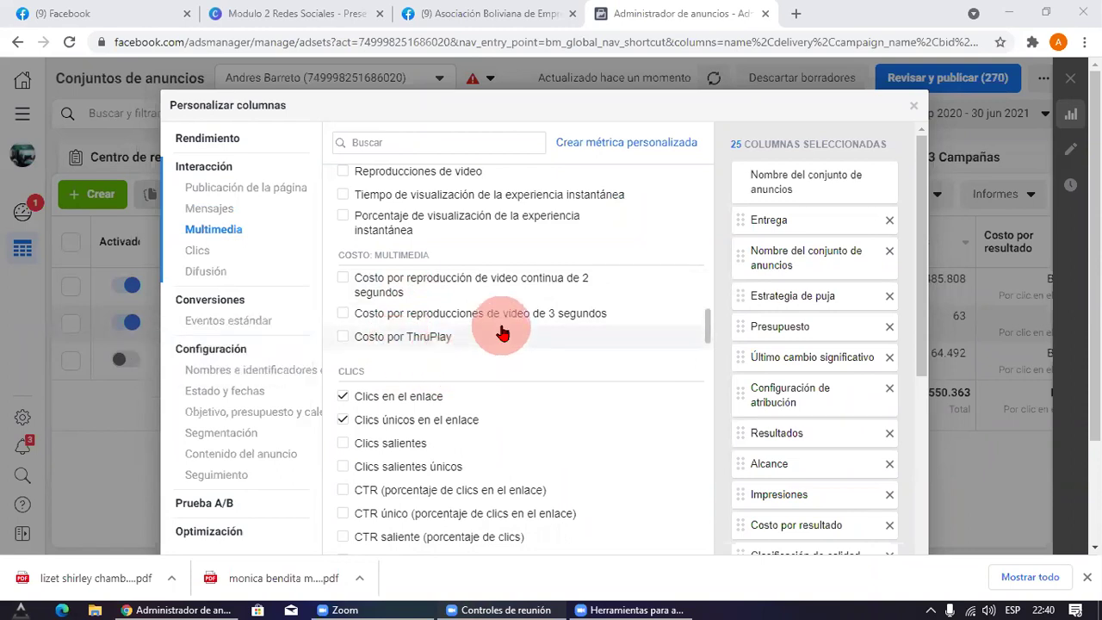
pyautogui.scroll(-2, 348, 215)
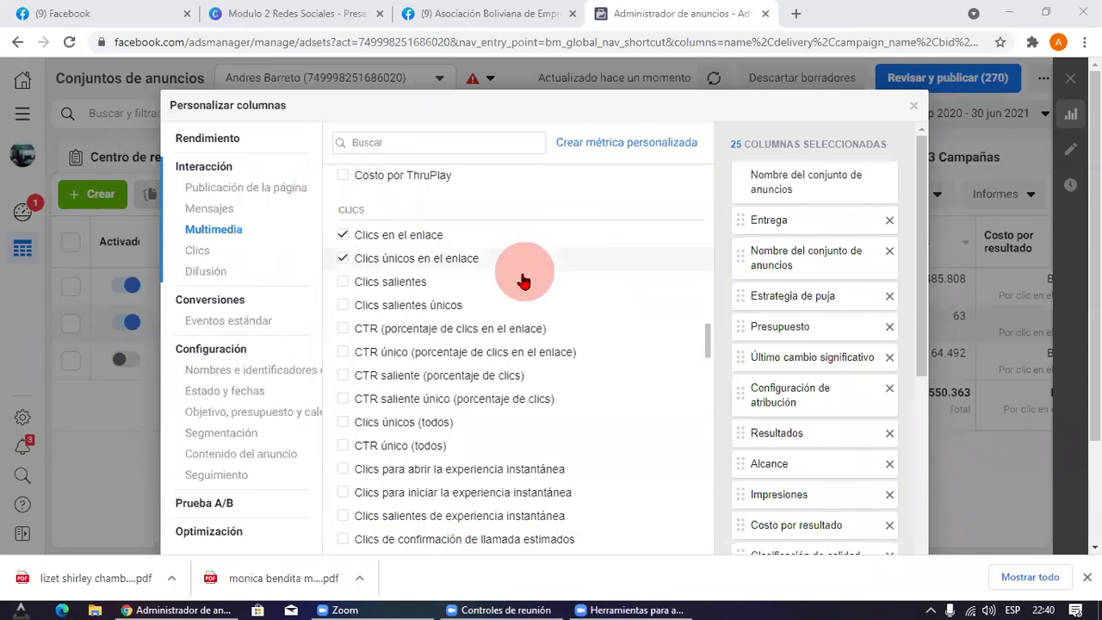
pyautogui.scroll(-1, 465, 274)
pyautogui.scroll(1, 388, 245)
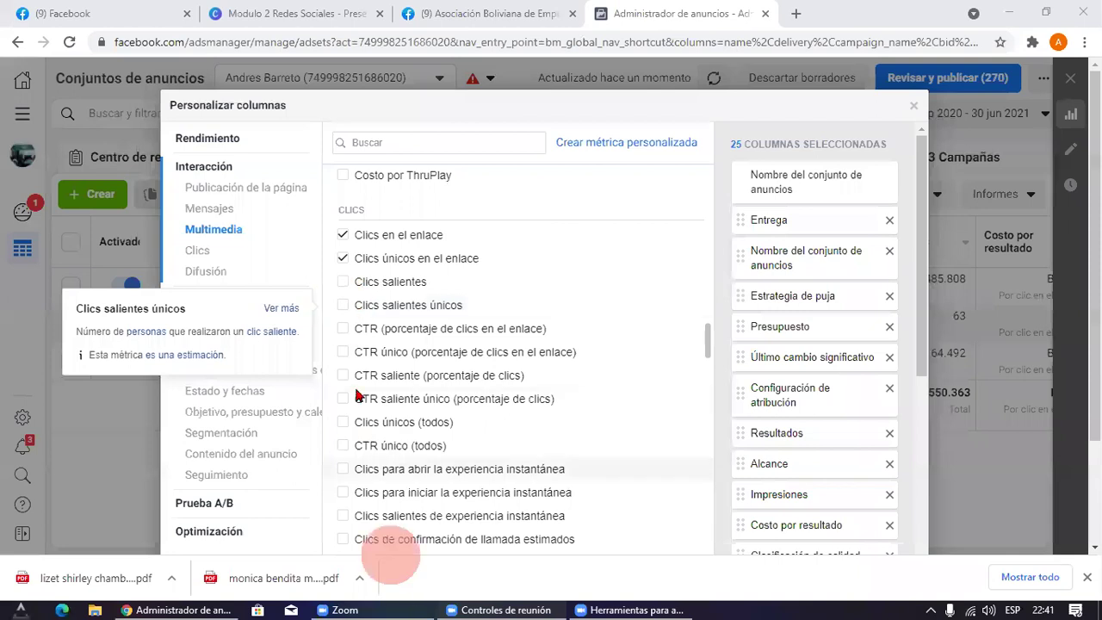
# Step: Add the Clics salientes únicos, CTR (porcentaje de clics en el enlace) and Clics únicos (todos) metrics to the columns
pyautogui.click(344, 310)
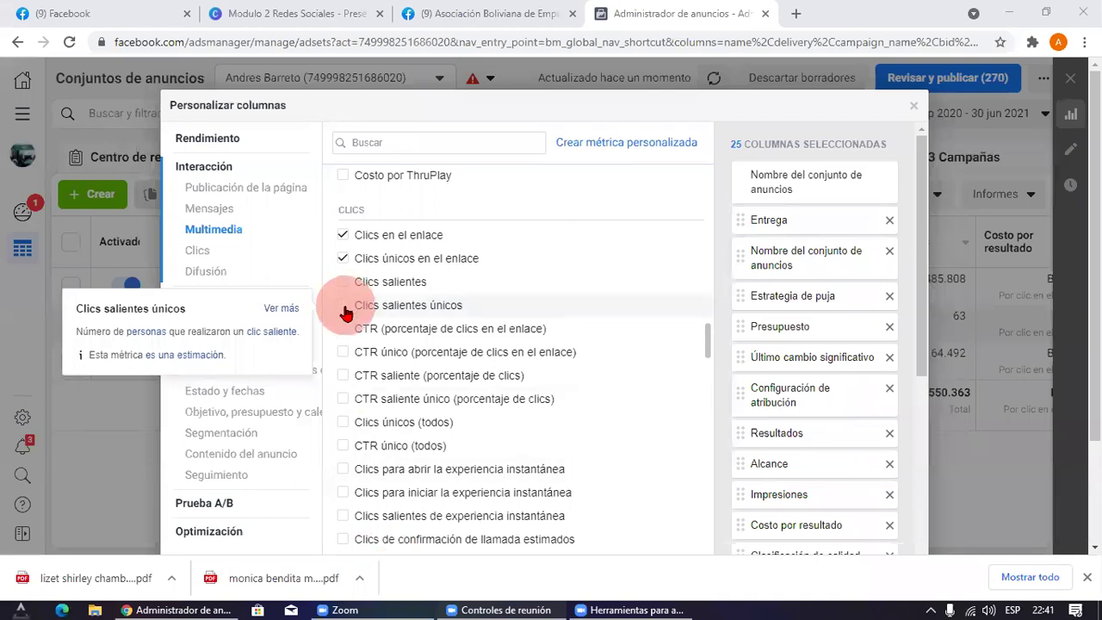
pyautogui.click(344, 307)
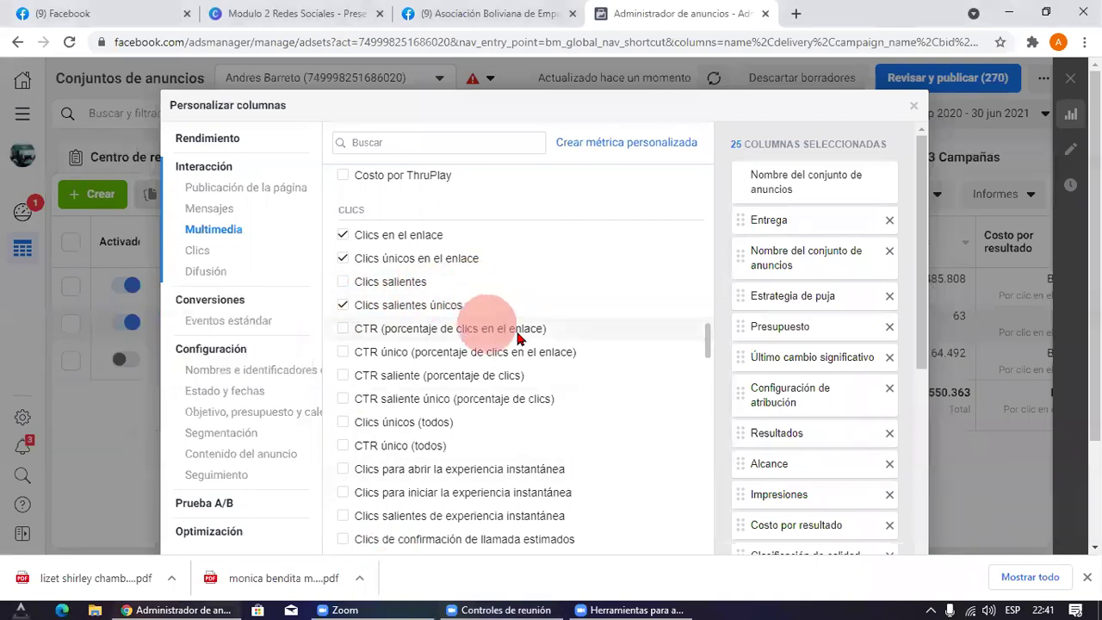
pyautogui.click(343, 331)
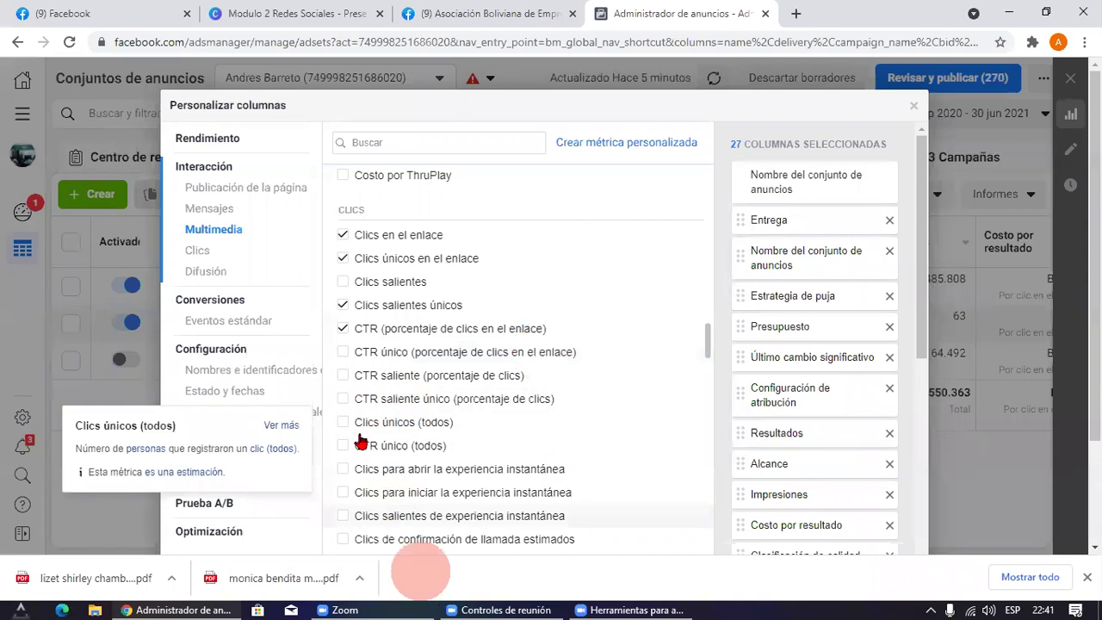
pyautogui.click(413, 431)
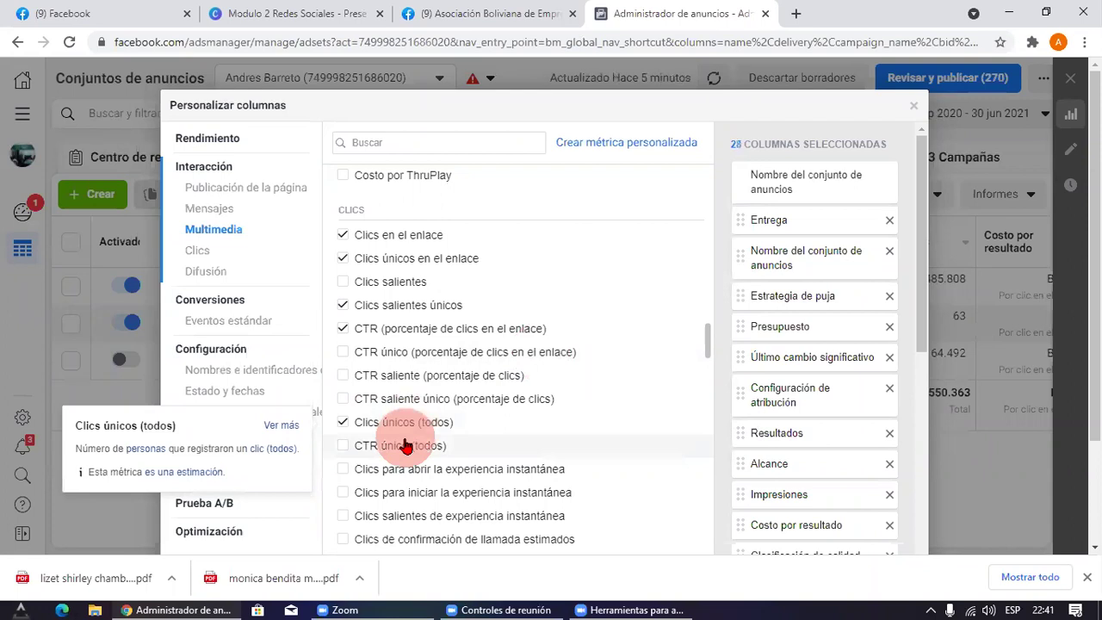
# Step: Add the CPC (costo por clic en el enlace), Costo por clic saliente único and Costo por clic único en el enlace cost metrics
pyautogui.scroll(-1, 570, 427)
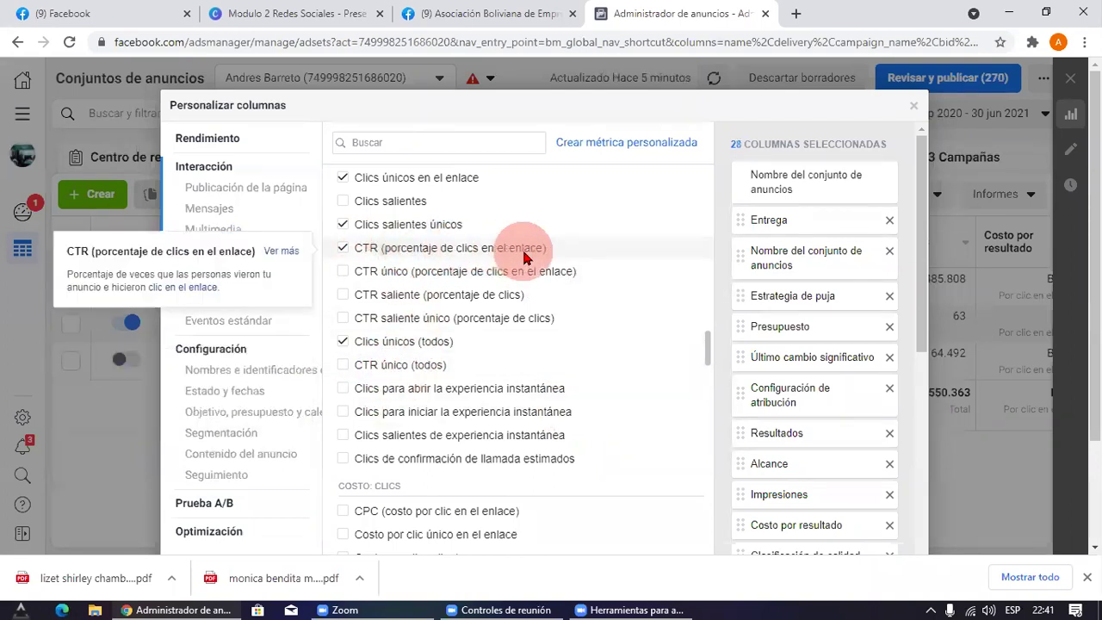
pyautogui.scroll(-2, 586, 353)
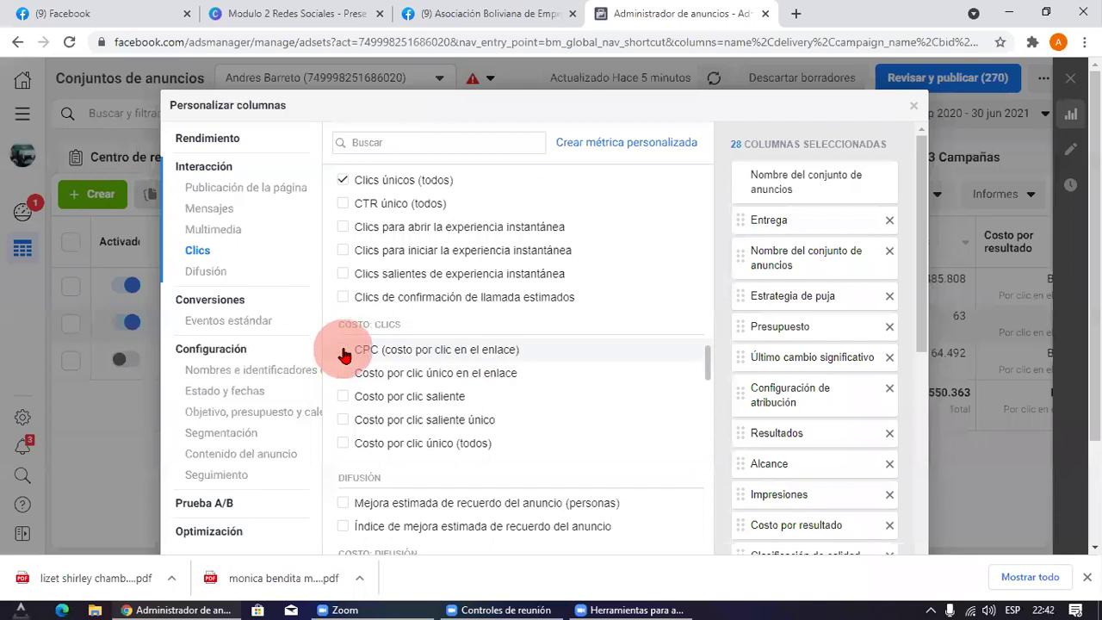
pyautogui.moveTo(344, 355)
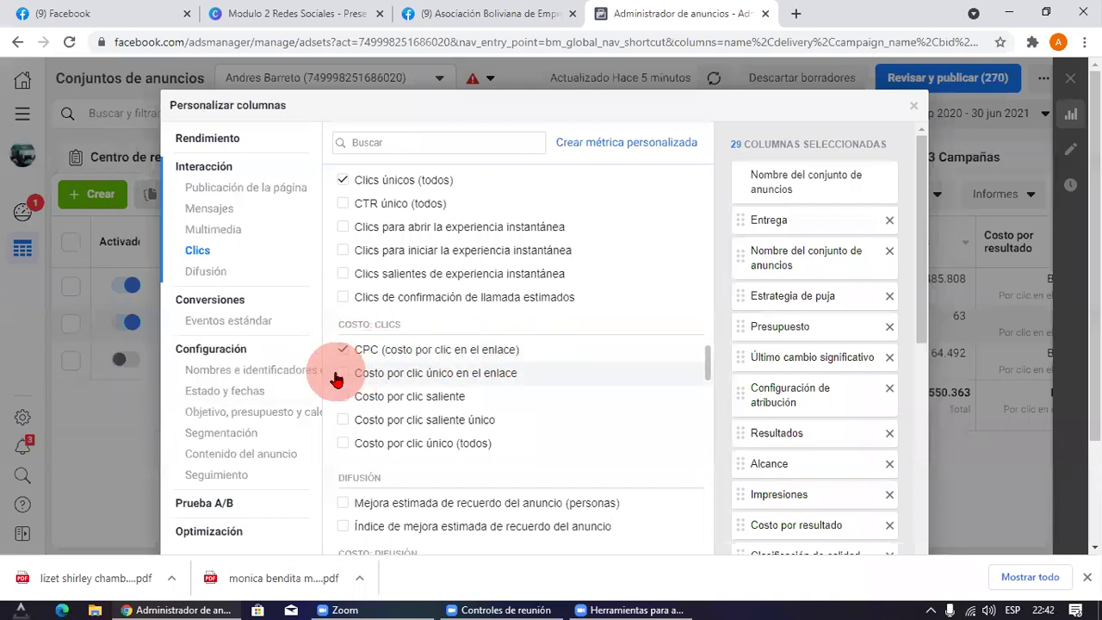
pyautogui.moveTo(332, 379)
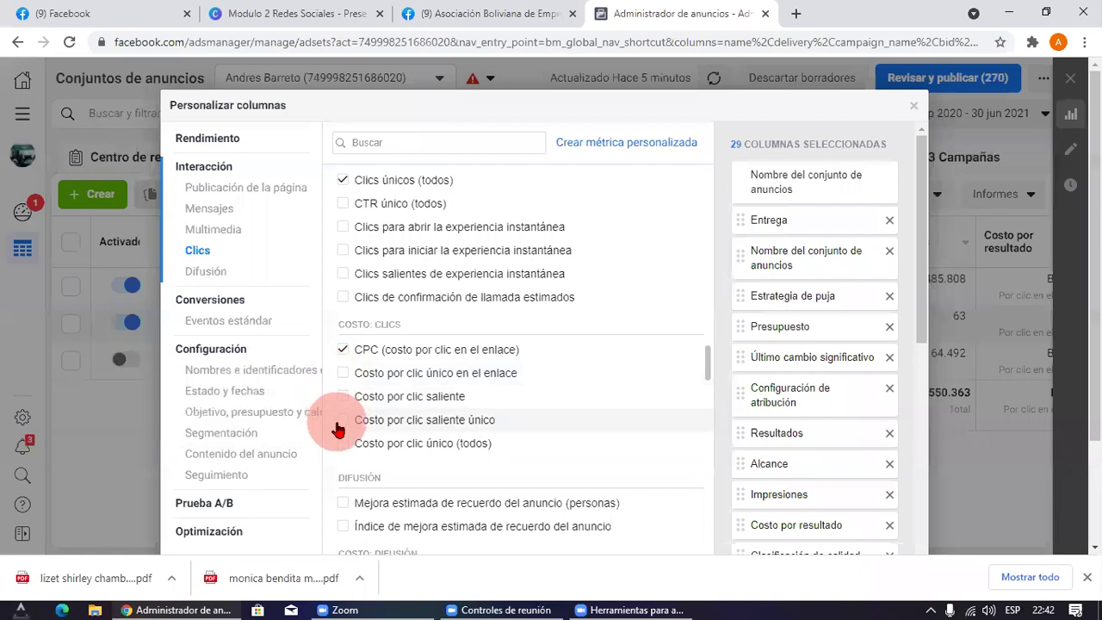
pyautogui.moveTo(337, 430)
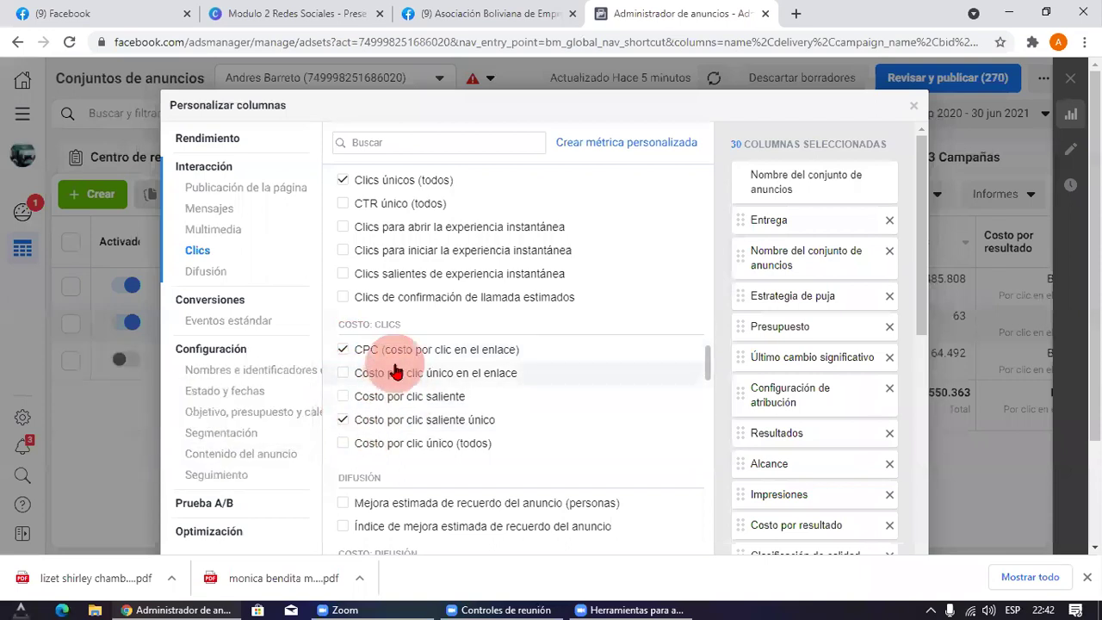
pyautogui.moveTo(430, 421)
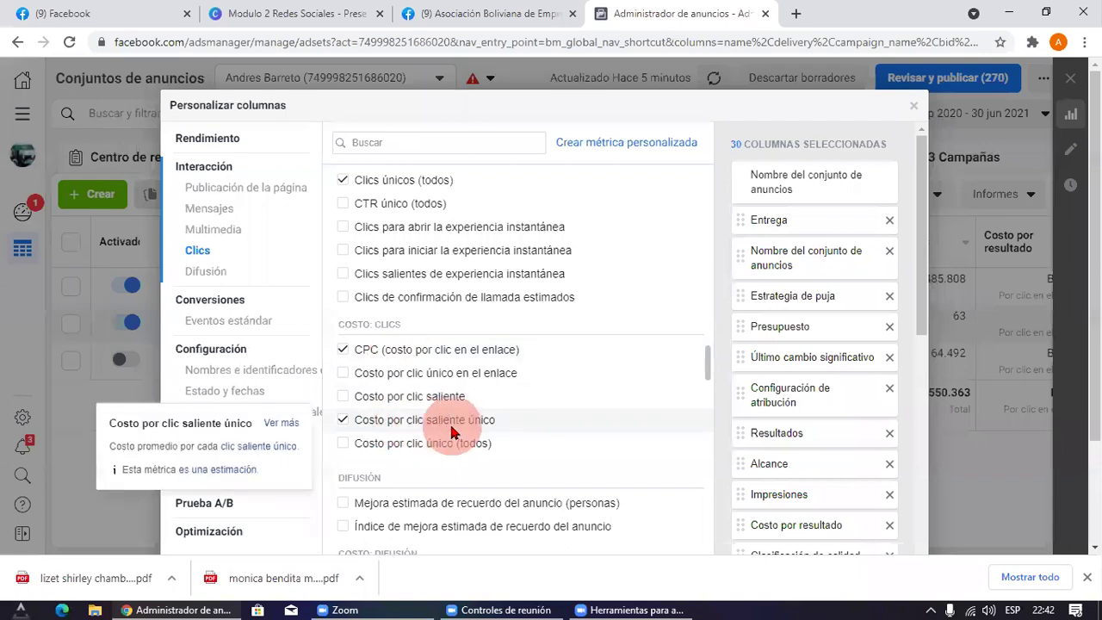
pyautogui.click(337, 372)
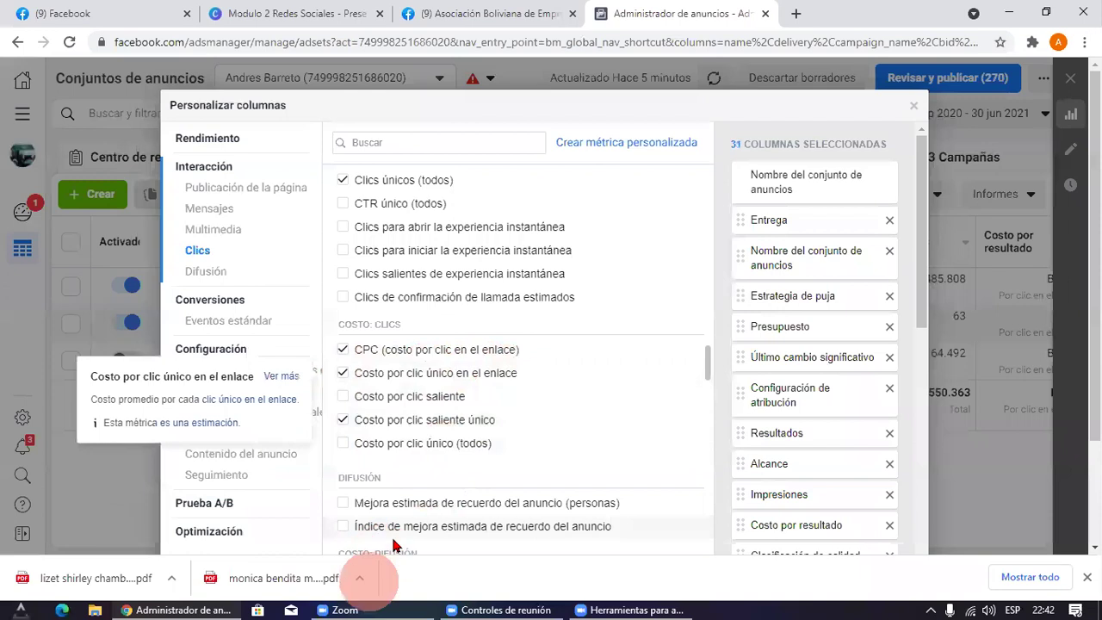
pyautogui.click(444, 383)
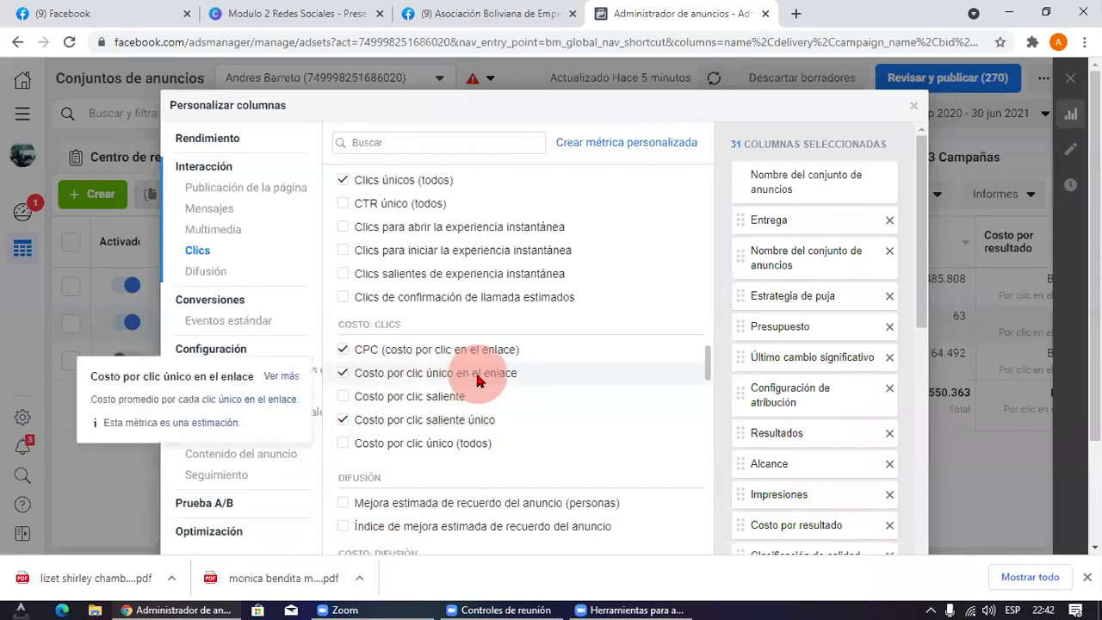
# Step: Examine the Conversiones metrics and highlight the Eventos estándar heading
pyautogui.scroll(-1, 623, 356)
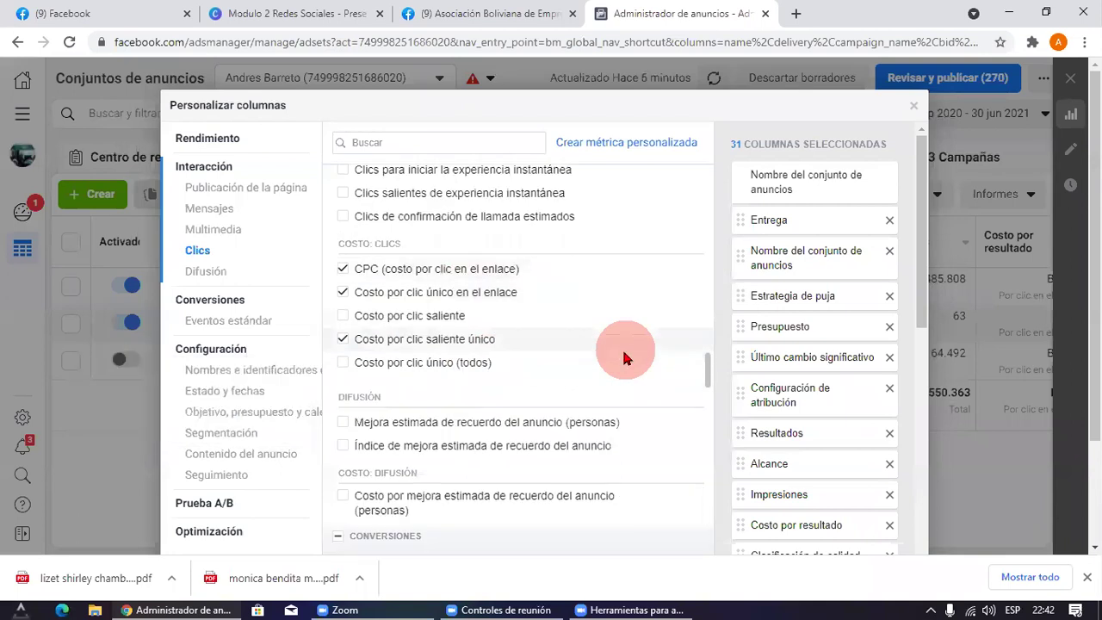
pyautogui.scroll(-5, 442, 344)
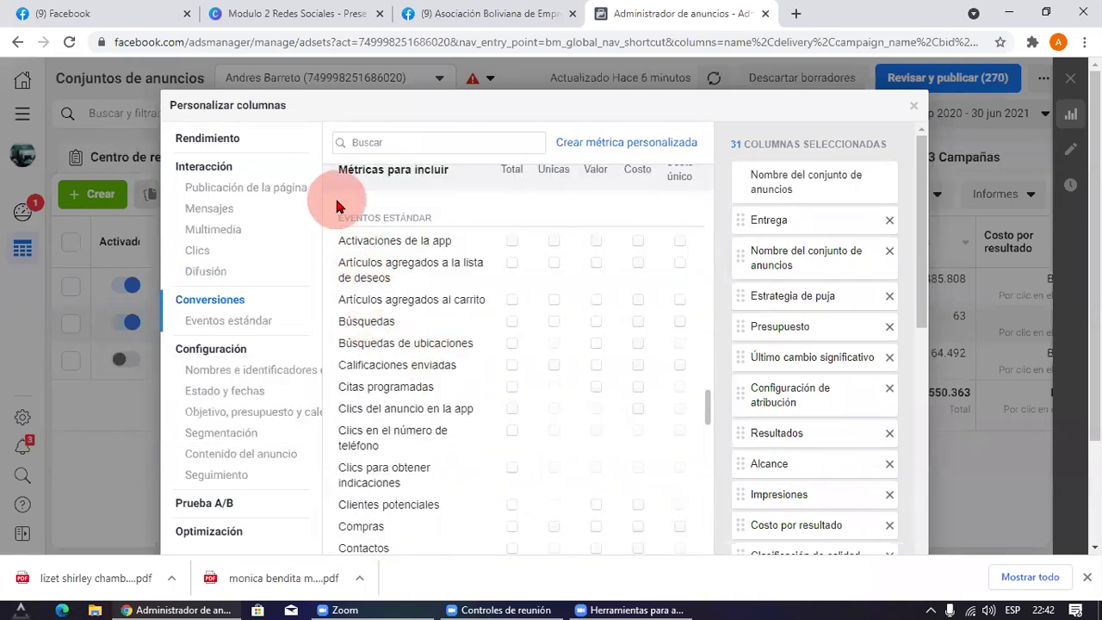
pyautogui.moveTo(376, 245); pyautogui.dragTo(459, 231)
pyautogui.scroll(3, 453, 216)
pyautogui.click(423, 323)
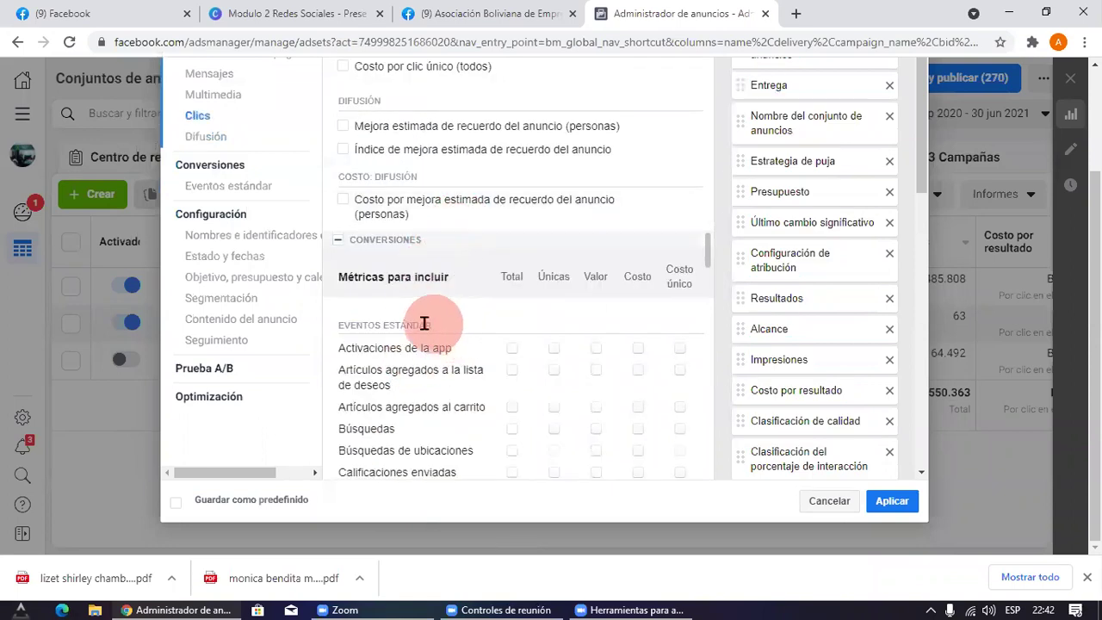
pyautogui.moveTo(345, 280); pyautogui.dragTo(451, 327)
pyautogui.click(328, 328)
pyautogui.moveTo(329, 327); pyautogui.dragTo(433, 330)
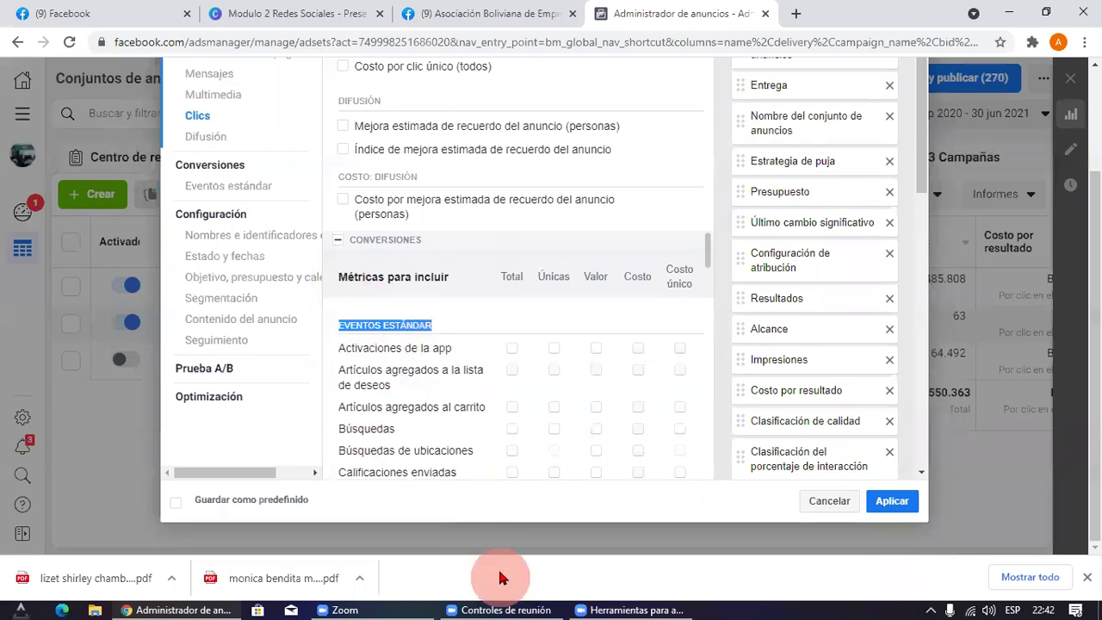
pyautogui.click(448, 325)
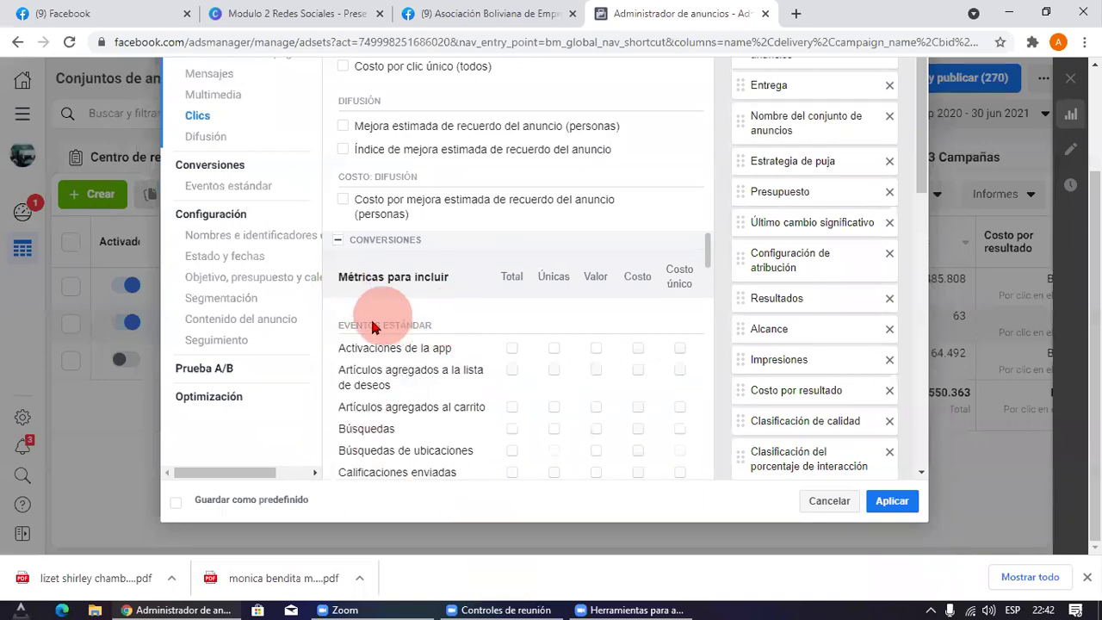
# Step: Save the selected columns as a preset named "Menu para metodo directo" and apply it to the ad sets table
pyautogui.scroll(2, 459, 312)
pyautogui.moveTo(918, 155); pyautogui.dragTo(959, 323)
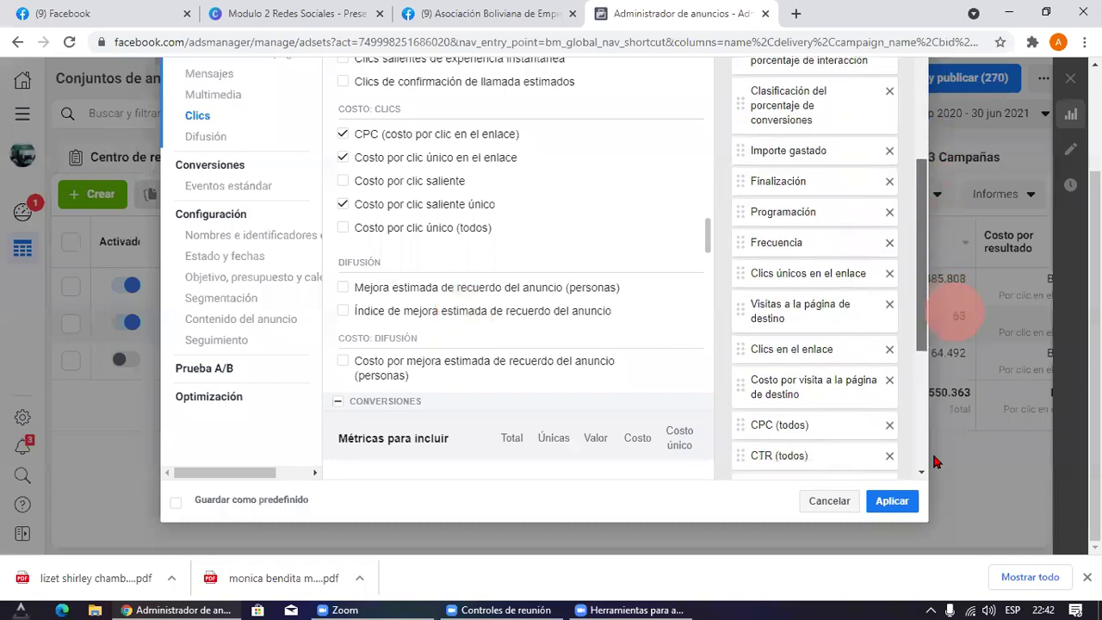
pyautogui.moveTo(936, 463); pyautogui.dragTo(930, 456)
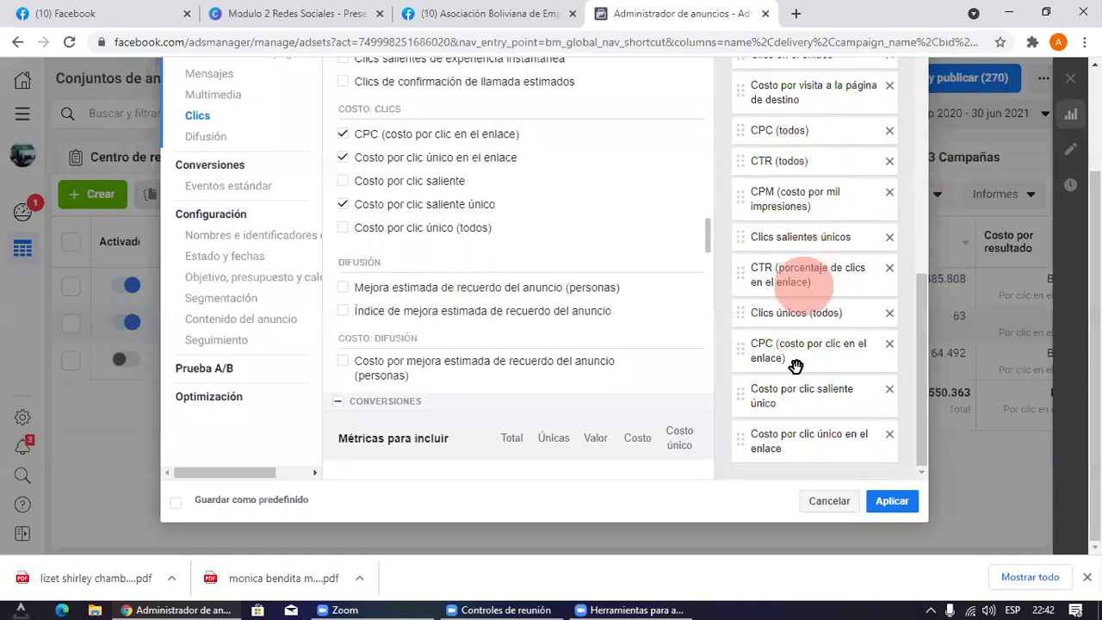
pyautogui.click(176, 505)
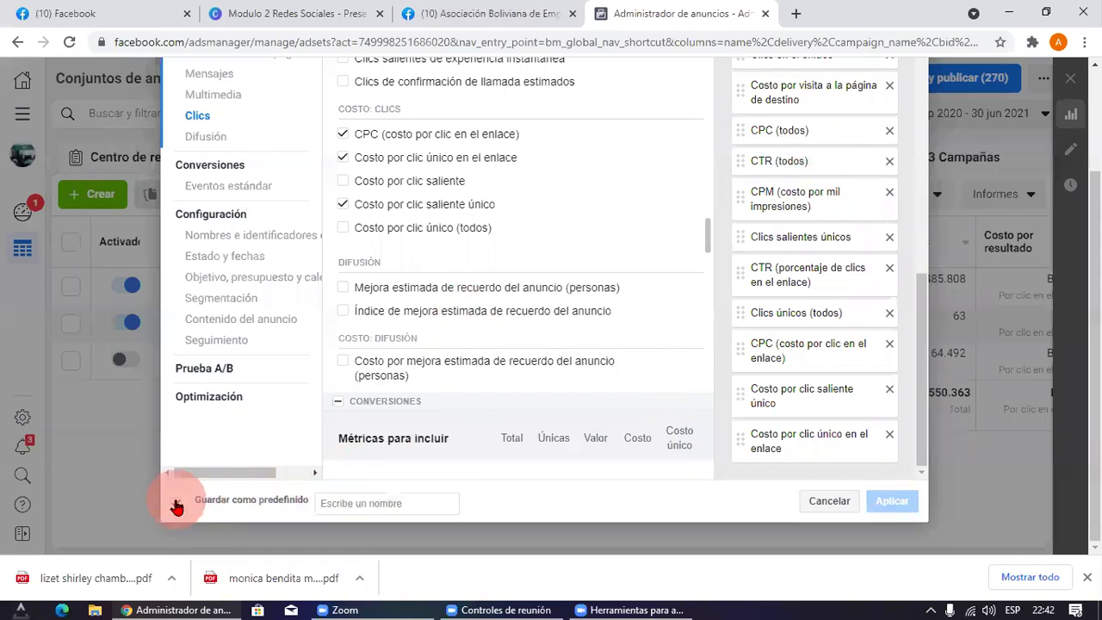
pyautogui.click(369, 502)
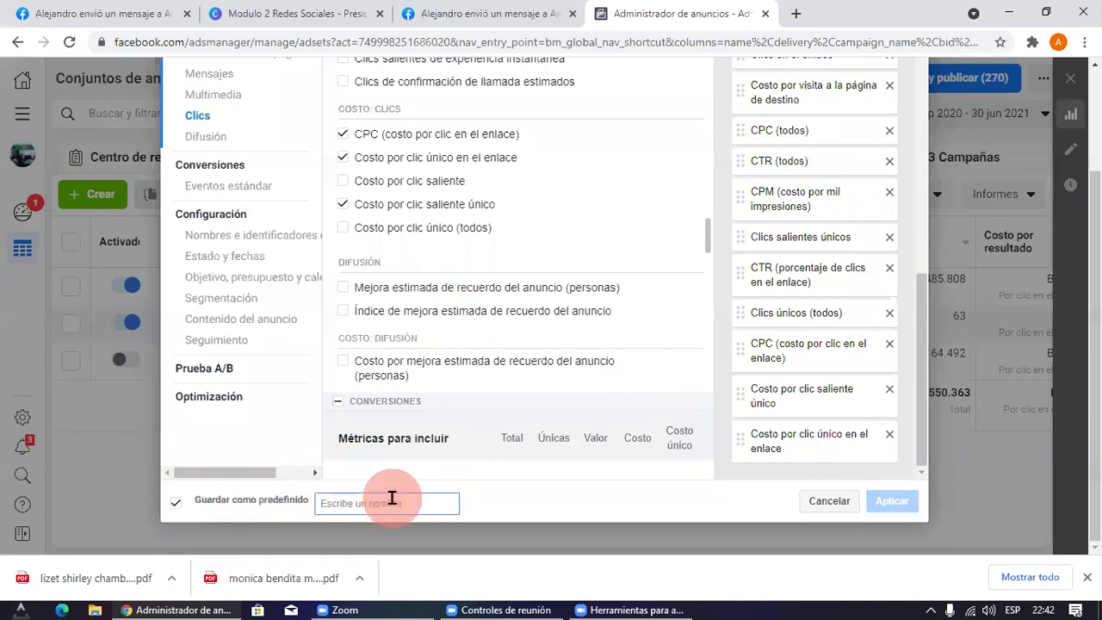
pyautogui.write('Menu para metodo directo')
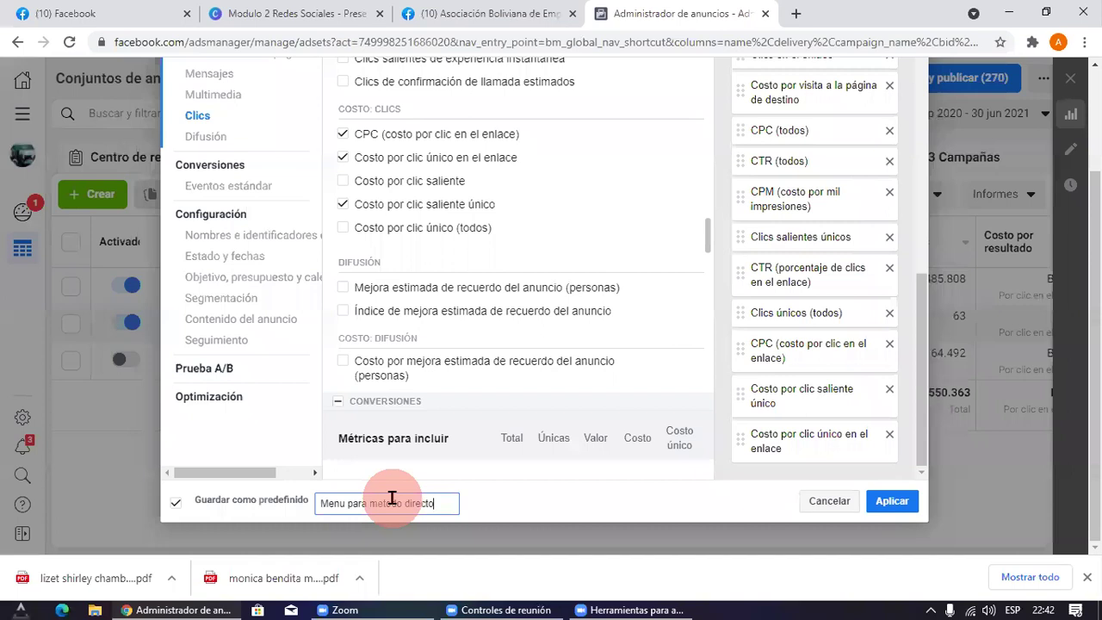
pyautogui.click(887, 501)
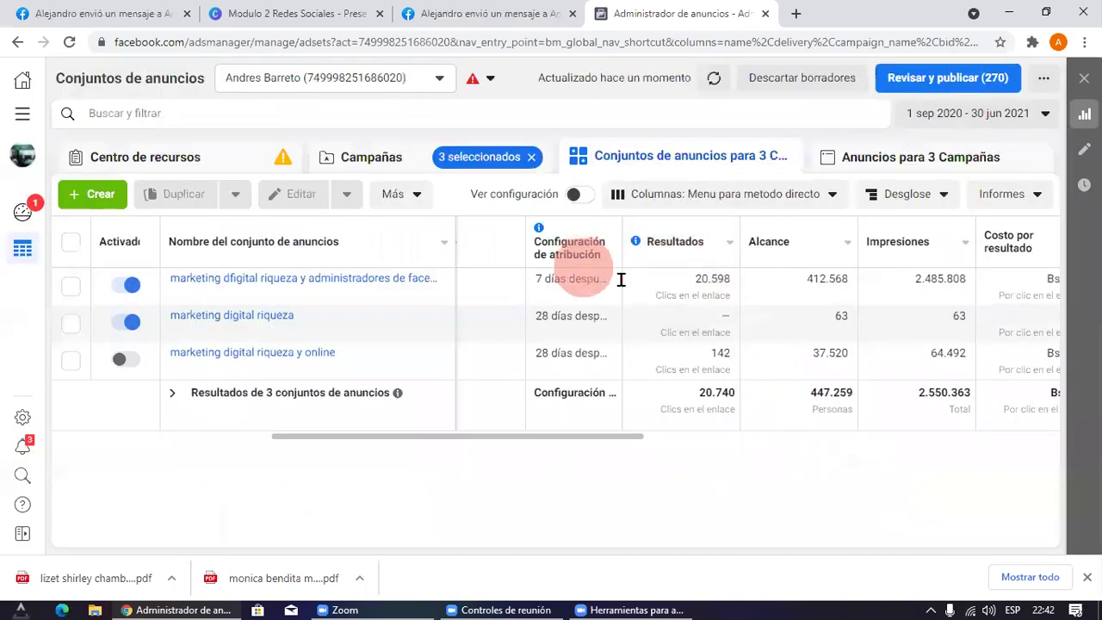
# Step: Review the applied columns across the ad sets table, from the last cost-per-click columns back to Entrega and Resultados
pyautogui.moveTo(512, 436); pyautogui.dragTo(1051, 450)
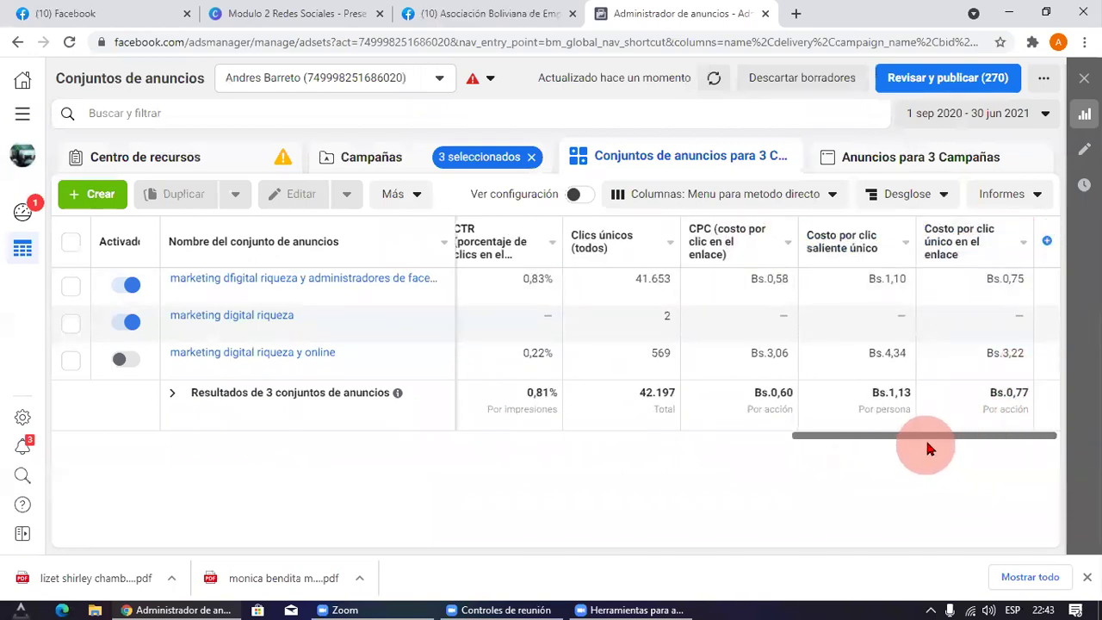
pyautogui.moveTo(931, 446); pyautogui.dragTo(145, 378)
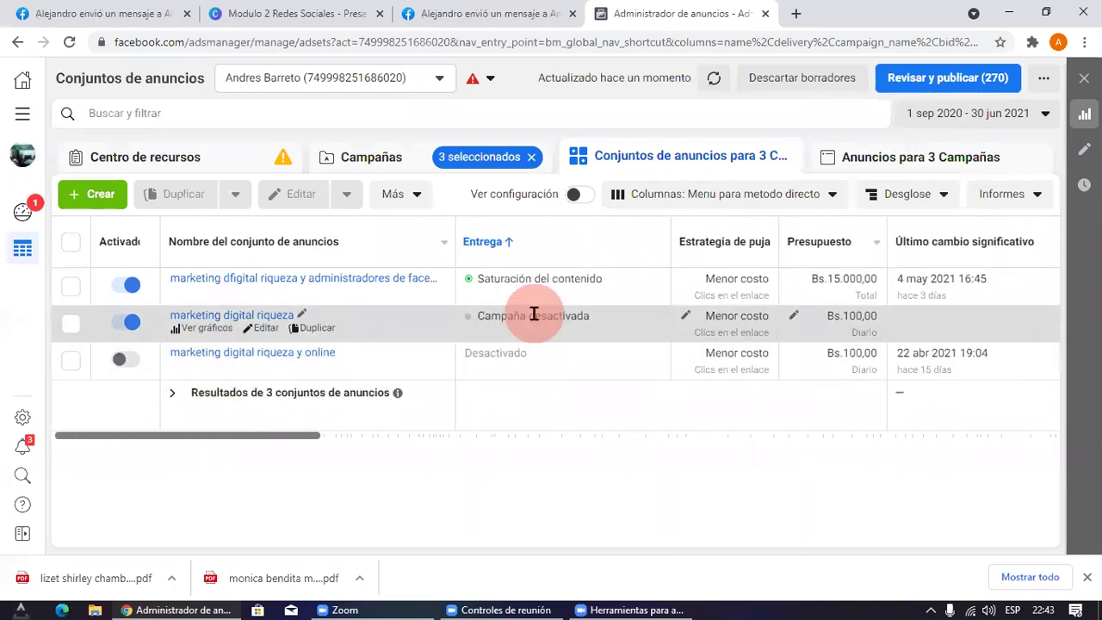
pyautogui.moveTo(280, 439); pyautogui.dragTo(485, 421)
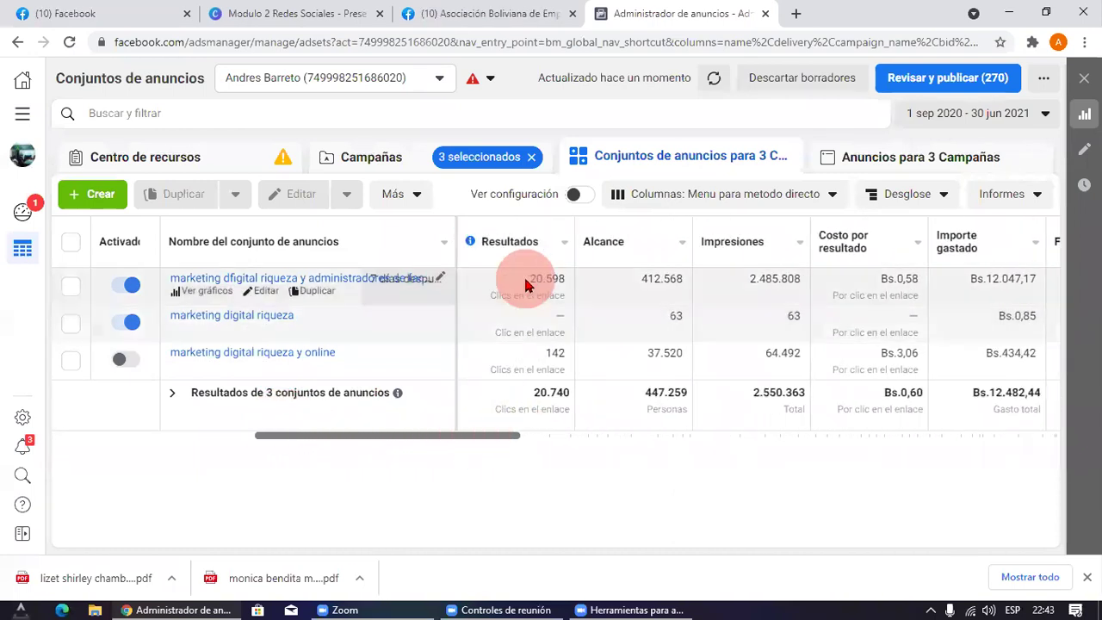
# Step: Highlight the link-click results of the "marketing dfigital riqueza y administradores de face..." and "marketing digital riqueza y online" ad sets
pyautogui.click(527, 284)
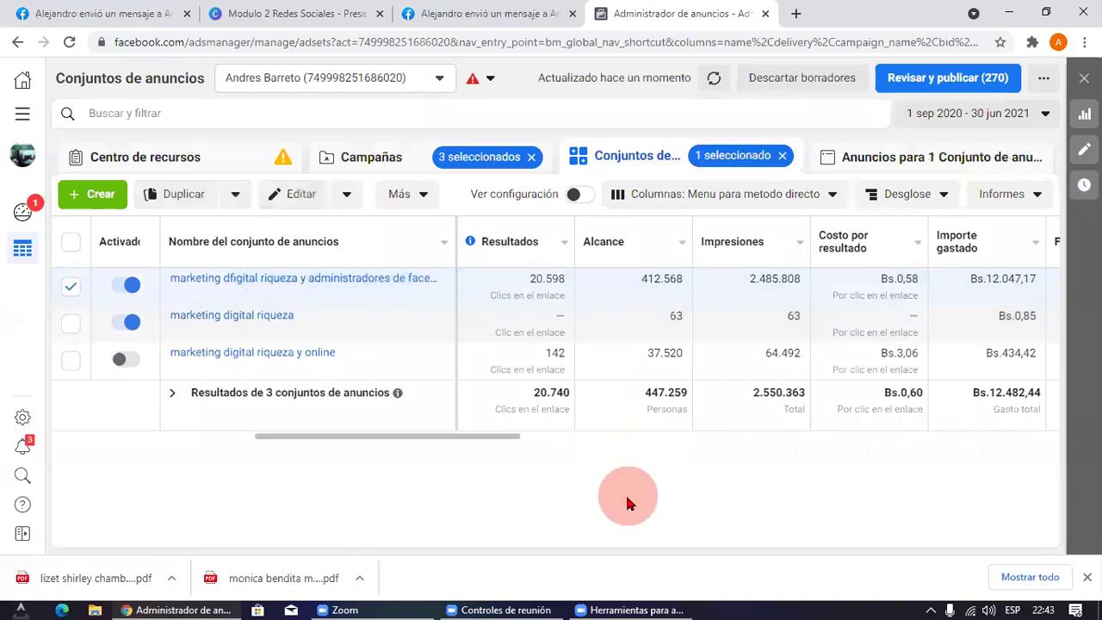
pyautogui.moveTo(531, 293); pyautogui.dragTo(583, 287)
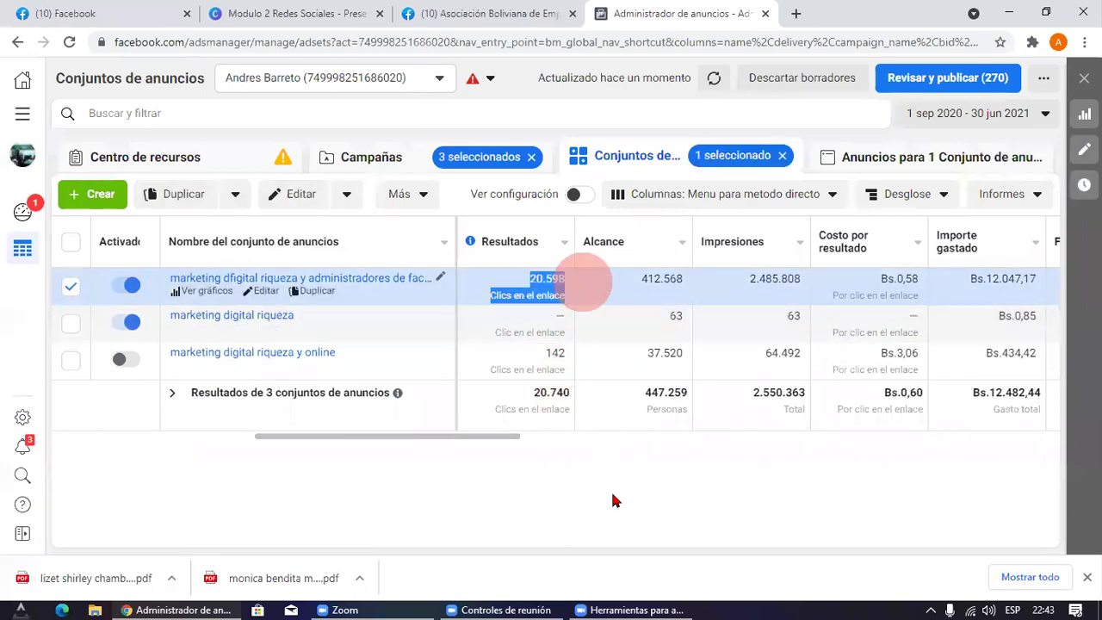
pyautogui.click(566, 432)
pyautogui.moveTo(546, 359); pyautogui.dragTo(603, 365)
pyautogui.click(602, 474)
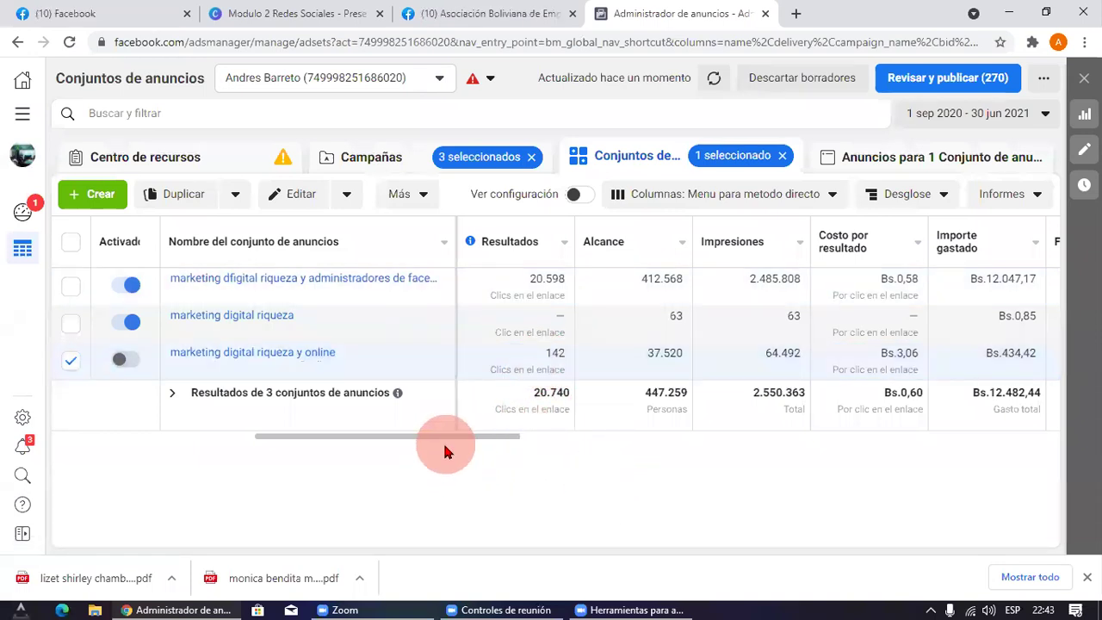
# Step: Highlight the Alcance value of the "marketing dfigital riqueza y administradores de face..." ad set
pyautogui.moveTo(473, 438); pyautogui.dragTo(507, 441)
pyautogui.click(447, 568)
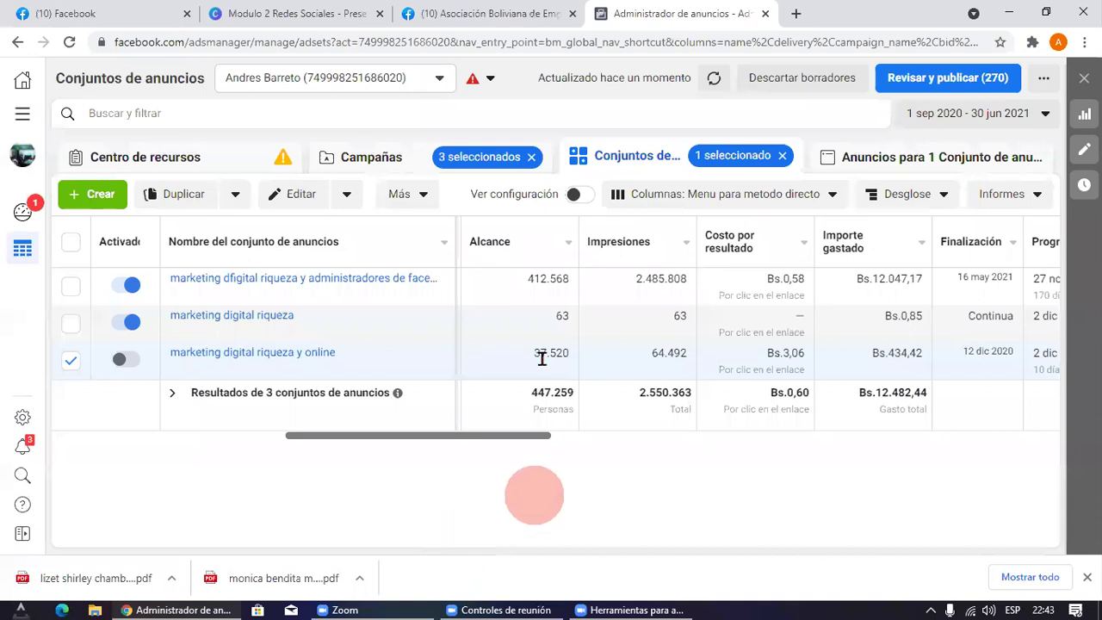
pyautogui.doubleClick(538, 278)
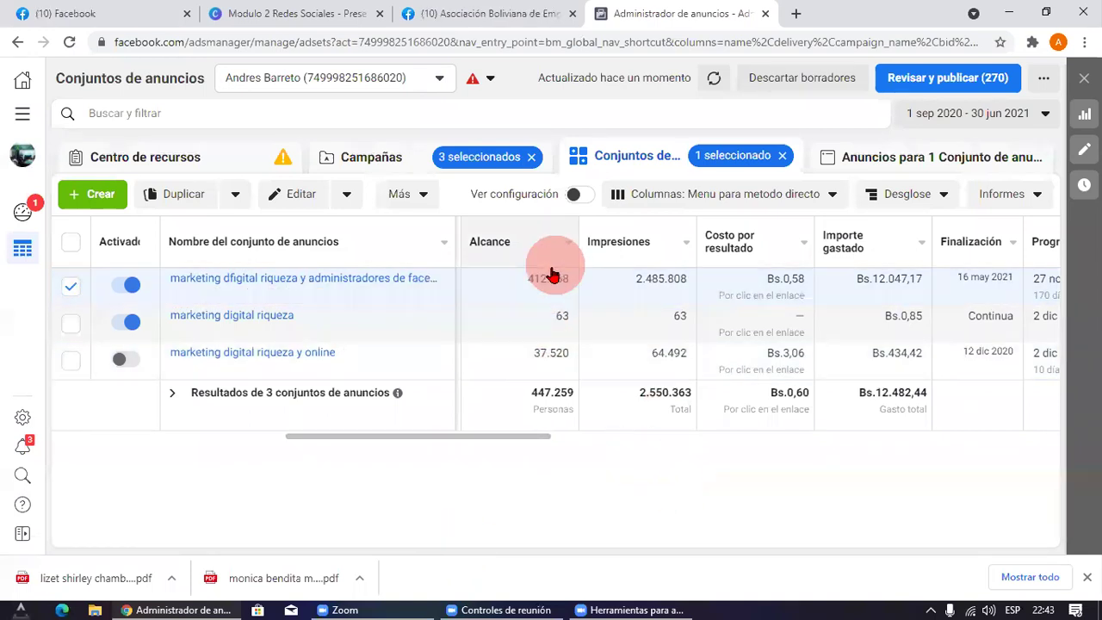
pyautogui.moveTo(524, 282); pyautogui.dragTo(571, 283)
pyautogui.click(652, 482)
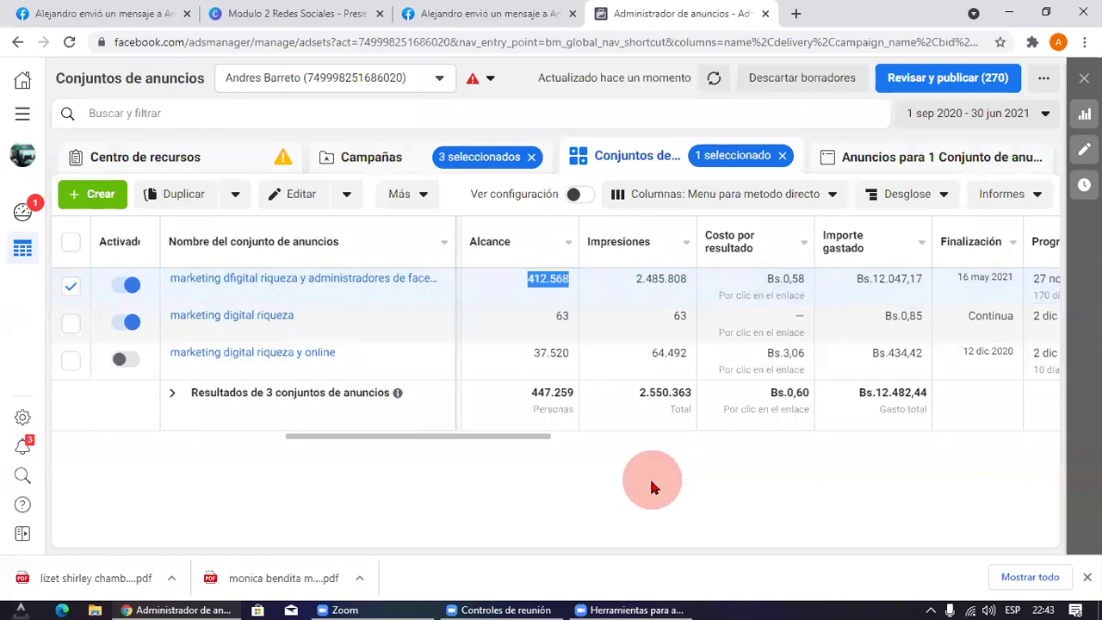
# Step: Highlight the Alcance values of the "marketing digital riqueza y online" and "marketing digital riqueza" ad sets
pyautogui.click(560, 393)
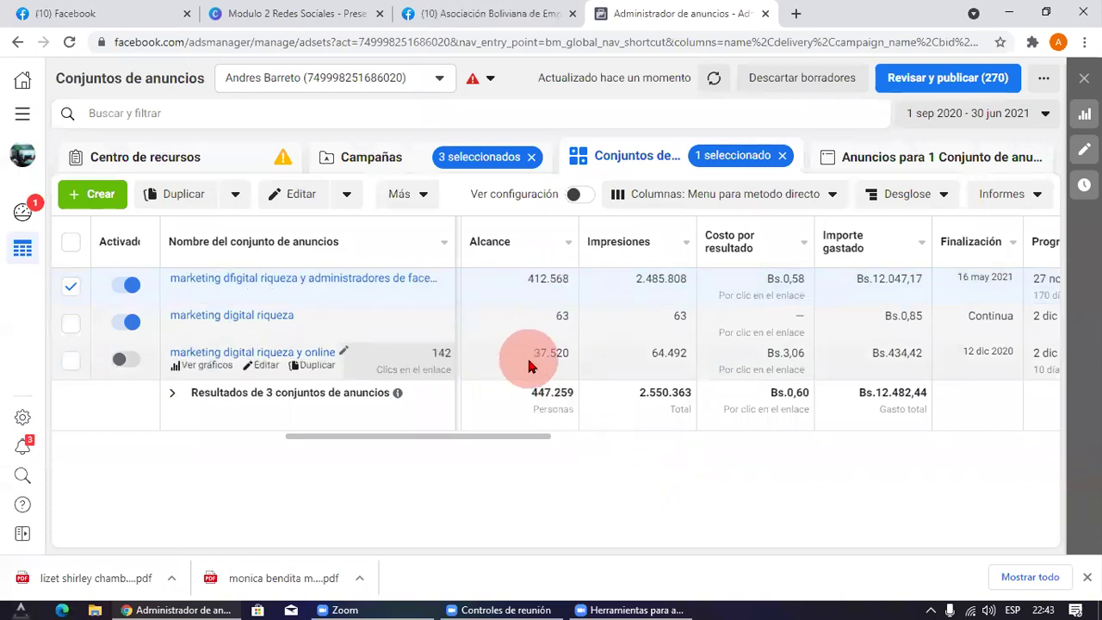
pyautogui.click(531, 362)
pyautogui.doubleClick(546, 352)
pyautogui.click(615, 532)
pyautogui.doubleClick(561, 317)
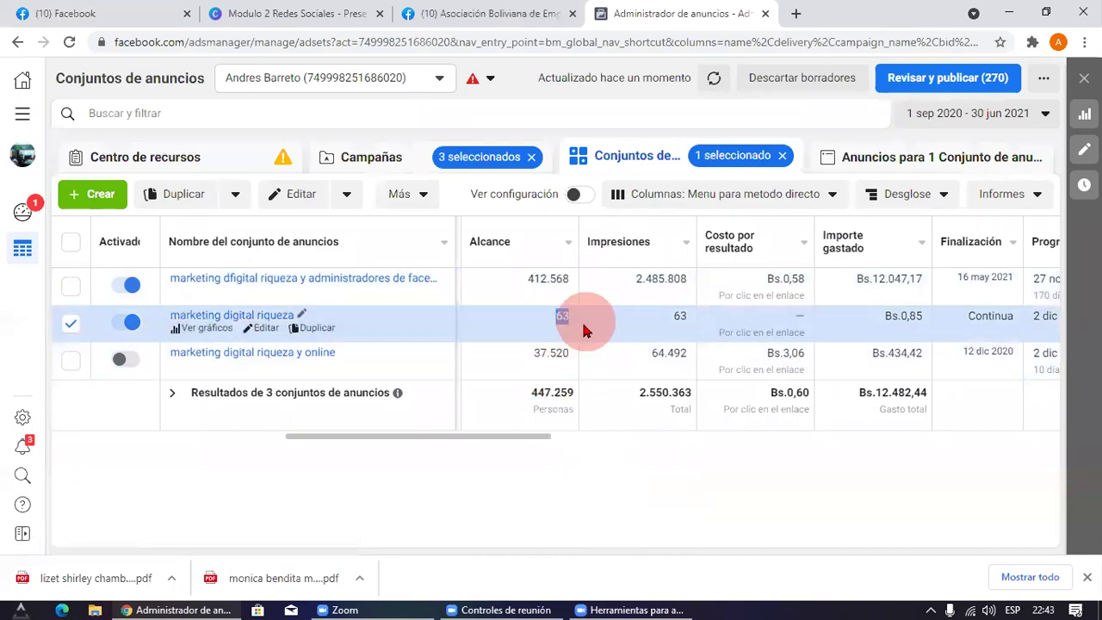
pyautogui.click(556, 321)
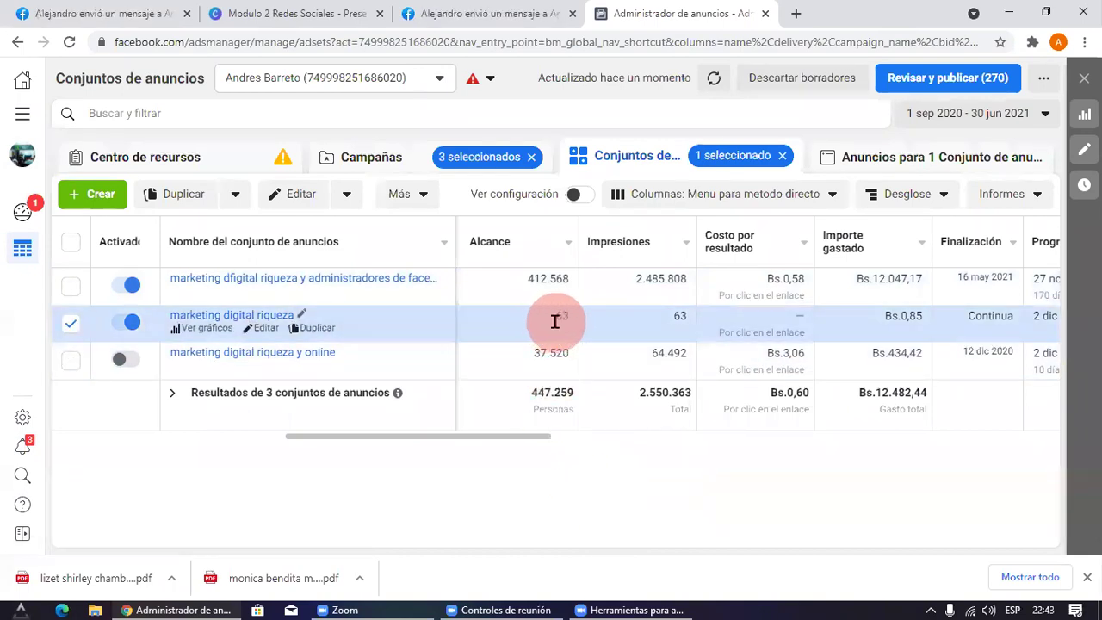
# Step: Compare Impresiones with Alcance for the "marketing dfigital riqueza y administradores de face..." and "marketing digital riqueza y online" ad sets, highlighting the values
pyautogui.moveTo(476, 436); pyautogui.dragTo(509, 438)
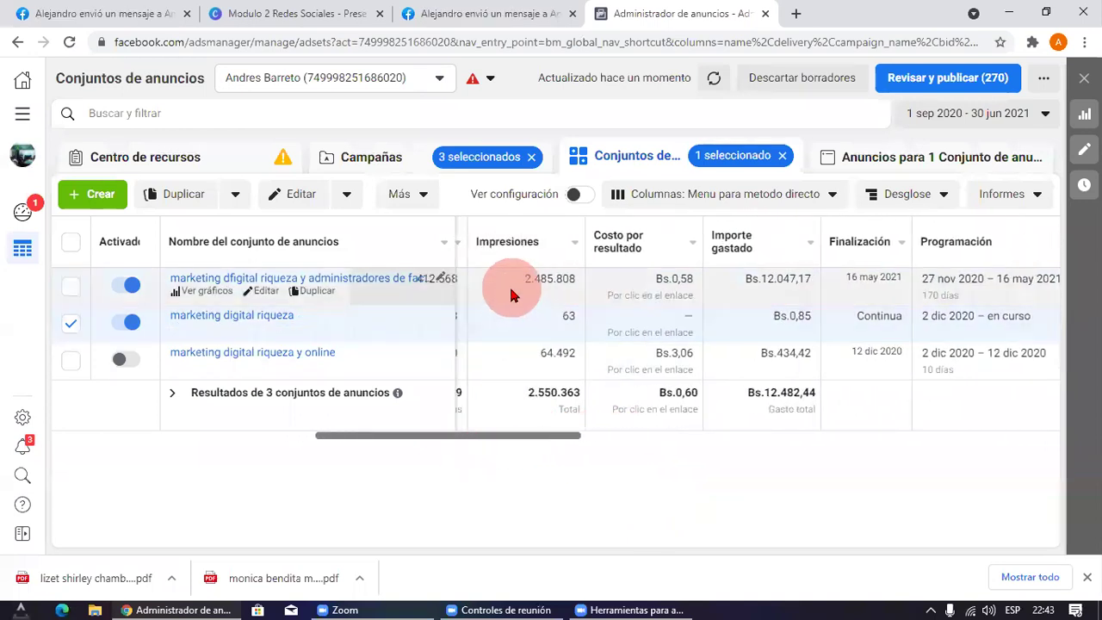
pyautogui.moveTo(522, 279); pyautogui.dragTo(579, 293)
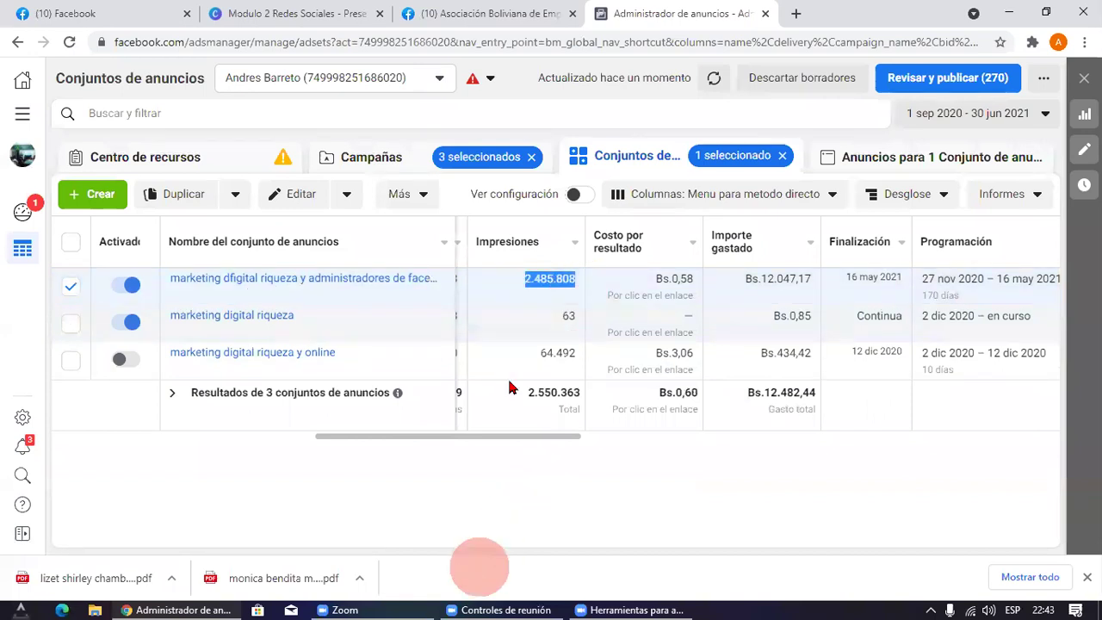
pyautogui.moveTo(477, 436); pyautogui.dragTo(446, 436)
pyautogui.click(528, 284)
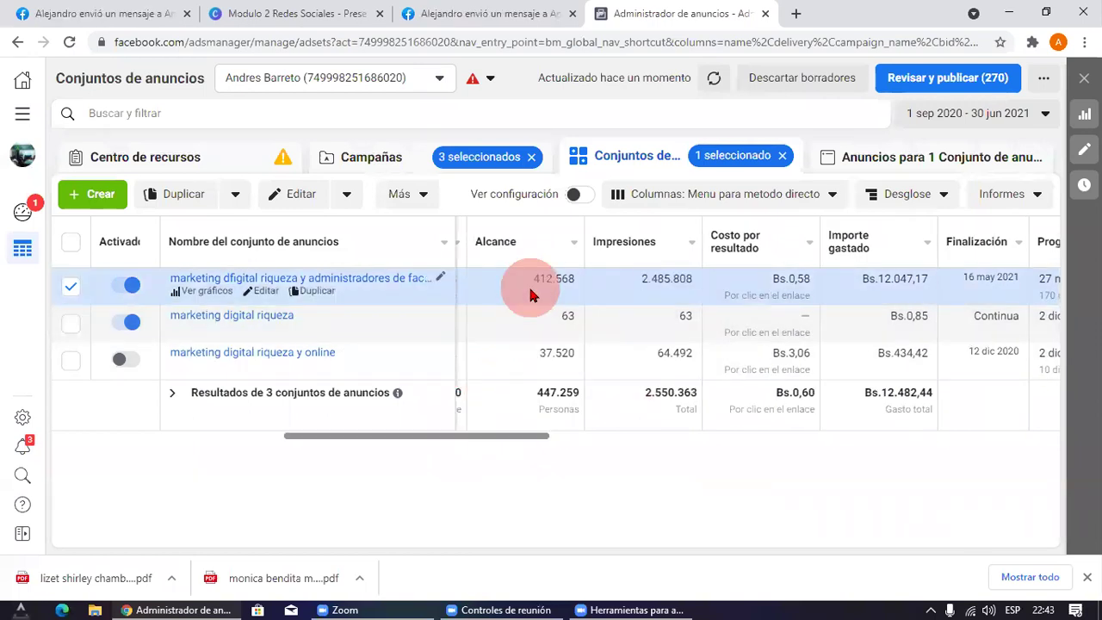
pyautogui.click(662, 352)
pyautogui.moveTo(656, 360); pyautogui.dragTo(701, 360)
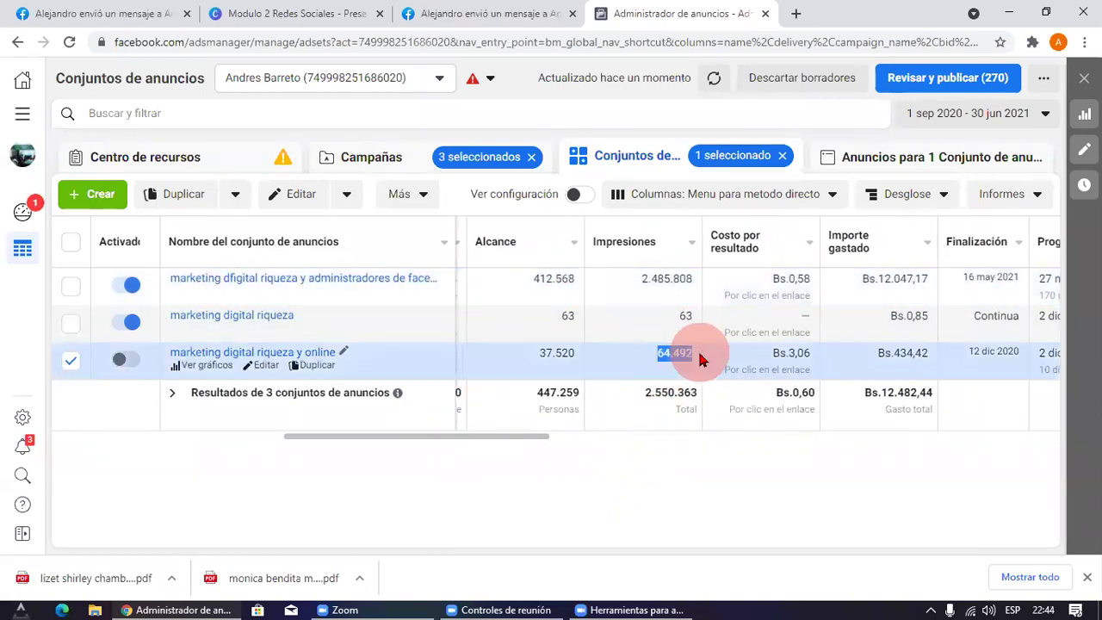
pyautogui.doubleClick(541, 348)
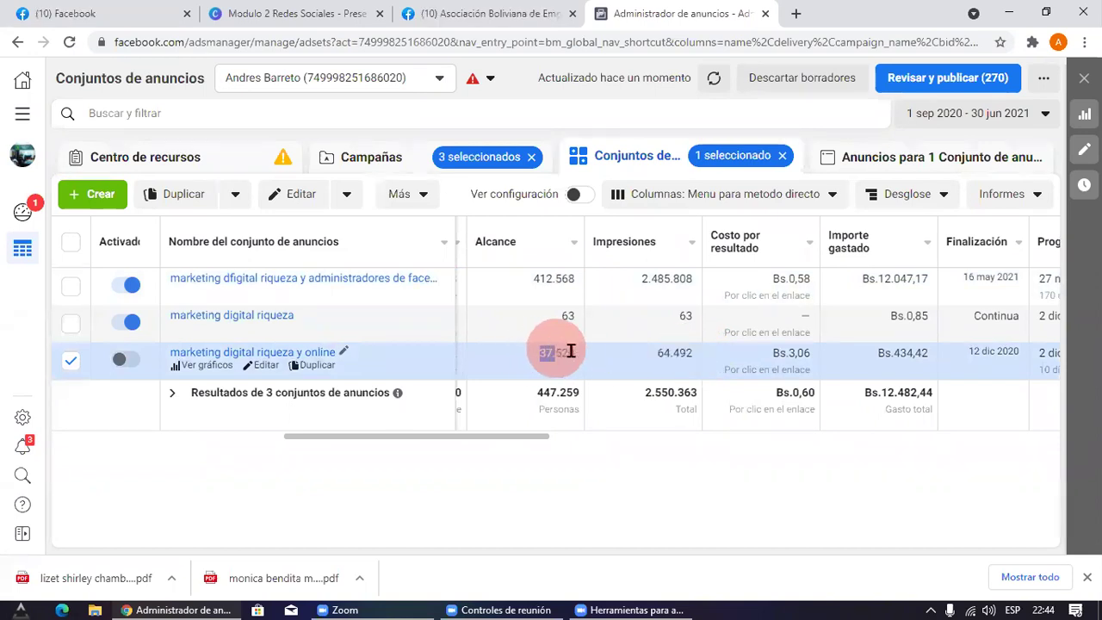
# Step: Annotate the ad sets table in red, circling the ad set rows and marking the link between Alcance and Impresiones
pyautogui.click(598, 579)
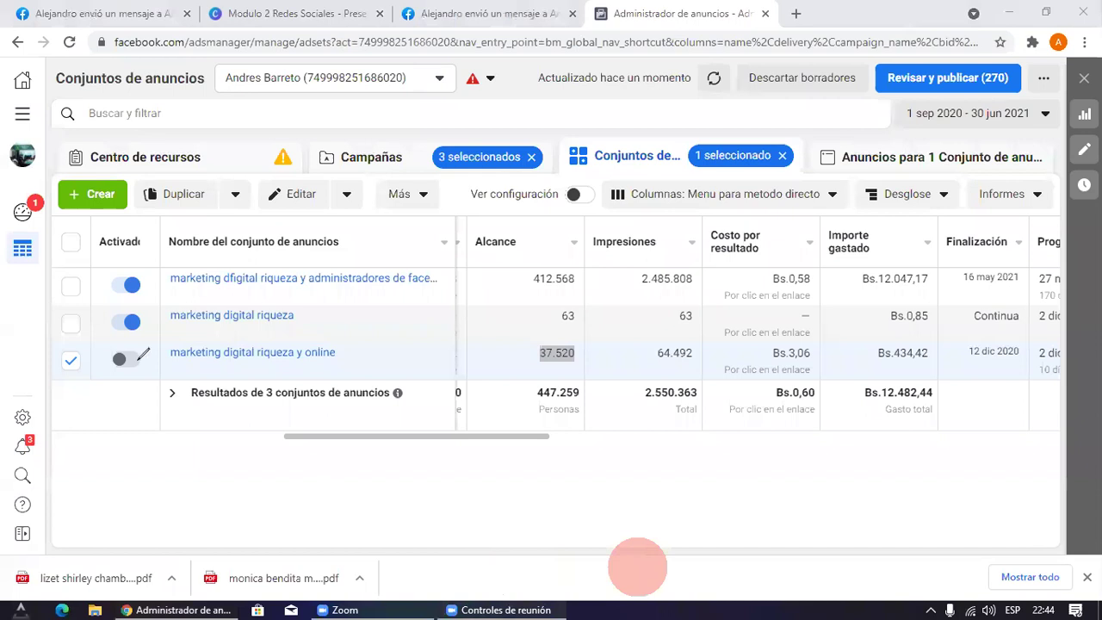
pyautogui.moveTo(501, 399)
pyautogui.mouseDown()
pyautogui.moveTo(118, 344)
pyautogui.moveTo(115, 365)
pyautogui.moveTo(625, 388)
pyautogui.moveTo(582, 322)
pyautogui.mouseUp()
pyautogui.moveTo(565, 286); pyautogui.dragTo(636, 273)
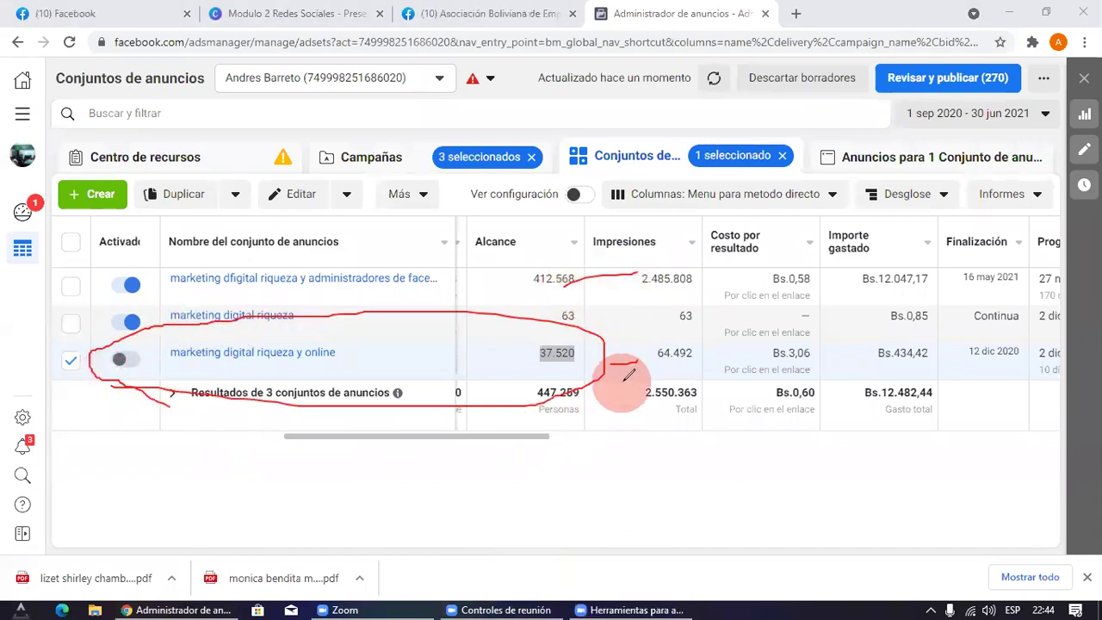
pyautogui.moveTo(98, 333)
pyautogui.mouseDown()
pyautogui.moveTo(615, 296)
pyautogui.moveTo(172, 393)
pyautogui.moveTo(99, 337)
pyautogui.mouseUp()
pyautogui.moveTo(200, 292)
pyautogui.mouseDown()
pyautogui.moveTo(369, 319)
pyautogui.moveTo(726, 278)
pyautogui.moveTo(103, 239)
pyautogui.moveTo(372, 326)
pyautogui.mouseUp()
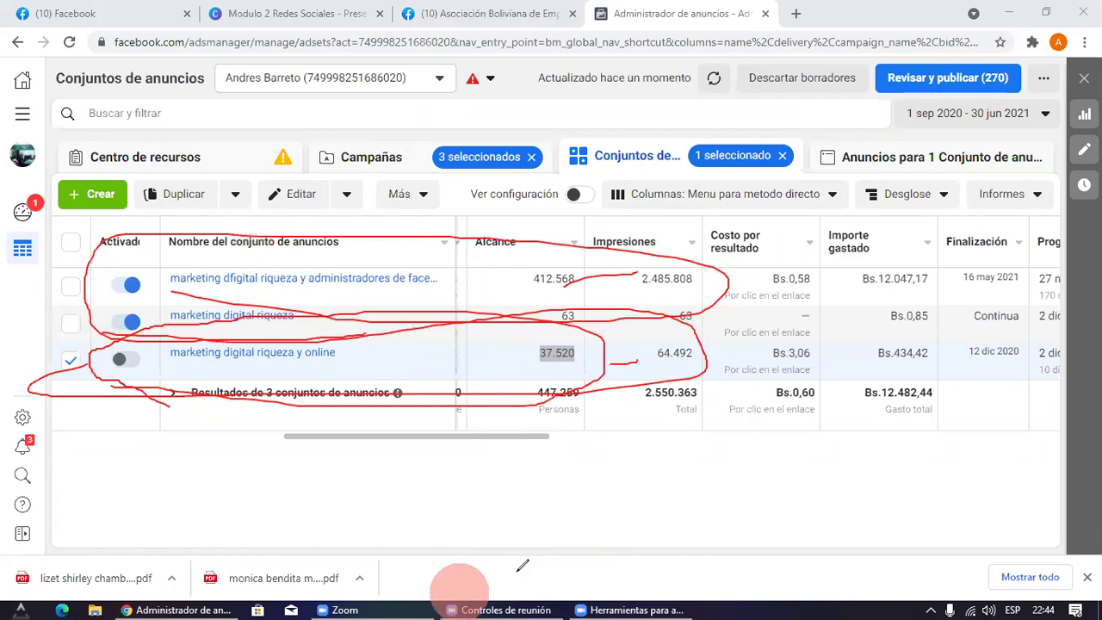
# Step: Circle the "marketing digital riqueza y online" ad set and both Costo por resultado amounts in red, with an arrow pointing to the Bs.3,06 cost
pyautogui.moveTo(423, 438); pyautogui.dragTo(484, 440)
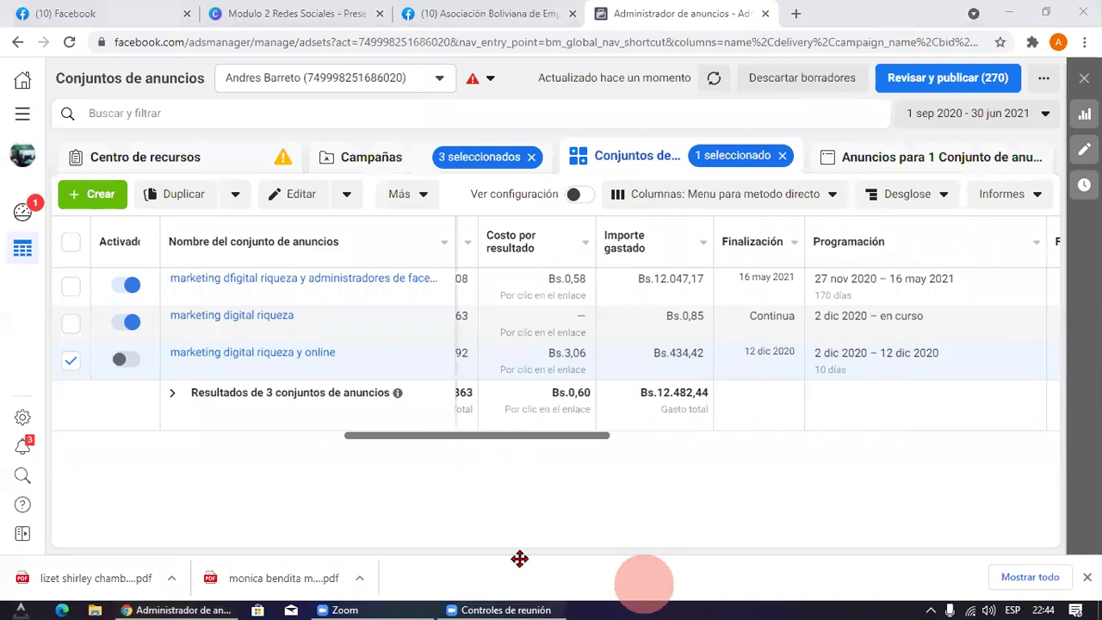
pyautogui.click(105, 367)
pyautogui.moveTo(132, 326); pyautogui.dragTo(76, 343)
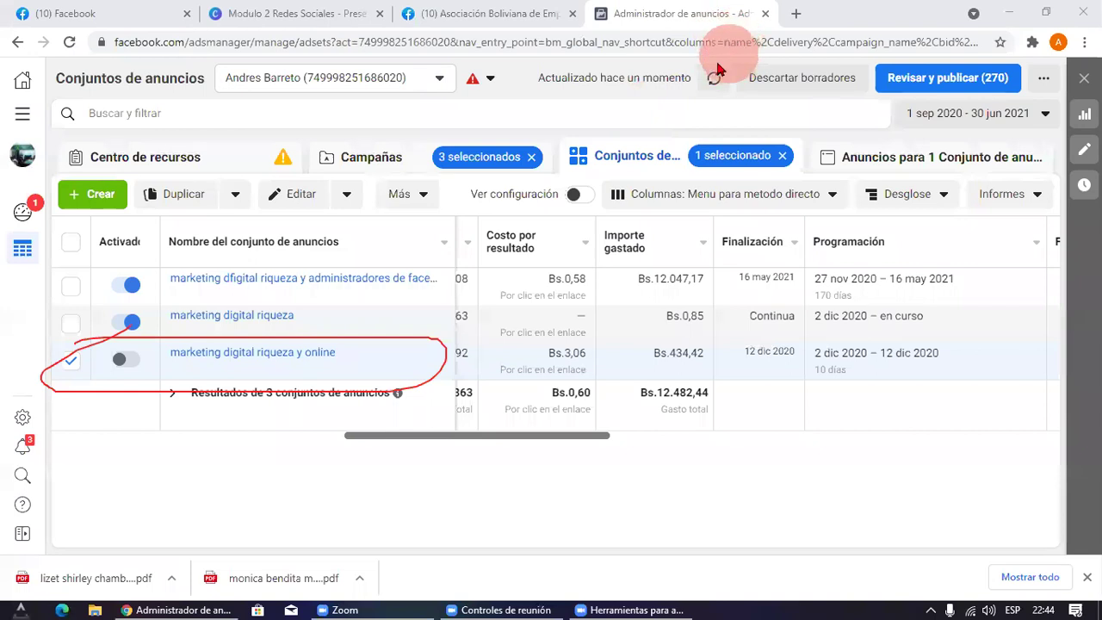
pyautogui.moveTo(502, 296)
pyautogui.mouseDown()
pyautogui.moveTo(573, 291)
pyautogui.moveTo(566, 252)
pyautogui.moveTo(505, 278)
pyautogui.moveTo(513, 296)
pyautogui.mouseUp()
pyautogui.moveTo(501, 345)
pyautogui.mouseDown()
pyautogui.moveTo(603, 338)
pyautogui.moveTo(521, 379)
pyautogui.moveTo(510, 341)
pyautogui.mouseUp()
pyautogui.moveTo(546, 374); pyautogui.dragTo(552, 507)
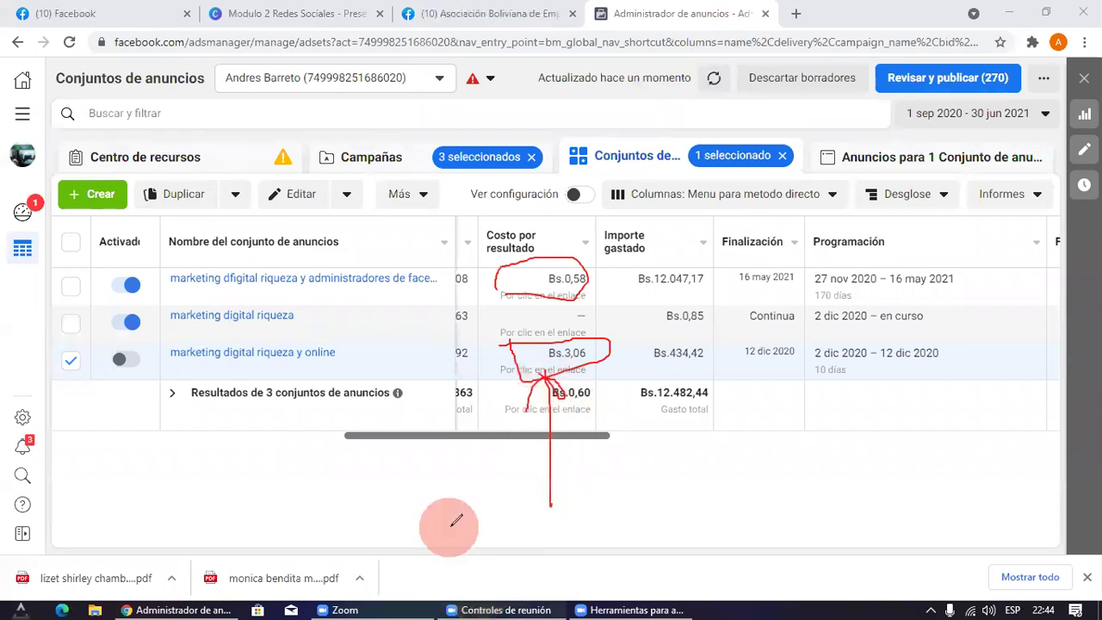
# Step: Handwrite "MC" and a further mark beside the arrow, and circle the Bs.3,06 cost per result again
pyautogui.moveTo(603, 497)
pyautogui.mouseDown()
pyautogui.moveTo(635, 470)
pyautogui.moveTo(647, 497)
pyautogui.mouseUp()
pyautogui.moveTo(701, 446); pyautogui.dragTo(711, 499)
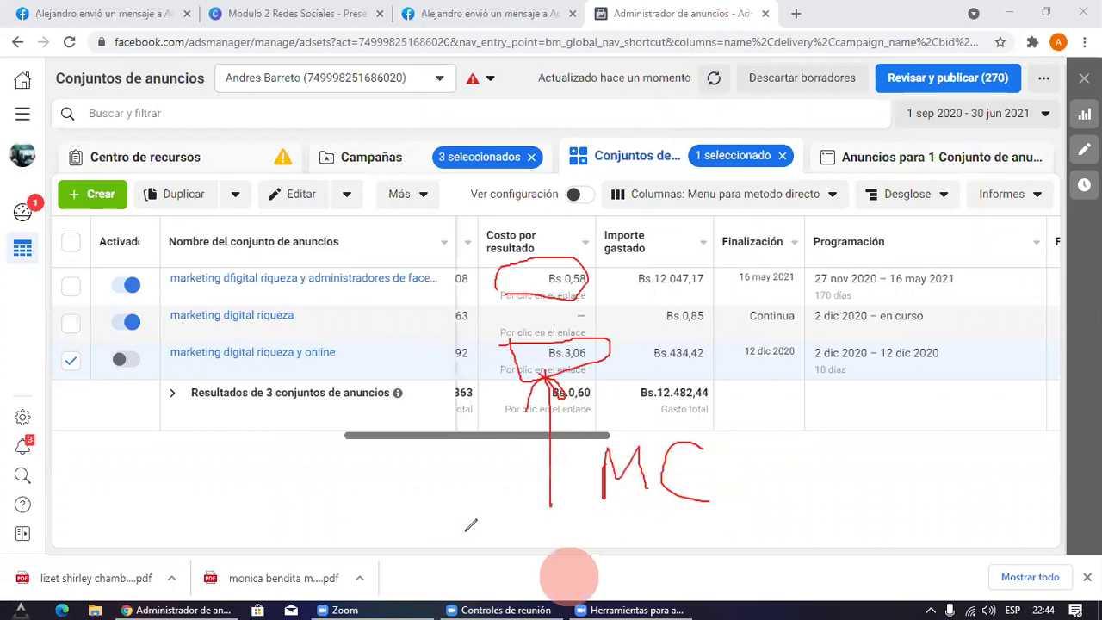
pyautogui.moveTo(810, 438); pyautogui.dragTo(797, 506)
pyautogui.moveTo(697, 481)
pyautogui.mouseDown()
pyautogui.moveTo(728, 485)
pyautogui.moveTo(708, 493)
pyautogui.mouseUp()
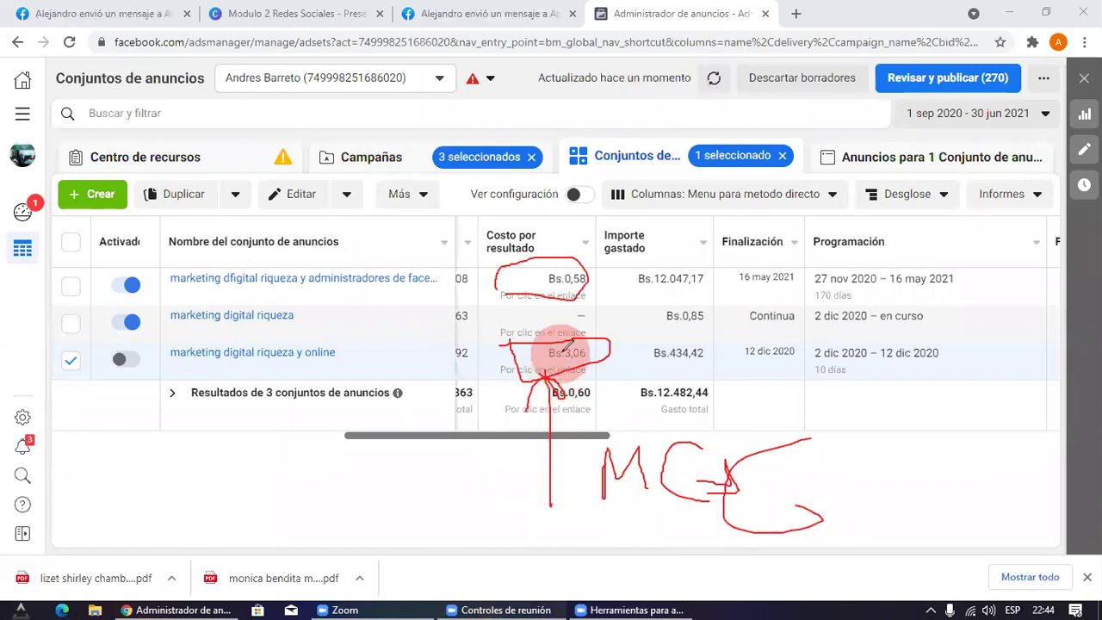
pyautogui.moveTo(515, 340)
pyautogui.mouseDown()
pyautogui.moveTo(461, 369)
pyautogui.moveTo(508, 349)
pyautogui.mouseUp()
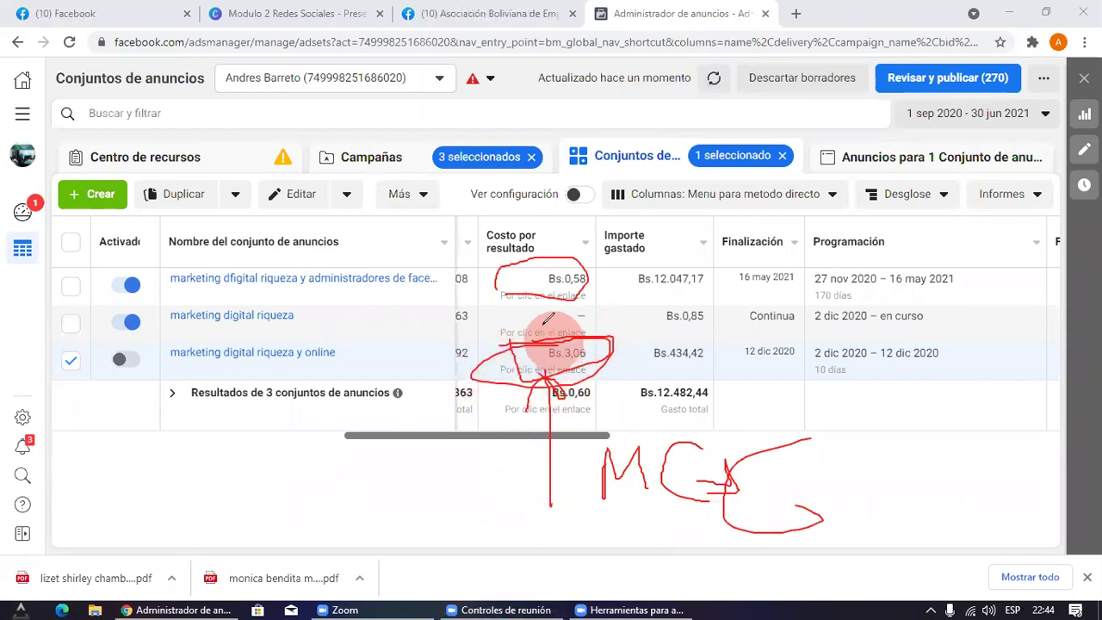
# Step: Sketch notes above the Bs.0,58 cost per result, outline its ad set row and point an arrow at the cost
pyautogui.moveTo(567, 278)
pyautogui.mouseDown()
pyautogui.moveTo(620, 111)
pyautogui.moveTo(635, 153)
pyautogui.moveTo(669, 123)
pyautogui.moveTo(675, 158)
pyautogui.moveTo(657, 148)
pyautogui.mouseUp()
pyautogui.moveTo(448, 132)
pyautogui.mouseDown()
pyautogui.moveTo(509, 123)
pyautogui.moveTo(532, 237)
pyautogui.mouseUp()
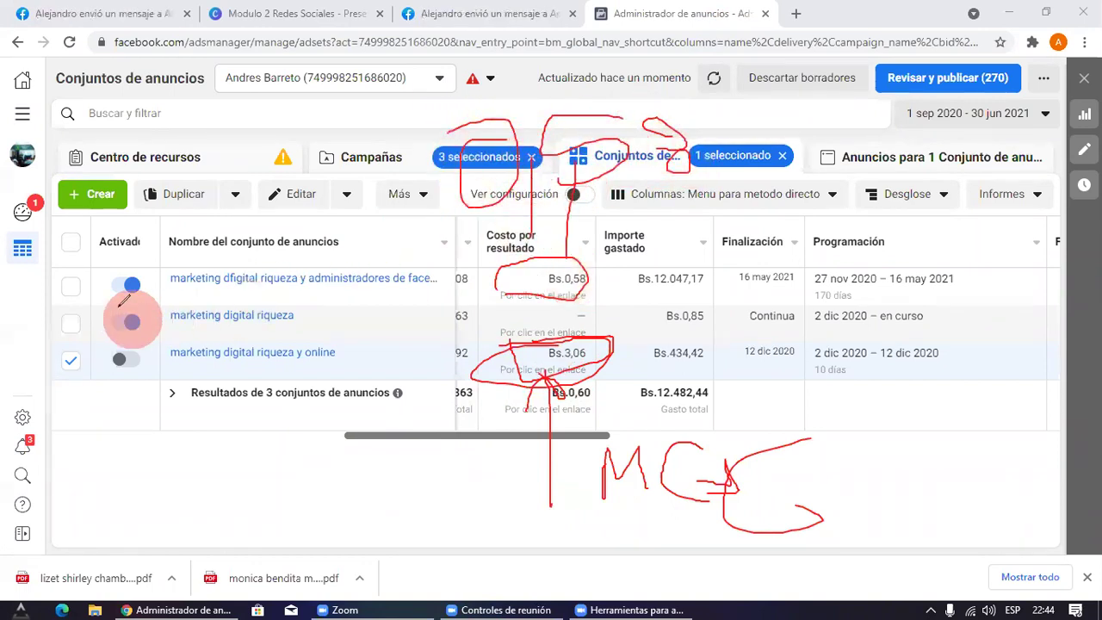
pyautogui.moveTo(112, 300)
pyautogui.mouseDown()
pyautogui.moveTo(620, 303)
pyautogui.moveTo(517, 260)
pyautogui.moveTo(164, 259)
pyautogui.moveTo(110, 287)
pyautogui.moveTo(112, 303)
pyautogui.mouseUp()
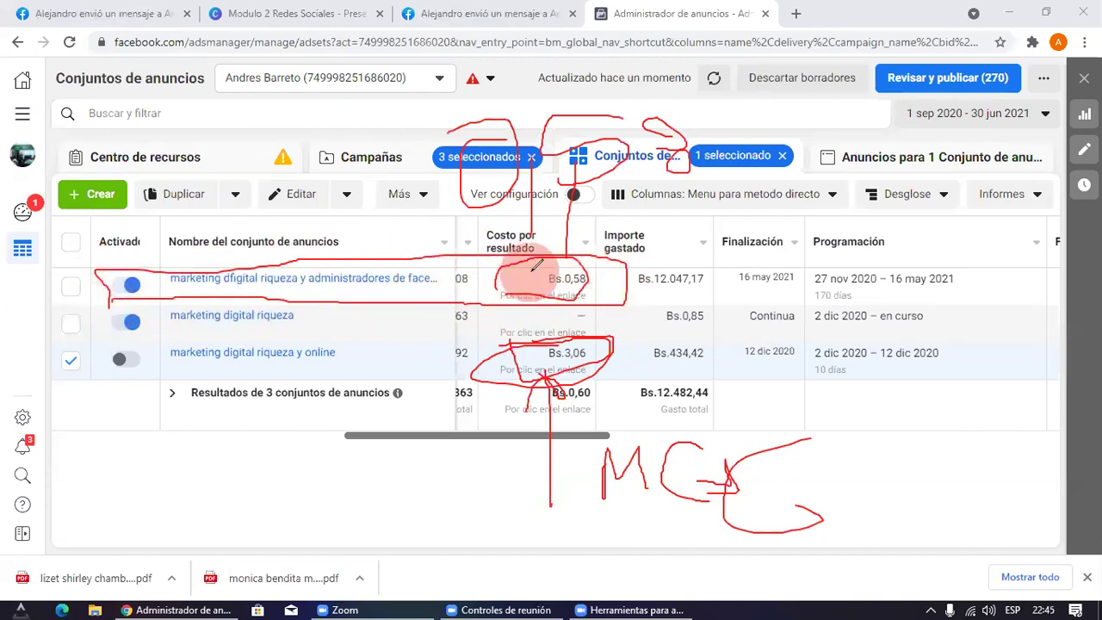
pyautogui.moveTo(642, 167)
pyautogui.mouseDown()
pyautogui.moveTo(605, 261)
pyautogui.moveTo(583, 268)
pyautogui.moveTo(610, 267)
pyautogui.mouseUp()
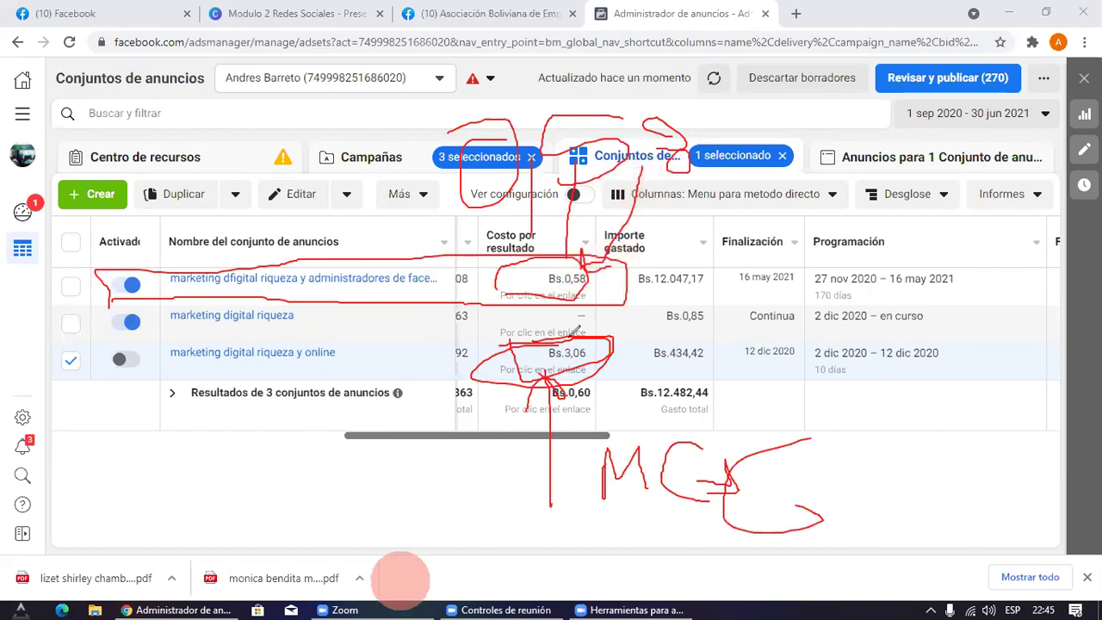
# Step: Circle the Clics únicos en el enlace heading and its 16.008 and 135 values, add an arrow to 135, and clear the drawings
pyautogui.click(717, 50)
pyautogui.moveTo(529, 447); pyautogui.dragTo(698, 462)
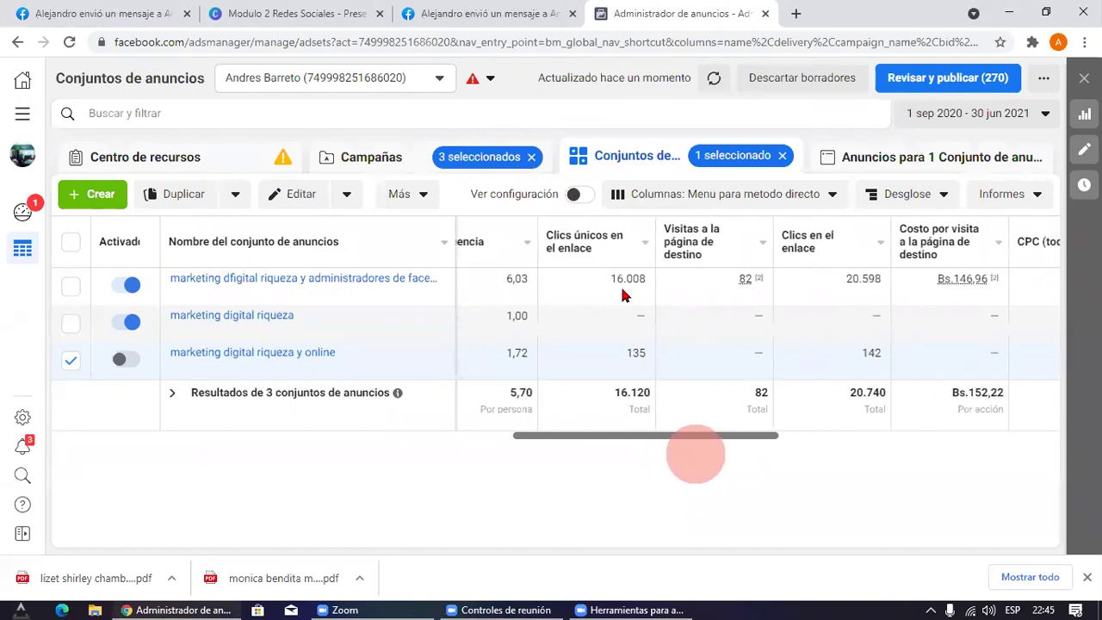
pyautogui.click(628, 605)
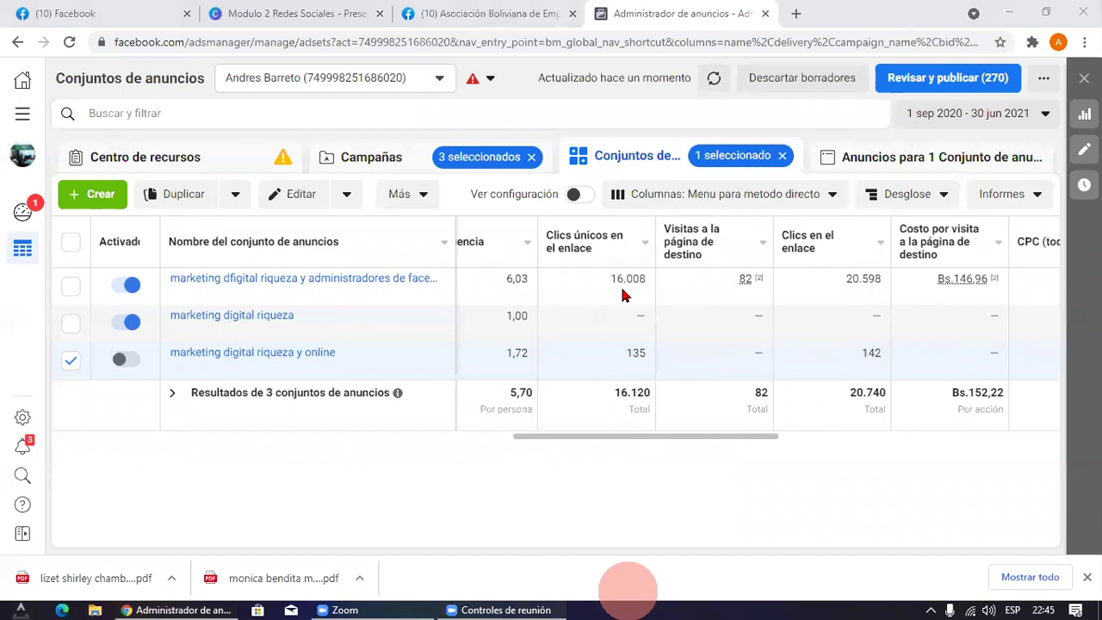
pyautogui.moveTo(559, 229)
pyautogui.mouseDown()
pyautogui.moveTo(577, 278)
pyautogui.moveTo(625, 276)
pyautogui.moveTo(591, 298)
pyautogui.moveTo(593, 312)
pyautogui.mouseUp()
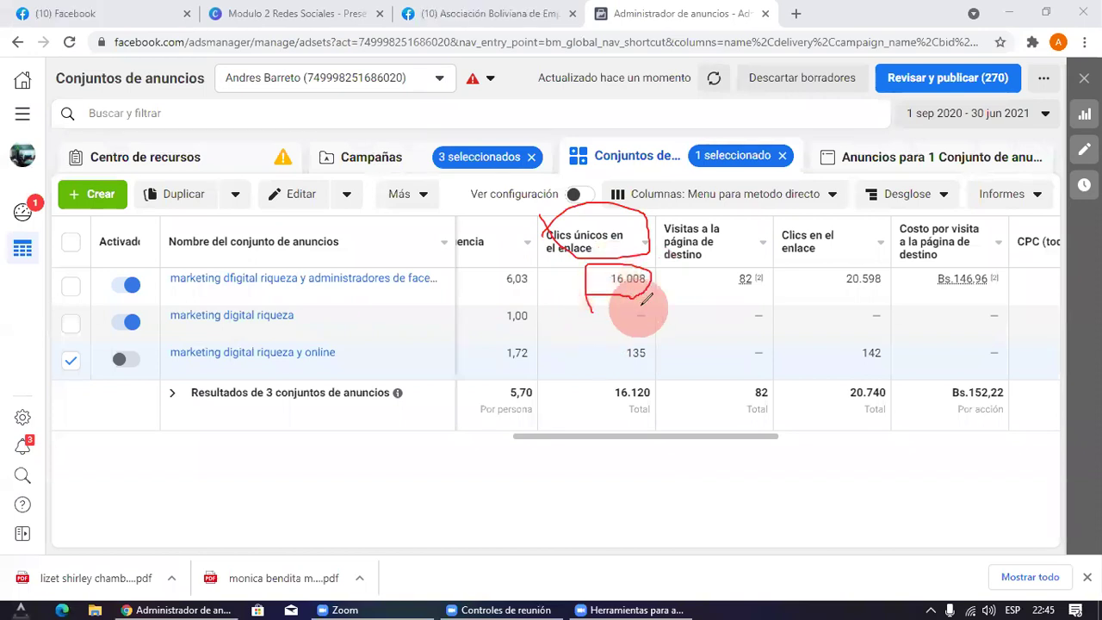
pyautogui.moveTo(647, 341)
pyautogui.mouseDown()
pyautogui.moveTo(566, 337)
pyautogui.moveTo(659, 353)
pyautogui.moveTo(650, 340)
pyautogui.mouseUp()
pyautogui.moveTo(592, 438)
pyautogui.mouseDown()
pyautogui.moveTo(614, 376)
pyautogui.moveTo(625, 385)
pyautogui.mouseUp()
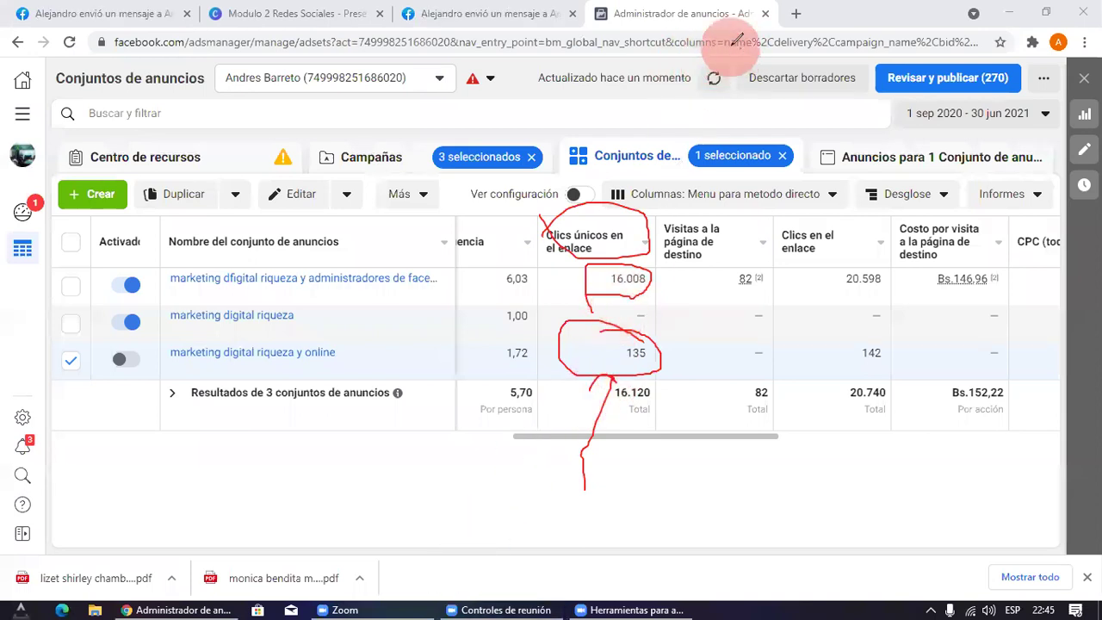
pyautogui.press('Escape')
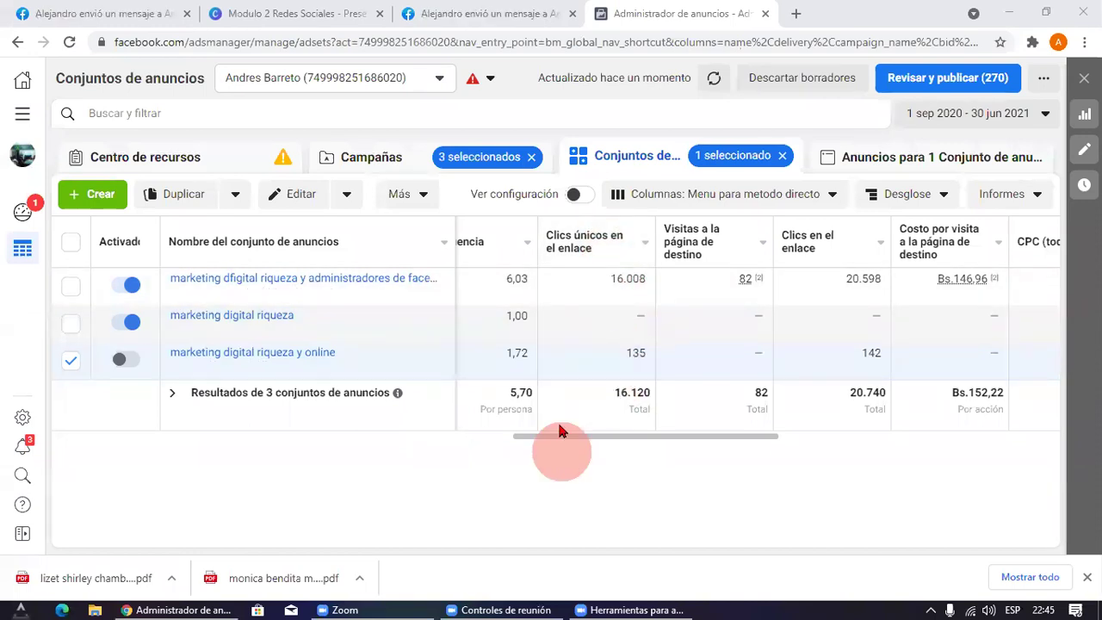
# Step: Highlight the first ad set's Clics en el enlace value and view the description of the Clics únicos en el enlace metric
pyautogui.moveTo(611, 436); pyautogui.dragTo(692, 436)
pyautogui.moveTo(535, 290); pyautogui.dragTo(584, 290)
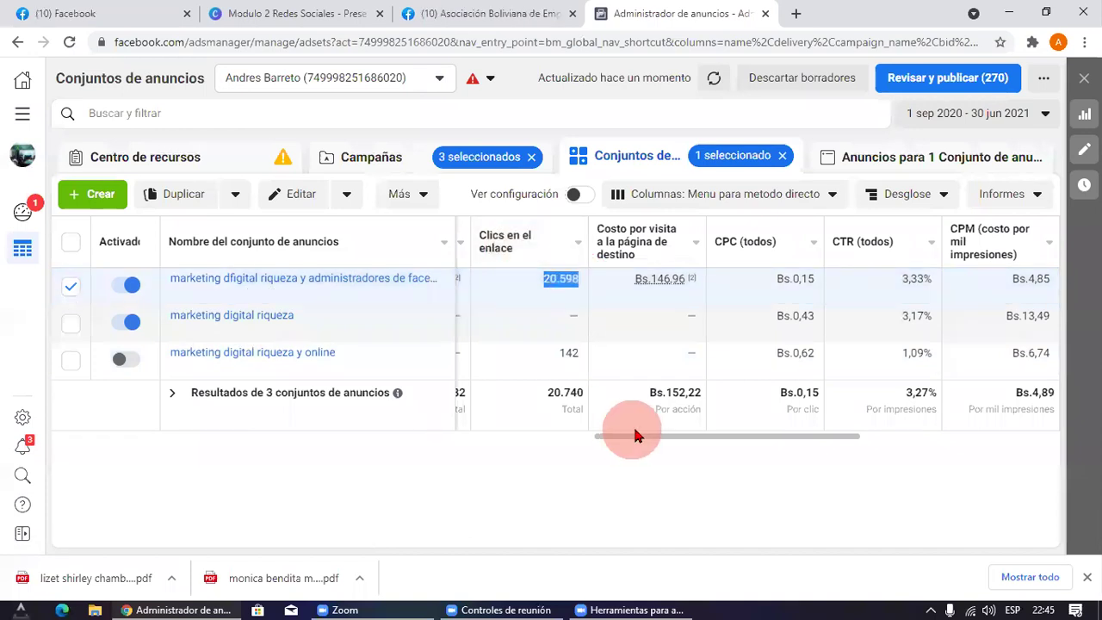
pyautogui.moveTo(640, 441); pyautogui.dragTo(562, 430)
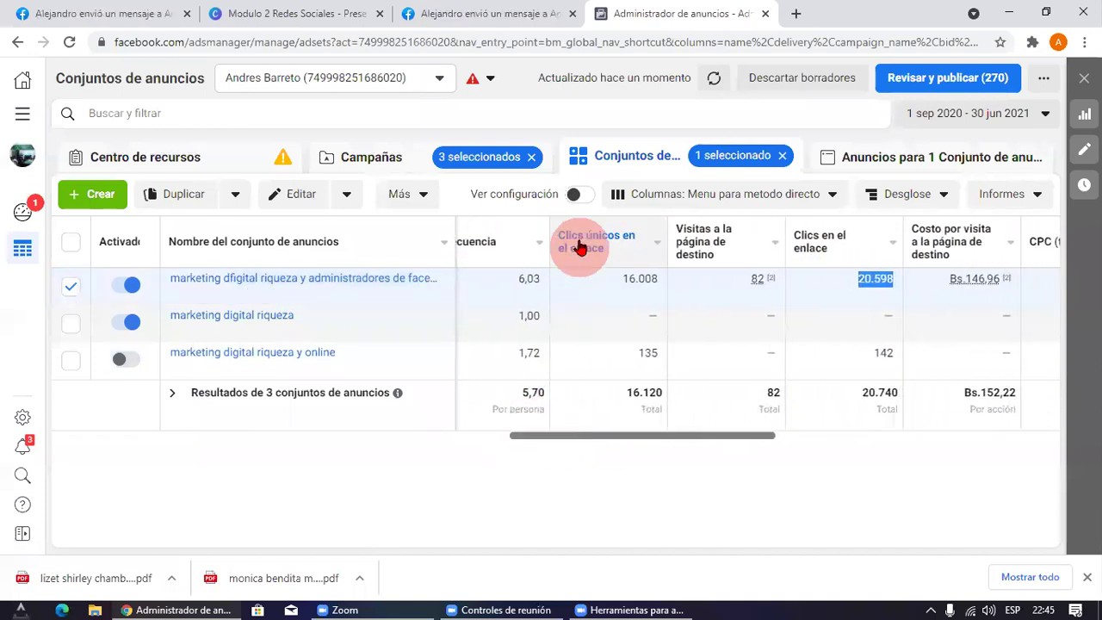
pyautogui.moveTo(579, 246)
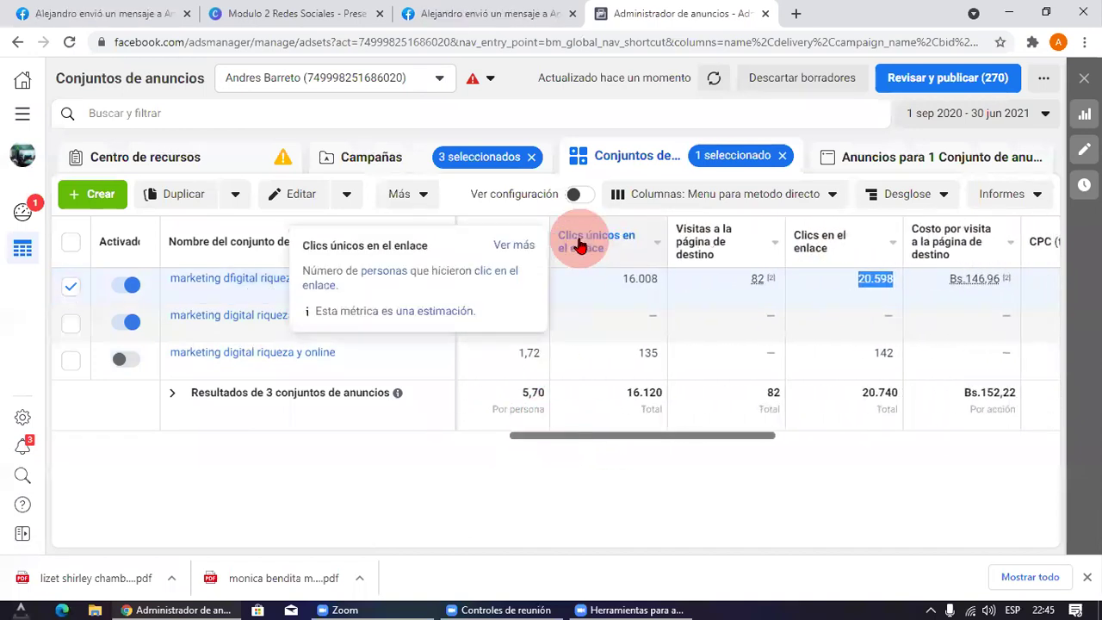
# Step: Circle and connect the first ad set's unique and total link click values, and underline the Clics únicos en el enlace heading
pyautogui.click(828, 512)
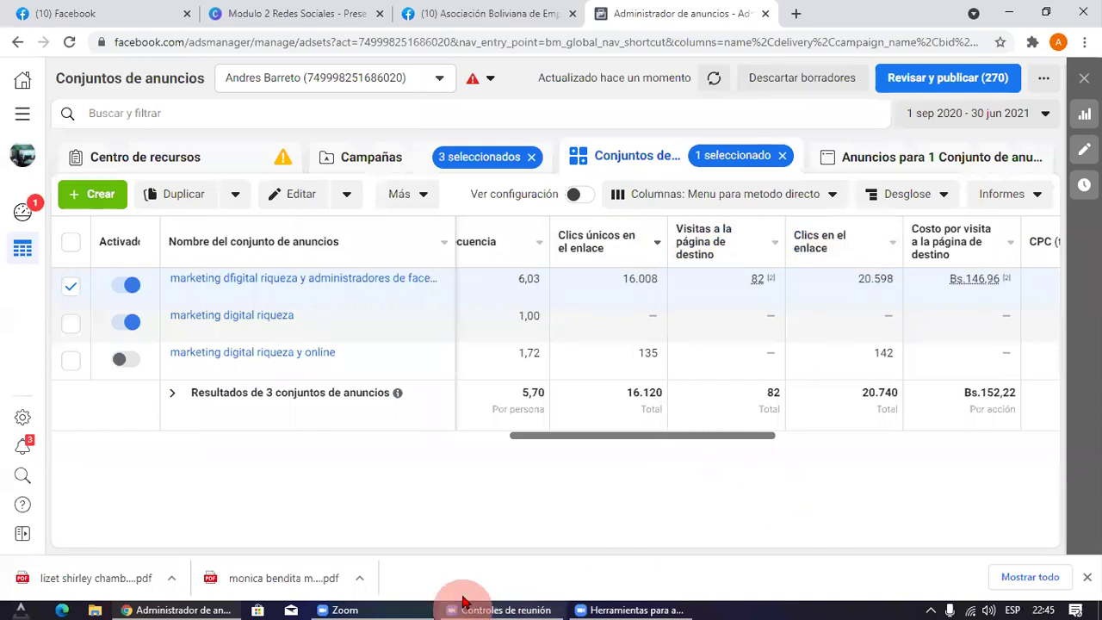
pyautogui.moveTo(586, 283)
pyautogui.mouseDown()
pyautogui.moveTo(795, 270)
pyautogui.moveTo(844, 295)
pyautogui.moveTo(801, 251)
pyautogui.mouseUp()
pyautogui.moveTo(541, 258); pyautogui.dragTo(652, 242)
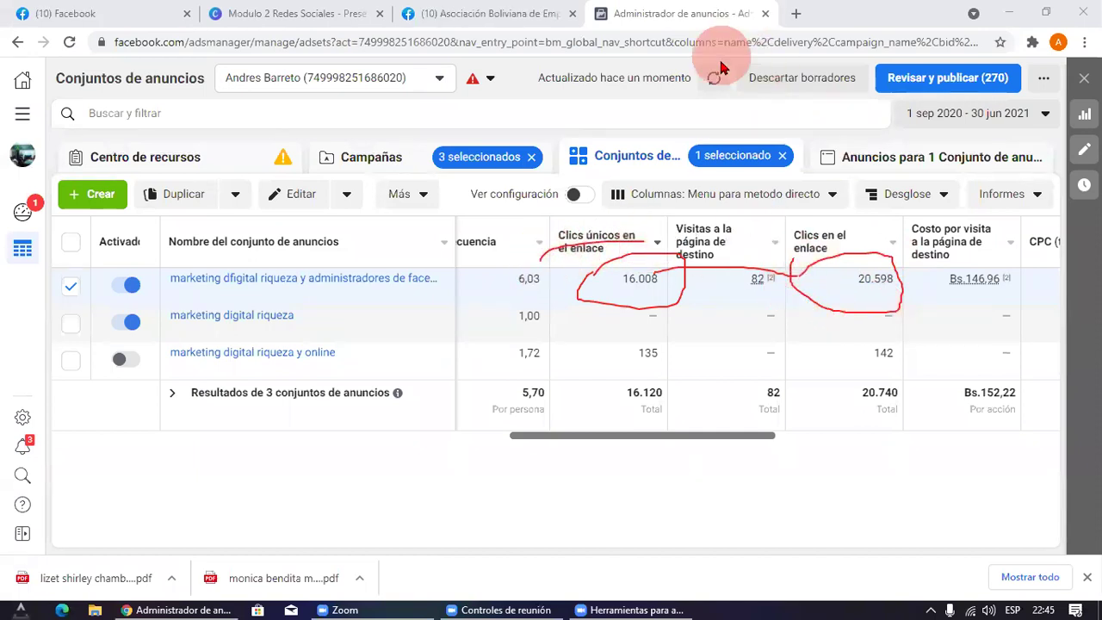
# Step: Circle the Clics únicos en el enlace heading, sketch a box with an arrow below the table, and outline the Clics en el enlace column
pyautogui.moveTo(542, 257)
pyautogui.mouseDown()
pyautogui.moveTo(635, 267)
pyautogui.moveTo(556, 222)
pyautogui.moveTo(563, 245)
pyautogui.mouseUp()
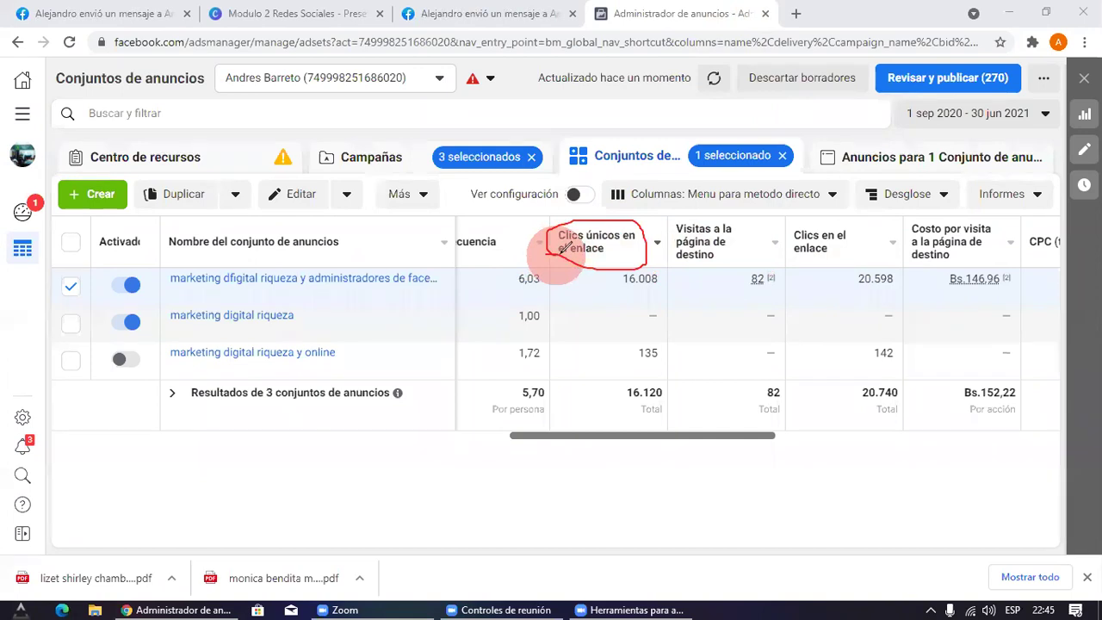
pyautogui.moveTo(407, 371)
pyautogui.mouseDown()
pyautogui.moveTo(627, 508)
pyautogui.moveTo(387, 338)
pyautogui.mouseUp()
pyautogui.moveTo(536, 515)
pyautogui.mouseDown()
pyautogui.moveTo(543, 466)
pyautogui.moveTo(625, 477)
pyautogui.mouseUp()
pyautogui.moveTo(543, 472); pyautogui.dragTo(547, 510)
pyautogui.moveTo(787, 469)
pyautogui.mouseDown()
pyautogui.moveTo(611, 470)
pyautogui.moveTo(582, 453)
pyautogui.moveTo(627, 486)
pyautogui.mouseUp()
pyautogui.moveTo(775, 370)
pyautogui.mouseDown()
pyautogui.moveTo(773, 278)
pyautogui.moveTo(904, 259)
pyautogui.moveTo(731, 402)
pyautogui.moveTo(758, 245)
pyautogui.mouseUp()
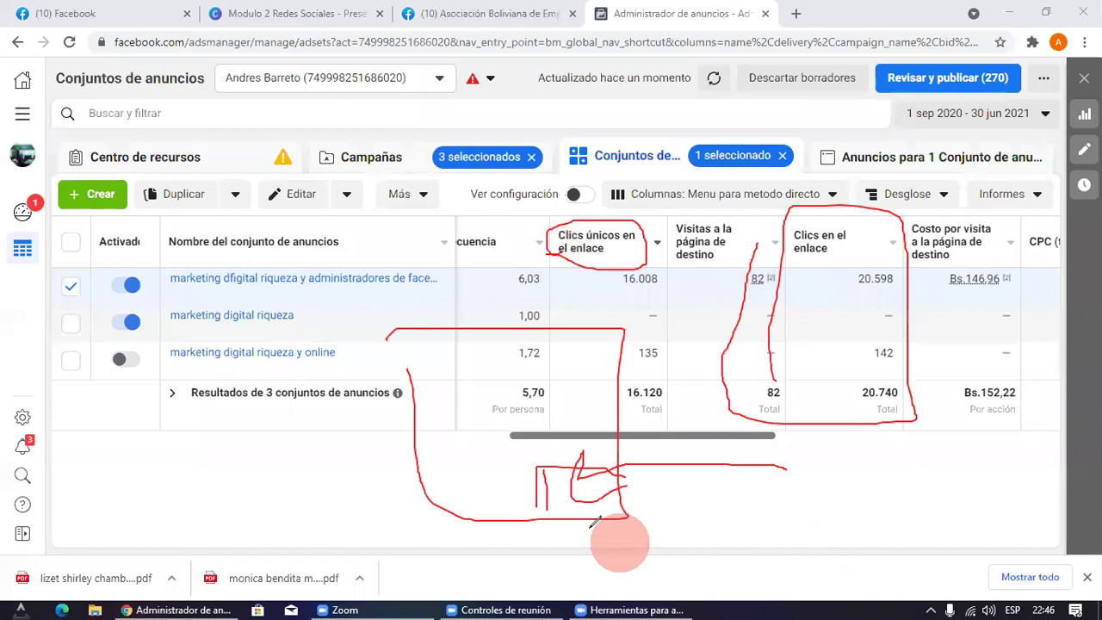
# Step: Add more lines and a curve from the sketch below the table to the first ad set's frequency value, and clear the drawings
pyautogui.moveTo(754, 480)
pyautogui.mouseDown()
pyautogui.moveTo(569, 503)
pyautogui.moveTo(645, 502)
pyautogui.mouseUp()
pyautogui.moveTo(737, 465)
pyautogui.mouseDown()
pyautogui.moveTo(615, 287)
pyautogui.moveTo(500, 286)
pyautogui.mouseUp()
pyautogui.moveTo(726, 440)
pyautogui.mouseDown()
pyautogui.moveTo(565, 529)
pyautogui.moveTo(560, 603)
pyautogui.mouseUp()
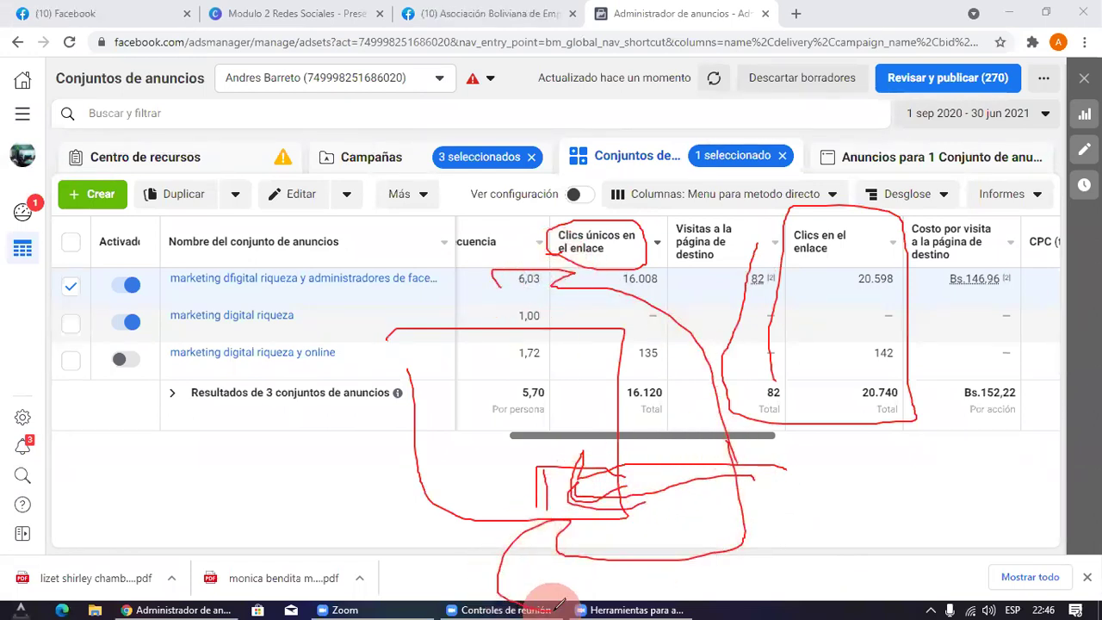
pyautogui.click(718, 51)
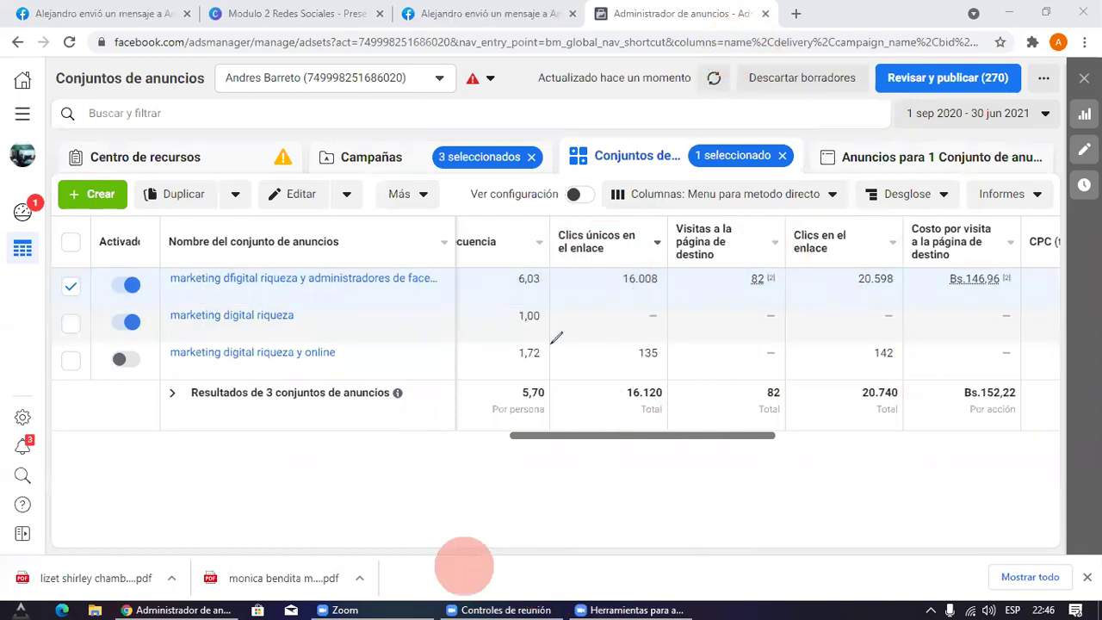
# Step: Circle the values of the CPC (todos) column for all ad sets and their total
pyautogui.moveTo(649, 435); pyautogui.dragTo(779, 442)
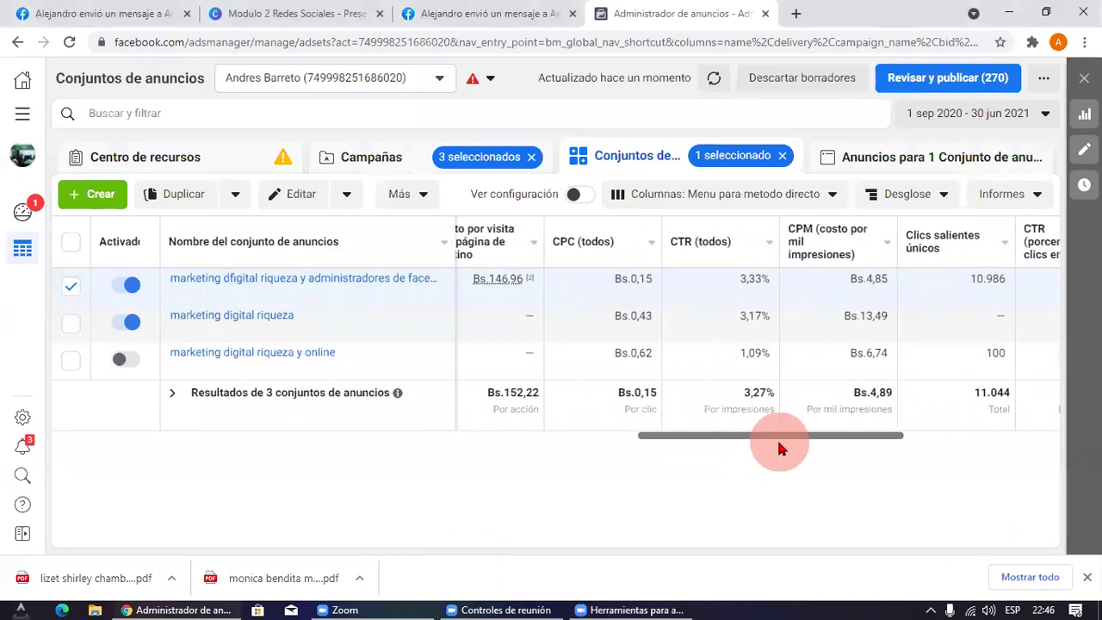
pyautogui.click(486, 581)
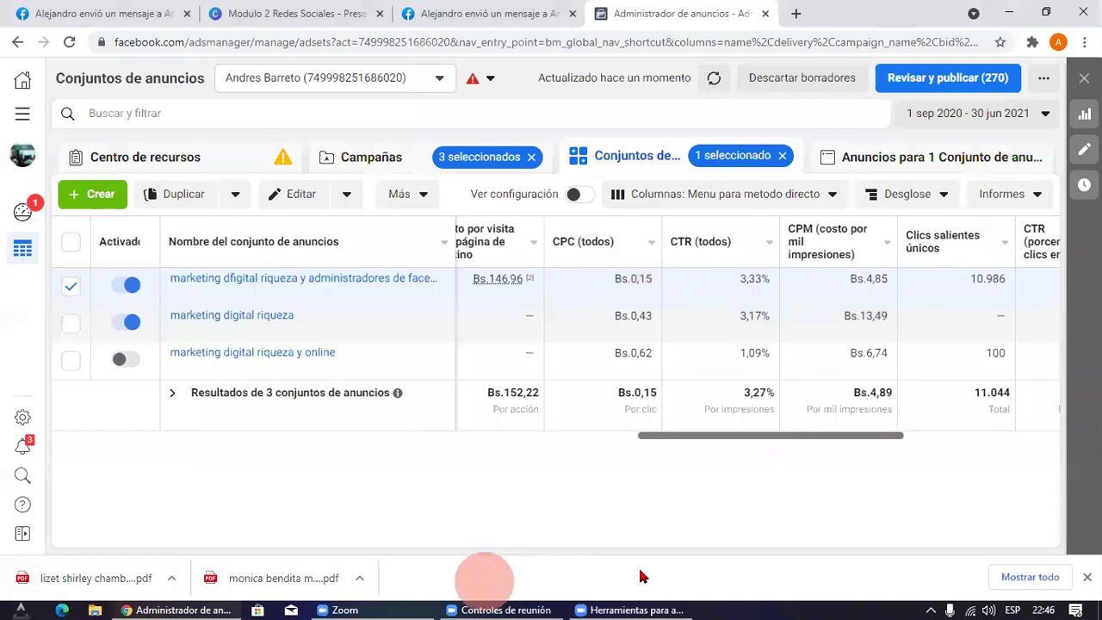
pyautogui.moveTo(577, 370); pyautogui.dragTo(590, 283)
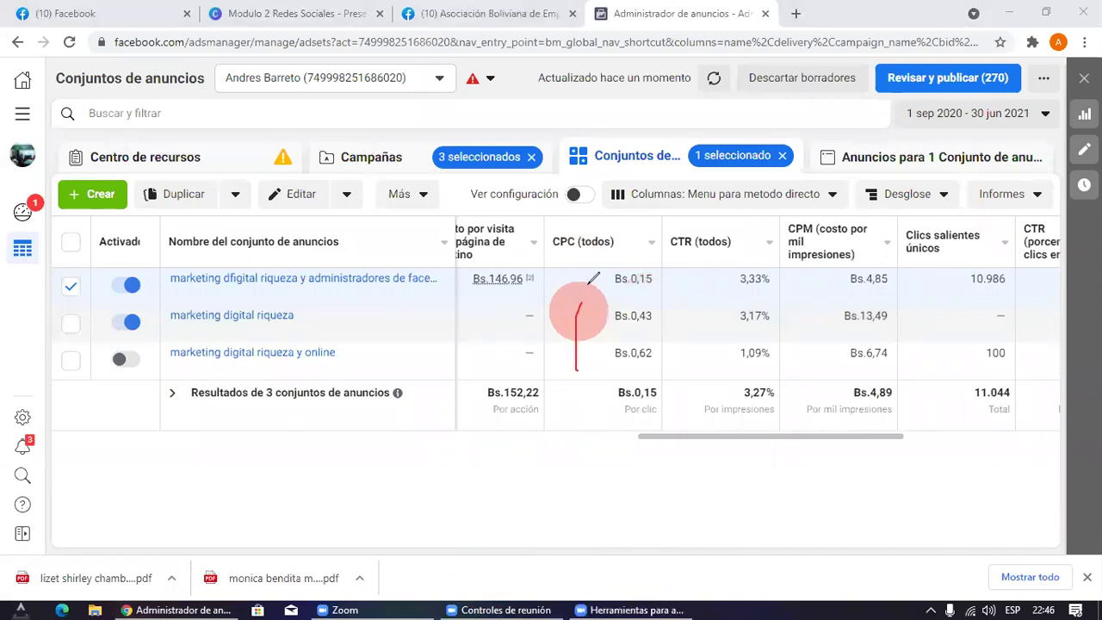
pyautogui.moveTo(676, 392); pyautogui.dragTo(581, 226)
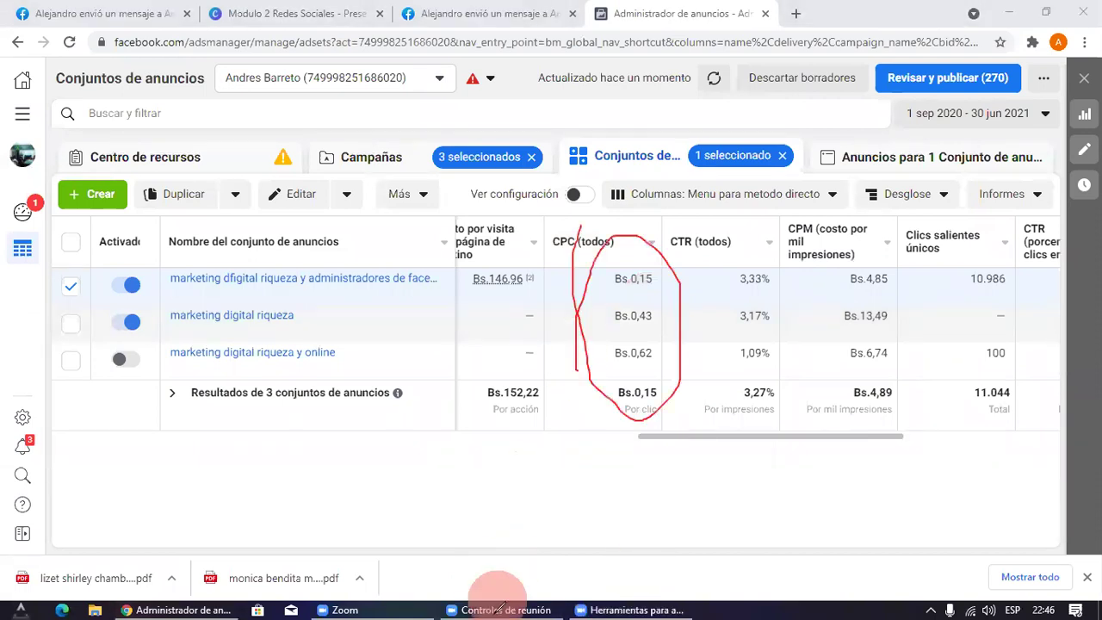
pyautogui.click(477, 526)
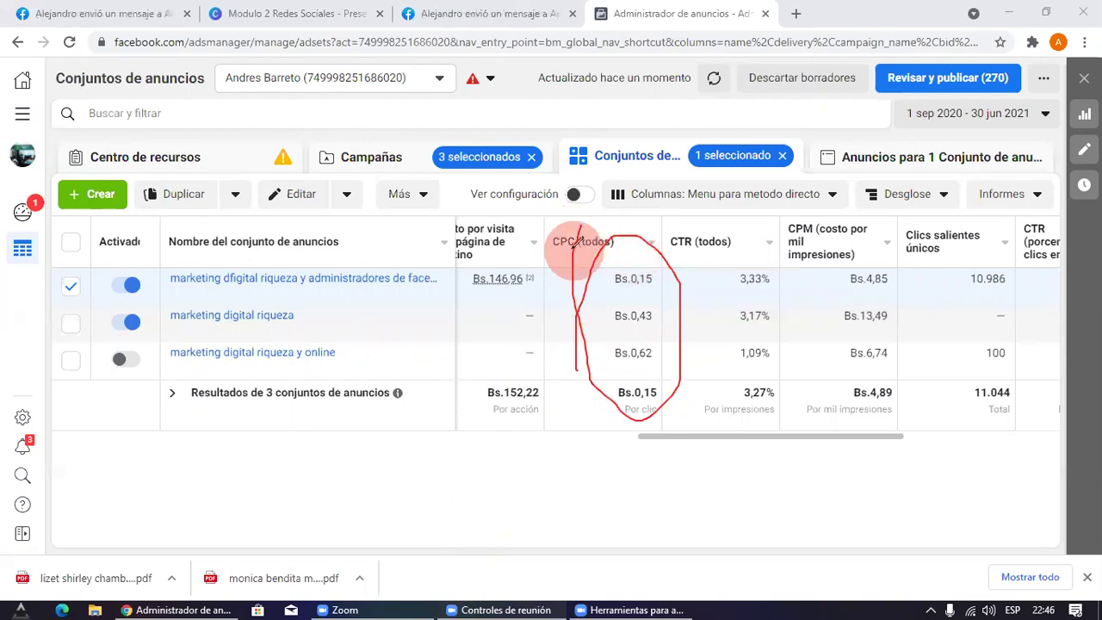
# Step: Circle the CPC (todos) heading, sketch a box with arrows and a large loop below the table, and clear the drawings
pyautogui.moveTo(542, 250)
pyautogui.mouseDown()
pyautogui.moveTo(592, 220)
pyautogui.moveTo(553, 235)
pyautogui.moveTo(382, 456)
pyautogui.moveTo(345, 406)
pyautogui.moveTo(455, 524)
pyautogui.moveTo(603, 452)
pyautogui.moveTo(717, 519)
pyautogui.moveTo(574, 452)
pyautogui.moveTo(654, 544)
pyautogui.moveTo(627, 530)
pyautogui.moveTo(689, 480)
pyautogui.moveTo(546, 422)
pyautogui.moveTo(560, 428)
pyautogui.mouseUp()
pyautogui.click(500, 584)
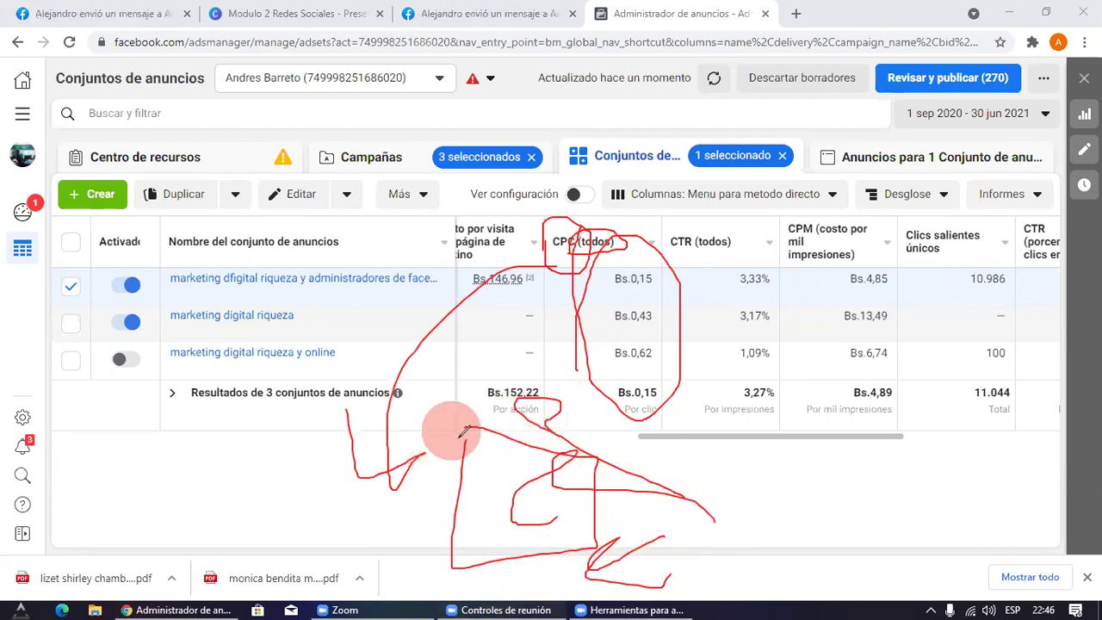
pyautogui.moveTo(443, 353)
pyautogui.mouseDown()
pyautogui.moveTo(431, 603)
pyautogui.moveTo(431, 278)
pyautogui.mouseUp()
pyautogui.click(684, 13)
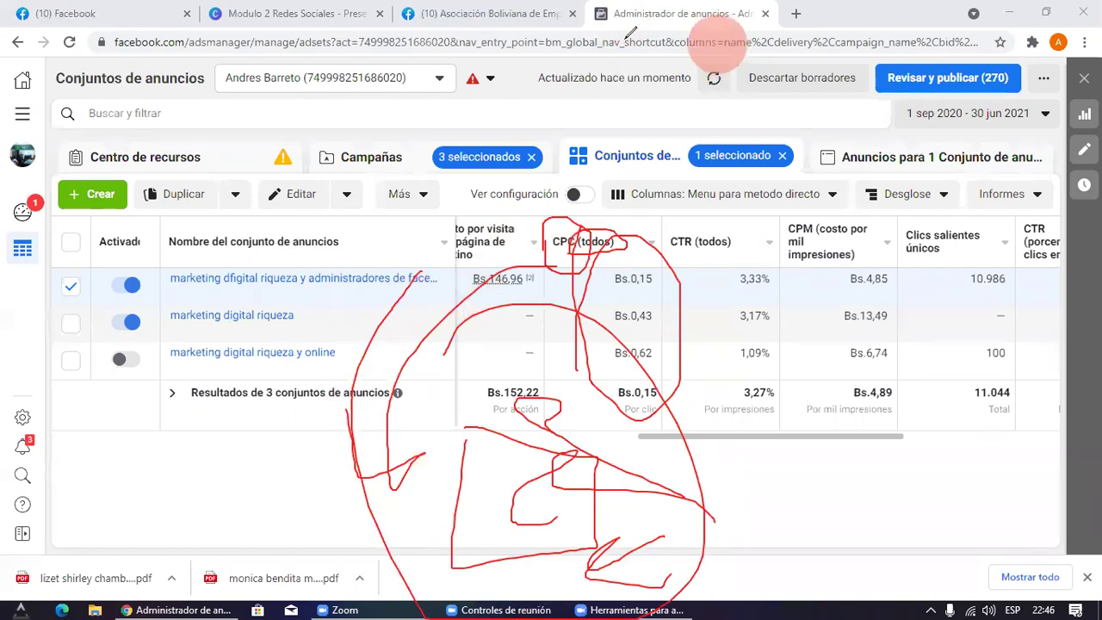
pyautogui.click(717, 43)
pyautogui.moveTo(456, 413)
pyautogui.mouseDown()
pyautogui.moveTo(641, 439)
pyautogui.moveTo(446, 466)
pyautogui.moveTo(460, 399)
pyautogui.moveTo(639, 402)
pyautogui.moveTo(472, 345)
pyautogui.moveTo(468, 398)
pyautogui.mouseUp()
pyautogui.moveTo(437, 527)
pyautogui.mouseDown()
pyautogui.moveTo(567, 581)
pyautogui.moveTo(489, 443)
pyautogui.mouseUp()
pyautogui.click(711, 45)
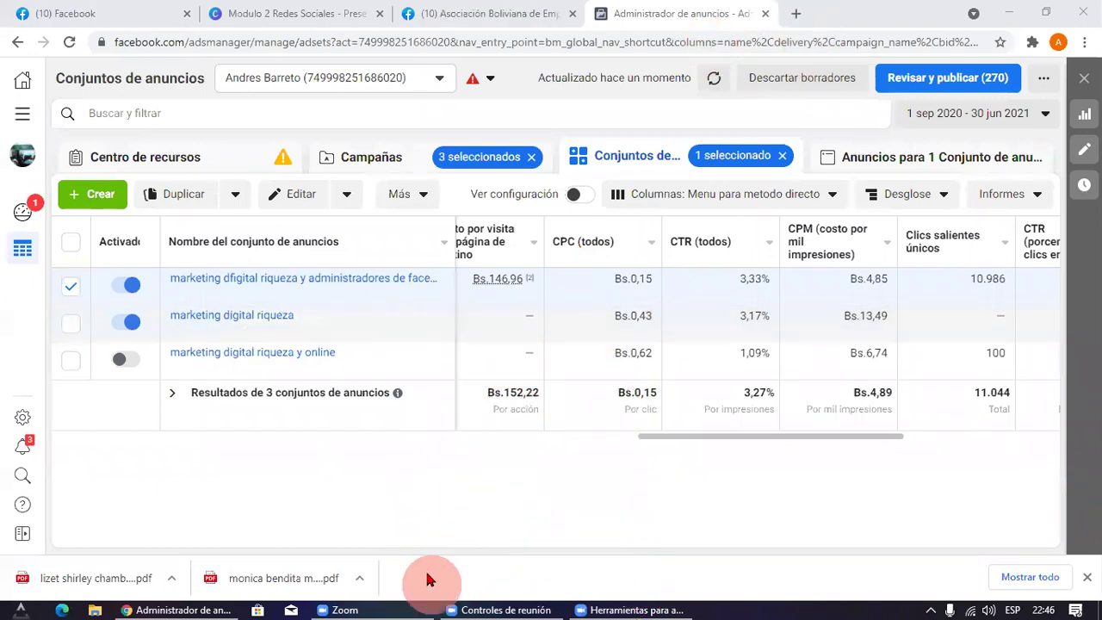
# Step: Circle the CPC values Bs.0,62 and Bs.0,15, draw an arrow from Bs.0,62 to its ad set, and clear the drawings
pyautogui.click(588, 343)
pyautogui.moveTo(606, 378)
pyautogui.mouseDown()
pyautogui.moveTo(364, 356)
pyautogui.moveTo(467, 399)
pyautogui.moveTo(443, 417)
pyautogui.mouseUp()
pyautogui.click(570, 303)
pyautogui.moveTo(571, 301)
pyautogui.mouseDown()
pyautogui.moveTo(668, 267)
pyautogui.moveTo(564, 299)
pyautogui.mouseUp()
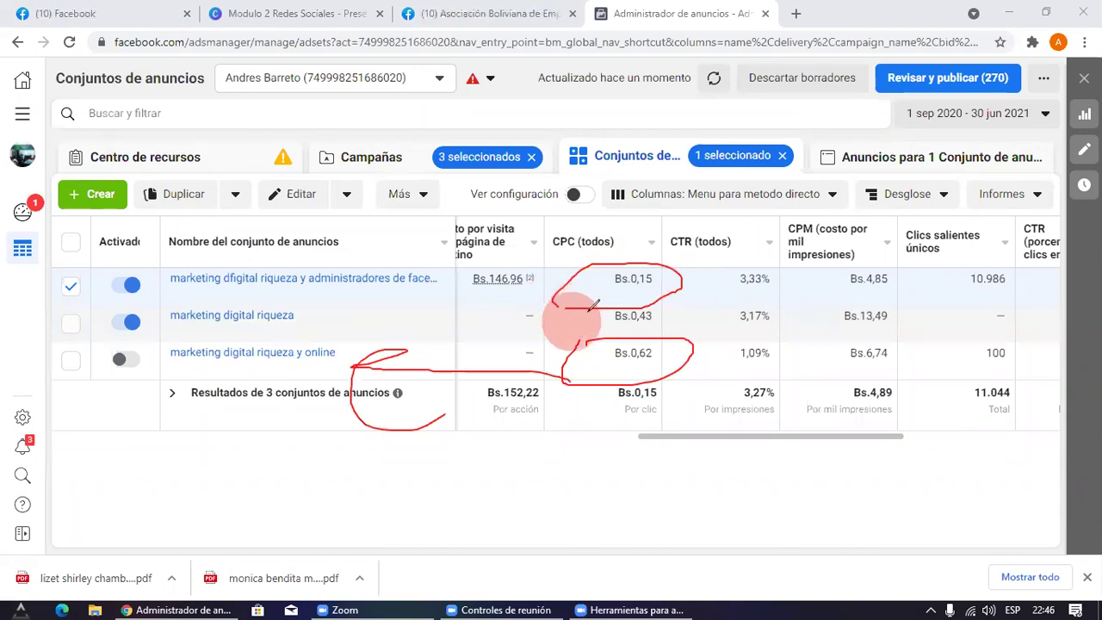
pyautogui.moveTo(549, 281)
pyautogui.mouseDown()
pyautogui.moveTo(448, 267)
pyautogui.moveTo(492, 296)
pyautogui.moveTo(472, 297)
pyautogui.moveTo(552, 297)
pyautogui.moveTo(603, 215)
pyautogui.moveTo(537, 254)
pyautogui.mouseUp()
pyautogui.moveTo(698, 289)
pyautogui.mouseDown()
pyautogui.moveTo(785, 291)
pyautogui.moveTo(787, 276)
pyautogui.mouseUp()
pyautogui.click(716, 49)
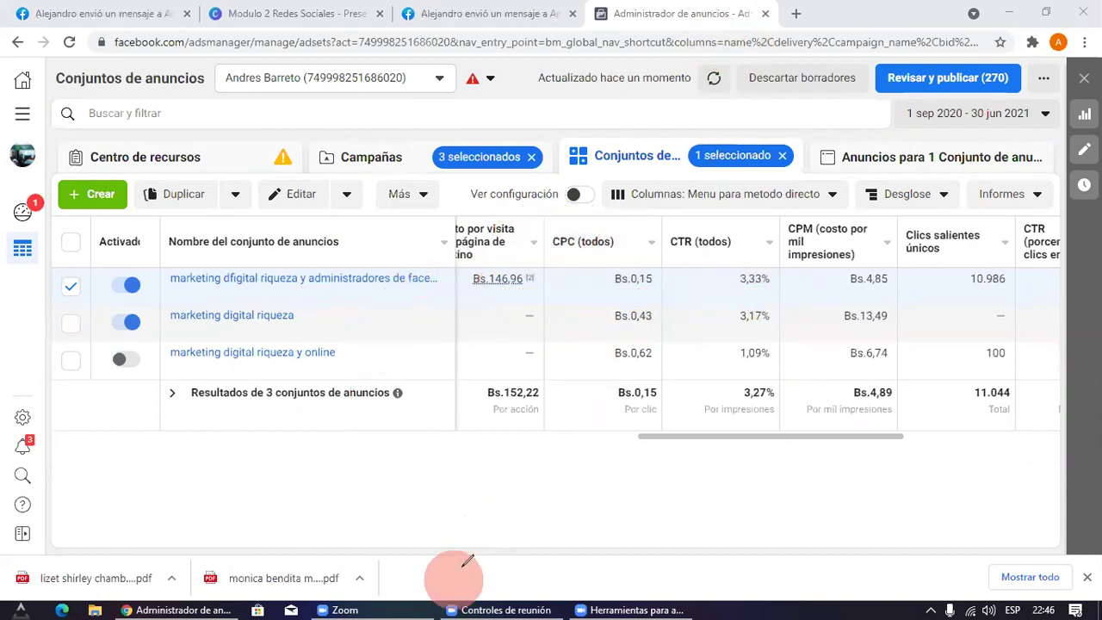
# Step: Return to the Clics únicos en el enlace column and highlight the first ad set's value
pyautogui.click(498, 497)
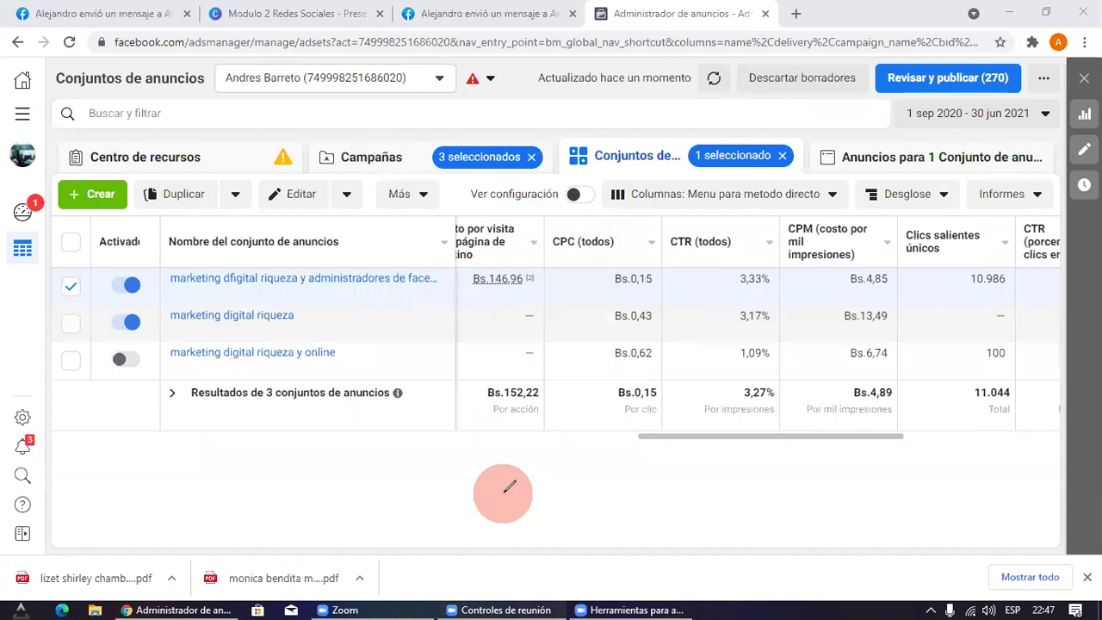
pyautogui.click(726, 426)
pyautogui.moveTo(712, 443); pyautogui.dragTo(558, 442)
pyautogui.moveTo(718, 278); pyautogui.dragTo(745, 297)
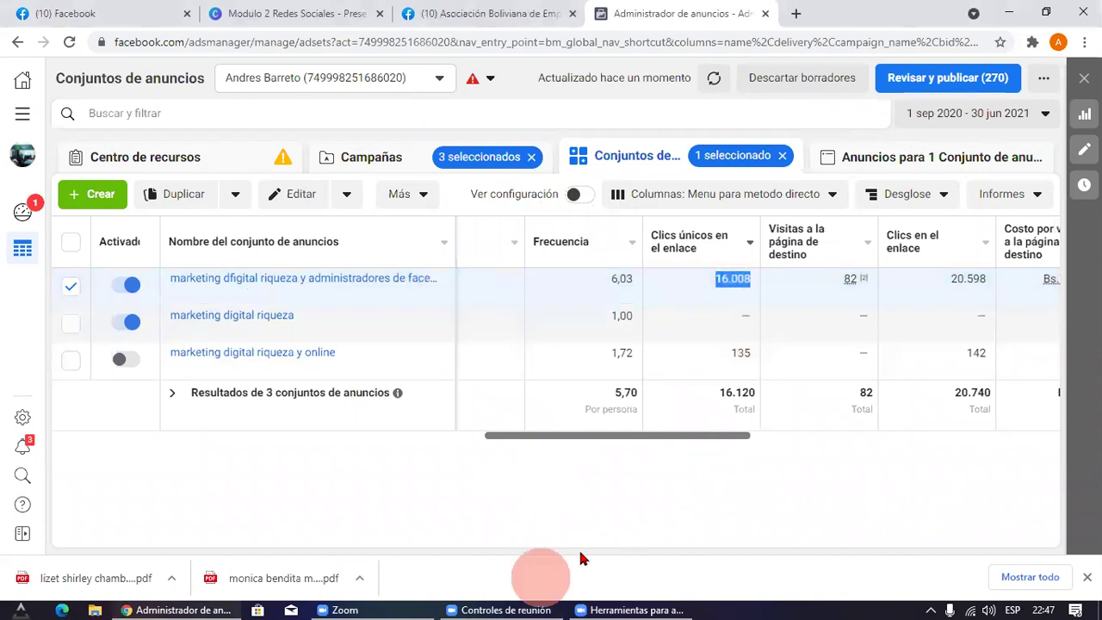
pyautogui.click(726, 276)
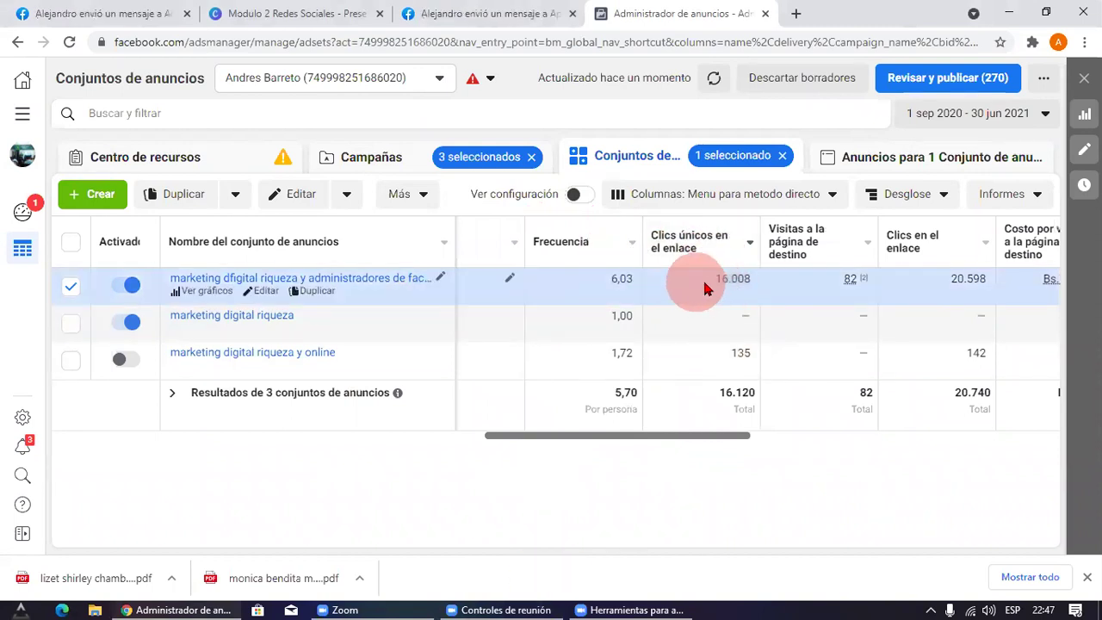
# Step: Highlight the first ad set's Clics en el enlace value and its CTR (todos) percentage
pyautogui.moveTo(633, 440); pyautogui.dragTo(714, 439)
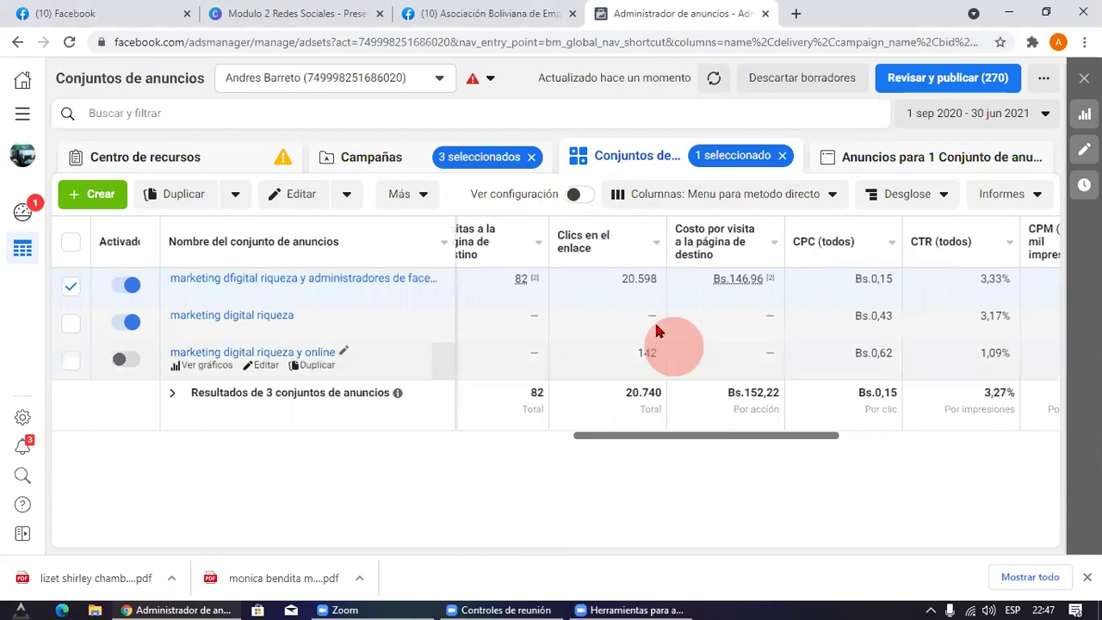
pyautogui.moveTo(602, 284); pyautogui.dragTo(666, 286)
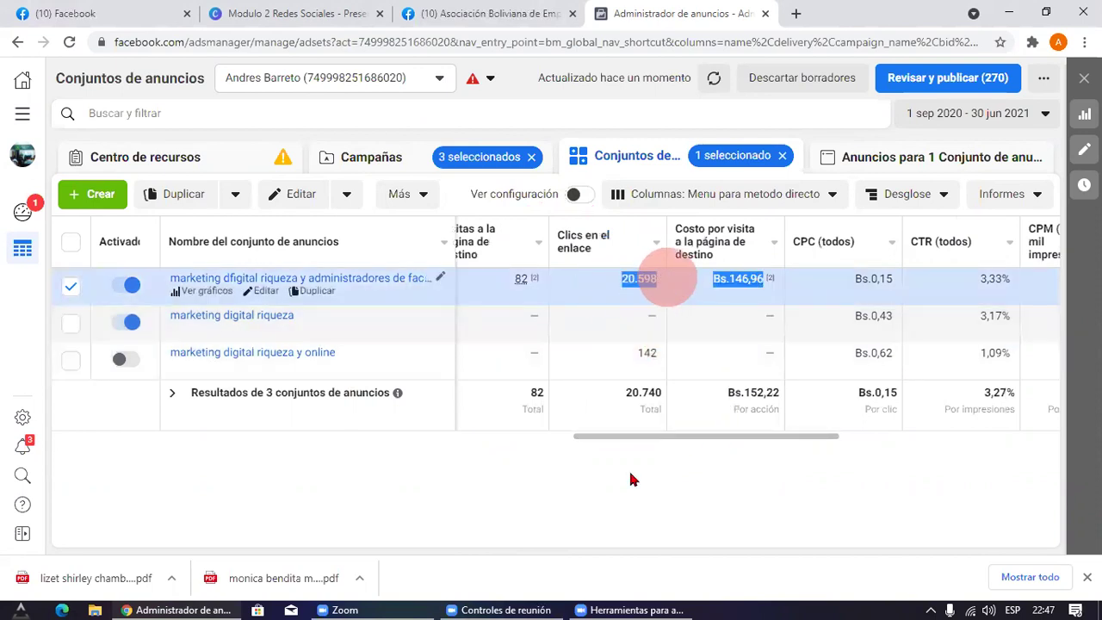
pyautogui.moveTo(654, 438); pyautogui.dragTo(704, 436)
pyautogui.moveTo(787, 283); pyautogui.dragTo(819, 308)
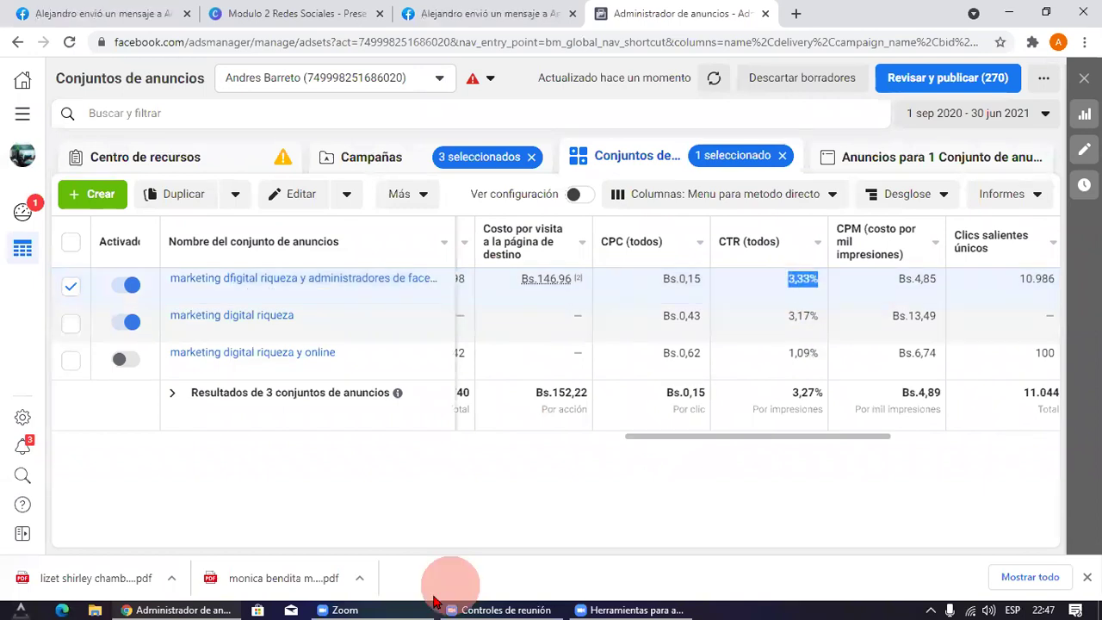
# Step: Draw a line to the CTR values, write 3–10 with an arrow to 3, loop the CTR (todos) column, and clear the drawings
pyautogui.click(624, 583)
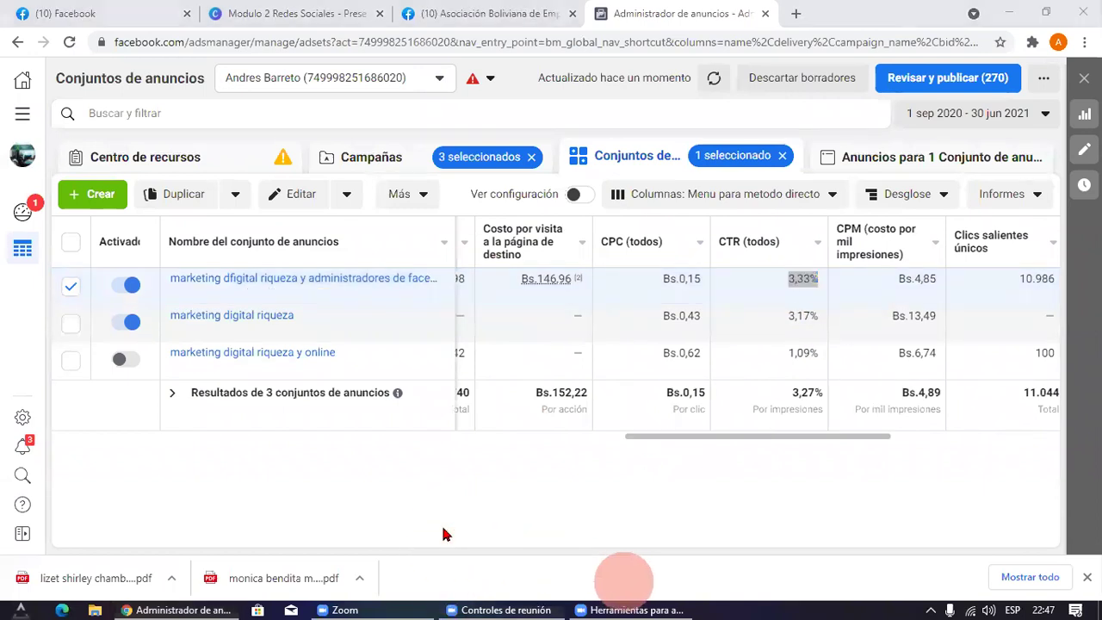
pyautogui.click(625, 577)
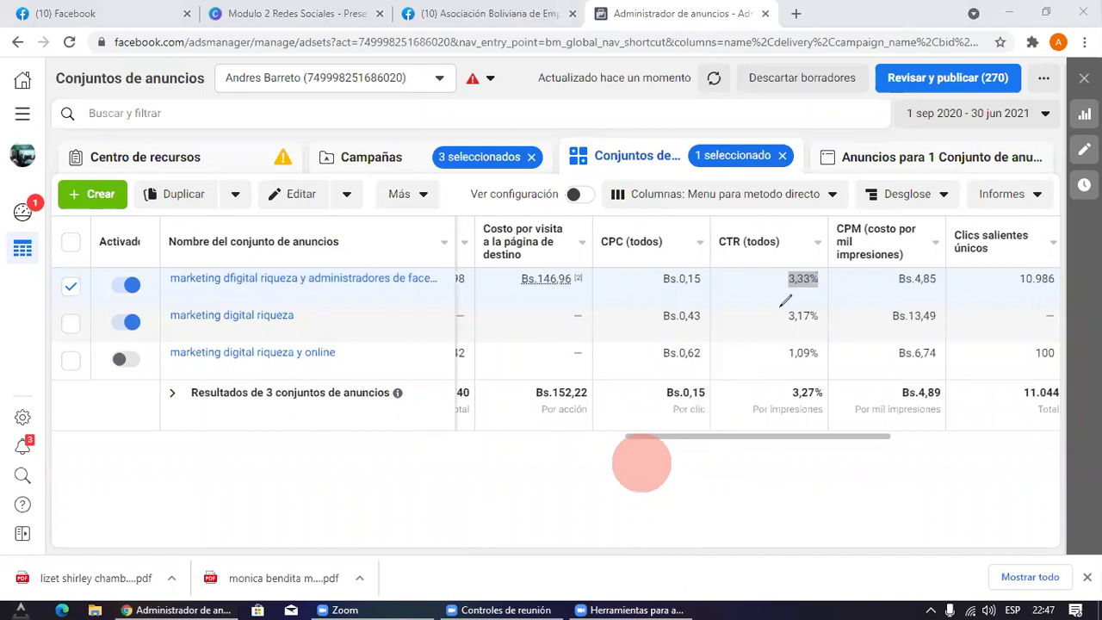
pyautogui.moveTo(813, 321); pyautogui.dragTo(635, 465)
pyautogui.moveTo(628, 493)
pyautogui.mouseDown()
pyautogui.moveTo(745, 478)
pyautogui.moveTo(744, 535)
pyautogui.mouseUp()
pyautogui.moveTo(803, 455)
pyautogui.mouseDown()
pyautogui.moveTo(822, 473)
pyautogui.moveTo(794, 521)
pyautogui.mouseUp()
pyautogui.moveTo(278, 443)
pyautogui.mouseDown()
pyautogui.moveTo(319, 423)
pyautogui.moveTo(368, 522)
pyautogui.moveTo(341, 535)
pyautogui.mouseUp()
pyautogui.moveTo(379, 465); pyautogui.dragTo(472, 461)
pyautogui.moveTo(480, 402); pyautogui.dragTo(505, 516)
pyautogui.moveTo(527, 373)
pyautogui.mouseDown()
pyautogui.moveTo(565, 517)
pyautogui.moveTo(542, 407)
pyautogui.mouseUp()
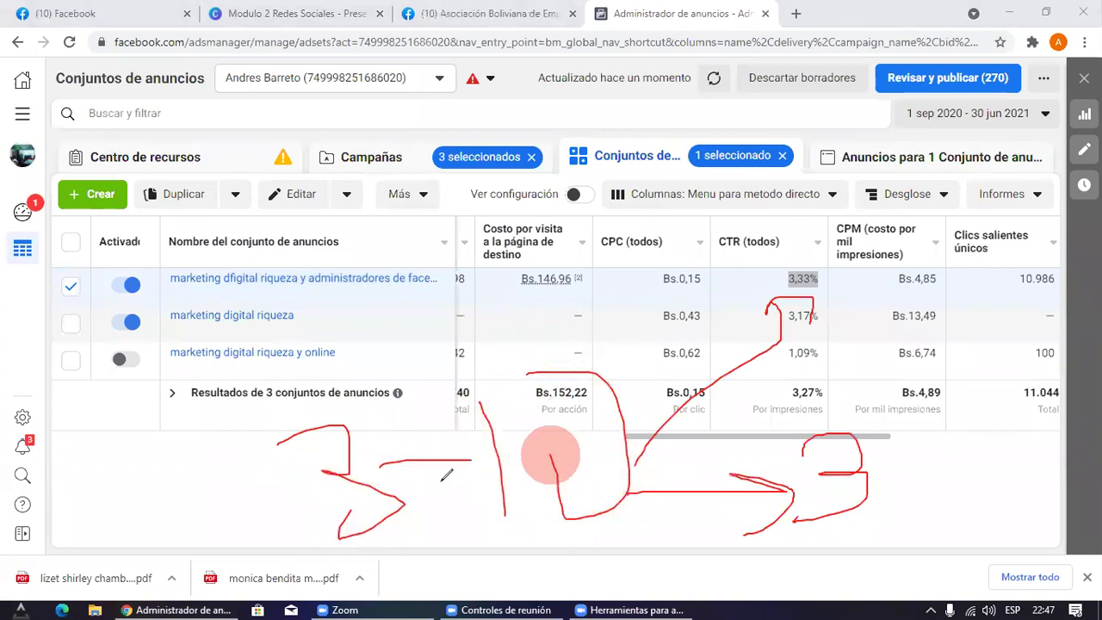
pyautogui.click(449, 431)
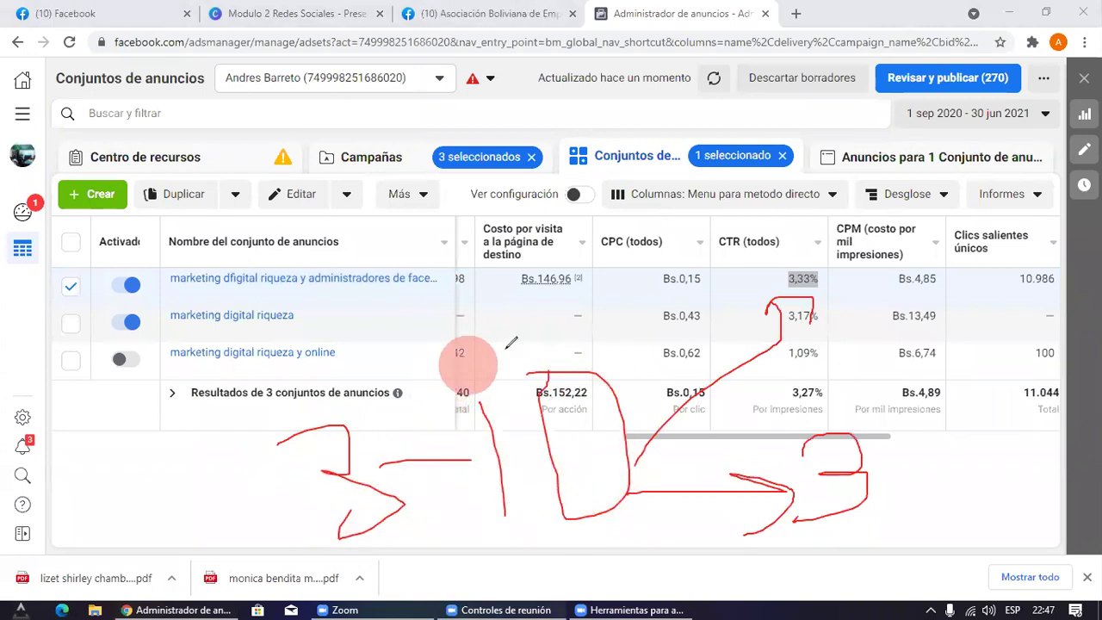
pyautogui.moveTo(743, 353)
pyautogui.mouseDown()
pyautogui.moveTo(738, 311)
pyautogui.moveTo(827, 409)
pyautogui.moveTo(702, 207)
pyautogui.mouseUp()
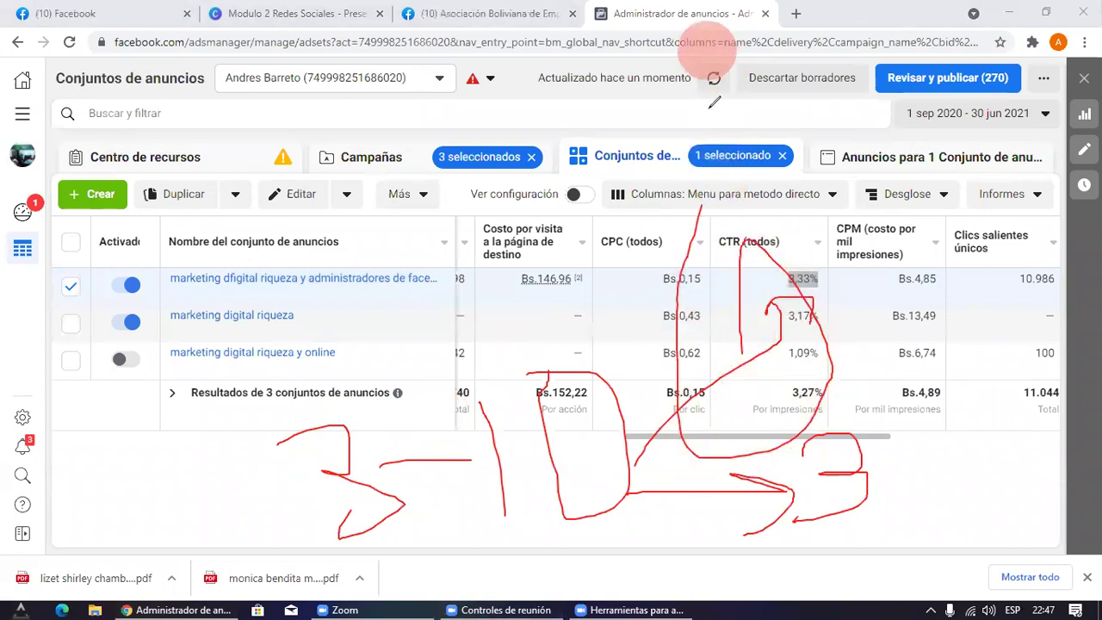
pyautogui.click(763, 128)
# Step: Outline the CTR (todos) column, draw an arrow beside its heading, and clear the drawings
pyautogui.moveTo(768, 401); pyautogui.dragTo(838, 351)
pyautogui.moveTo(827, 396); pyautogui.dragTo(713, 366)
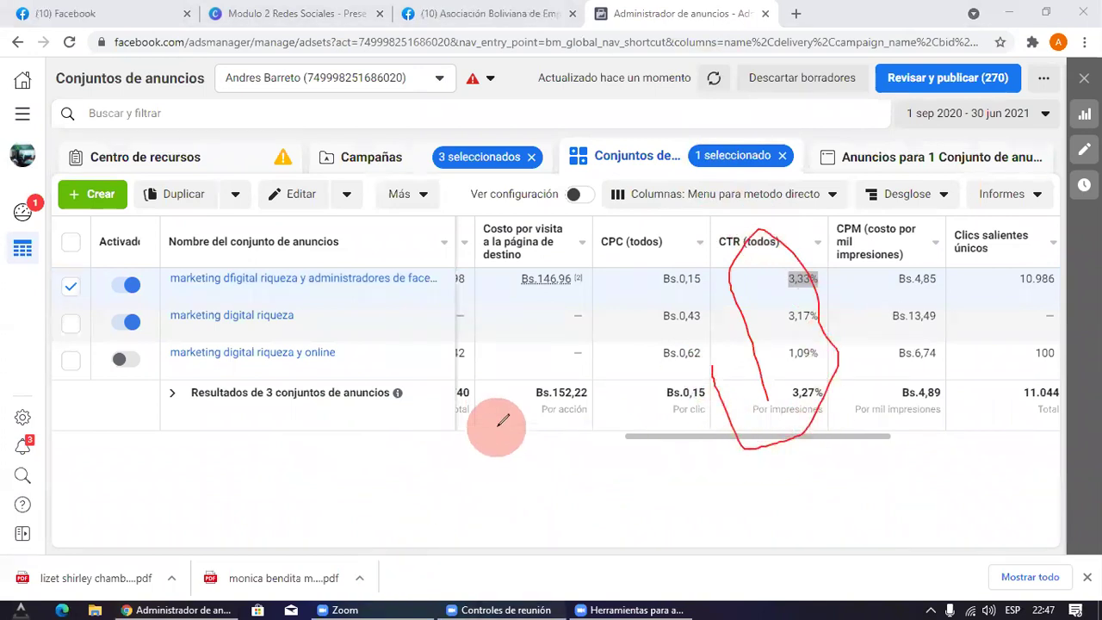
pyautogui.moveTo(608, 127)
pyautogui.mouseDown()
pyautogui.moveTo(693, 207)
pyautogui.moveTo(759, 232)
pyautogui.mouseUp()
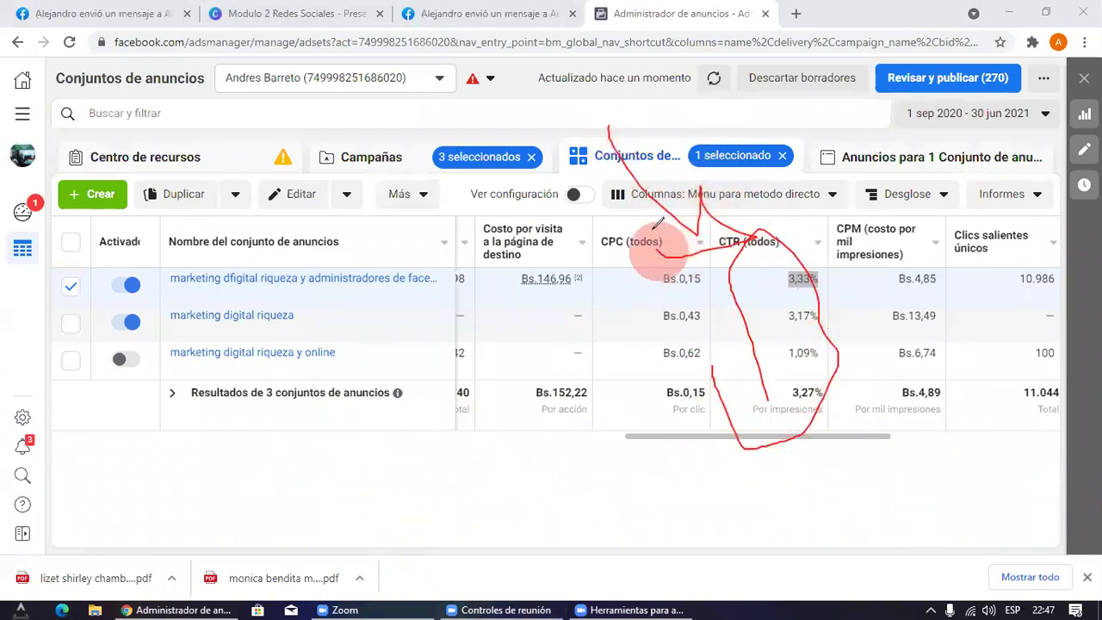
pyautogui.click(721, 47)
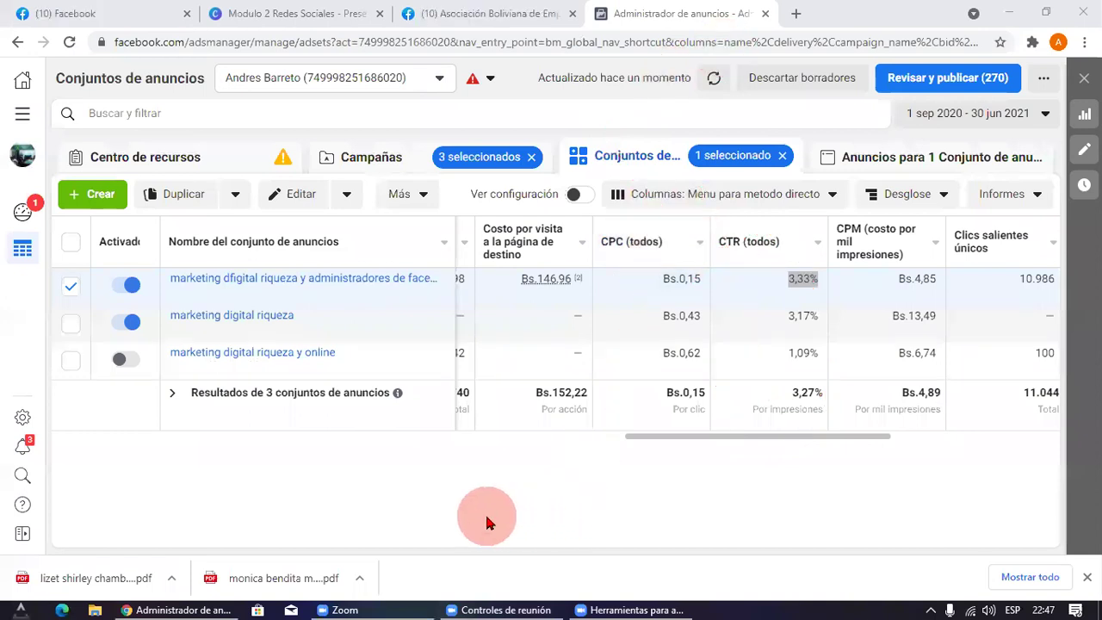
# Step: Highlight the CPM (costo por mil impresiones) values of the first, third and second ad sets in turn
pyautogui.moveTo(728, 434); pyautogui.dragTo(775, 433)
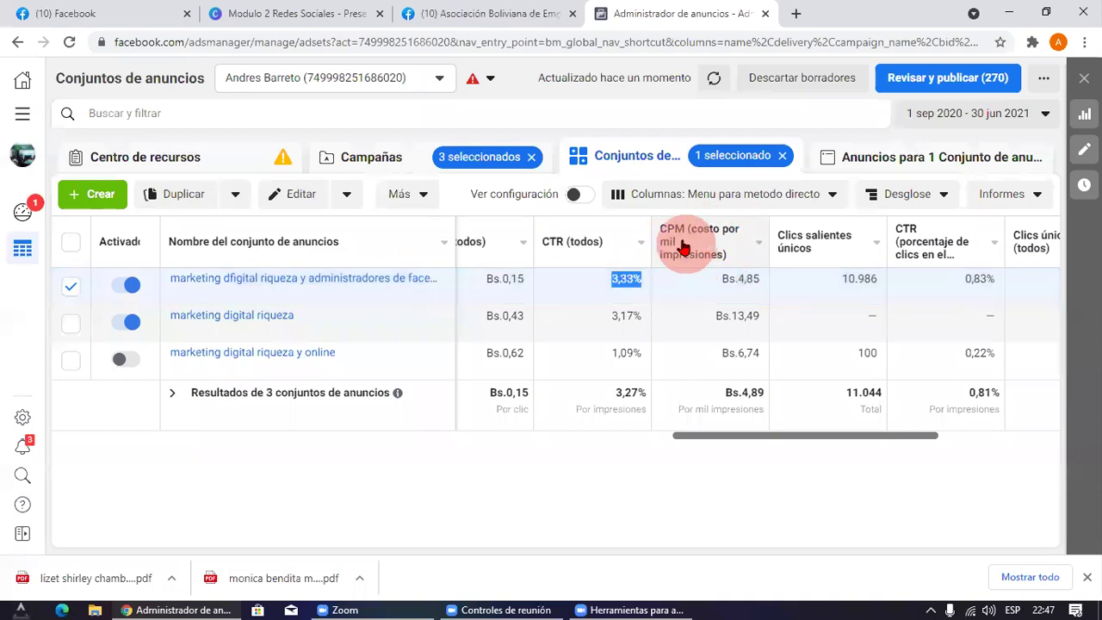
pyautogui.moveTo(713, 285); pyautogui.dragTo(770, 290)
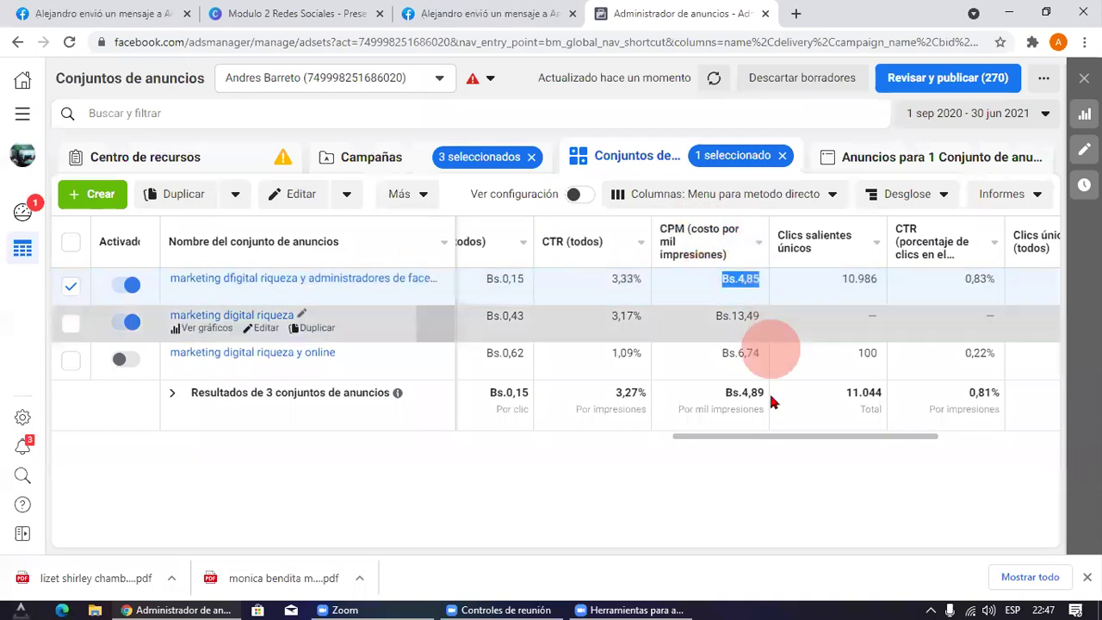
pyautogui.moveTo(720, 358); pyautogui.dragTo(769, 357)
pyautogui.moveTo(716, 319); pyautogui.dragTo(767, 316)
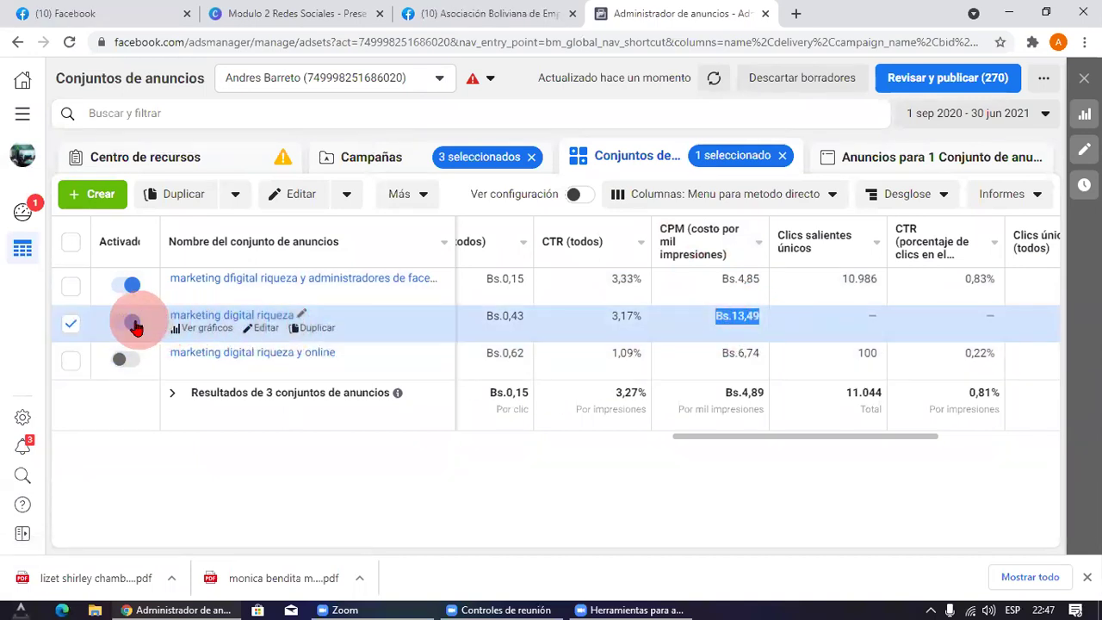
# Step: Circle the marketing digital riqueza ad set, draw an arrow to its CPM value, and clear the drawings
pyautogui.click(471, 600)
pyautogui.moveTo(177, 302)
pyautogui.mouseDown()
pyautogui.moveTo(74, 332)
pyautogui.moveTo(708, 319)
pyautogui.moveTo(694, 346)
pyautogui.mouseUp()
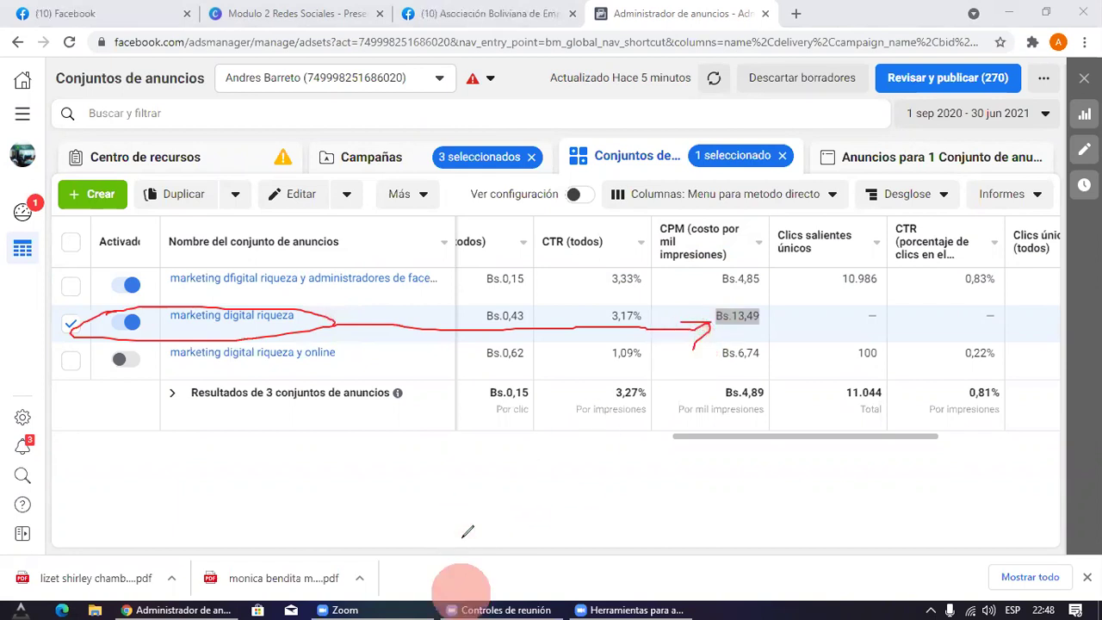
pyautogui.click(720, 62)
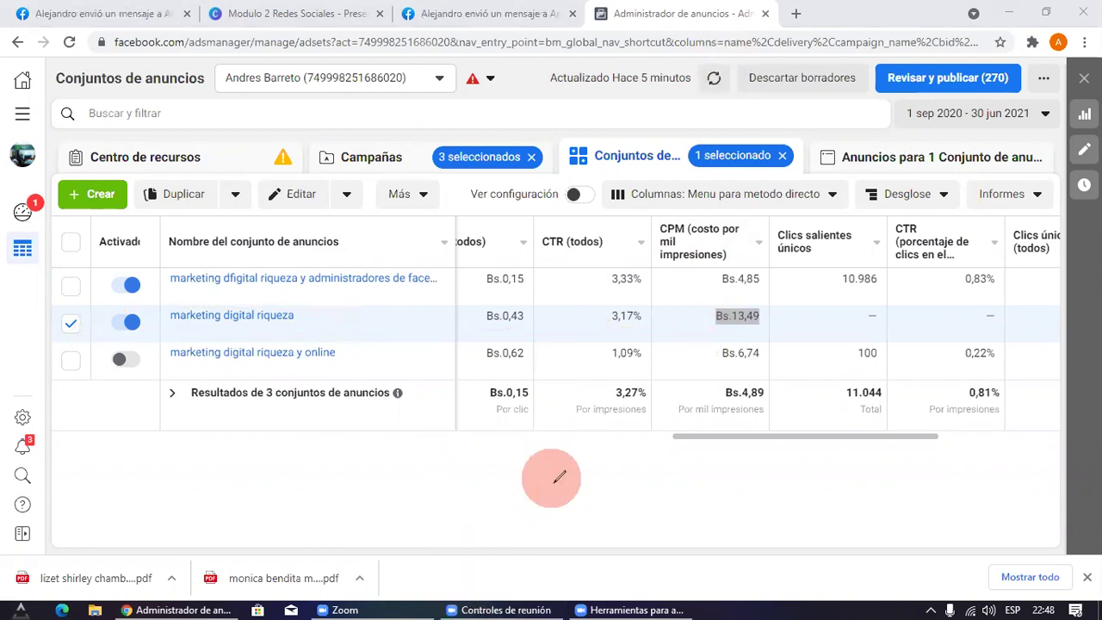
# Step: Highlight the second ad set's Clics únicos (todos) value and the third and first ad sets' Clics salientes únicos values
pyautogui.click(764, 446)
pyautogui.moveTo(806, 437); pyautogui.dragTo(888, 442)
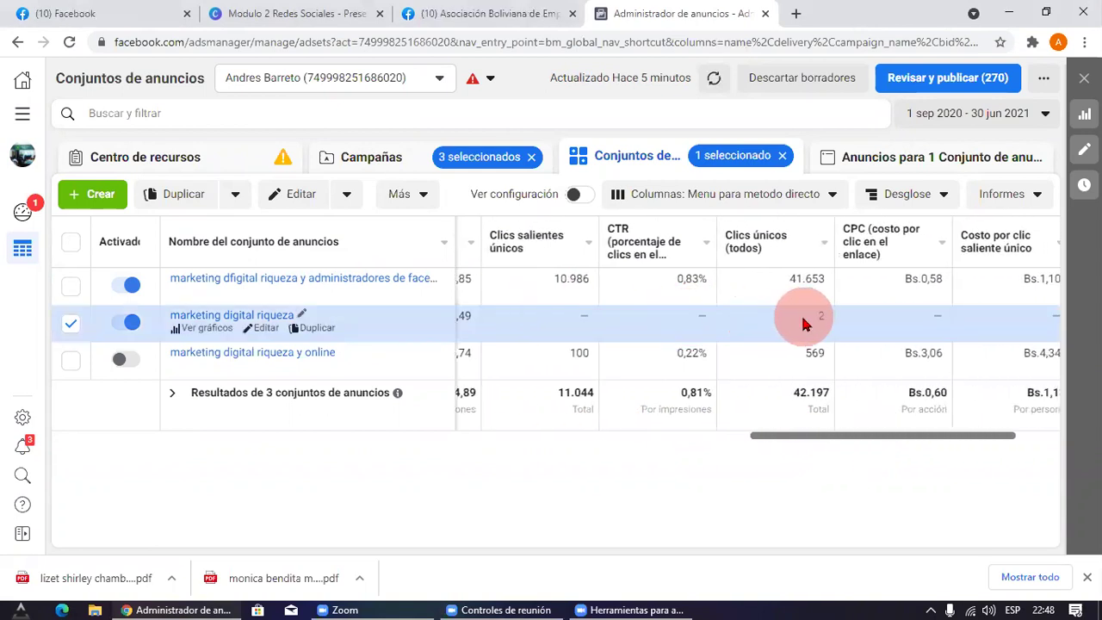
pyautogui.moveTo(816, 324); pyautogui.dragTo(832, 320)
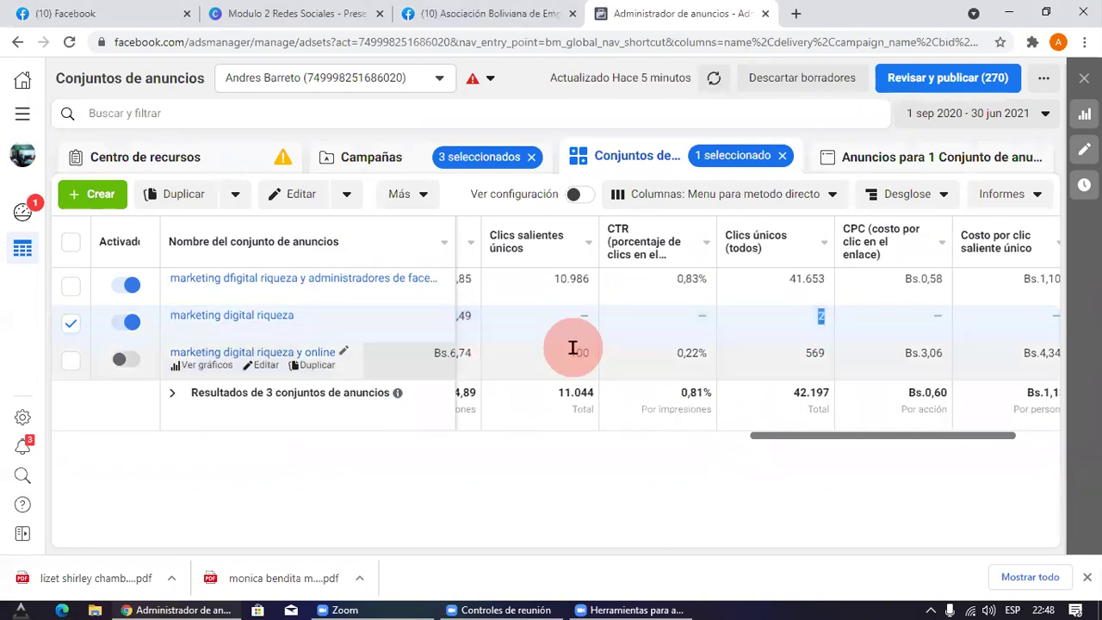
pyautogui.moveTo(561, 357); pyautogui.dragTo(601, 360)
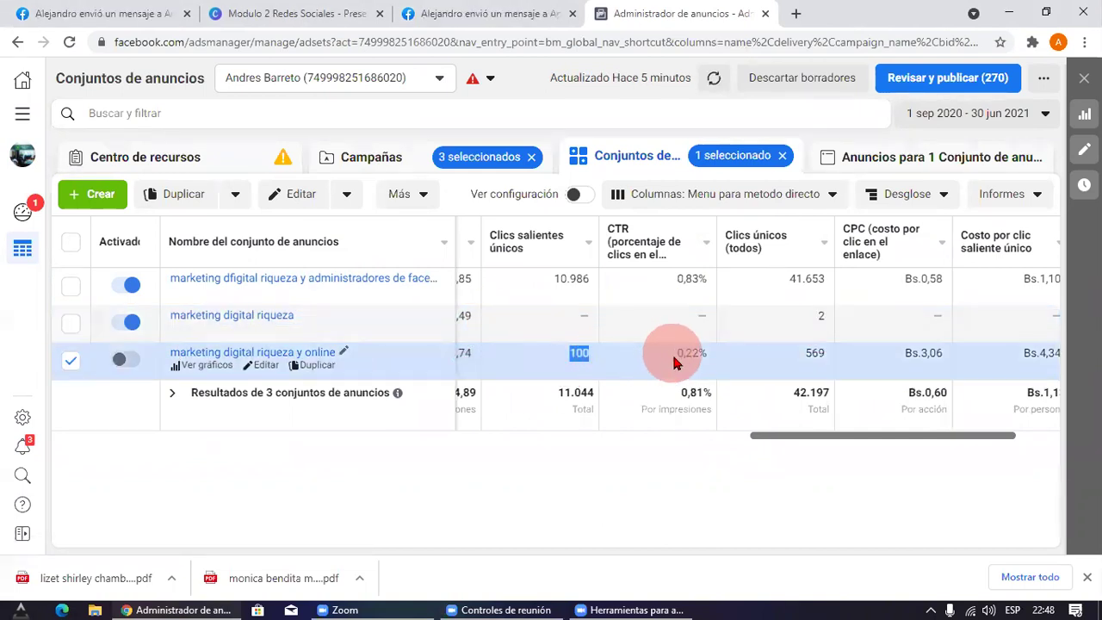
pyautogui.doubleClick(551, 288)
pyautogui.click(694, 475)
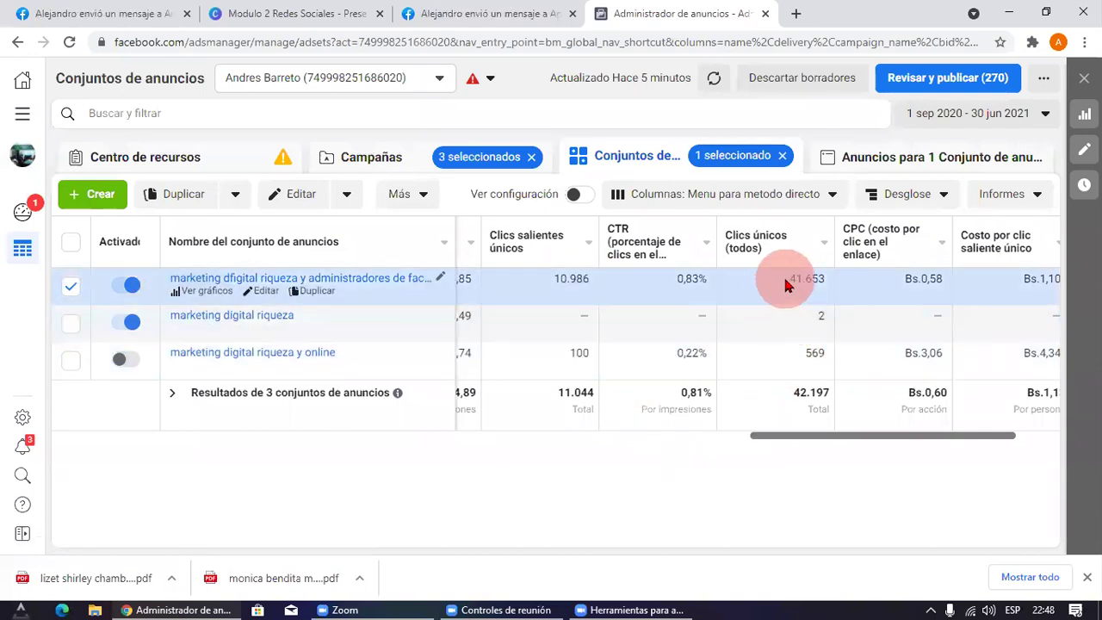
# Step: Highlight the first ad set's Clics únicos (todos) value and reveal the remaining cost-per-click columns
pyautogui.moveTo(784, 286); pyautogui.dragTo(829, 291)
pyautogui.click(807, 438)
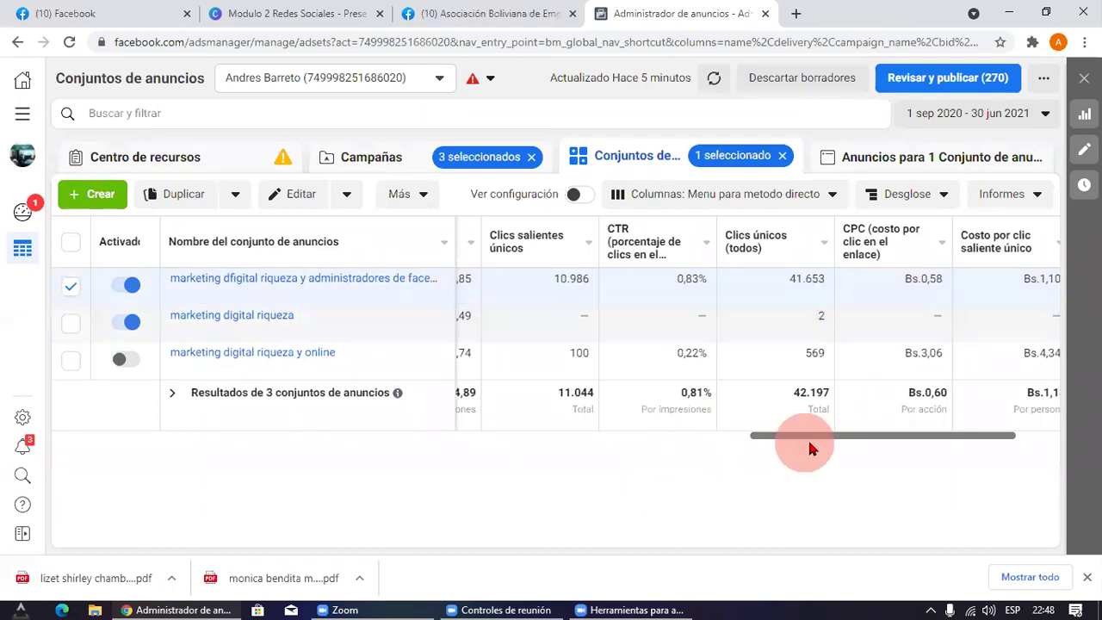
pyautogui.moveTo(848, 433); pyautogui.dragTo(929, 441)
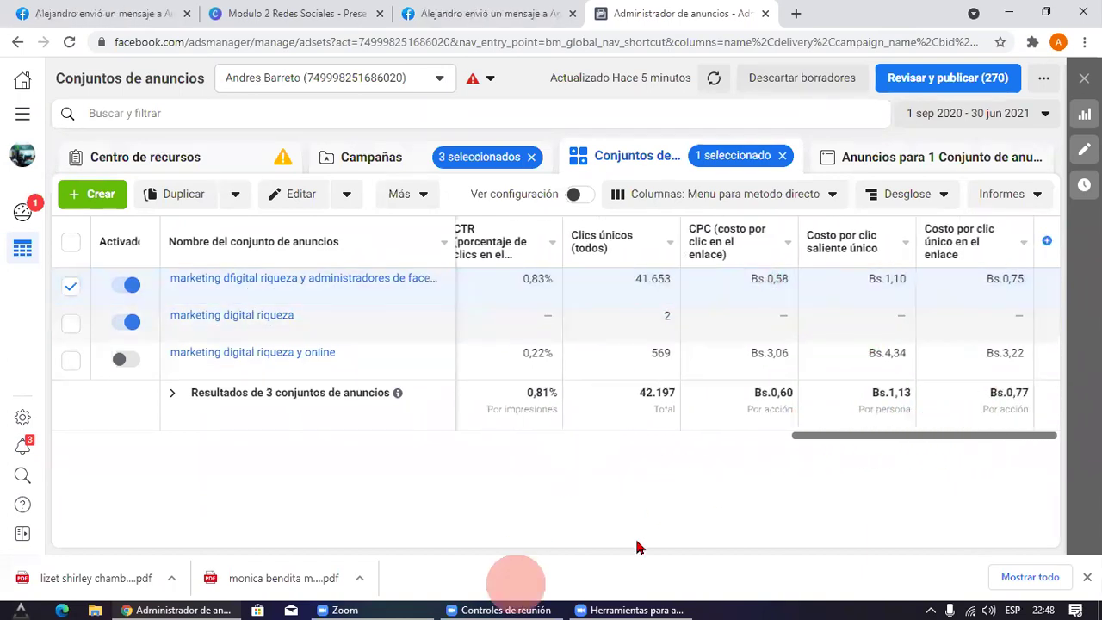
# Step: Circle the first and third ad sets' Costo por clic saliente único values with arrows, mark the third ad set, and clear the drawings
pyautogui.click(749, 320)
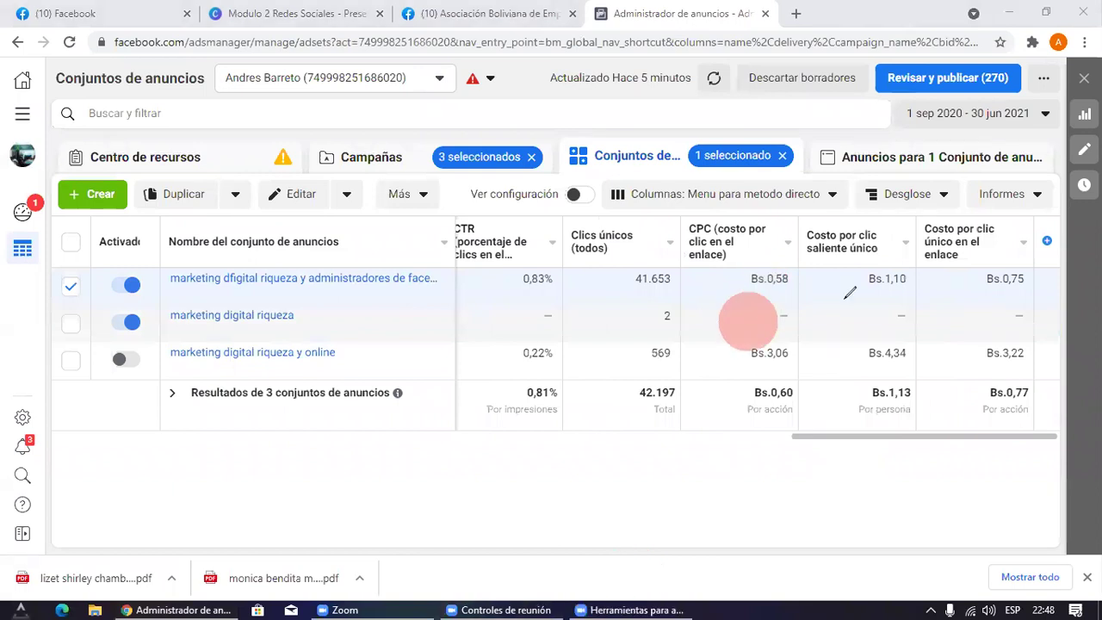
pyautogui.moveTo(927, 284); pyautogui.dragTo(844, 278)
pyautogui.moveTo(546, 292)
pyautogui.mouseDown()
pyautogui.moveTo(793, 280)
pyautogui.moveTo(861, 302)
pyautogui.moveTo(919, 250)
pyautogui.moveTo(827, 288)
pyautogui.moveTo(799, 321)
pyautogui.mouseUp()
pyautogui.moveTo(470, 372)
pyautogui.mouseDown()
pyautogui.moveTo(836, 353)
pyautogui.moveTo(827, 405)
pyautogui.moveTo(864, 329)
pyautogui.moveTo(895, 392)
pyautogui.moveTo(848, 349)
pyautogui.mouseUp()
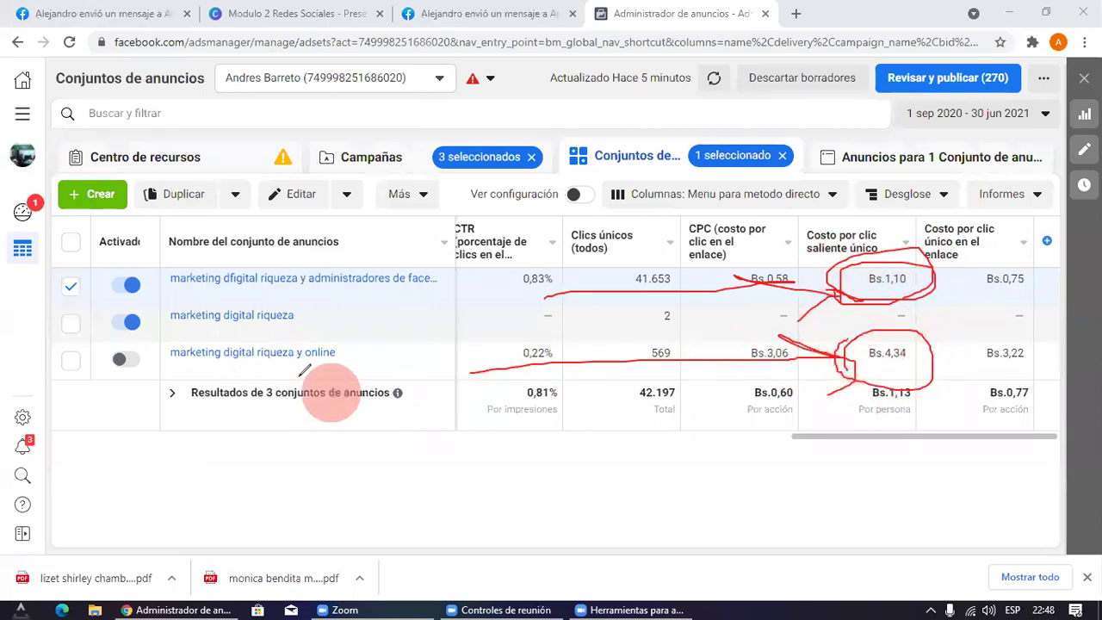
pyautogui.moveTo(119, 353)
pyautogui.mouseDown()
pyautogui.moveTo(349, 351)
pyautogui.moveTo(135, 406)
pyautogui.moveTo(345, 414)
pyautogui.moveTo(600, 366)
pyautogui.mouseUp()
pyautogui.click(359, 579)
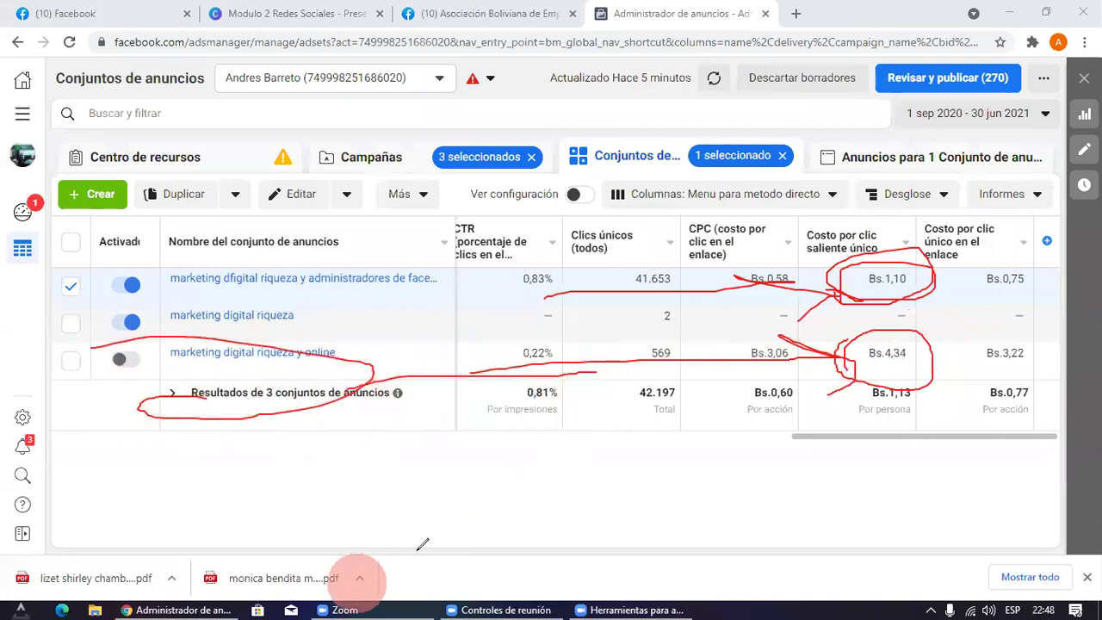
pyautogui.click(529, 462)
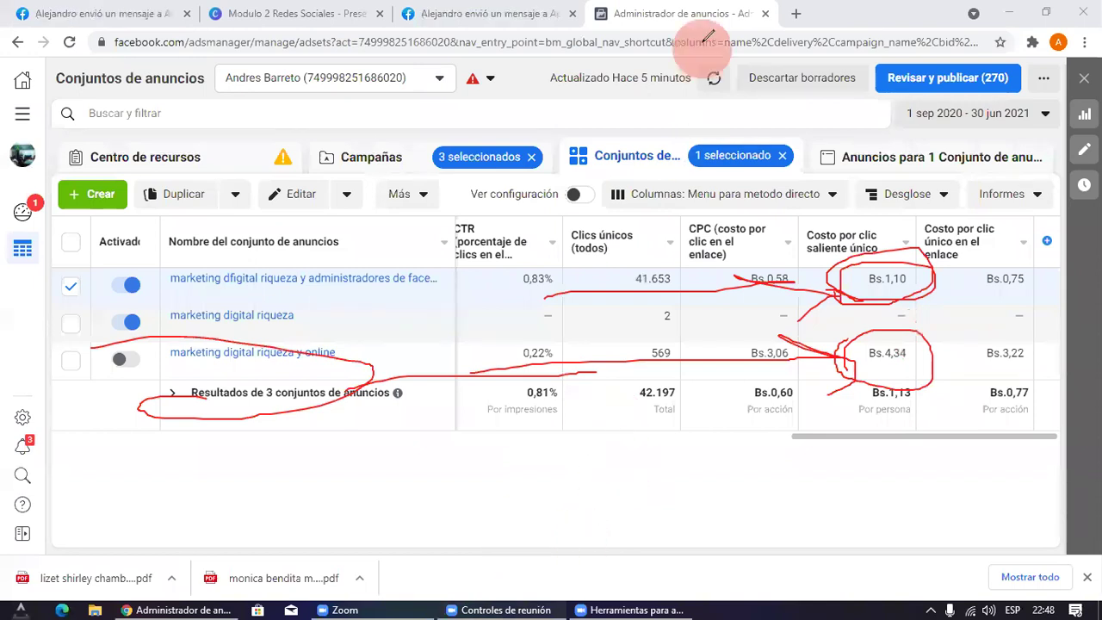
pyautogui.click(712, 79)
pyautogui.moveTo(820, 365)
pyautogui.mouseDown()
pyautogui.moveTo(851, 355)
pyautogui.moveTo(849, 393)
pyautogui.moveTo(926, 340)
pyautogui.moveTo(898, 397)
pyautogui.mouseUp()
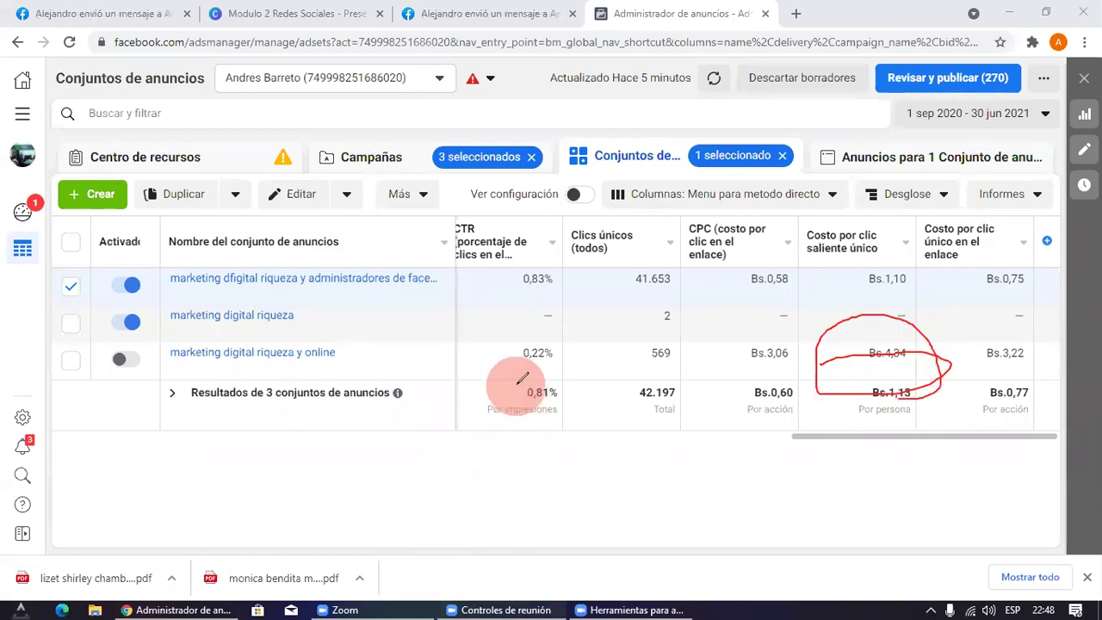
pyautogui.click(723, 44)
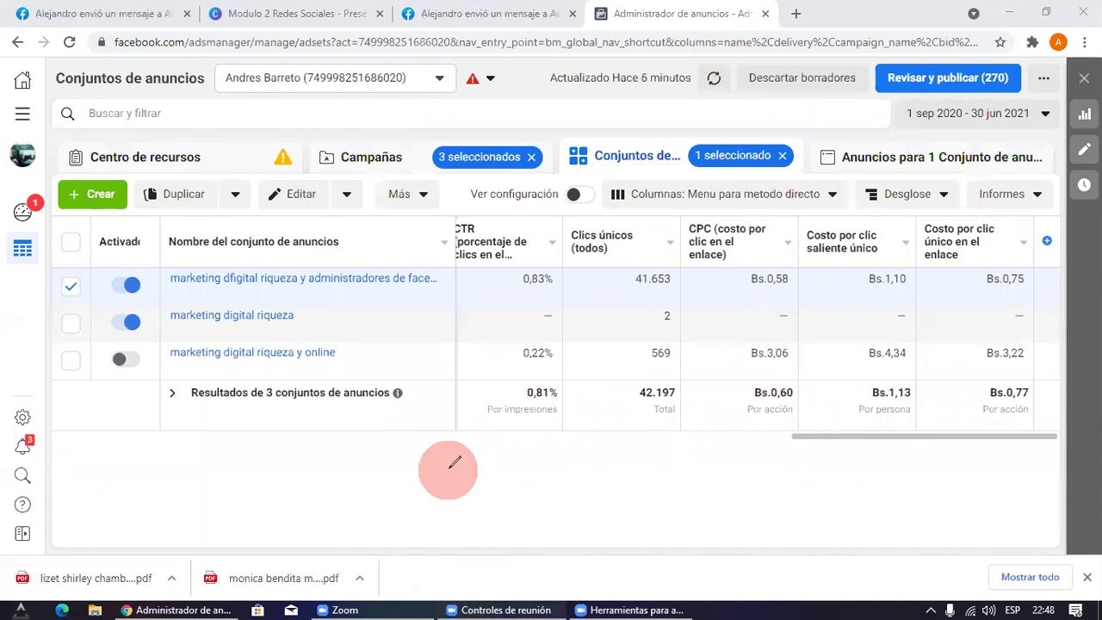
# Step: Handwrite 10, 15, 40 and 70 over the lower part of the table with connecting lines, and clear the drawings
pyautogui.moveTo(473, 437)
pyautogui.mouseDown()
pyautogui.moveTo(522, 460)
pyautogui.moveTo(654, 422)
pyautogui.mouseUp()
pyautogui.moveTo(745, 422); pyautogui.dragTo(704, 446)
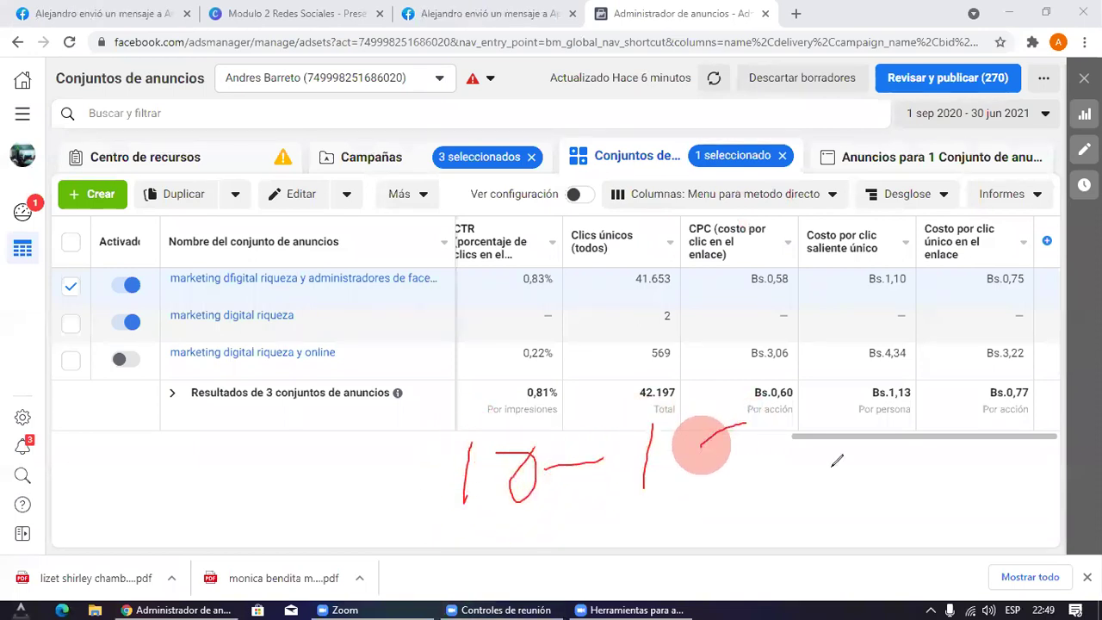
pyautogui.moveTo(702, 445)
pyautogui.mouseDown()
pyautogui.moveTo(1034, 418)
pyautogui.moveTo(960, 385)
pyautogui.moveTo(905, 379)
pyautogui.moveTo(930, 315)
pyautogui.mouseUp()
pyautogui.moveTo(992, 270); pyautogui.dragTo(1063, 297)
pyautogui.moveTo(836, 376); pyautogui.dragTo(654, 439)
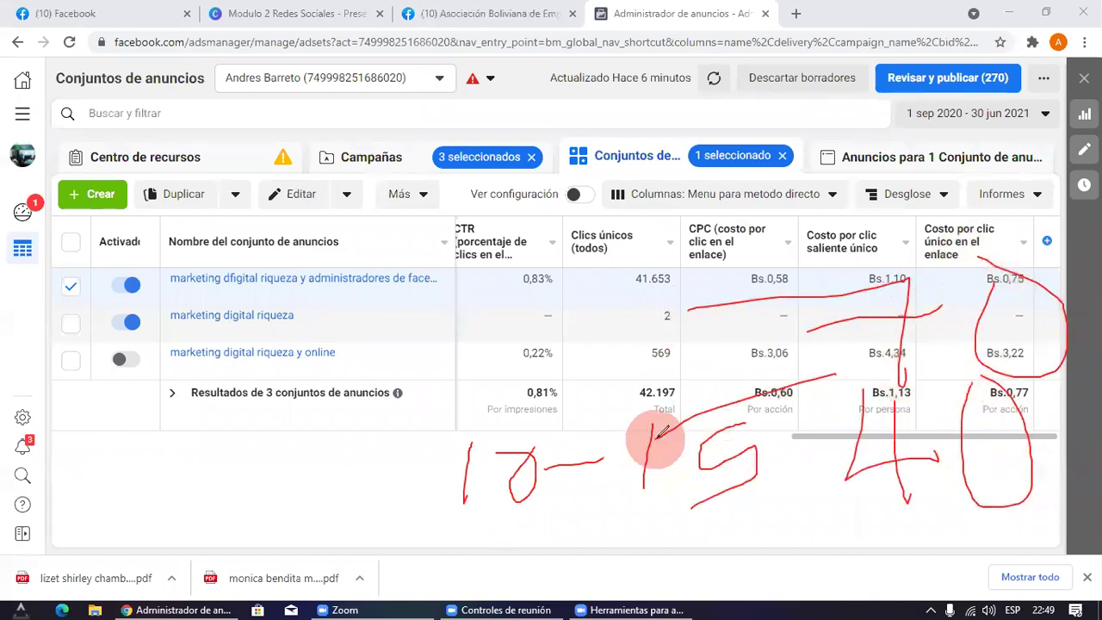
pyautogui.moveTo(827, 440); pyautogui.dragTo(732, 450)
pyautogui.moveTo(762, 379); pyautogui.dragTo(396, 316)
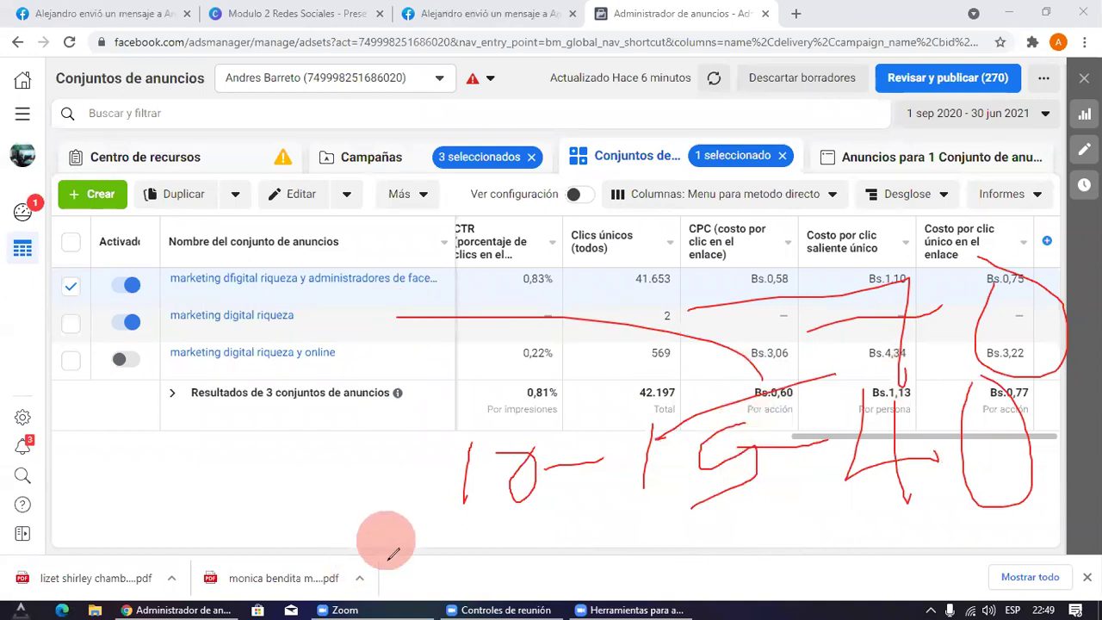
pyautogui.click(739, 48)
# Step: Circle the third ad set's Costo por clic saliente único value together with the column total, and clear the drawing
pyautogui.moveTo(847, 439)
pyautogui.mouseDown()
pyautogui.moveTo(841, 413)
pyautogui.moveTo(956, 343)
pyautogui.moveTo(807, 420)
pyautogui.mouseUp()
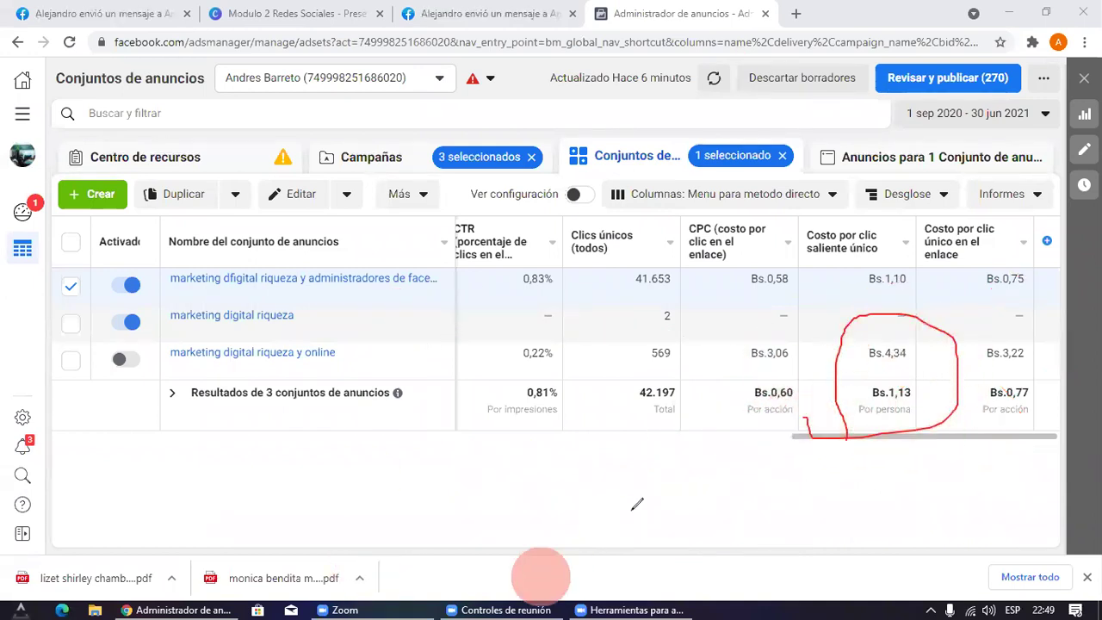
pyautogui.moveTo(525, 232)
pyautogui.mouseDown()
pyautogui.moveTo(913, 293)
pyautogui.moveTo(479, 280)
pyautogui.moveTo(517, 235)
pyautogui.mouseUp()
pyautogui.click(730, 59)
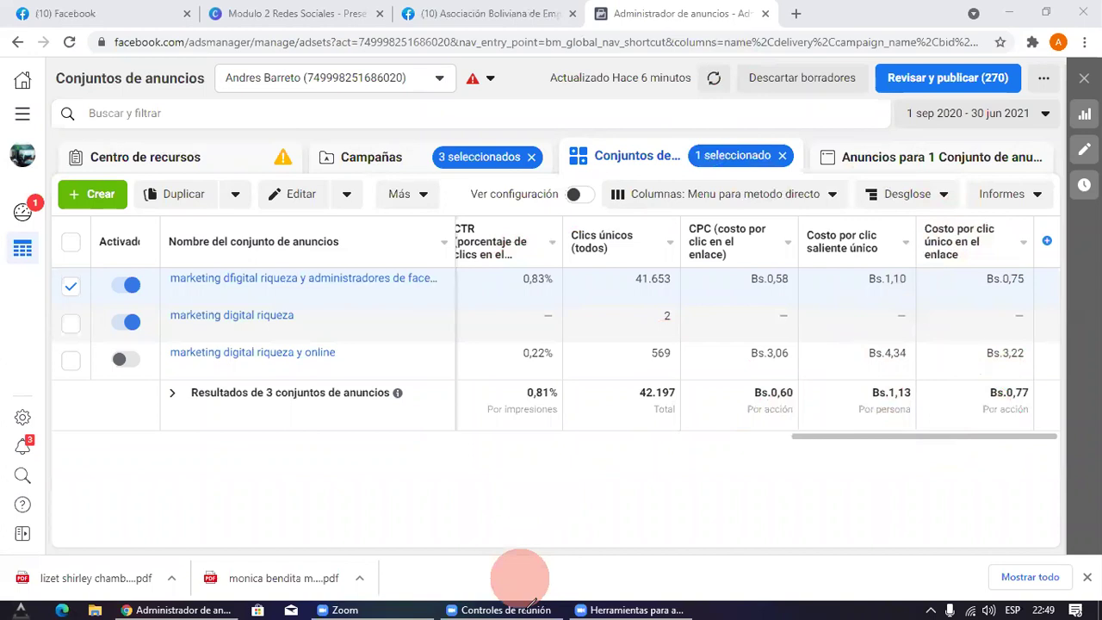
# Step: Handwrite a large 10 below the table, draw an arrow beside it, circle the number, and clear the drawings
pyautogui.moveTo(411, 426); pyautogui.dragTo(423, 541)
pyautogui.moveTo(436, 410)
pyautogui.mouseDown()
pyautogui.moveTo(527, 412)
pyautogui.moveTo(463, 387)
pyautogui.mouseUp()
pyautogui.moveTo(558, 457)
pyautogui.mouseDown()
pyautogui.moveTo(659, 415)
pyautogui.moveTo(641, 461)
pyautogui.mouseUp()
pyautogui.moveTo(347, 434)
pyautogui.mouseDown()
pyautogui.moveTo(603, 492)
pyautogui.moveTo(315, 460)
pyautogui.moveTo(342, 420)
pyautogui.mouseUp()
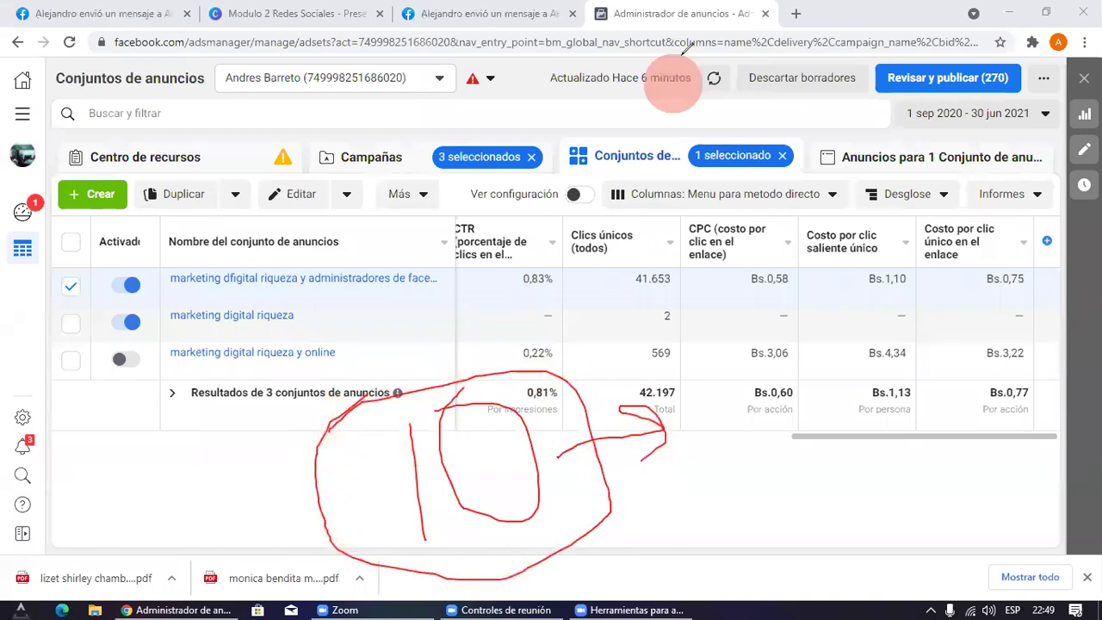
pyautogui.click(713, 55)
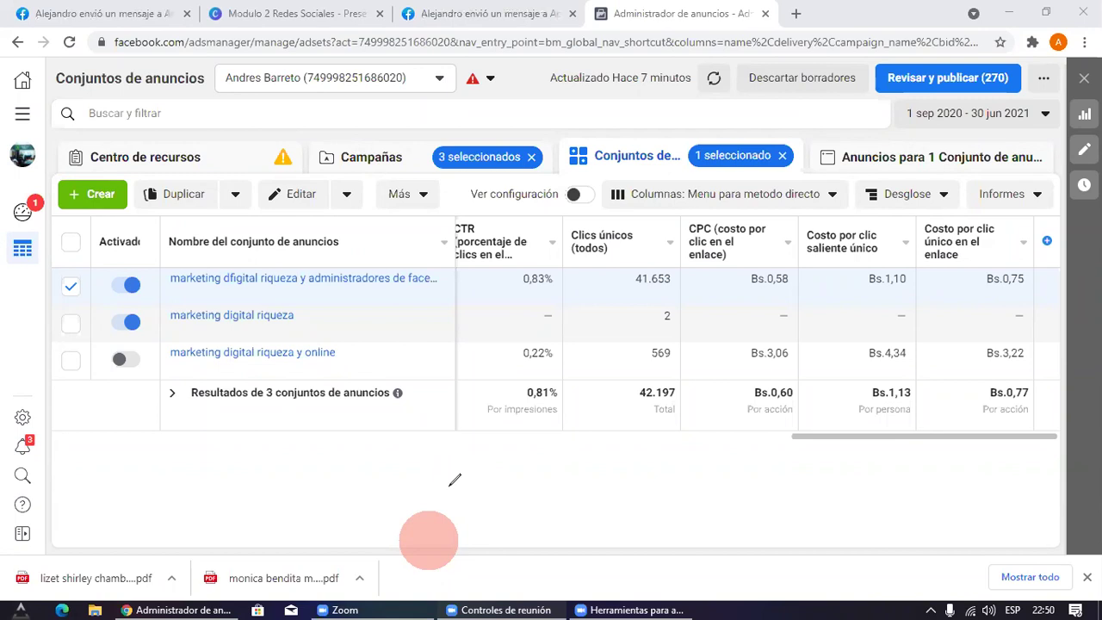
# Step: Leave drawing mode, select the marketing digital riqueza y online ad set, and highlight its three cost-per-click values
pyautogui.press('super')
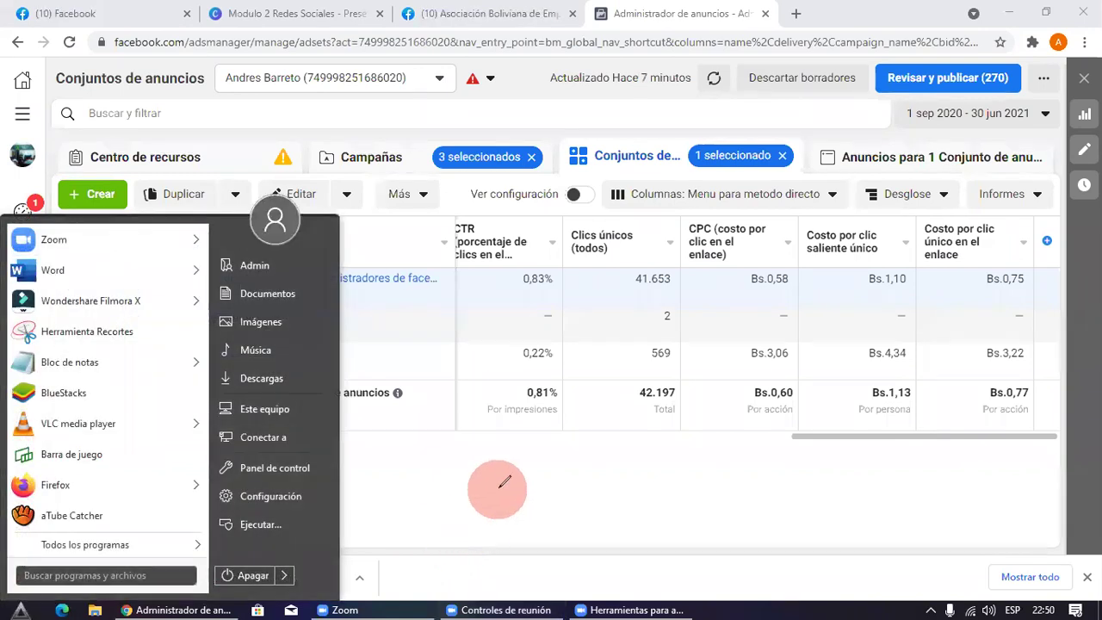
pyautogui.click(439, 496)
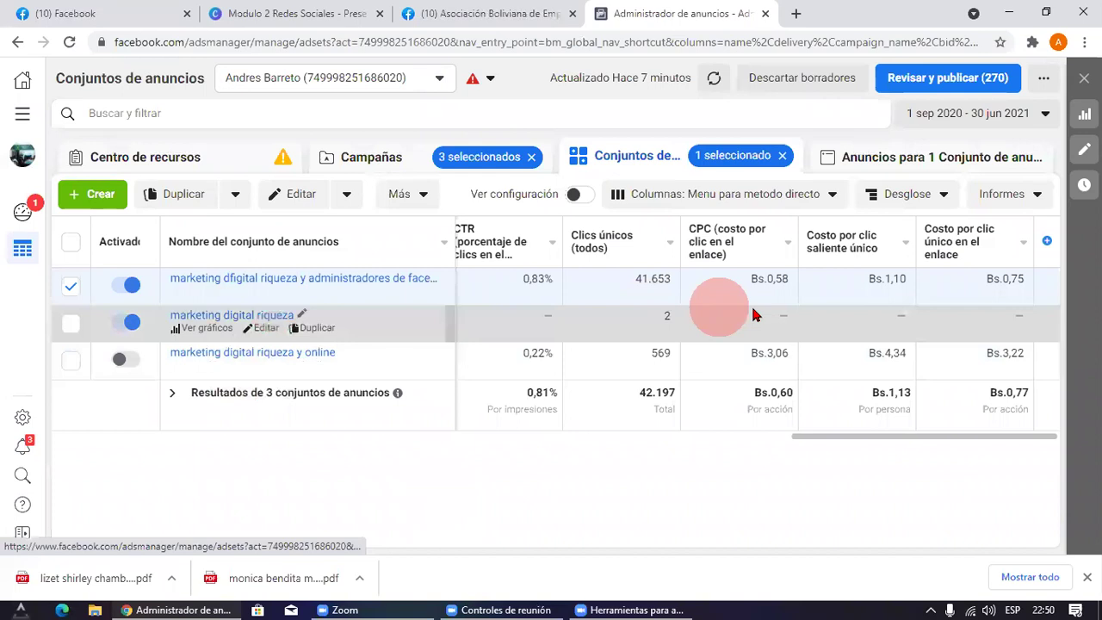
pyautogui.moveTo(721, 357); pyautogui.dragTo(1064, 370)
pyautogui.click(669, 499)
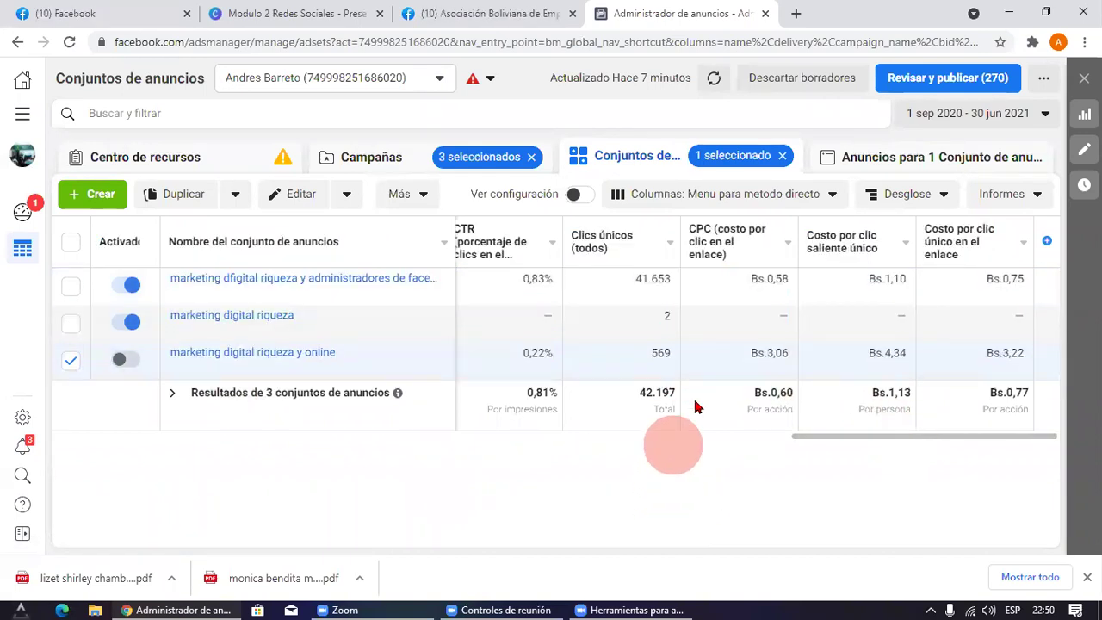
pyautogui.moveTo(743, 357); pyautogui.dragTo(1032, 356)
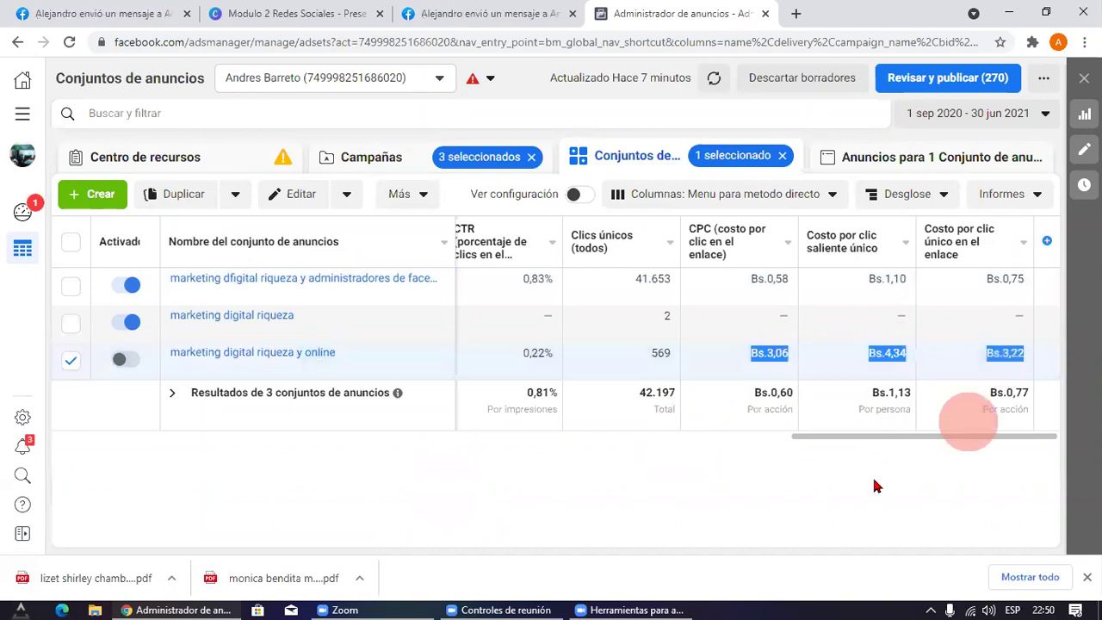
pyautogui.click(786, 534)
pyautogui.moveTo(741, 364); pyautogui.dragTo(1033, 364)
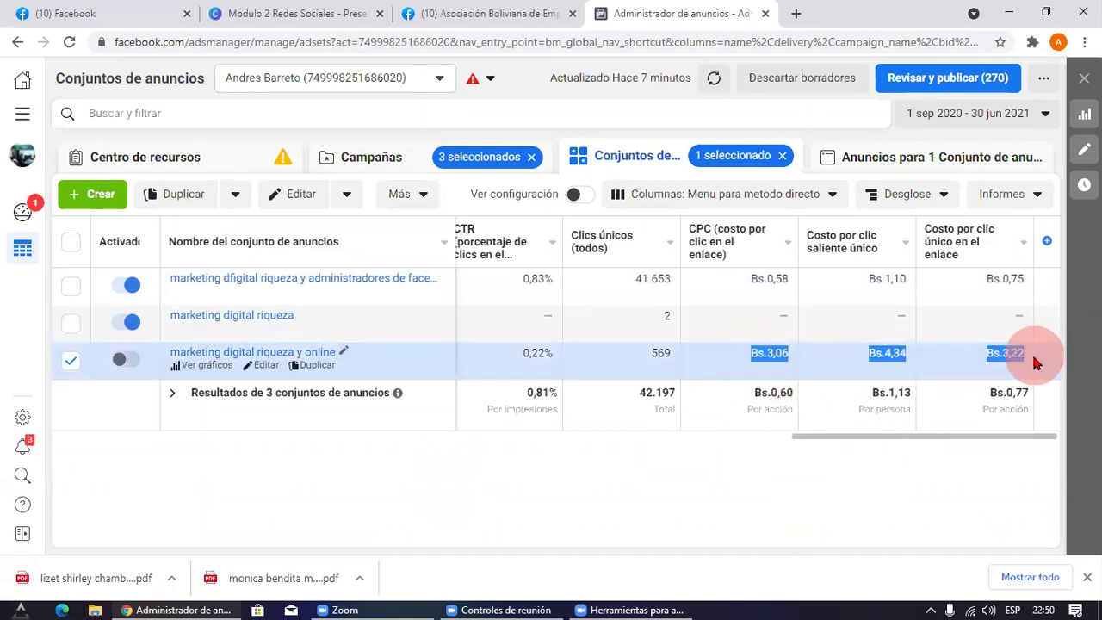
pyautogui.click(754, 516)
pyautogui.click(116, 366)
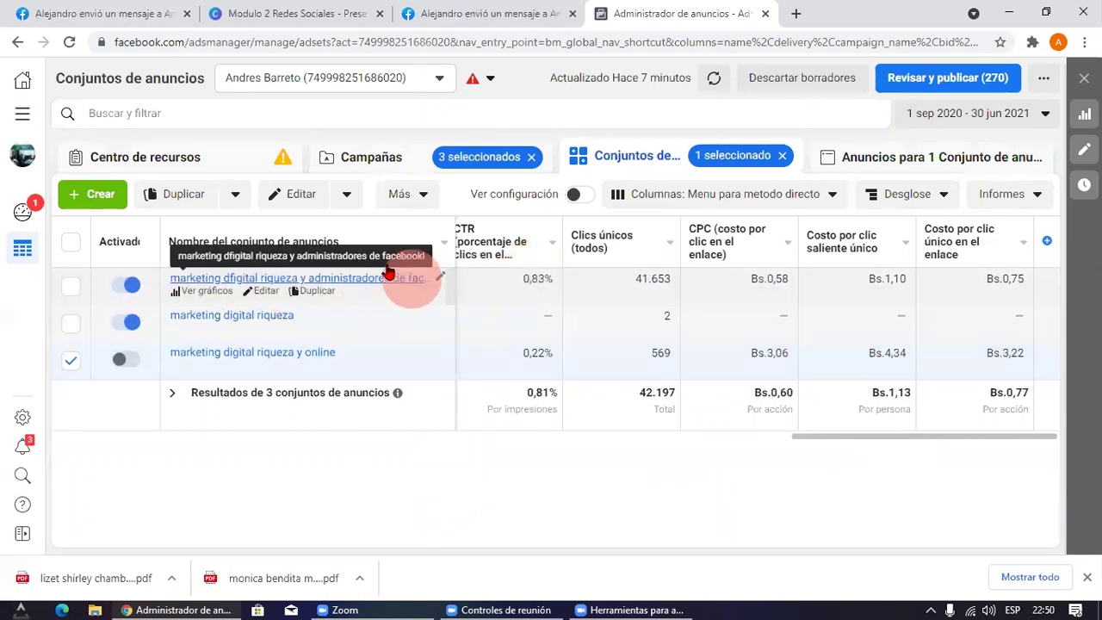
# Step: Open the marketing dfigital riqueza y administradores de facebookl ad set for editing at its Presupuesto y calendario section
pyautogui.click(262, 292)
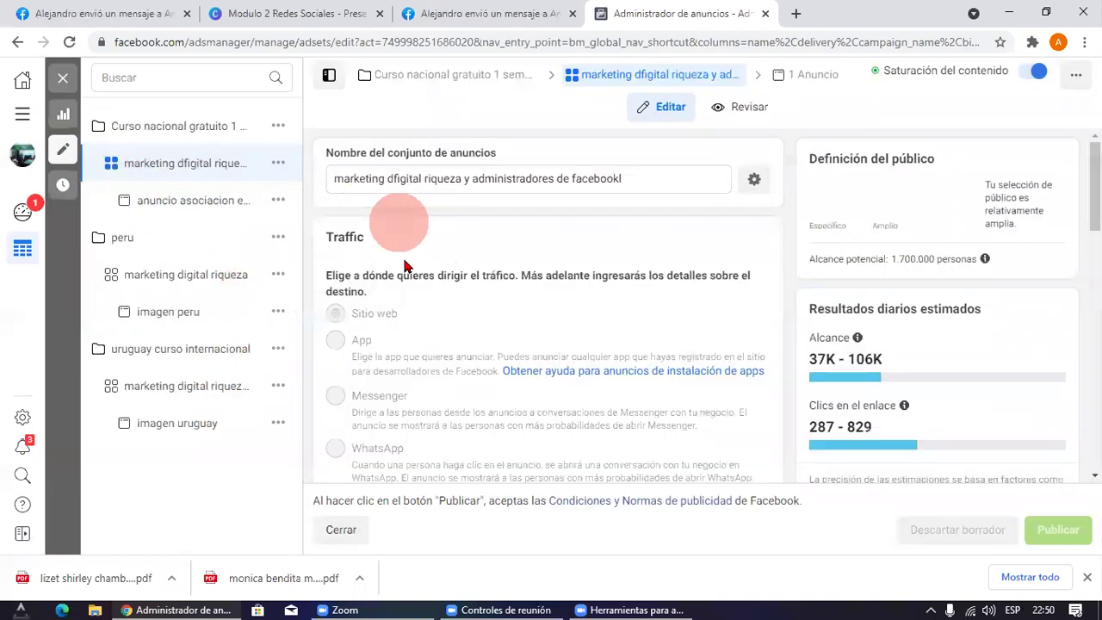
pyautogui.scroll(-2, 393, 216)
pyautogui.scroll(2, 353, 357)
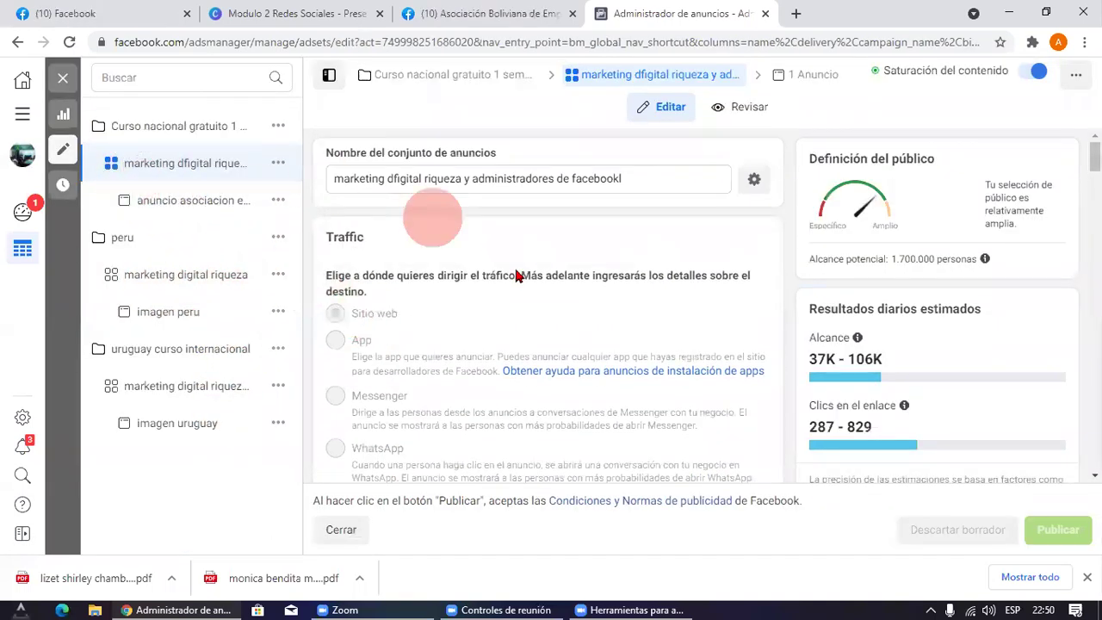
pyautogui.scroll(-2, 500, 276)
pyautogui.scroll(2, 528, 293)
pyautogui.scroll(-6, 531, 293)
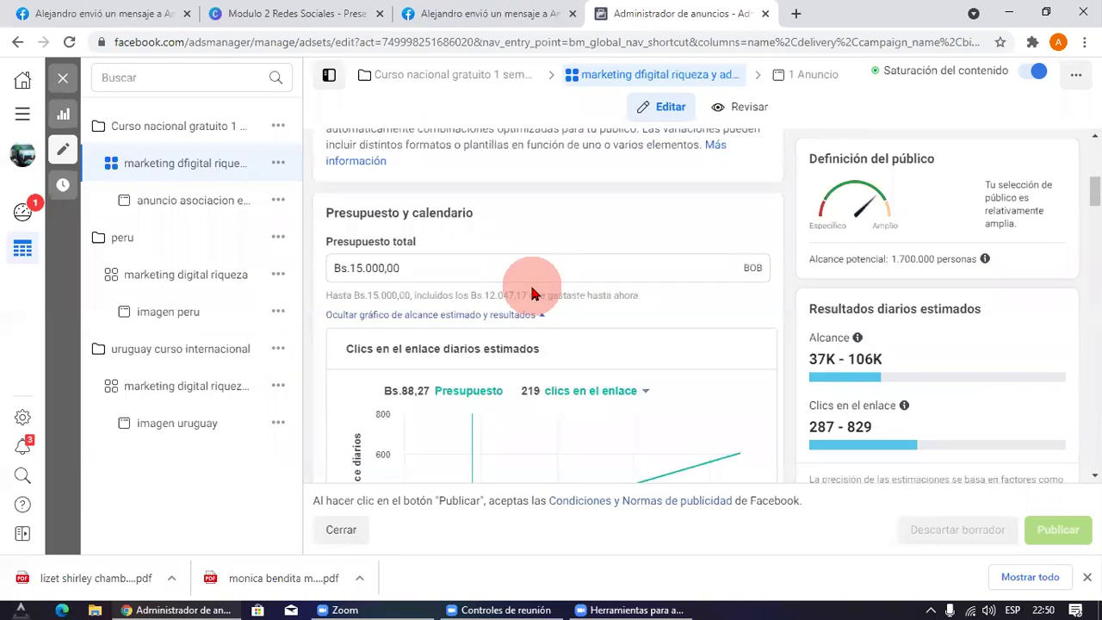
pyautogui.scroll(2, 535, 287)
pyautogui.scroll(1, 422, 244)
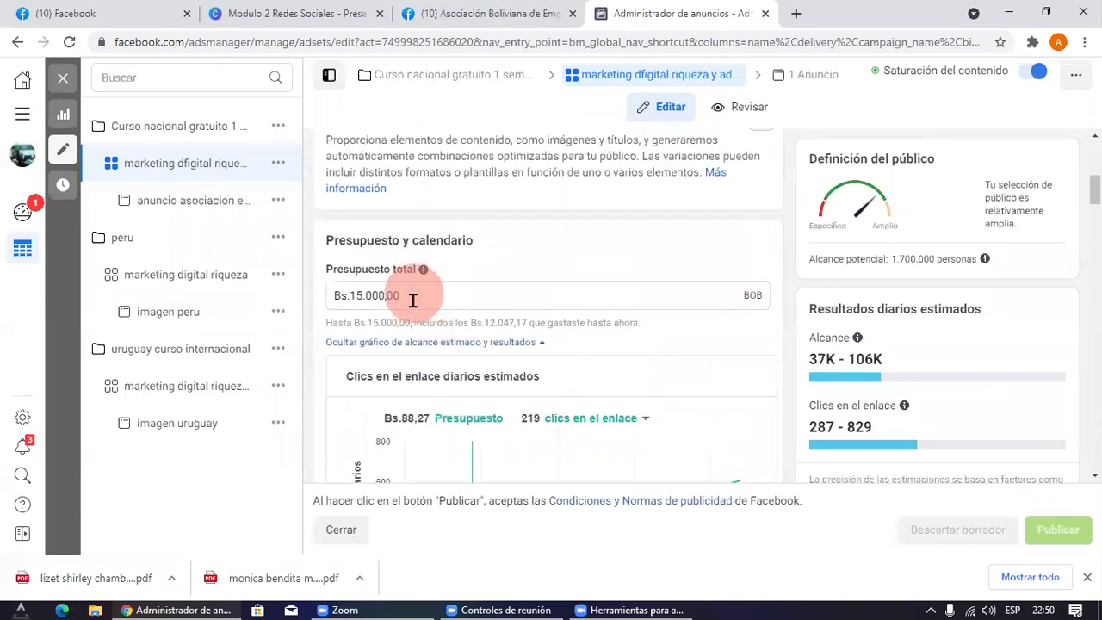
# Step: Set the ad set's Presupuesto total to Bs.20.000,00 and highlight the Presupuesto y calendario heading
pyautogui.doubleClick(422, 296)
pyautogui.write('2')
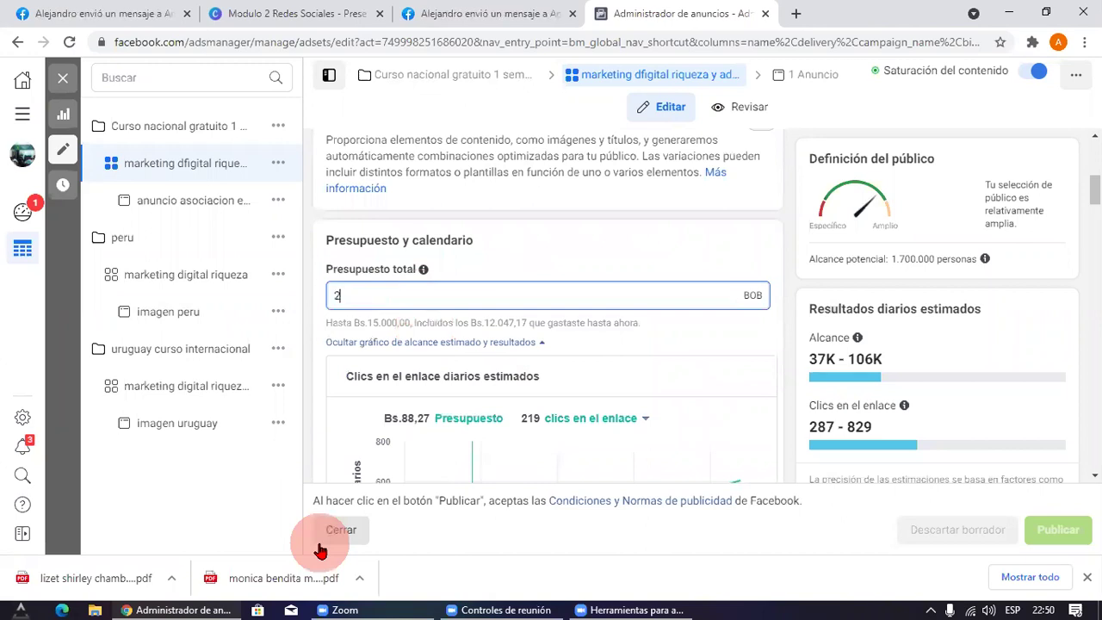
pyautogui.write('0000')
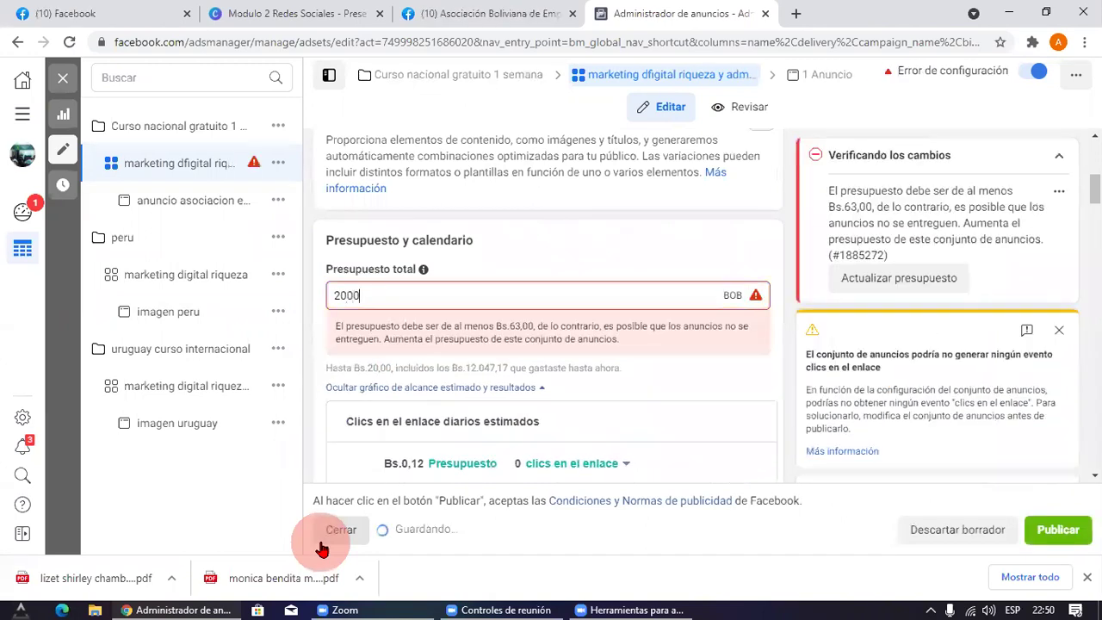
pyautogui.press('BackSpace')
pyautogui.press('BackSpace')
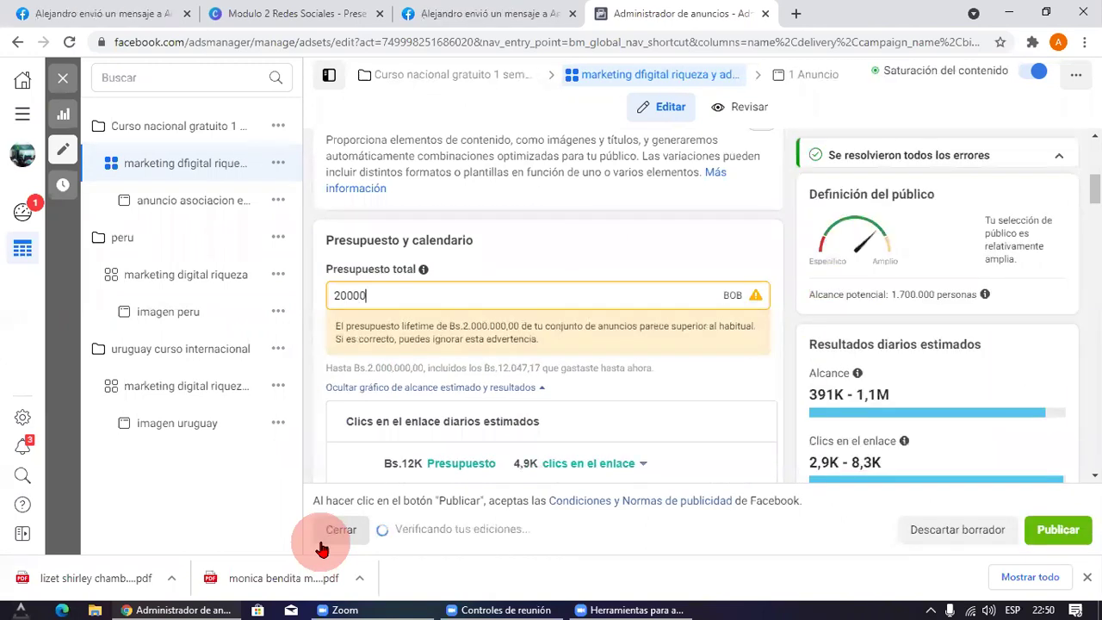
pyautogui.moveTo(551, 261); pyautogui.dragTo(320, 231)
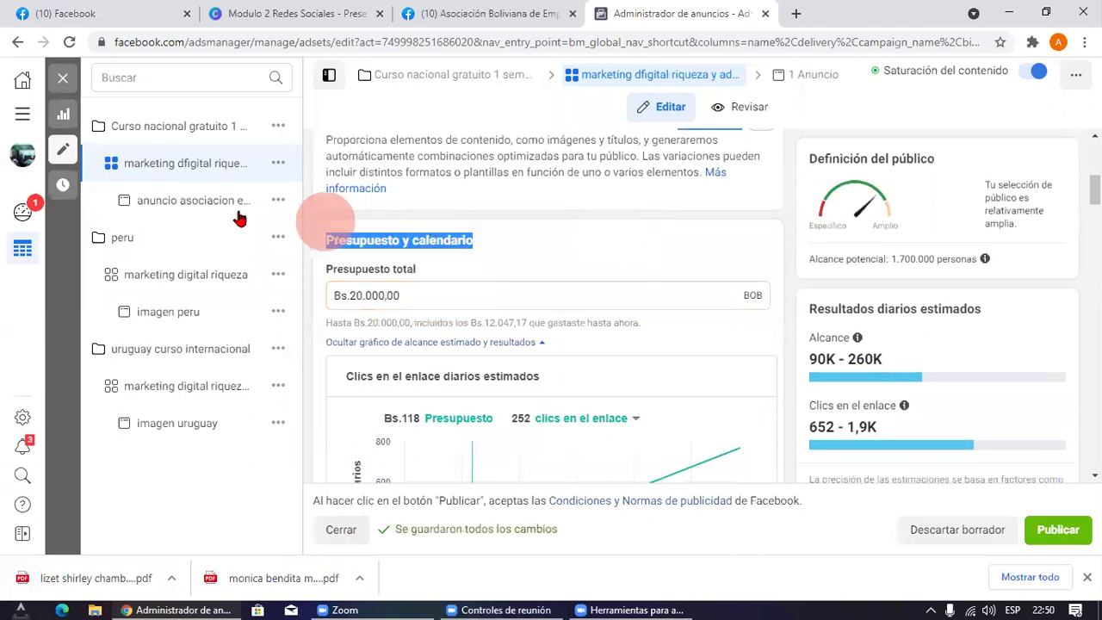
# Step: Leave the ad set editor and return to the account's full campaign list
pyautogui.click(22, 114)
pyautogui.click(114, 170)
pyautogui.click(663, 288)
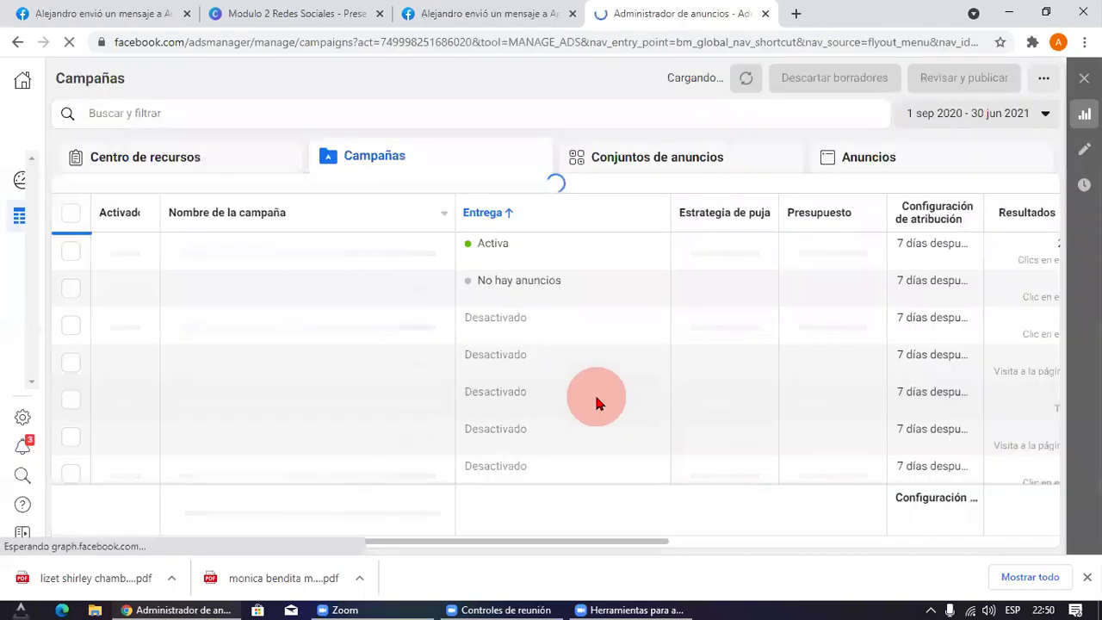
# Step: Look through the campaign list for the Curso nacional gratuito 1 semana campaign among the draft and deactivated ones
pyautogui.scroll(-10, 247, 402)
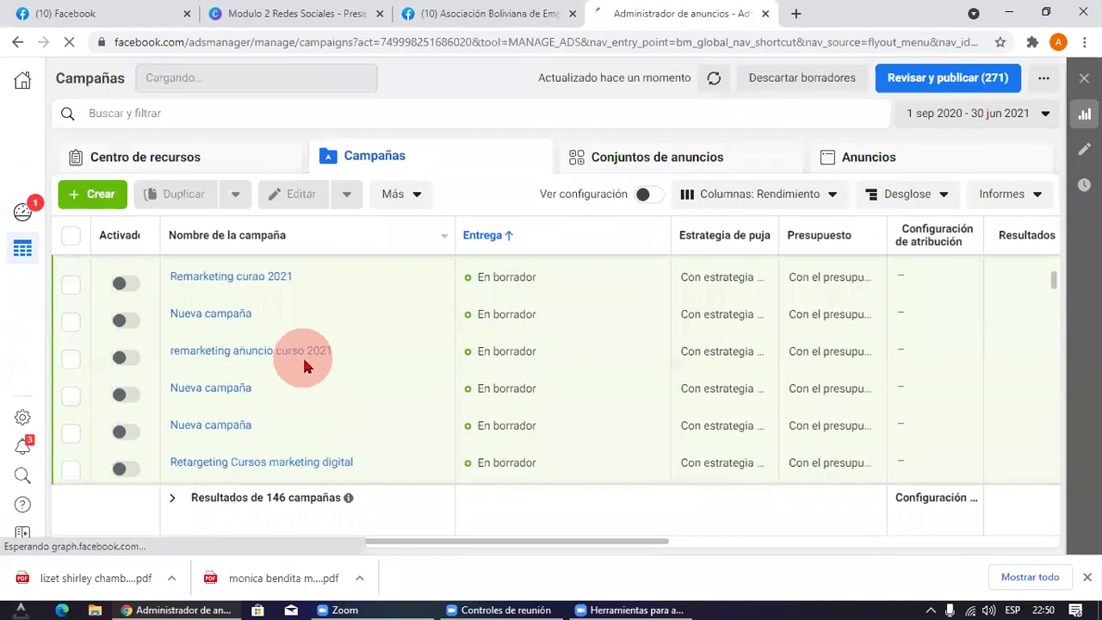
pyautogui.scroll(-10, 353, 370)
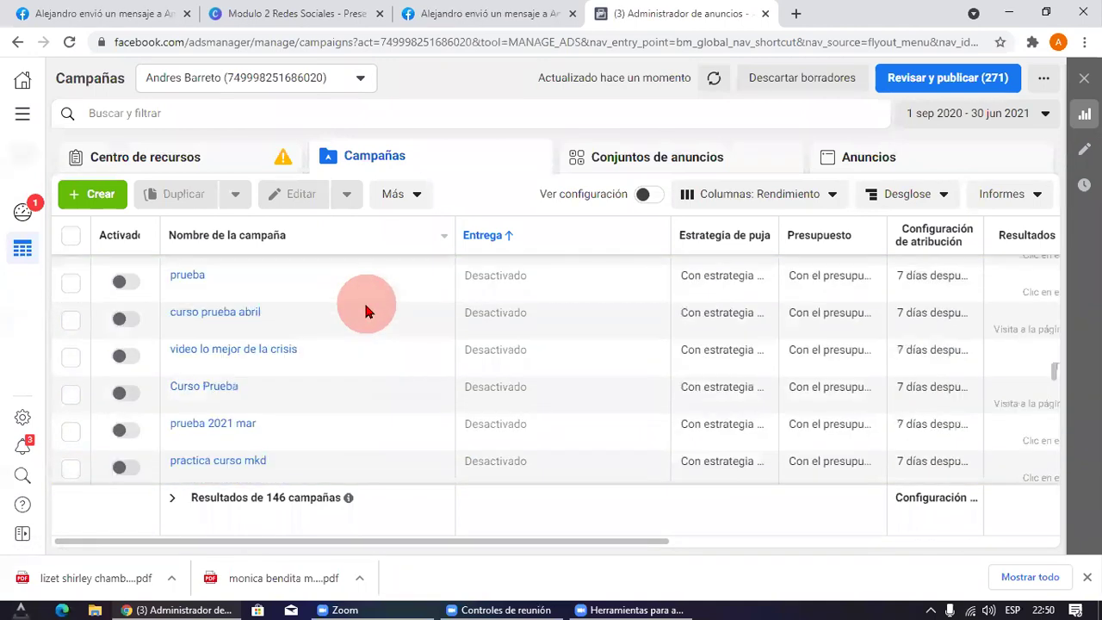
pyautogui.scroll(3, 365, 308)
pyautogui.scroll(-1, 373, 359)
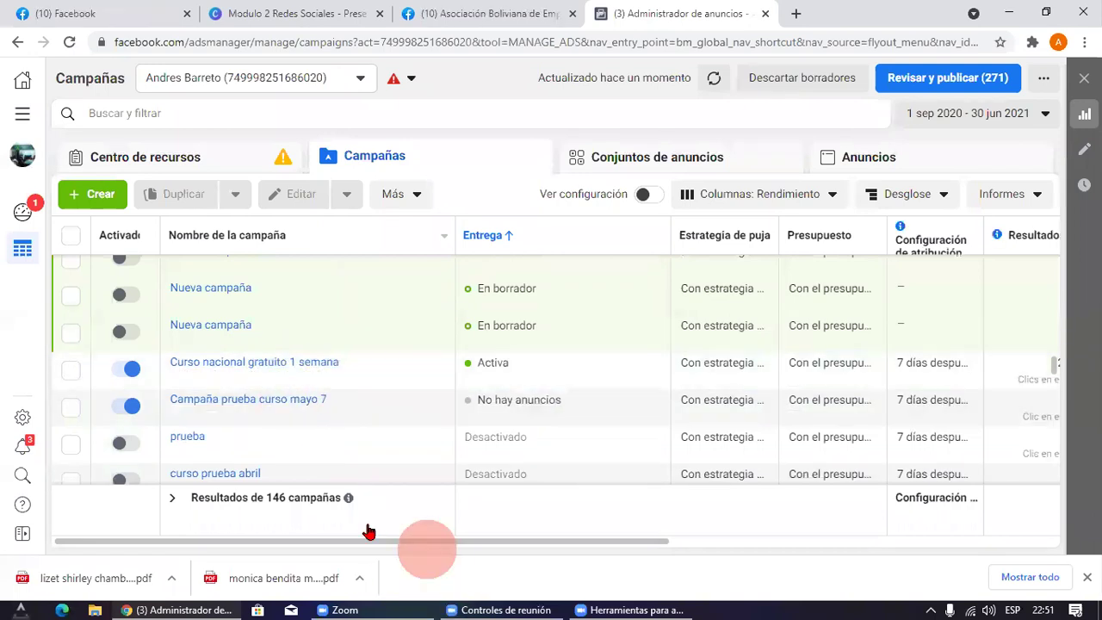
pyautogui.moveTo(264, 380)
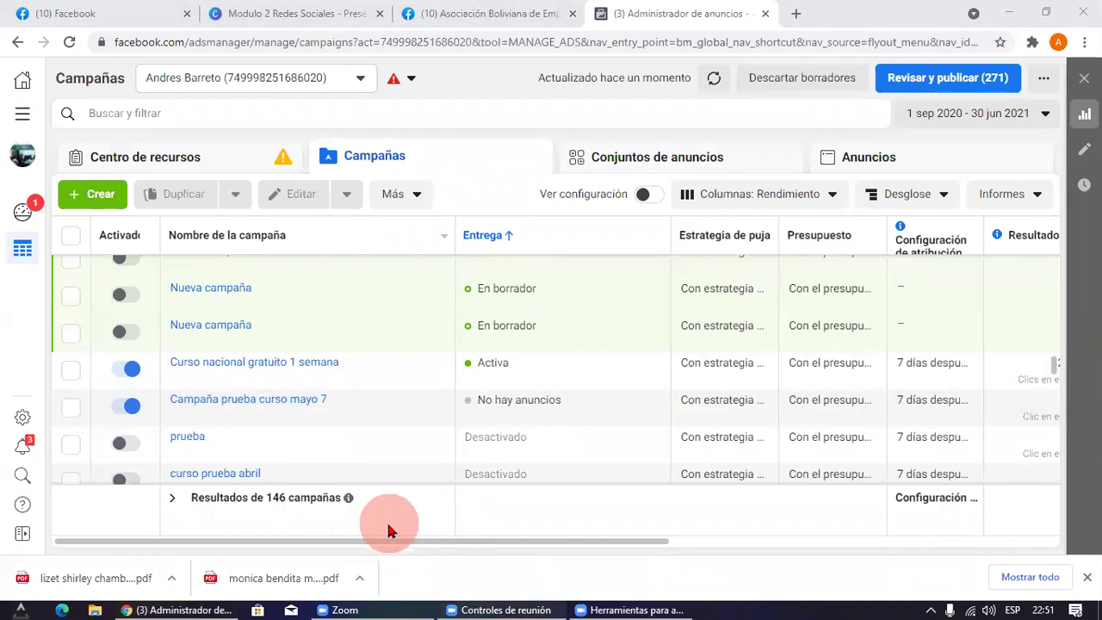
pyautogui.moveTo(388, 355)
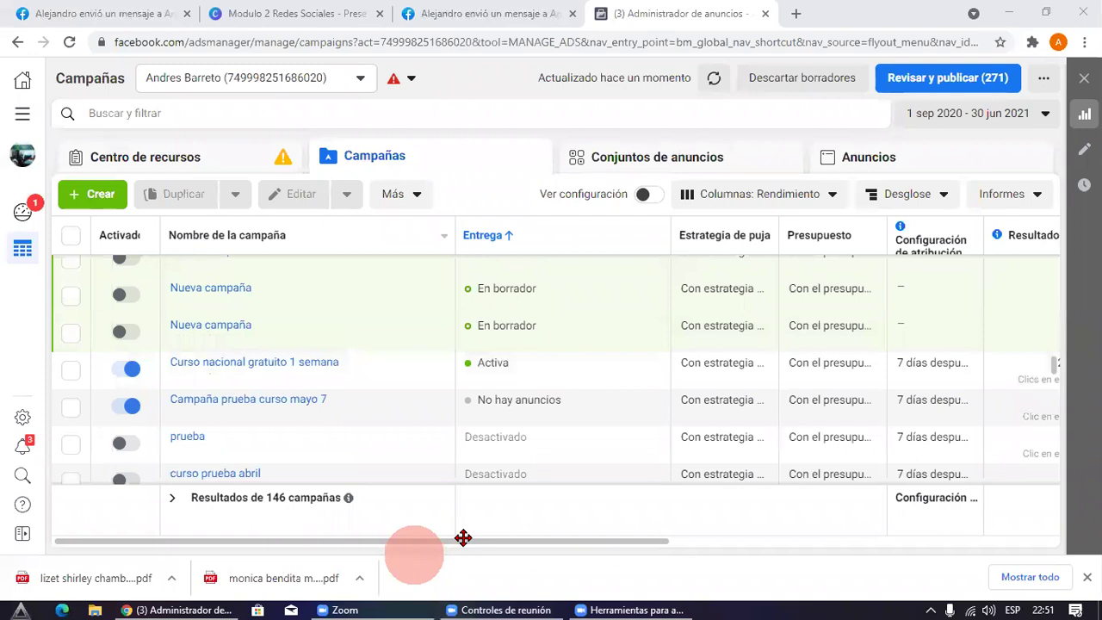
pyautogui.press('super')
pyautogui.click(715, 531)
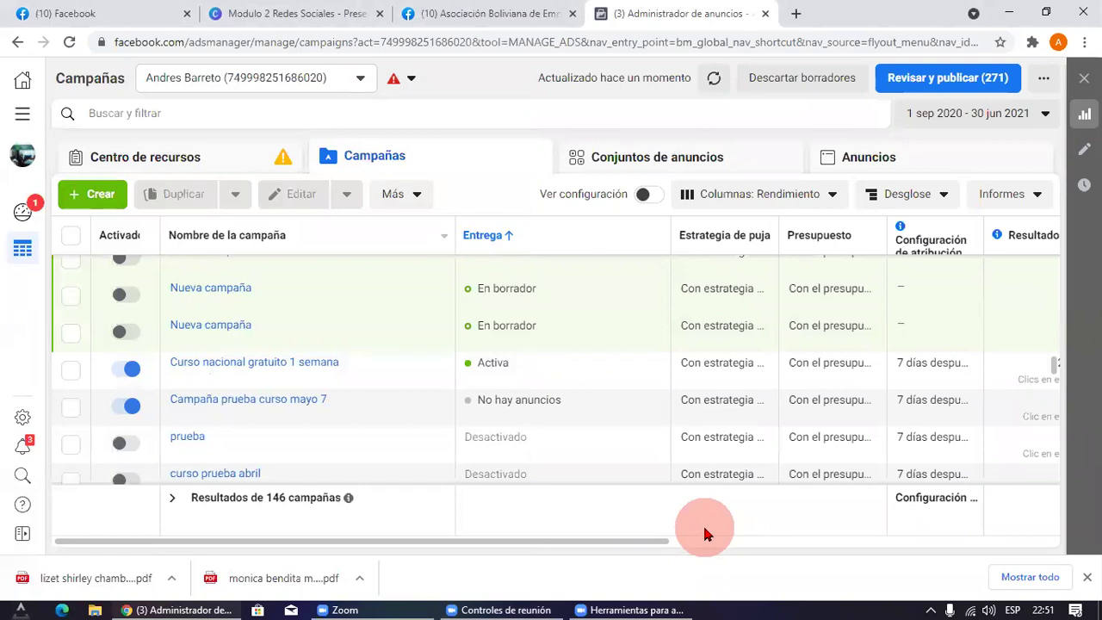
pyautogui.click(650, 504)
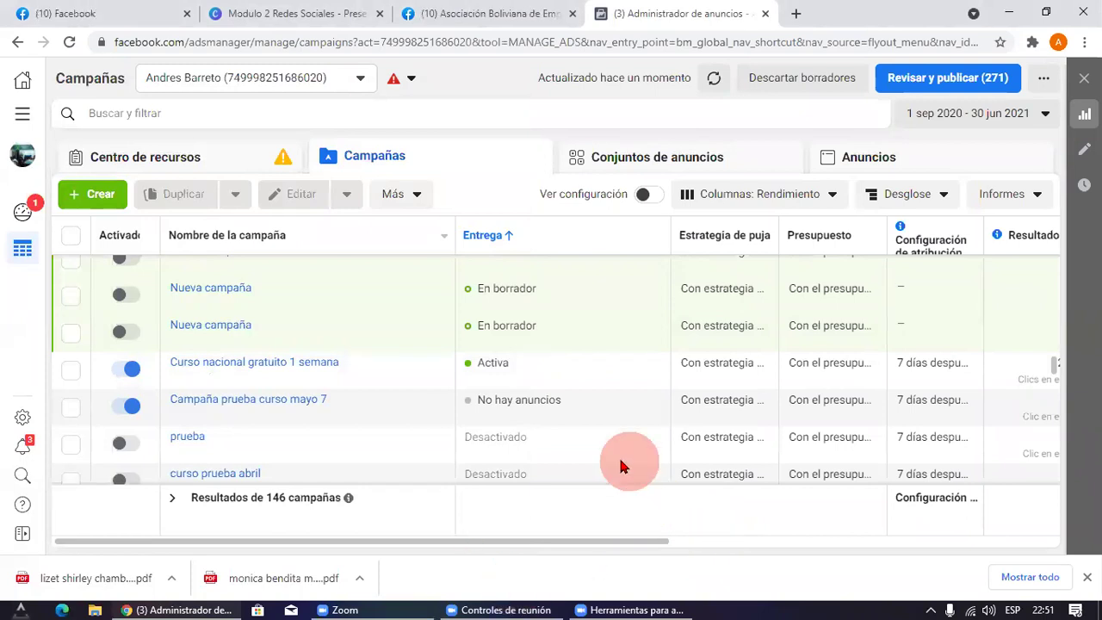
pyautogui.click(343, 576)
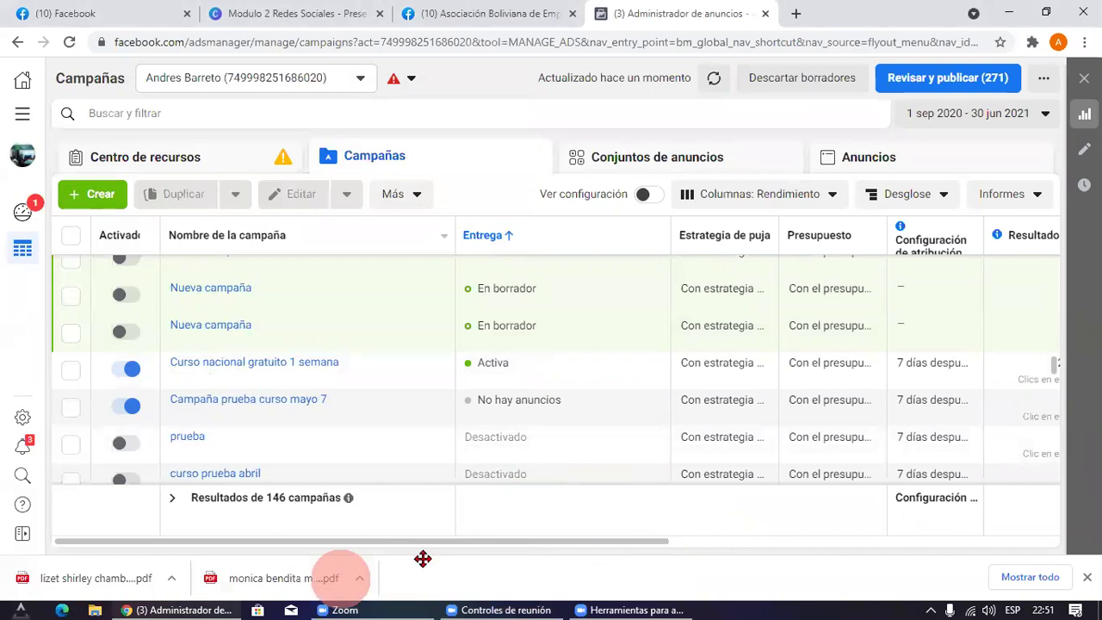
pyautogui.click(485, 541)
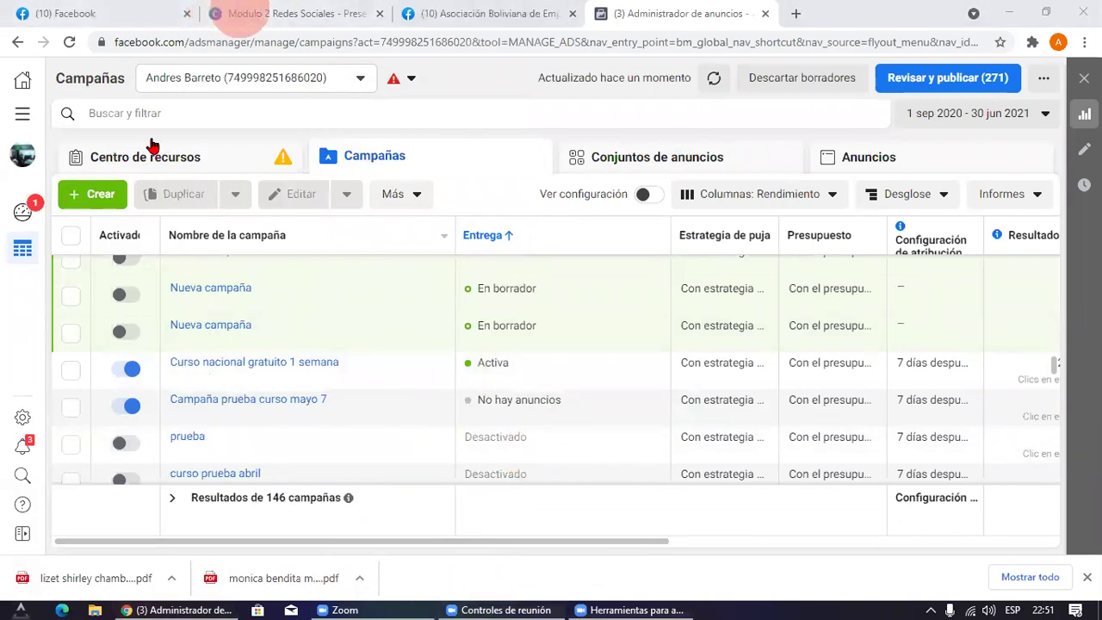
# Step: Open the list of direct access shortcuts and business management tools over the campaign list
pyautogui.click(23, 113)
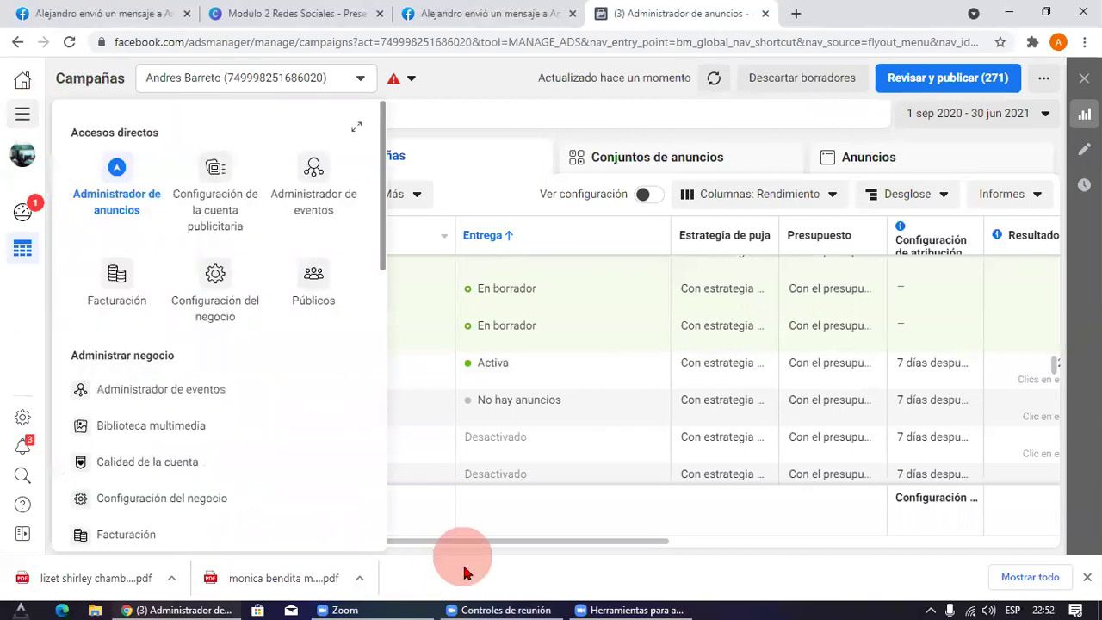
pyautogui.press('super+space')
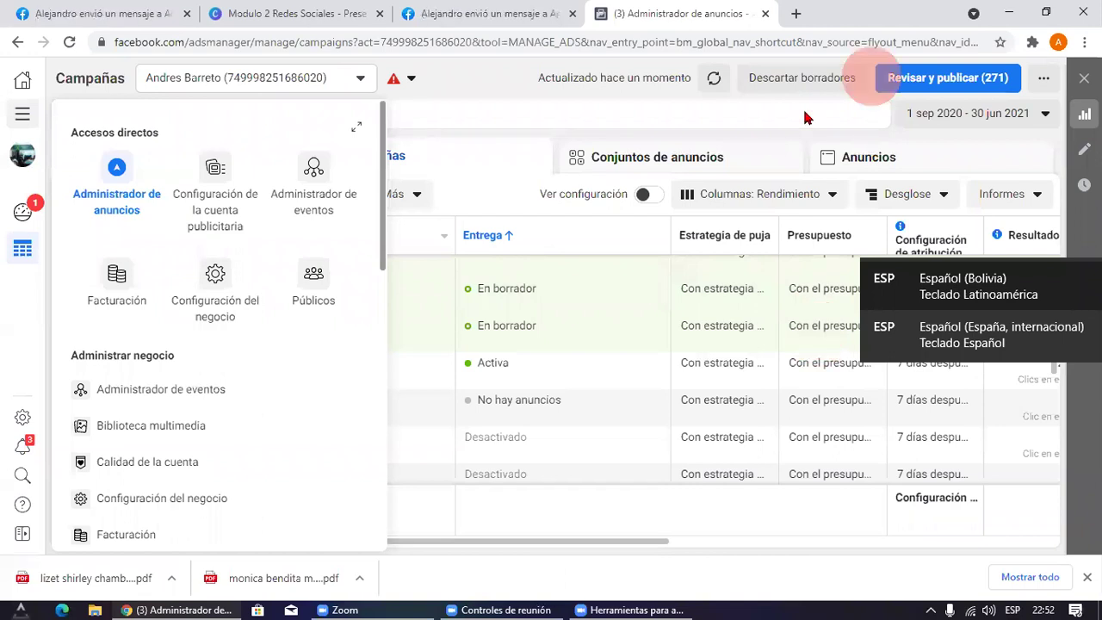
pyautogui.click(531, 308)
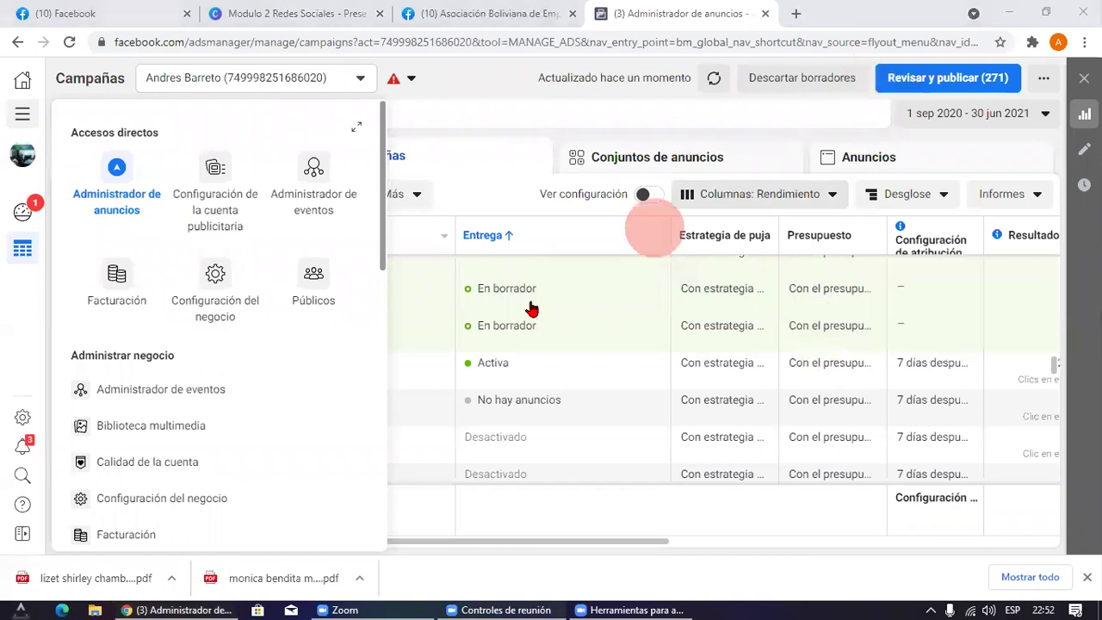
pyautogui.click(448, 576)
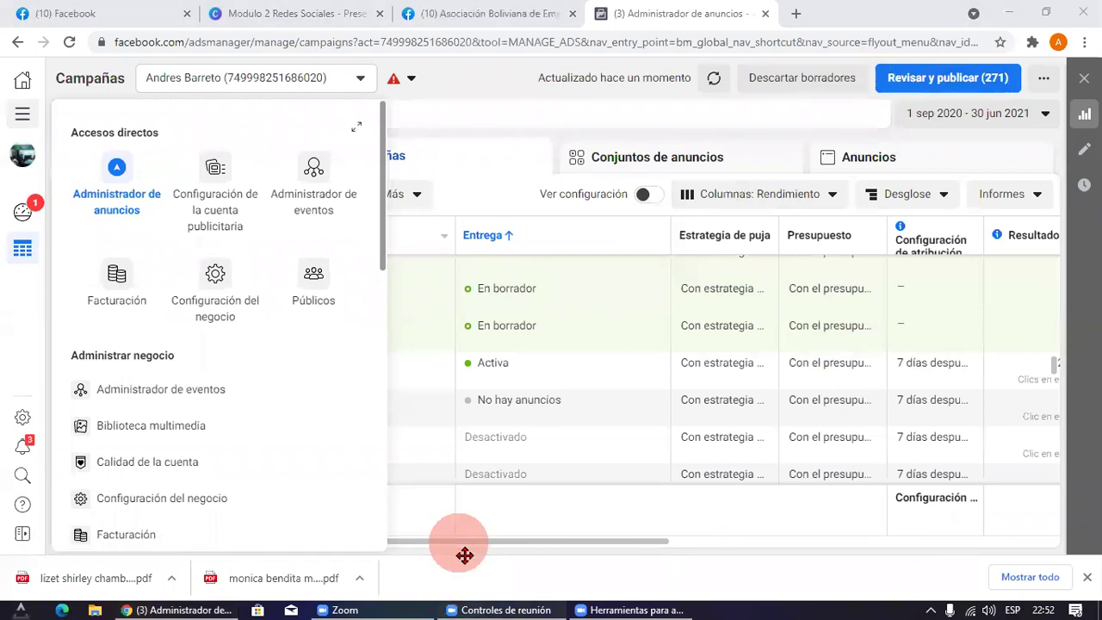
# Step: Search Google in a new browser tab for "tarjetas de debito y de credito" and show the image results
pyautogui.click(793, 22)
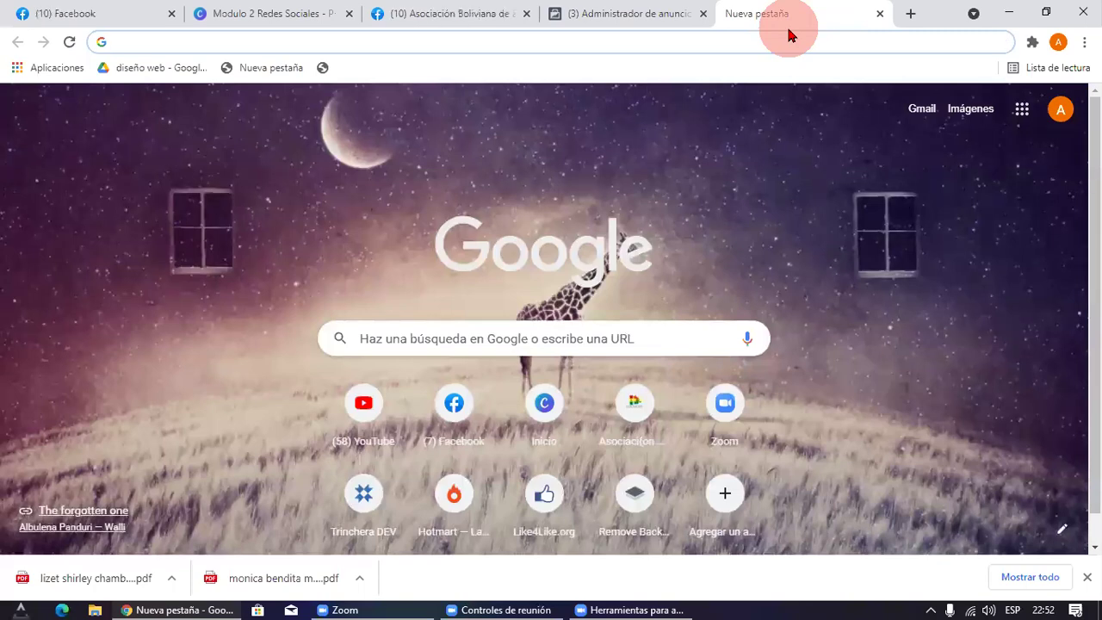
pyautogui.write('tarjeta')
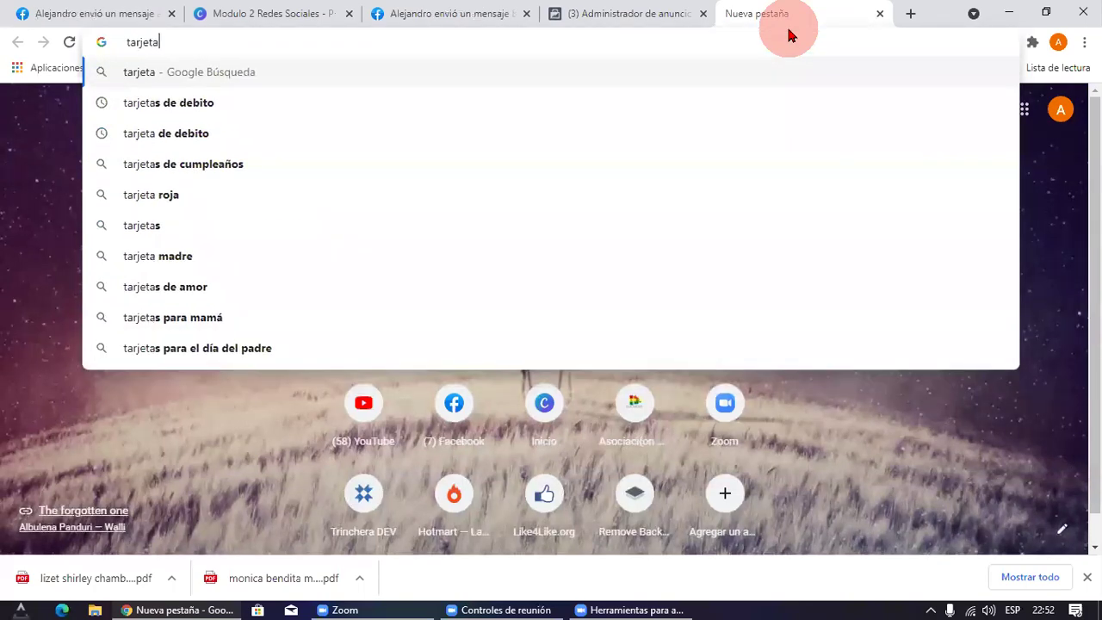
pyautogui.press('Down')
pyautogui.write('y d')
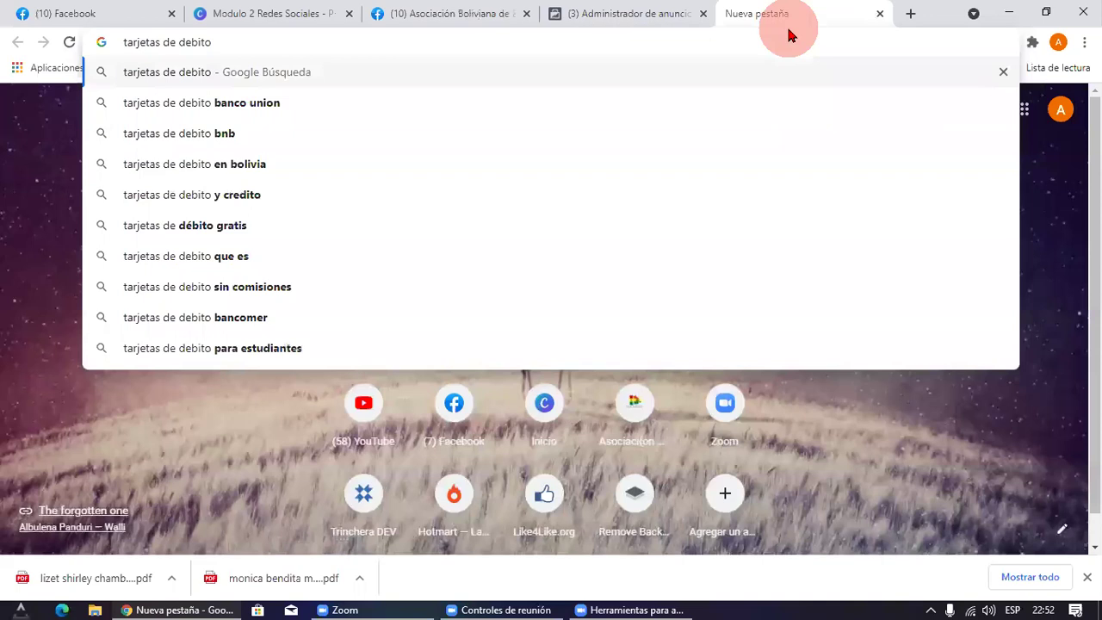
pyautogui.write('e credito')
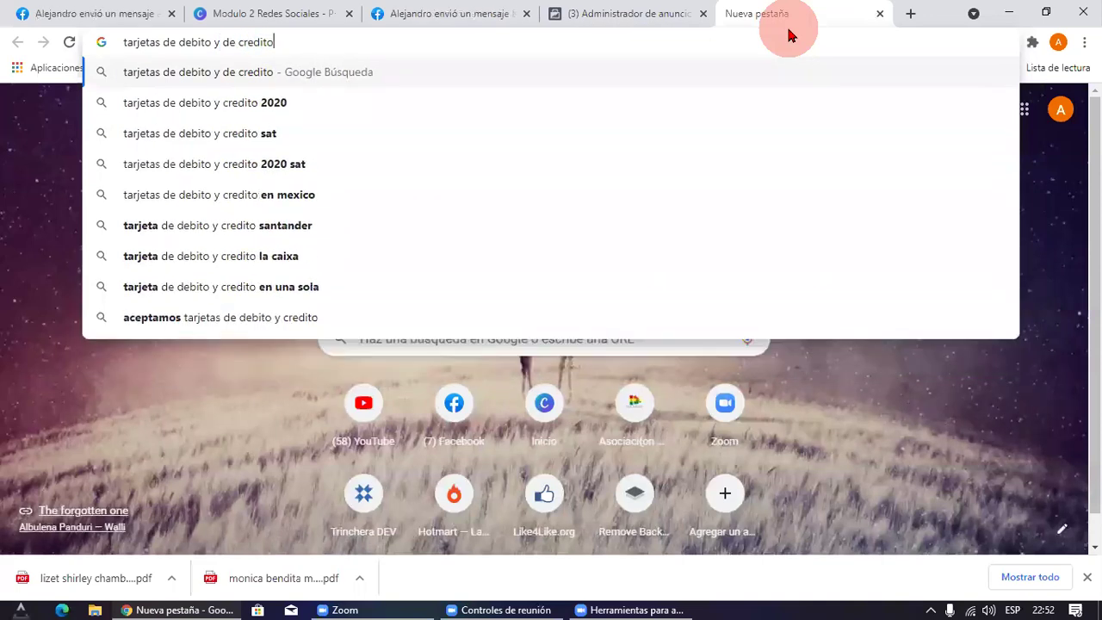
pyautogui.press('Return')
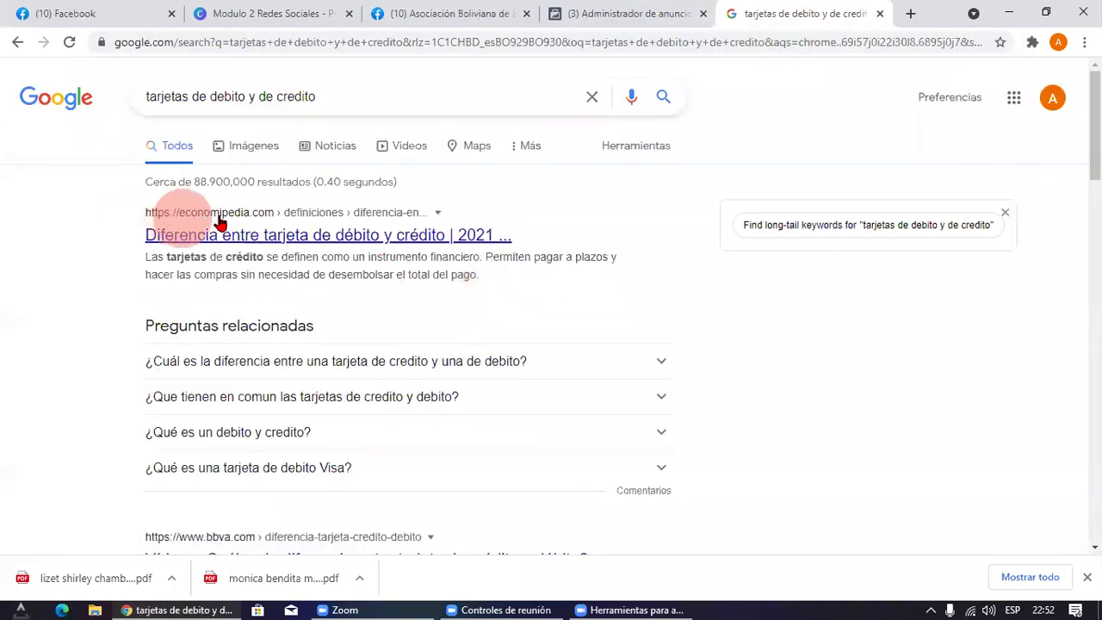
pyautogui.click(248, 164)
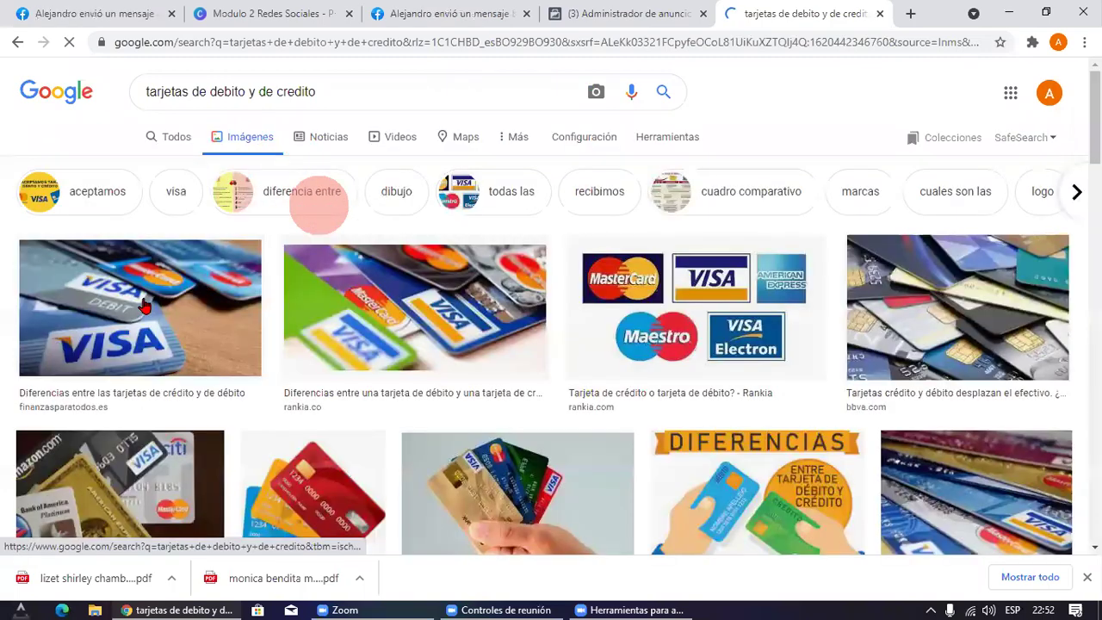
# Step: Open the Cooperandoando picture "Diferencias entre tarjeta de débito y crédito" from the image results
pyautogui.scroll(-1, 165, 291)
pyautogui.scroll(-1, 230, 269)
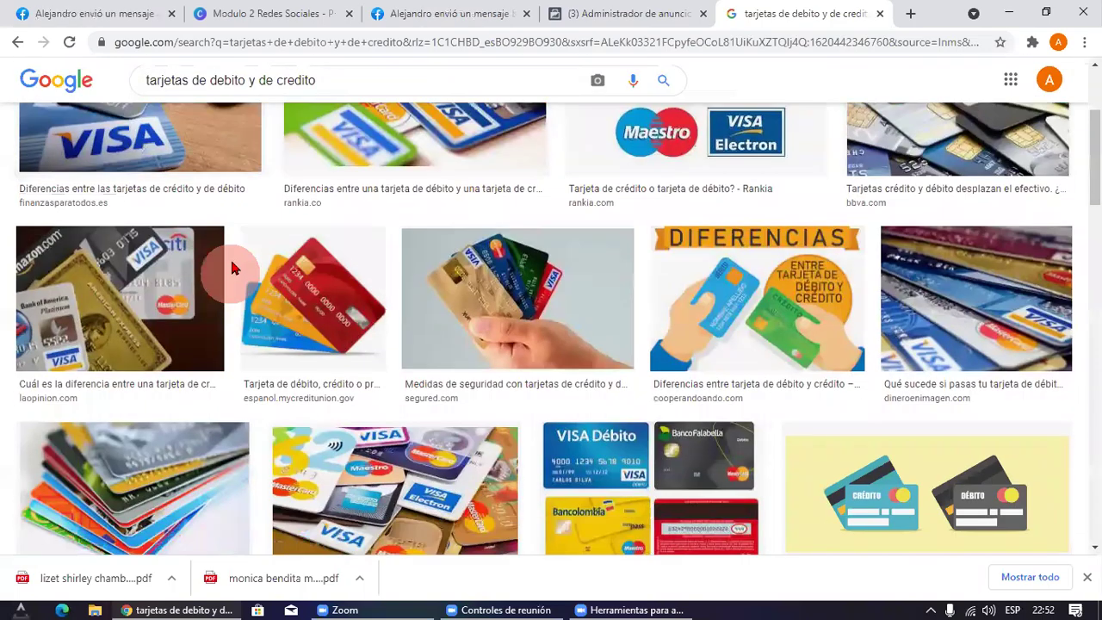
pyautogui.scroll(-1, 231, 269)
pyautogui.click(733, 202)
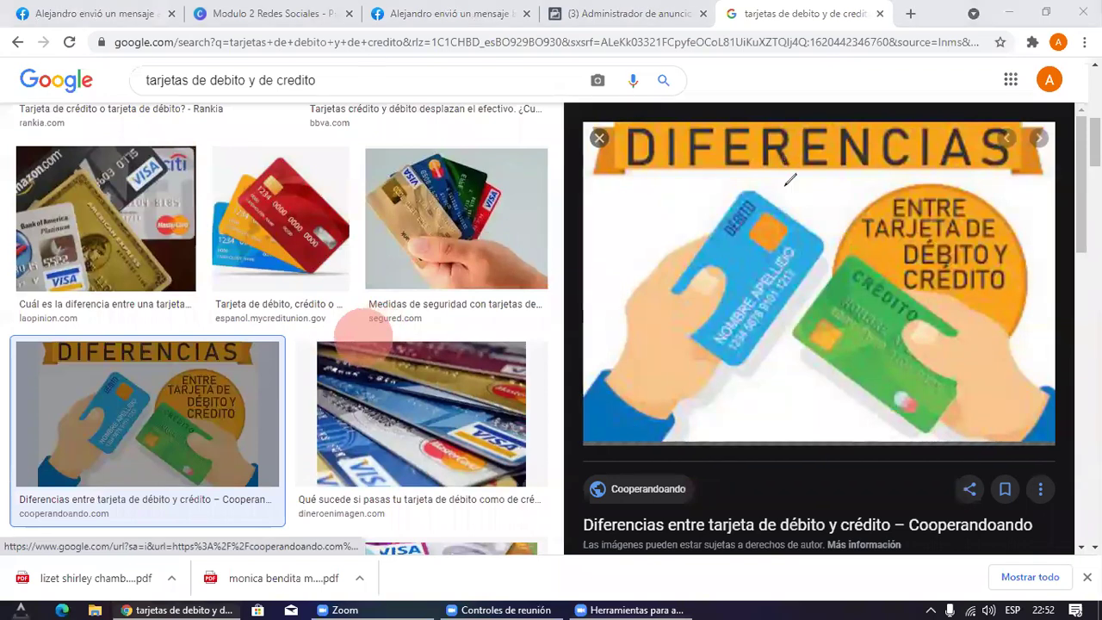
# Step: Mark the words Débito and Crédito on the card comparison picture with red freehand annotations, then clear them
pyautogui.moveTo(895, 259)
pyautogui.mouseDown()
pyautogui.moveTo(951, 258)
pyautogui.moveTo(950, 234)
pyautogui.moveTo(942, 272)
pyautogui.moveTo(918, 258)
pyautogui.moveTo(965, 233)
pyautogui.moveTo(999, 258)
pyautogui.moveTo(861, 276)
pyautogui.moveTo(900, 245)
pyautogui.moveTo(856, 275)
pyautogui.moveTo(848, 310)
pyautogui.moveTo(899, 267)
pyautogui.moveTo(973, 257)
pyautogui.moveTo(1012, 302)
pyautogui.moveTo(917, 284)
pyautogui.moveTo(905, 339)
pyautogui.moveTo(951, 328)
pyautogui.mouseUp()
pyautogui.click(918, 98)
pyautogui.click(460, 558)
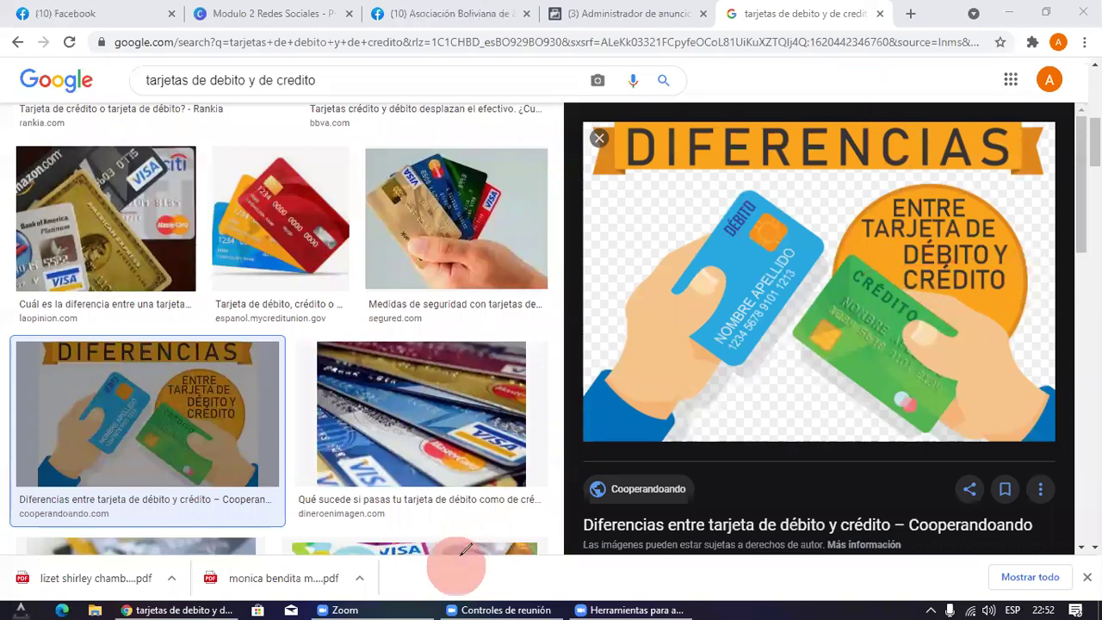
pyautogui.moveTo(895, 303)
pyautogui.mouseDown()
pyautogui.moveTo(999, 278)
pyautogui.moveTo(1050, 284)
pyautogui.mouseUp()
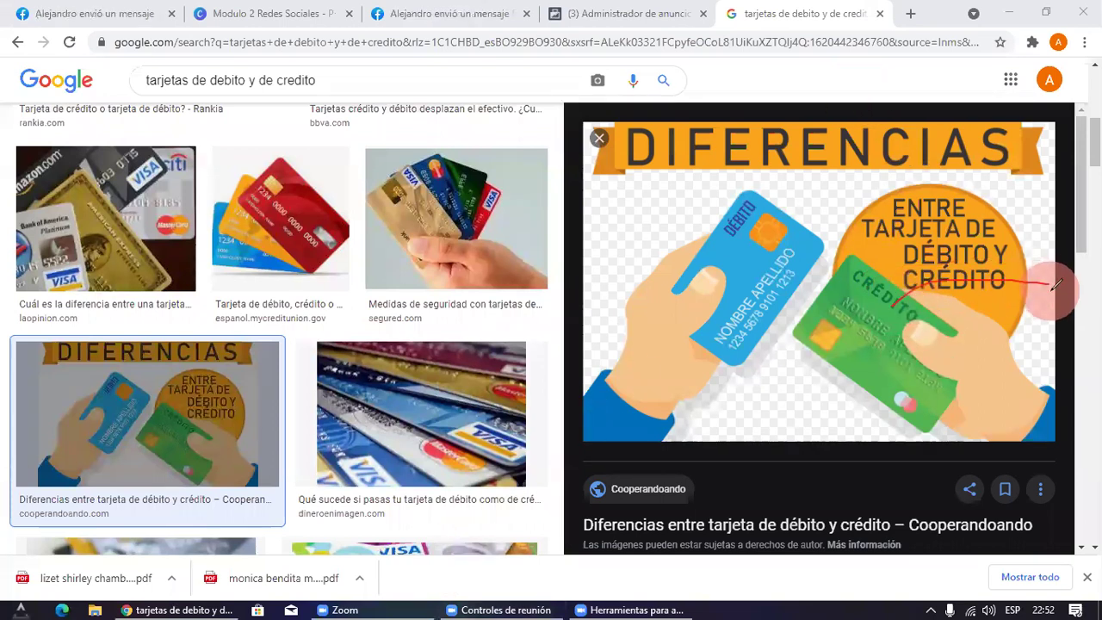
pyautogui.moveTo(892, 274)
pyautogui.mouseDown()
pyautogui.moveTo(999, 252)
pyautogui.moveTo(926, 234)
pyautogui.moveTo(908, 263)
pyautogui.mouseUp()
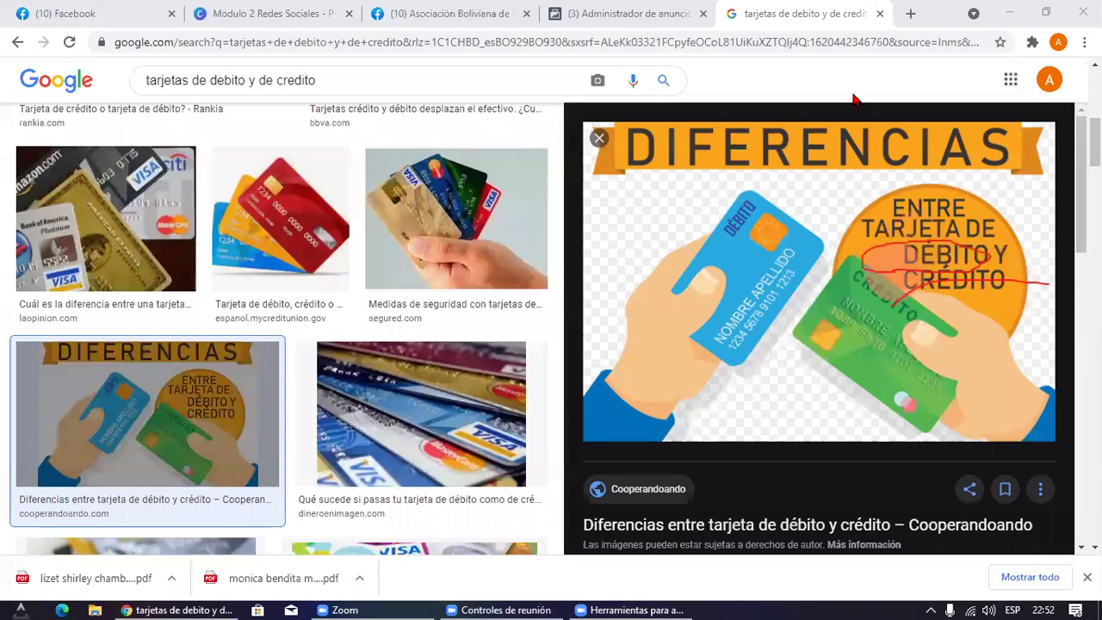
pyautogui.click(603, 327)
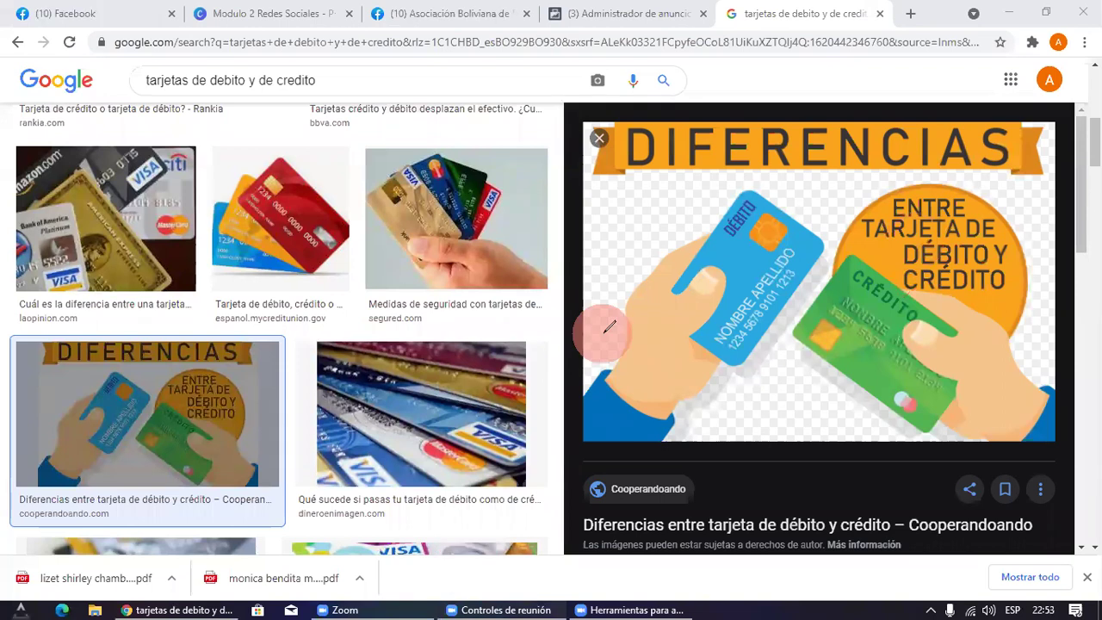
pyautogui.click(558, 277)
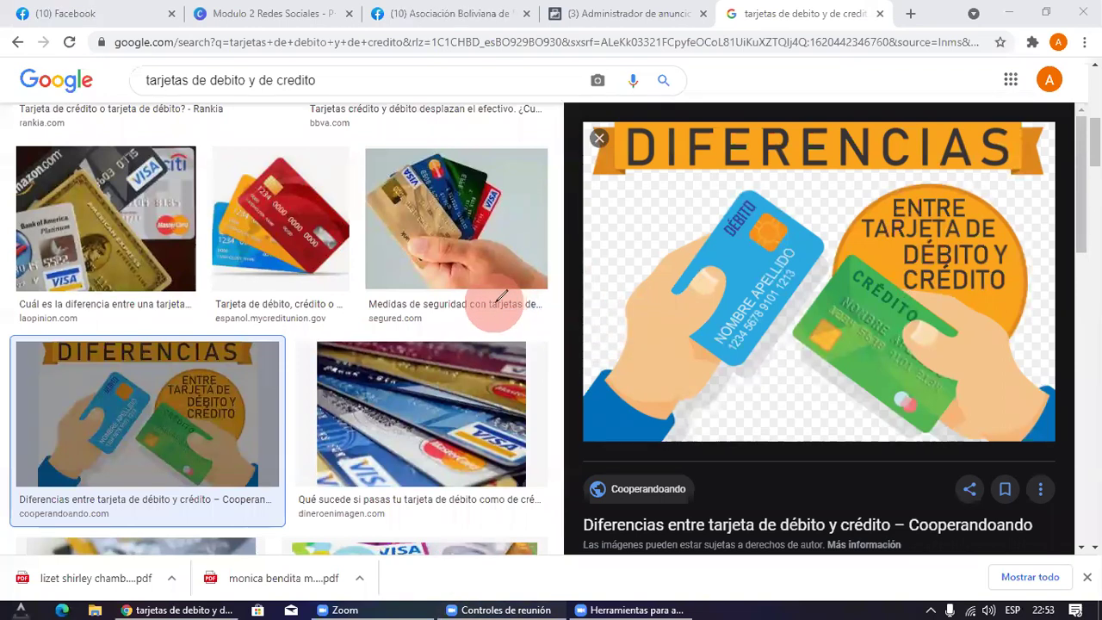
# Step: Cross out Débito, circle Crédito and sketch red annotations around the debit card's hand, clearing all the strokes at the end
pyautogui.moveTo(904, 257)
pyautogui.mouseDown()
pyautogui.moveTo(1008, 250)
pyautogui.moveTo(878, 248)
pyautogui.moveTo(915, 254)
pyautogui.moveTo(887, 301)
pyautogui.moveTo(1047, 288)
pyautogui.moveTo(868, 260)
pyautogui.mouseUp()
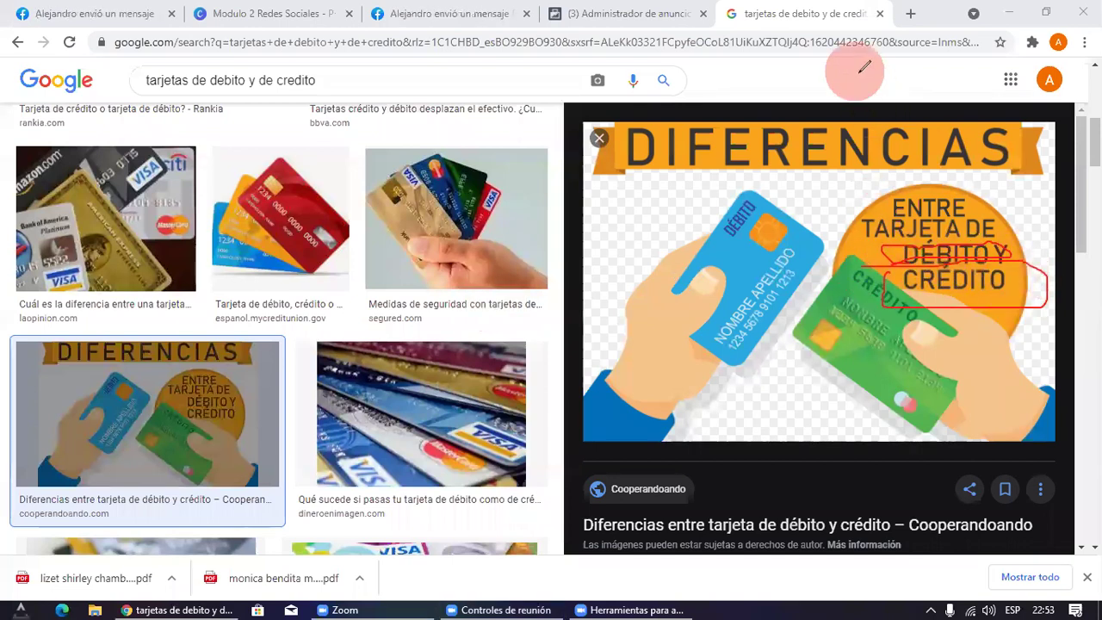
pyautogui.moveTo(861, 263)
pyautogui.mouseDown()
pyautogui.moveTo(939, 252)
pyautogui.moveTo(1030, 293)
pyautogui.moveTo(831, 280)
pyautogui.moveTo(852, 265)
pyautogui.mouseUp()
pyautogui.moveTo(769, 312)
pyautogui.mouseDown()
pyautogui.moveTo(691, 378)
pyautogui.moveTo(657, 364)
pyautogui.moveTo(661, 346)
pyautogui.moveTo(689, 382)
pyautogui.moveTo(668, 431)
pyautogui.moveTo(713, 387)
pyautogui.moveTo(723, 415)
pyautogui.moveTo(708, 433)
pyautogui.moveTo(732, 419)
pyautogui.moveTo(640, 393)
pyautogui.moveTo(738, 451)
pyautogui.moveTo(664, 310)
pyautogui.mouseUp()
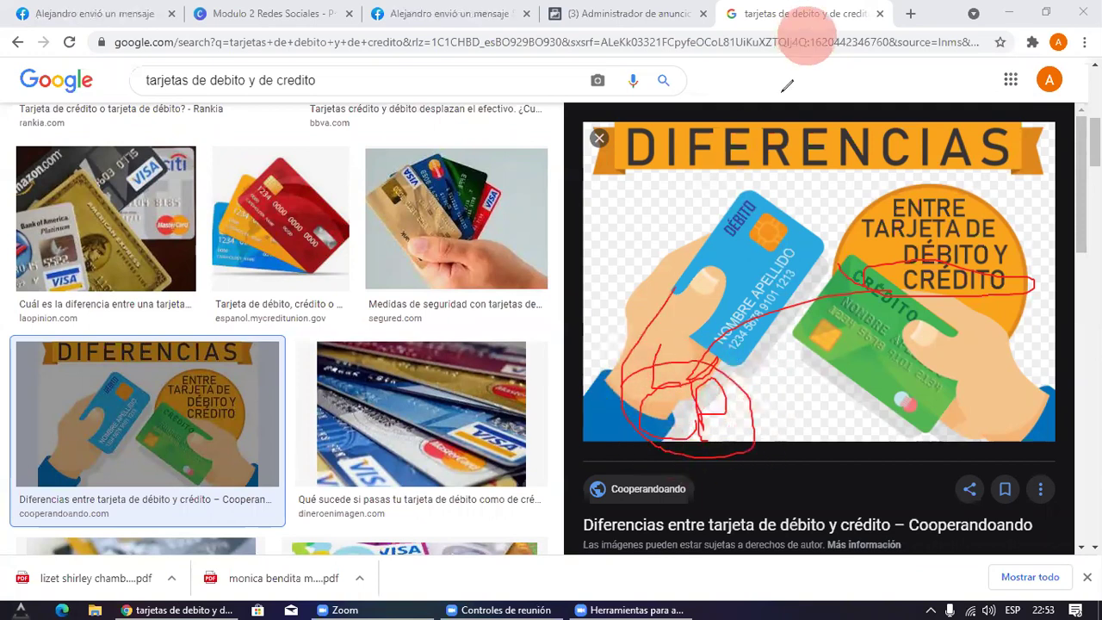
pyautogui.click(847, 94)
pyautogui.moveTo(873, 283)
pyautogui.mouseDown()
pyautogui.moveTo(904, 305)
pyautogui.moveTo(843, 194)
pyautogui.mouseUp()
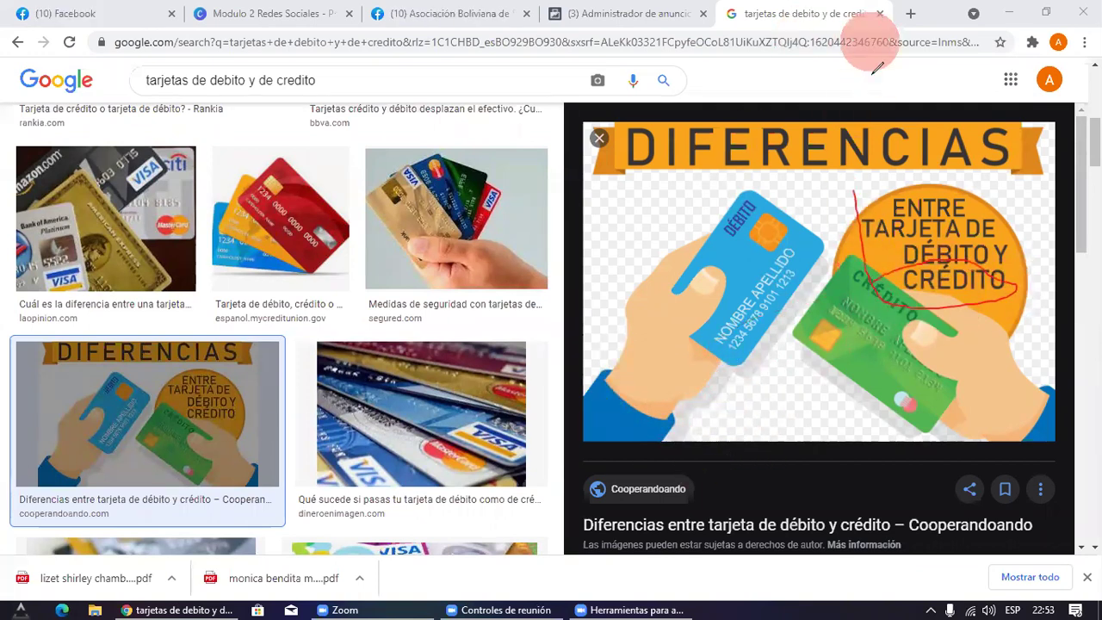
pyautogui.click(872, 39)
pyautogui.moveTo(887, 276)
pyautogui.mouseDown()
pyautogui.moveTo(988, 259)
pyautogui.moveTo(895, 224)
pyautogui.moveTo(895, 291)
pyautogui.mouseUp()
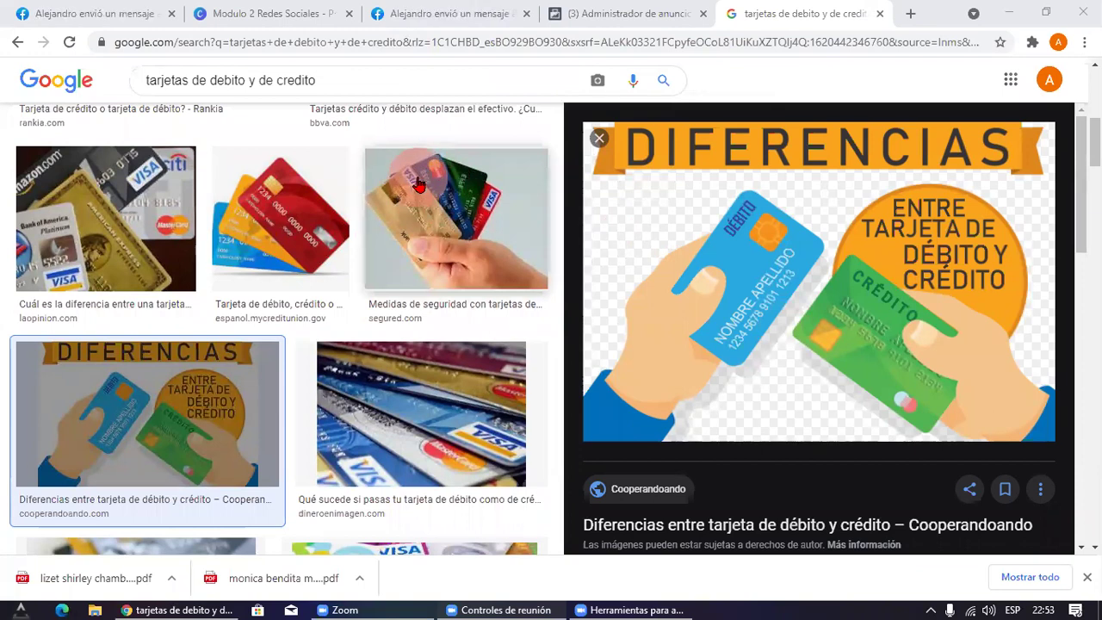
# Step: View the Segured picture of a hand holding several cards, then switch back to the Ads Manager page
pyautogui.click(470, 199)
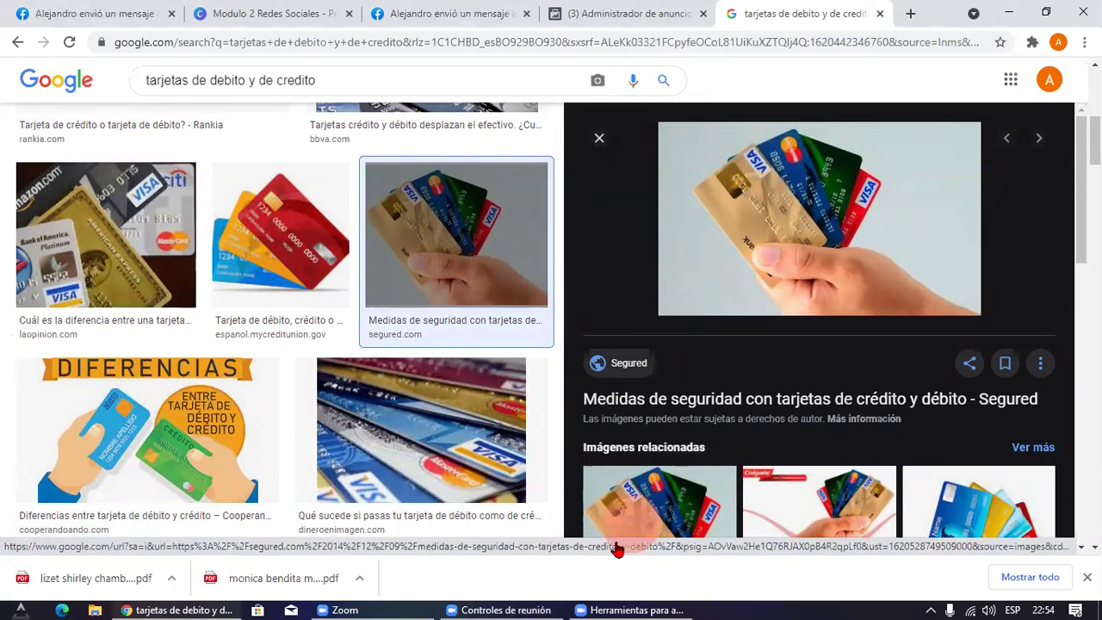
pyautogui.click(633, 14)
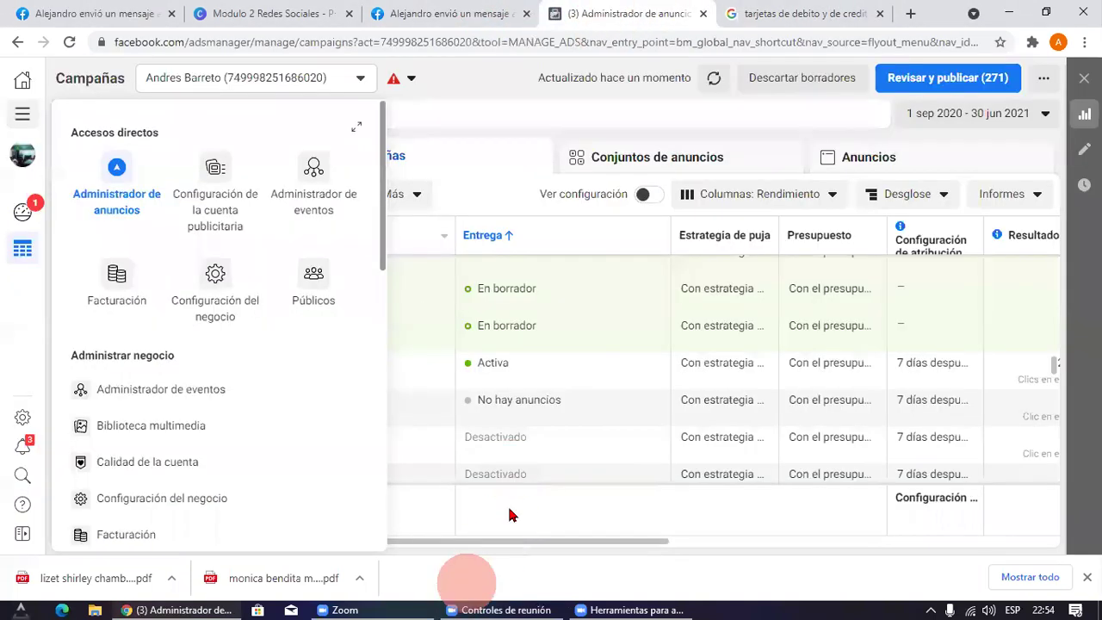
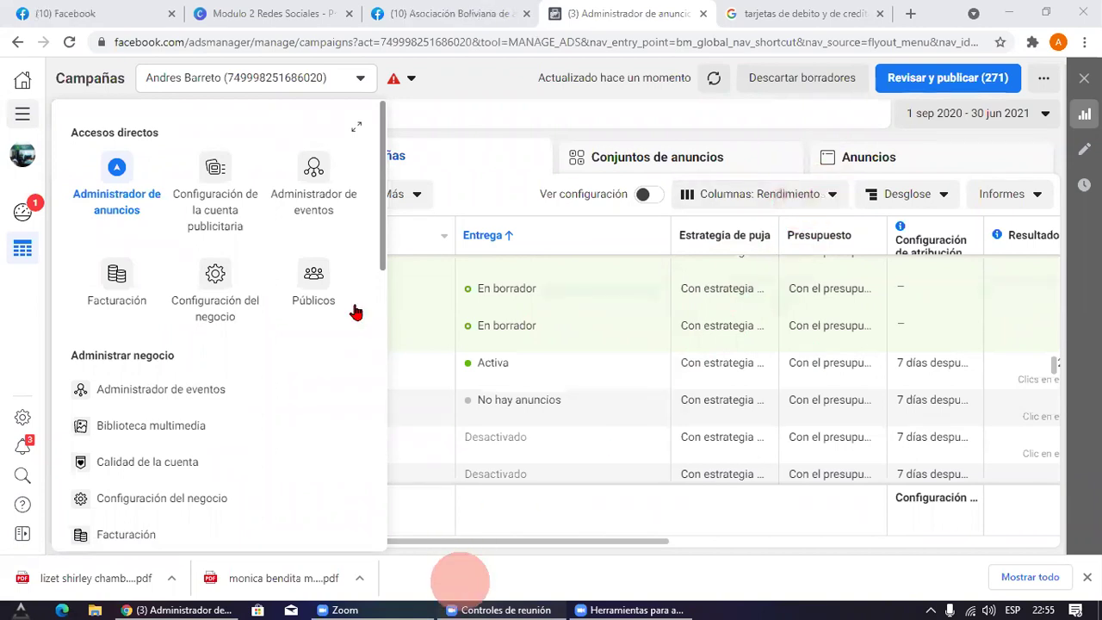
# Step: Open the Facturación page of the ad account to show its payment activity
pyautogui.click(114, 188)
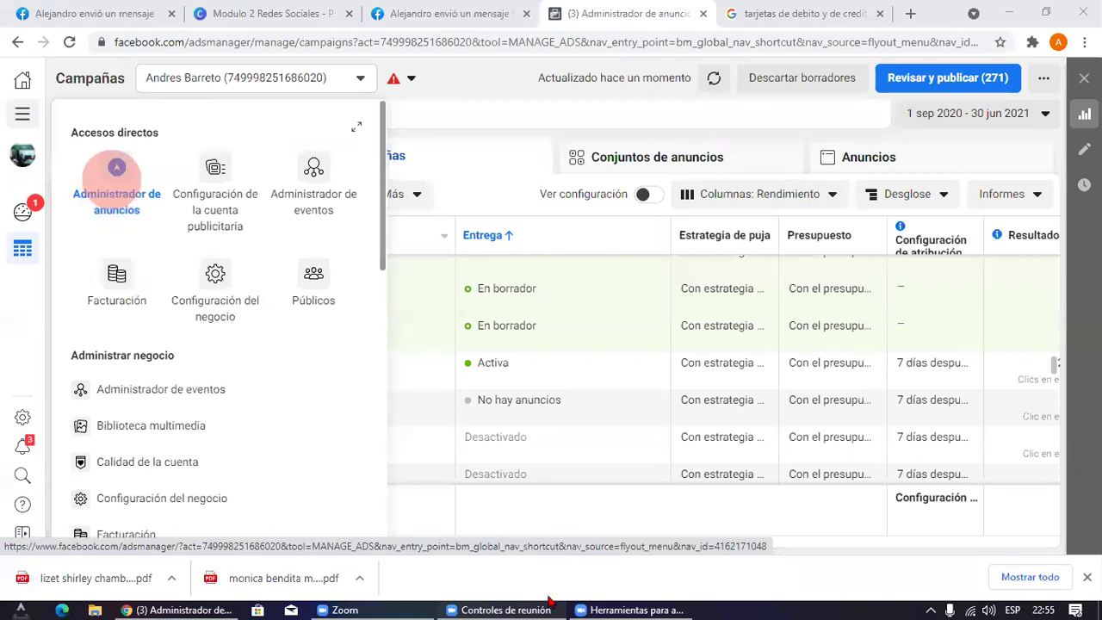
pyautogui.click(117, 282)
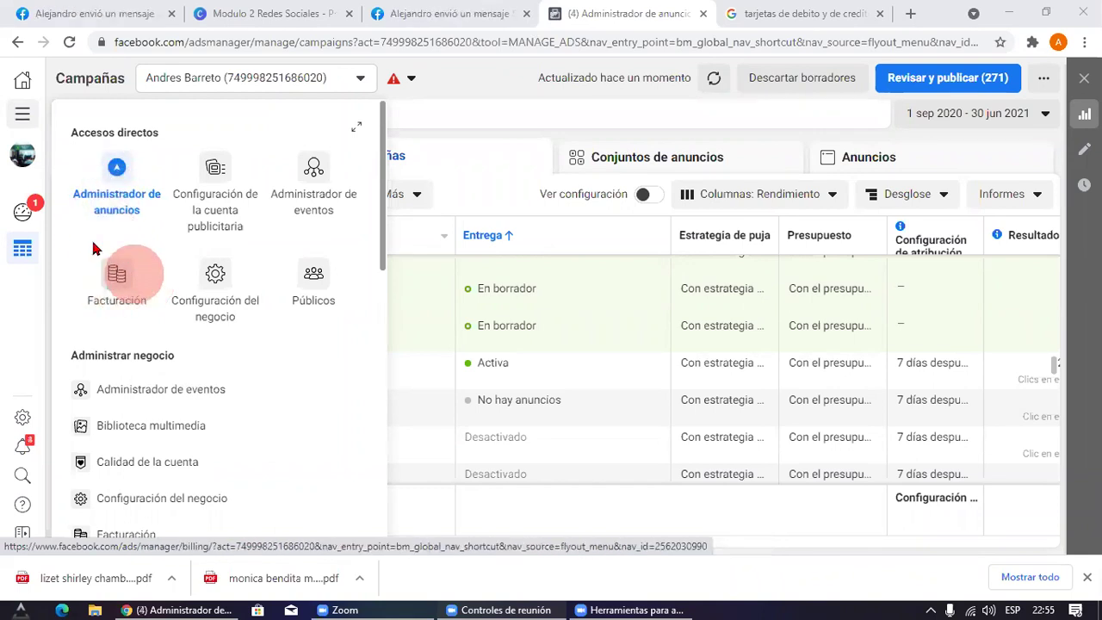
pyautogui.click(23, 115)
pyautogui.click(16, 117)
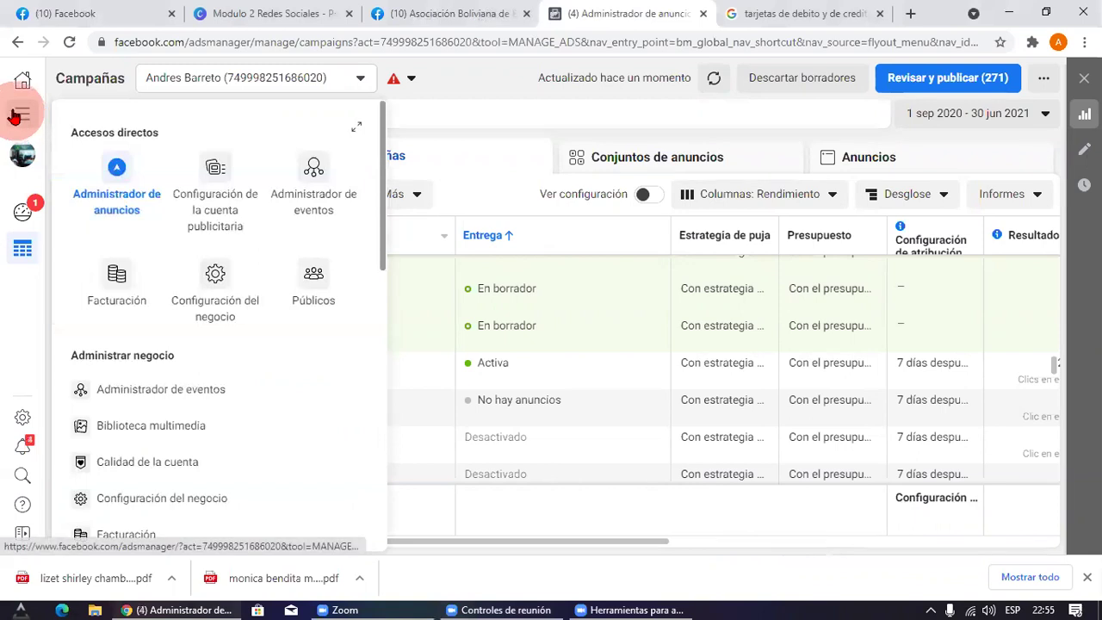
pyautogui.click(118, 285)
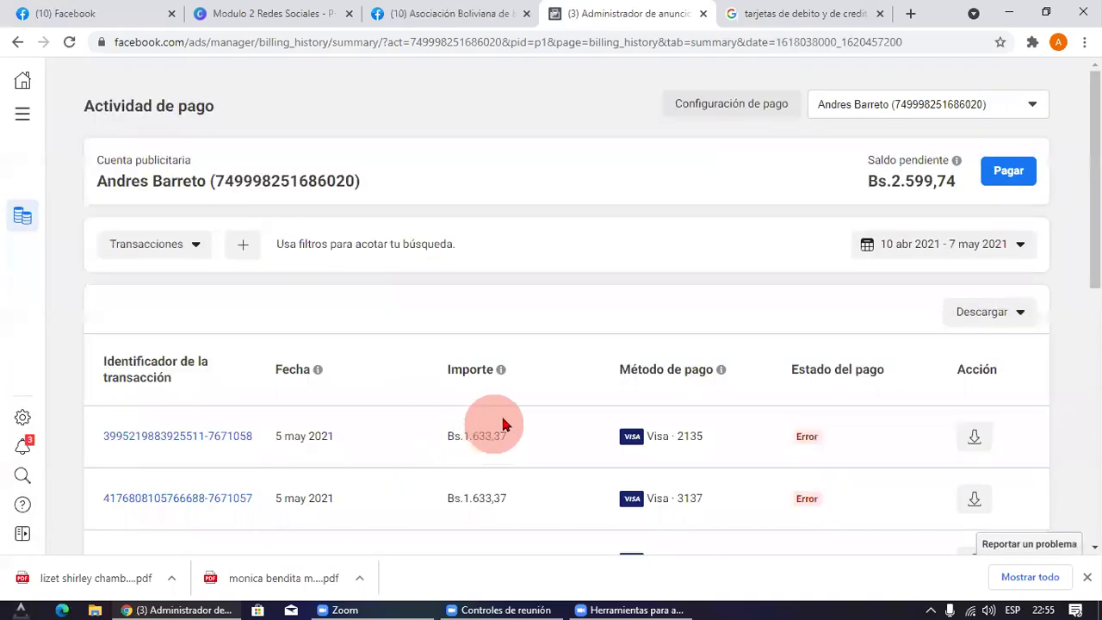
# Step: Highlight the Saldo pendiente amount of the ad account on the Actividad de pago page
pyautogui.moveTo(892, 182); pyautogui.dragTo(958, 189)
pyautogui.click(591, 191)
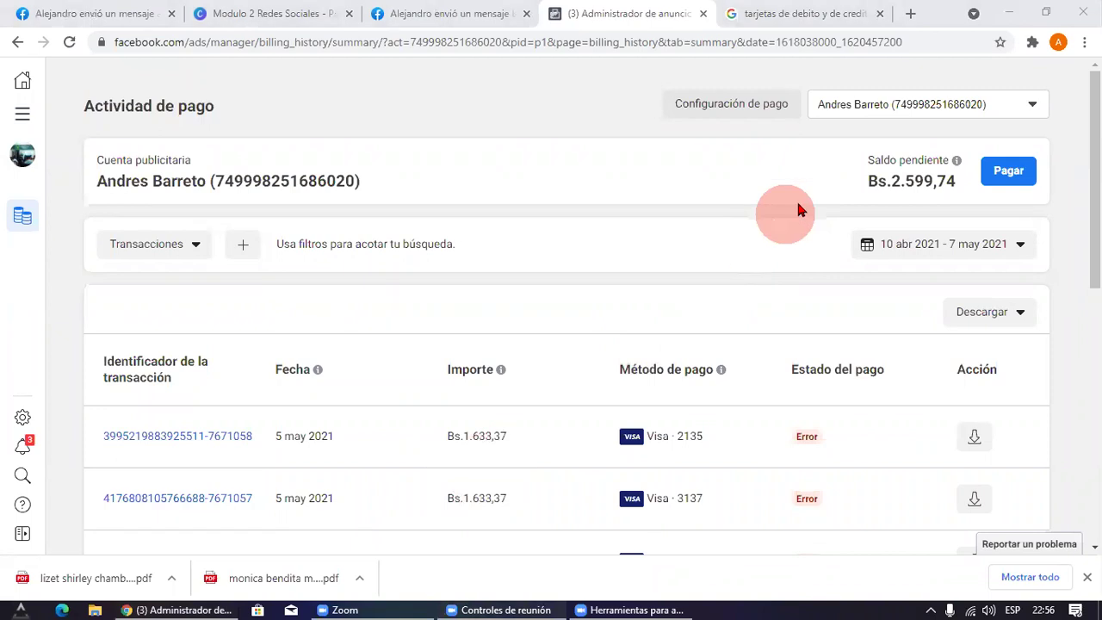
pyautogui.moveTo(957, 183); pyautogui.dragTo(879, 181)
pyautogui.click(845, 191)
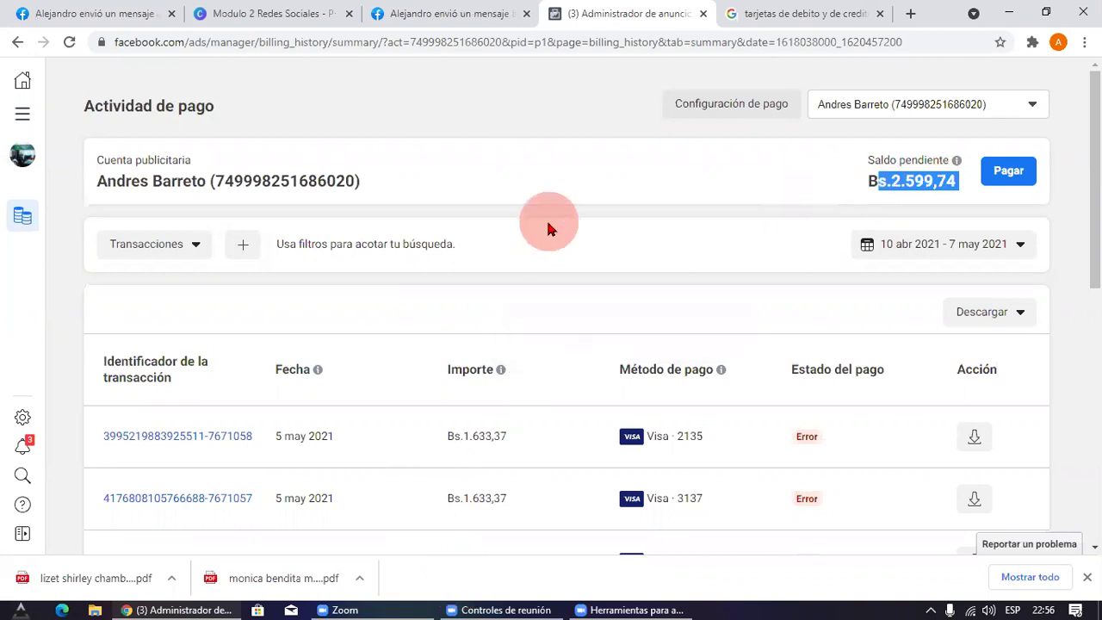
pyautogui.click(823, 189)
pyautogui.moveTo(887, 183); pyautogui.dragTo(958, 179)
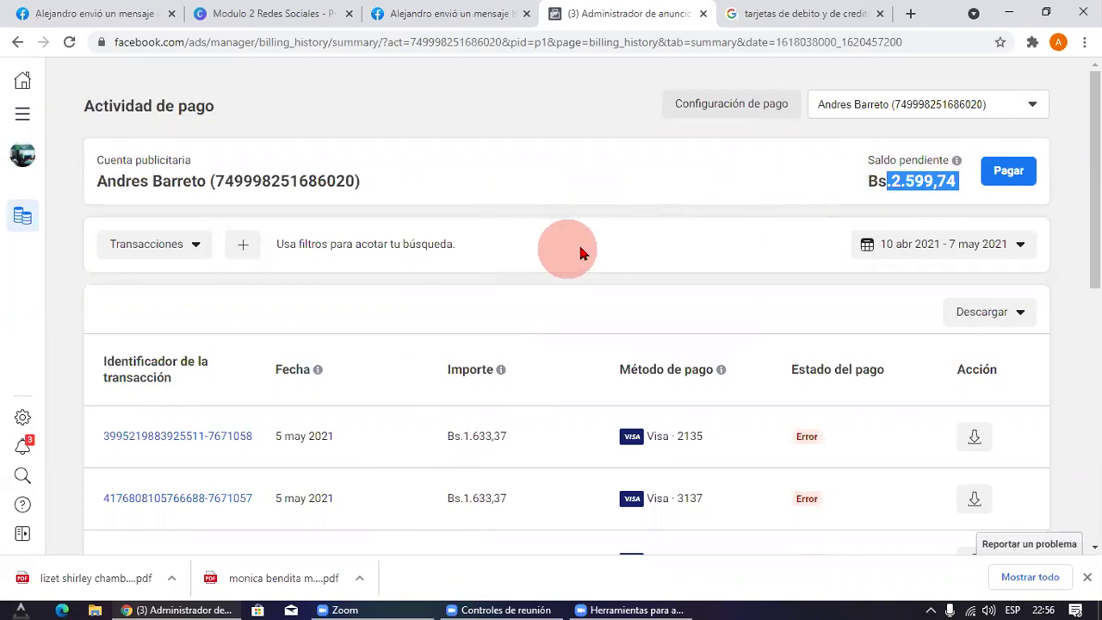
# Step: Highlight the Saldo pendiente amount once more, then open the ad account's Configuración de pago page and dismiss the translation popup
pyautogui.click(642, 161)
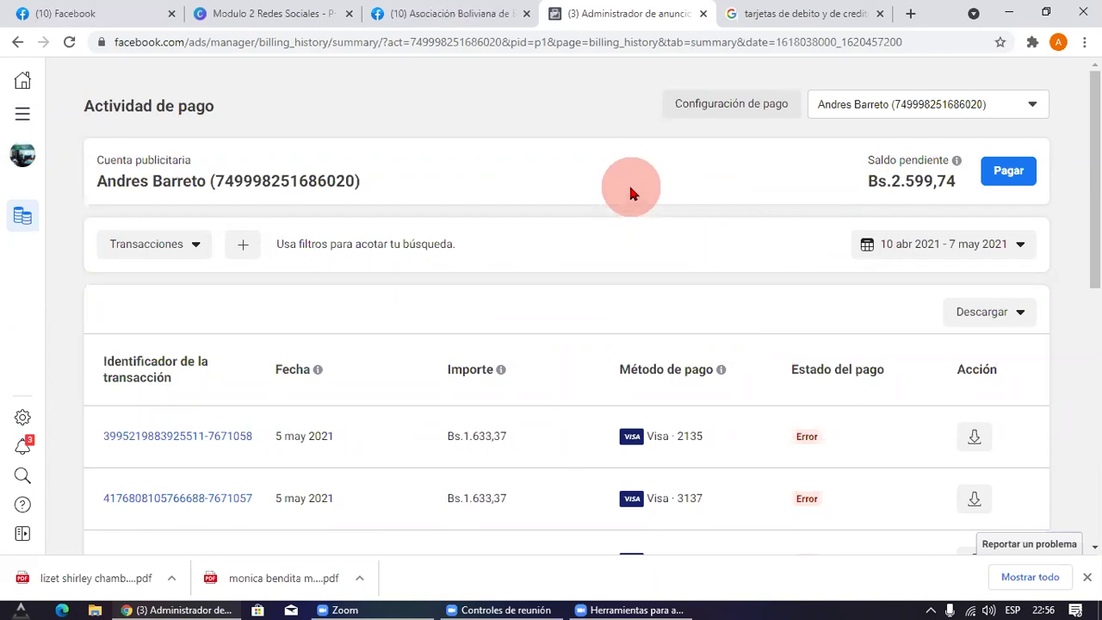
pyautogui.moveTo(888, 182); pyautogui.dragTo(976, 191)
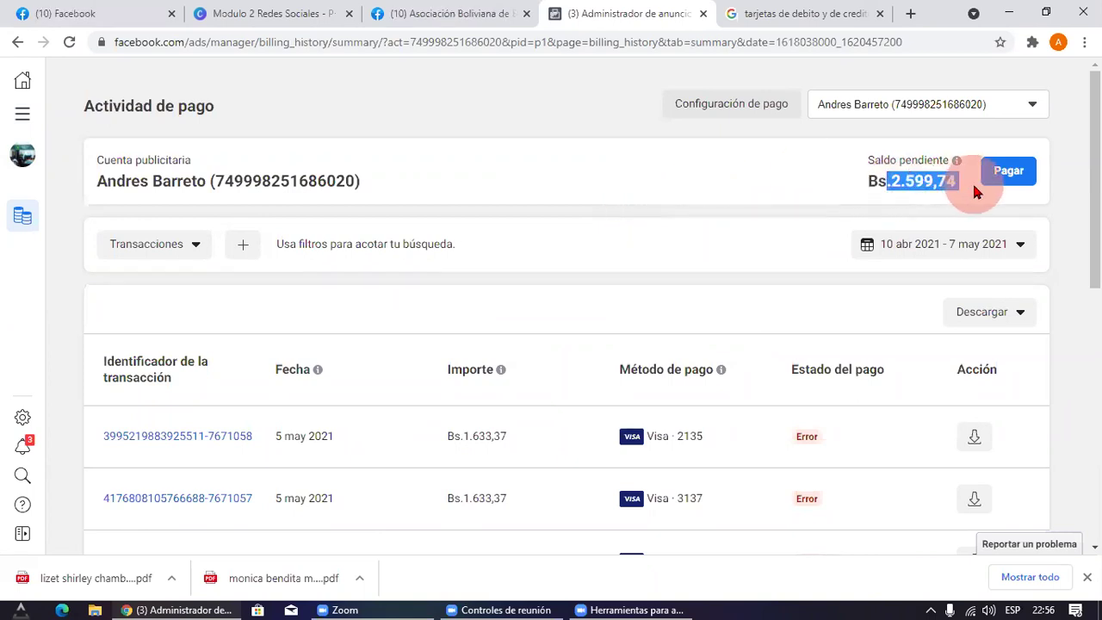
pyautogui.click(718, 185)
pyautogui.click(758, 104)
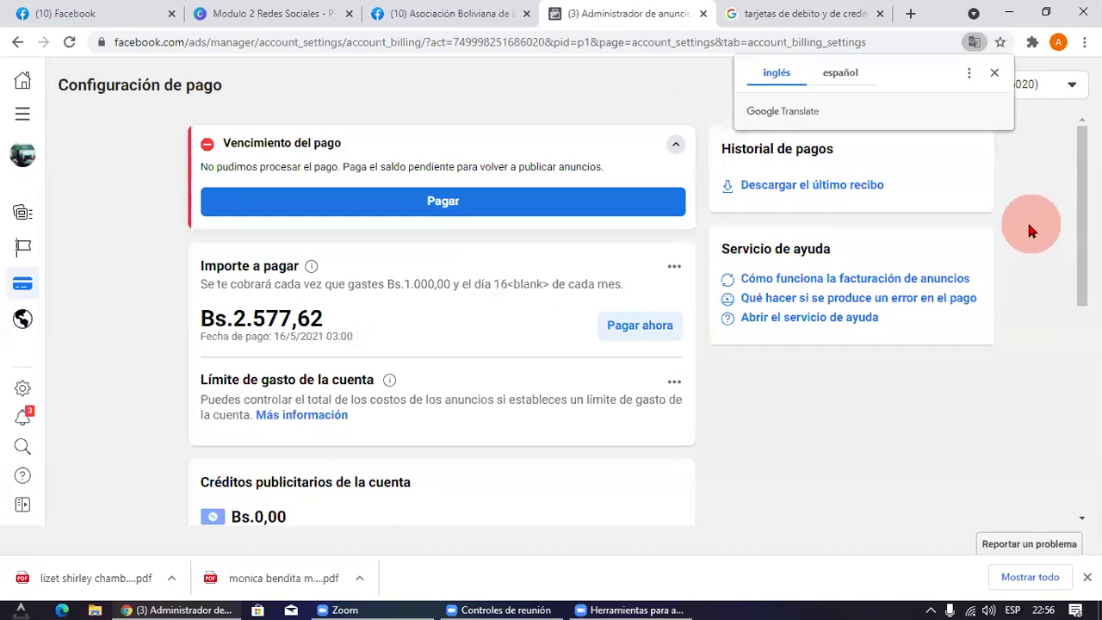
pyautogui.click(1029, 225)
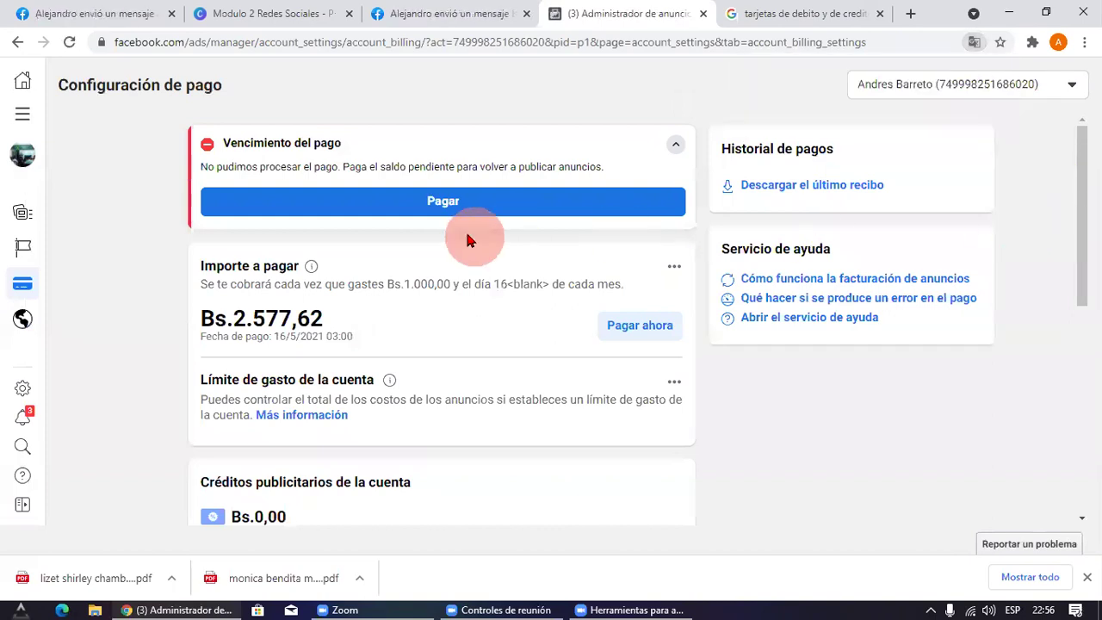
# Step: Highlight the amount under Importe a pagar on the Configuración de pago page
pyautogui.moveTo(232, 327); pyautogui.dragTo(342, 330)
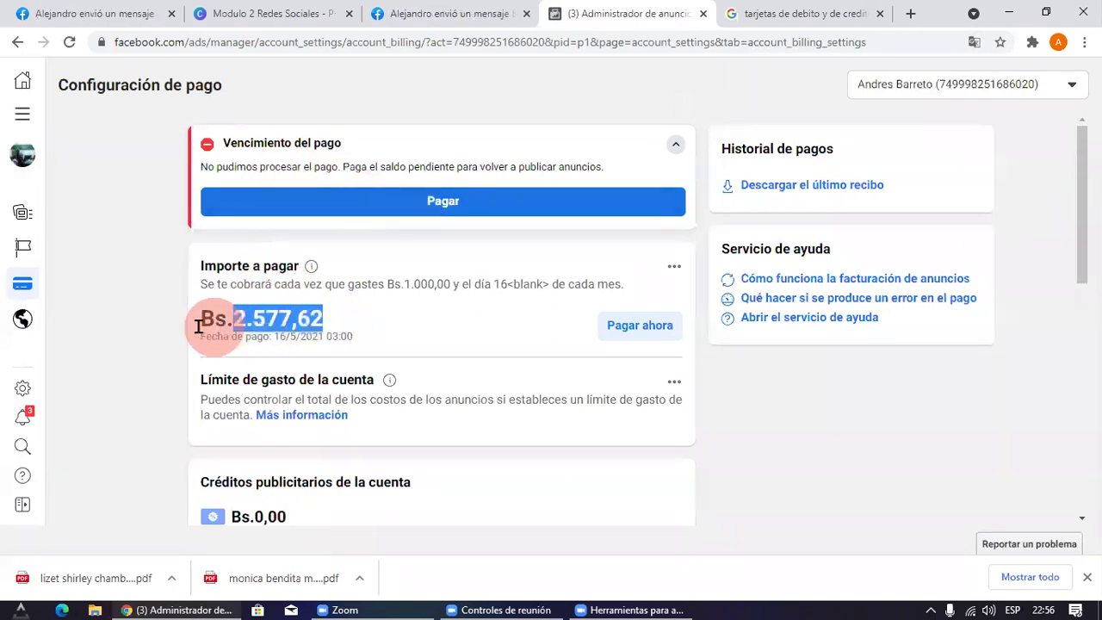
pyautogui.click(110, 325)
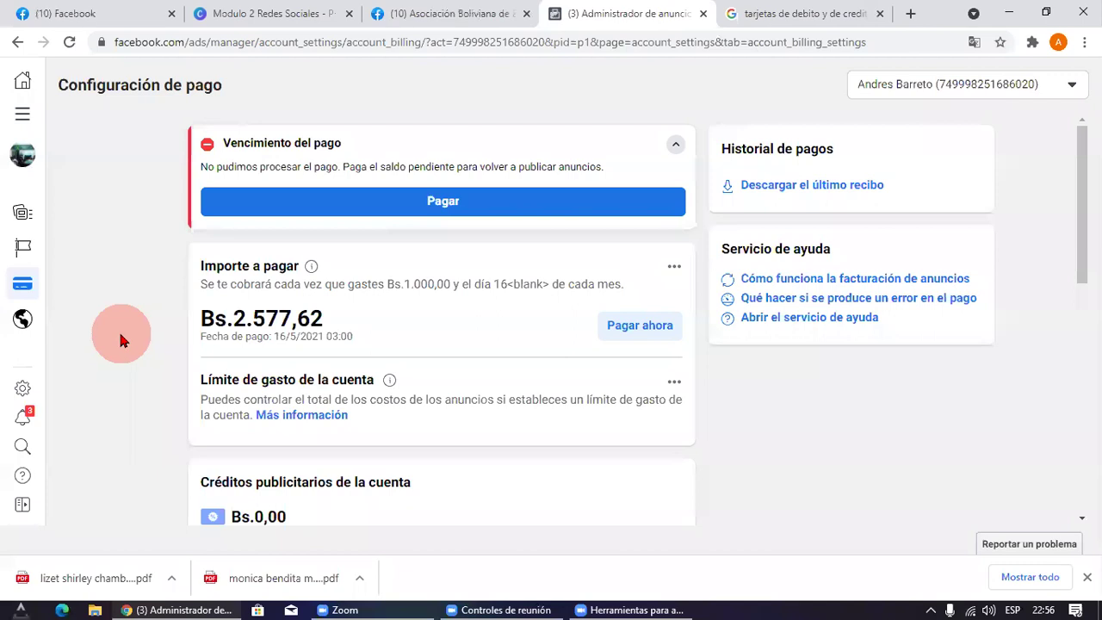
pyautogui.moveTo(231, 317); pyautogui.dragTo(283, 326)
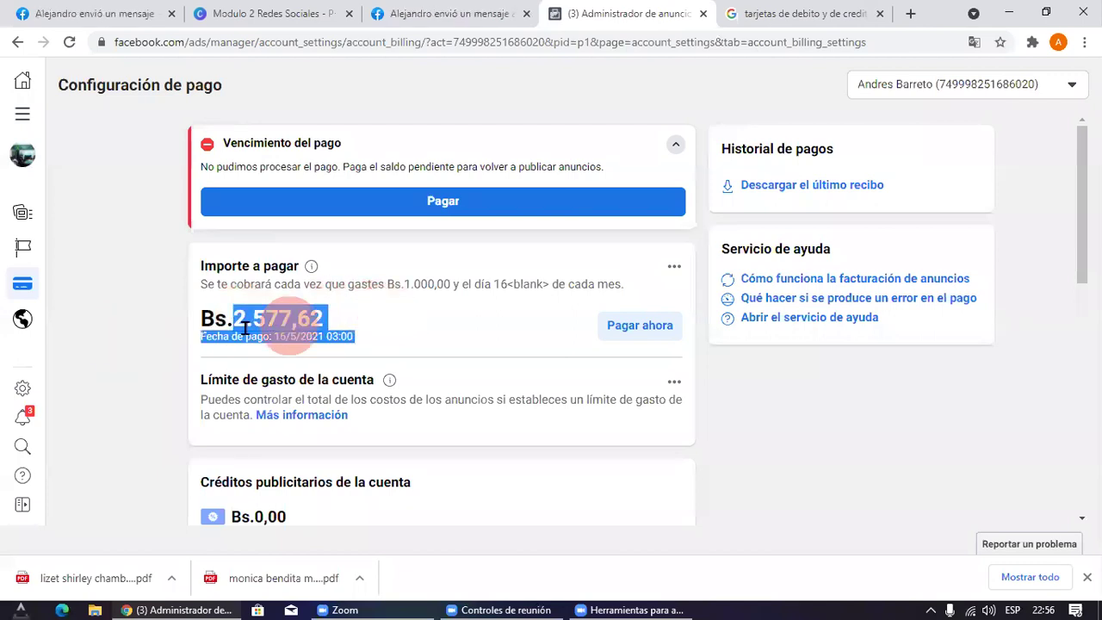
pyautogui.click(133, 327)
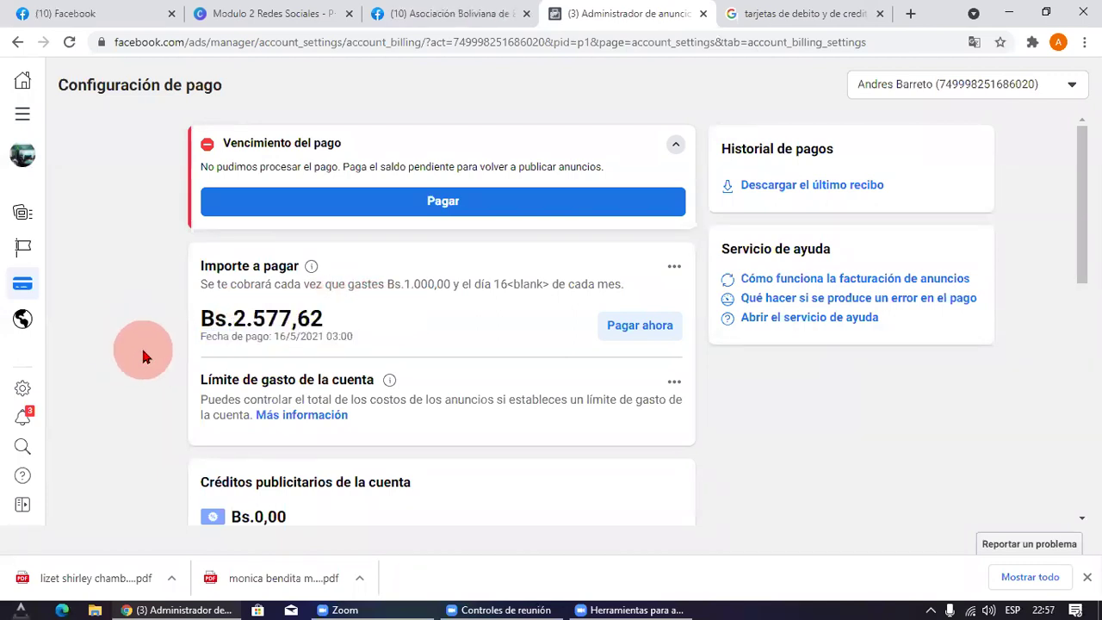
# Step: Examine the Visa cards registered under Métodos de pago, highlighting the last two cards in the list
pyautogui.scroll(-4, 295, 345)
pyautogui.scroll(-1, 336, 345)
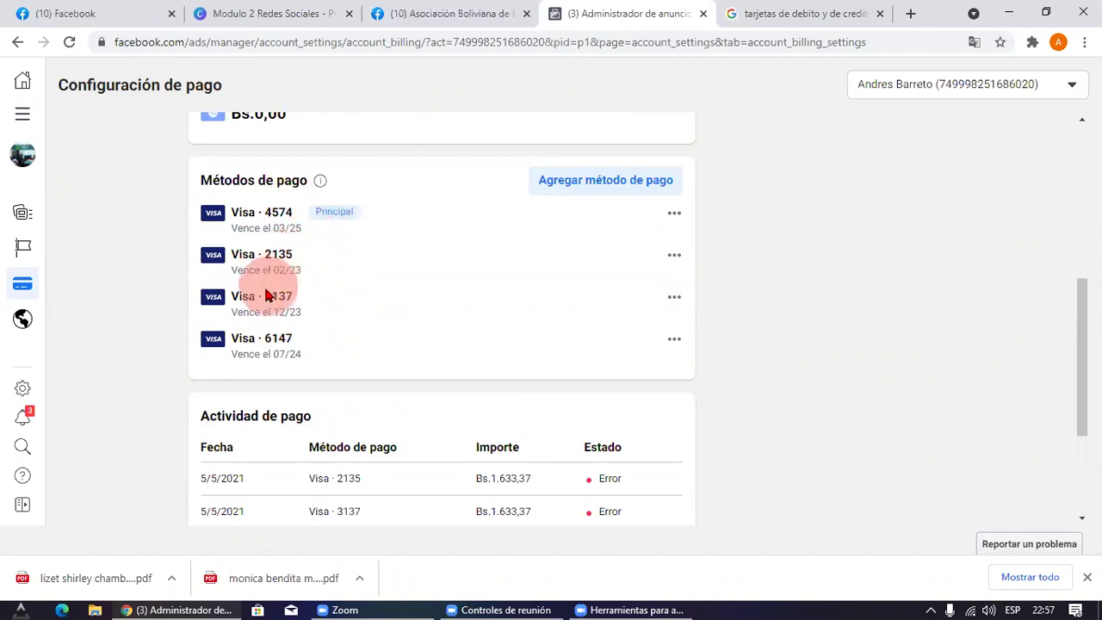
pyautogui.moveTo(264, 295); pyautogui.dragTo(313, 303)
pyautogui.click(316, 320)
pyautogui.doubleClick(279, 338)
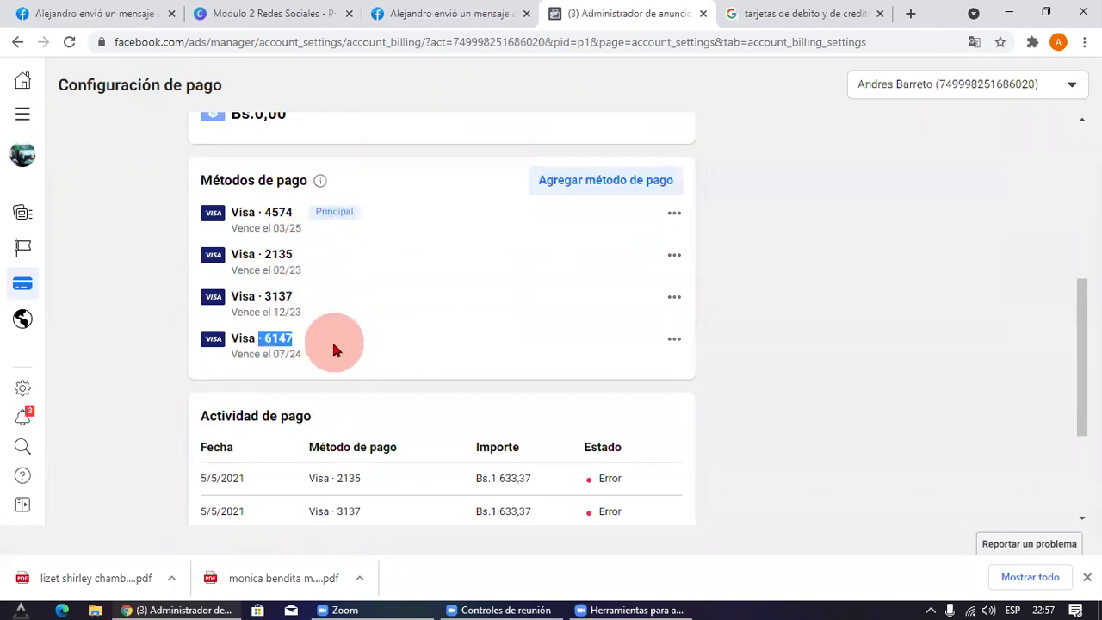
pyautogui.click(84, 347)
# Step: Return to Importe a pagar and highlight the amount due together with its payment date
pyautogui.scroll(5, 84, 347)
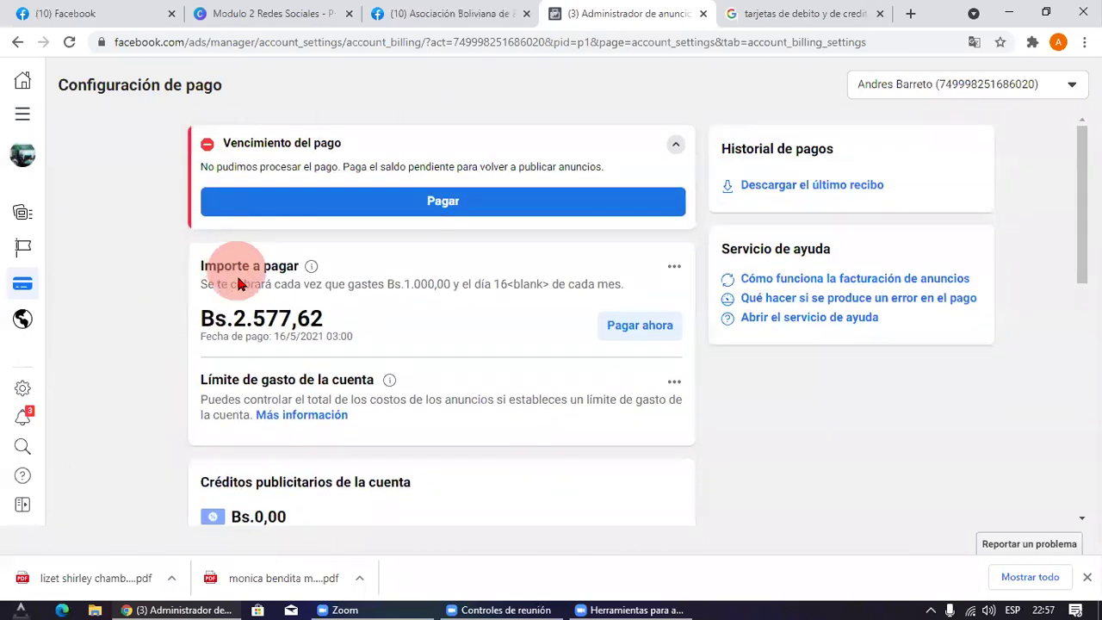
pyautogui.moveTo(227, 317); pyautogui.dragTo(414, 321)
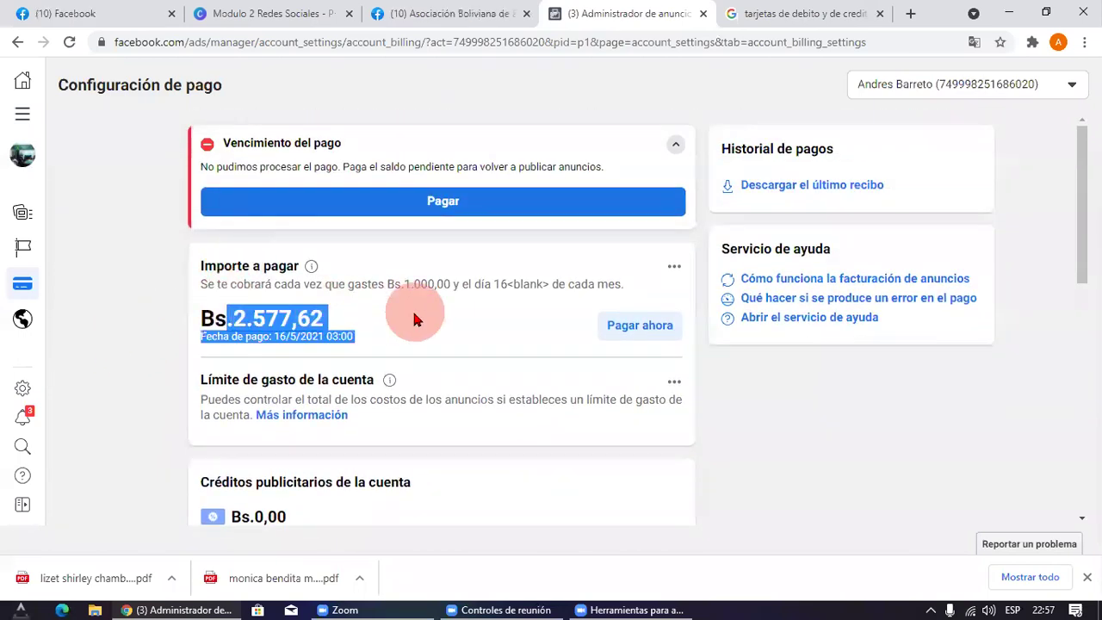
pyautogui.click(79, 377)
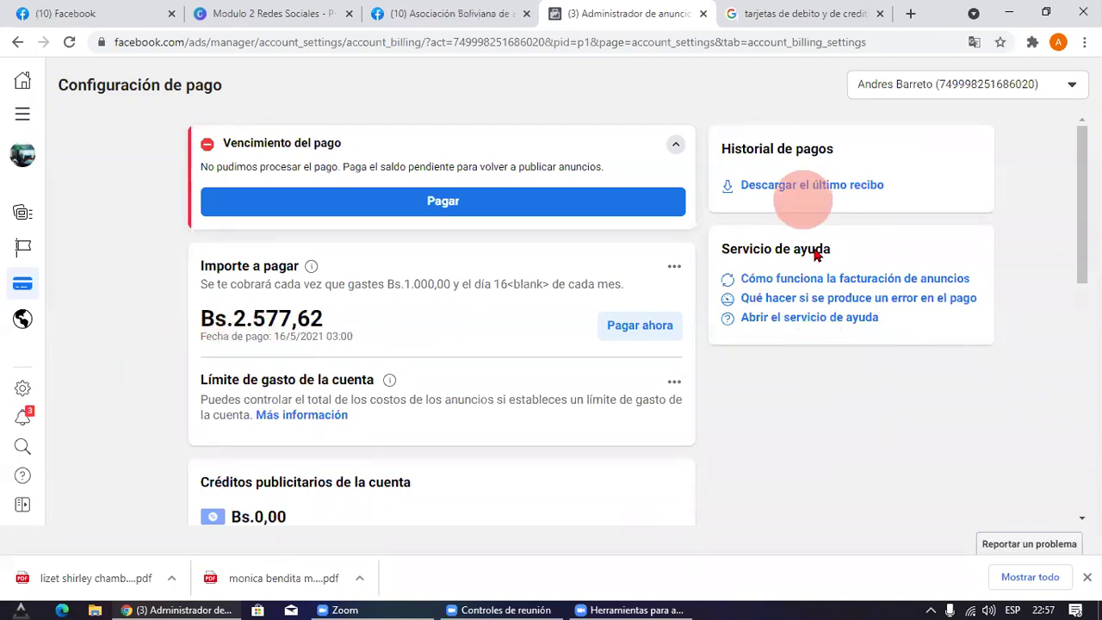
# Step: Highlight each of the Visa cards under Métodos de pago in turn, starting with the Principal one
pyautogui.scroll(-3, 473, 364)
pyautogui.scroll(-1, 315, 370)
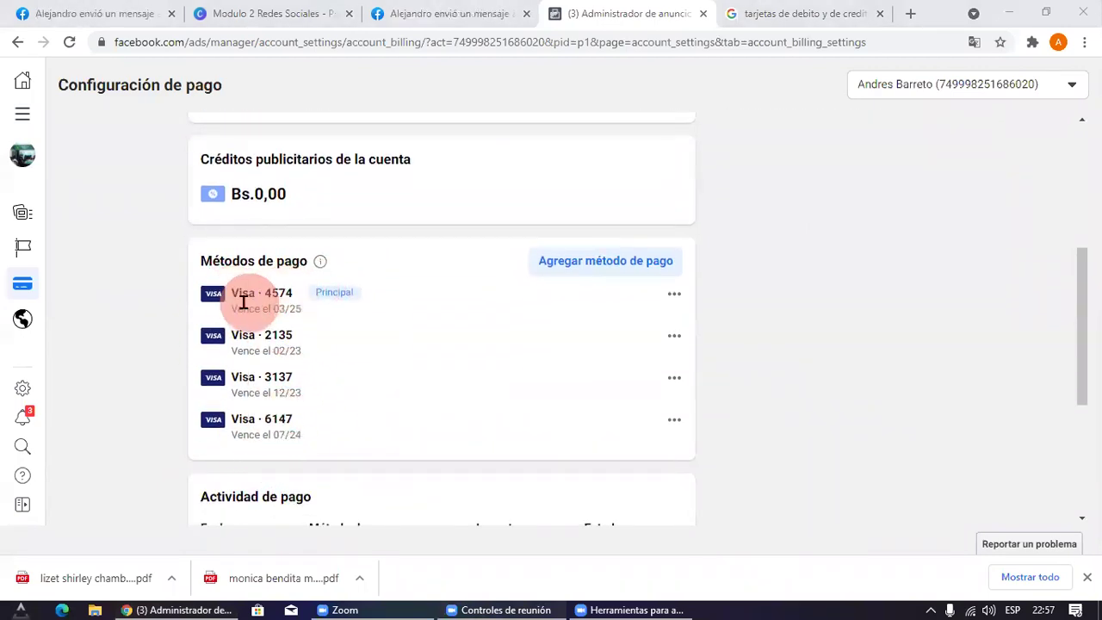
pyautogui.moveTo(238, 287); pyautogui.dragTo(294, 298)
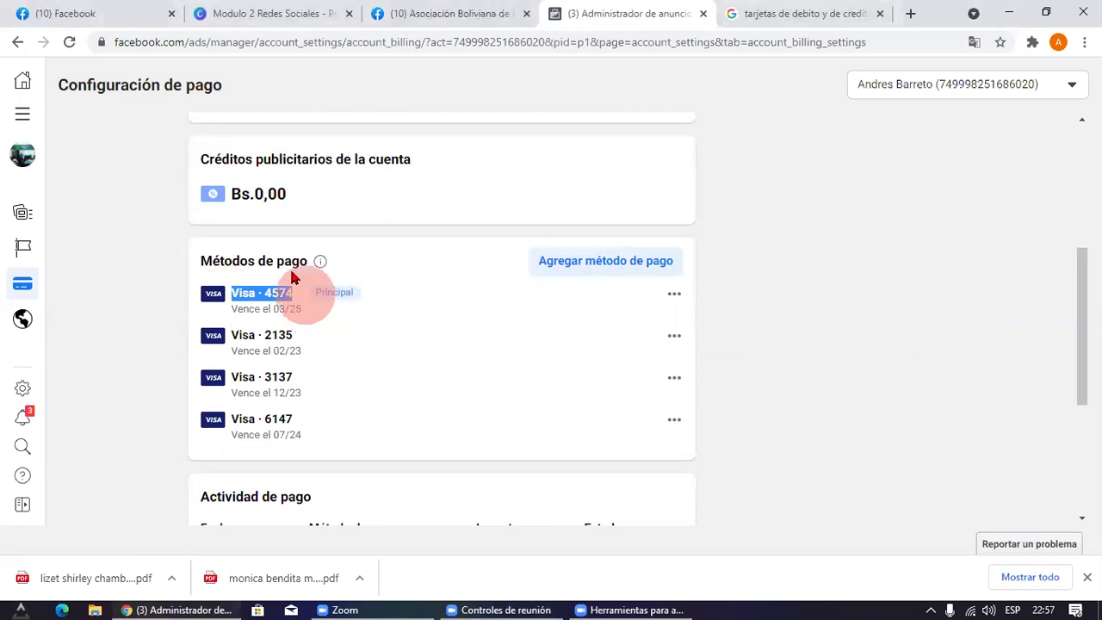
pyautogui.tripleClick(515, 344)
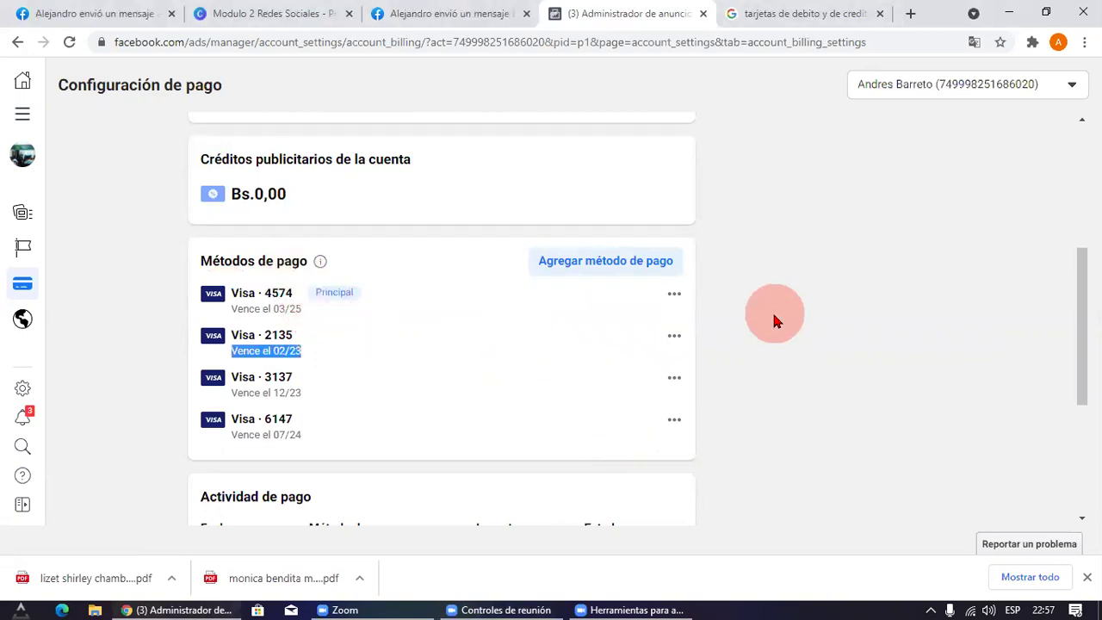
pyautogui.click(794, 343)
pyautogui.moveTo(270, 293); pyautogui.dragTo(346, 284)
pyautogui.moveTo(255, 350); pyautogui.dragTo(322, 335)
pyautogui.moveTo(271, 381); pyautogui.dragTo(342, 382)
pyautogui.moveTo(270, 420); pyautogui.dragTo(488, 417)
pyautogui.click(796, 380)
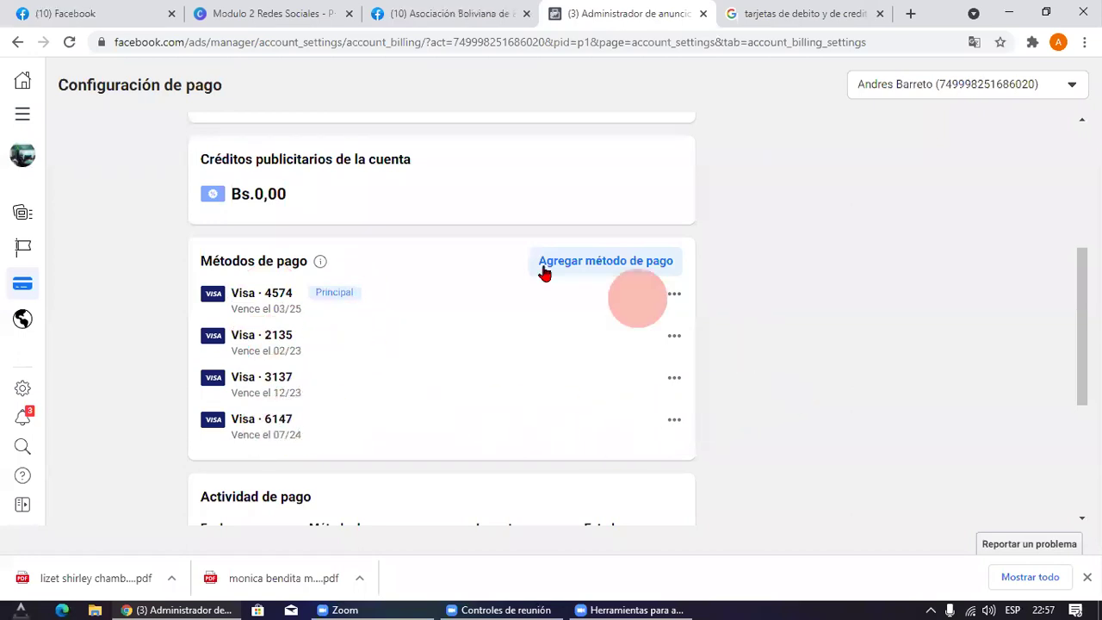
# Step: Highlight the Importe a pagar amount and Fecha de pago again, then clear the selection
pyautogui.scroll(4, 517, 258)
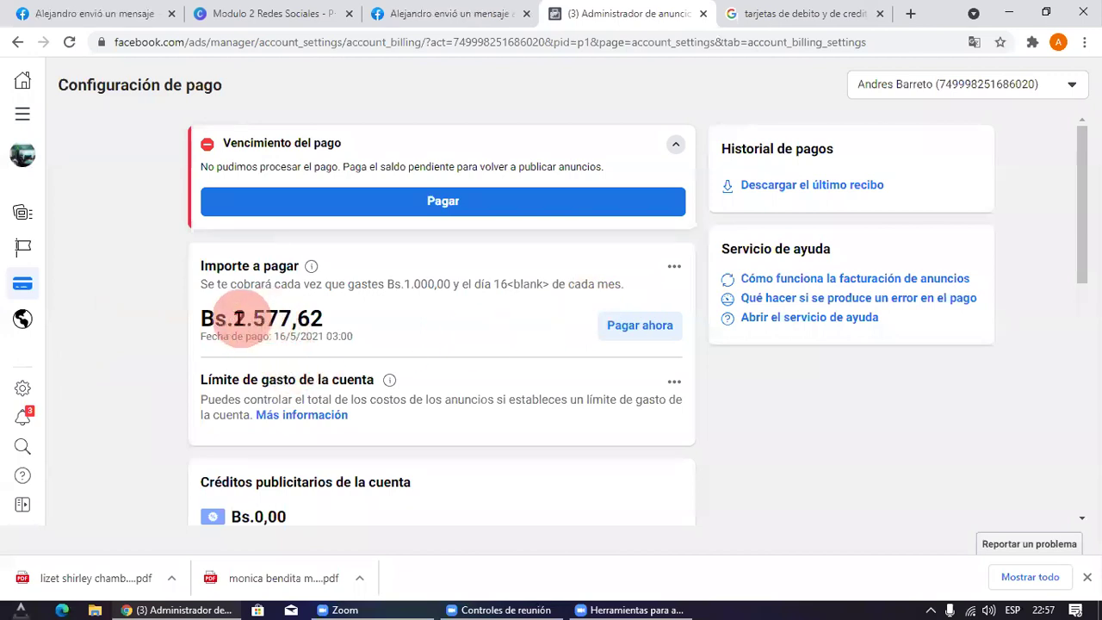
pyautogui.moveTo(231, 320); pyautogui.dragTo(363, 327)
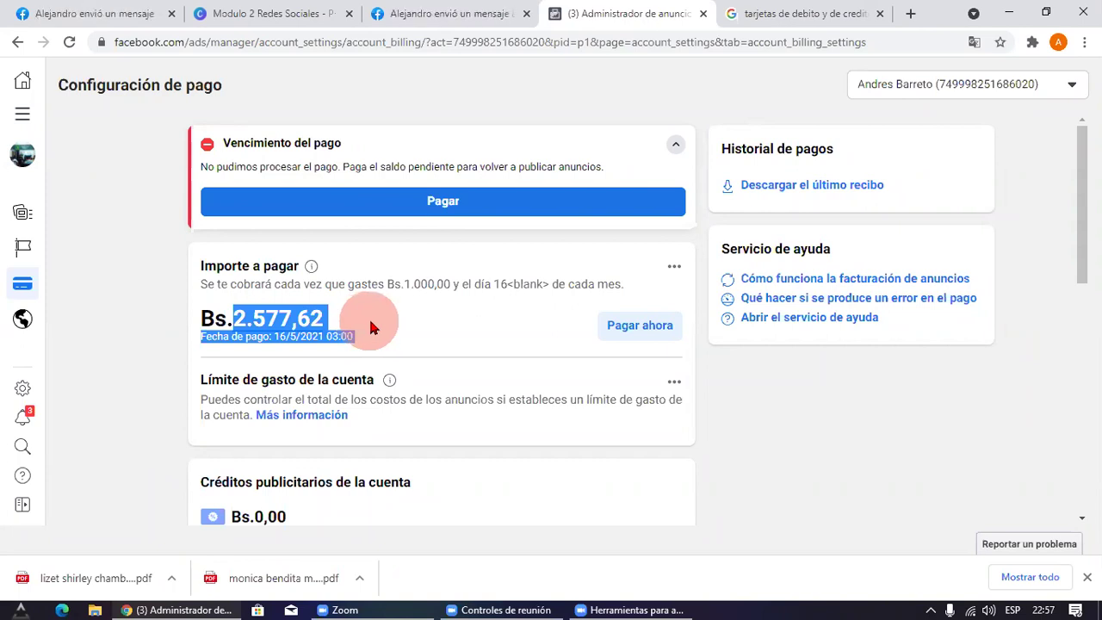
pyautogui.click(373, 327)
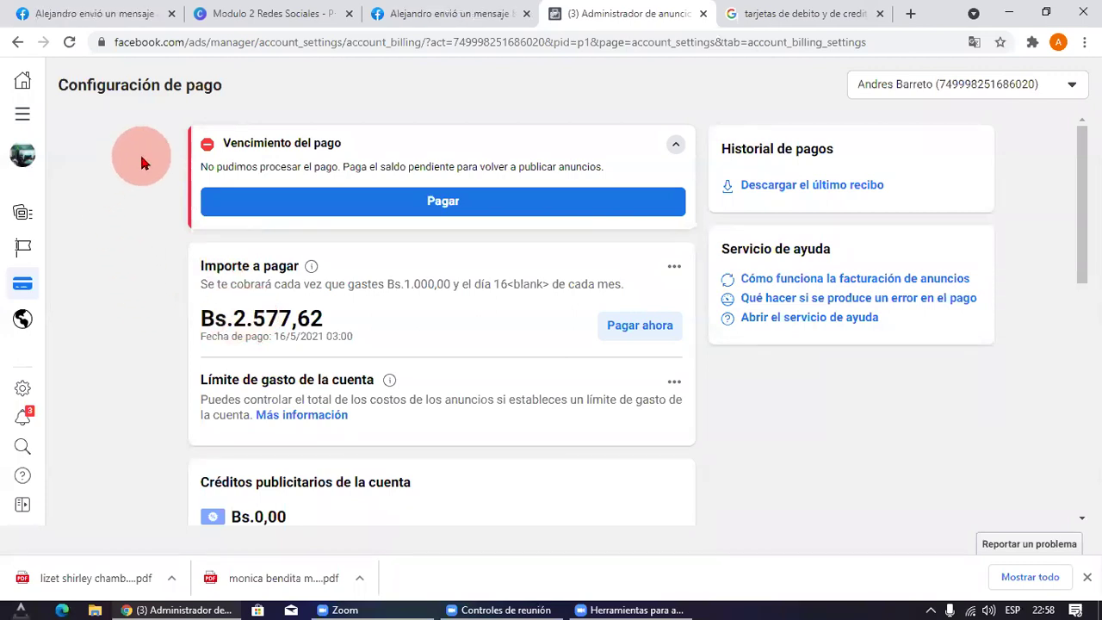
# Step: Start adding a payment method and highlight the Saldo pendiente total amount in the payment dialog
pyautogui.scroll(-4, 301, 344)
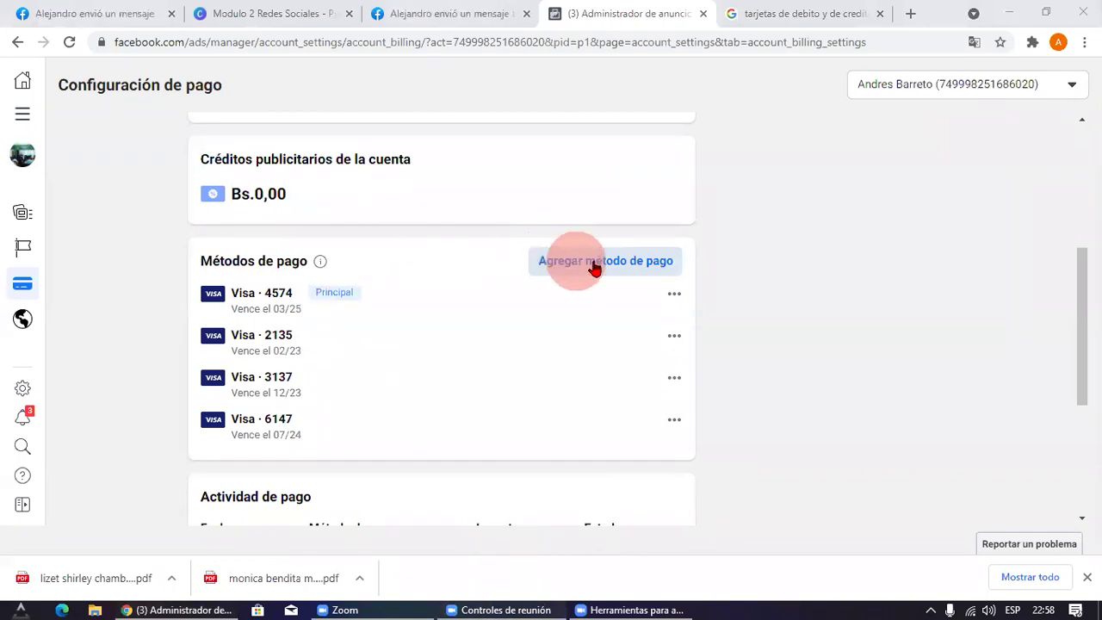
pyautogui.click(638, 270)
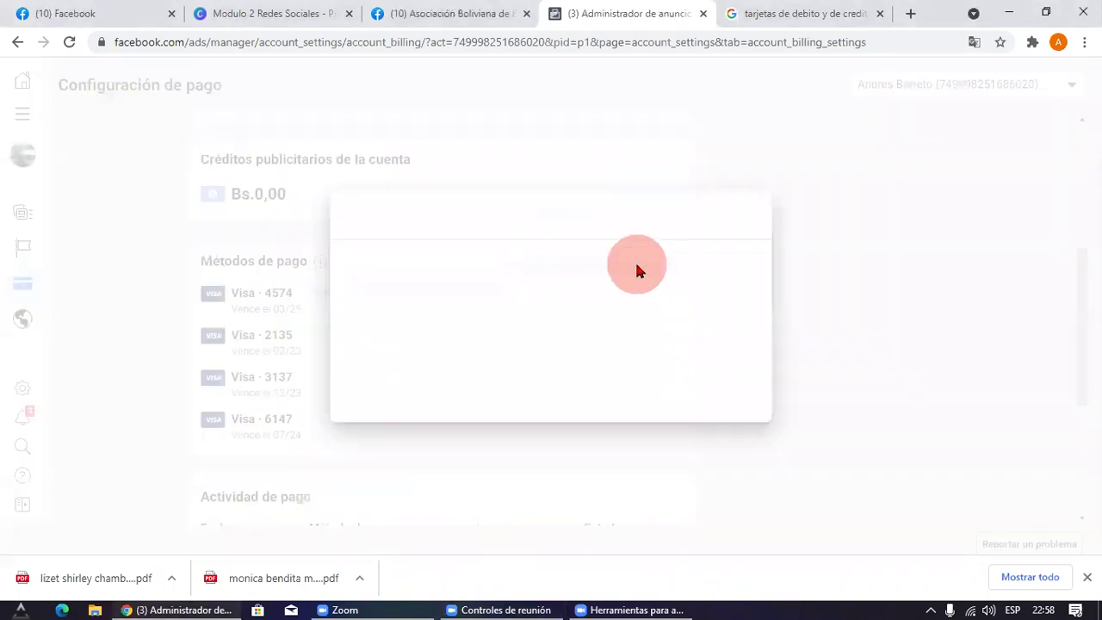
pyautogui.scroll(-2, 370, 211)
pyautogui.moveTo(451, 198); pyautogui.dragTo(338, 197)
pyautogui.moveTo(407, 195); pyautogui.dragTo(264, 219)
pyautogui.click(192, 214)
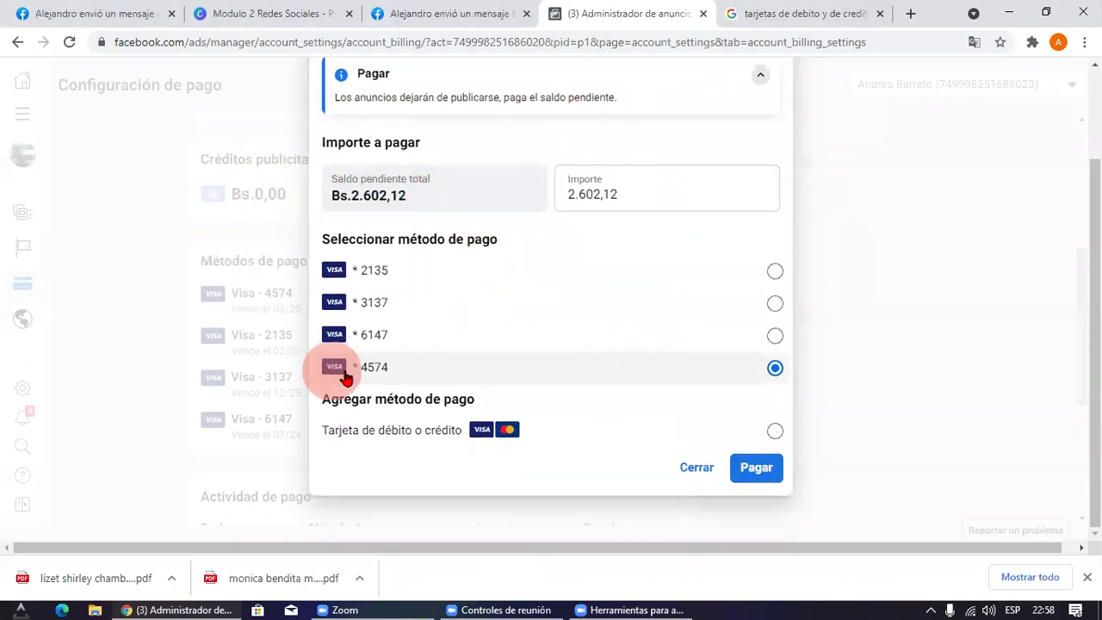
pyautogui.moveTo(407, 193); pyautogui.dragTo(115, 209)
pyautogui.click(87, 210)
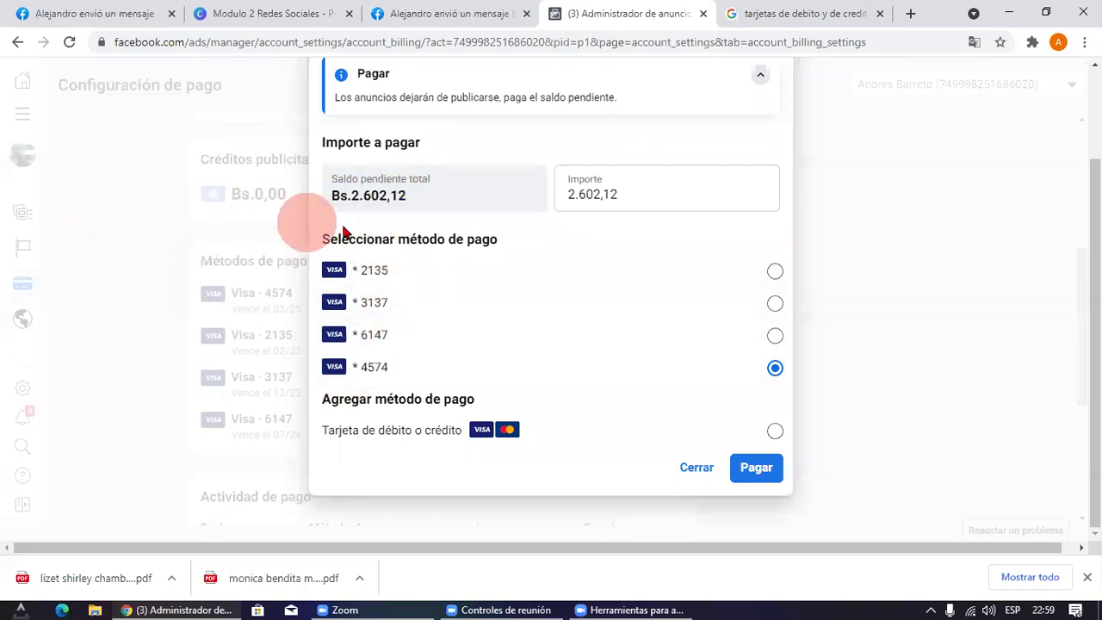
pyautogui.moveTo(412, 195); pyautogui.dragTo(320, 191)
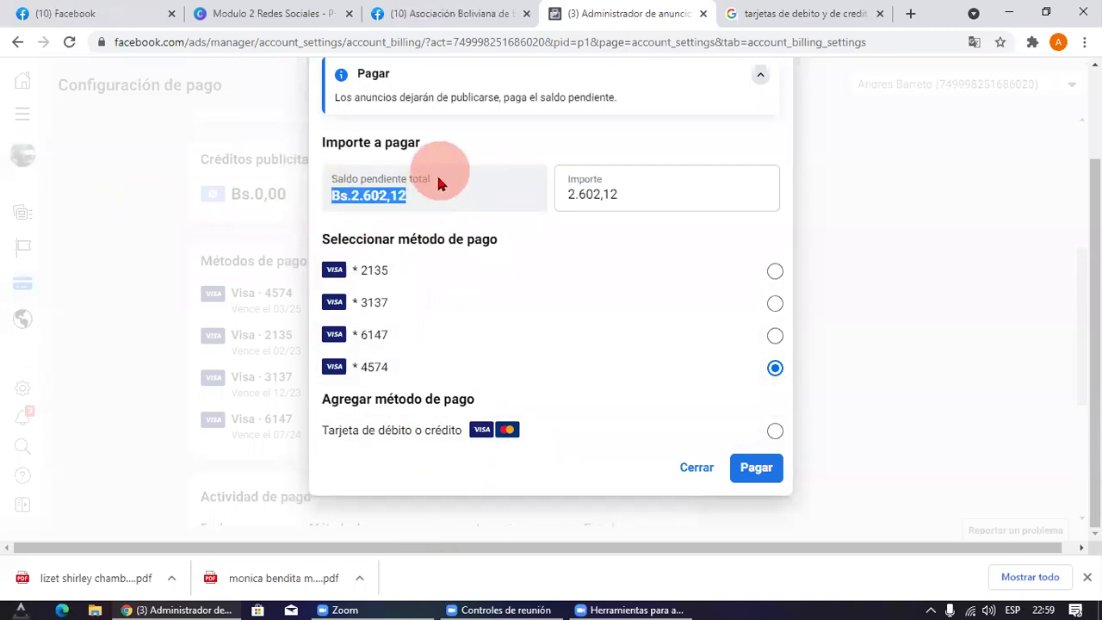
pyautogui.click(430, 209)
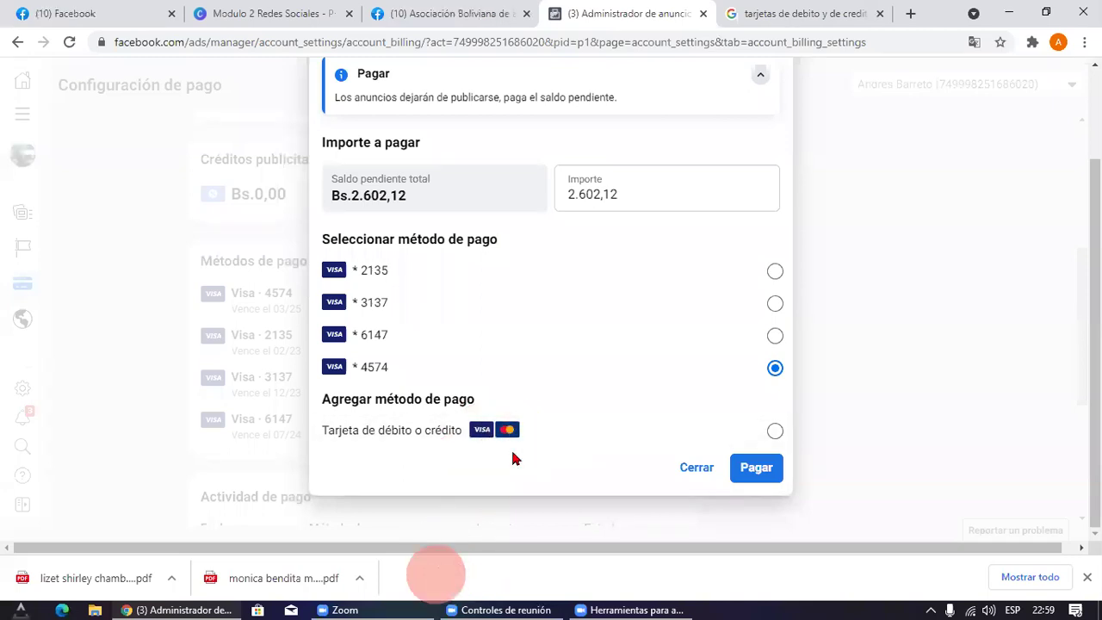
# Step: Choose Tarjeta de débito o crédito as the new payment method and point out the empty cardholder name and card number fields
pyautogui.click(775, 433)
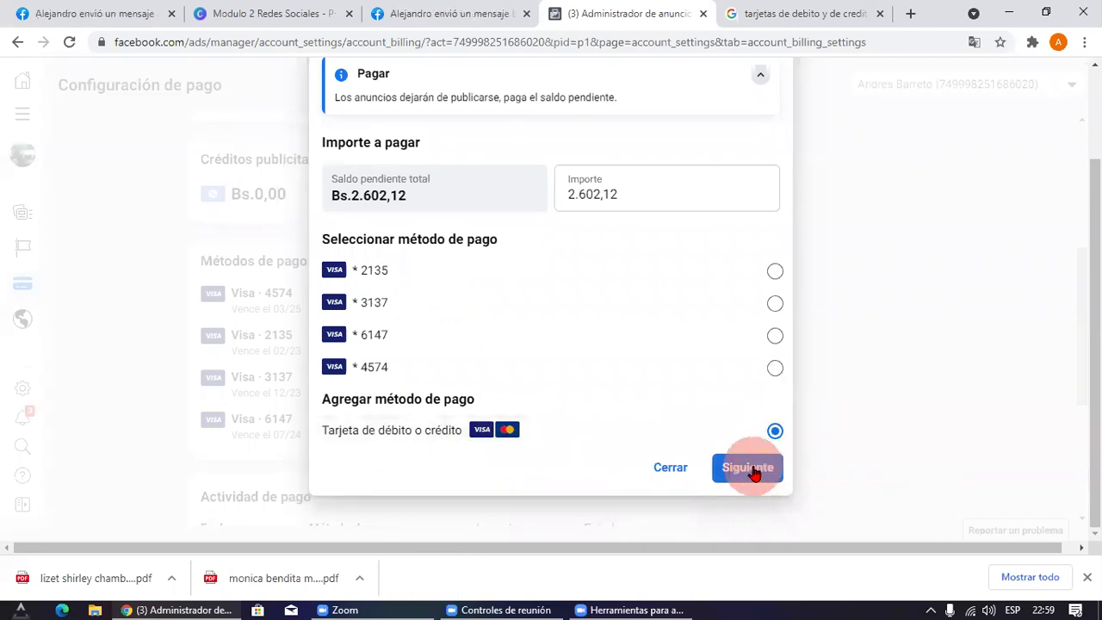
pyautogui.click(745, 468)
pyautogui.click(390, 267)
pyautogui.click(62, 295)
pyautogui.click(399, 263)
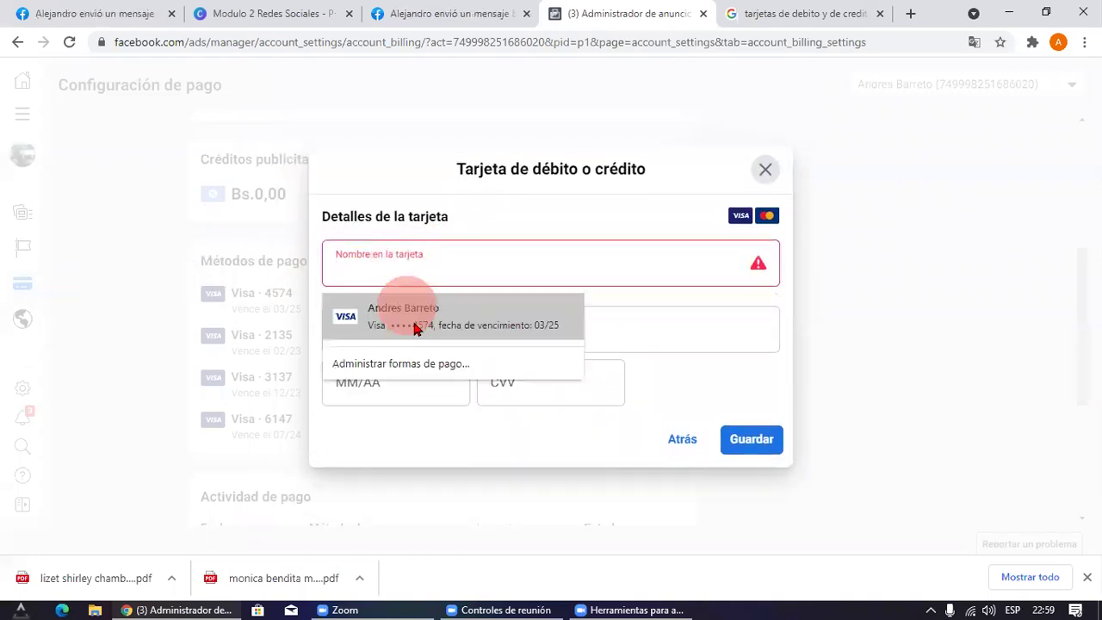
pyautogui.click(414, 275)
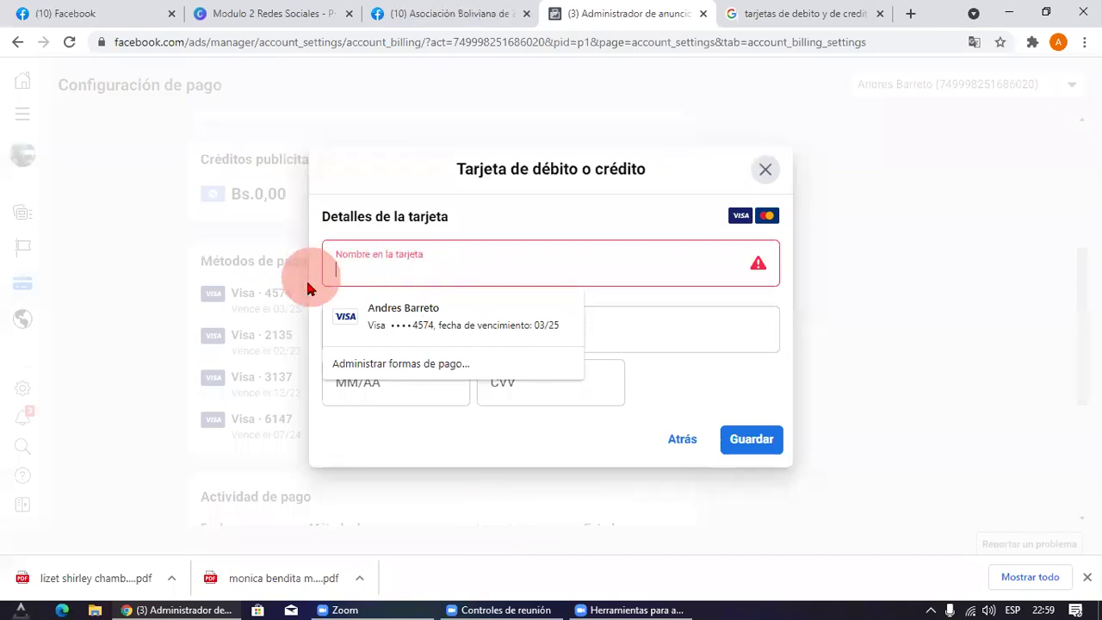
pyautogui.click(665, 330)
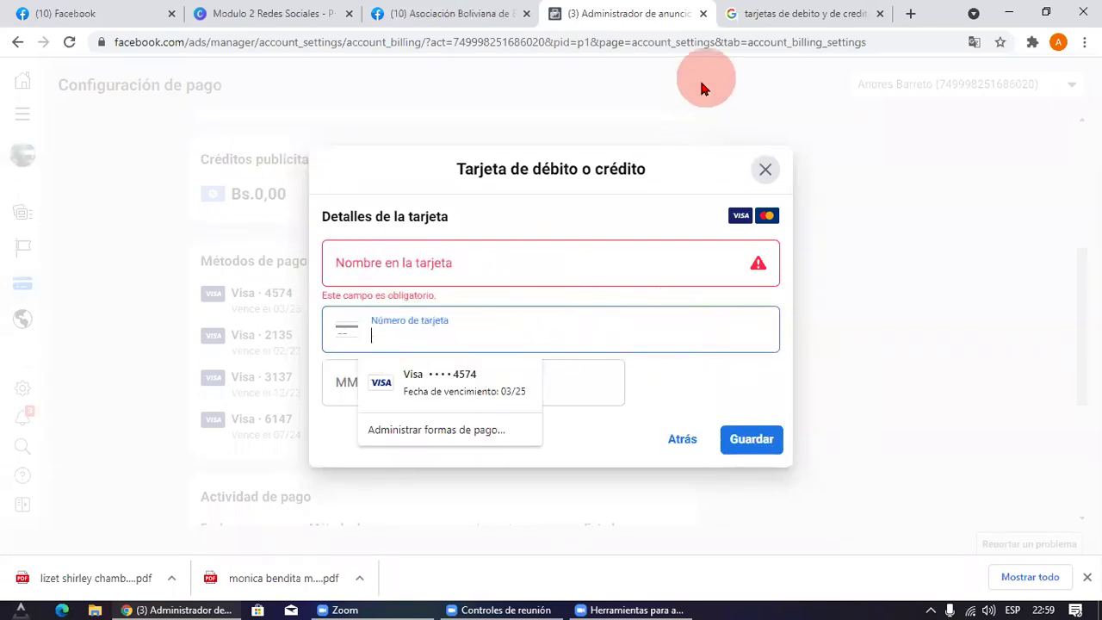
# Step: Switch to the Google Images results and shorten the search to "tarjetas de debito"
pyautogui.hotkey('ctrl', 'Tab')
pyautogui.click(344, 81)
pyautogui.press('BackSpace')
pyautogui.press('BackSpace')
pyautogui.press('BackSpace')
pyautogui.press('BackSpace')
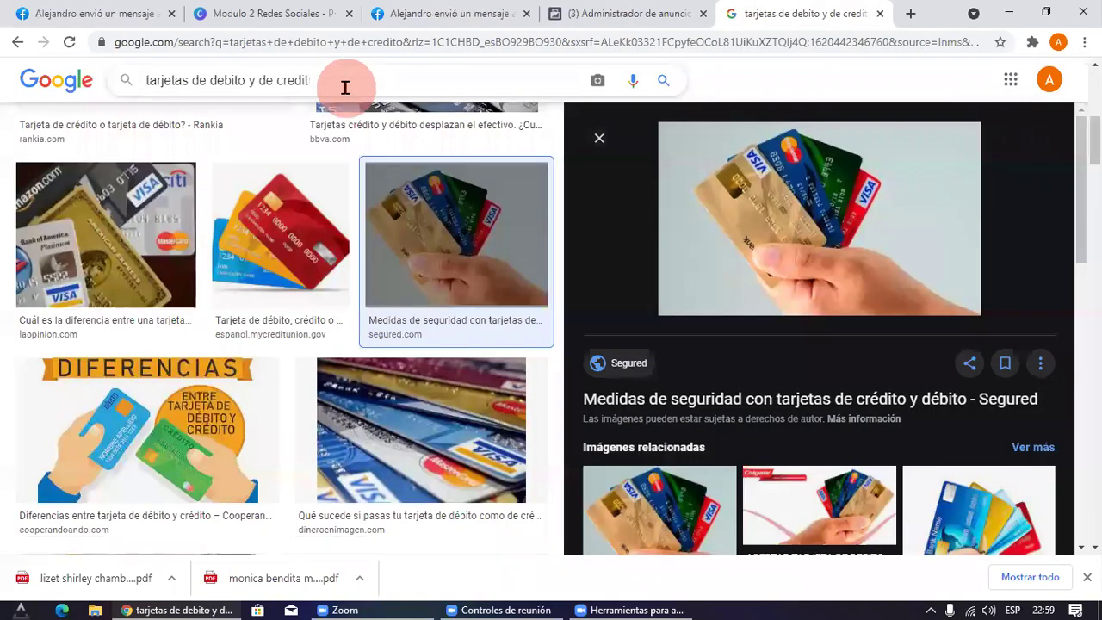
pyautogui.press('BackSpace')
pyautogui.press('BackSpace')
pyautogui.press('BackSpace')
pyautogui.press('BackSpace')
pyautogui.press('BackSpace')
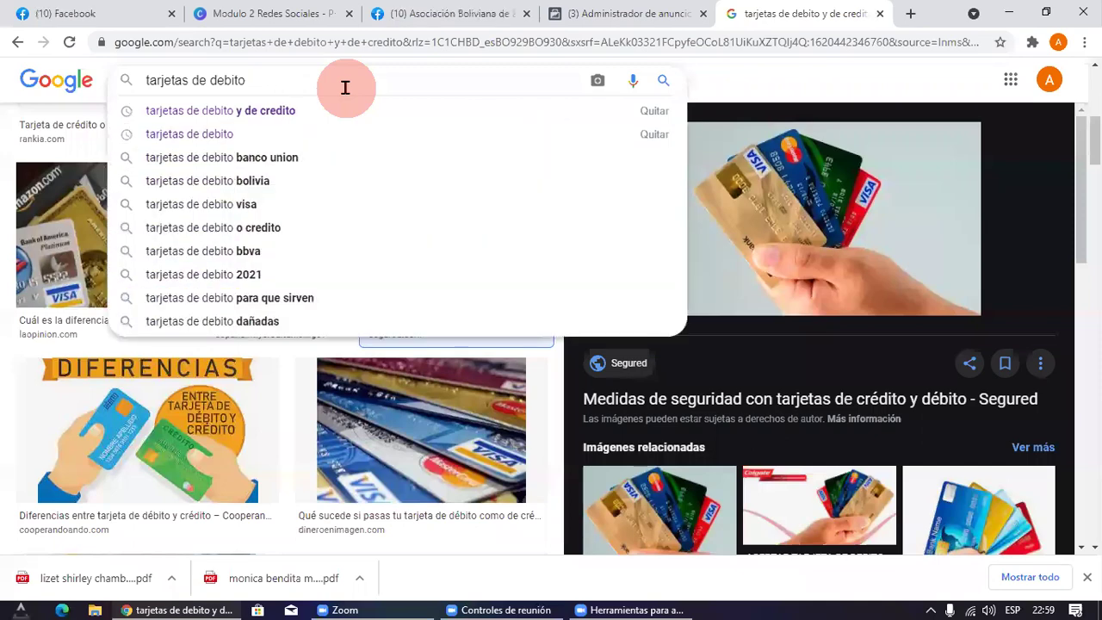
pyautogui.press('Return')
# Step: Open the Visa Classic Débito picture and circle the whole card and its card number in red
pyautogui.click(369, 310)
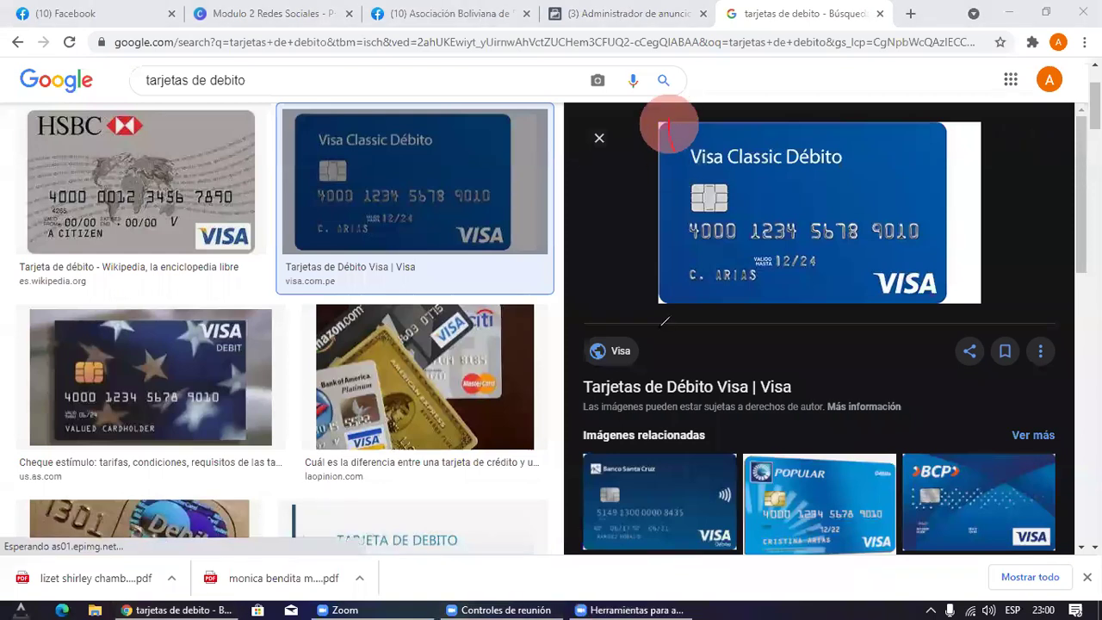
pyautogui.moveTo(667, 124); pyautogui.dragTo(671, 86)
pyautogui.moveTo(672, 241)
pyautogui.mouseDown()
pyautogui.moveTo(913, 245)
pyautogui.moveTo(943, 222)
pyautogui.moveTo(762, 215)
pyautogui.moveTo(685, 228)
pyautogui.moveTo(673, 243)
pyautogui.mouseUp()
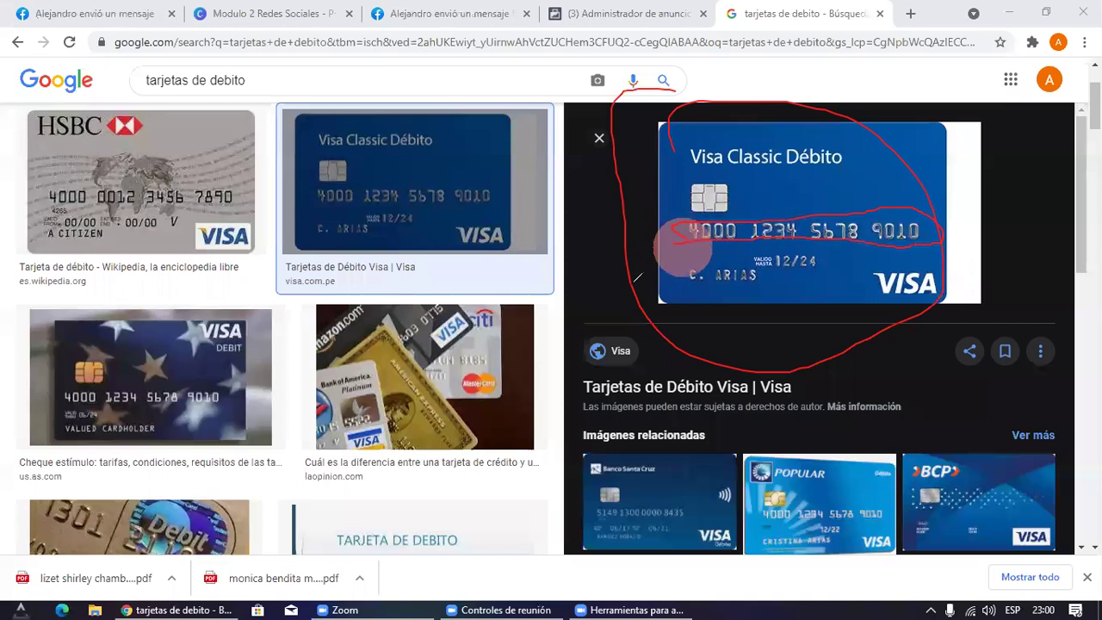
pyautogui.click(395, 577)
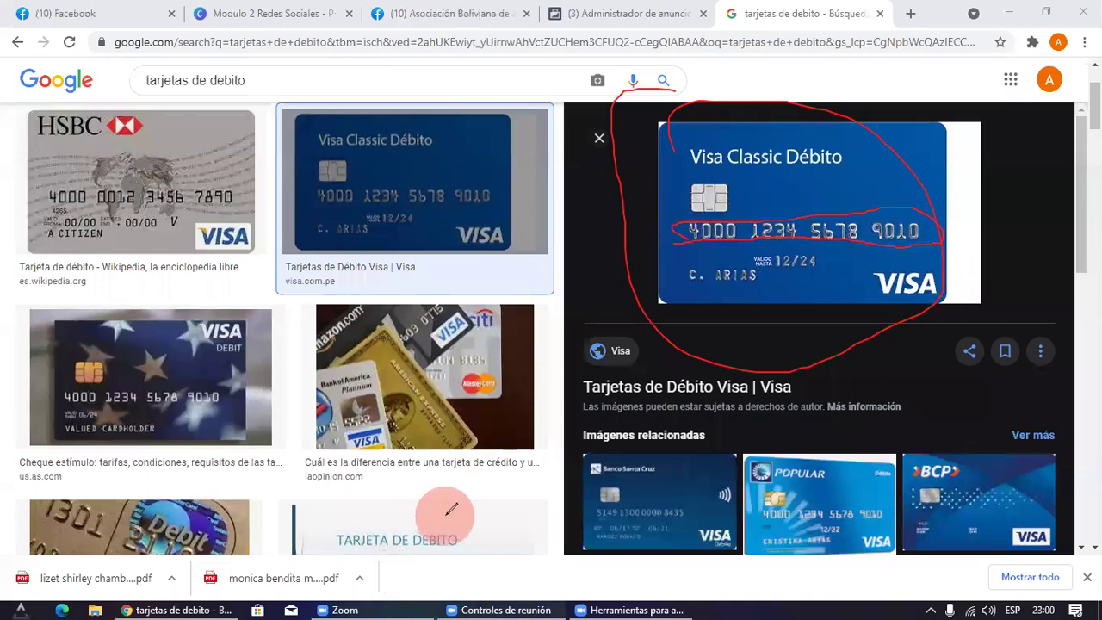
# Step: Clear the red drawings on the Visa Classic Débito picture, then circle only the card number and draw an arrow to it
pyautogui.moveTo(515, 440)
pyautogui.mouseDown()
pyautogui.moveTo(677, 209)
pyautogui.moveTo(655, 270)
pyautogui.moveTo(854, 199)
pyautogui.moveTo(925, 249)
pyautogui.moveTo(656, 235)
pyautogui.mouseUp()
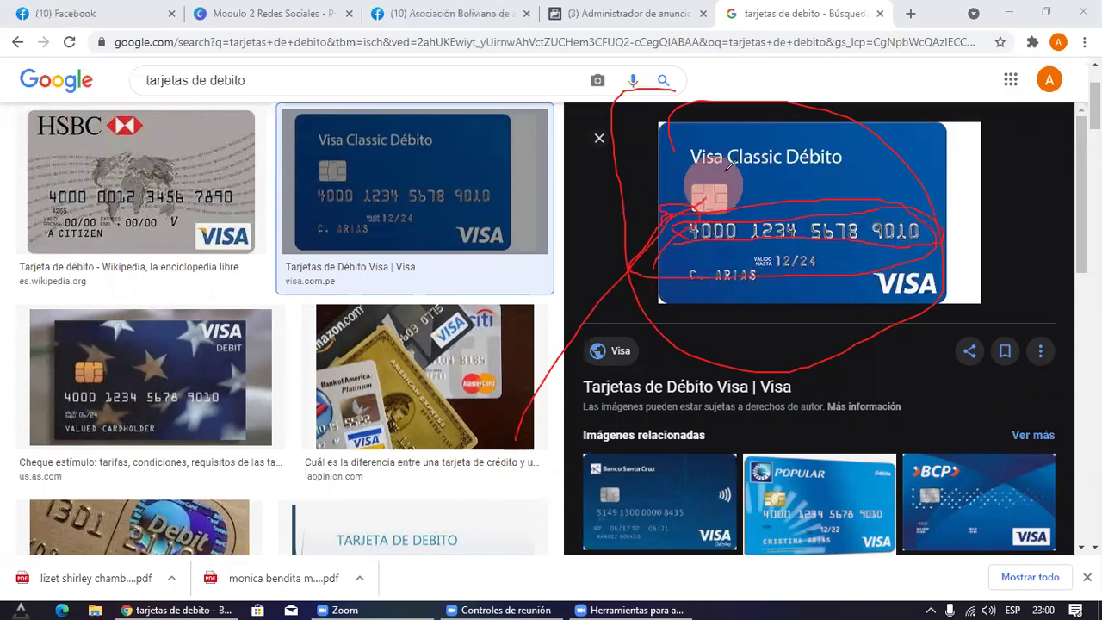
pyautogui.click(850, 81)
pyautogui.moveTo(508, 246)
pyautogui.mouseDown()
pyautogui.moveTo(693, 220)
pyautogui.moveTo(662, 247)
pyautogui.mouseUp()
pyautogui.moveTo(691, 210)
pyautogui.mouseDown()
pyautogui.moveTo(861, 199)
pyautogui.moveTo(925, 229)
pyautogui.moveTo(684, 238)
pyautogui.moveTo(683, 210)
pyautogui.mouseUp()
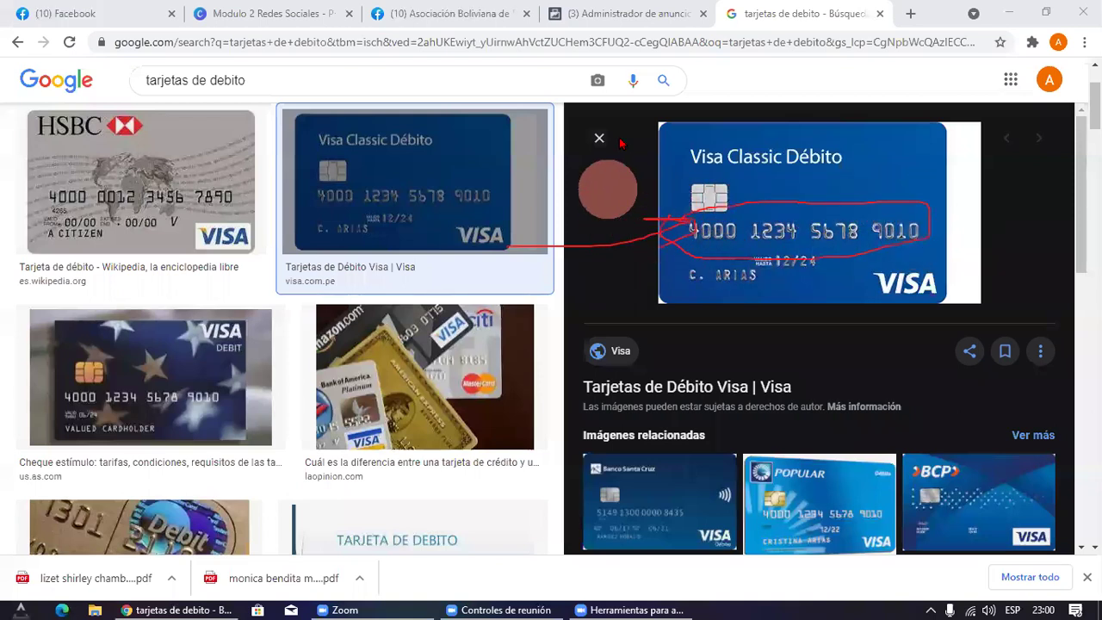
# Step: Switch to the Facebook card form and mark the Número de tarjeta field with a red circle and an arrow
pyautogui.click(626, 13)
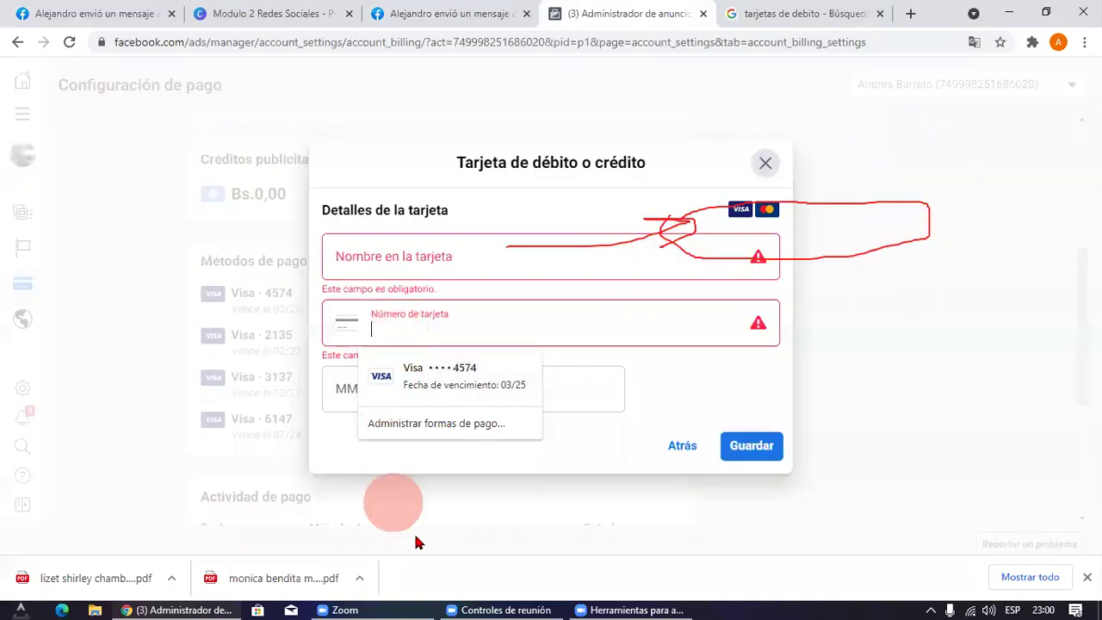
pyautogui.click(649, 564)
pyautogui.click(346, 305)
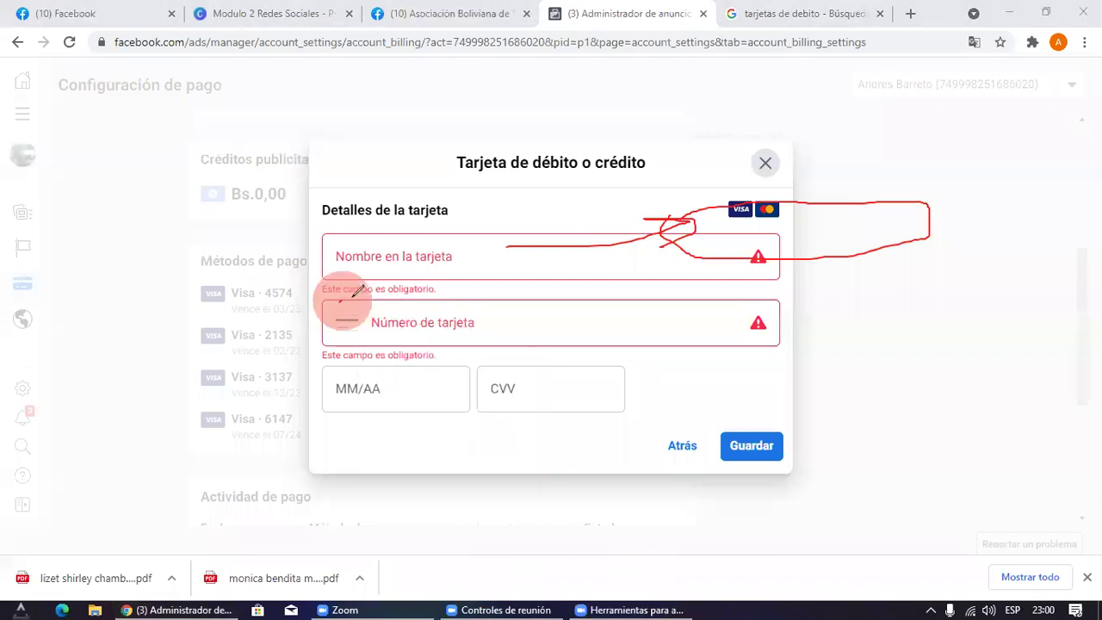
pyautogui.moveTo(704, 369); pyautogui.dragTo(325, 297)
pyautogui.moveTo(128, 409)
pyautogui.mouseDown()
pyautogui.moveTo(272, 343)
pyautogui.moveTo(295, 347)
pyautogui.moveTo(285, 399)
pyautogui.mouseUp()
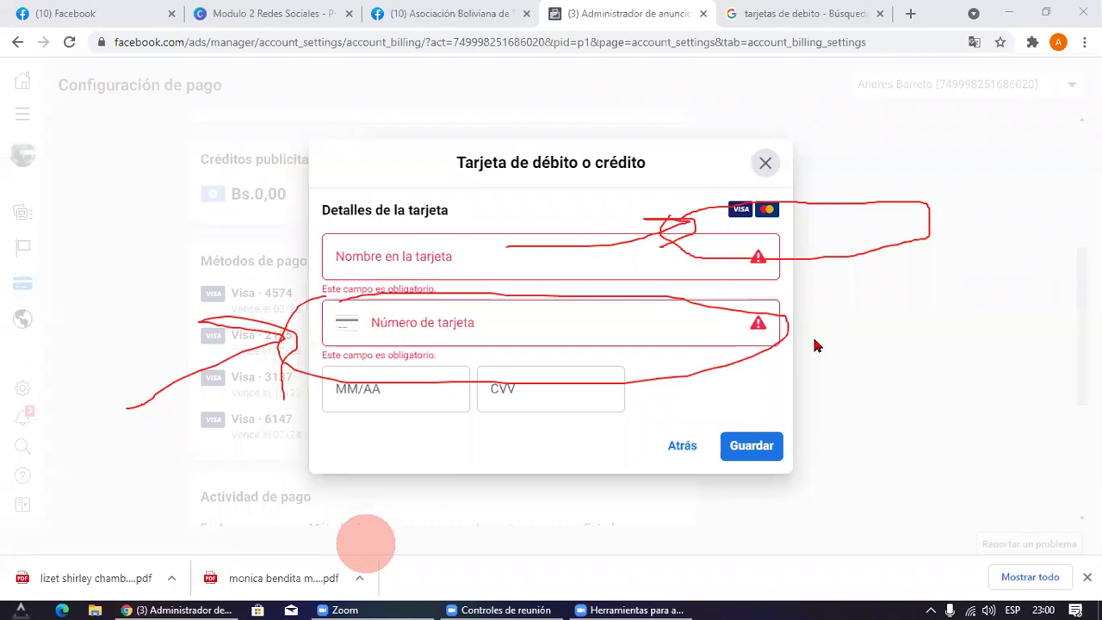
# Step: Clear the drawings on the card form and mark the CVV field with a red circle and an arrow
pyautogui.click(816, 346)
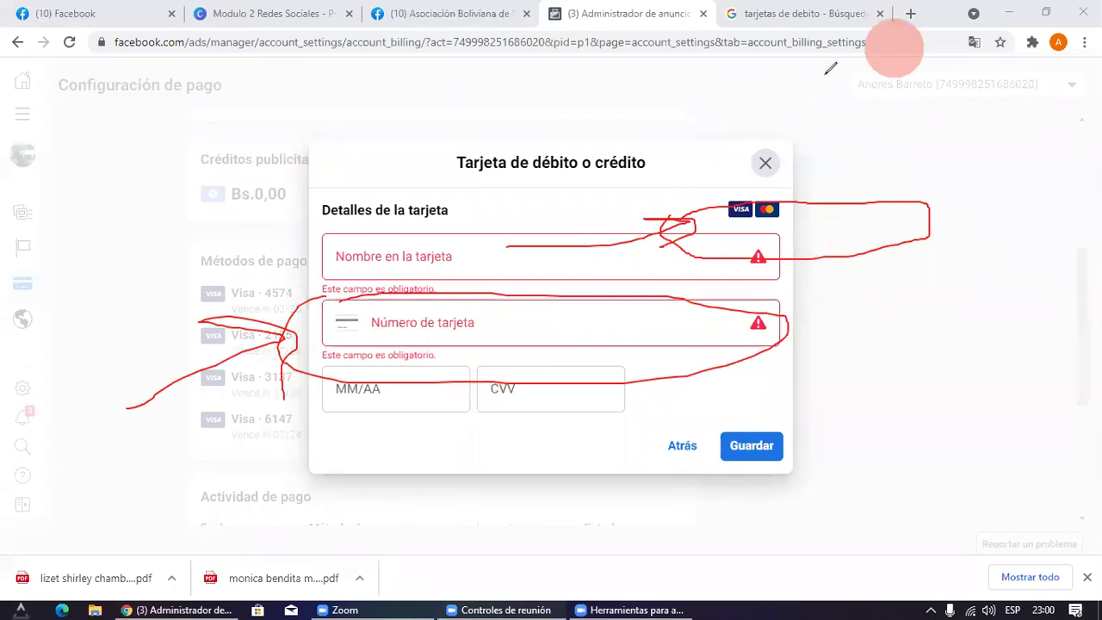
pyautogui.moveTo(354, 520)
pyautogui.mouseDown()
pyautogui.moveTo(485, 421)
pyautogui.moveTo(491, 484)
pyautogui.mouseUp()
pyautogui.moveTo(550, 426)
pyautogui.mouseDown()
pyautogui.moveTo(482, 418)
pyautogui.moveTo(550, 354)
pyautogui.moveTo(561, 419)
pyautogui.mouseUp()
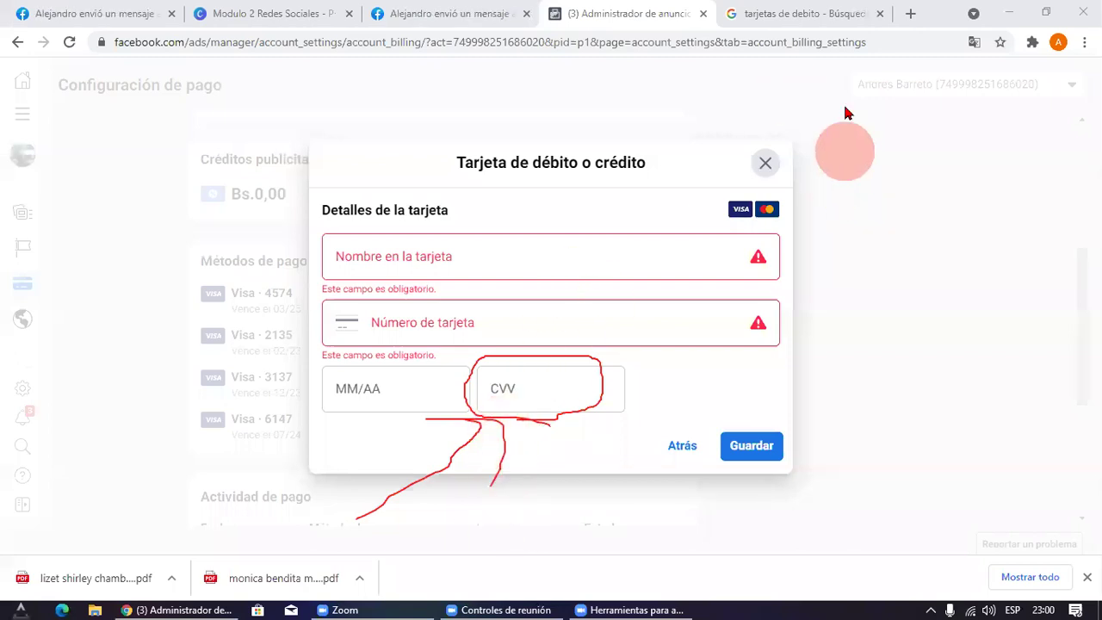
# Step: Open the PBworks picture of four debit cards in the Google Images results and circle the VISA Débito card's number in red
pyautogui.click(803, 13)
pyautogui.scroll(-1, 289, 365)
pyautogui.scroll(-10, 291, 372)
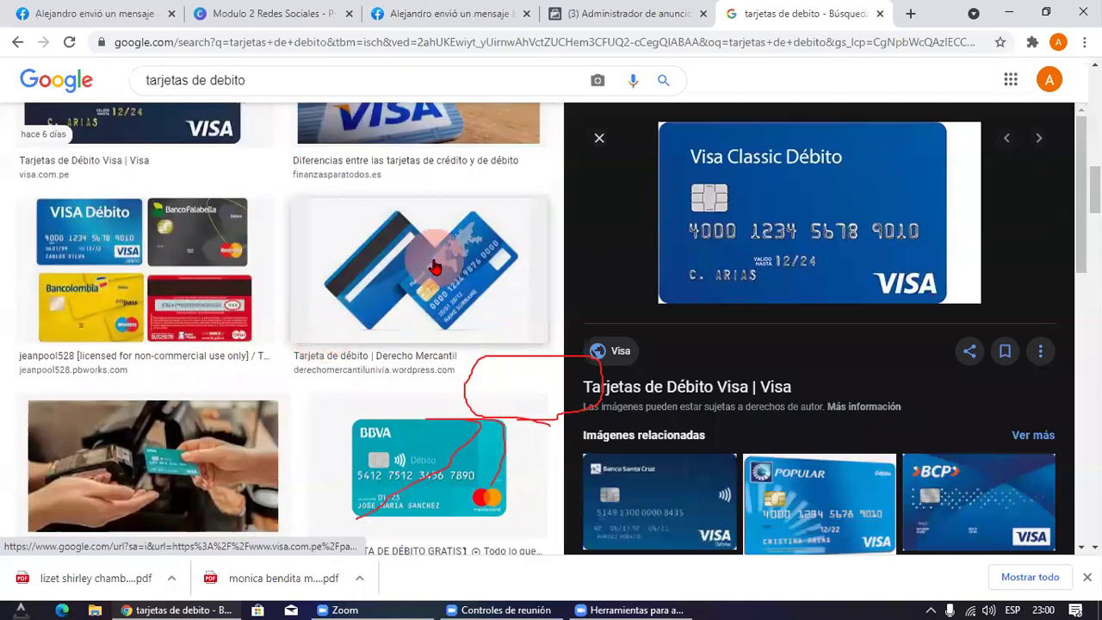
pyautogui.click(426, 257)
pyautogui.click(231, 308)
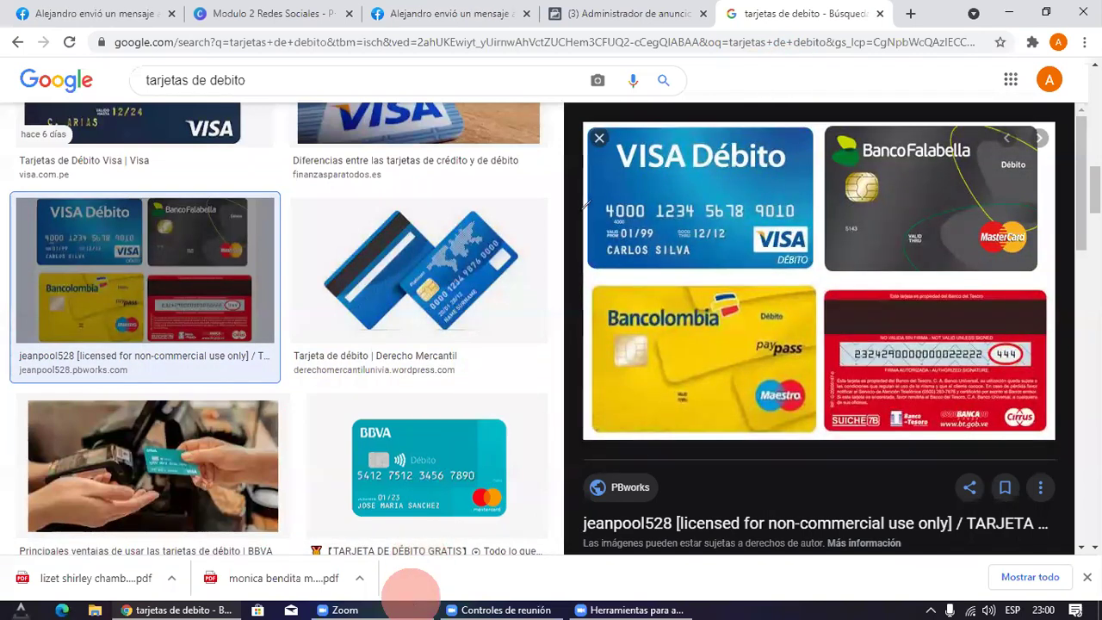
pyautogui.moveTo(560, 210); pyautogui.dragTo(558, 220)
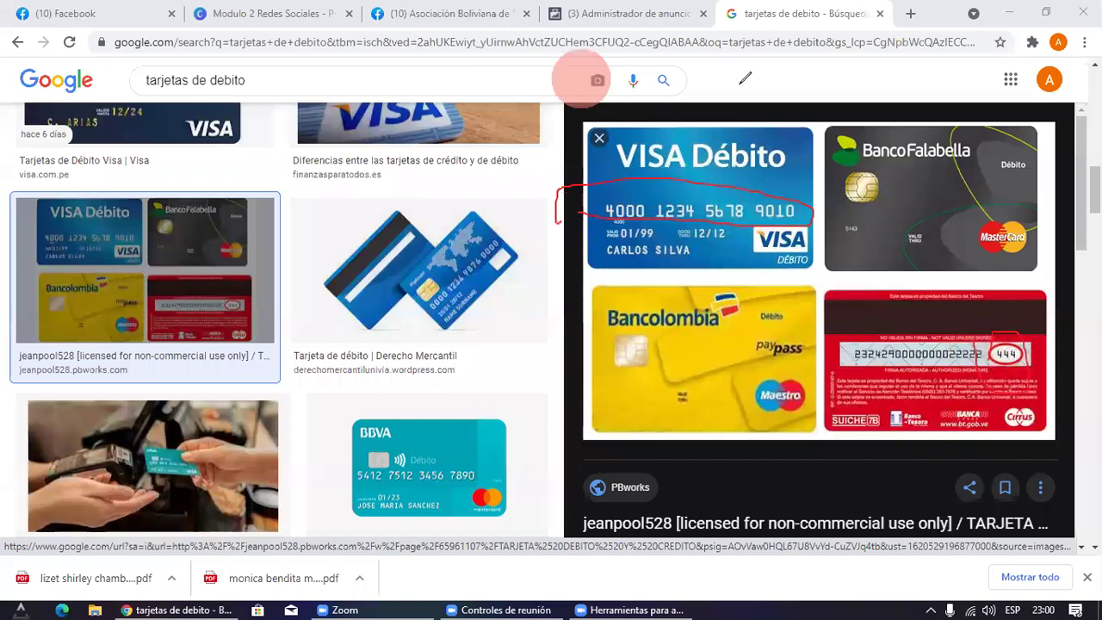
# Step: Mark the security code and magnetic stripe on the back of the red card with yellow arrows and outlines
pyautogui.moveTo(655, 371)
pyautogui.mouseDown()
pyautogui.moveTo(924, 366)
pyautogui.moveTo(926, 335)
pyautogui.moveTo(927, 384)
pyautogui.mouseUp()
pyautogui.moveTo(957, 199)
pyautogui.mouseDown()
pyautogui.moveTo(983, 283)
pyautogui.moveTo(1016, 308)
pyautogui.moveTo(938, 298)
pyautogui.mouseUp()
pyautogui.moveTo(883, 160); pyautogui.dragTo(913, 219)
pyautogui.moveTo(835, 182); pyautogui.dragTo(905, 168)
pyautogui.moveTo(813, 320)
pyautogui.mouseDown()
pyautogui.moveTo(939, 325)
pyautogui.moveTo(1034, 288)
pyautogui.moveTo(814, 297)
pyautogui.mouseUp()
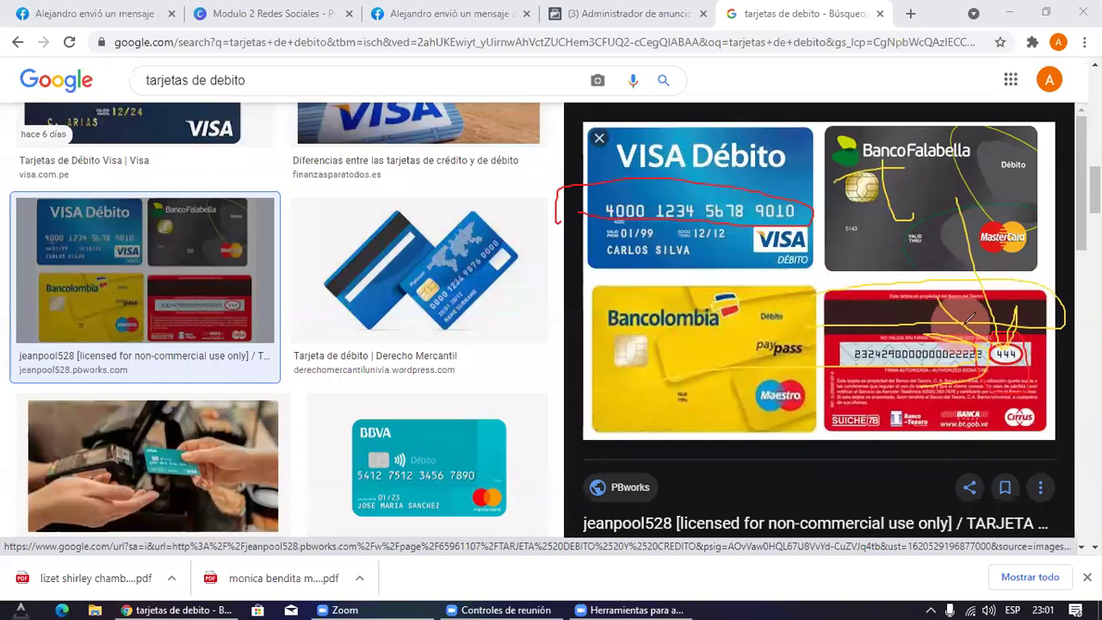
# Step: Return to the Facebook card form, point out the empty CVV field with a yellow arrow, and clear the drawings
pyautogui.click(598, 81)
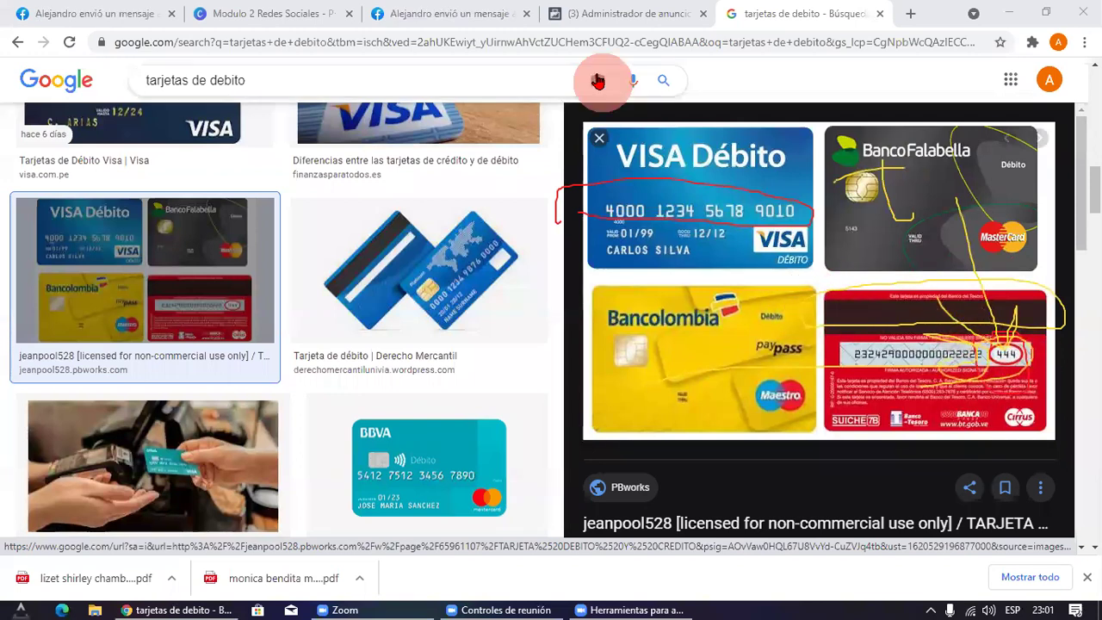
pyautogui.click(631, 17)
pyautogui.click(411, 374)
pyautogui.click(547, 395)
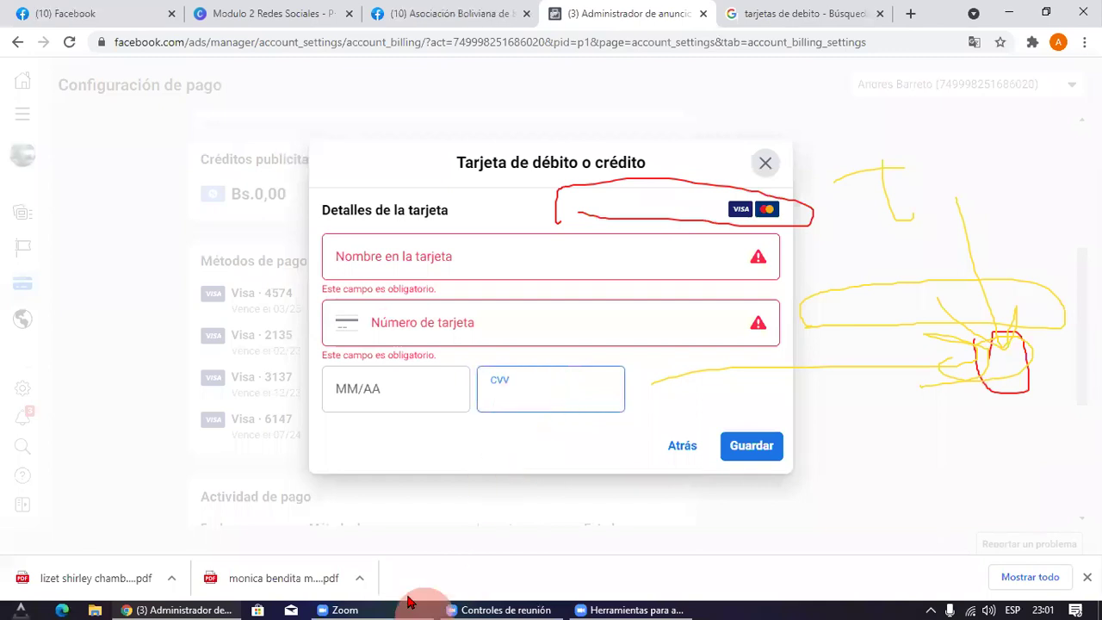
pyautogui.click(442, 338)
pyautogui.click(571, 376)
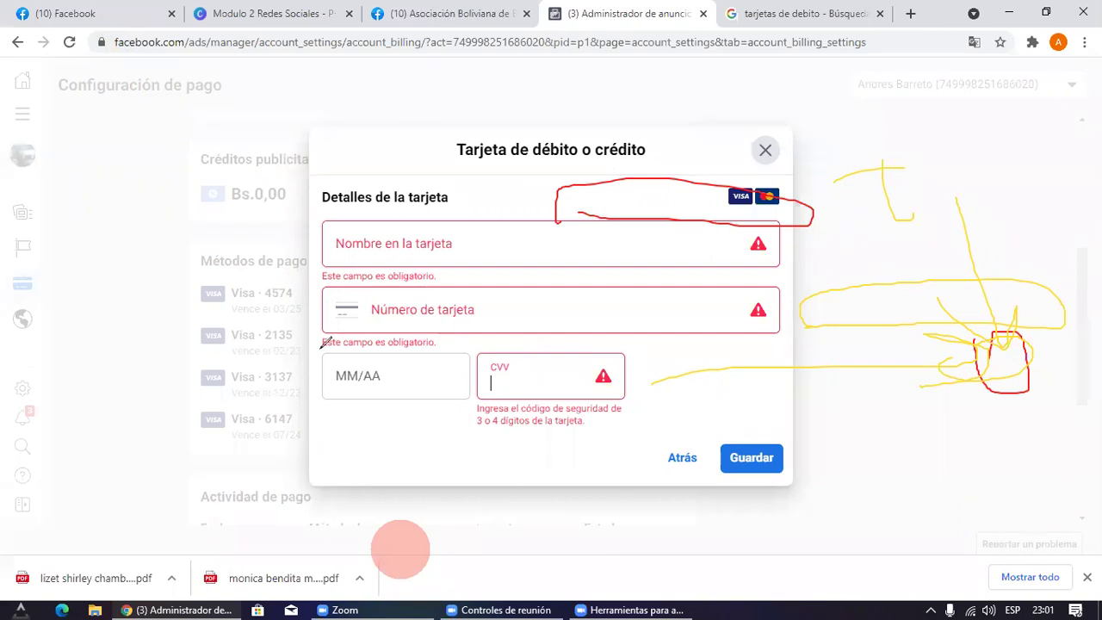
pyautogui.moveTo(467, 393)
pyautogui.mouseDown()
pyautogui.moveTo(98, 53)
pyautogui.moveTo(101, 36)
pyautogui.moveTo(129, 28)
pyautogui.moveTo(251, 391)
pyautogui.moveTo(429, 378)
pyautogui.mouseUp()
pyautogui.click(847, 80)
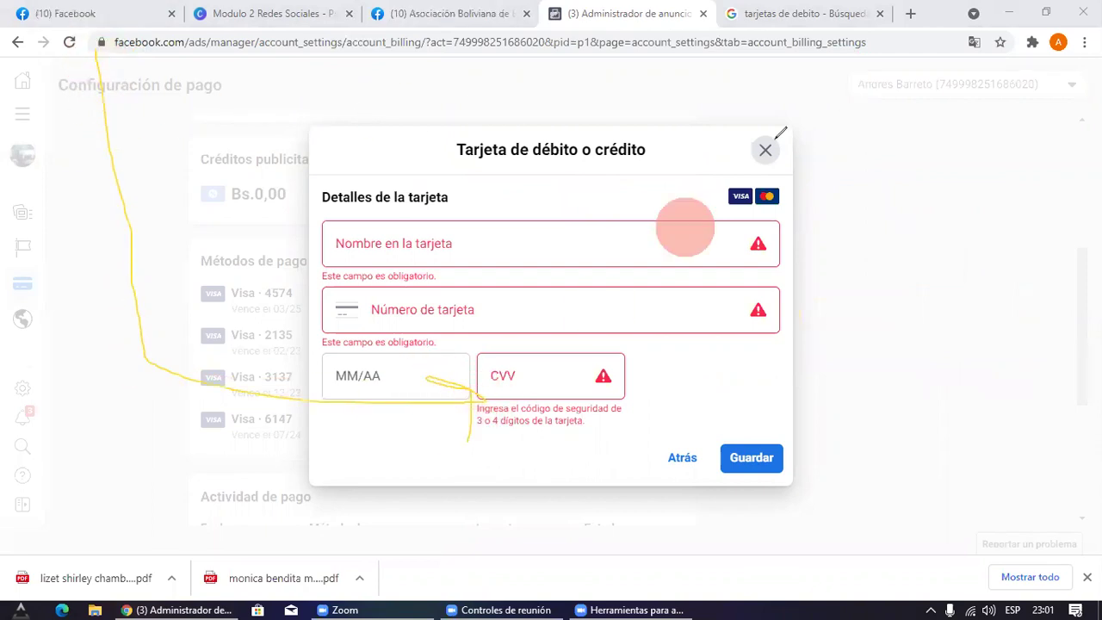
pyautogui.click(862, 105)
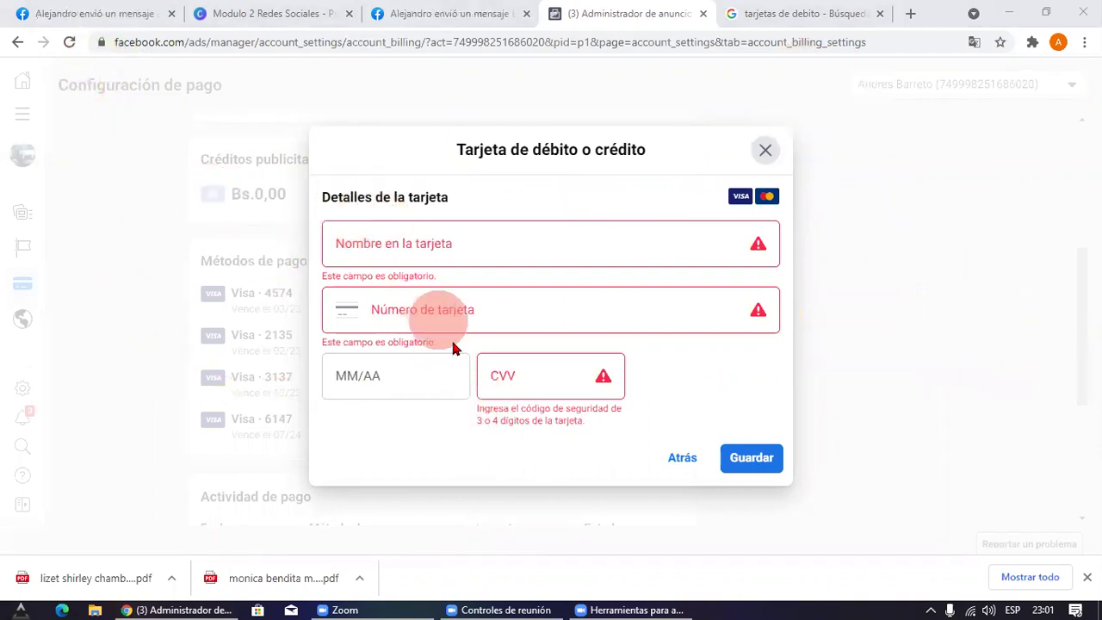
# Step: Point out the MM/AA field, then mark the expiry date on the pictured VISA Débito card with a yellow circle and arrow
pyautogui.click(340, 377)
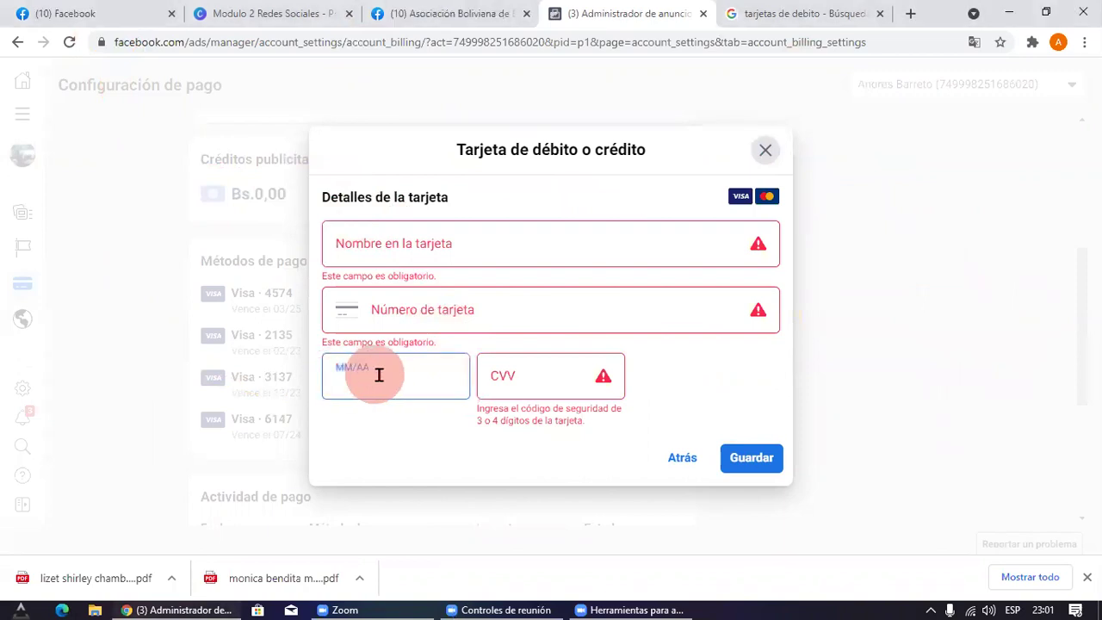
pyautogui.click(788, 13)
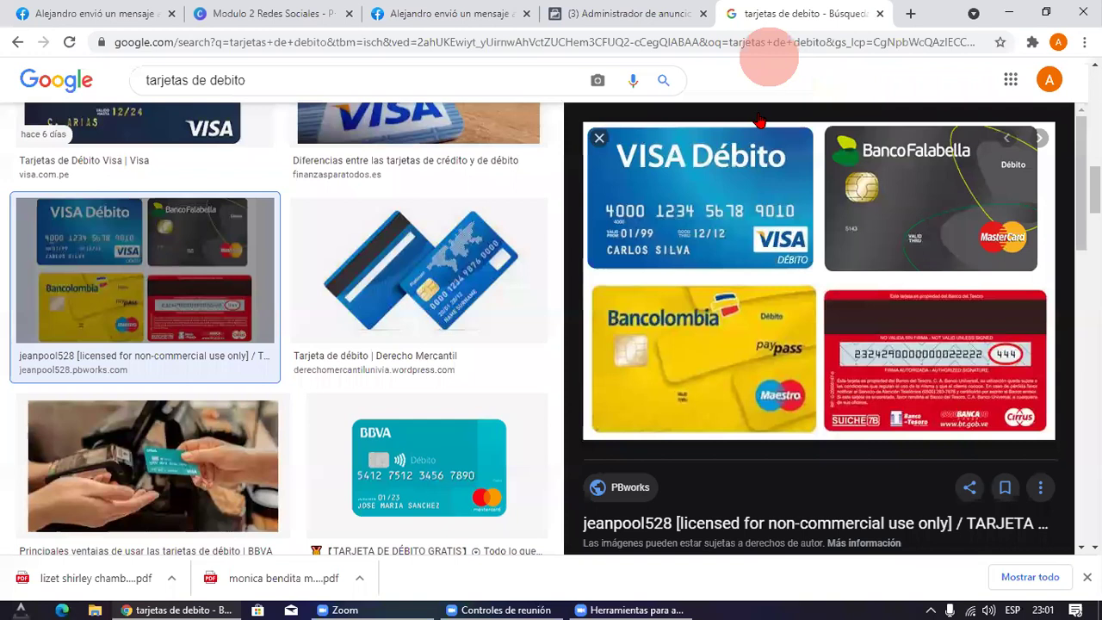
pyautogui.moveTo(670, 233)
pyautogui.mouseDown()
pyautogui.moveTo(738, 236)
pyautogui.moveTo(671, 233)
pyautogui.mouseUp()
pyautogui.moveTo(679, 418)
pyautogui.mouseDown()
pyautogui.moveTo(700, 277)
pyautogui.moveTo(714, 260)
pyautogui.moveTo(690, 261)
pyautogui.mouseUp()
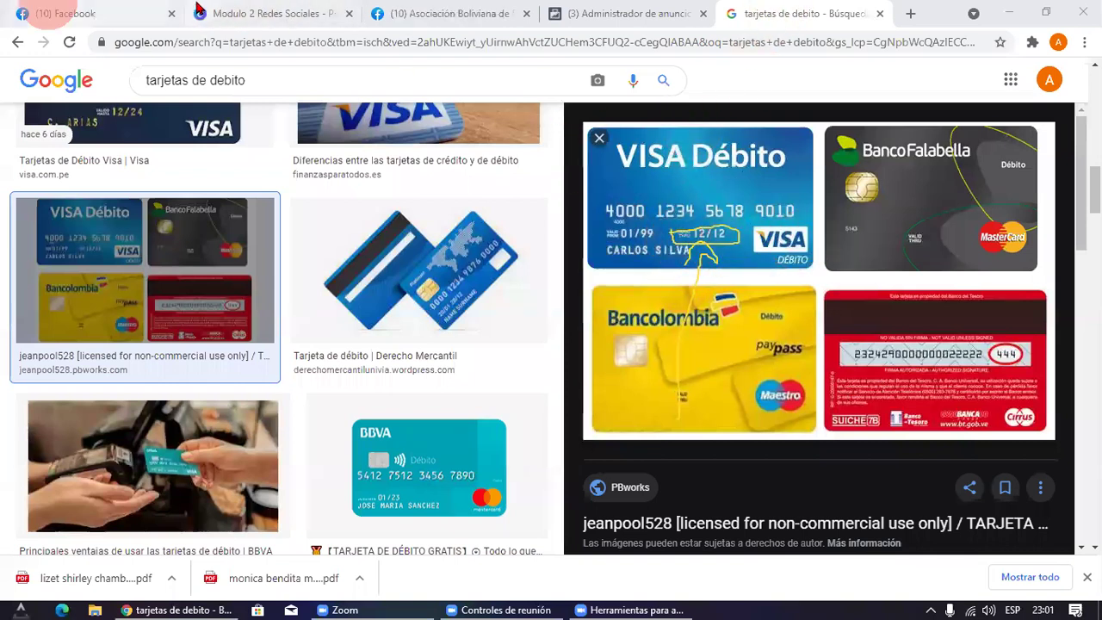
# Step: Switch back to the Facebook card form and circle the Número de tarjeta and CVV fields in yellow
pyautogui.click(607, 11)
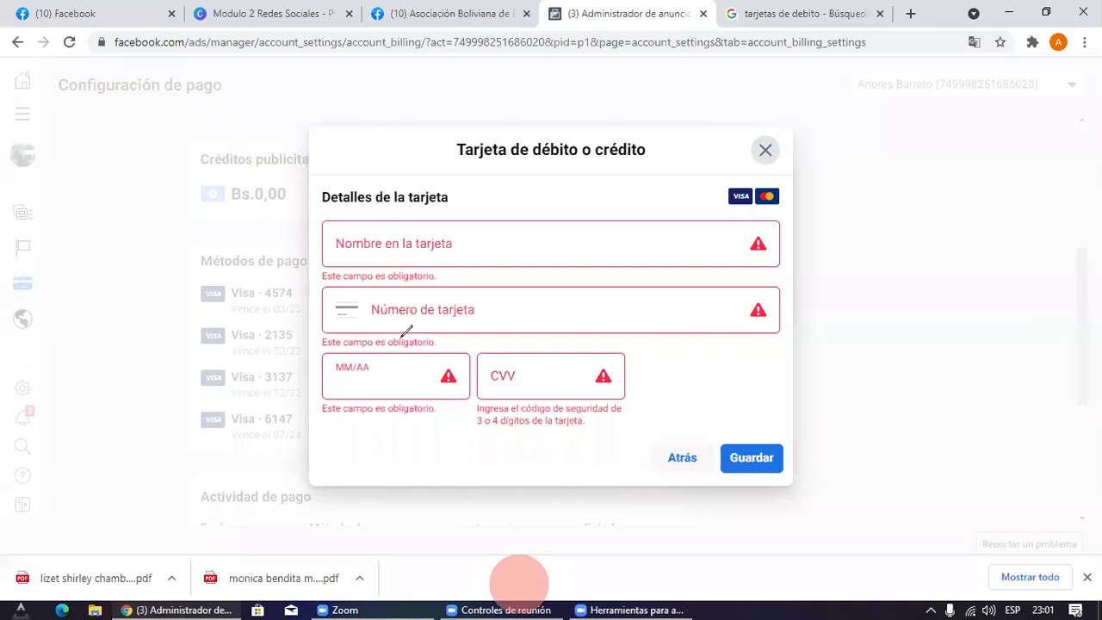
pyautogui.moveTo(512, 353)
pyautogui.mouseDown()
pyautogui.moveTo(473, 422)
pyautogui.moveTo(479, 357)
pyautogui.moveTo(495, 420)
pyautogui.mouseUp()
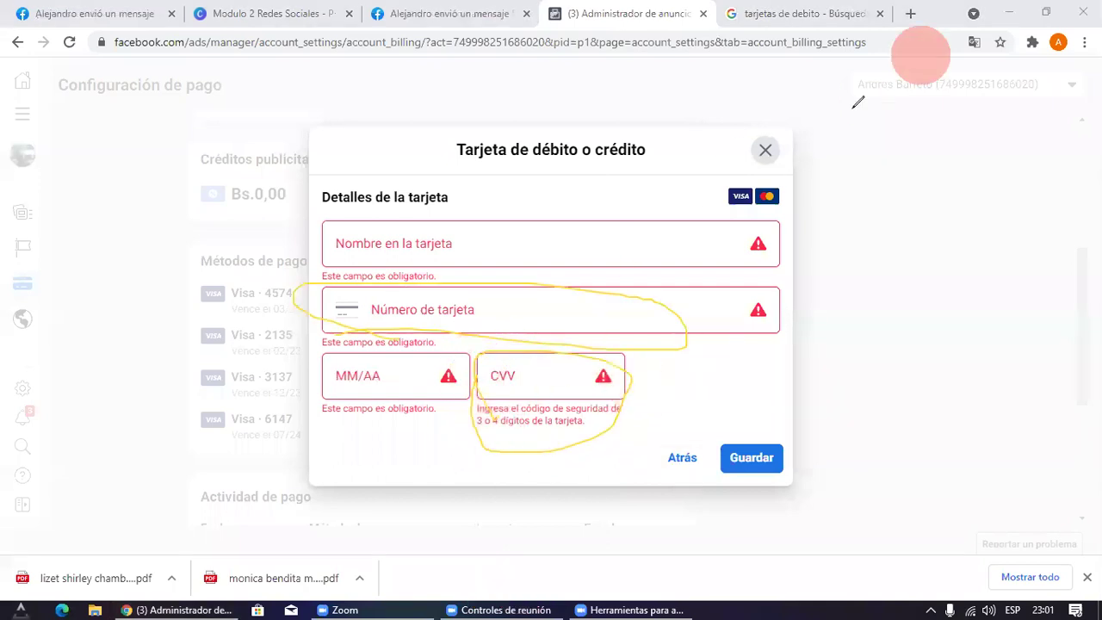
pyautogui.click(865, 86)
pyautogui.moveTo(332, 315)
pyautogui.mouseDown()
pyautogui.moveTo(566, 332)
pyautogui.moveTo(306, 329)
pyautogui.mouseUp()
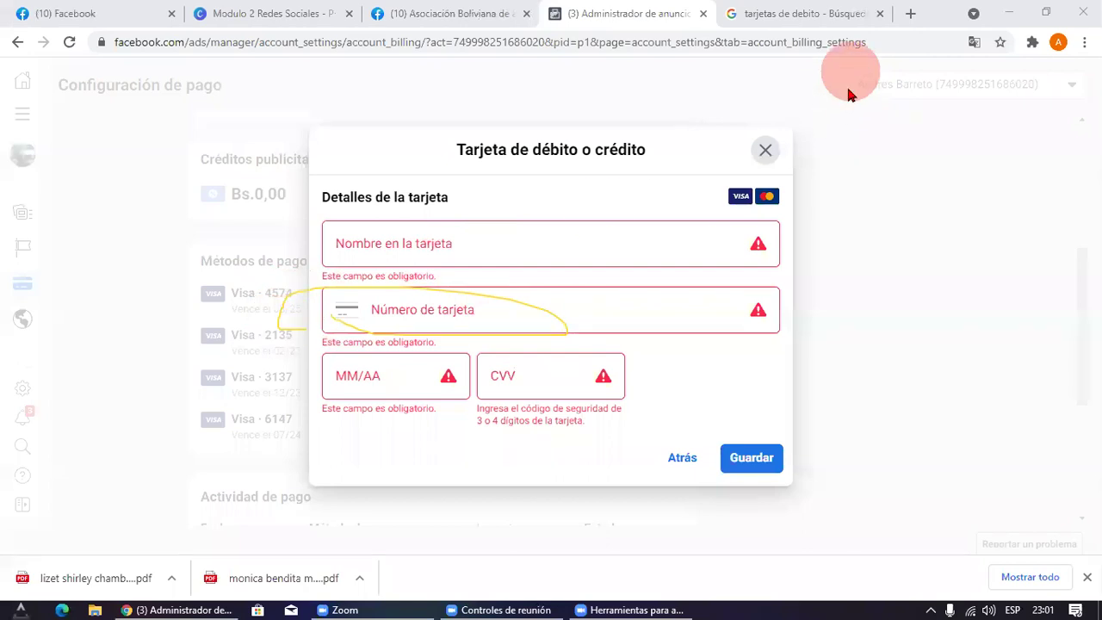
pyautogui.moveTo(371, 280)
pyautogui.mouseDown()
pyautogui.moveTo(586, 233)
pyautogui.moveTo(295, 239)
pyautogui.moveTo(310, 280)
pyautogui.mouseUp()
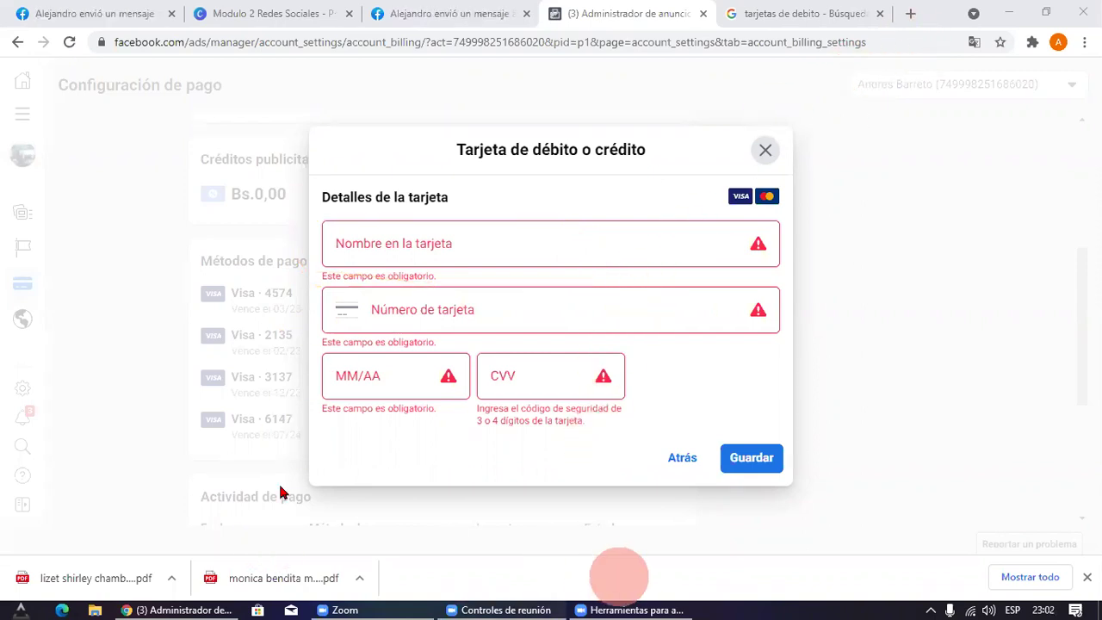
# Step: Circle the accepted Visa and Mastercard logos in yellow, draw over the card form while explaining it, and clear the drawings
pyautogui.moveTo(695, 158)
pyautogui.mouseDown()
pyautogui.moveTo(707, 187)
pyautogui.moveTo(783, 172)
pyautogui.mouseUp()
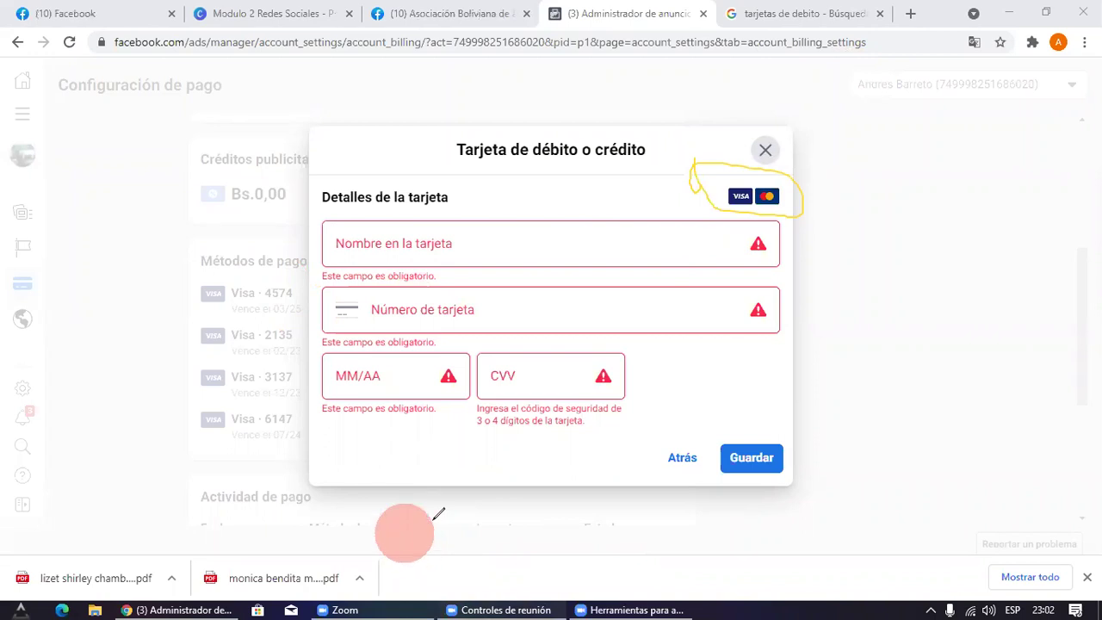
pyautogui.moveTo(858, 141)
pyautogui.mouseDown()
pyautogui.moveTo(952, 250)
pyautogui.moveTo(820, 231)
pyautogui.mouseUp()
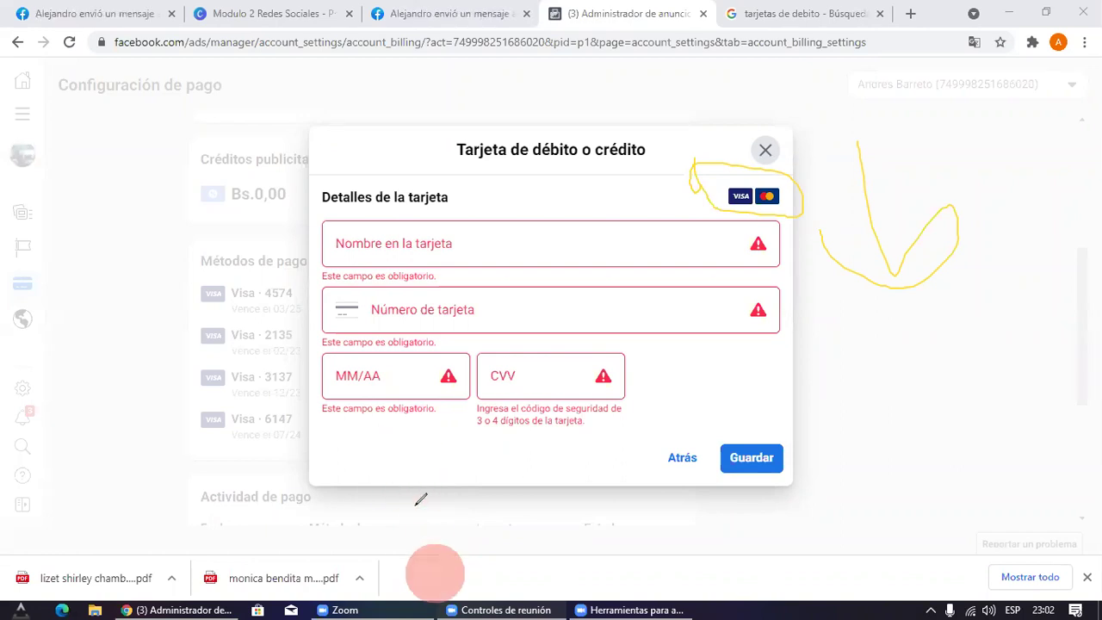
pyautogui.moveTo(320, 209)
pyautogui.mouseDown()
pyautogui.moveTo(738, 437)
pyautogui.moveTo(344, 234)
pyautogui.moveTo(410, 155)
pyautogui.mouseUp()
pyautogui.moveTo(613, 422)
pyautogui.mouseDown()
pyautogui.moveTo(603, 423)
pyautogui.moveTo(809, 158)
pyautogui.moveTo(403, 460)
pyautogui.mouseUp()
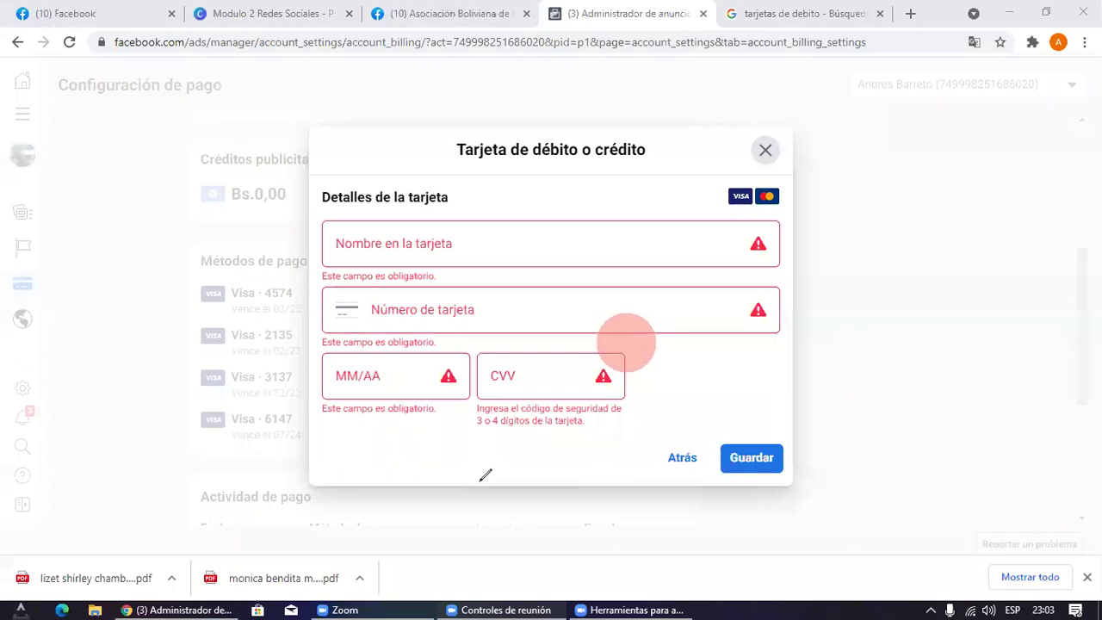
pyautogui.moveTo(344, 183)
pyautogui.mouseDown()
pyautogui.moveTo(624, 487)
pyautogui.moveTo(509, 173)
pyautogui.mouseUp()
pyautogui.press('Escape')
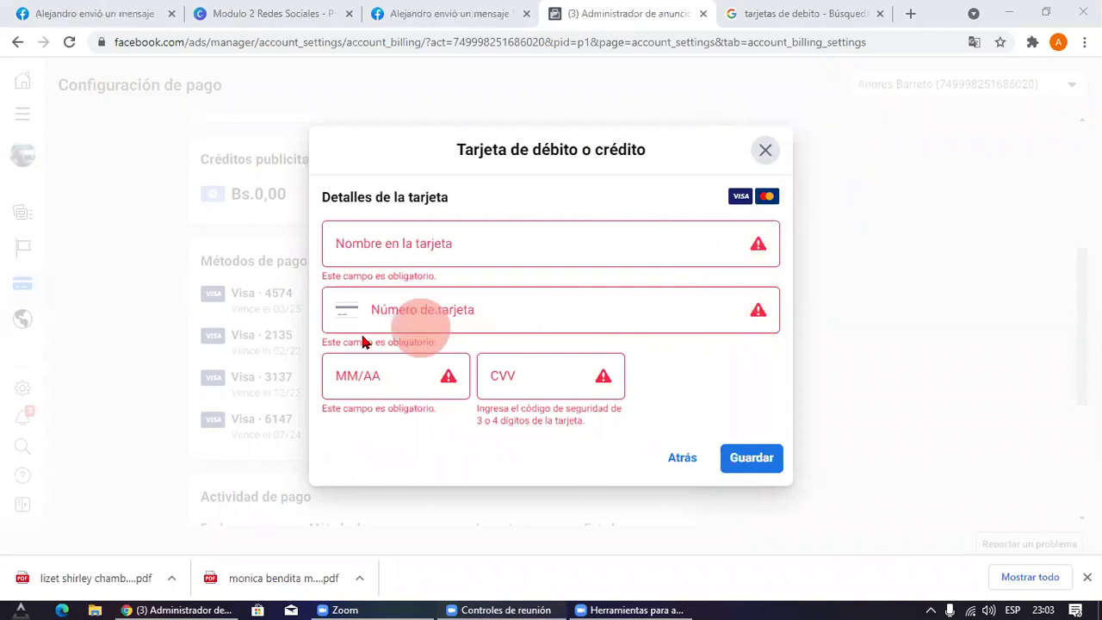
# Step: Close the card form without saving and highlight the Principal Visa card under Métodos de pago
pyautogui.click(764, 150)
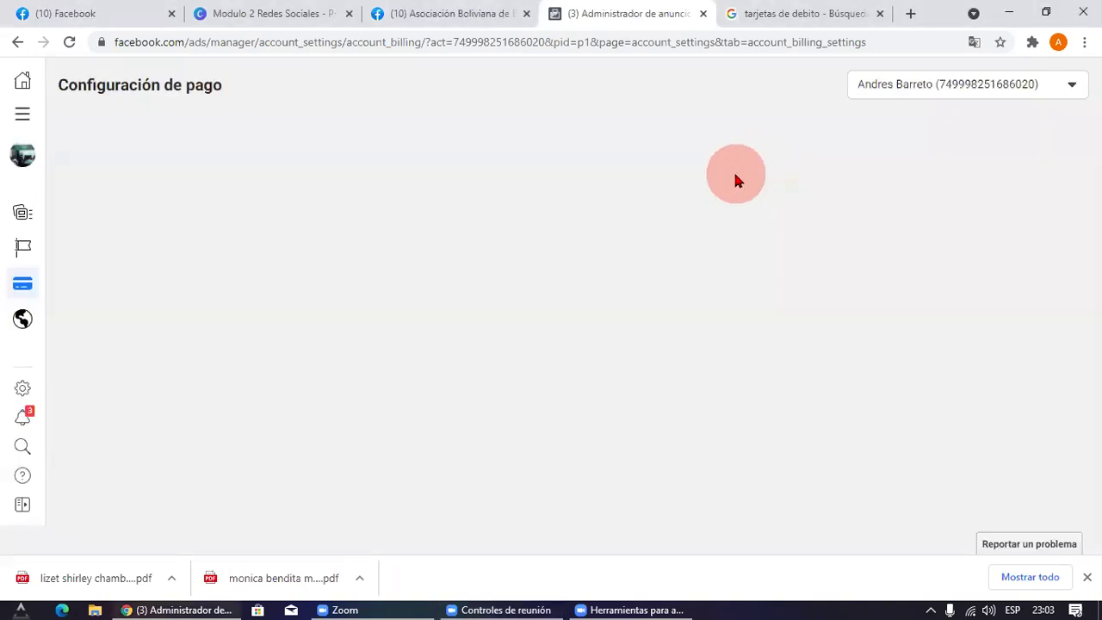
pyautogui.scroll(-7, 215, 314)
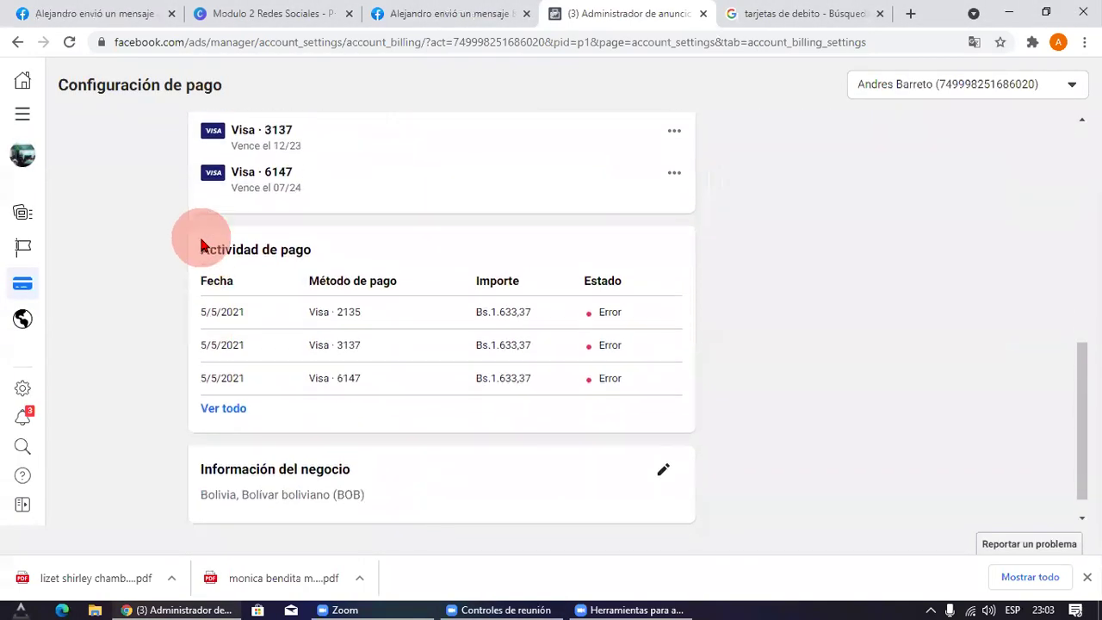
pyautogui.scroll(3, 202, 238)
pyautogui.moveTo(238, 256); pyautogui.dragTo(374, 293)
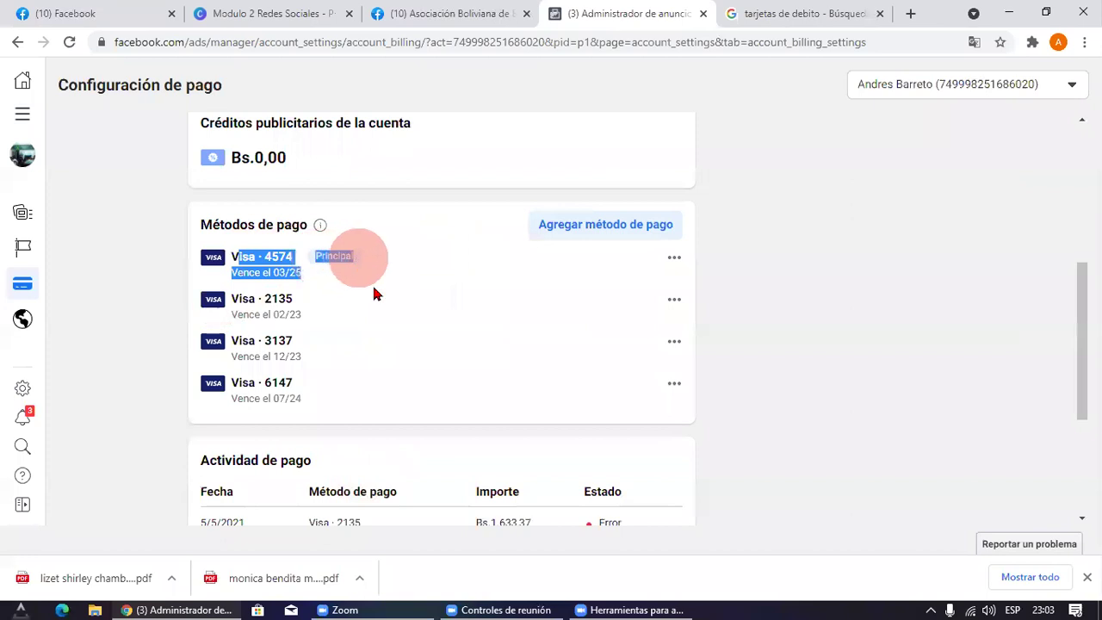
pyautogui.click(209, 257)
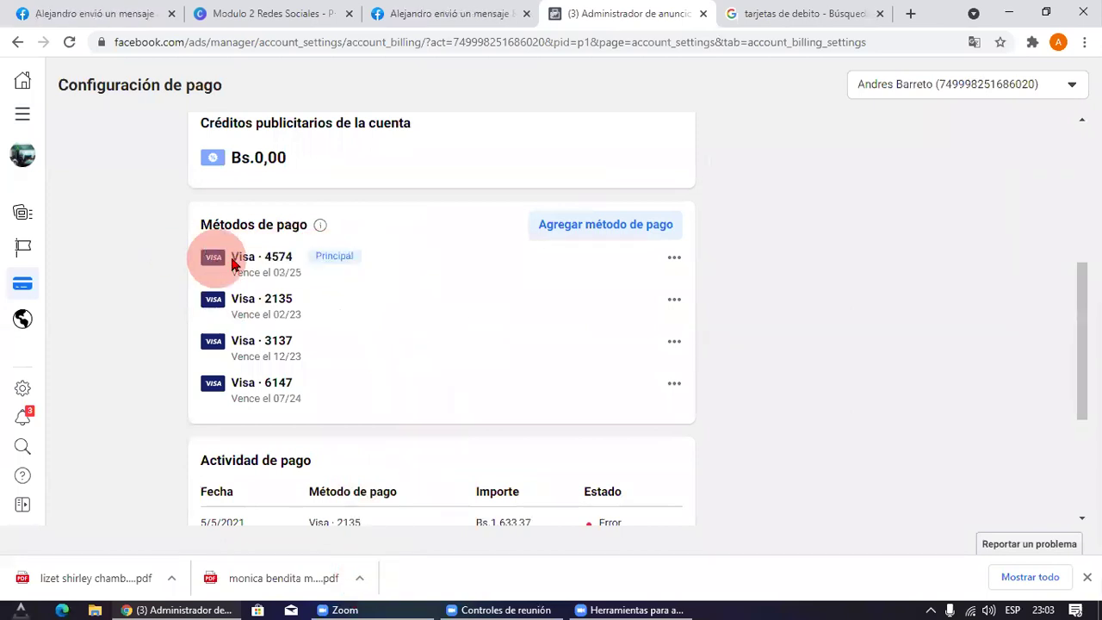
pyautogui.click(348, 257)
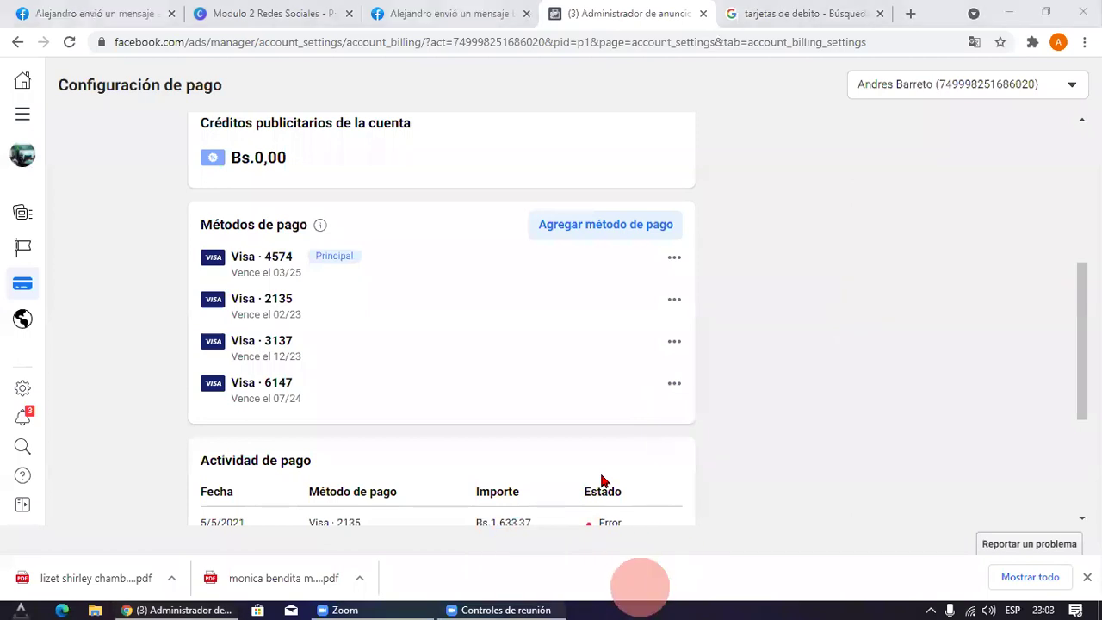
# Step: Circle the saved Visa cards under Métodos de pago in yellow, then redraw with an arrow pointing at each card
pyautogui.moveTo(477, 351)
pyautogui.mouseDown()
pyautogui.moveTo(173, 241)
pyautogui.moveTo(197, 215)
pyautogui.mouseUp()
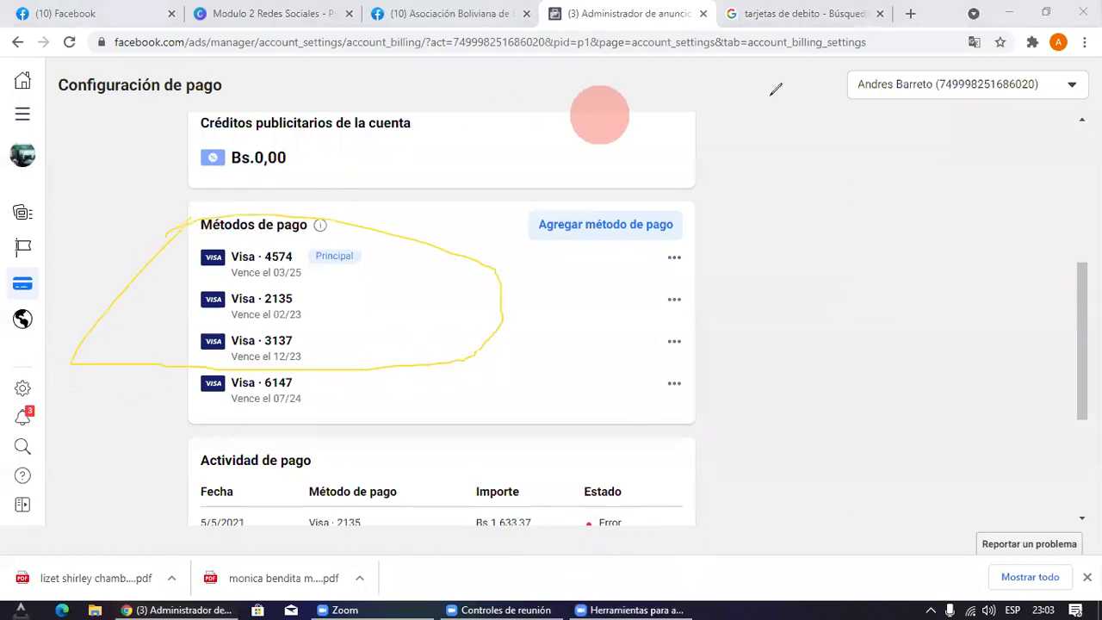
pyautogui.click(819, 72)
pyautogui.moveTo(82, 253)
pyautogui.mouseDown()
pyautogui.moveTo(177, 246)
pyautogui.moveTo(157, 293)
pyautogui.mouseUp()
pyautogui.moveTo(65, 312)
pyautogui.mouseDown()
pyautogui.moveTo(209, 307)
pyautogui.moveTo(159, 325)
pyautogui.mouseUp()
pyautogui.moveTo(69, 349)
pyautogui.mouseDown()
pyautogui.moveTo(197, 357)
pyautogui.moveTo(188, 376)
pyautogui.mouseUp()
pyautogui.moveTo(64, 405)
pyautogui.mouseDown()
pyautogui.moveTo(192, 410)
pyautogui.moveTo(135, 446)
pyautogui.mouseUp()
pyautogui.moveTo(192, 275)
pyautogui.mouseDown()
pyautogui.moveTo(313, 221)
pyautogui.moveTo(177, 261)
pyautogui.moveTo(258, 300)
pyautogui.moveTo(327, 300)
pyautogui.moveTo(189, 268)
pyautogui.moveTo(351, 296)
pyautogui.moveTo(484, 295)
pyautogui.moveTo(484, 280)
pyautogui.moveTo(773, 306)
pyautogui.mouseUp()
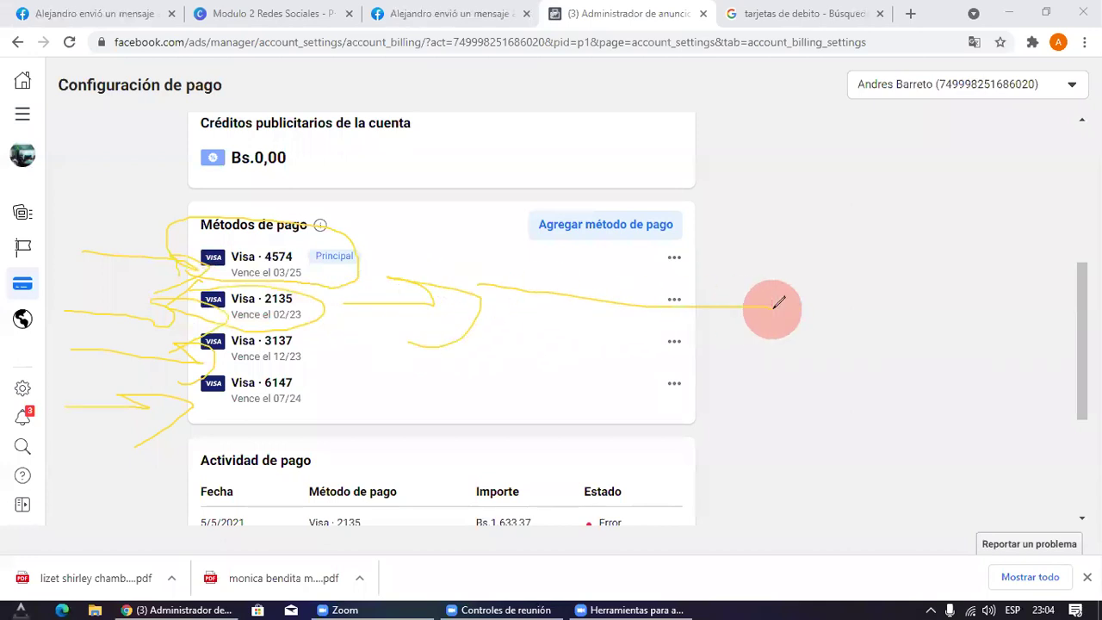
# Step: Mark the Principal Visa card again and underline it in yellow
pyautogui.moveTo(310, 231)
pyautogui.mouseDown()
pyautogui.moveTo(221, 435)
pyautogui.moveTo(207, 230)
pyautogui.mouseUp()
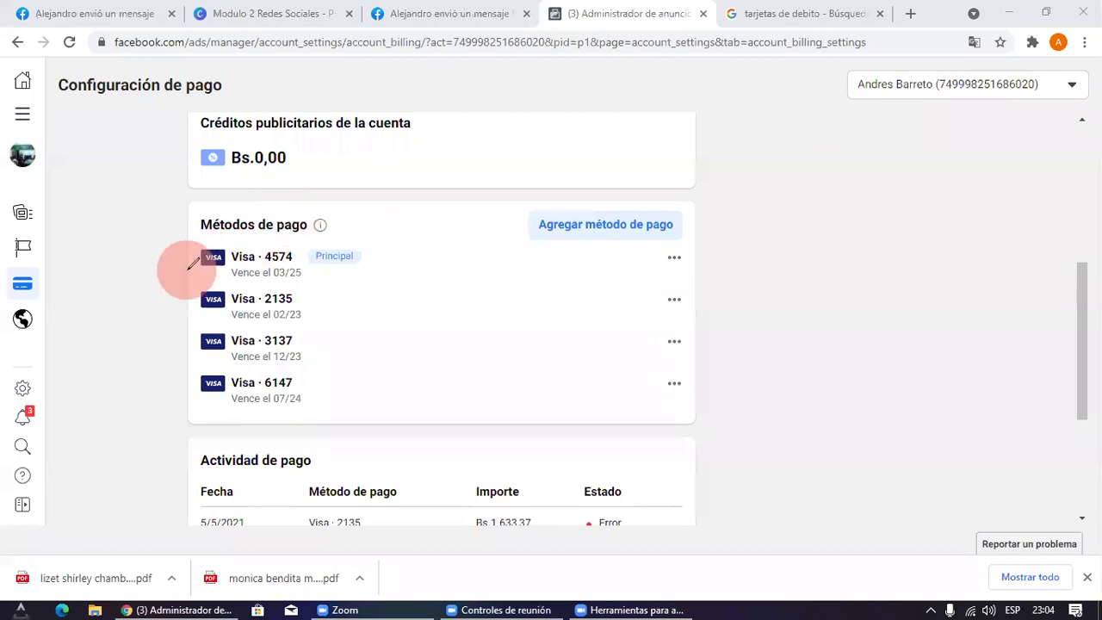
pyautogui.moveTo(186, 270); pyautogui.dragTo(389, 294)
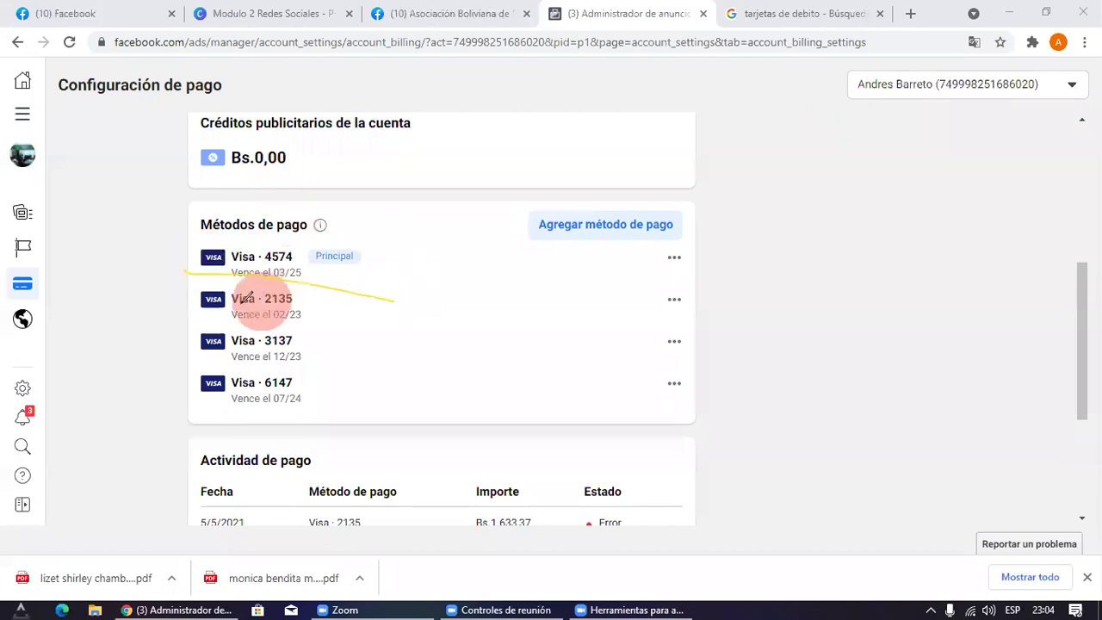